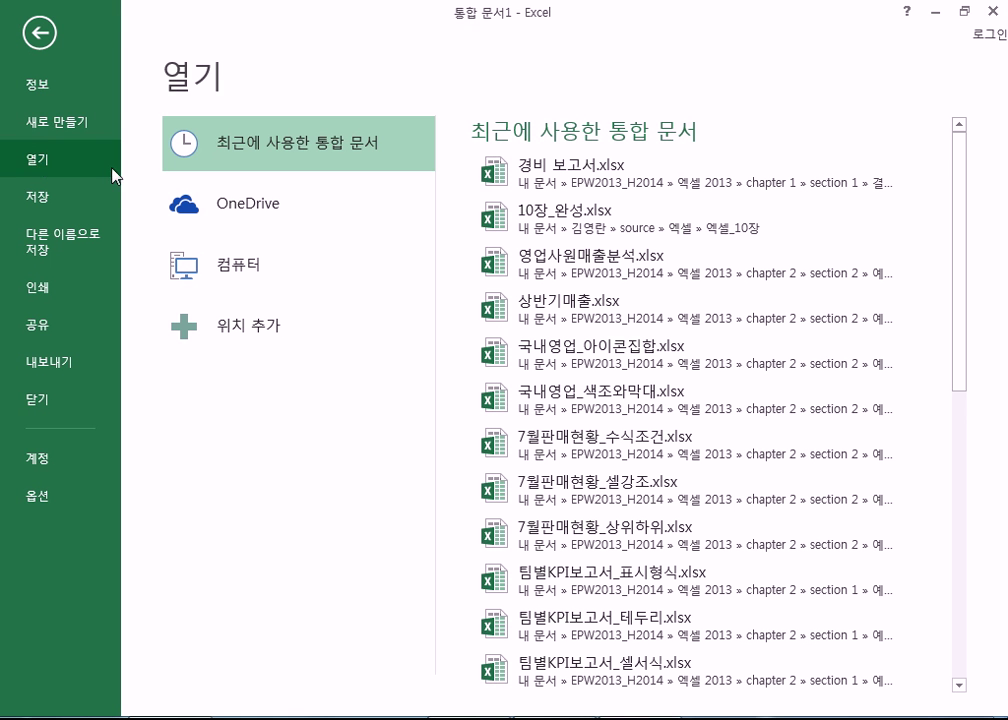
# - Open 7월판매현황_수식조건.xlsx from My Documents > EPW2013_H2014 > 엑셀 2013 > chapter 2 > section 2 > 예제파일
pyautogui.click(258, 268)
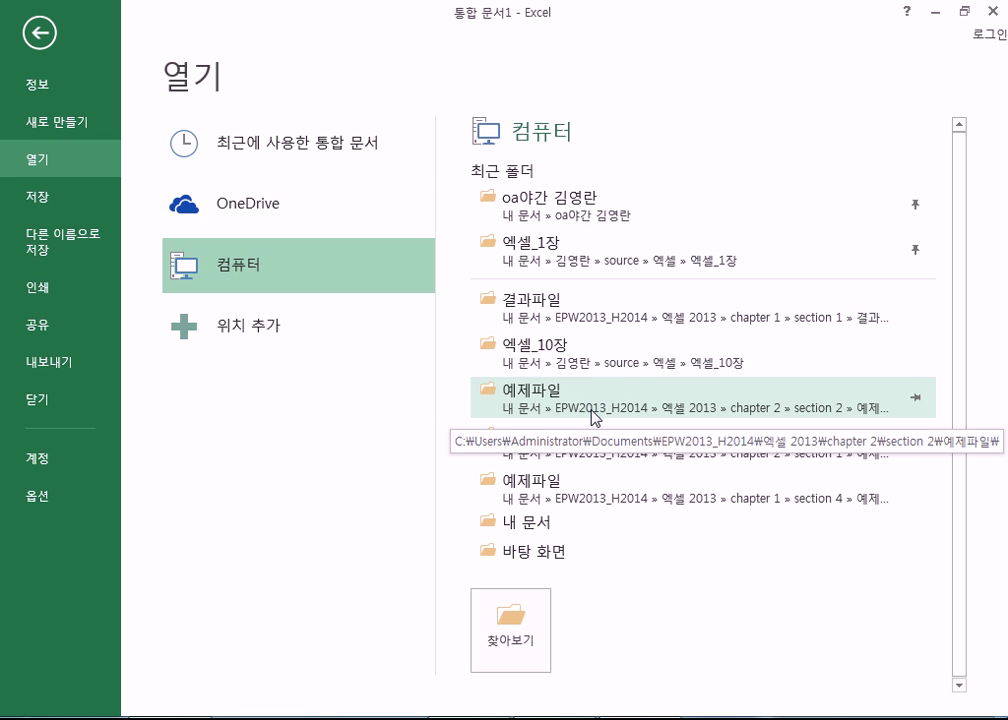
pyautogui.click(528, 525)
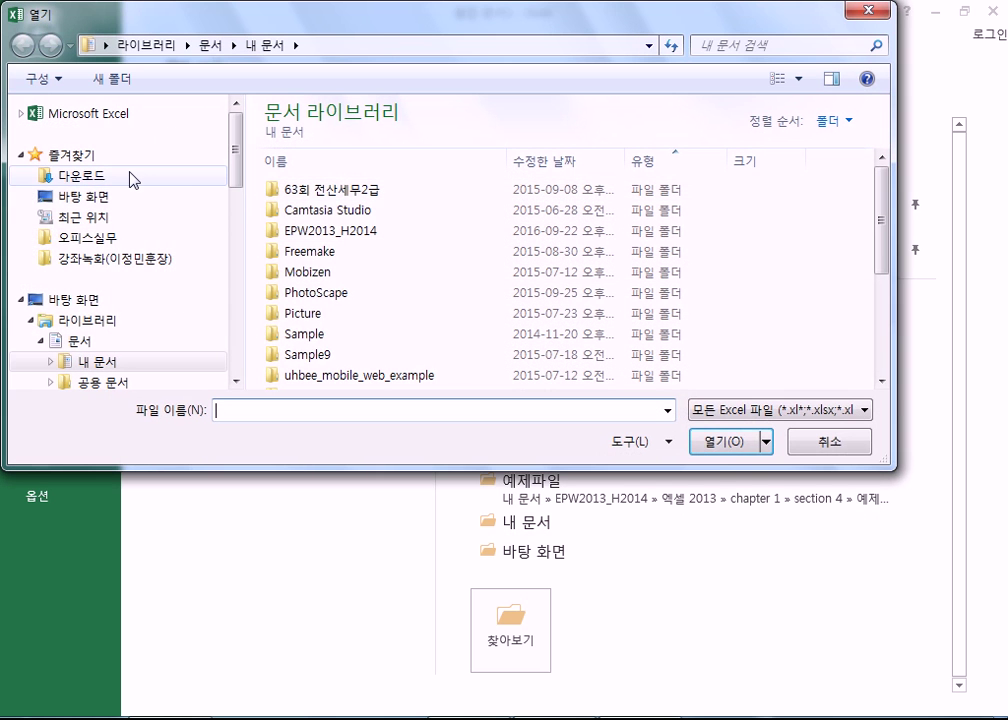
pyautogui.click(92, 238)
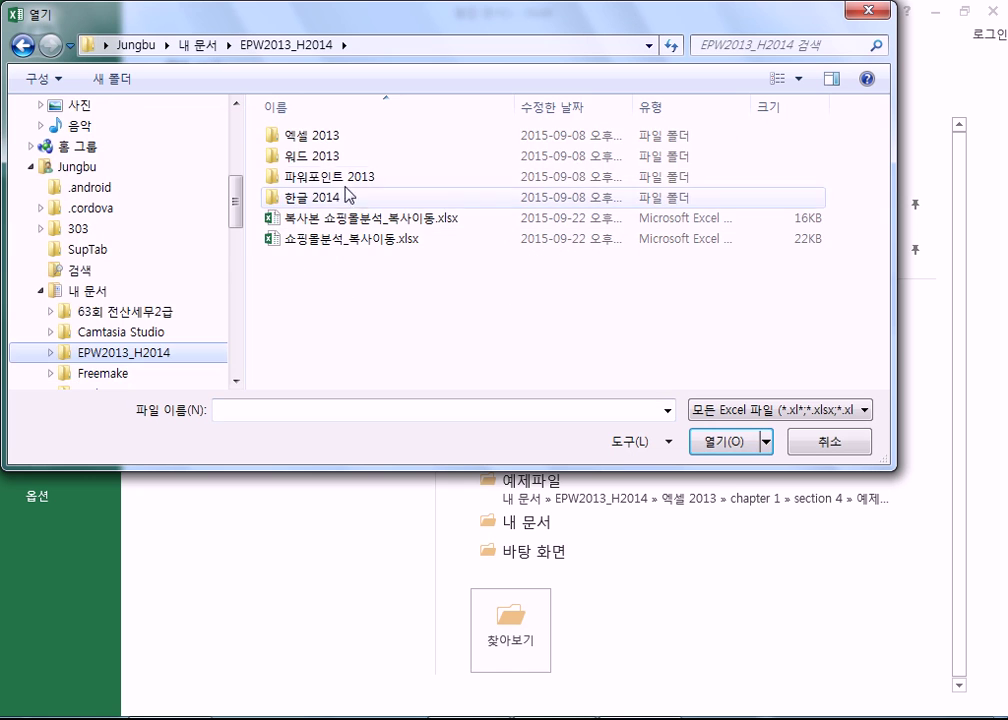
pyautogui.doubleClick(314, 139)
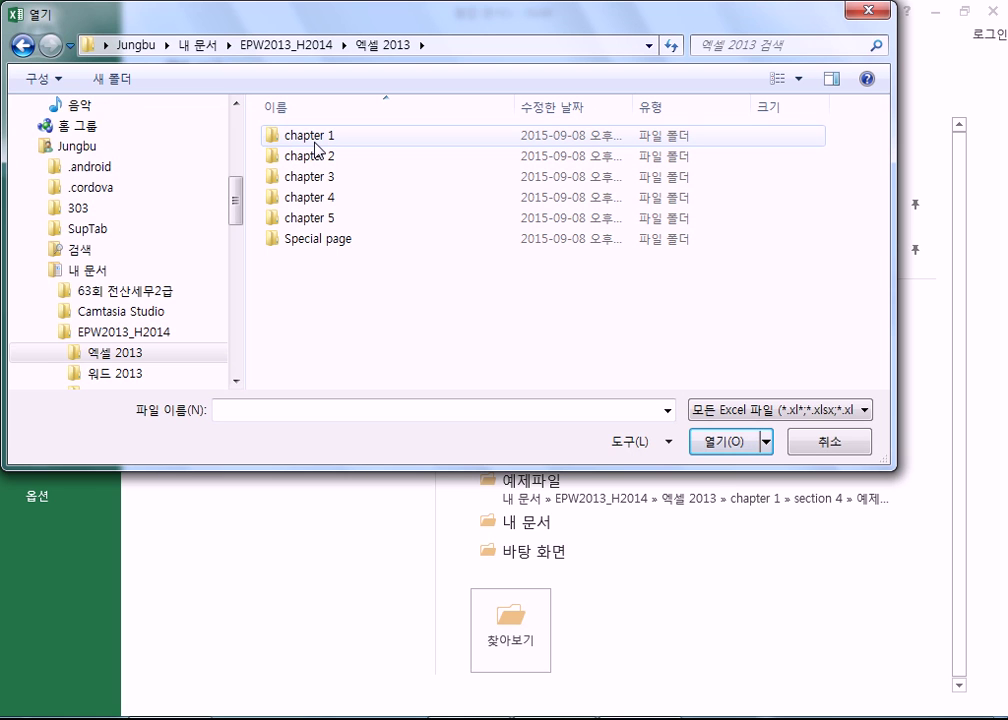
pyautogui.doubleClick(291, 151)
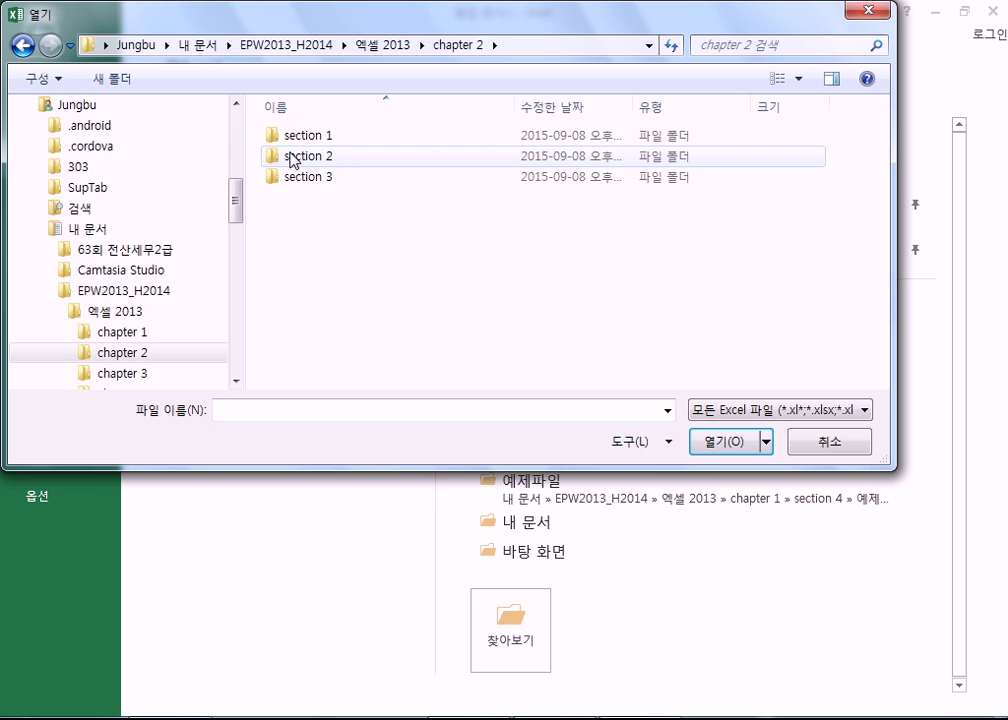
pyautogui.doubleClick(318, 158)
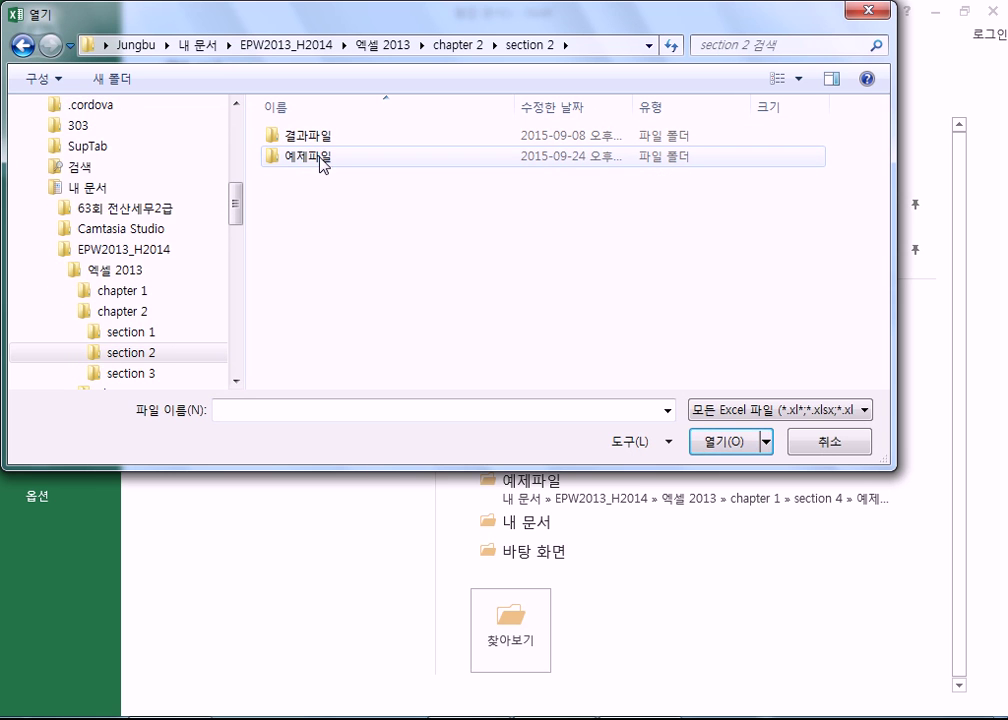
pyautogui.doubleClick(320, 158)
pyautogui.moveTo(427, 322); pyautogui.dragTo(248, 94)
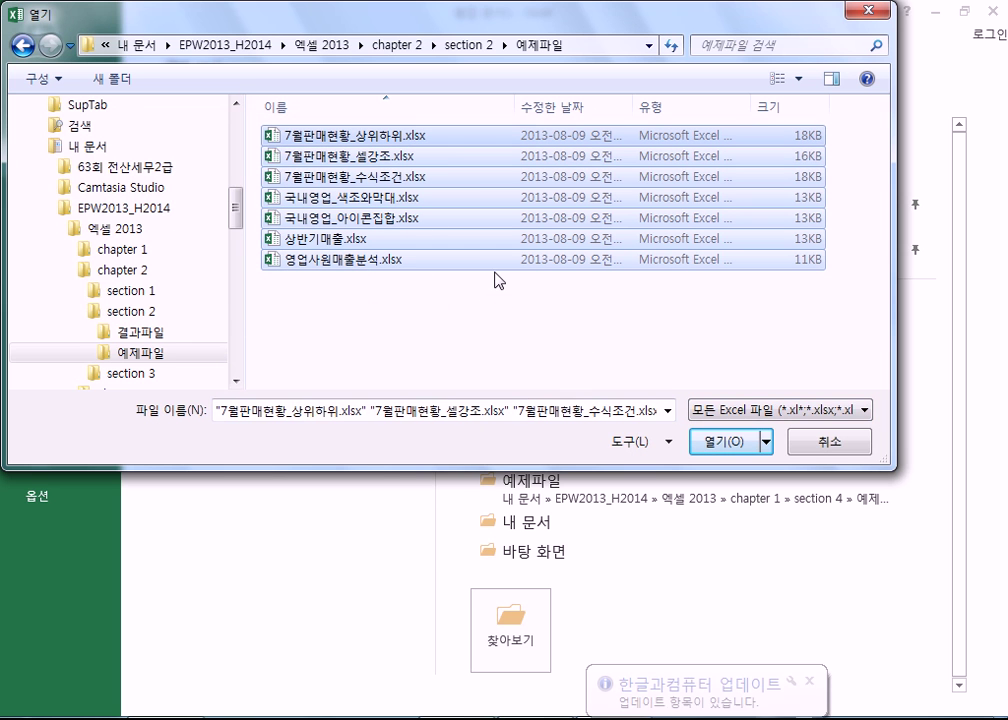
pyautogui.click(443, 298)
pyautogui.doubleClick(373, 177)
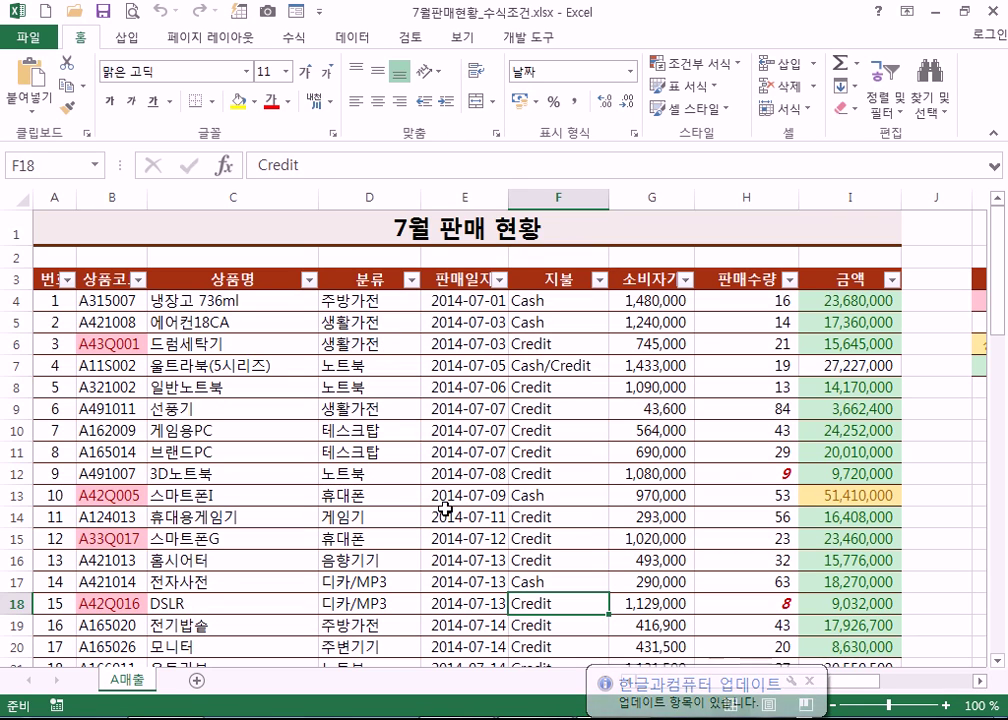
pyautogui.scroll(-7, 443, 510)
pyautogui.scroll(7, 493, 479)
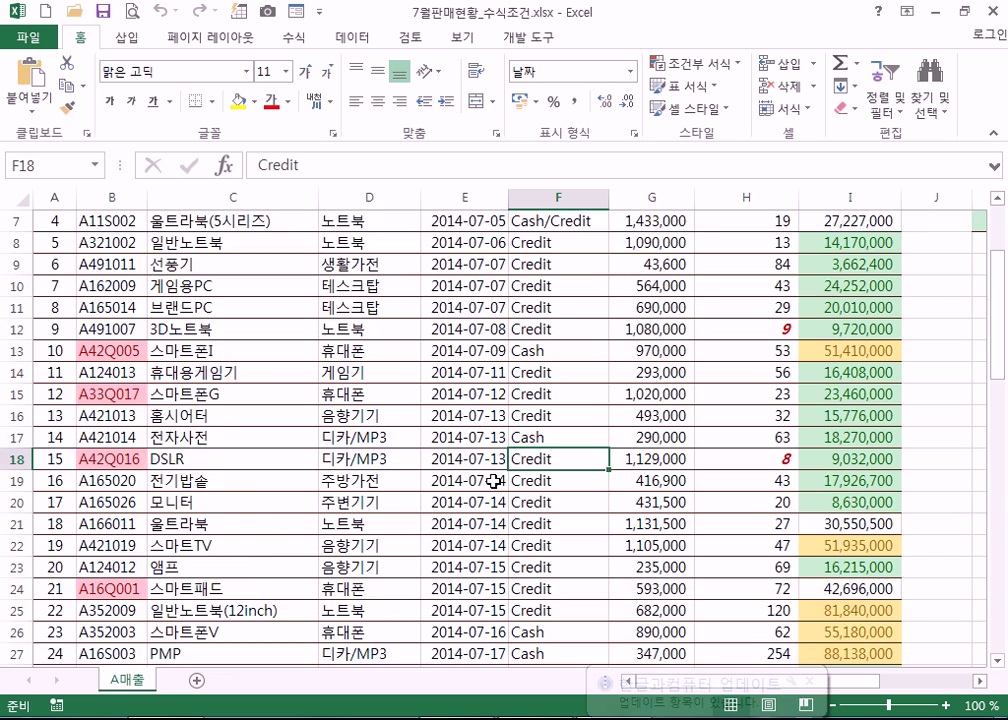
pyautogui.moveTo(868, 686); pyautogui.dragTo(700, 667)
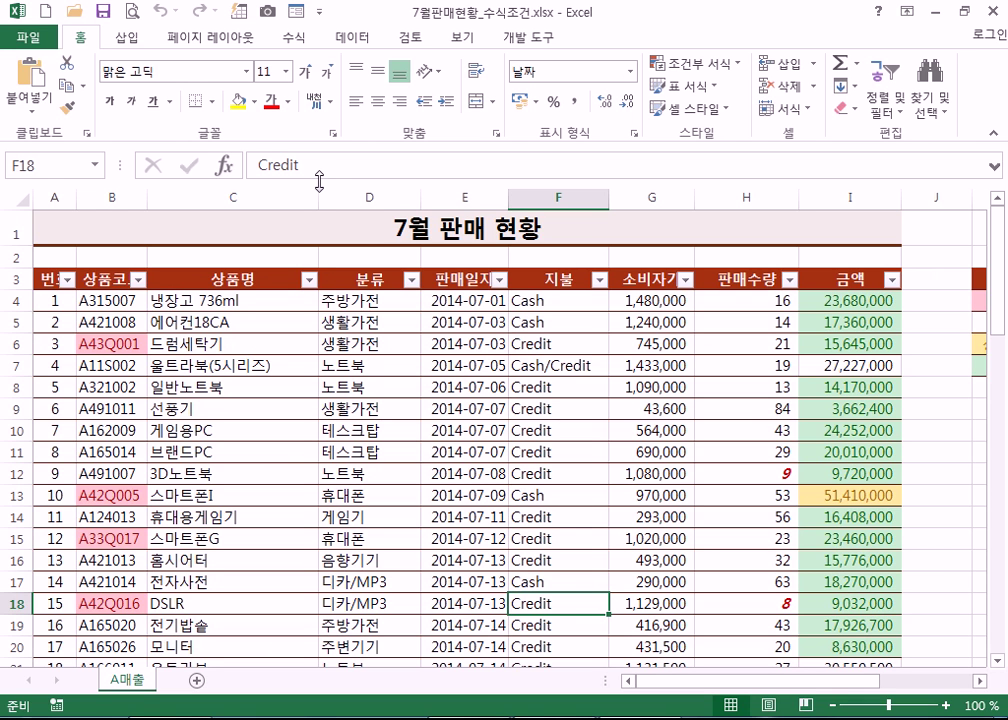
pyautogui.click(230, 300)
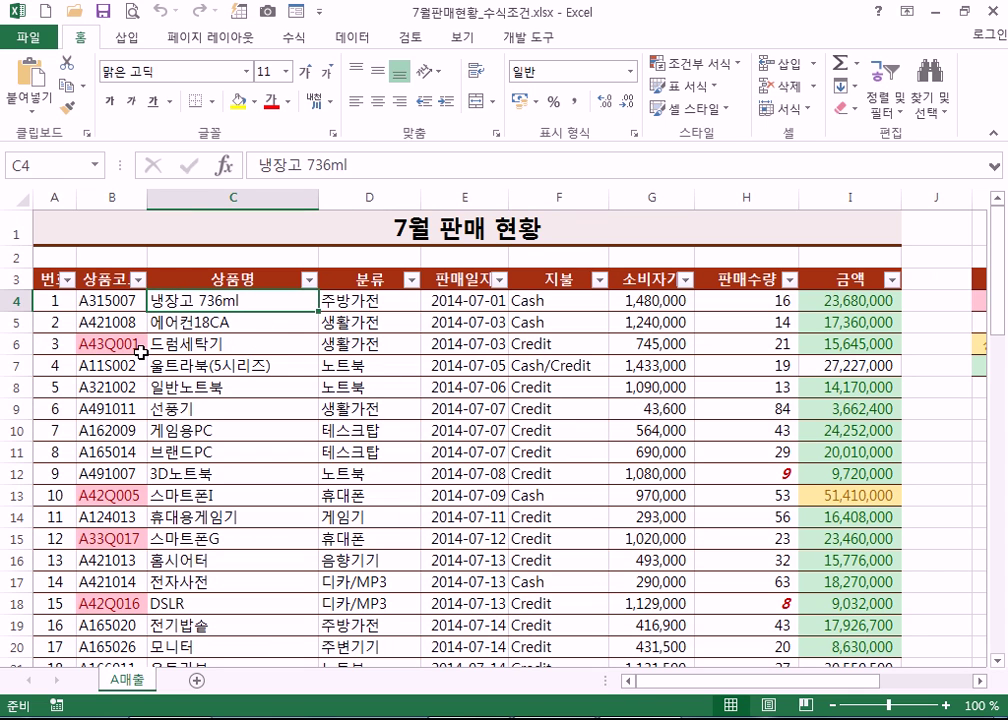
pyautogui.scroll(-3, 140, 352)
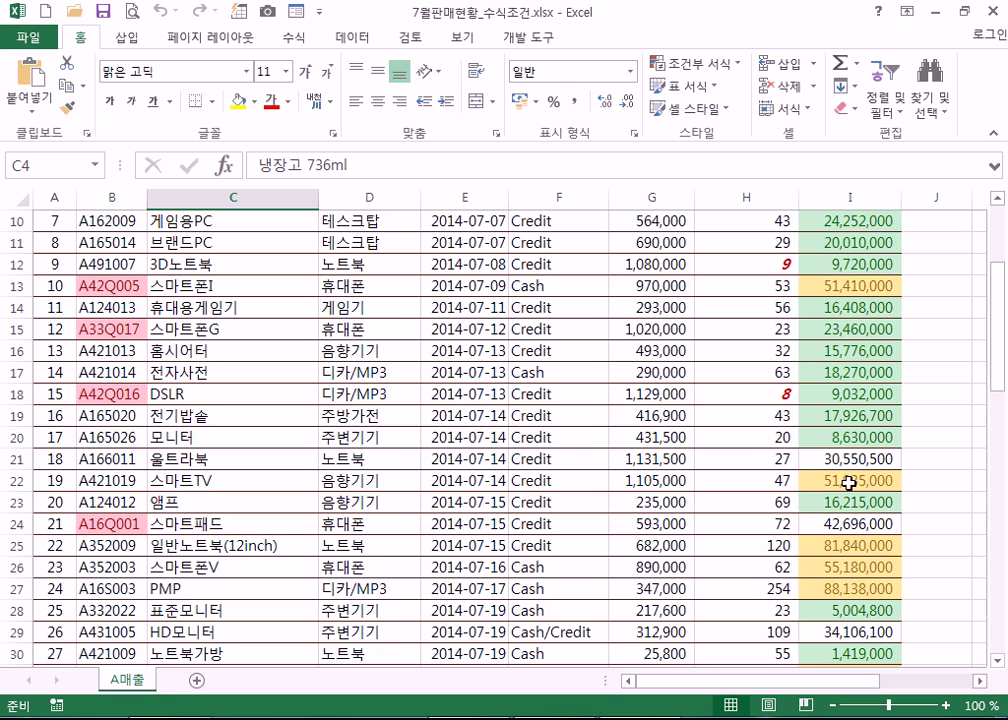
pyautogui.scroll(2, 850, 481)
pyautogui.scroll(1, 850, 481)
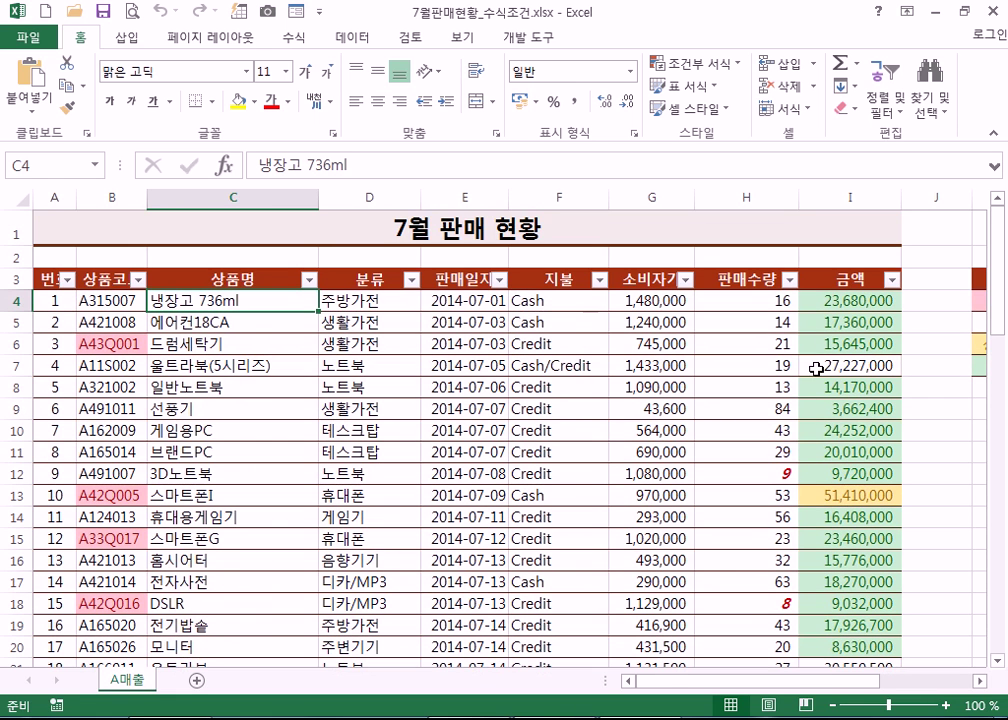
pyautogui.click(773, 472)
pyautogui.scroll(-3, 835, 506)
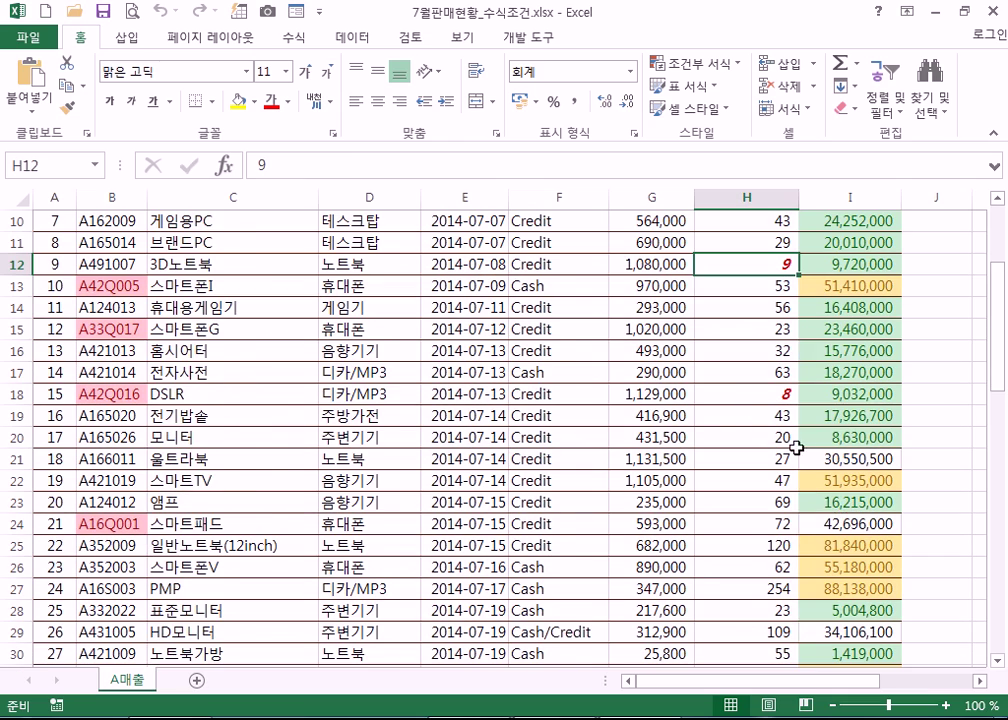
pyautogui.scroll(-8, 831, 508)
pyautogui.scroll(-3, 812, 468)
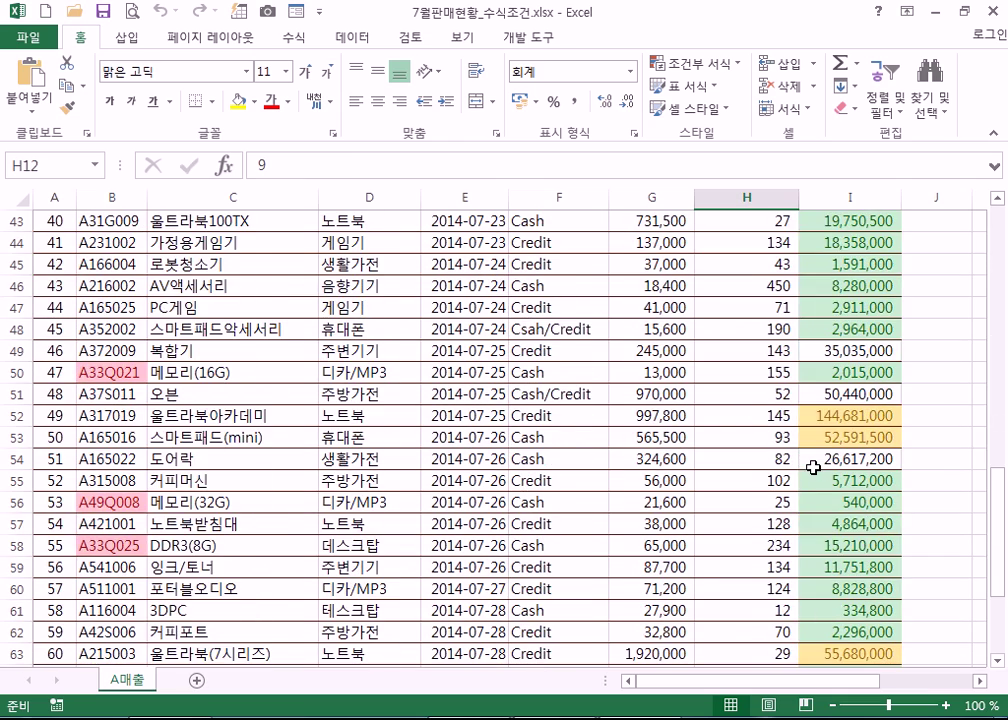
pyautogui.scroll(5, 813, 467)
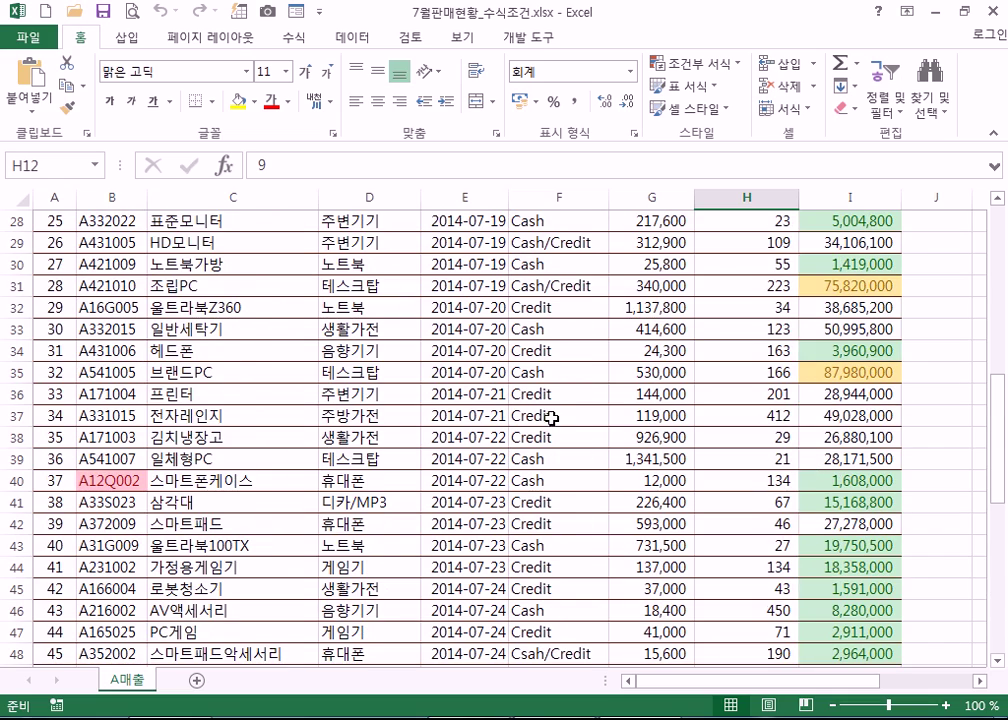
pyautogui.scroll(9, 533, 394)
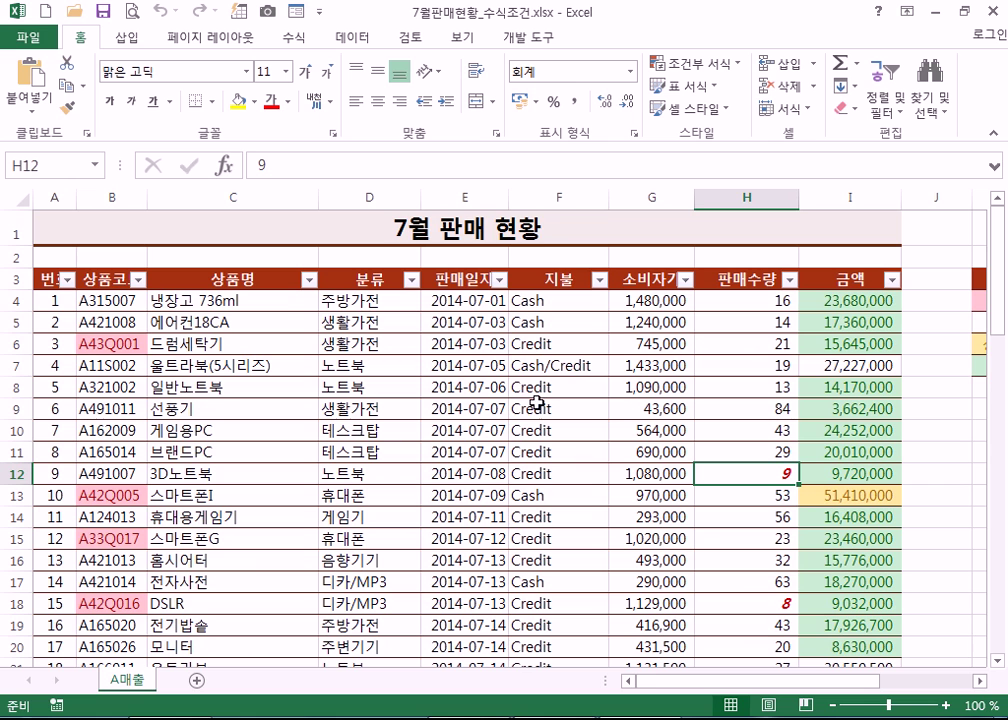
pyautogui.click(555, 300)
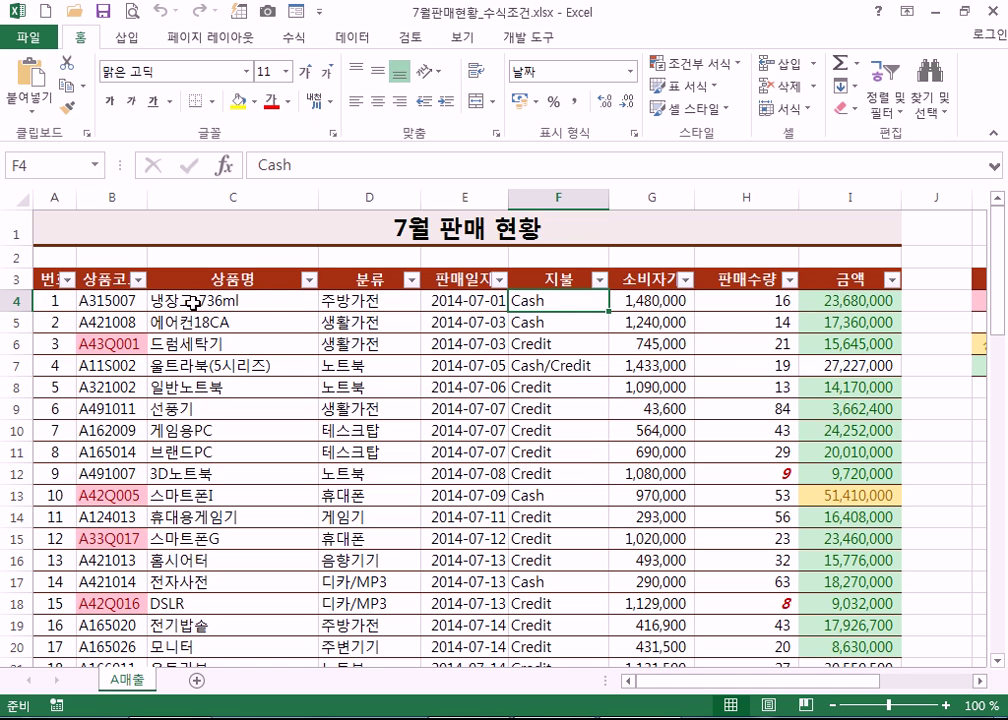
# - Select the data range C4:G72, trimming the initial C4-to-H72 drag back to column G
pyautogui.moveTo(192, 302); pyautogui.dragTo(718, 607)
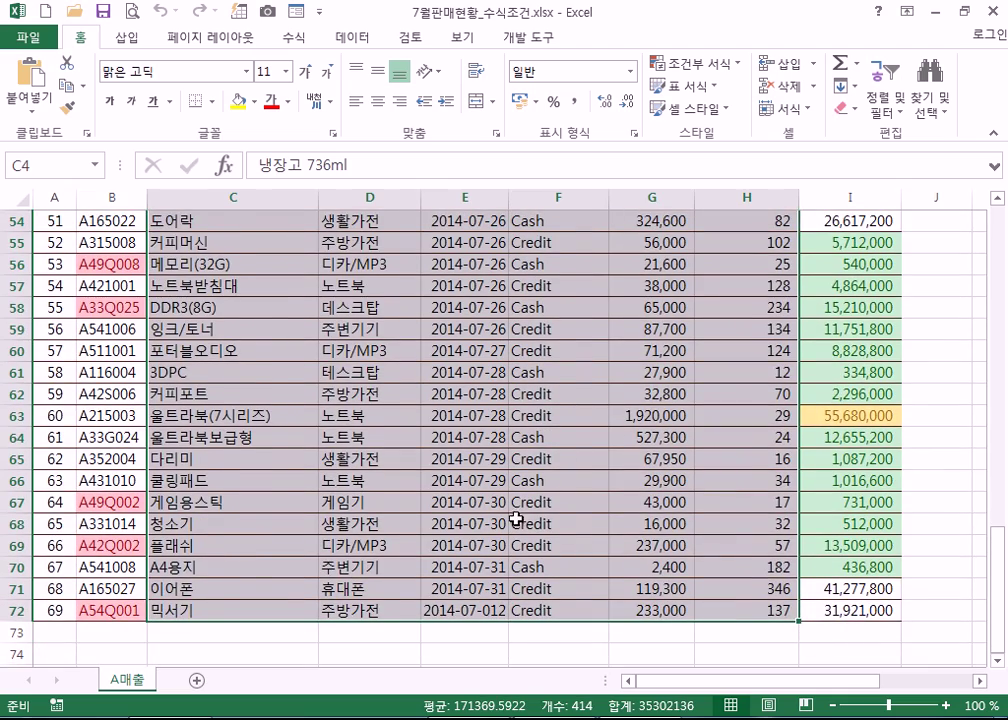
pyautogui.scroll(4, 415, 477)
pyautogui.scroll(14, 415, 477)
pyautogui.scroll(-1, 355, 380)
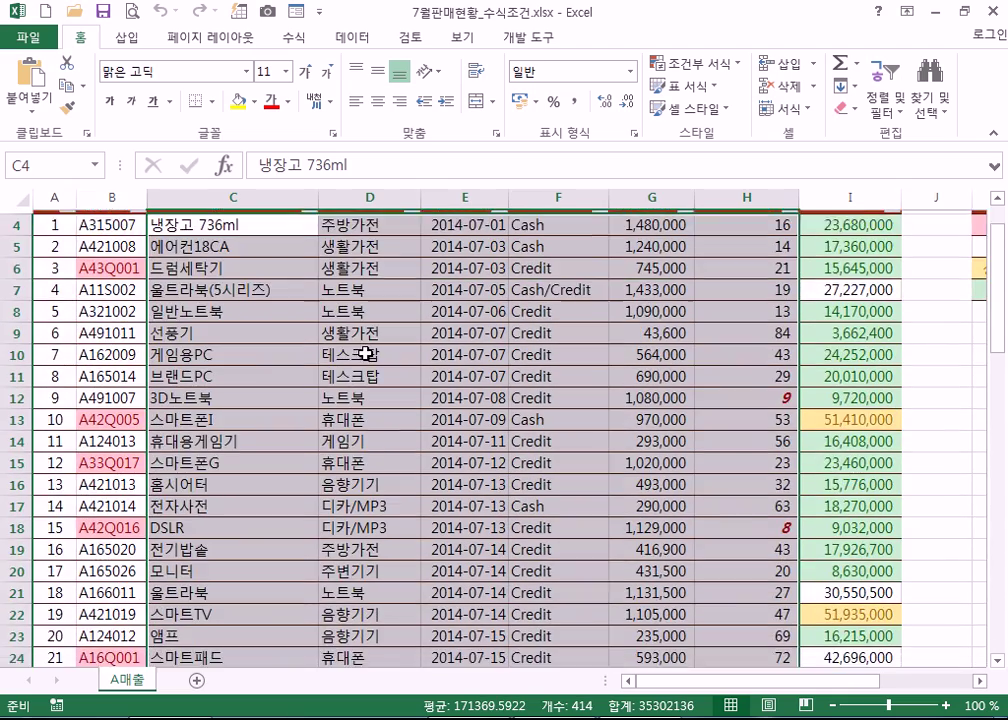
pyautogui.scroll(1, 185, 240)
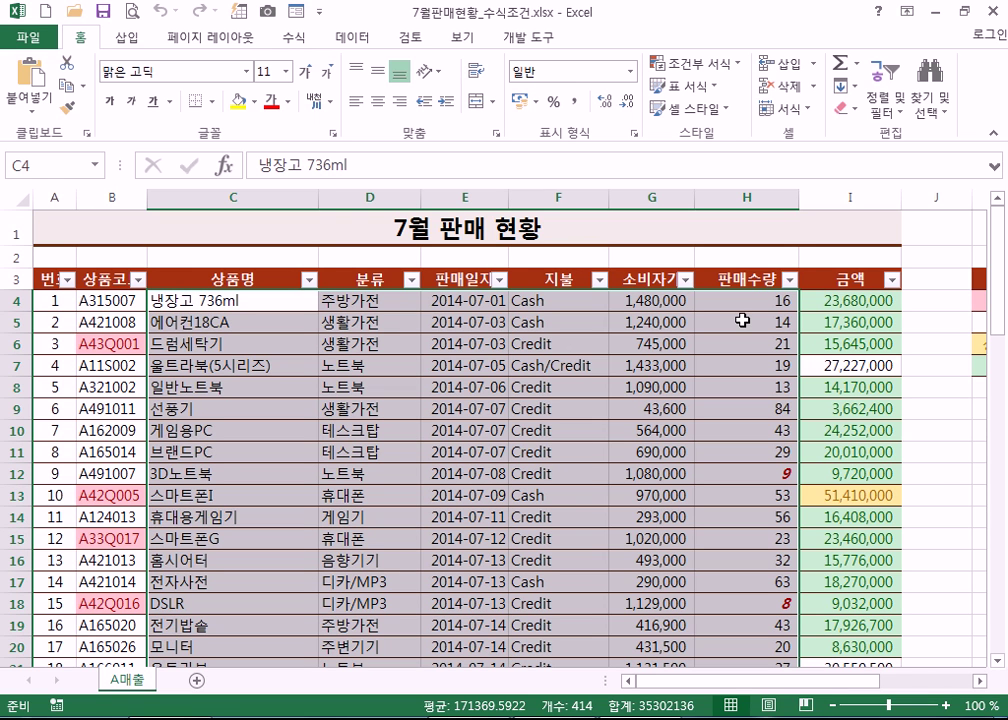
pyautogui.scroll(-9, 668, 450)
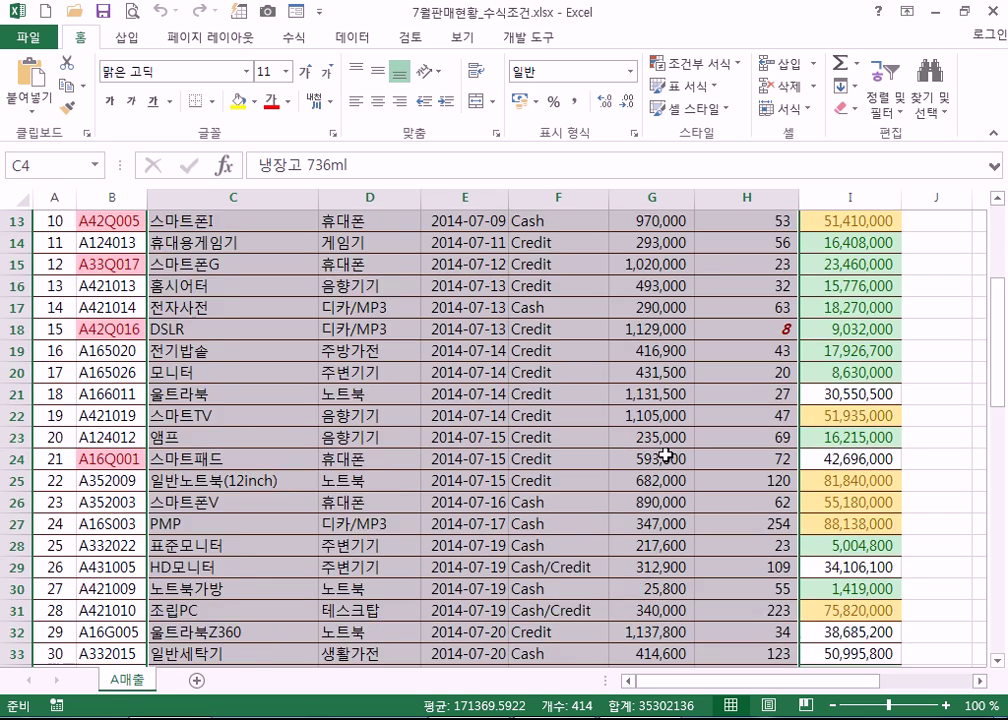
pyautogui.scroll(-17, 668, 459)
pyautogui.scroll(3, 646, 423)
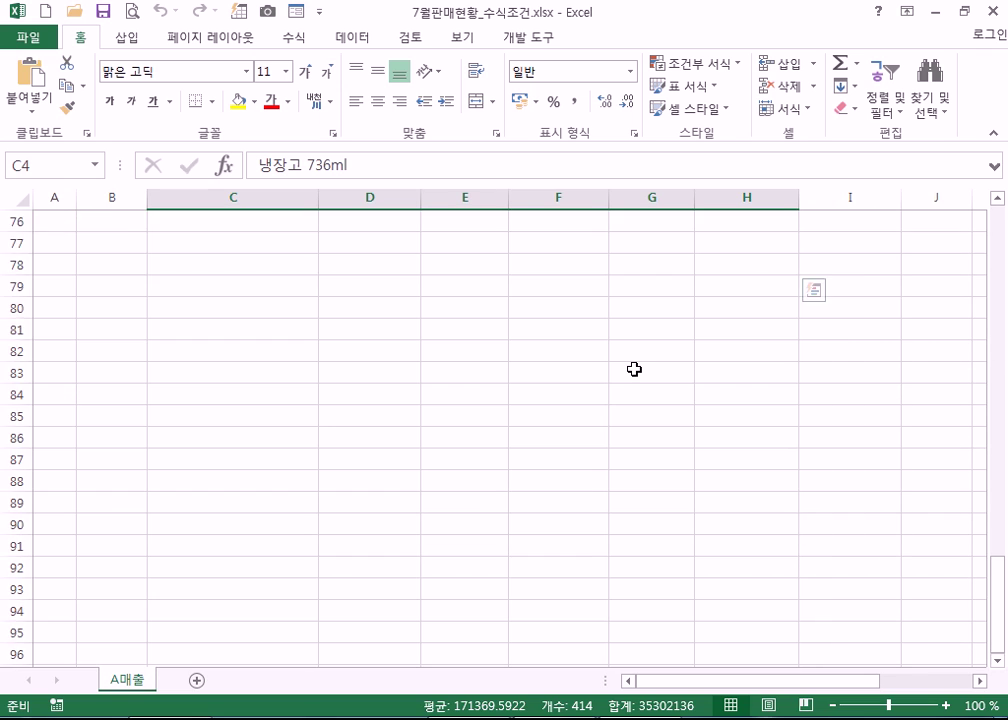
pyautogui.scroll(2, 636, 369)
pyautogui.keyDown('shift'); pyautogui.click(664, 398); pyautogui.keyUp('shift')
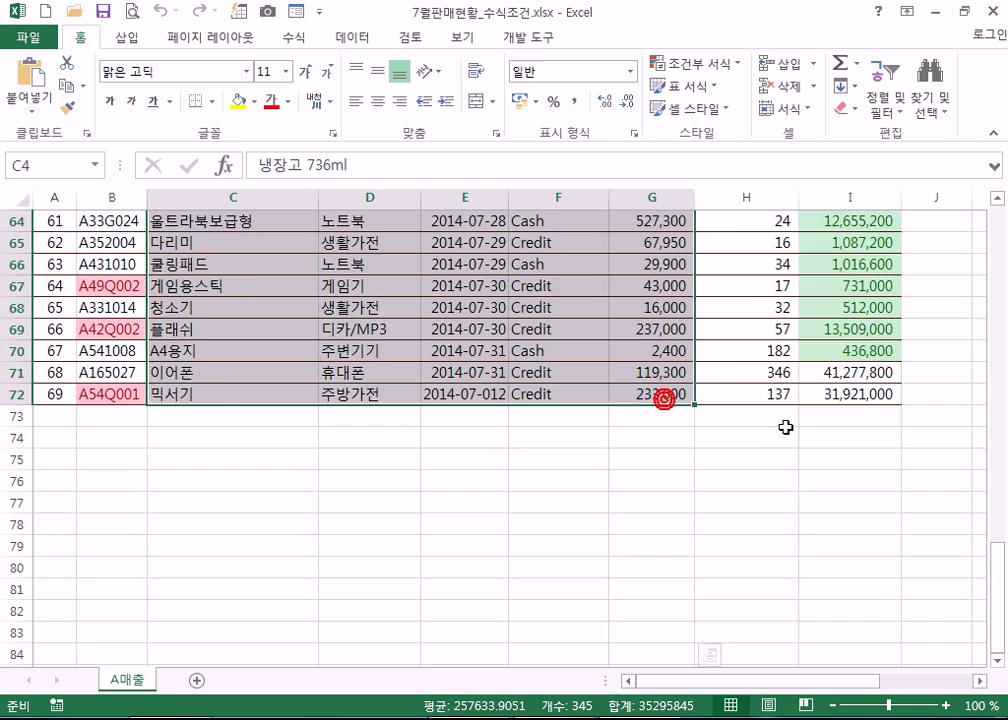
pyautogui.scroll(7, 786, 426)
pyautogui.scroll(14, 786, 426)
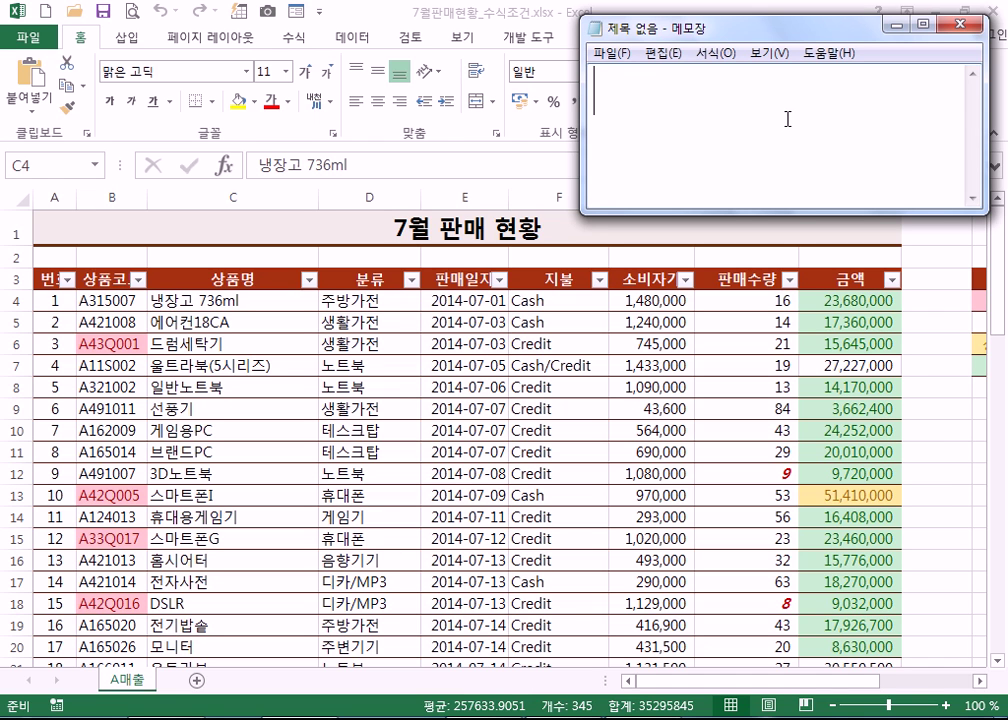
# - Type 지불방법="Cash" into the note, correcting the Korean input typos along the way
pyautogui.write('wl')
pyautogui.press('BackSpace')
pyautogui.press('BackSpace')
pyautogui.press('Hangul')
pyautogui.write('지블')
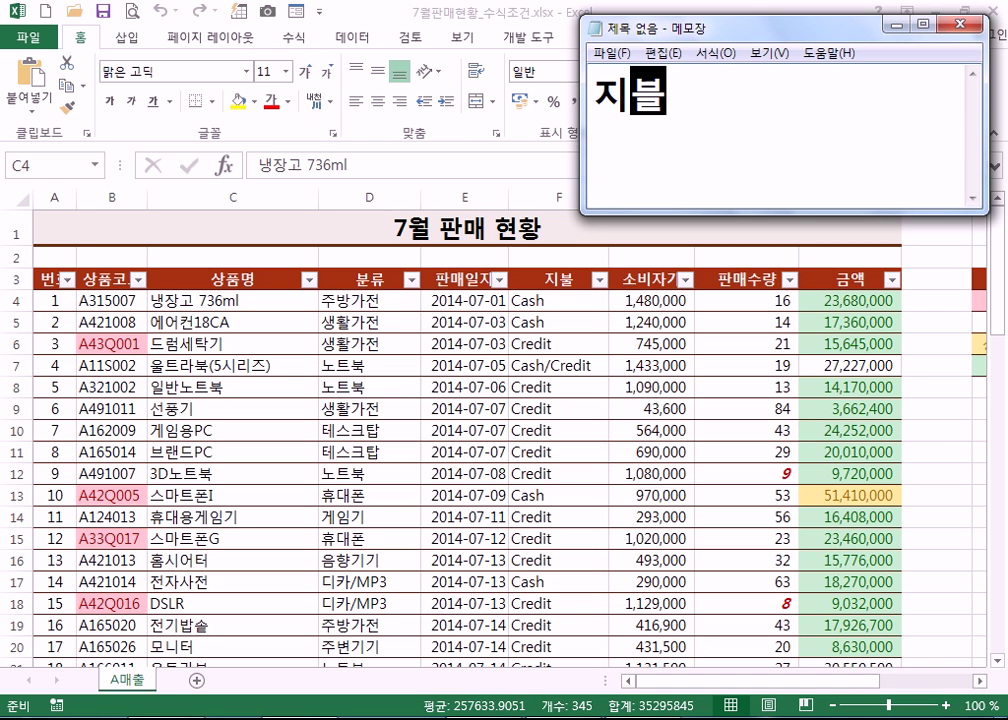
pyautogui.press('BackSpace')
pyautogui.press('BackSpace')
pyautogui.write('ㅜㄹㅂㅓㅇ')
pyautogui.press('BackSpace')
pyautogui.press('BackSpace')
pyautogui.press('BackSpace')
pyautogui.press('BackSpace')
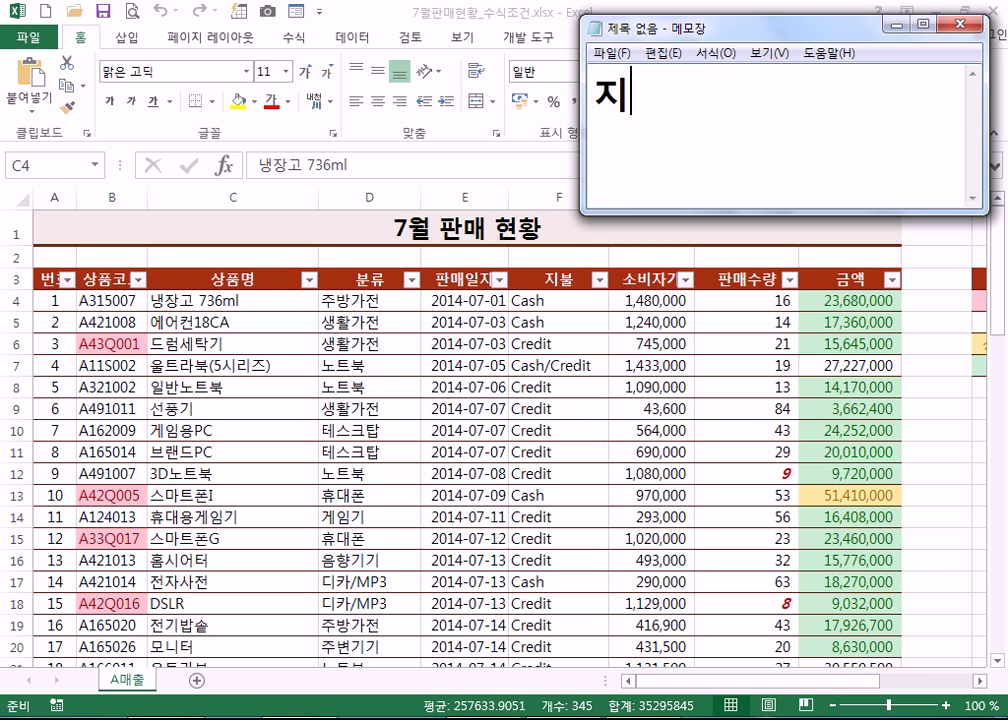
pyautogui.write('ㅂㅏㅇ')
pyautogui.press('BackSpace')
pyautogui.press('BackSpace')
pyautogui.write('ㅜㄹ')
pyautogui.press('BackSpace')
pyautogui.press('BackSpace')
pyautogui.write('ㅜㄹㅂㅏㅇ')
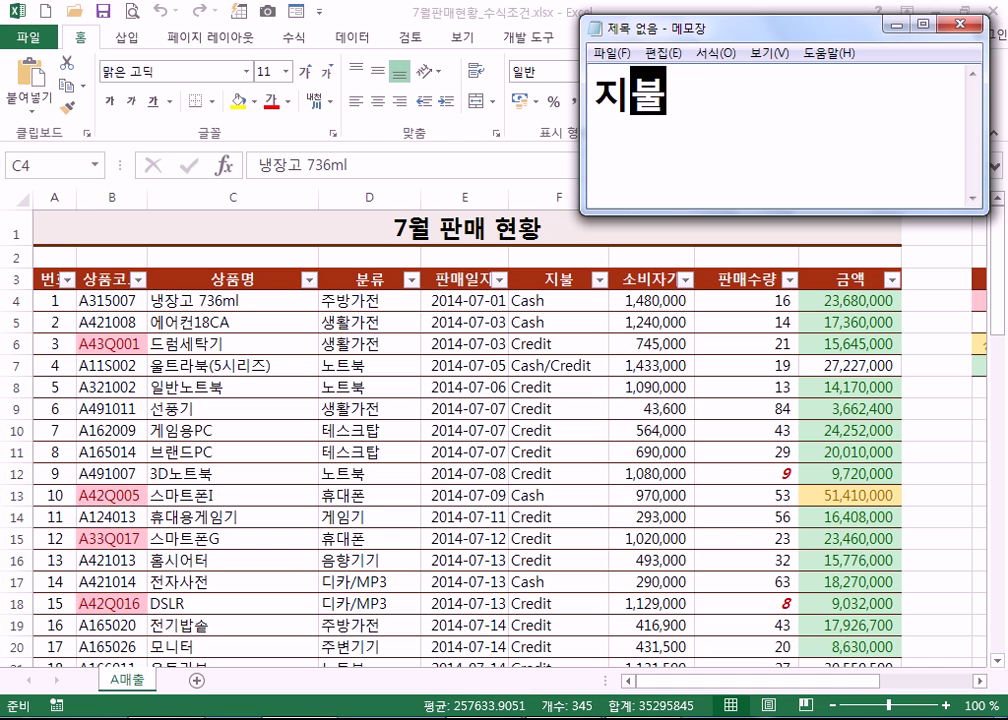
pyautogui.write('ㅂㅓㅂ=')
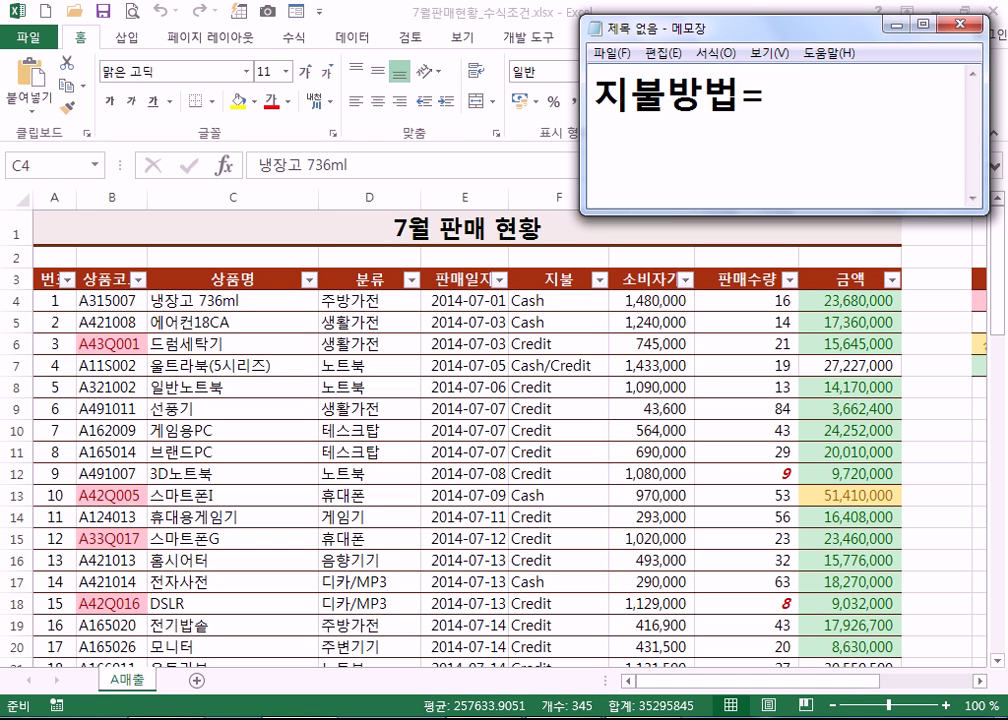
pyautogui.write('"Cas')
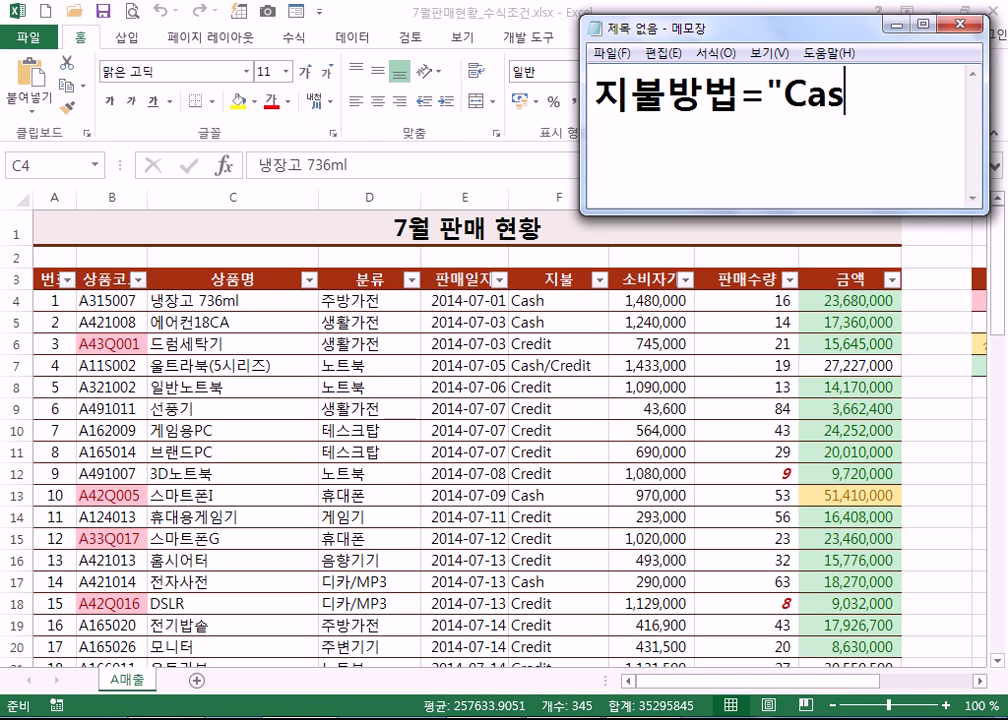
pyautogui.write('h"')
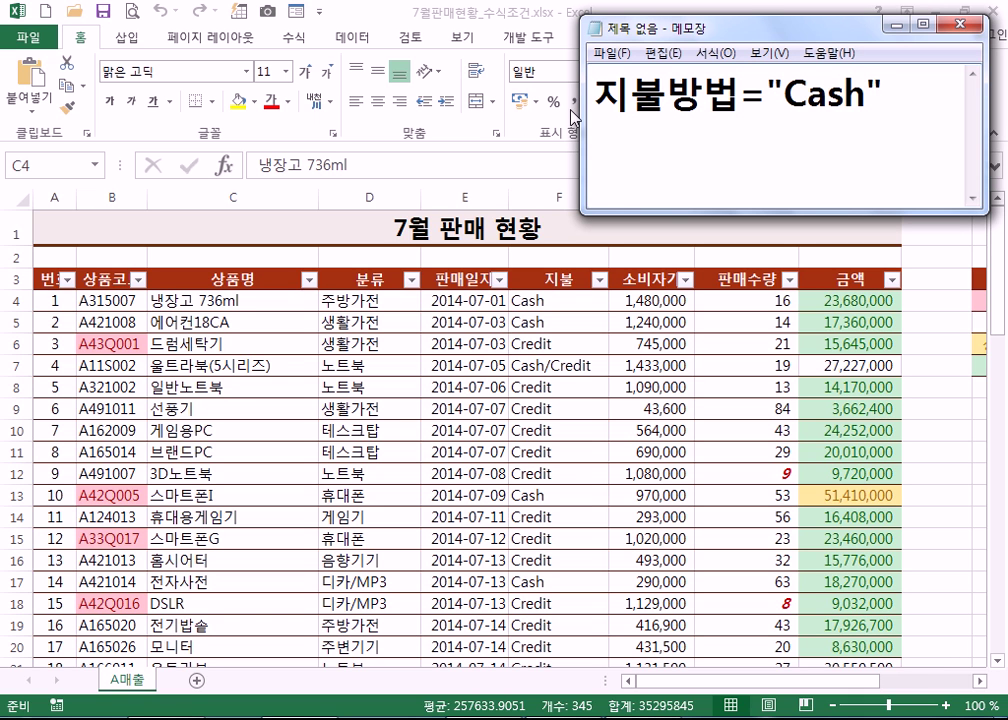
# - Append , 금액>=20000000 to the first line, adding the missing zero
pyautogui.moveTo(776, 27); pyautogui.dragTo(493, 27)
pyautogui.write(', 소비자가')
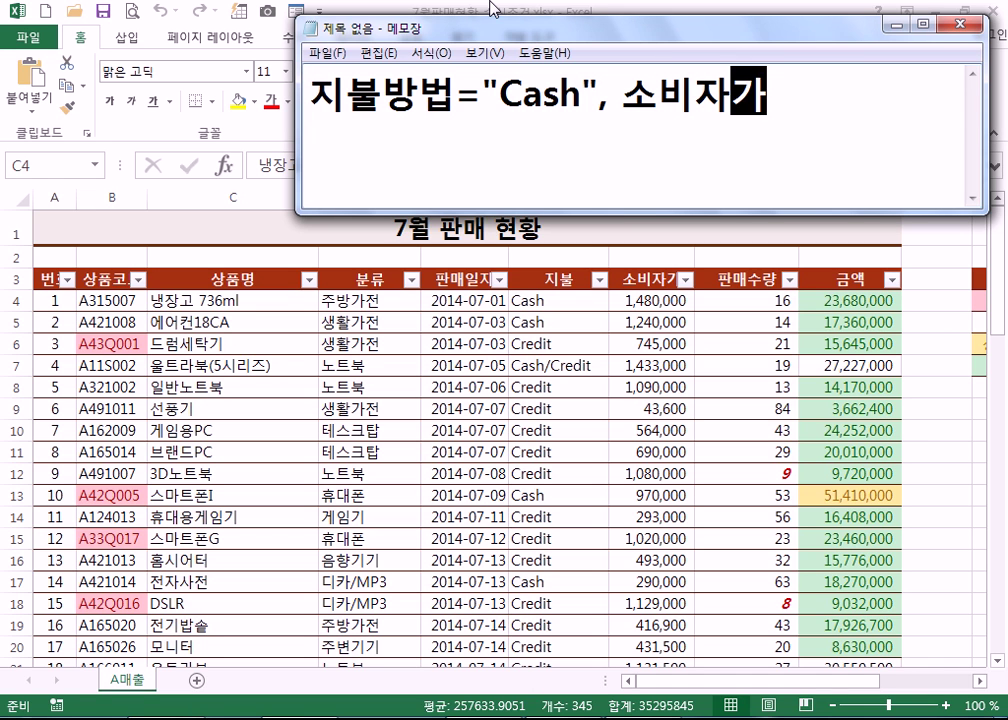
pyautogui.press('BackSpace')
pyautogui.press('BackSpace')
pyautogui.press('BackSpace')
pyautogui.press('BackSpace')
pyautogui.press('BackSpace')
pyautogui.write('금액')
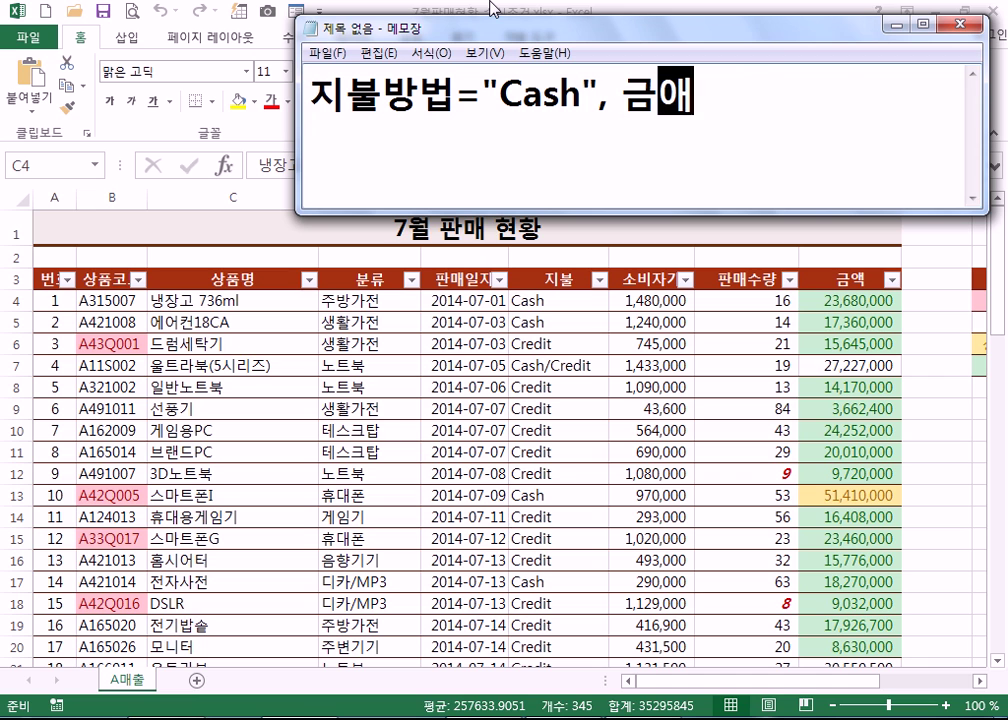
pyautogui.write('>=20')
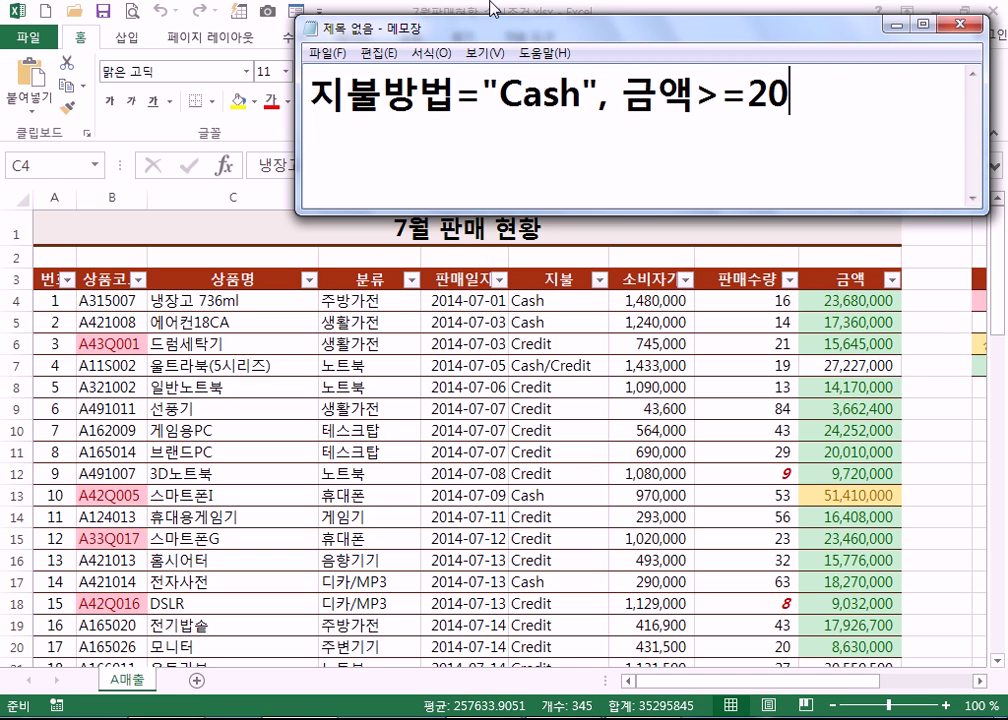
pyautogui.write('00000')
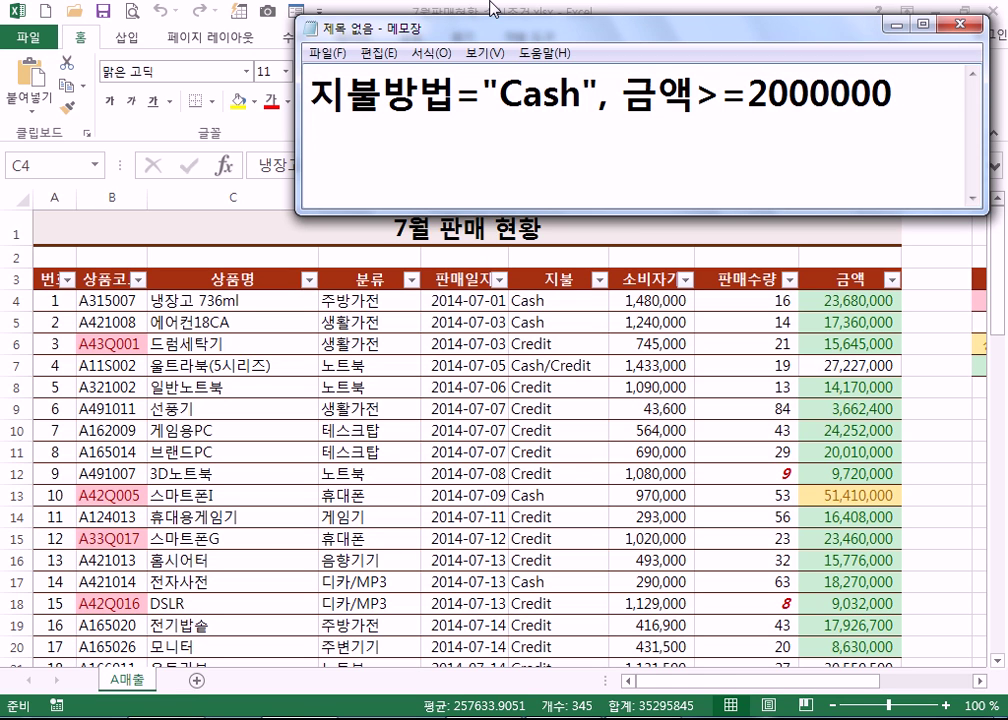
pyautogui.click(802, 126)
pyautogui.write('0')
# - Add 채우기>녹색 as the second line and resize the note window to fit
pyautogui.click(940, 92)
pyautogui.write('채우기')
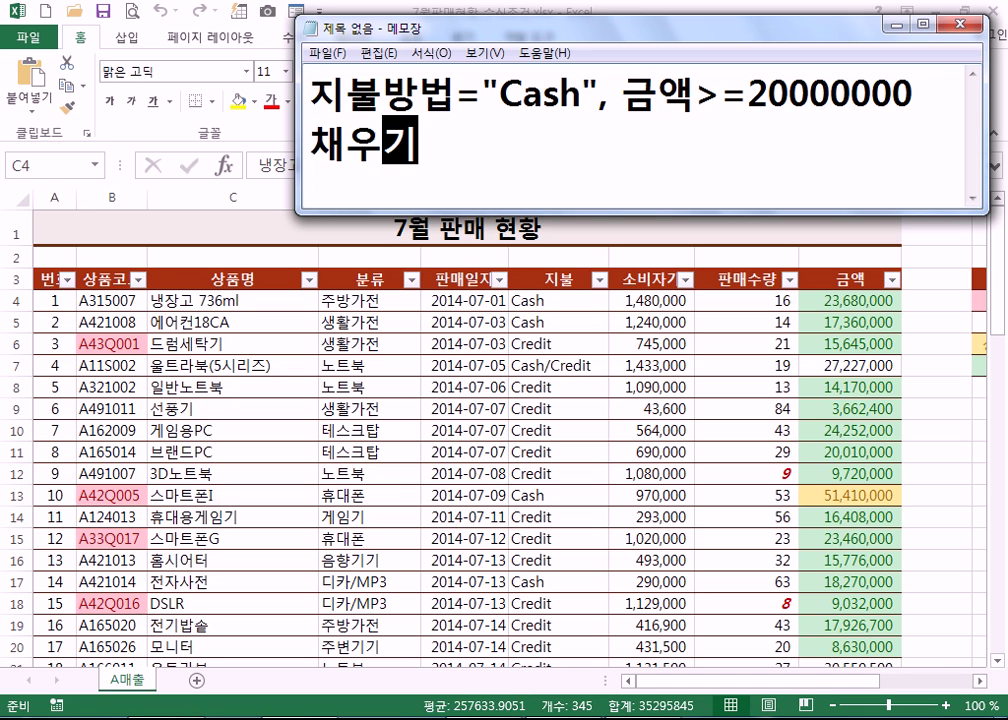
pyautogui.write('>높')
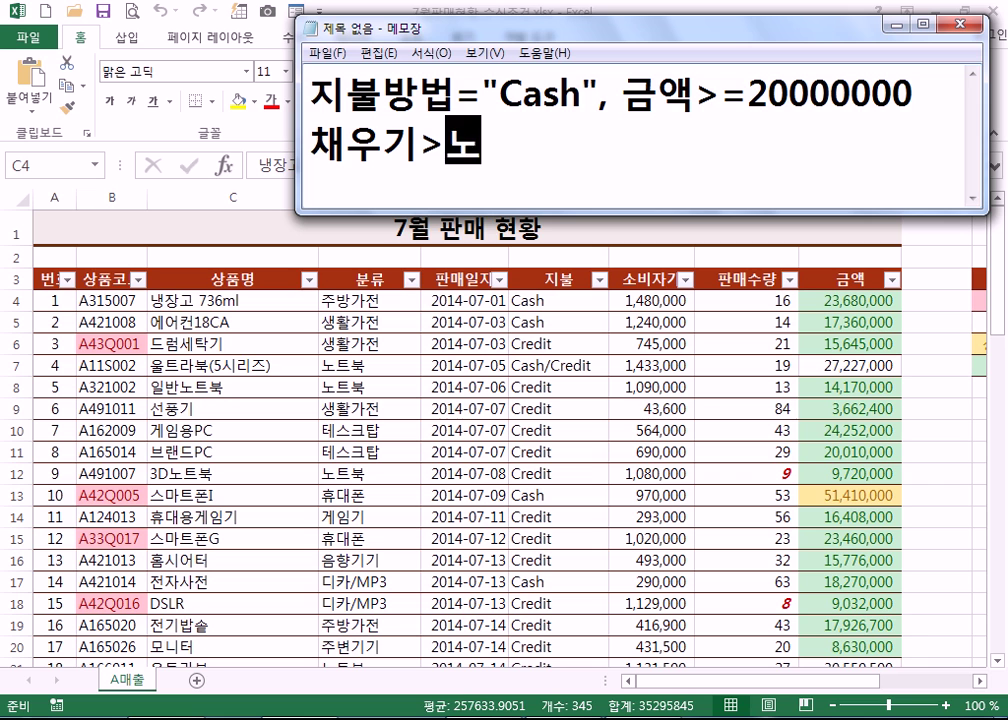
pyautogui.press('BackSpace')
pyautogui.write('녹색')
pyautogui.press('Return')
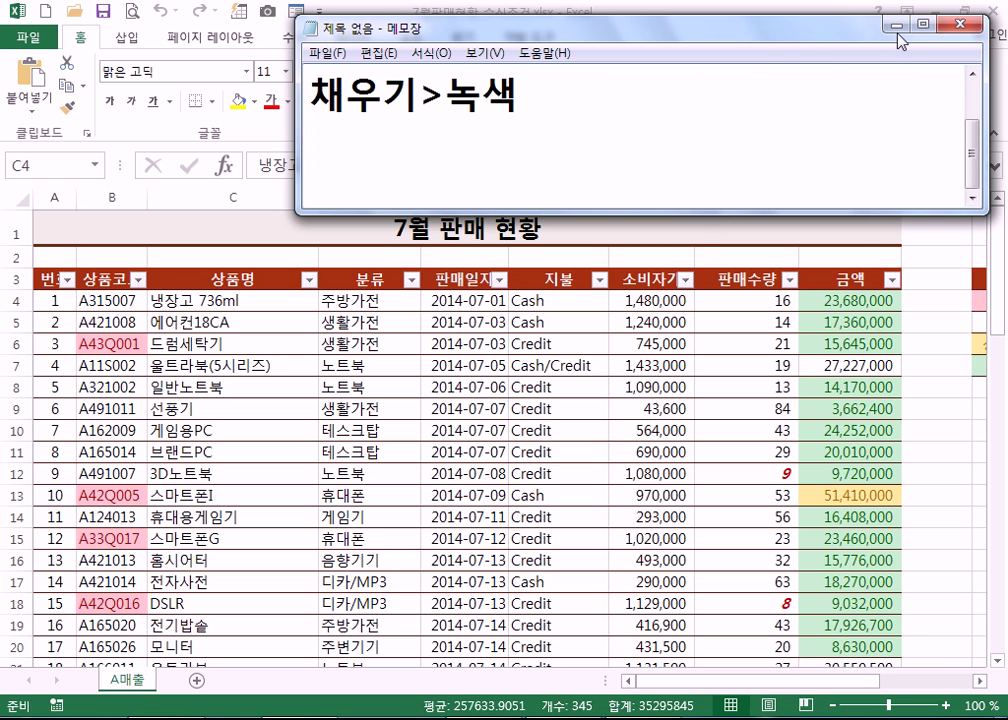
pyautogui.moveTo(692, 214); pyautogui.dragTo(690, 286)
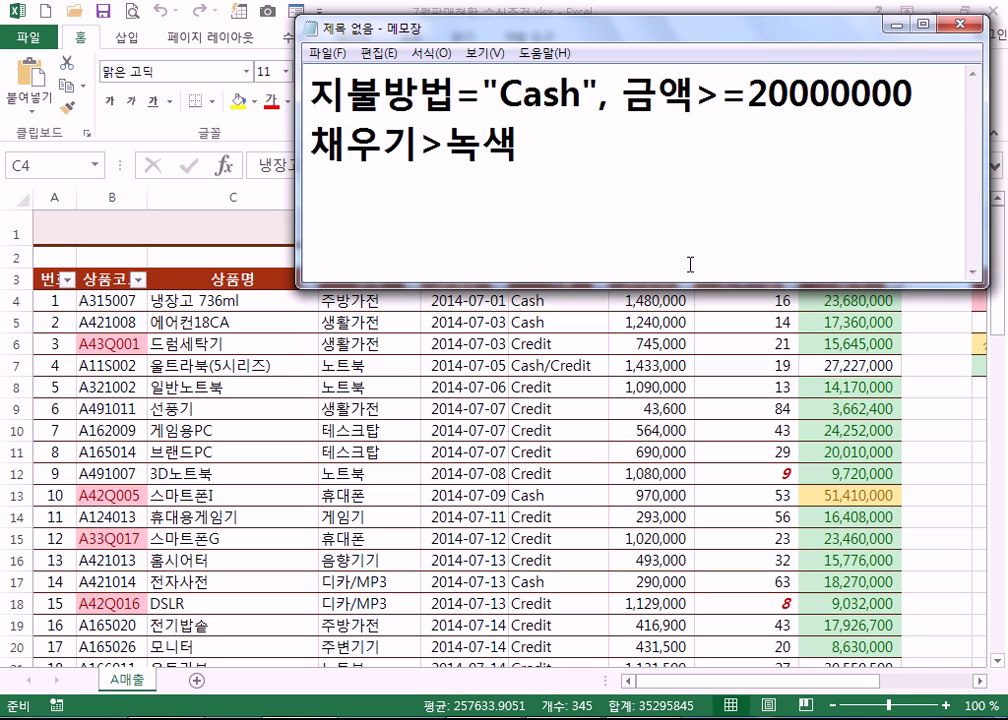
pyautogui.click(648, 146)
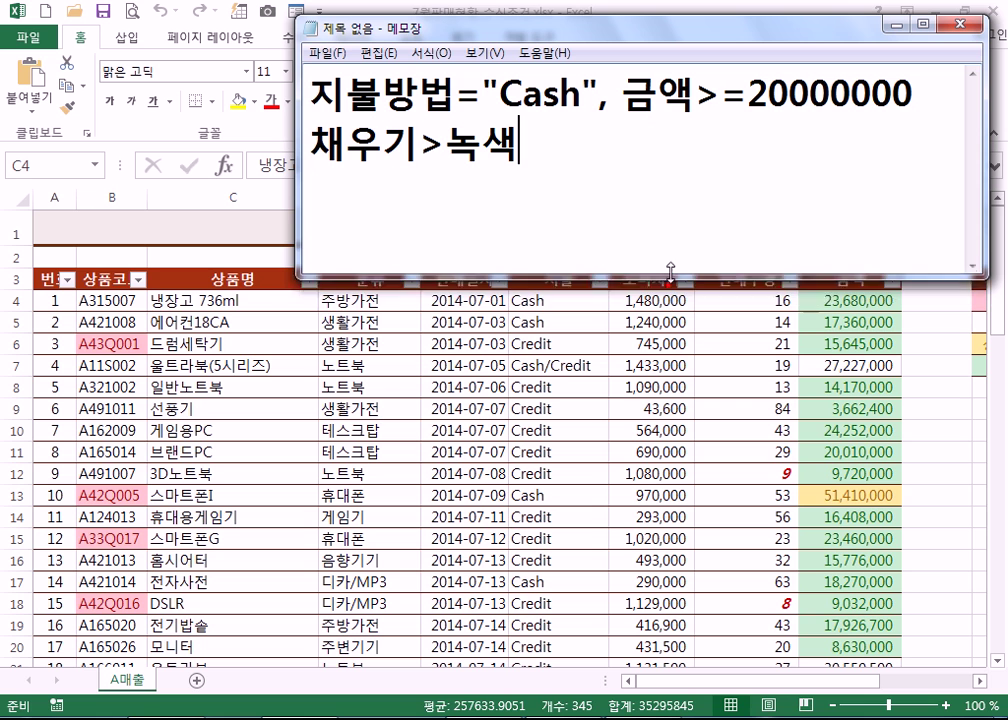
pyautogui.moveTo(670, 272); pyautogui.dragTo(670, 234)
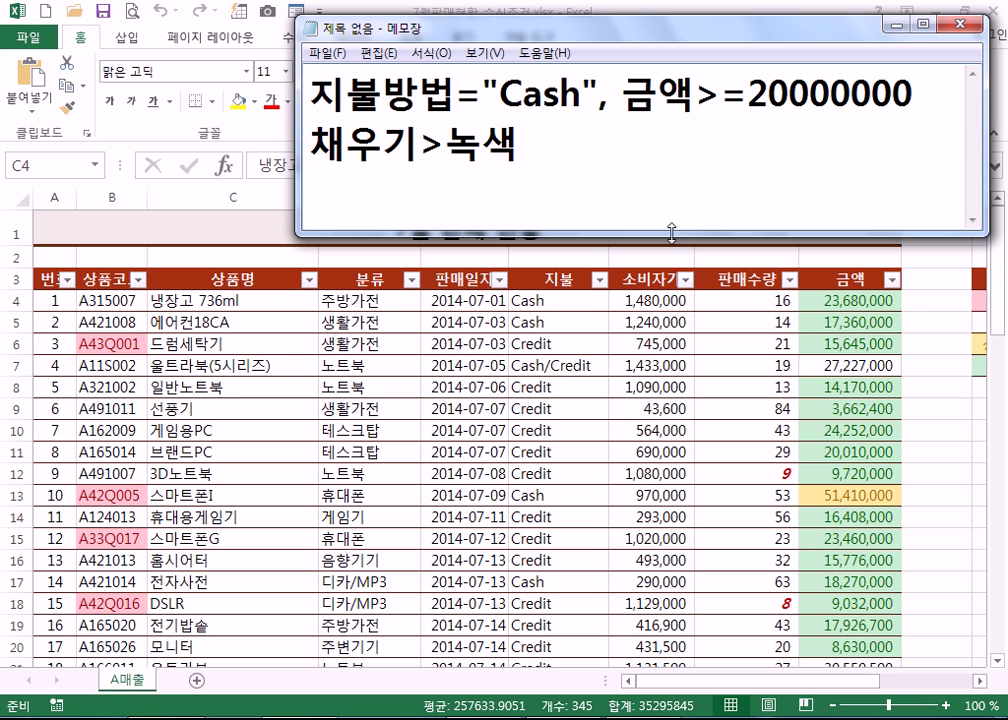
# - Switch back to the A매출 sheet, scroll through the table, and open Home > Conditional Formatting
pyautogui.click(229, 307)
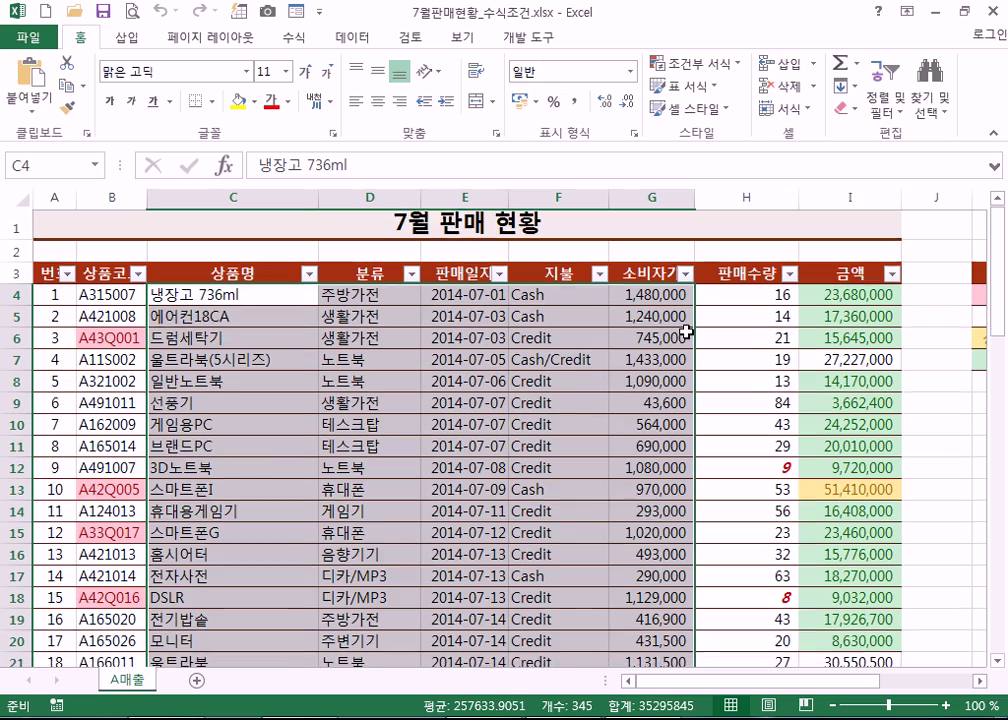
pyautogui.scroll(-4, 688, 333)
pyautogui.scroll(-17, 688, 333)
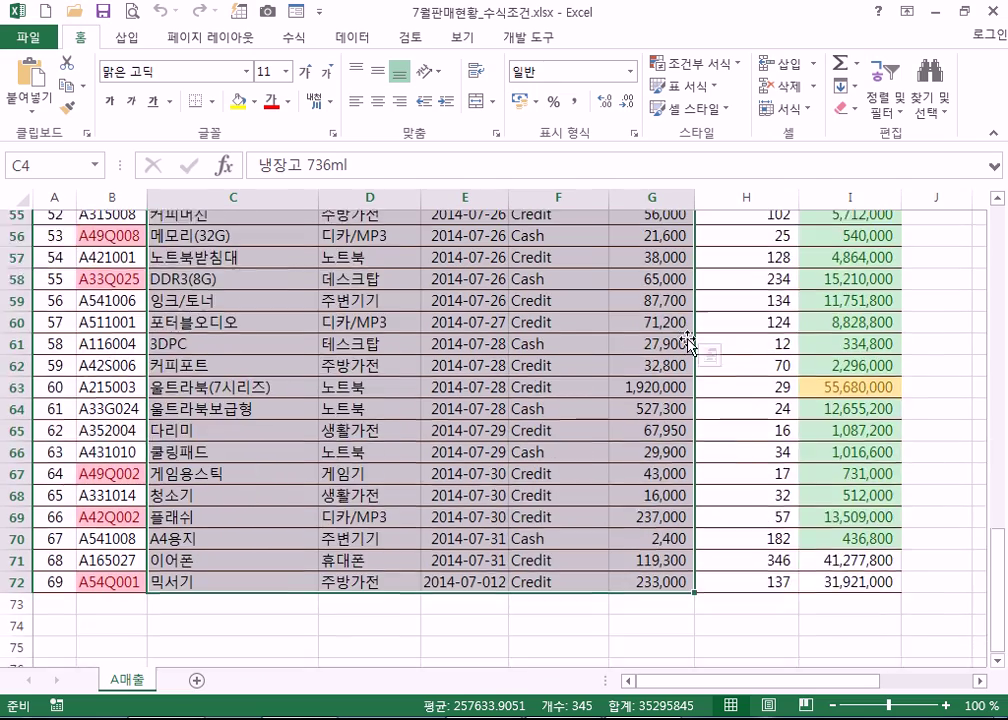
pyautogui.scroll(4, 688, 340)
pyautogui.scroll(9, 687, 339)
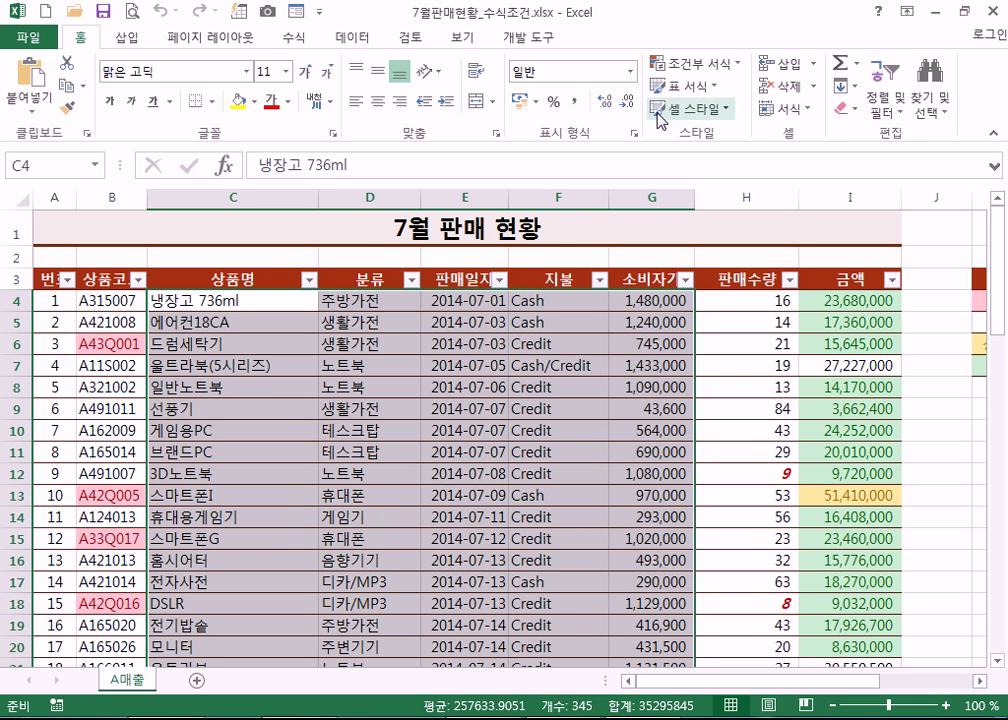
pyautogui.click(686, 68)
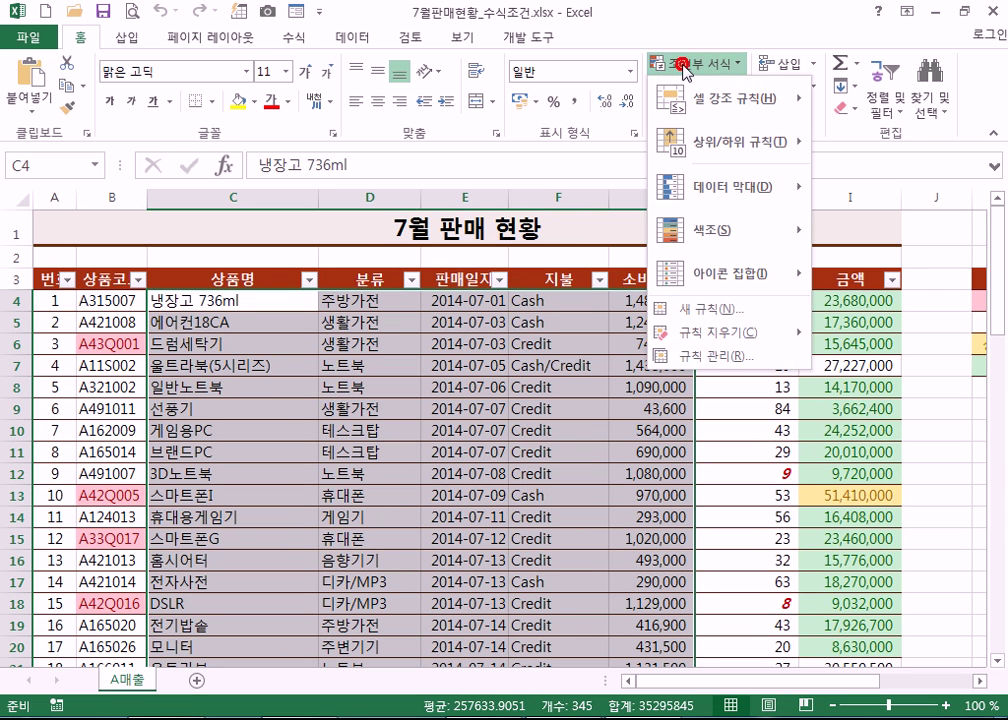
# - Start a New Rule of type 'Use a formula to determine which cells to format'
pyautogui.click(697, 312)
pyautogui.click(541, 276)
pyautogui.moveTo(632, 121); pyautogui.dragTo(777, 32)
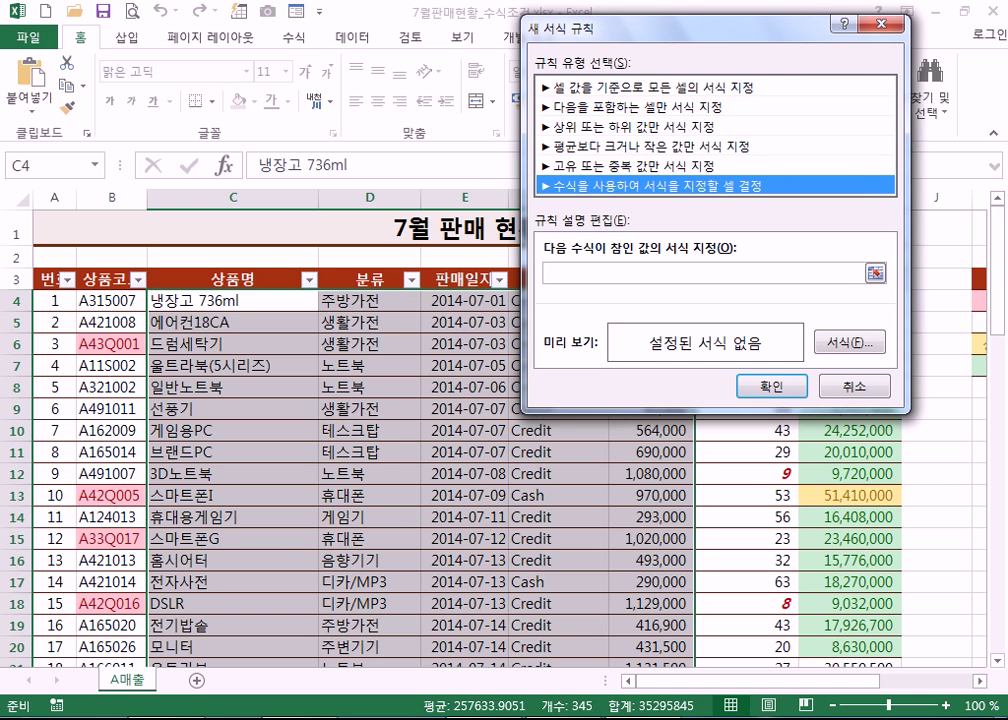
# - Place the Notepad rule note at the upper left, beside the rule dialog
pyautogui.hotkey('alt', 'Tab')
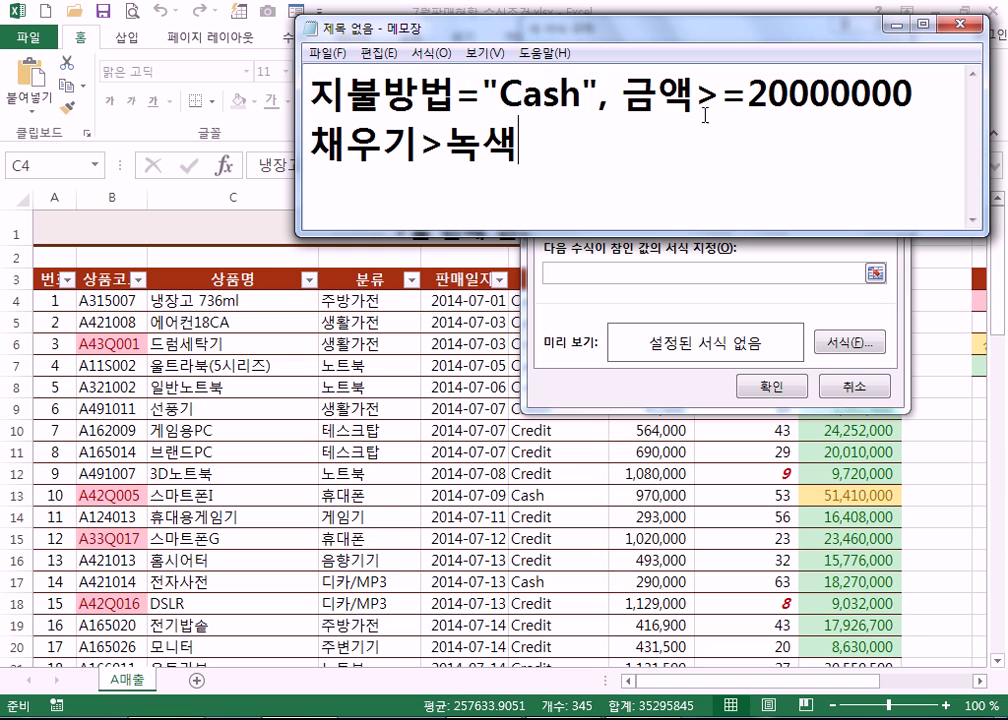
pyautogui.moveTo(312, 93); pyautogui.dragTo(908, 100)
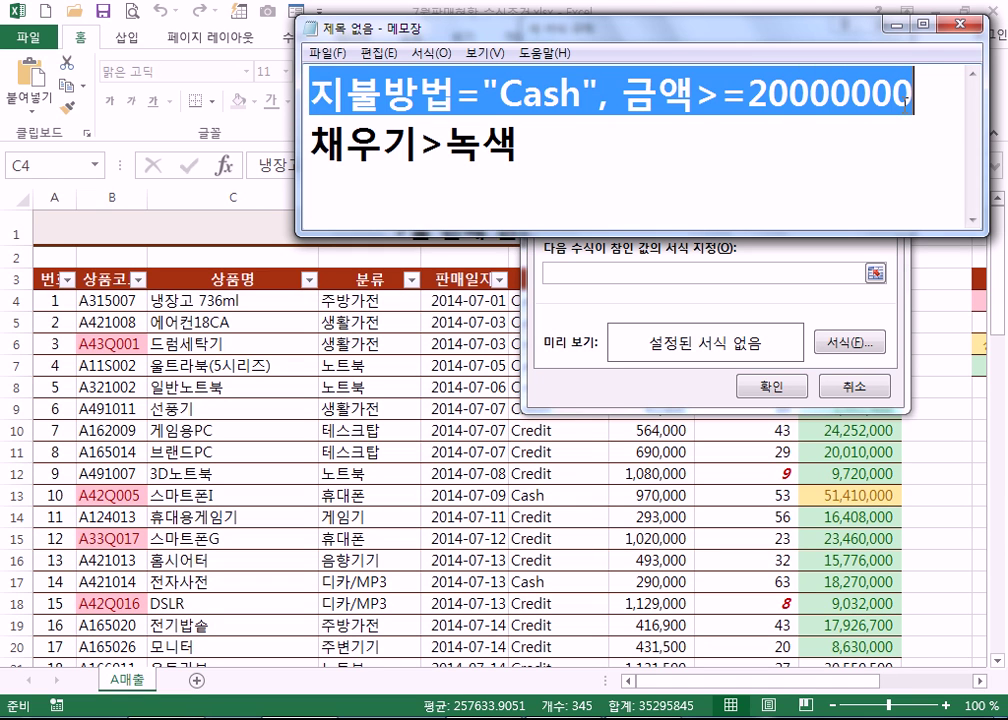
pyautogui.click(912, 96)
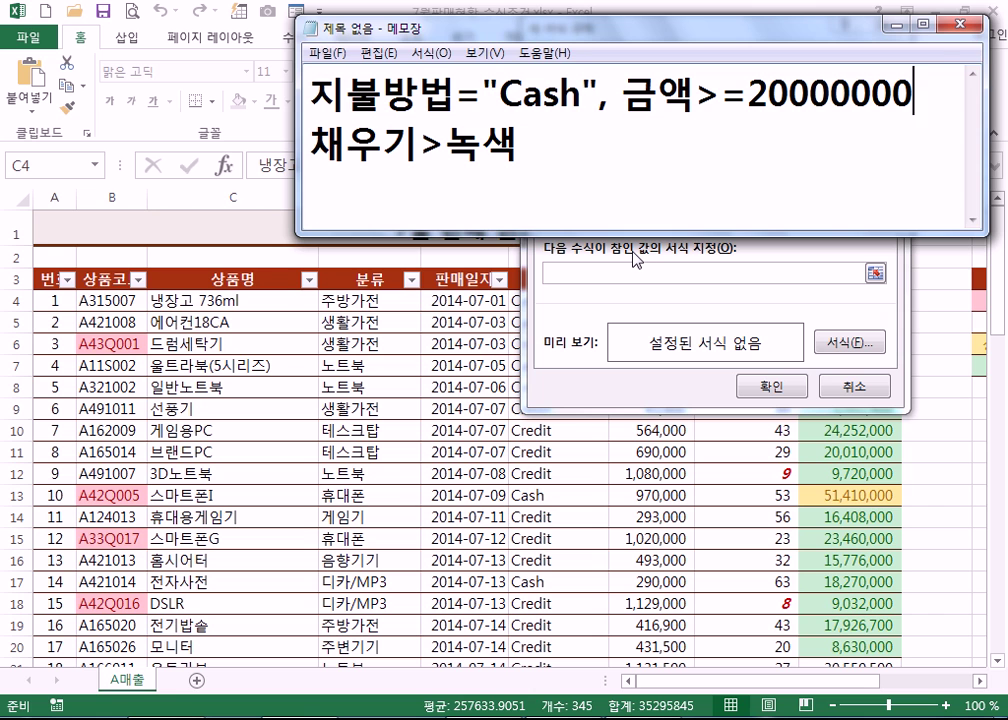
pyautogui.moveTo(505, 28); pyautogui.dragTo(274, 8)
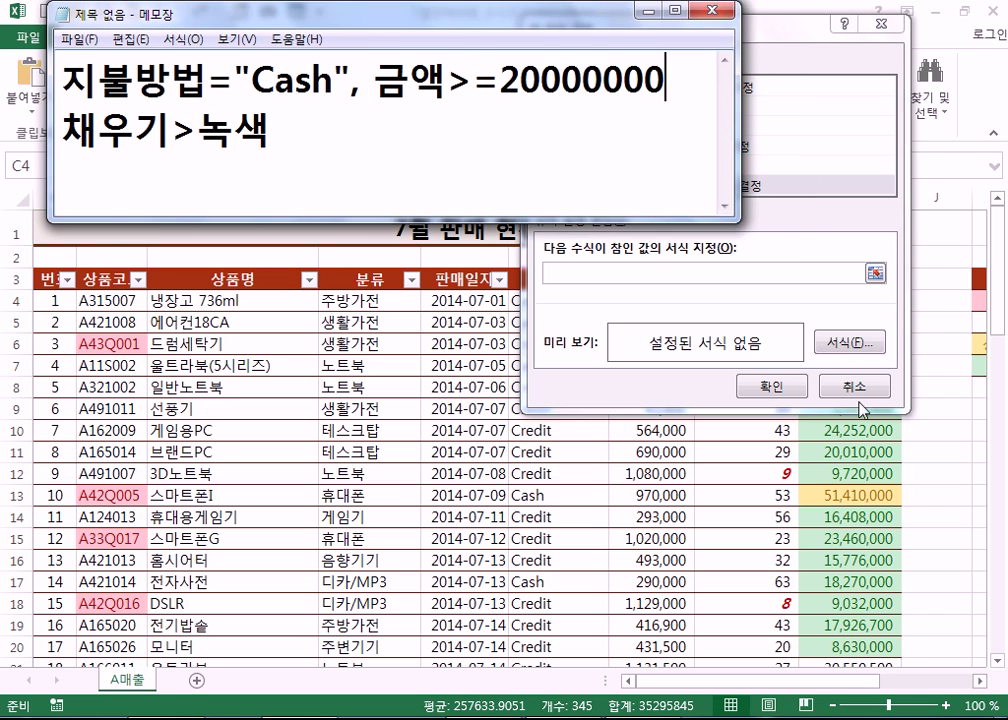
pyautogui.click(840, 345)
# - Set the rule's format to a green background fill on the Fill tab and confirm
pyautogui.click(840, 345)
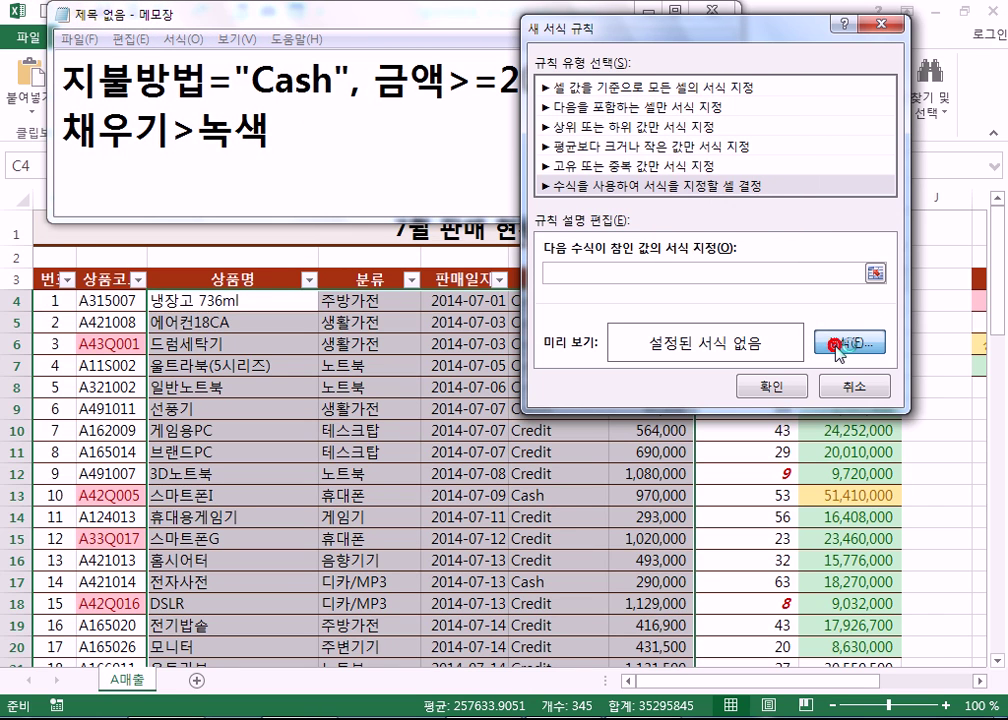
pyautogui.click(550, 62)
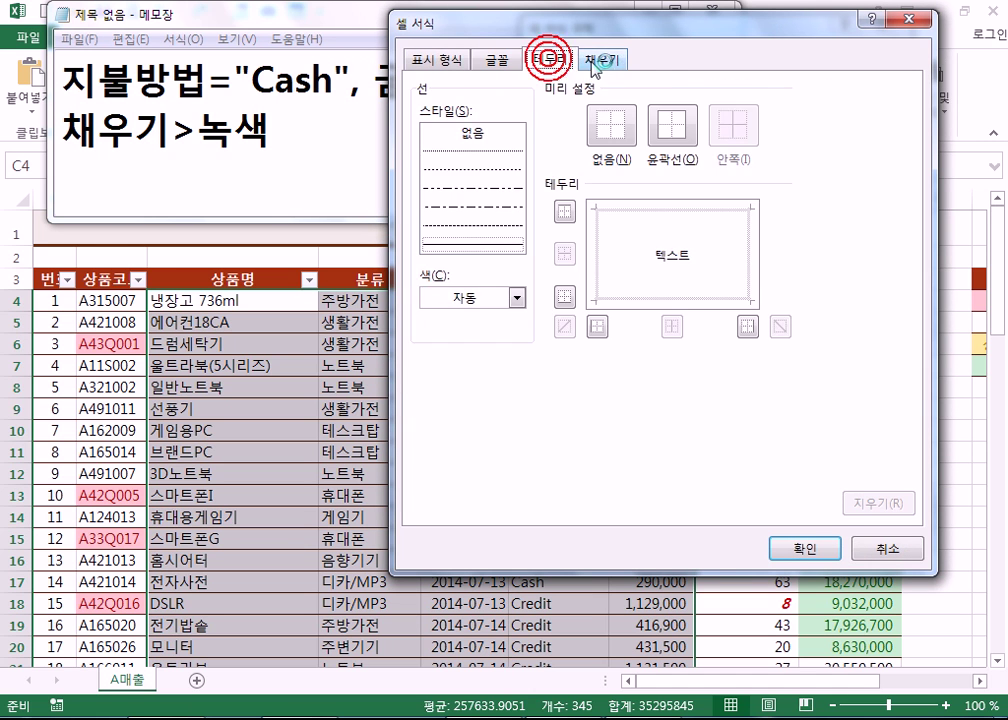
pyautogui.click(604, 60)
pyautogui.click(516, 261)
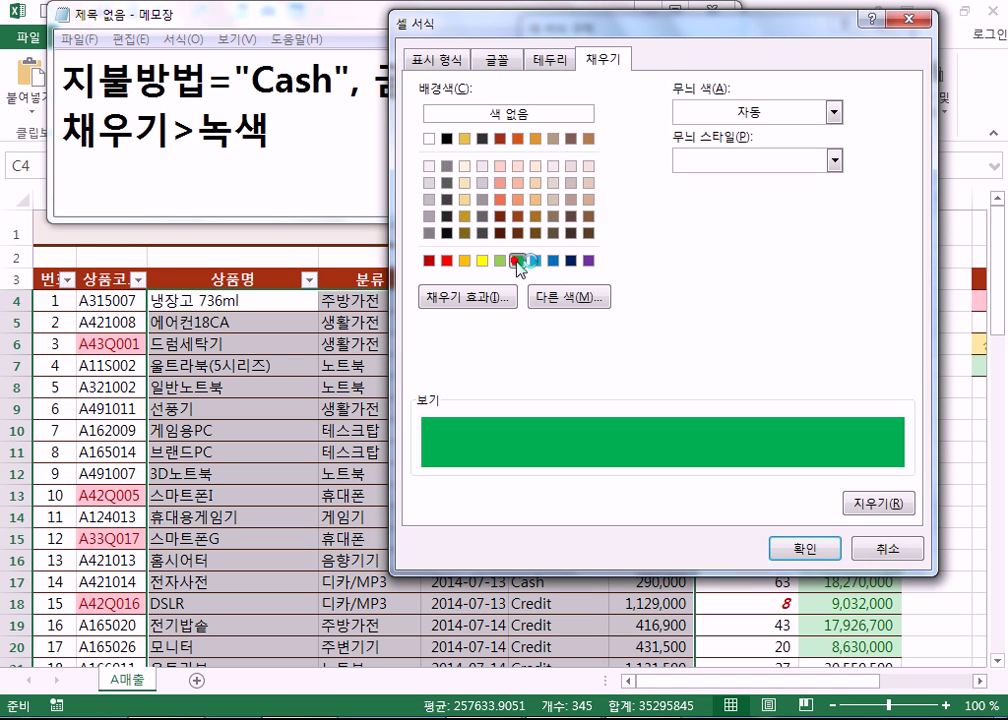
pyautogui.click(800, 549)
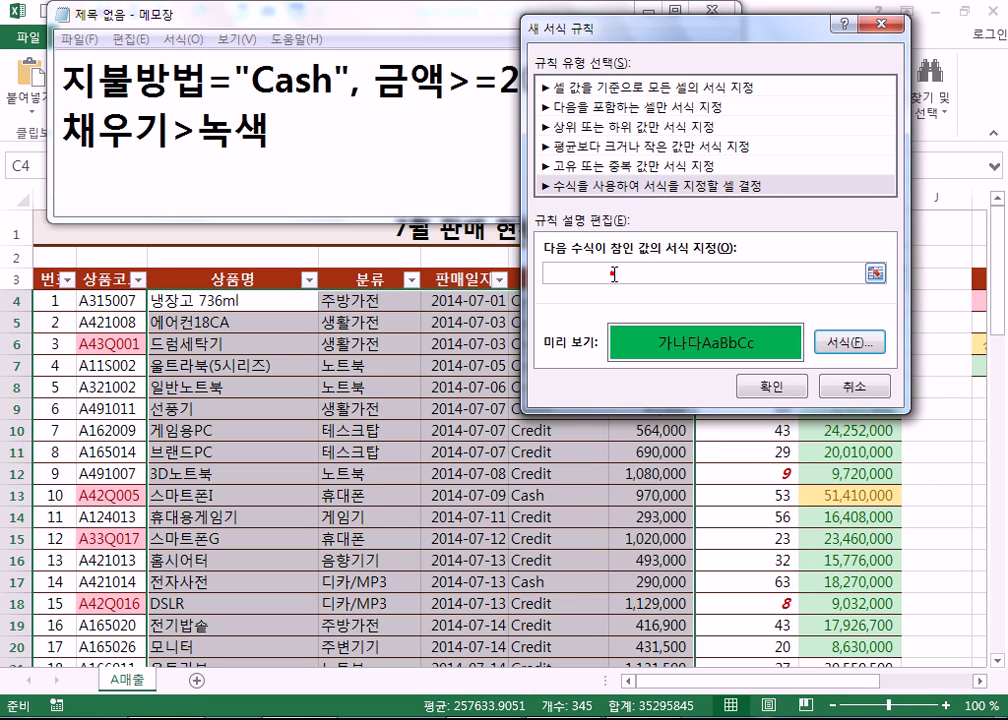
# - Begin the rule formula with =AND( and a reference to cell F4
pyautogui.click(603, 273)
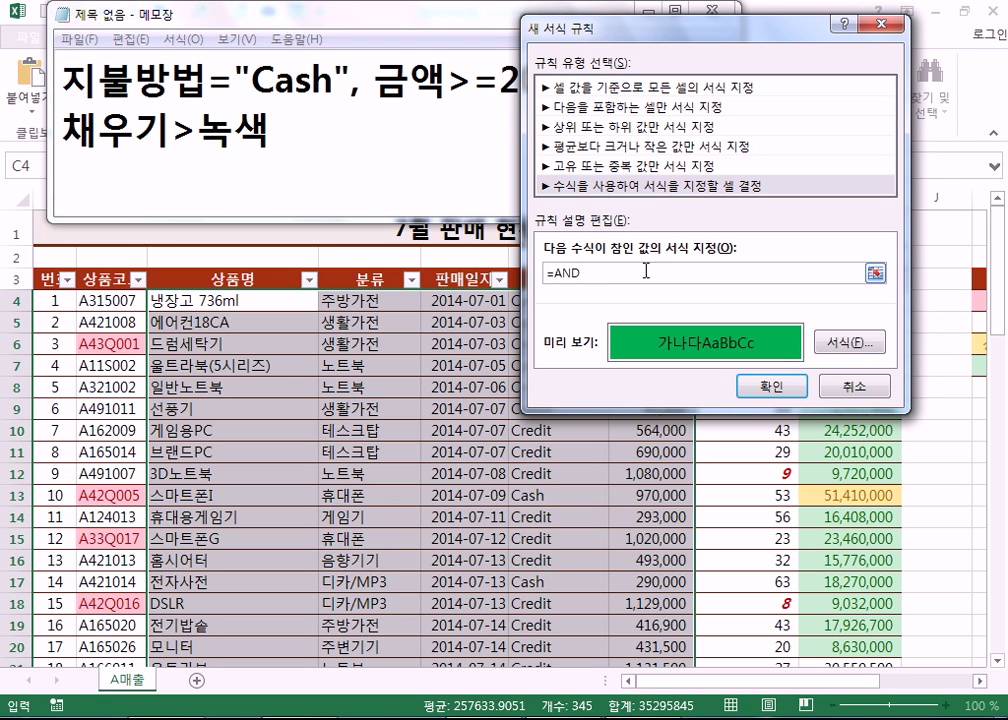
pyautogui.write('(')
pyautogui.moveTo(668, 39); pyautogui.dragTo(795, 47)
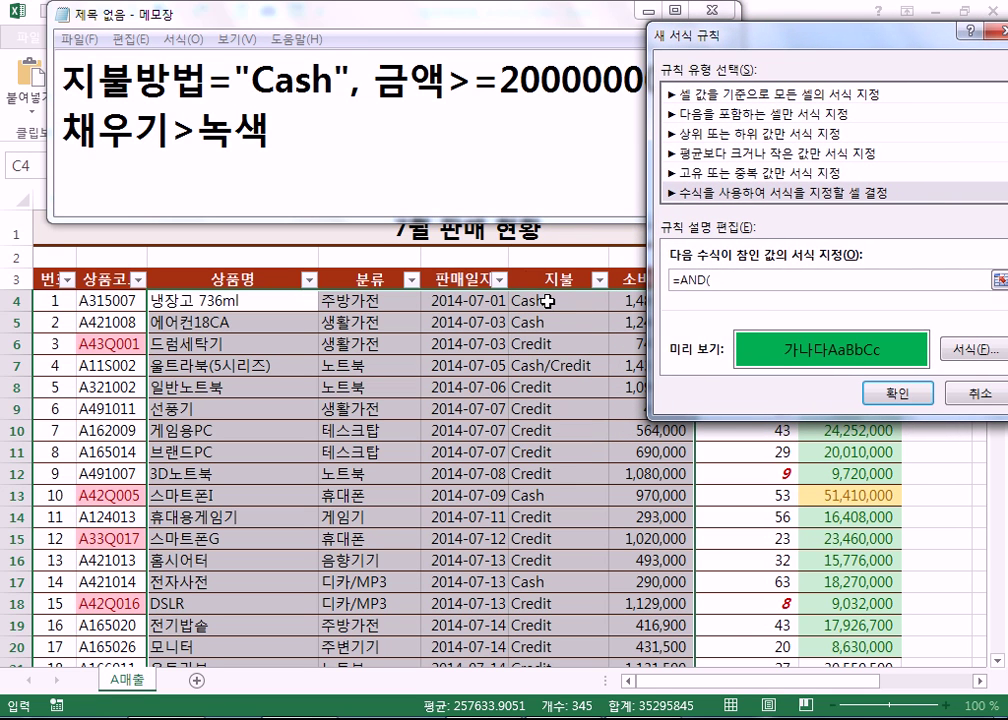
pyautogui.click(548, 301)
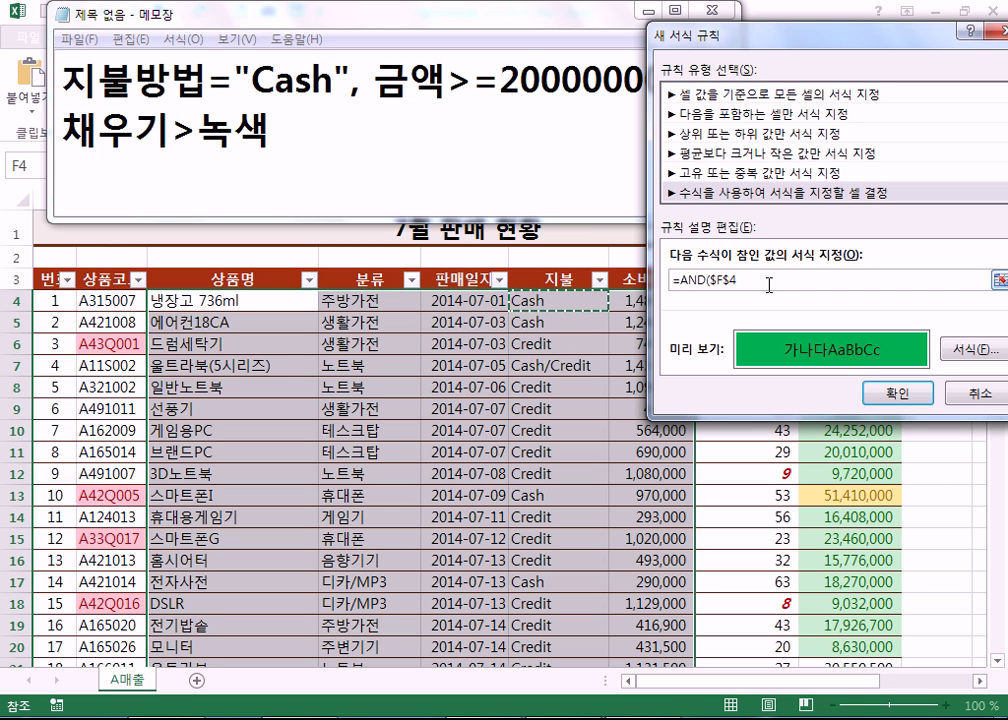
pyautogui.press('F4')
pyautogui.press('F4')
# - Fix the reference to a column-locked $F4 and add the ="Cash" condition
pyautogui.click(718, 280)
pyautogui.write('$')
pyautogui.press('BackSpace')
pyautogui.press('BackSpace')
pyautogui.press('BackSpace')
pyautogui.press('BackSpace')
pyautogui.write('F')
pyautogui.write('$F4')
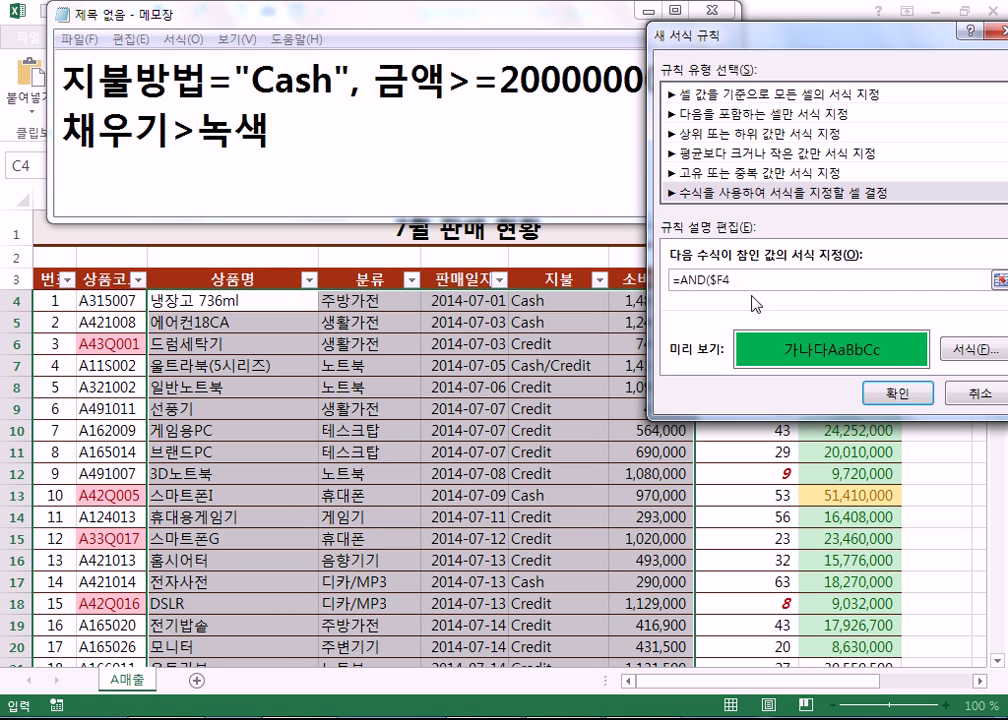
pyautogui.press('BackSpace')
pyautogui.press('BackSpace')
pyautogui.click(533, 301)
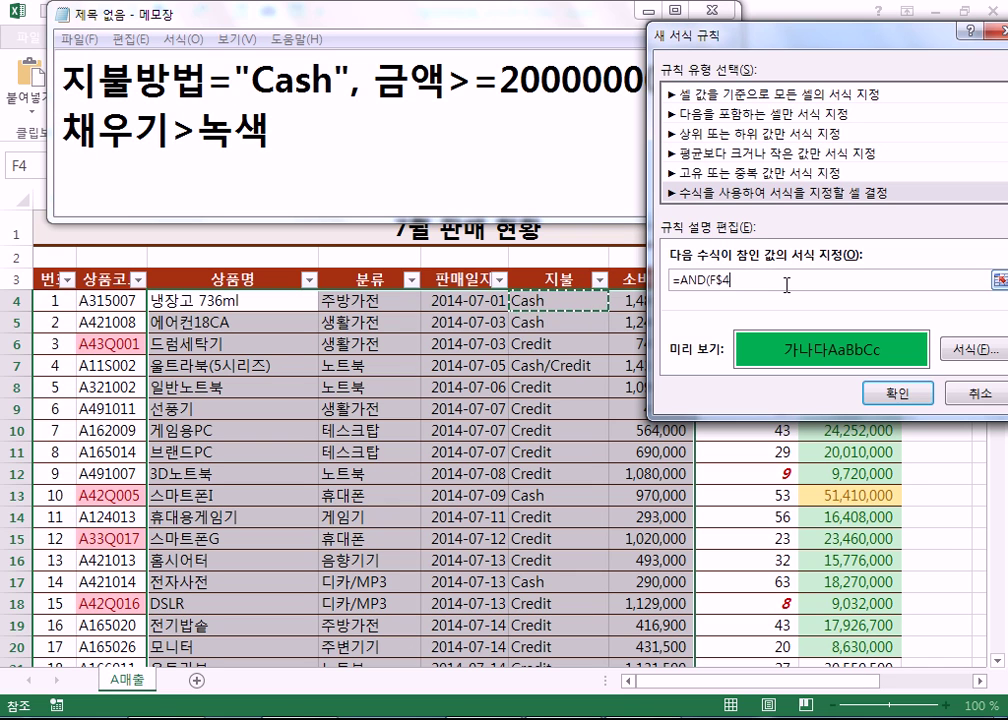
pyautogui.press('F4')
pyautogui.press('F4')
pyautogui.press('F4')
pyautogui.press('F4')
pyautogui.press('F4')
pyautogui.press('F4')
pyautogui.write('="')
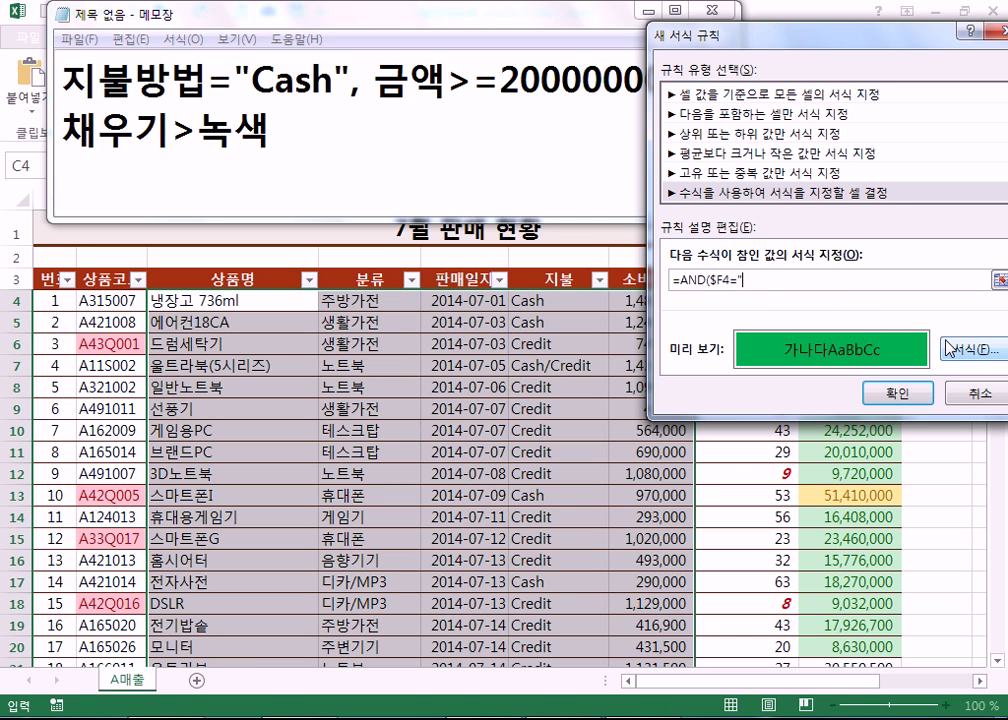
pyautogui.write('ㅈcASH"')
pyautogui.moveTo(734, 35); pyautogui.dragTo(368, 35)
# - Add the $I4>= amount condition to complete =AND($F4="Cash",$I4>=20000000)
pyautogui.click(829, 305)
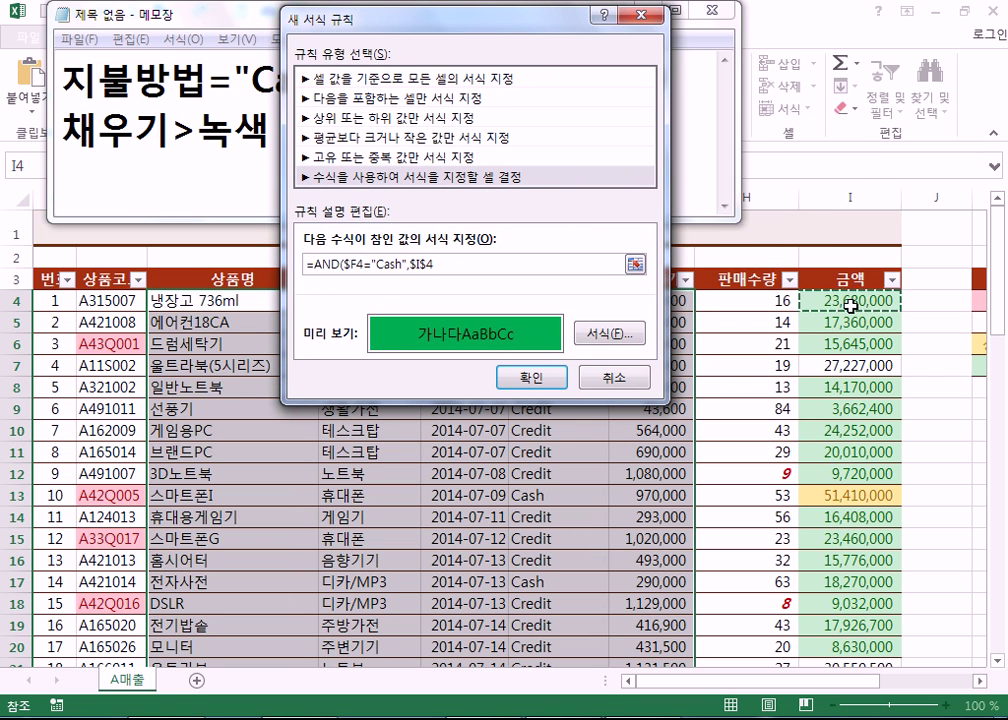
pyautogui.press('F4')
pyautogui.press('F4')
pyautogui.write('>=20000000')
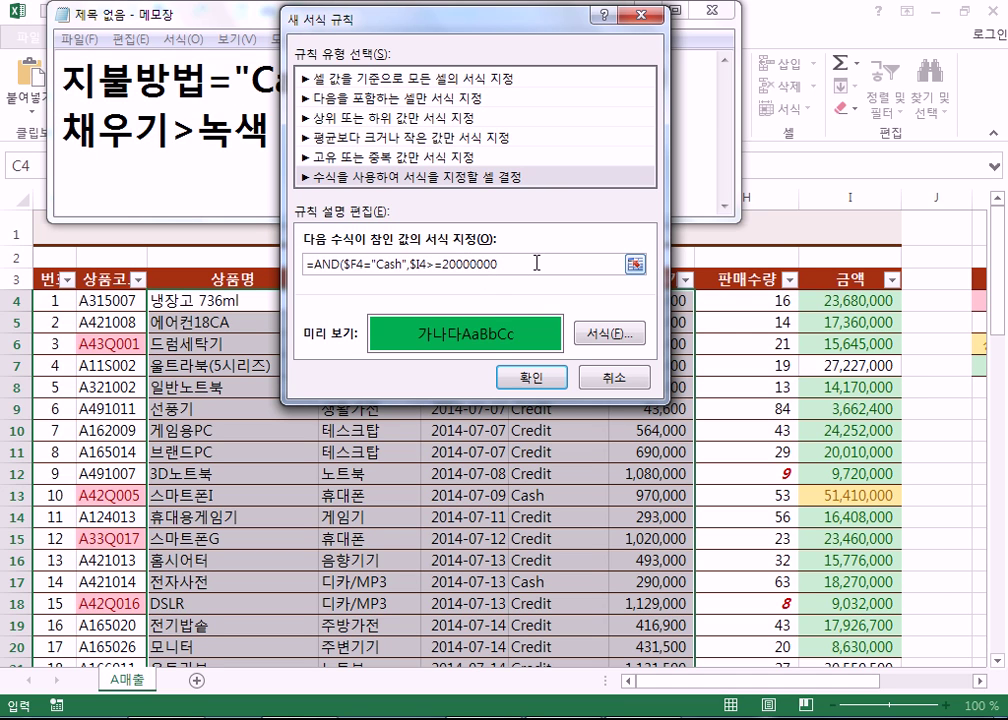
# - Copy the finished formula into the Notepad note as a third line and enlarge the note
pyautogui.click(531, 261)
pyautogui.moveTo(524, 266); pyautogui.dragTo(290, 262)
pyautogui.click(201, 196)
pyautogui.hotkey('ctrl', 'v')
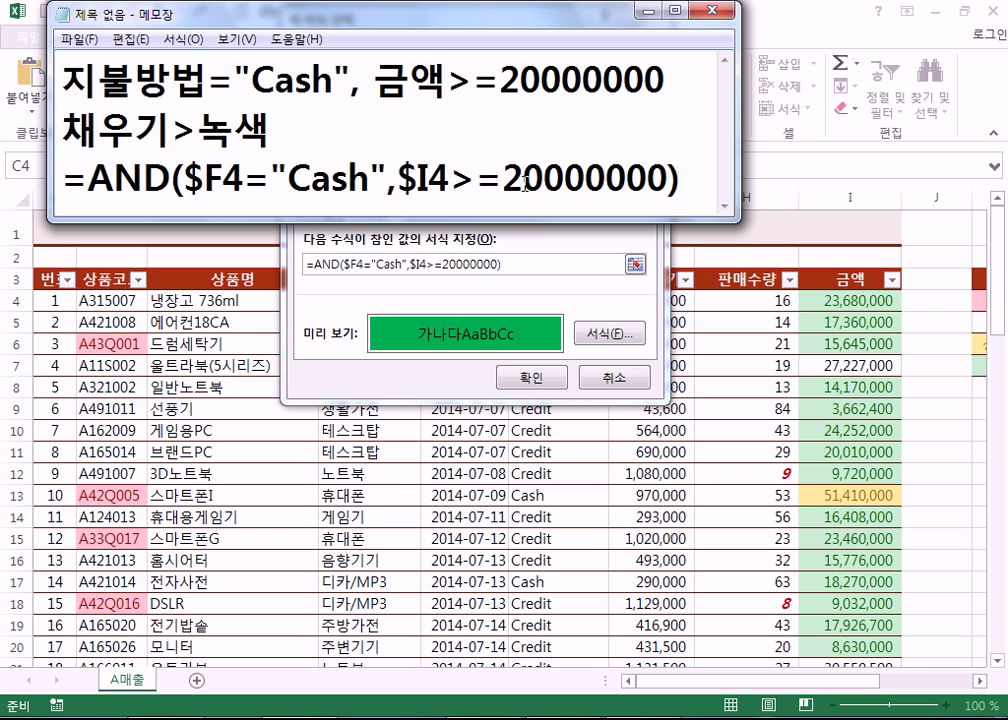
pyautogui.moveTo(711, 218); pyautogui.dragTo(711, 240)
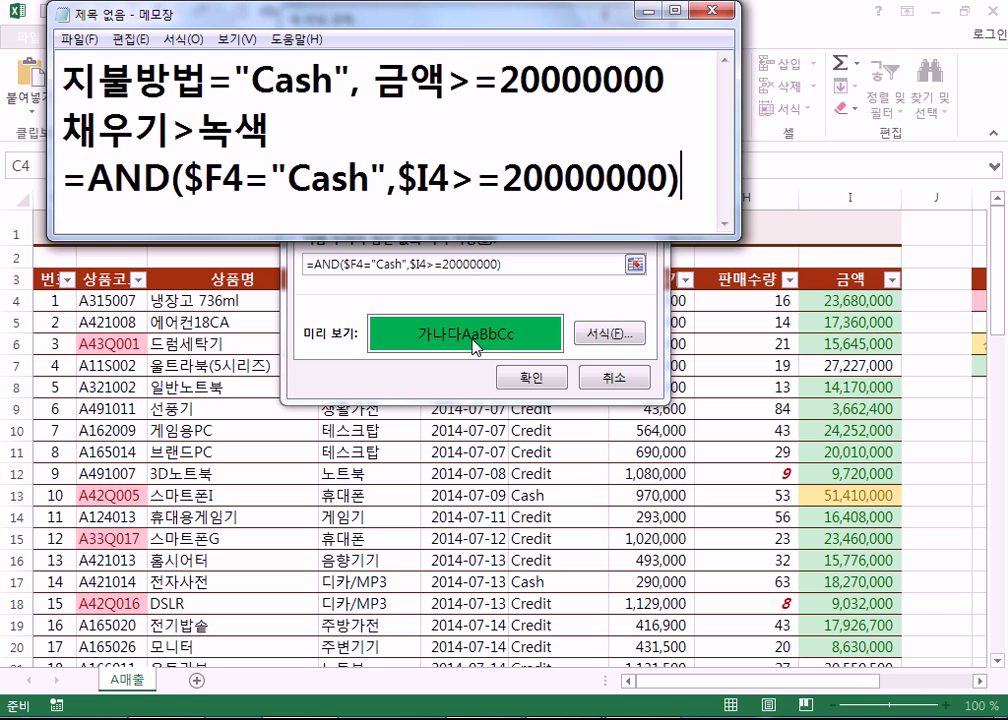
pyautogui.click(531, 377)
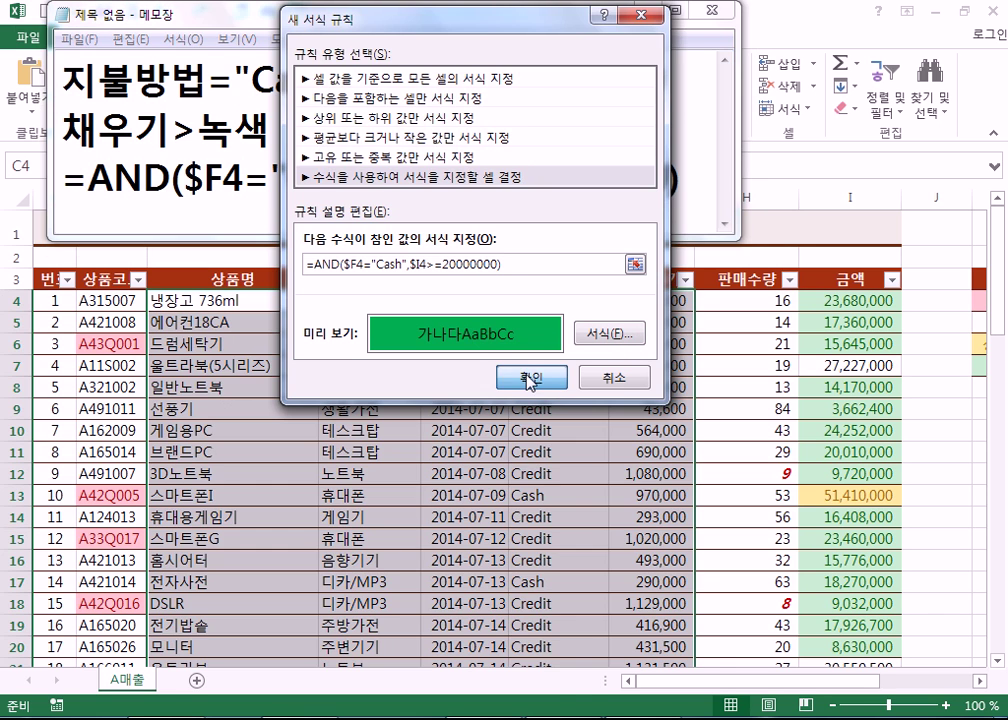
# - Apply the green-fill rule and inspect row 17's Cash payment, amount and price cells
pyautogui.click(531, 377)
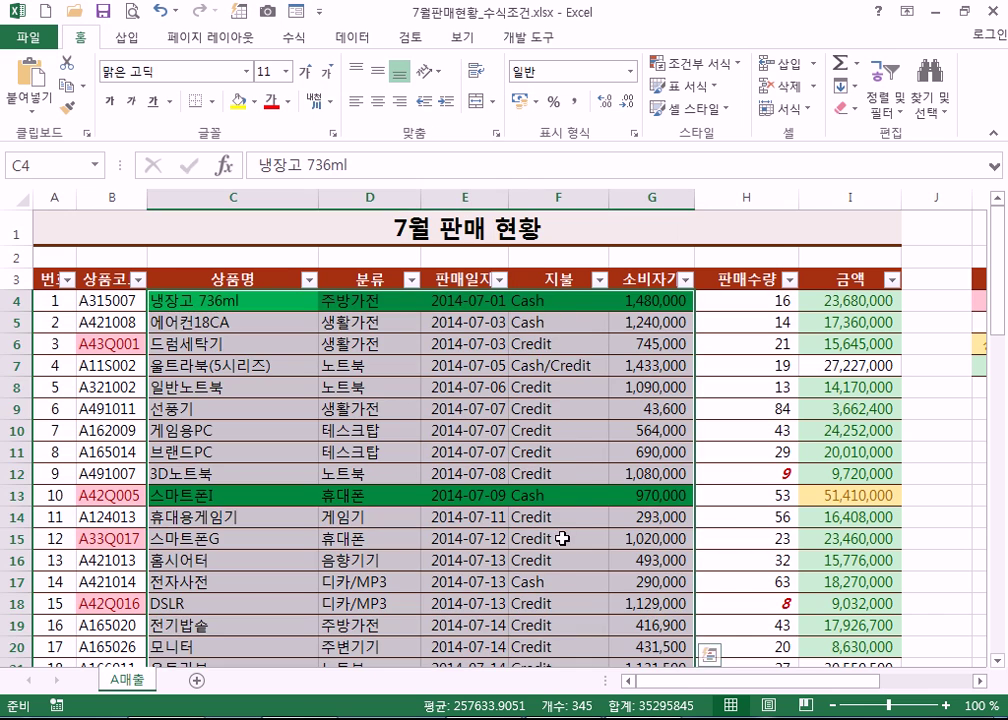
pyautogui.moveTo(500, 540); pyautogui.dragTo(552, 582)
pyautogui.click(552, 582)
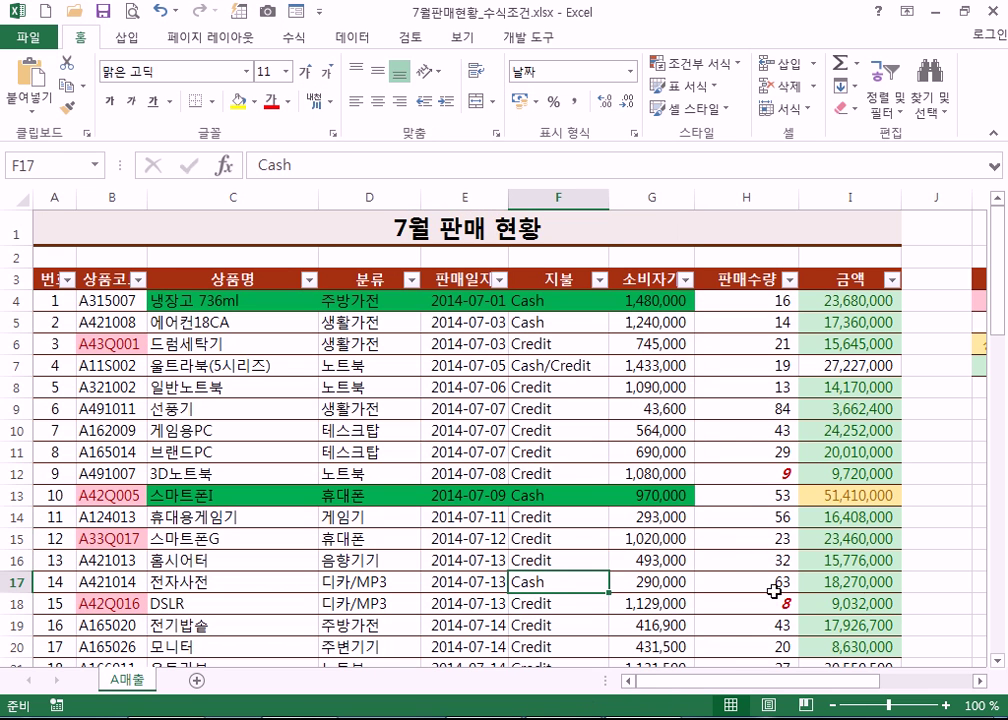
pyautogui.click(822, 582)
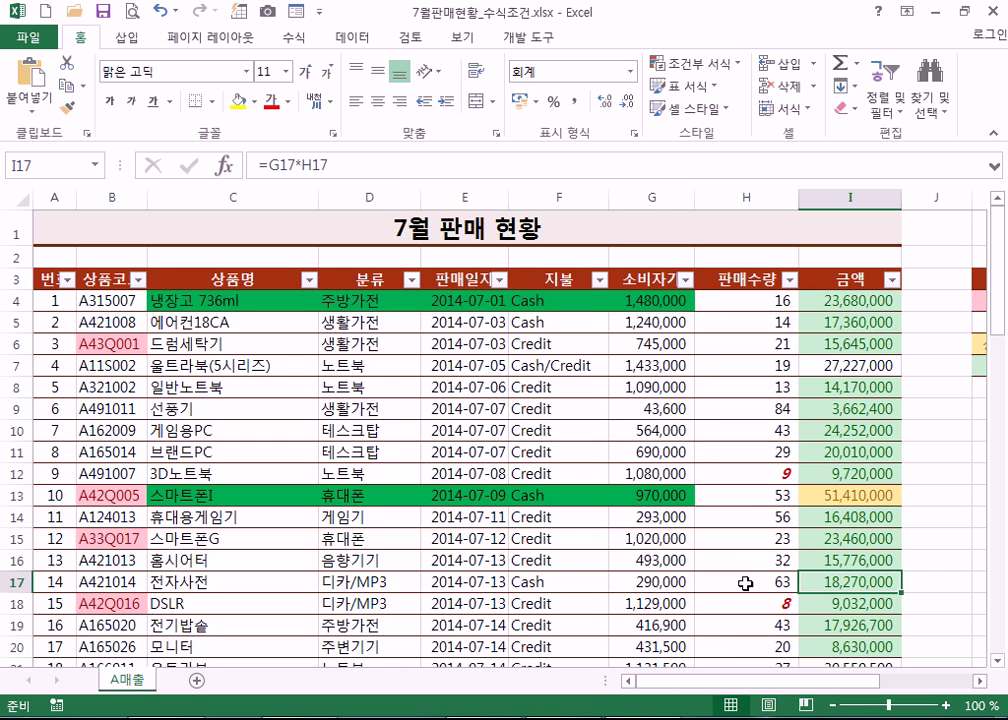
pyautogui.click(527, 582)
pyautogui.click(642, 579)
pyautogui.scroll(-3, 835, 575)
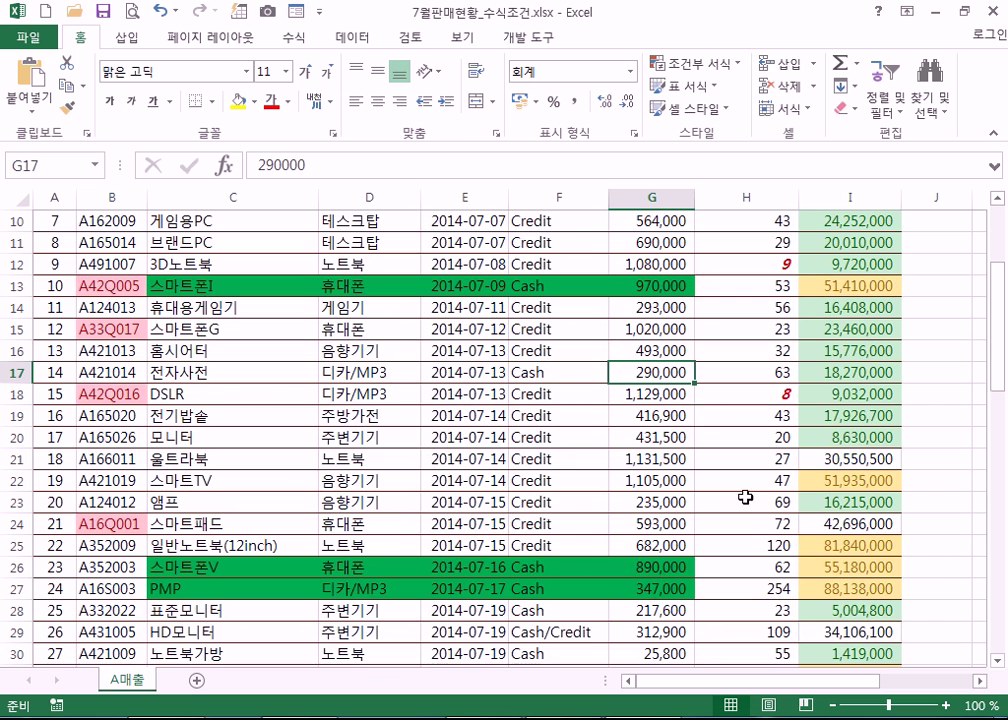
# - Raise G17's price to 1,290,000 and check the updated amount in I17
pyautogui.doubleClick(645, 375)
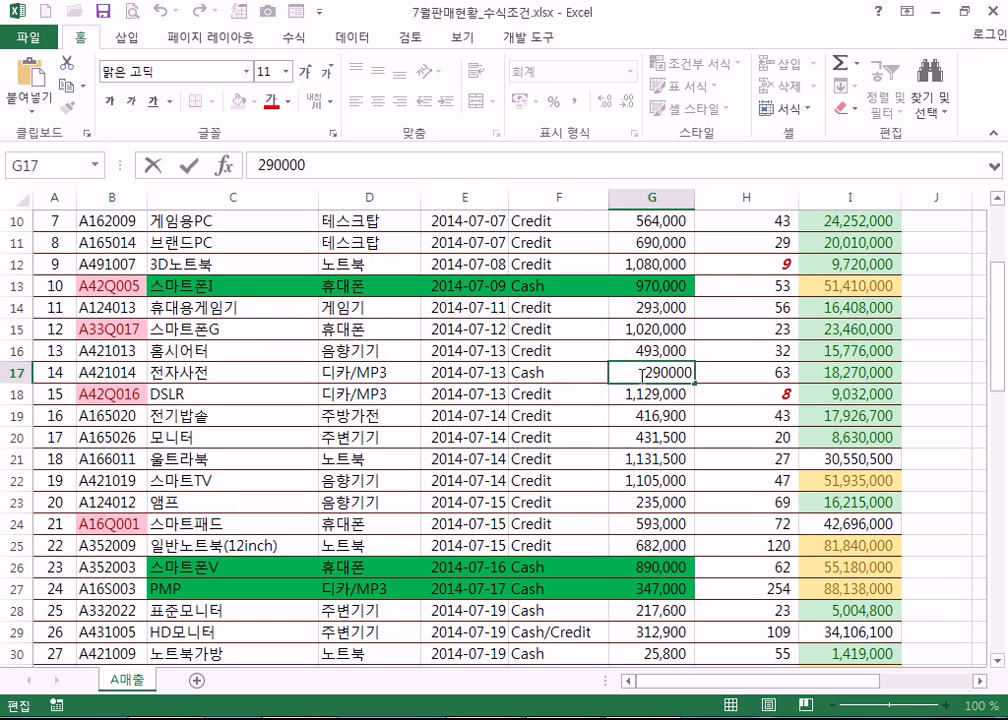
pyautogui.write('1')
pyautogui.press('Return')
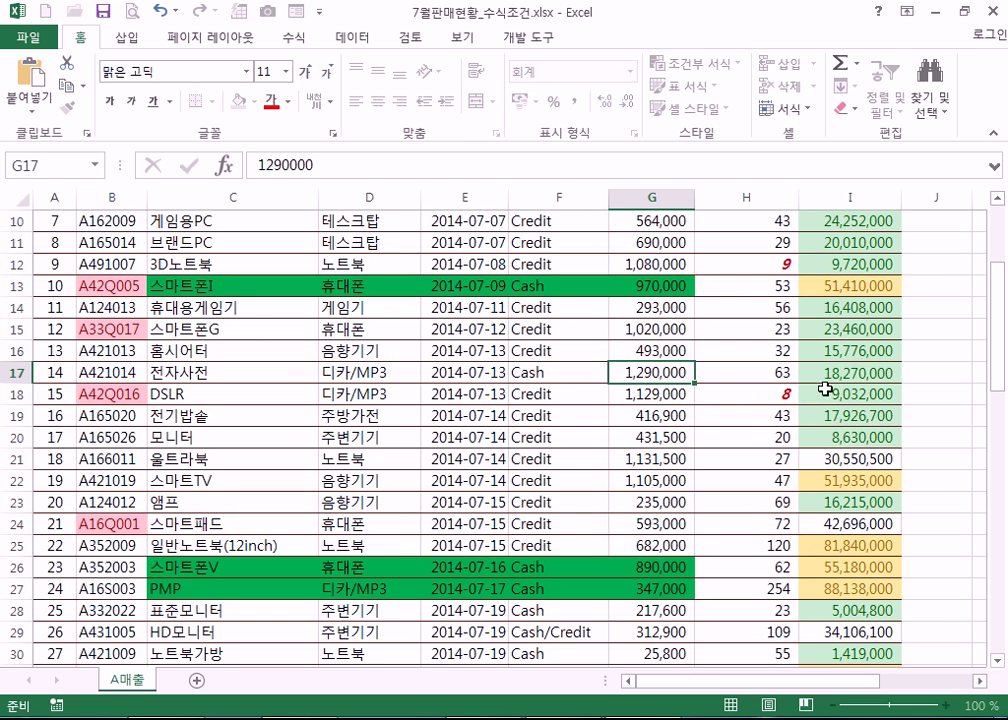
pyautogui.click(818, 372)
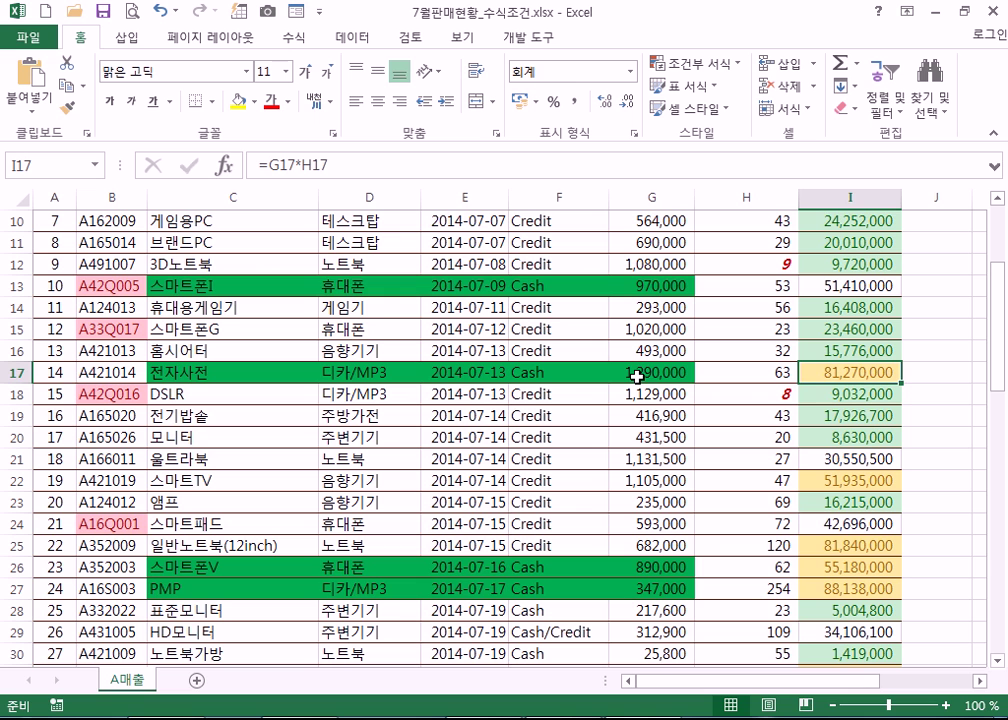
# - Restore G17's price to 290,000 and recheck the I17 amount
pyautogui.click(611, 370)
pyautogui.doubleClick(611, 370)
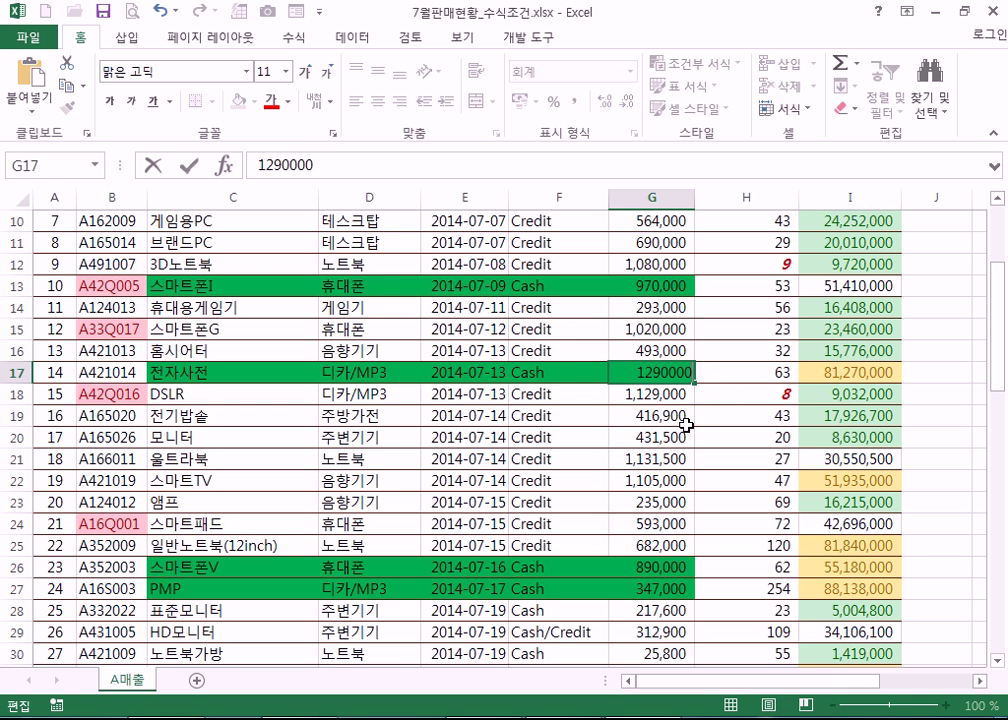
pyautogui.press('Delete')
pyautogui.press('Return')
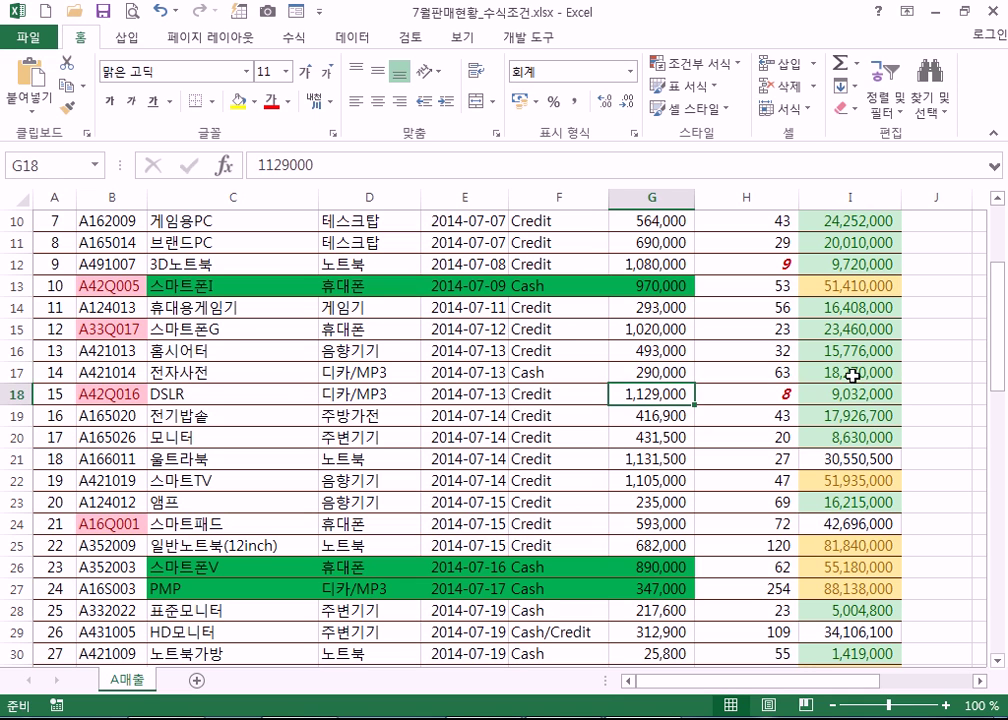
pyautogui.click(848, 376)
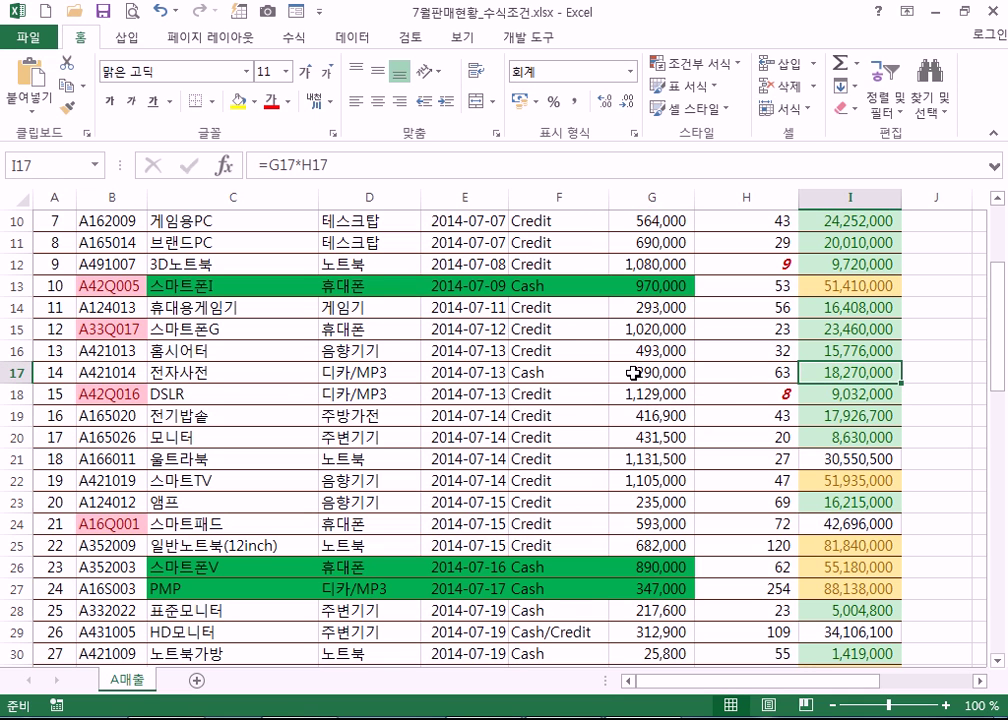
pyautogui.click(640, 372)
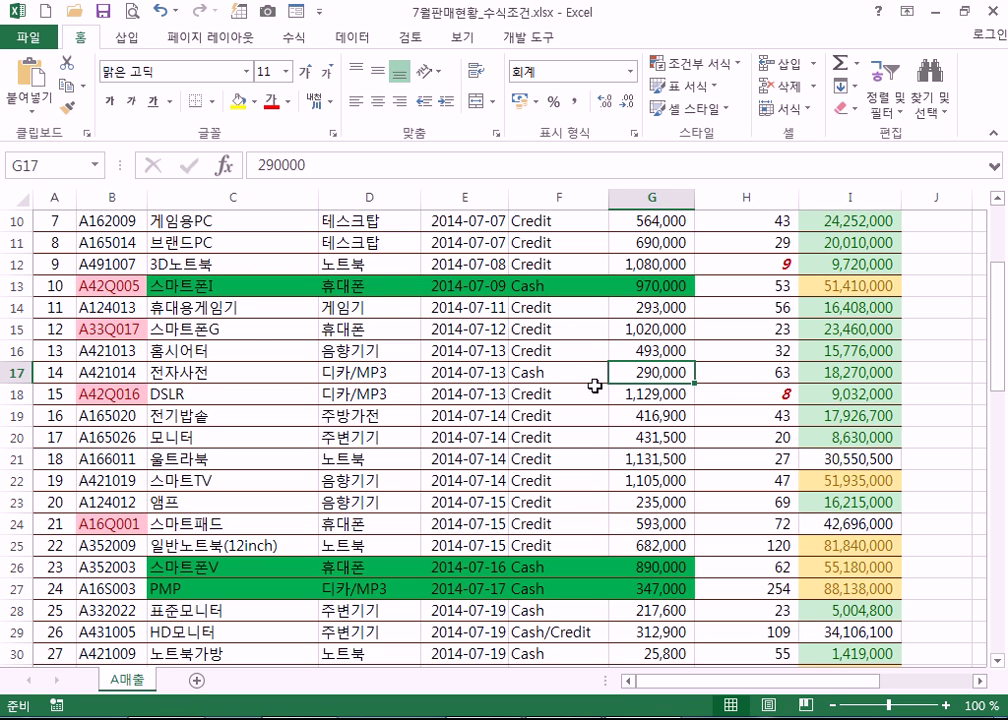
pyautogui.hotkey('alt', 'Tab')
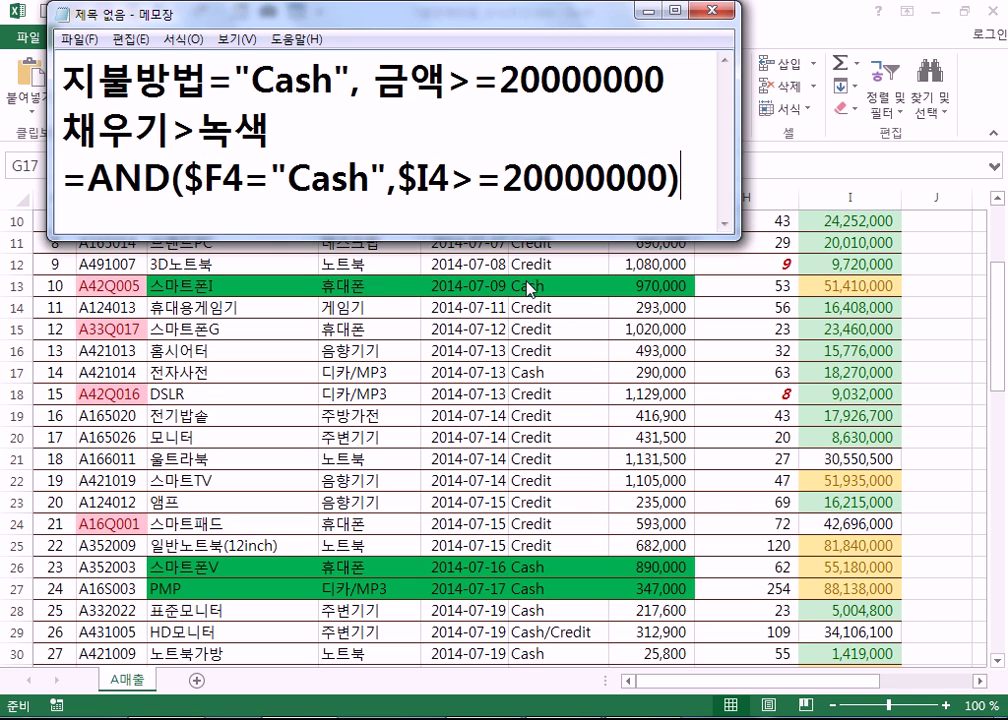
pyautogui.hotkey('alt', 'Tab')
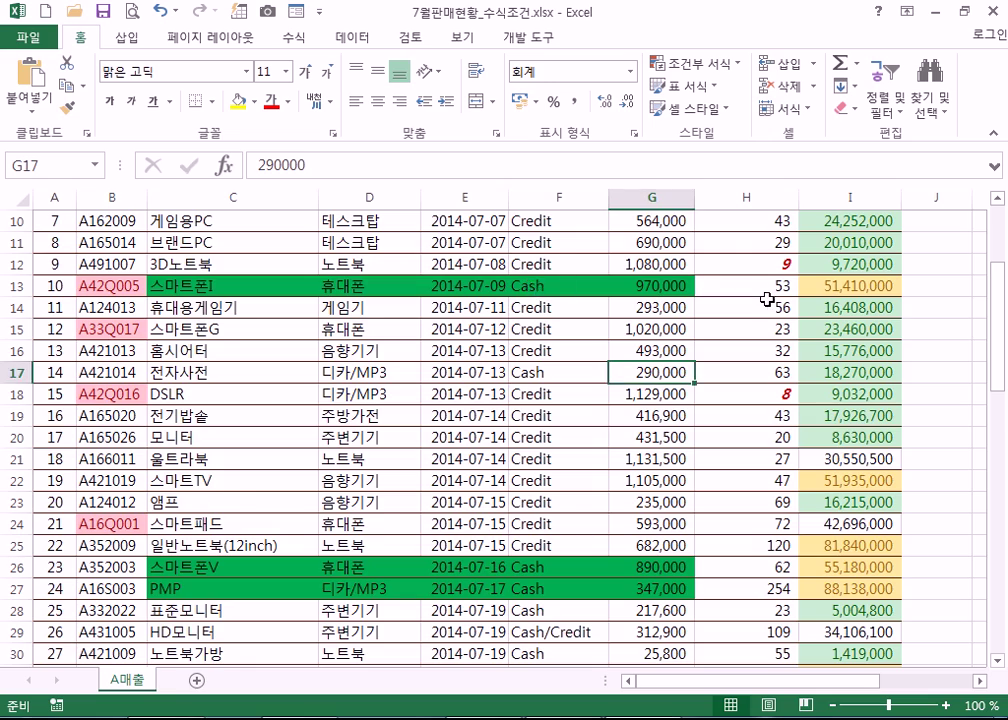
pyautogui.scroll(3, 770, 297)
pyautogui.click(834, 298)
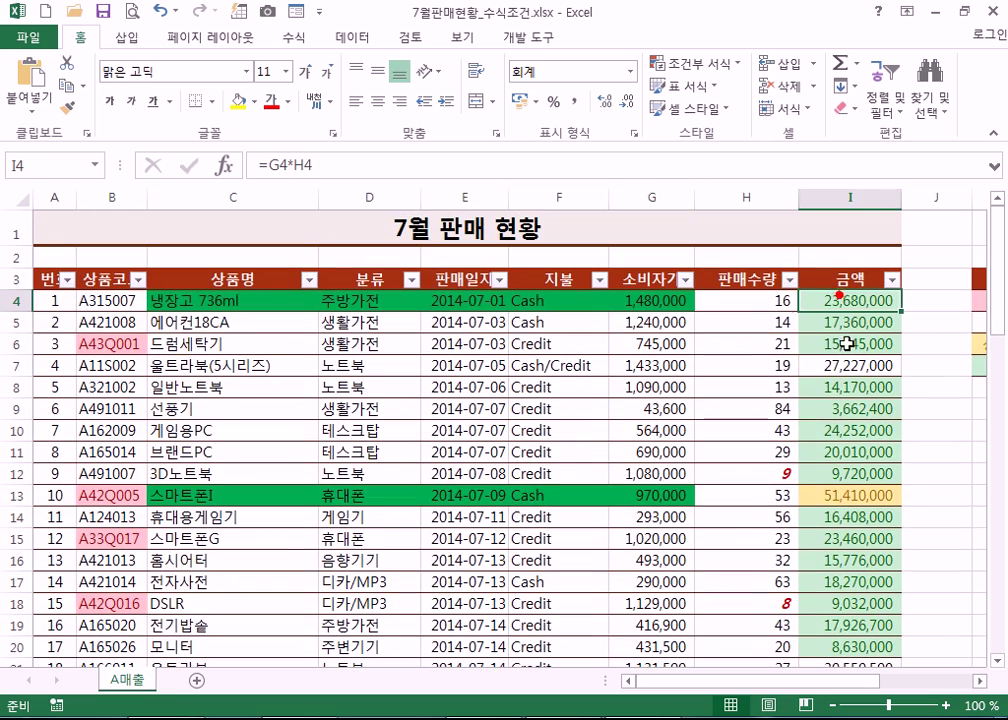
pyautogui.scroll(-12, 829, 428)
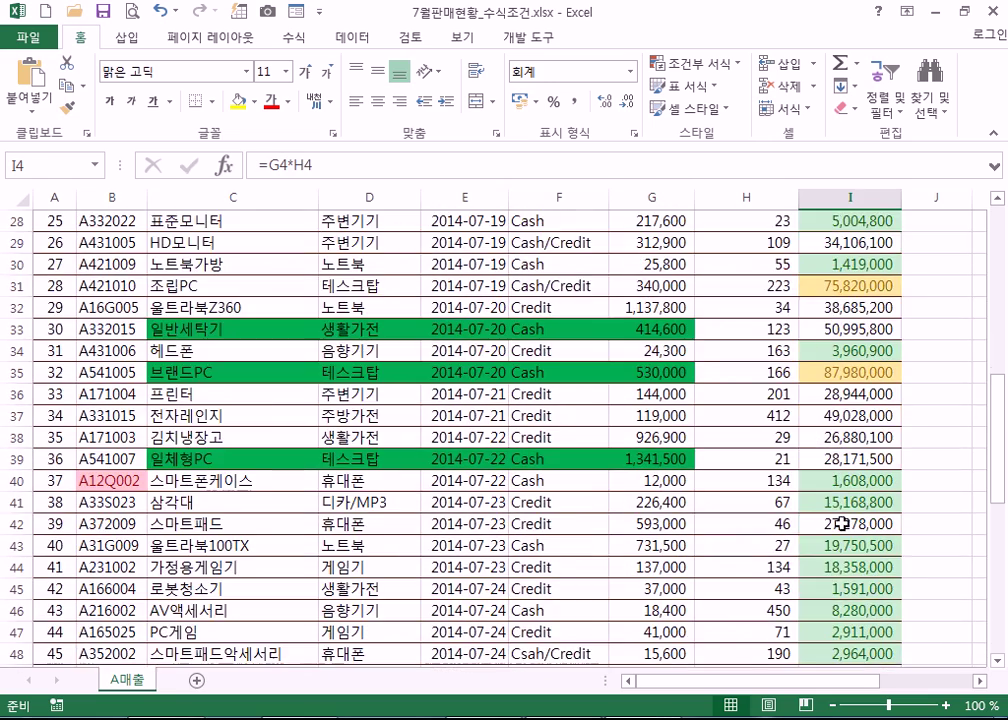
pyautogui.scroll(-6, 832, 598)
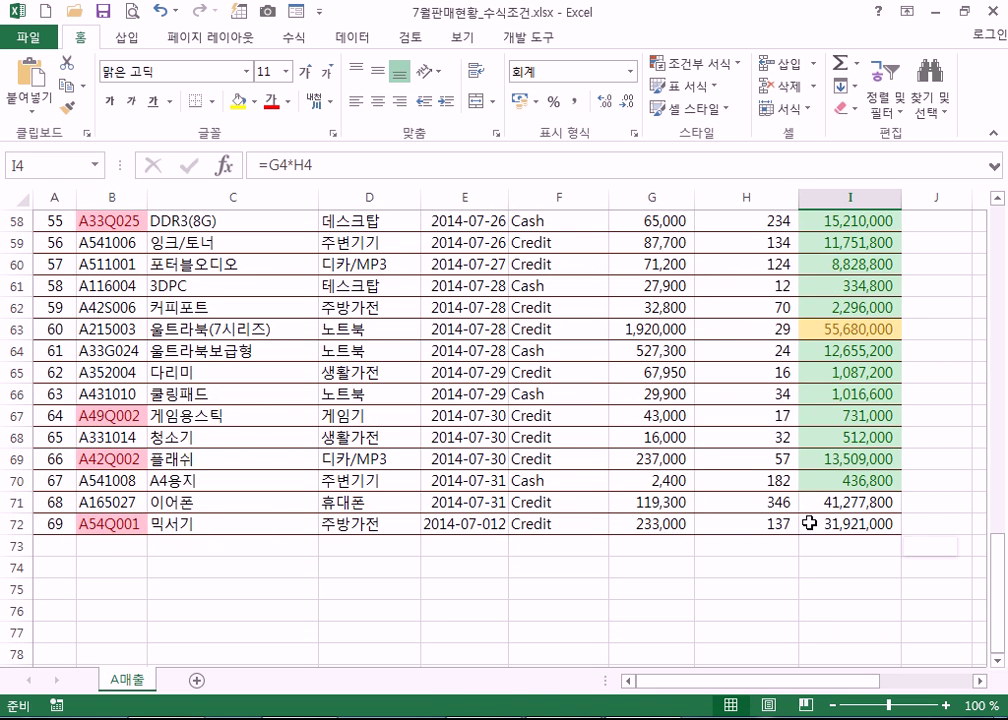
# - Select the amount column I4:I72 and browse the Conditional Formatting menu without applying anything
pyautogui.keyDown('shift'); pyautogui.click(810, 522); pyautogui.keyUp('shift')
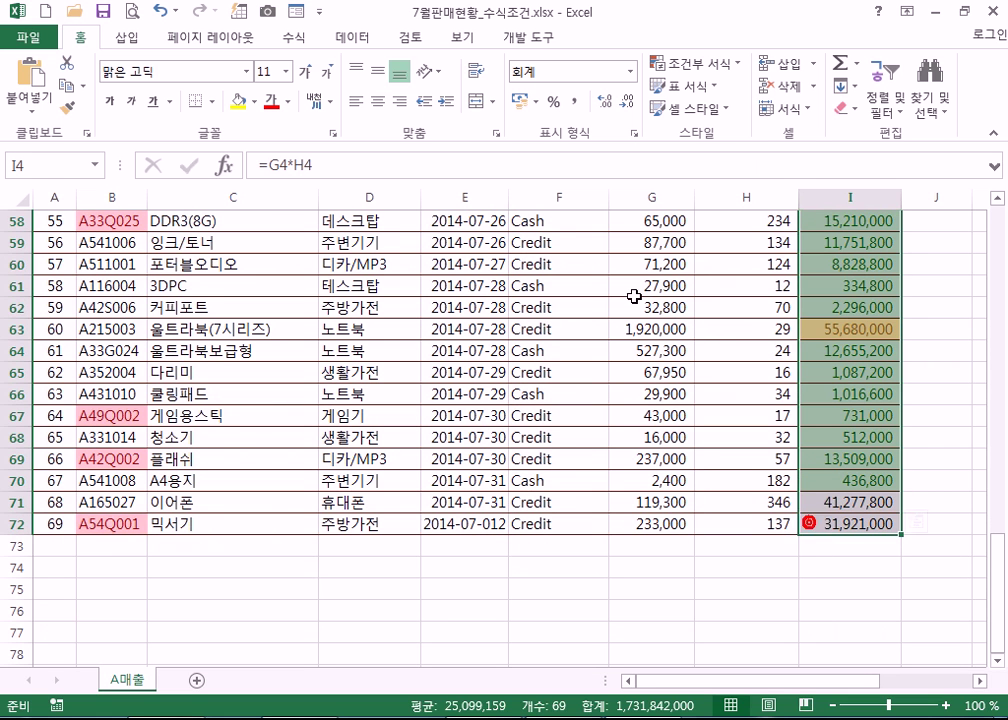
pyautogui.click(695, 63)
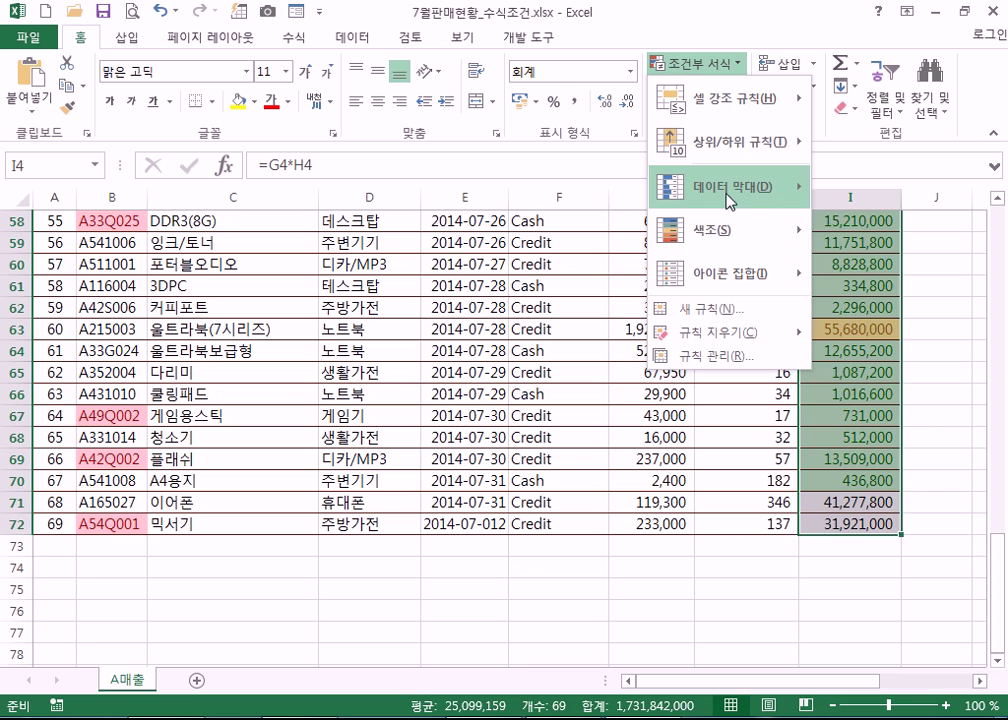
pyautogui.moveTo(700, 227)
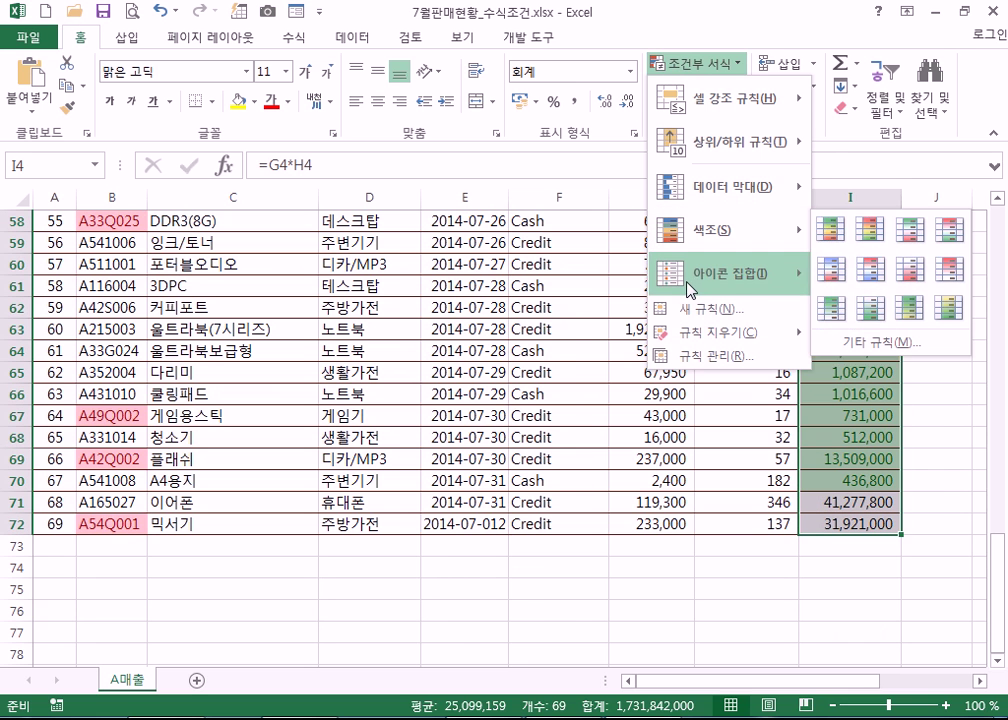
pyautogui.moveTo(815, 288)
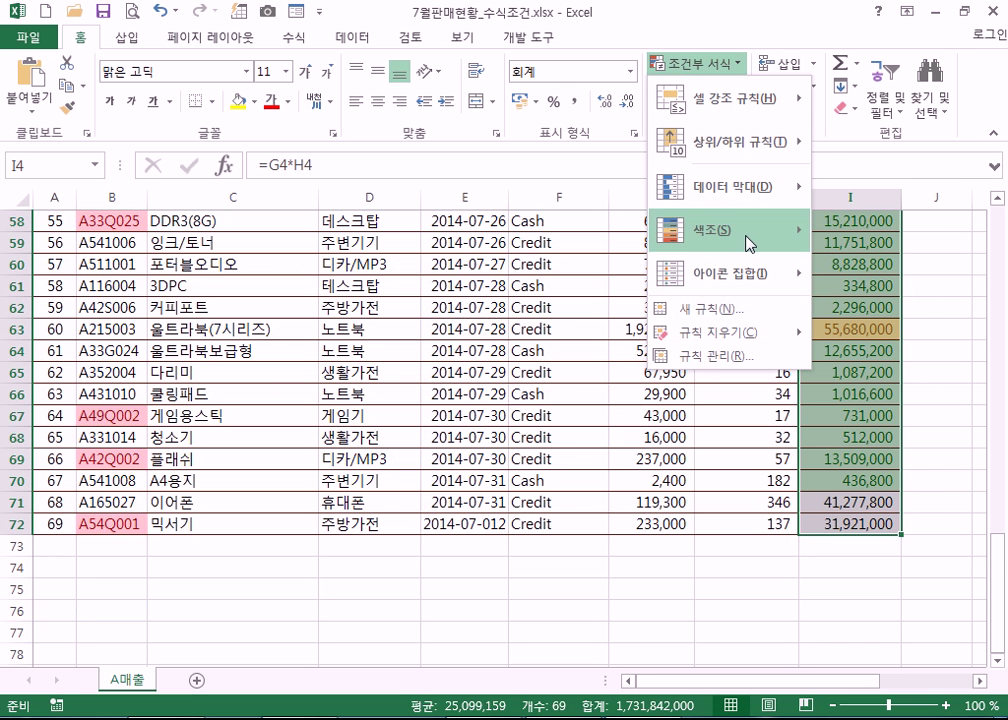
pyautogui.click(268, 613)
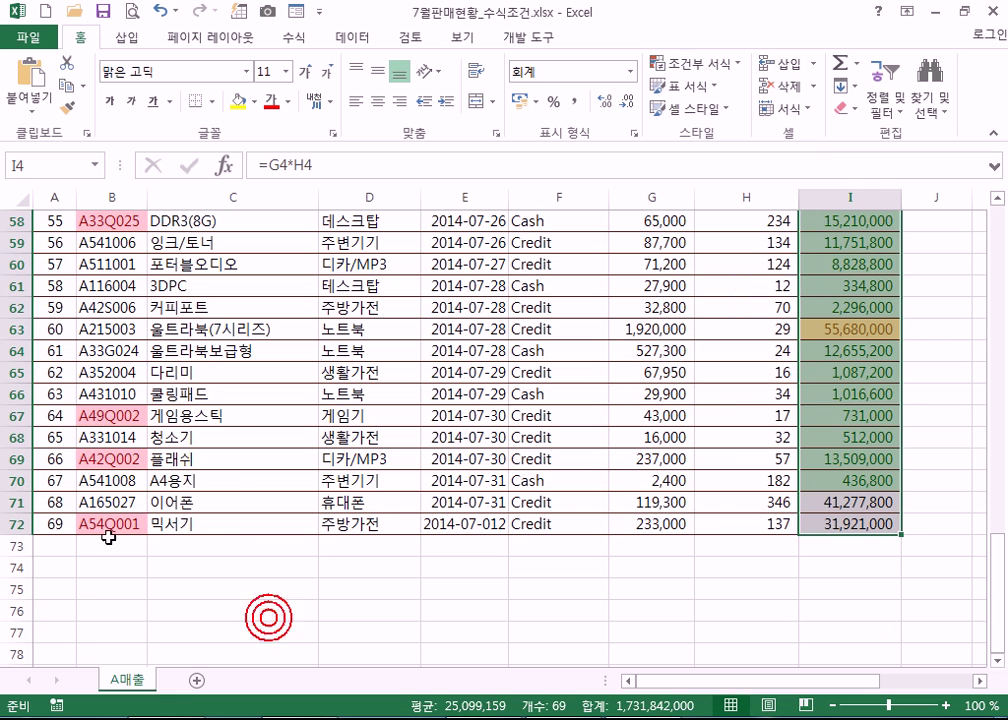
pyautogui.click(90, 524)
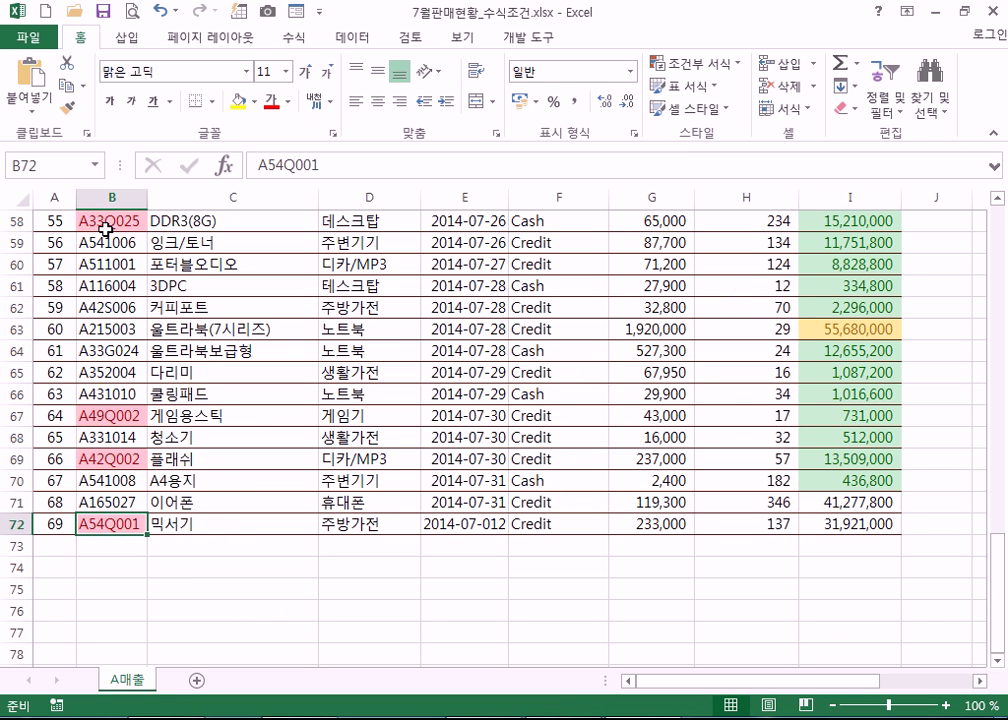
pyautogui.scroll(19, 104, 231)
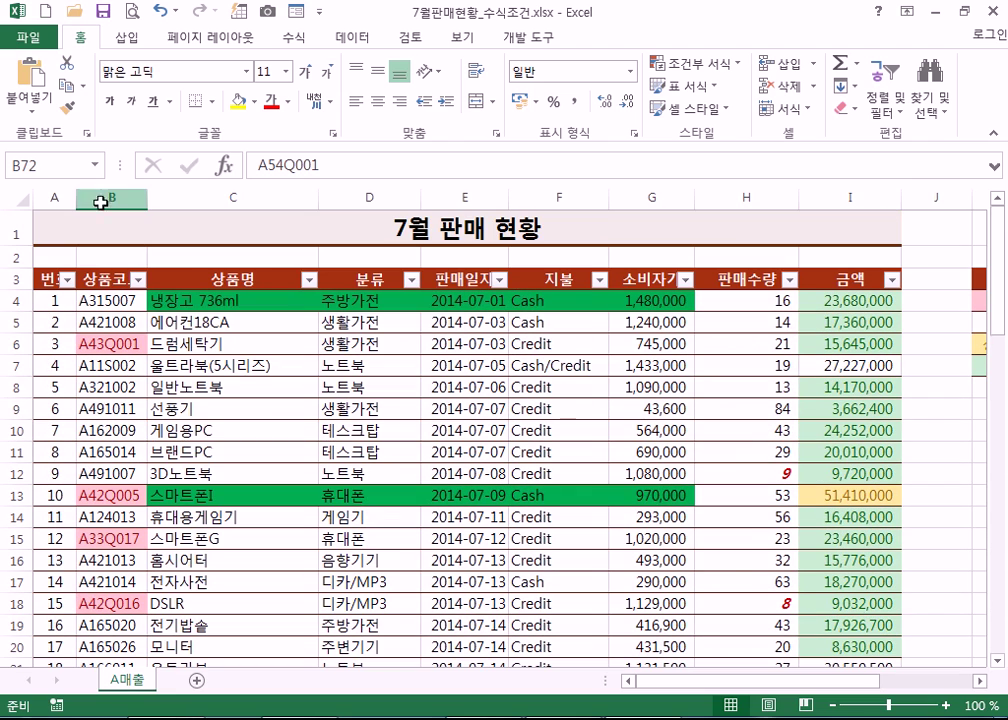
# - Select the range C4 through G72, then scroll back to the top
pyautogui.click(200, 300)
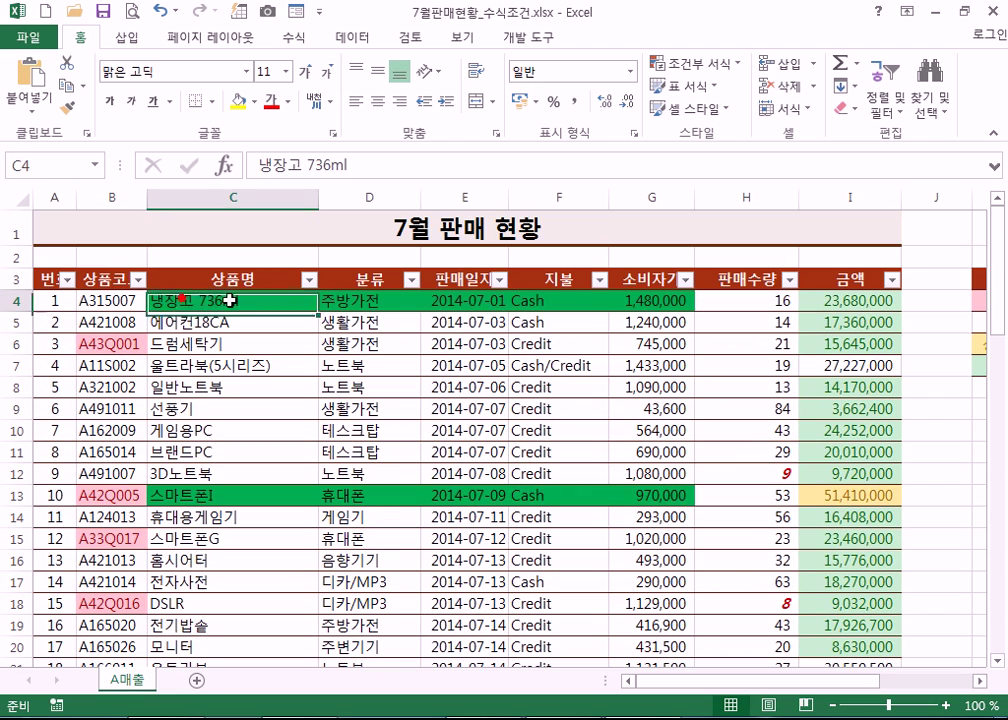
pyautogui.moveTo(55, 300); pyautogui.dragTo(826, 516)
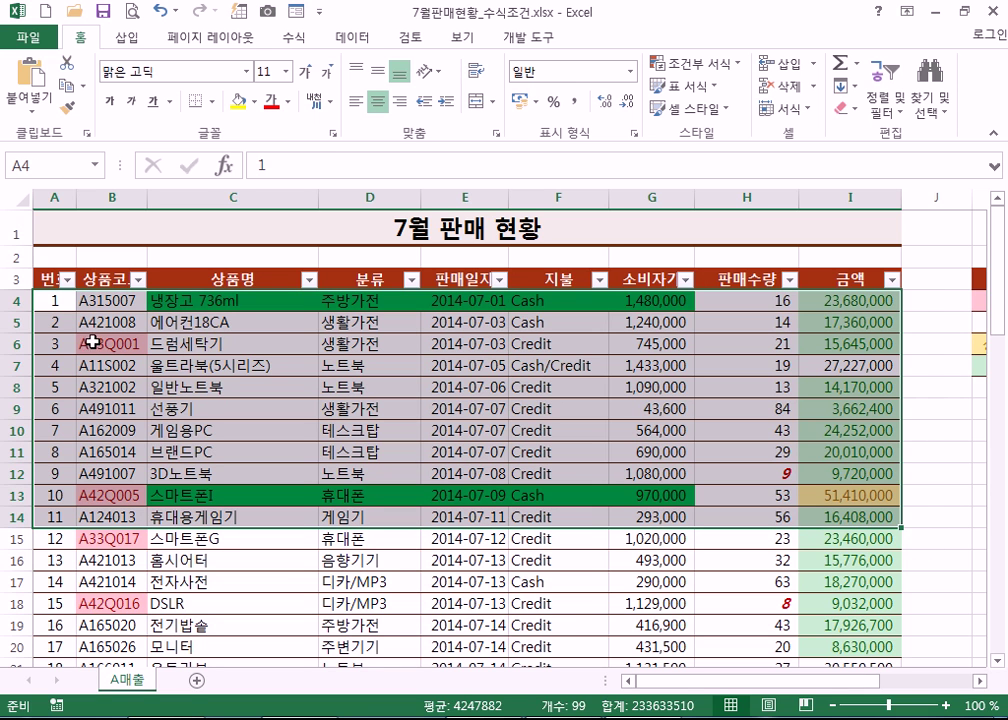
pyautogui.click(175, 300)
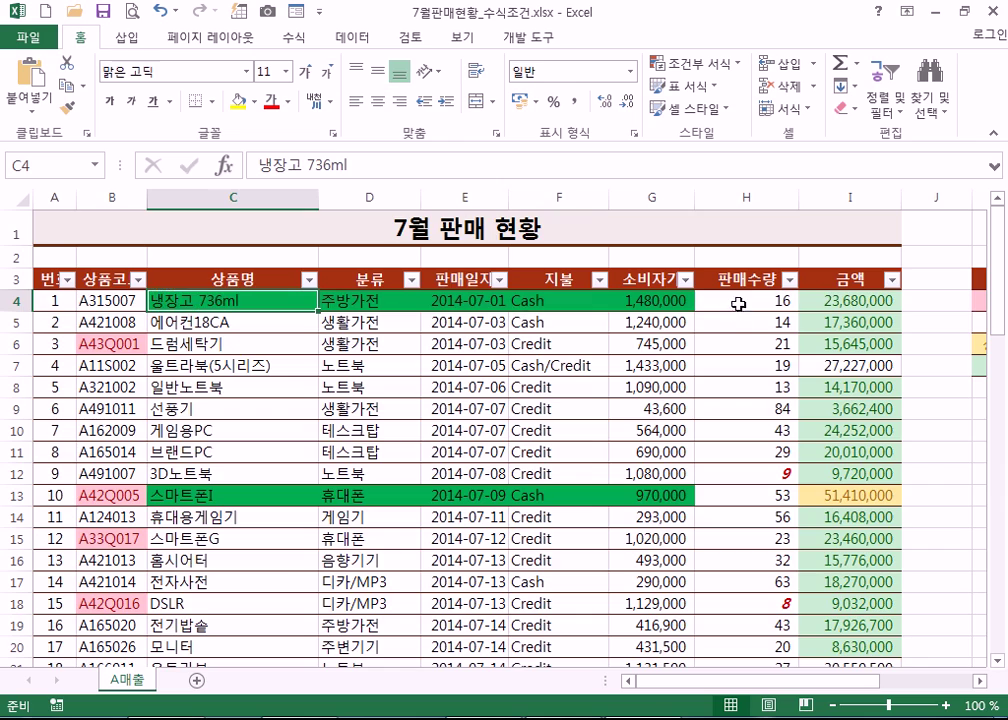
pyautogui.scroll(-7, 670, 345)
pyautogui.scroll(-12, 665, 362)
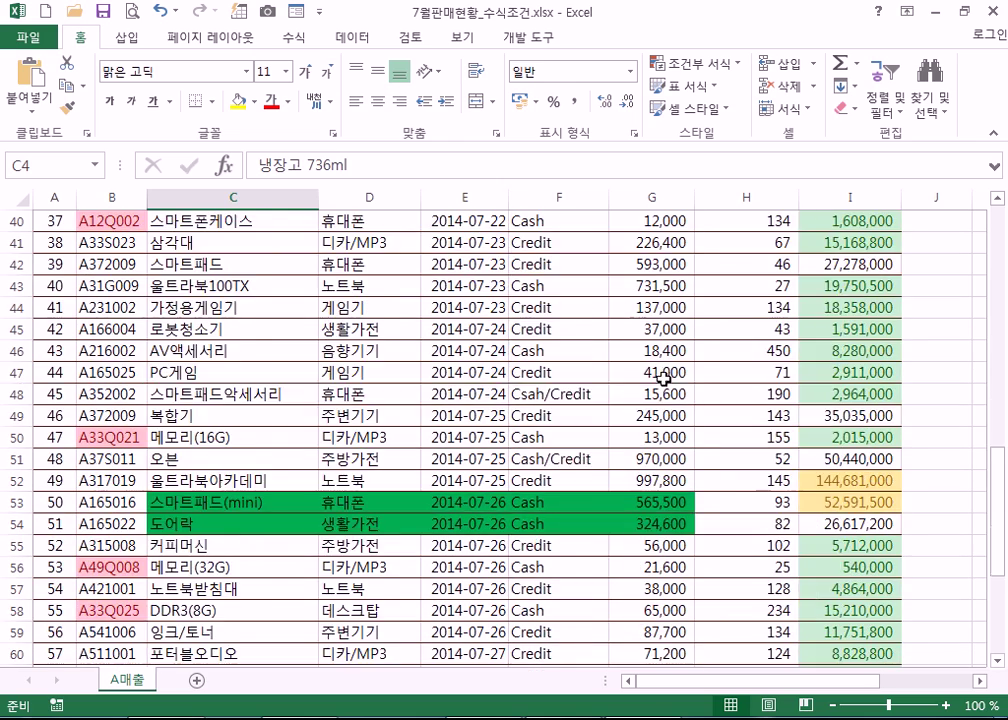
pyautogui.keyDown('shift'); pyautogui.click(671, 470); pyautogui.keyUp('shift')
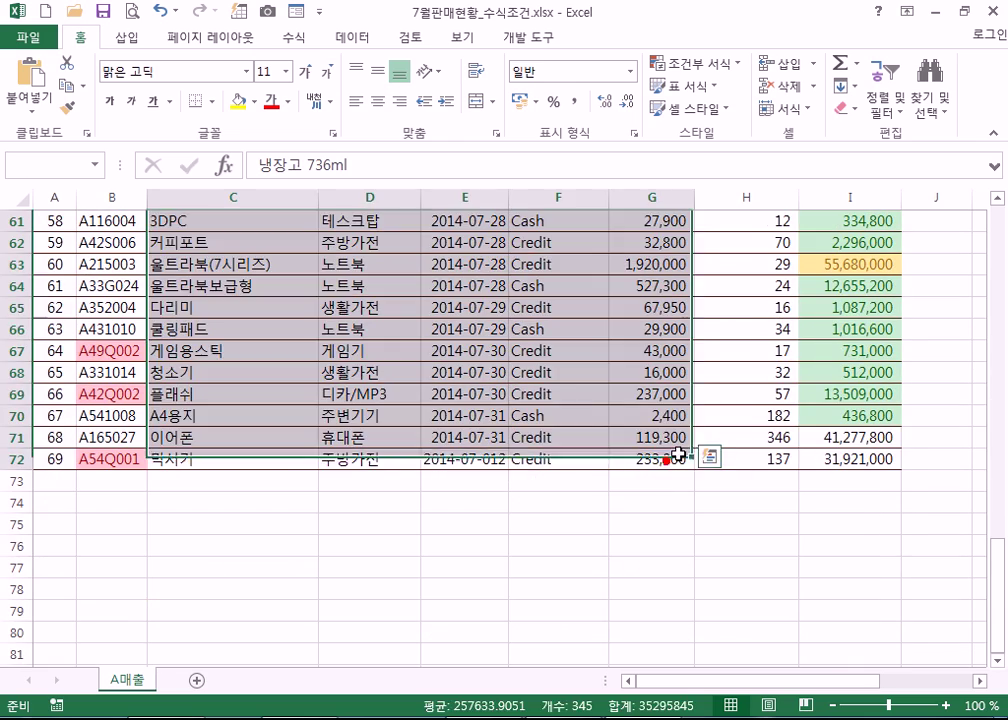
pyautogui.scroll(16, 671, 450)
pyautogui.scroll(4, 671, 438)
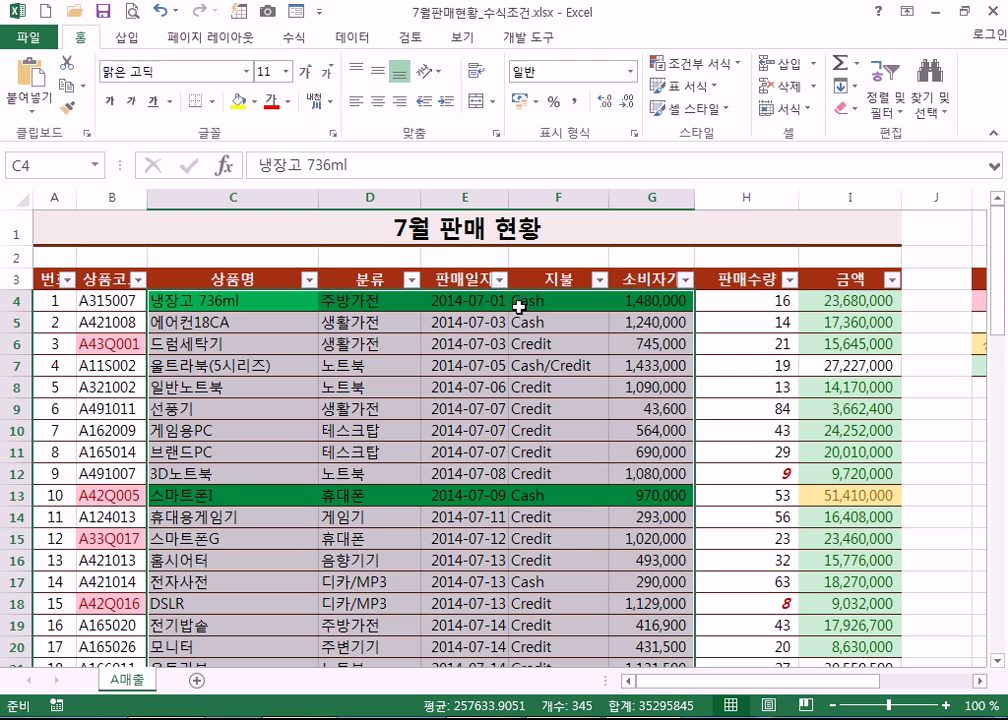
# - Check the Notepad note with the =AND($F4="Cash",$I4>=20000000) rule, then return to Excel's Open page
pyautogui.hotkey('alt', 'Tab')
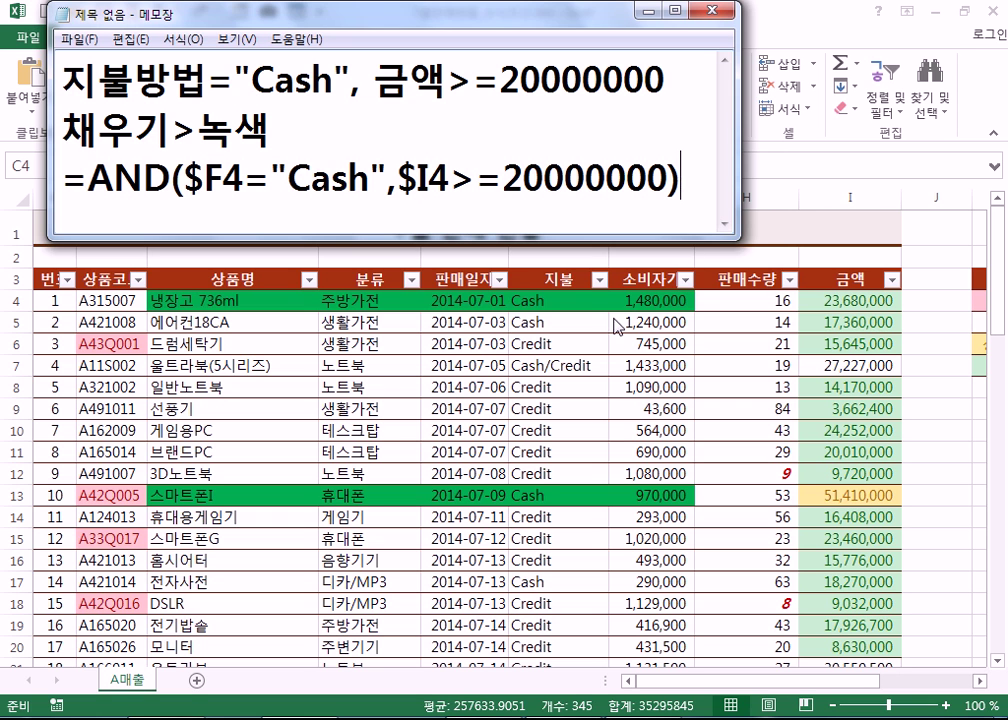
pyautogui.hotkey('alt', 'Tab')
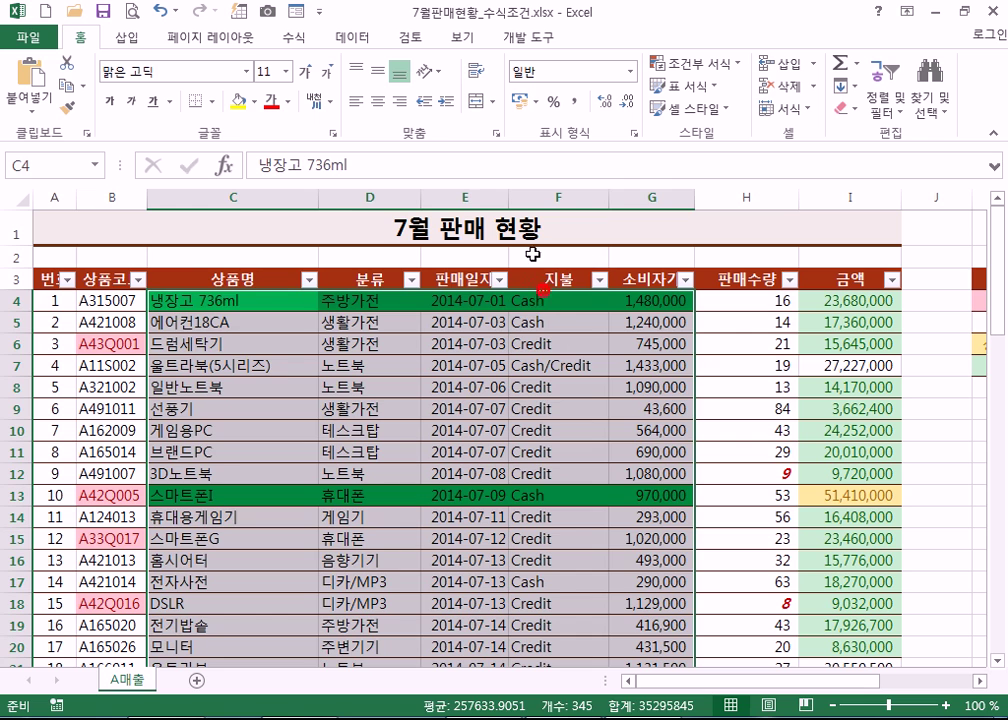
pyautogui.click(209, 256)
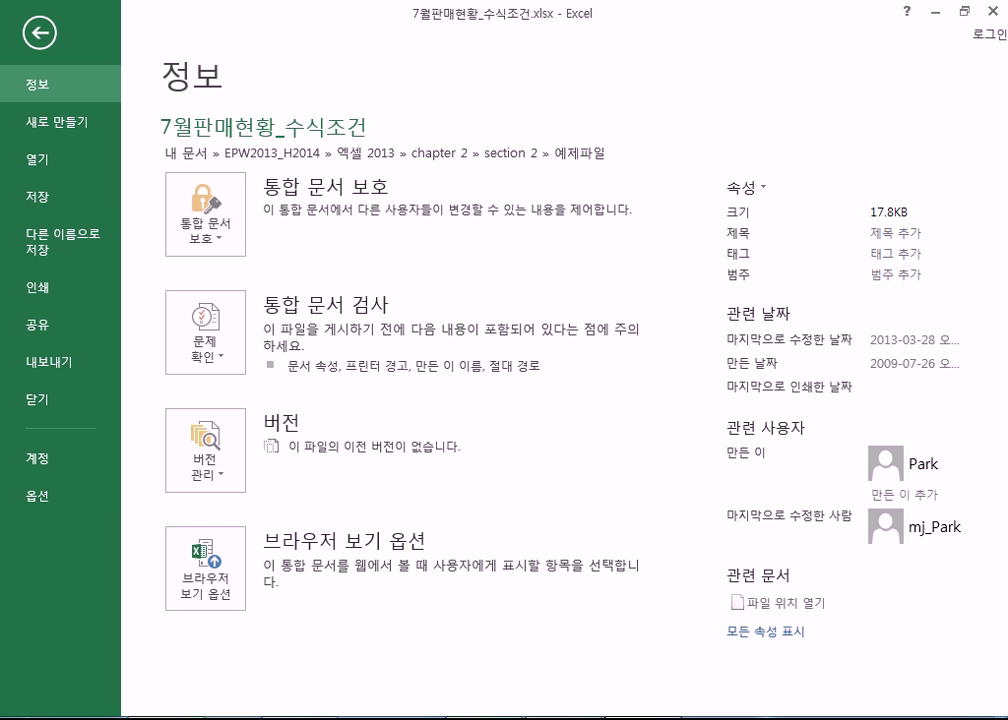
pyautogui.click(72, 158)
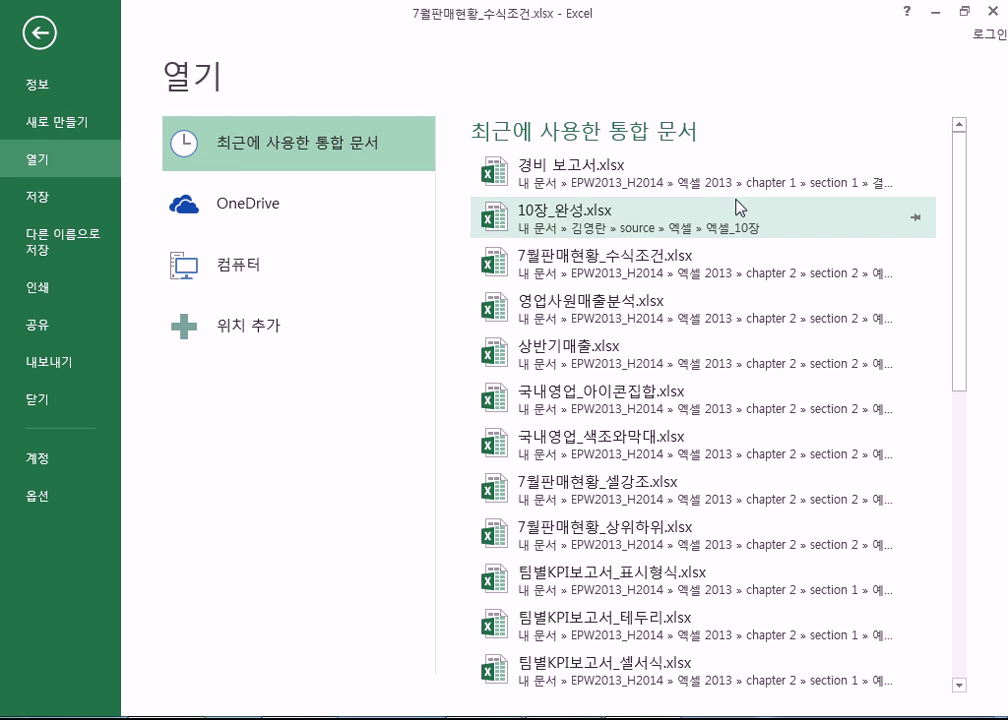
# - Open all eight workbooks from chapter 2 > section 3 > 예제파일, then close 7월판매현황_수식조건.xlsx
pyautogui.click(257, 262)
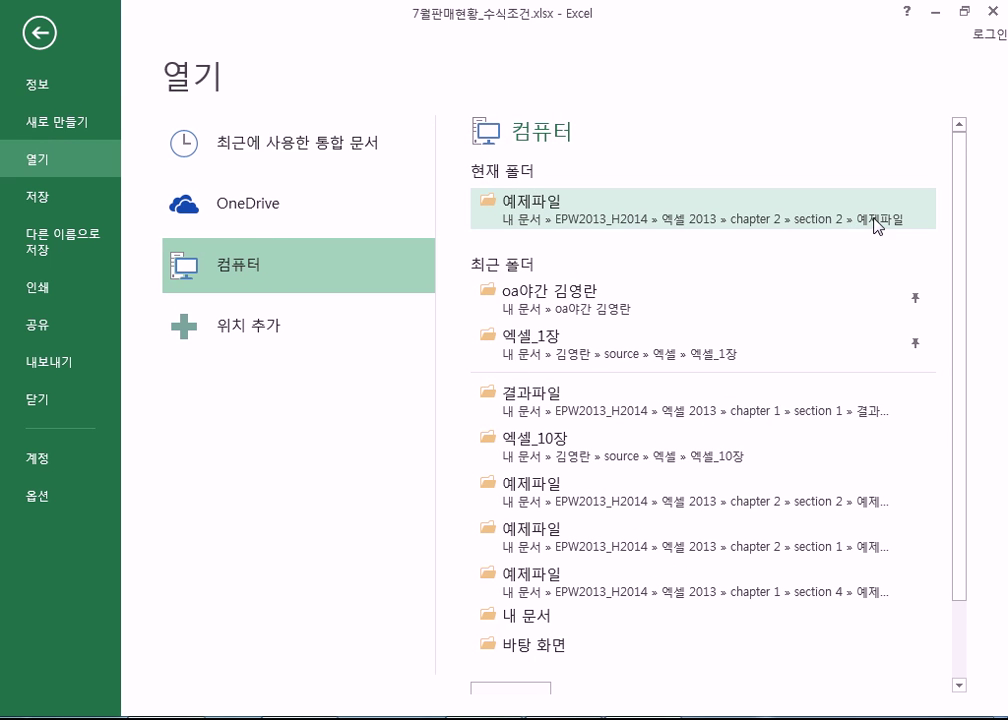
pyautogui.click(874, 222)
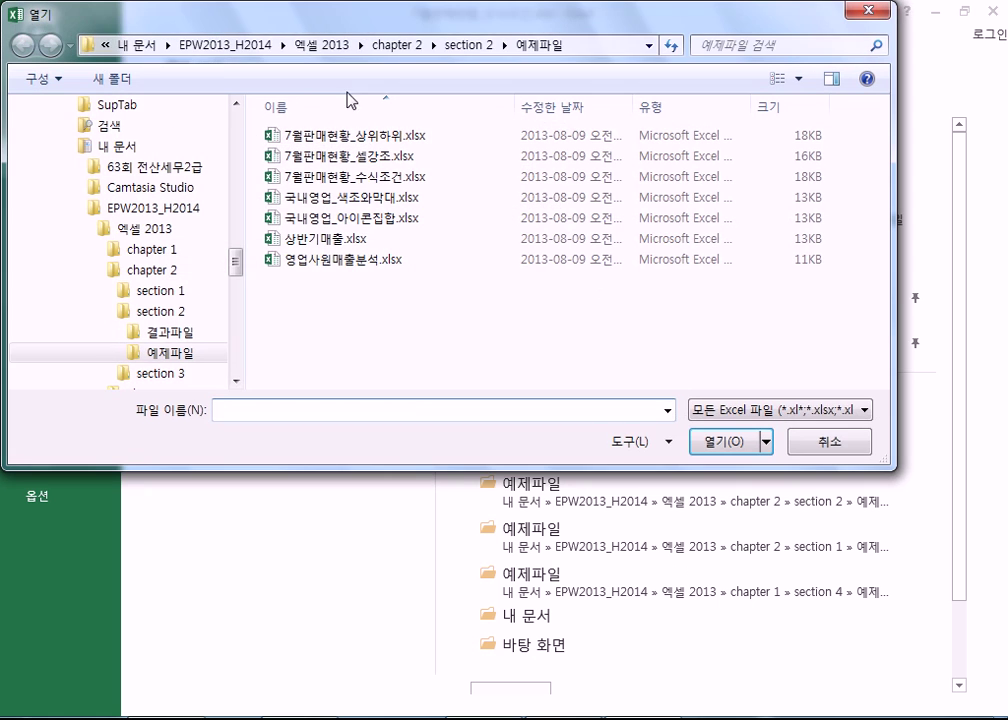
pyautogui.click(399, 46)
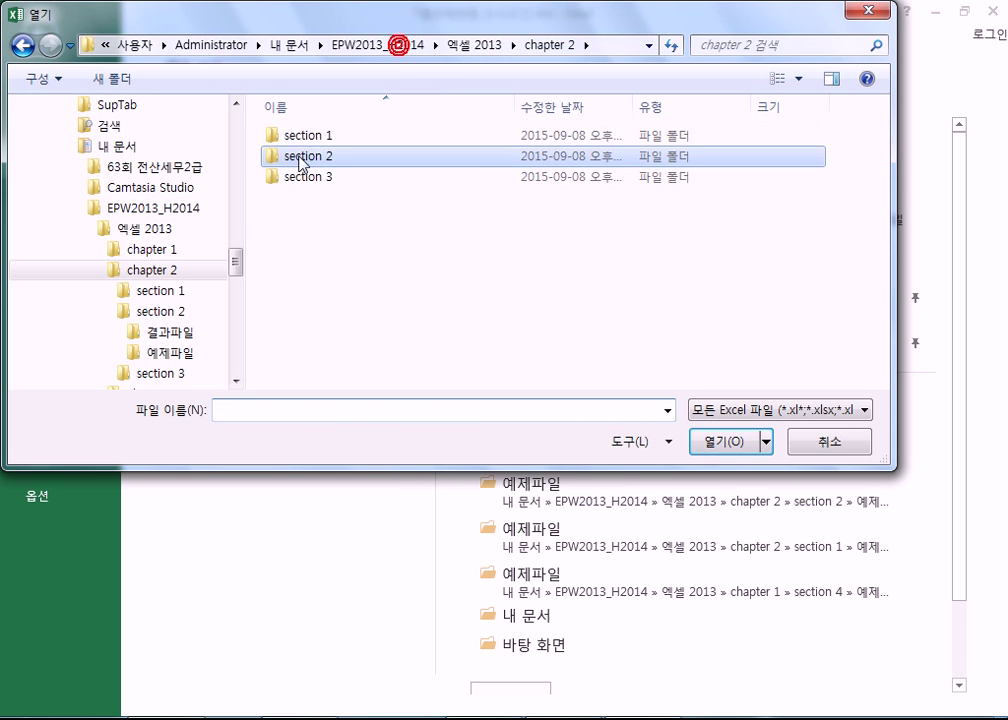
pyautogui.doubleClick(298, 185)
pyautogui.doubleClick(304, 160)
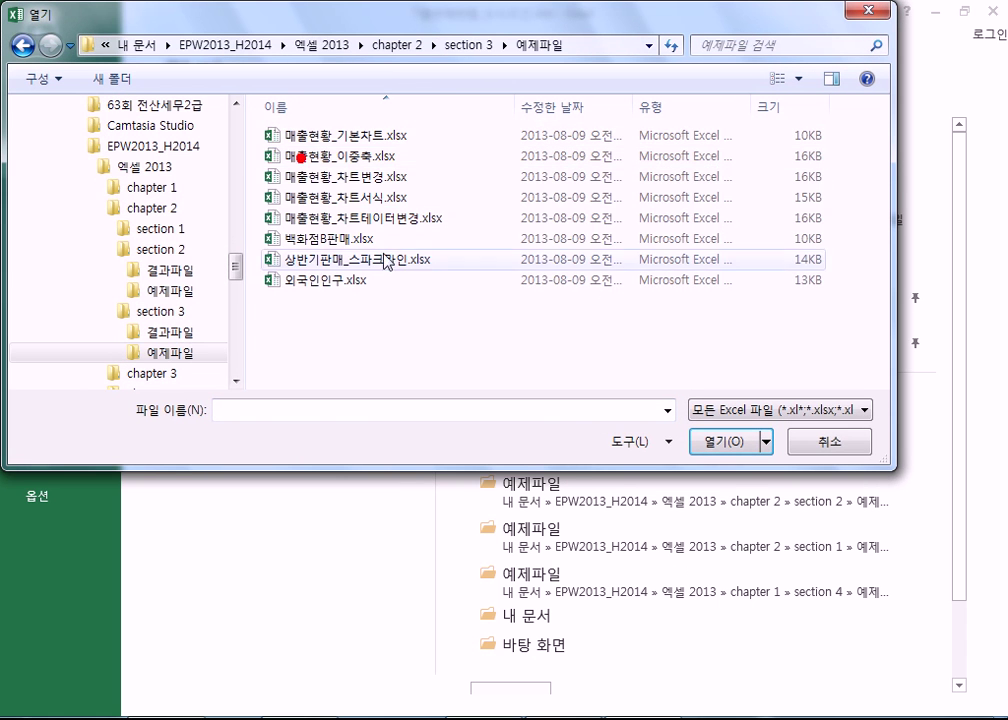
pyautogui.moveTo(265, 106); pyautogui.dragTo(428, 333)
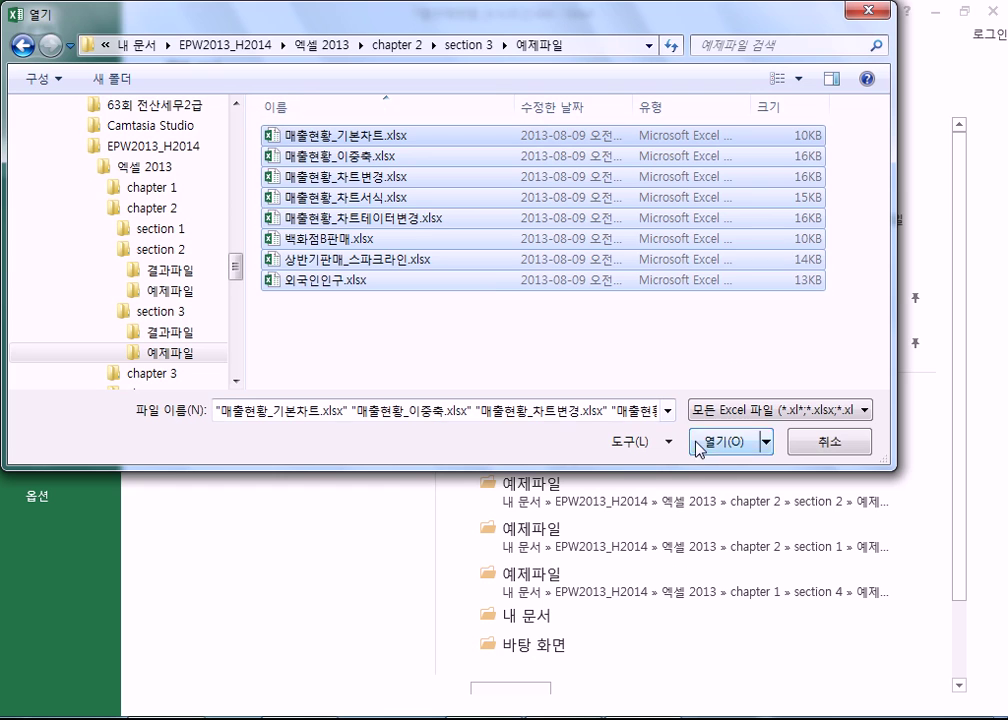
pyautogui.click(694, 440)
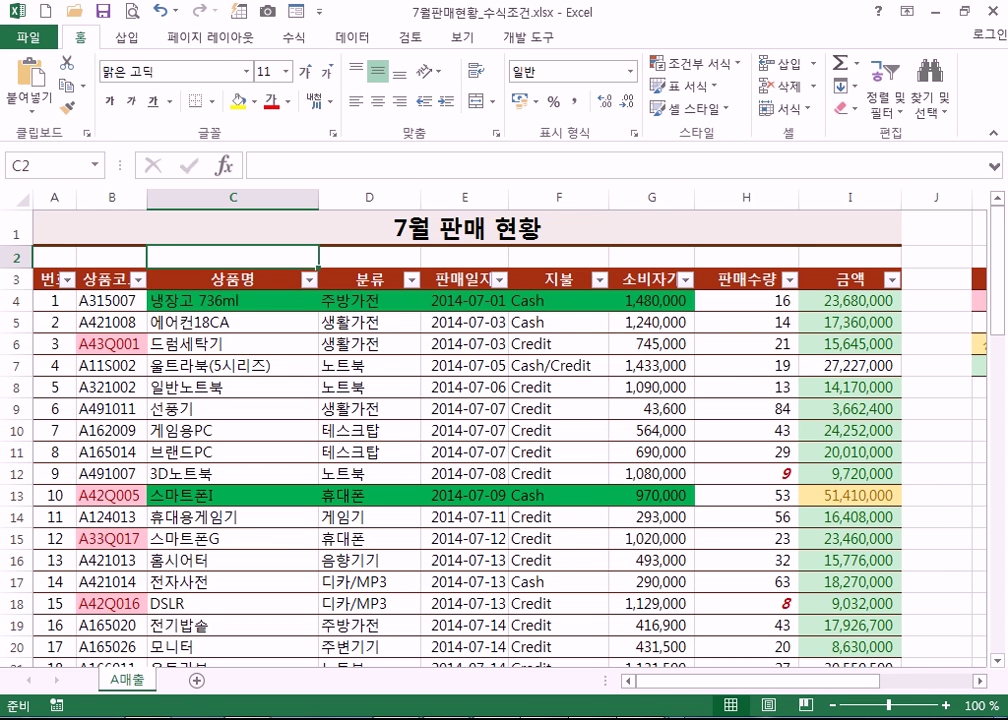
pyautogui.click(990, 12)
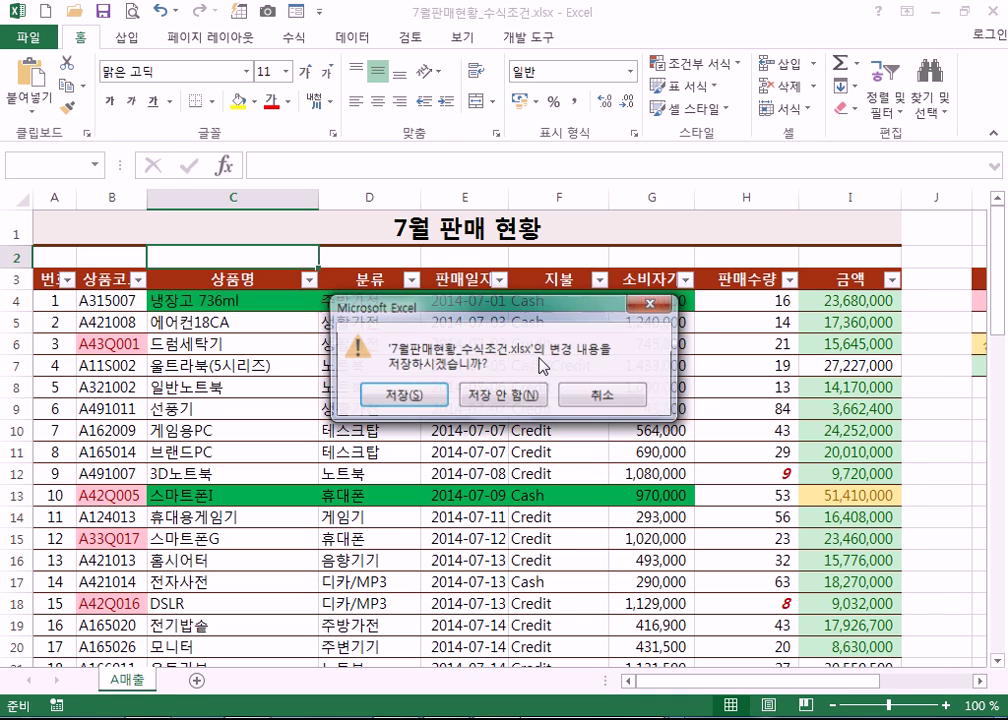
# - Discard changes to 7월판매현황_수식조건.xlsx and scroll through 매출현황_차트서식.xlsx's 상반기 제품별 매출 차트
pyautogui.click(527, 397)
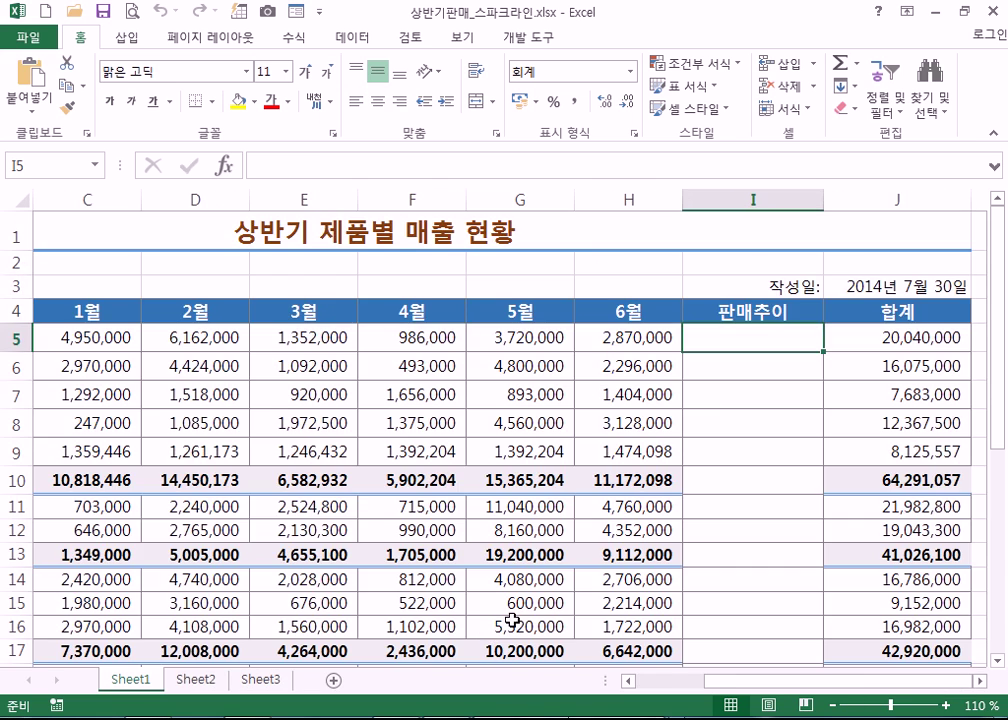
pyautogui.scroll(-9, 455, 588)
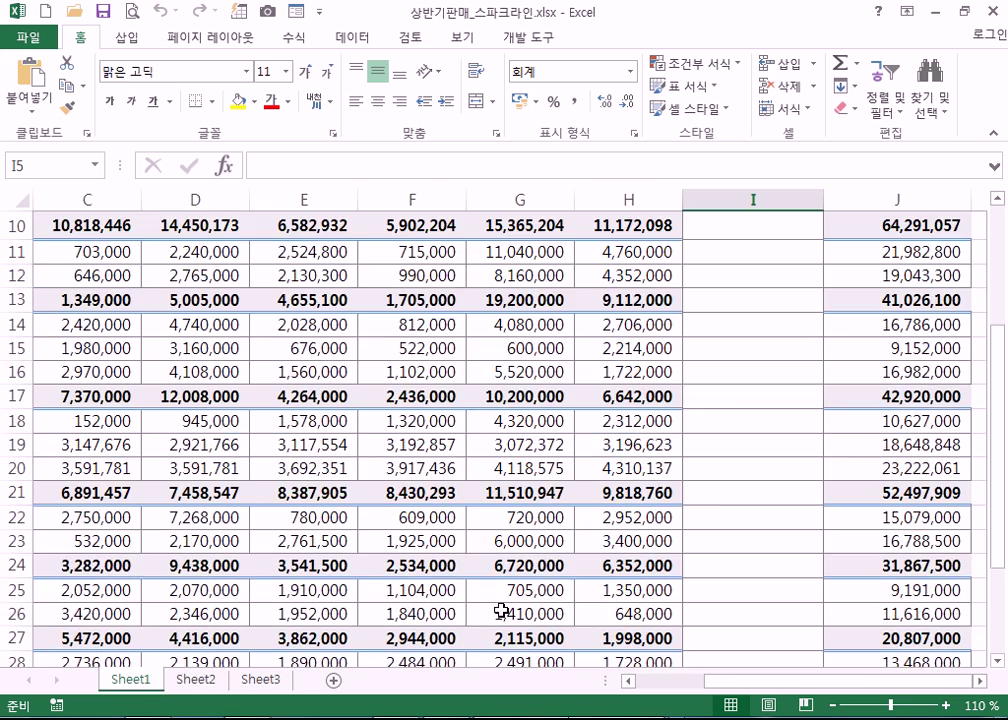
pyautogui.scroll(5, 542, 650)
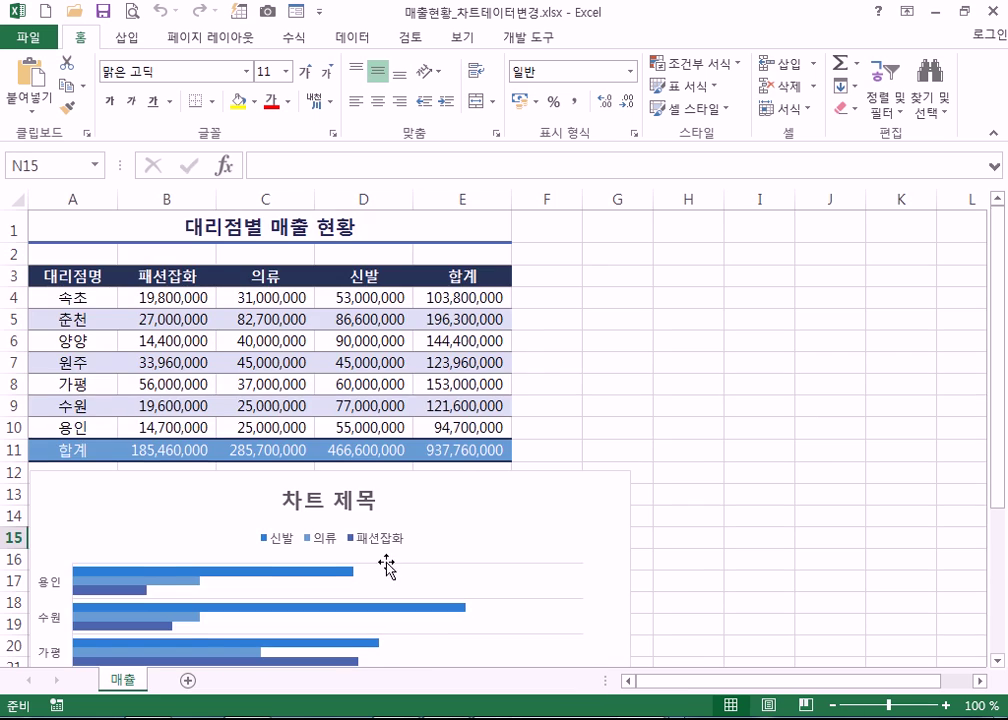
pyautogui.scroll(-4, 386, 567)
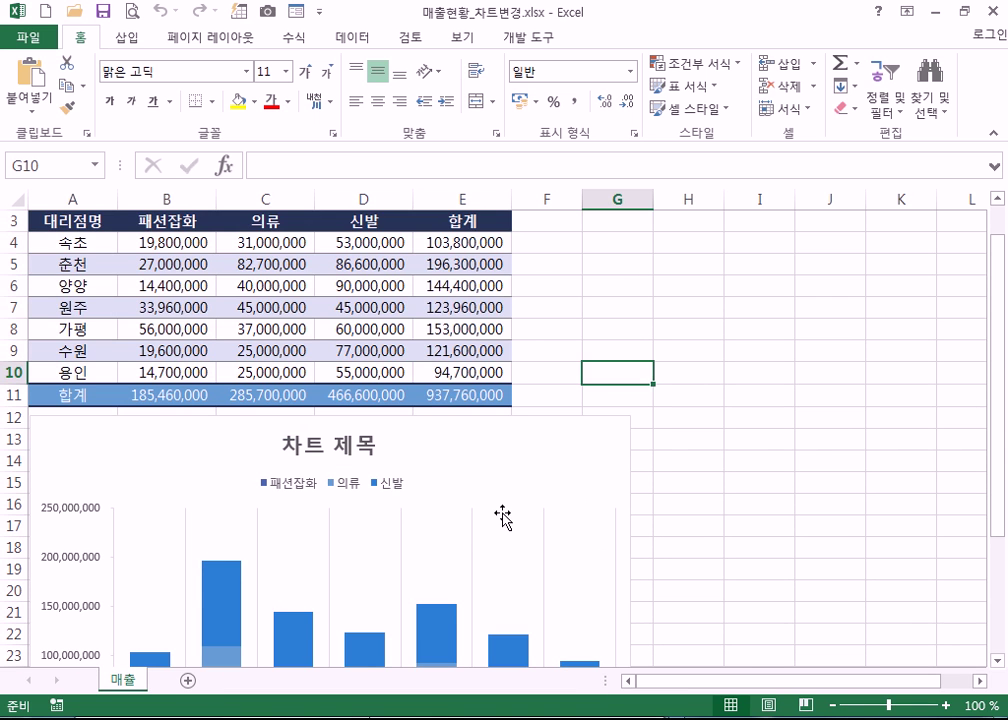
pyautogui.scroll(-4, 503, 515)
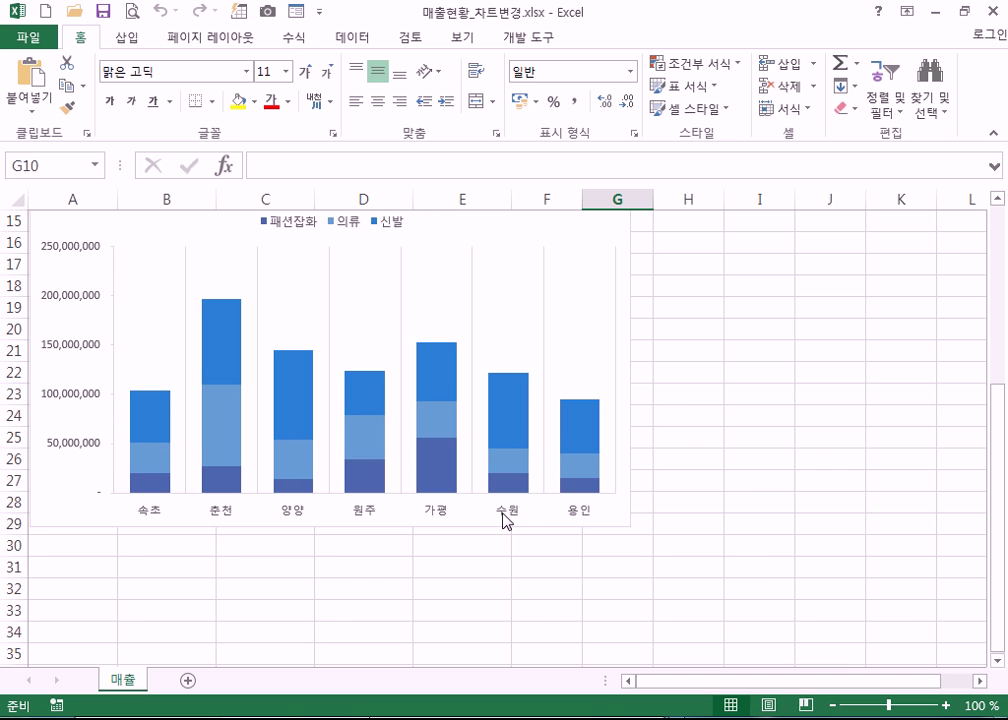
pyautogui.scroll(2, 538, 416)
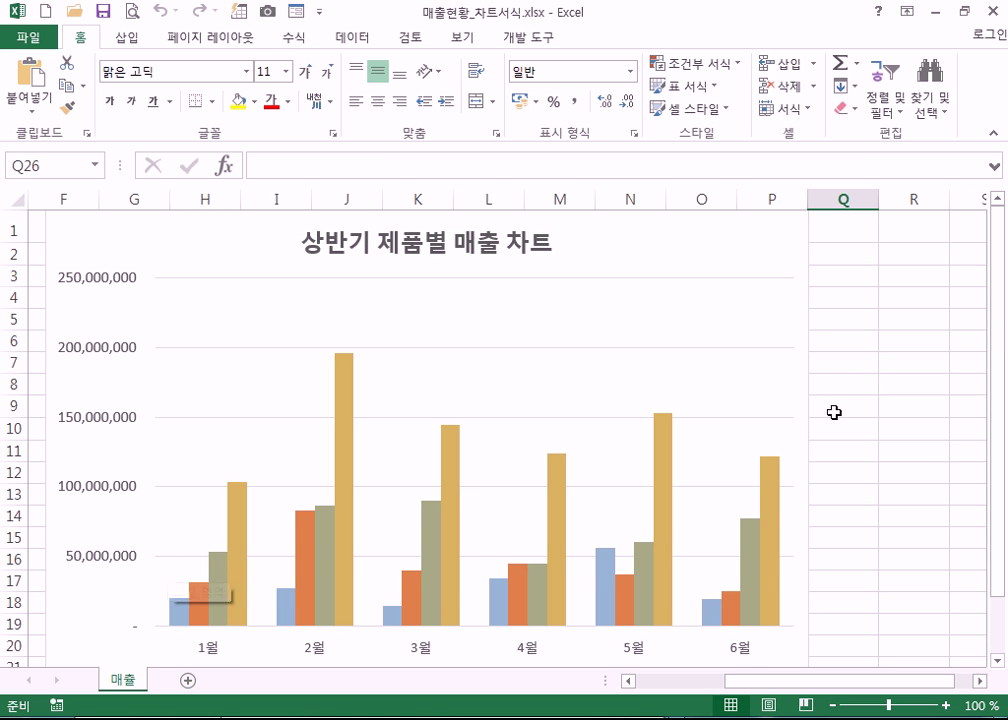
# - Select the plot area, then the whole chart area, of the first-half product sales chart
pyautogui.moveTo(766, 468)
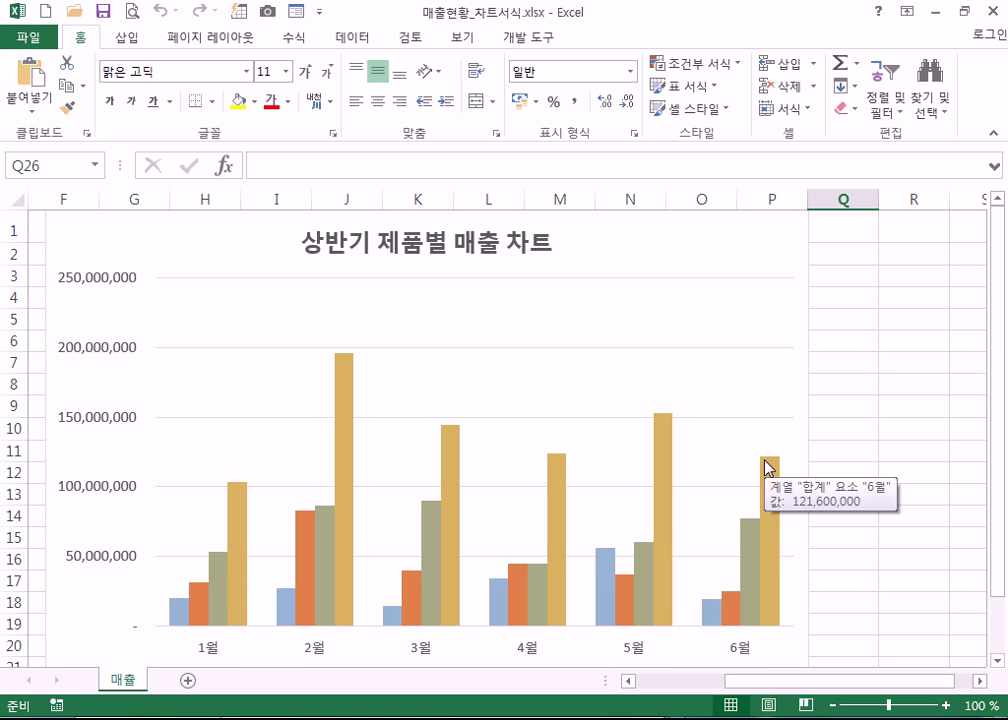
pyautogui.click(724, 342)
pyautogui.moveTo(603, 557)
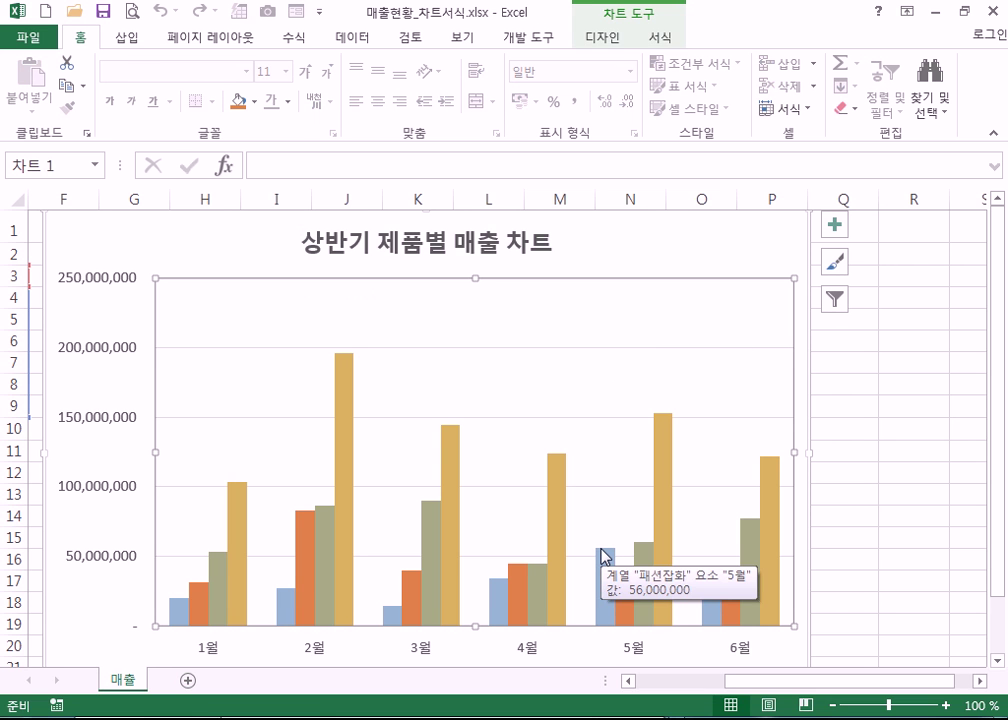
pyautogui.click(750, 224)
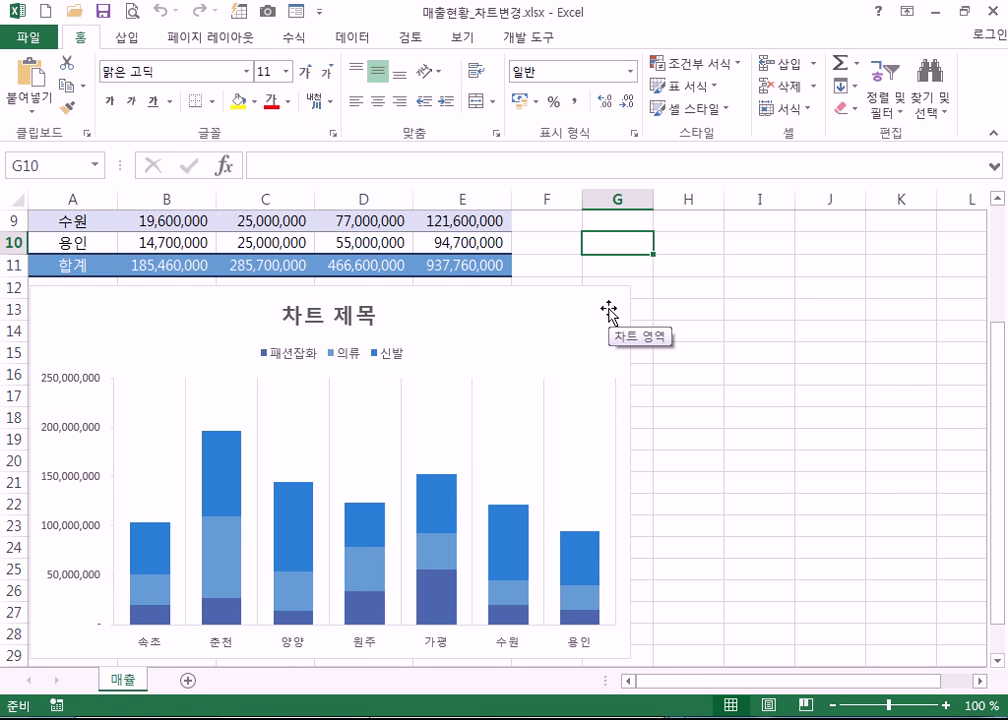
# - Select and inspect the stacked branch sales column chart in 매출현황_차트변경.xlsx
pyautogui.click(609, 311)
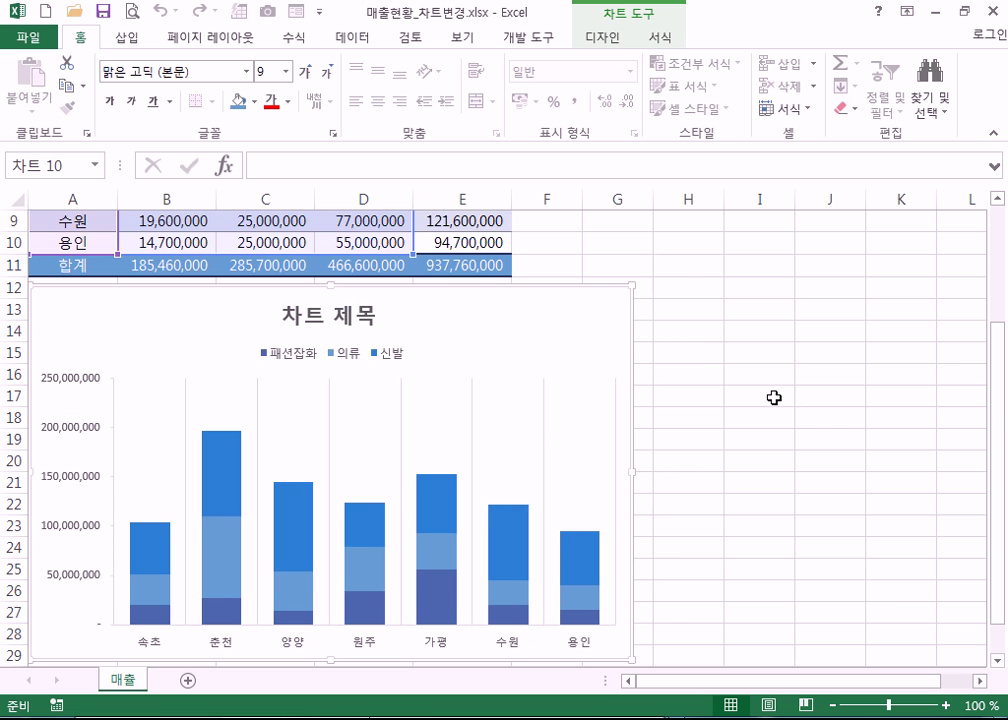
pyautogui.scroll(-4, 774, 398)
pyautogui.scroll(5, 774, 398)
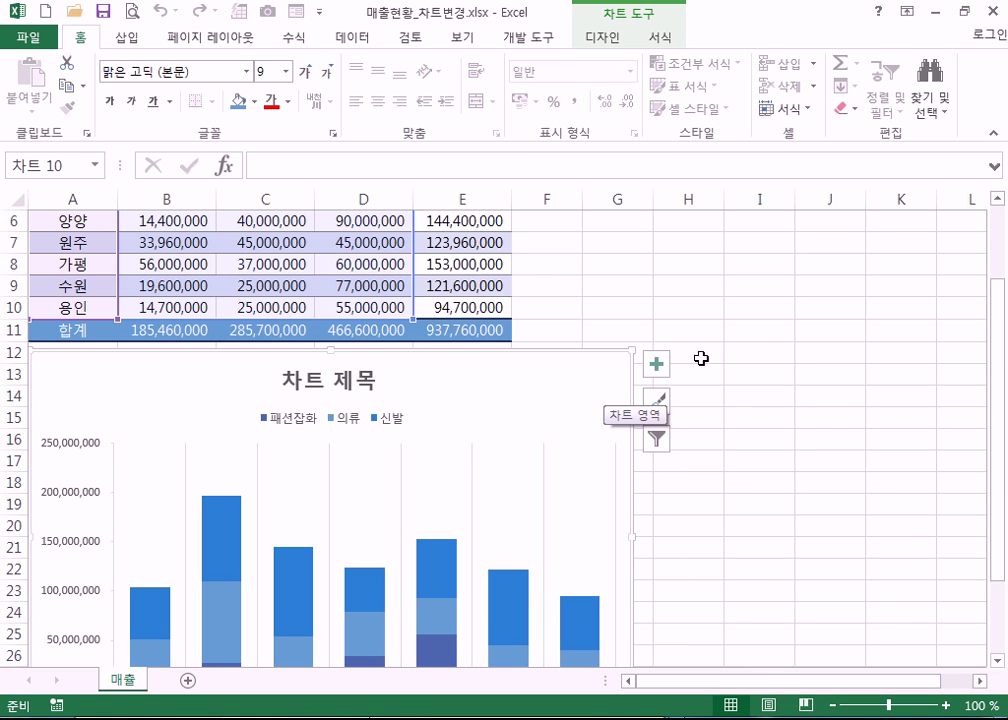
pyautogui.click(761, 350)
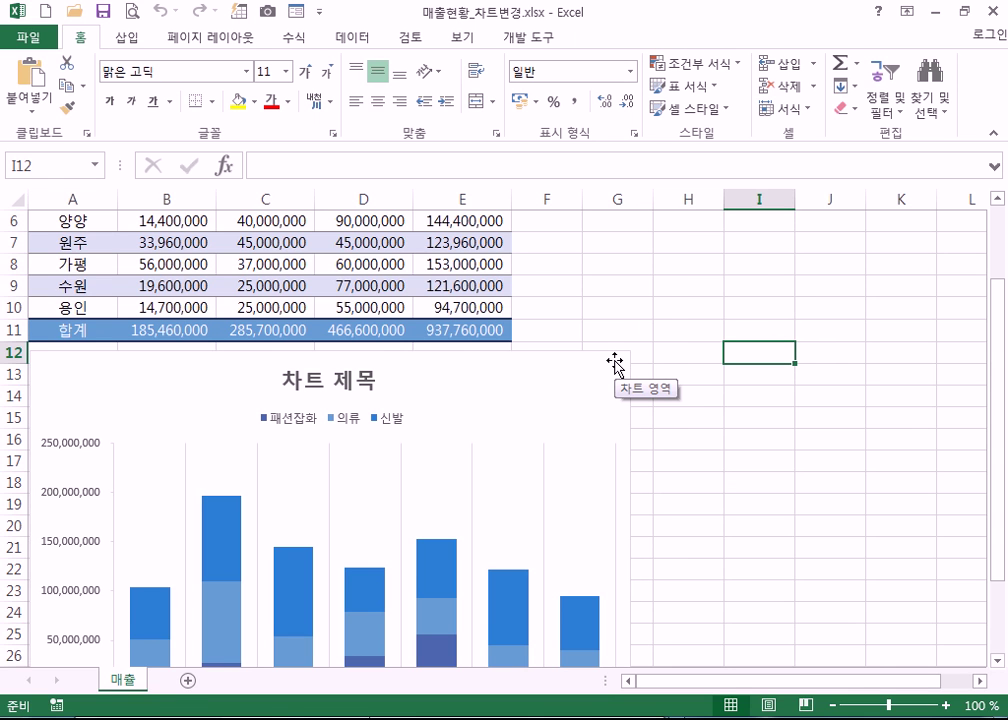
pyautogui.click(614, 362)
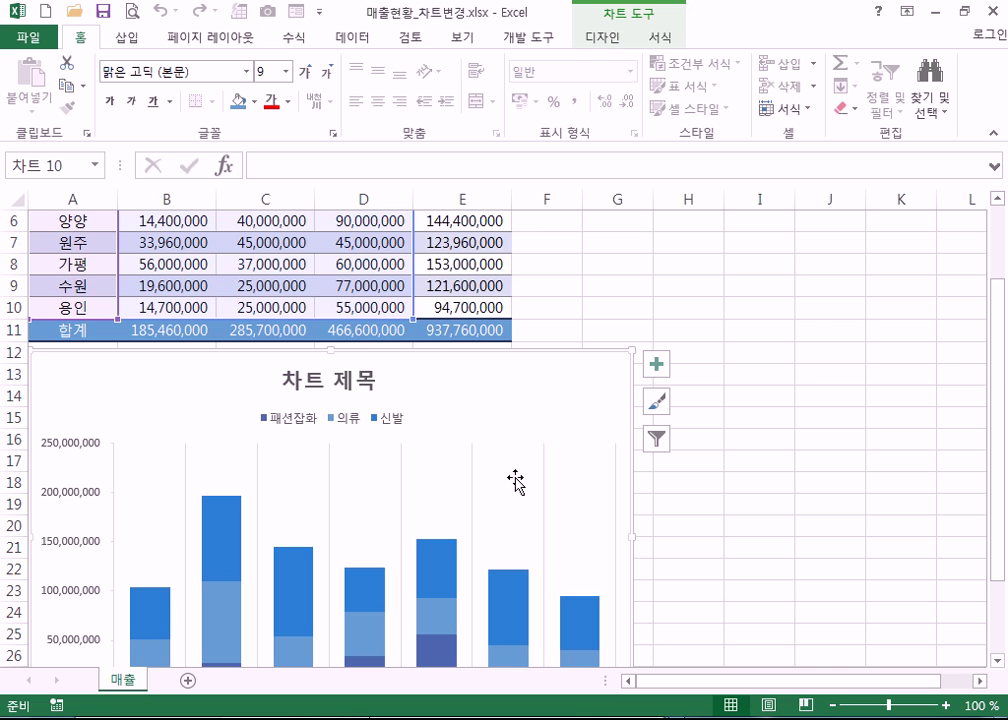
pyautogui.scroll(-3, 515, 470)
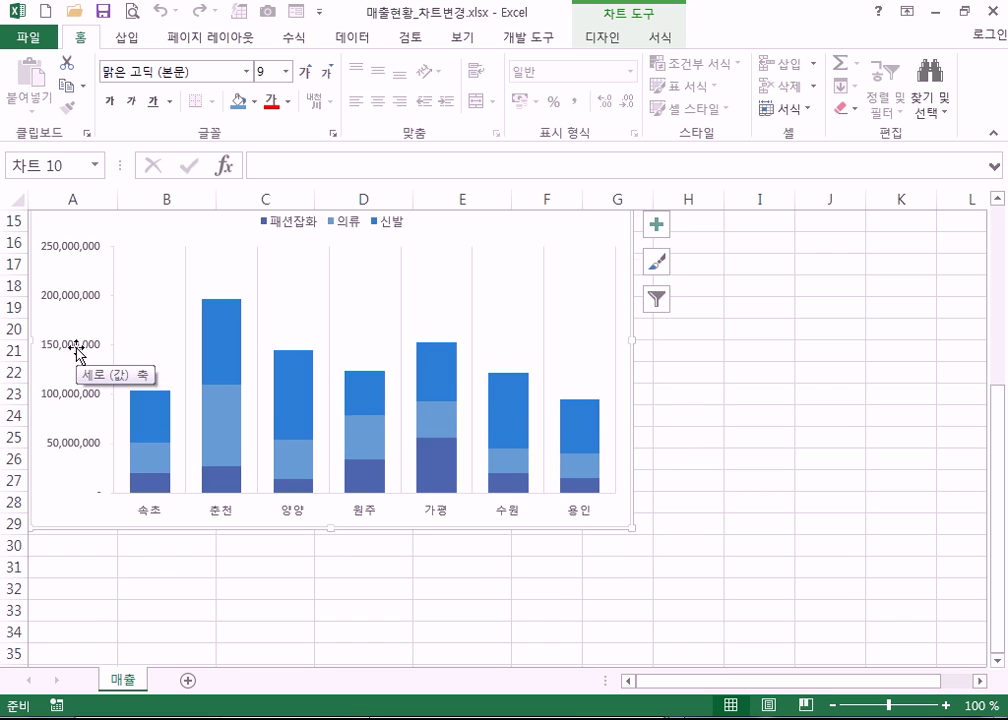
pyautogui.scroll(3, 75, 350)
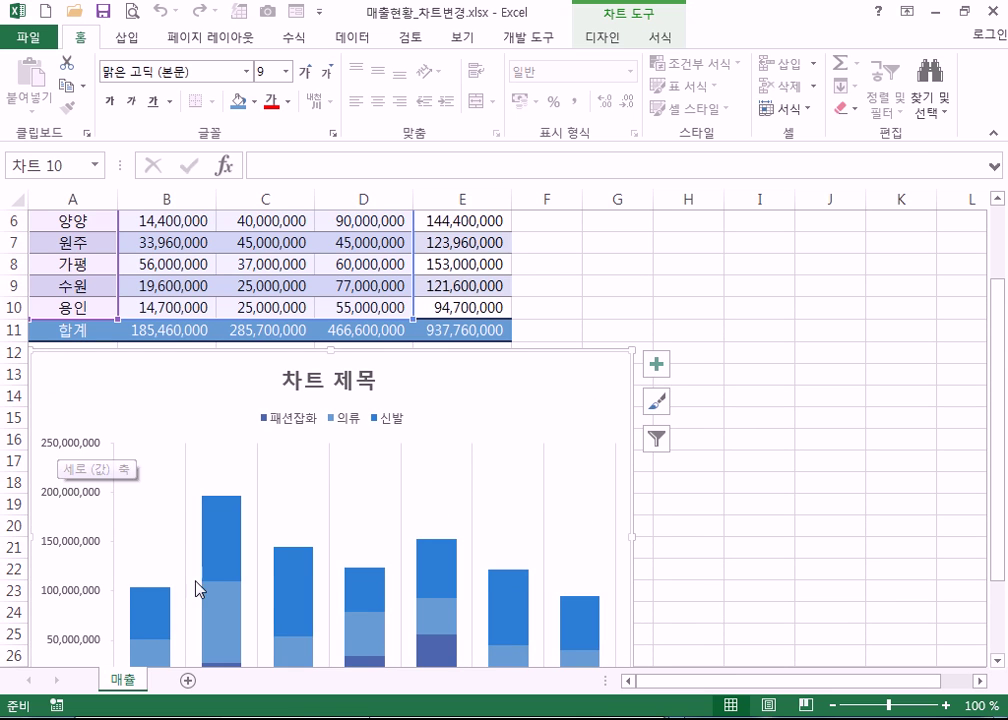
pyautogui.scroll(-3, 215, 588)
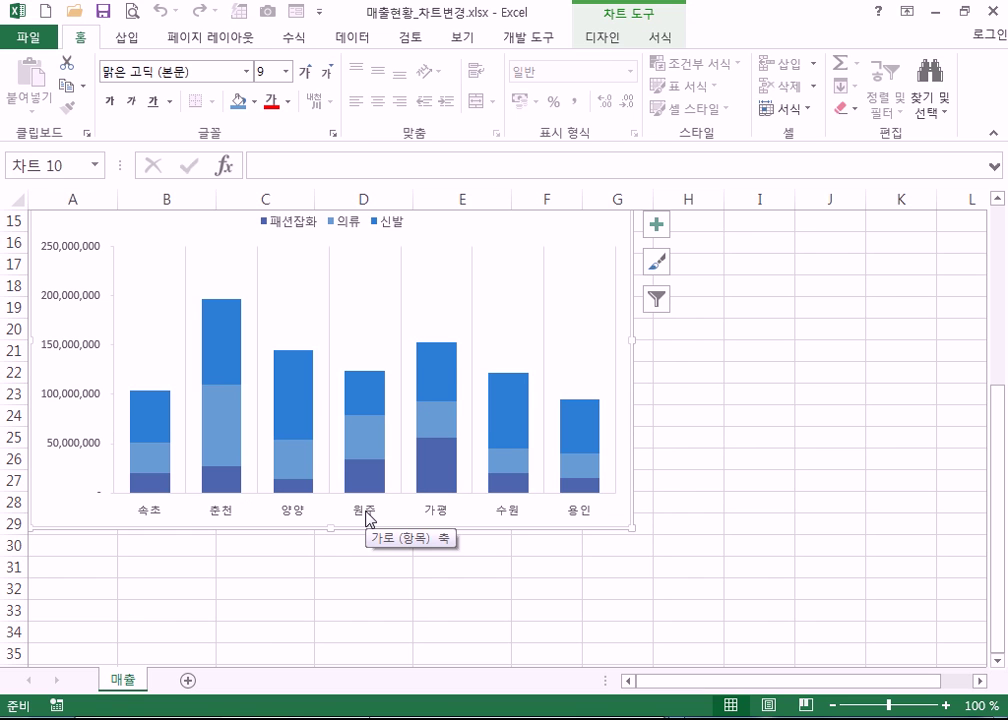
pyautogui.scroll(1, 40, 390)
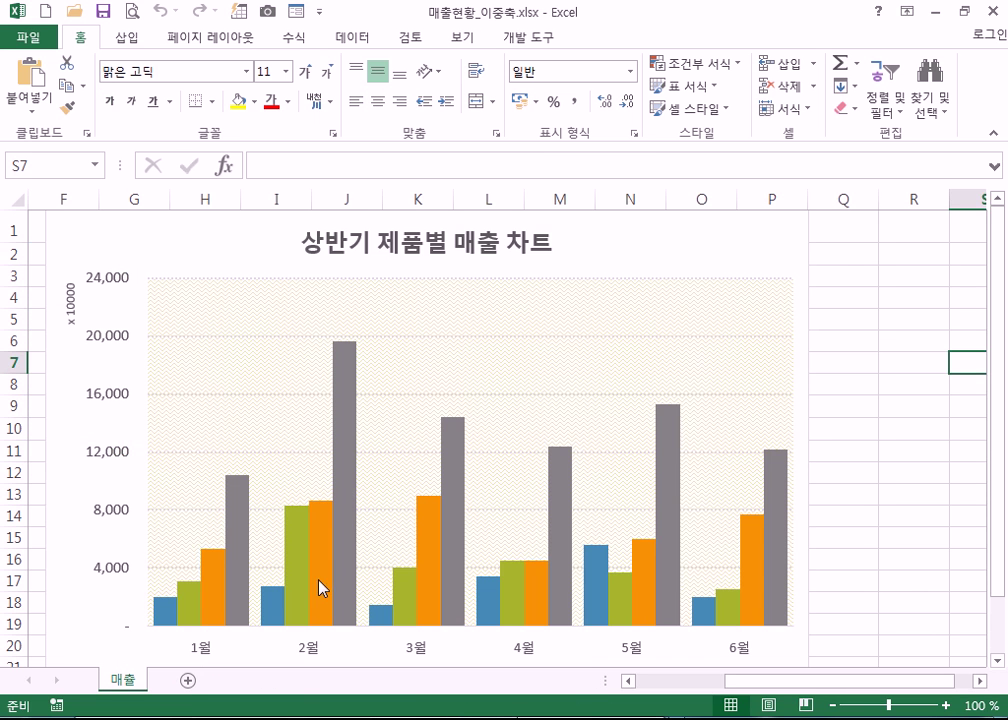
# - Scroll down the sheet to view the 대리점별 매출 현황 branch sales table
pyautogui.scroll(-1, 320, 590)
pyautogui.scroll(-2, 320, 590)
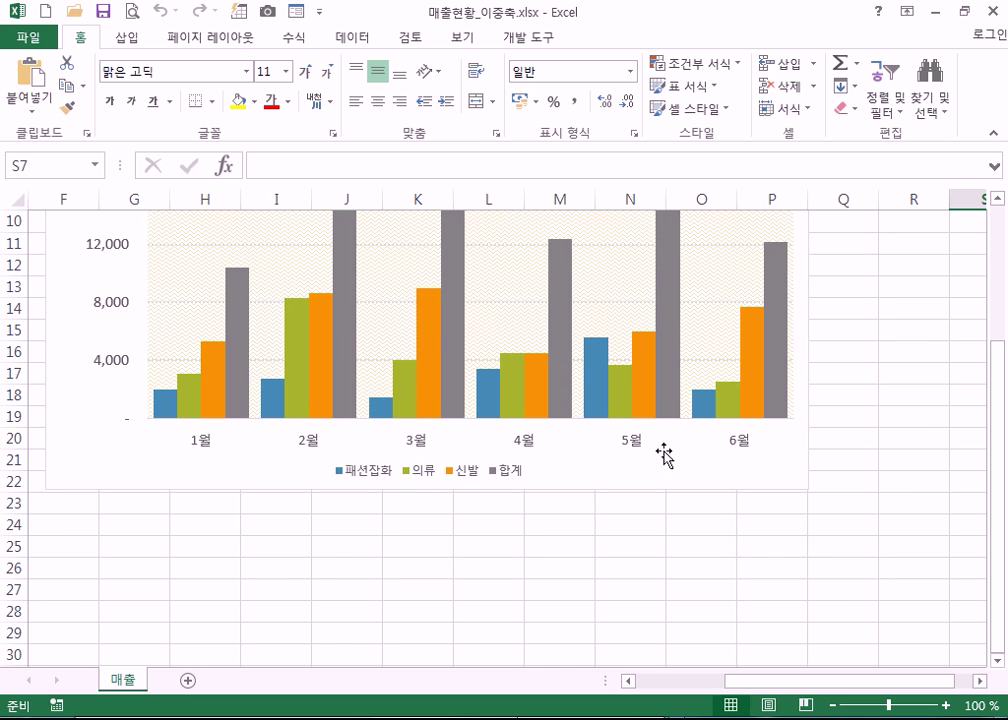
pyautogui.scroll(2, 668, 565)
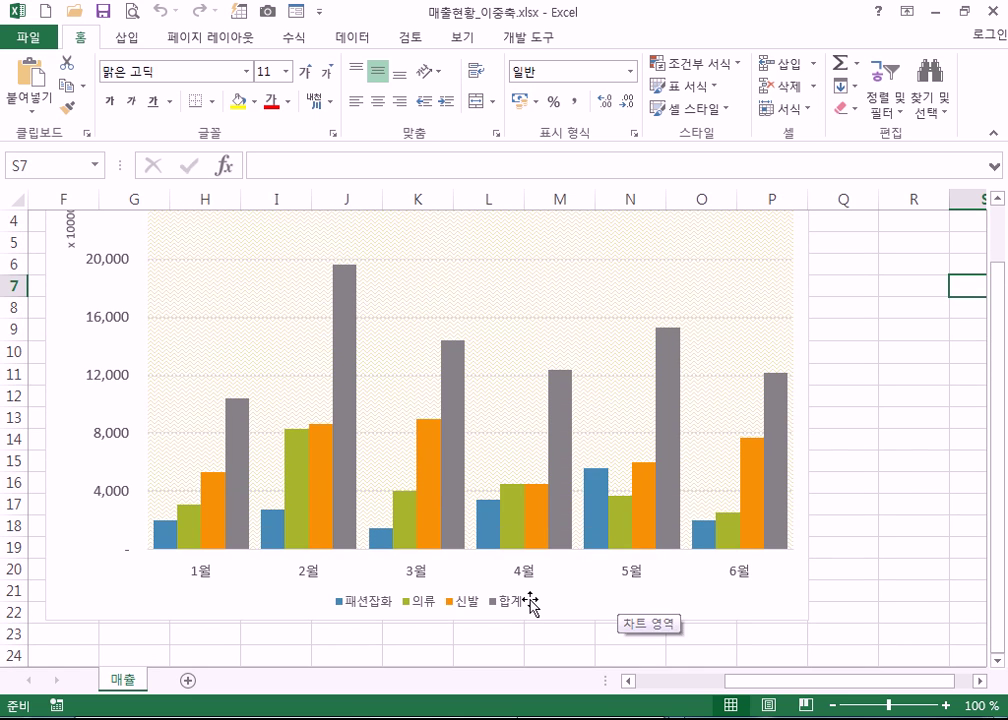
pyautogui.scroll(1, 176, 463)
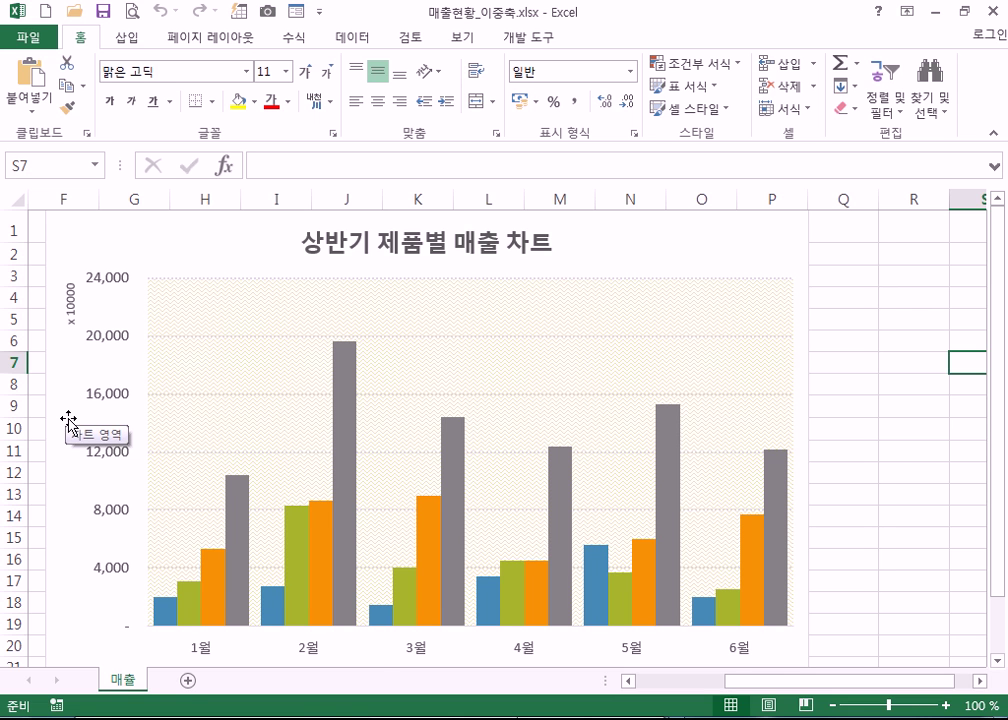
pyautogui.scroll(-1, 68, 420)
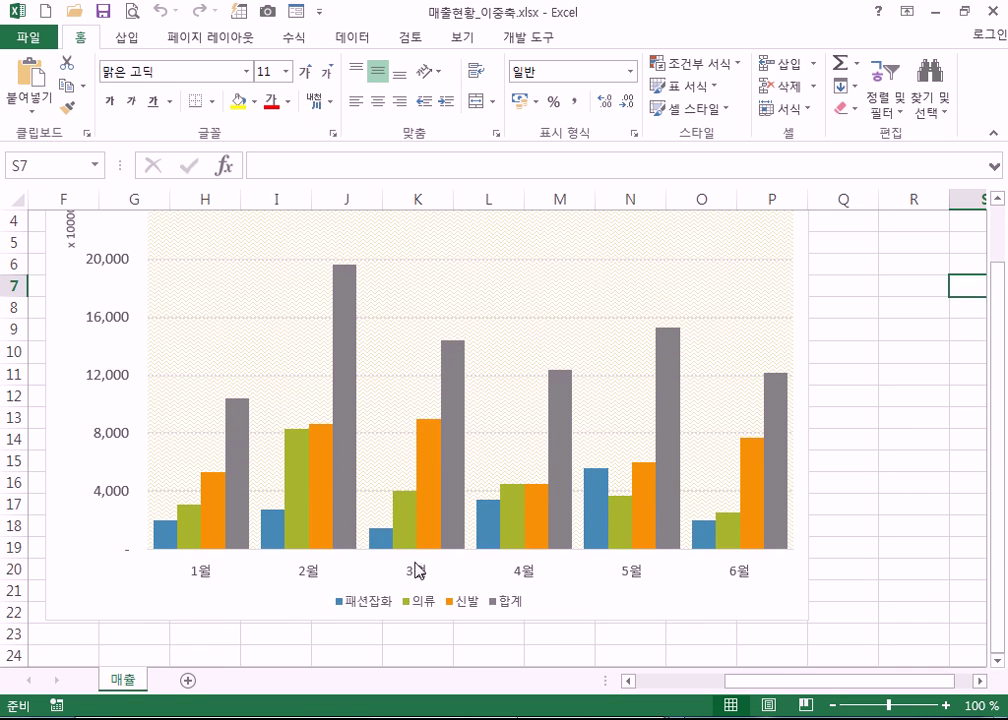
pyautogui.scroll(1, 270, 560)
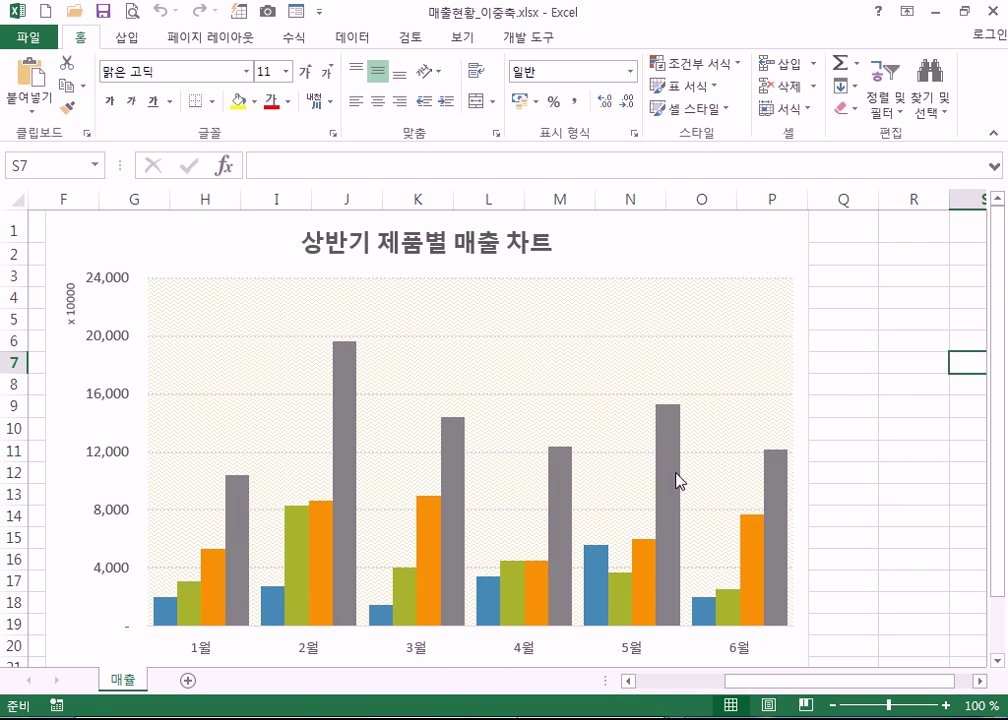
pyautogui.scroll(-2, 678, 470)
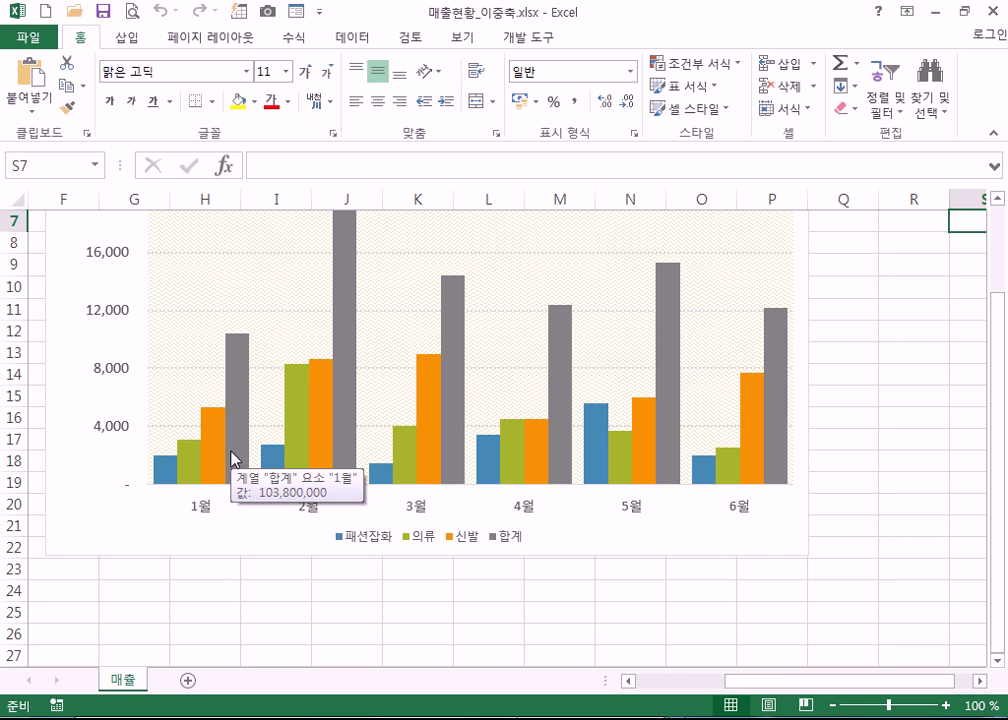
pyautogui.scroll(1, 301, 533)
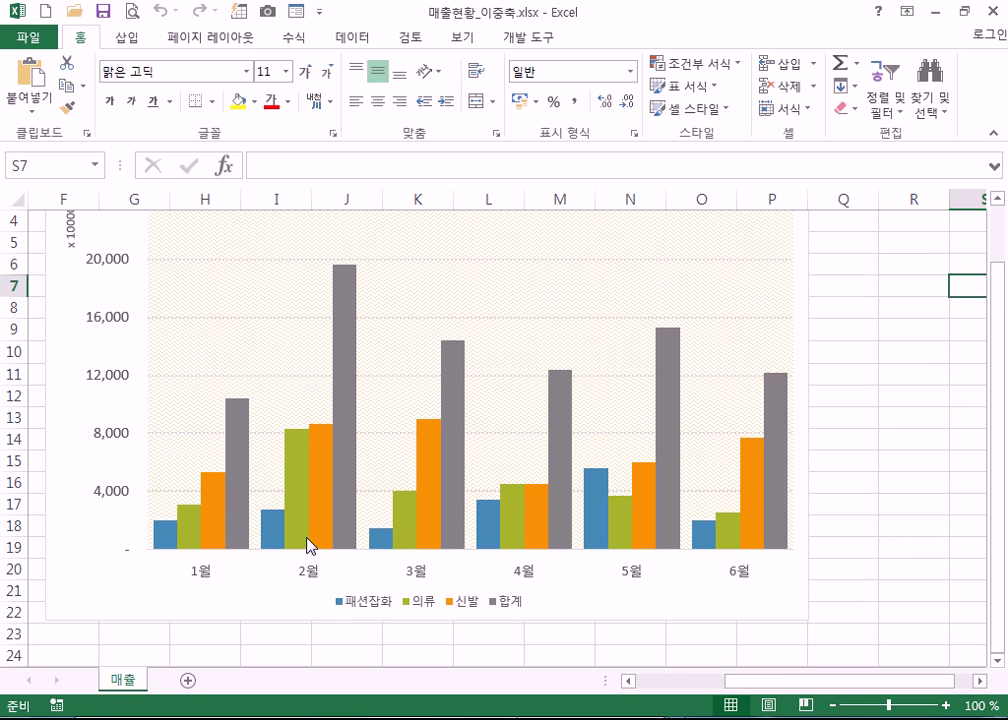
pyautogui.scroll(-1, 486, 585)
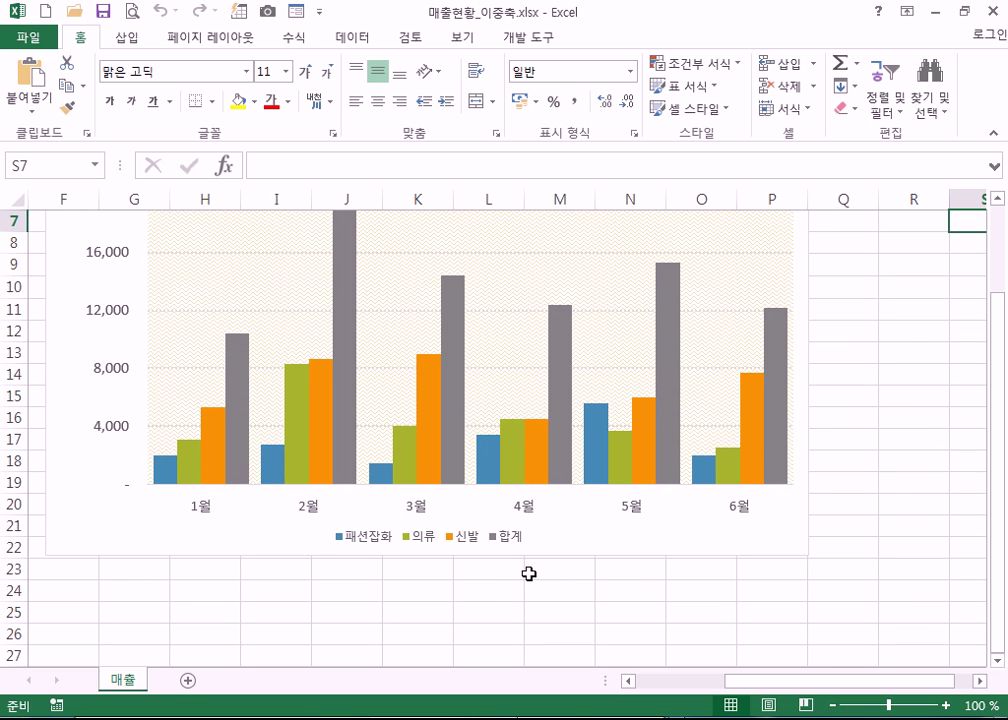
pyautogui.scroll(2, 529, 573)
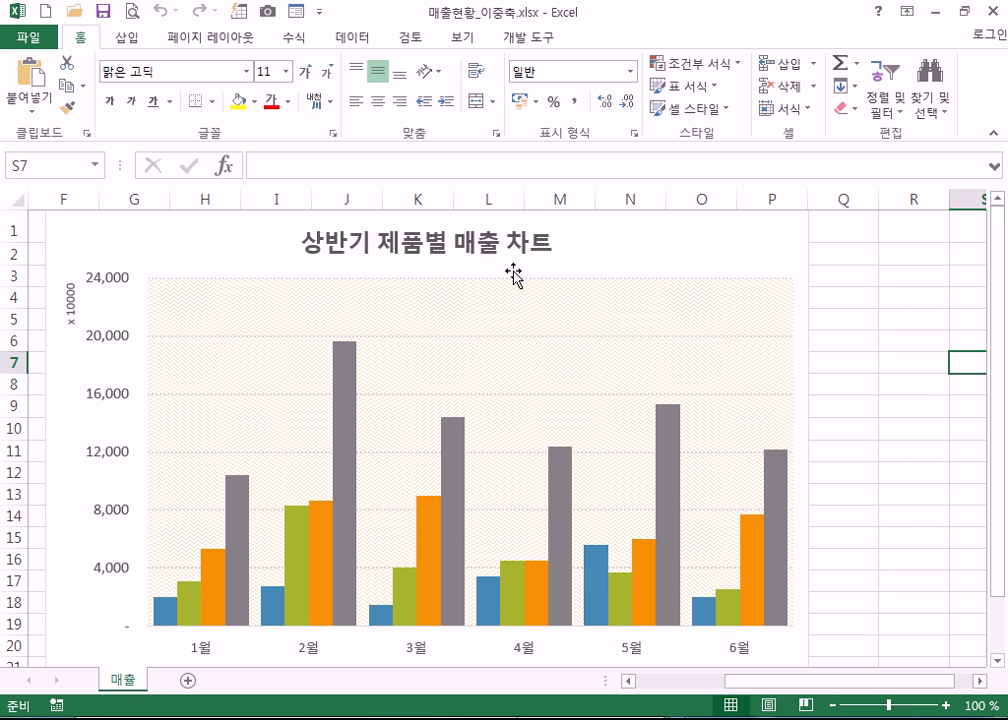
pyautogui.moveTo(651, 549)
pyautogui.rightClick(673, 432)
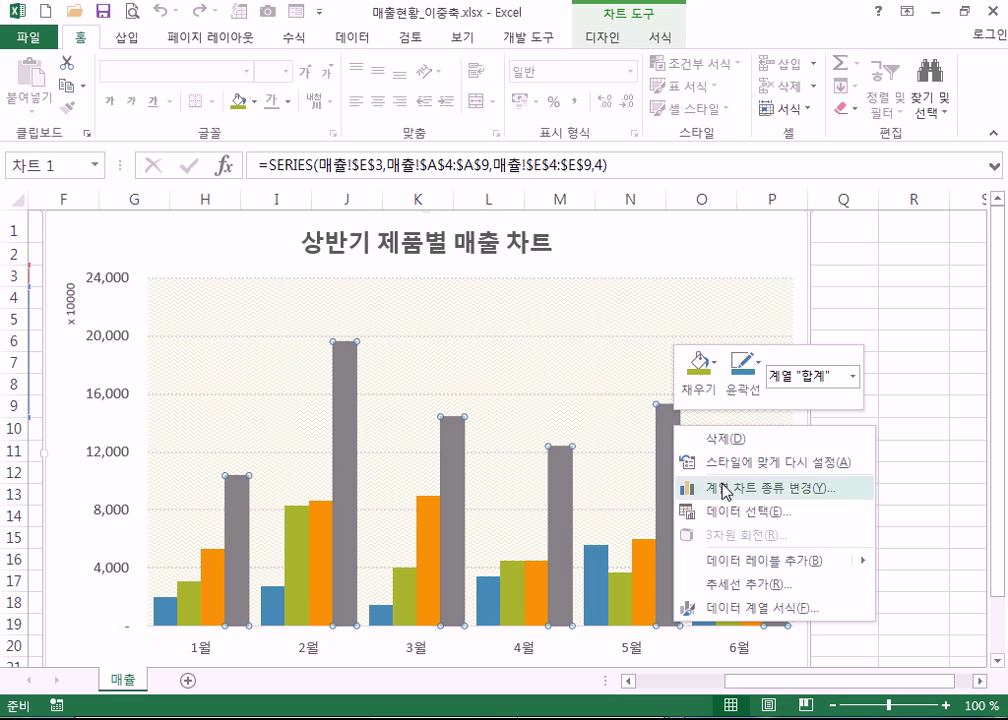
pyautogui.click(735, 570)
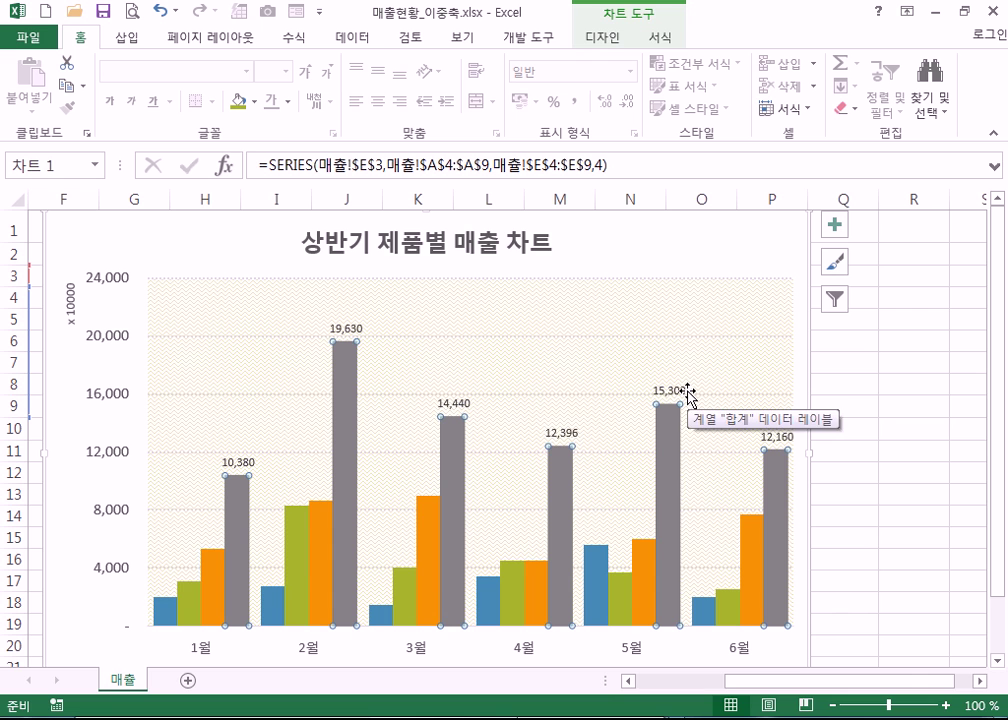
pyautogui.click(160, 11)
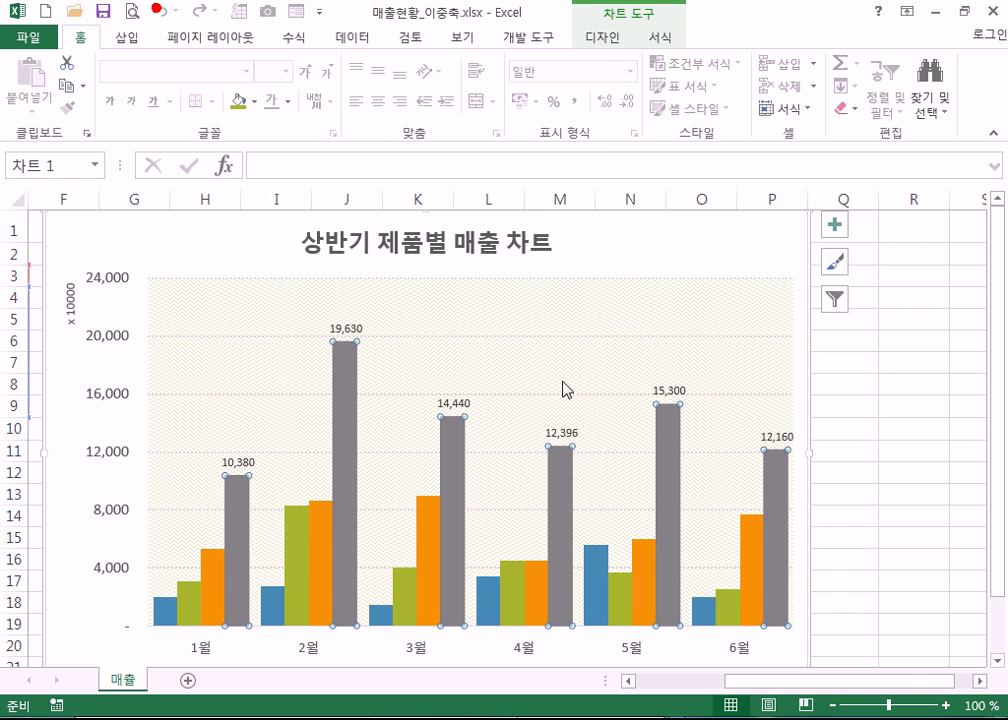
pyautogui.click(626, 438)
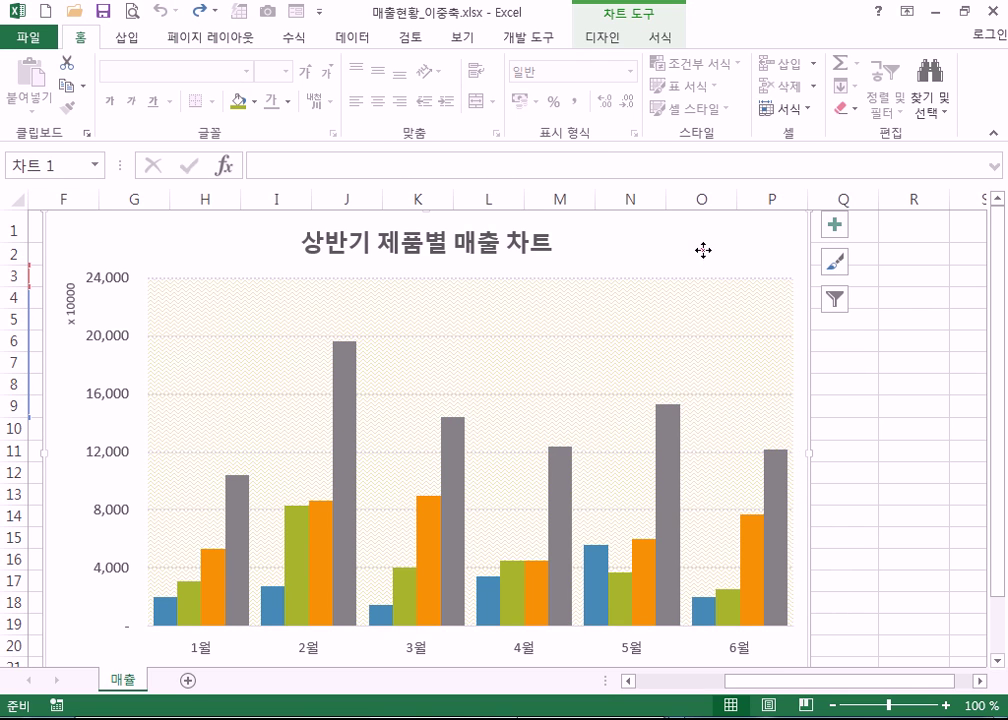
pyautogui.click(724, 320)
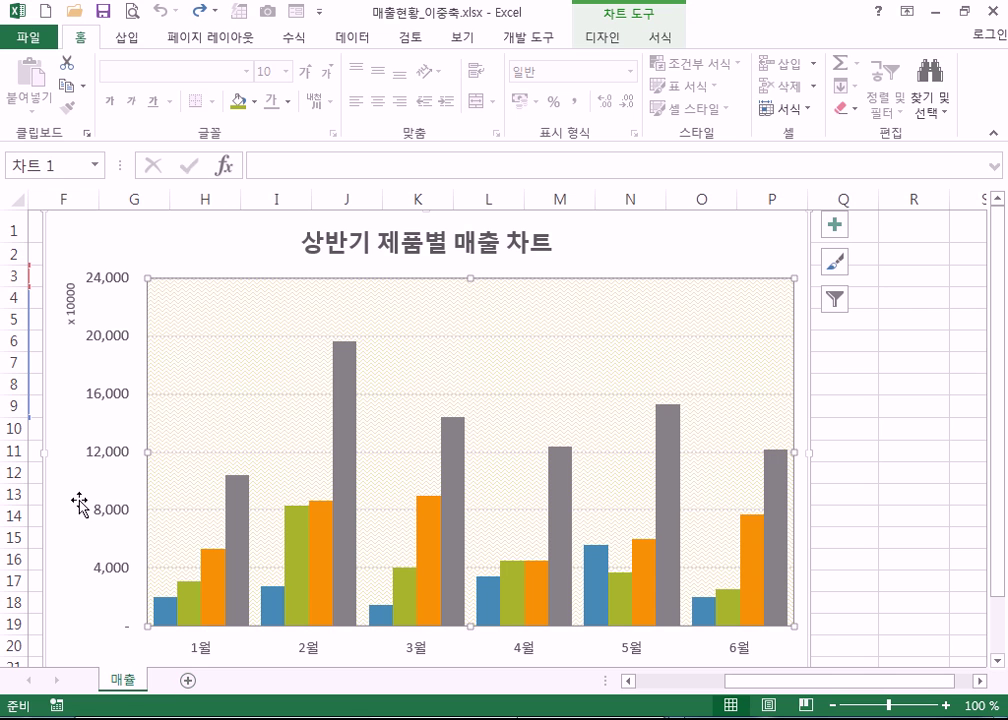
pyautogui.moveTo(187, 236); pyautogui.dragTo(562, 362)
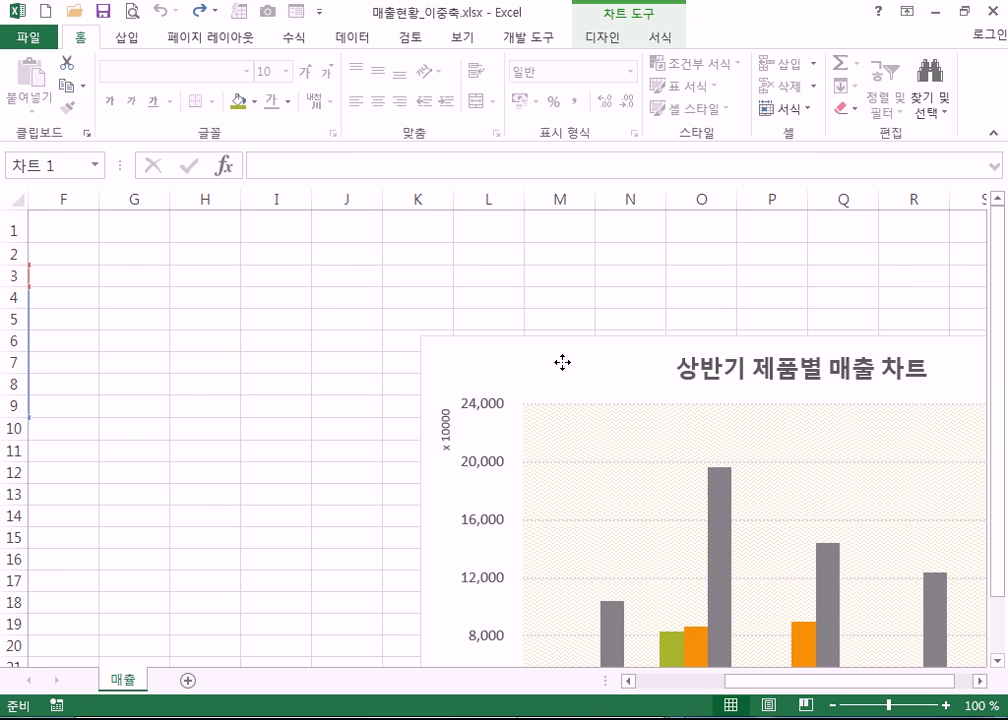
pyautogui.click(79, 281)
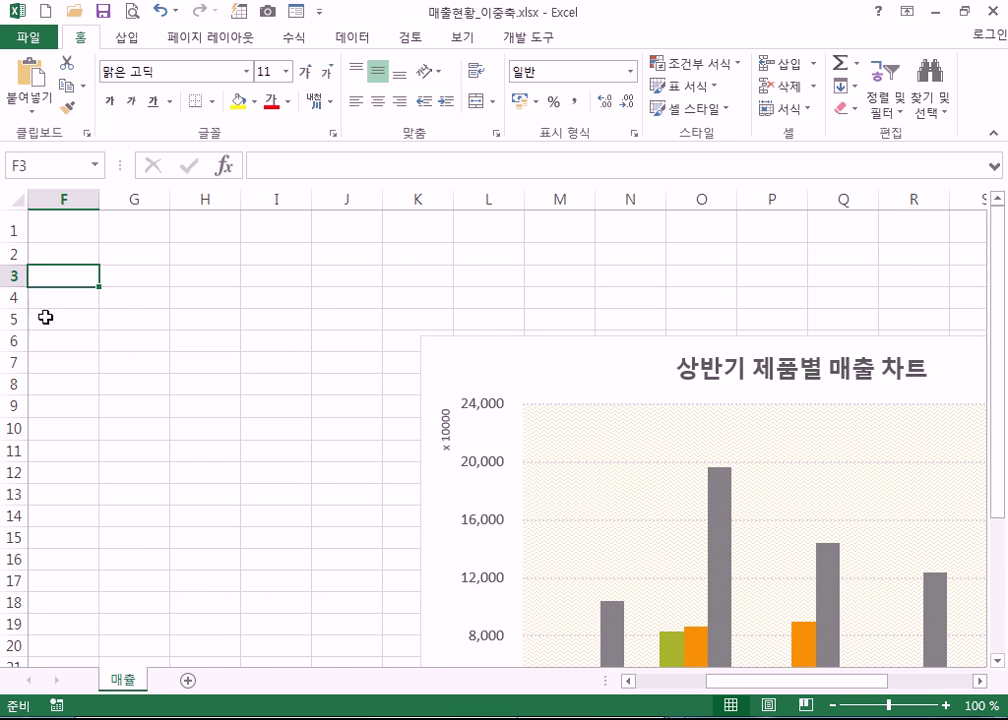
pyautogui.click(146, 360)
pyautogui.moveTo(546, 364); pyautogui.dragTo(207, 250)
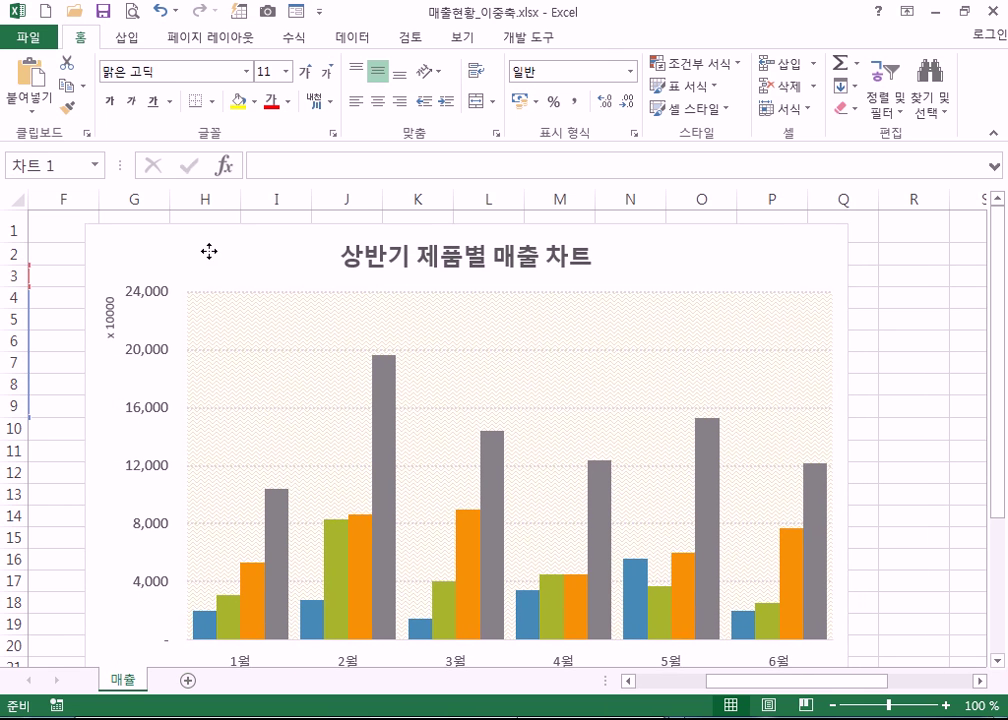
pyautogui.click(929, 390)
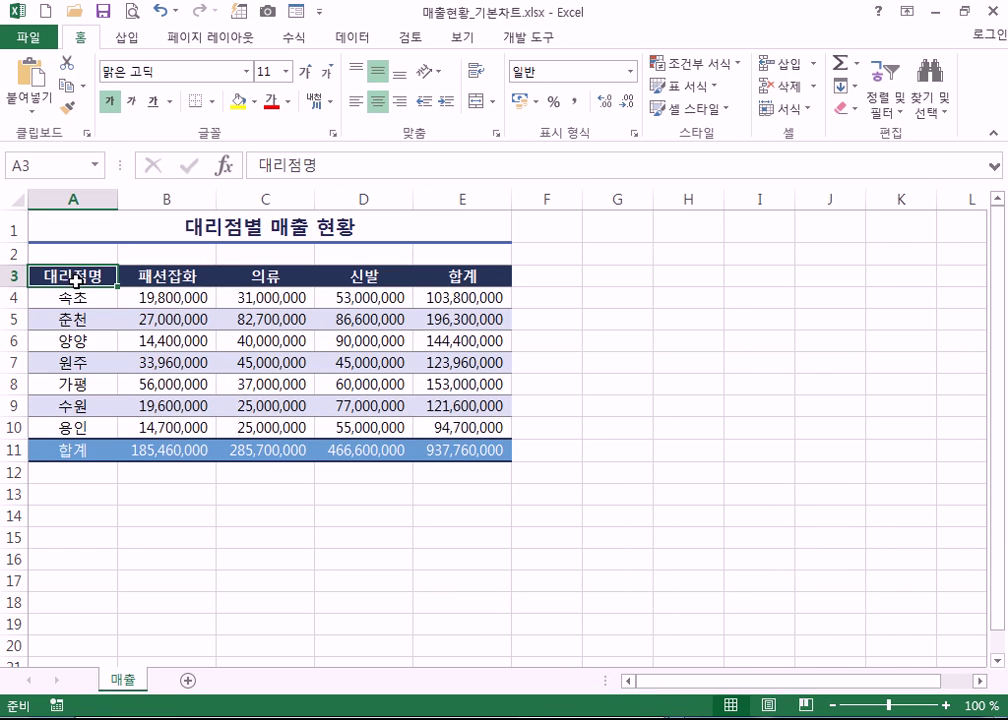
# - Insert a Clustered Column chart of A3:E10 from the All Charts list, then delete it
pyautogui.moveTo(72, 276); pyautogui.dragTo(453, 427)
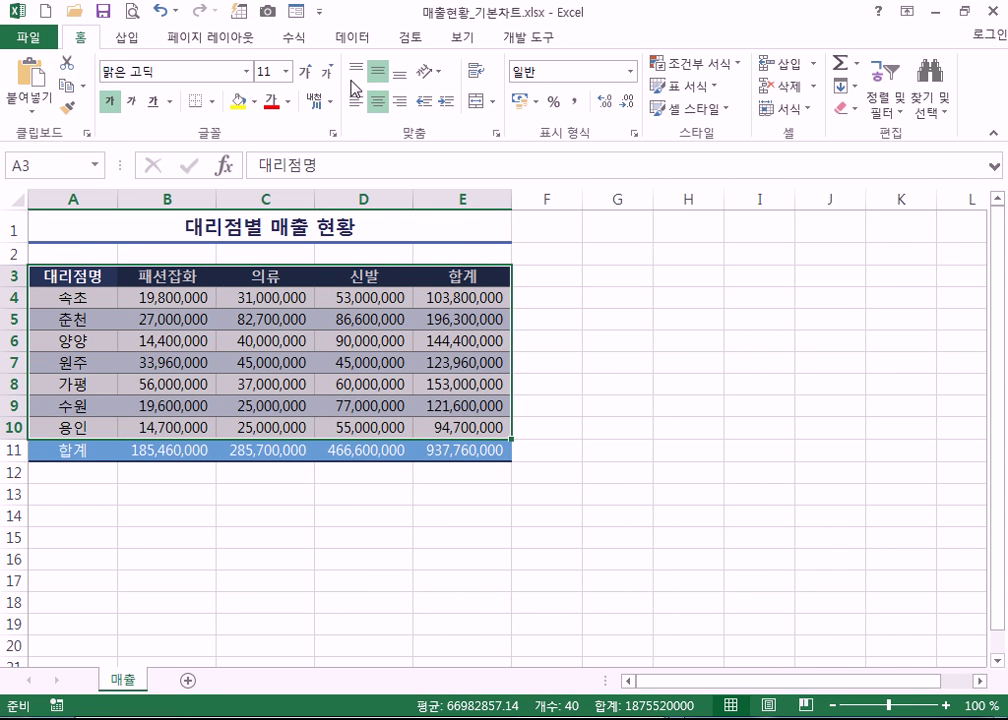
pyautogui.click(126, 38)
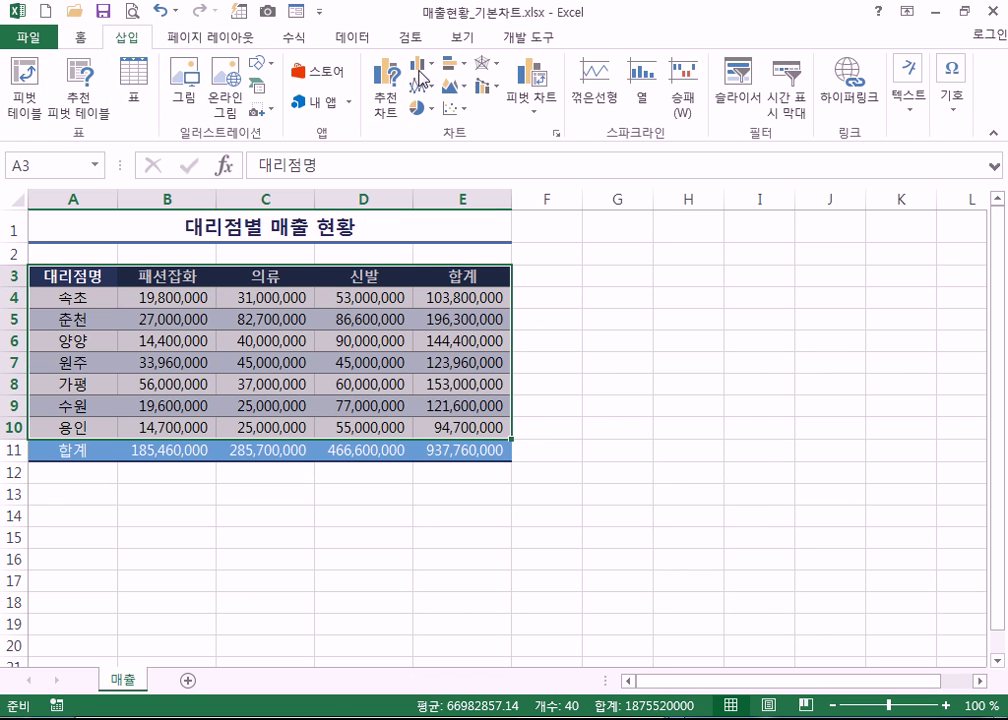
pyautogui.click(556, 132)
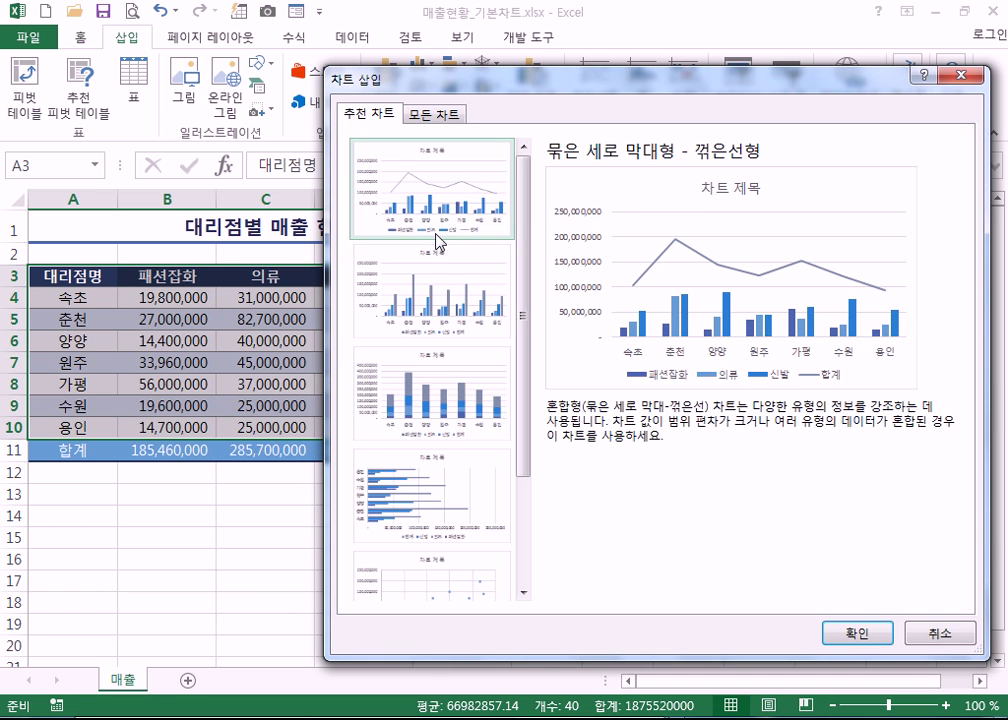
pyautogui.click(432, 114)
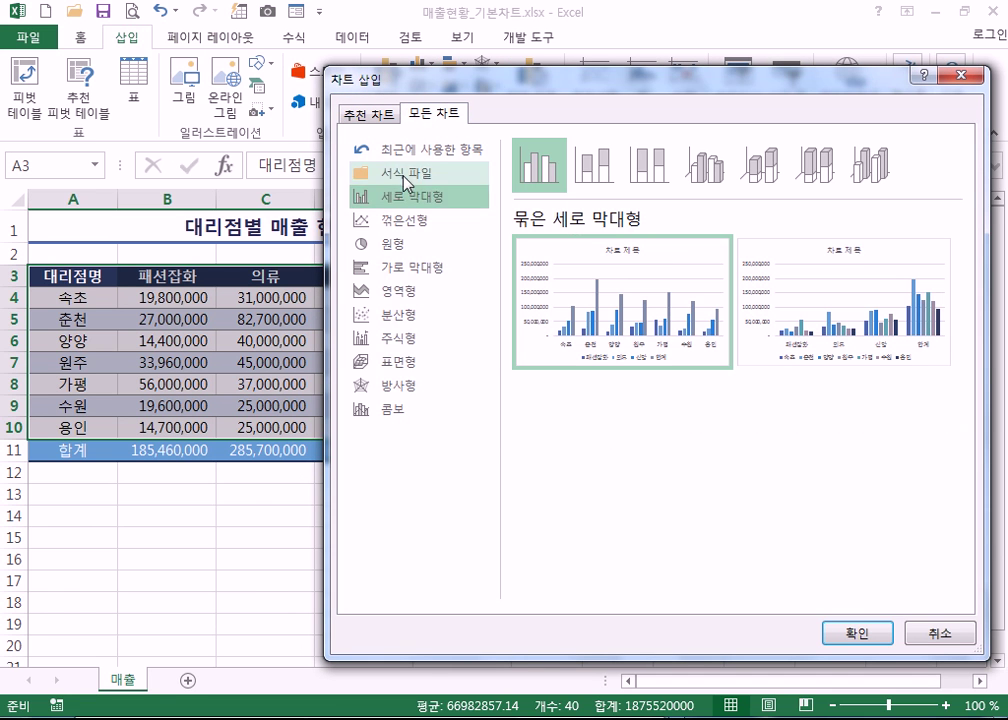
pyautogui.moveTo(561, 246)
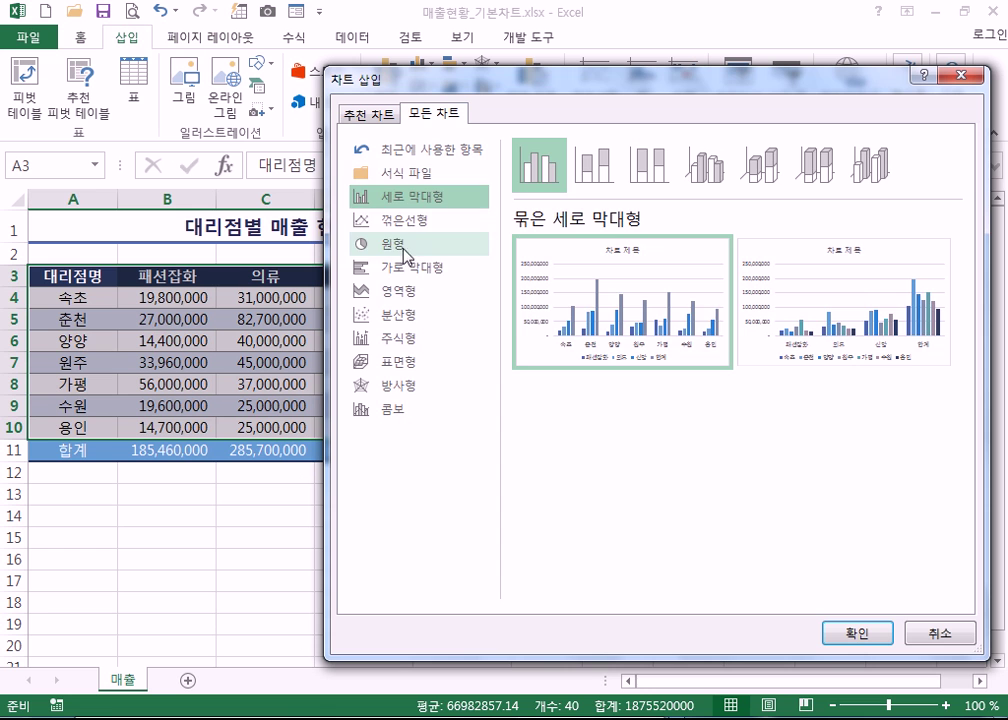
pyautogui.click(362, 267)
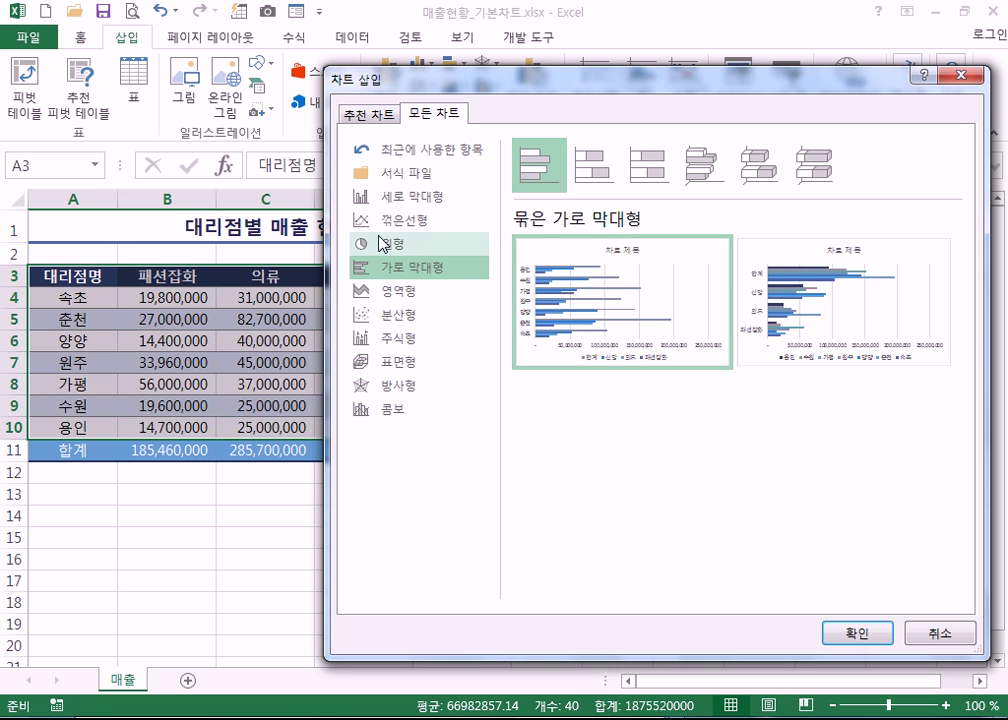
pyautogui.click(360, 220)
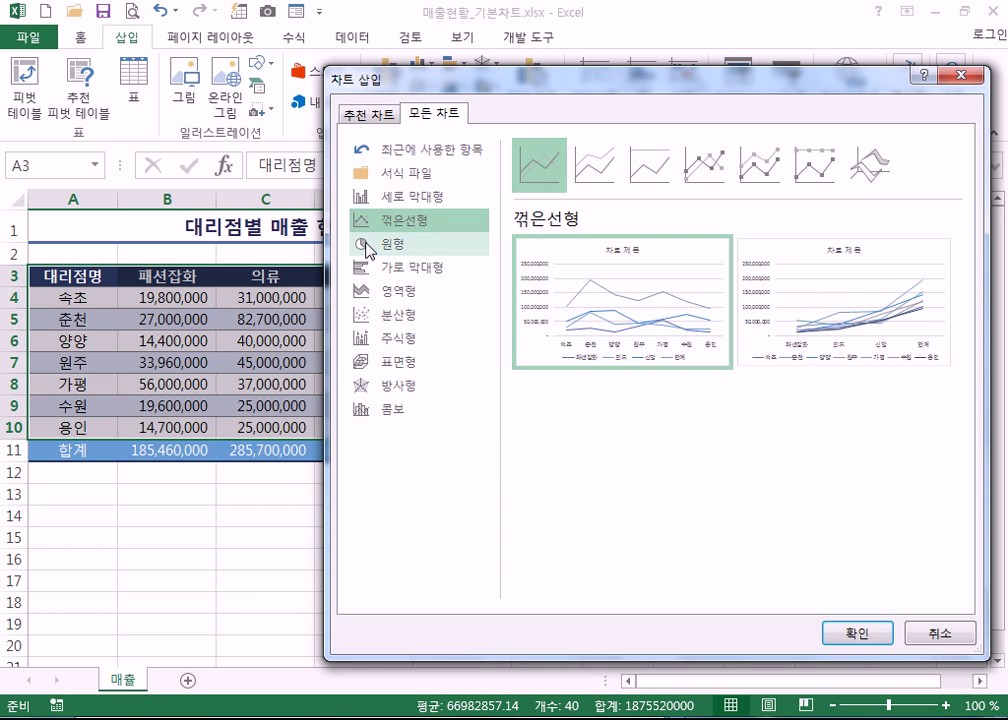
pyautogui.click(366, 197)
pyautogui.moveTo(623, 310)
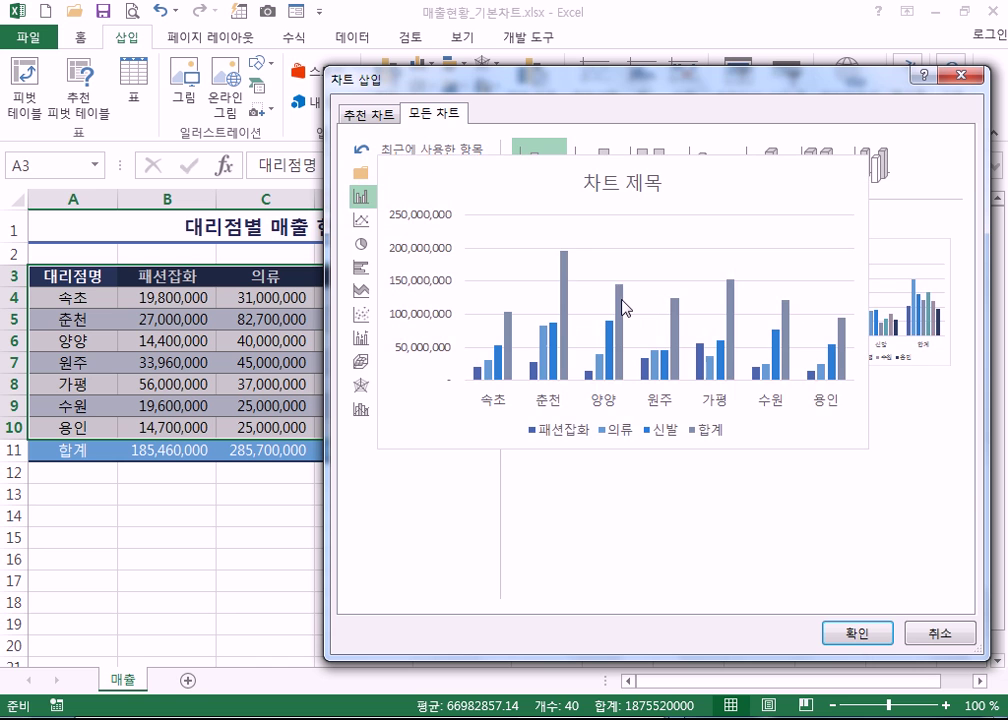
pyautogui.click(850, 633)
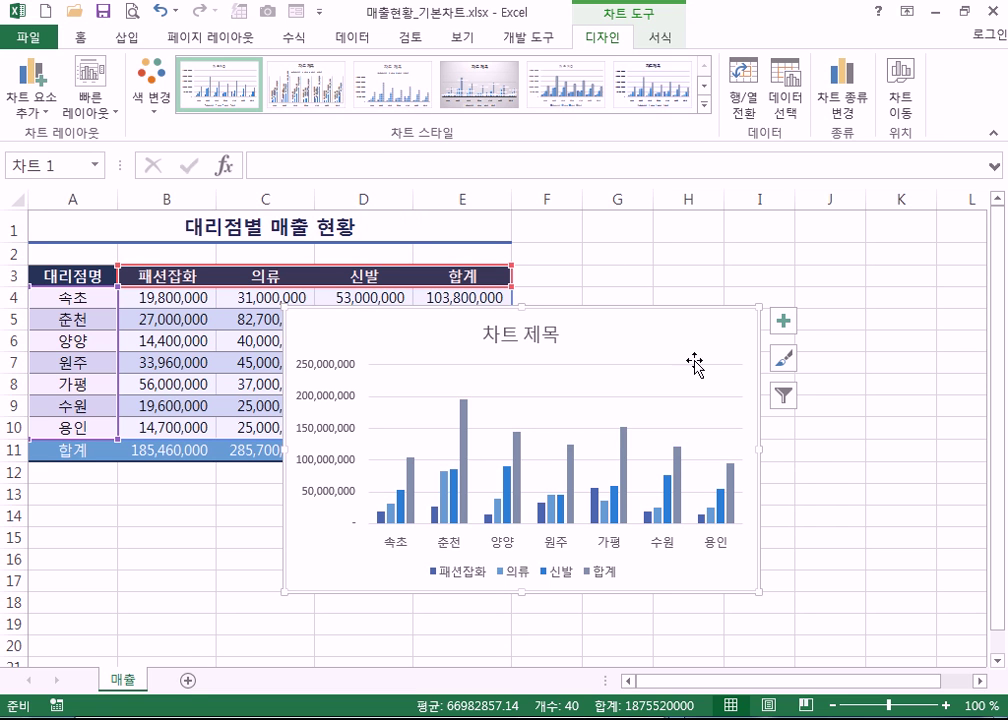
pyautogui.press('Delete')
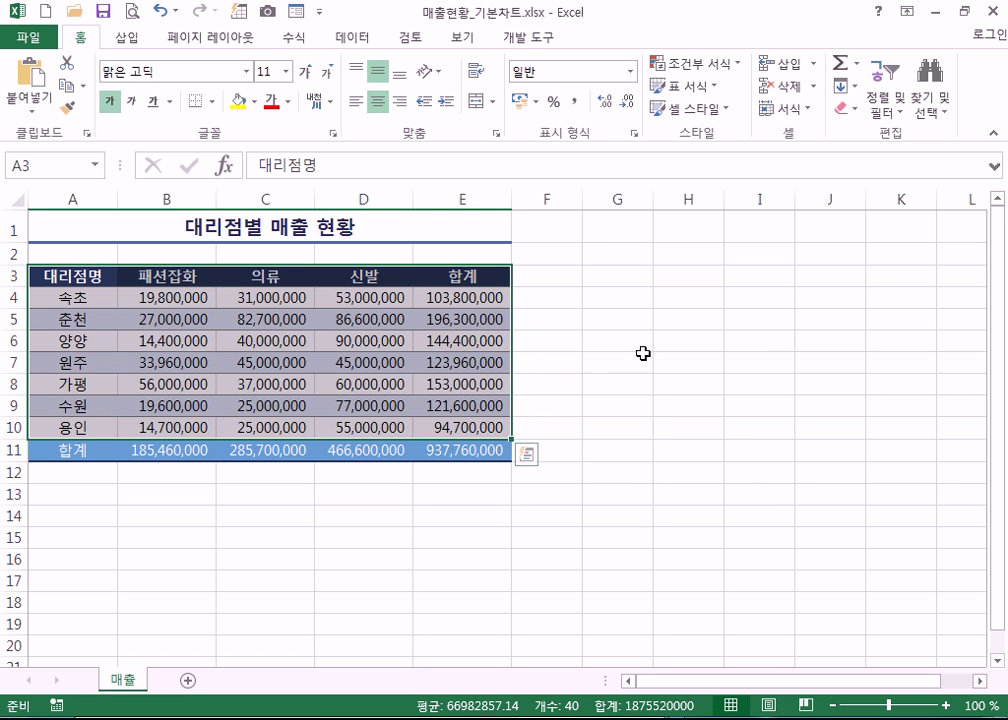
# - Select A3:D10, the branch names and 패션잡화, 의류, 신발 columns, excluding 합계
pyautogui.click(308, 337)
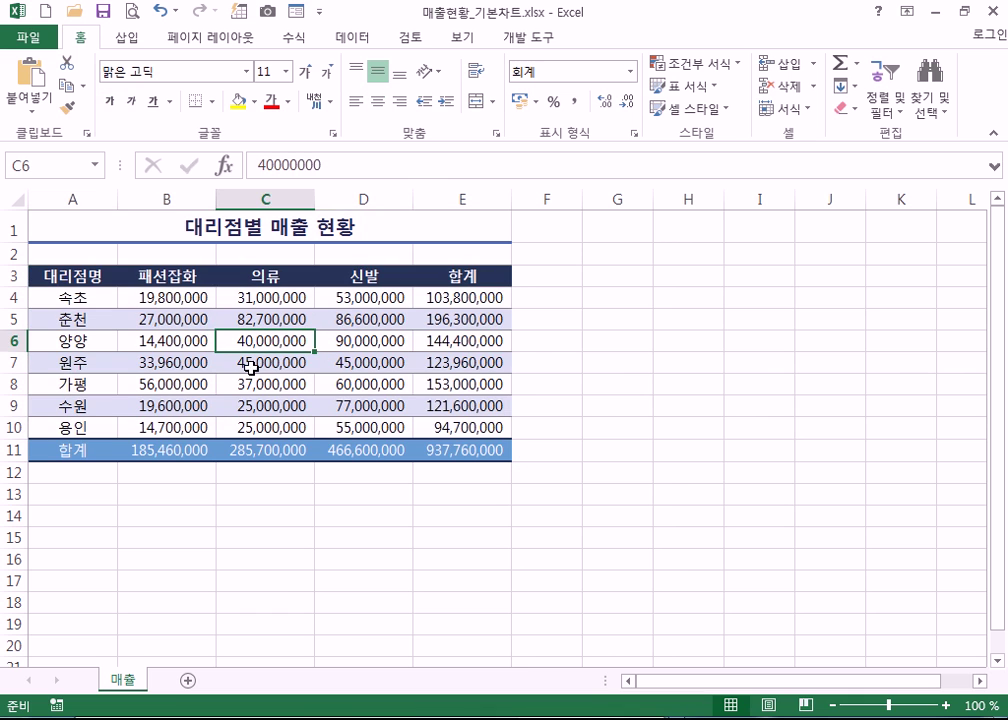
pyautogui.click(668, 427)
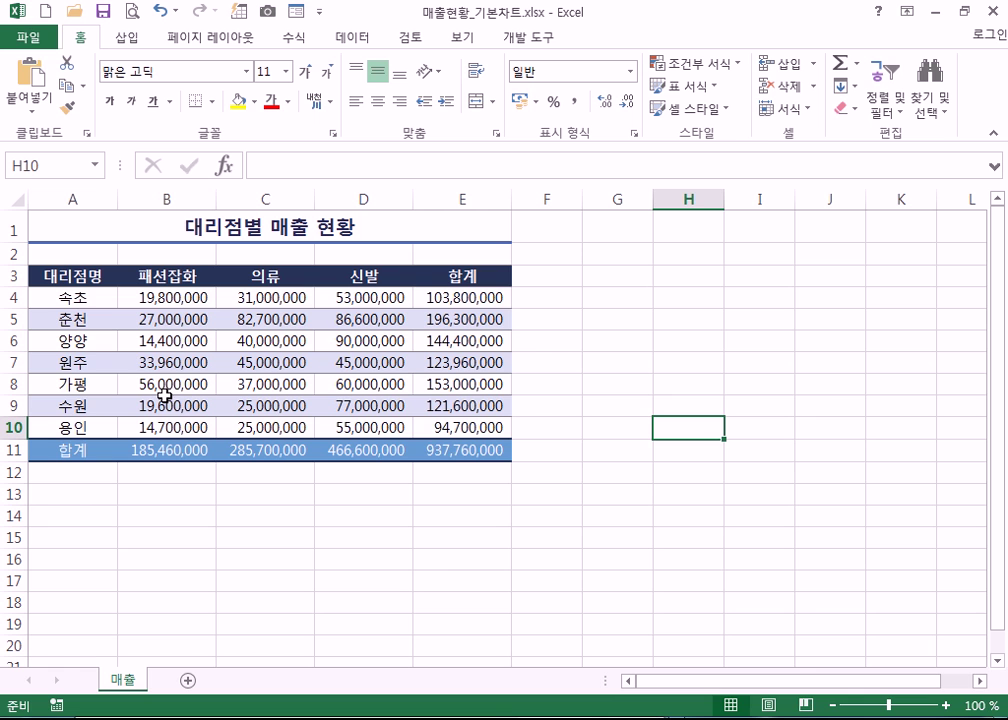
pyautogui.click(71, 275)
pyautogui.moveTo(71, 275); pyautogui.dragTo(372, 425)
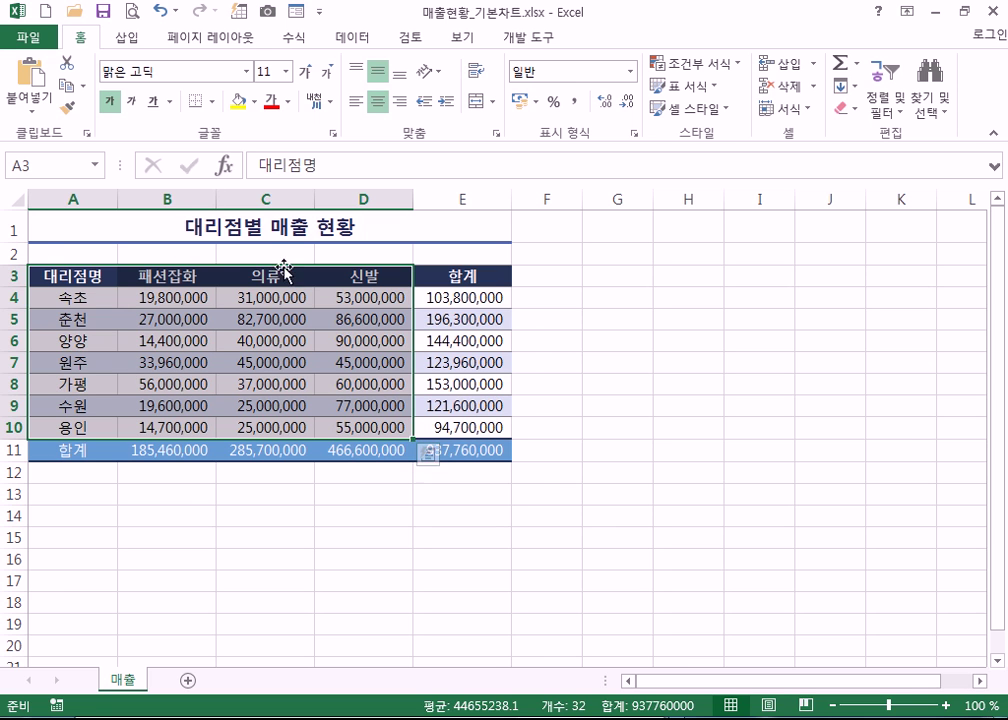
pyautogui.click(125, 40)
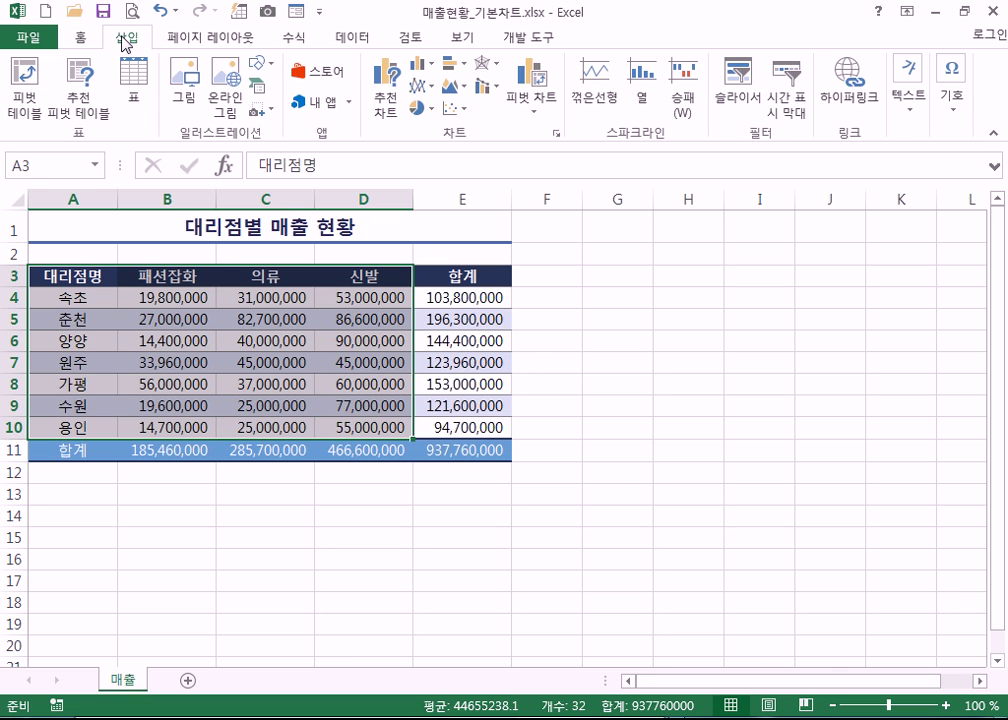
# - Insert a Stacked Column chart of the selected branch sales
pyautogui.click(390, 101)
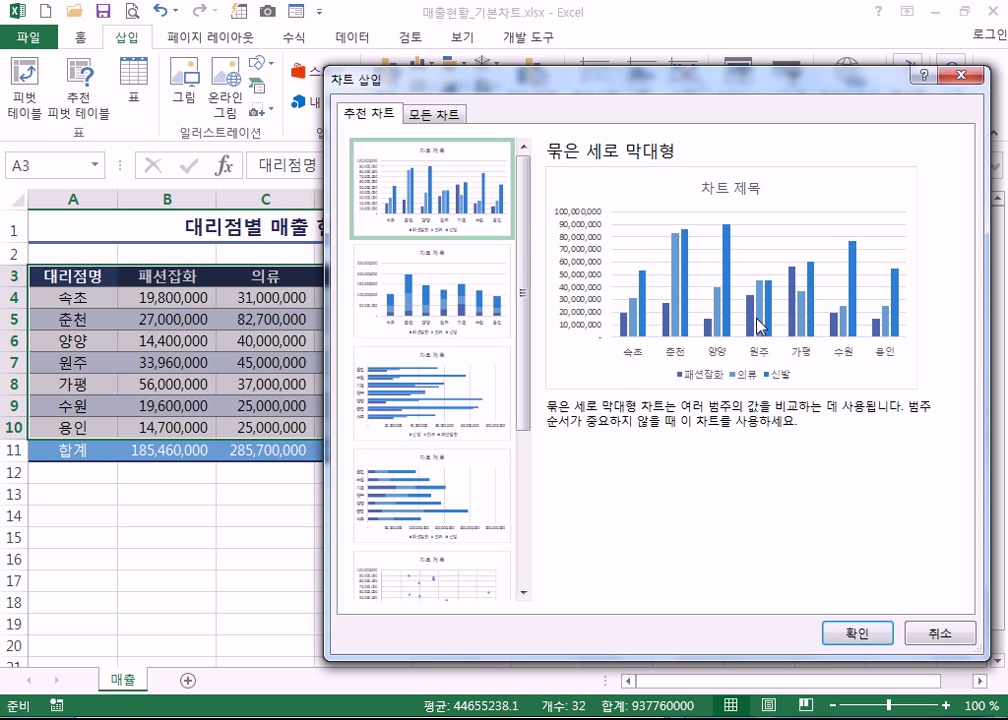
pyautogui.click(444, 296)
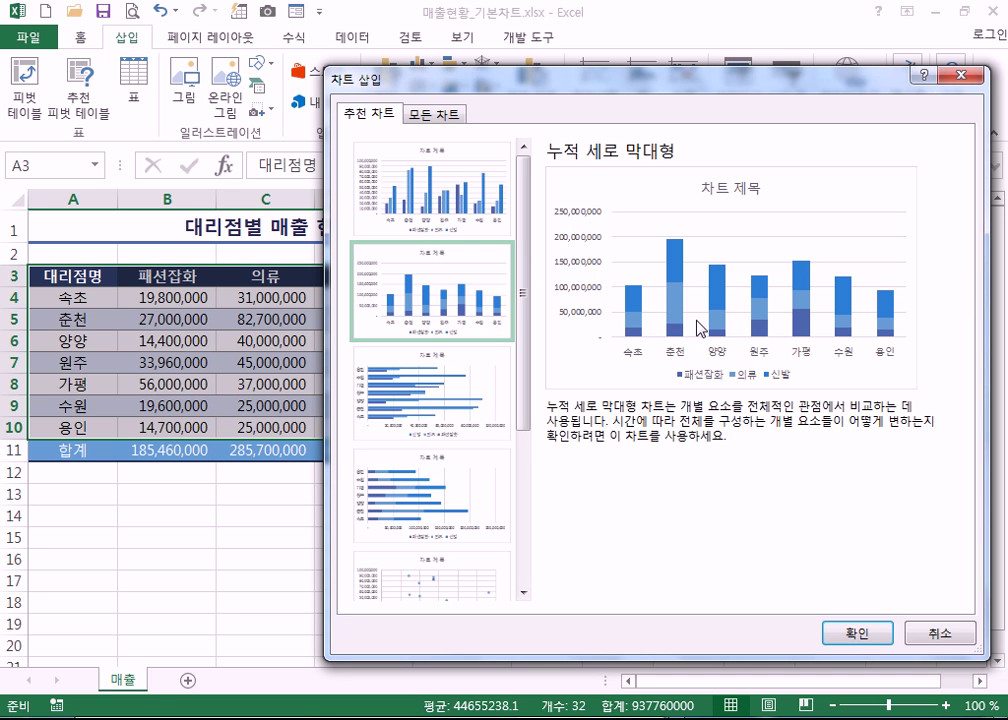
pyautogui.click(855, 633)
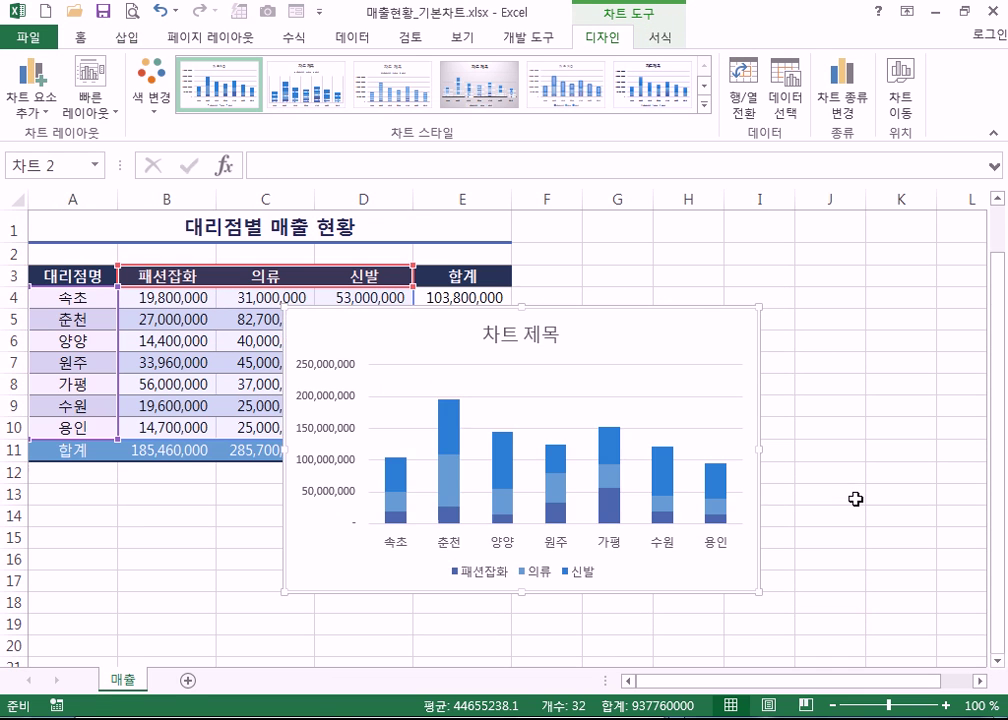
pyautogui.moveTo(693, 350); pyautogui.dragTo(655, 476)
pyautogui.scroll(-4, 758, 396)
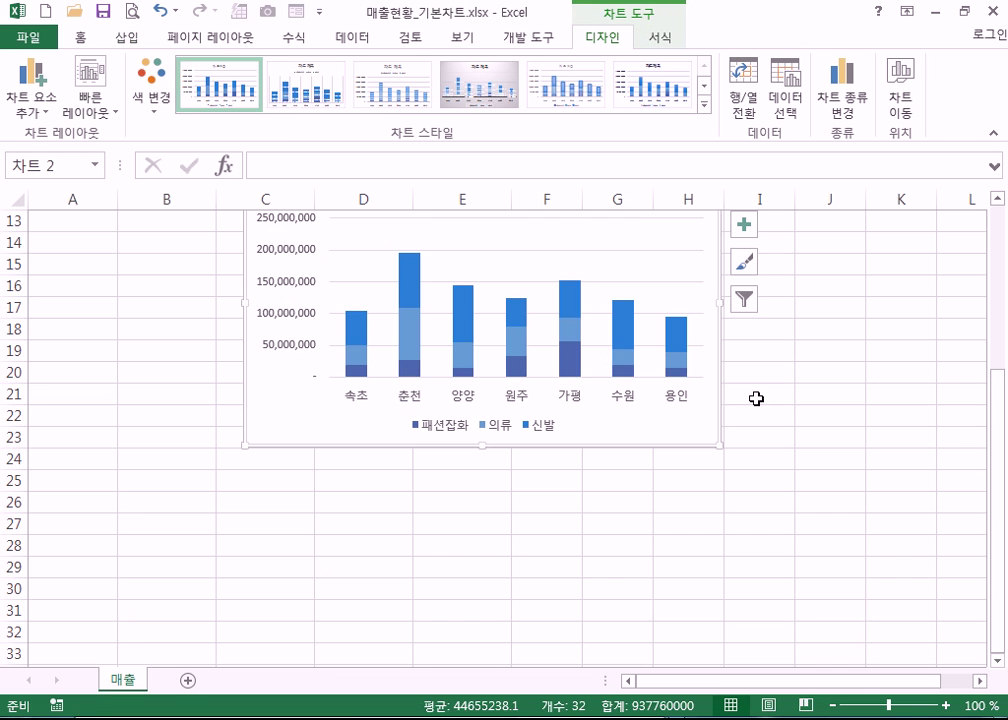
pyautogui.scroll(2, 690, 330)
pyautogui.moveTo(675, 322); pyautogui.dragTo(499, 389)
pyautogui.scroll(2, 604, 463)
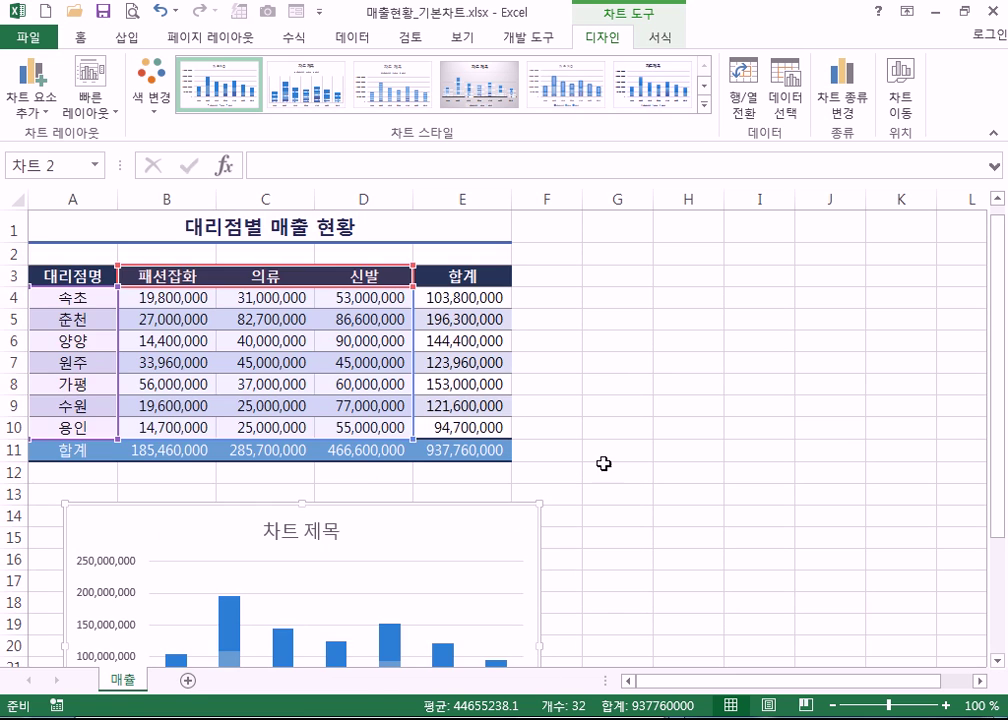
# - Move the chart so it sits just beneath the data table
pyautogui.moveTo(468, 531); pyautogui.dragTo(916, 255)
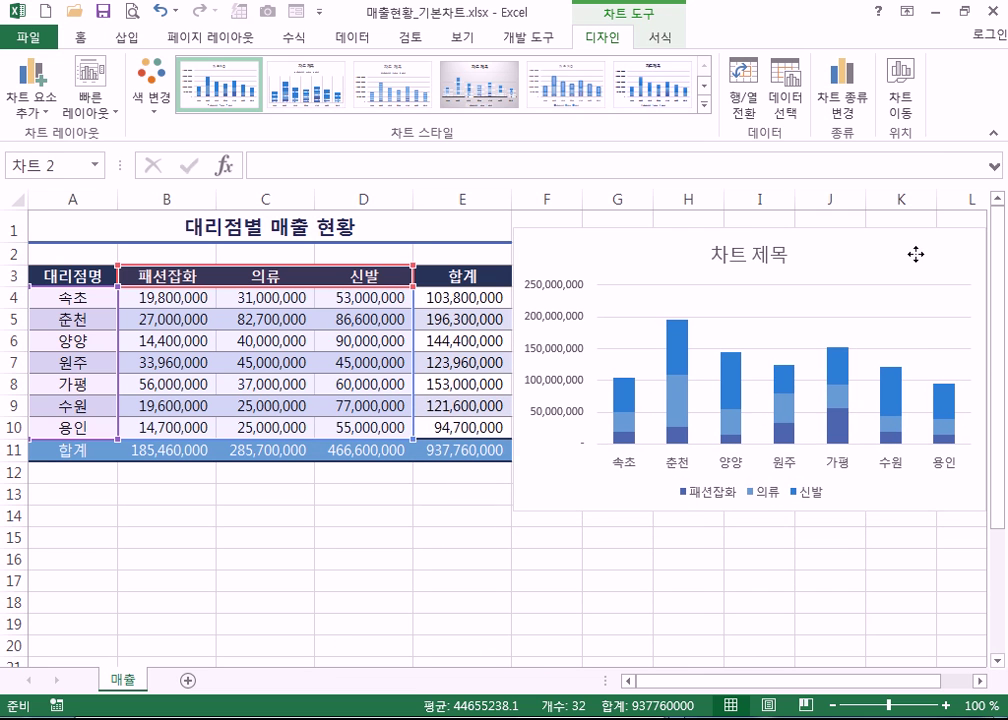
pyautogui.moveTo(650, 263); pyautogui.dragTo(140, 239)
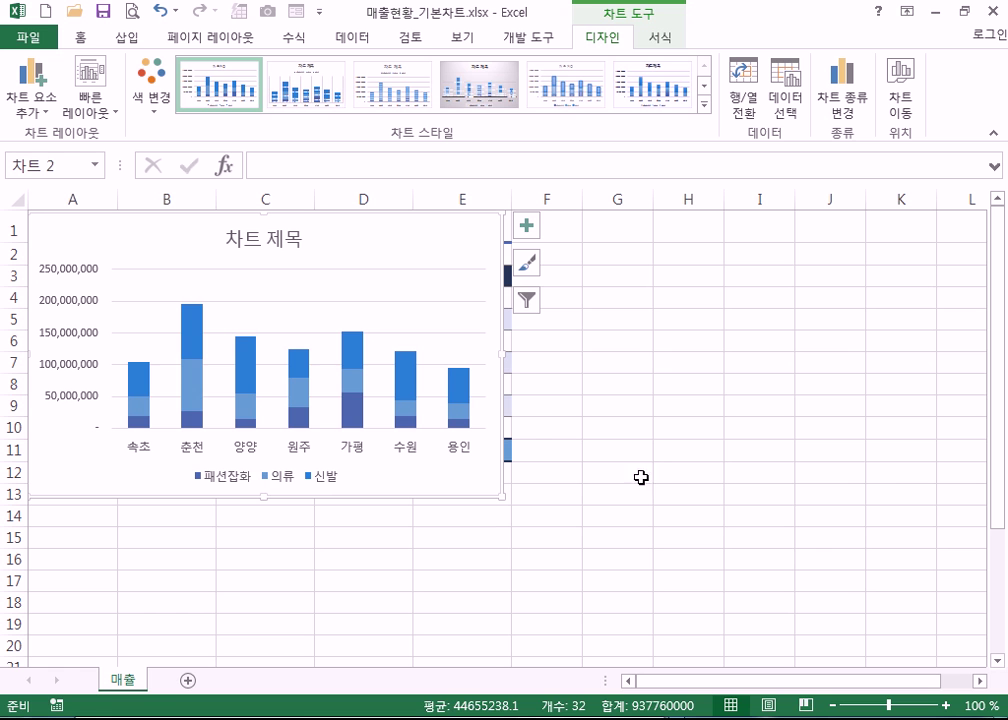
pyautogui.moveTo(435, 244); pyautogui.dragTo(445, 506)
pyautogui.click(305, 340)
pyautogui.scroll(-4, 500, 340)
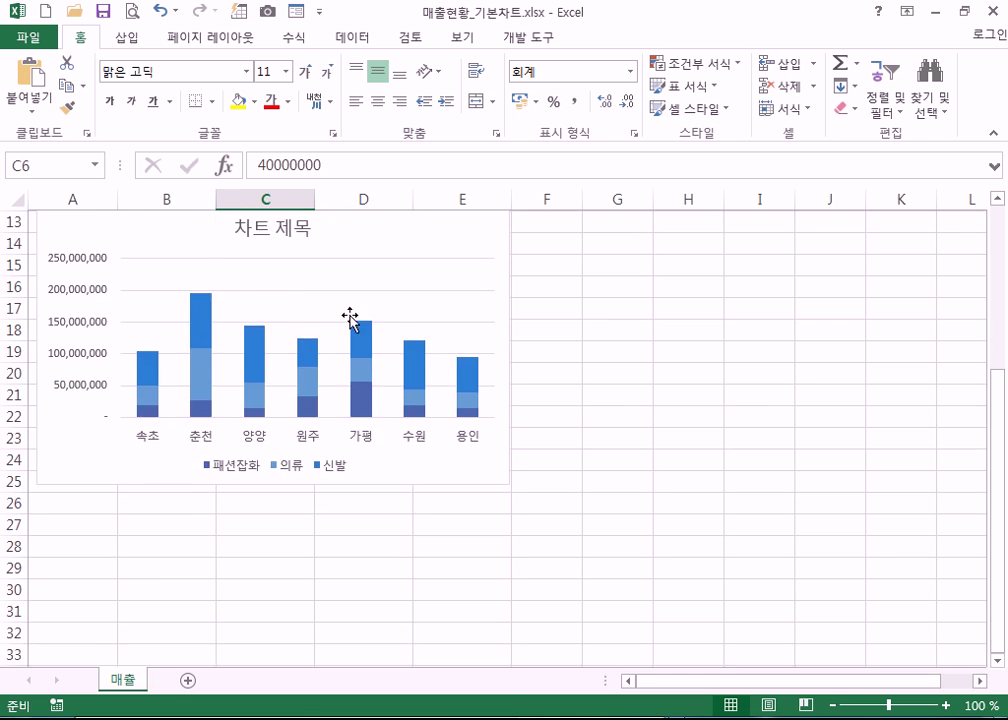
pyautogui.scroll(2, 350, 316)
pyautogui.click(114, 348)
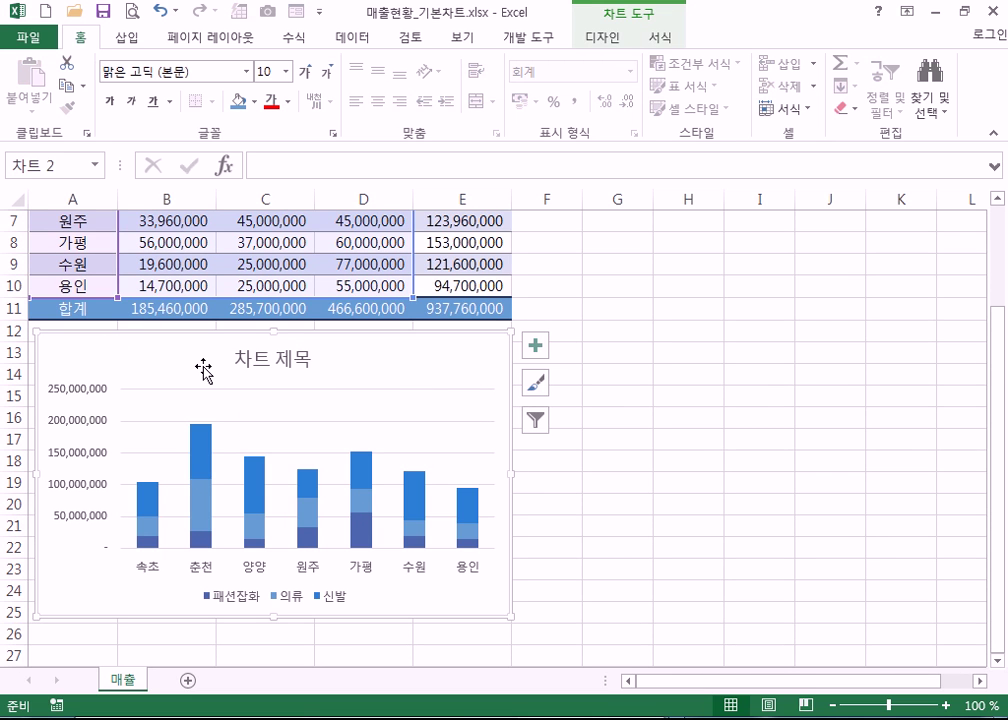
pyautogui.moveTo(130, 353); pyautogui.dragTo(150, 388)
pyautogui.moveTo(36, 357)
pyautogui.mouseDown()
pyautogui.moveTo(25, 342)
pyautogui.moveTo(107, 346)
pyautogui.moveTo(30, 342)
pyautogui.mouseUp()
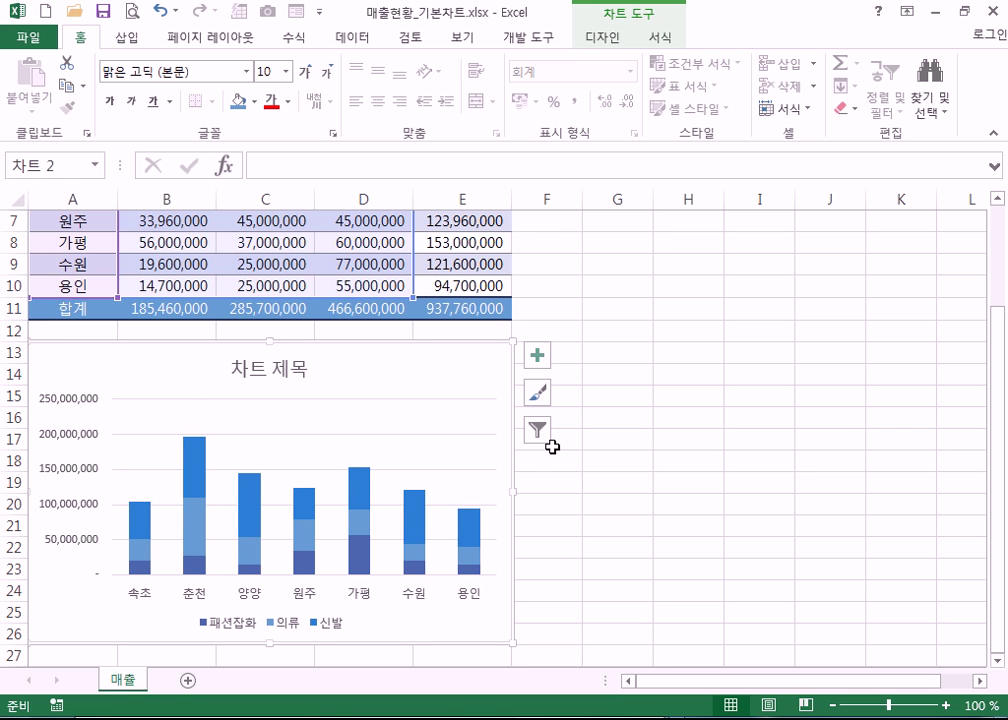
pyautogui.scroll(-3, 552, 446)
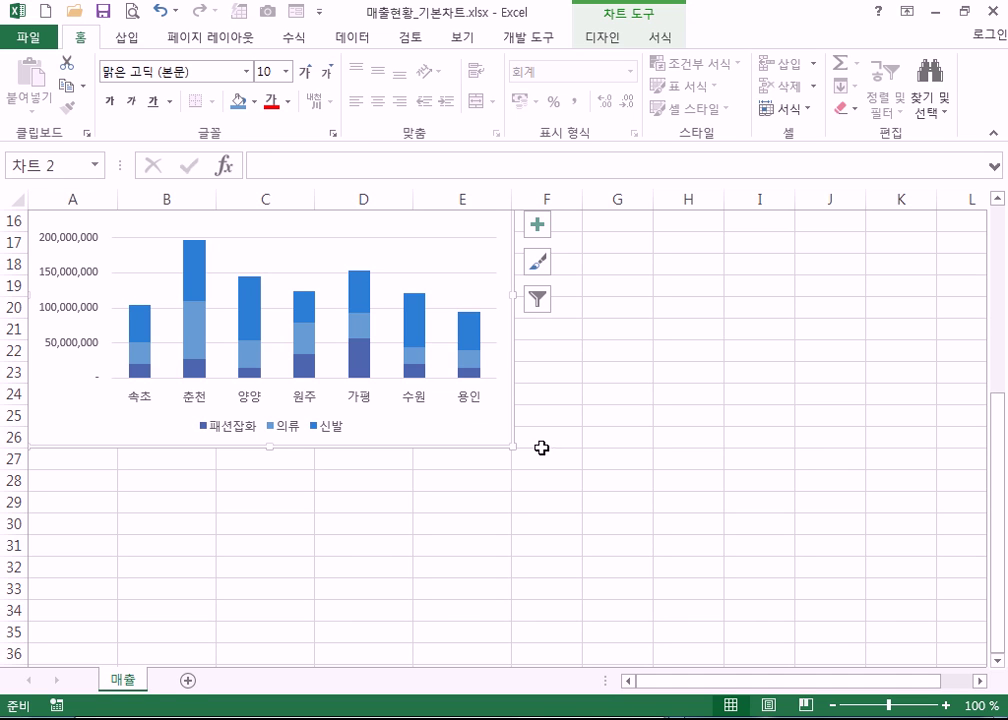
# - Enlarge the chart from its corner handle toward column F
pyautogui.moveTo(511, 447); pyautogui.dragTo(582, 534)
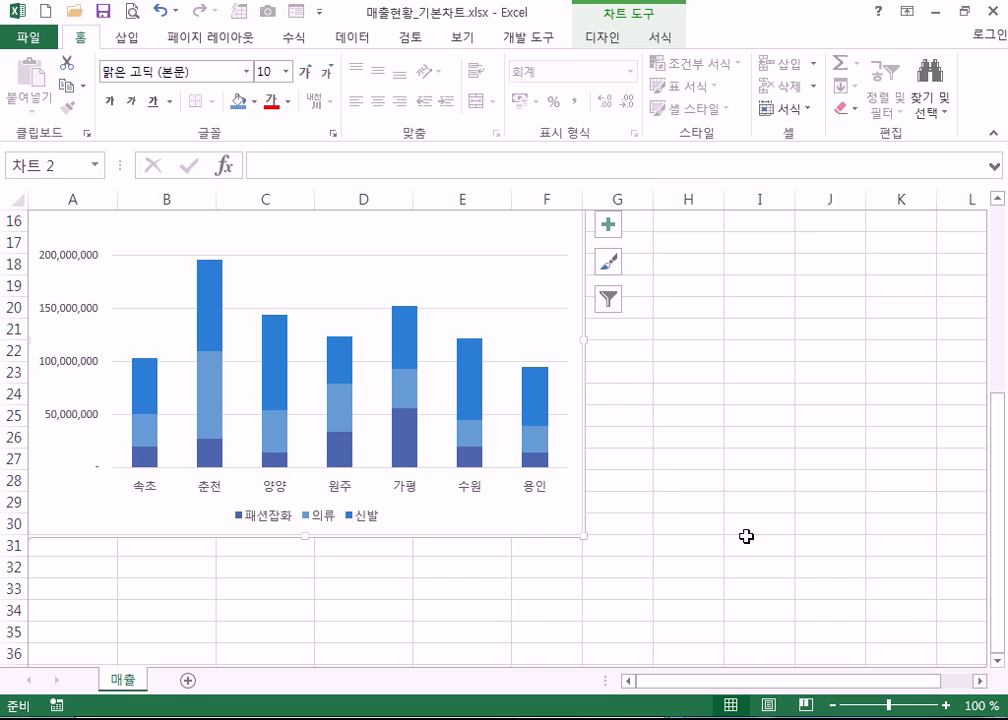
pyautogui.scroll(4, 630, 527)
pyautogui.scroll(-3, 622, 525)
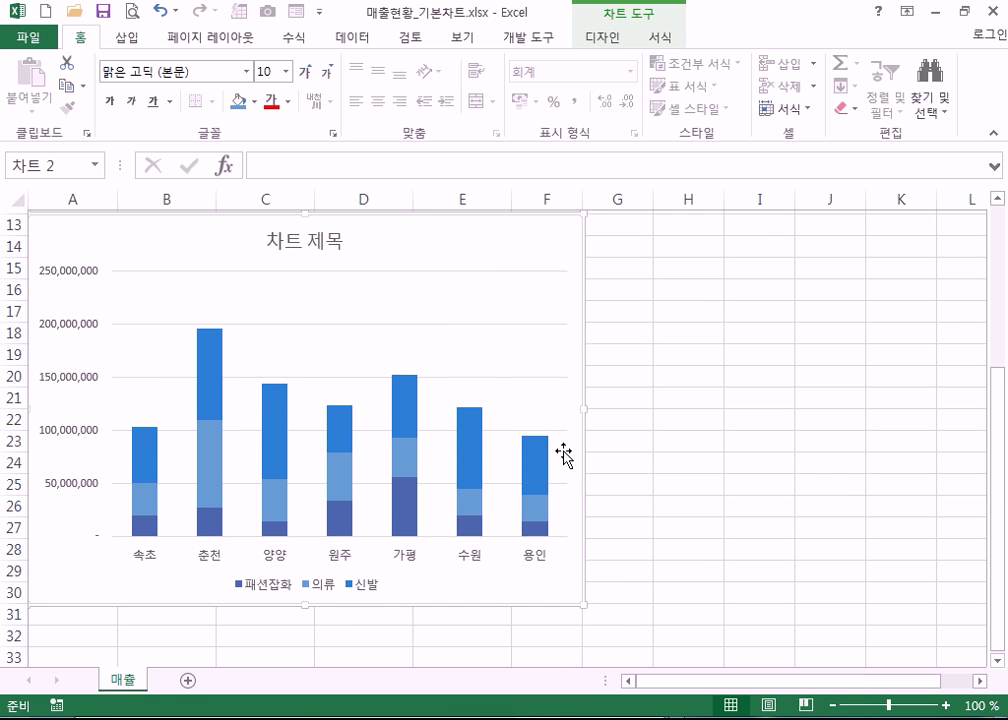
pyautogui.scroll(3, 565, 457)
pyautogui.click(721, 398)
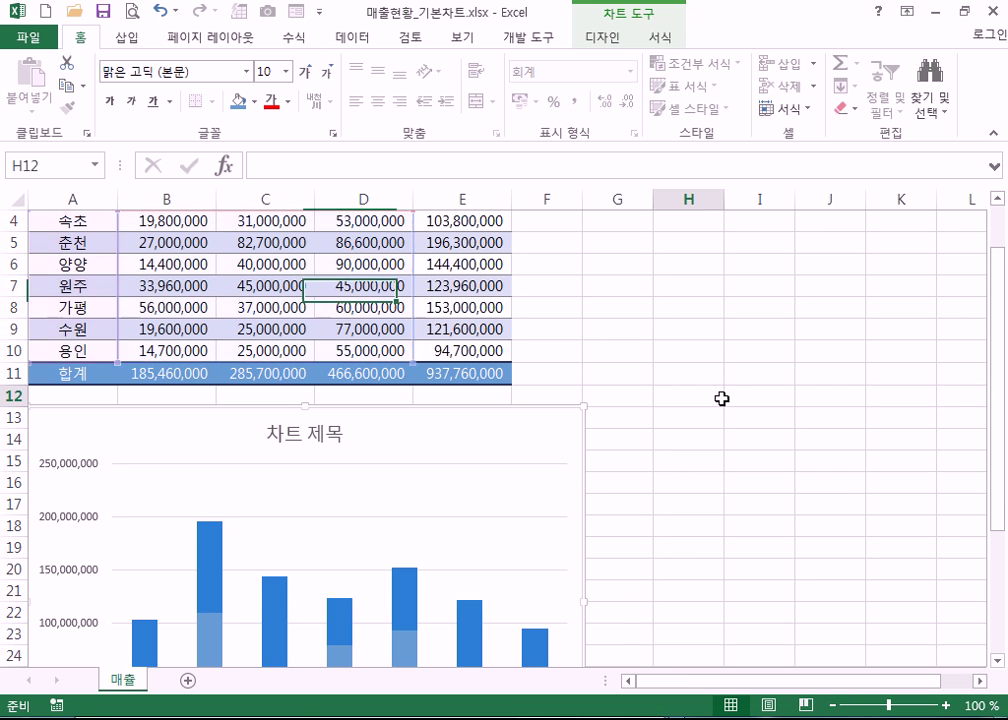
pyautogui.click(543, 434)
pyautogui.scroll(-3, 614, 399)
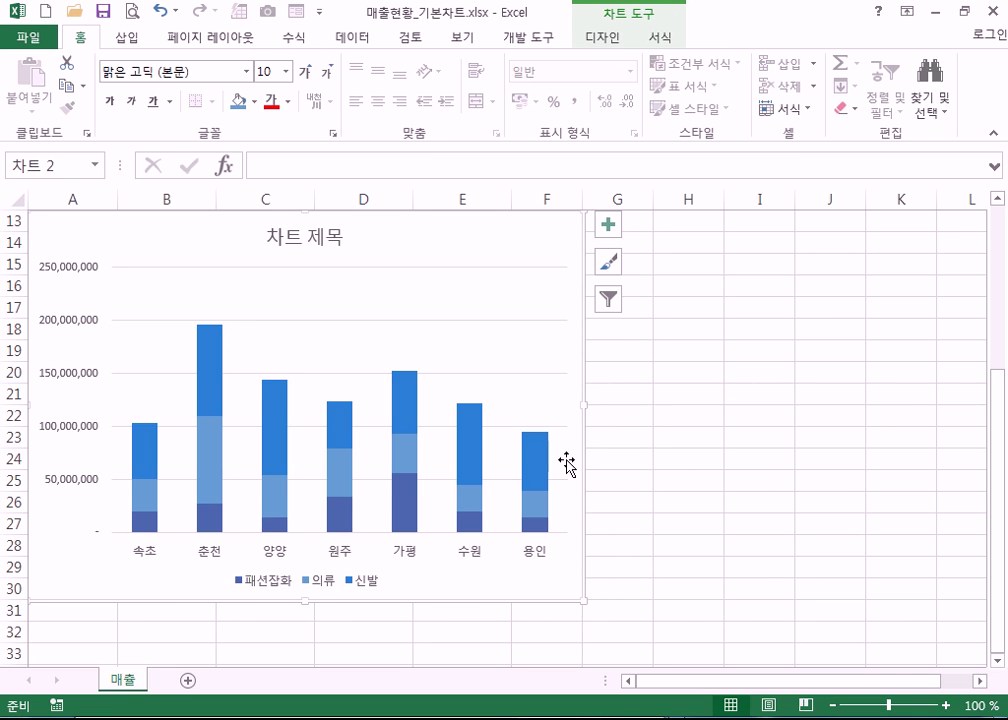
pyautogui.scroll(2, 576, 340)
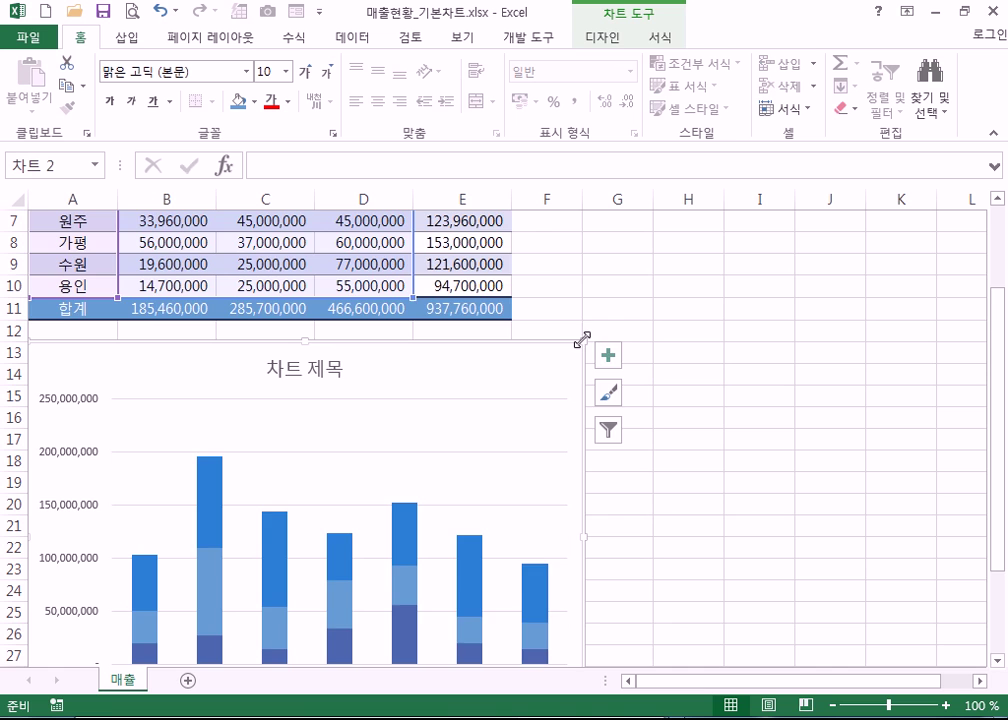
pyautogui.scroll(-4, 600, 420)
pyautogui.moveTo(587, 470); pyautogui.dragTo(546, 391)
# - Extend the chart's left edge so it aligns with column A
pyautogui.scroll(4, 527, 373)
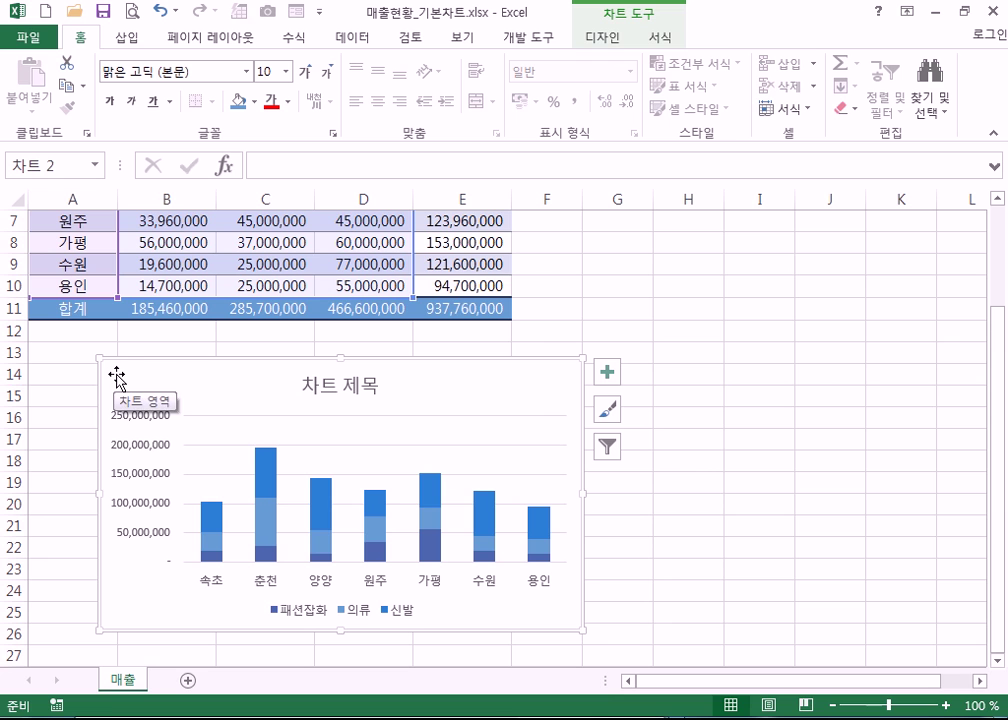
pyautogui.moveTo(97, 355); pyautogui.dragTo(117, 343)
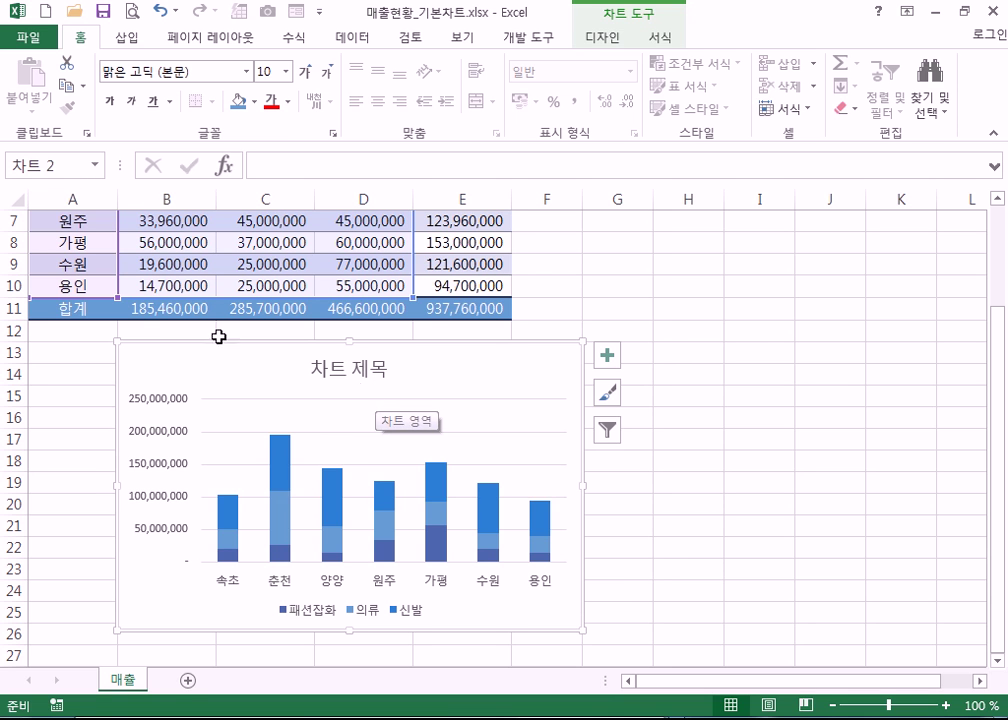
pyautogui.moveTo(115, 343); pyautogui.dragTo(74, 349)
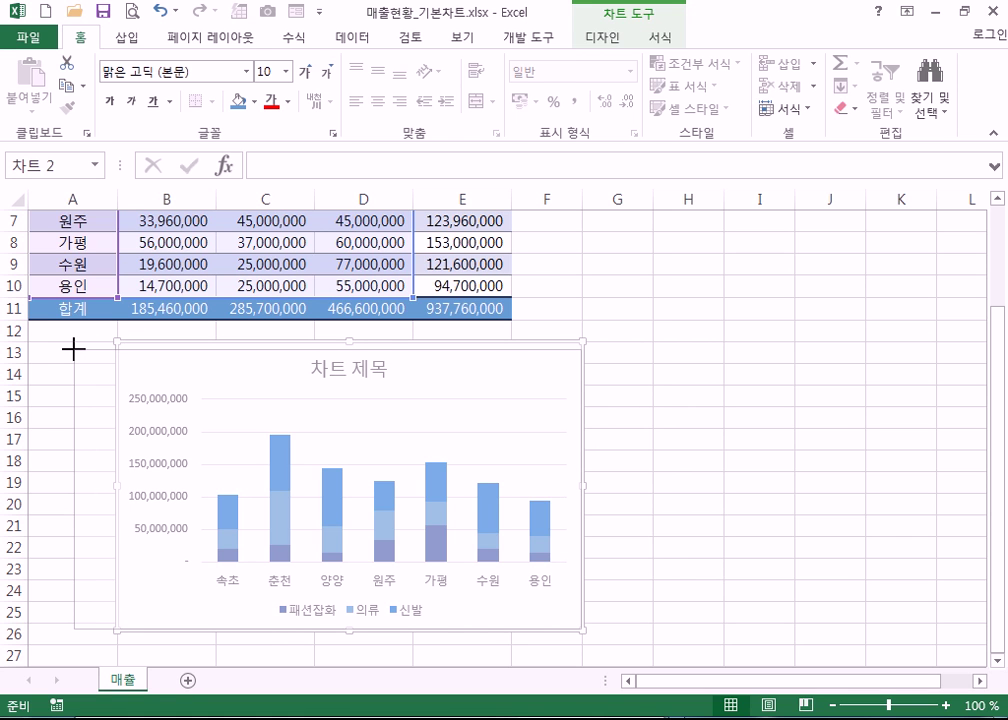
pyautogui.moveTo(74, 349); pyautogui.dragTo(33, 342)
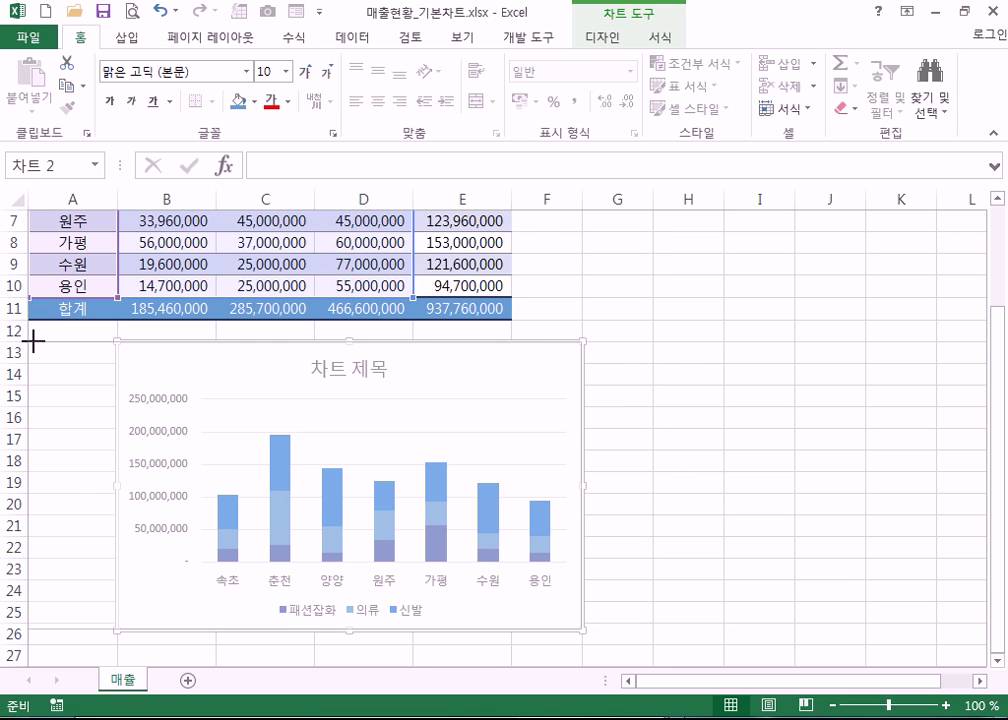
pyautogui.moveTo(33, 342); pyautogui.dragTo(33, 342)
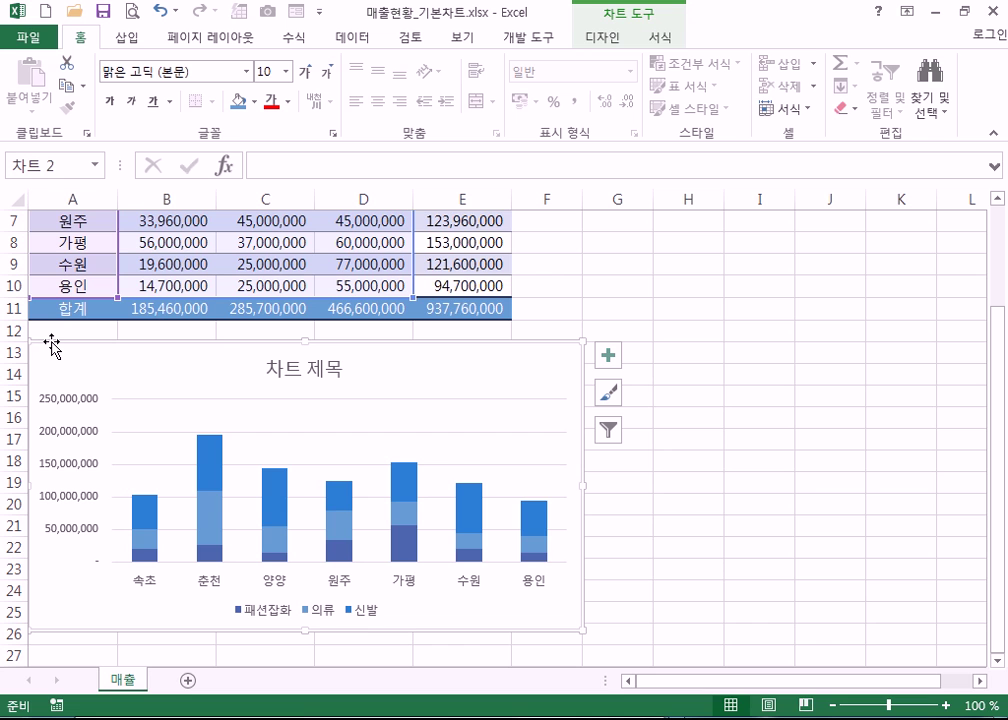
# - Shrink the chart from the right so it ends at column E
pyautogui.scroll(-4, 49, 352)
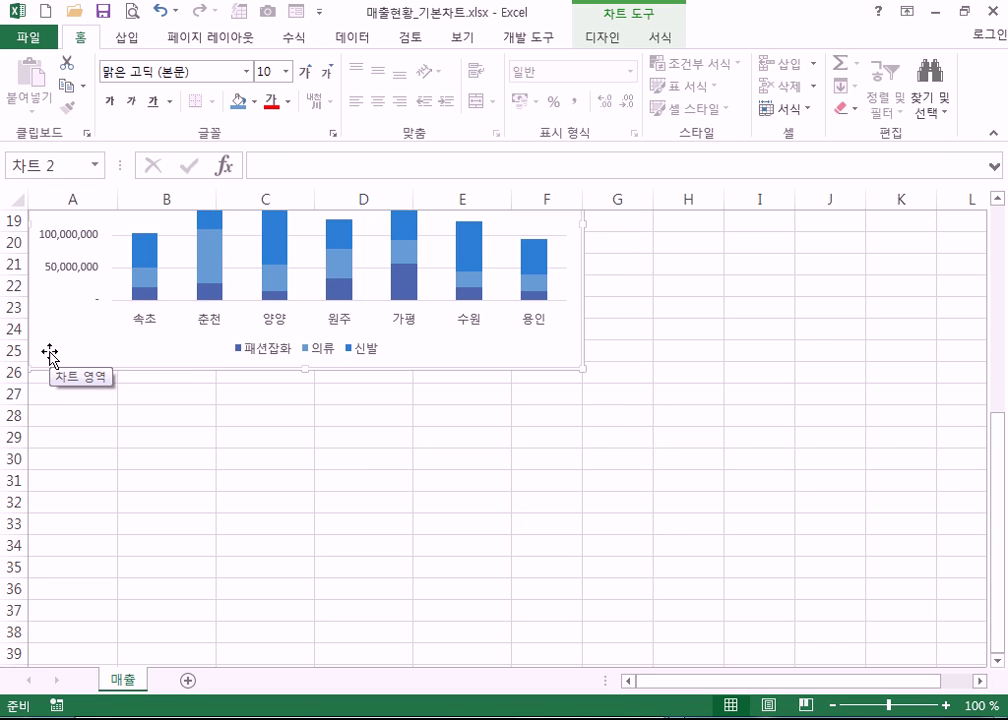
pyautogui.scroll(-2, 578, 344)
pyautogui.scroll(2, 586, 374)
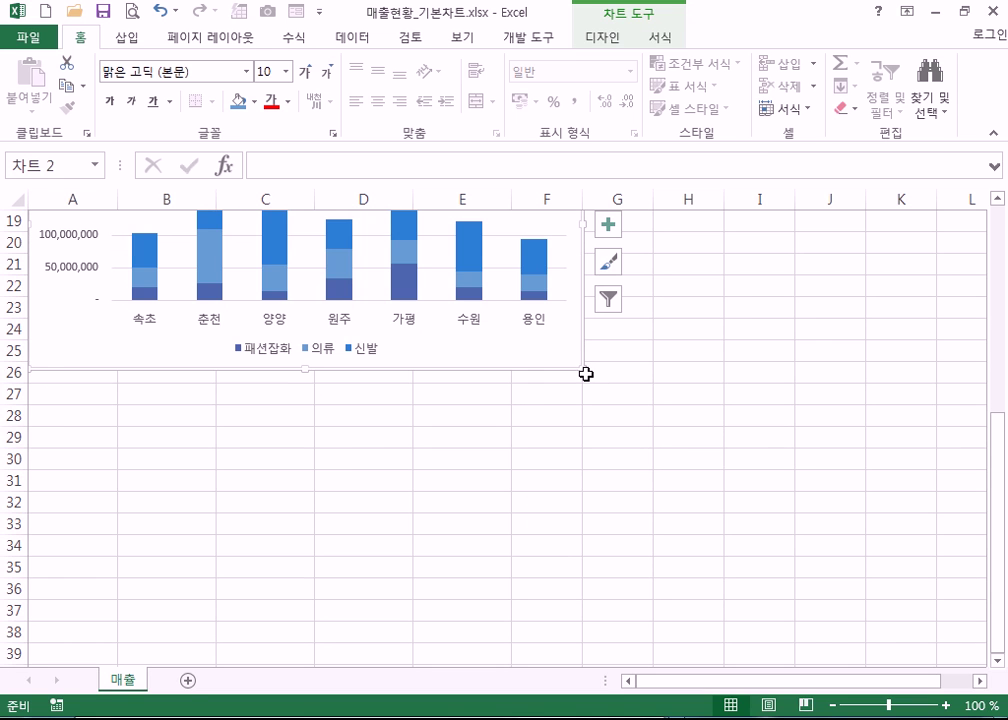
pyautogui.moveTo(585, 369); pyautogui.dragTo(514, 385)
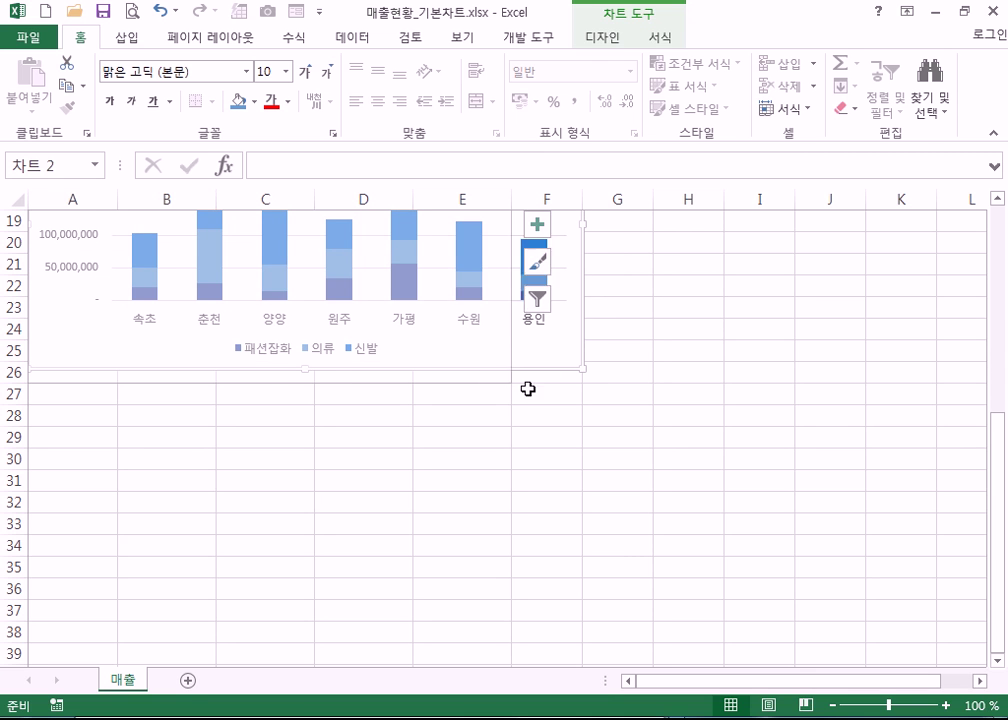
pyautogui.scroll(4, 583, 416)
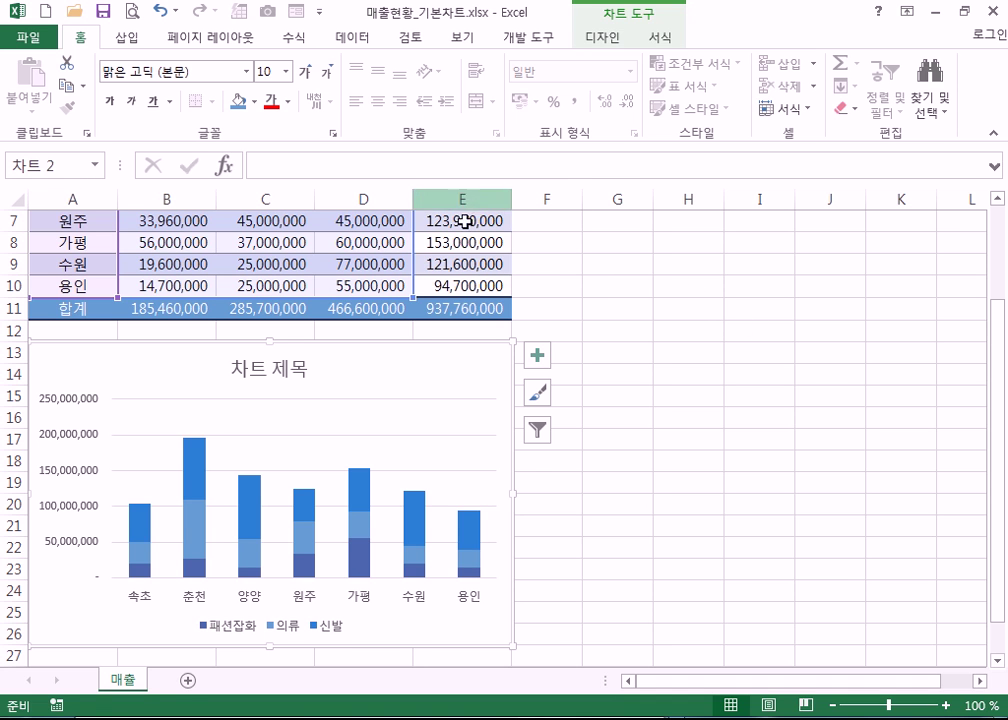
pyautogui.scroll(-2, 524, 421)
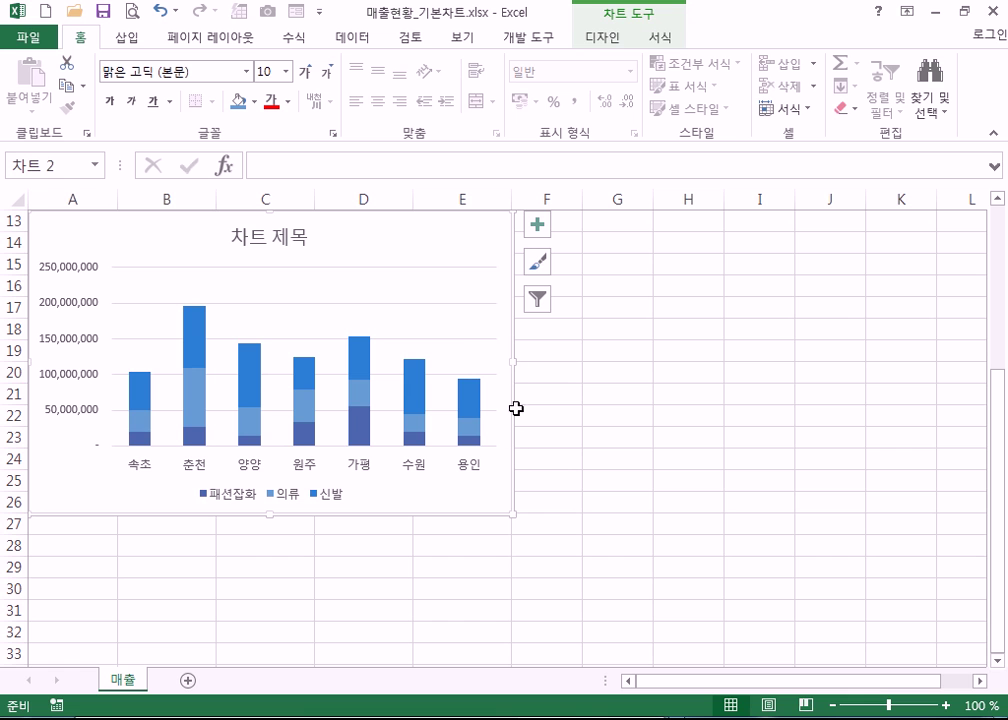
pyautogui.scroll(2, 494, 472)
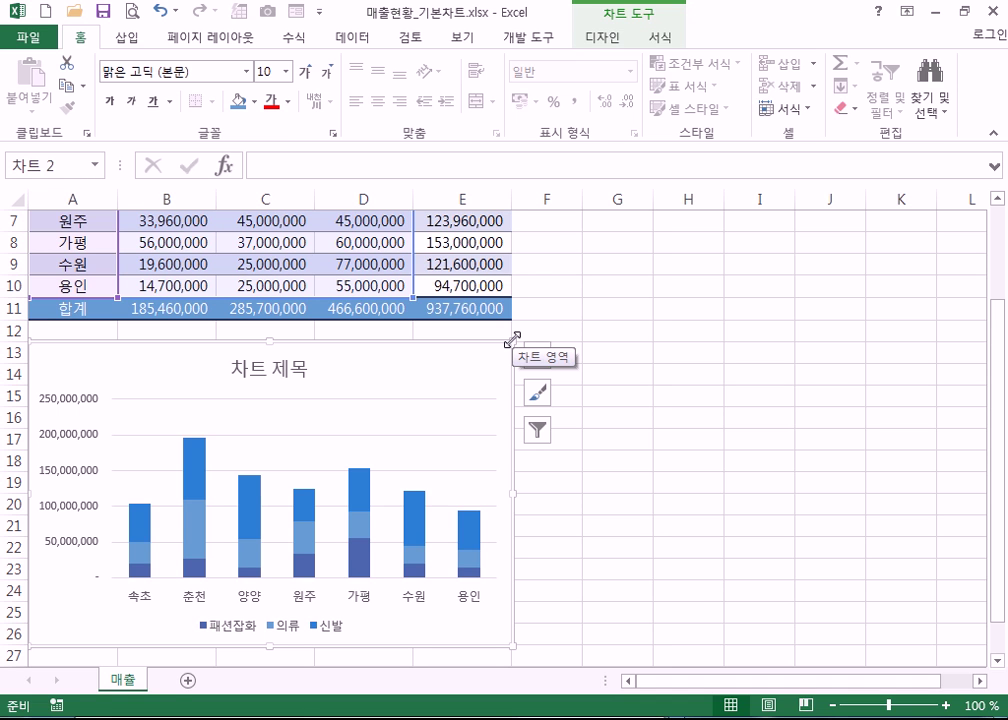
# - Print-preview the whole sheet with nothing selected, then the selected chart alone
pyautogui.click(507, 273)
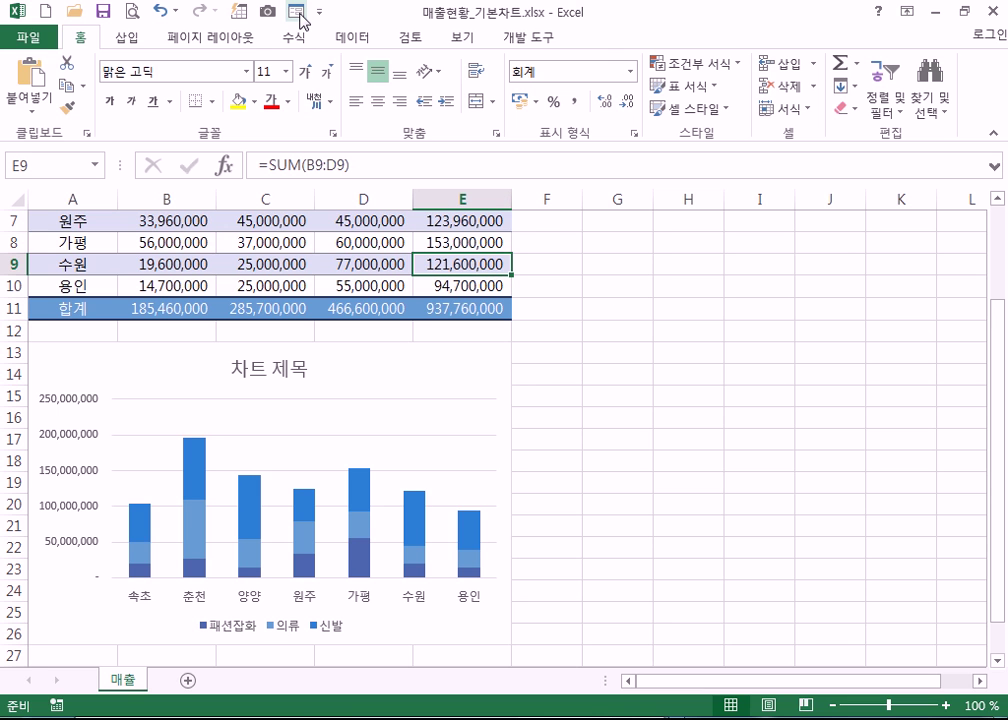
pyautogui.click(133, 16)
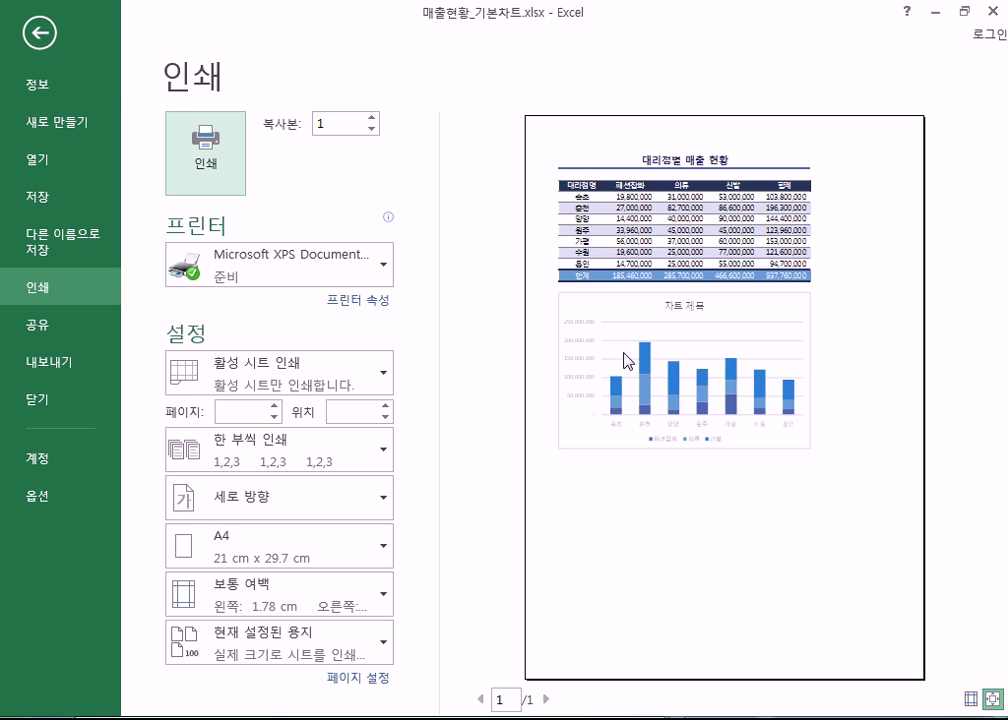
pyautogui.press('Escape')
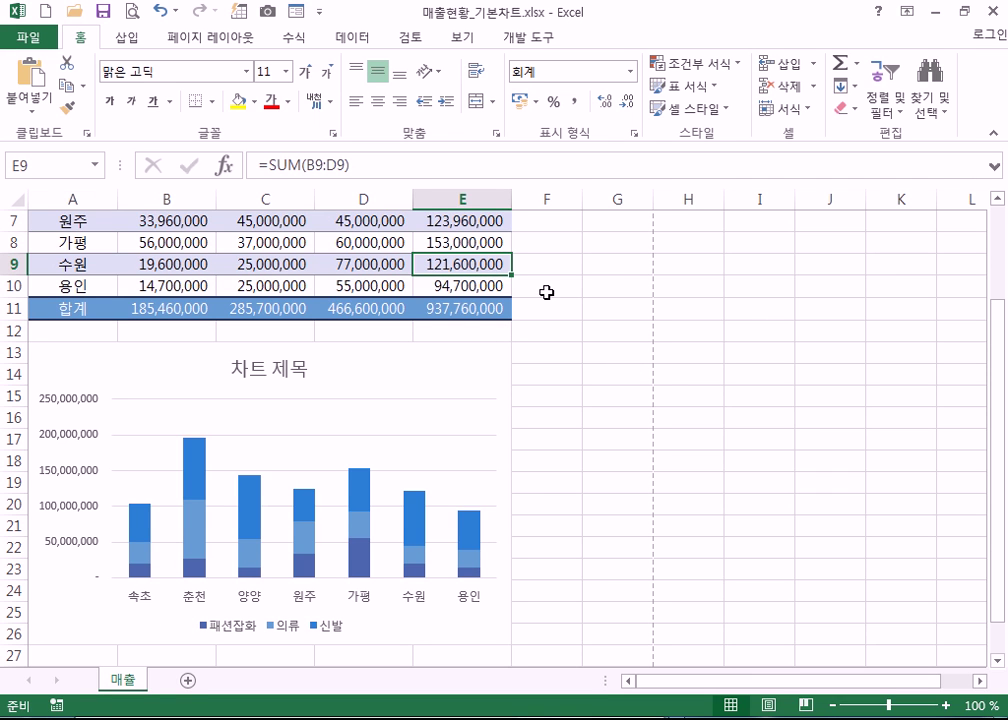
pyautogui.click(556, 250)
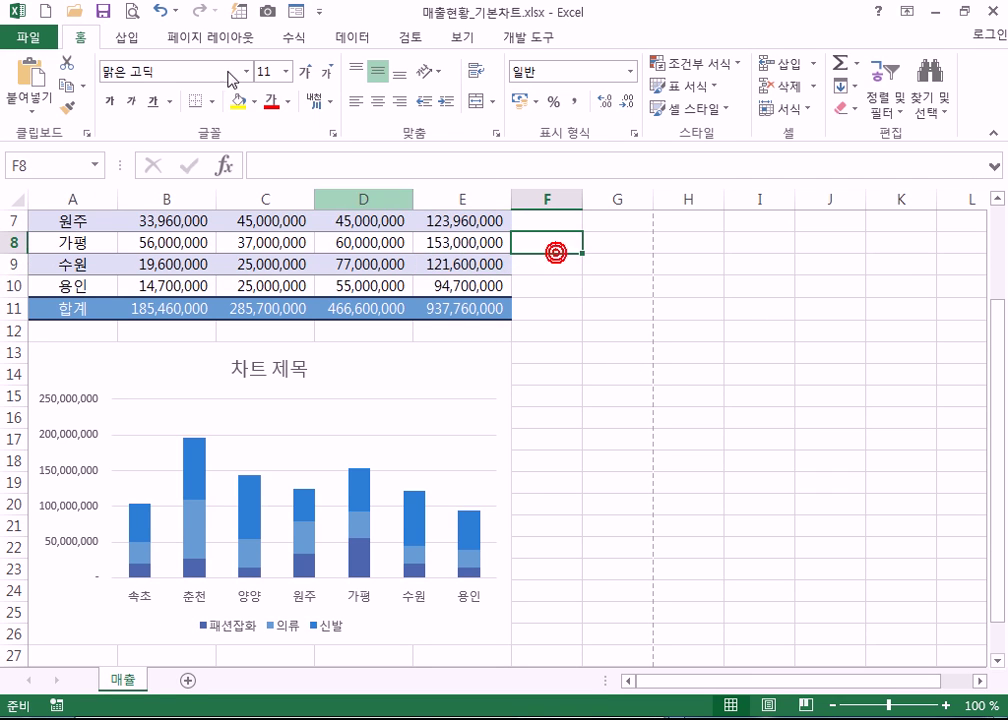
pyautogui.click(133, 14)
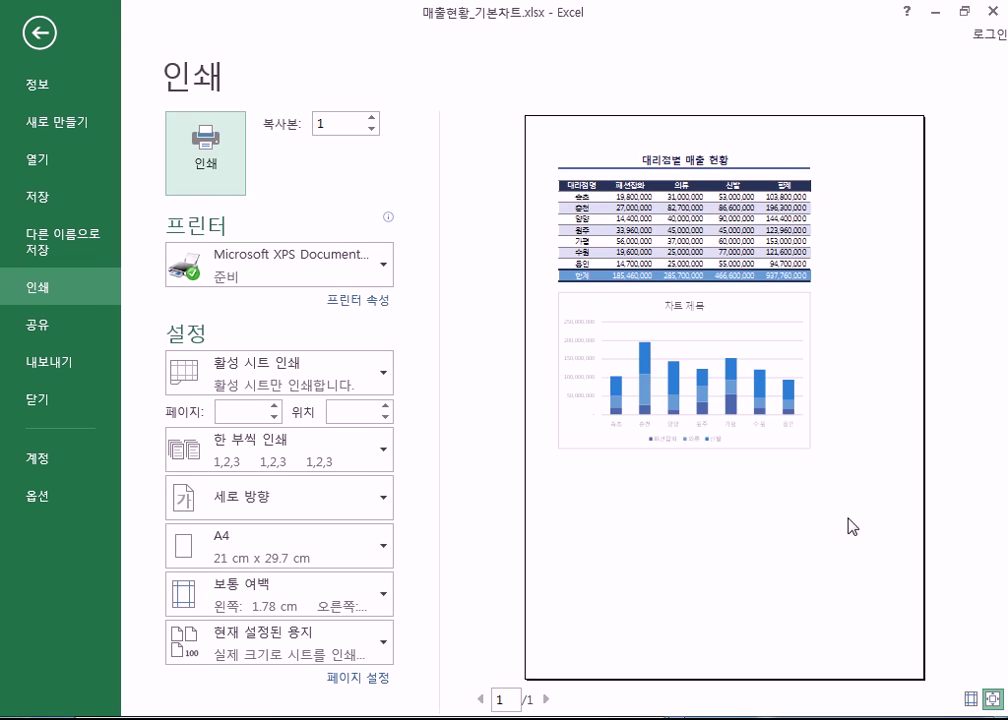
pyautogui.press('Escape')
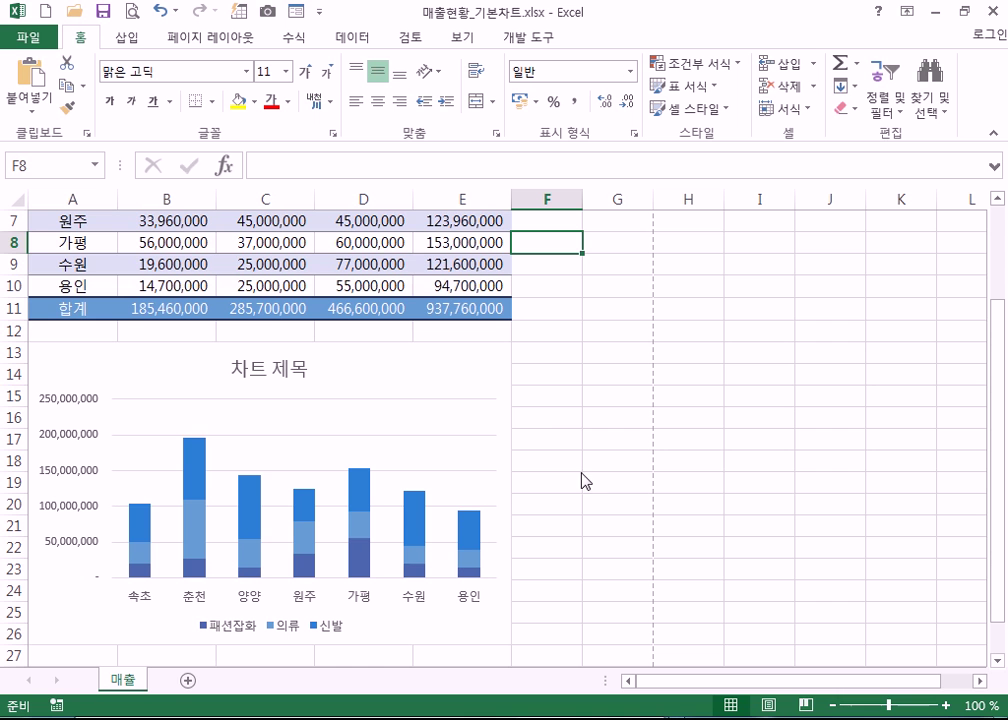
pyautogui.click(438, 375)
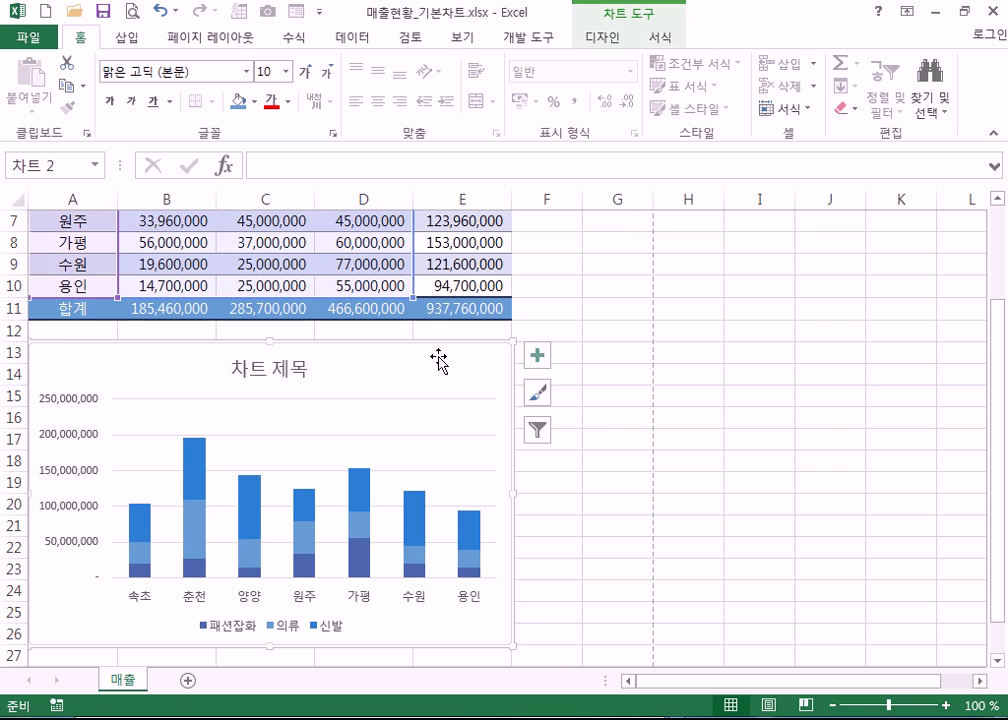
pyautogui.click(133, 12)
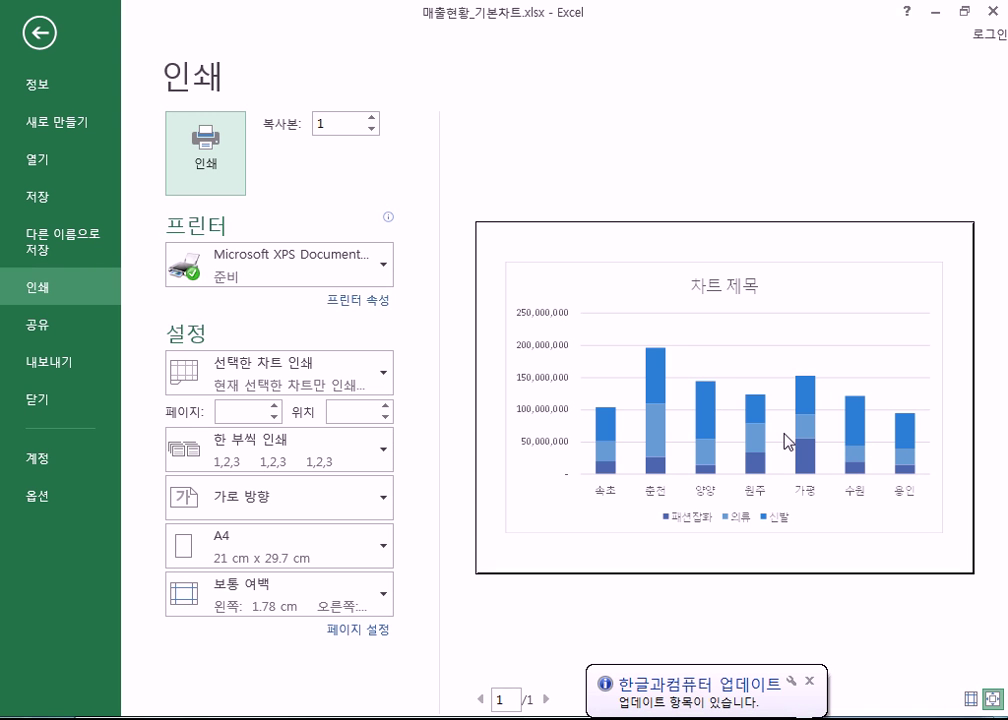
pyautogui.press('Escape')
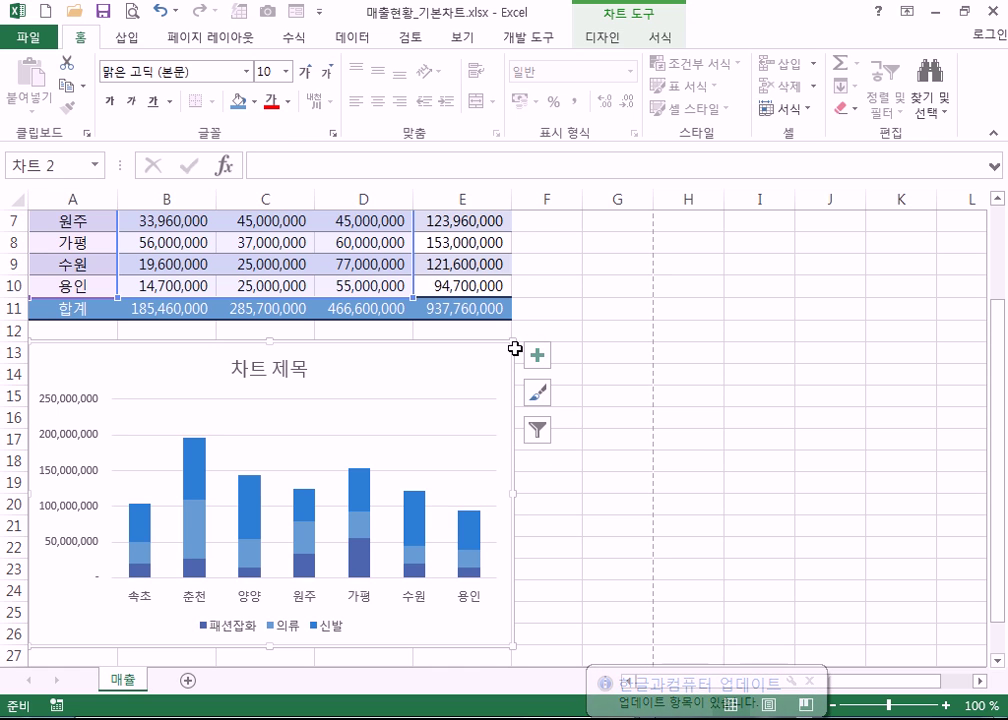
# - Compare once more: full-sheet printout preview versus chart-only printout preview, then return to the sheet
pyautogui.click(557, 258)
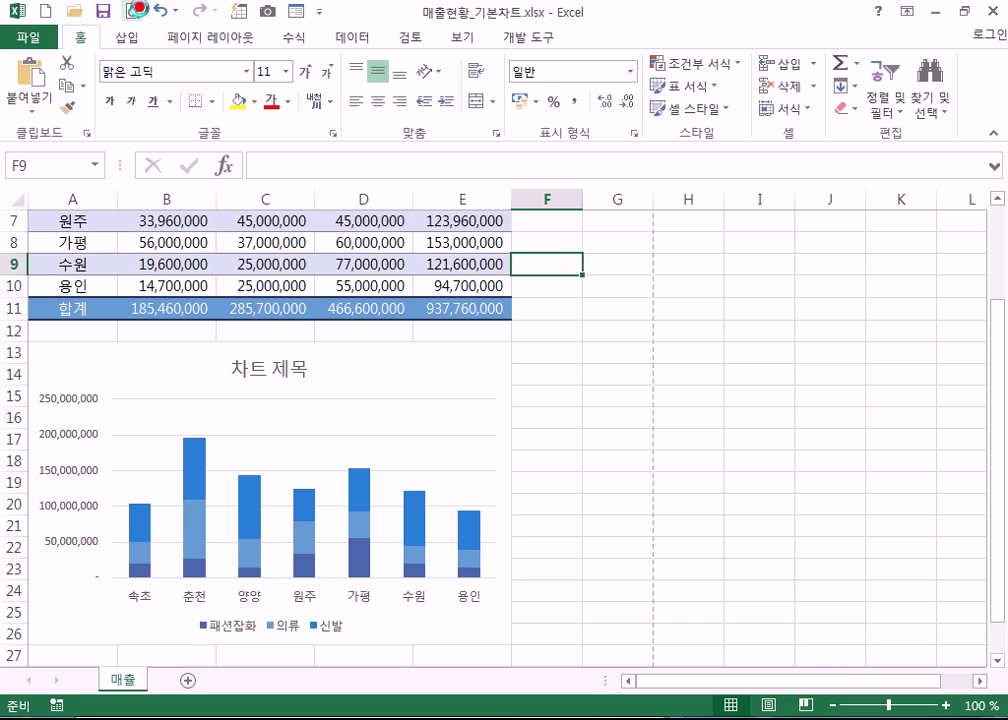
pyautogui.click(132, 11)
pyautogui.click(791, 347)
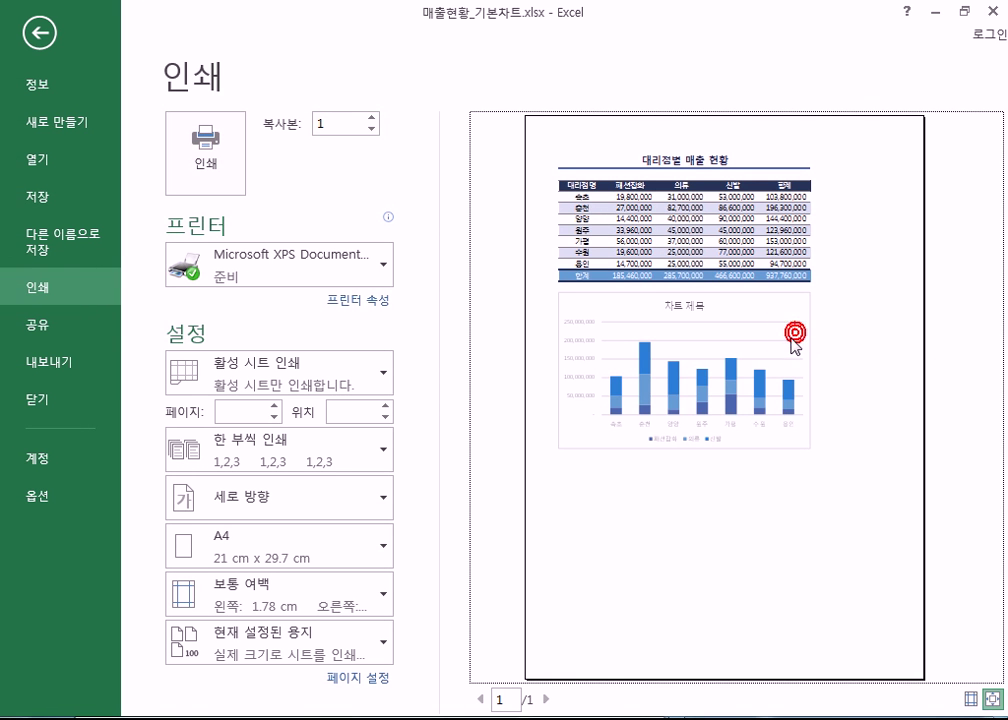
pyautogui.press('Escape')
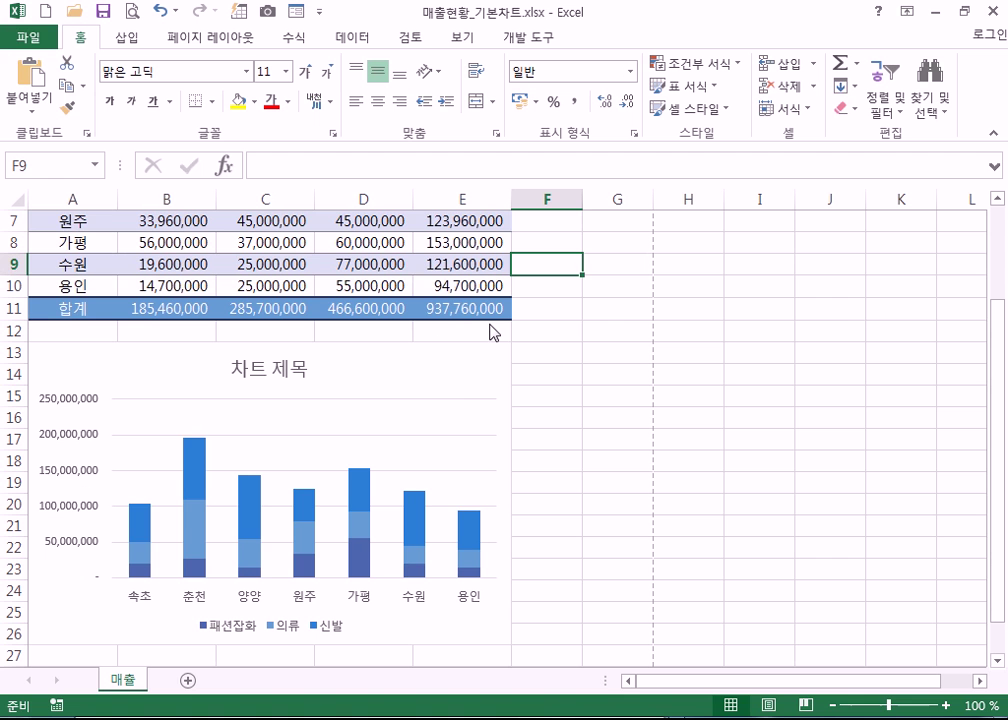
pyautogui.click(446, 361)
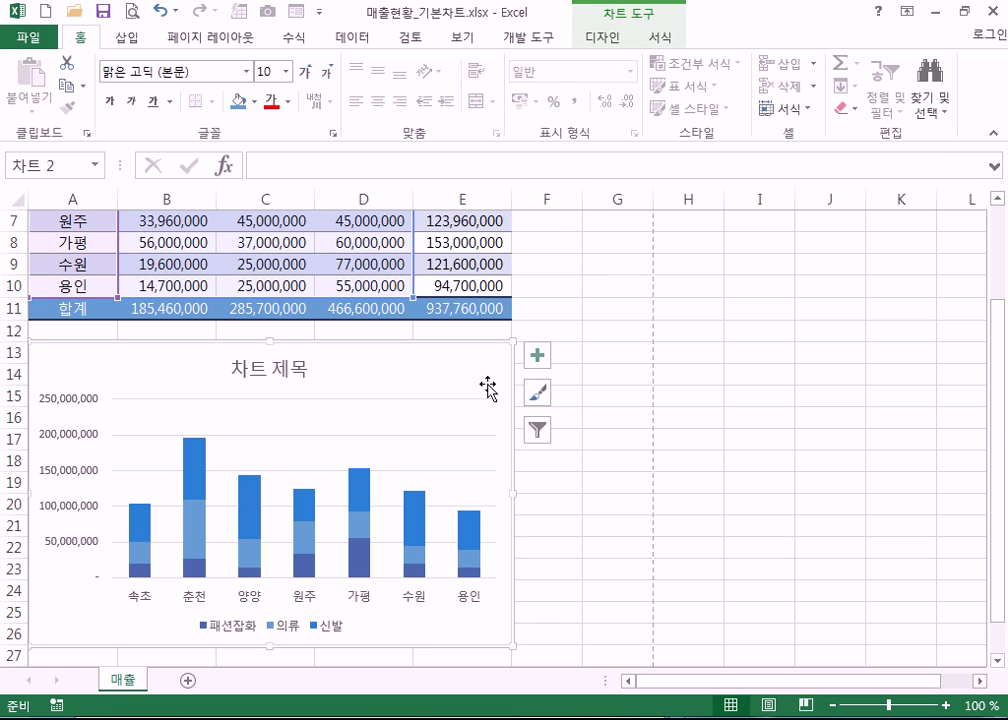
pyautogui.click(131, 12)
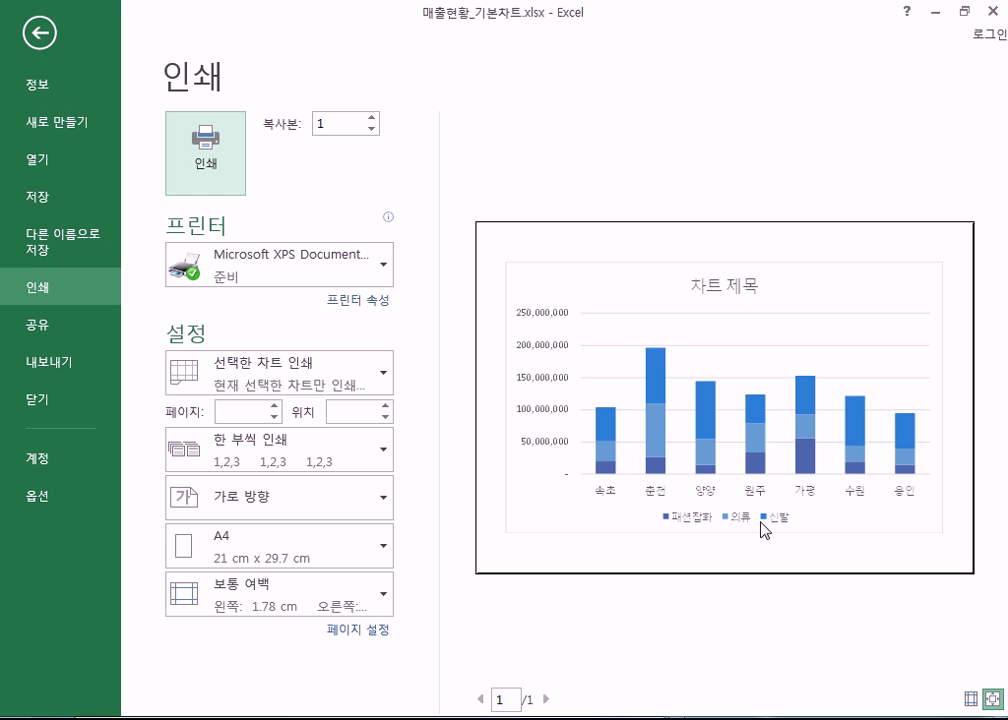
pyautogui.press('Escape')
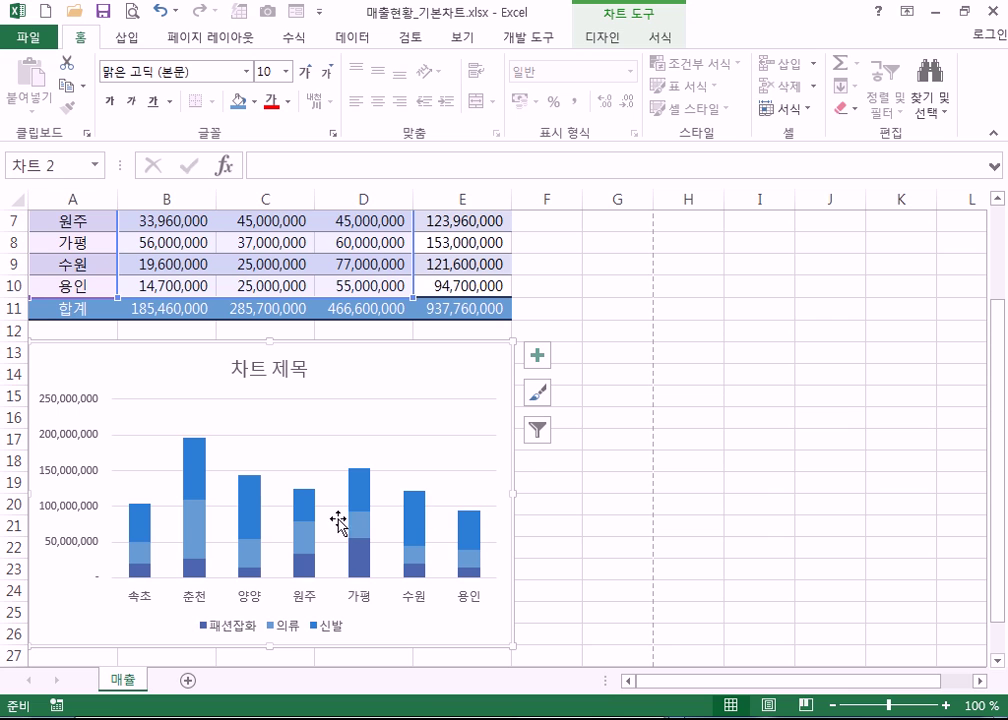
# - Select the stacked branch sales chart and open its Format Chart Area pane
pyautogui.scroll(1, 297, 553)
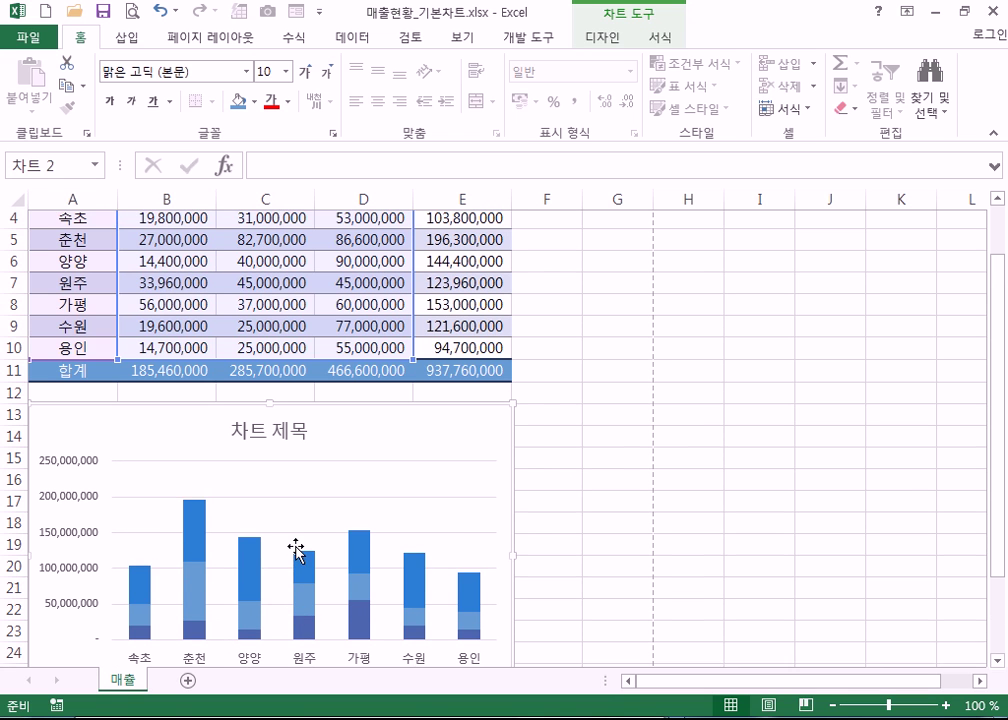
pyautogui.moveTo(193, 508)
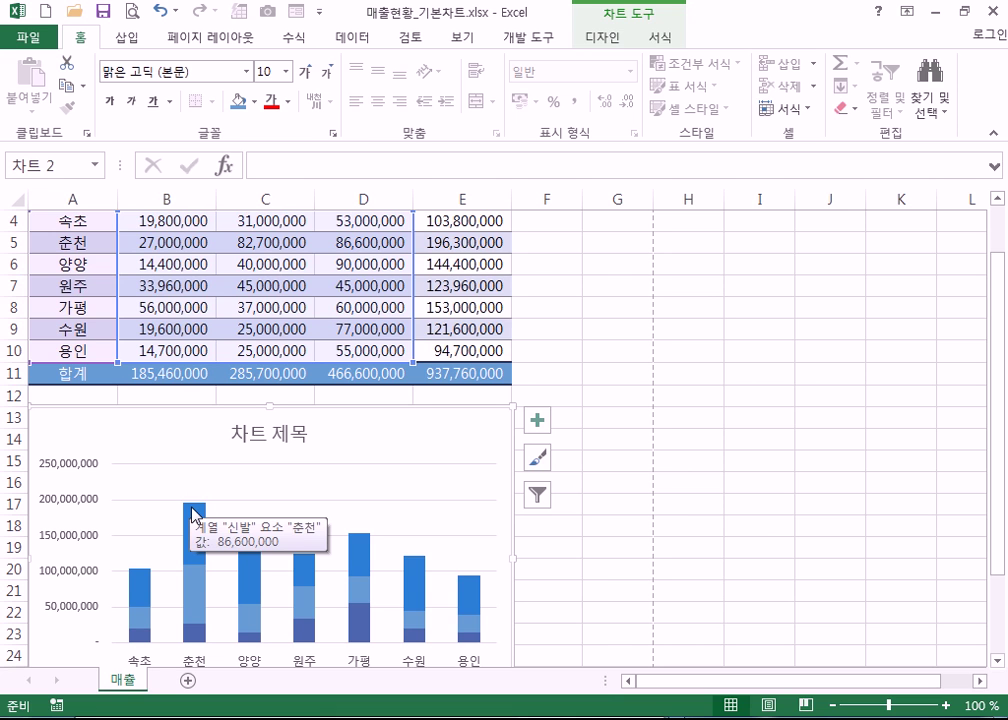
pyautogui.scroll(-2, 180, 540)
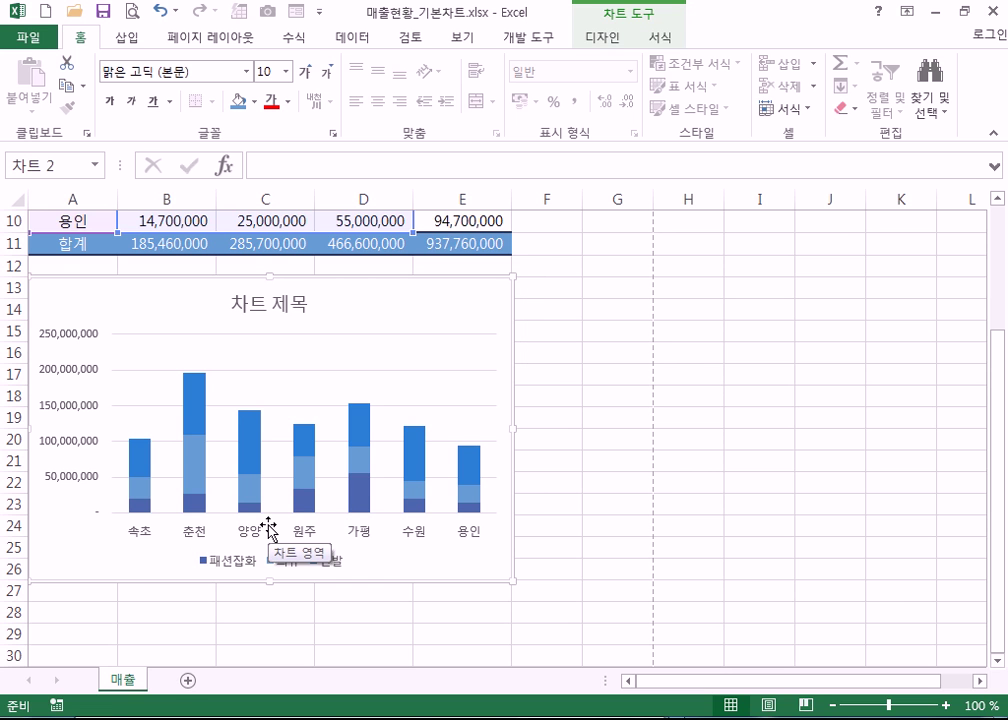
pyautogui.scroll(3, 268, 530)
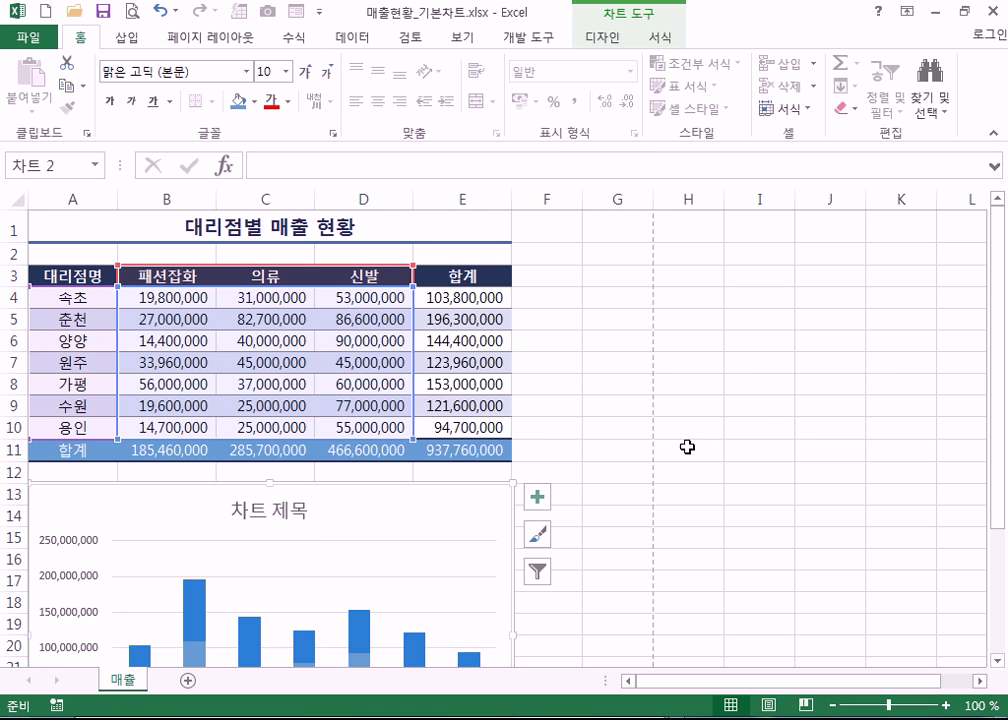
pyautogui.click(740, 410)
pyautogui.click(549, 287)
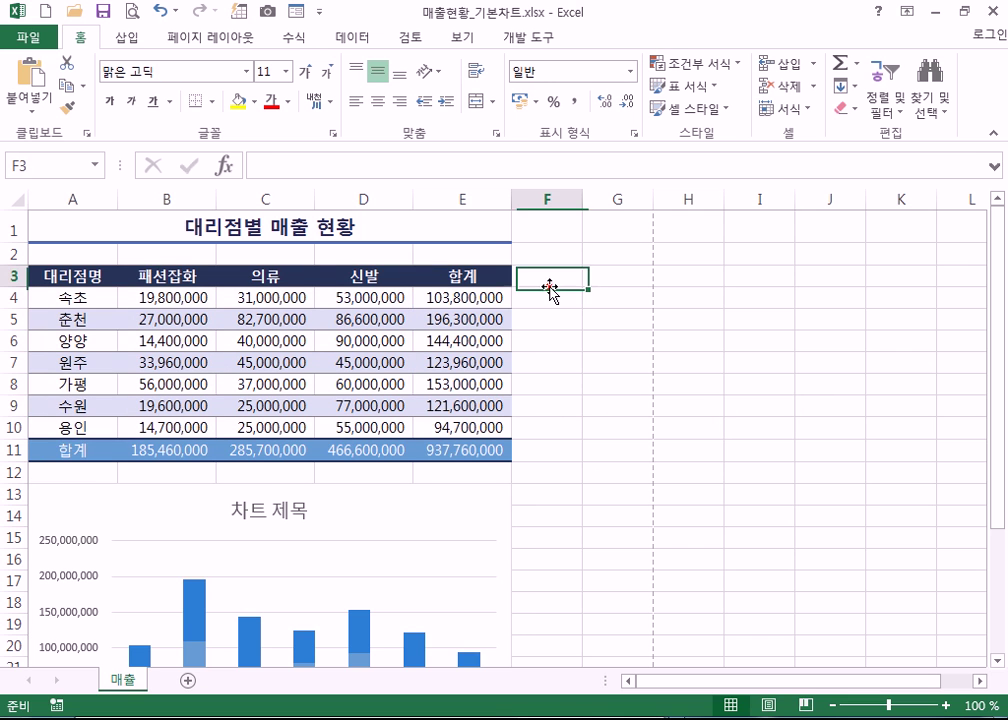
pyautogui.scroll(-2, 530, 330)
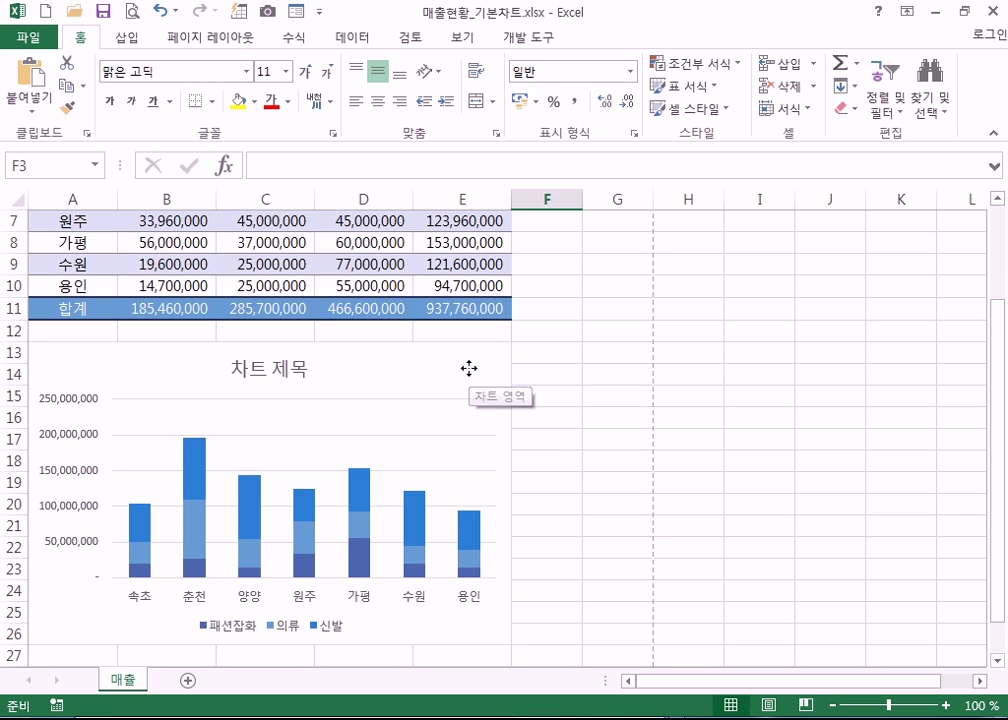
pyautogui.click(469, 376)
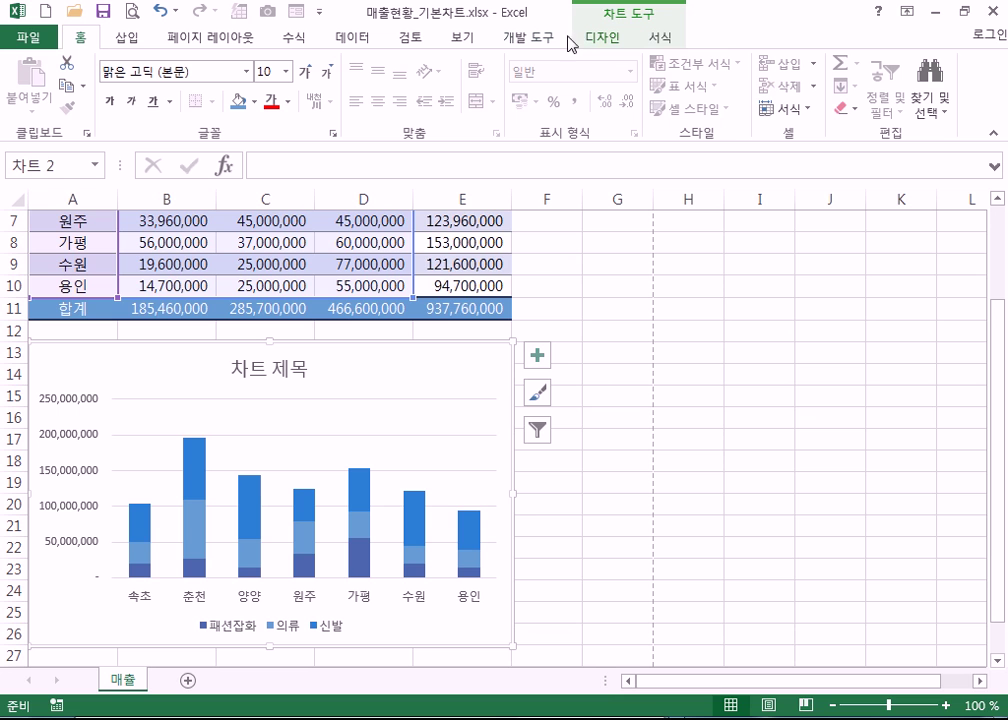
pyautogui.doubleClick(457, 376)
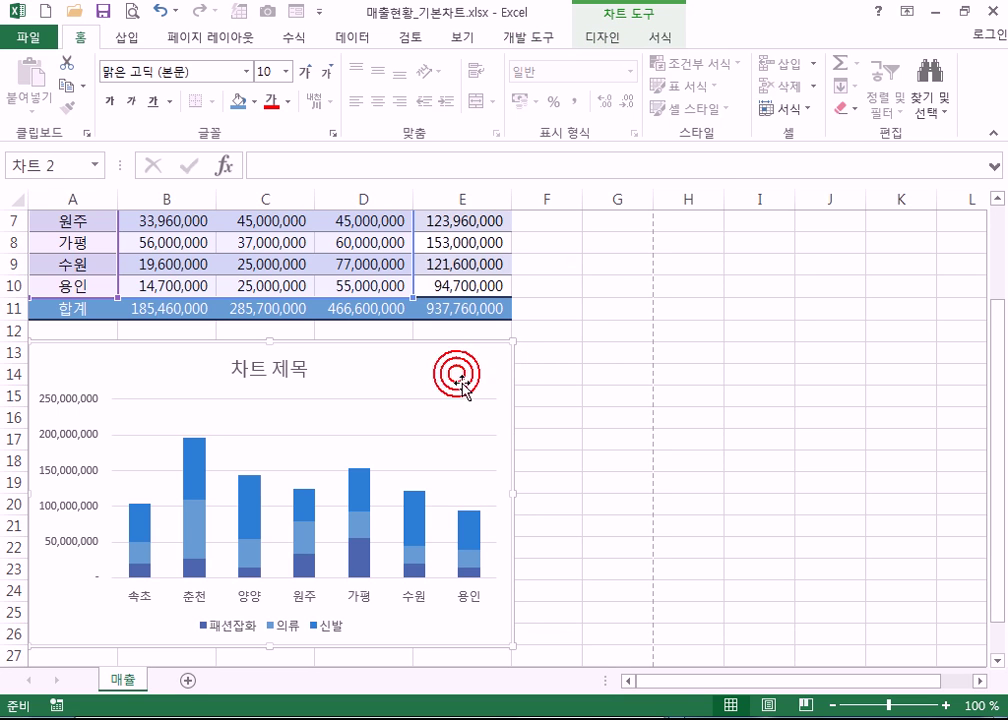
pyautogui.click(603, 44)
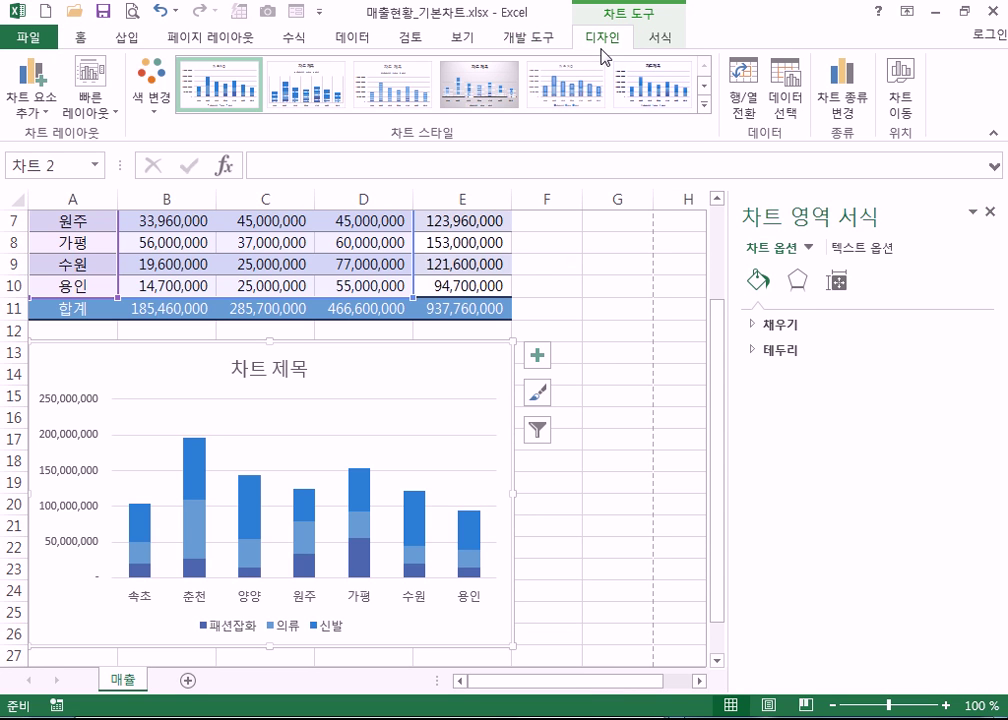
# - Close and reopen the Format Chart Area pane for the sales chart
pyautogui.click(989, 212)
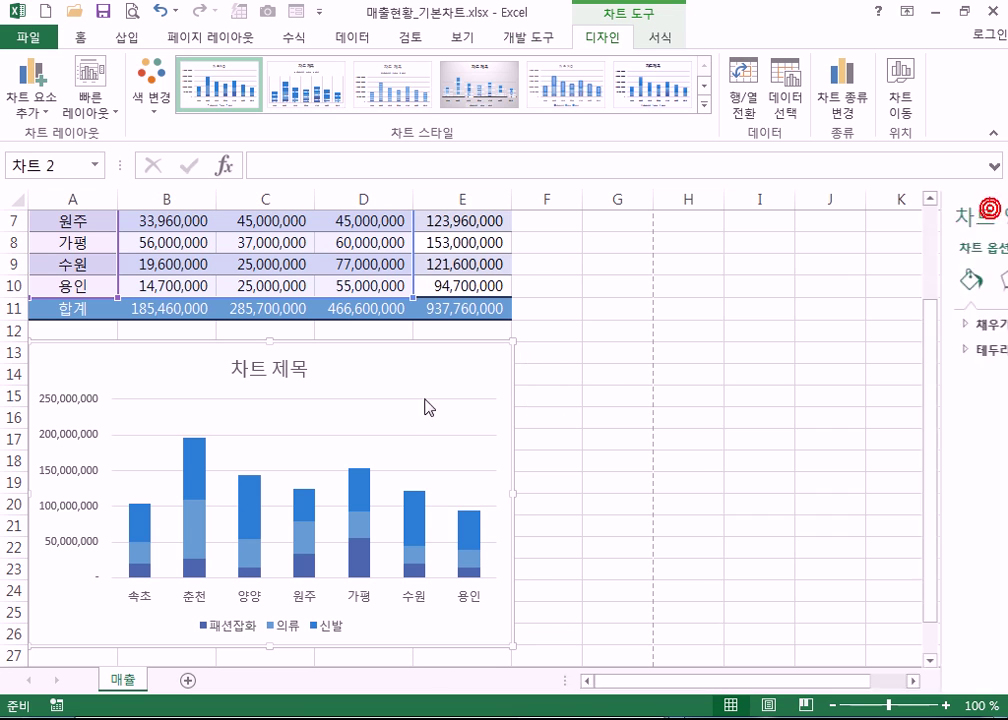
pyautogui.click(463, 37)
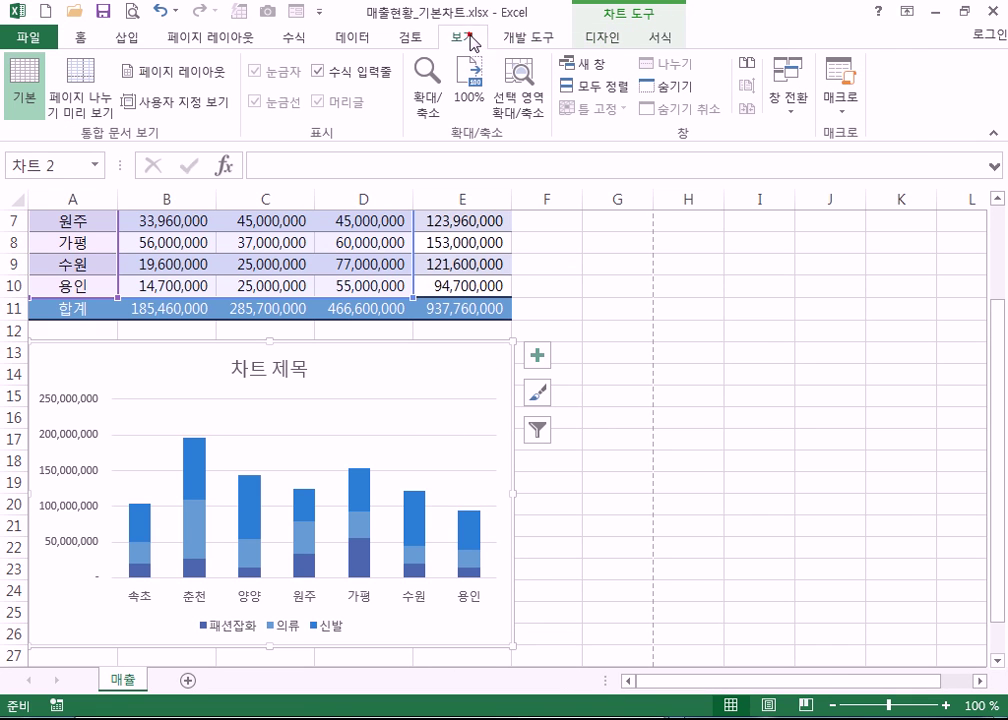
pyautogui.doubleClick(456, 368)
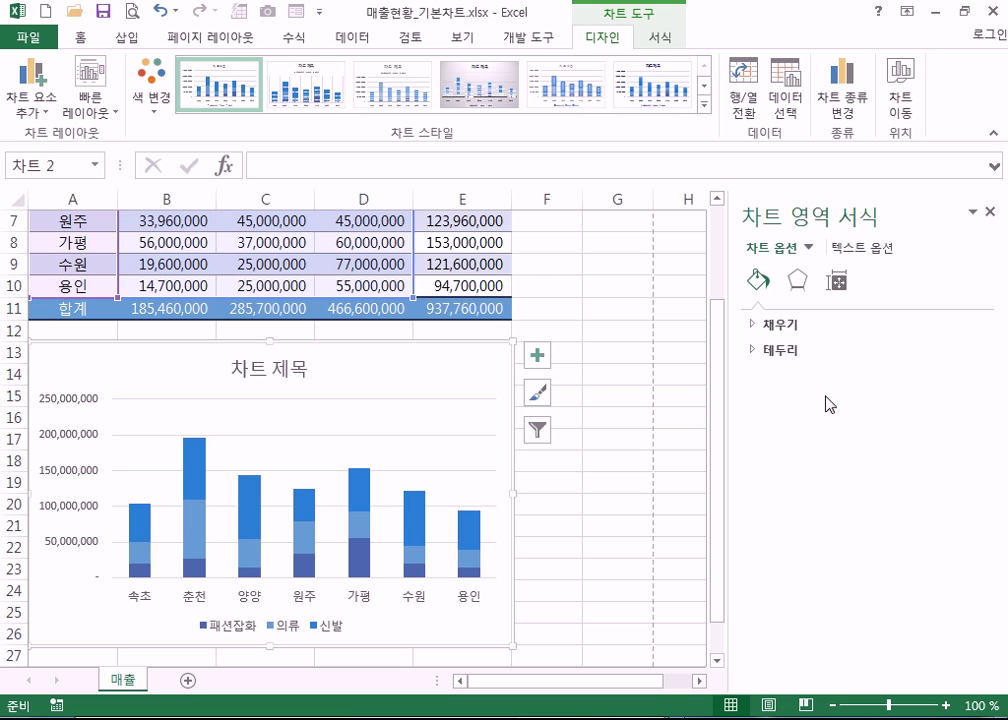
pyautogui.click(990, 212)
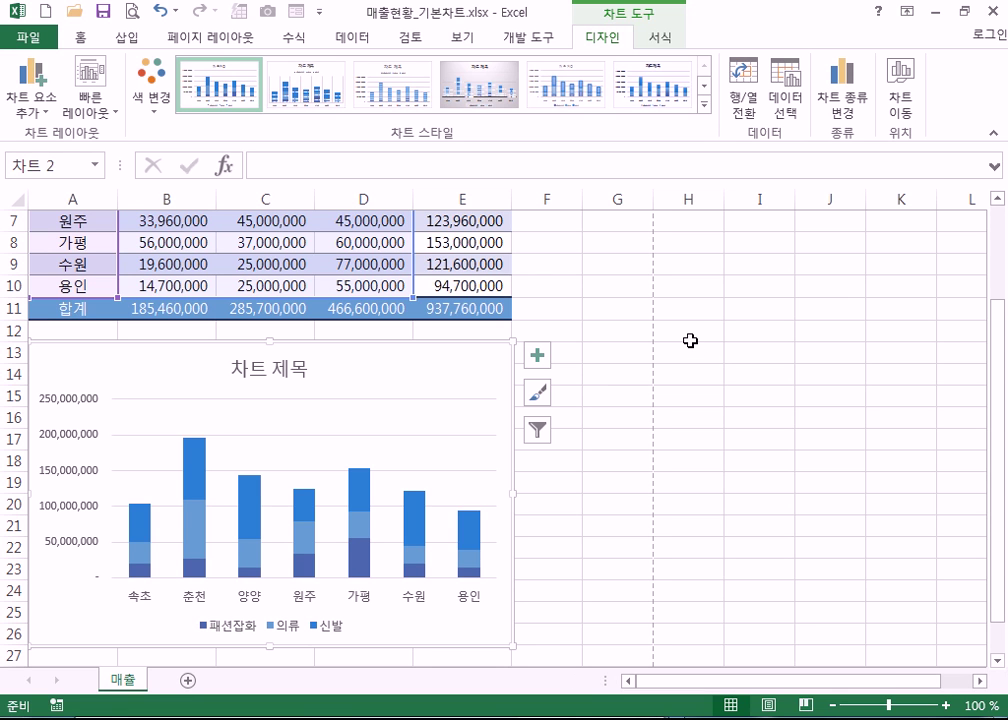
pyautogui.doubleClick(476, 368)
pyautogui.doubleClick(474, 376)
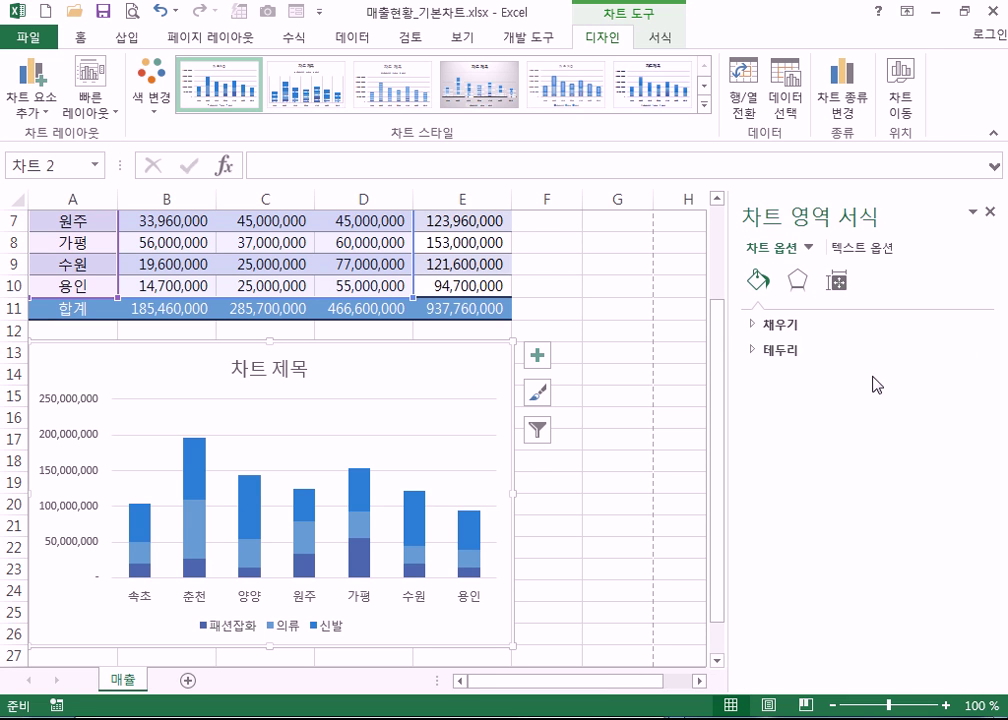
# - Inspect format settings for the title, value axis, 신발 series, plot area and gridlines, then close the pane
pyautogui.click(250, 368)
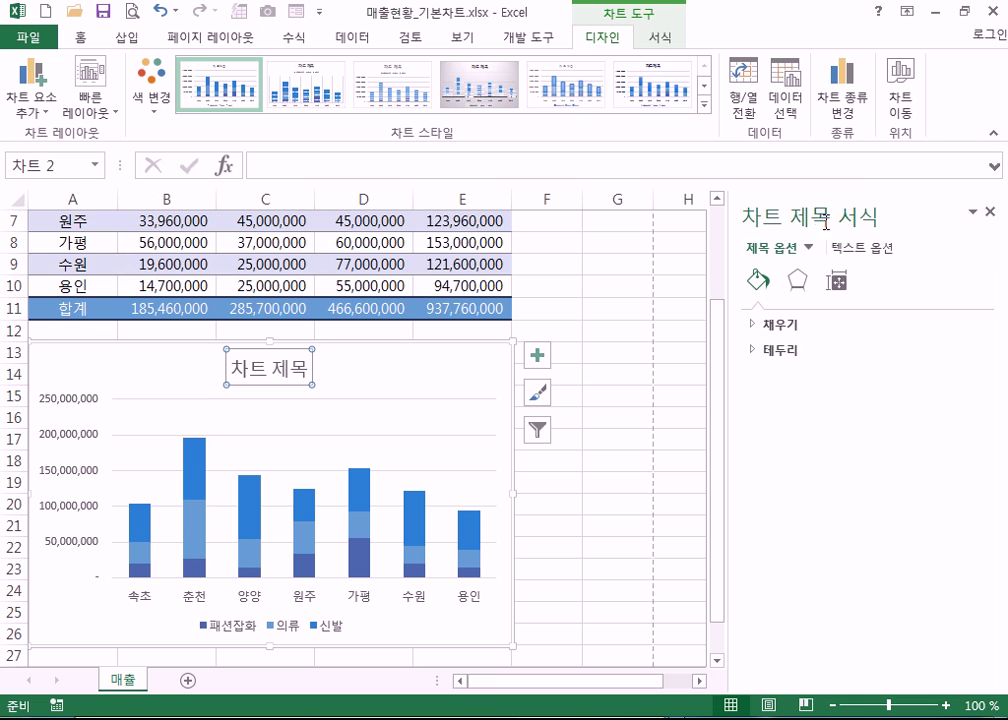
pyautogui.click(72, 397)
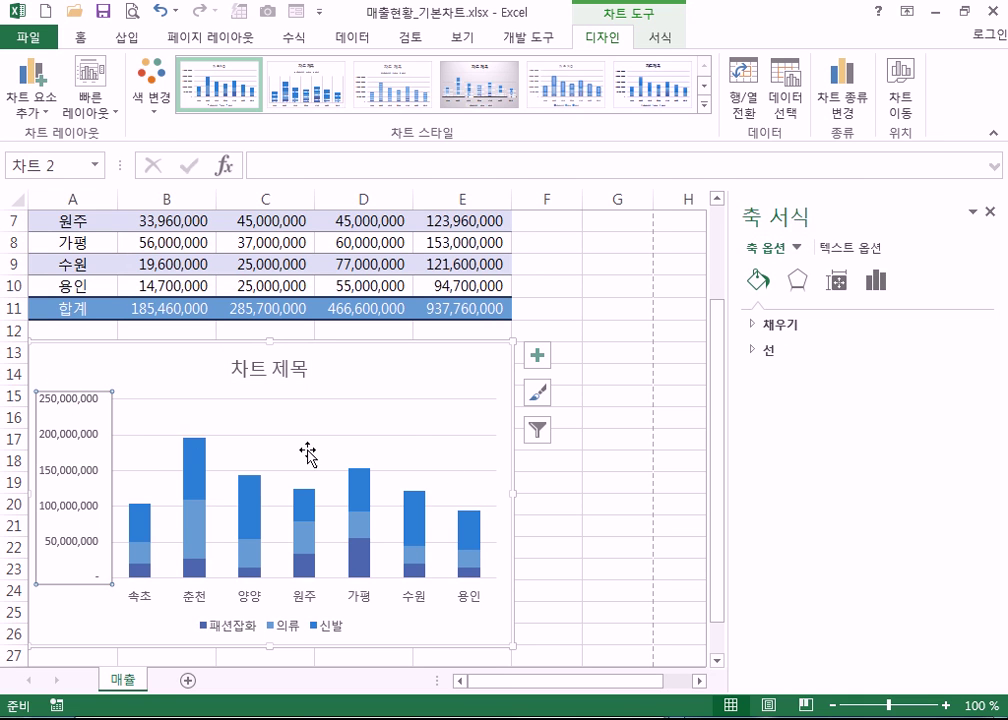
pyautogui.click(197, 463)
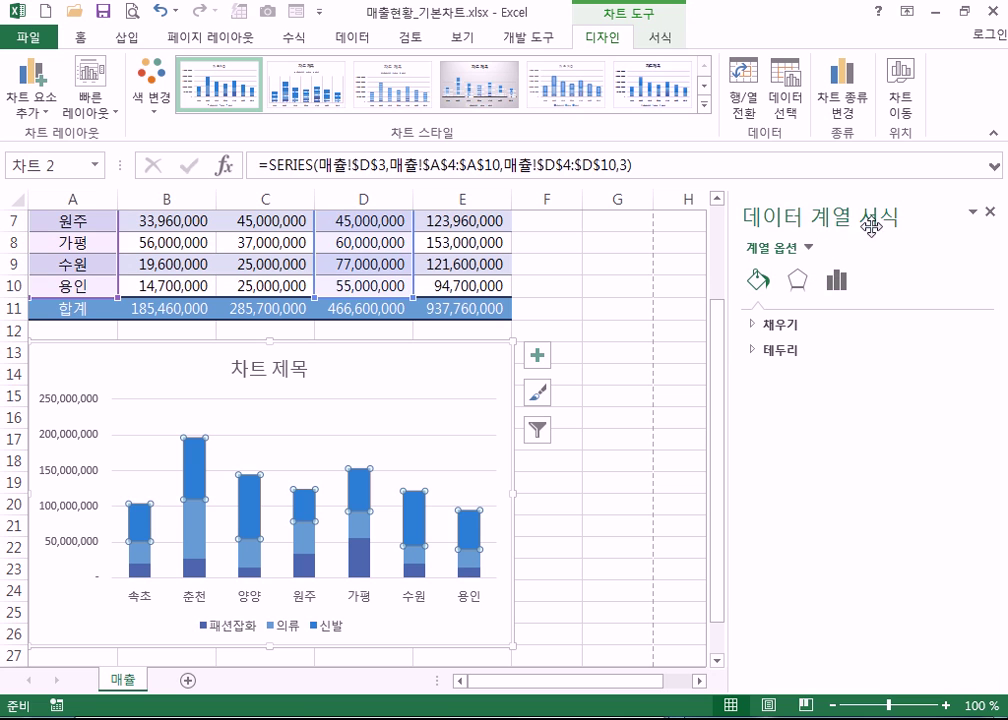
pyautogui.click(447, 404)
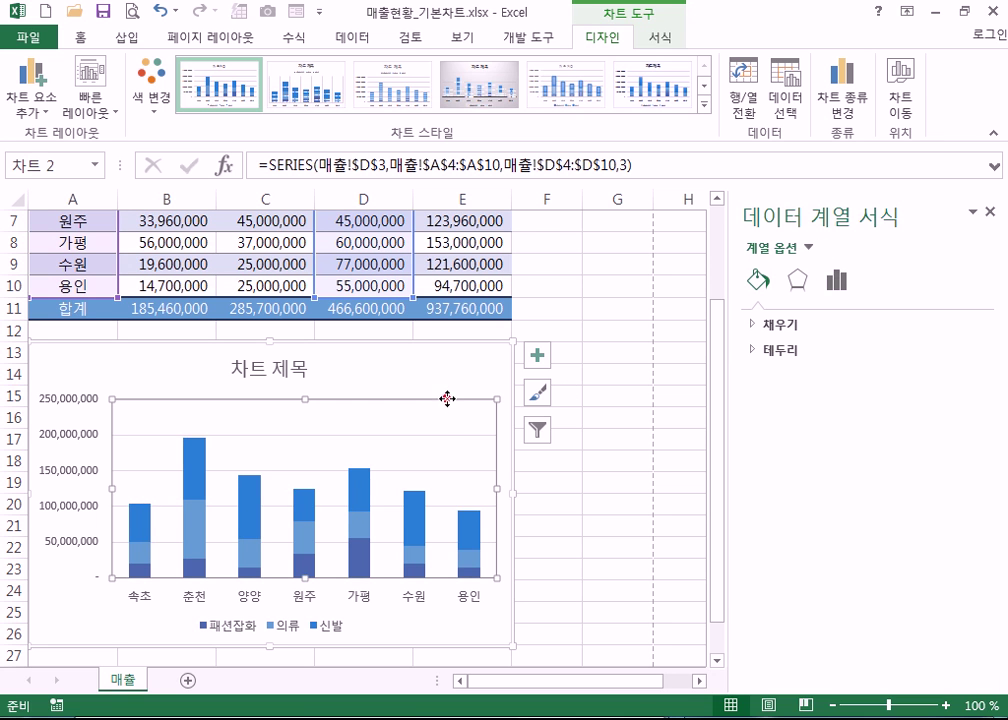
pyautogui.click(448, 436)
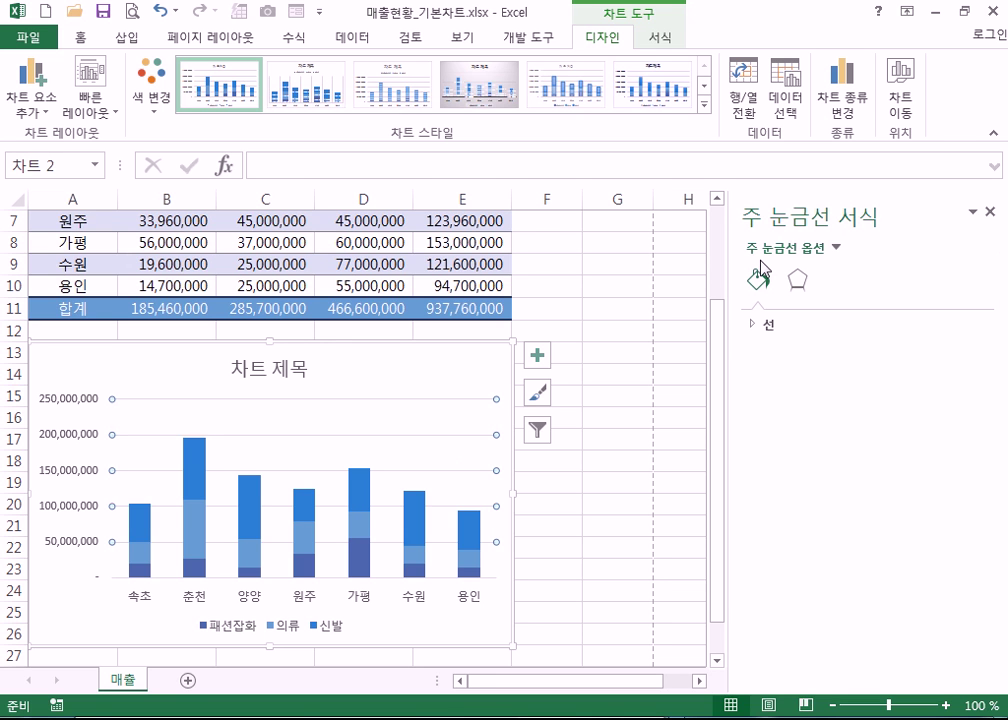
pyautogui.click(480, 352)
pyautogui.click(991, 213)
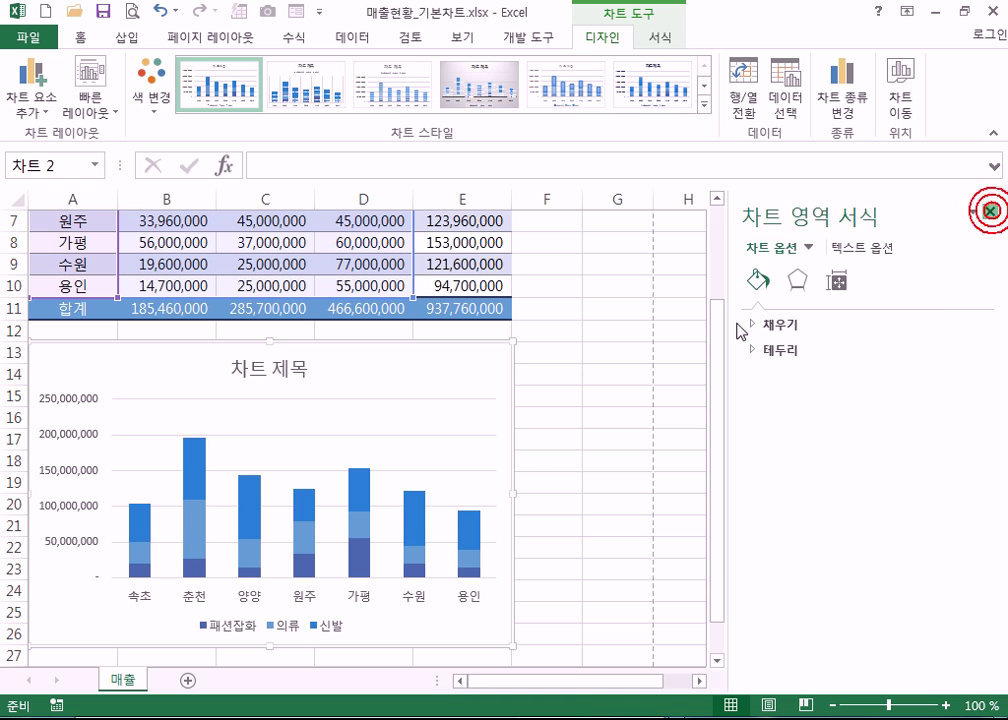
# - Try the second, first and translucent outlined-bar chart styles on the chart
pyautogui.click(660, 40)
pyautogui.click(610, 40)
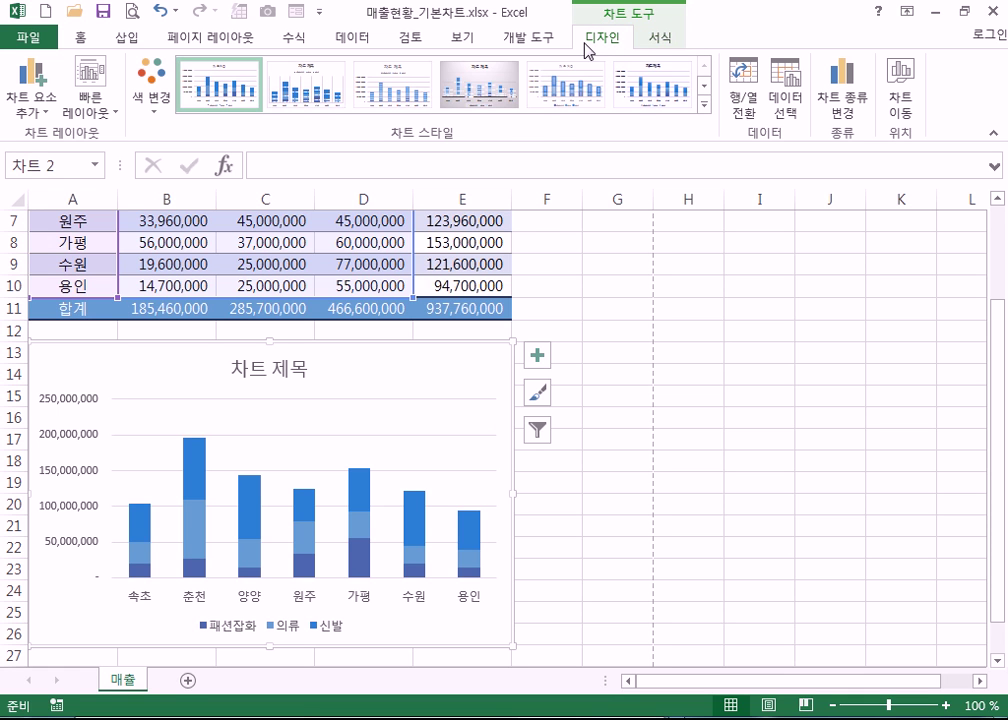
pyautogui.click(662, 40)
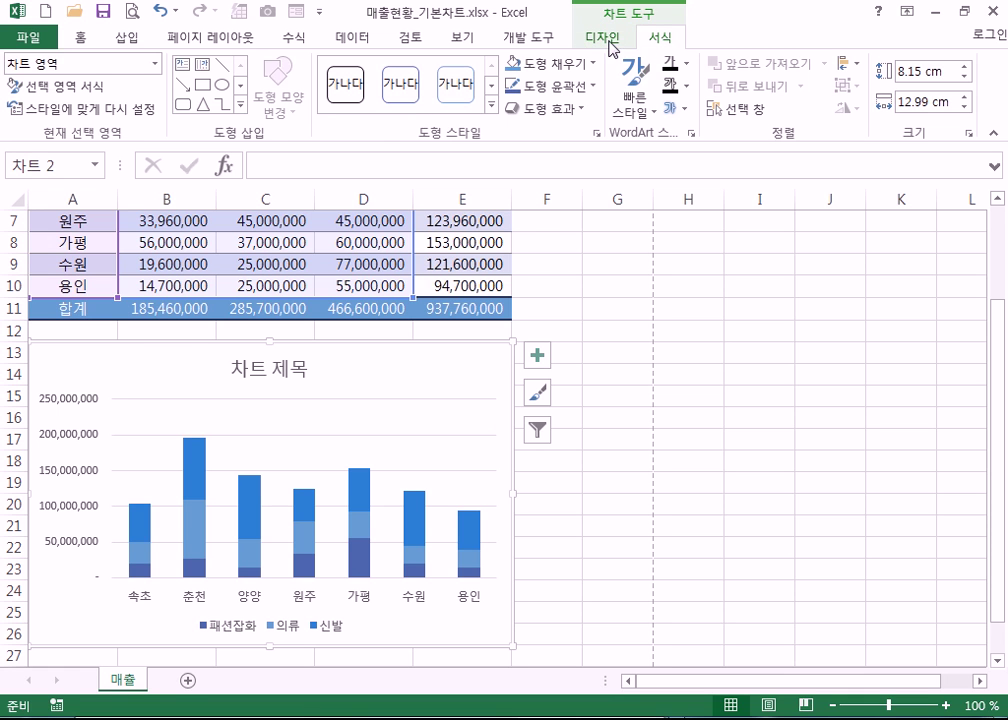
pyautogui.click(609, 41)
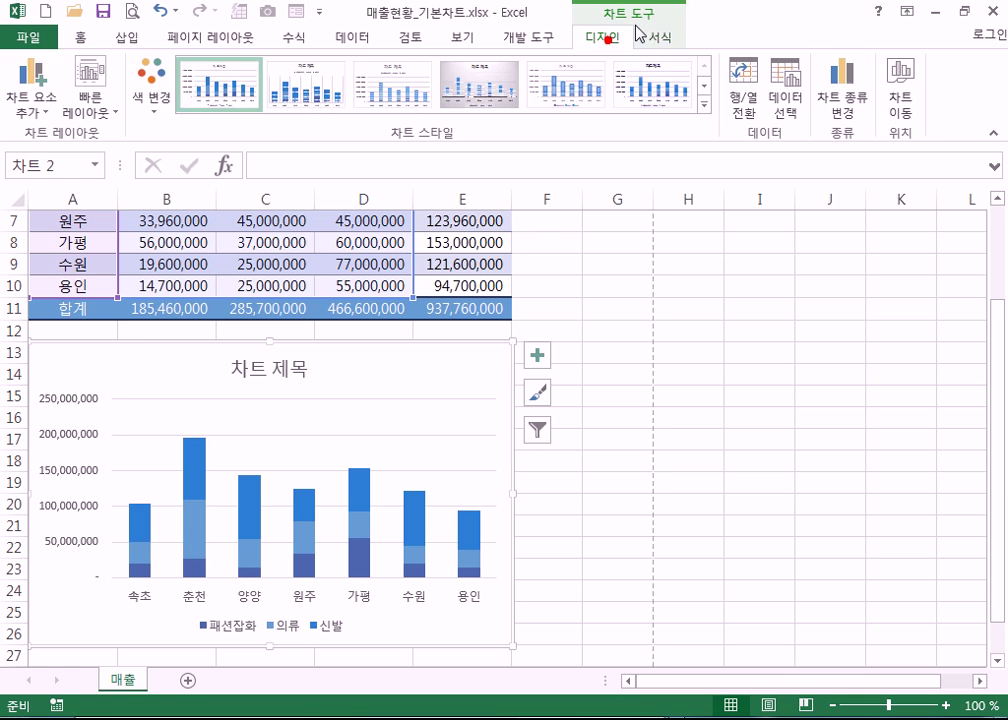
pyautogui.click(298, 96)
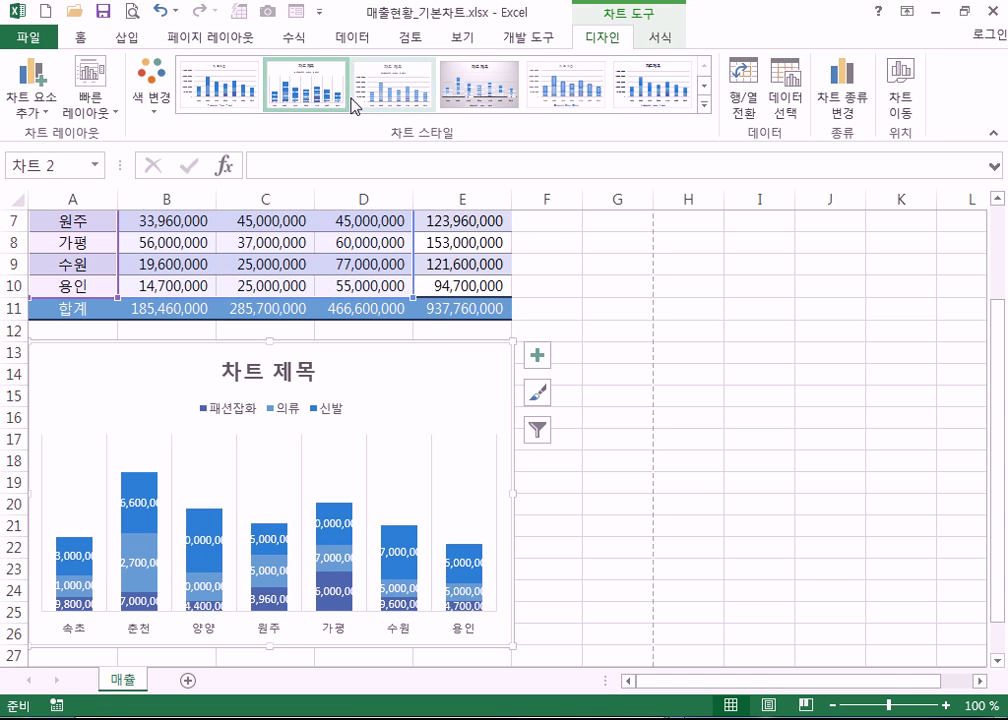
pyautogui.click(220, 90)
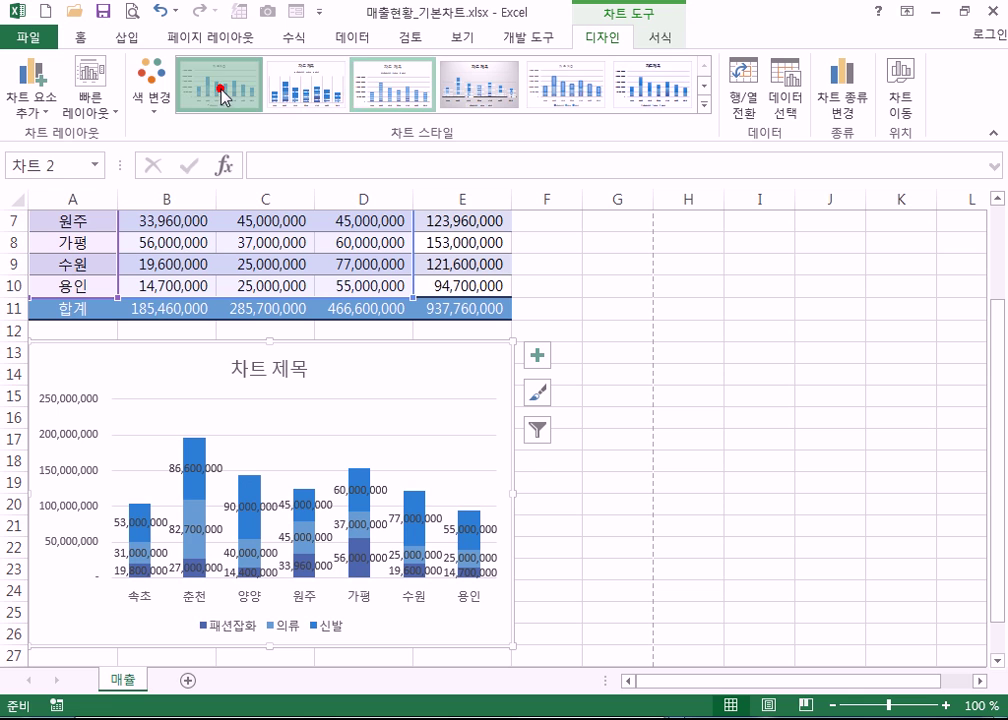
pyautogui.click(568, 86)
# - Apply the solid-bar chart style with a bold title from the full style gallery
pyautogui.click(704, 104)
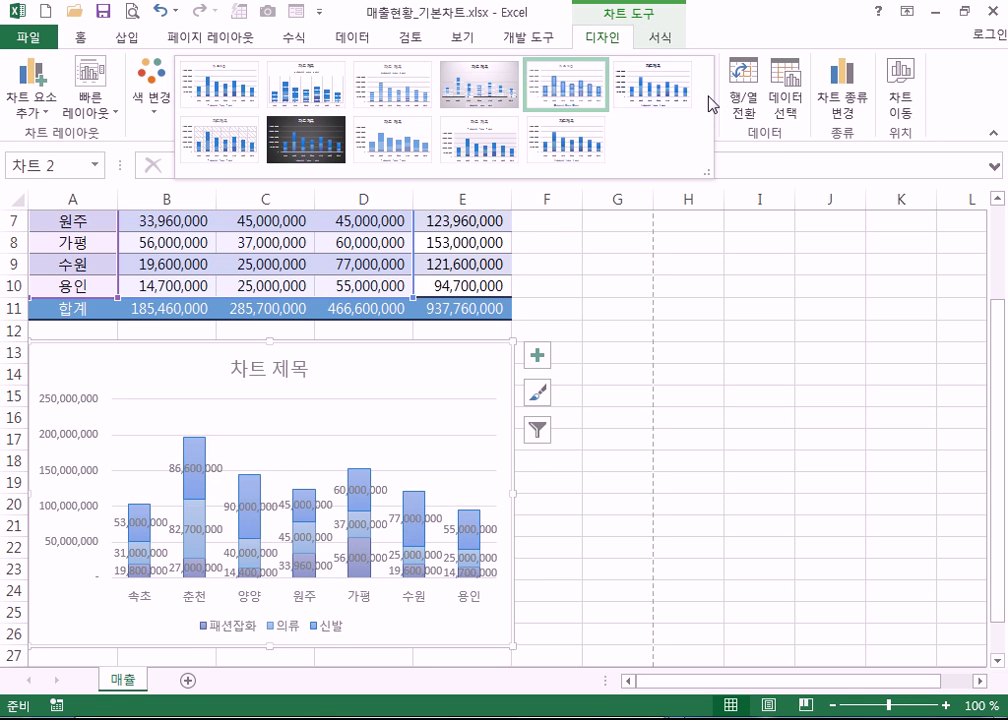
pyautogui.click(392, 139)
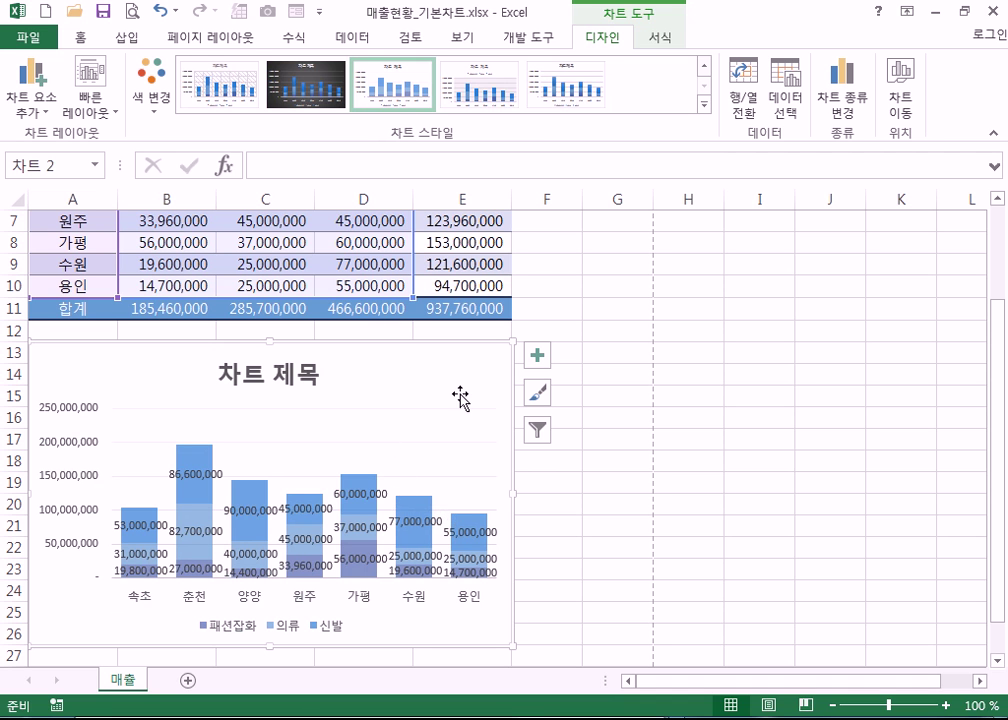
pyautogui.click(660, 38)
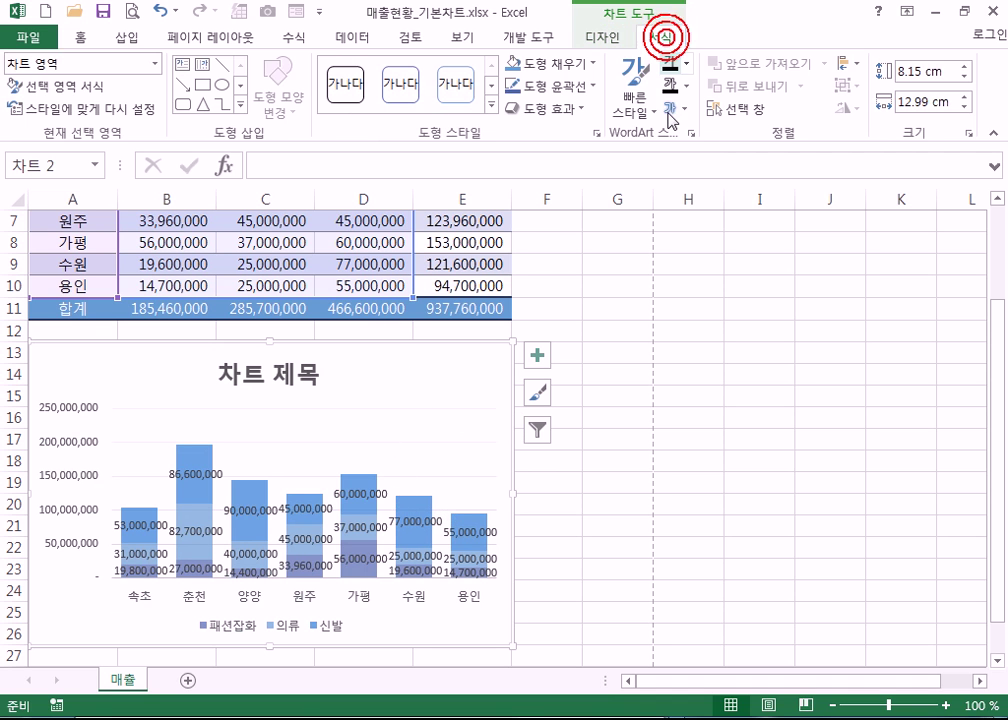
pyautogui.click(529, 38)
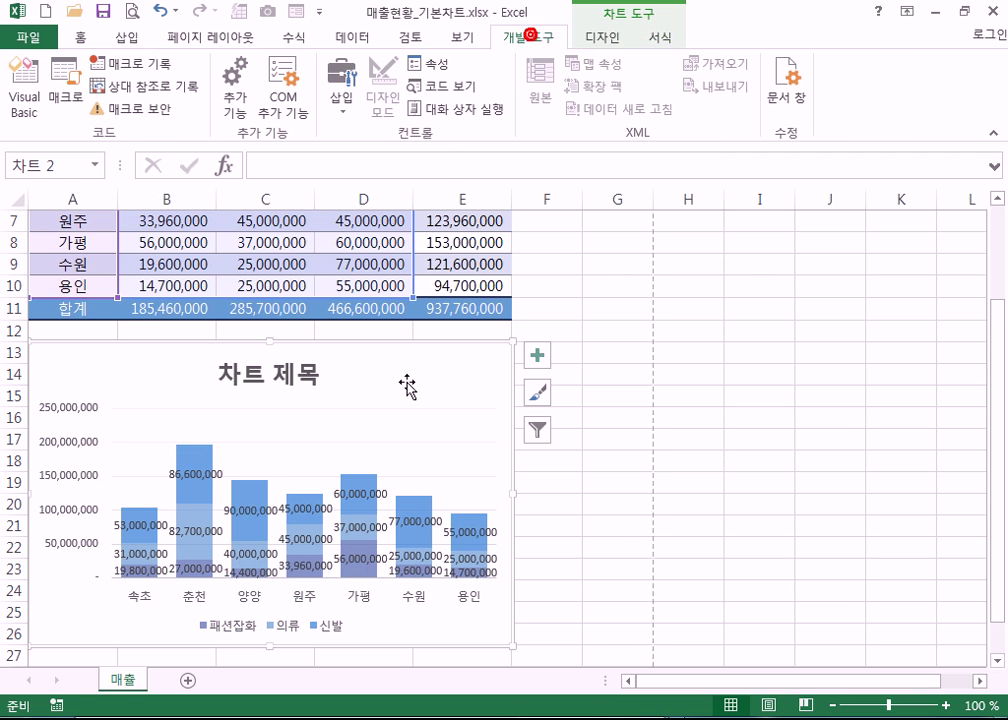
pyautogui.click(610, 42)
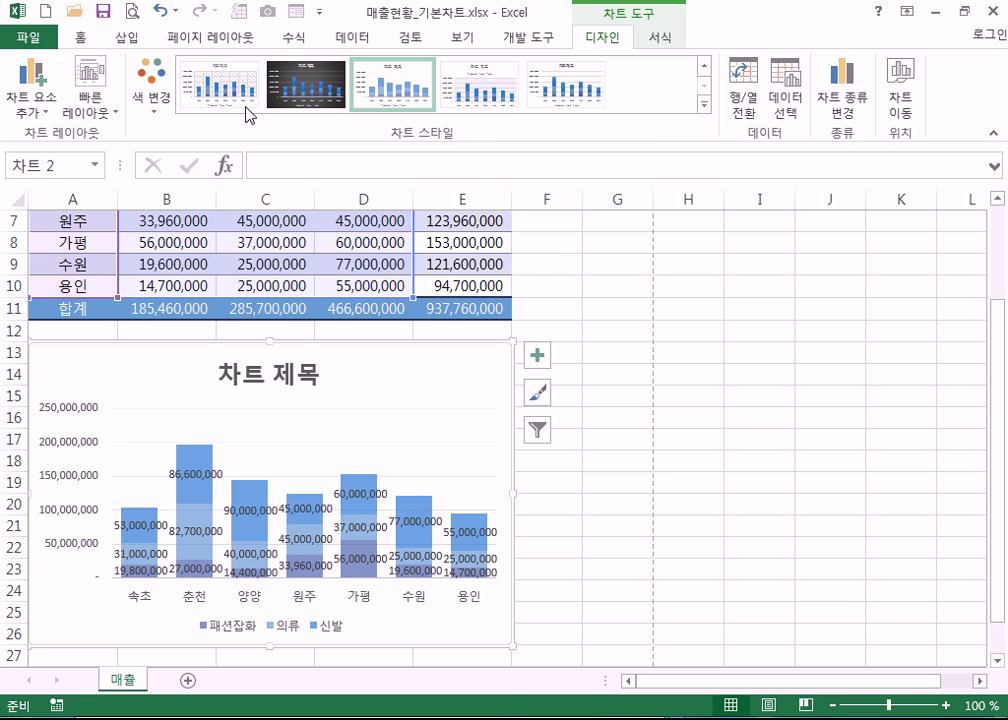
pyautogui.click(170, 103)
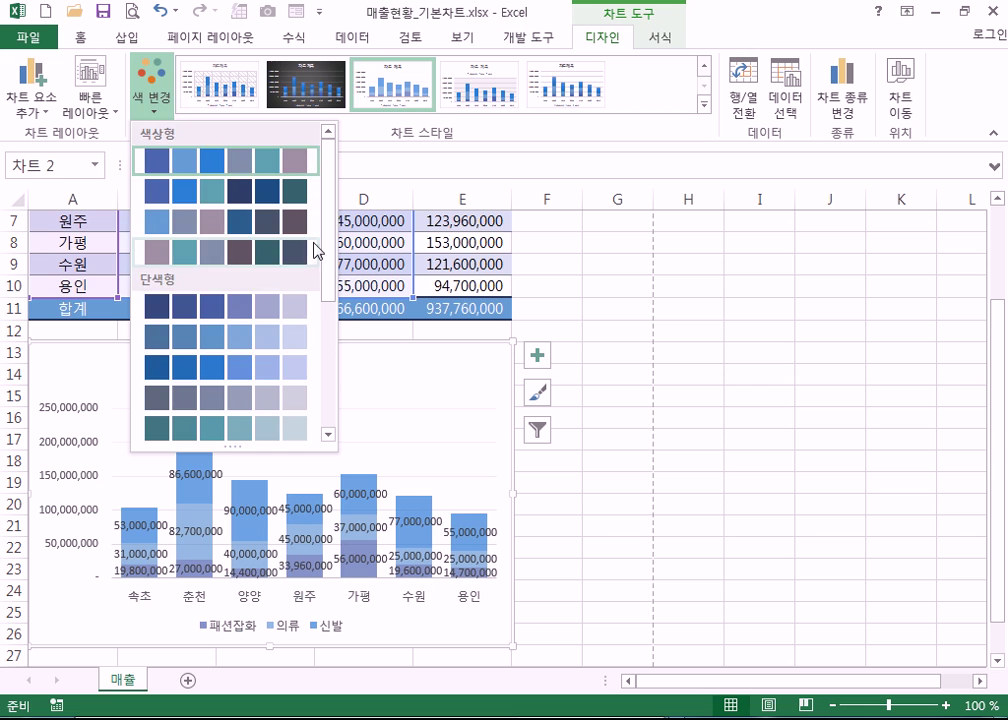
# - Recolour the chart in the navy and lavender monochrome palette
pyautogui.scroll(-3, 325, 300)
pyautogui.click(307, 367)
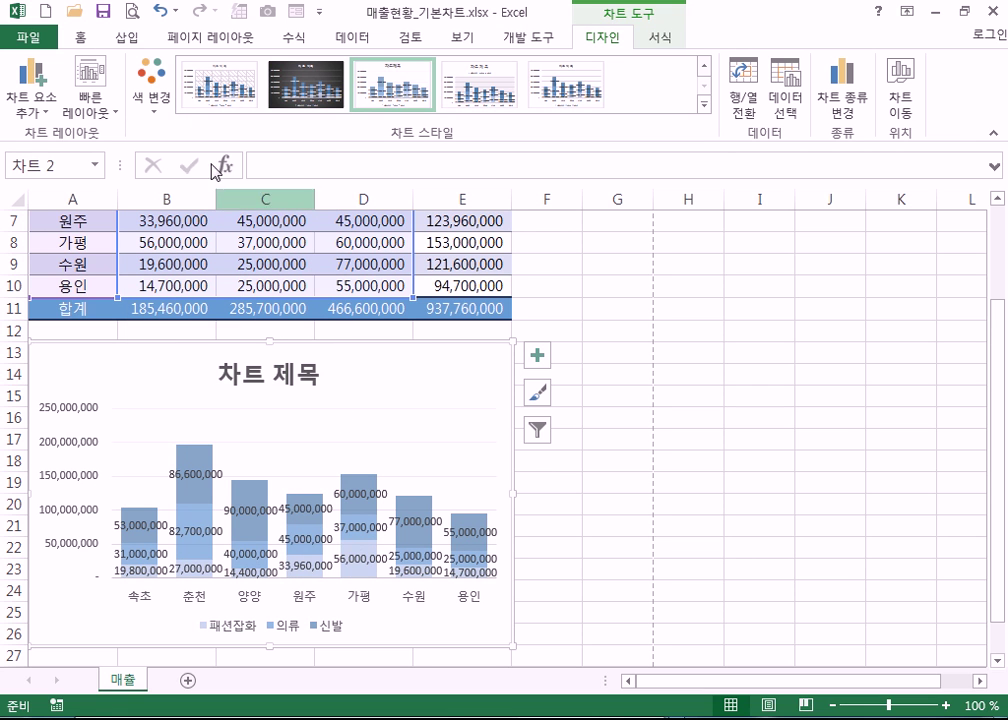
pyautogui.click(156, 92)
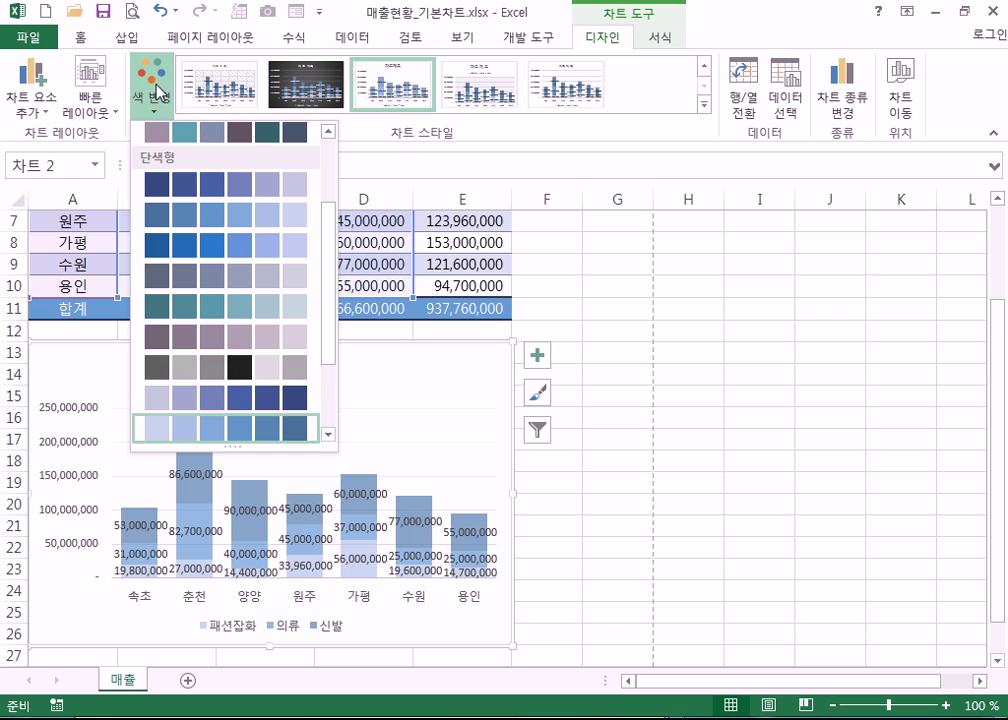
pyautogui.click(230, 184)
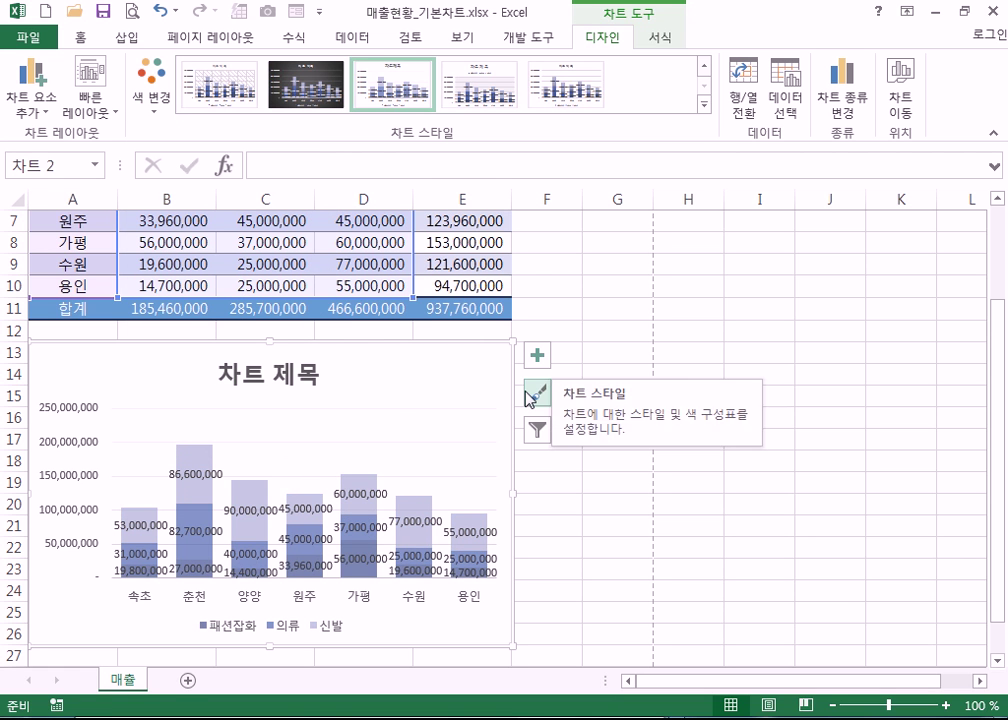
# - Change the chart type from stacked to Clustered Column
pyautogui.click(850, 108)
pyautogui.click(540, 166)
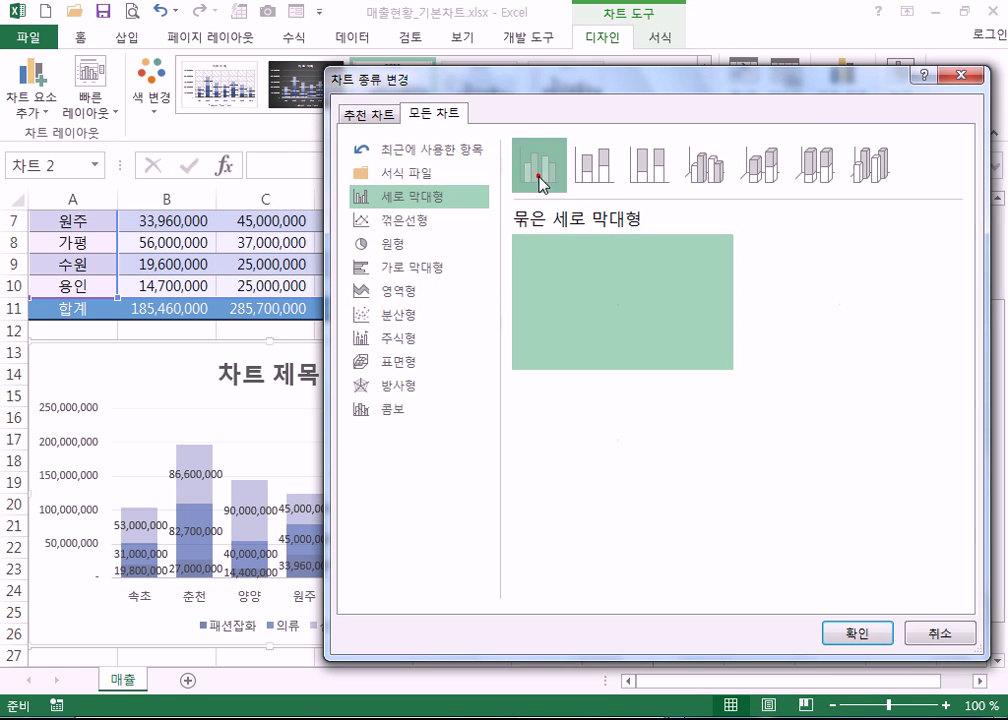
pyautogui.click(855, 634)
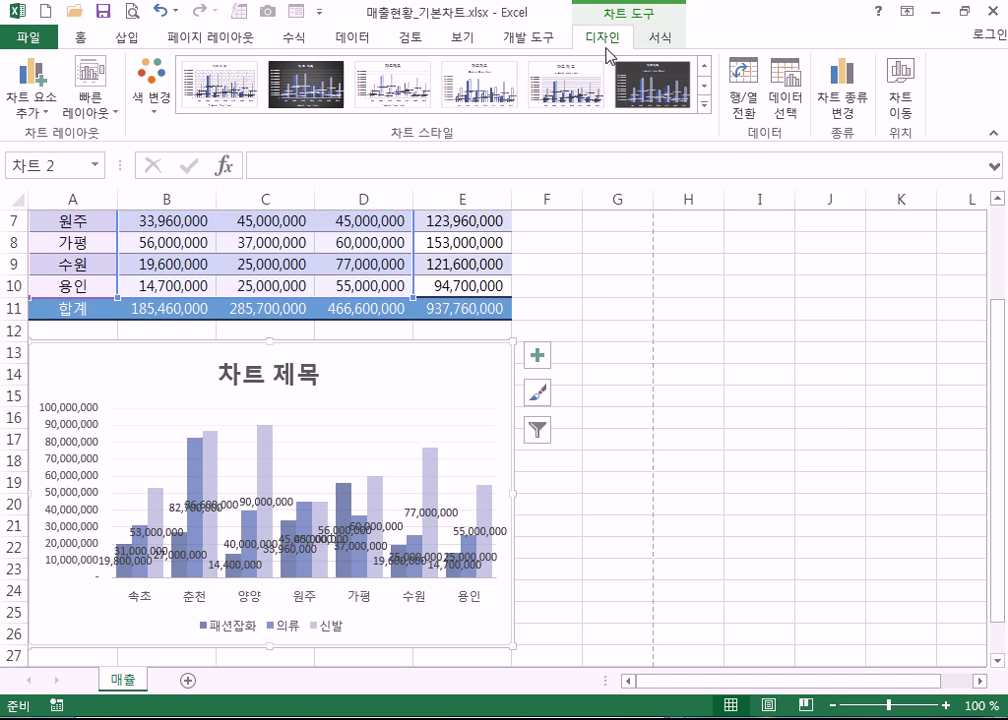
# - Delete the data labels of the 신발, 패션잡화 and 의류 series
pyautogui.click(21, 110)
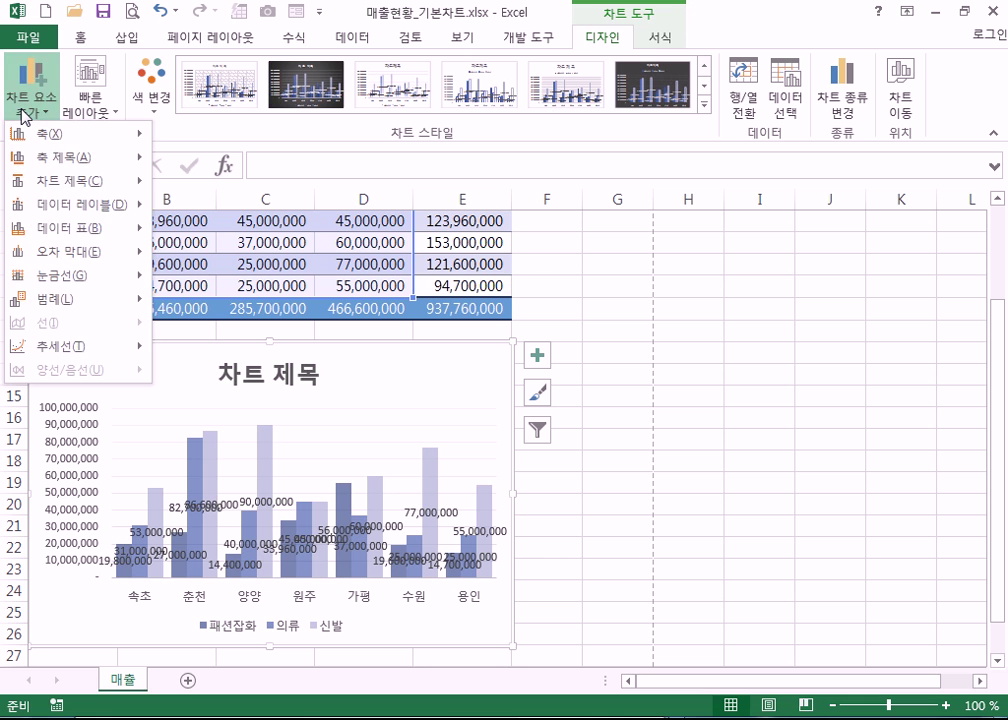
pyautogui.click(108, 112)
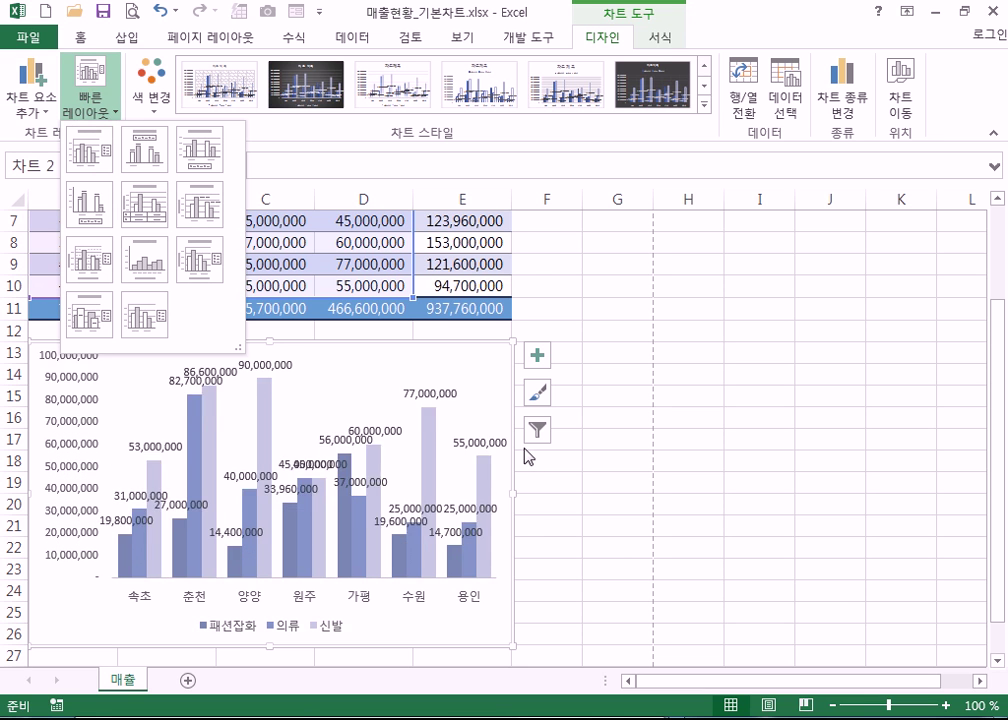
pyautogui.click(455, 414)
pyautogui.rightClick(421, 520)
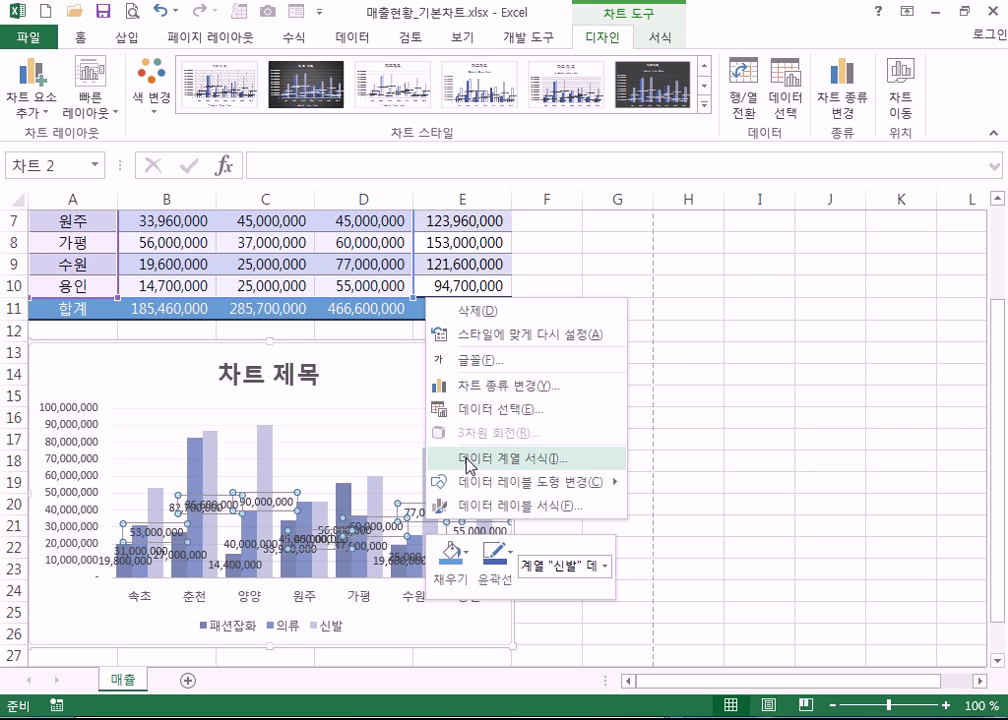
pyautogui.click(394, 371)
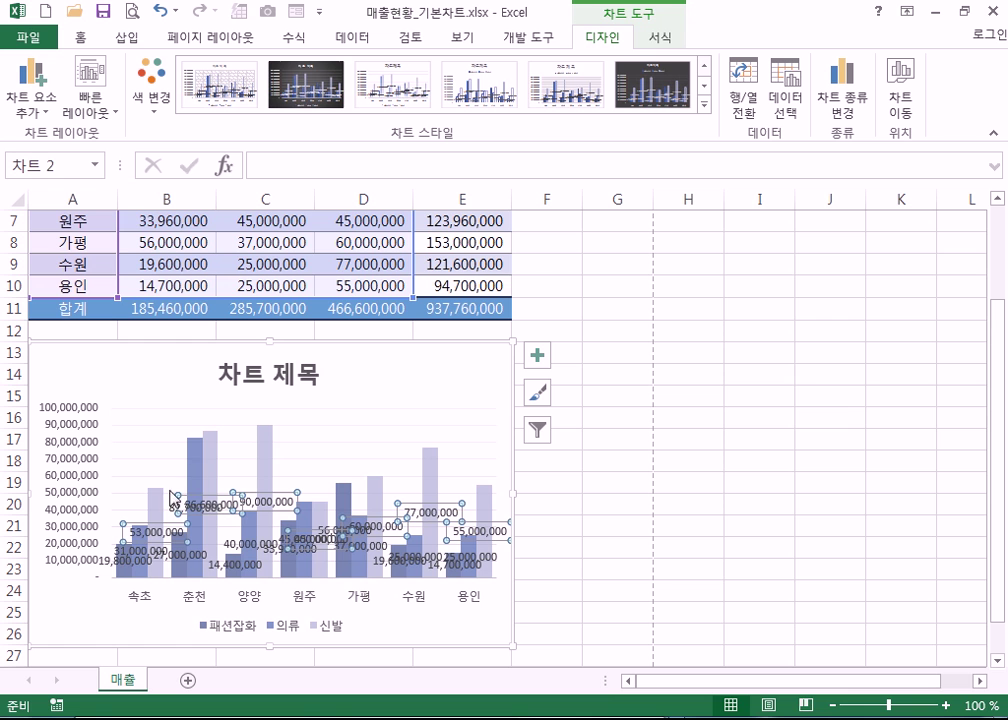
pyautogui.press('Delete')
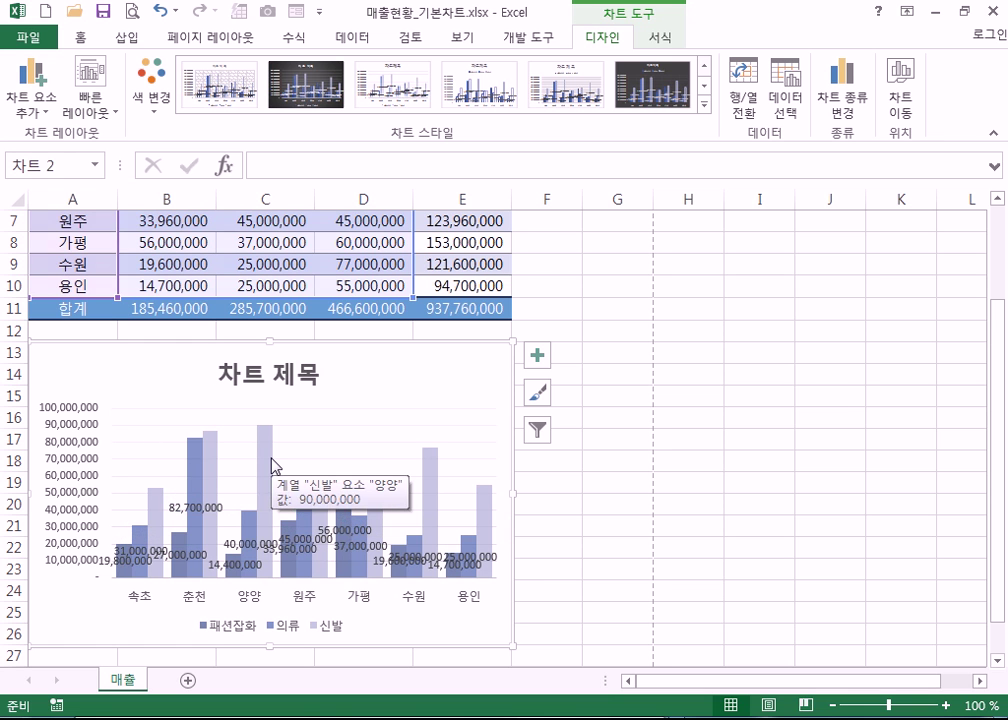
pyautogui.press('Delete')
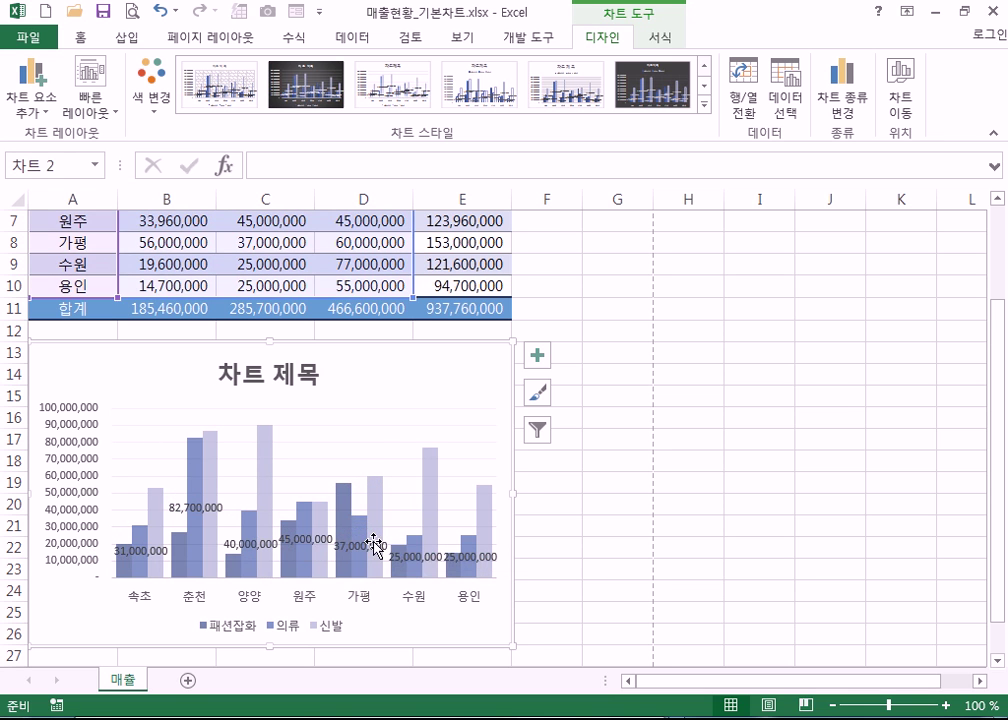
pyautogui.click(462, 562)
pyautogui.press('Delete')
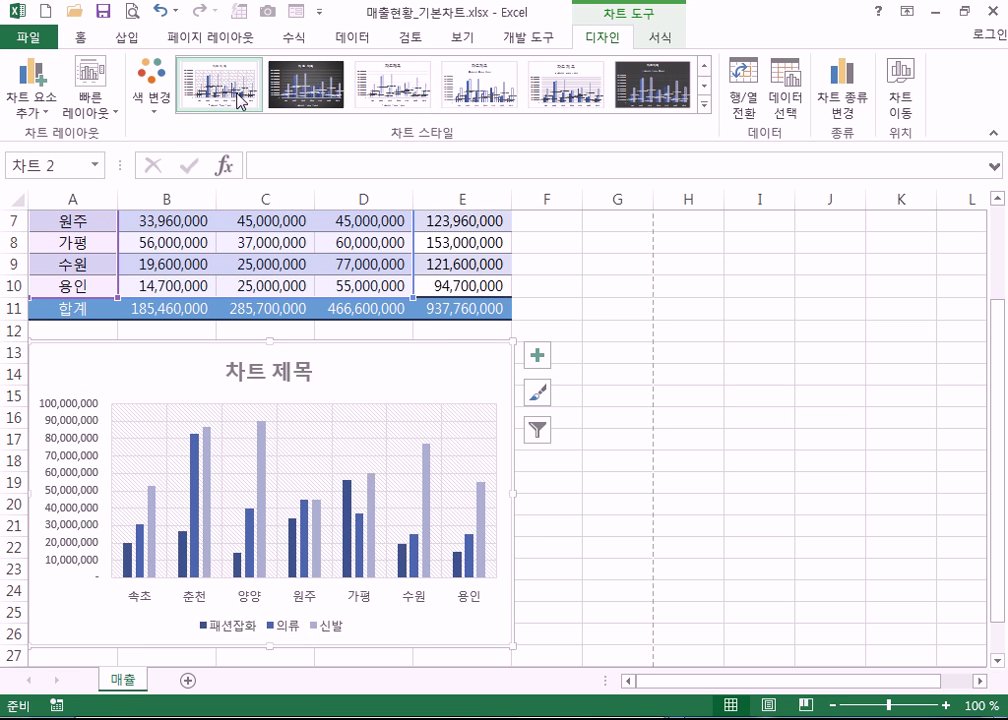
# - Switch the chart type from Clustered Column to Stacked Column
pyautogui.click(842, 102)
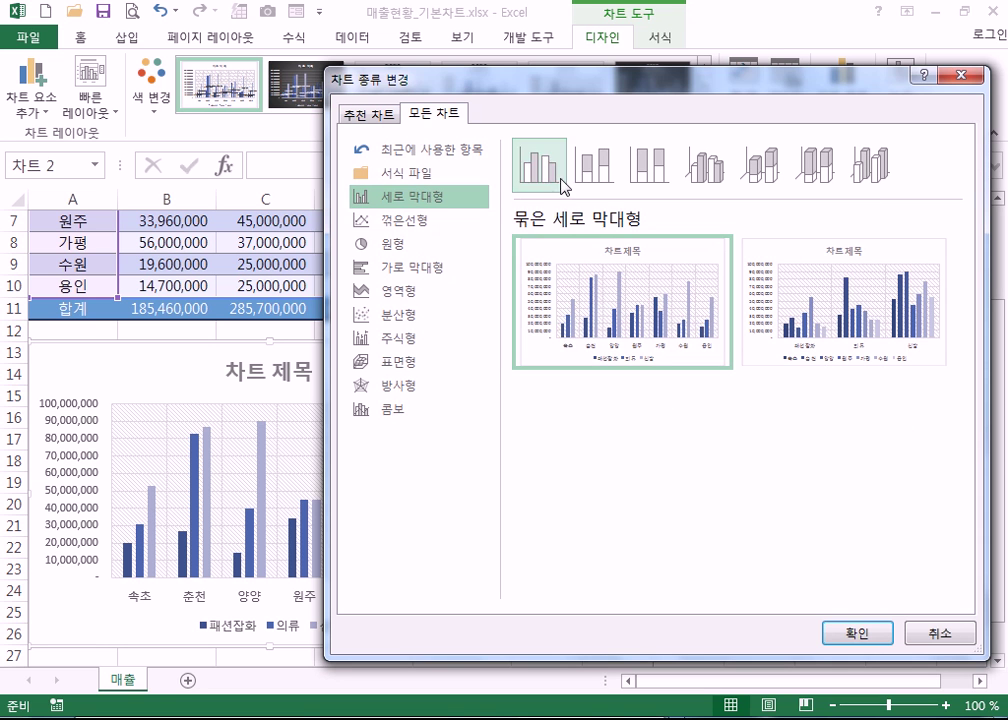
pyautogui.click(594, 165)
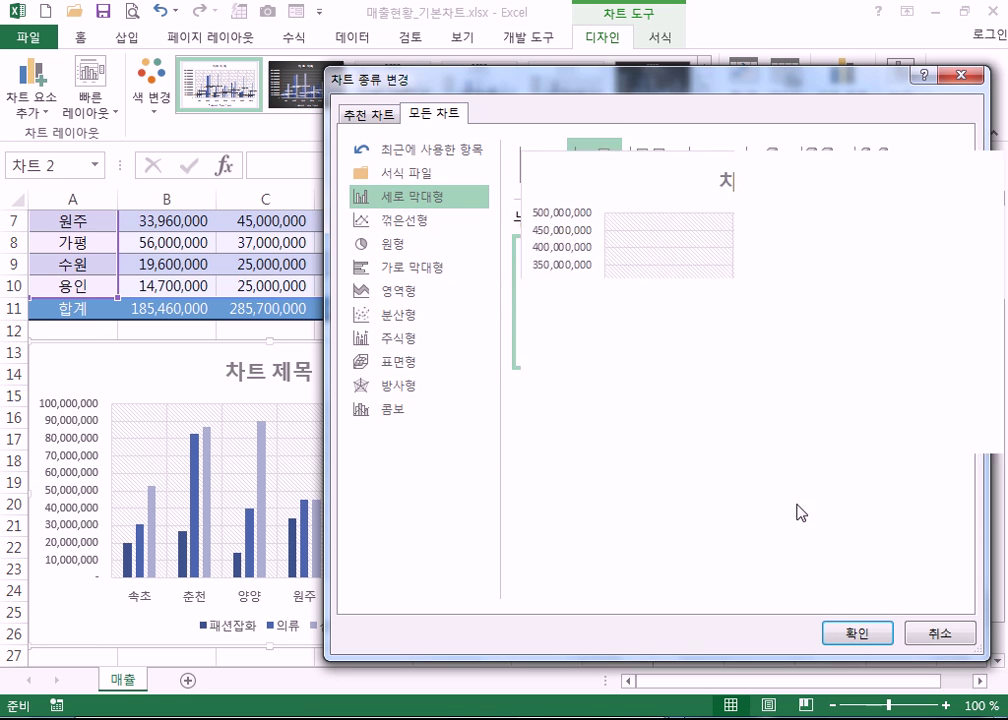
pyautogui.click(850, 633)
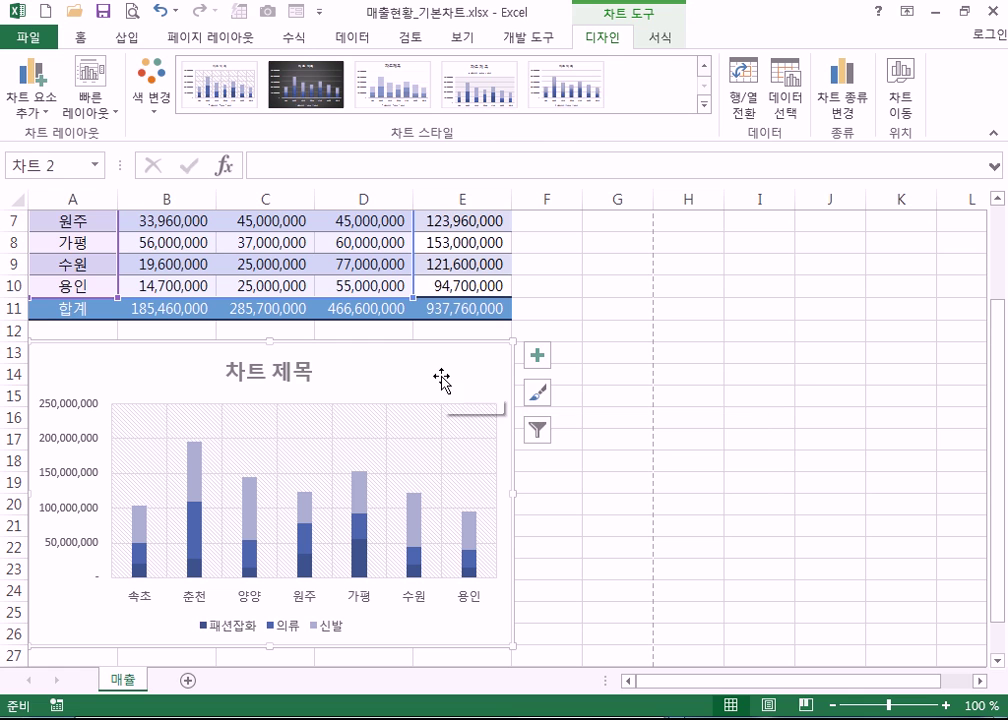
# - Apply the first Chart Style to the stacked column chart: lighter semi-transparent bars, bold title, bottom legend
pyautogui.click(603, 382)
pyautogui.click(472, 371)
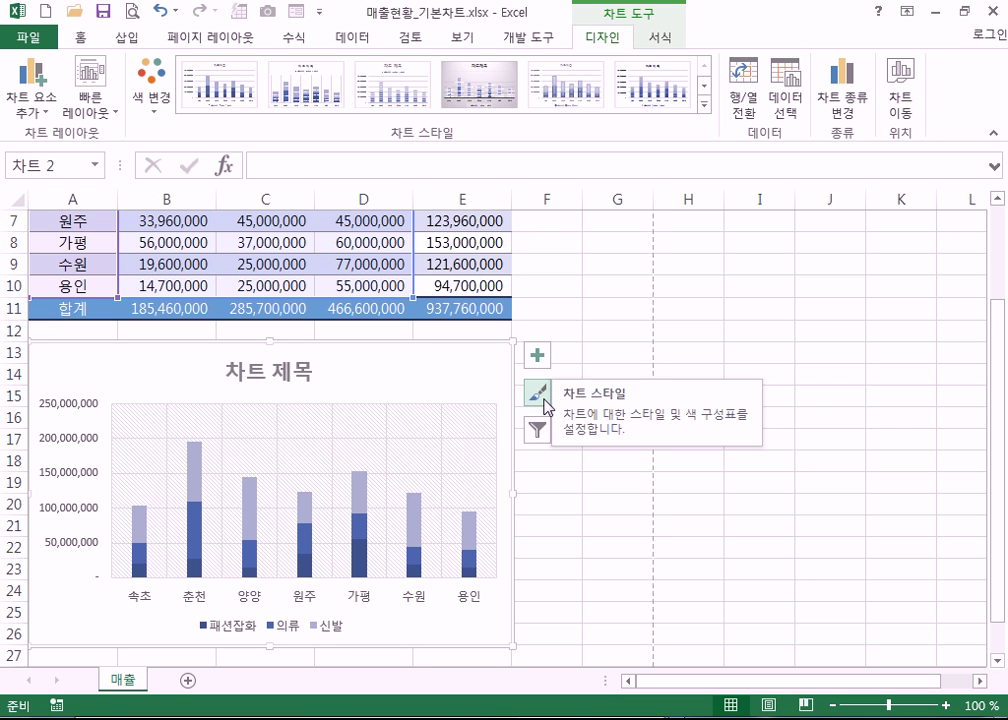
pyautogui.click(544, 398)
pyautogui.scroll(-5, 697, 462)
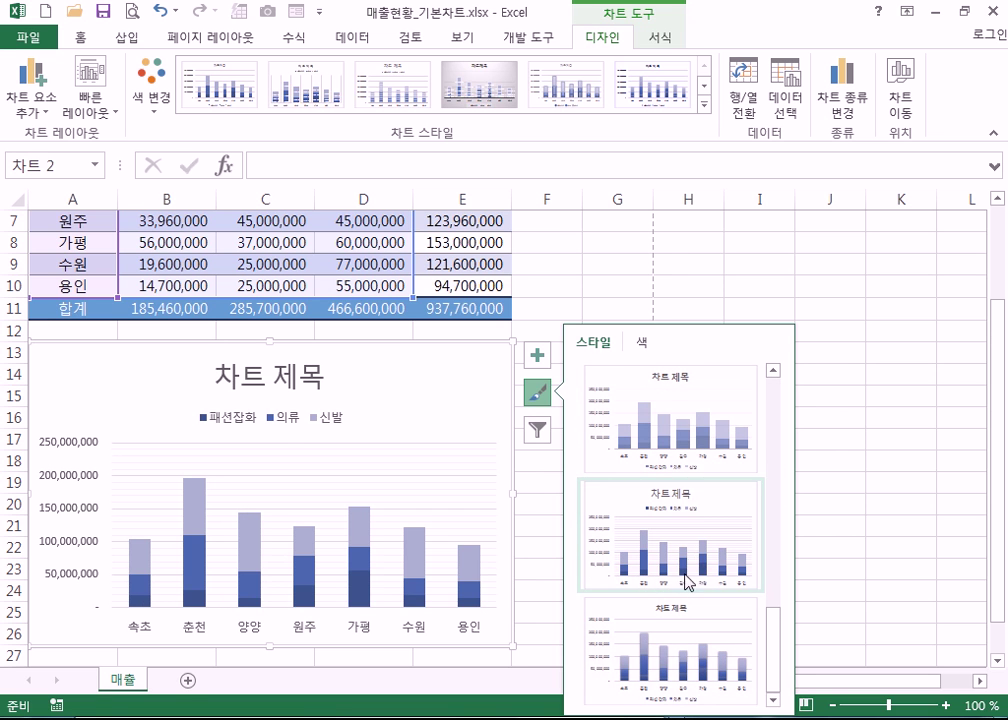
pyautogui.click(709, 385)
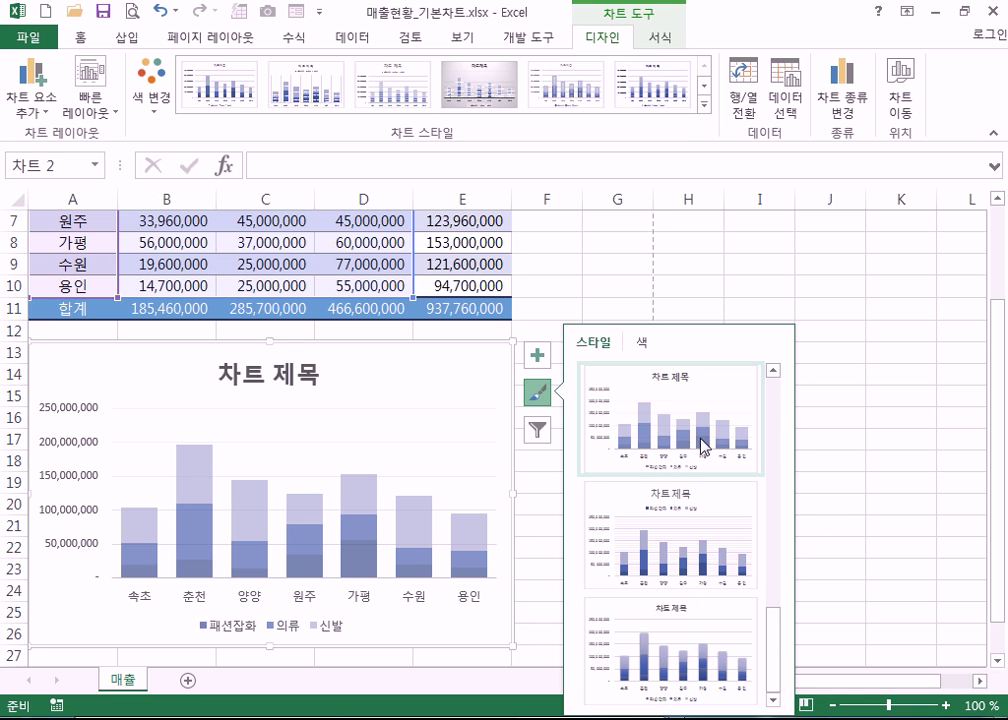
pyautogui.click(702, 440)
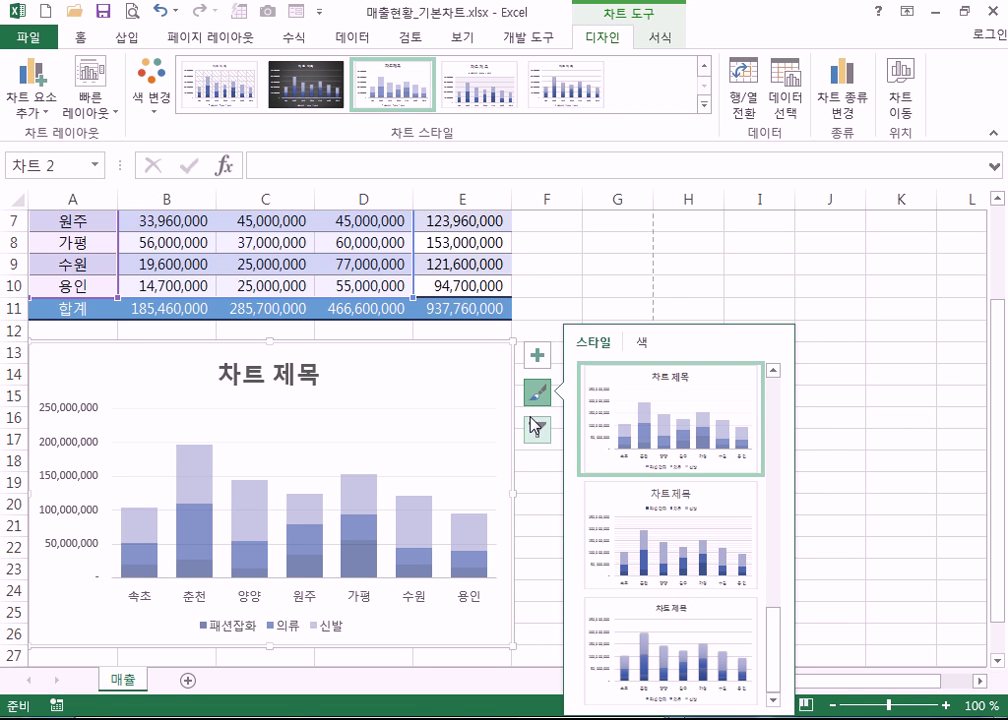
# - Turn on 축 제목 in Chart Elements so both horizontal and vertical axes get placeholder titles
pyautogui.click(537, 358)
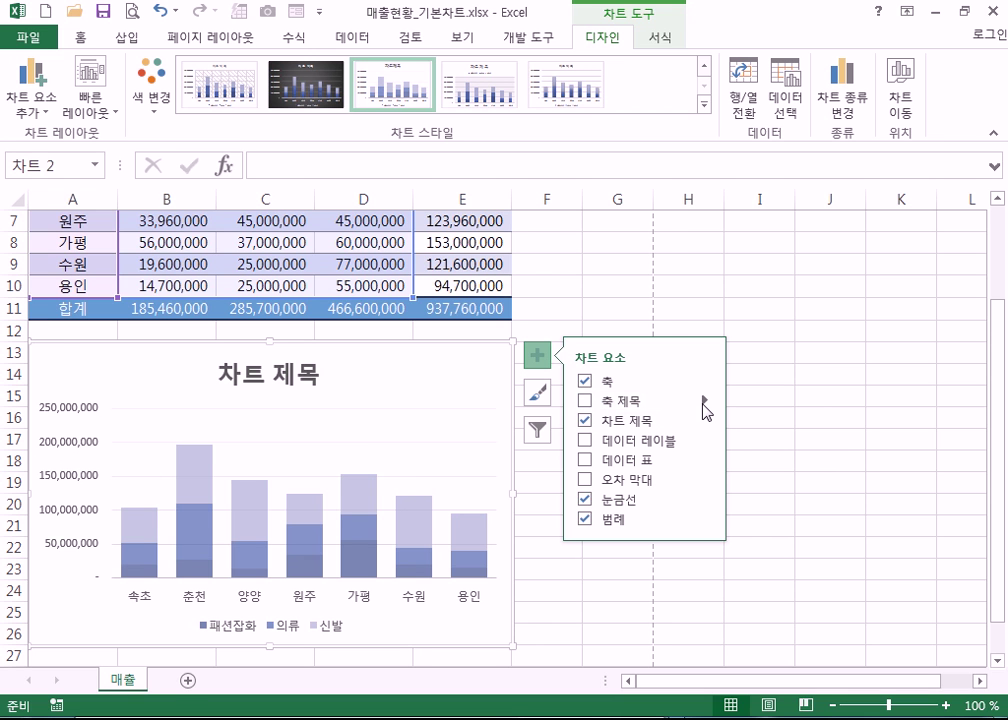
pyautogui.click(585, 400)
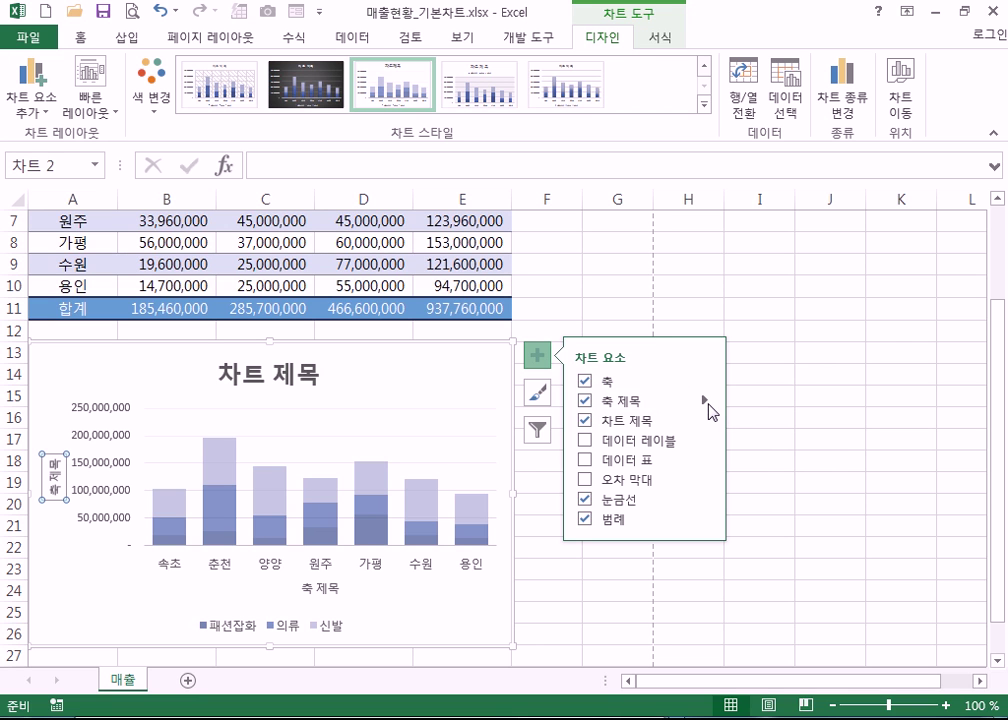
pyautogui.click(707, 402)
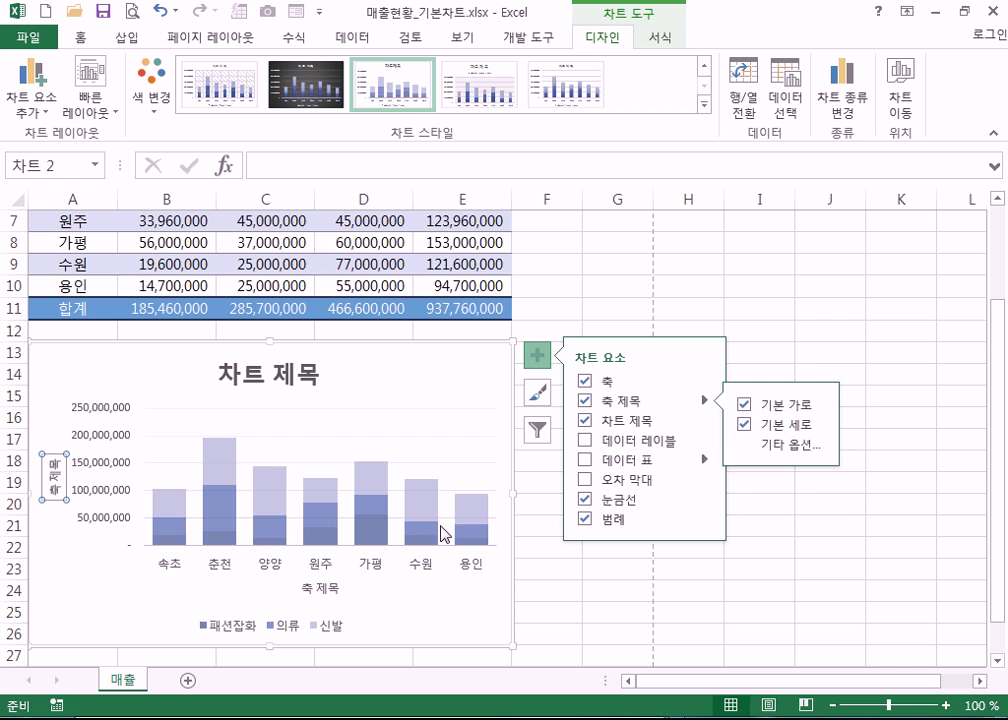
pyautogui.click(585, 400)
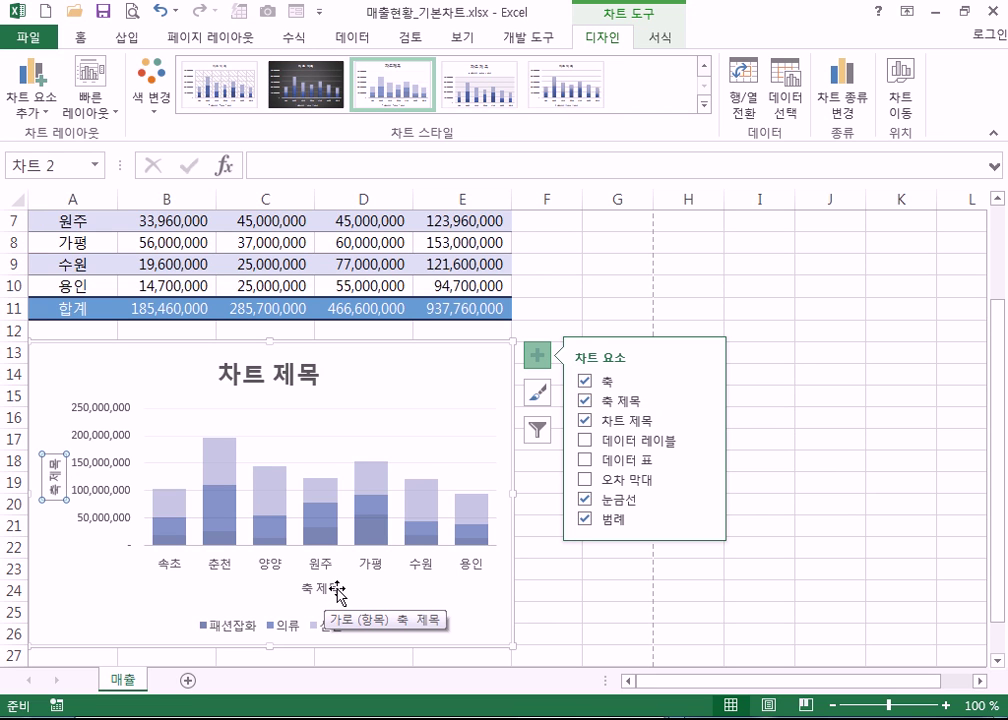
pyautogui.click(586, 400)
pyautogui.click(481, 373)
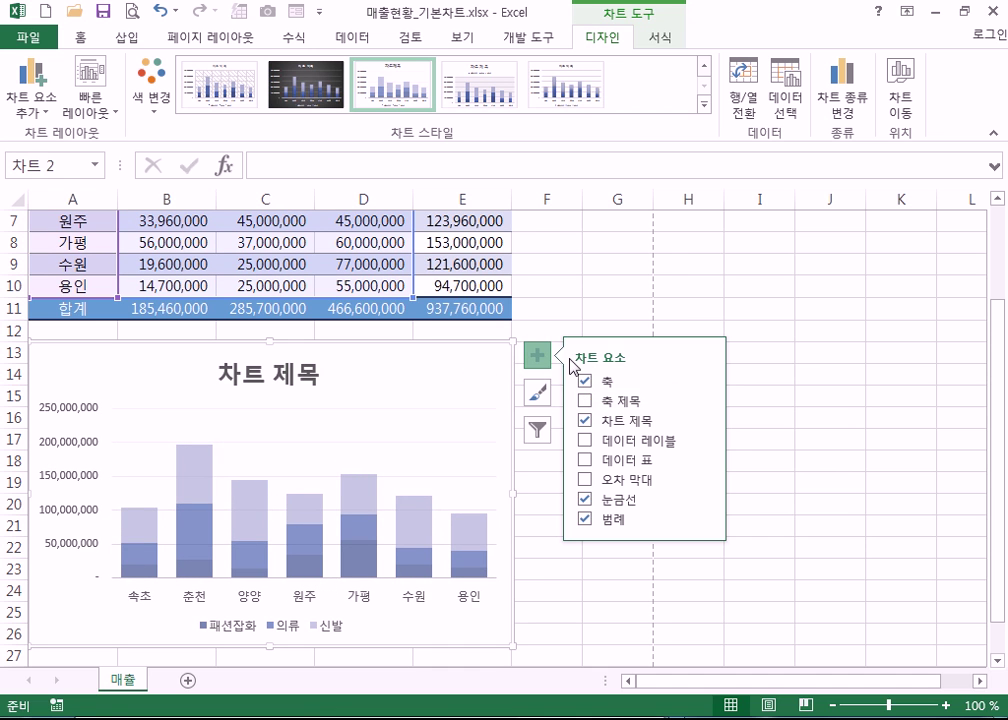
pyautogui.click(540, 364)
pyautogui.click(541, 363)
pyautogui.click(585, 402)
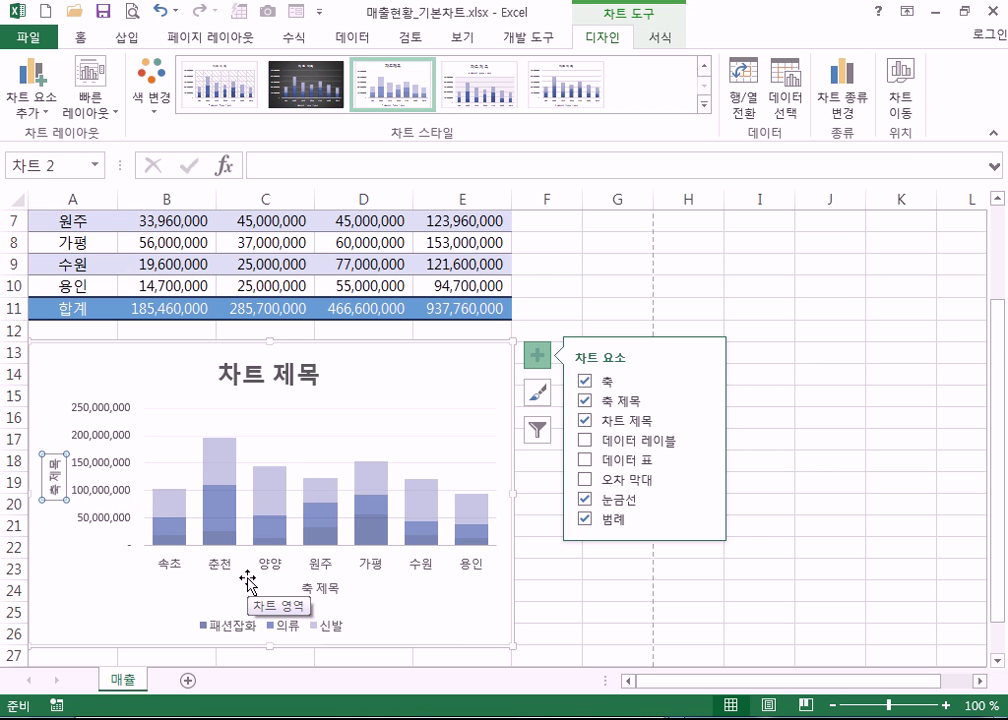
pyautogui.scroll(2, 265, 585)
# - Rename the vertical axis title to 매출액
pyautogui.scroll(-4, 263, 574)
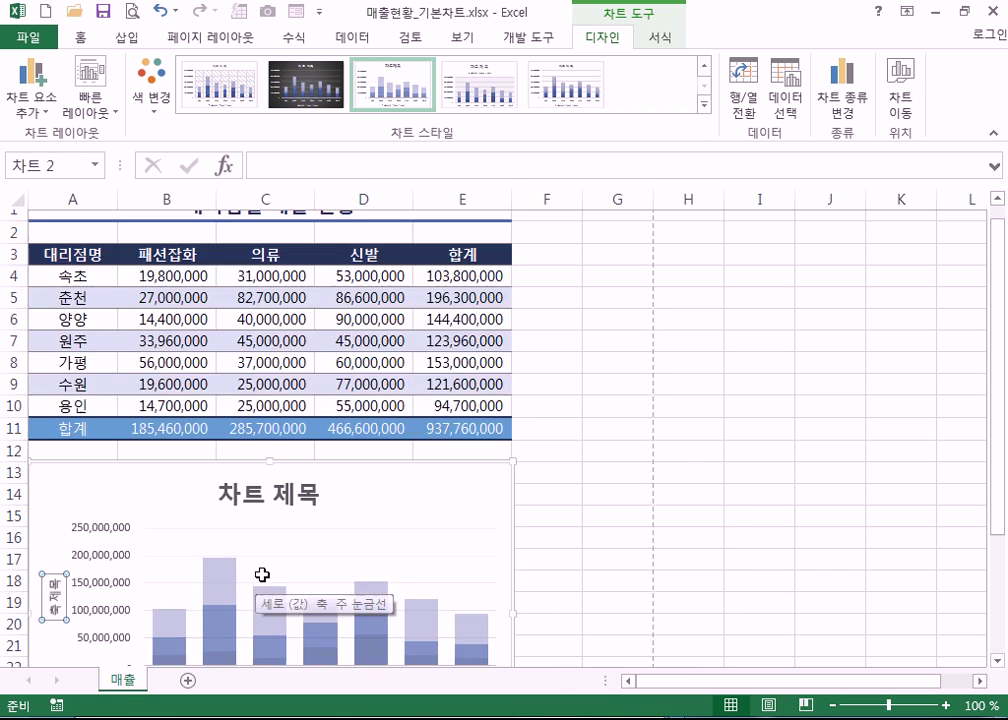
pyautogui.write('AO')
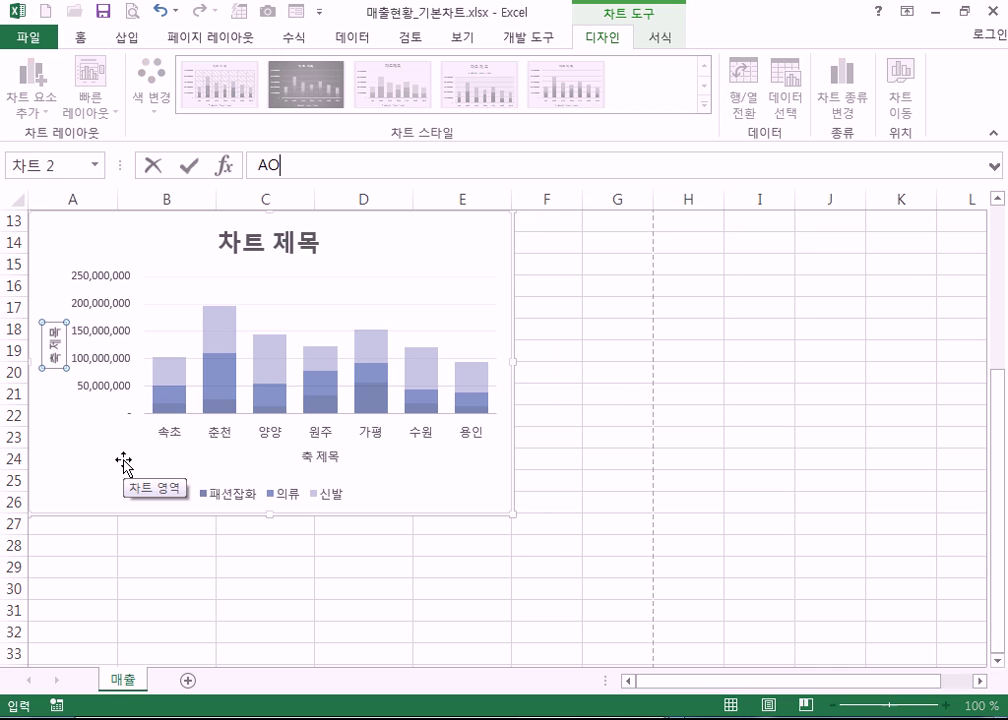
pyautogui.write('CN')
pyautogui.press('BackSpace')
pyautogui.press('BackSpace')
pyautogui.press('BackSpace')
pyautogui.press('BackSpace')
pyautogui.write('매출액')
pyautogui.press('Return')
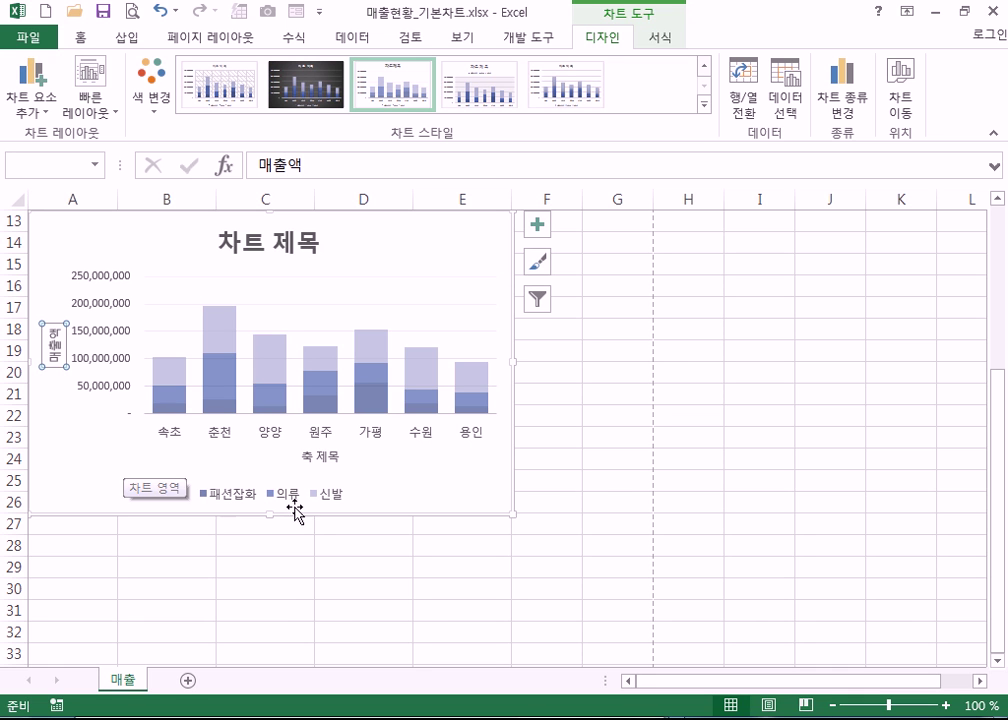
# - Rename the horizontal axis title to 대리점명
pyautogui.click(324, 459)
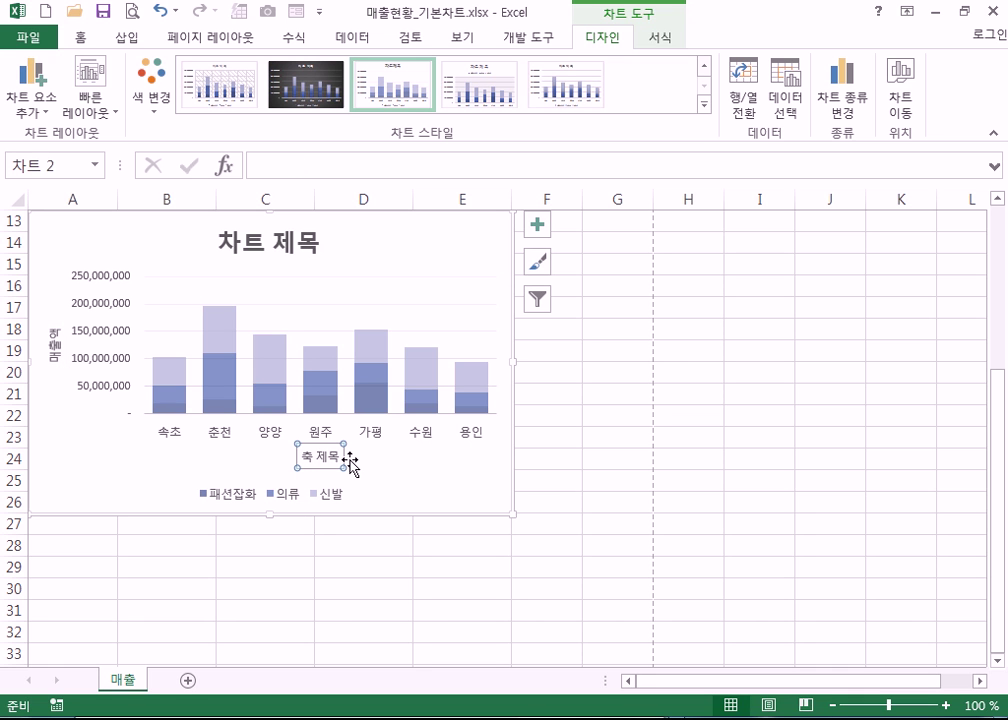
pyautogui.click(352, 462)
pyautogui.write('대리점명')
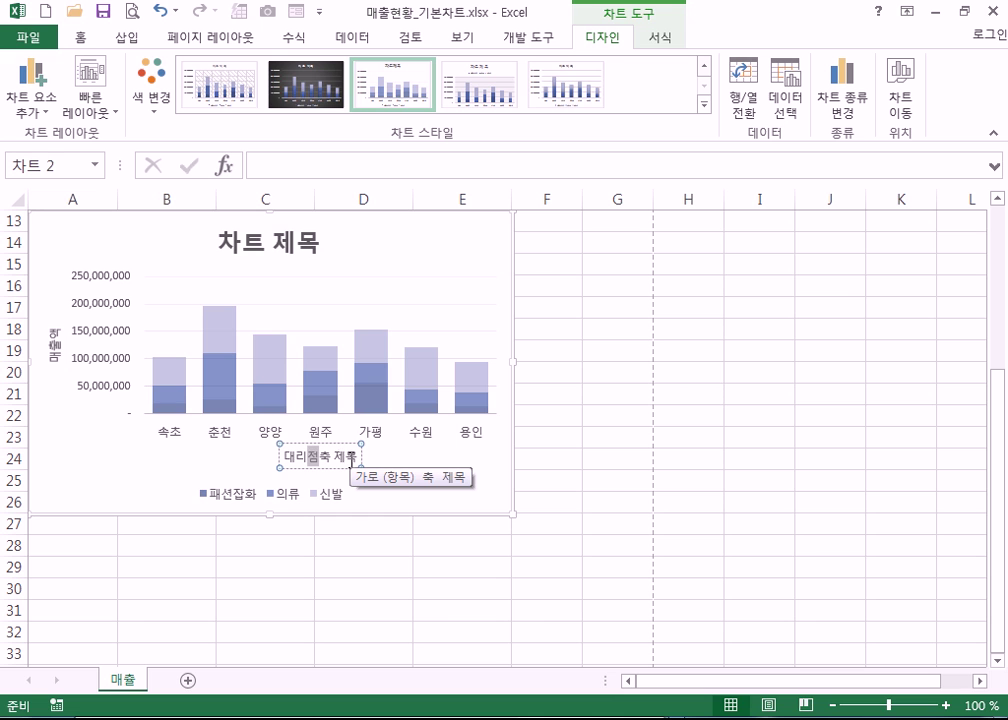
pyautogui.press('Delete')
pyautogui.press('Delete')
pyautogui.press('Delete')
pyautogui.press('Delete')
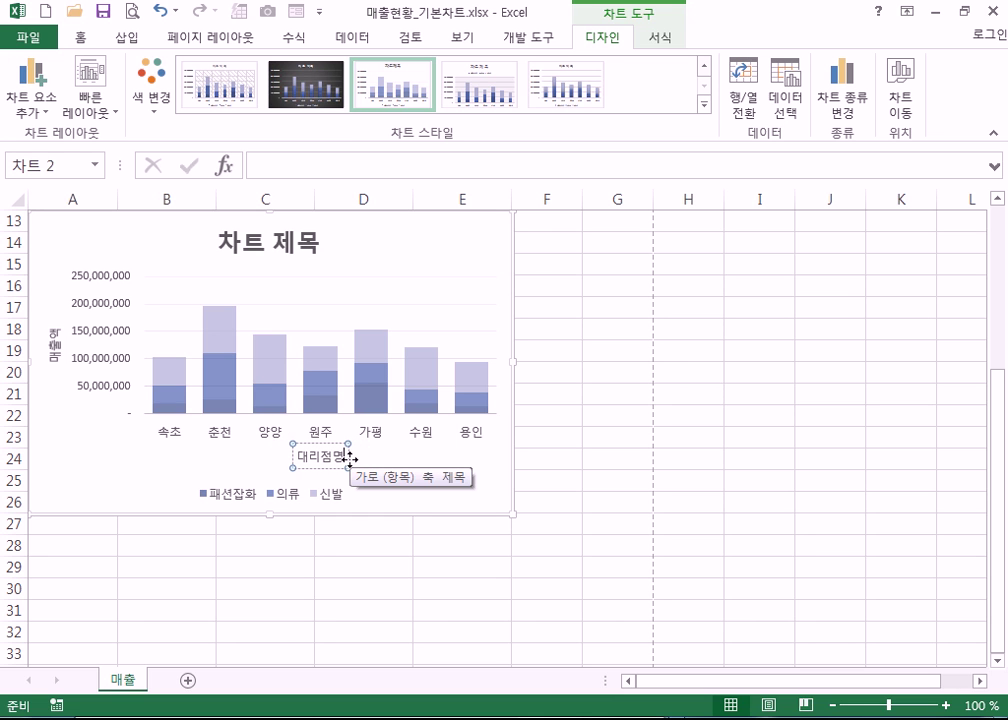
pyautogui.click(393, 263)
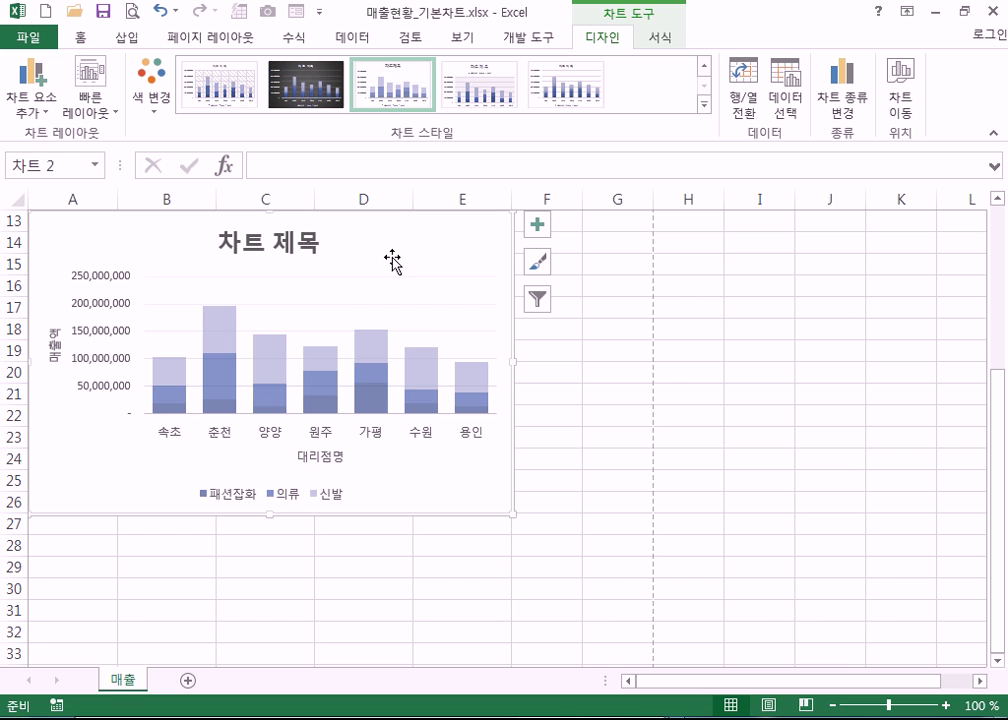
# - Retitle the chart 대리점별 매출현황
pyautogui.scroll(4, 410, 280)
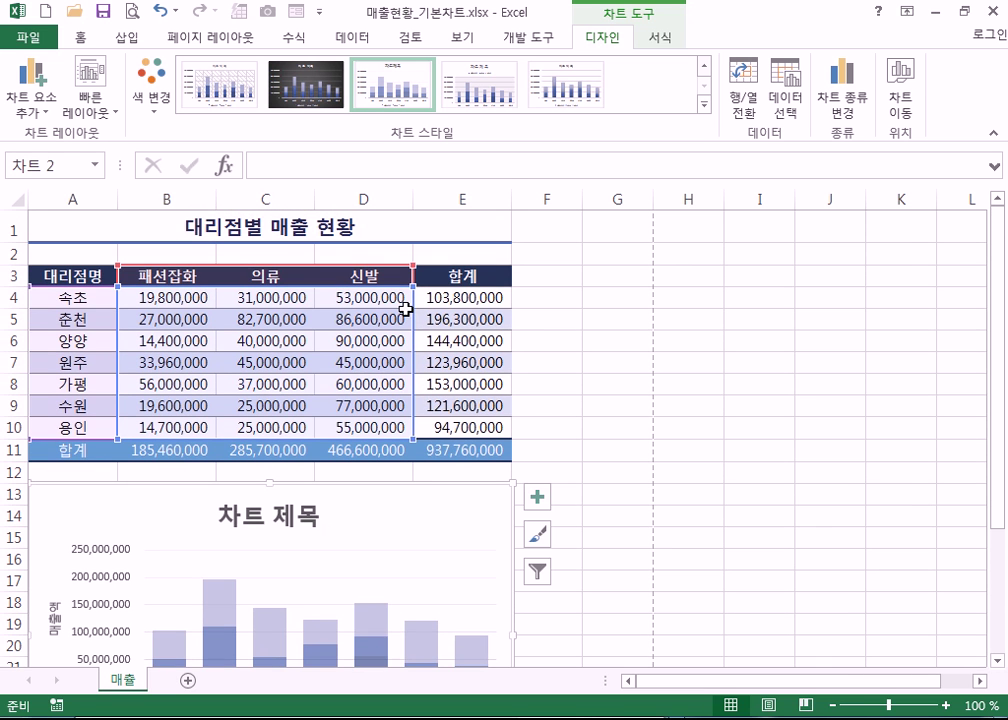
pyautogui.scroll(-4, 405, 310)
pyautogui.click(278, 243)
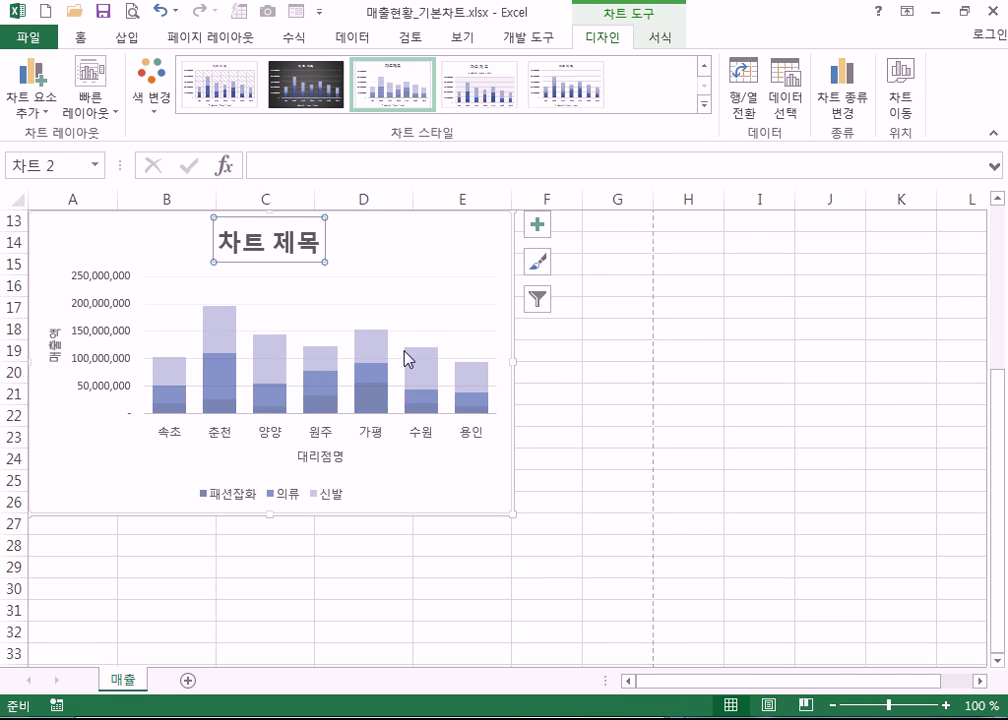
pyautogui.scroll(1, 412, 352)
pyautogui.write('대리점별 매출현호황')
pyautogui.press('Delete')
pyautogui.press('Delete')
pyautogui.press('Delete')
pyautogui.press('Delete')
pyautogui.press('Delete')
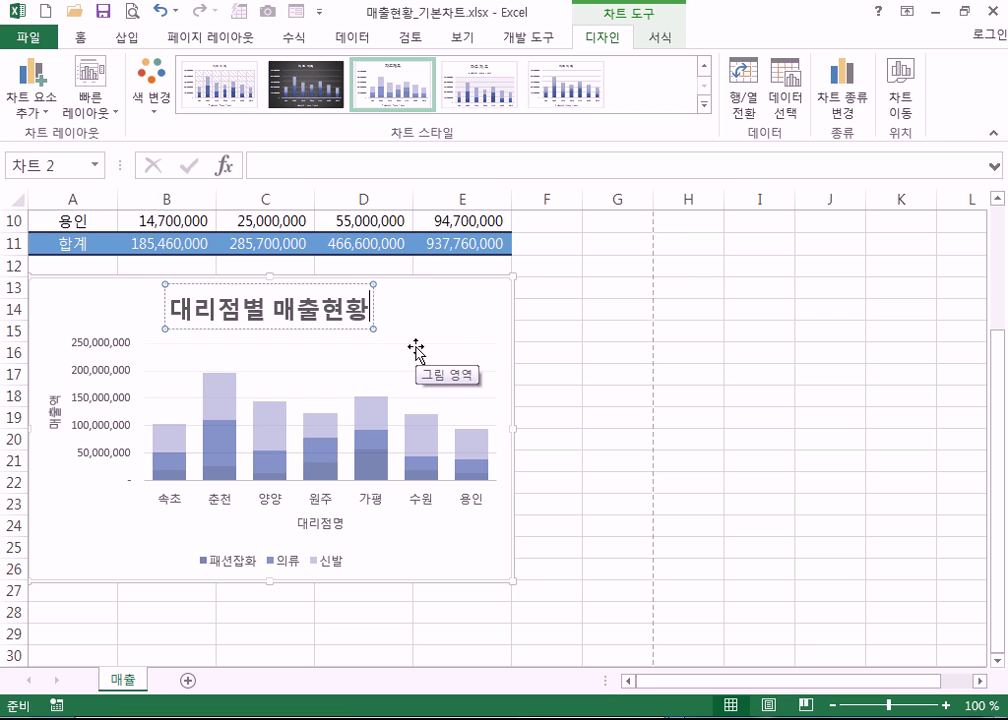
# - Open the 축 제목 서식 (Format Axis Title) pane for the 매출액 vertical axis title
pyautogui.click(456, 324)
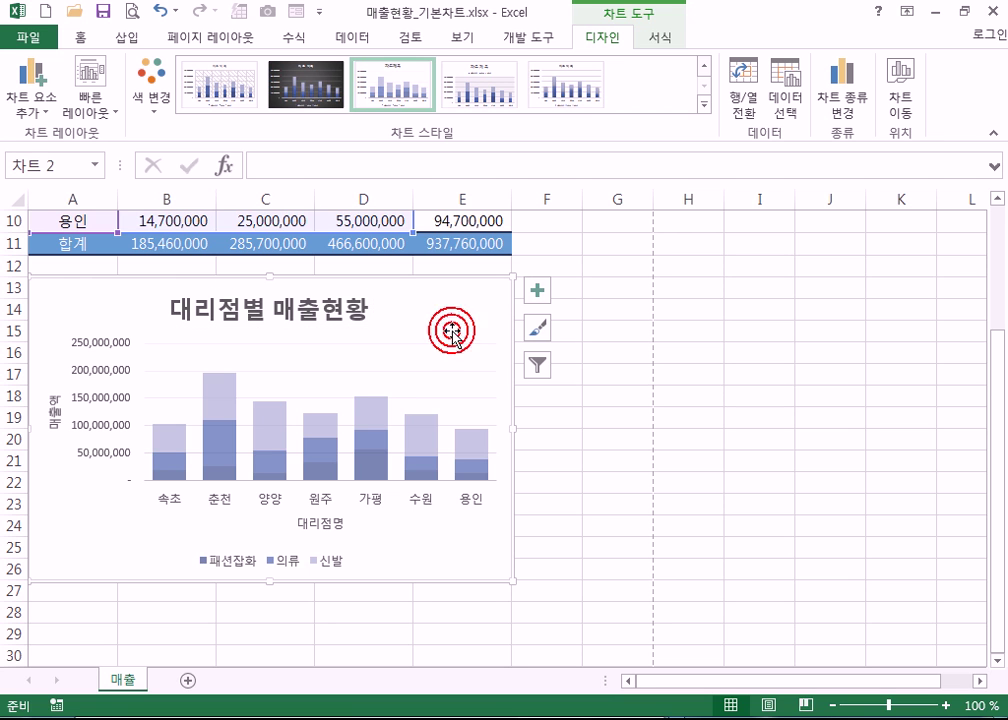
pyautogui.click(316, 318)
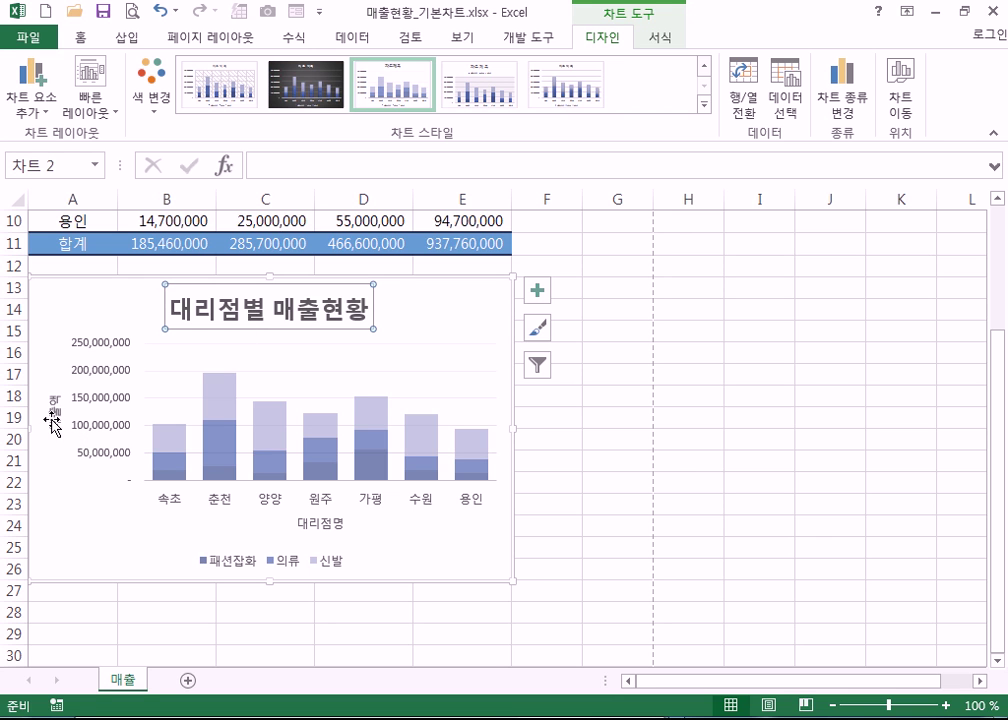
pyautogui.click(53, 418)
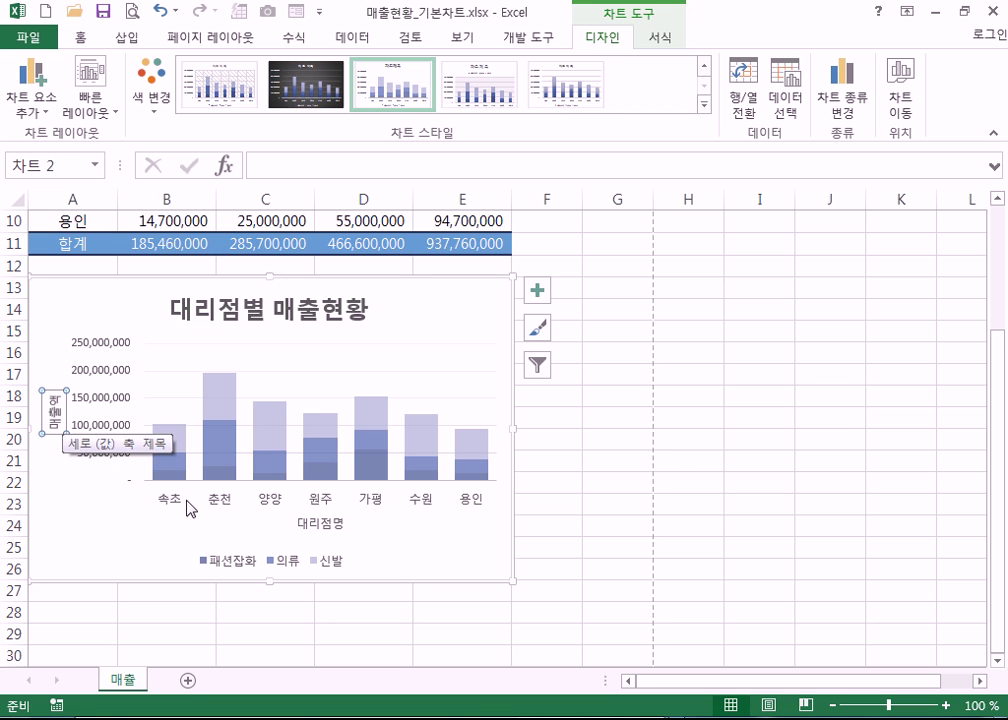
pyautogui.click(323, 527)
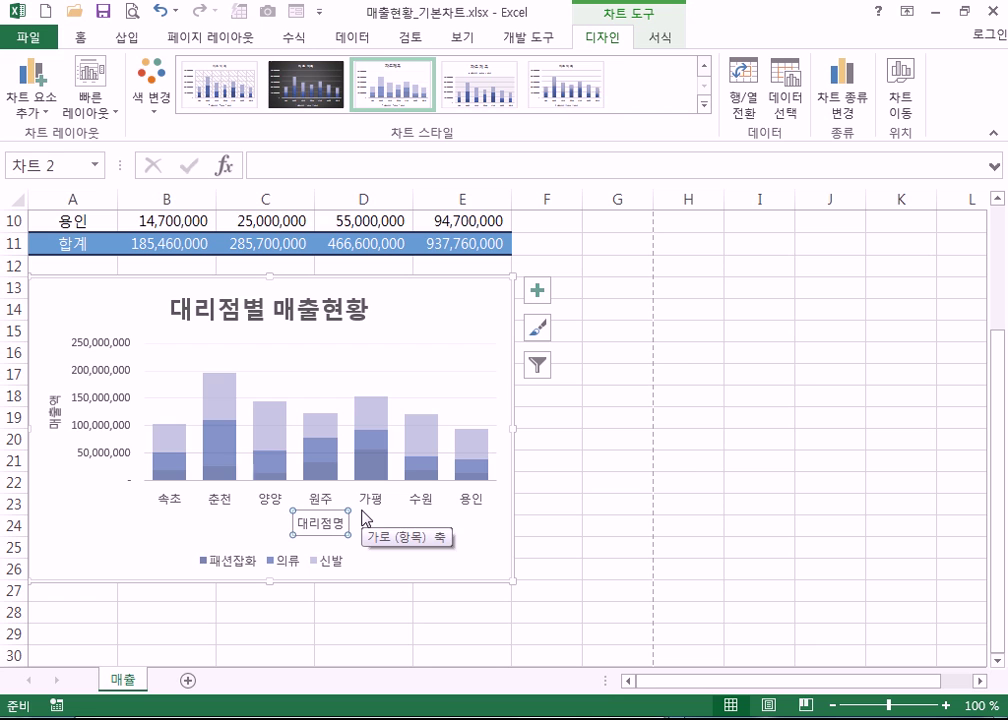
pyautogui.click(53, 412)
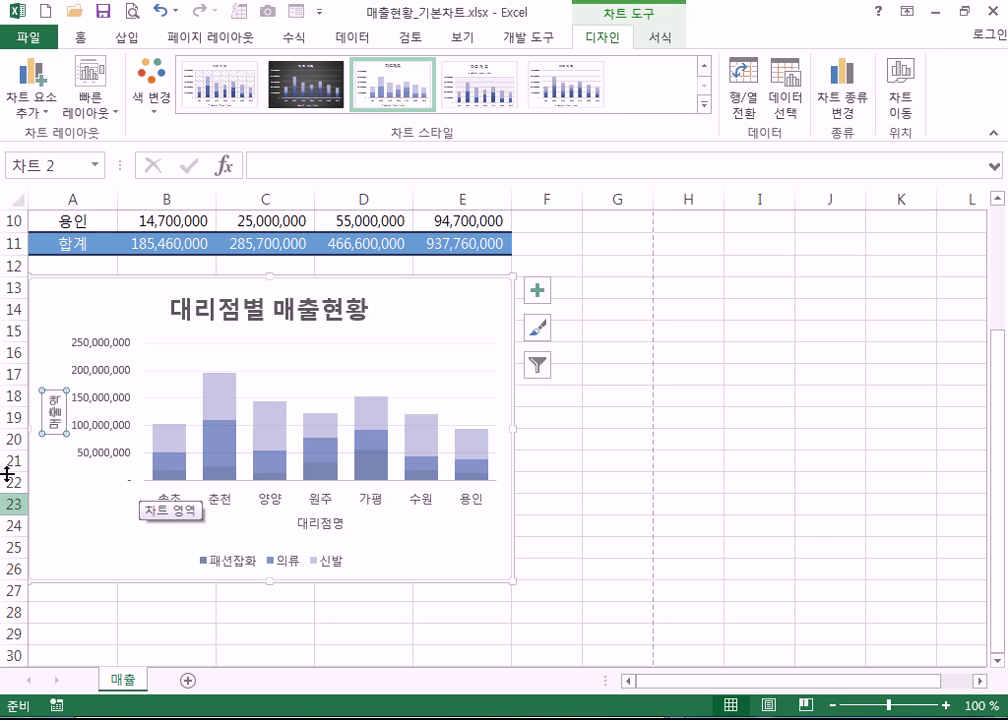
pyautogui.doubleClick(55, 416)
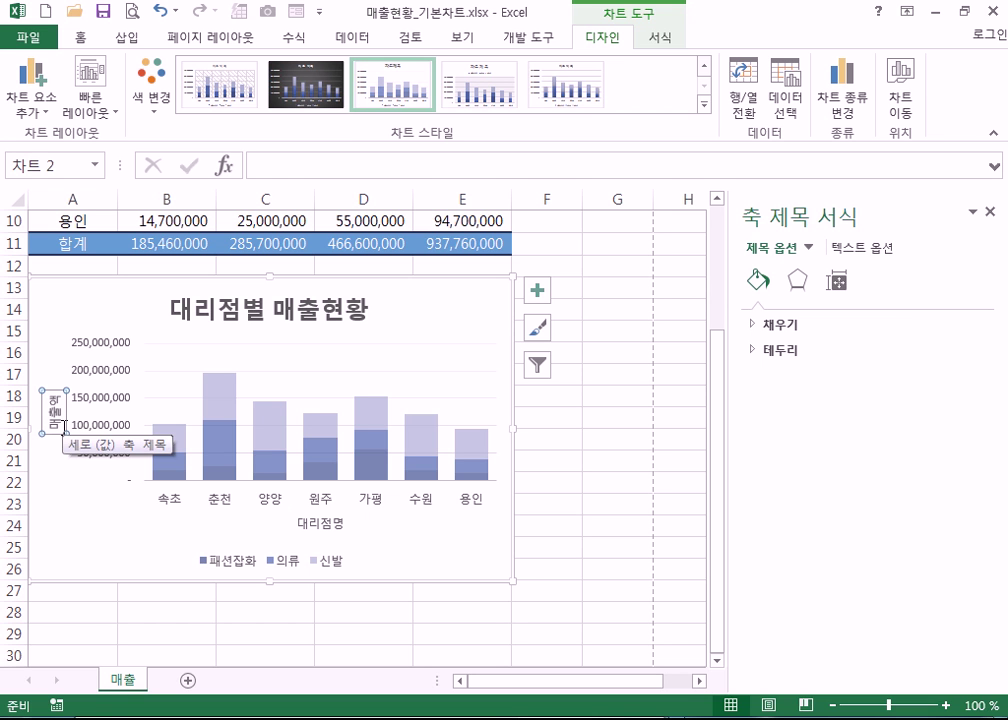
# - Give the 매출액 axis title a solid orange fill
pyautogui.click(991, 212)
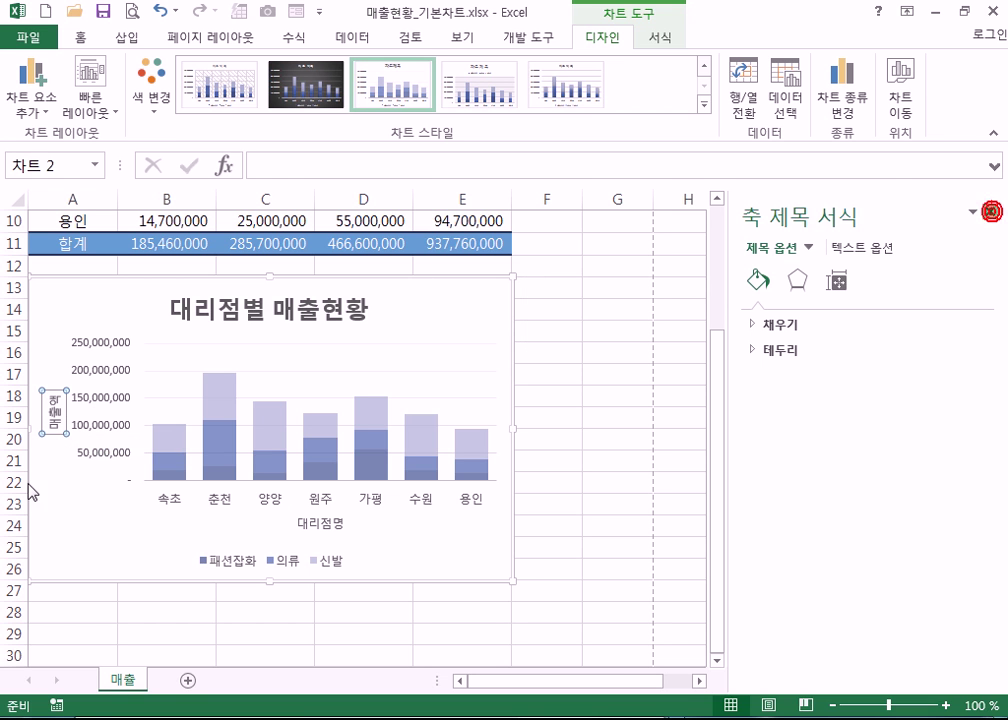
pyautogui.click(59, 439)
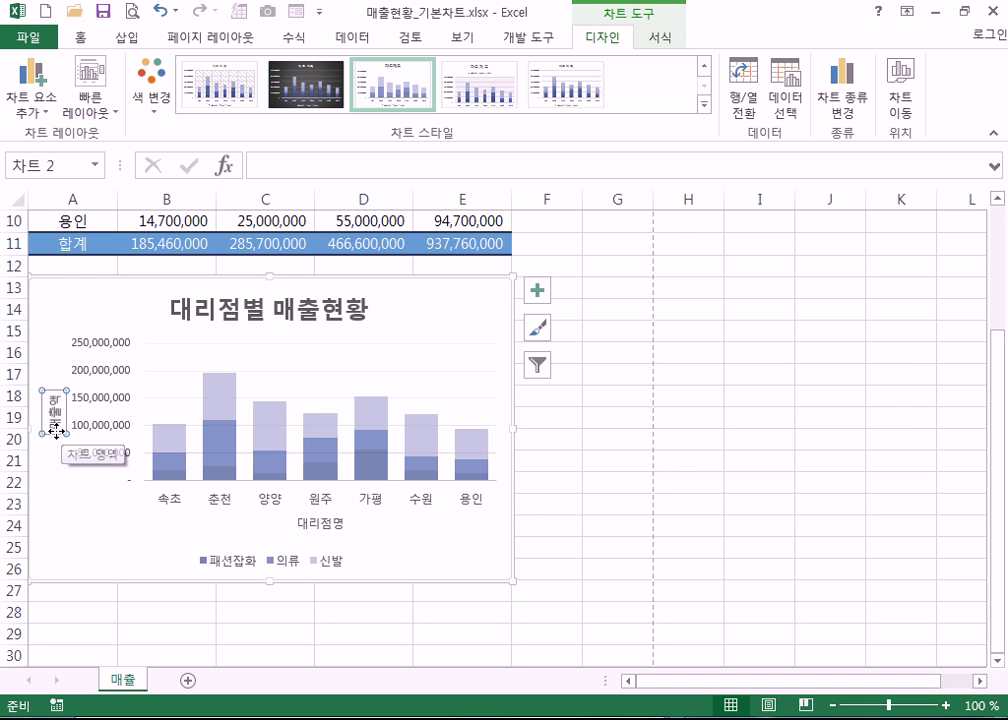
pyautogui.click(54, 422)
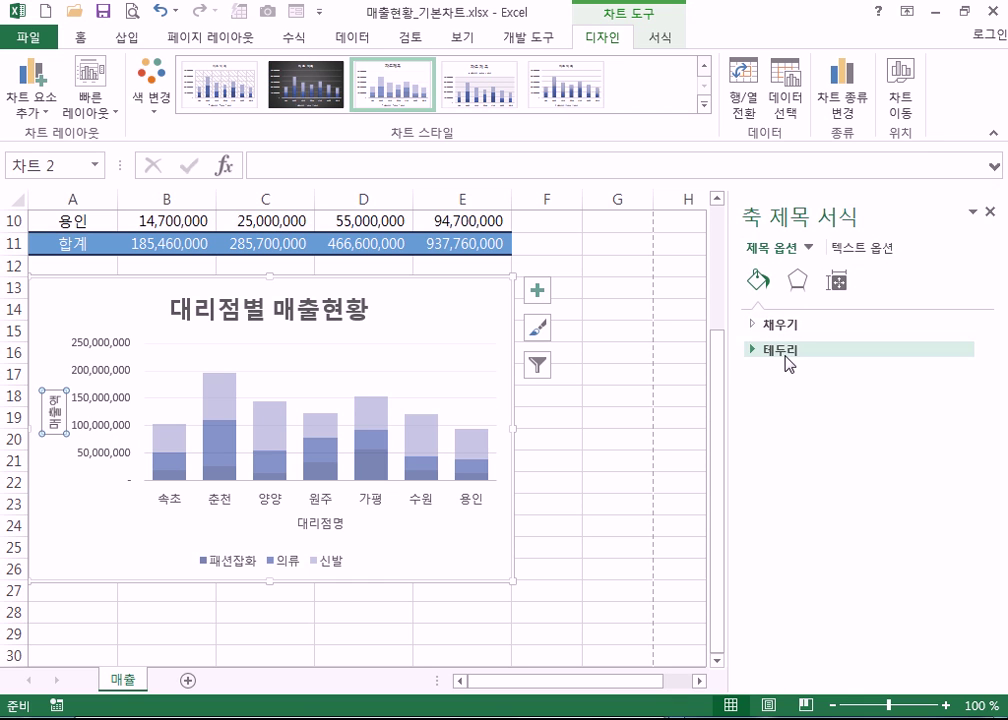
pyautogui.click(785, 325)
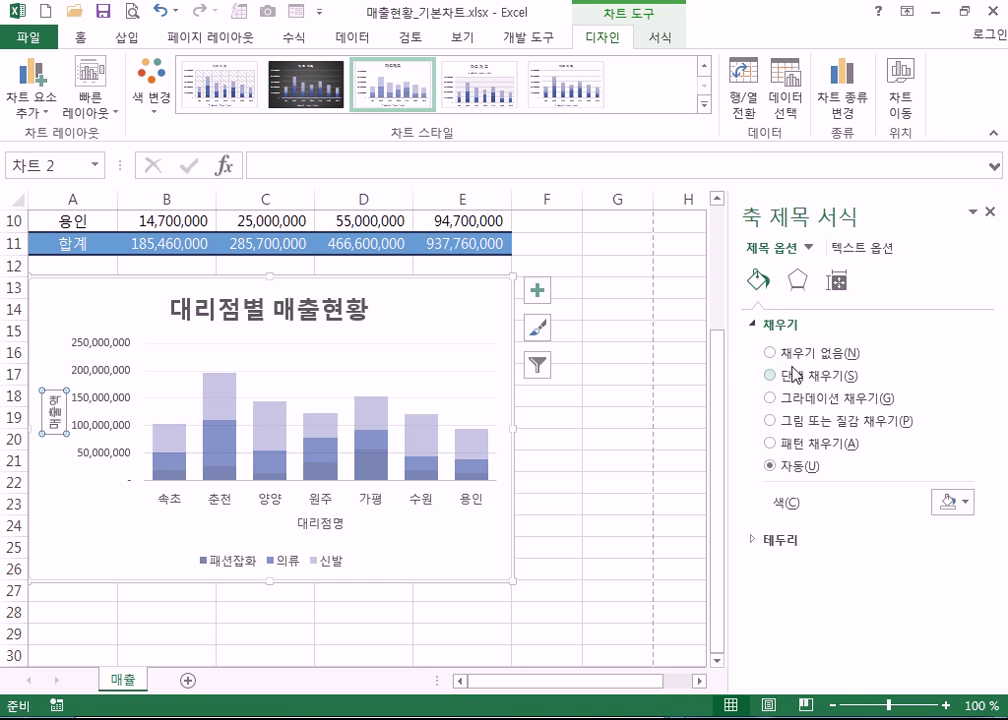
pyautogui.click(794, 379)
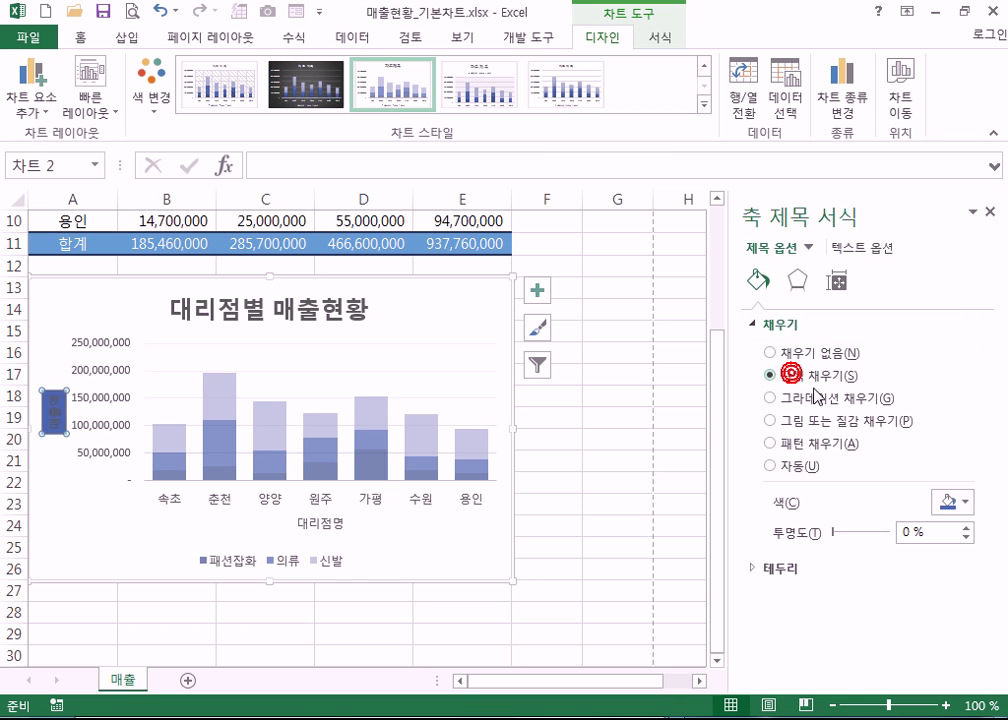
pyautogui.click(961, 505)
pyautogui.click(877, 656)
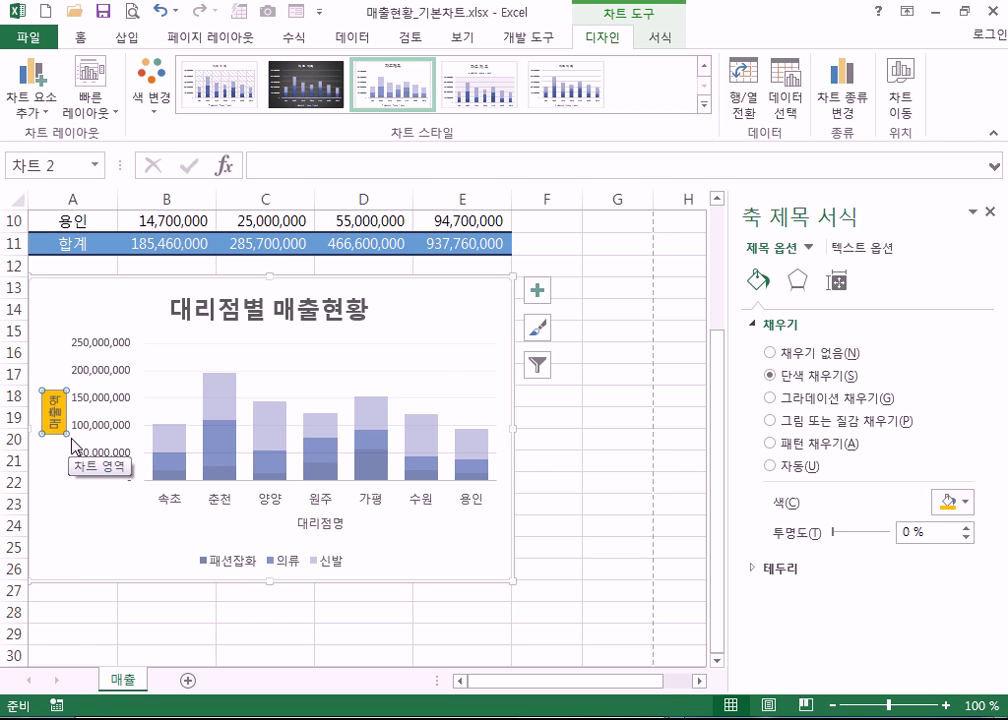
# - Centre 매출액 vertically in its text box and set vertical text direction, then undo the direction
pyautogui.click(857, 251)
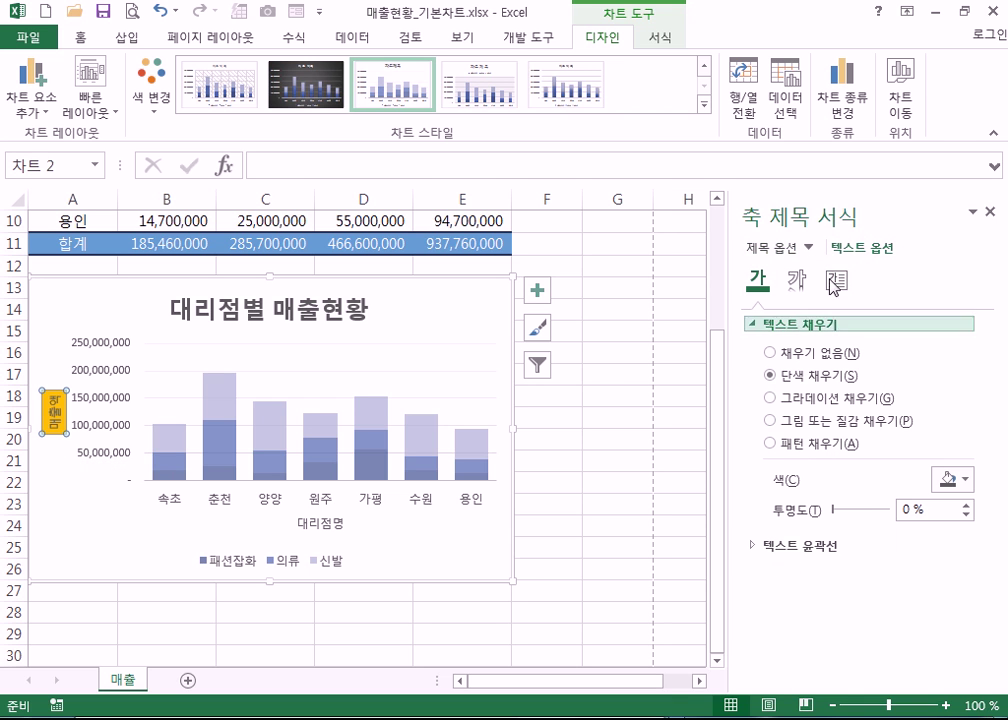
pyautogui.click(840, 286)
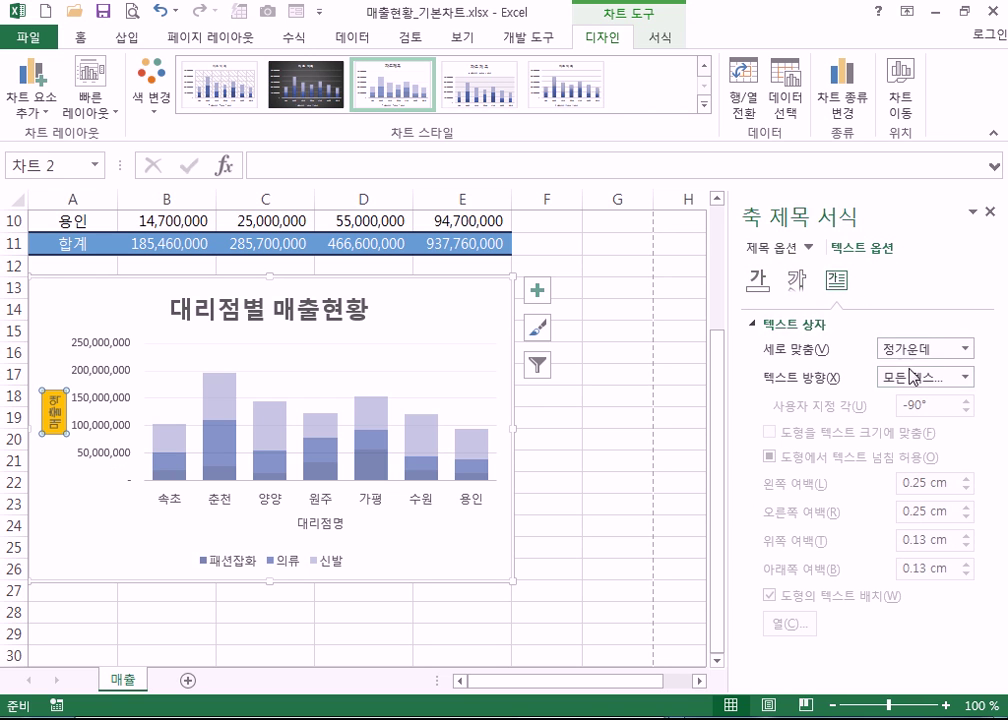
pyautogui.click(916, 350)
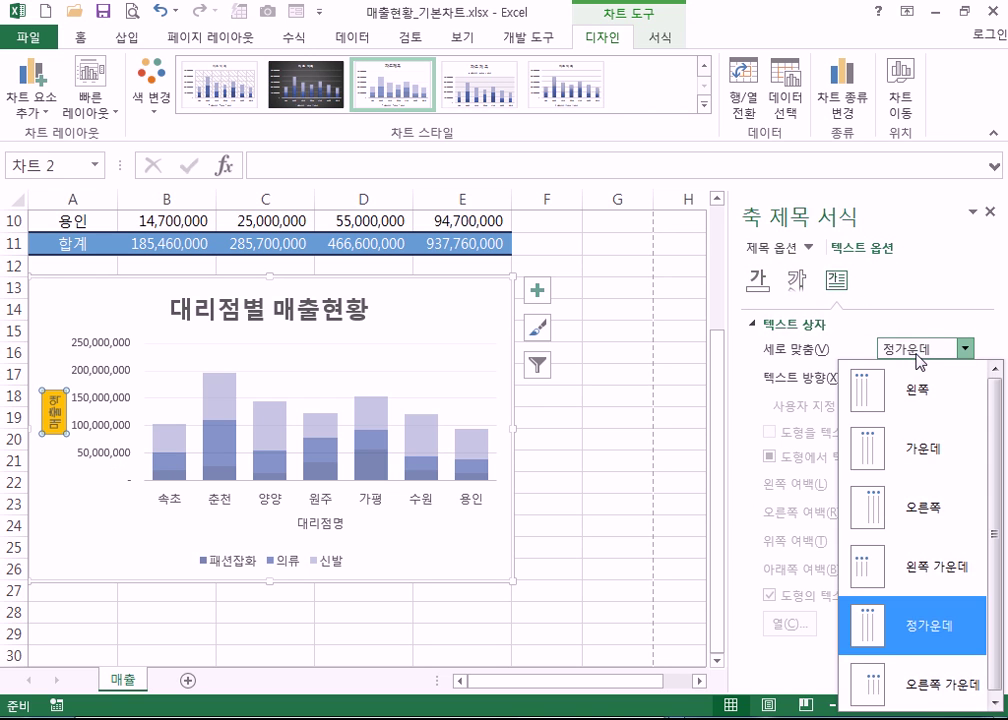
pyautogui.click(900, 561)
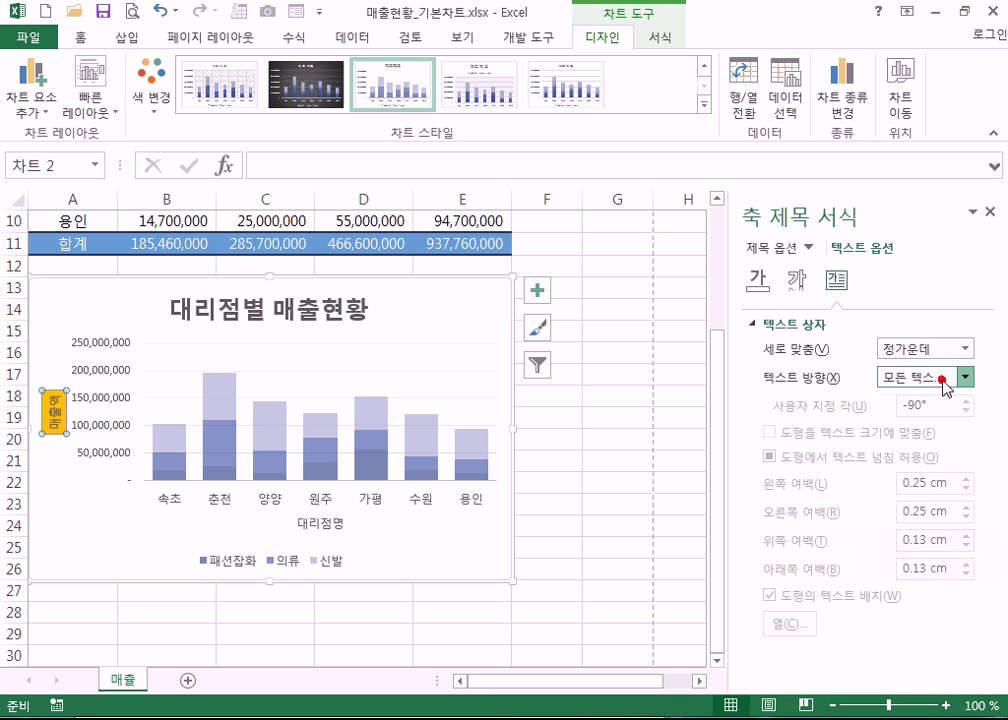
pyautogui.click(948, 380)
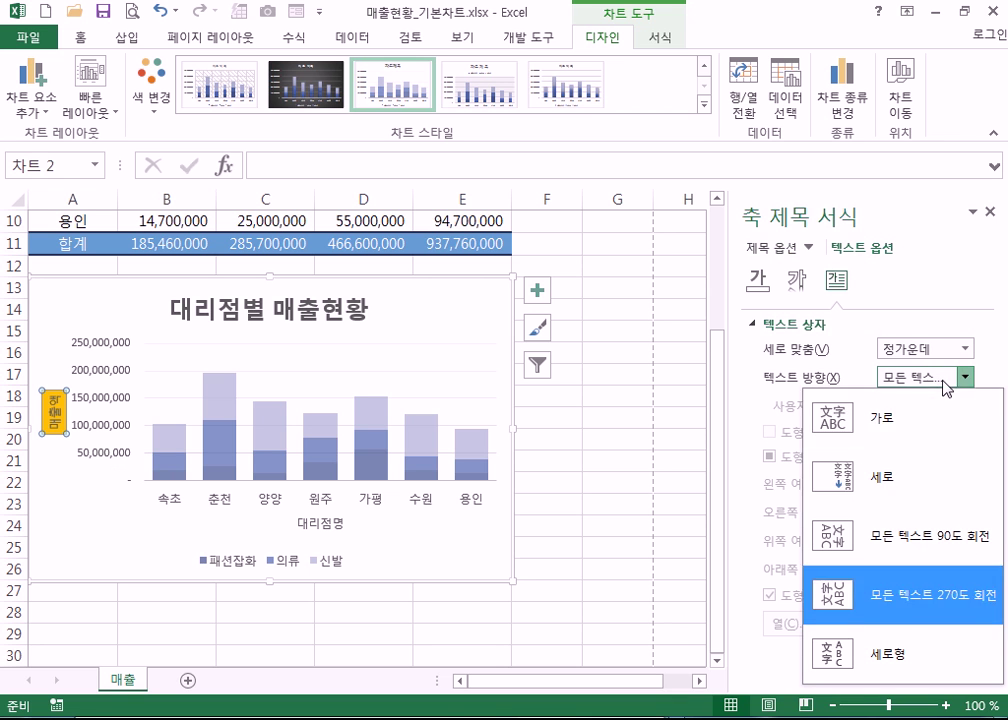
pyautogui.click(851, 489)
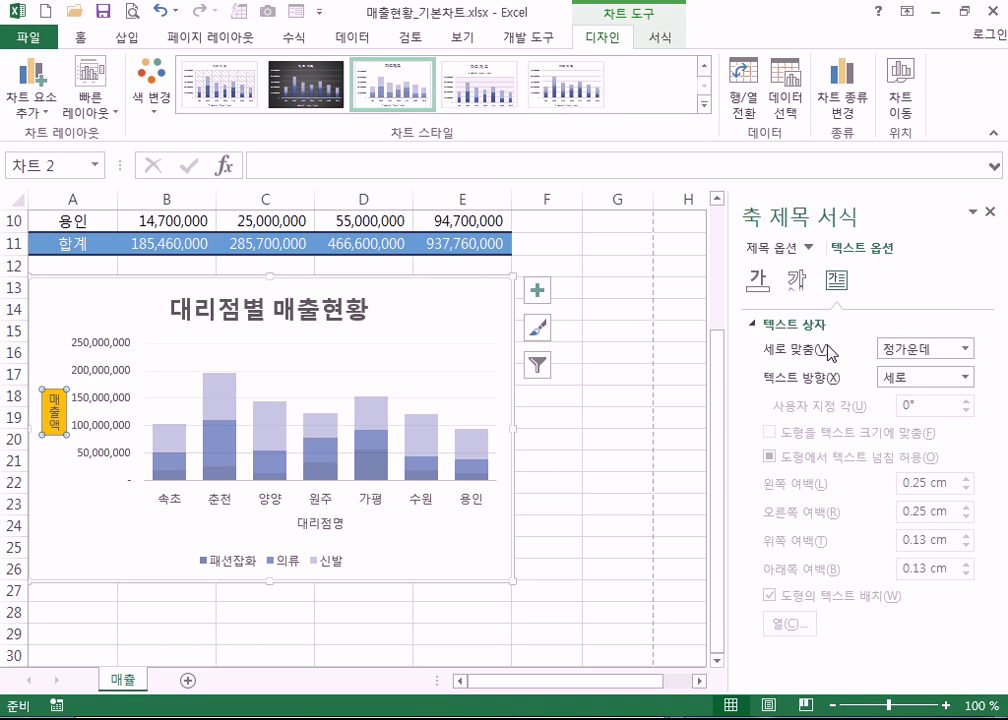
pyautogui.click(160, 11)
# - Undo the orange fill on the 매출액 axis title and reselect it
pyautogui.click(160, 11)
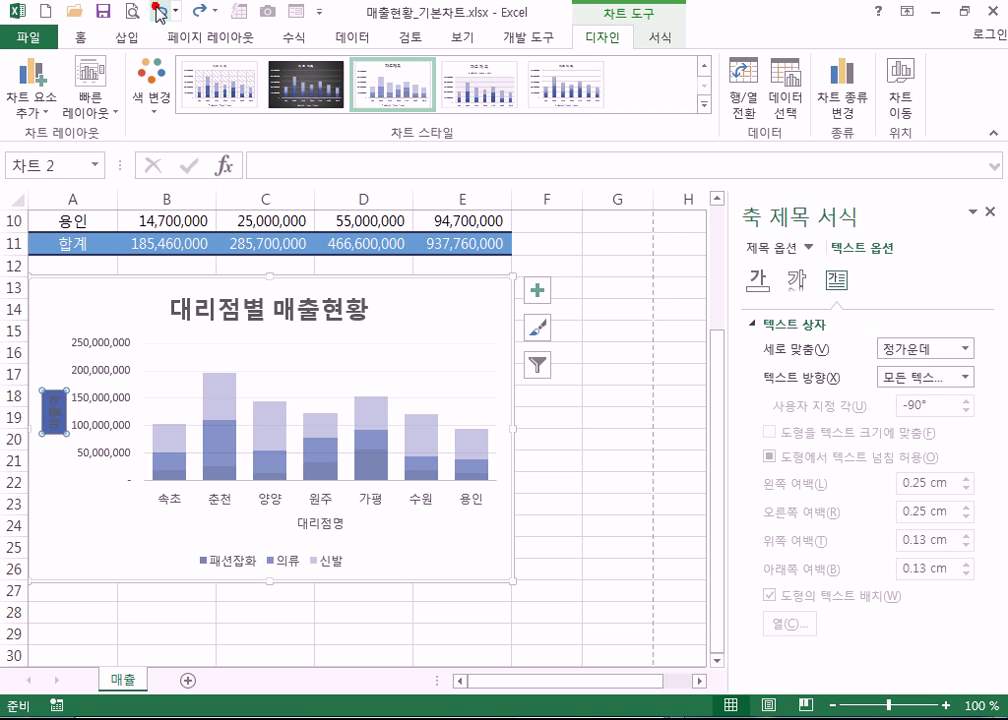
pyautogui.click(160, 11)
pyautogui.click(72, 547)
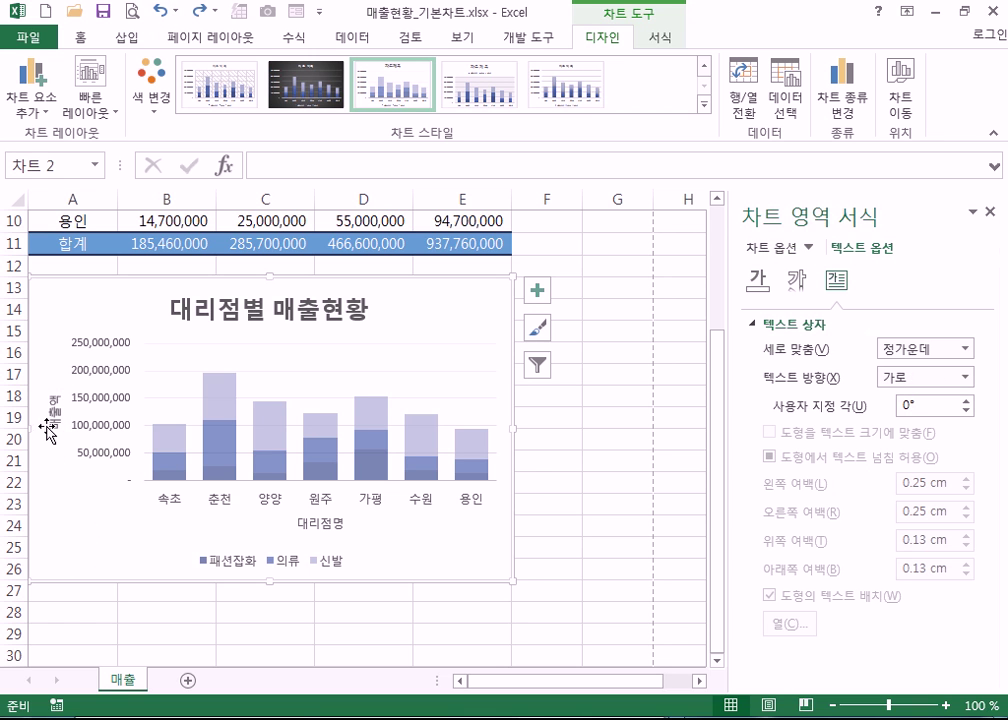
pyautogui.click(52, 414)
pyautogui.click(770, 248)
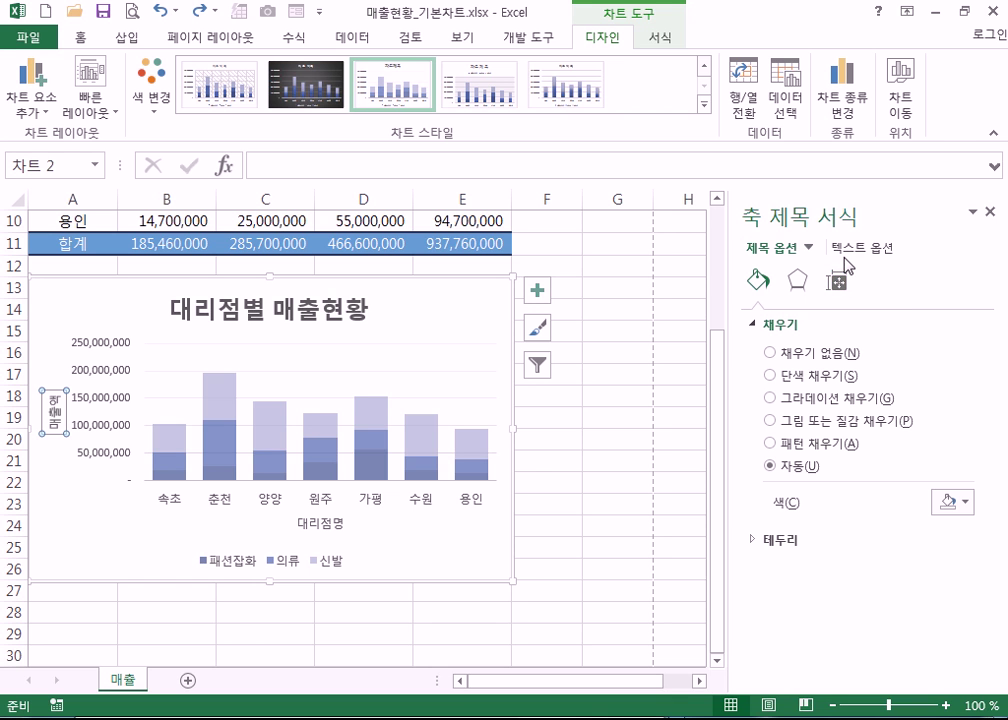
# - Set the 매출액 axis title's text direction to Stacked
pyautogui.click(850, 253)
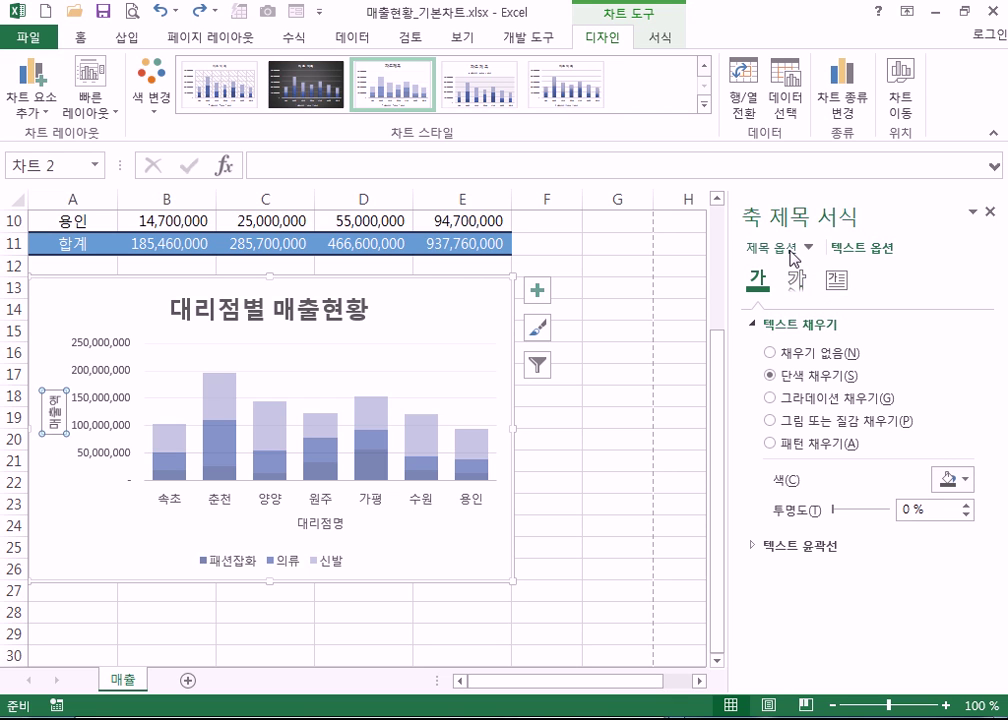
pyautogui.click(788, 249)
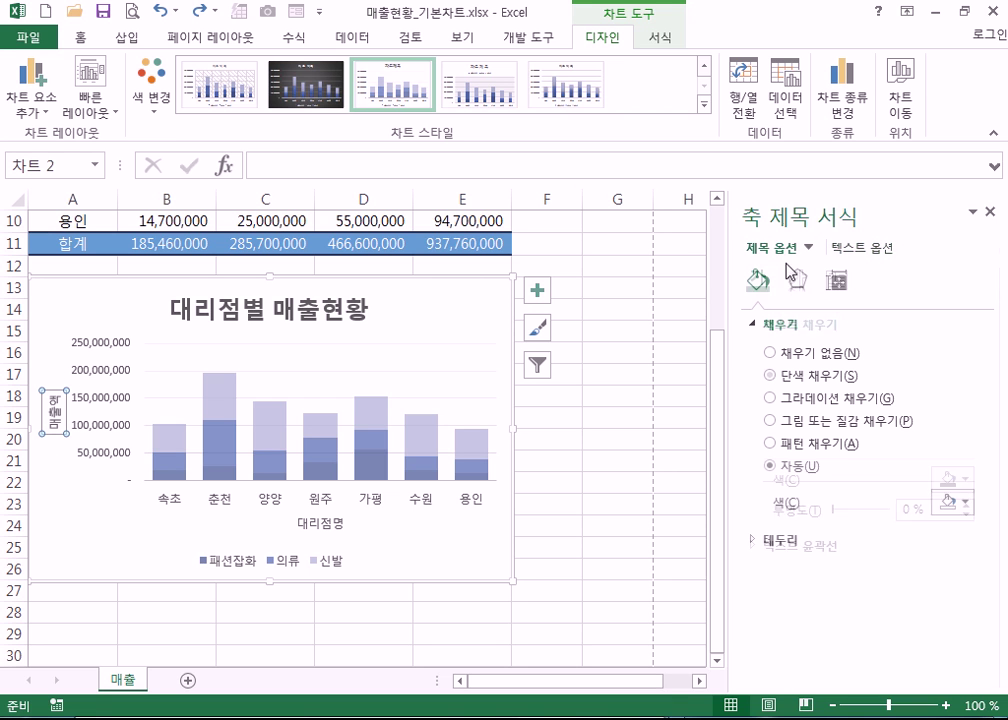
pyautogui.click(858, 249)
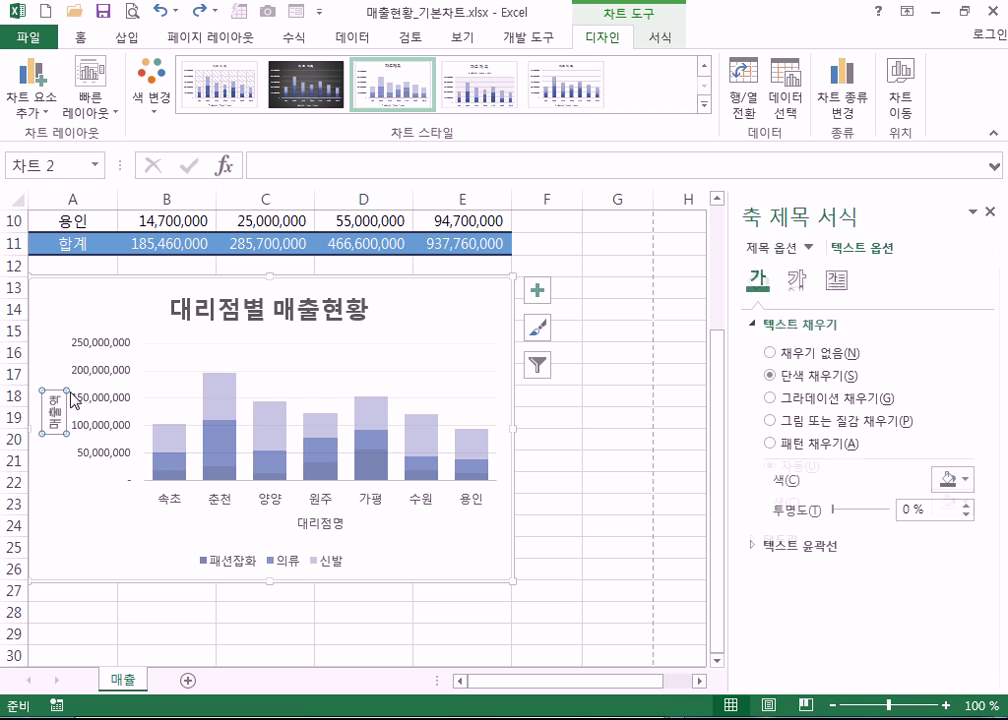
pyautogui.click(835, 283)
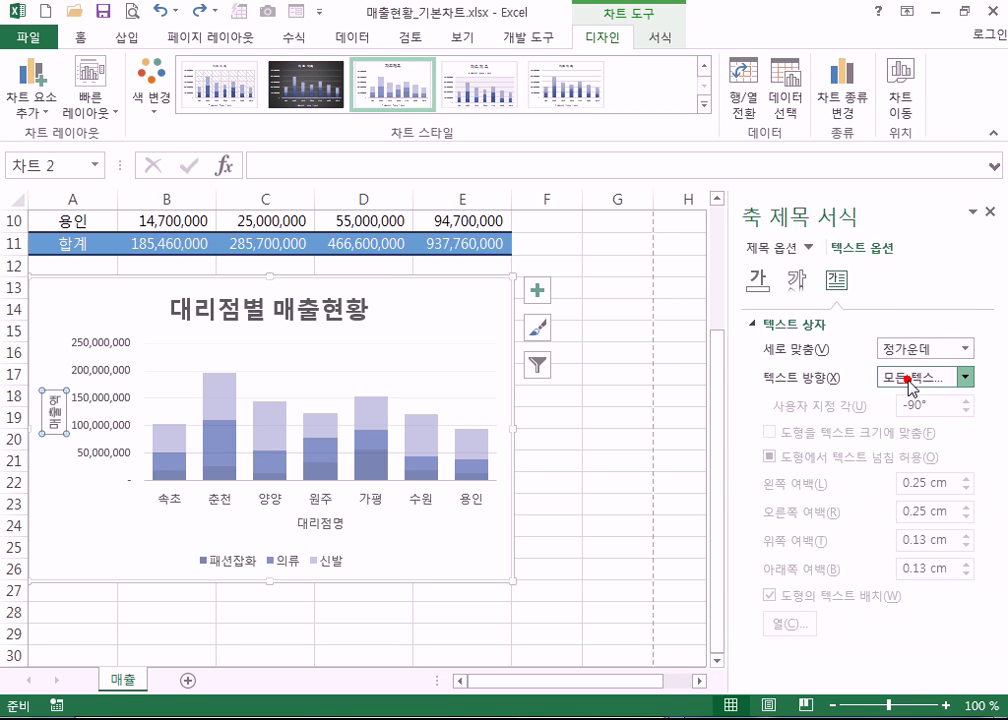
pyautogui.click(910, 382)
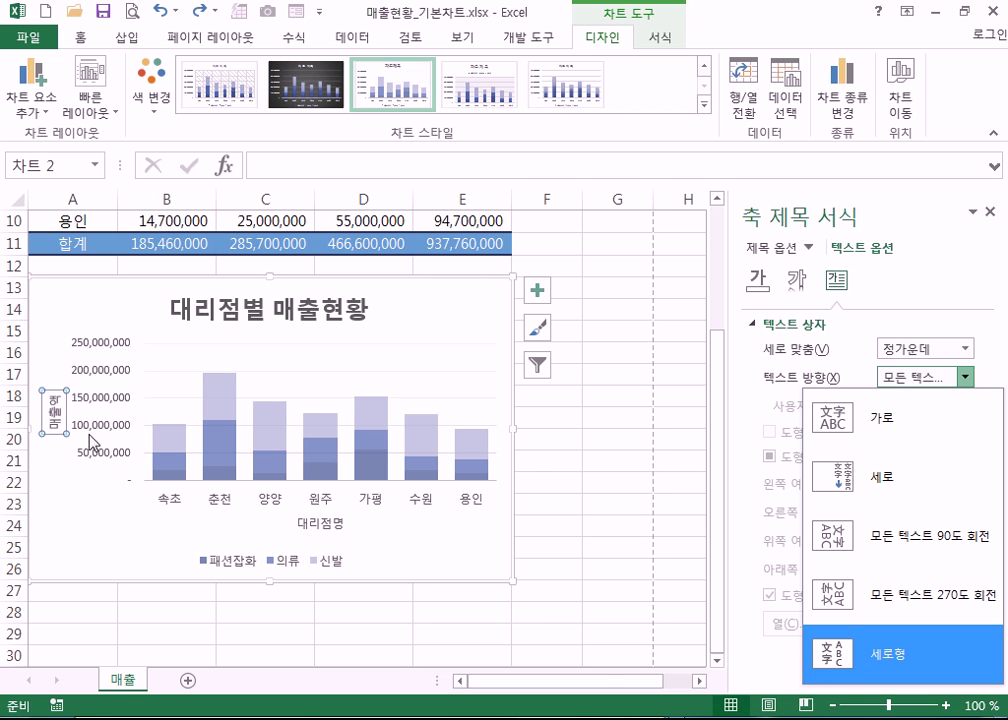
pyautogui.click(822, 662)
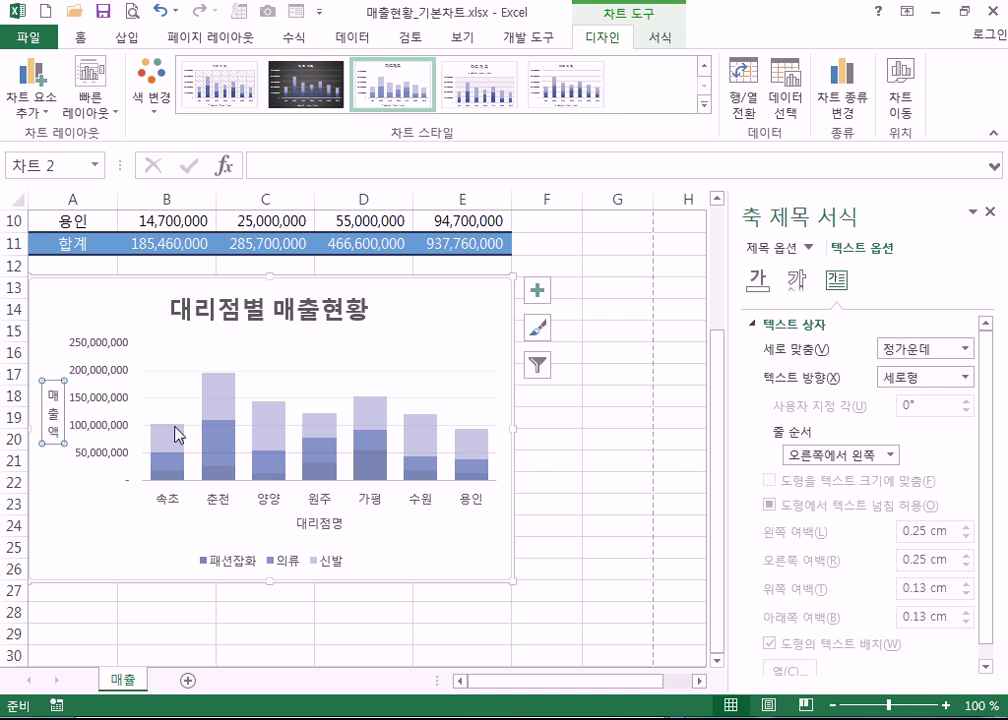
# - Try vertical and stacked directions again, finally setting 매출액 to Horizontal text direction
pyautogui.click(52, 405)
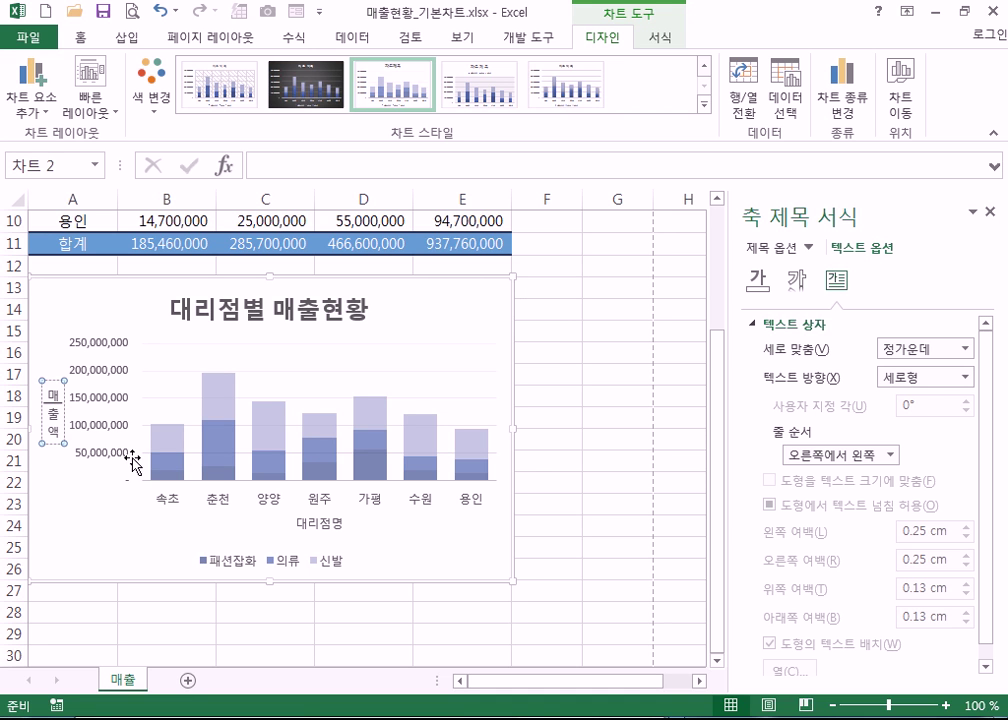
pyautogui.write('QWER')
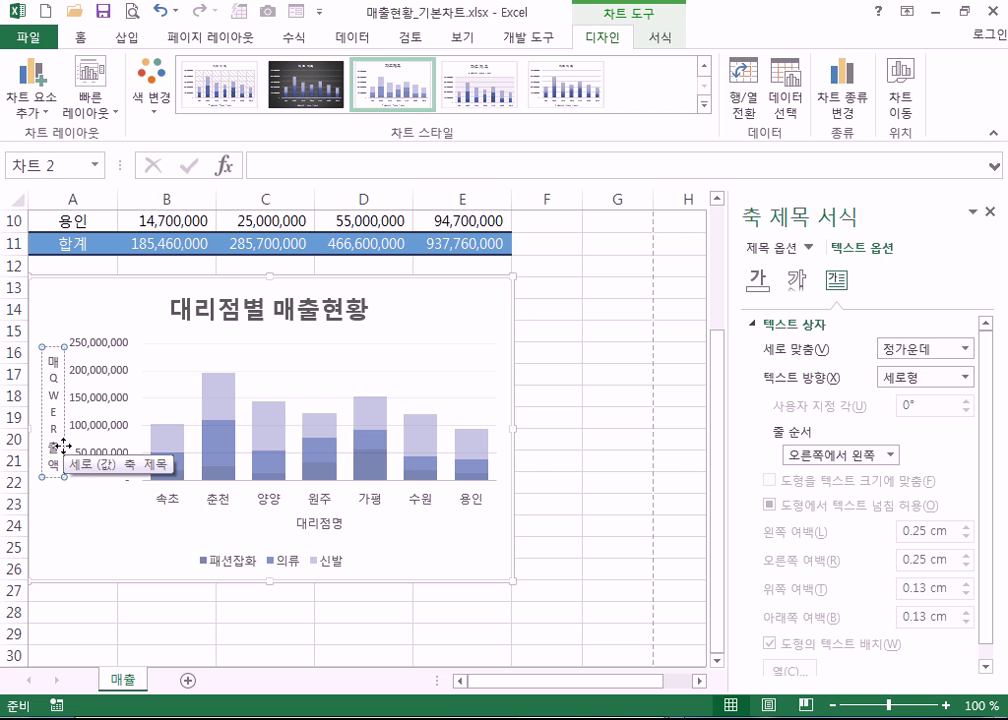
pyautogui.click(945, 377)
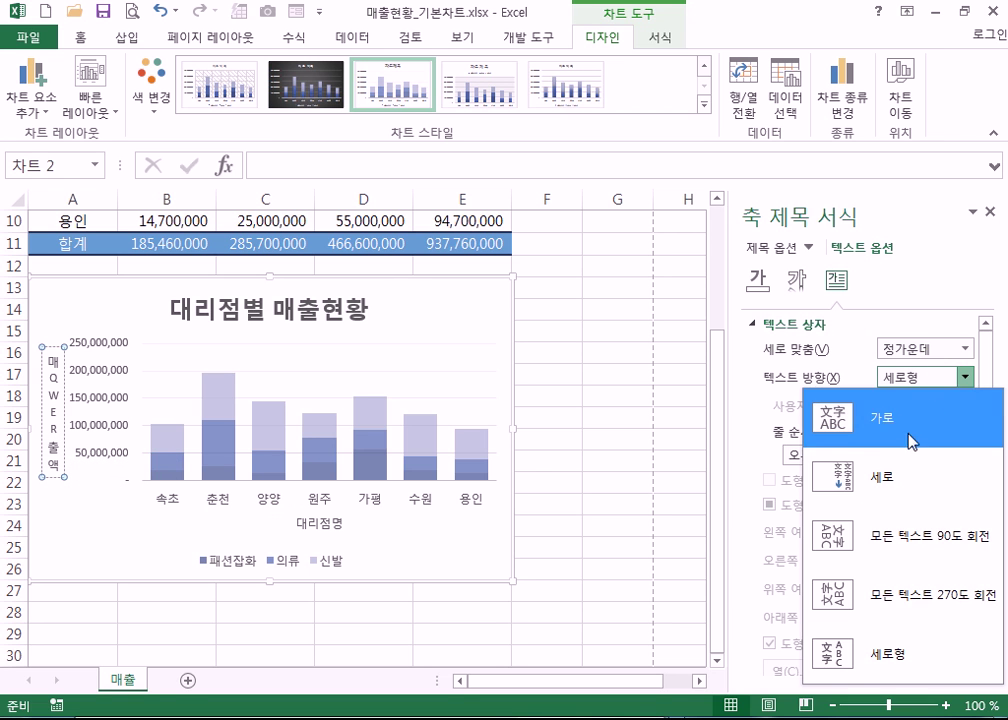
pyautogui.click(882, 466)
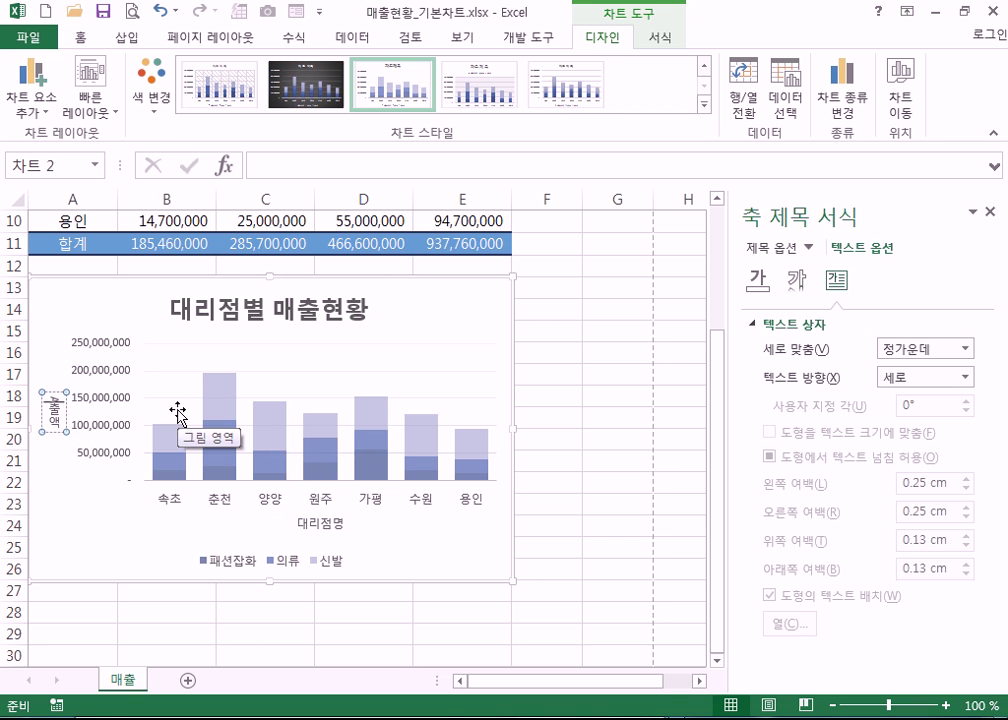
pyautogui.moveTo(155, 452)
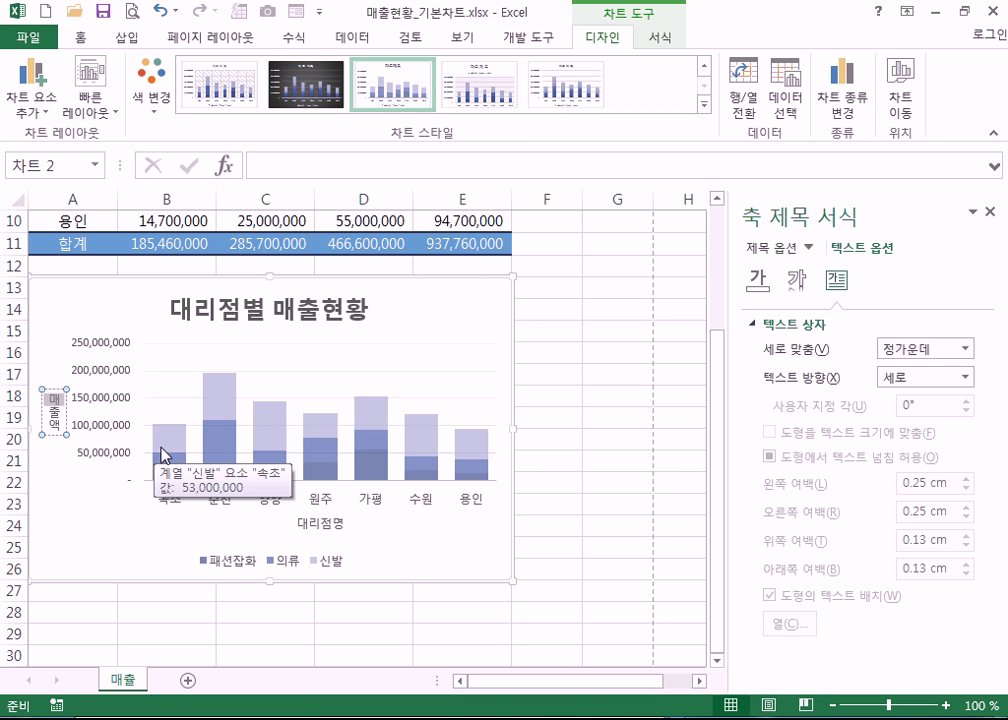
pyautogui.click(55, 433)
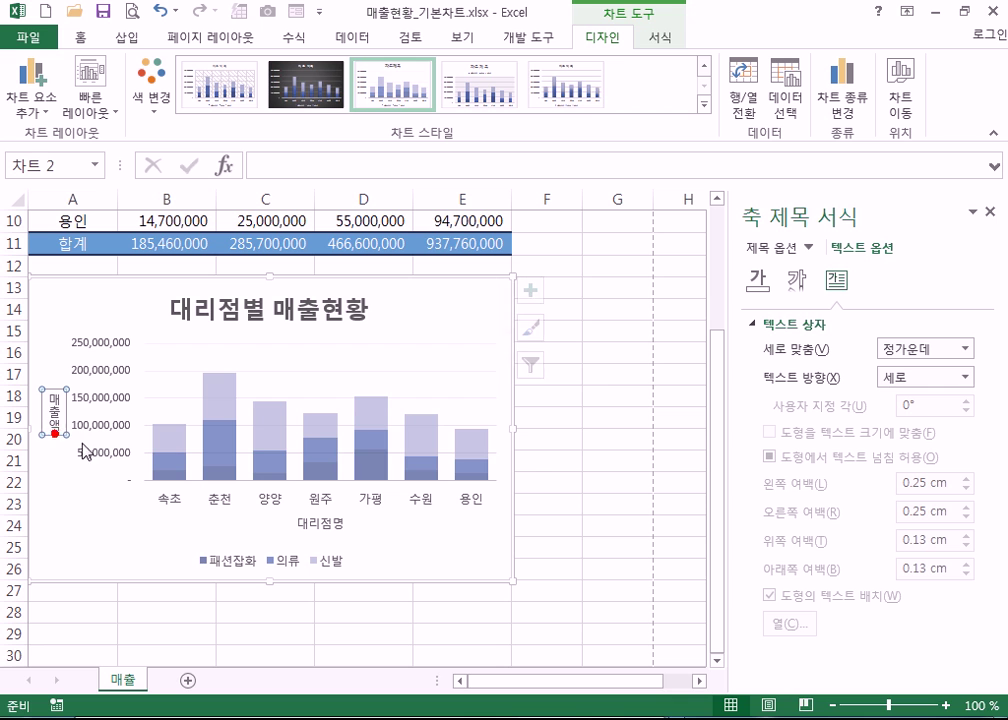
pyautogui.click(910, 377)
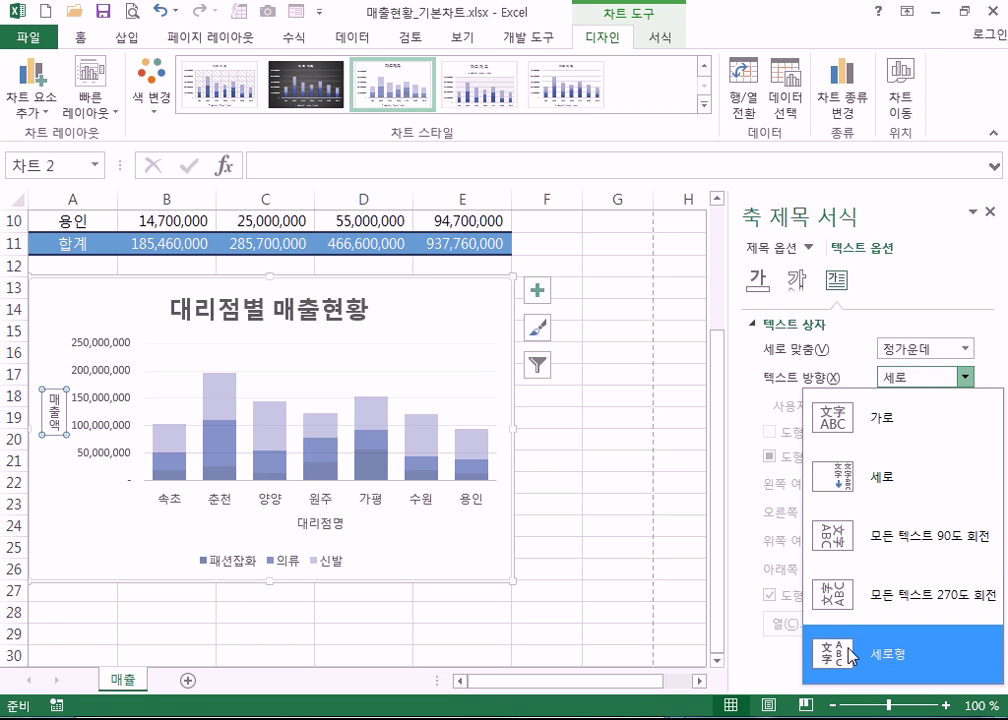
pyautogui.click(850, 655)
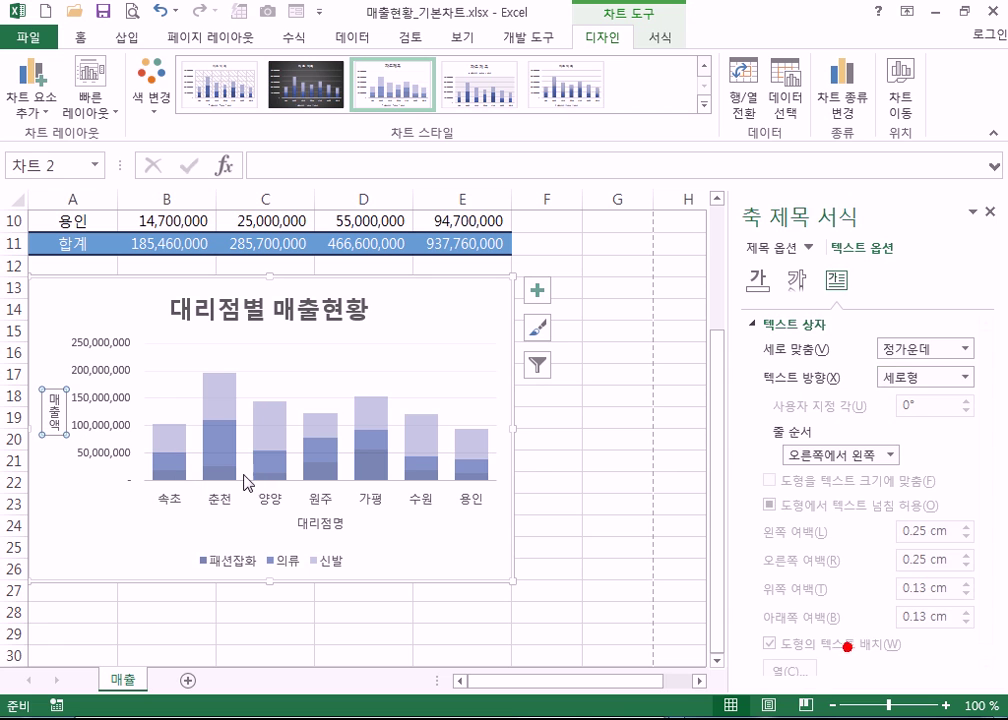
pyautogui.click(963, 377)
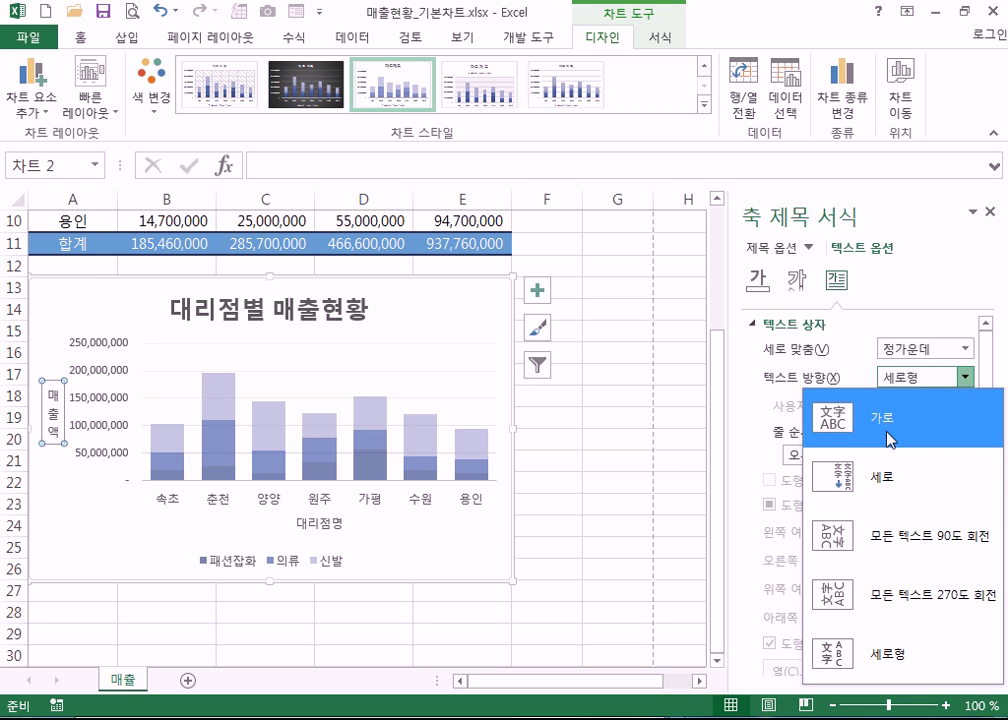
pyautogui.click(835, 420)
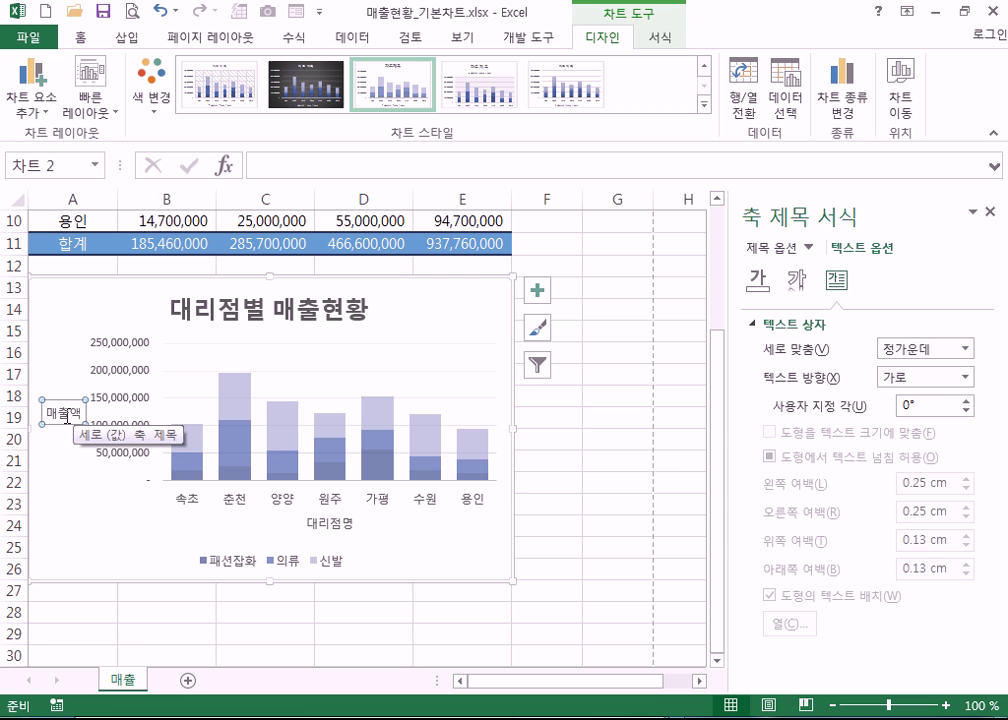
# - Set 매출액 back to vertical text direction, delete the title, then restore it with Ctrl+Z
pyautogui.moveTo(389, 445)
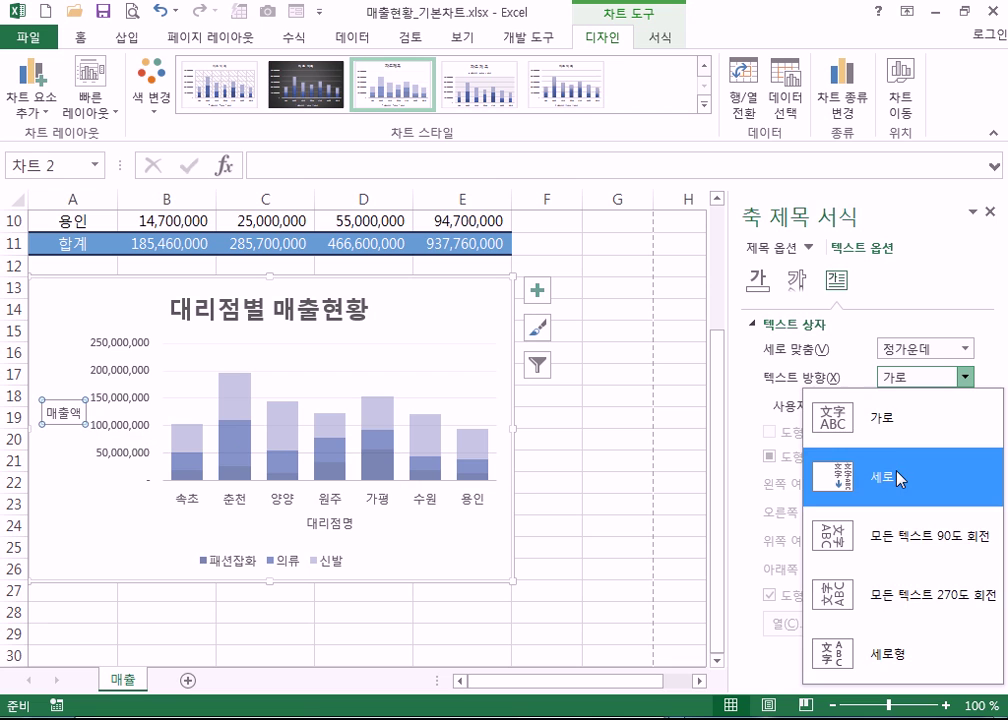
pyautogui.click(839, 477)
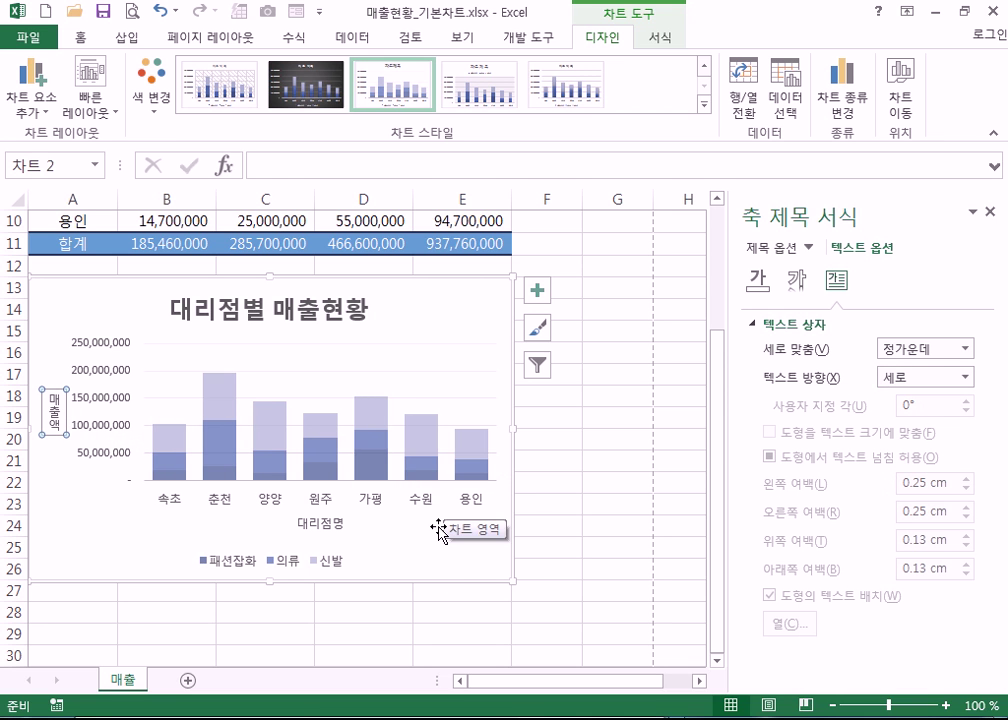
pyautogui.click(62, 470)
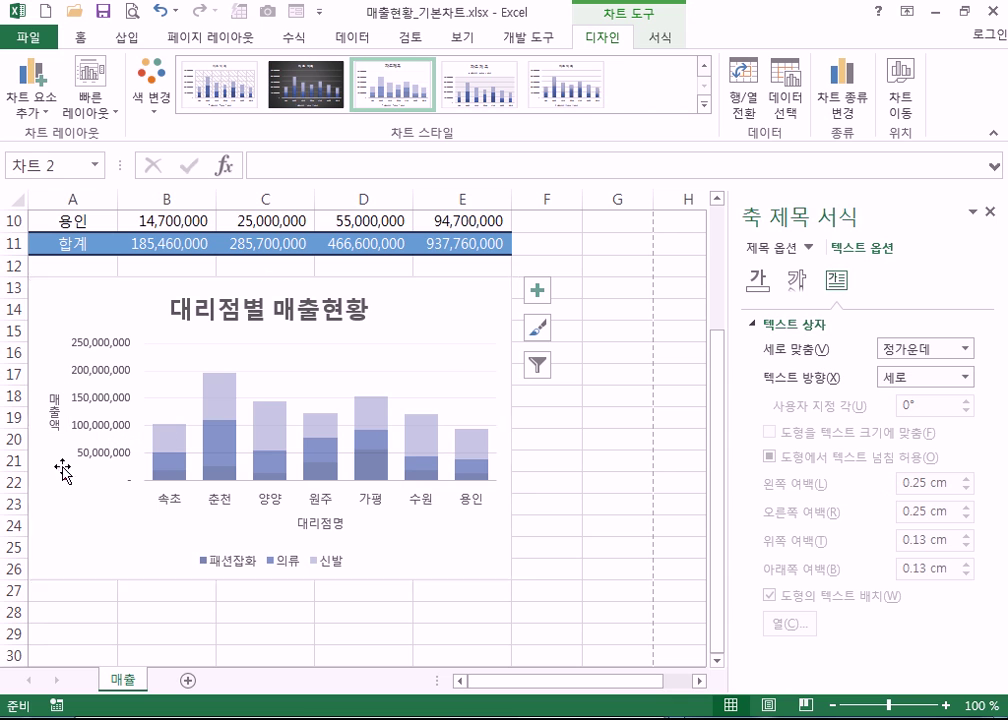
pyautogui.click(63, 472)
pyautogui.click(55, 432)
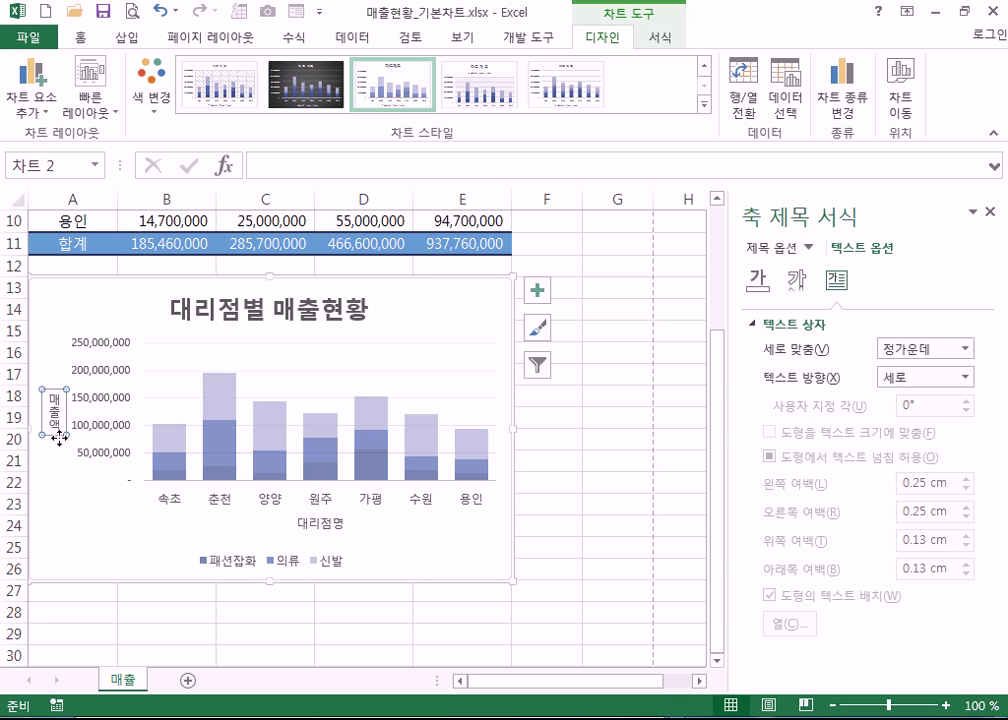
pyautogui.press('Delete')
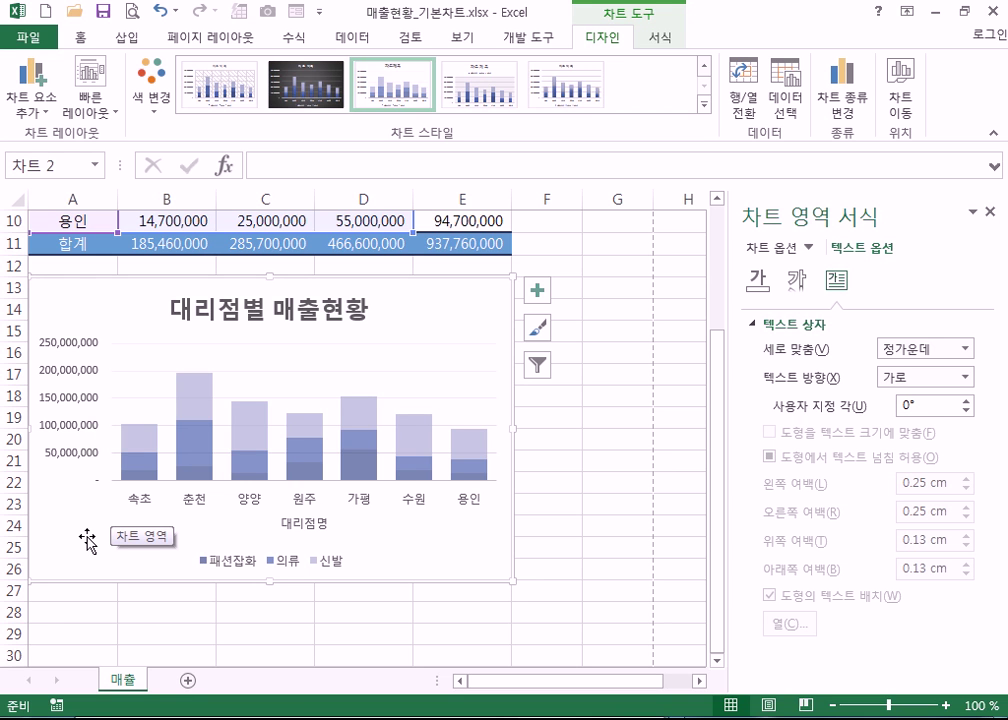
pyautogui.hotkey('ctrl', 'z')
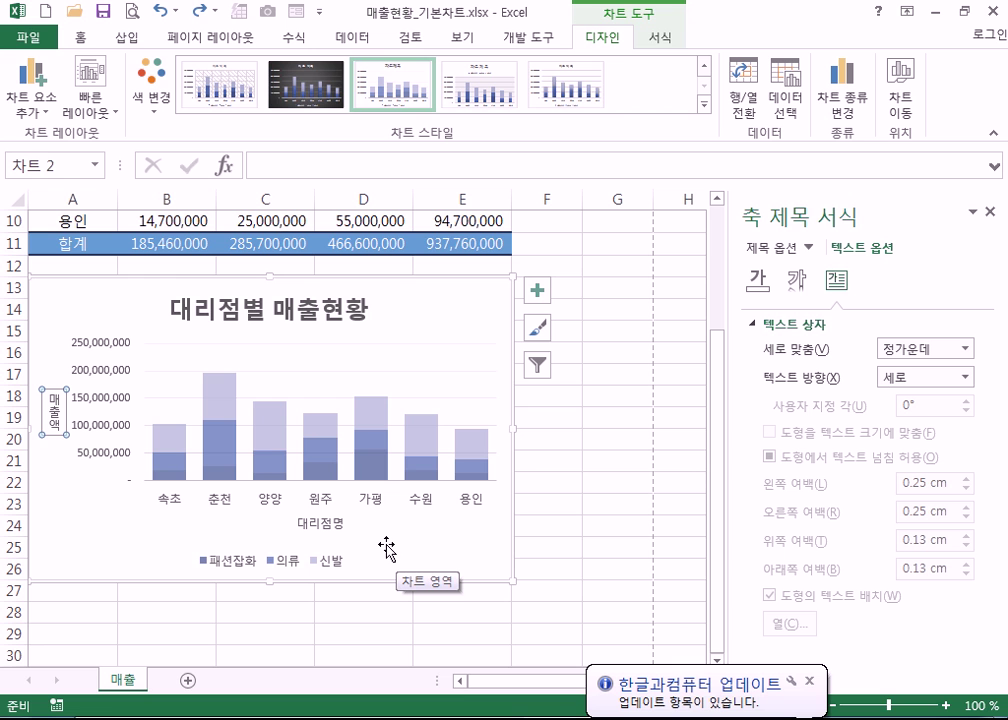
# - Preview Line and Recommended chart types, cancel to keep stacked columns, and close the Format Axis Title pane
pyautogui.click(853, 113)
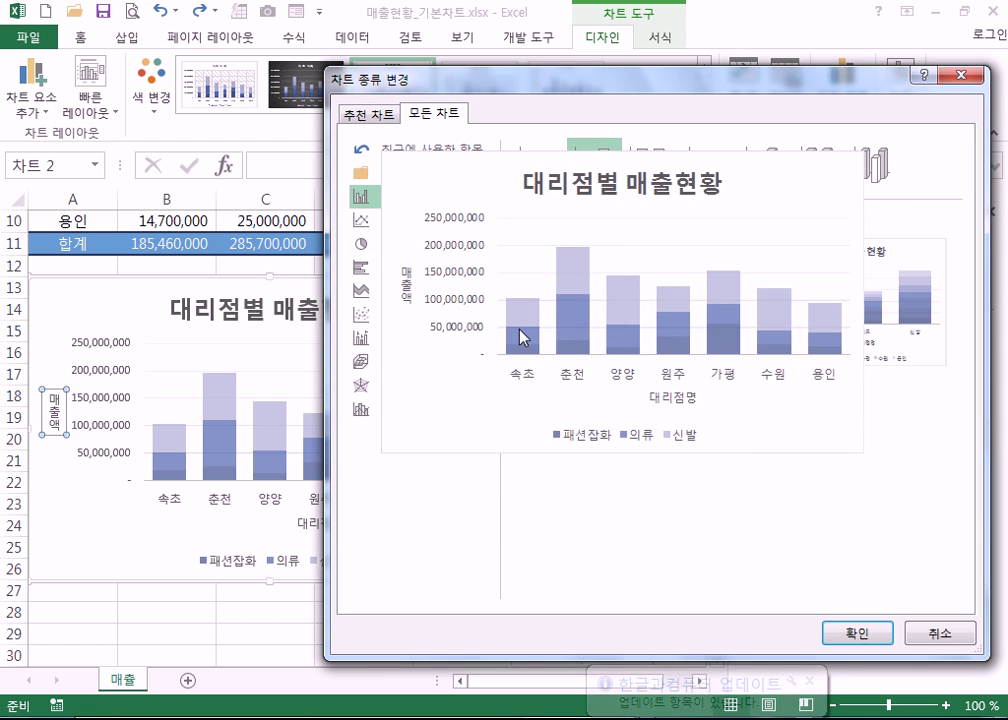
pyautogui.click(368, 222)
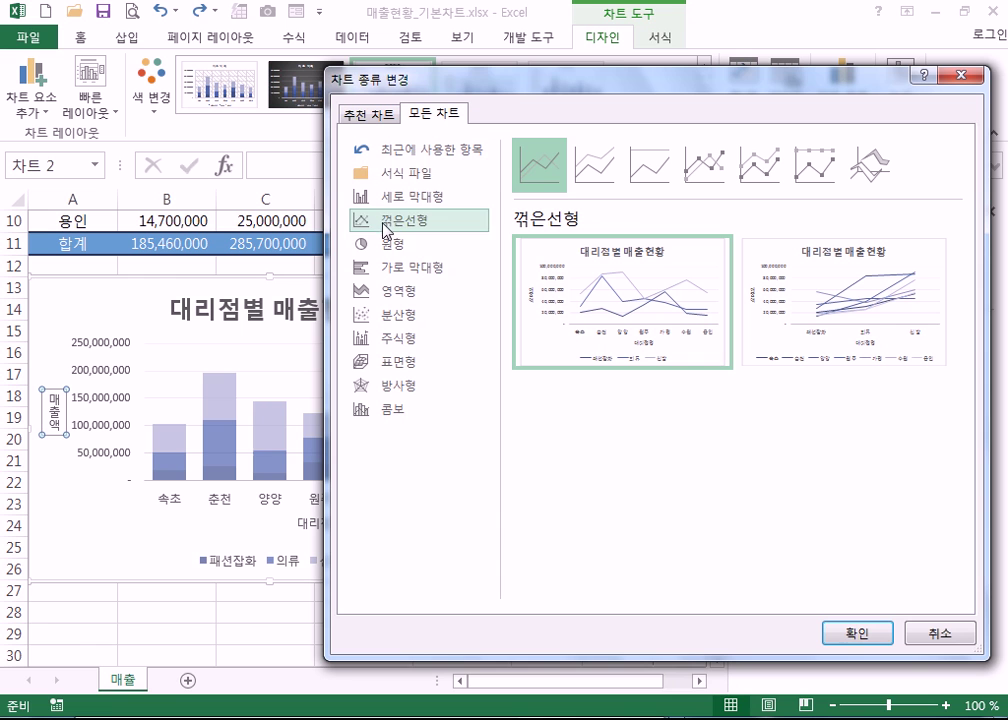
pyautogui.click(376, 118)
pyautogui.click(435, 116)
pyautogui.click(940, 633)
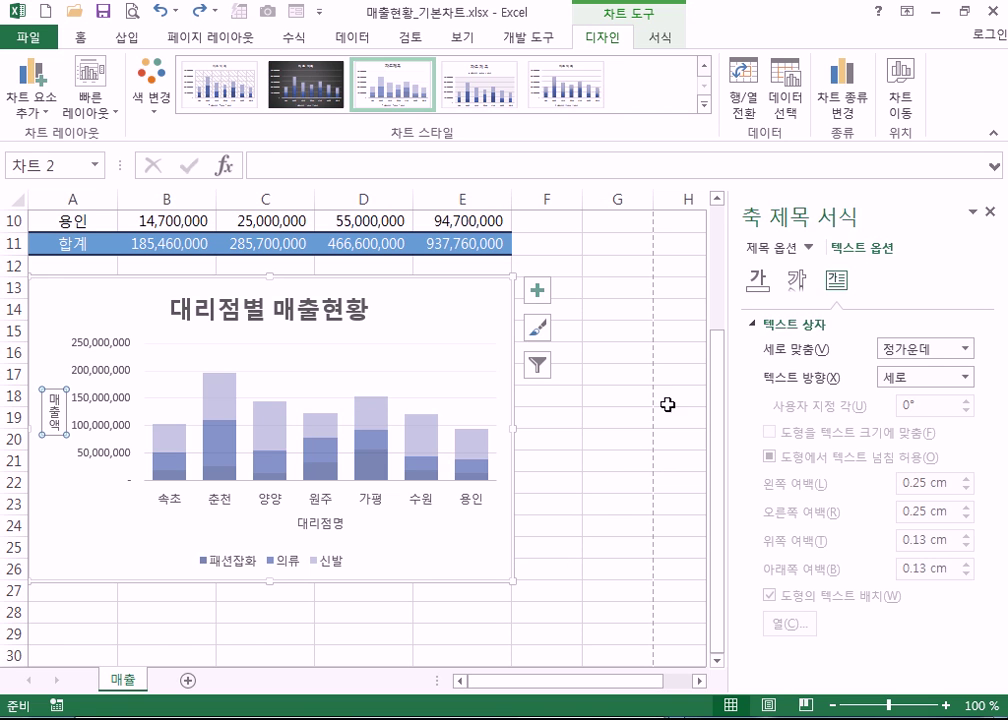
pyautogui.click(989, 211)
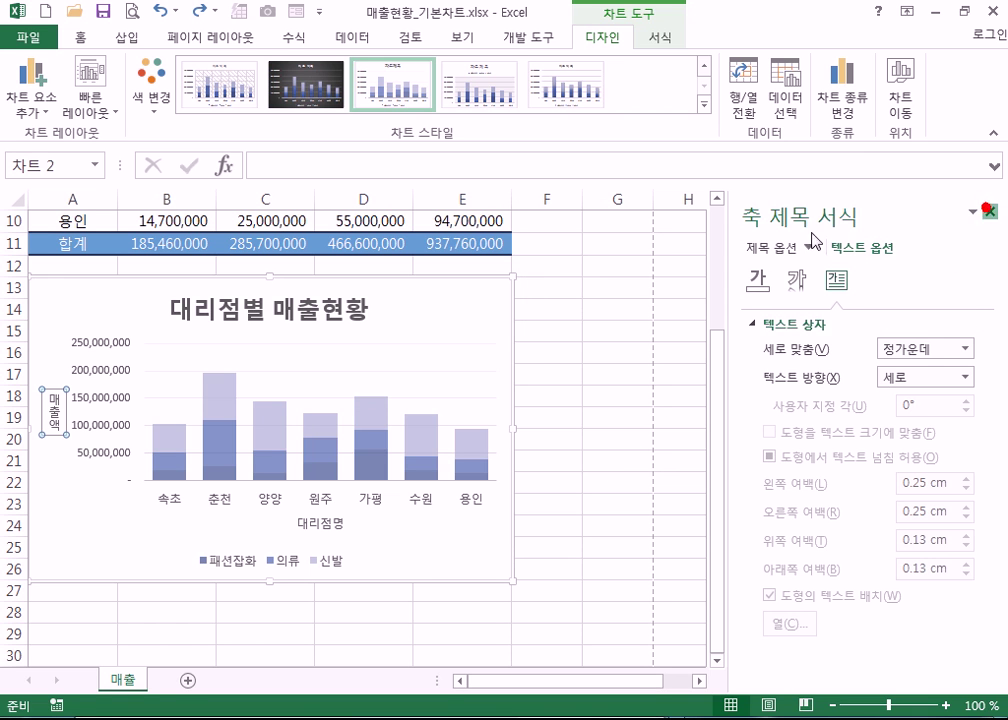
pyautogui.click(486, 324)
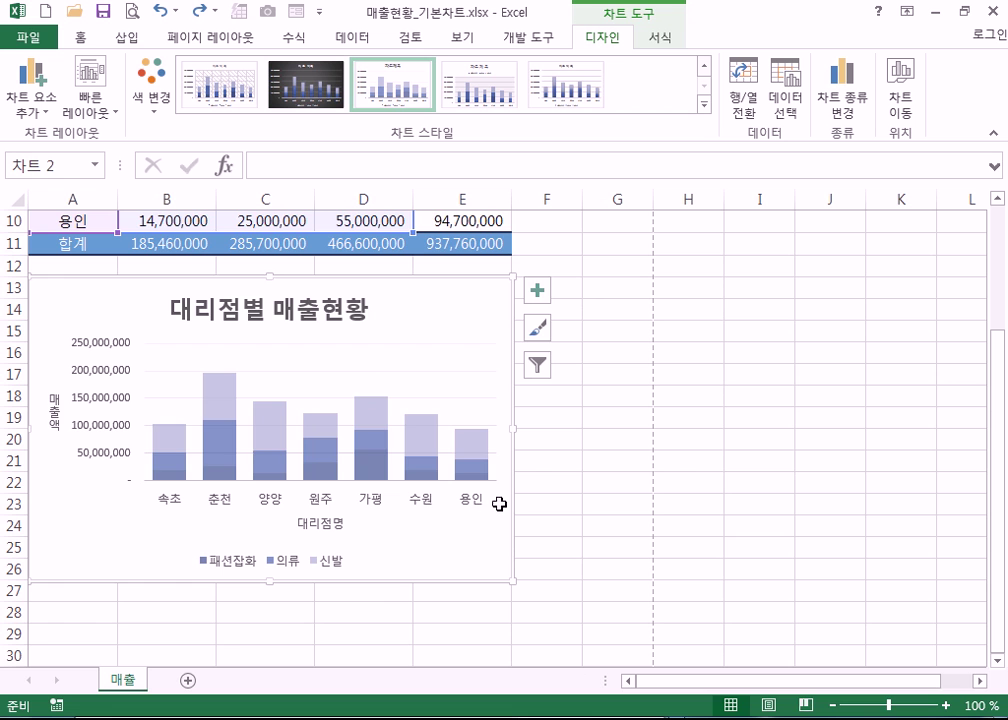
pyautogui.scroll(2, 475, 538)
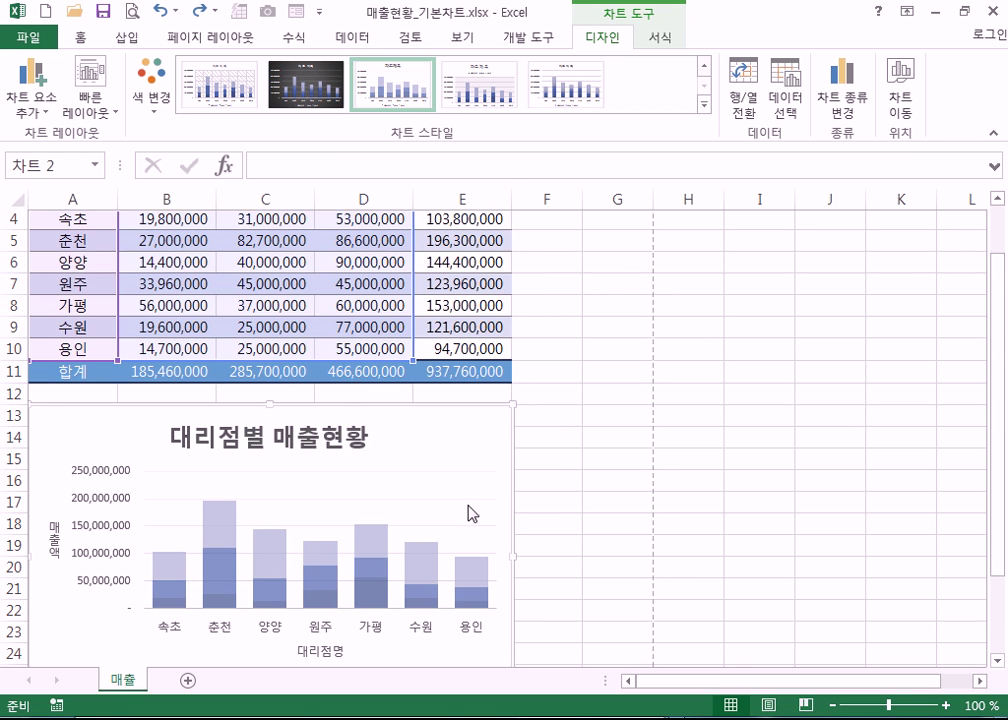
pyautogui.scroll(-2, 469, 515)
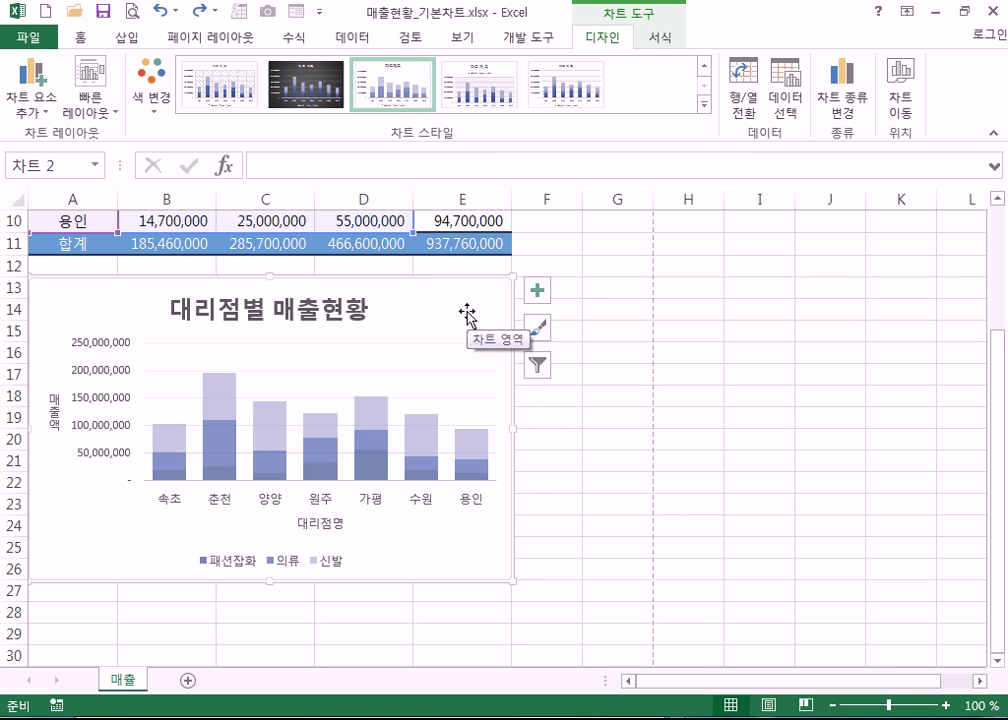
pyautogui.click(842, 92)
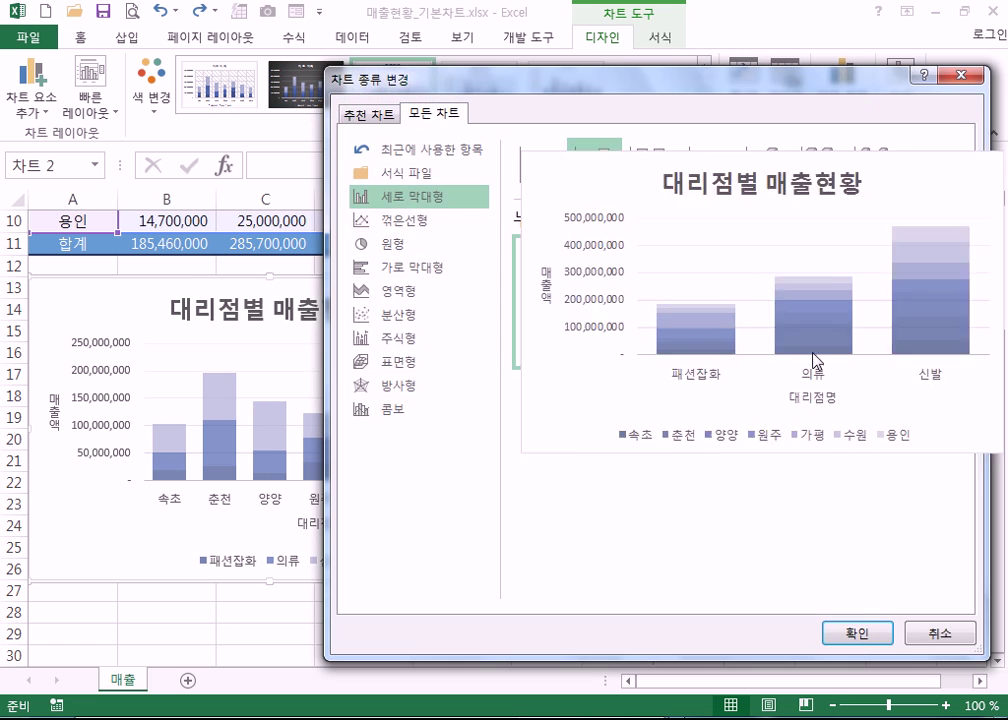
pyautogui.press('Escape')
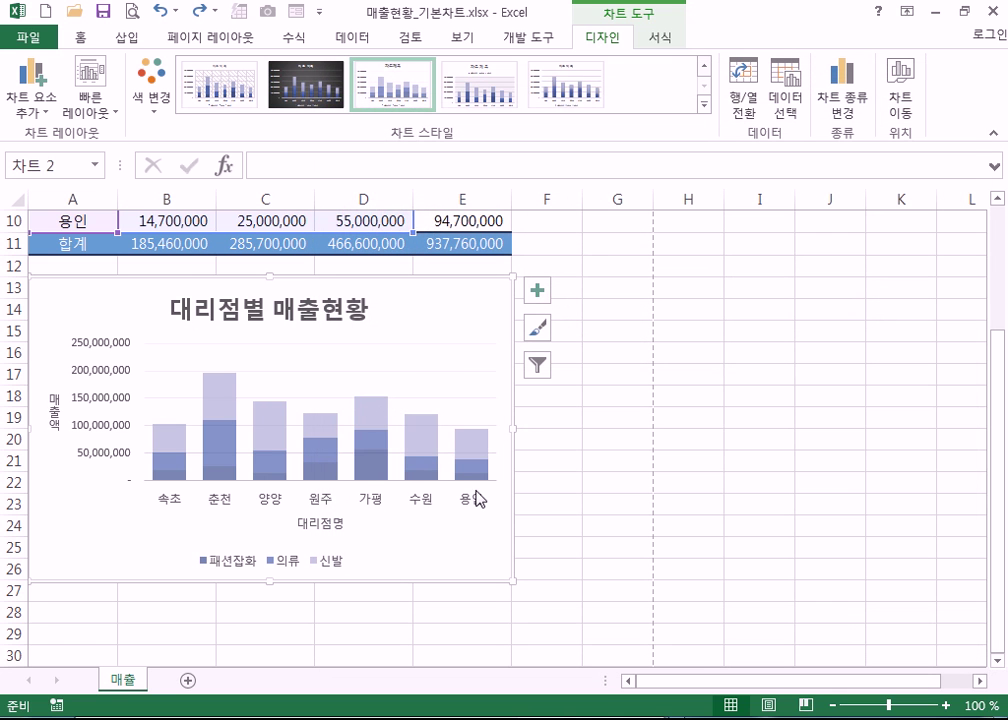
pyautogui.moveTo(478, 474)
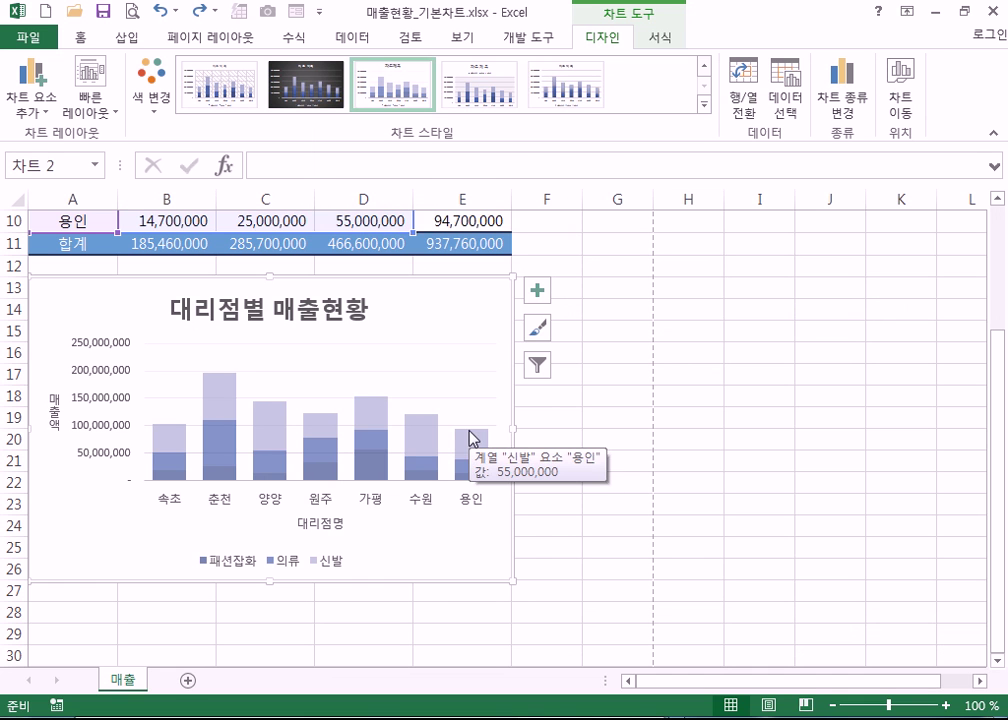
pyautogui.click(471, 440)
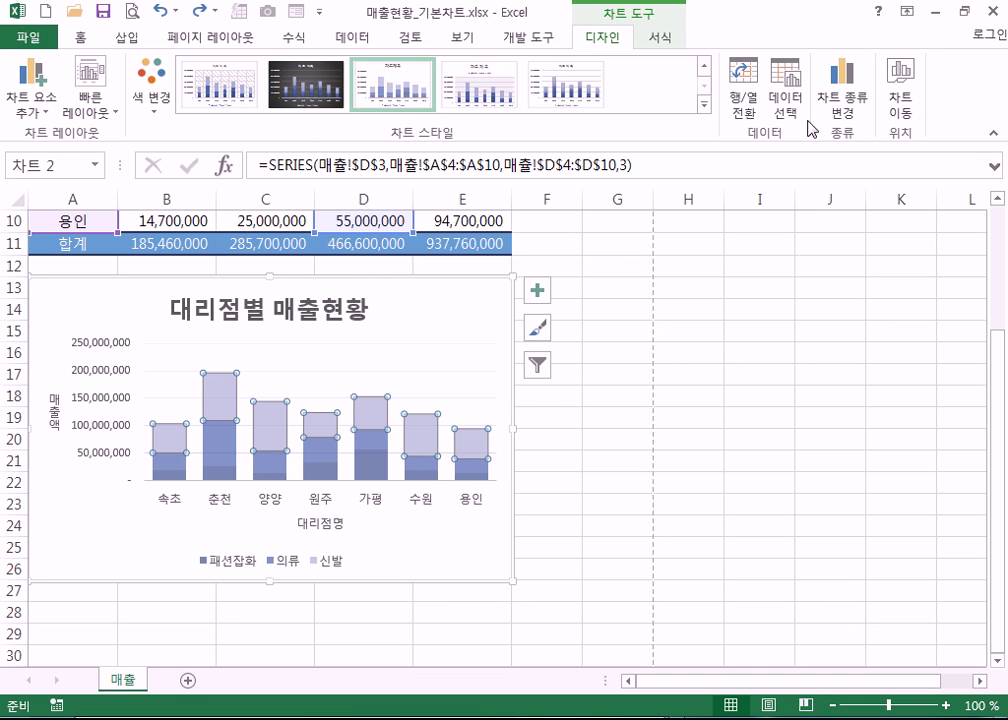
pyautogui.click(841, 110)
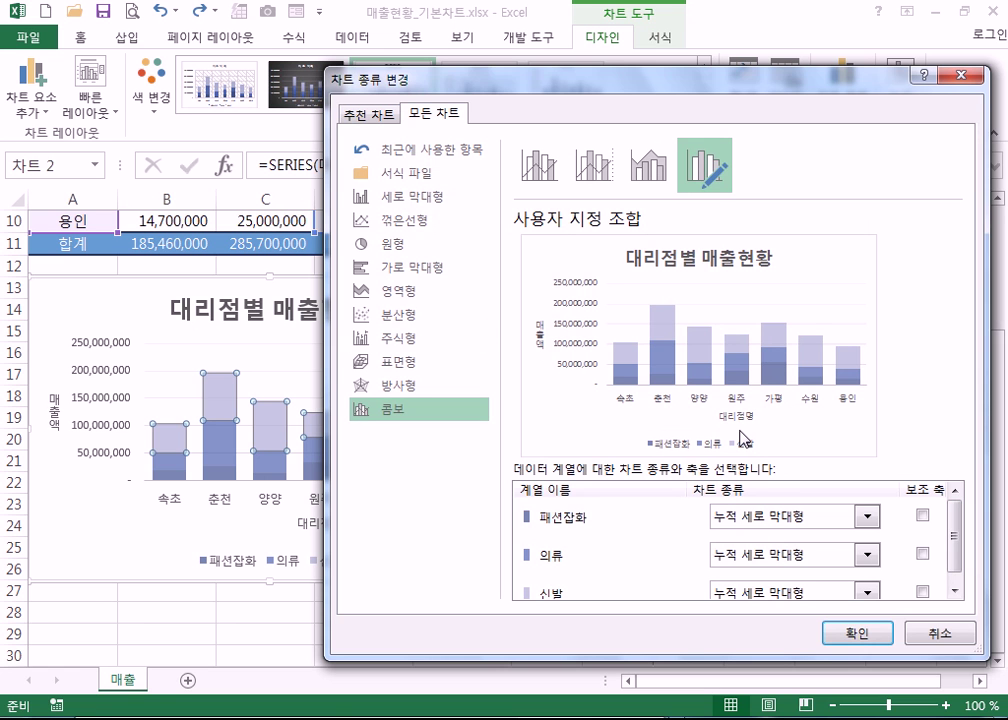
pyautogui.press('Escape')
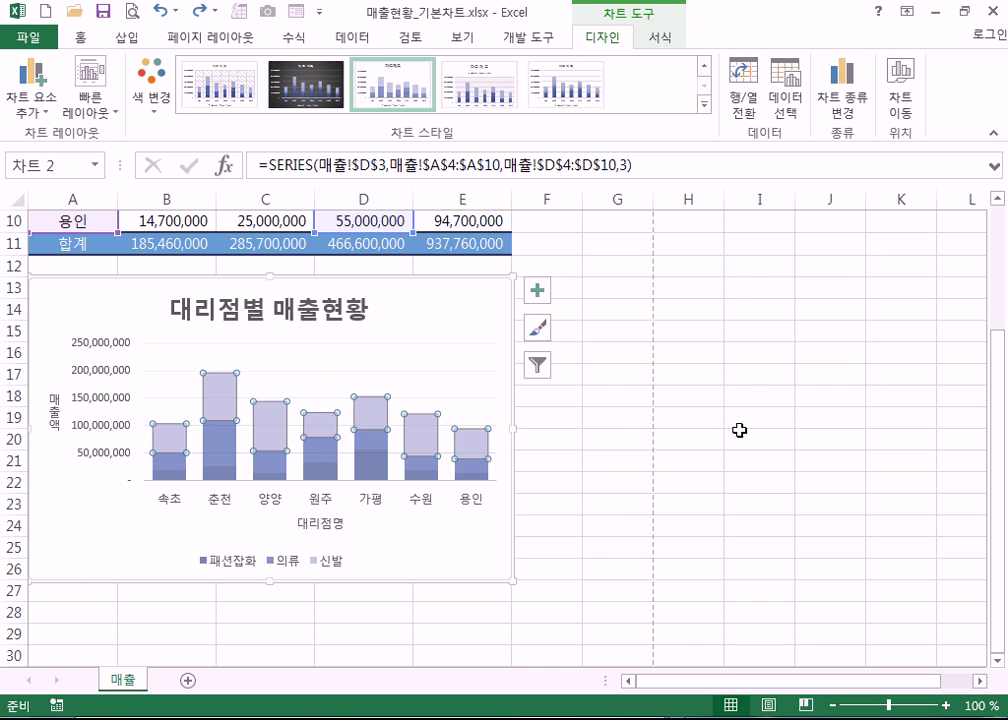
pyautogui.click(489, 307)
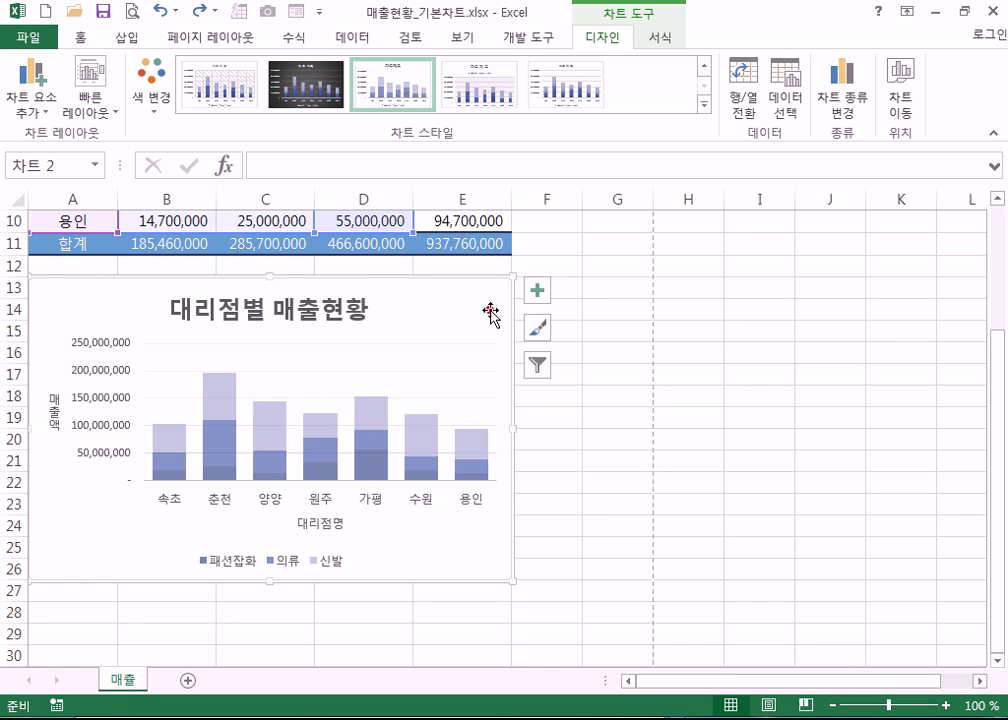
pyautogui.click(855, 105)
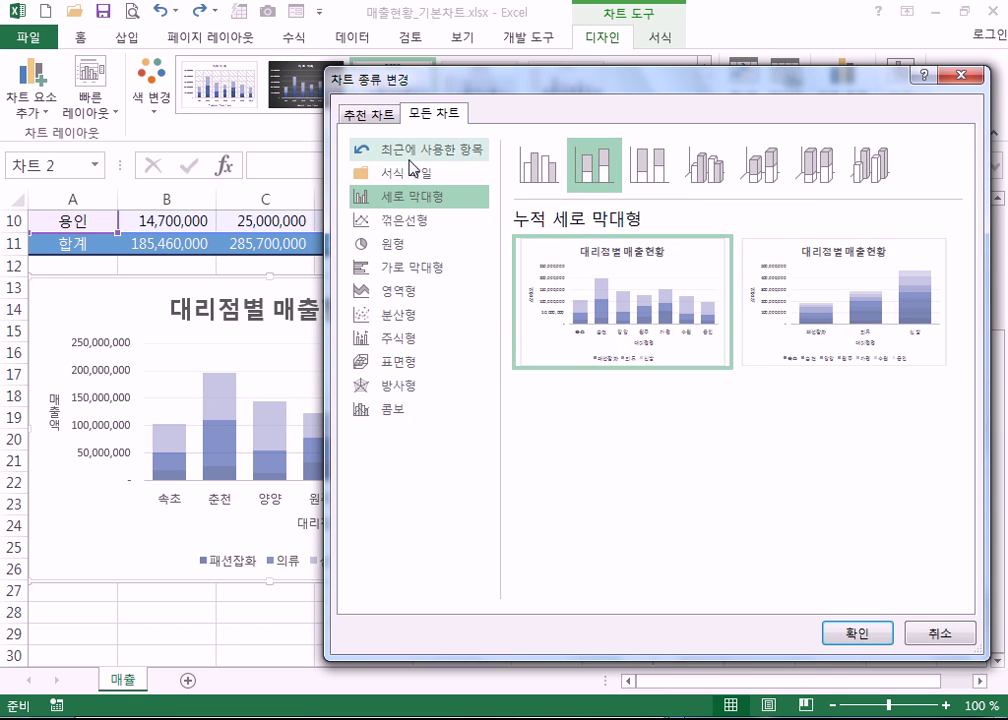
pyautogui.press('Escape')
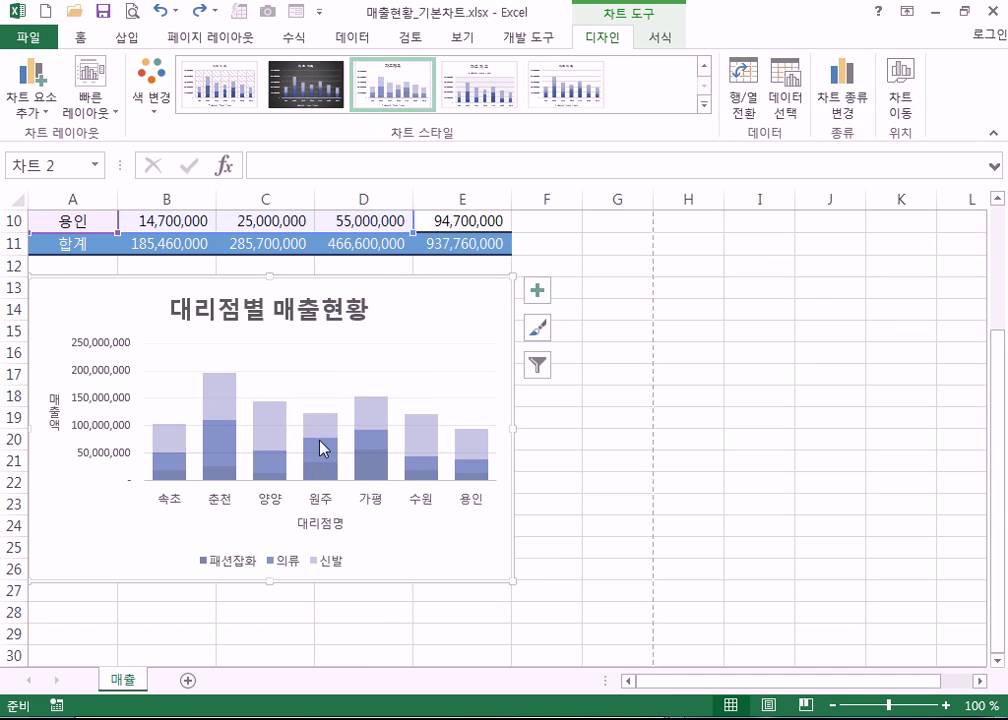
pyautogui.click(368, 425)
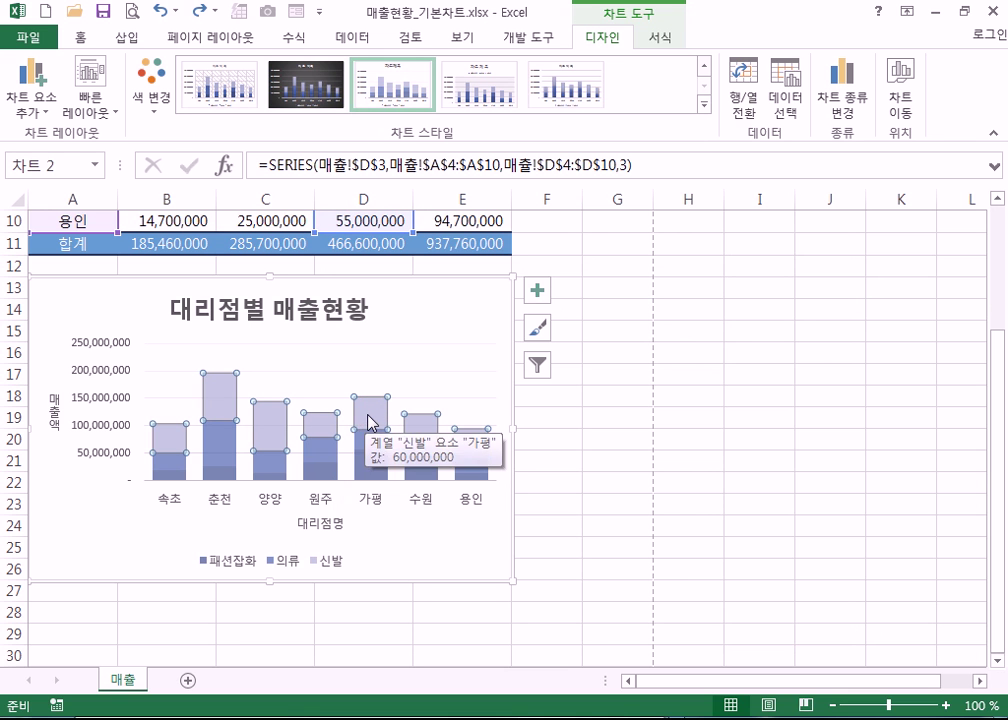
pyautogui.click(856, 108)
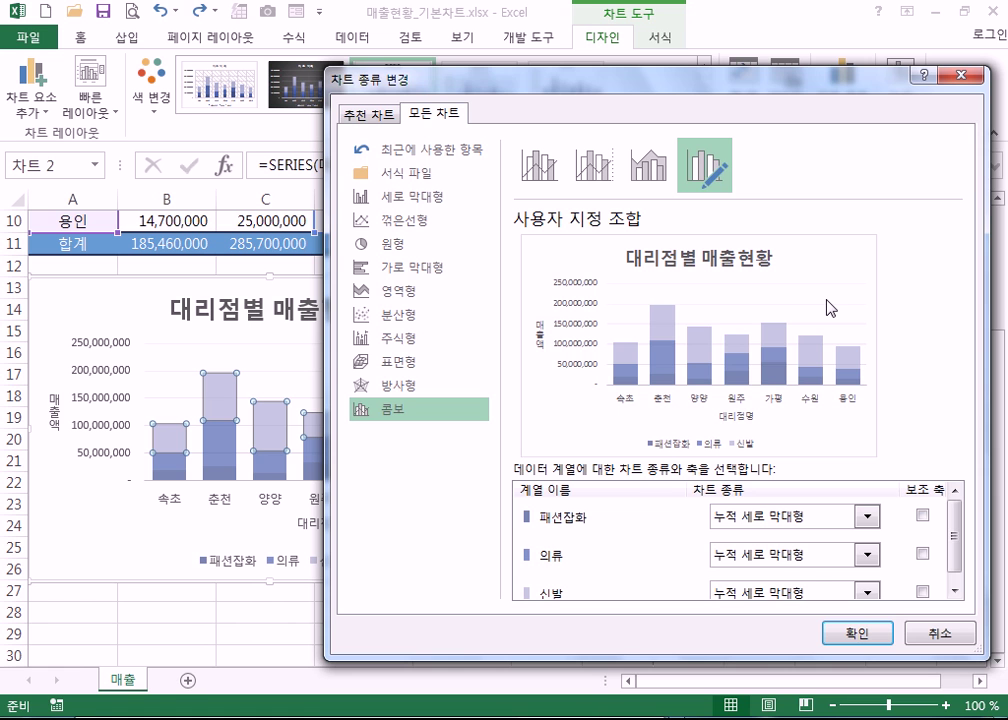
pyautogui.press('Return')
# - Copy the 합계 cells E3:E10 and paste them into the chart as a new series
pyautogui.scroll(3, 508, 434)
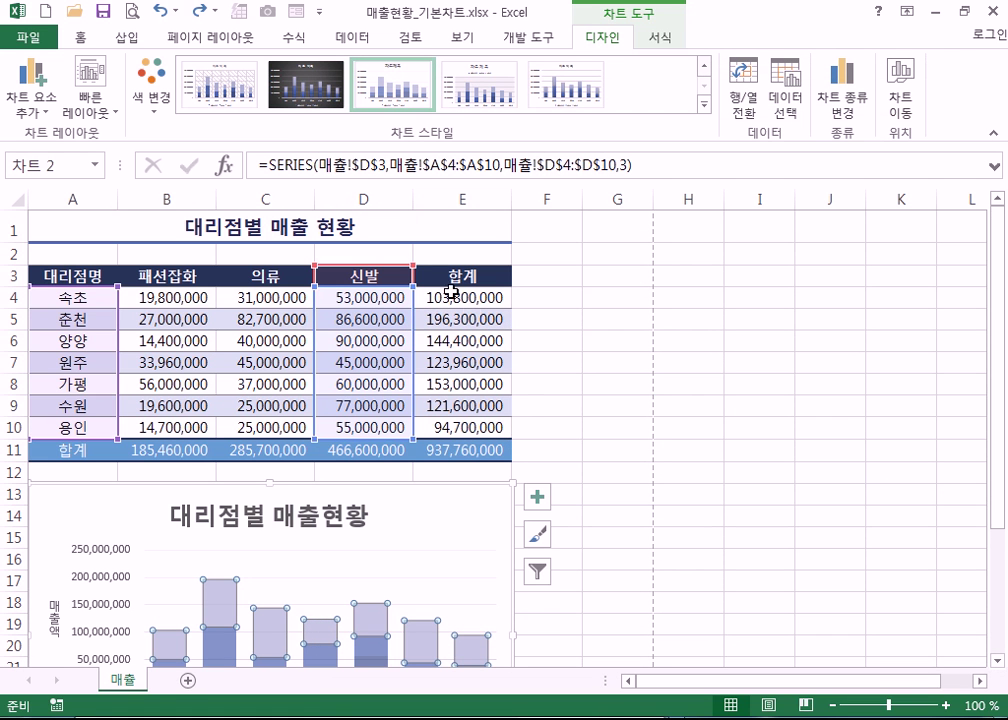
pyautogui.moveTo(462, 274); pyautogui.dragTo(466, 425)
pyautogui.moveTo(455, 303); pyautogui.dragTo(459, 383)
pyautogui.moveTo(455, 276); pyautogui.dragTo(459, 425)
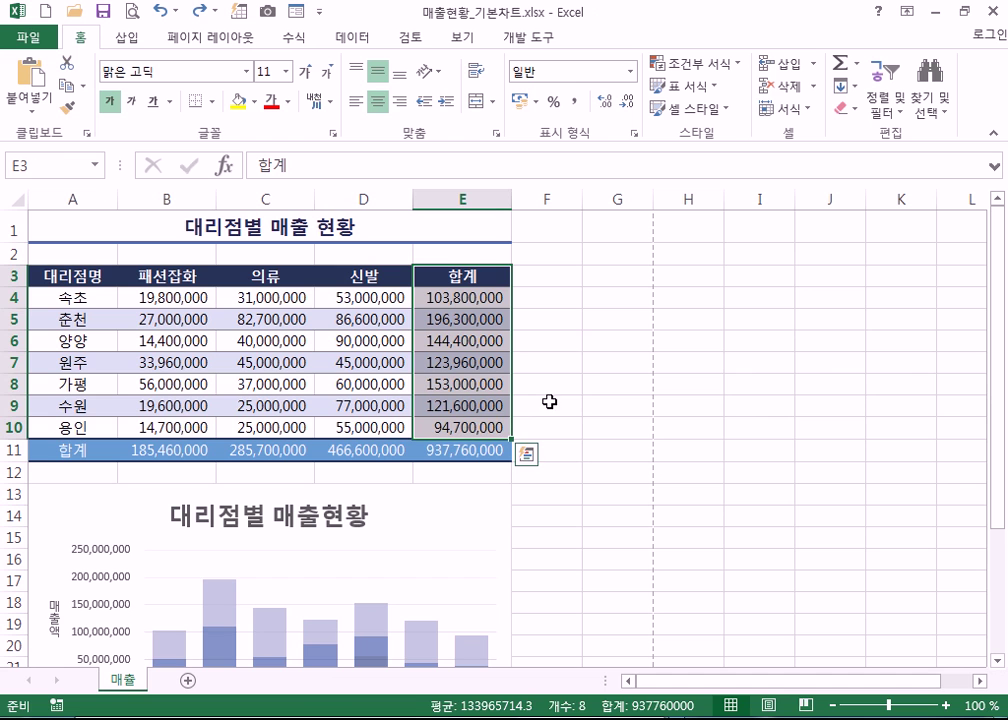
pyautogui.scroll(-1, 555, 402)
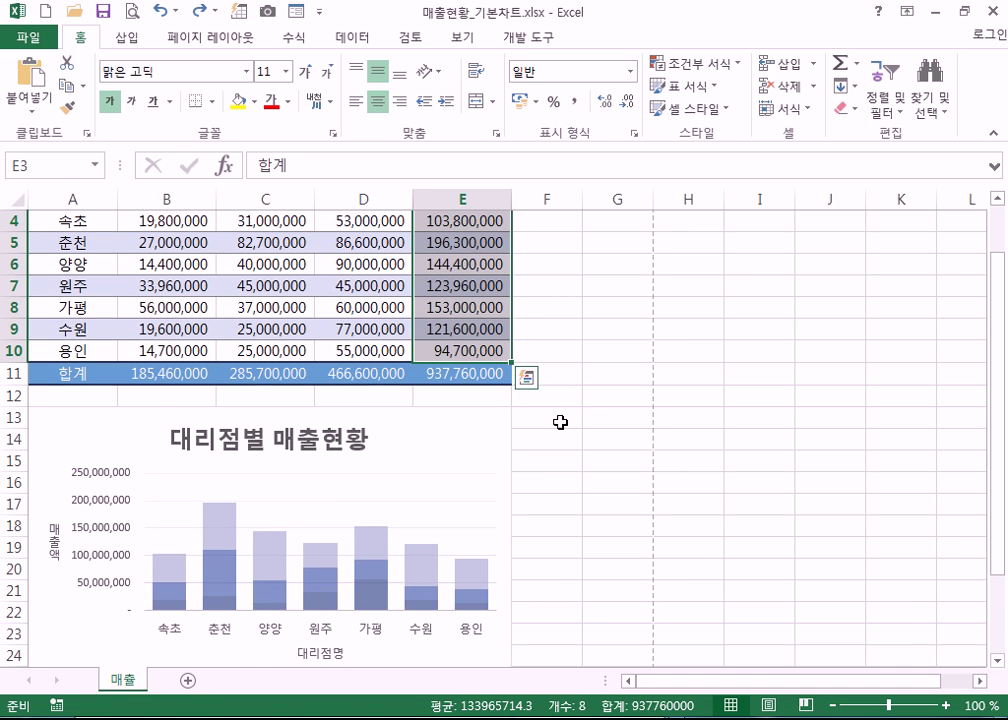
pyautogui.hotkey('ctrl', 'c')
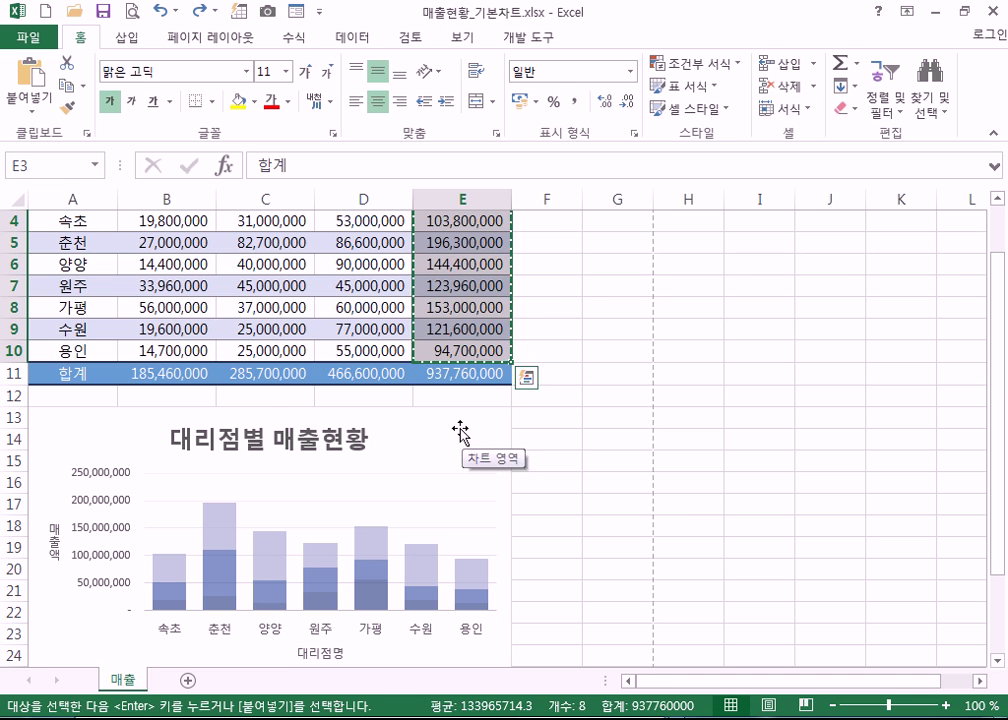
pyautogui.click(460, 430)
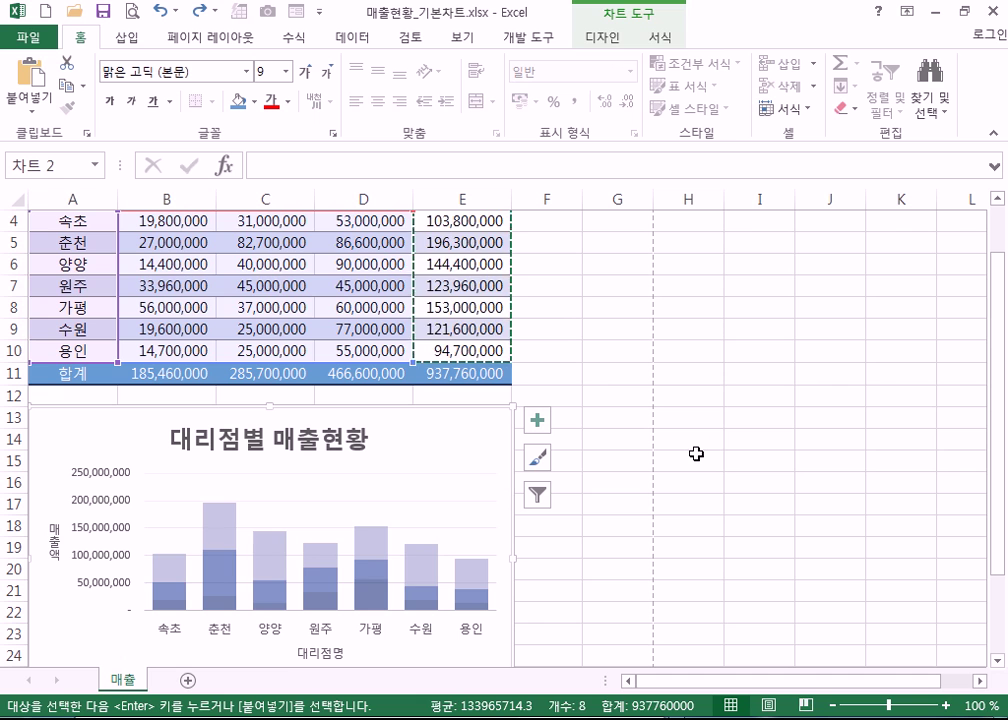
pyautogui.hotkey('ctrl', 'v')
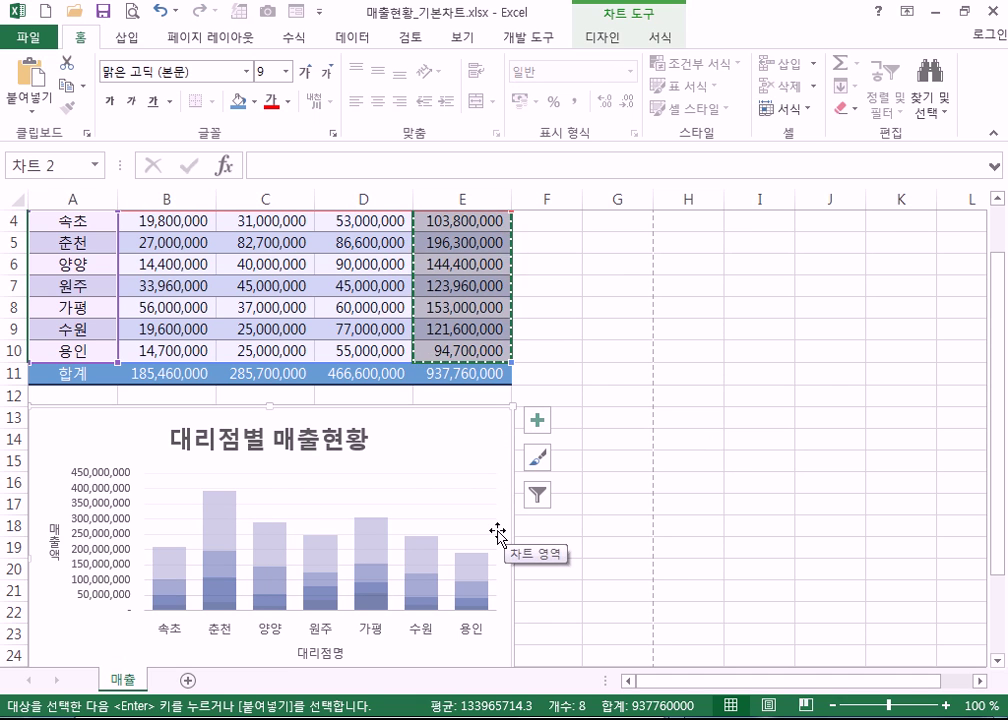
# - Open the Change Chart Type dialog for the whole sales chart
pyautogui.click(463, 443)
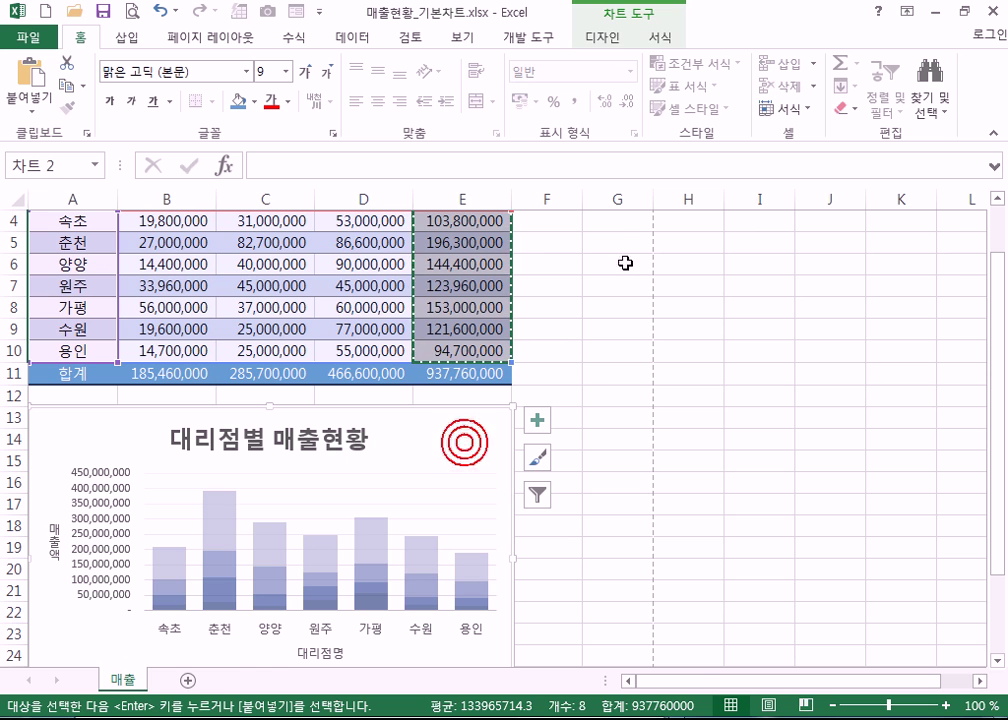
pyautogui.click(660, 40)
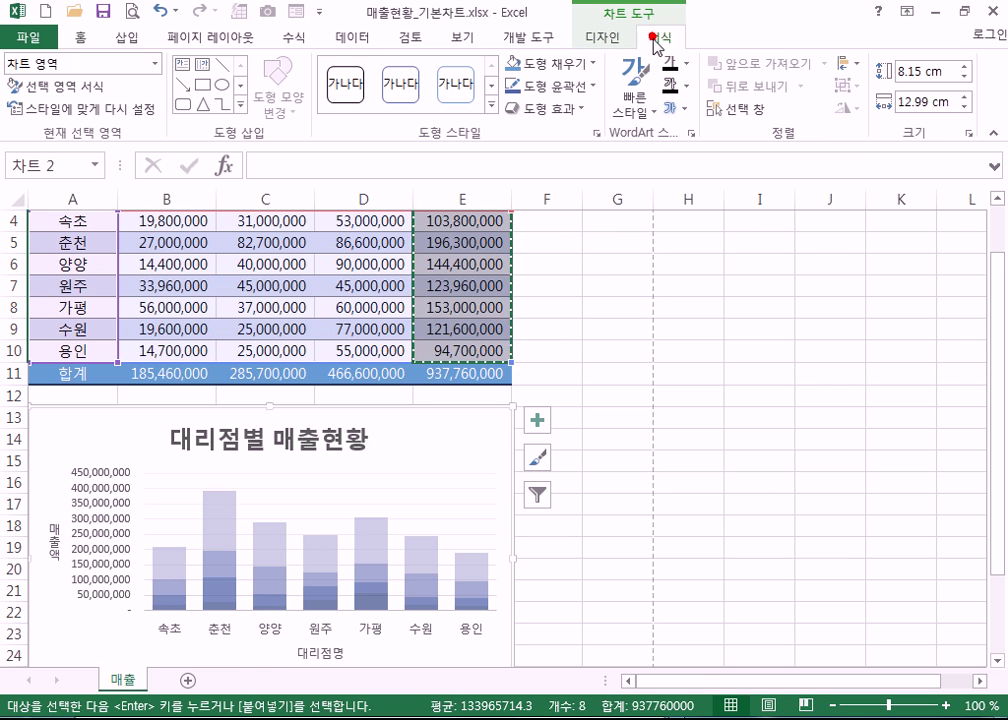
pyautogui.click(590, 38)
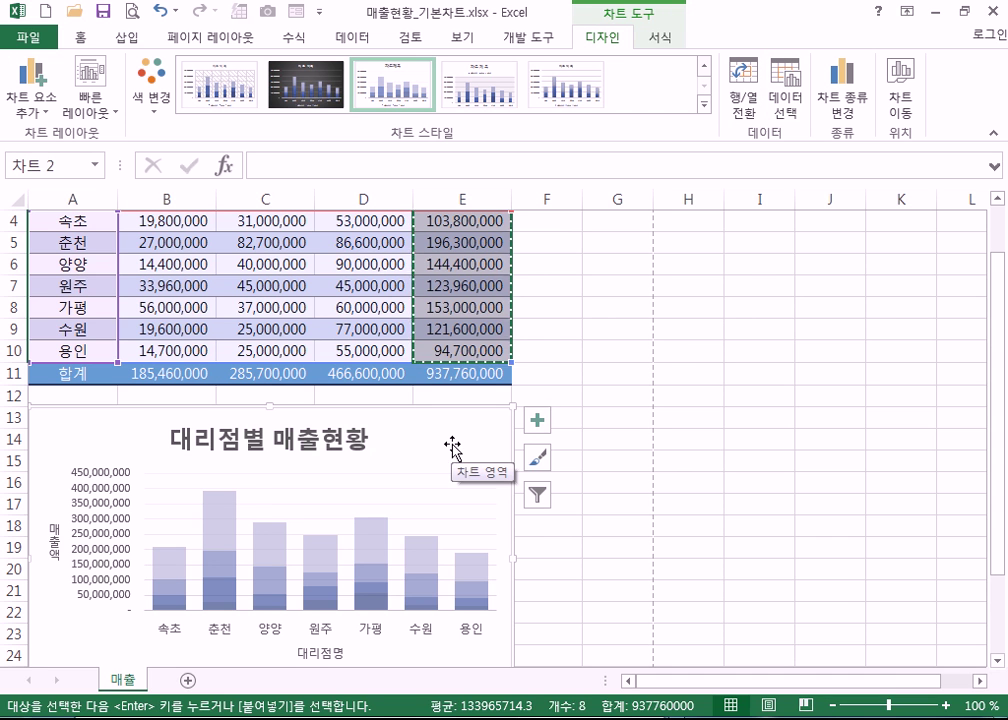
pyautogui.click(405, 421)
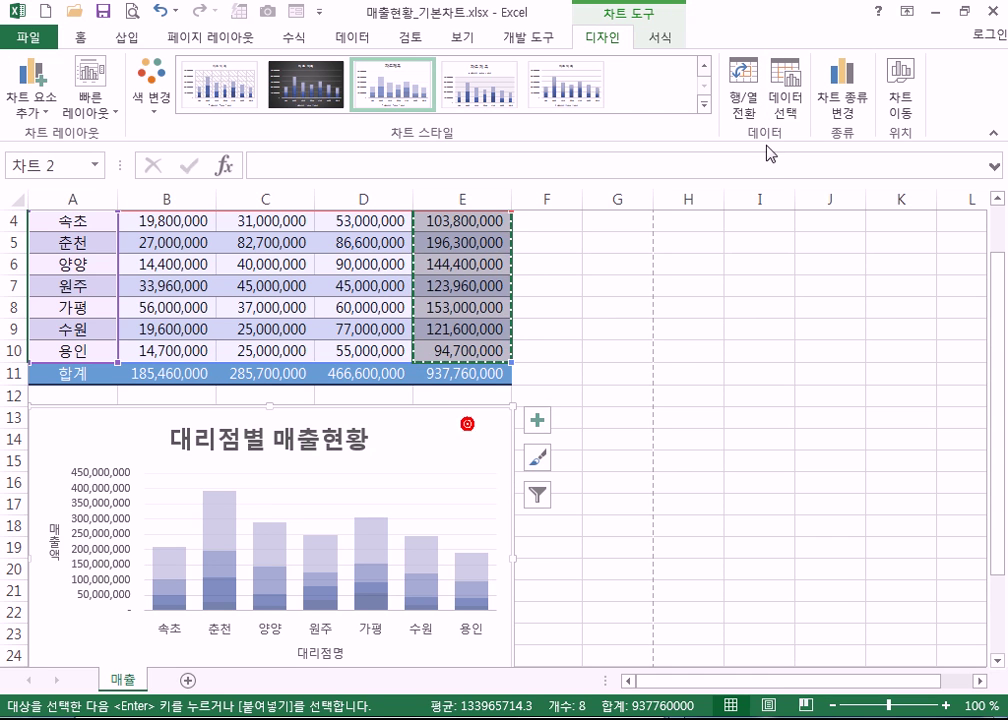
pyautogui.click(844, 104)
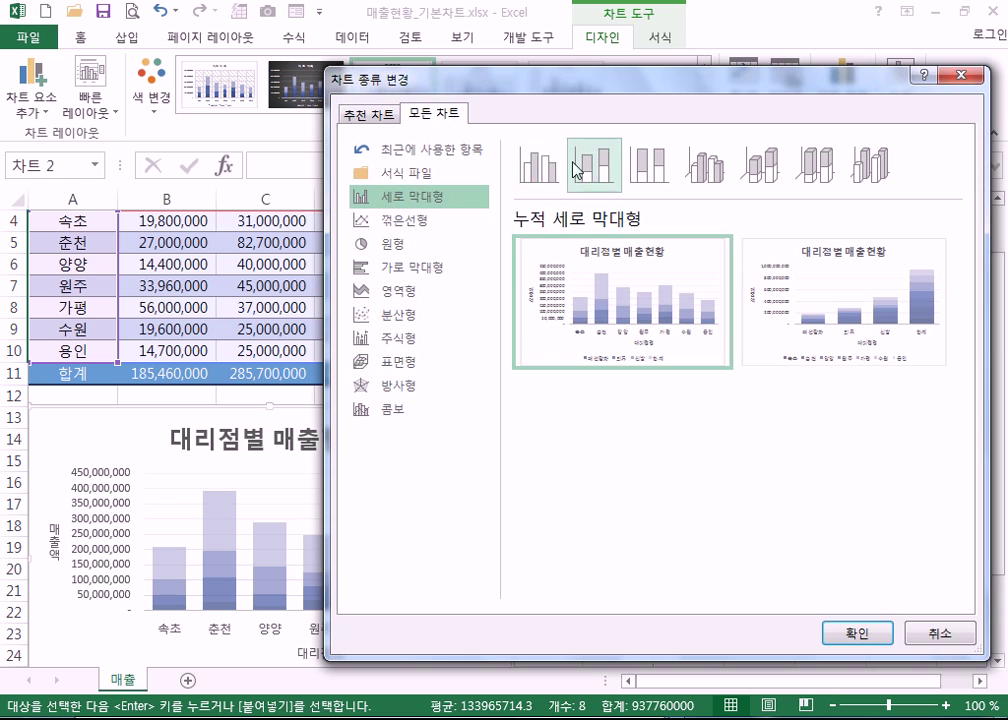
# - Switch the chart to Clustered Column and select the 합계 series bars
pyautogui.click(533, 178)
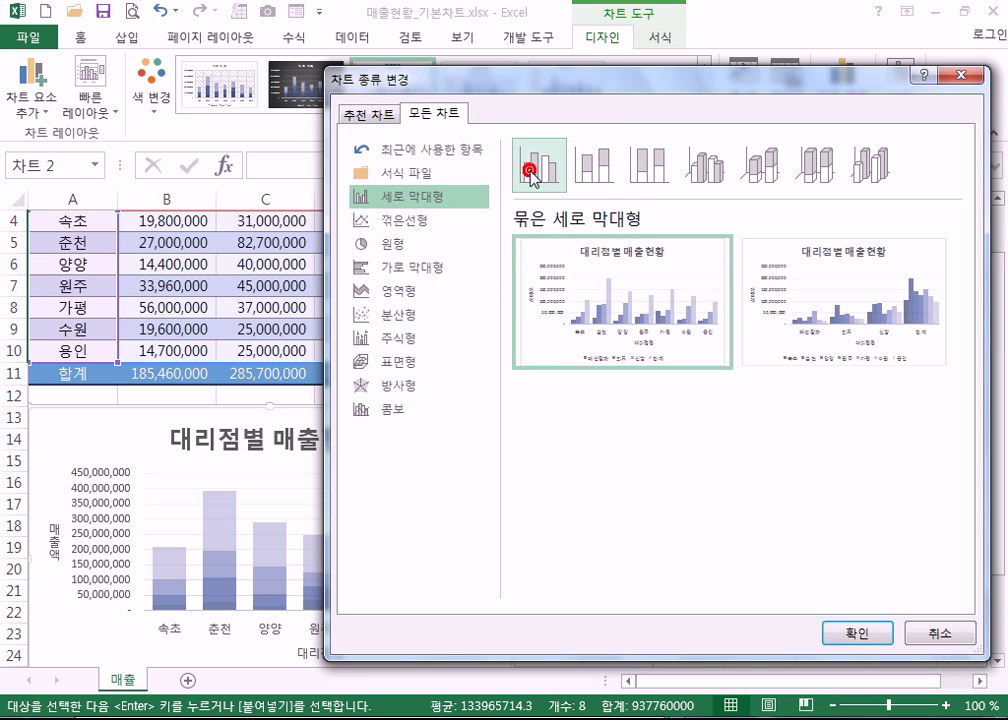
pyautogui.click(860, 636)
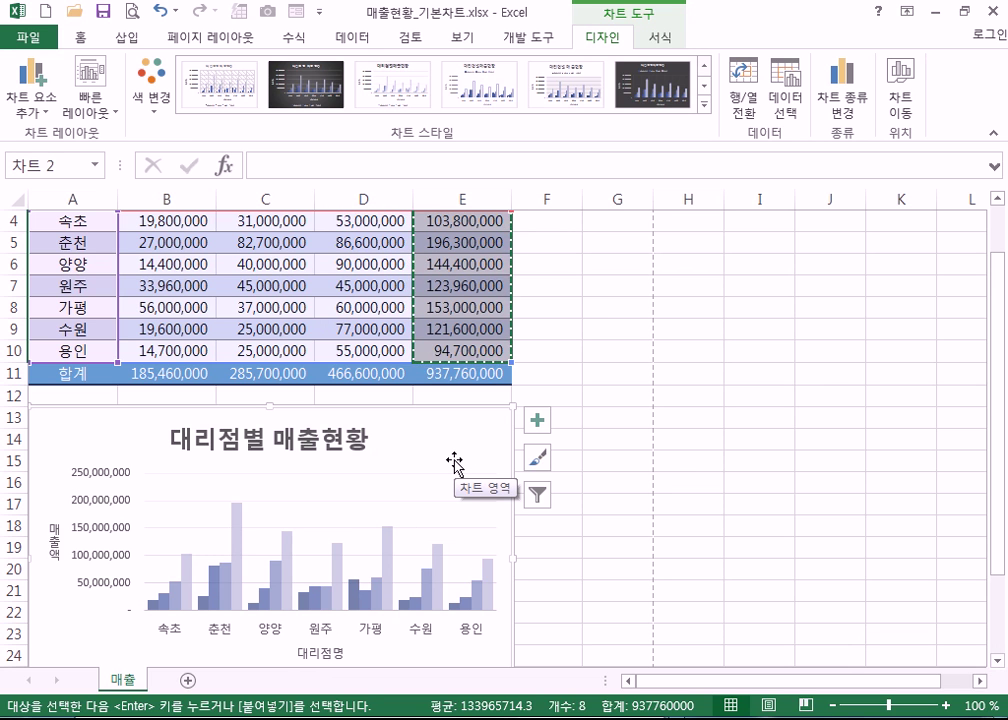
pyautogui.scroll(-2, 468, 488)
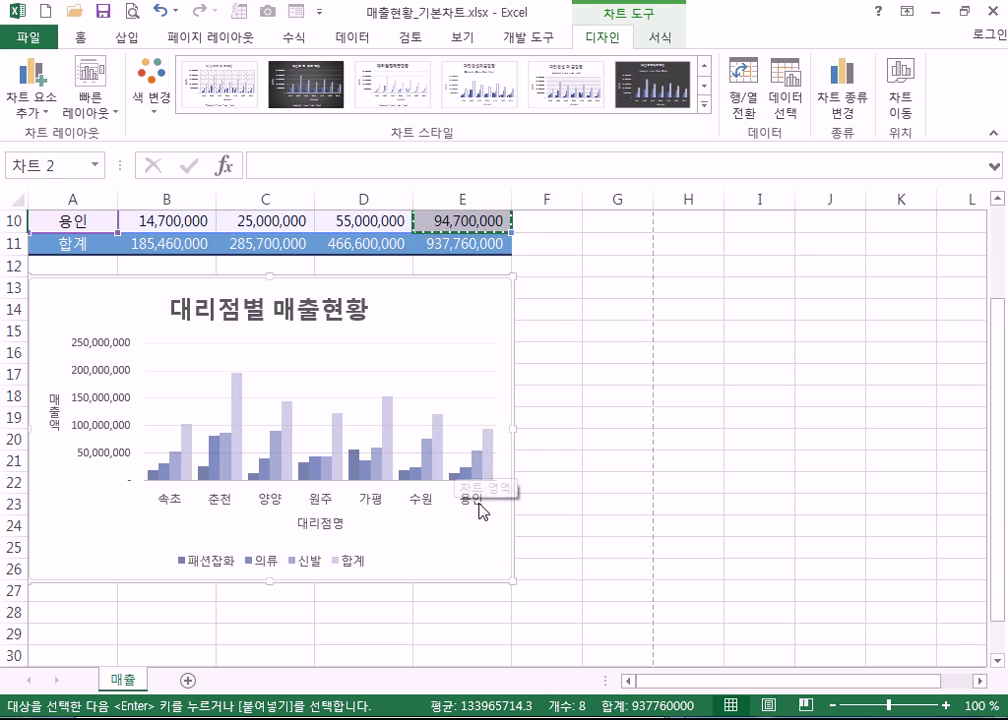
pyautogui.click(184, 458)
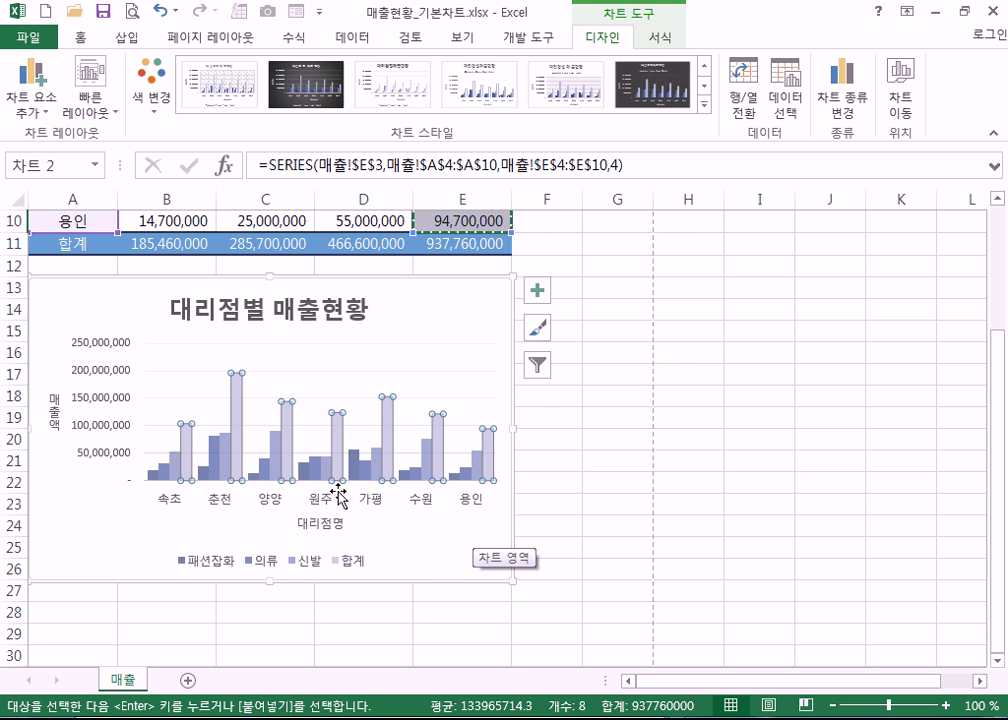
pyautogui.click(474, 338)
pyautogui.click(488, 458)
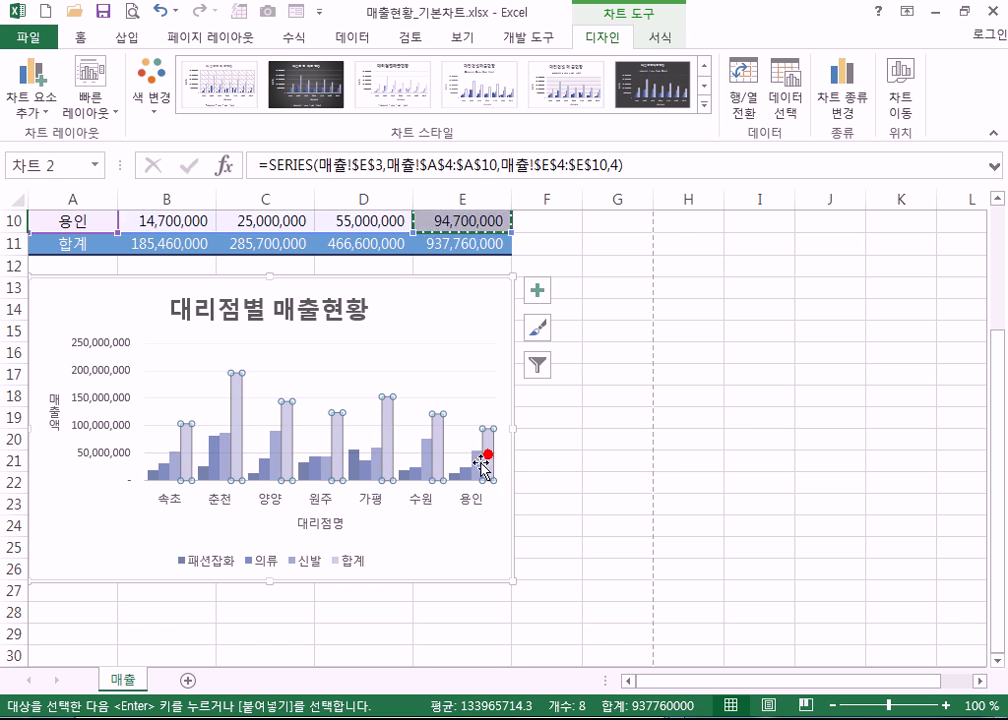
# - Make 합계 a line with markers on the secondary axis, then widen the chart
pyautogui.click(853, 104)
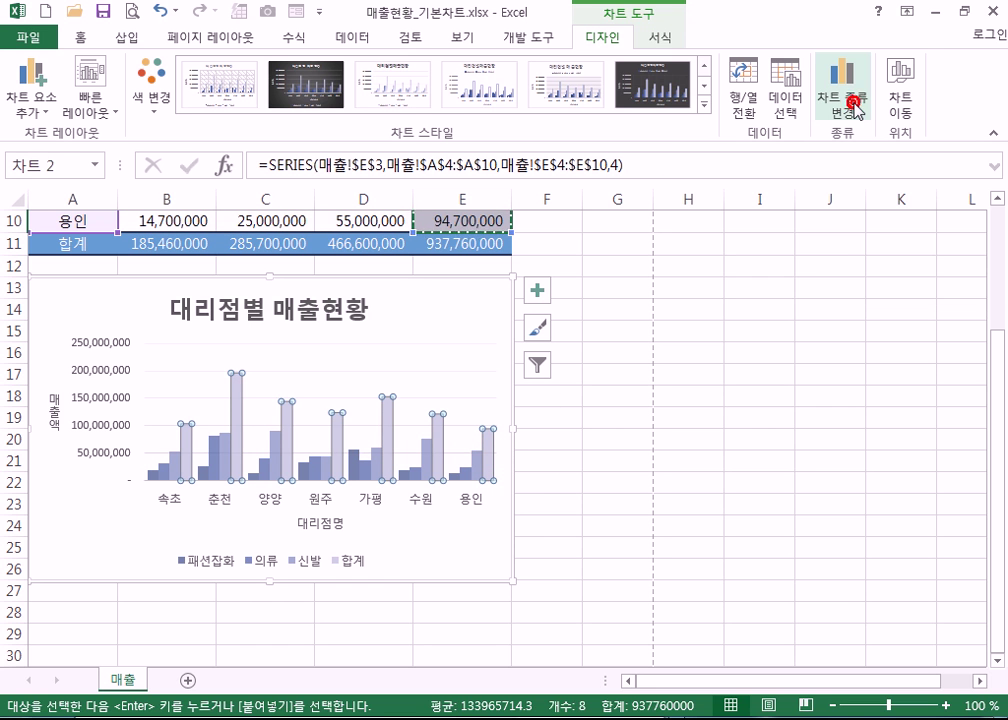
pyautogui.moveTo(754, 84); pyautogui.dragTo(739, 21)
pyautogui.moveTo(942, 468); pyautogui.dragTo(947, 510)
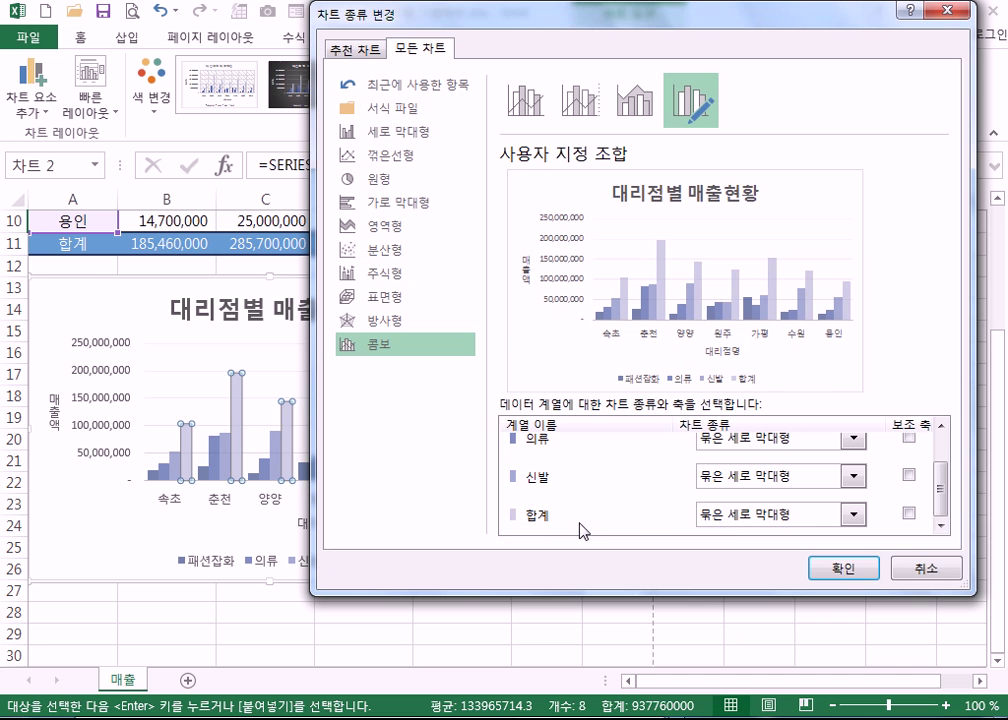
pyautogui.click(817, 515)
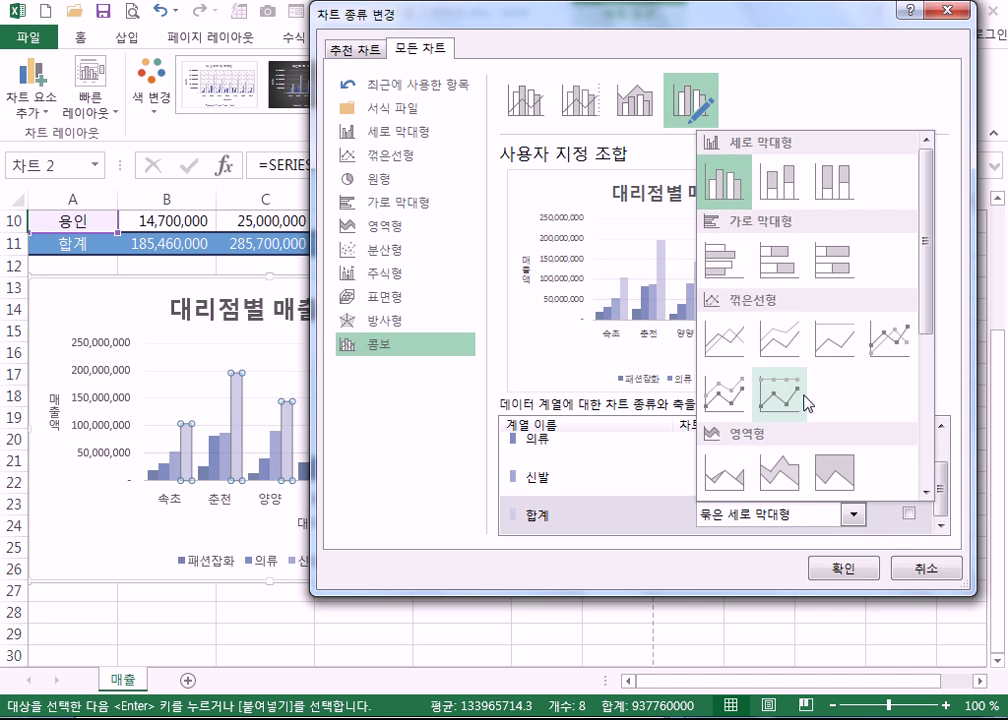
pyautogui.click(884, 344)
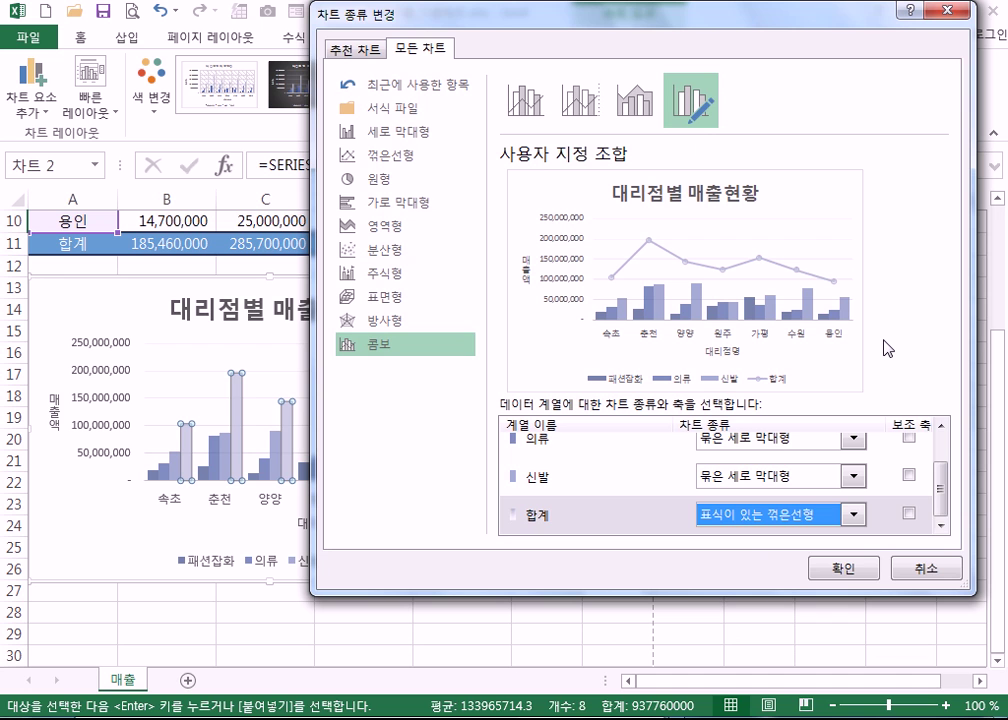
pyautogui.click(853, 514)
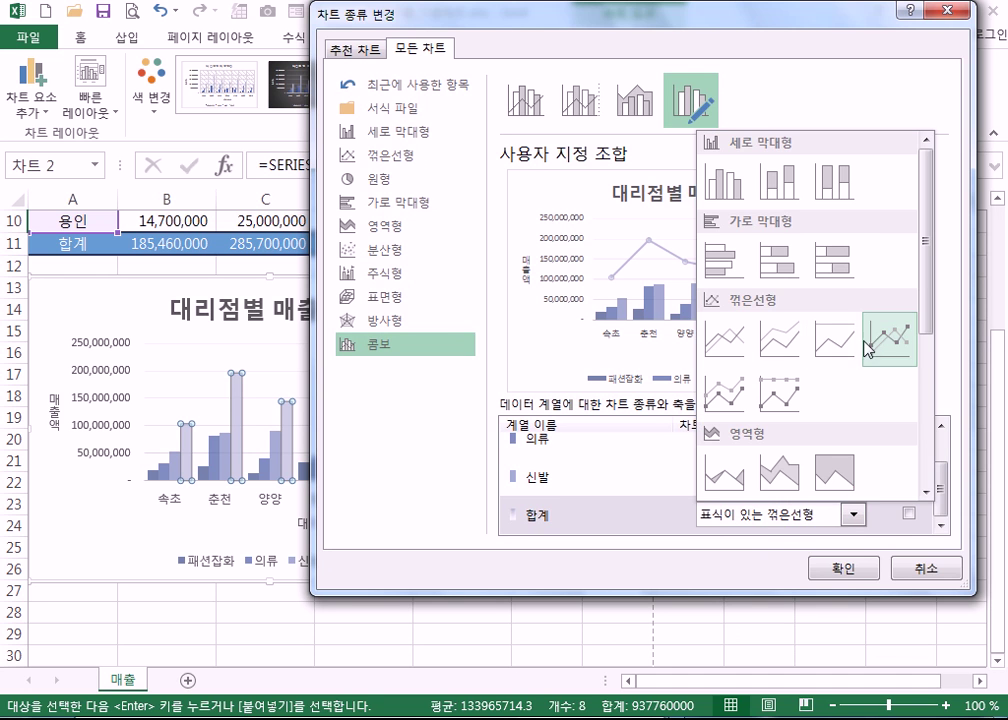
pyautogui.click(878, 350)
pyautogui.click(908, 513)
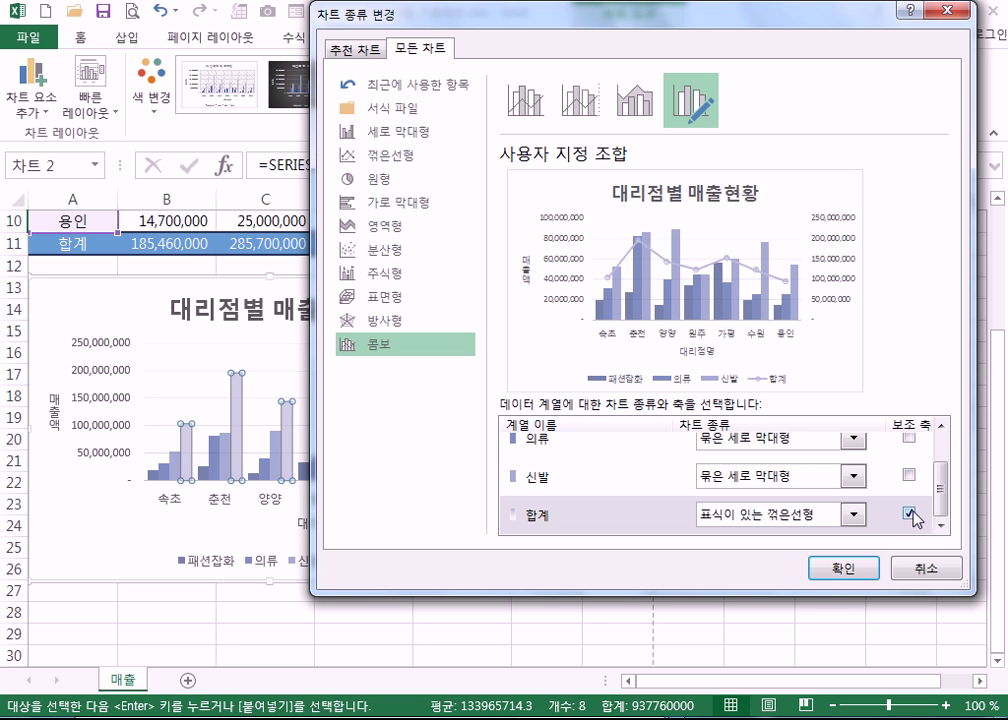
pyautogui.click(940, 475)
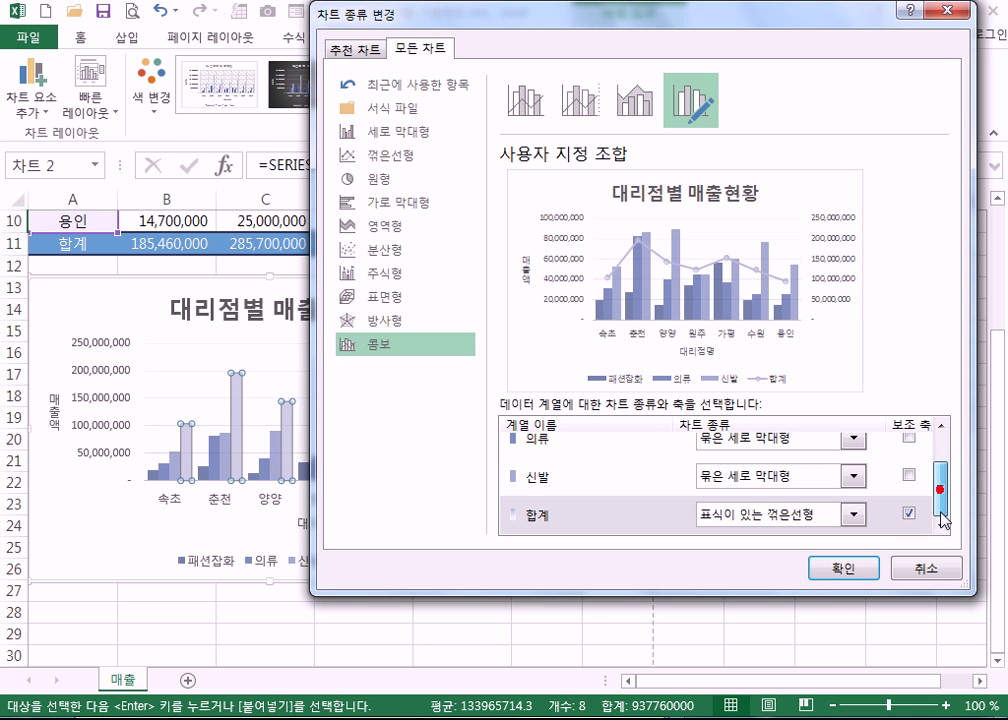
pyautogui.click(829, 577)
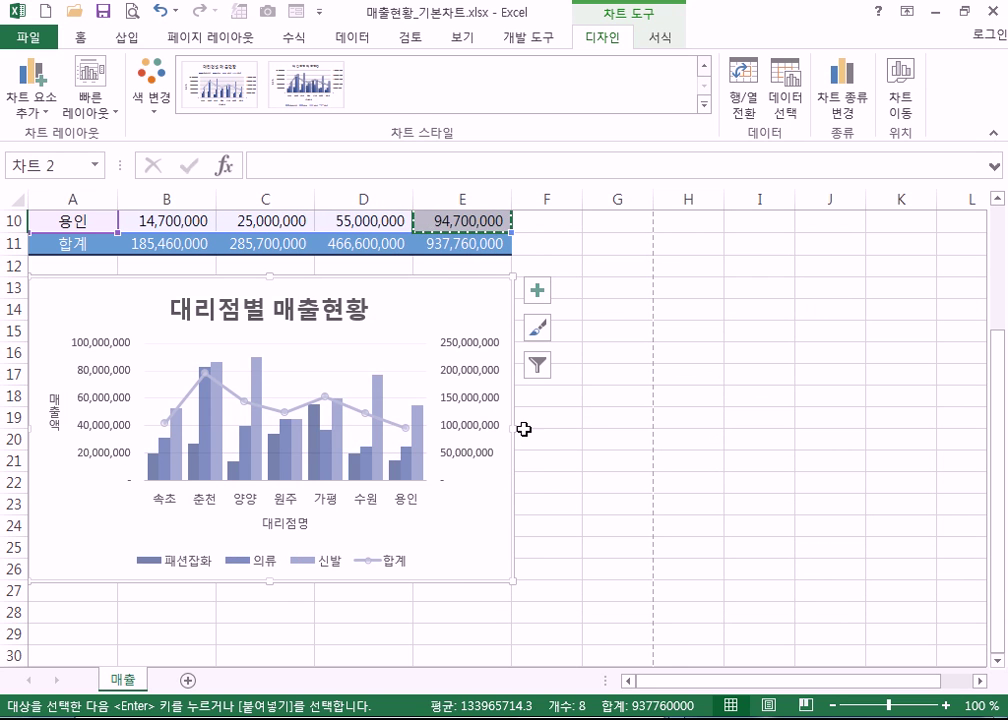
pyautogui.moveTo(514, 428); pyautogui.dragTo(712, 470)
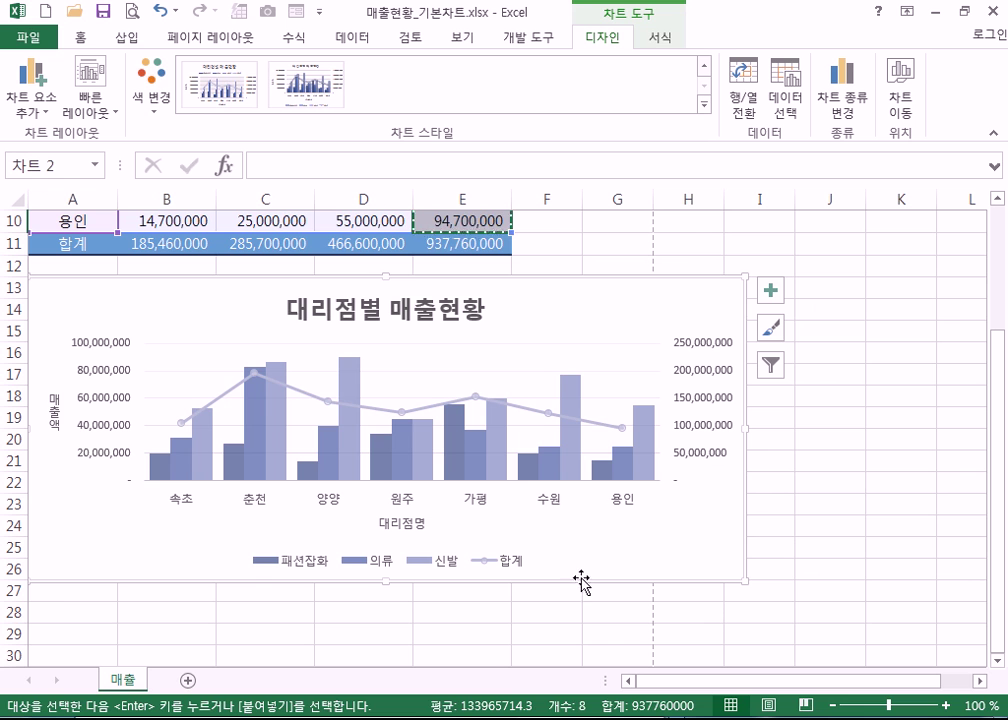
# - Recolor the chart's series in blue, teal and navy
pyautogui.click(160, 106)
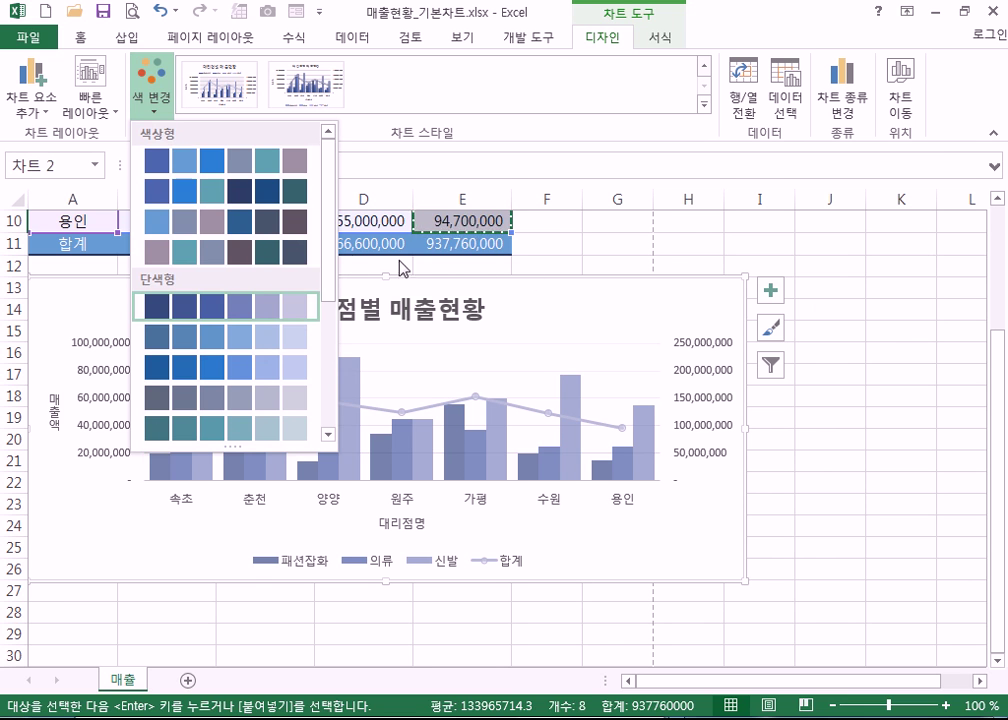
pyautogui.click(254, 191)
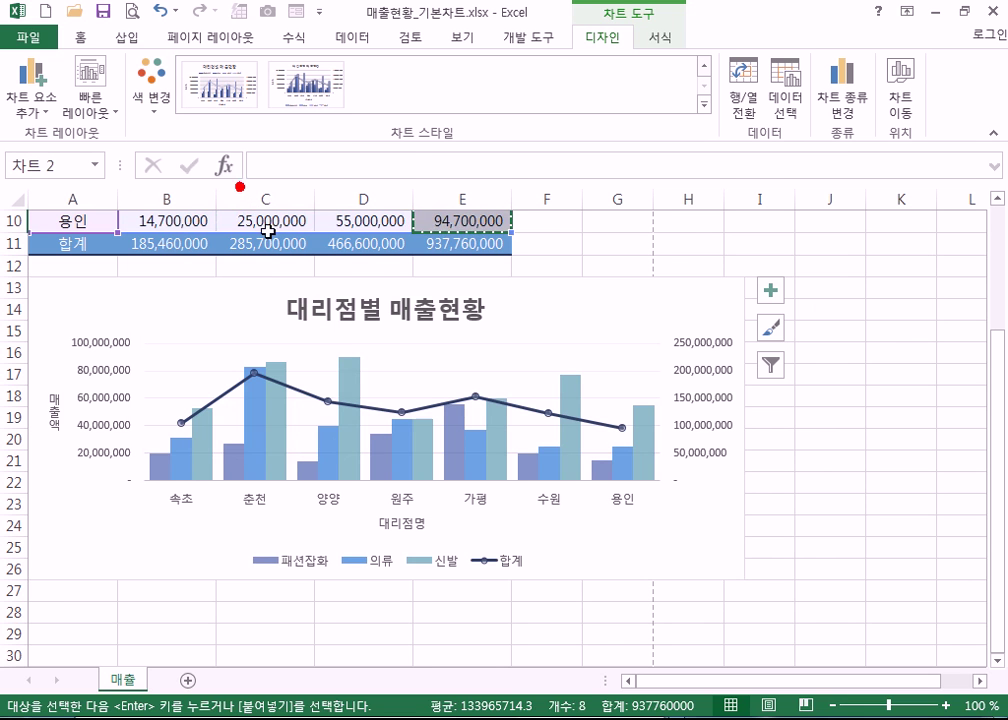
pyautogui.click(720, 572)
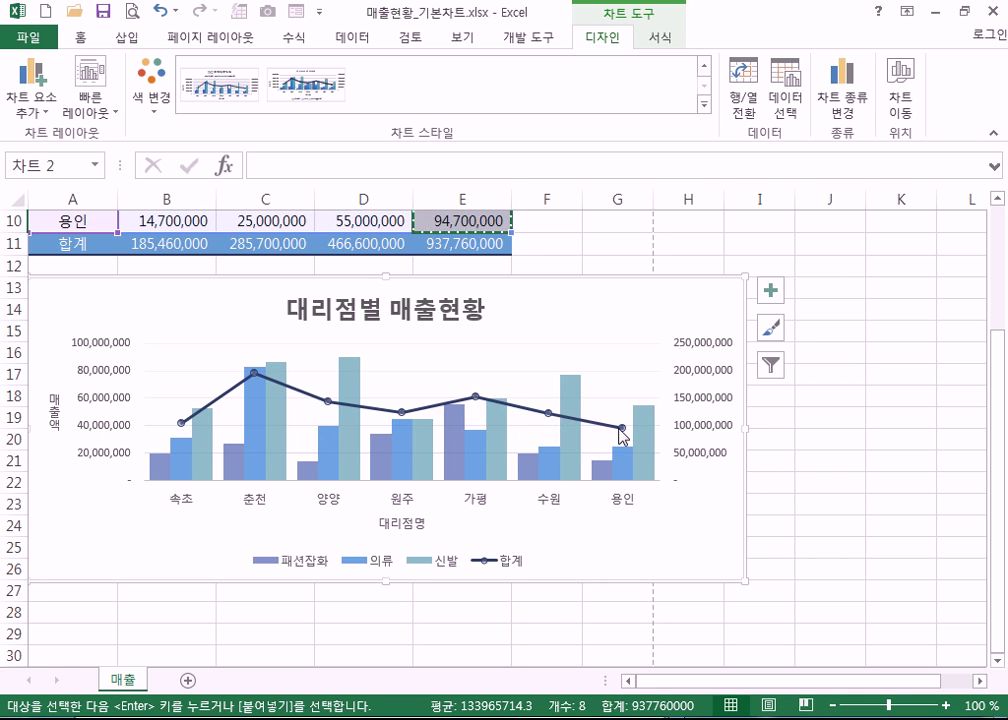
# - Inspect the 합계 line, both value axes and the 패션잡화 series, then clear the selection
pyautogui.moveTo(622, 430)
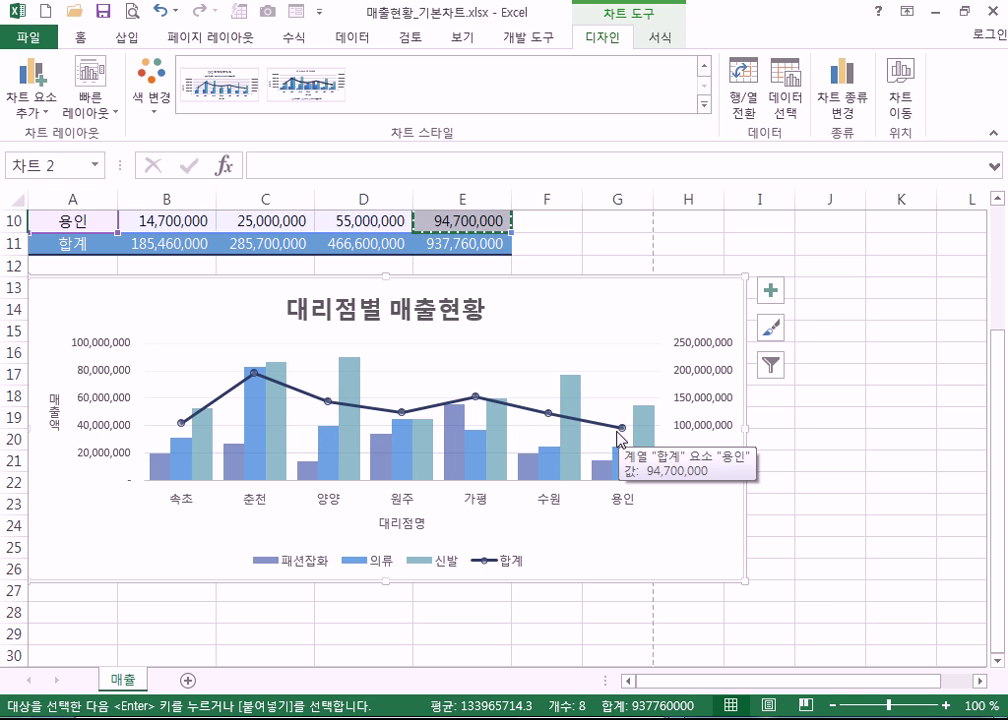
pyautogui.click(619, 431)
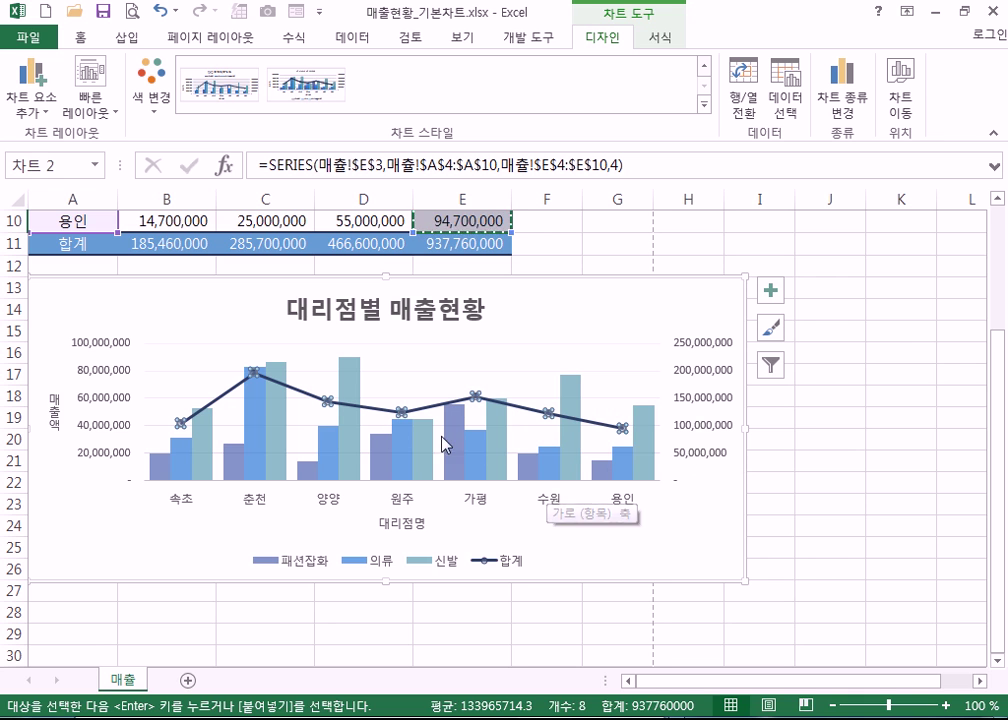
pyautogui.click(620, 313)
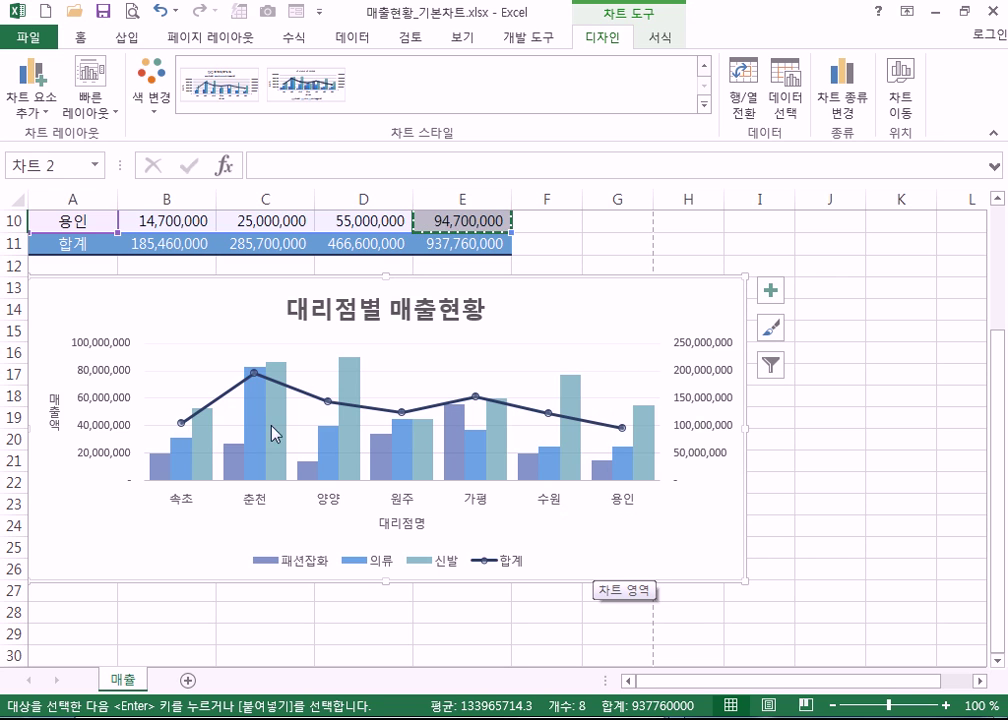
pyautogui.click(88, 373)
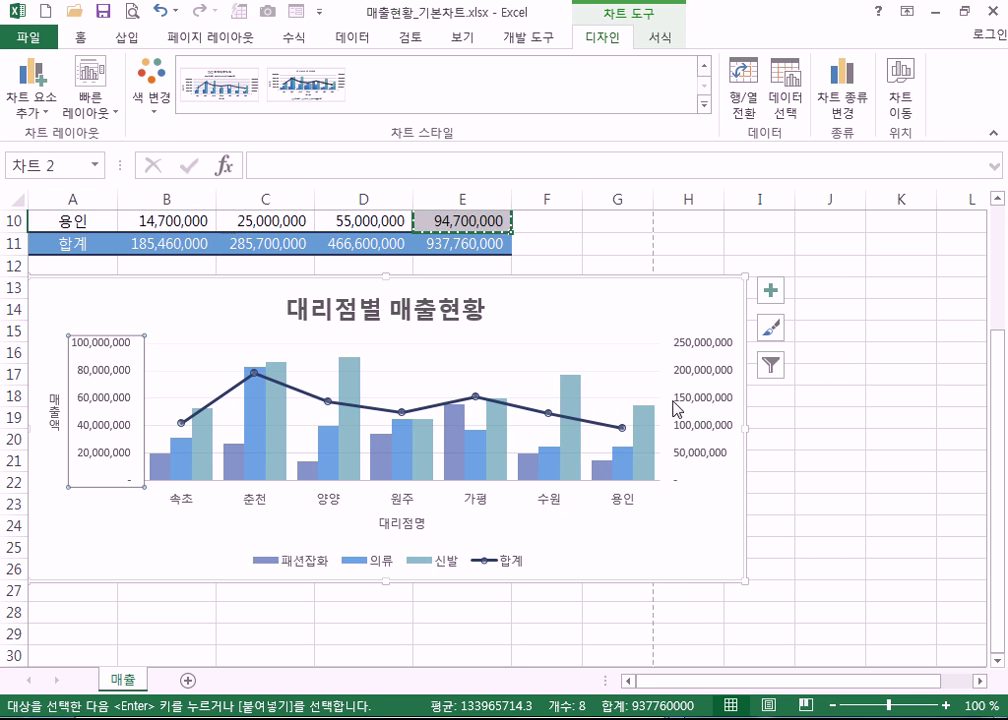
pyautogui.click(712, 403)
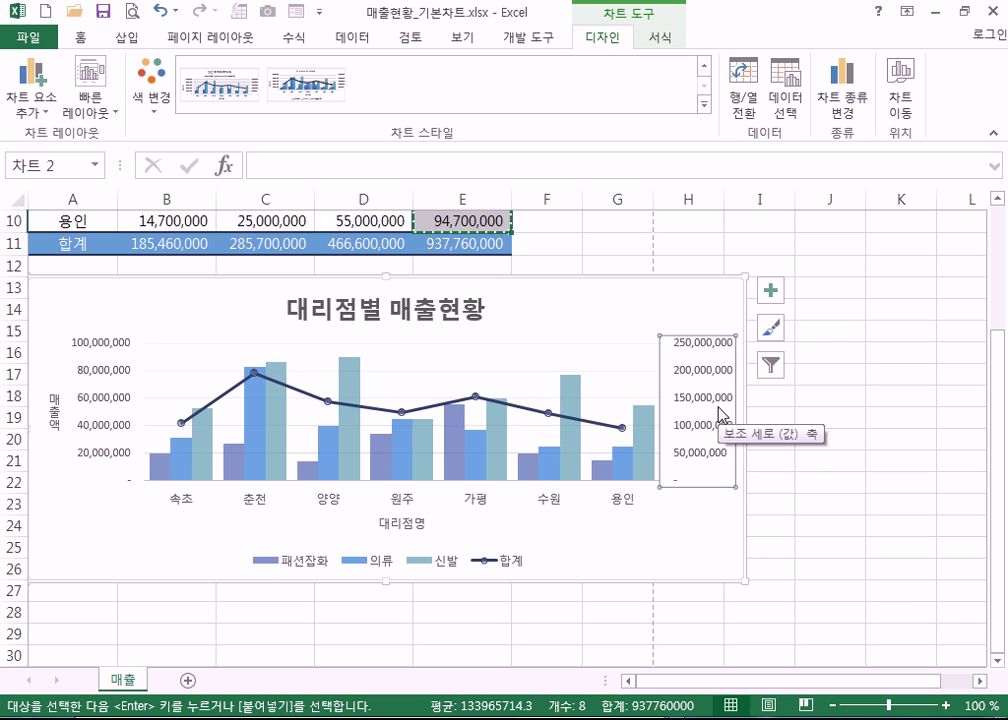
pyautogui.click(445, 438)
pyautogui.click(526, 410)
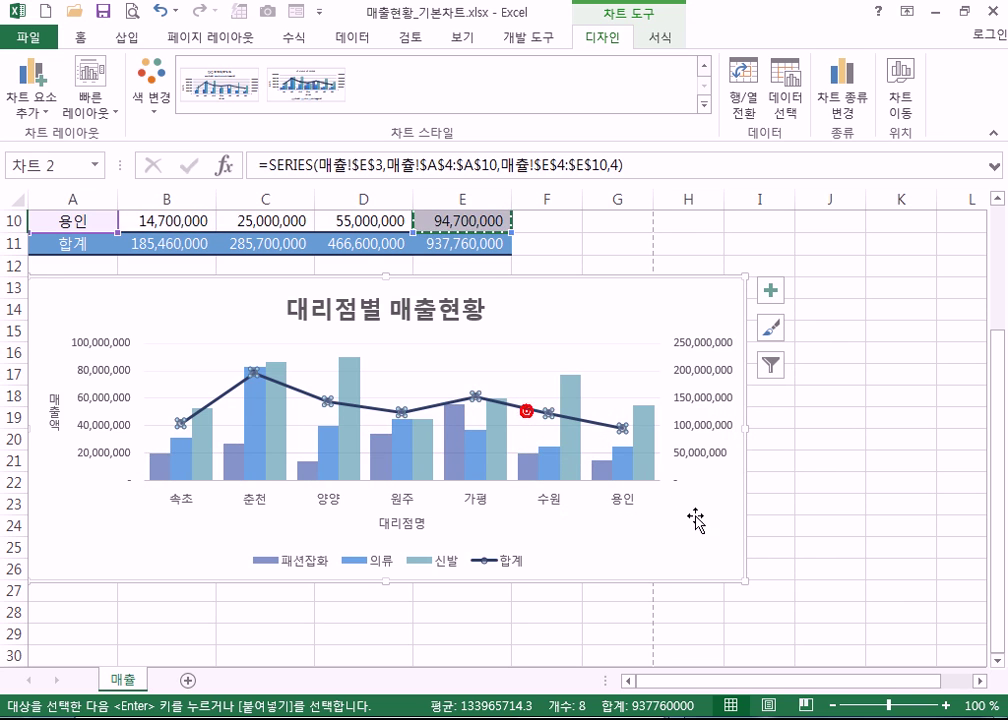
pyautogui.click(710, 533)
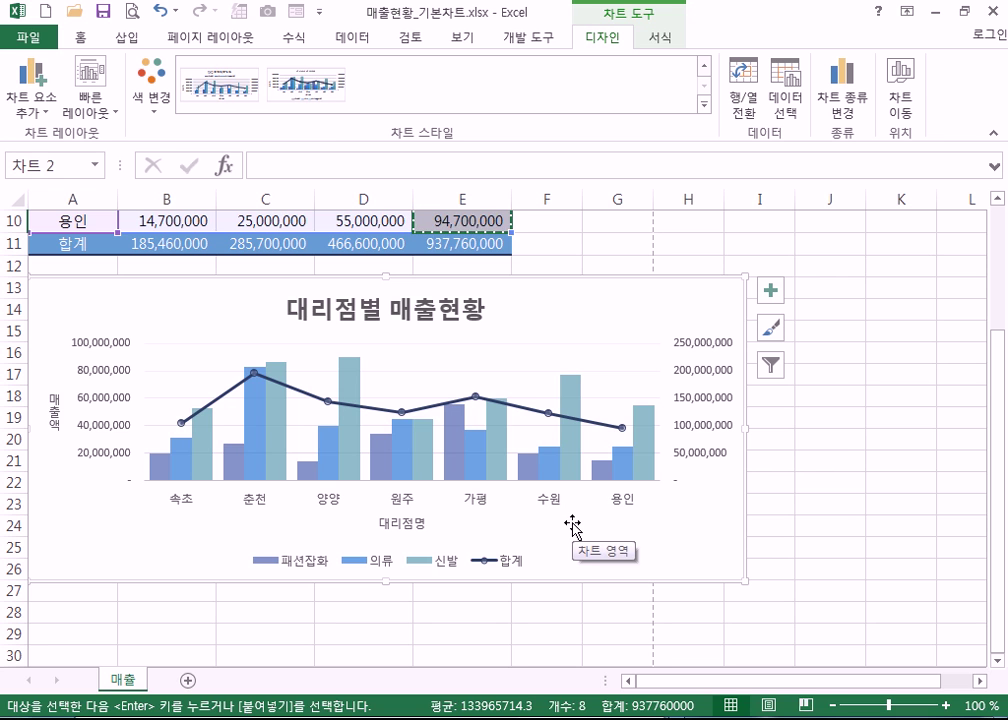
pyautogui.moveTo(180, 470)
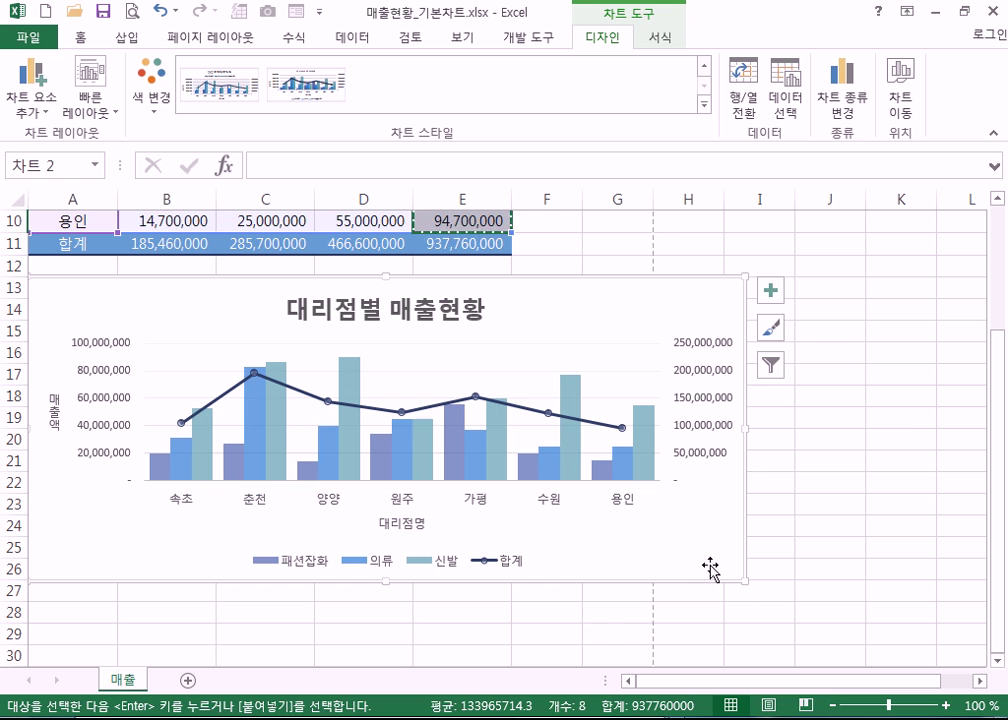
pyautogui.press('Escape')
pyautogui.click(832, 567)
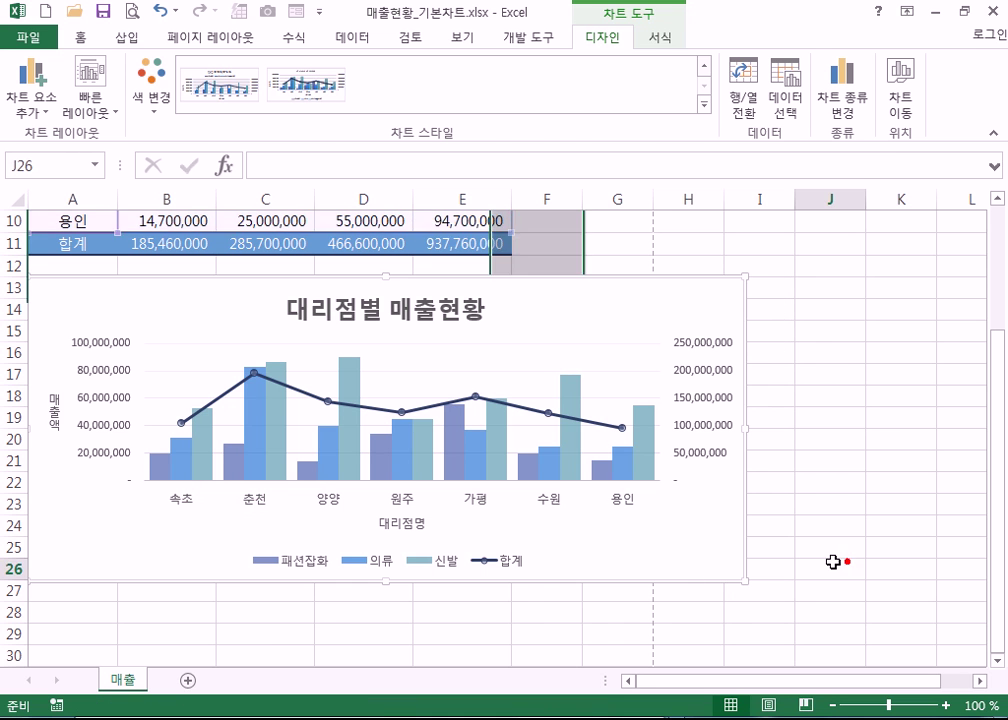
pyautogui.click(720, 542)
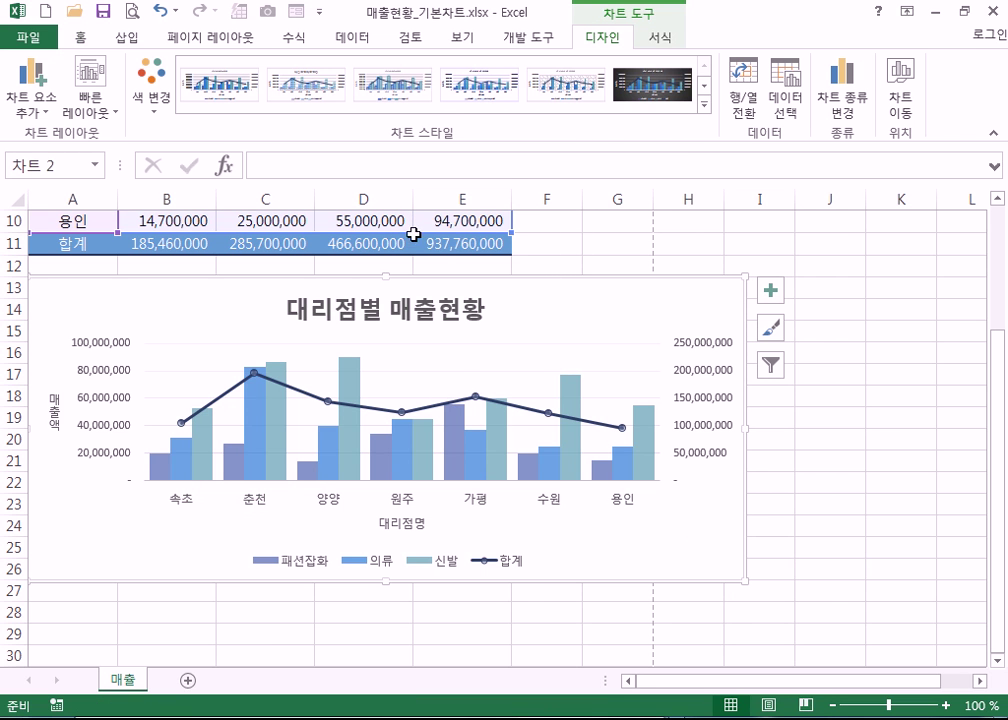
pyautogui.scroll(3, 451, 255)
pyautogui.scroll(-3, 560, 470)
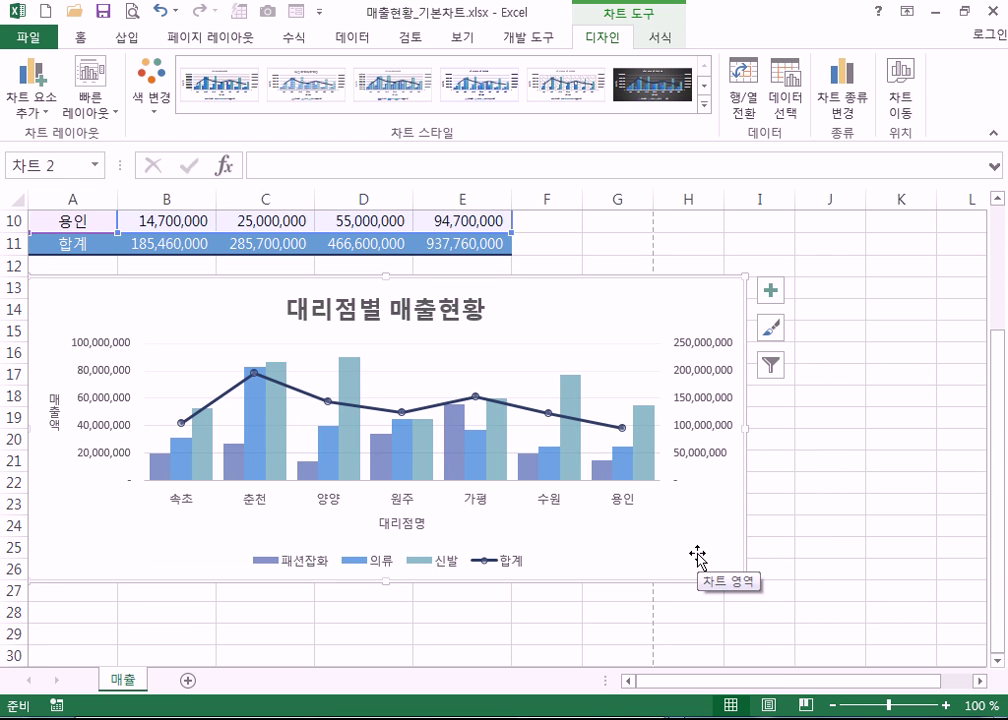
pyautogui.click(569, 419)
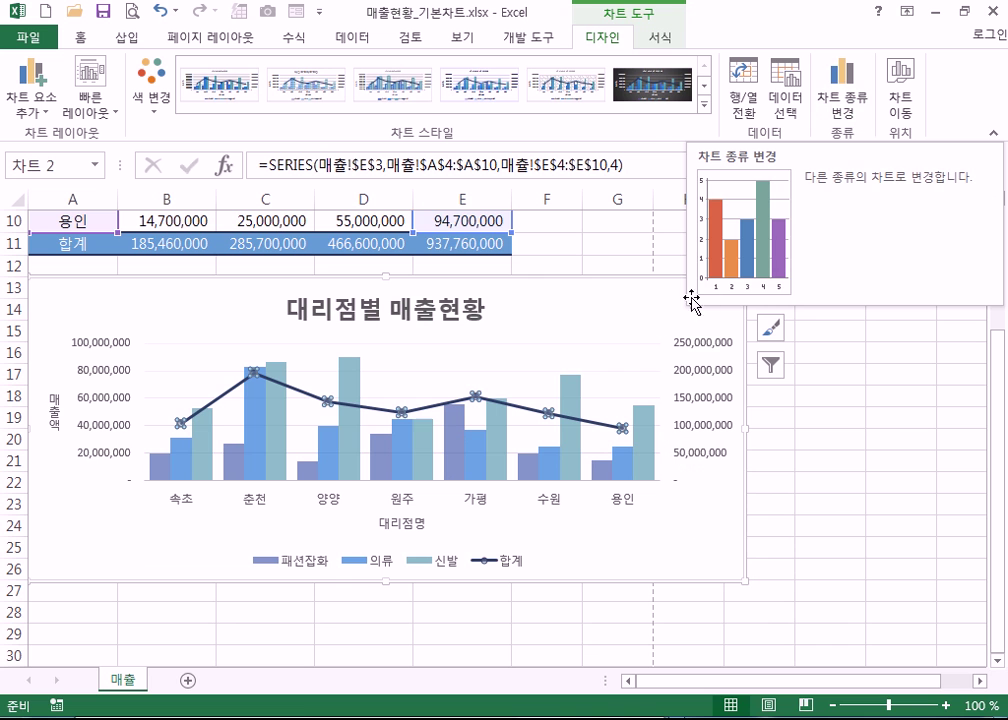
pyautogui.click(603, 310)
pyautogui.click(857, 110)
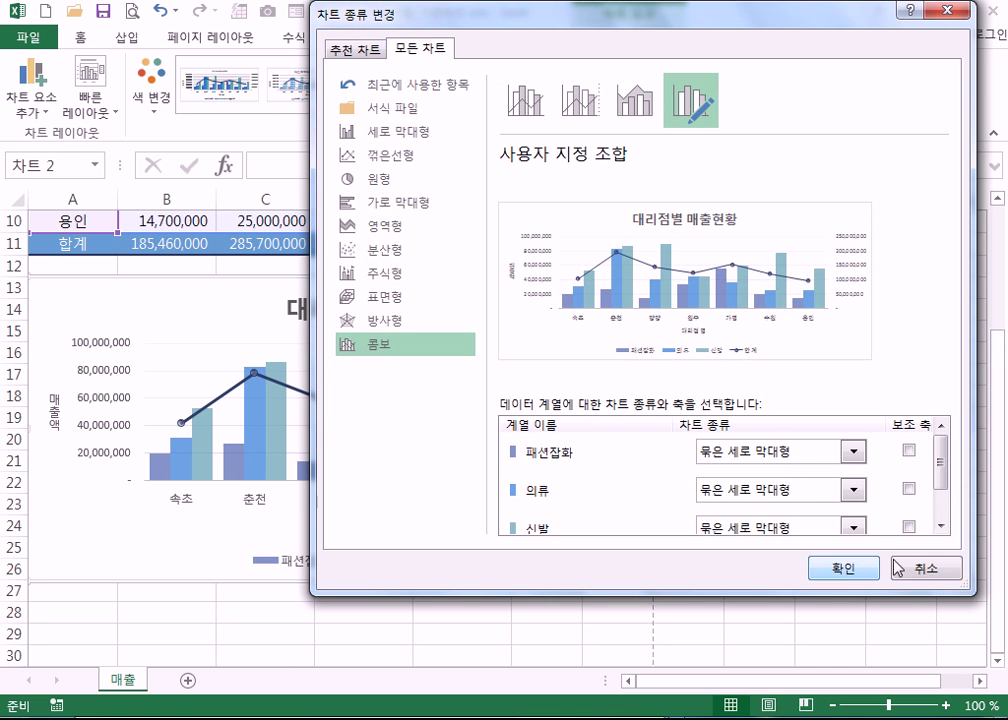
pyautogui.click(920, 568)
pyautogui.click(817, 572)
pyautogui.click(707, 558)
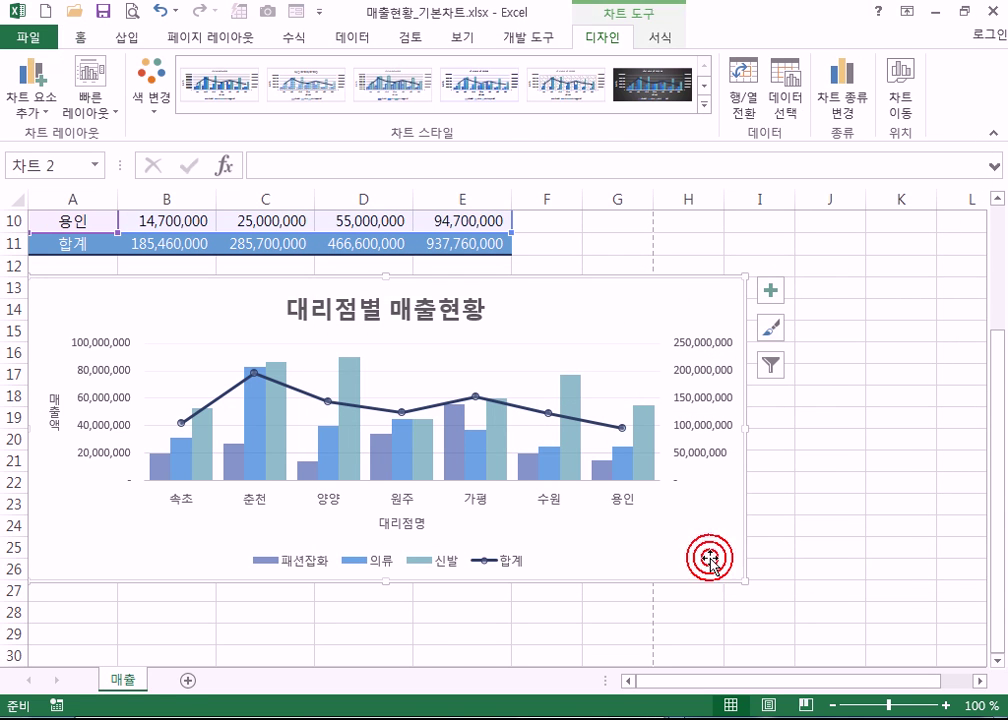
pyautogui.click(846, 118)
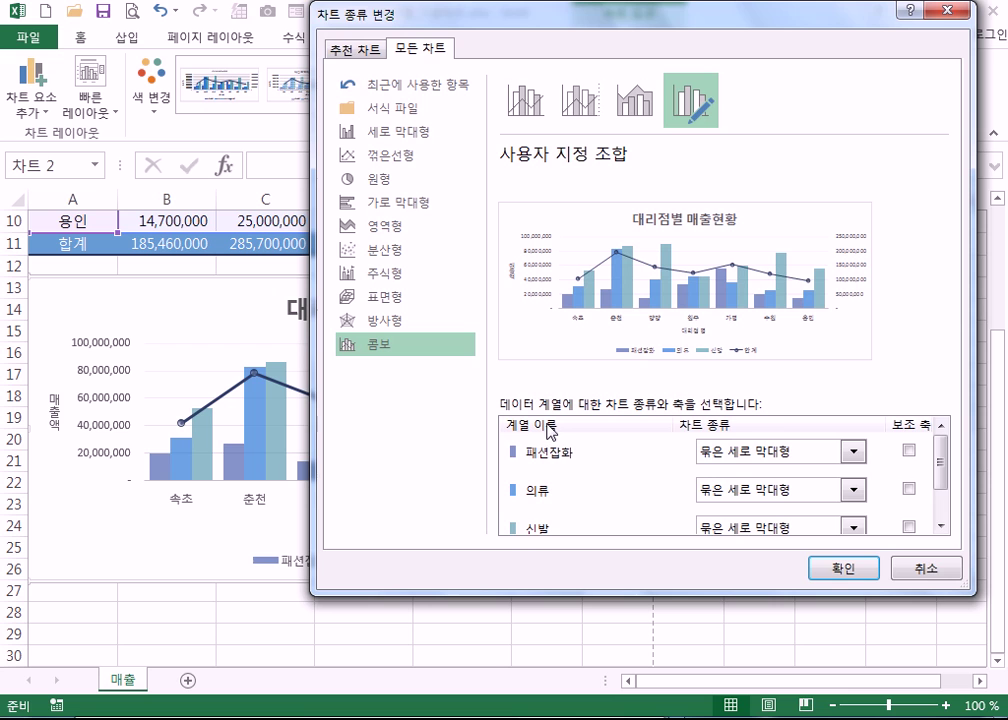
pyautogui.moveTo(938, 462)
pyautogui.mouseDown()
pyautogui.moveTo(940, 522)
pyautogui.moveTo(940, 459)
pyautogui.mouseUp()
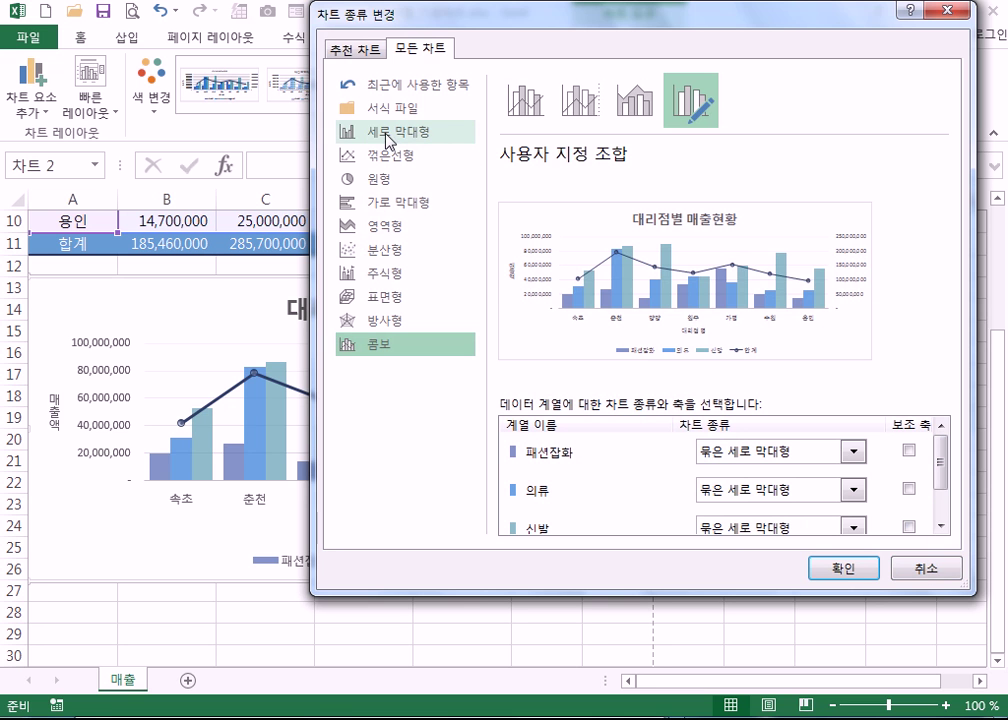
pyautogui.click(416, 133)
pyautogui.click(846, 569)
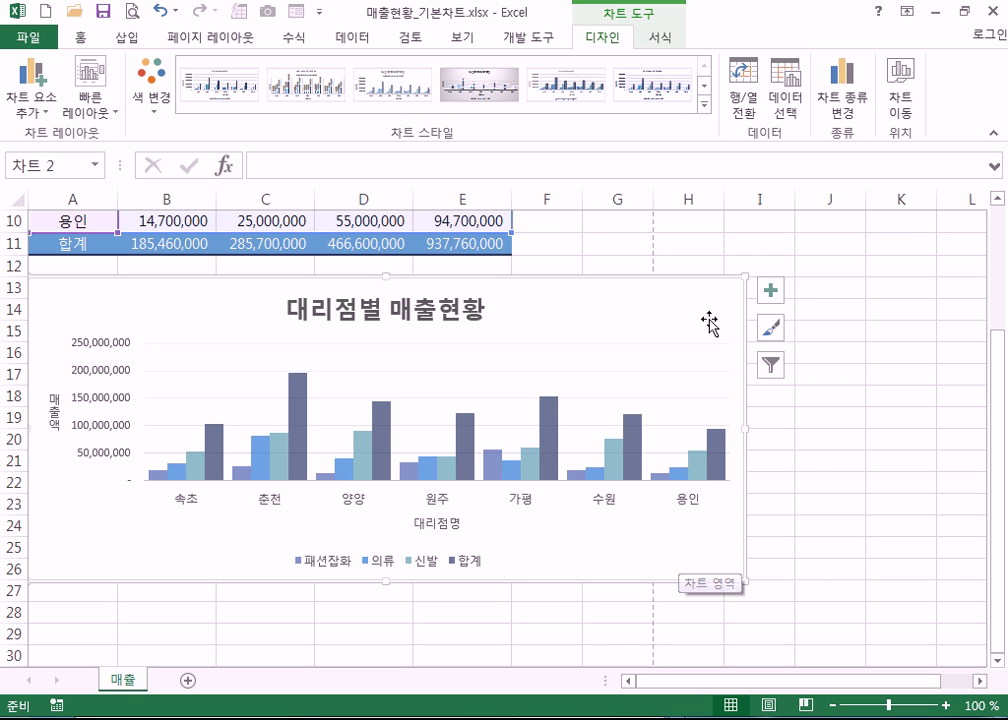
pyautogui.click(845, 100)
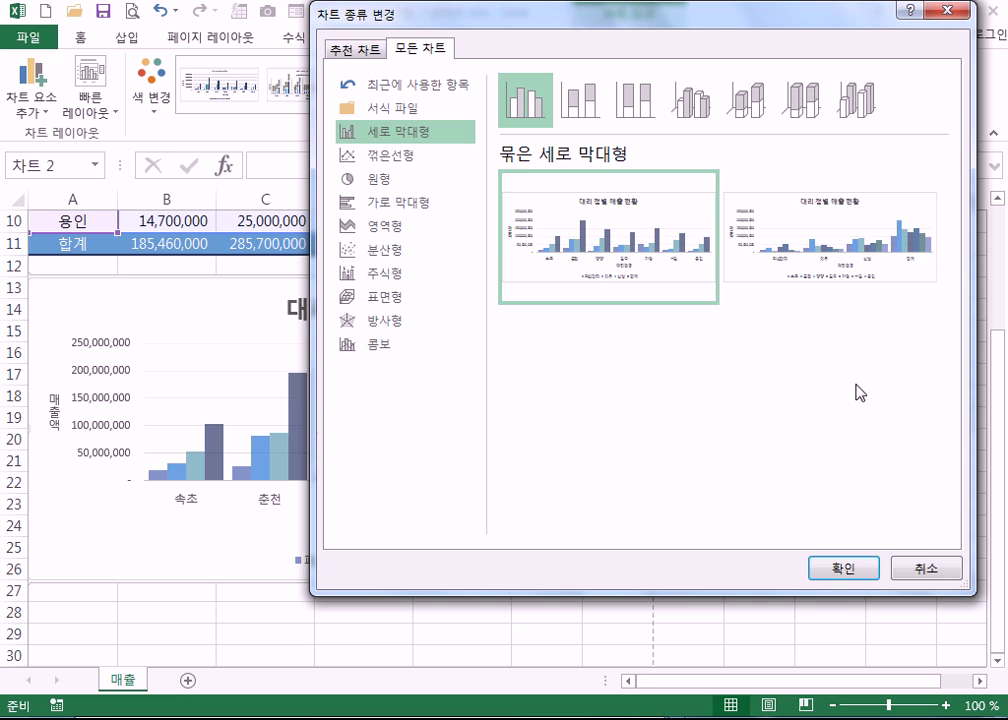
pyautogui.click(945, 568)
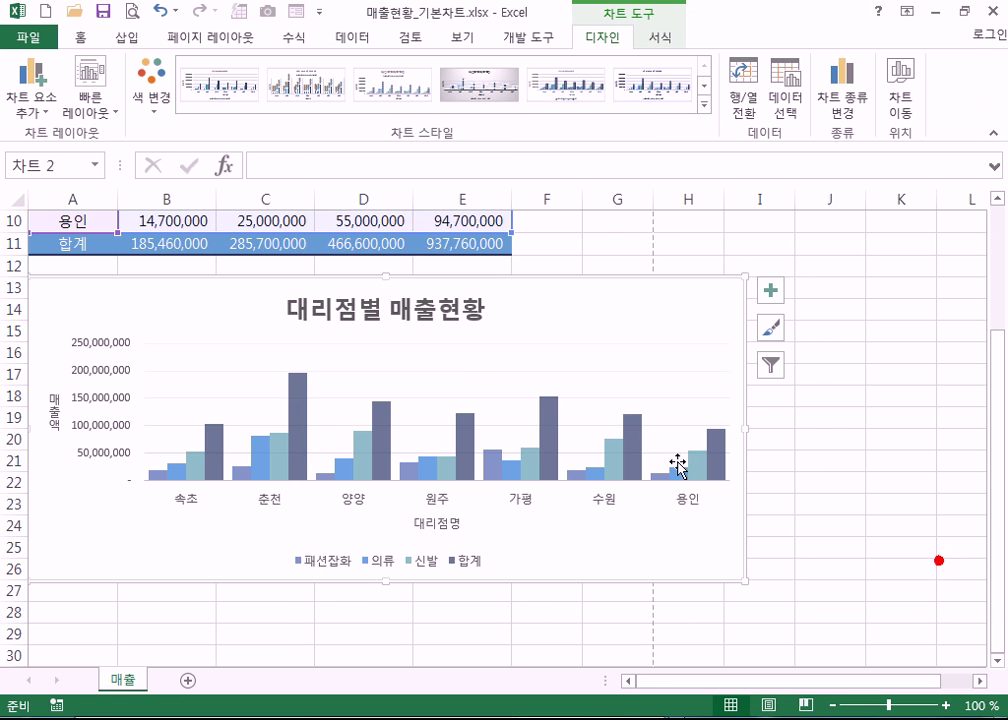
pyautogui.click(547, 412)
pyautogui.click(836, 100)
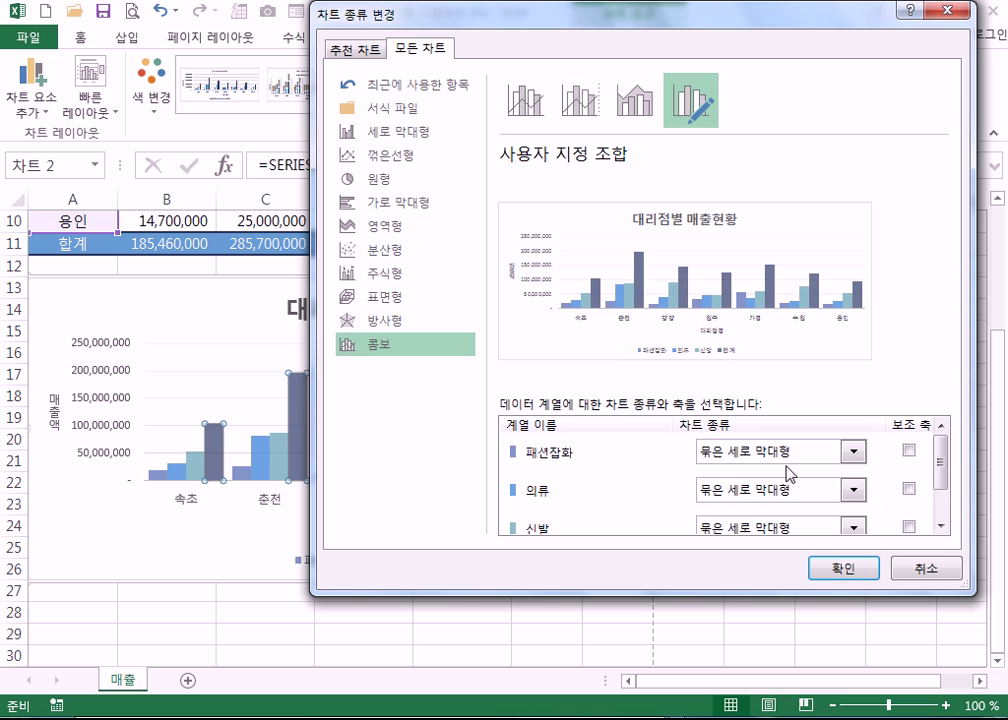
pyautogui.click(393, 205)
pyautogui.click(836, 567)
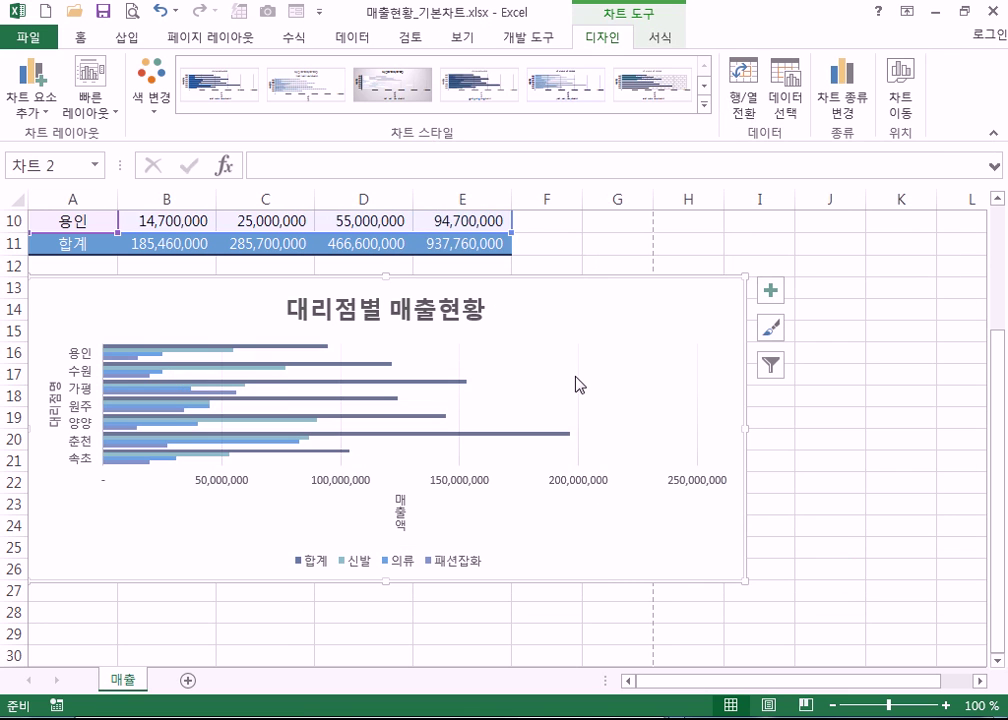
pyautogui.click(162, 14)
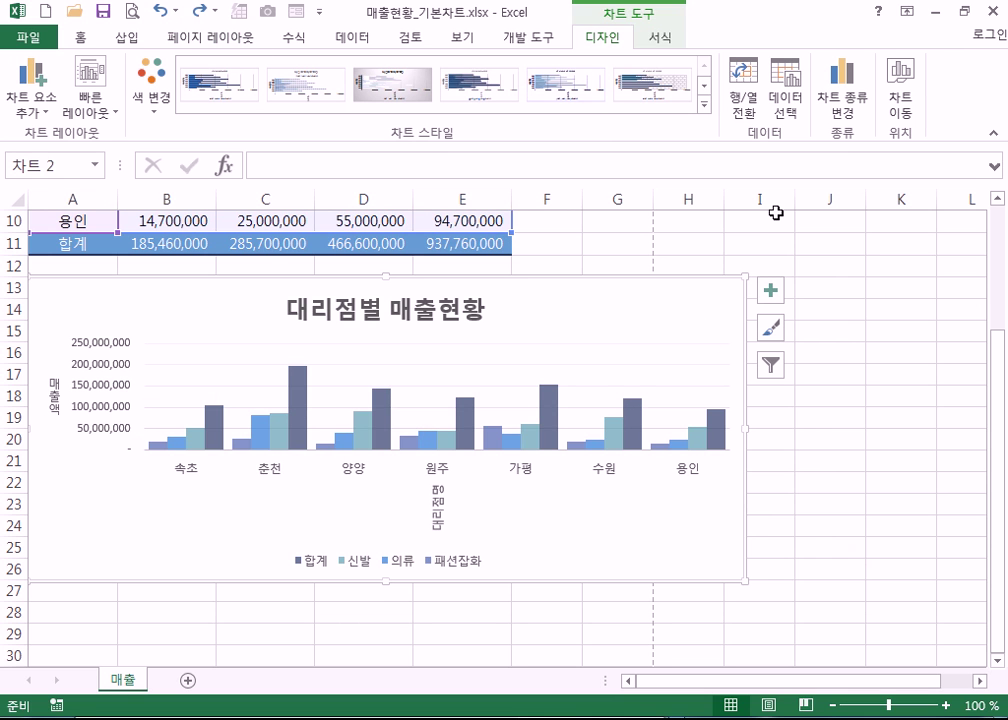
pyautogui.click(718, 430)
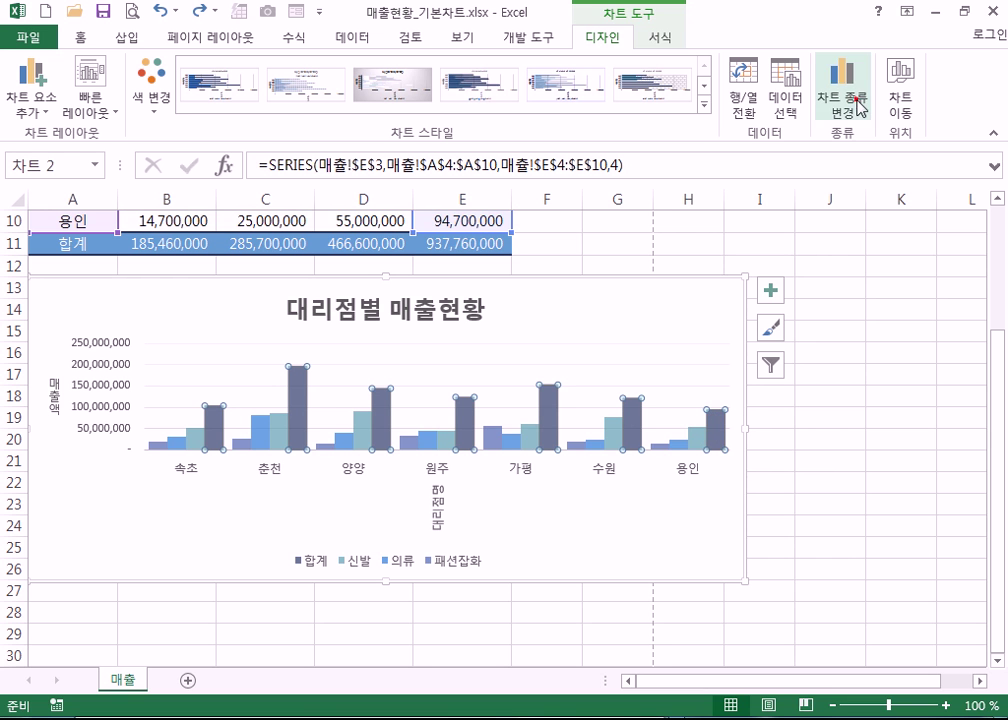
# - Try clustered horizontal bars for the 합계 series in the combo chart
pyautogui.click(855, 98)
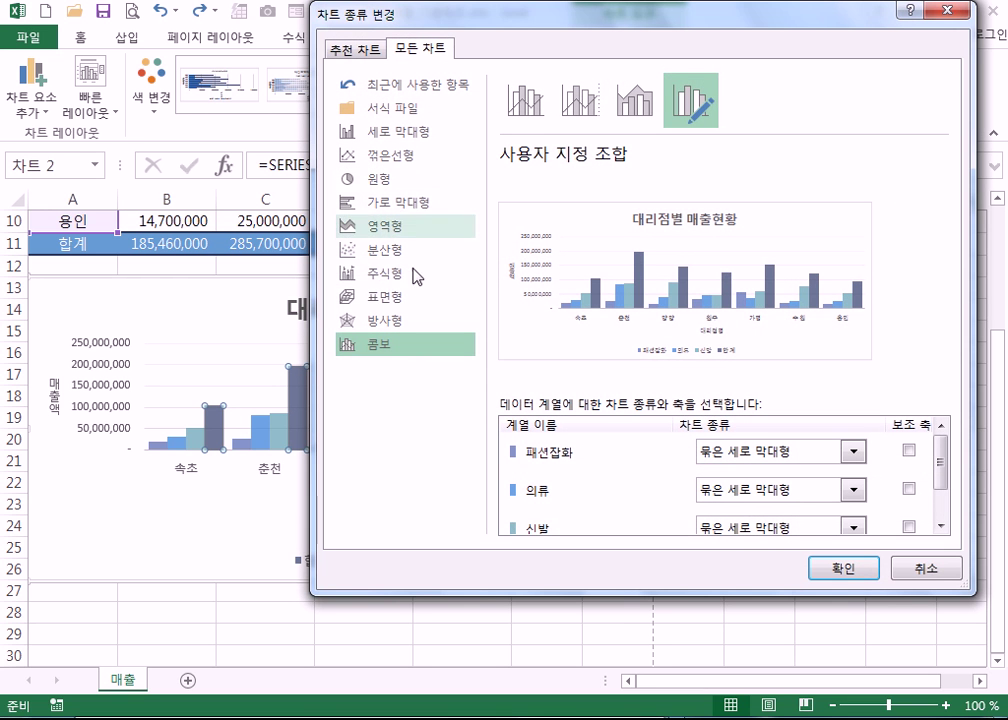
pyautogui.moveTo(940, 461); pyautogui.dragTo(940, 480)
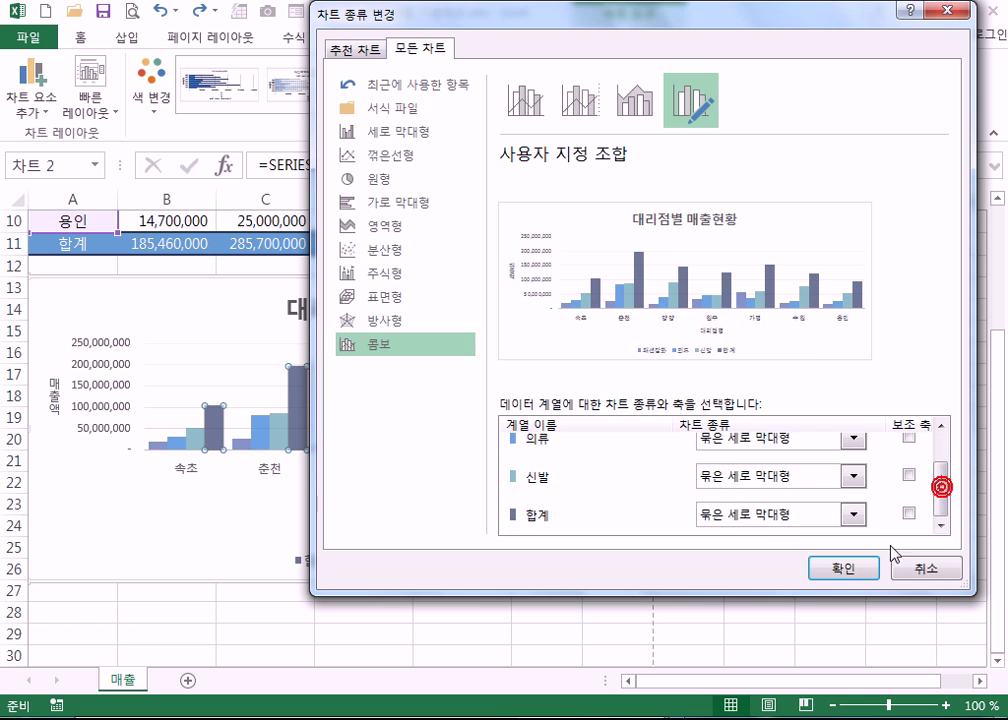
pyautogui.click(762, 524)
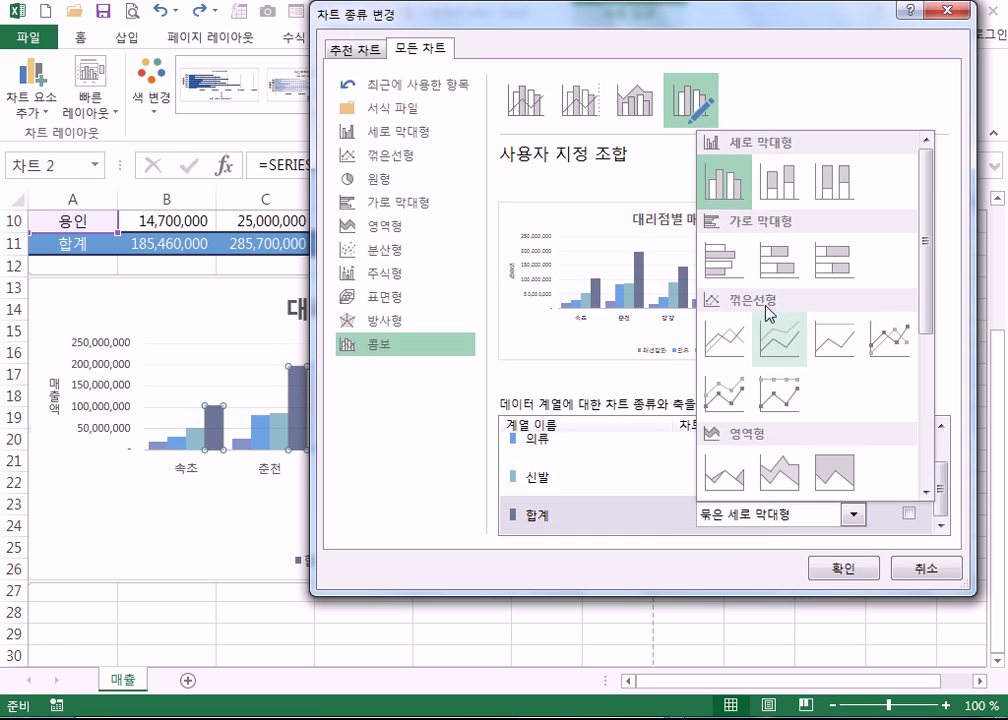
pyautogui.click(716, 261)
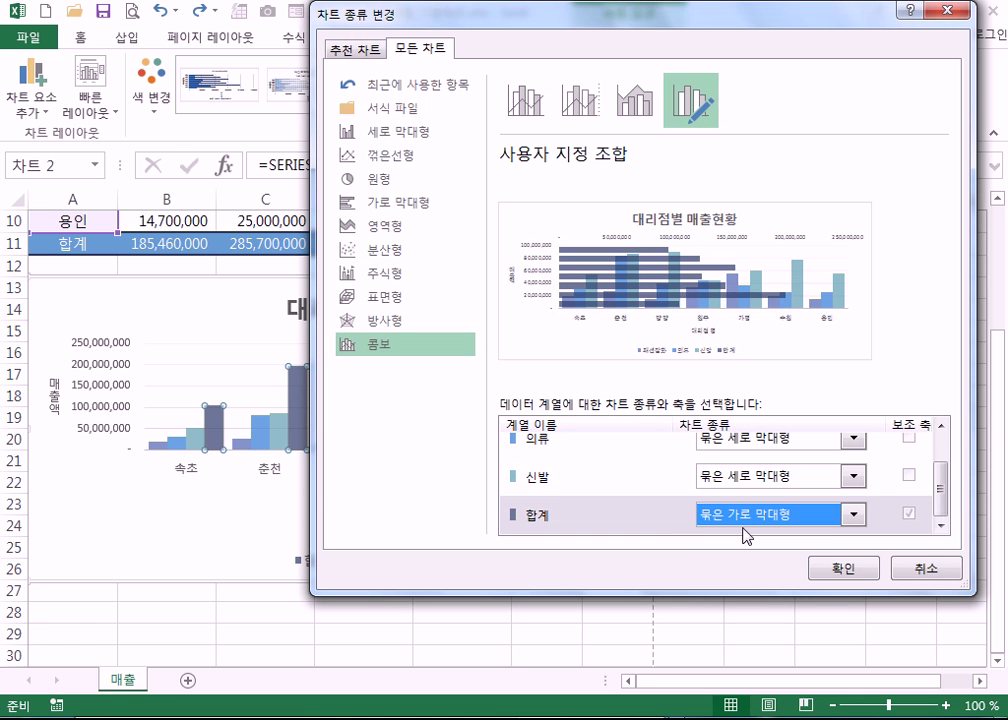
pyautogui.click(843, 568)
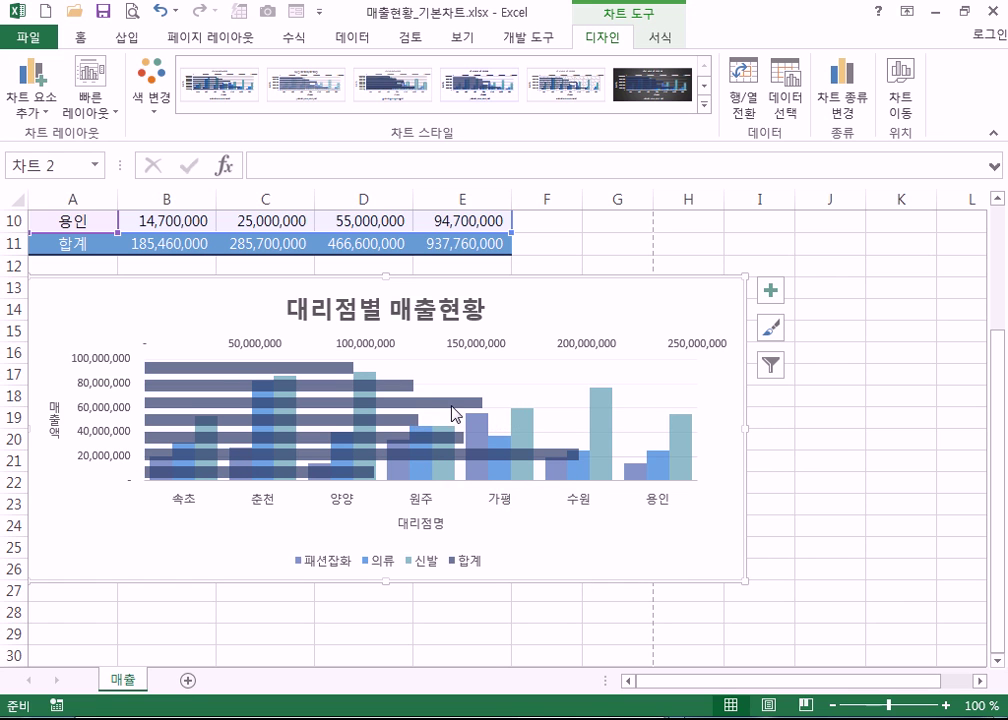
# - Switch 합계 back to a line with markers, then select cell E10
pyautogui.click(842, 88)
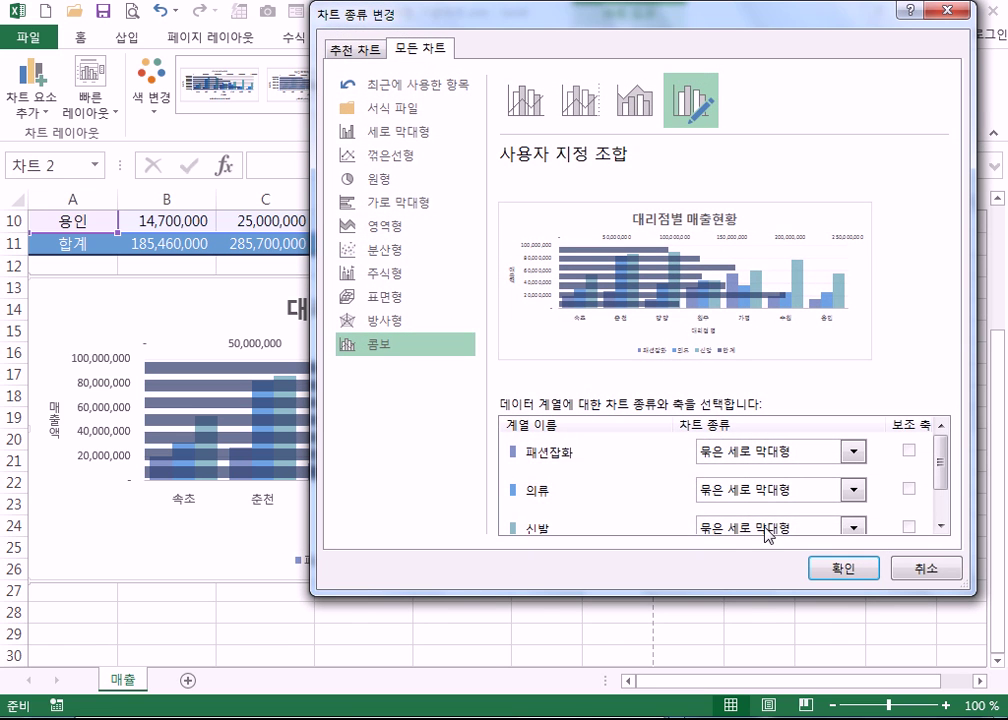
pyautogui.moveTo(940, 463); pyautogui.dragTo(940, 538)
pyautogui.click(852, 515)
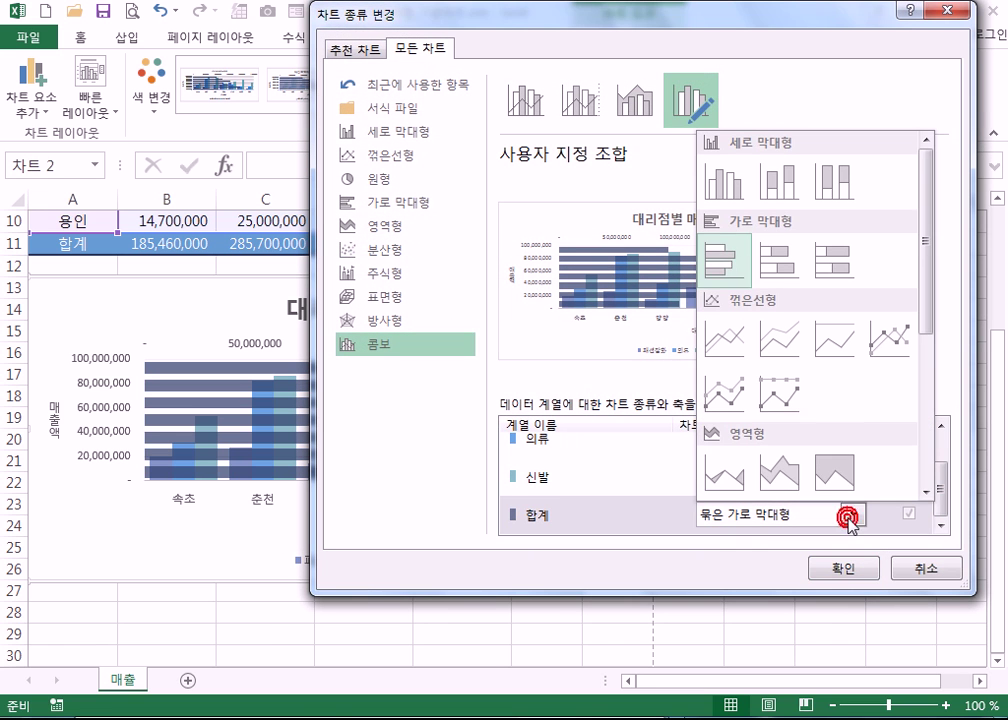
pyautogui.click(891, 340)
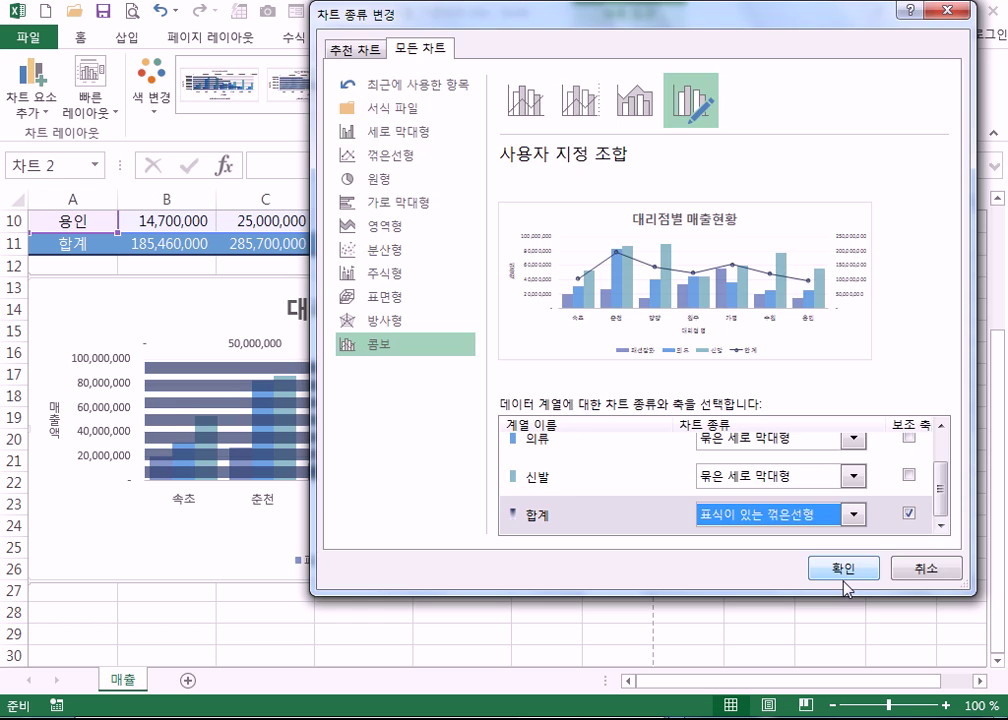
pyautogui.click(843, 568)
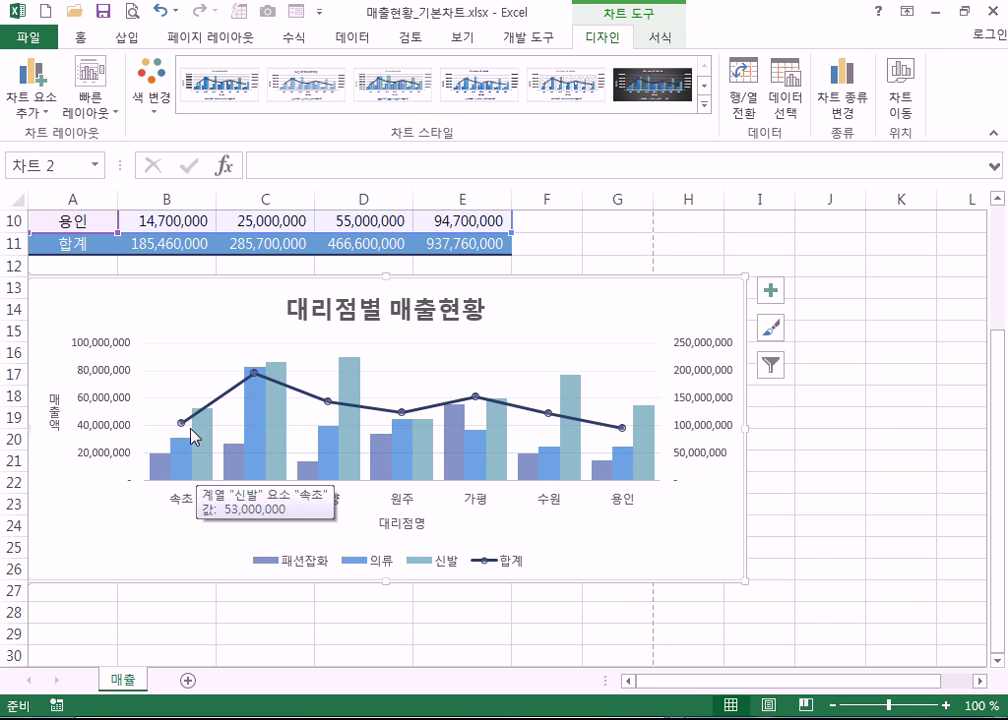
pyautogui.scroll(3, 428, 362)
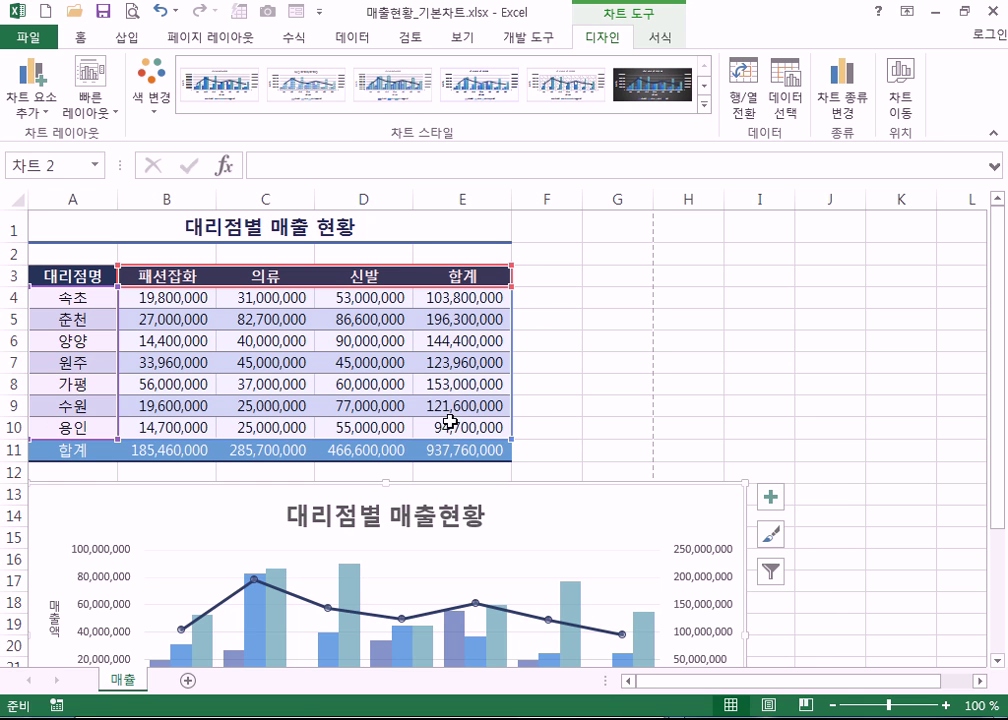
pyautogui.click(452, 428)
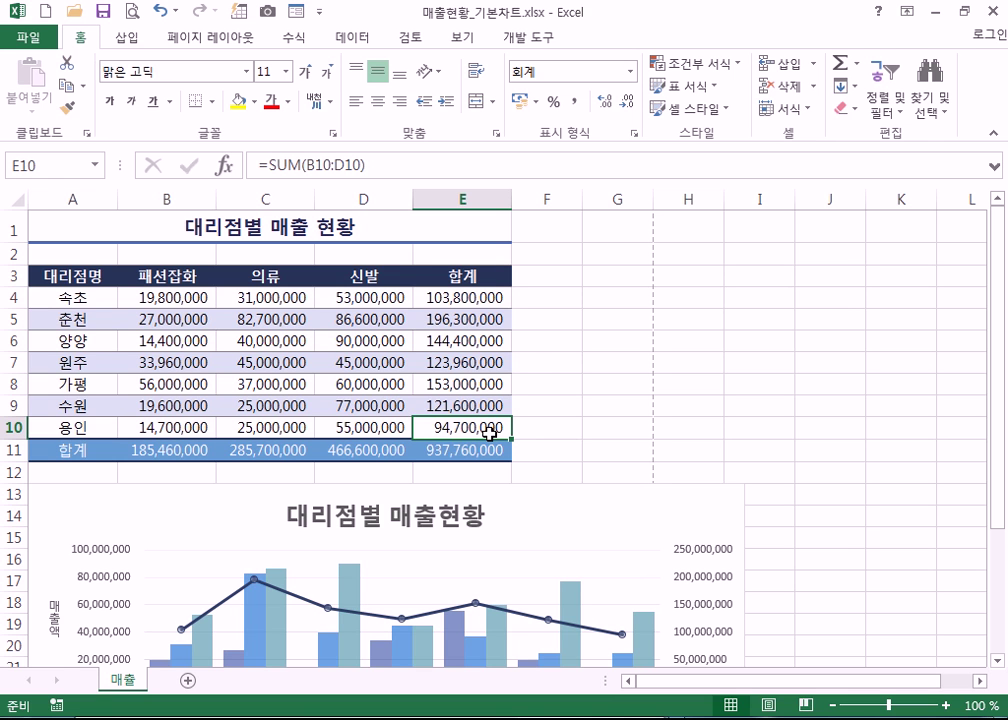
pyautogui.scroll(-2, 490, 431)
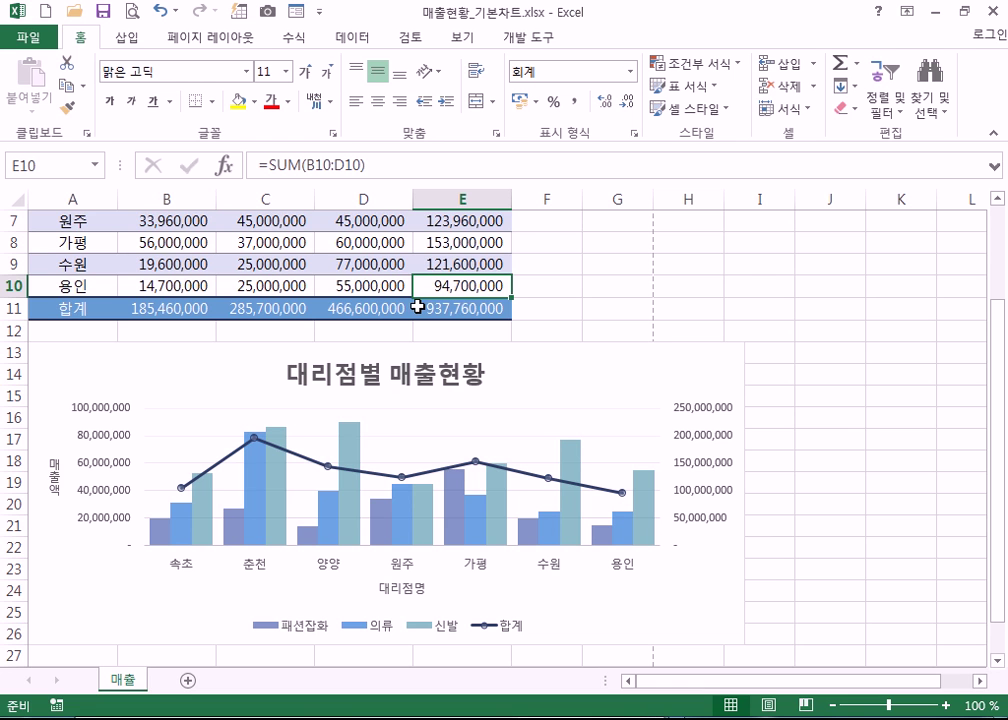
pyautogui.scroll(2, 560, 508)
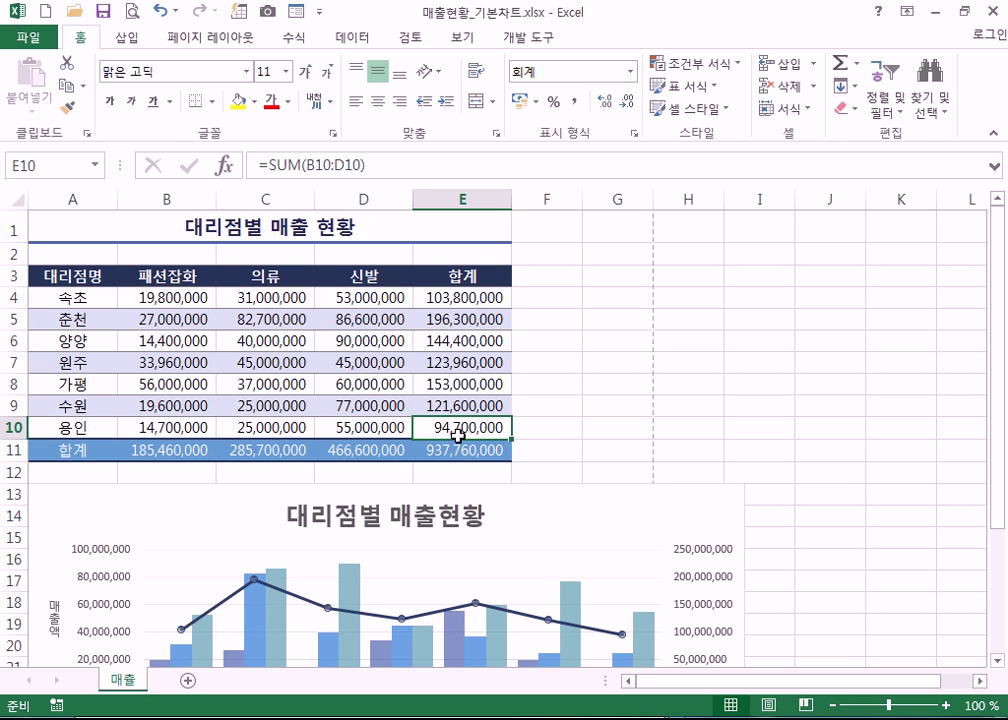
pyautogui.click(453, 323)
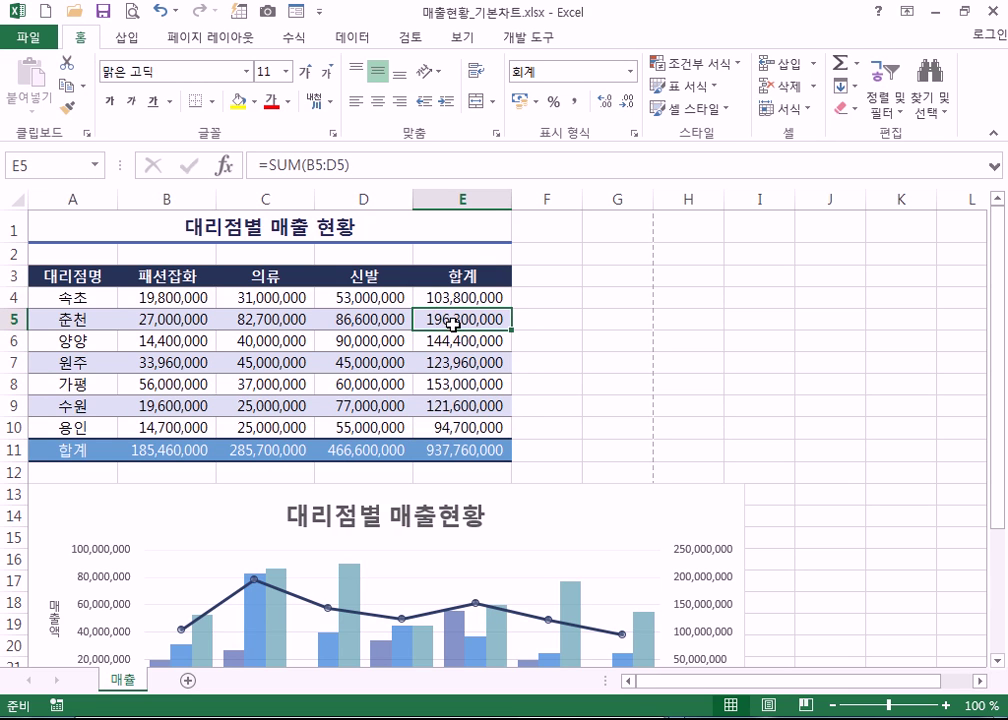
pyautogui.click(456, 428)
pyautogui.click(458, 324)
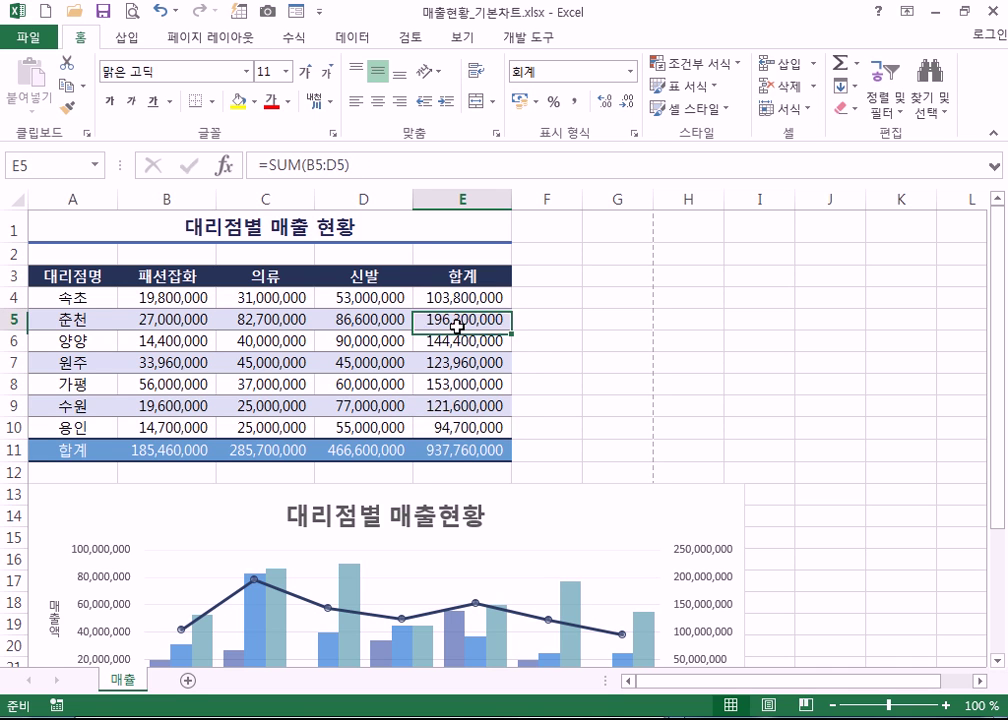
pyautogui.click(458, 425)
pyautogui.click(435, 318)
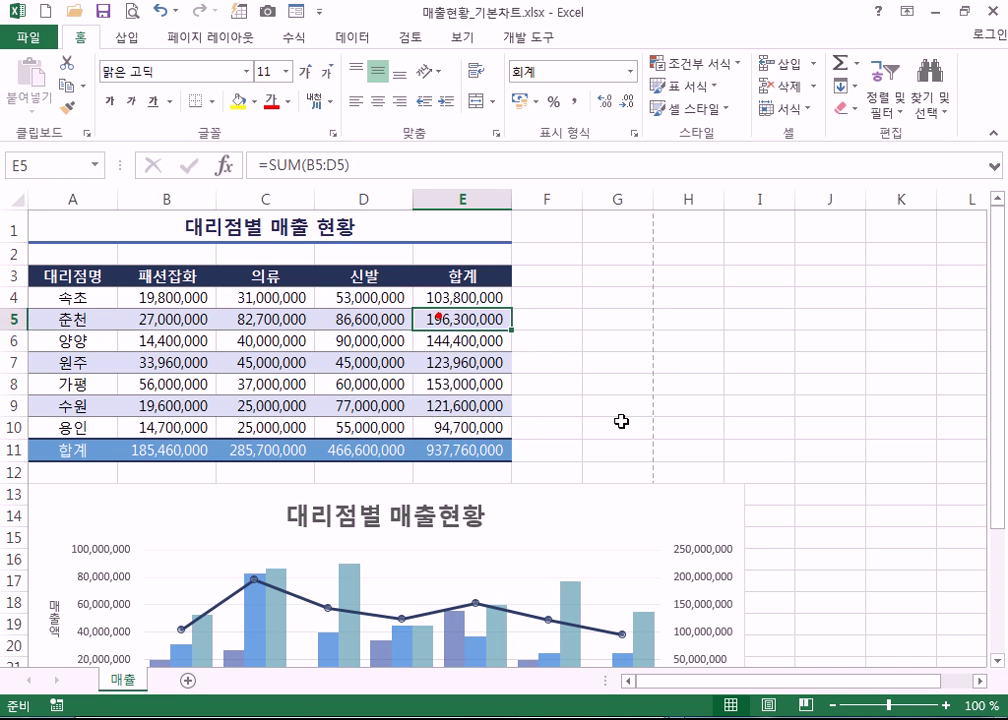
pyautogui.scroll(-2, 740, 530)
pyautogui.scroll(-1, 740, 530)
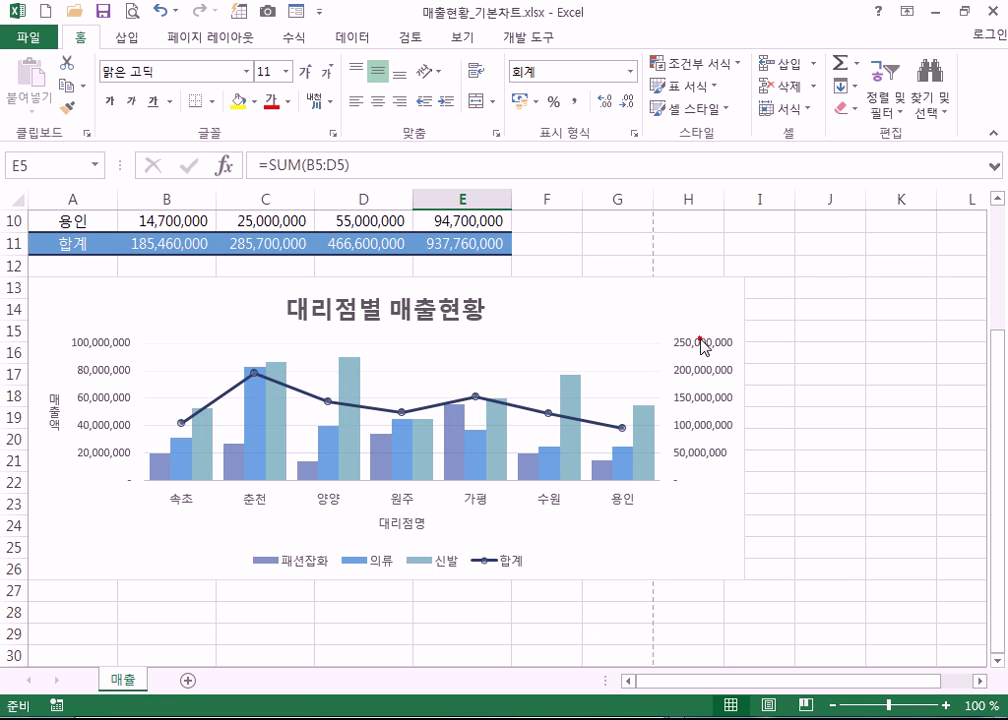
pyautogui.click(703, 344)
# - Set the secondary axis minimum to 80,000,000 and its maximum to 2.0E9
pyautogui.doubleClick(705, 345)
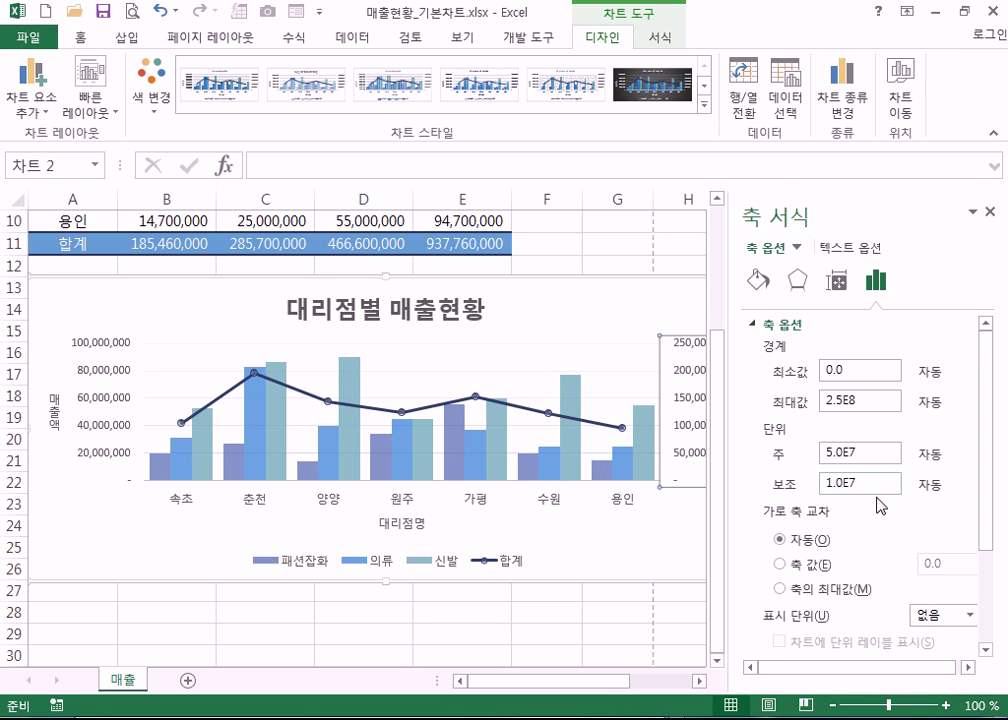
pyautogui.moveTo(845, 369); pyautogui.dragTo(793, 381)
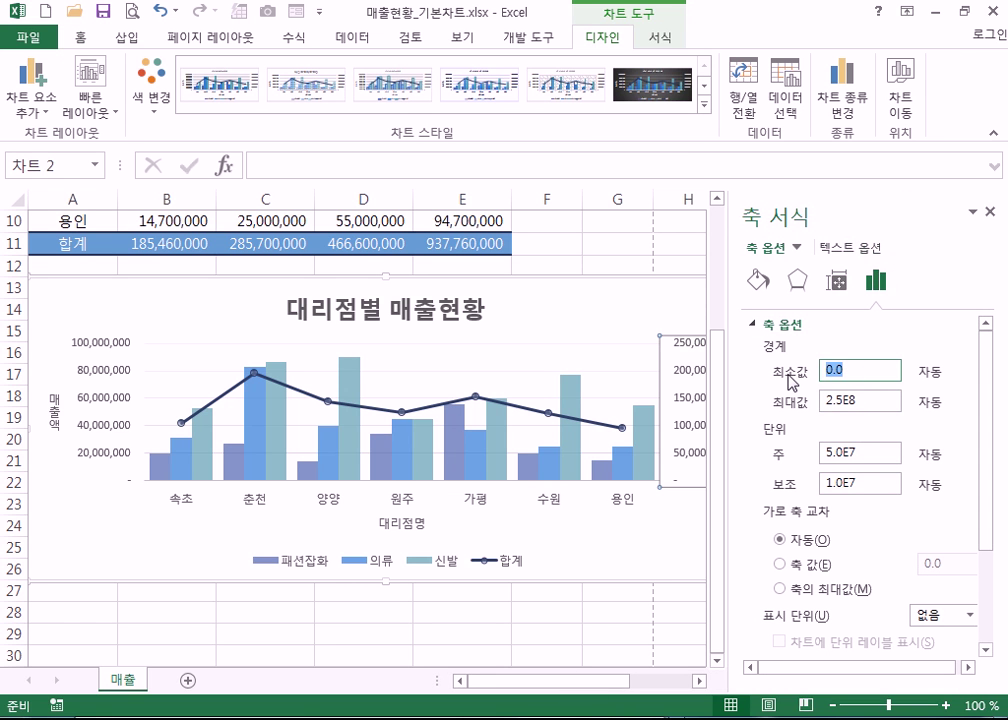
pyautogui.write('80000000')
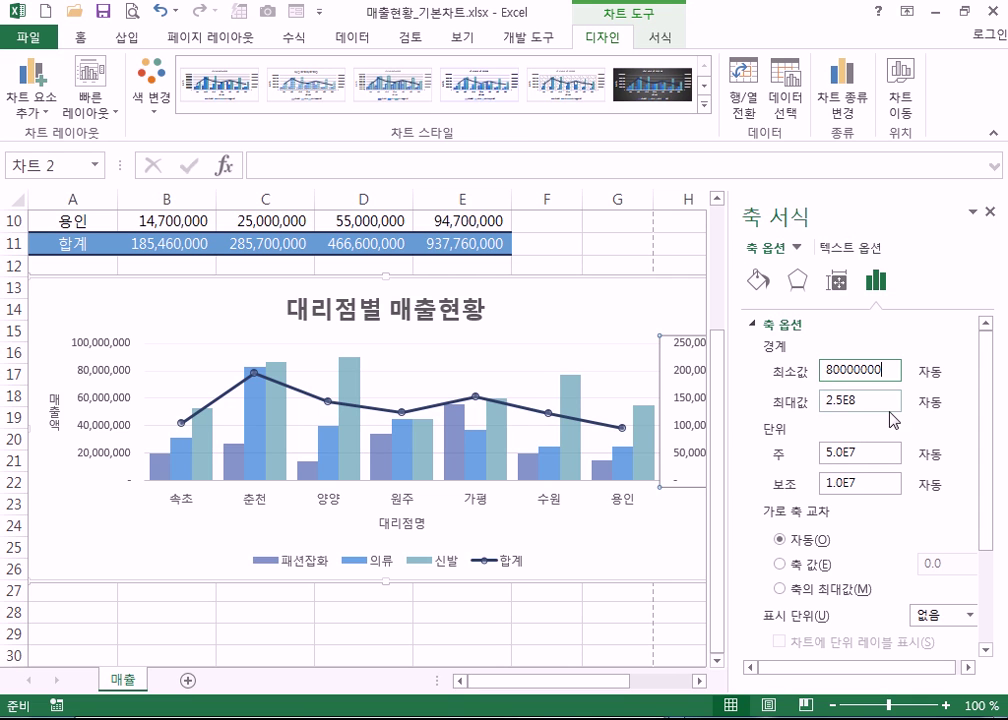
pyautogui.click(869, 402)
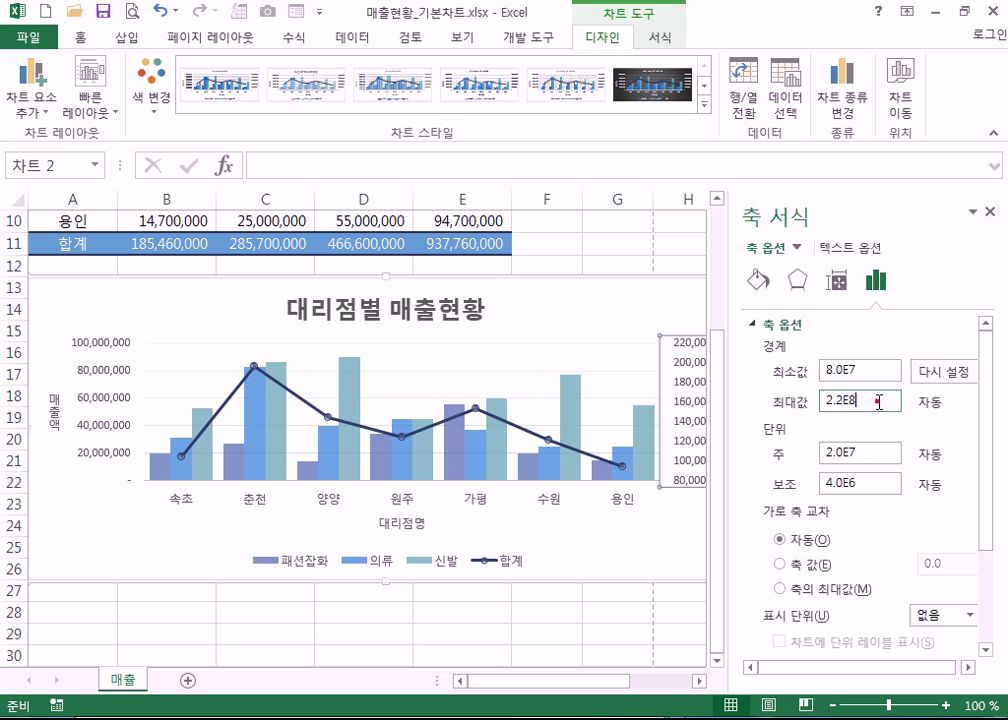
pyautogui.moveTo(876, 401); pyautogui.dragTo(799, 393)
pyautogui.write('20')
pyautogui.press('Return')
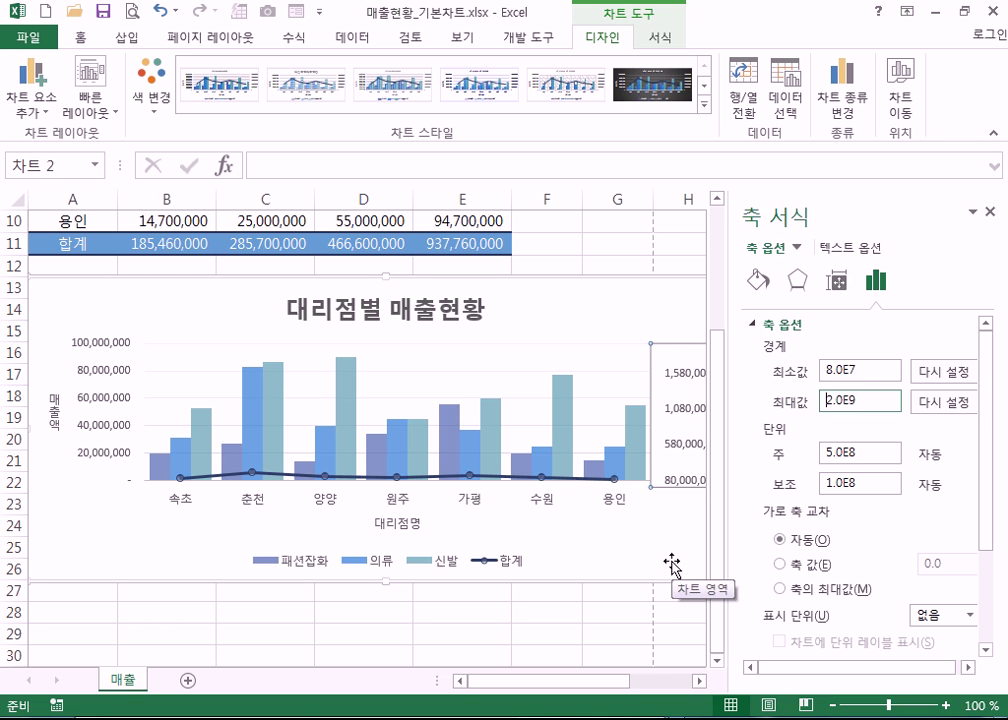
pyautogui.click(990, 212)
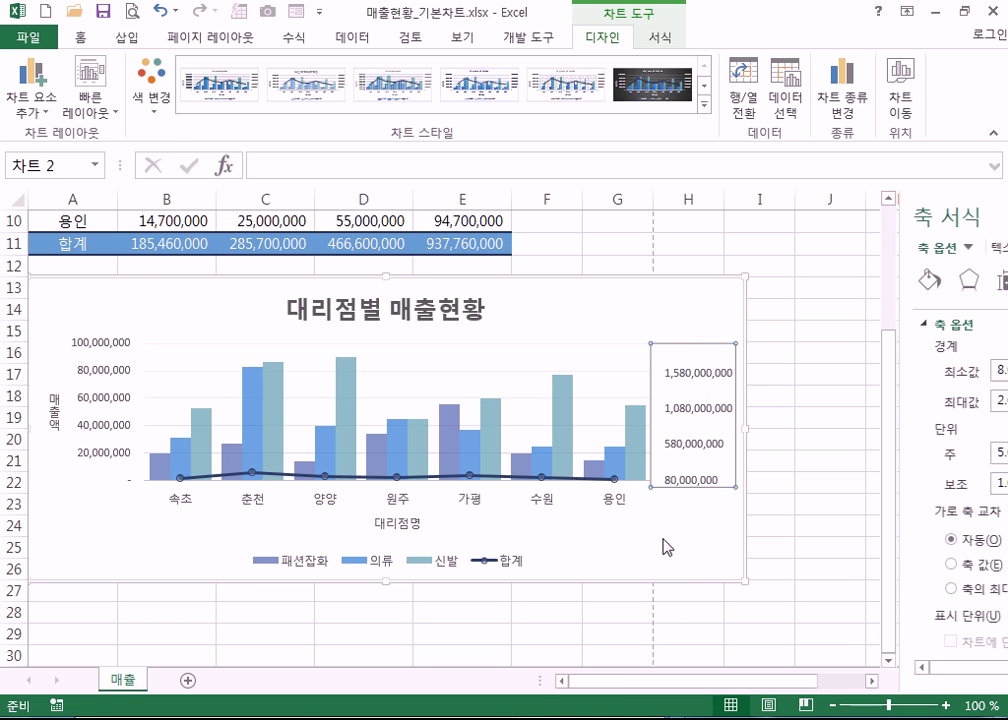
# - Correct the secondary axis maximum to 200,000,000 and close the Format Axis pane
pyautogui.click(655, 493)
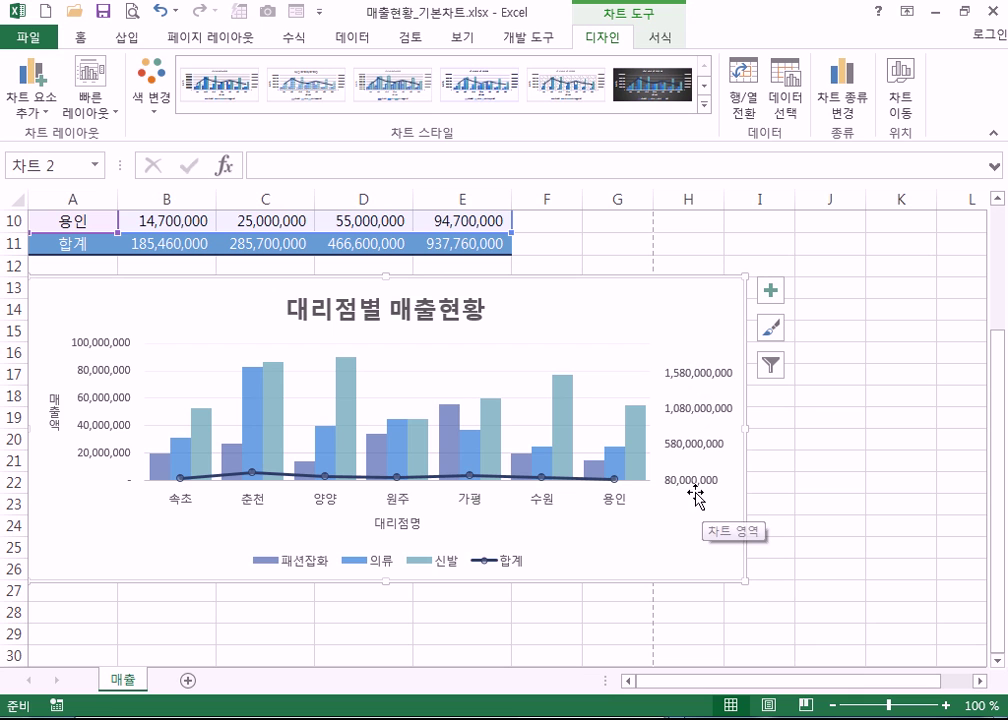
pyautogui.click(682, 376)
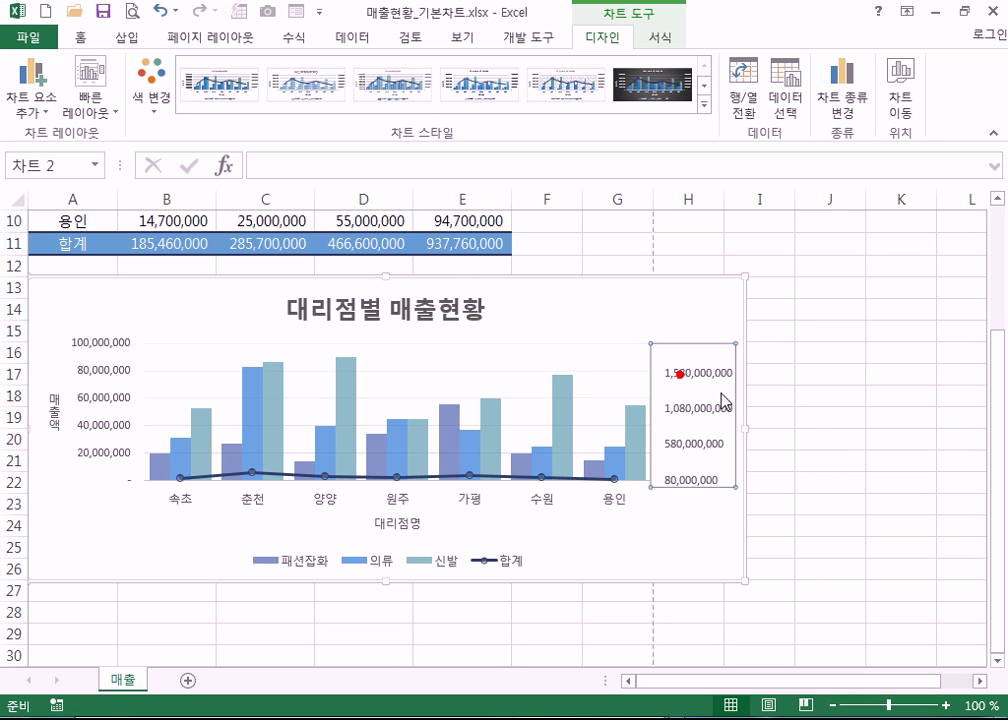
pyautogui.doubleClick(725, 402)
pyautogui.doubleClick(860, 400)
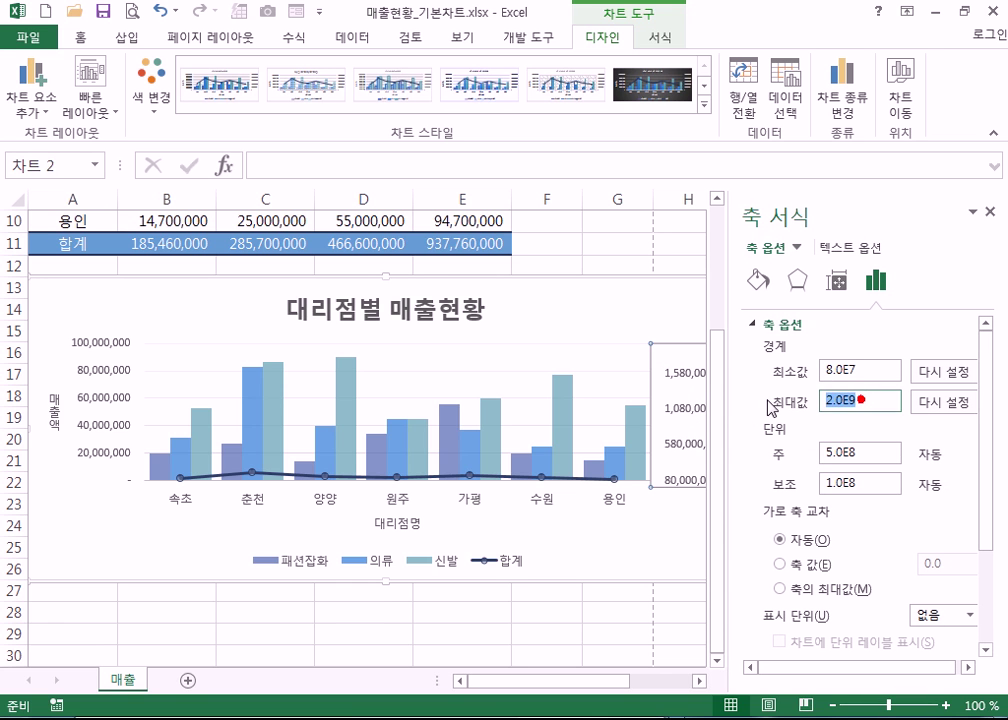
pyautogui.write('20')
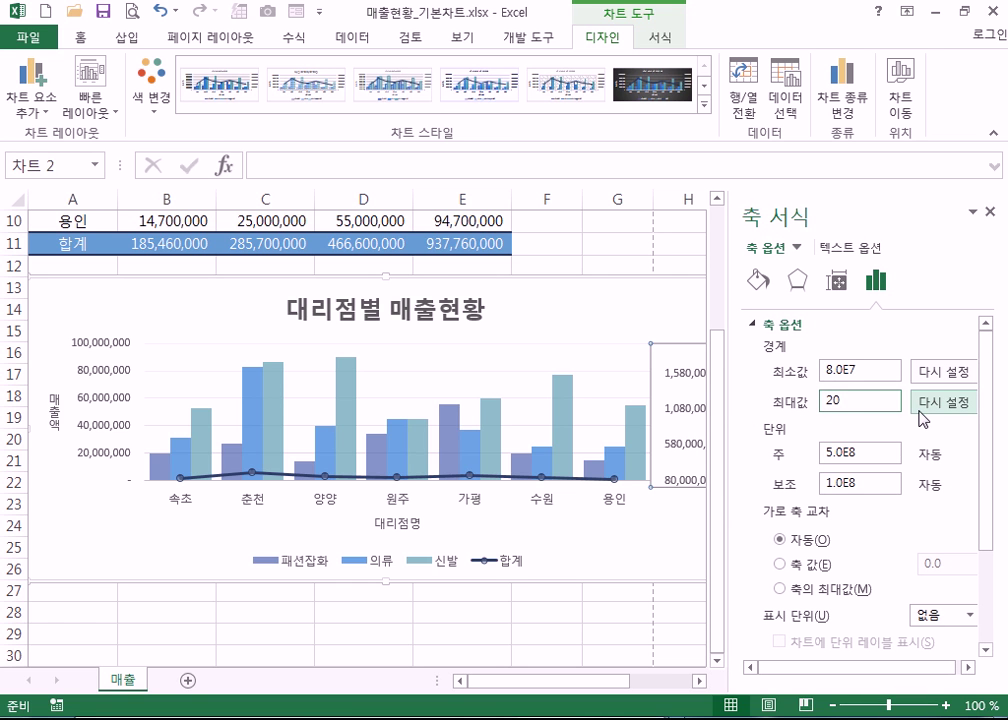
pyautogui.write('0000000')
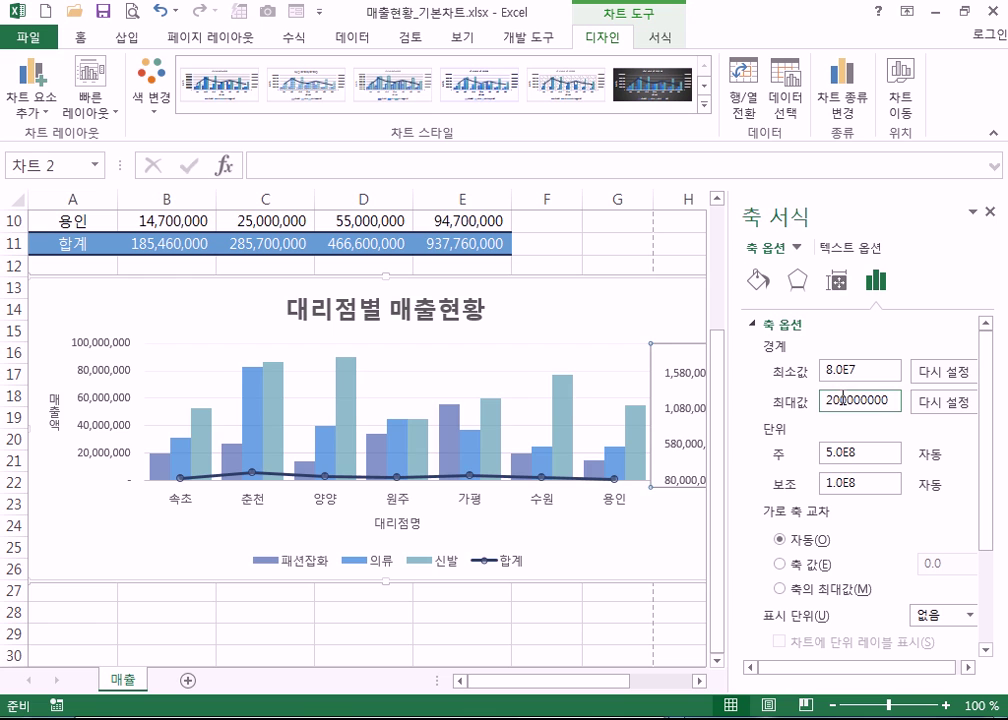
pyautogui.press('Return')
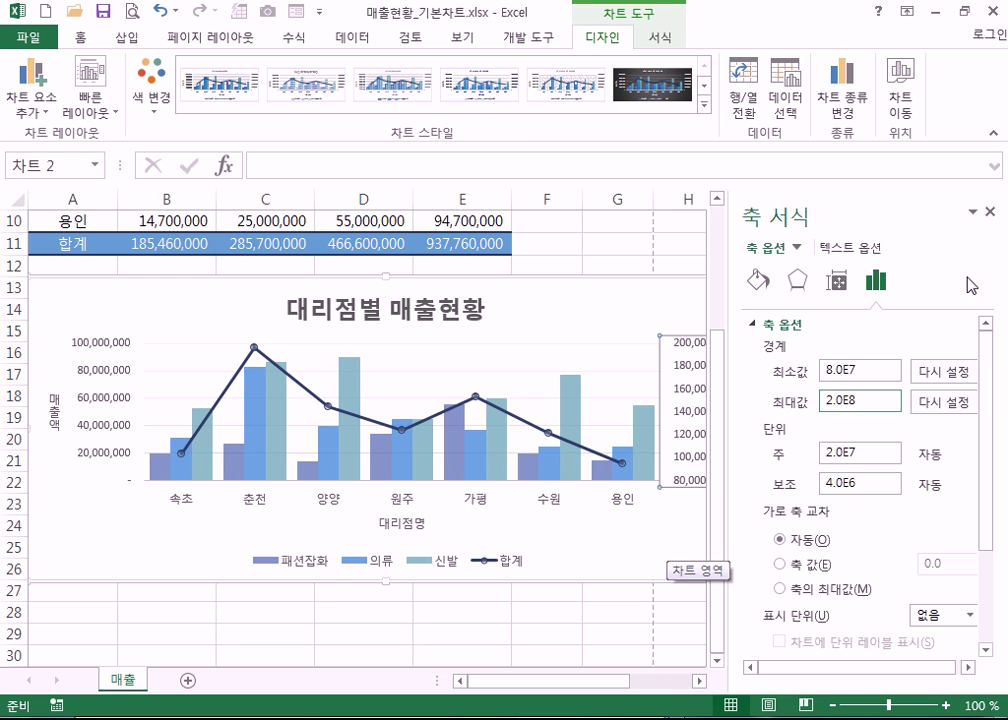
pyautogui.click(992, 211)
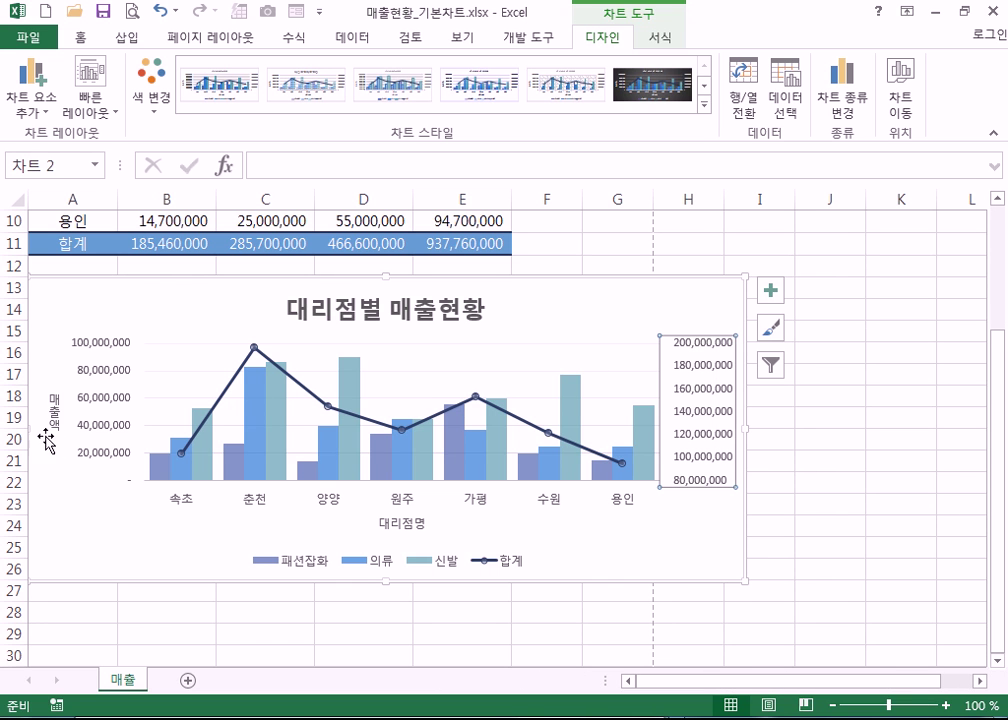
pyautogui.click(97, 463)
pyautogui.scroll(3, 133, 476)
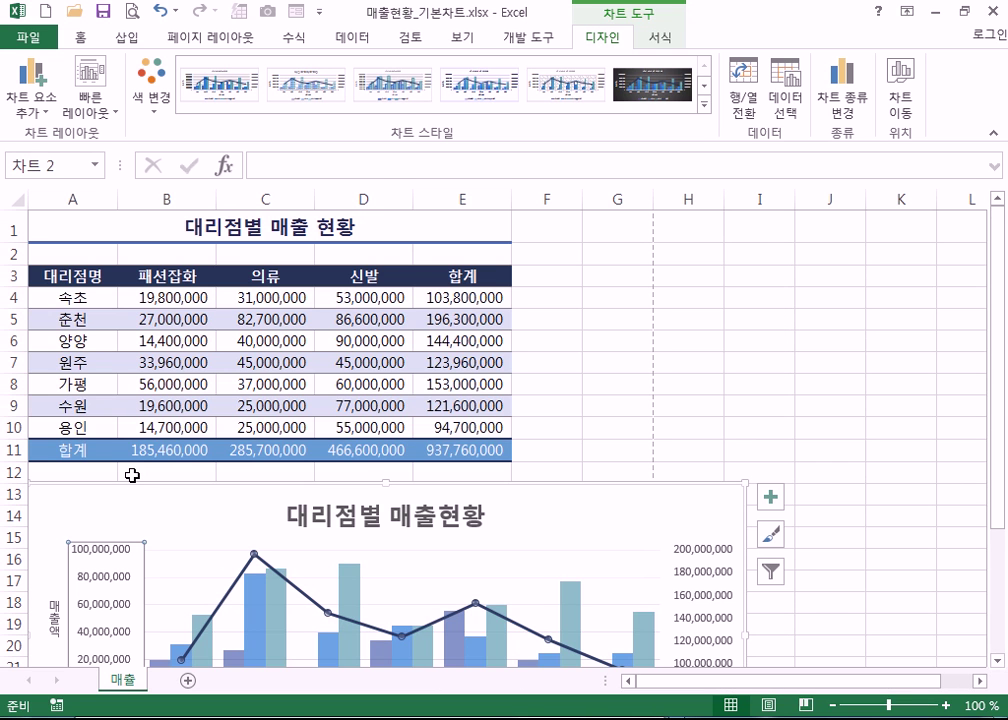
pyautogui.scroll(-2, 133, 477)
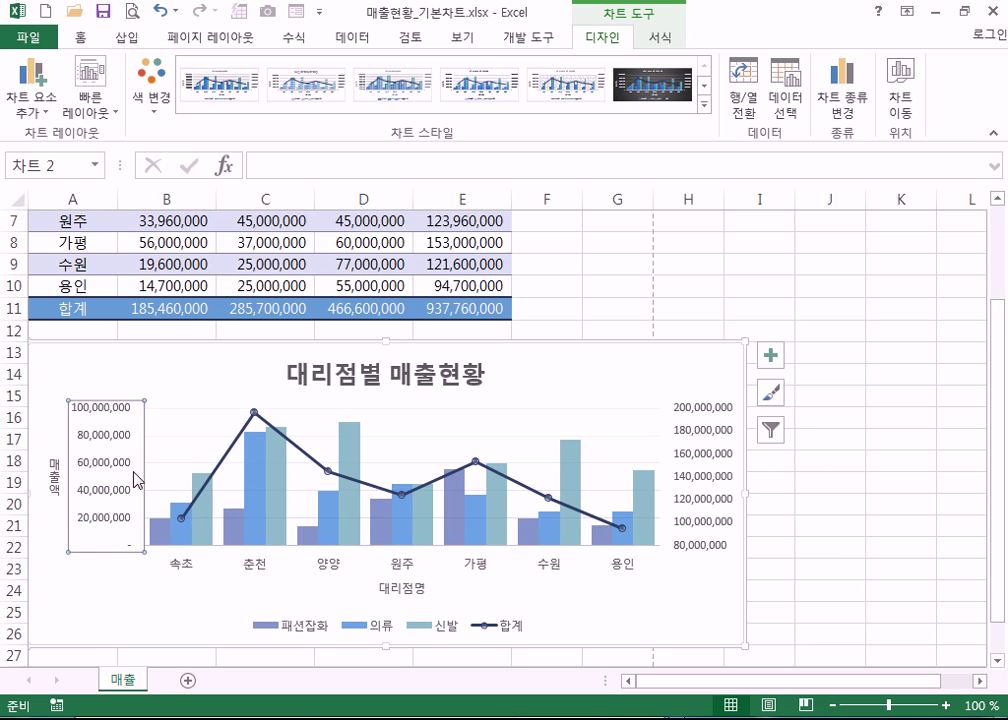
pyautogui.scroll(2, 137, 480)
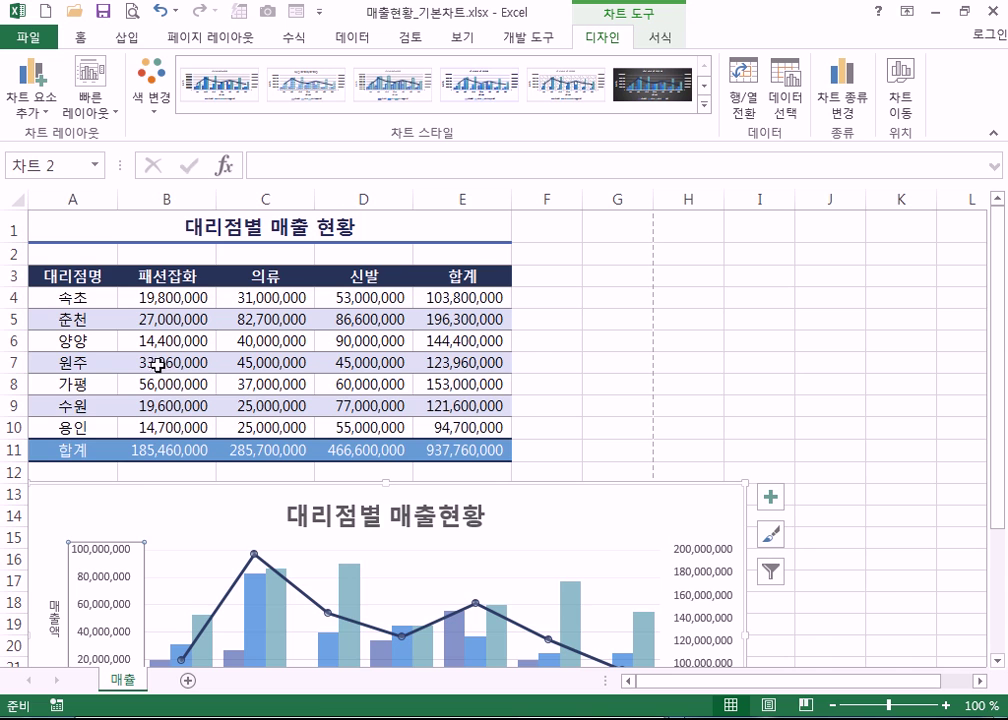
pyautogui.scroll(-2, 205, 405)
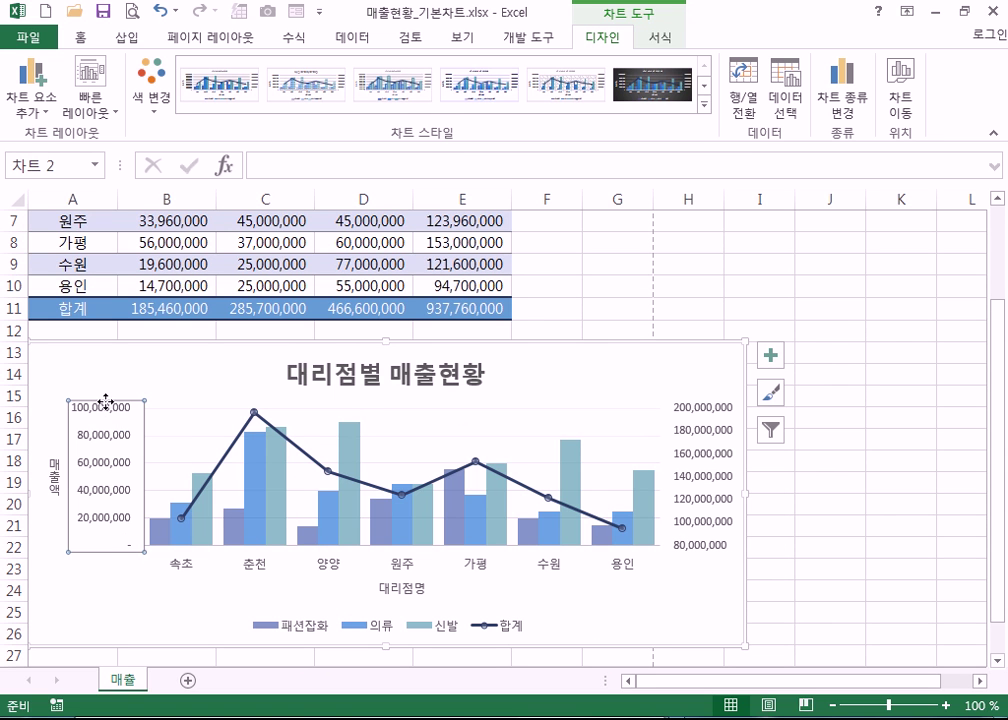
pyautogui.scroll(1, 289, 350)
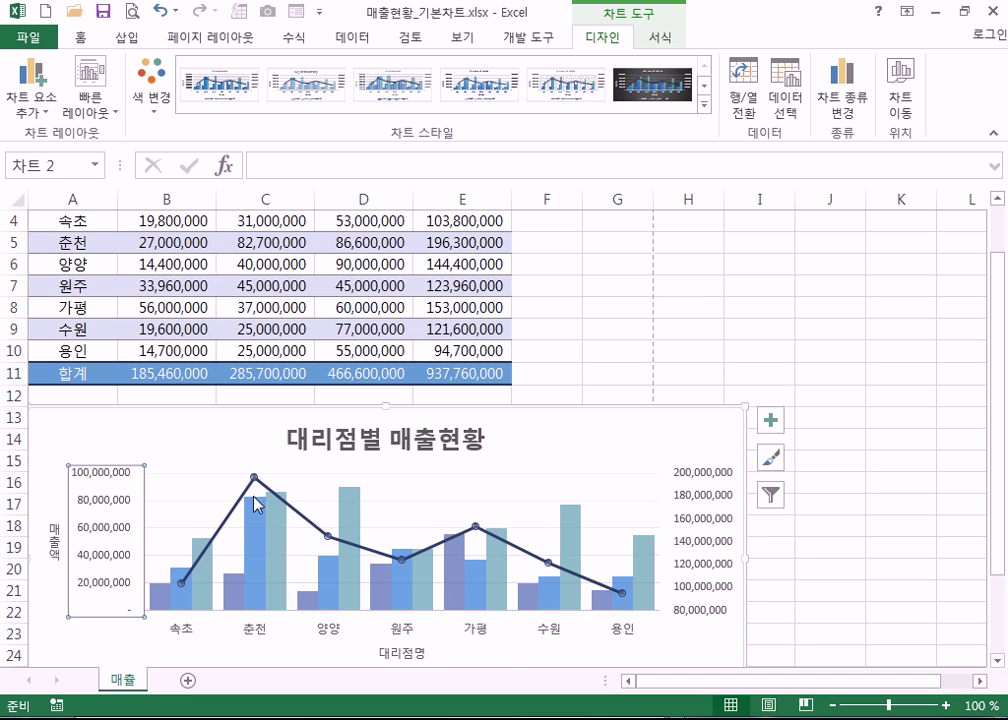
pyautogui.scroll(-1, 240, 540)
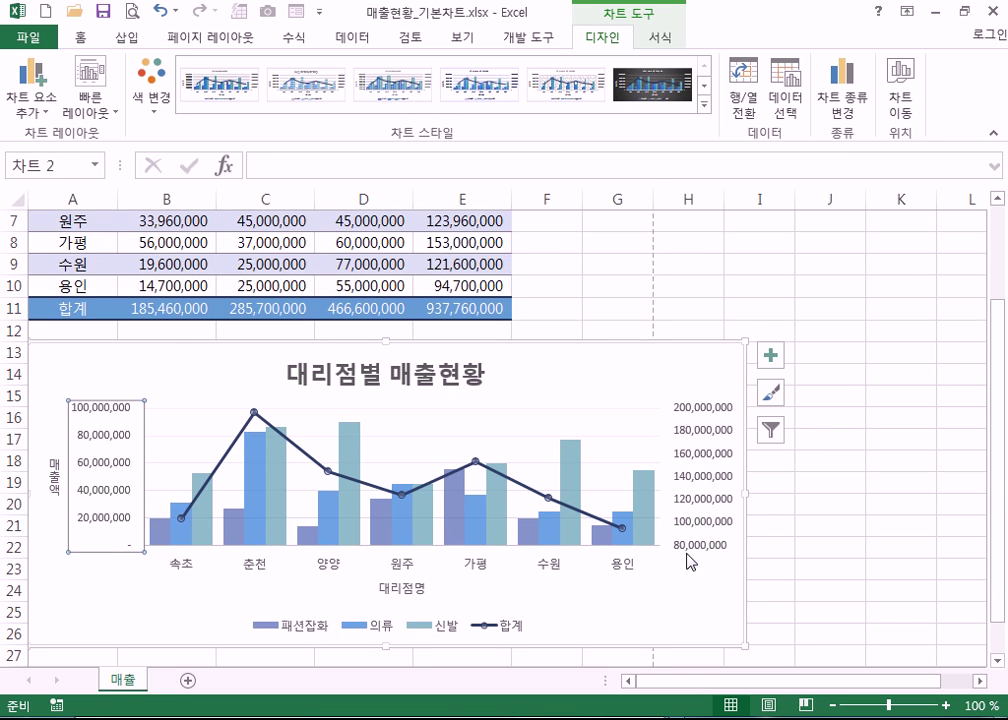
pyautogui.scroll(2, 545, 440)
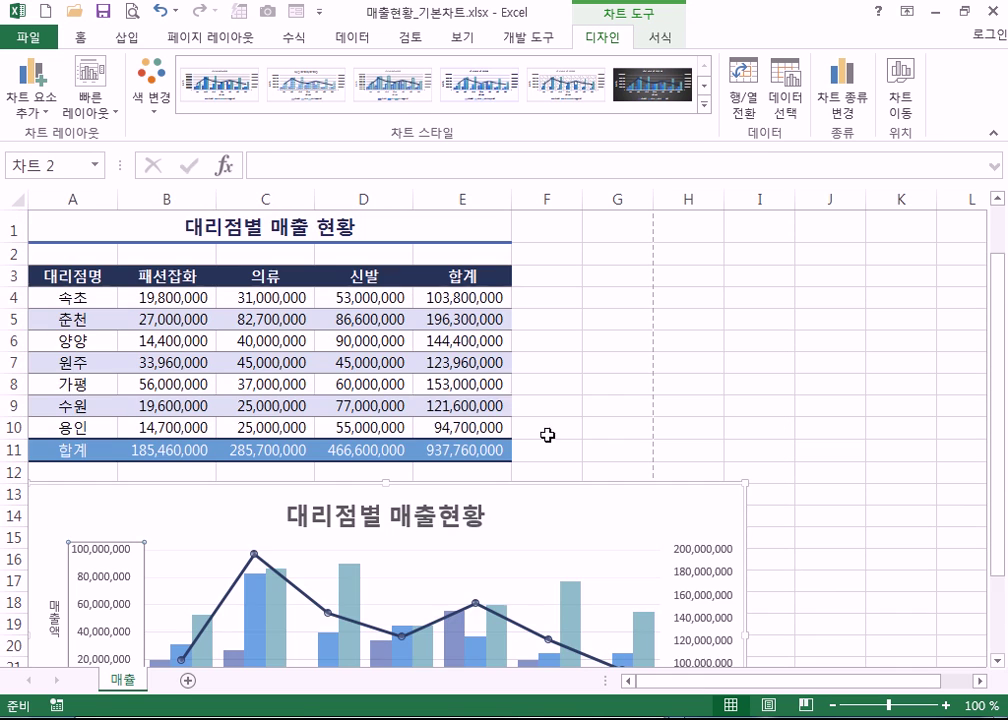
pyautogui.click(453, 432)
pyautogui.click(456, 319)
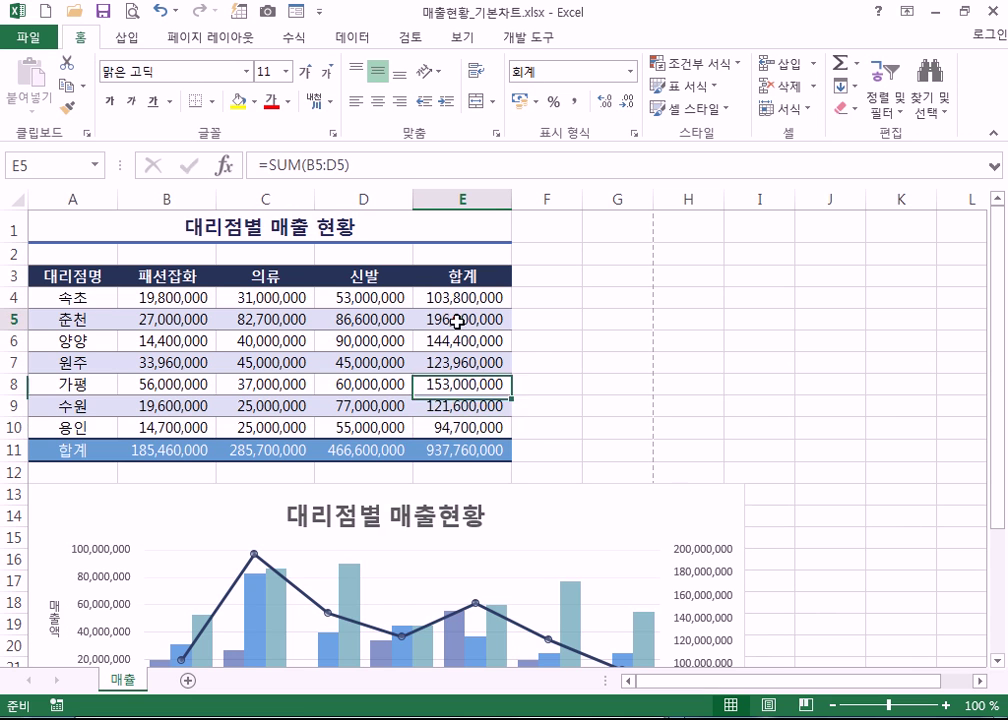
pyautogui.scroll(-3, 720, 534)
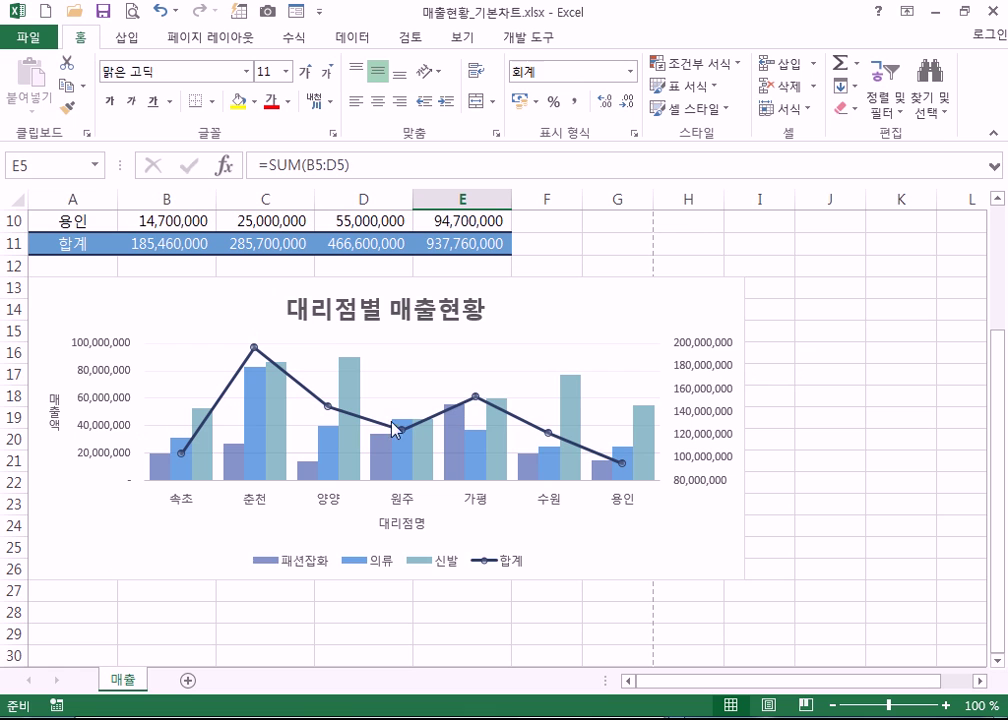
pyautogui.moveTo(505, 466)
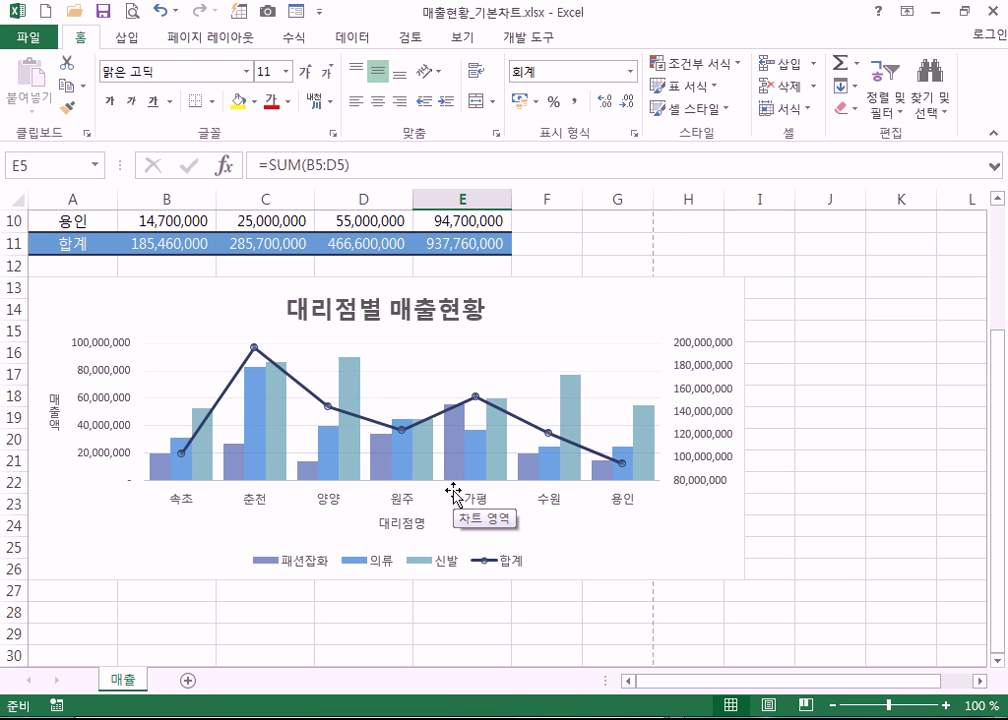
pyautogui.scroll(2, 433, 475)
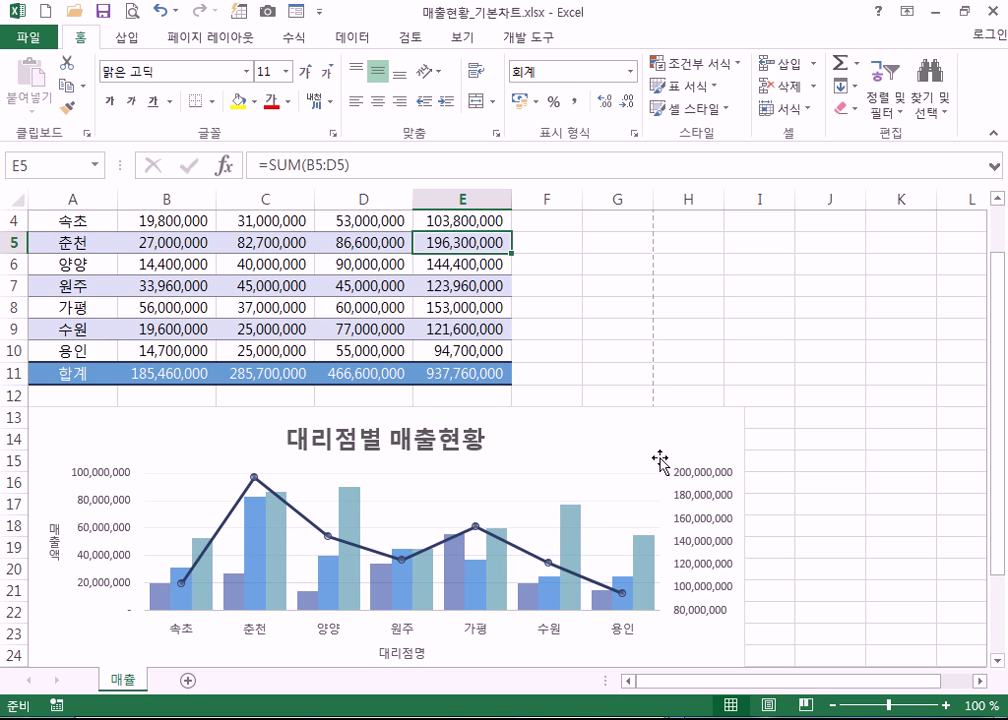
pyautogui.click(706, 546)
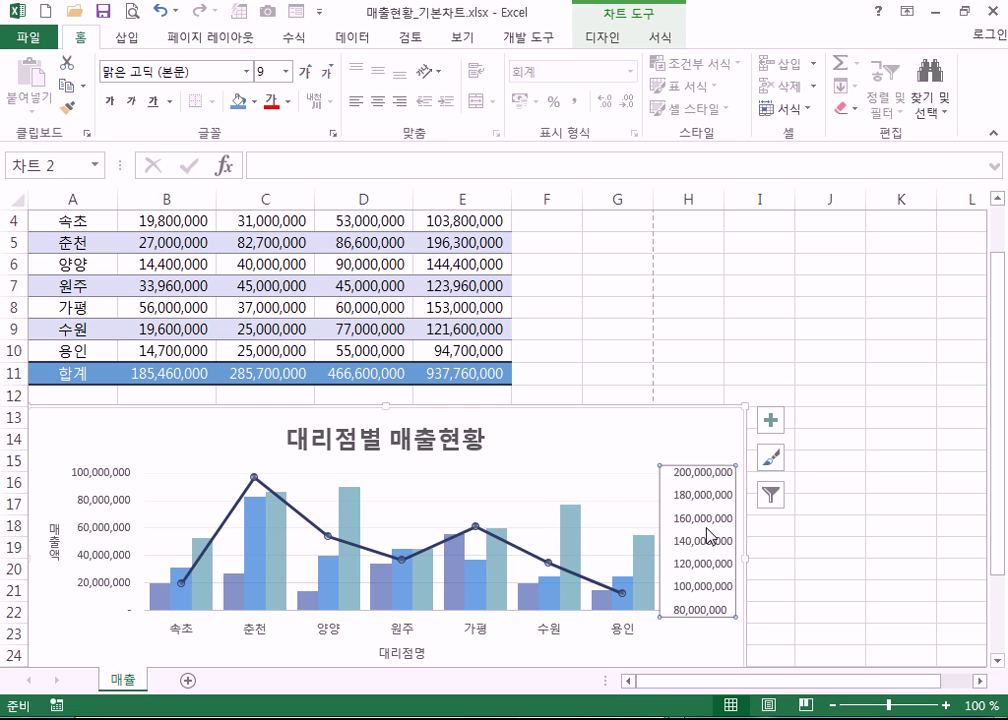
pyautogui.doubleClick(706, 522)
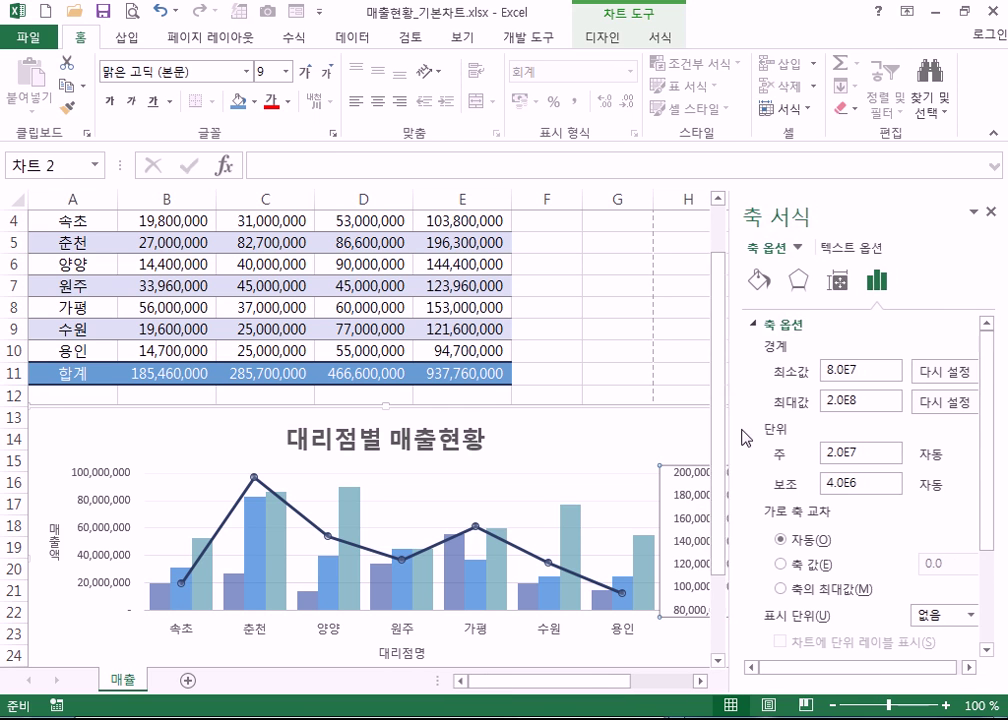
pyautogui.click(863, 371)
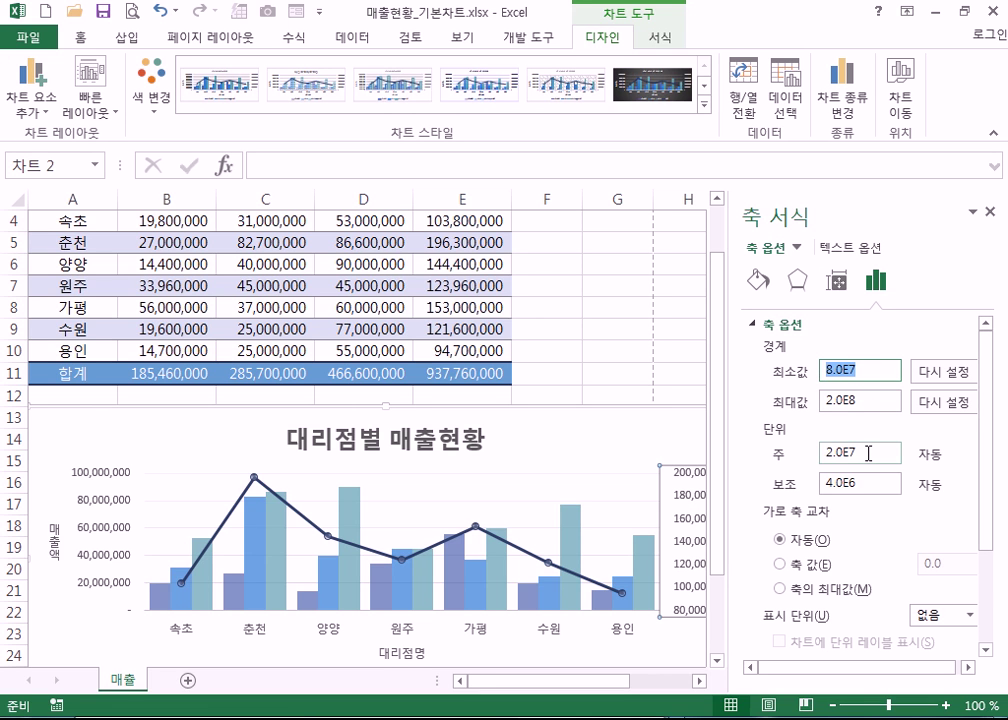
pyautogui.click(868, 453)
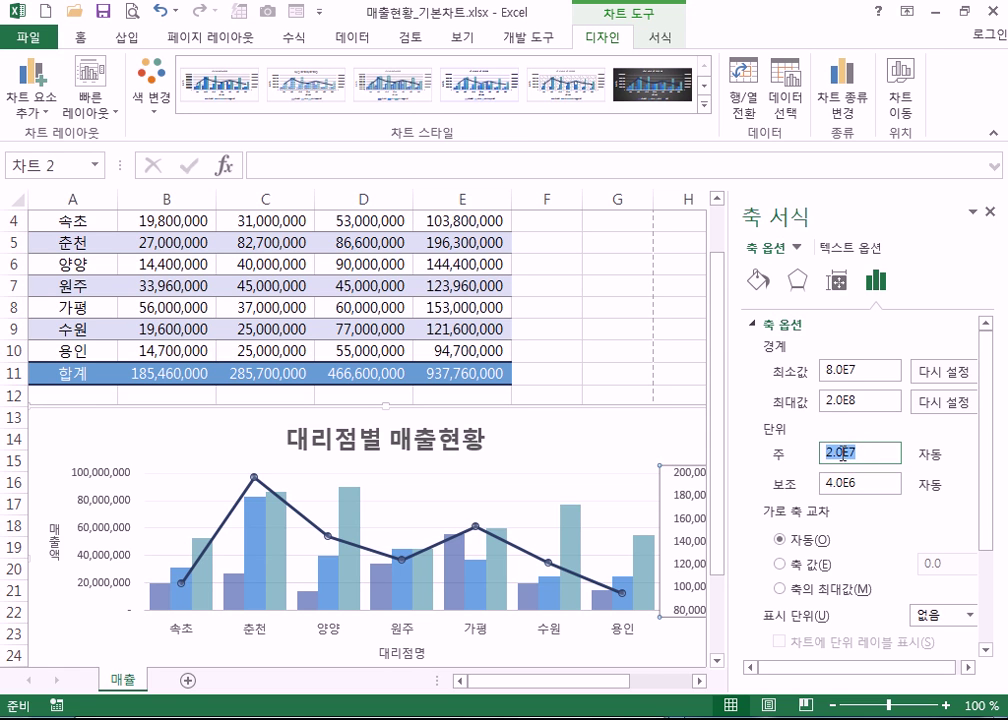
pyautogui.moveTo(834, 453); pyautogui.dragTo(806, 462)
pyautogui.write('4')
pyautogui.press('Tab')
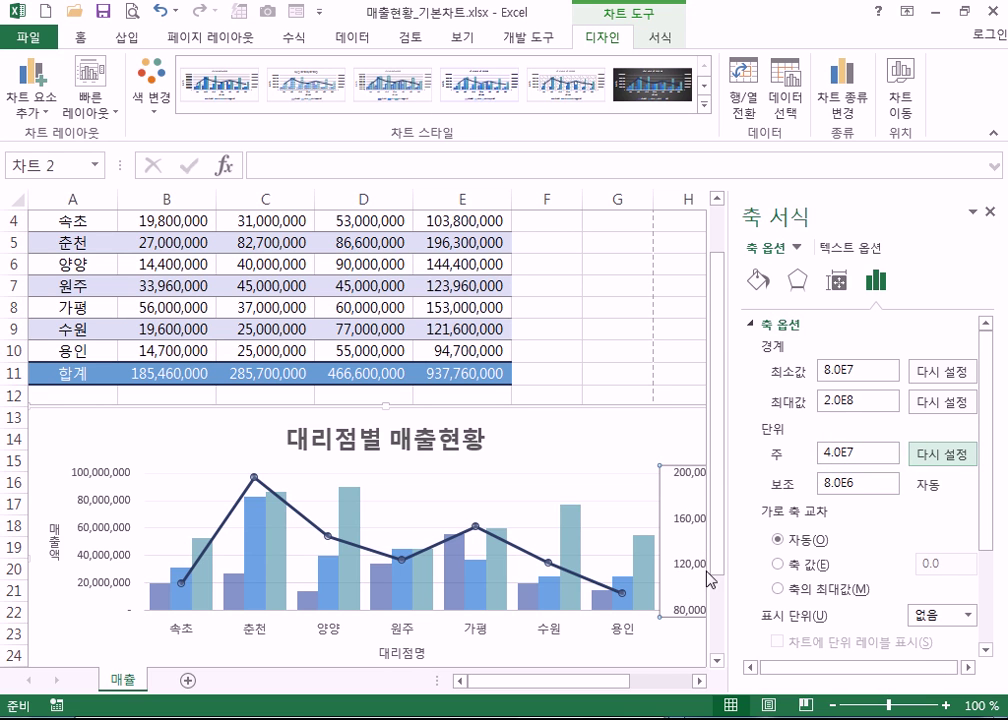
pyautogui.doubleClick(832, 453)
pyautogui.write('1')
pyautogui.press('Tab')
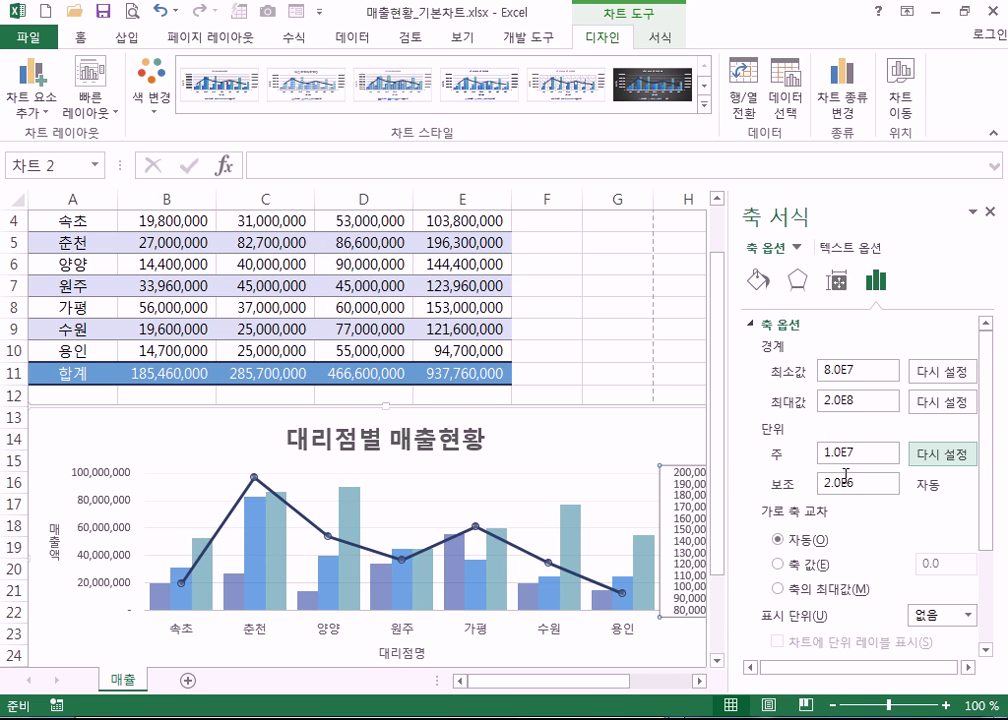
pyautogui.doubleClick(832, 453)
pyautogui.write('2')
pyautogui.press('Tab')
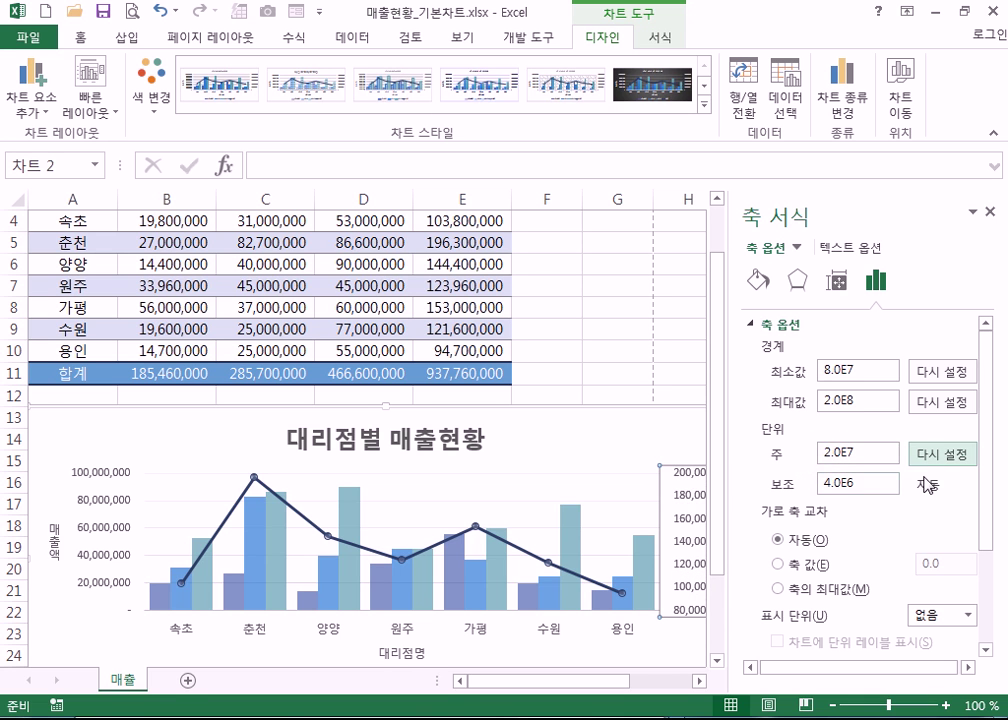
pyautogui.click(957, 463)
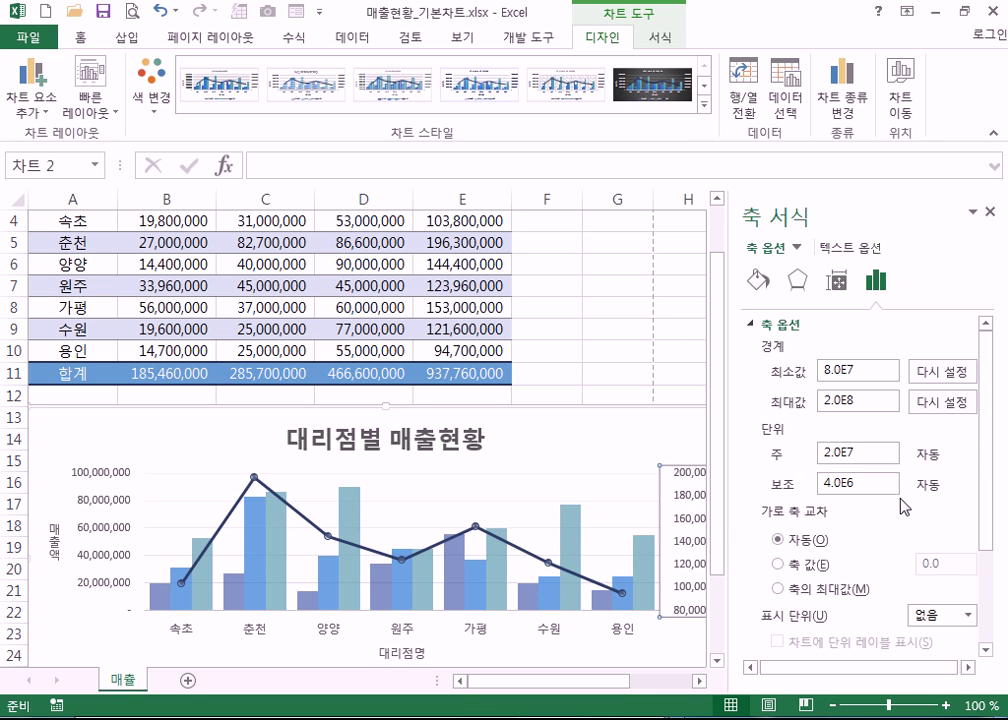
pyautogui.scroll(-3, 905, 493)
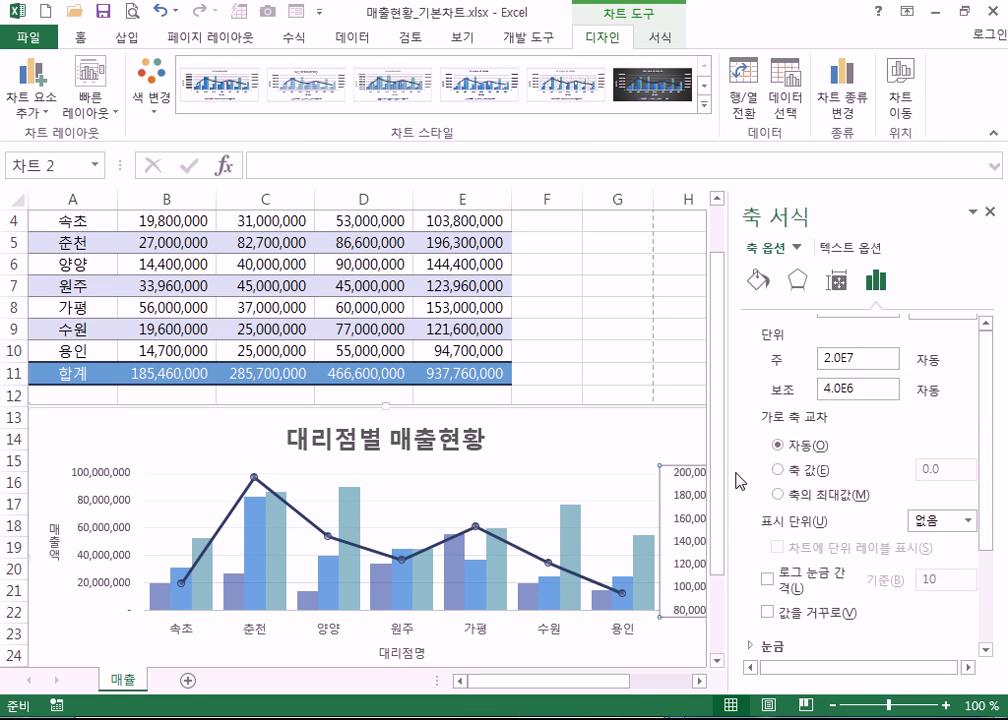
pyautogui.click(989, 212)
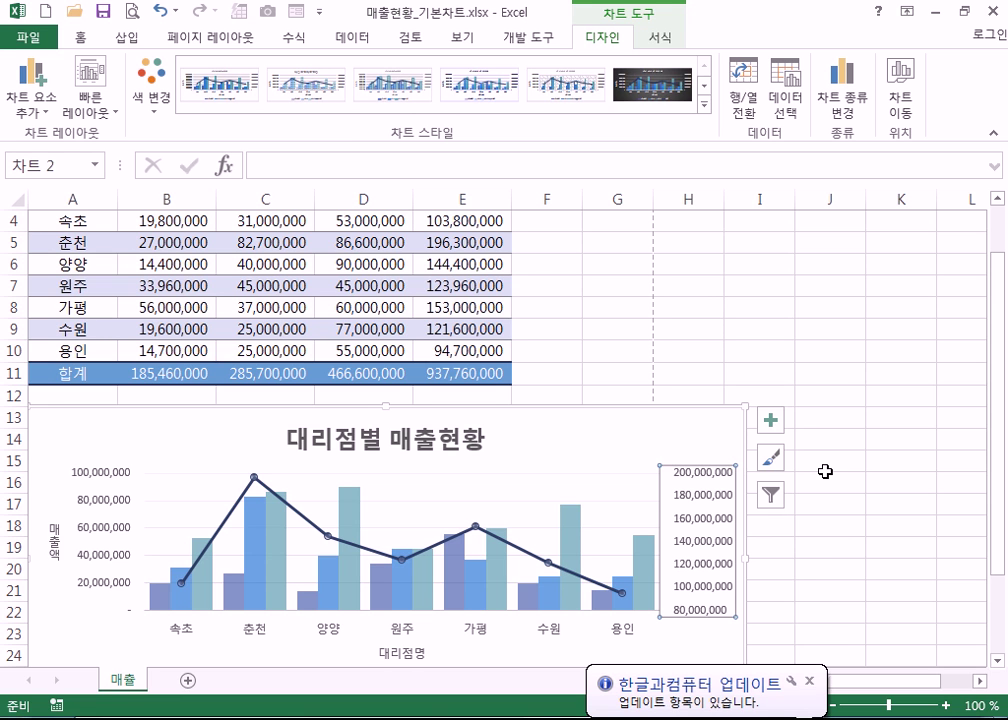
# - Select the 합계 line and the 의류 columns, finishing on the 신발 series
pyautogui.click(509, 547)
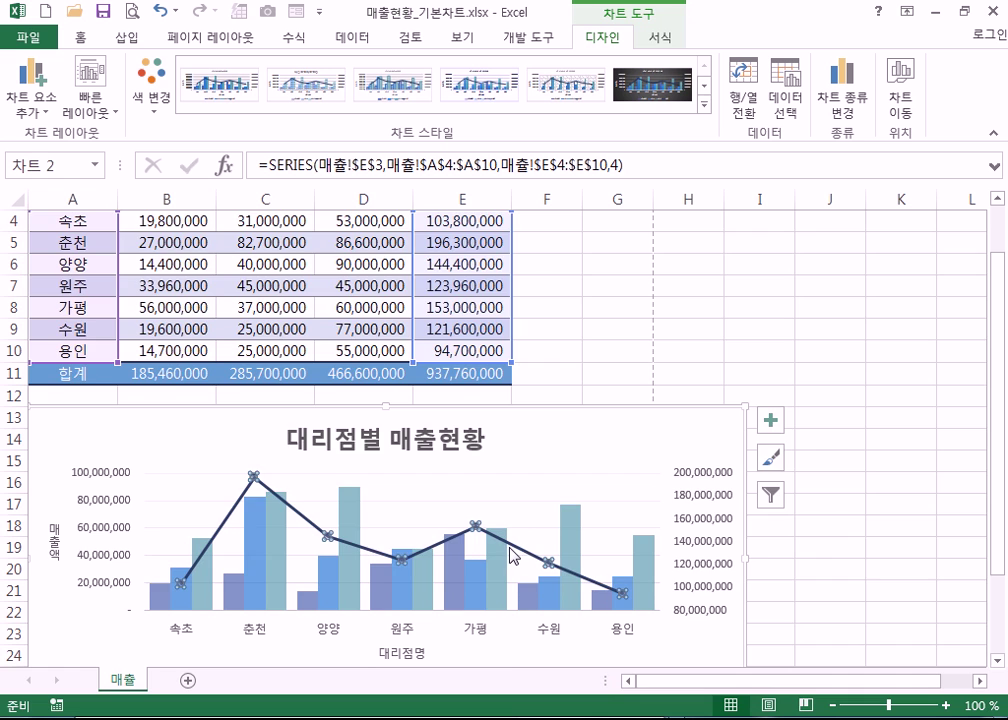
pyautogui.scroll(-3, 508, 553)
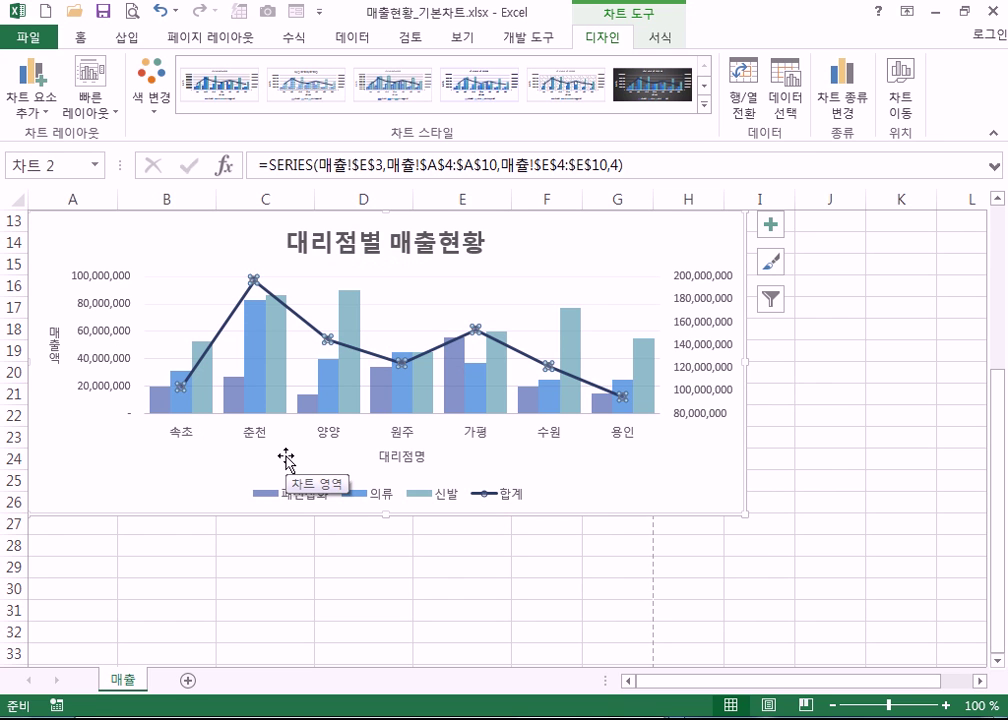
pyautogui.scroll(4, 286, 460)
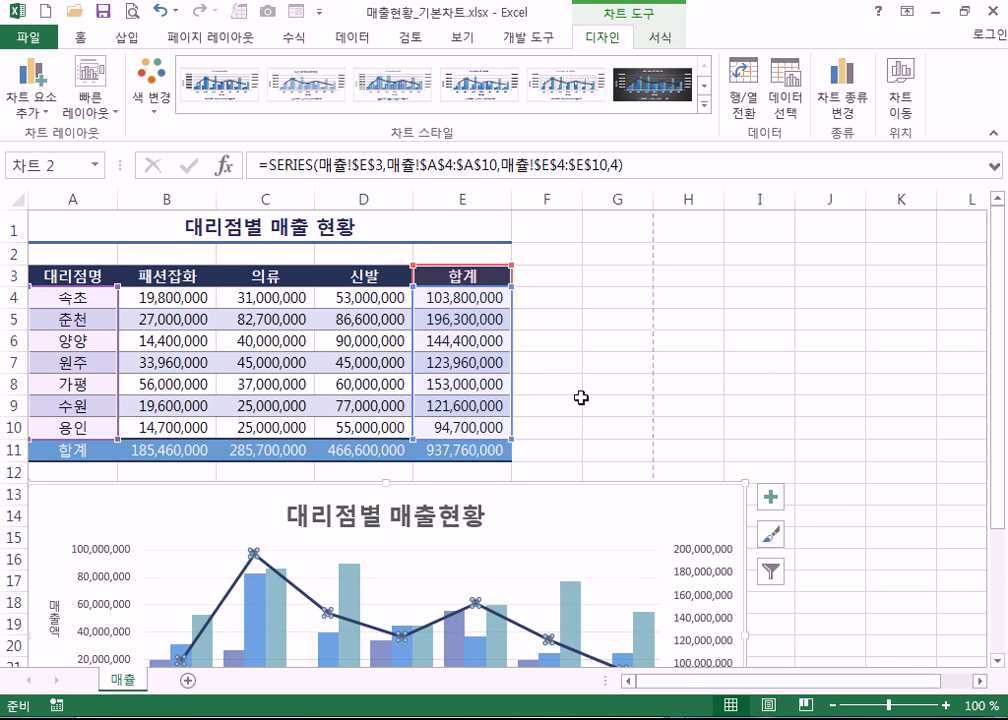
pyautogui.scroll(-2, 581, 398)
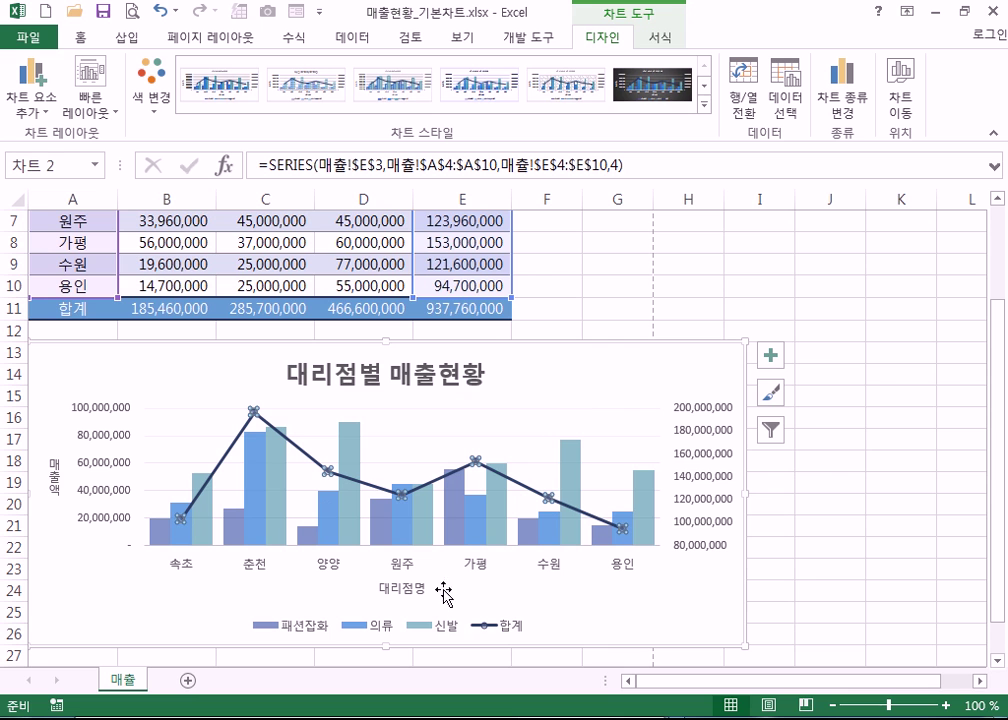
pyautogui.moveTo(480, 531)
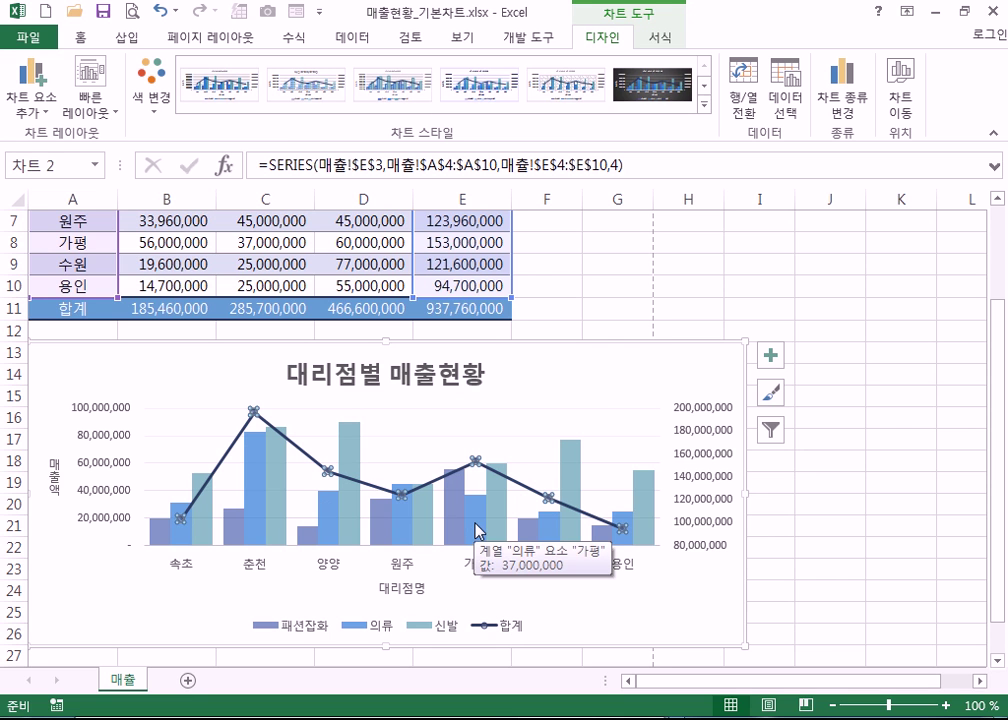
pyautogui.click(476, 522)
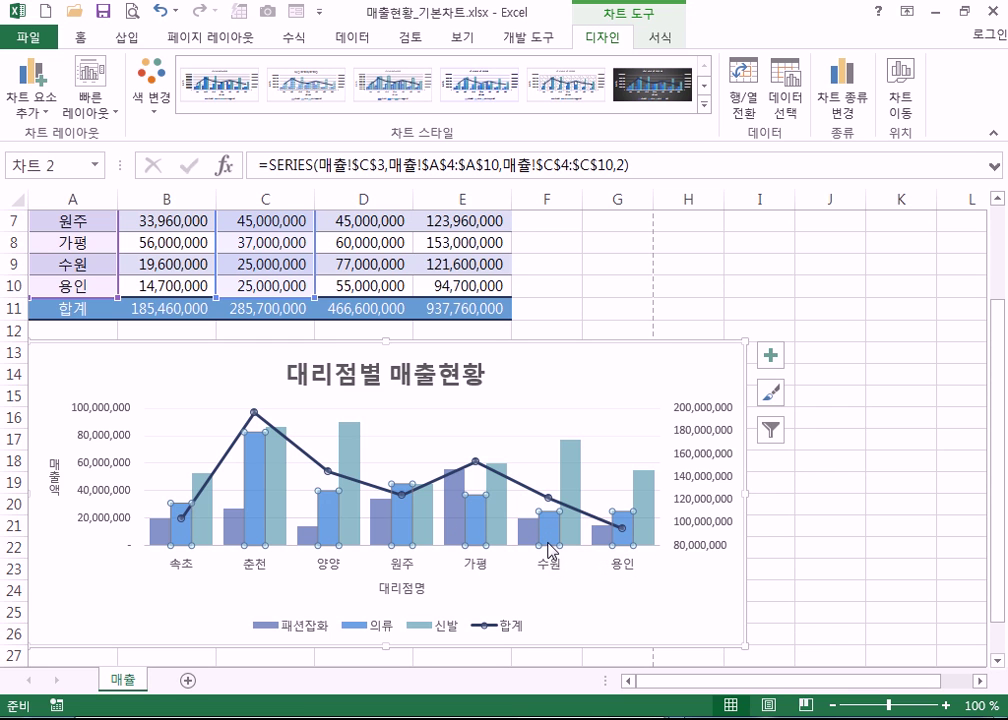
pyautogui.scroll(2, 450, 511)
pyautogui.scroll(-2, 447, 552)
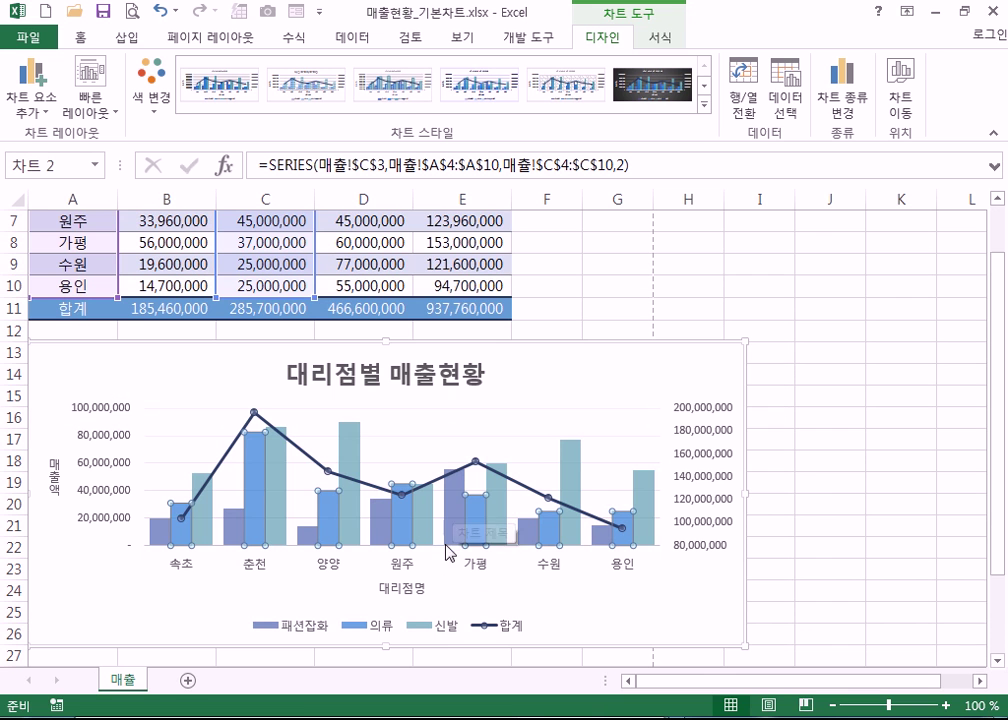
pyautogui.click(497, 533)
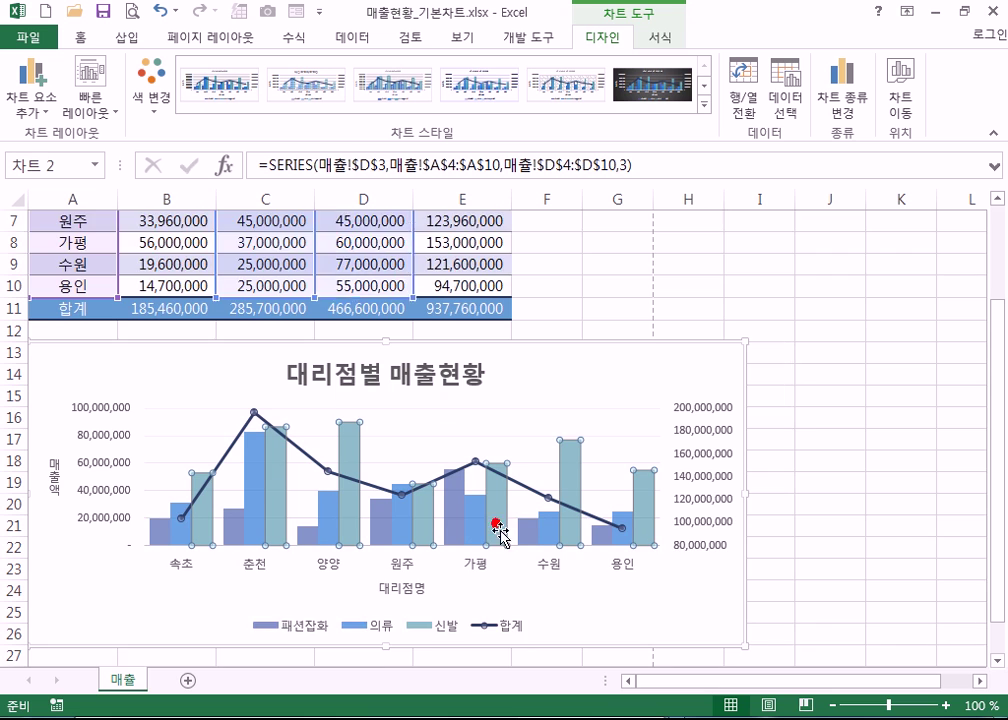
pyautogui.scroll(-1, 506, 477)
# - Delete the selected 신발 series from the chart
pyautogui.scroll(1, 505, 550)
pyautogui.scroll(1, 506, 547)
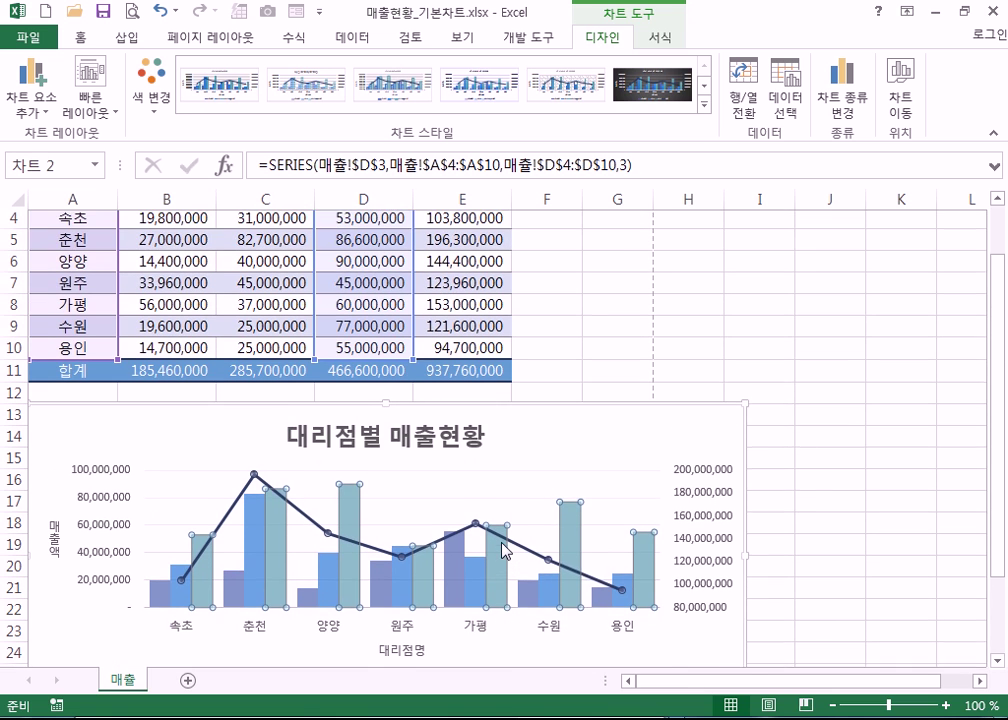
pyautogui.scroll(-1, 524, 551)
pyautogui.press('Delete')
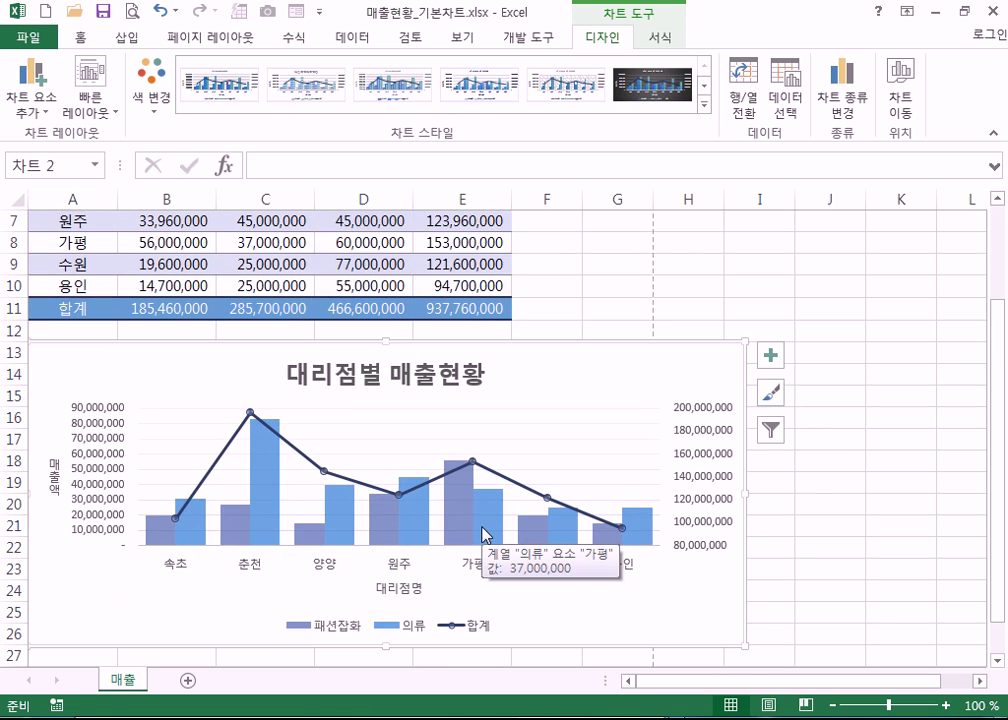
# - Copy the 신발 header and values D3:D10 and paste them into the chart
pyautogui.scroll(2, 484, 530)
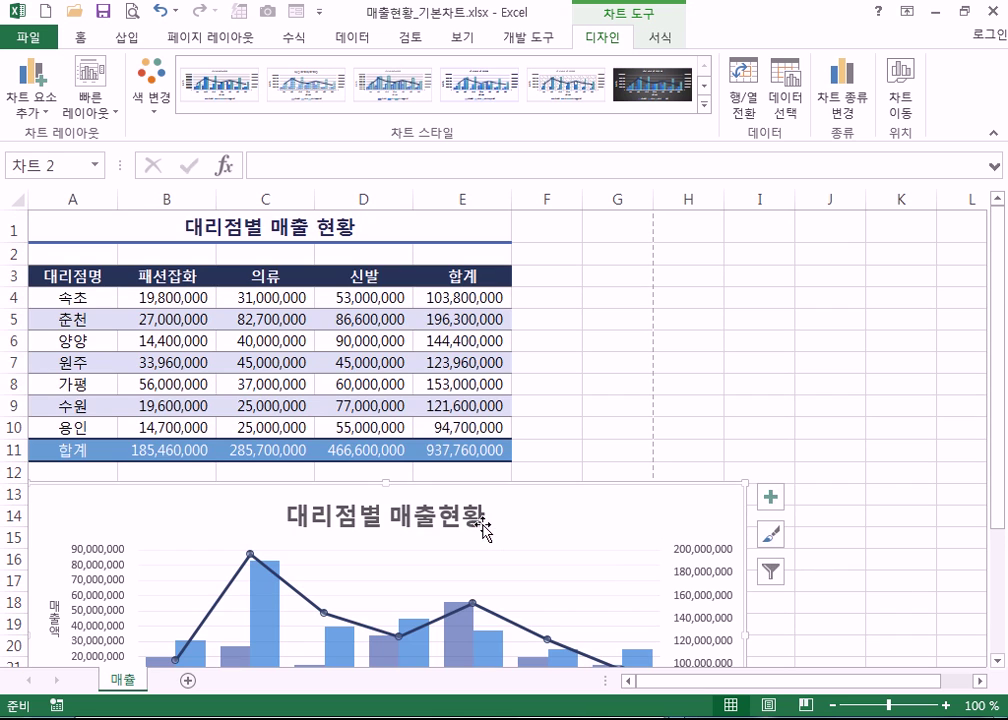
pyautogui.moveTo(373, 273); pyautogui.dragTo(376, 430)
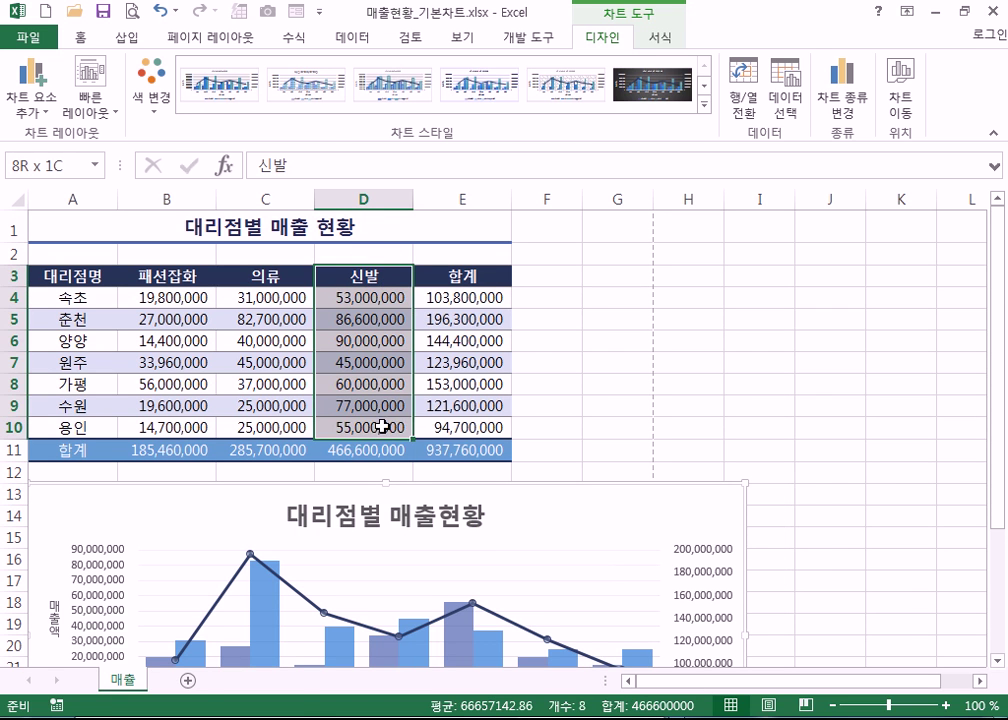
pyautogui.hotkey('ctrl', 'c')
pyautogui.click(607, 549)
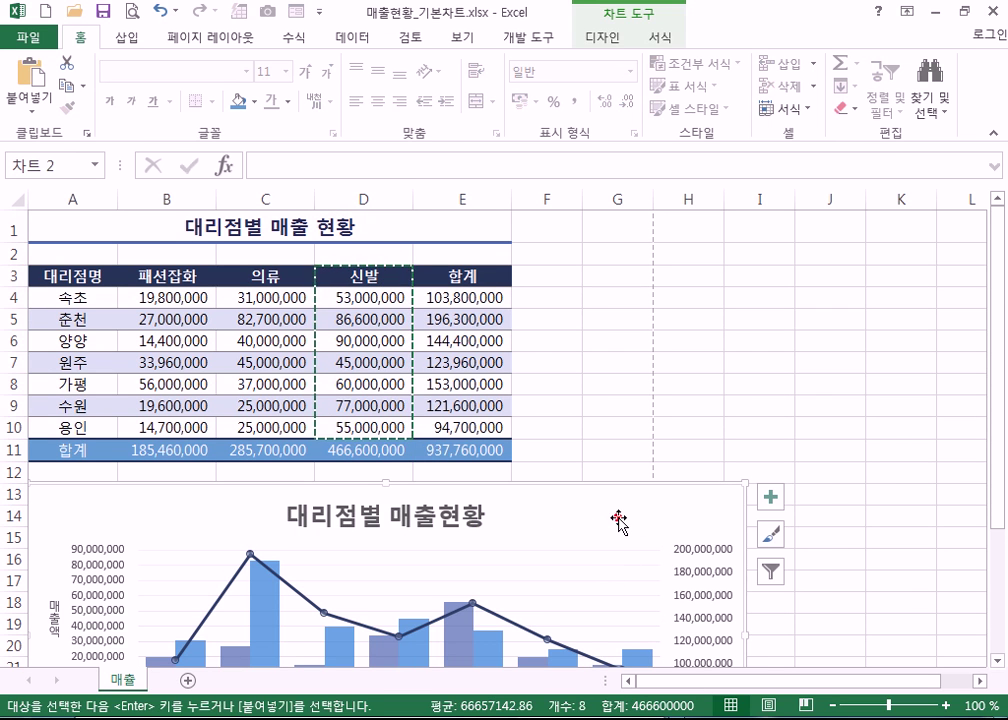
pyautogui.hotkey('ctrl', 'v')
pyautogui.scroll(-2, 580, 545)
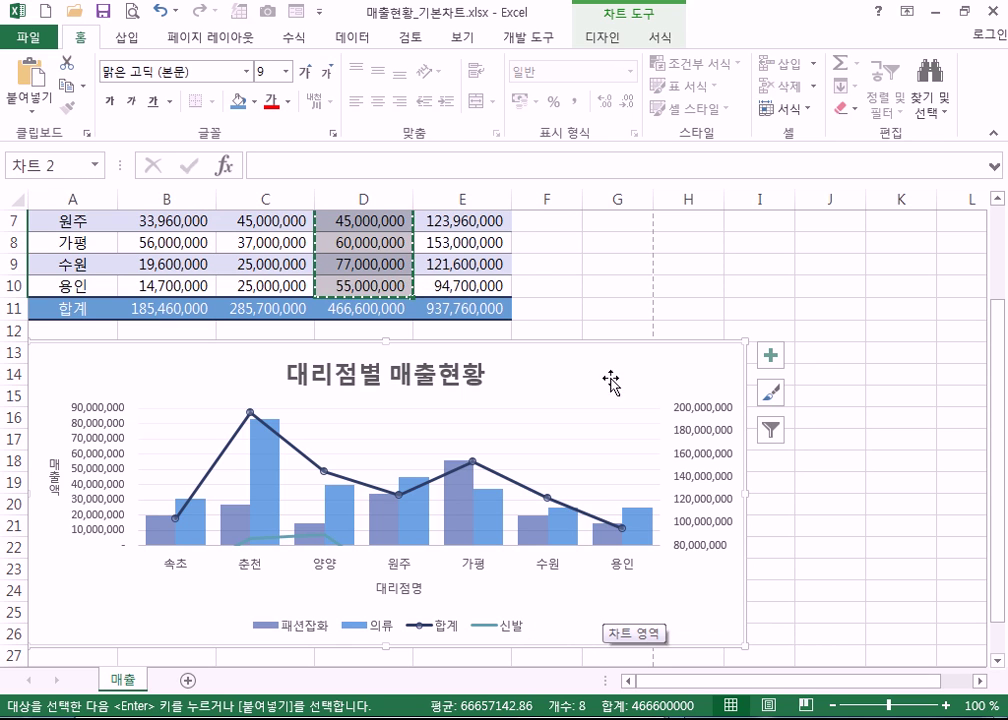
# - Move the 신발 line series onto the primary axis through Format Data Series
pyautogui.click(610, 38)
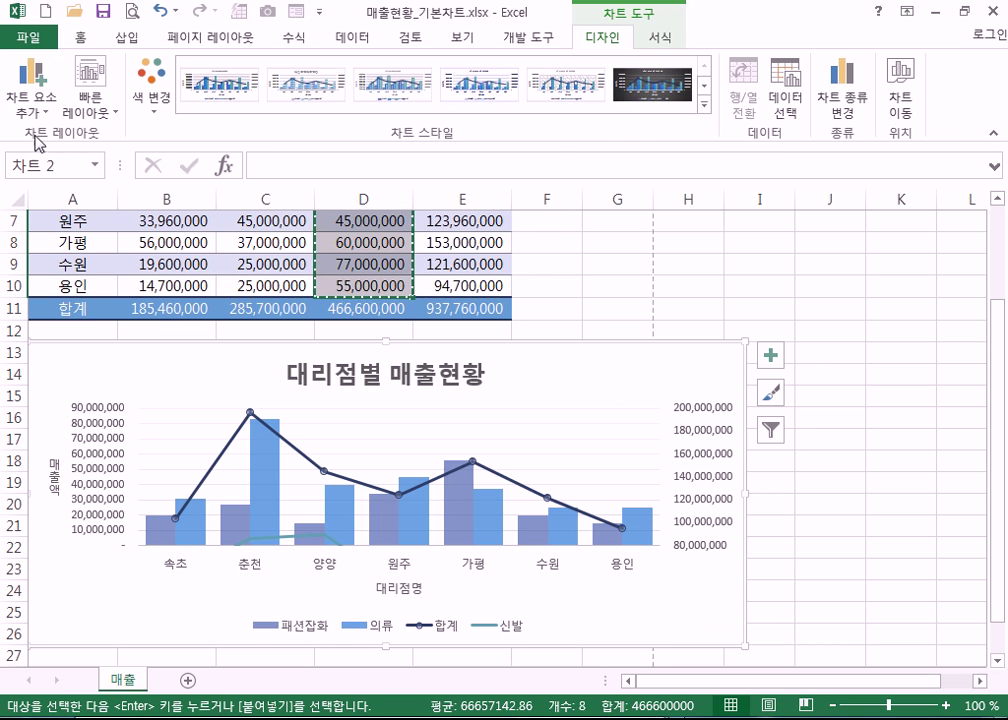
pyautogui.click(507, 640)
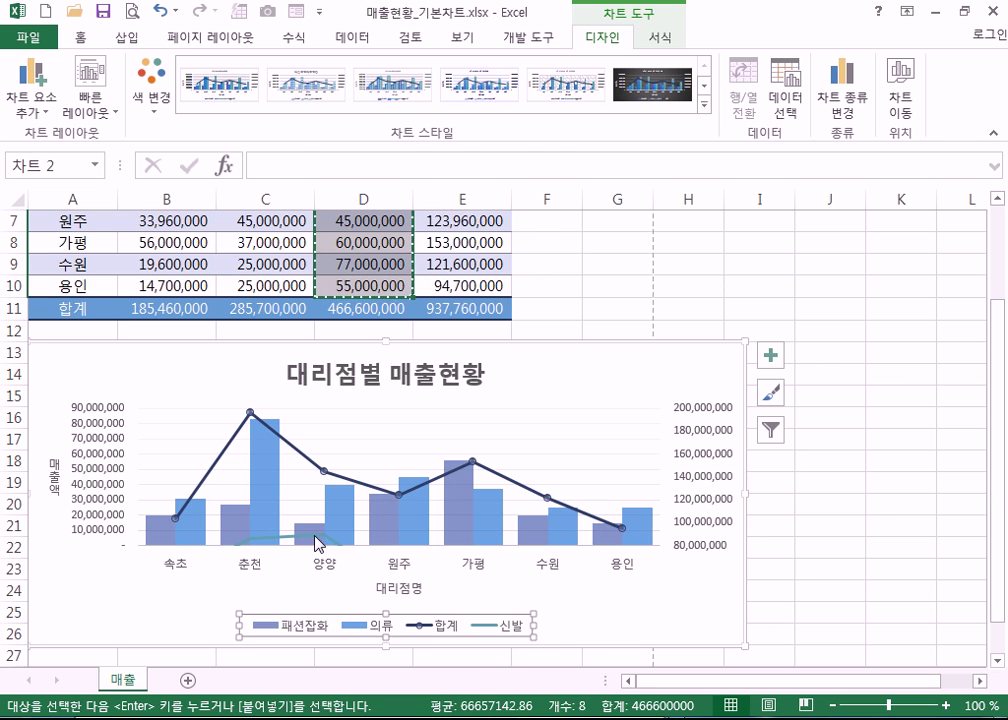
pyautogui.click(318, 544)
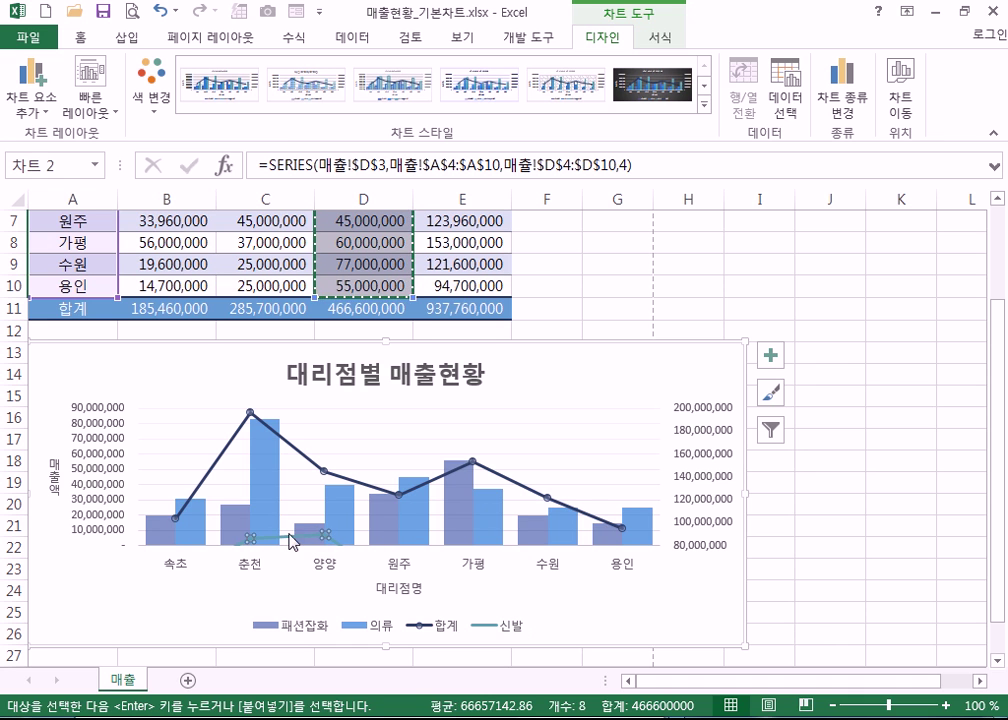
pyautogui.doubleClick(289, 541)
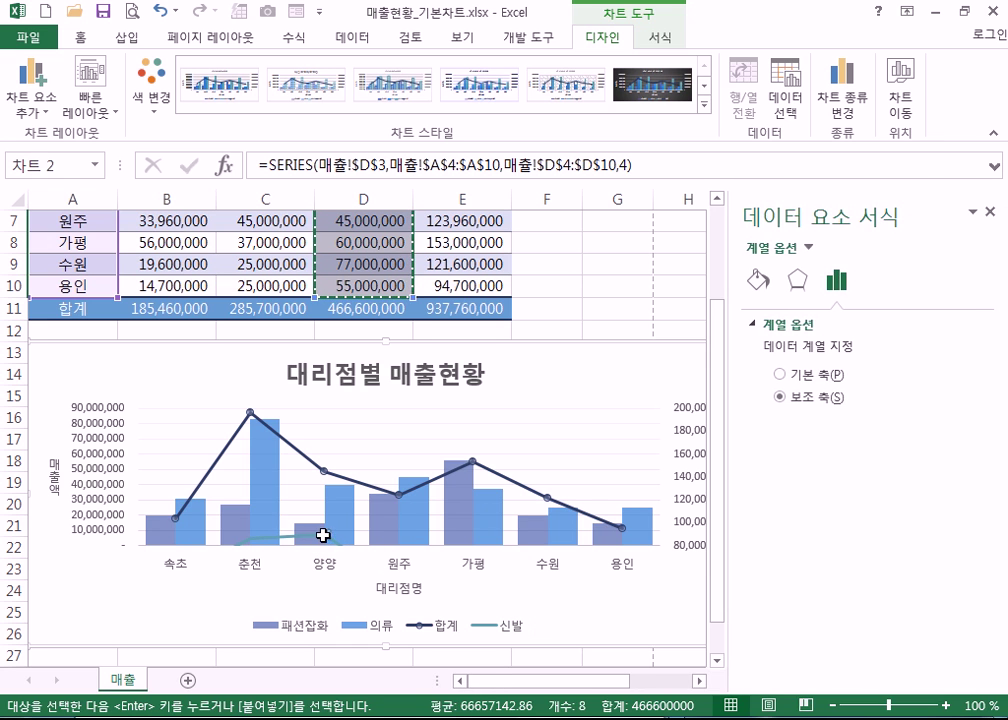
pyautogui.click(782, 375)
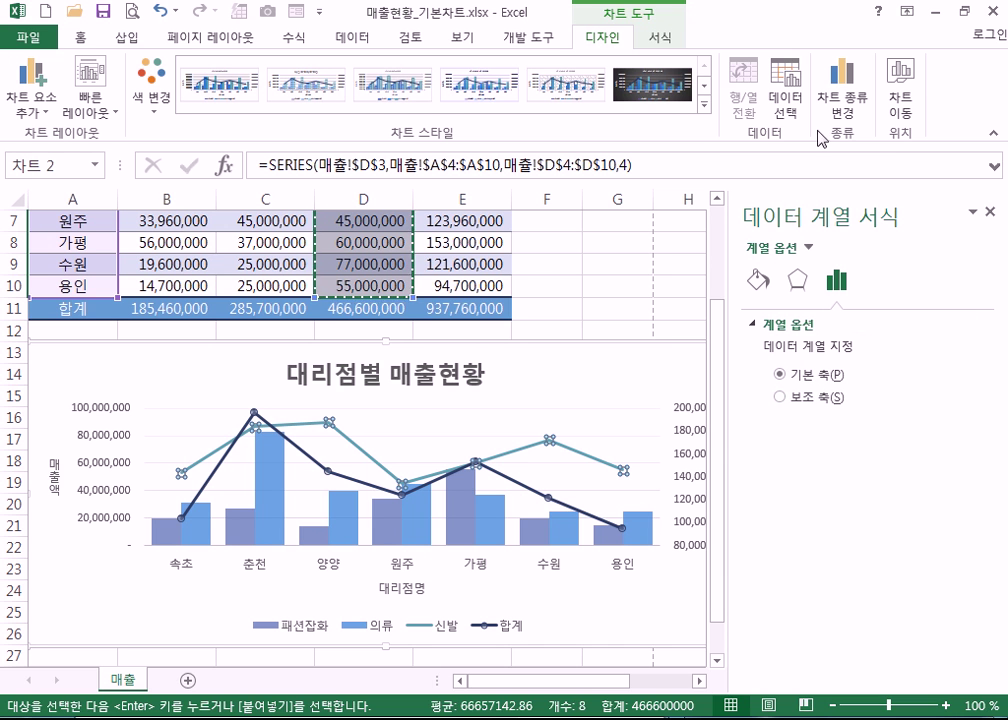
pyautogui.click(843, 100)
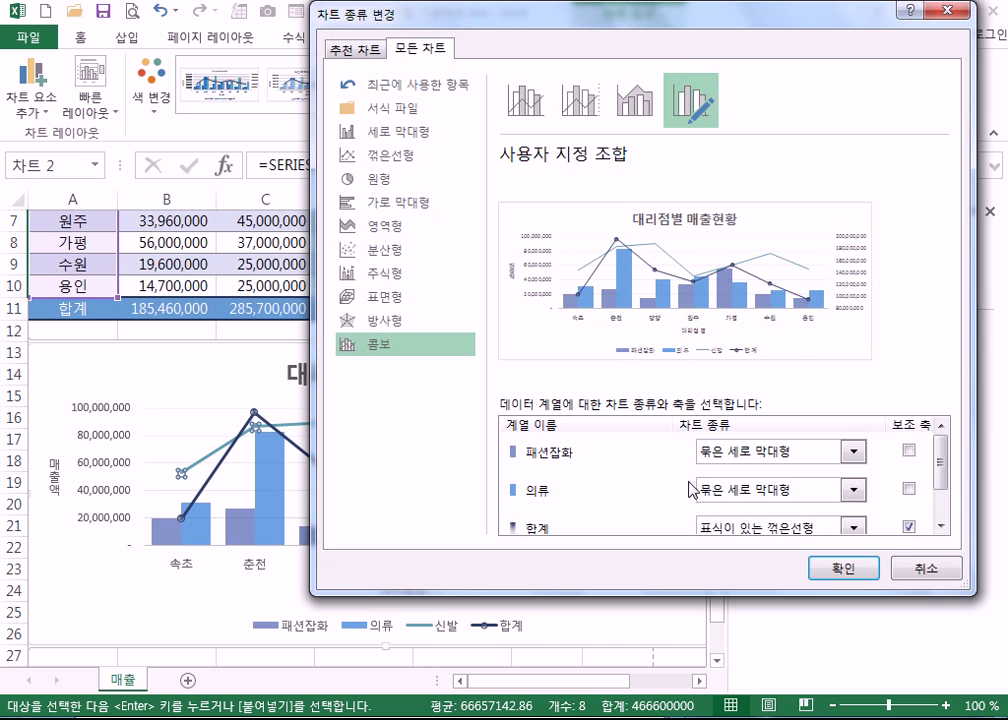
# - Set 신발 to 묶은 세로 막대형 (clustered columns) in the combo chart type list
pyautogui.click(940, 522)
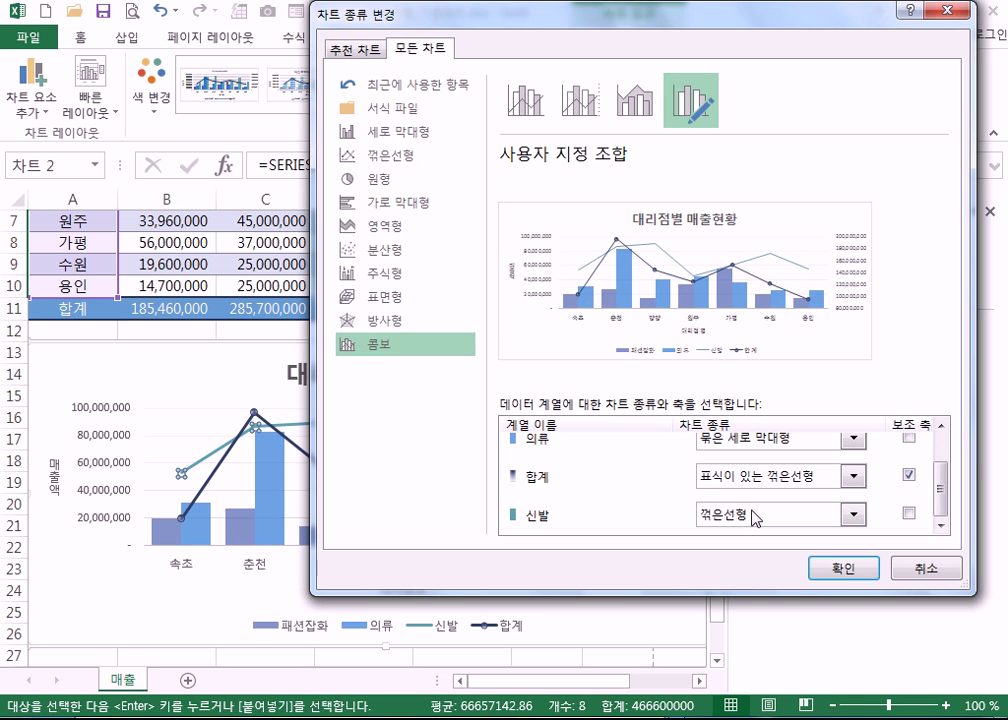
pyautogui.click(752, 515)
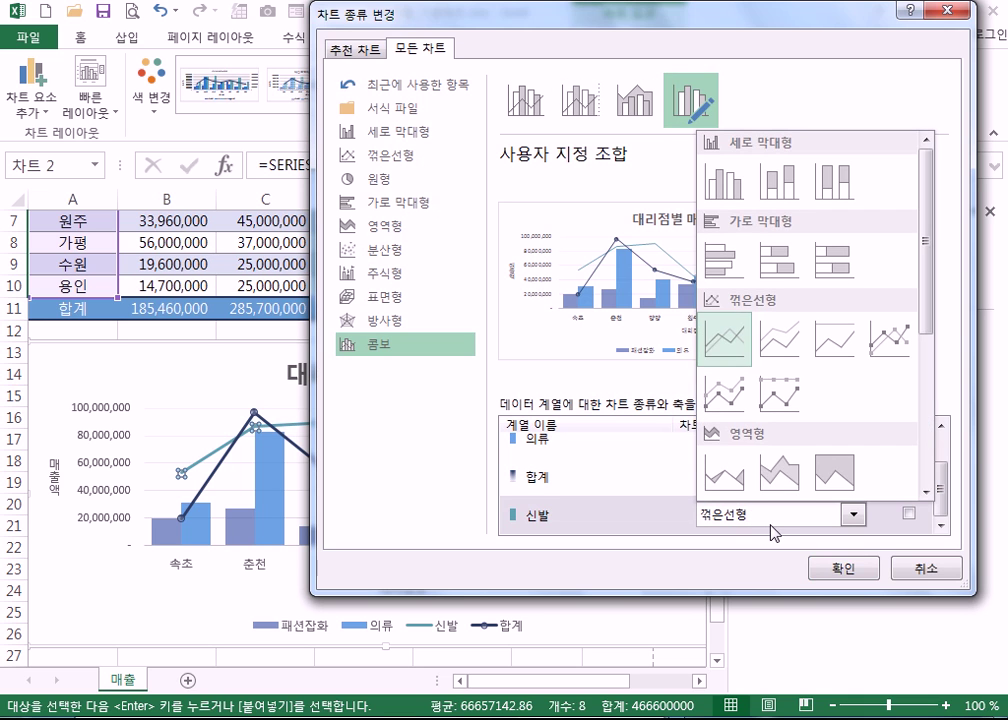
pyautogui.click(717, 197)
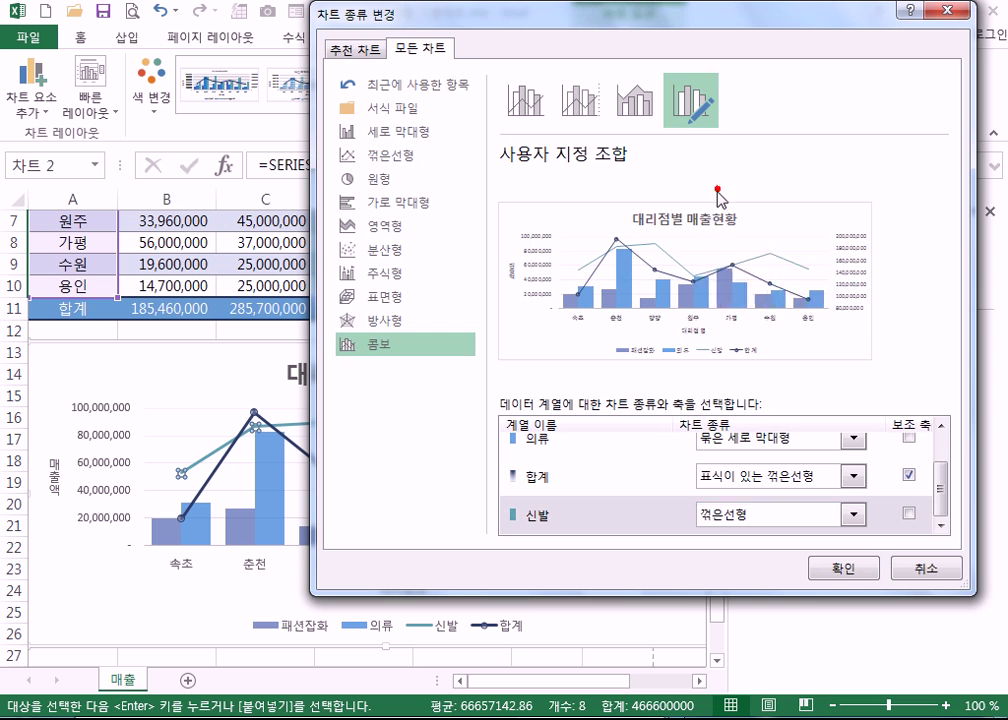
pyautogui.click(843, 568)
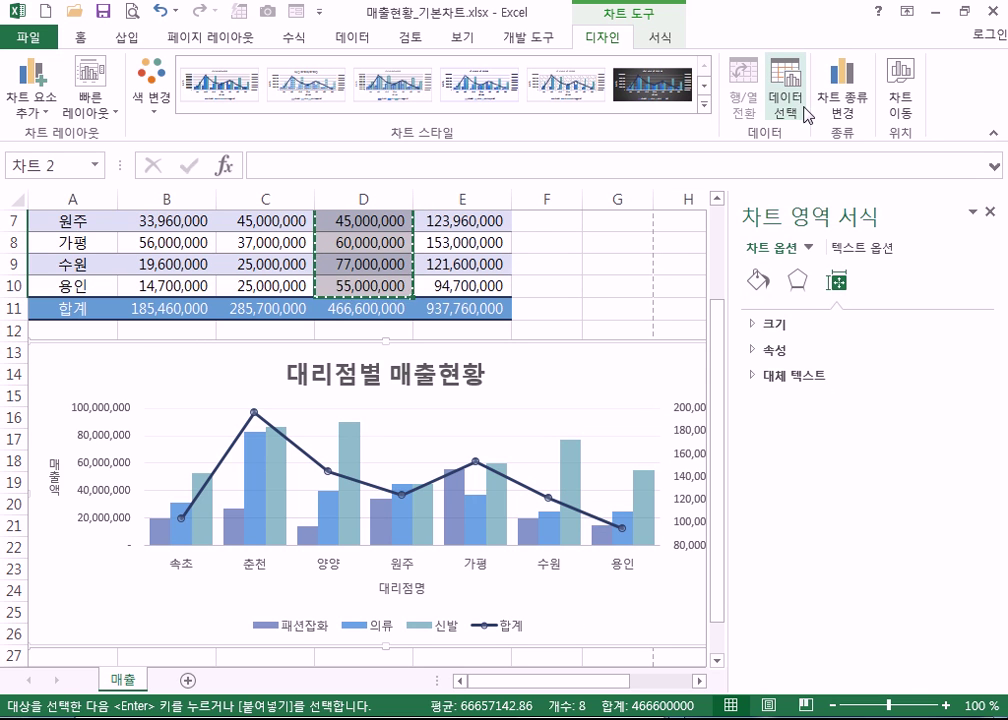
# - Close the chart type dialog unchanged and delete the 신발 column series from the chart
pyautogui.click(840, 112)
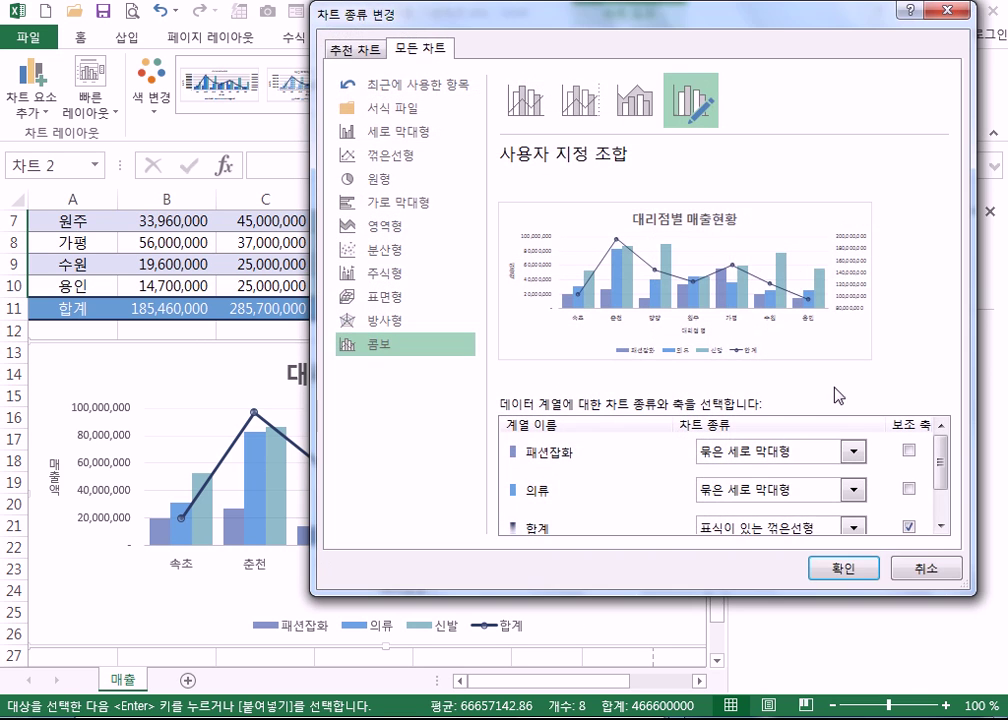
pyautogui.click(843, 568)
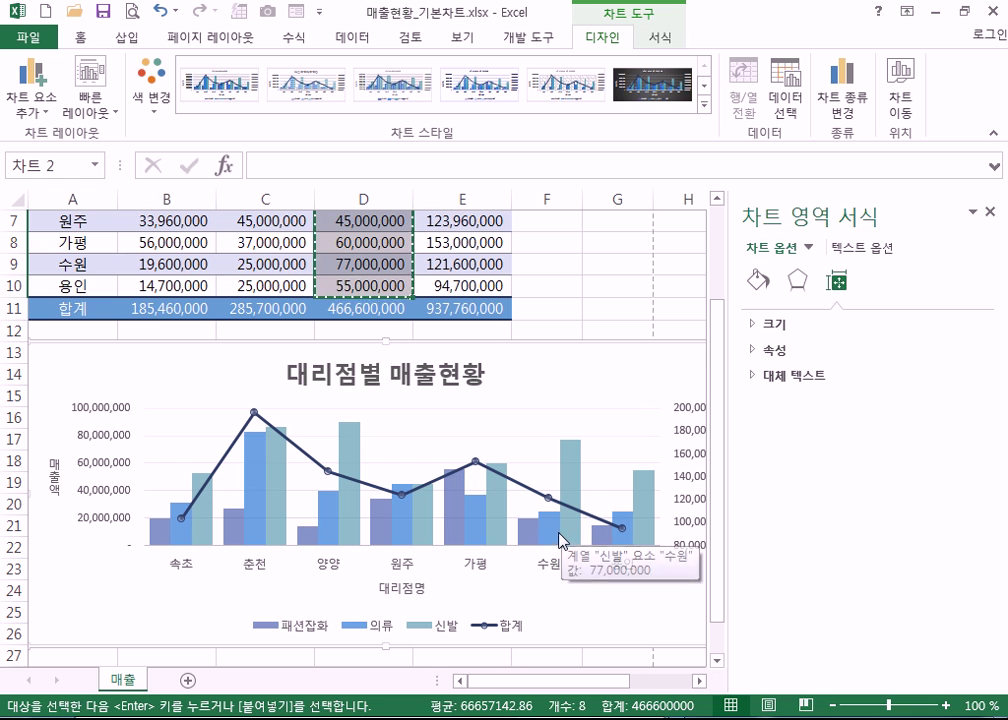
pyautogui.click(570, 534)
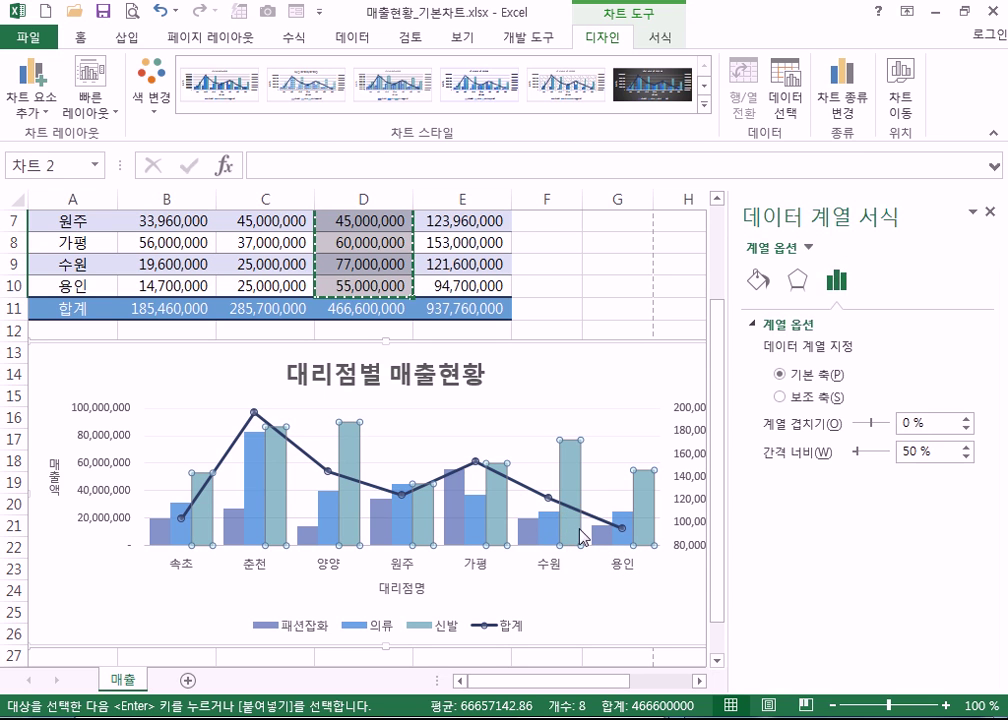
pyautogui.hotkey('ctrl', 'z')
pyautogui.hotkey('ctrl', 'z')
pyautogui.hotkey('ctrl', 'z')
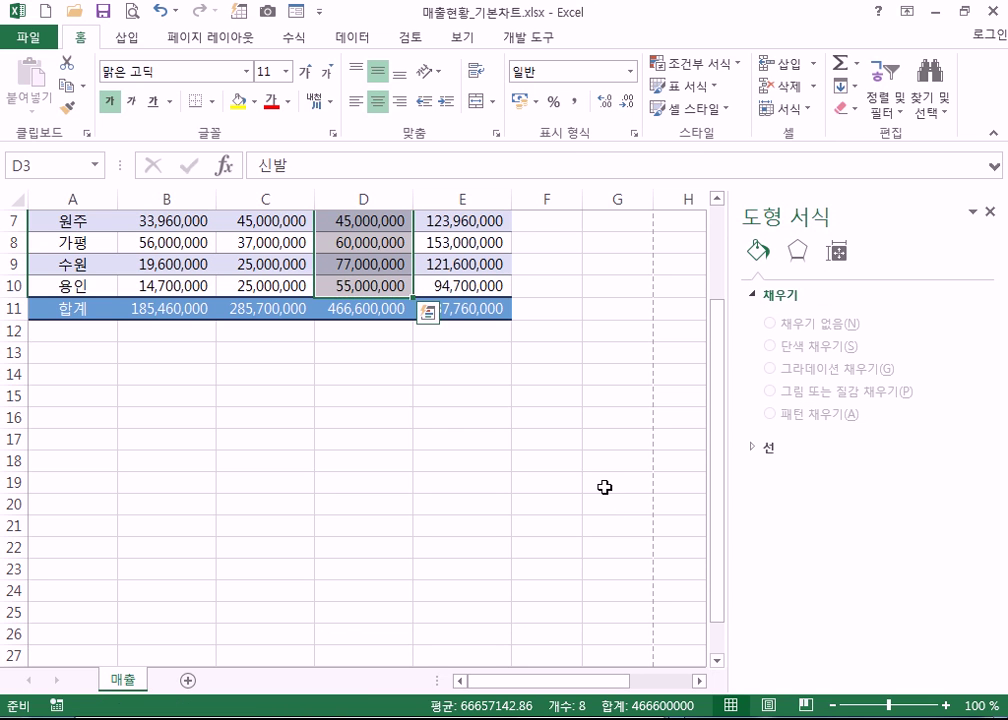
pyautogui.hotkey('ctrl', 'y')
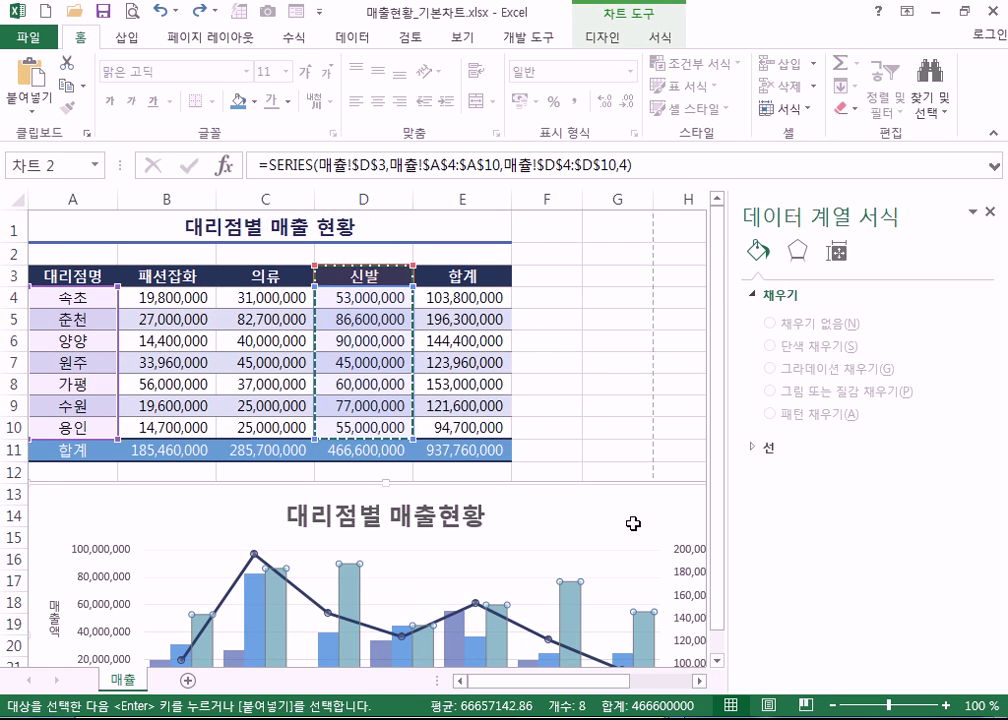
pyautogui.scroll(-3, 636, 474)
pyautogui.click(646, 299)
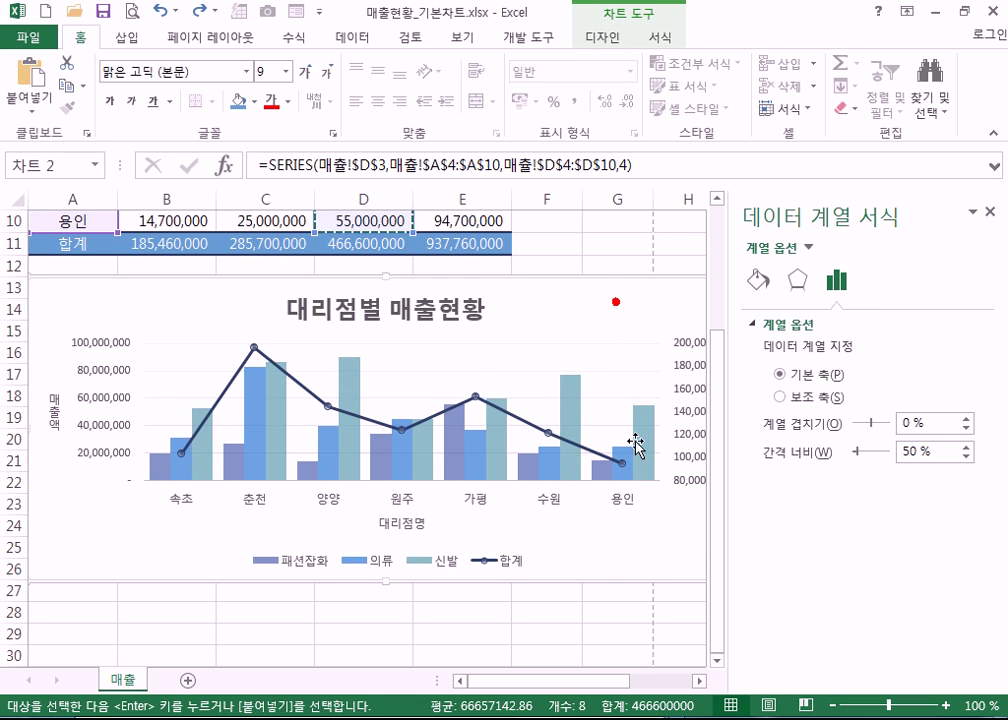
pyautogui.click(641, 464)
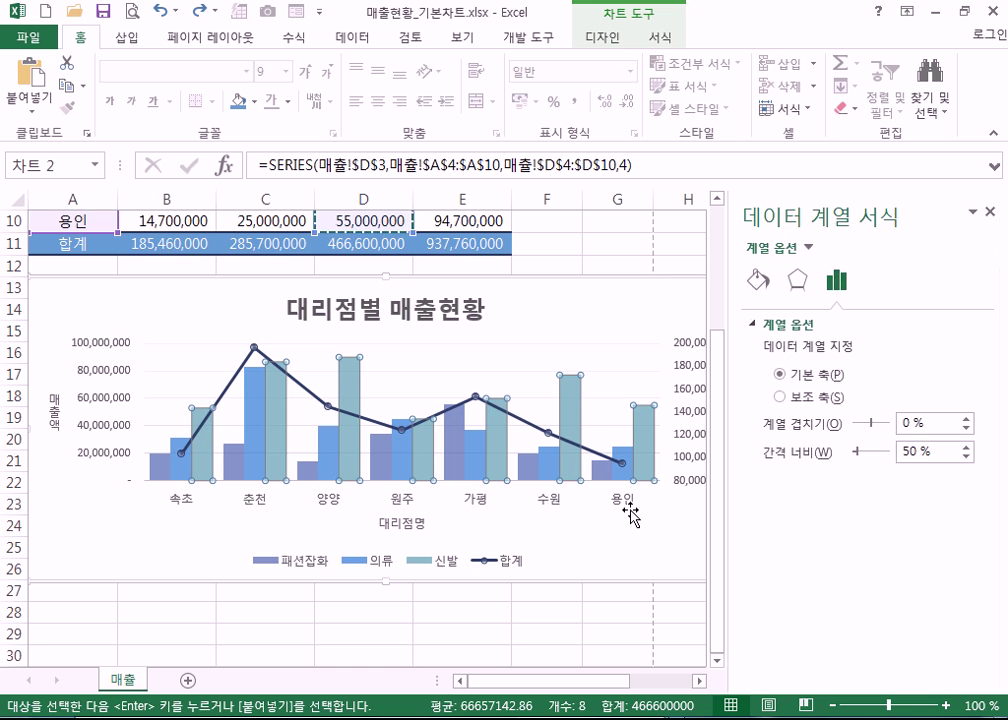
pyautogui.press('Delete')
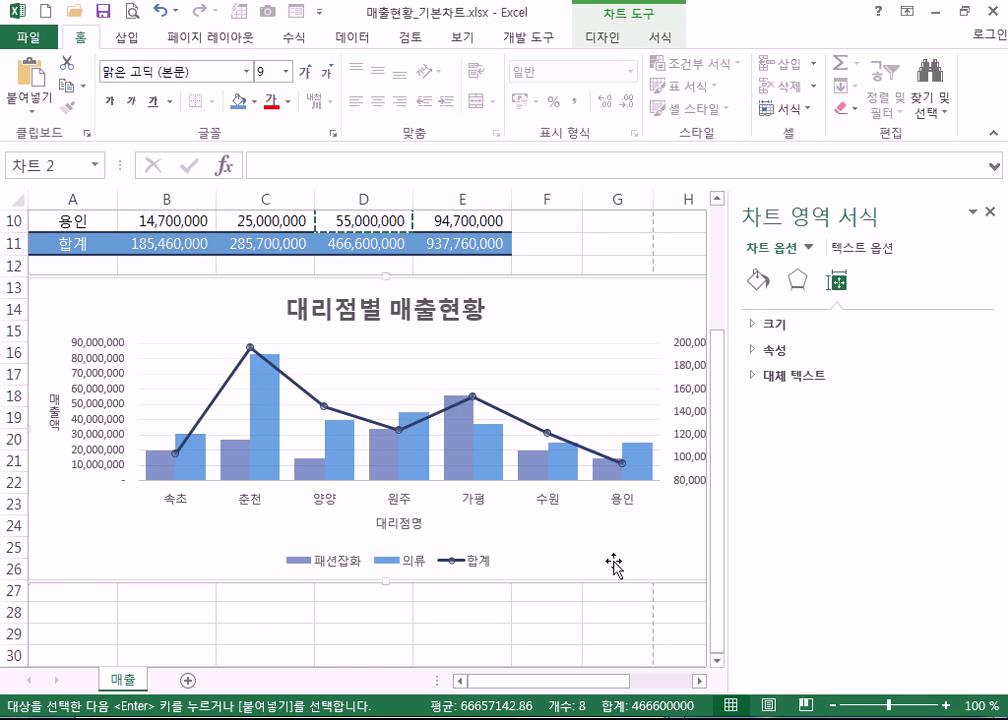
# - Select the 신발 data D3:D10 on the sheet, then the chart
pyautogui.scroll(3, 612, 560)
pyautogui.moveTo(360, 285); pyautogui.dragTo(394, 426)
pyautogui.click(622, 497)
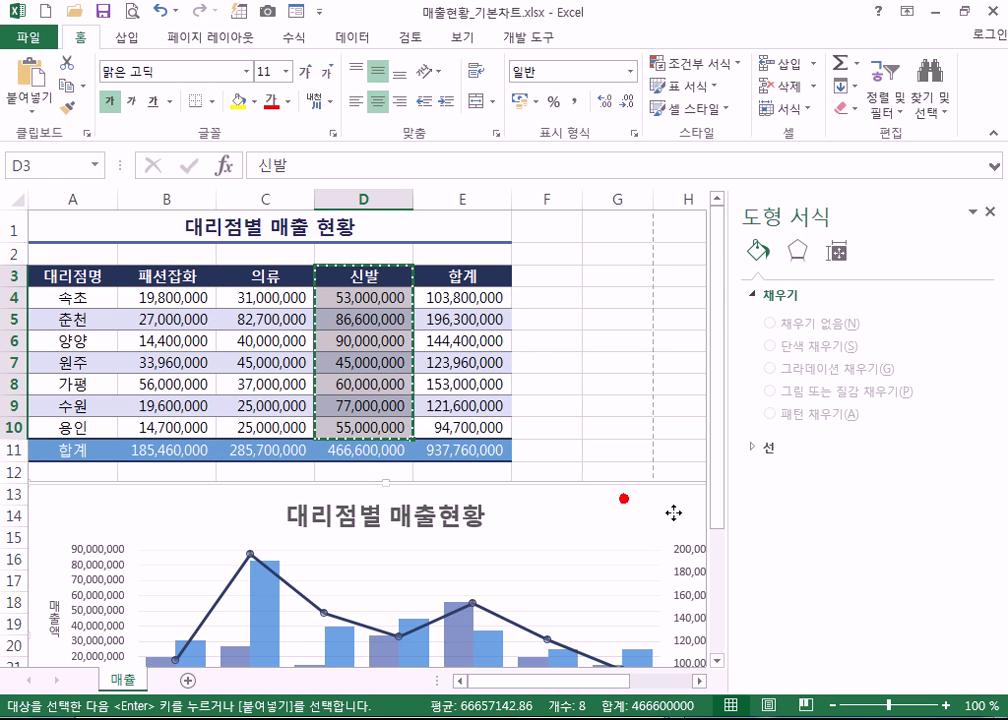
# - Select the 합계 line series and close the formatting pane
pyautogui.scroll(-4, 643, 540)
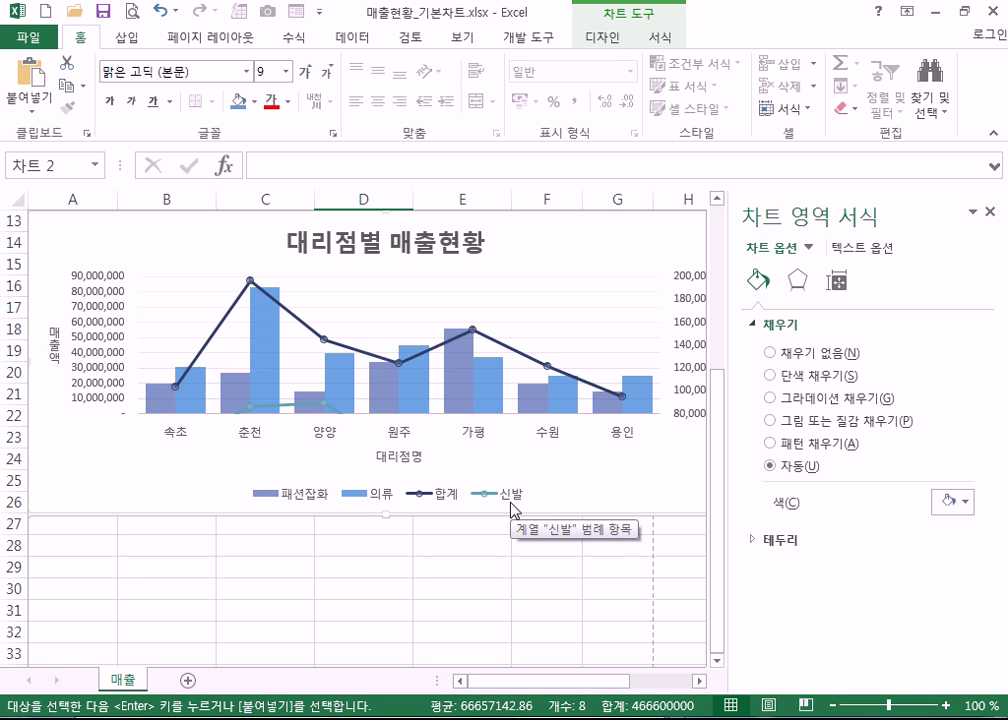
pyautogui.click(540, 366)
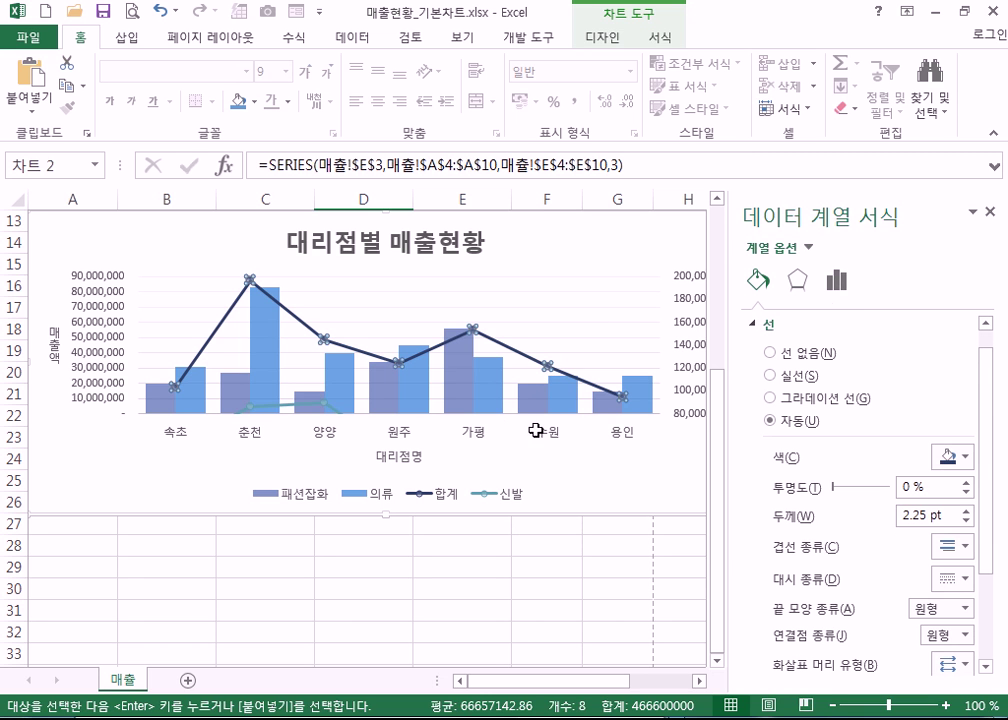
pyautogui.click(989, 212)
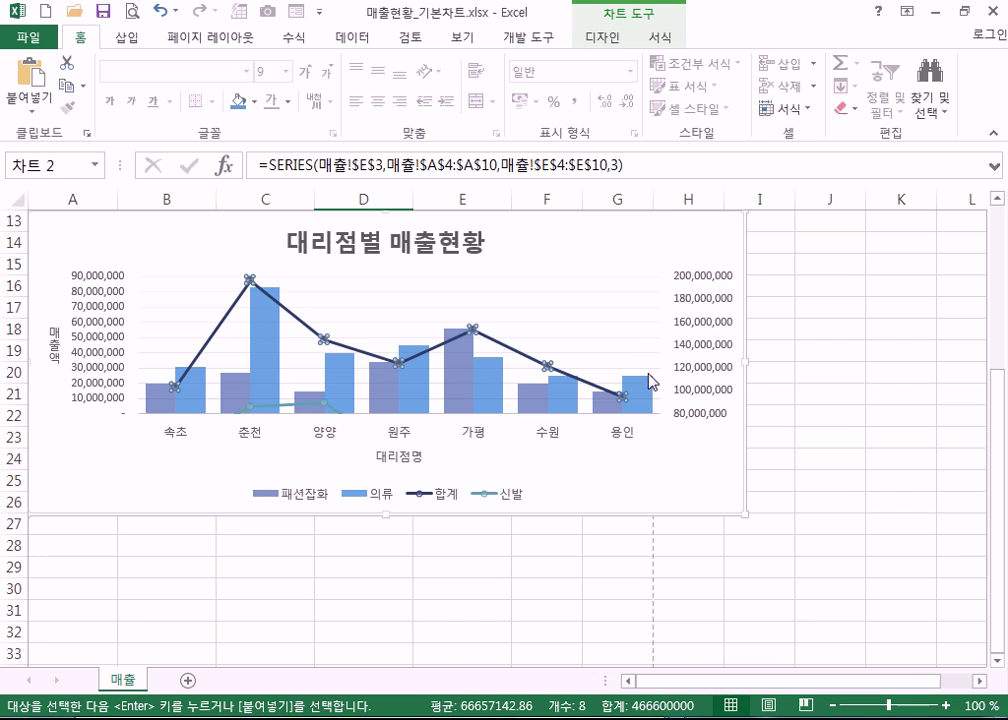
pyautogui.click(604, 38)
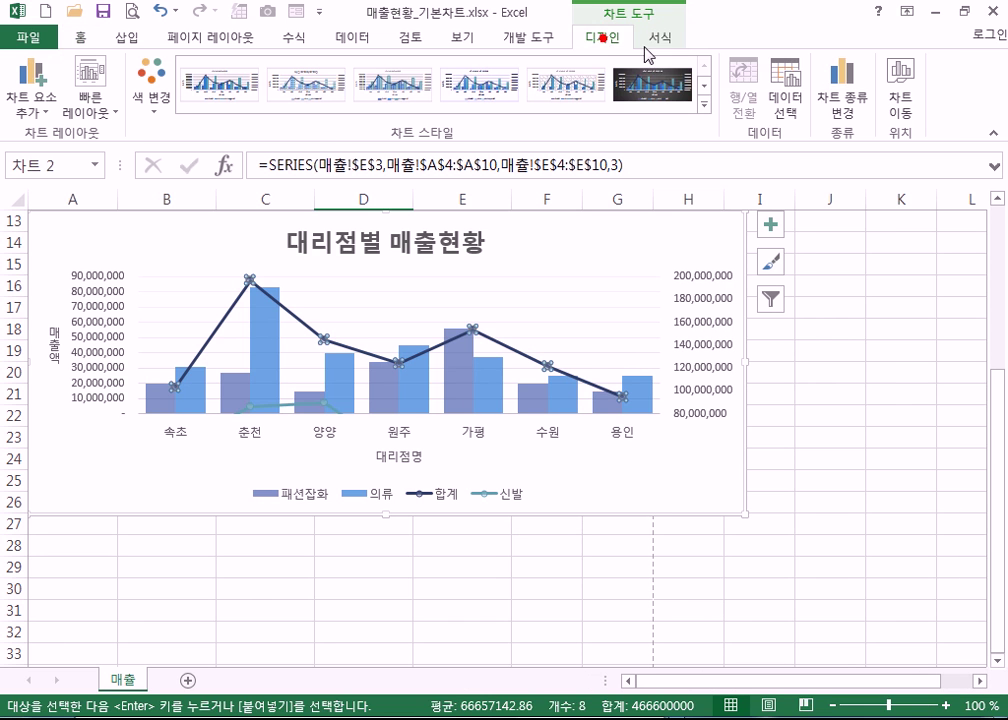
# - In the combo chart, make 신발 a Clustered Column series on the primary axis
pyautogui.click(862, 117)
pyautogui.moveTo(945, 461); pyautogui.dragTo(943, 503)
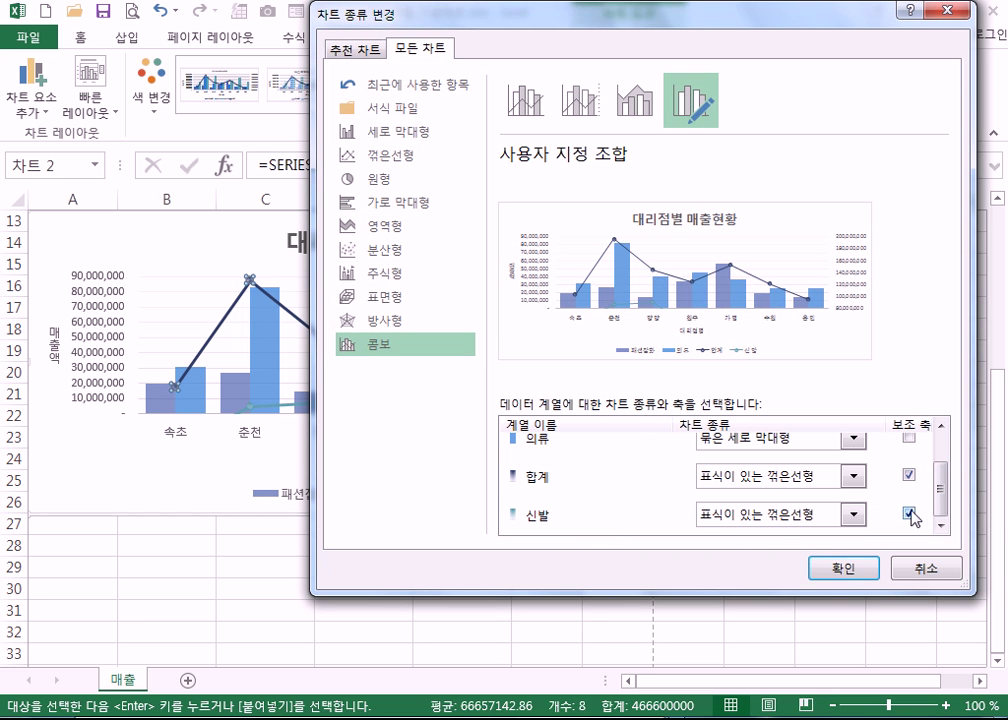
pyautogui.click(909, 515)
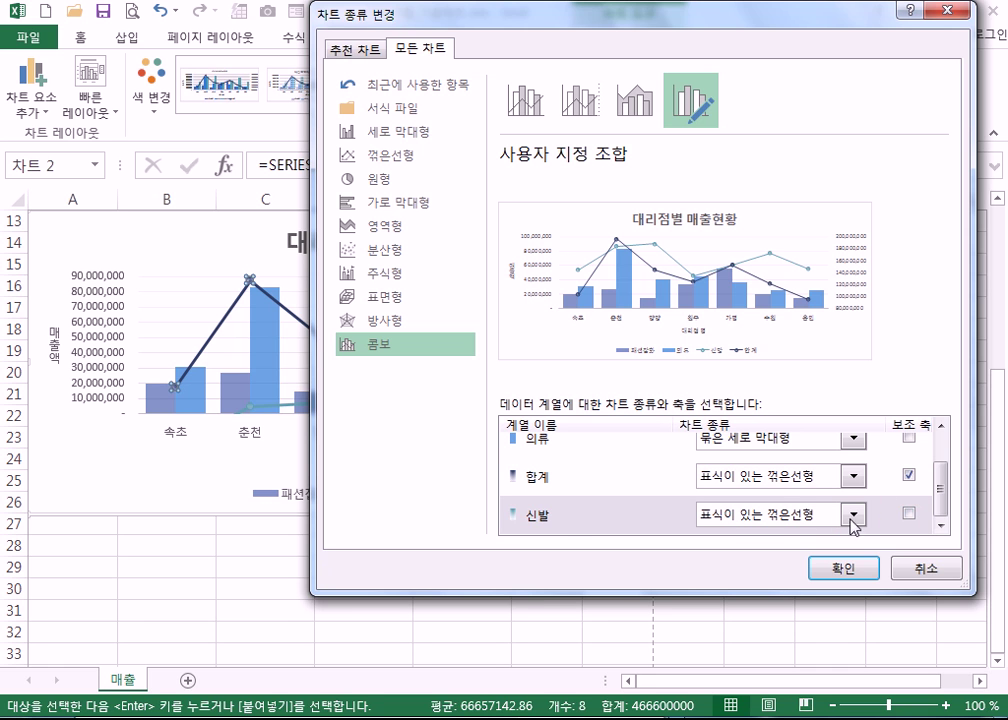
pyautogui.click(855, 515)
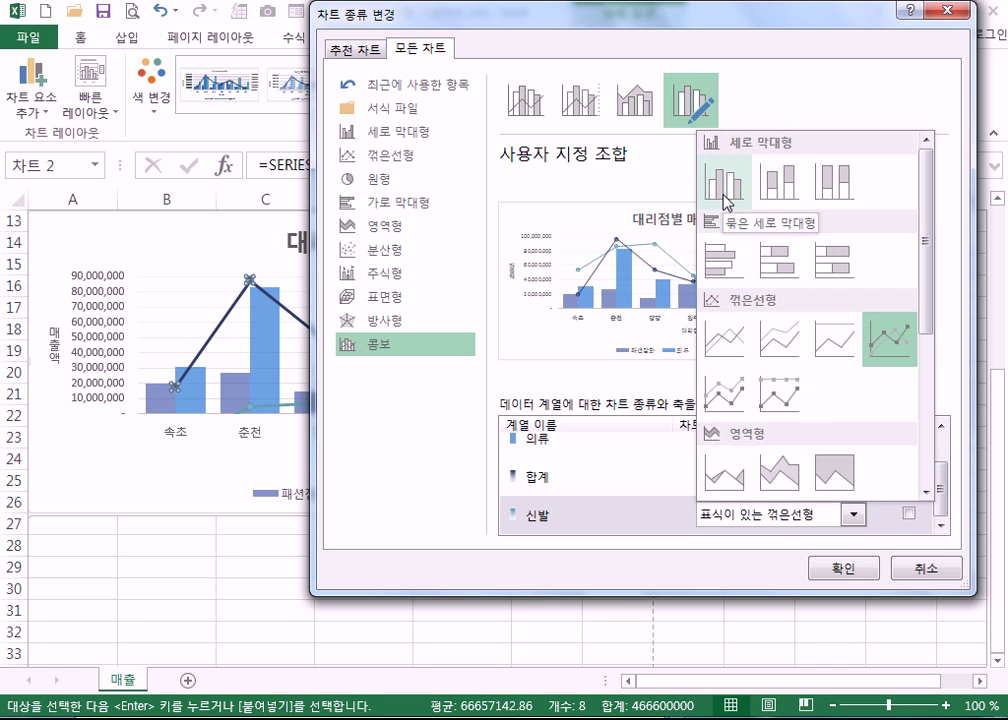
pyautogui.click(724, 190)
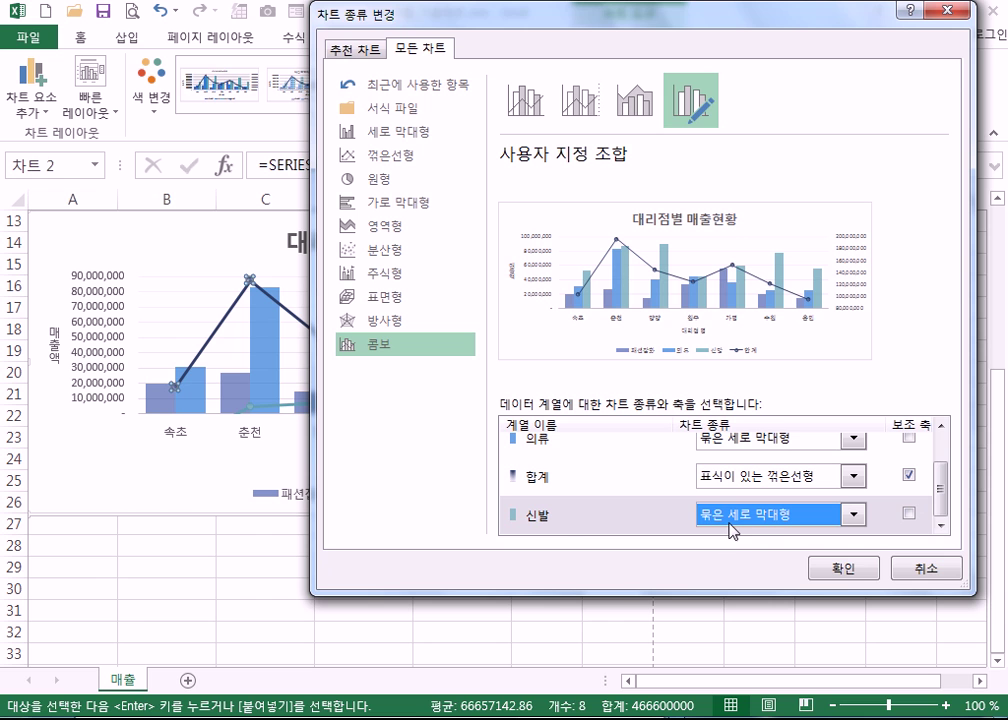
pyautogui.click(840, 570)
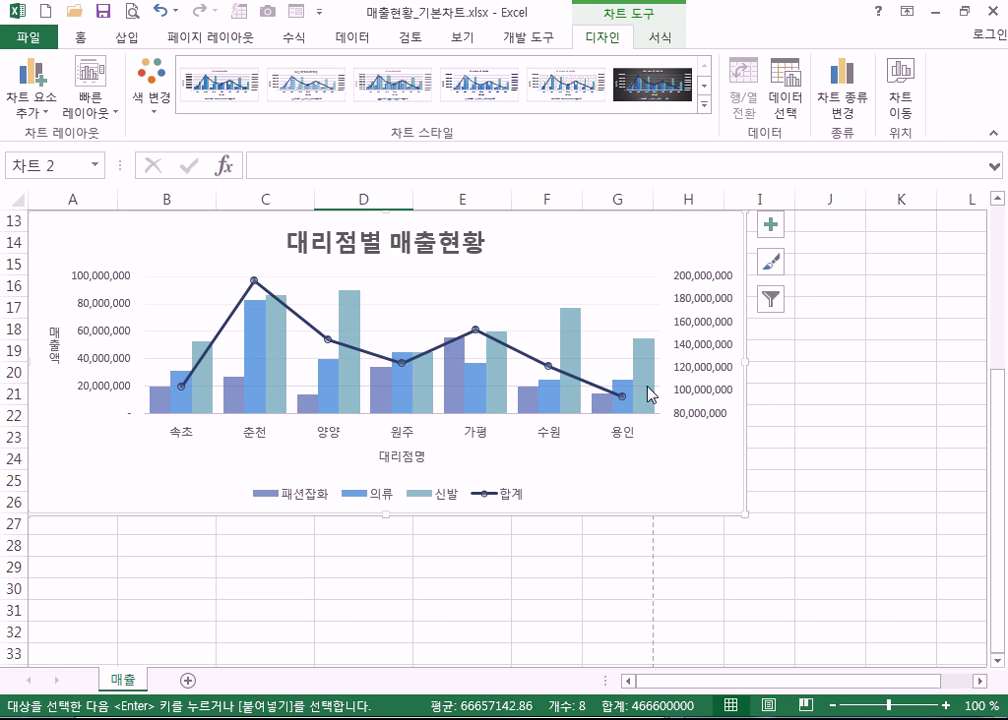
# - Switch over to the 외국인인구.xlsx workbook
pyautogui.click(724, 485)
pyautogui.moveTo(500, 716)
pyautogui.hotkey('alt', 'Tab')
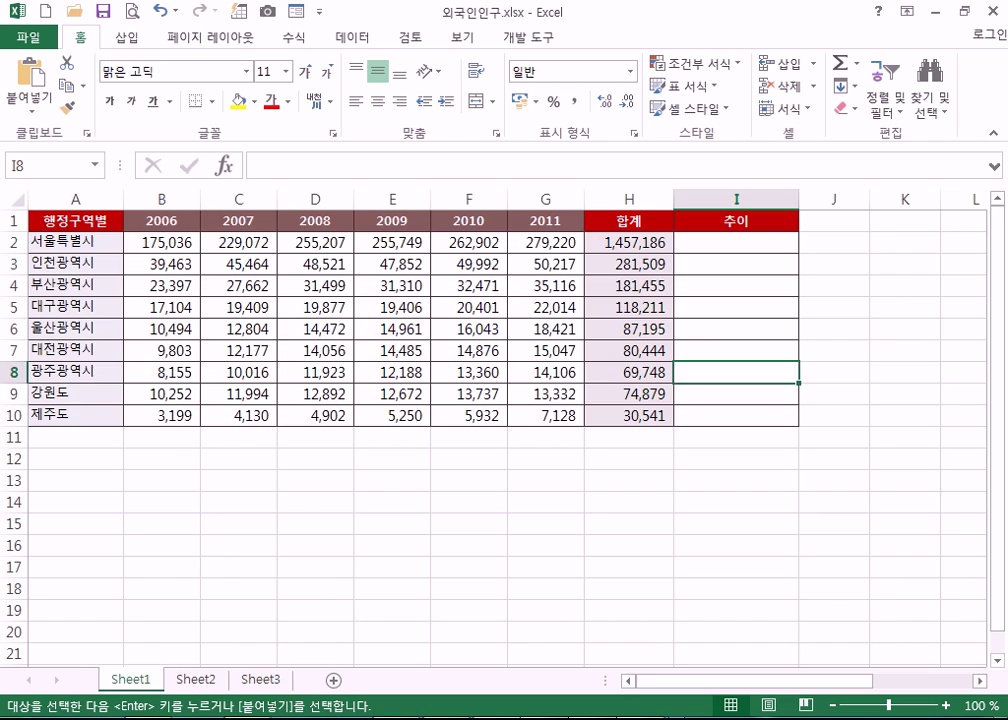
# - Go to 상반기판매_스파크라인.xlsx and zoom to show the full 상반기 제품별 매출 현황 table
pyautogui.hotkey('alt', 'Tab')
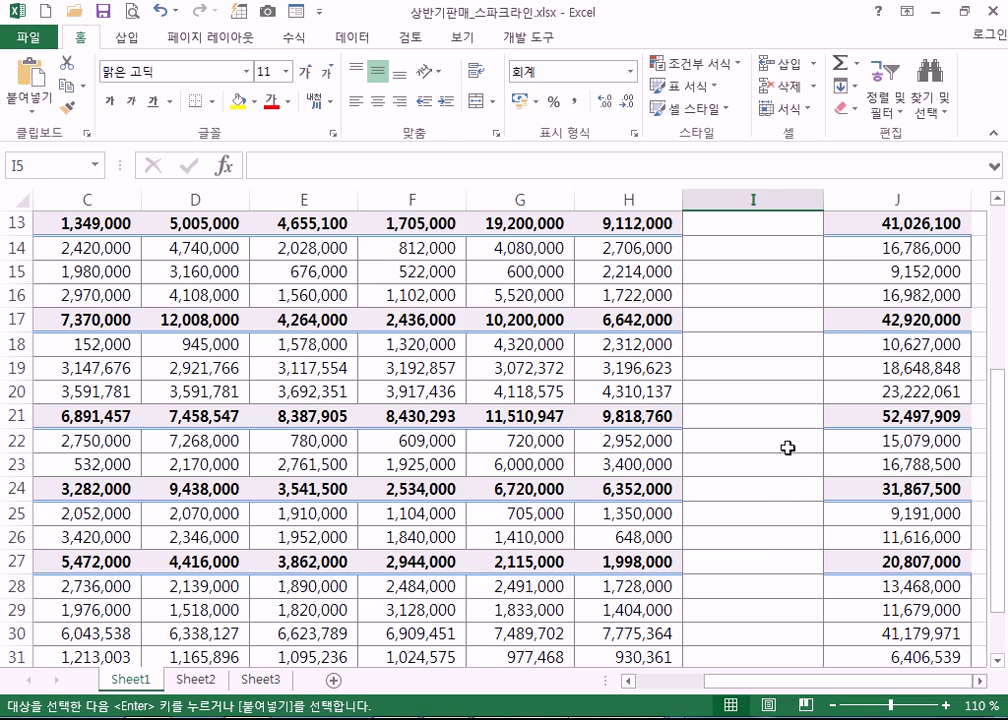
pyautogui.scroll(2, 767, 540)
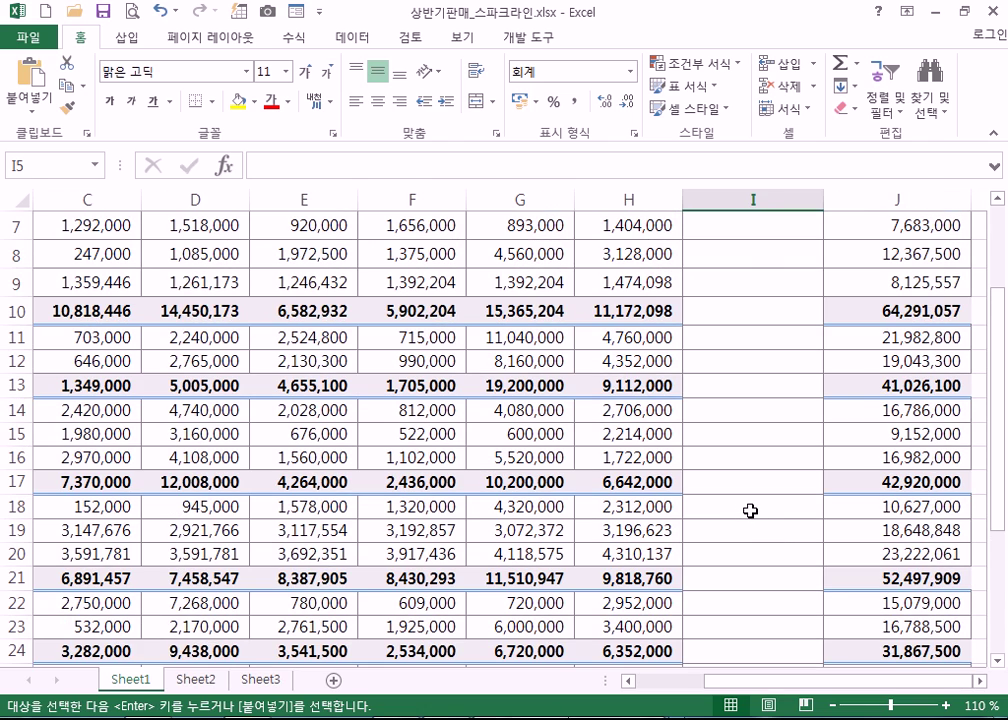
pyautogui.keyDown('ctrl'); pyautogui.scroll(-2, 750, 511); pyautogui.keyUp('ctrl')
pyautogui.keyDown('ctrl'); pyautogui.scroll(1, 750, 511); pyautogui.keyUp('ctrl')
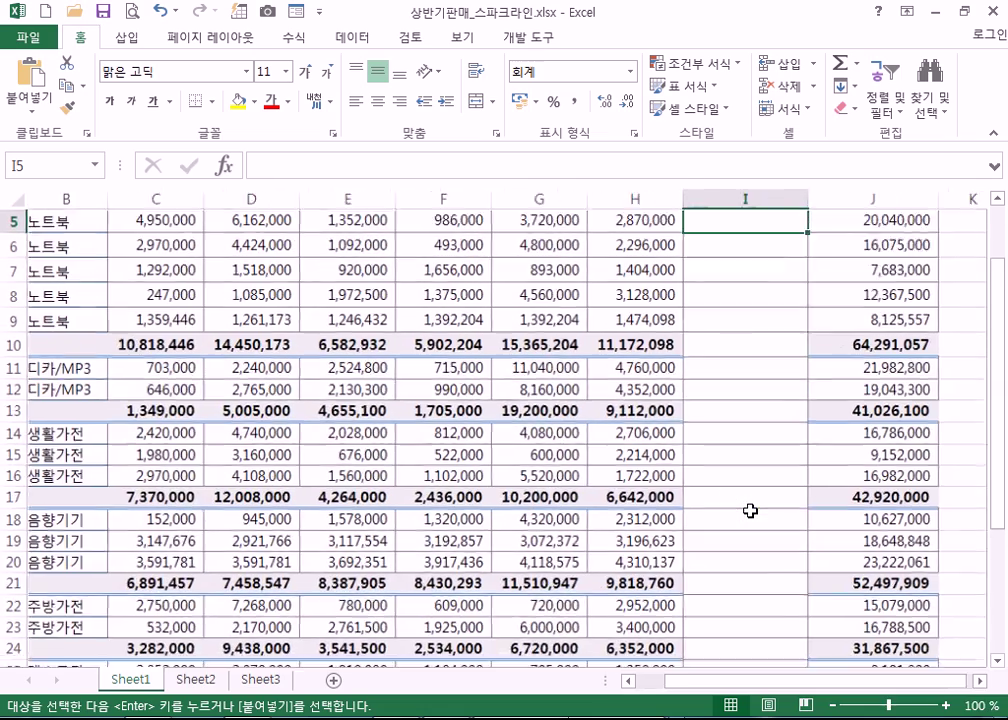
pyautogui.keyDown('ctrl'); pyautogui.scroll(-2, 751, 511); pyautogui.keyUp('ctrl')
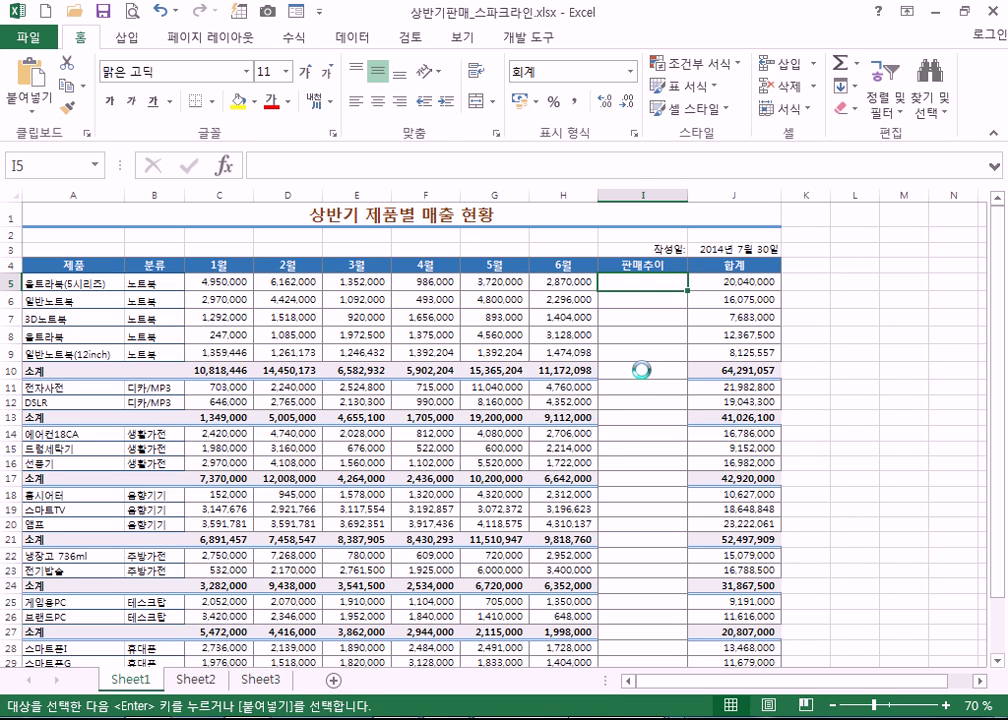
# - Review the first product's 1월–6월 sales figures across row 5, C5 through H5
pyautogui.keyDown('ctrl'); pyautogui.scroll(2, 641, 371); pyautogui.keyUp('ctrl')
pyautogui.press('Home')
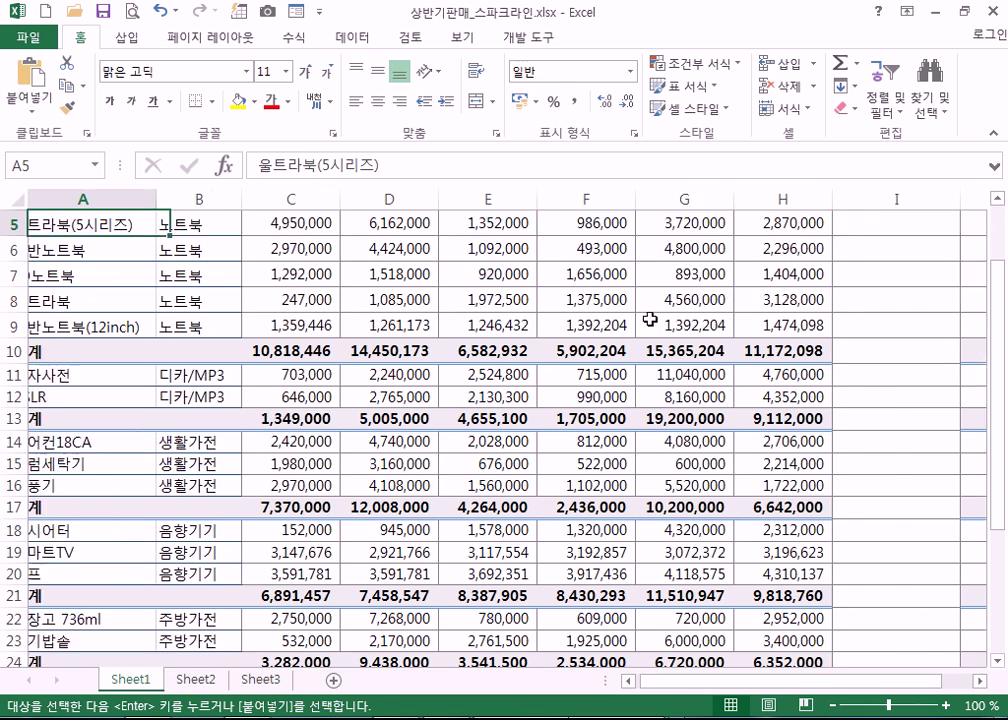
pyautogui.scroll(2, 625, 329)
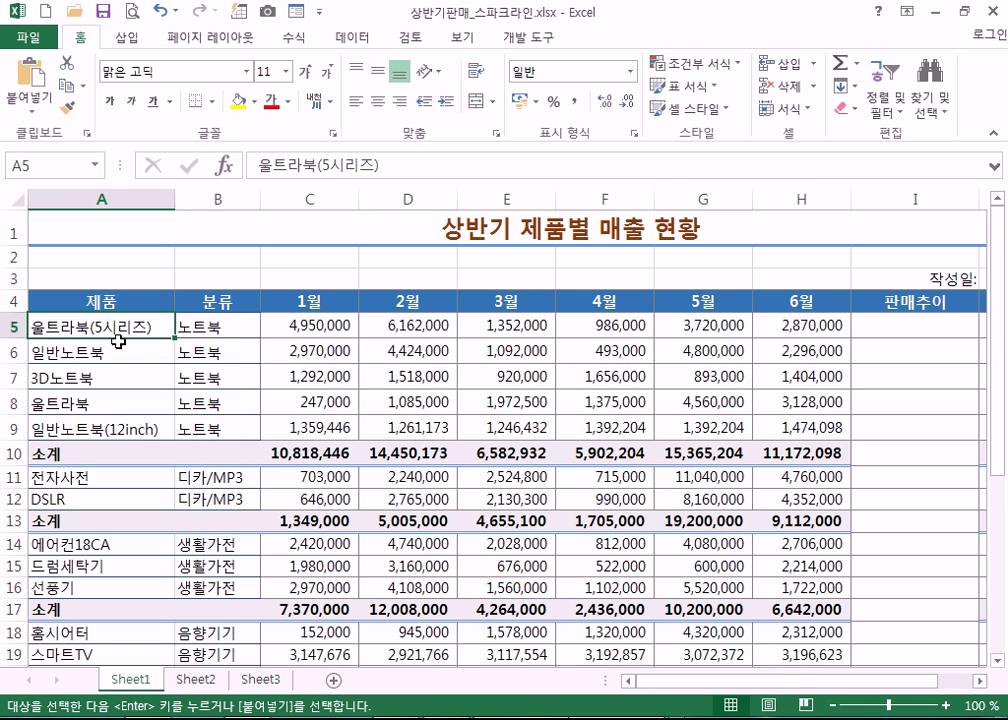
pyautogui.click(207, 330)
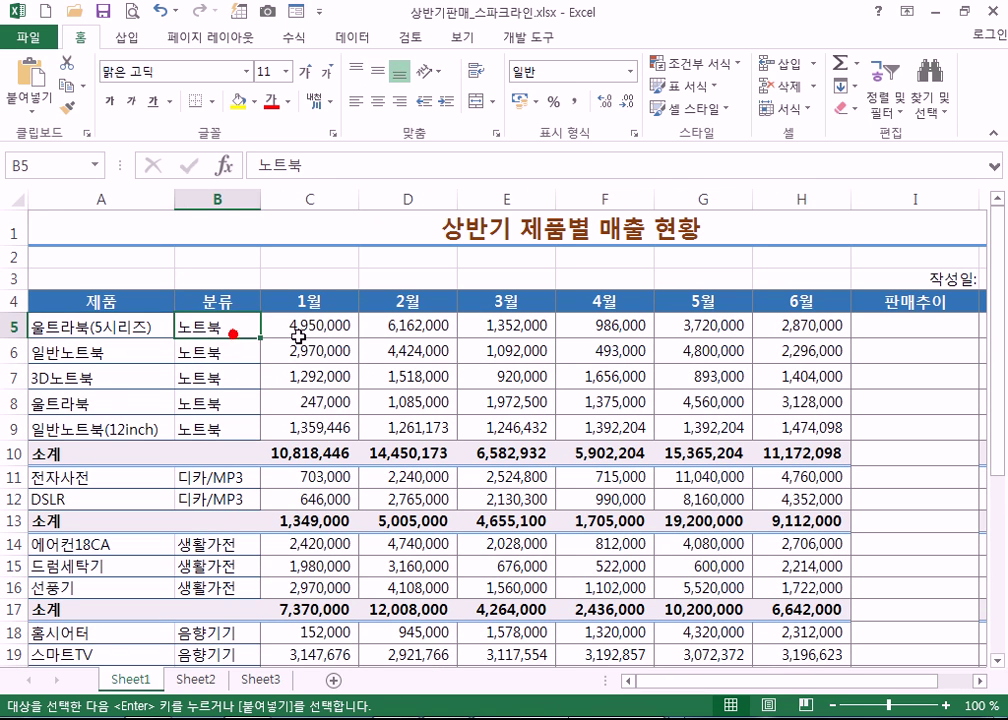
pyautogui.click(334, 328)
pyautogui.click(414, 326)
pyautogui.click(512, 326)
pyautogui.click(612, 326)
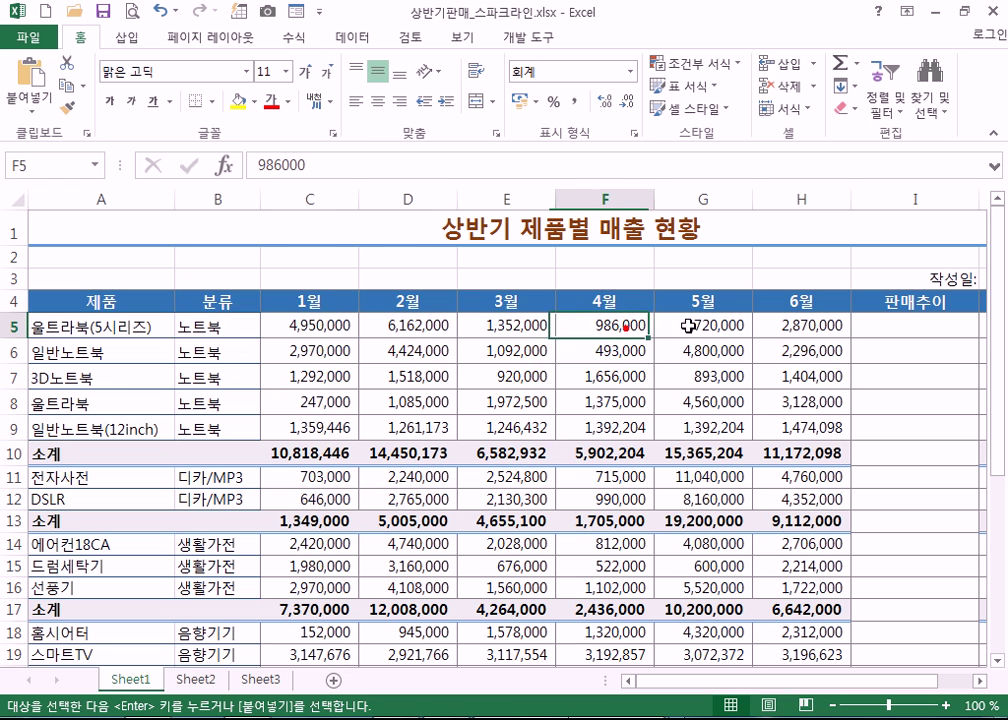
pyautogui.click(697, 325)
pyautogui.click(795, 326)
pyautogui.moveTo(850, 682); pyautogui.dragTo(775, 590)
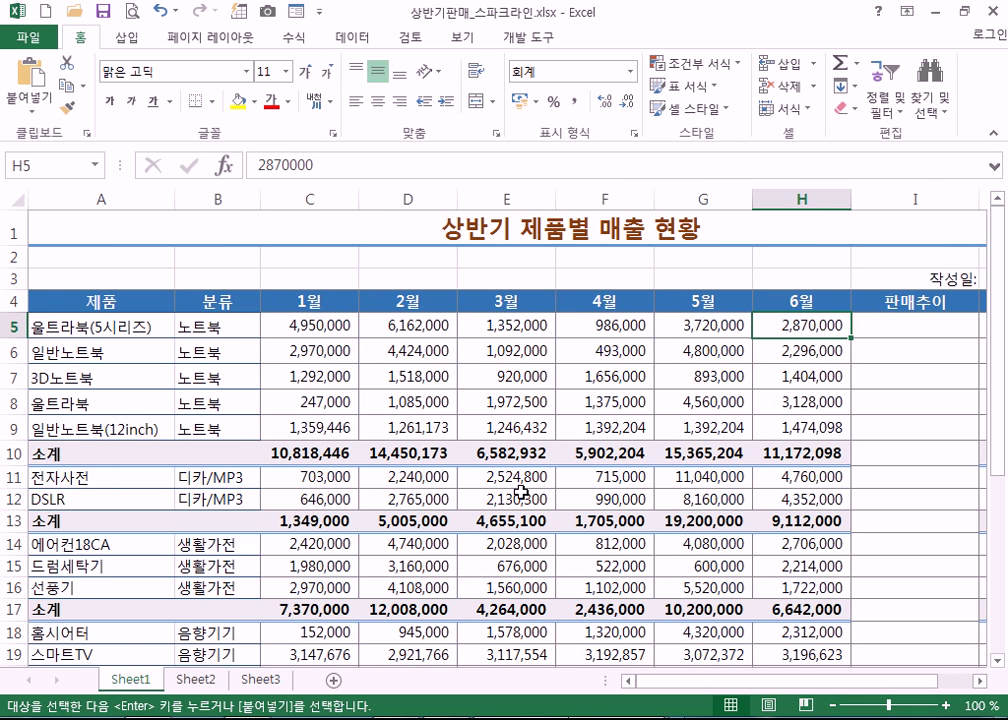
pyautogui.click(315, 323)
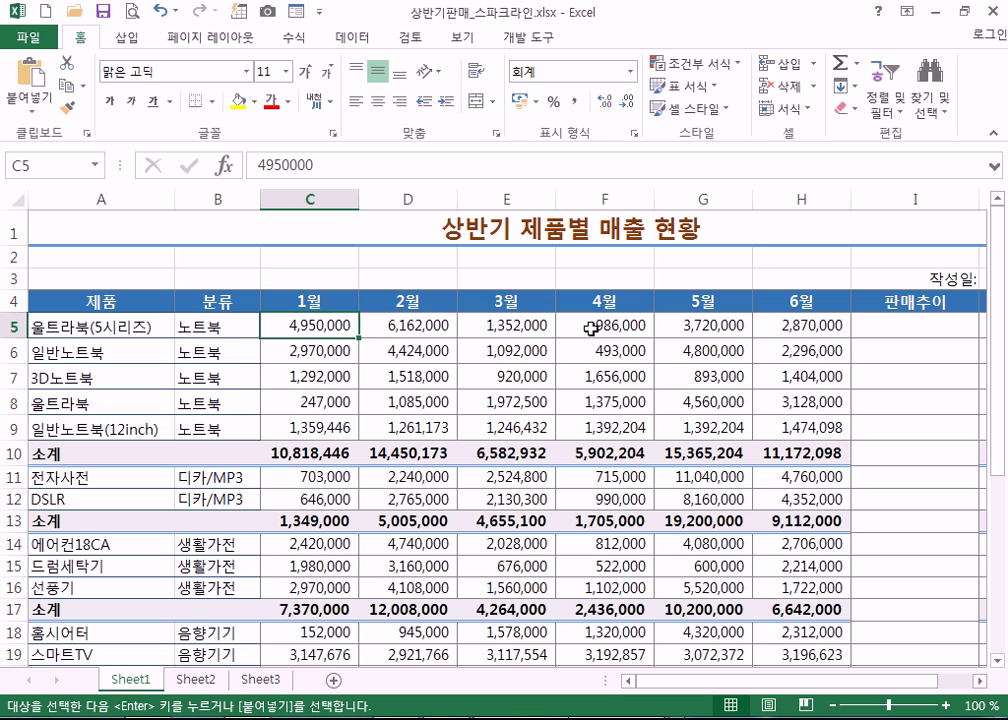
# - Select the empty 판매추이 cell I5 and bring up the Insert sparkline options
pyautogui.click(917, 324)
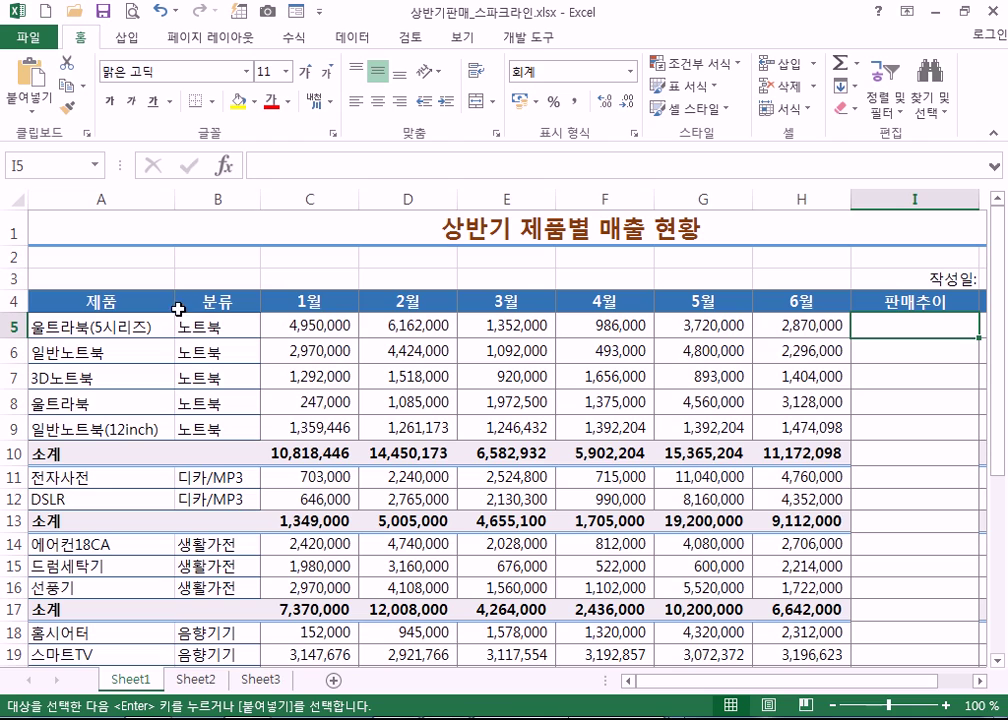
pyautogui.scroll(-4, 565, 517)
pyautogui.scroll(-4, 286, 549)
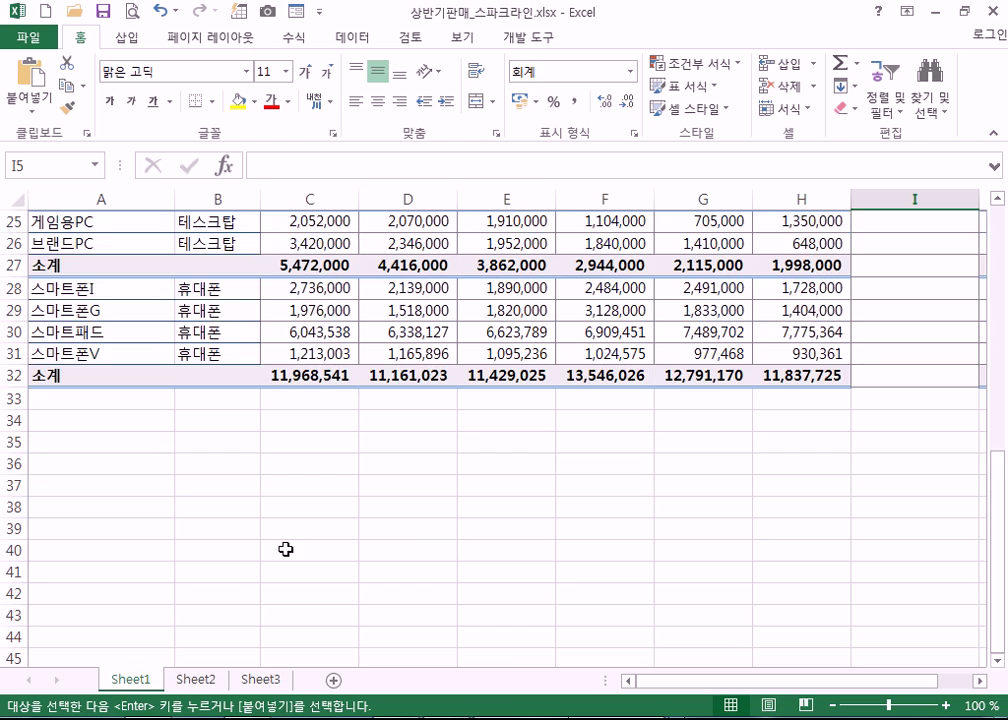
pyautogui.scroll(8, 682, 587)
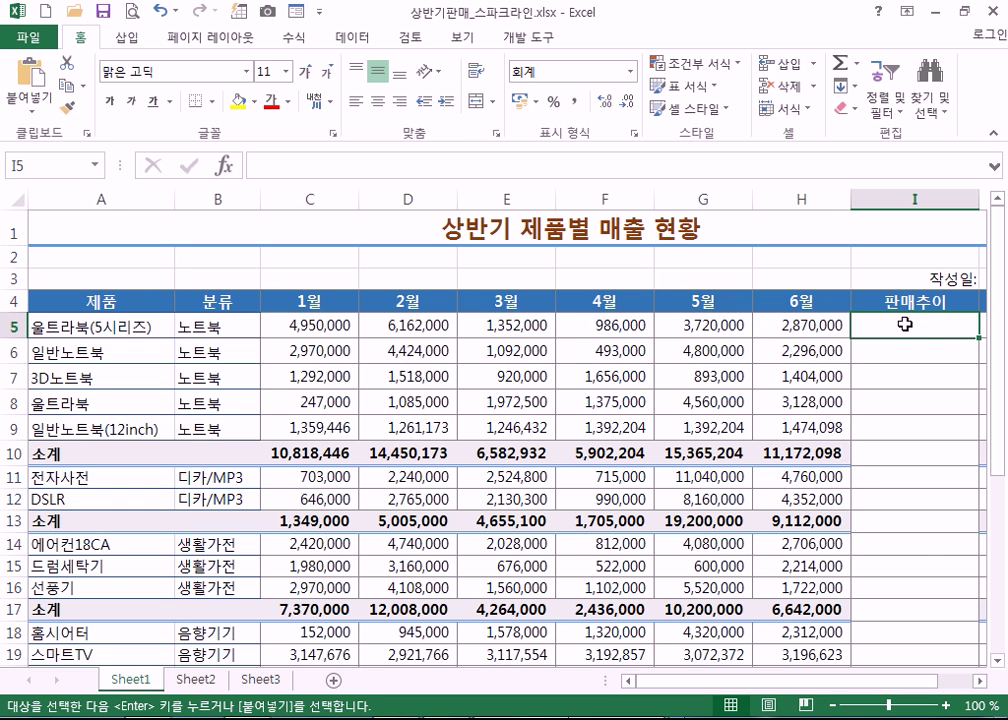
pyautogui.moveTo(911, 686); pyautogui.dragTo(940, 686)
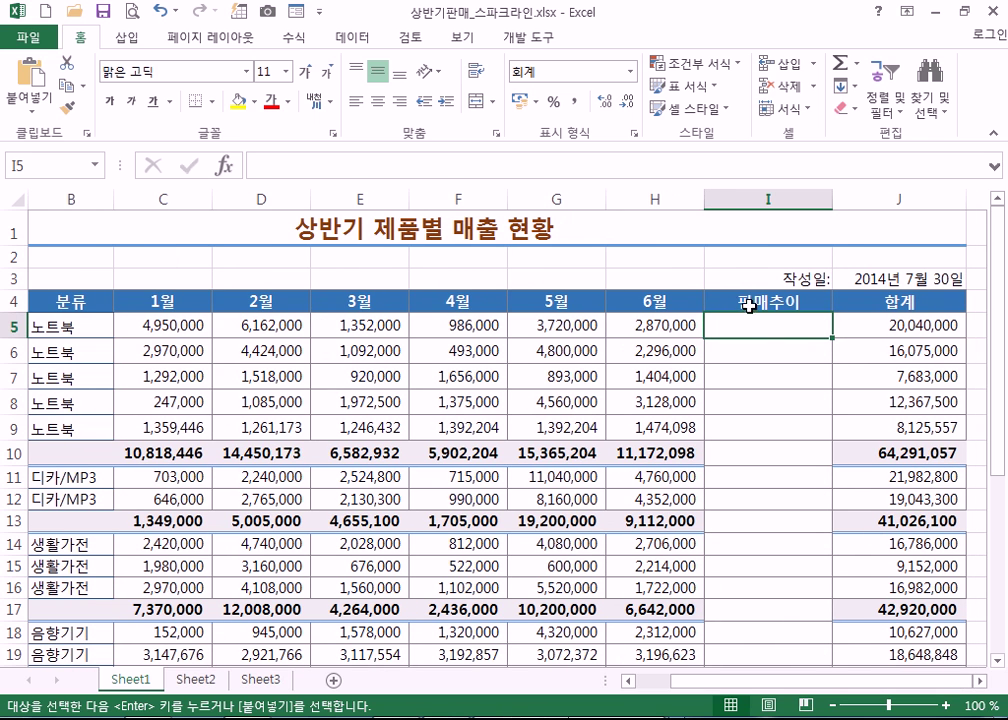
pyautogui.click(124, 38)
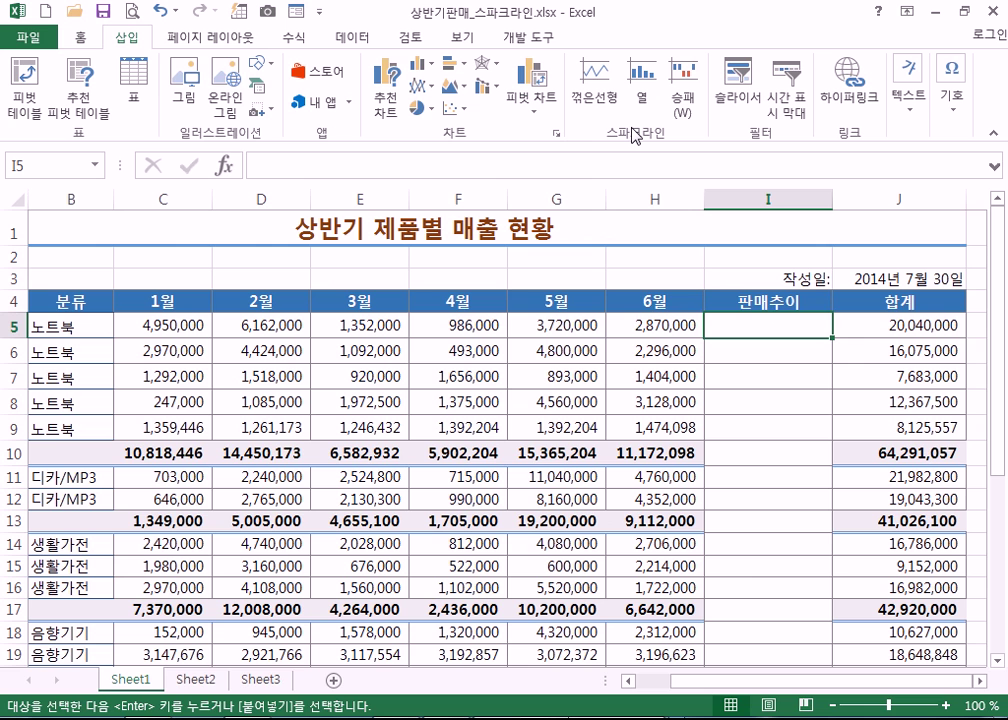
# - Insert a line sparkline in $I$5 from data range C5:H5, then widen column I
pyautogui.click(590, 87)
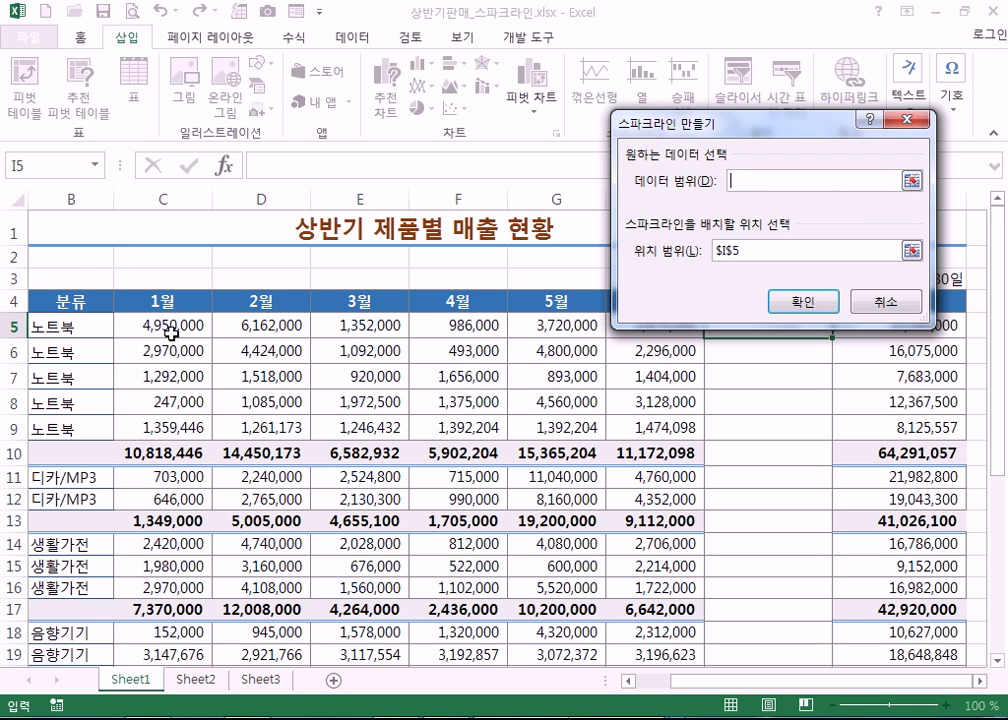
pyautogui.moveTo(157, 325); pyautogui.dragTo(646, 327)
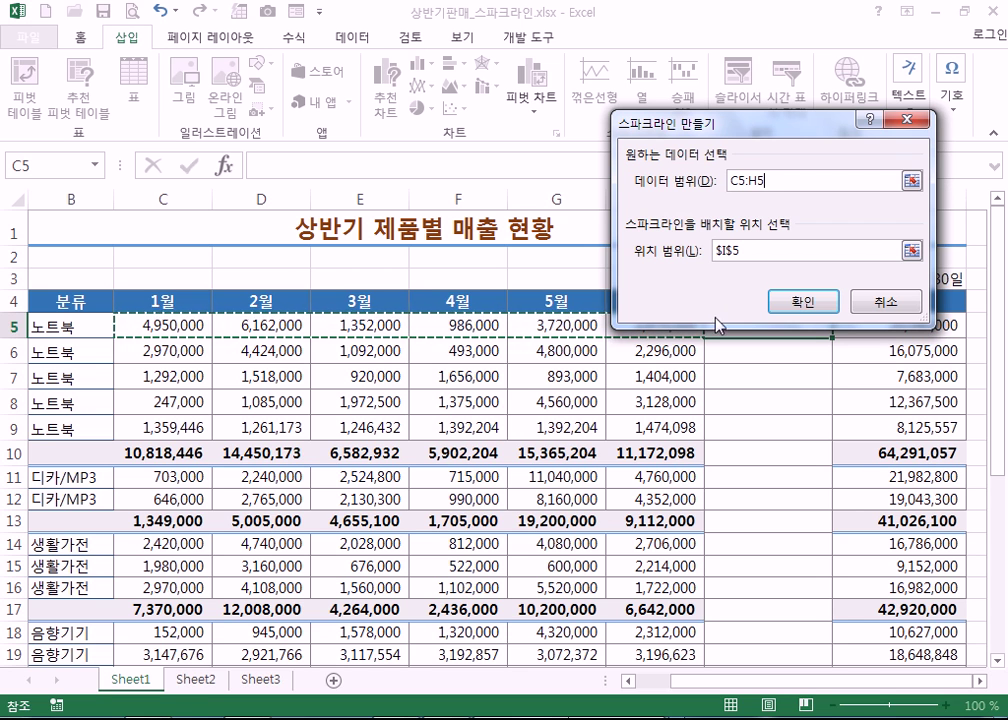
pyautogui.click(793, 306)
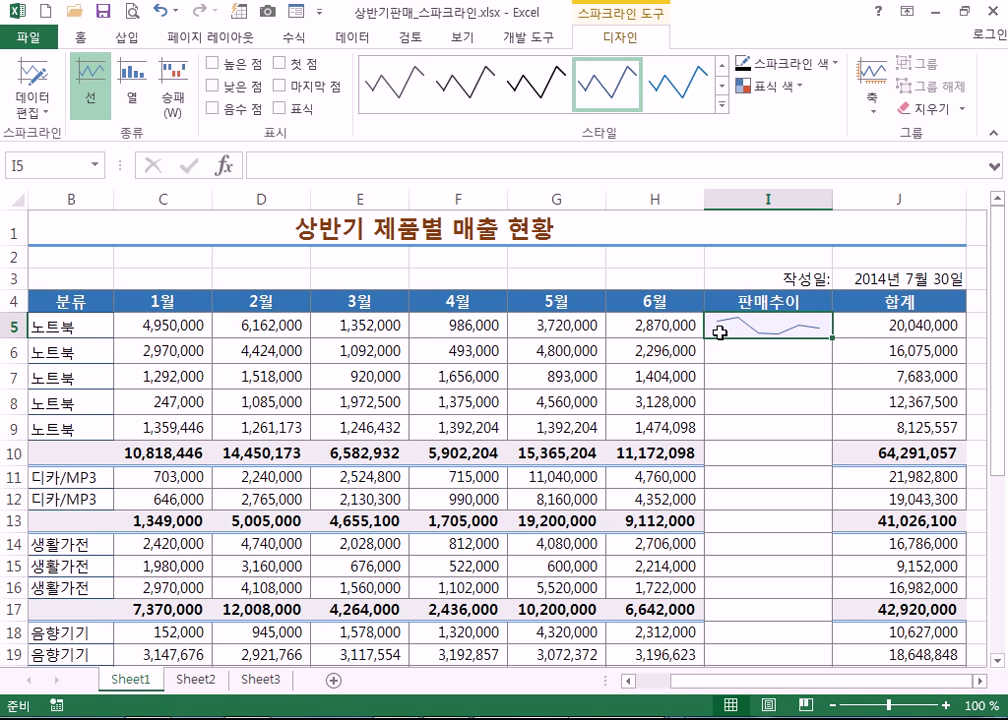
pyautogui.moveTo(832, 198); pyautogui.dragTo(905, 197)
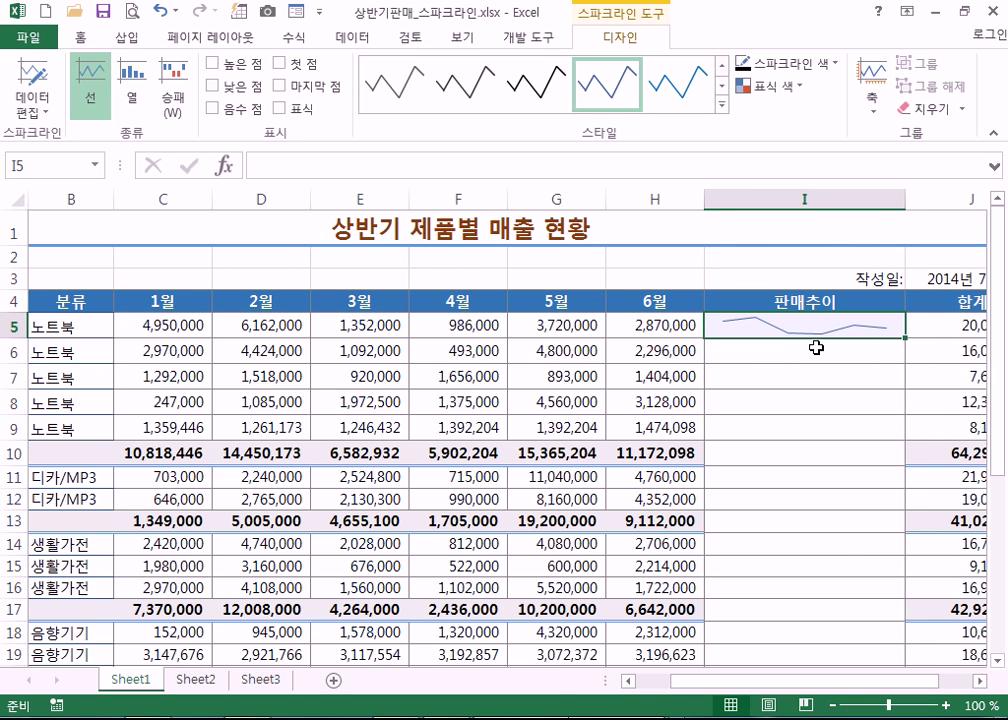
pyautogui.click(909, 200)
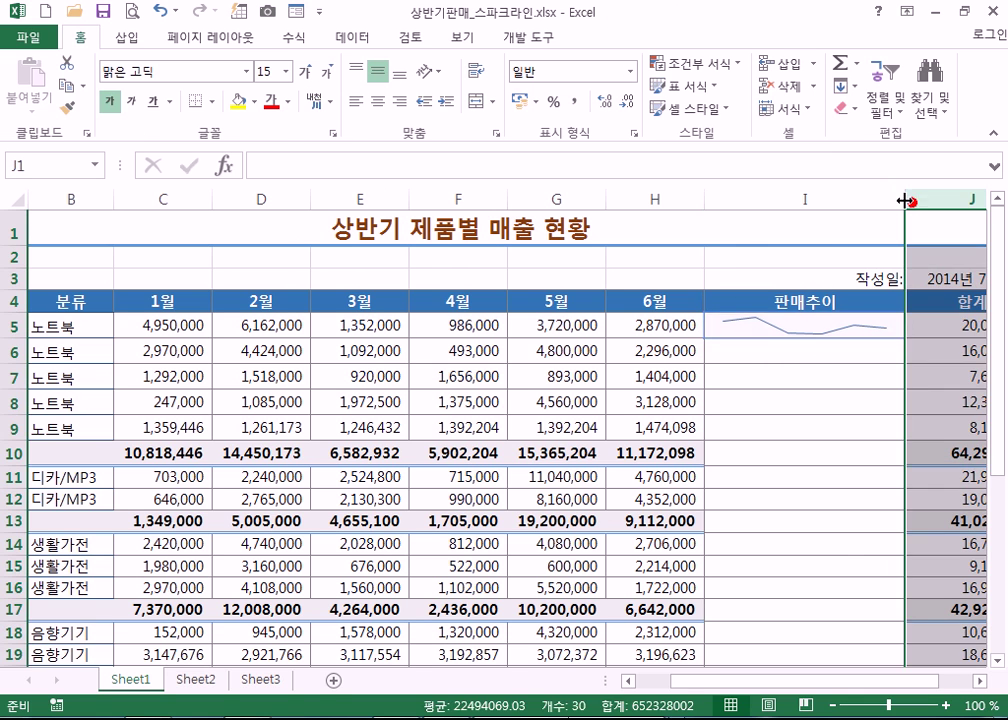
pyautogui.click(857, 200)
pyautogui.doubleClick(903, 203)
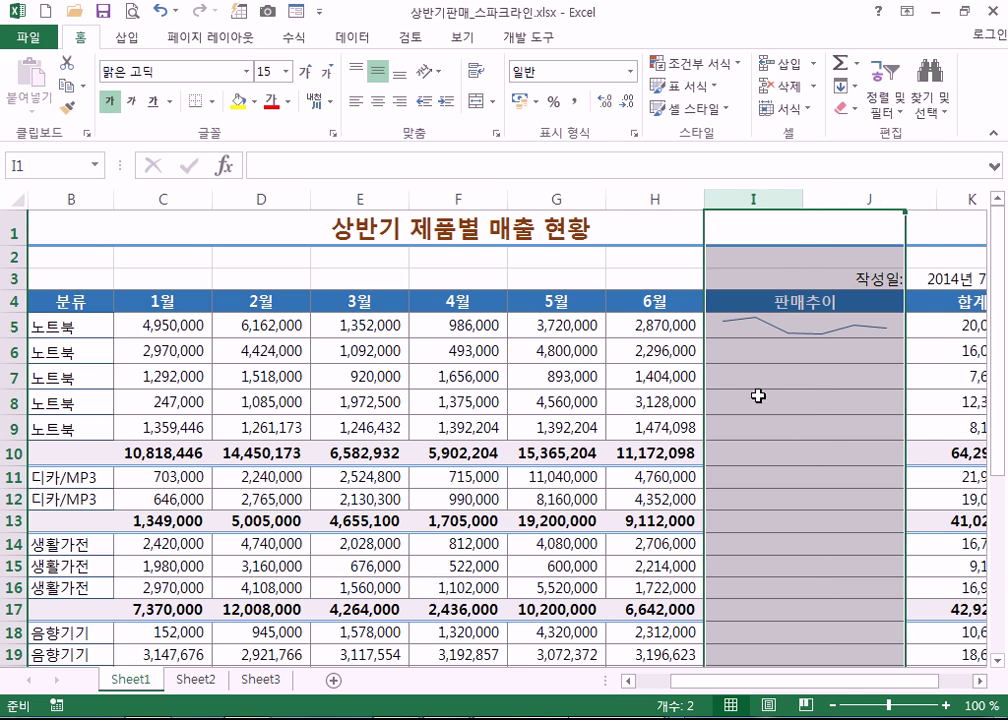
pyautogui.click(654, 390)
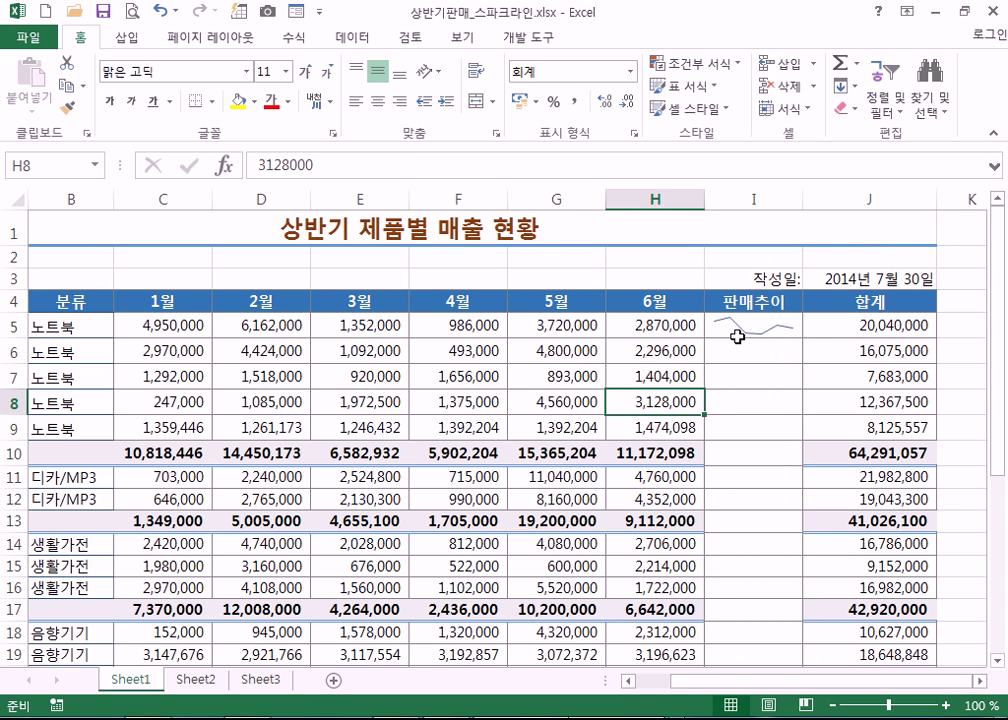
pyautogui.click(738, 329)
pyautogui.moveTo(16, 337); pyautogui.dragTo(18, 416)
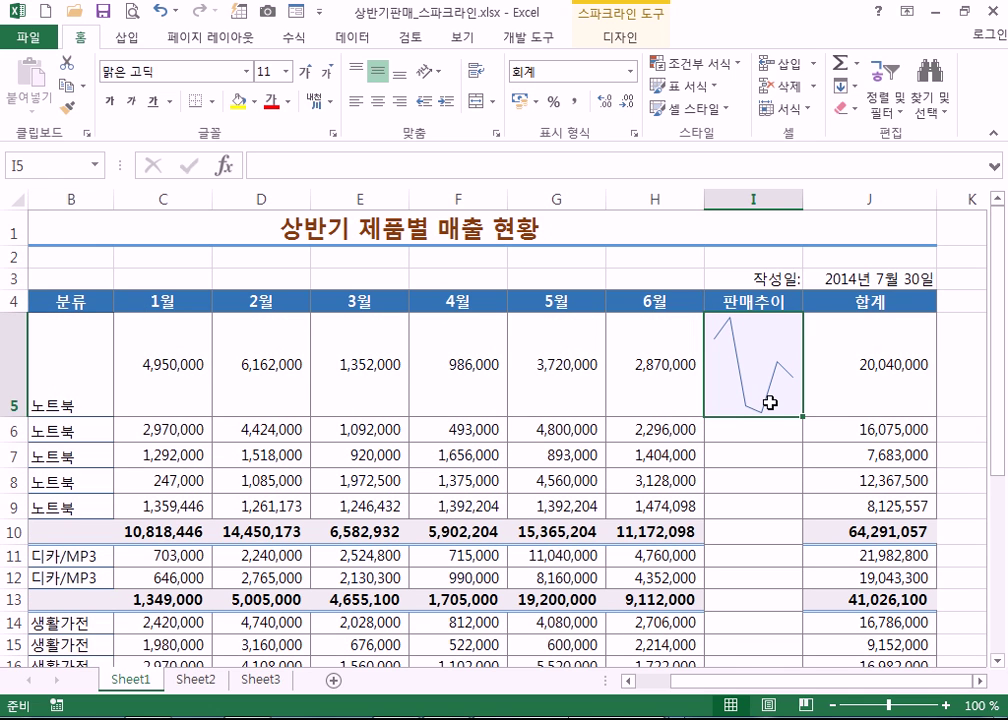
pyautogui.moveTo(798, 199); pyautogui.dragTo(890, 200)
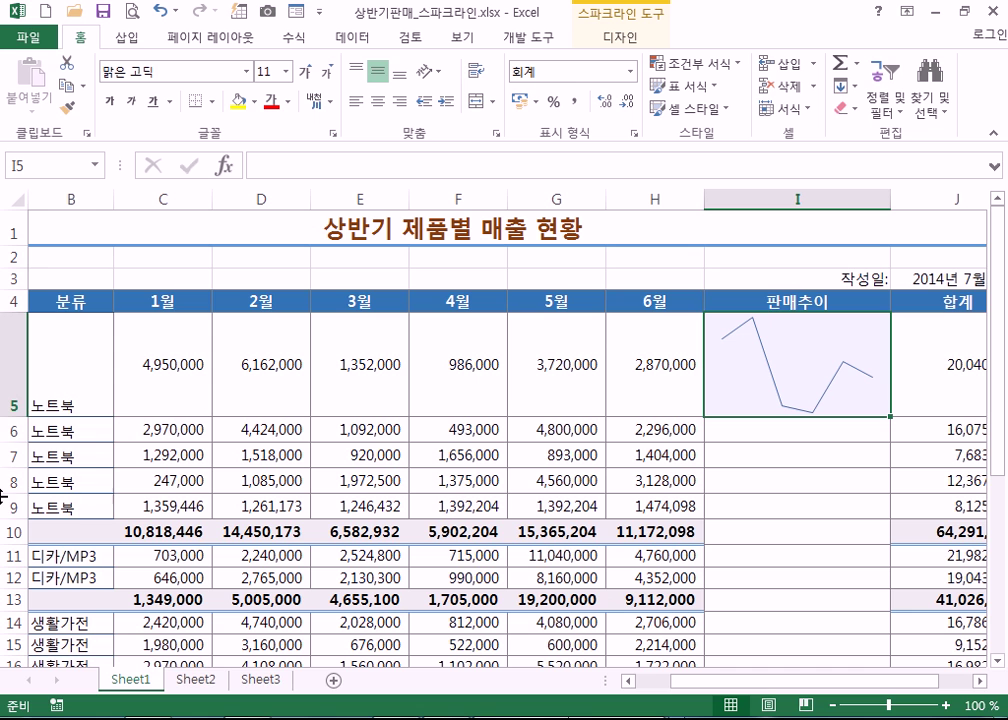
pyautogui.moveTo(24, 418); pyautogui.dragTo(24, 335)
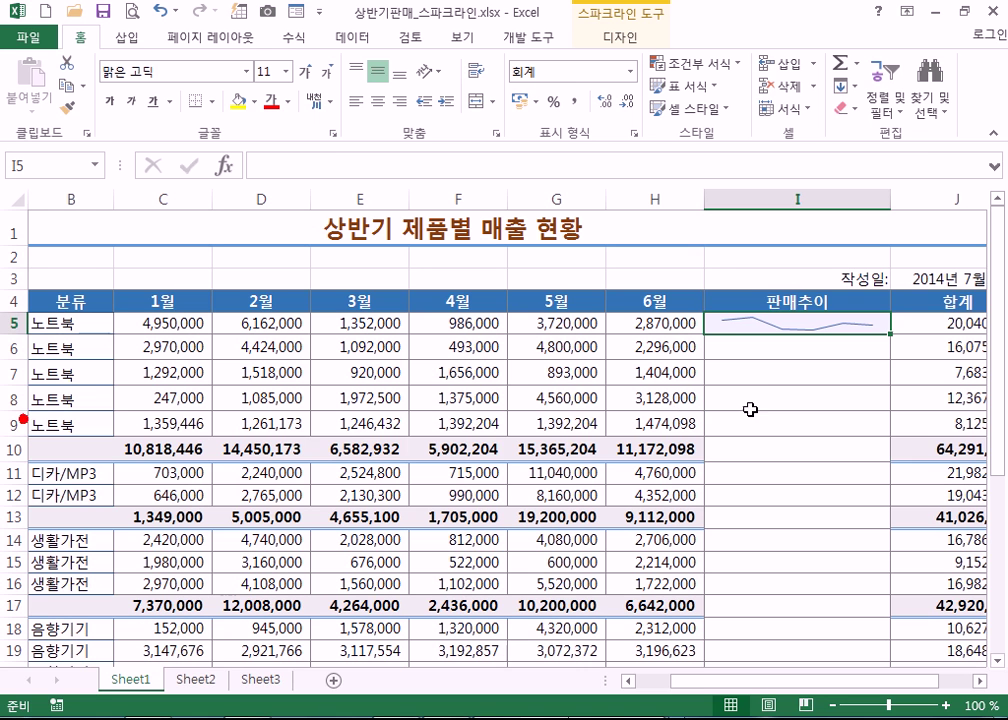
pyautogui.click(890, 335)
# - Fill the I5 sparkline down the 판매추이 column and narrow column I to fit
pyautogui.moveTo(893, 336); pyautogui.dragTo(886, 600)
pyautogui.scroll(5, 814, 590)
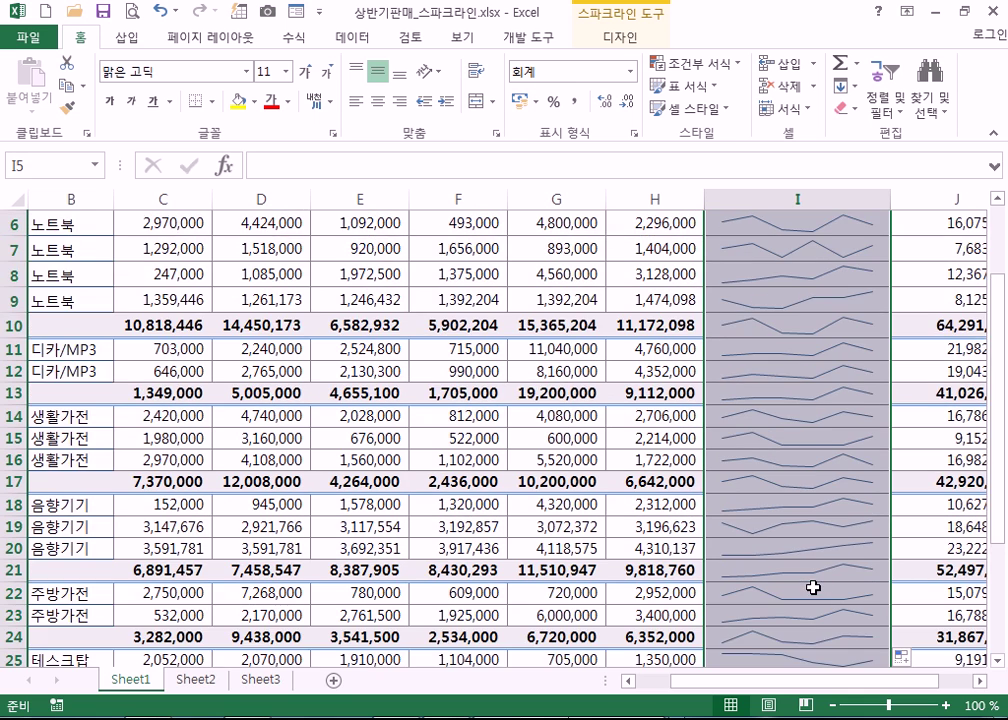
pyautogui.click(798, 326)
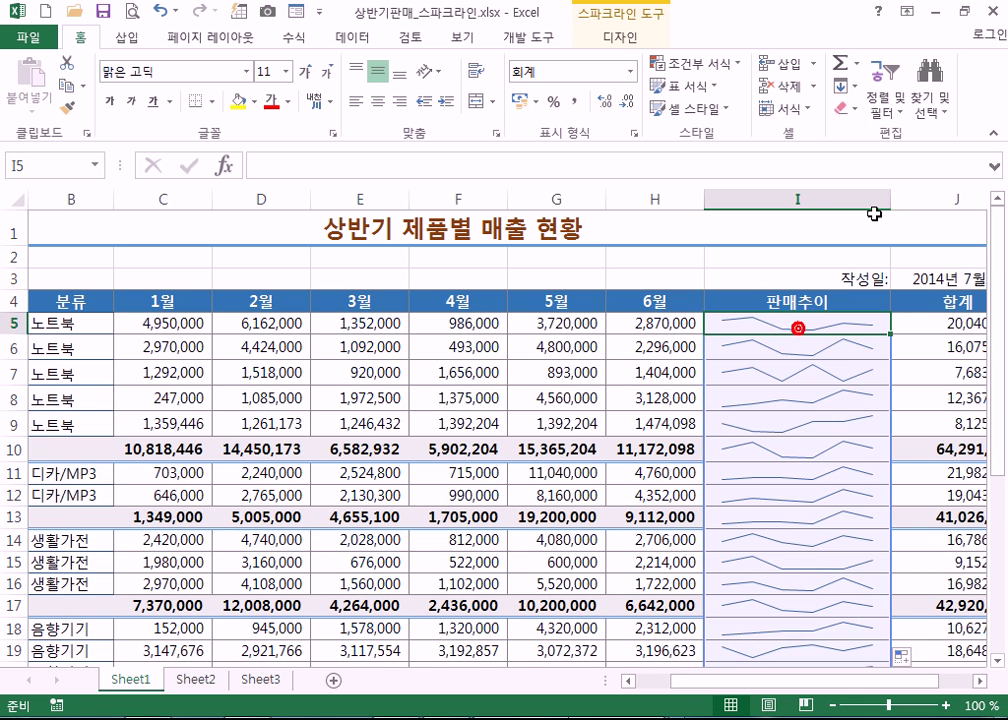
pyautogui.moveTo(891, 198); pyautogui.dragTo(840, 203)
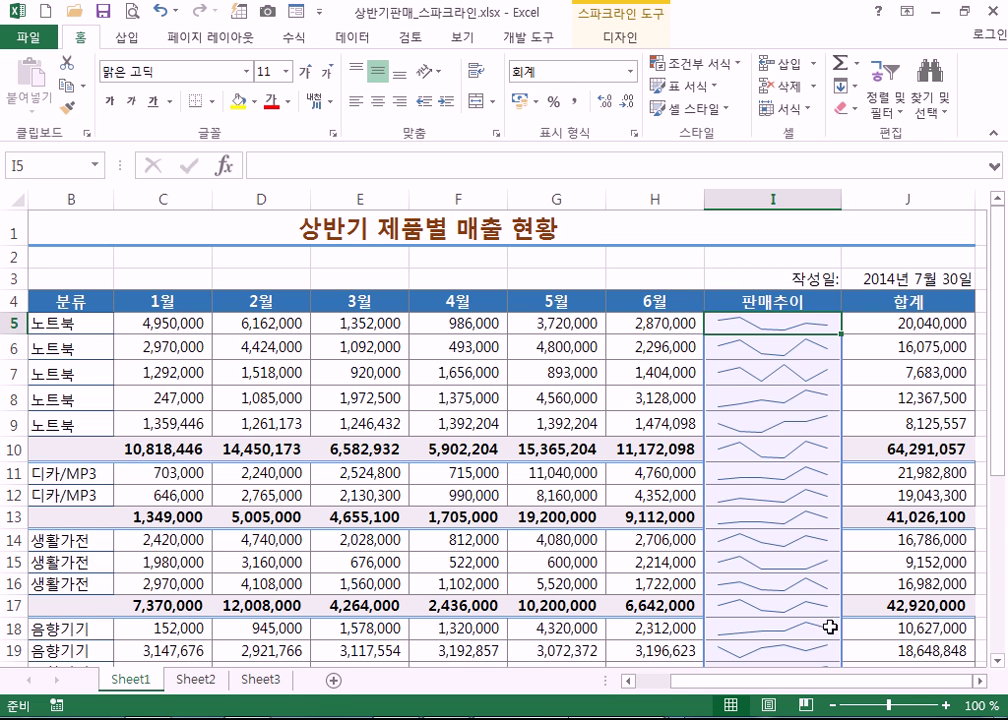
# - Check the copied sparklines in cells I7, I8, I26, I30 and I31
pyautogui.scroll(-3, 832, 626)
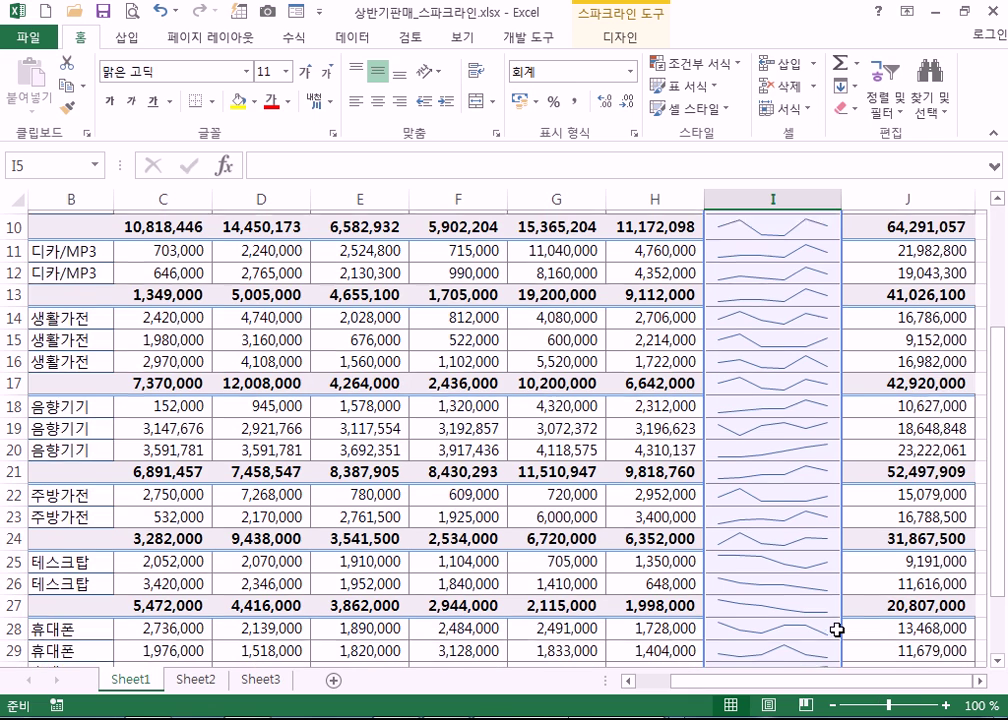
pyautogui.scroll(2, 836, 629)
pyautogui.click(778, 326)
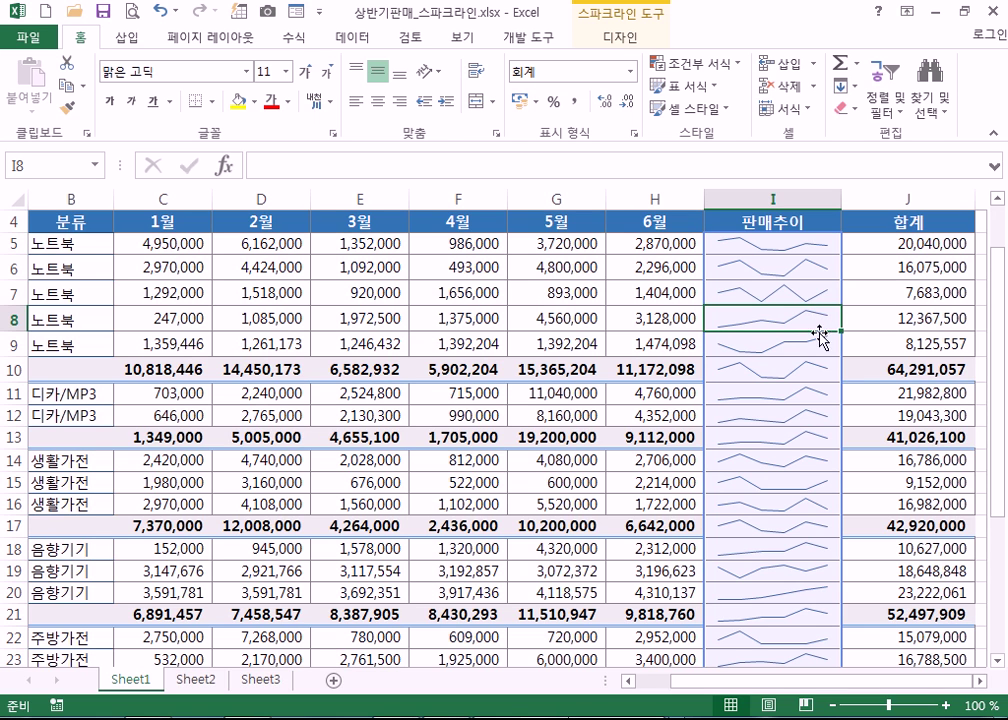
pyautogui.click(792, 295)
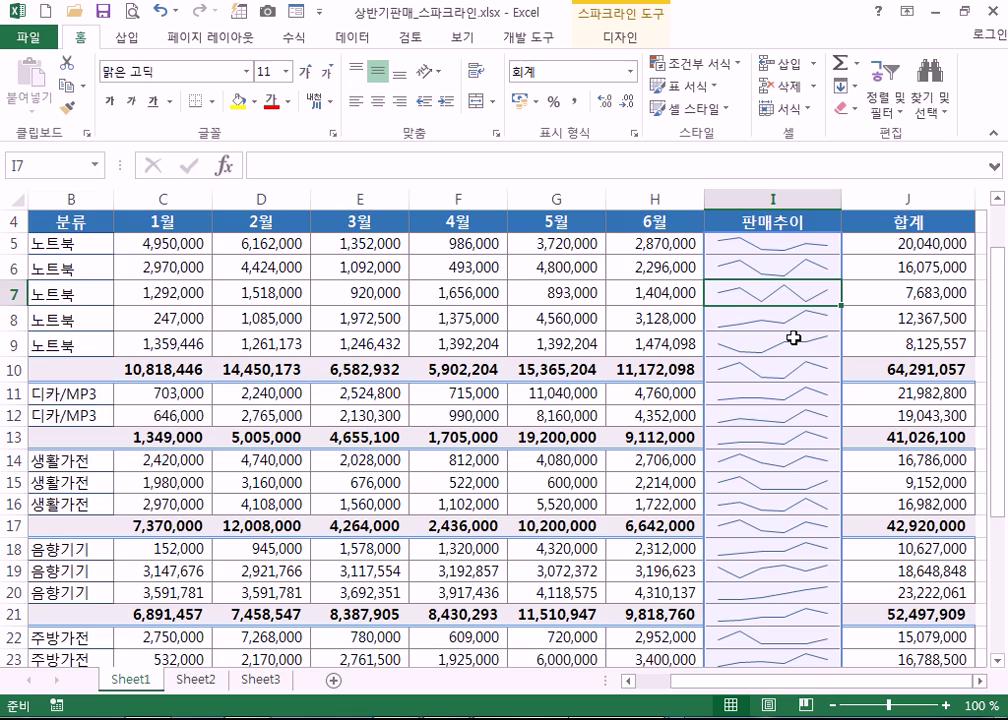
pyautogui.scroll(-2, 822, 503)
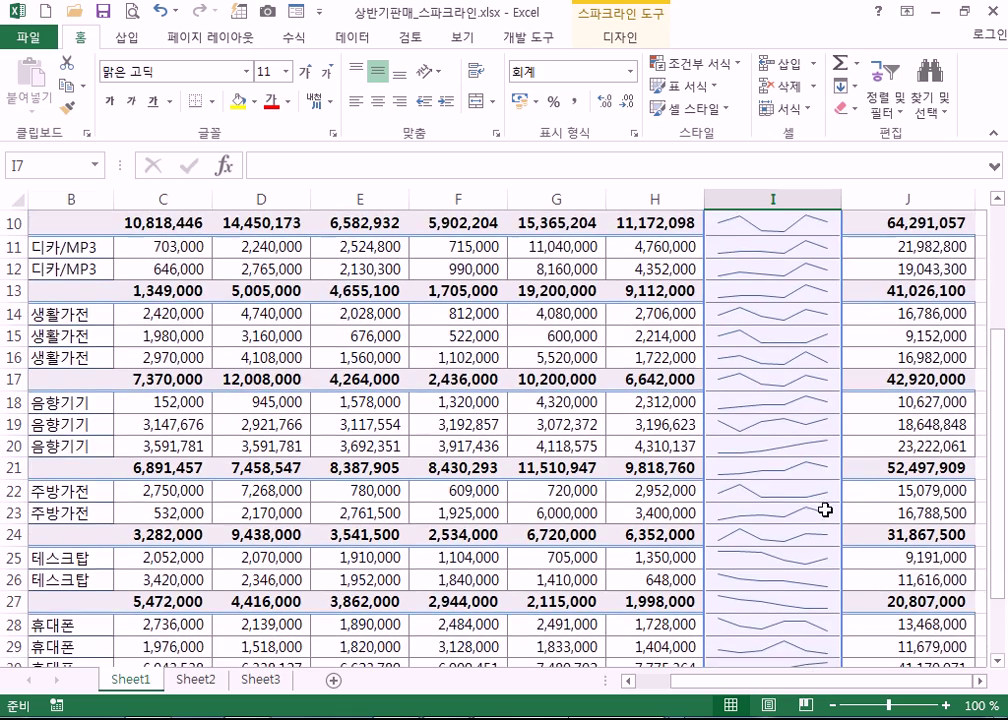
pyautogui.scroll(-1, 827, 511)
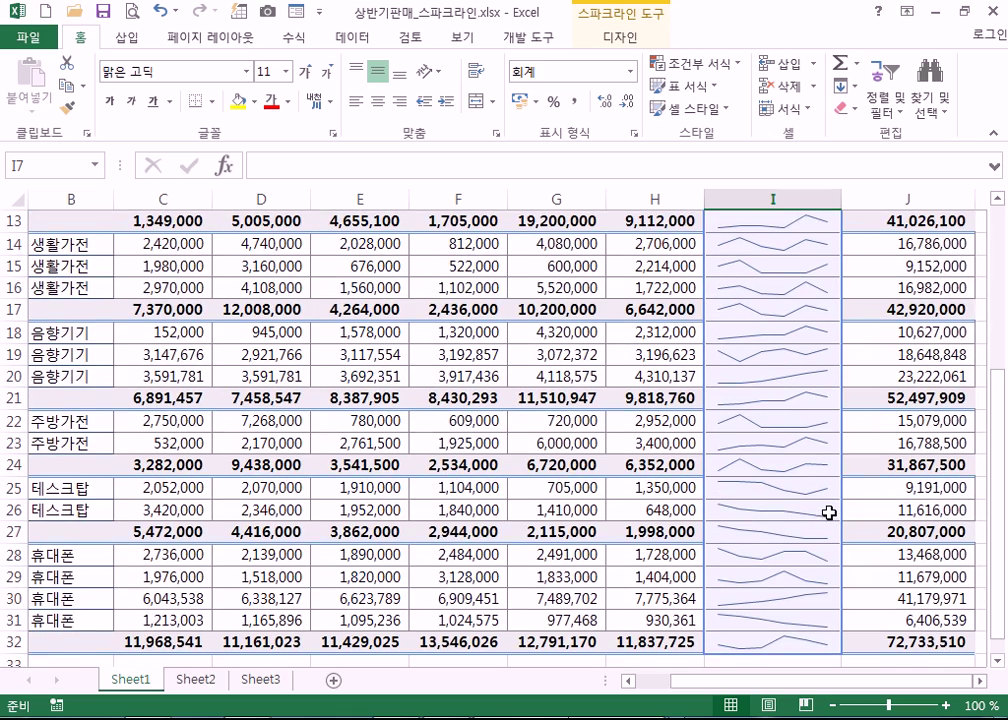
pyautogui.click(793, 507)
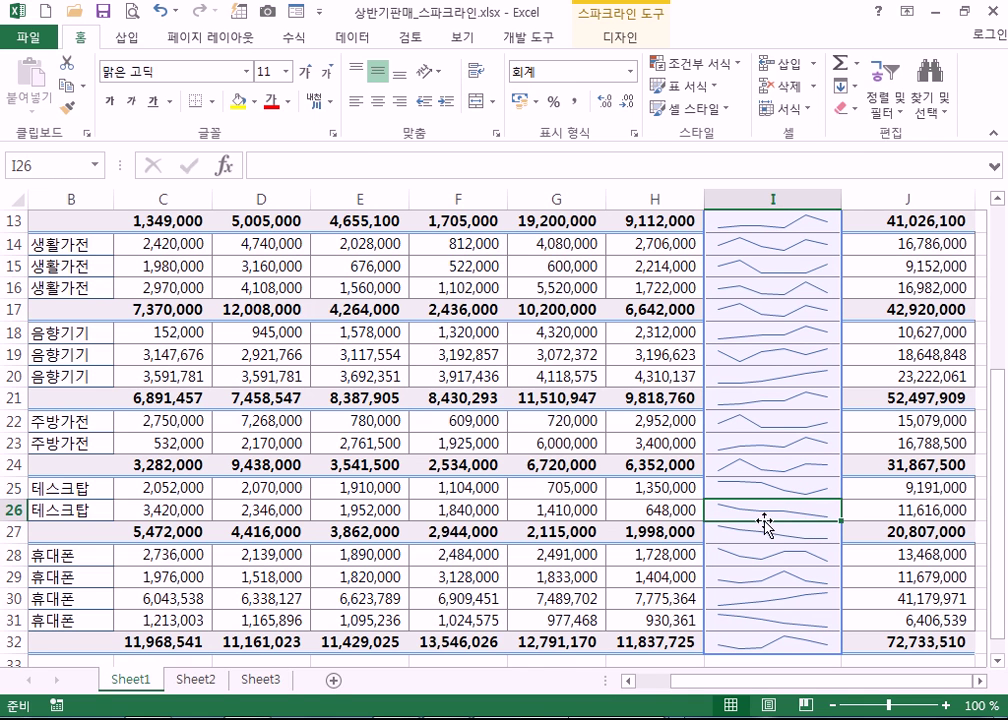
pyautogui.scroll(-2, 820, 527)
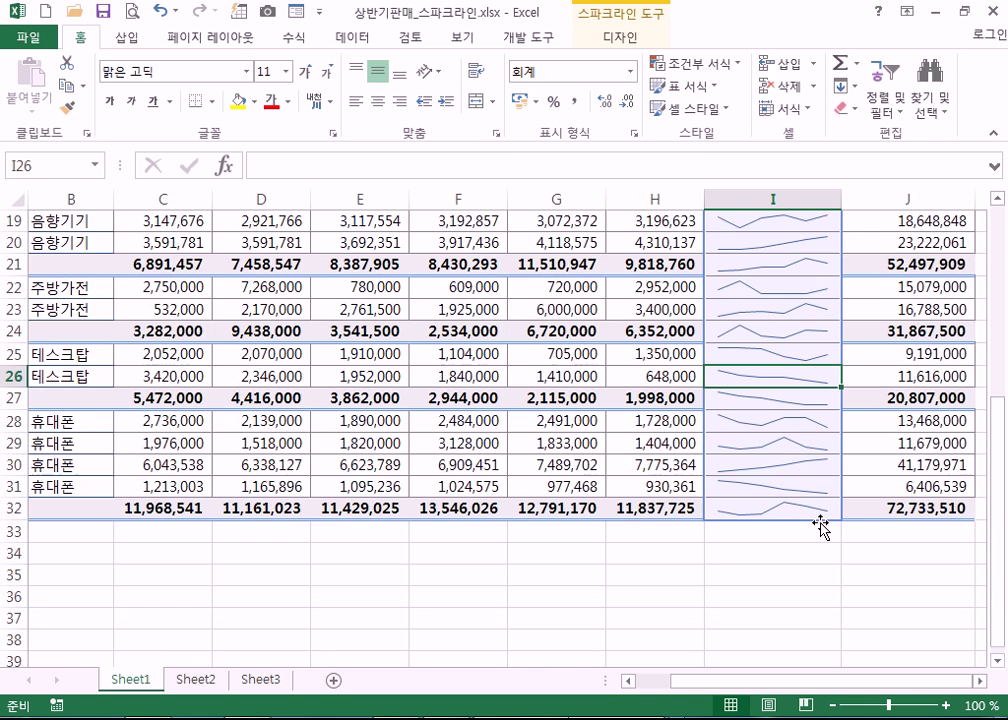
pyautogui.click(772, 465)
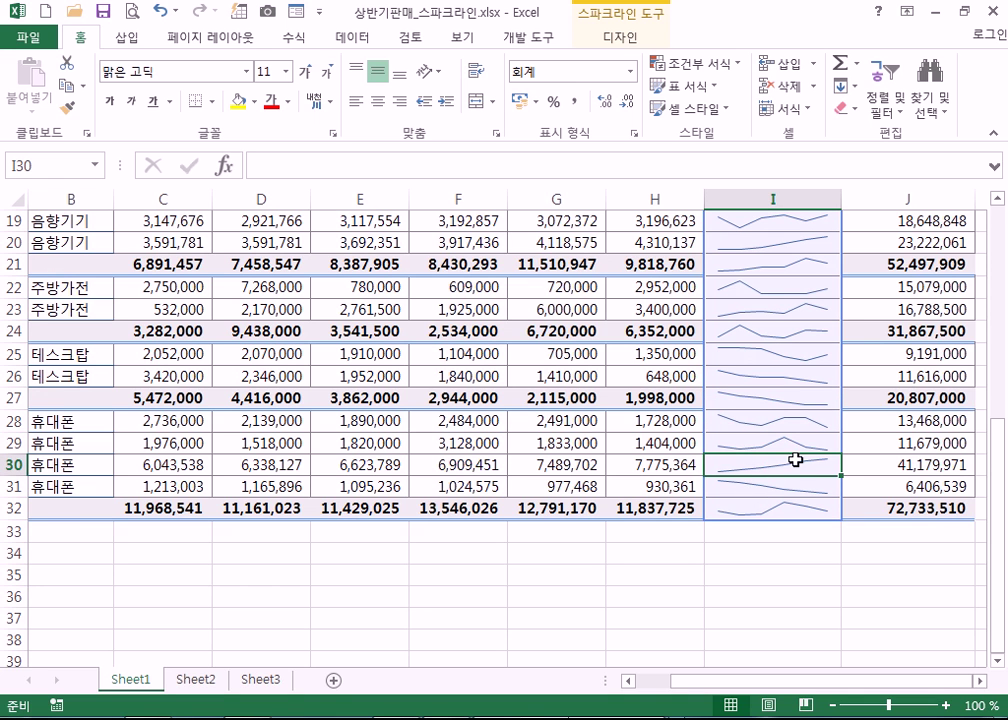
pyautogui.click(783, 487)
pyautogui.click(780, 464)
pyautogui.scroll(5, 802, 496)
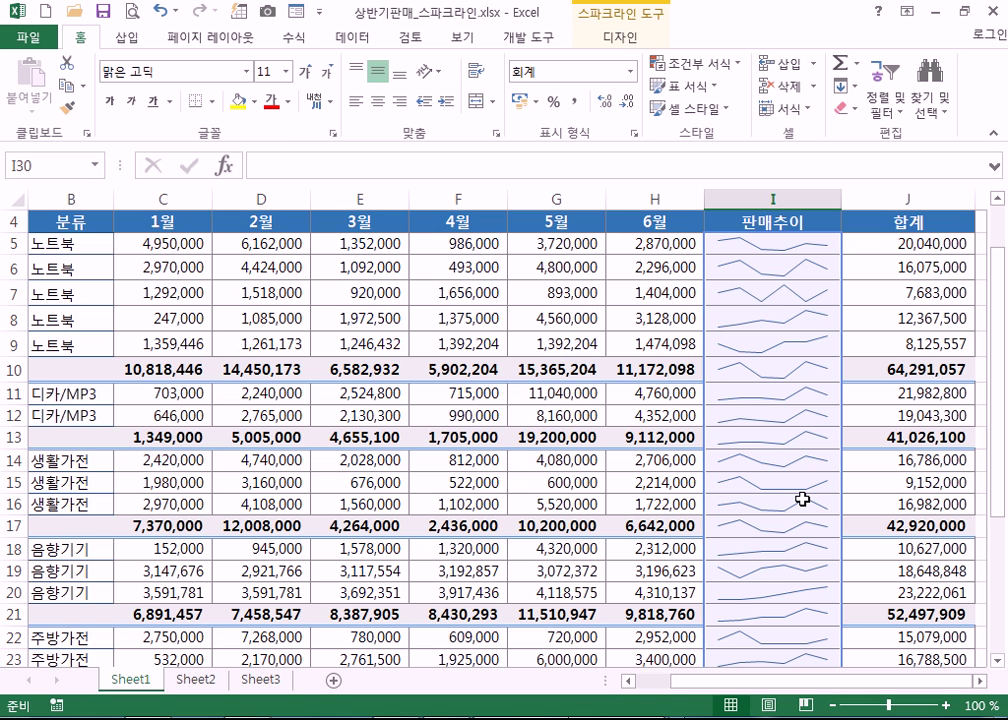
# - Recheck the sparklines in I9, I31, I30, I27 and I26
pyautogui.click(767, 350)
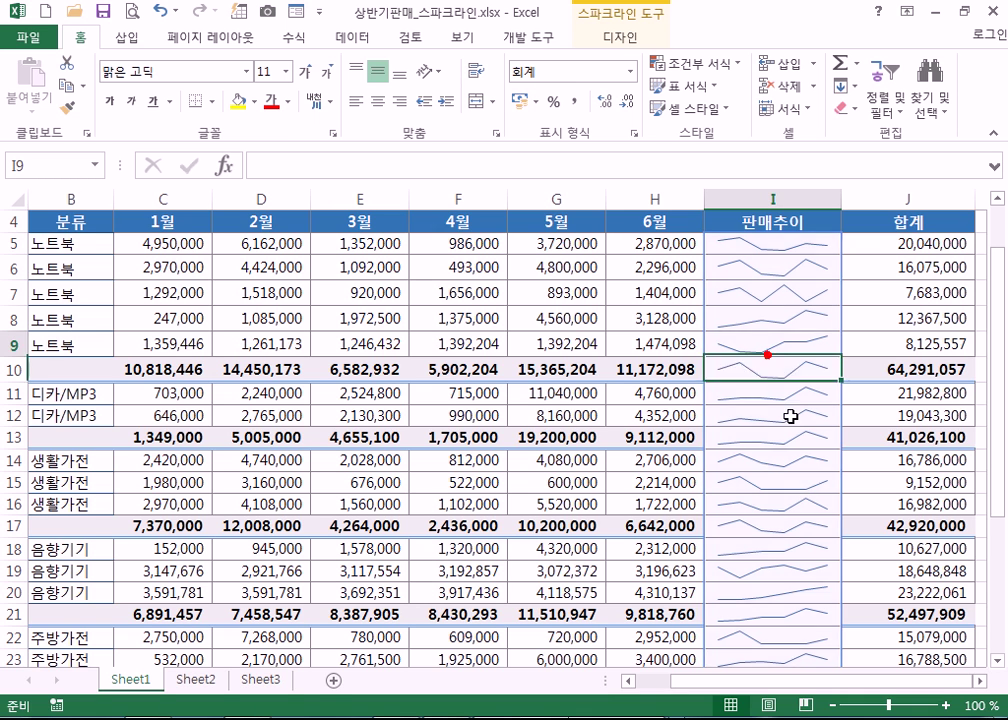
pyautogui.scroll(-3, 780, 525)
pyautogui.scroll(-2, 779, 525)
pyautogui.click(770, 486)
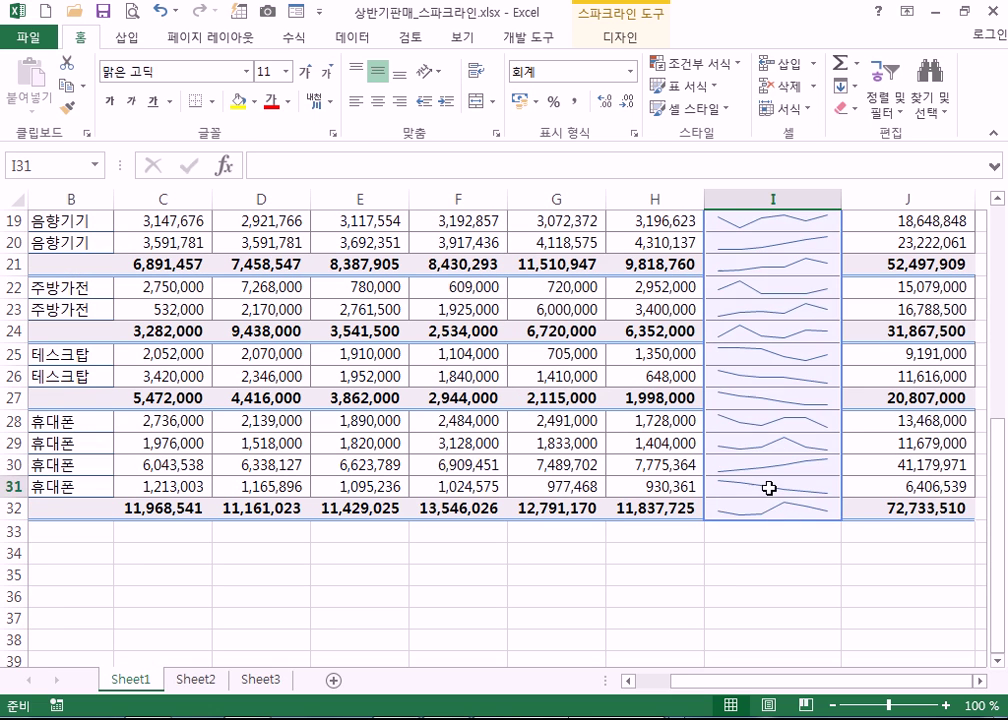
pyautogui.click(767, 464)
pyautogui.click(766, 402)
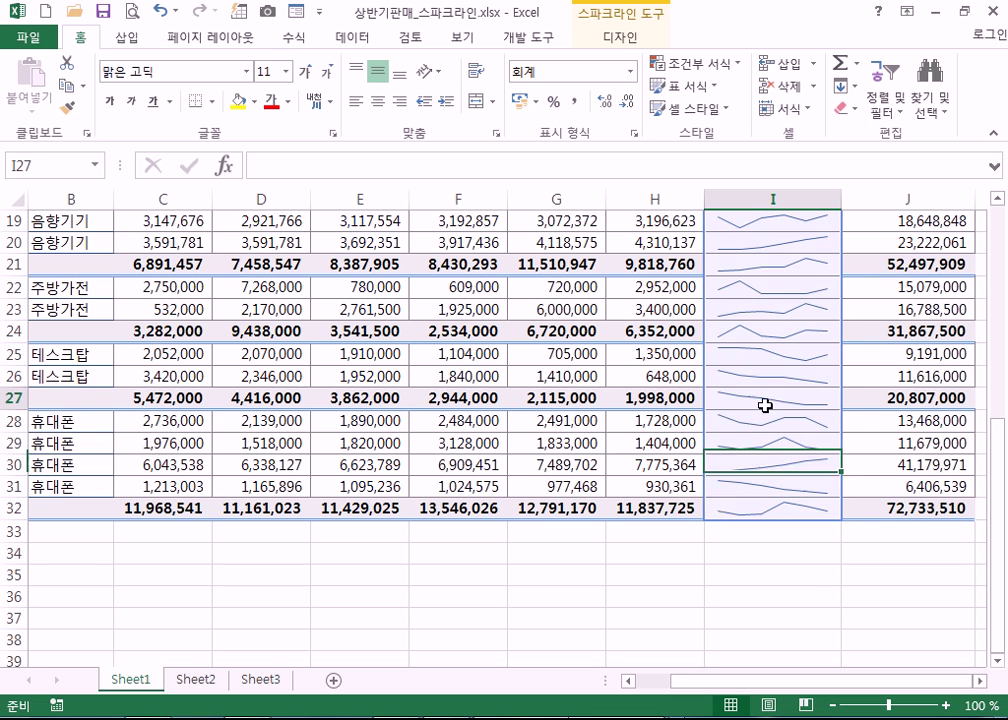
pyautogui.click(765, 380)
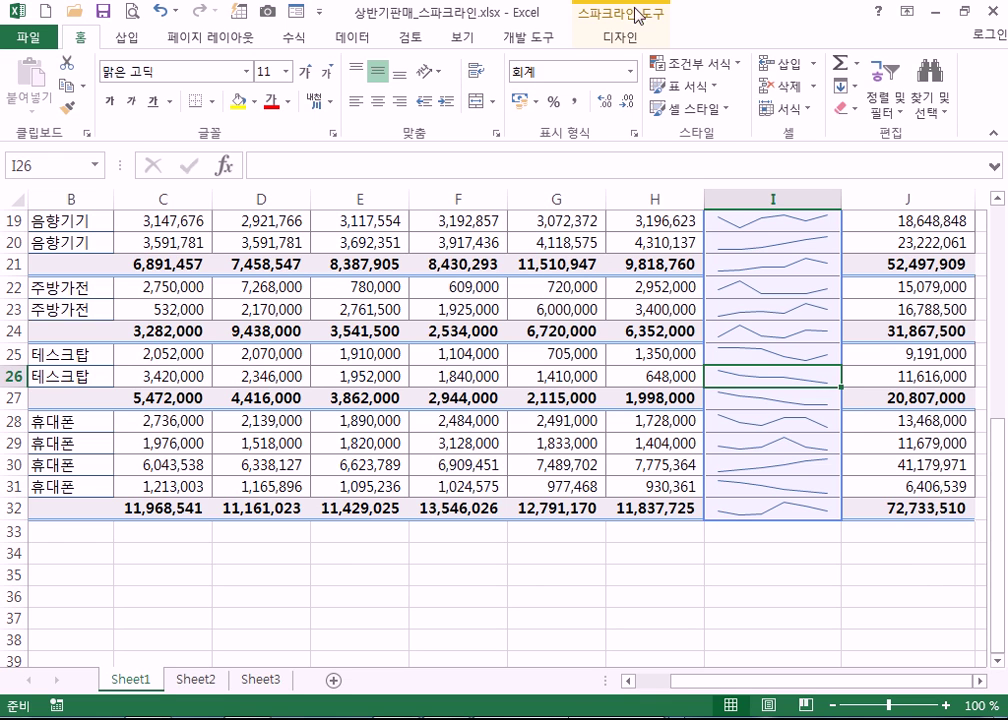
# - Try a green and then a black style from the sparkline Style gallery
pyautogui.click(618, 40)
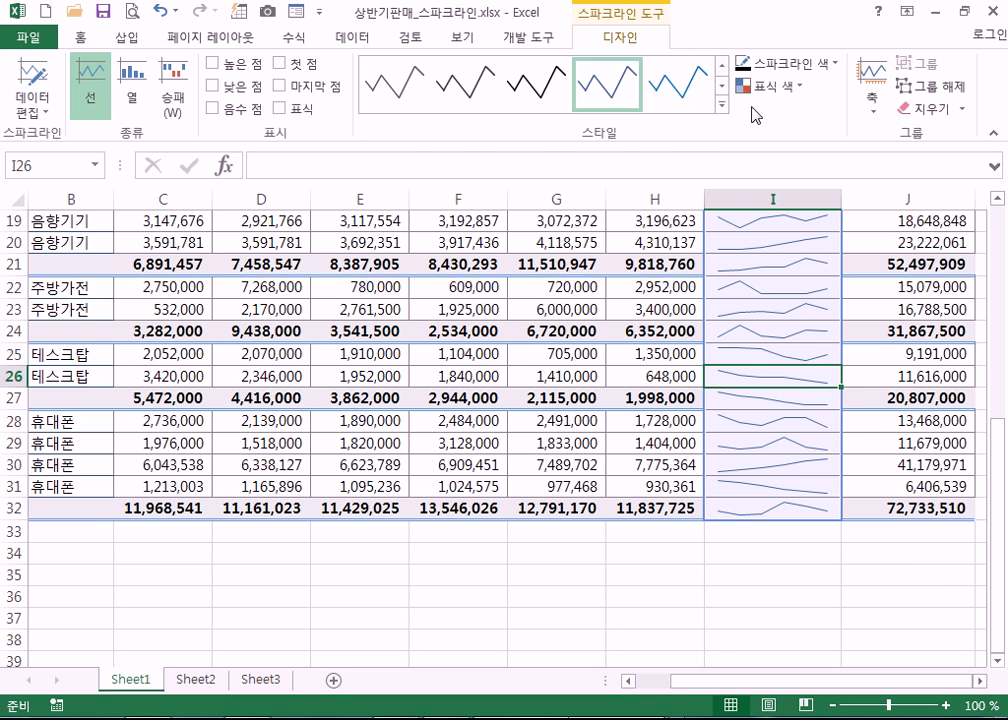
pyautogui.click(720, 104)
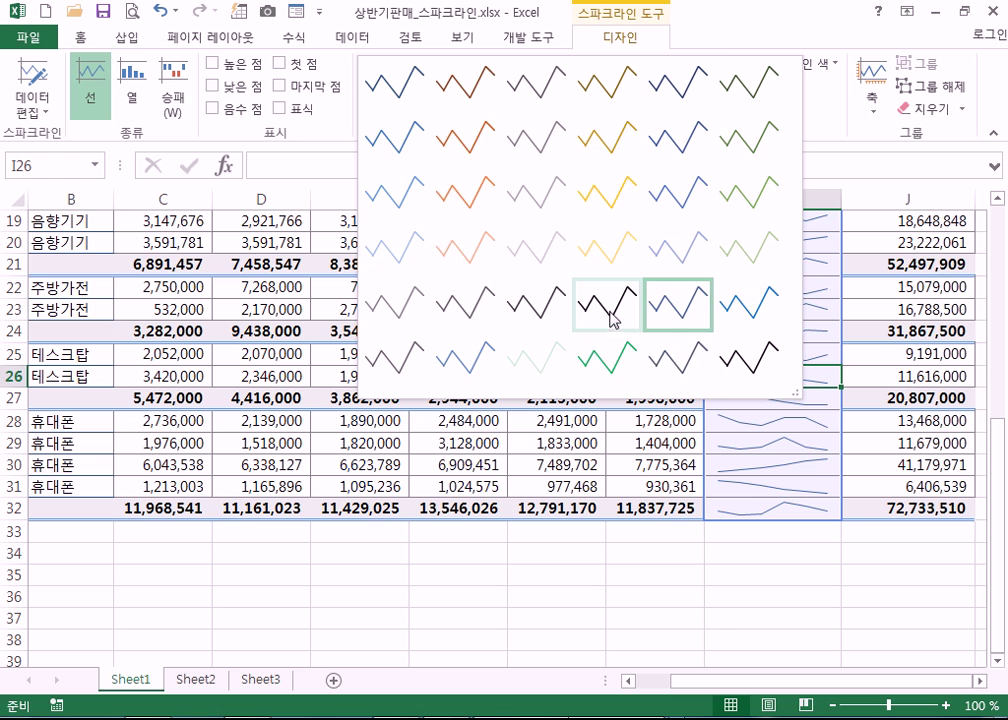
pyautogui.click(625, 362)
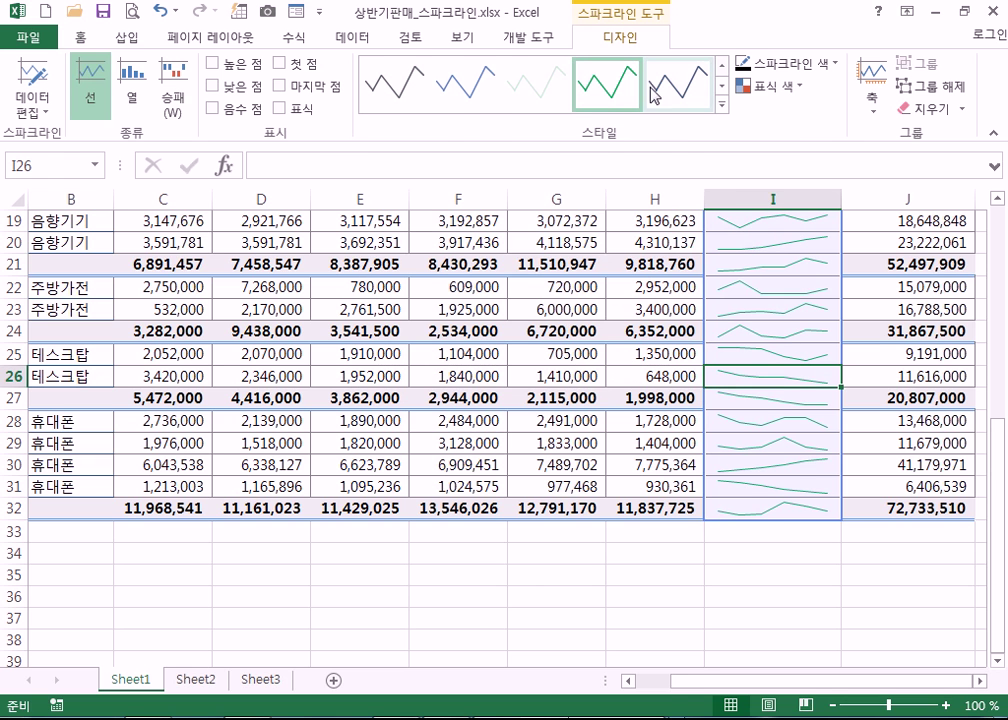
pyautogui.click(720, 104)
pyautogui.click(607, 306)
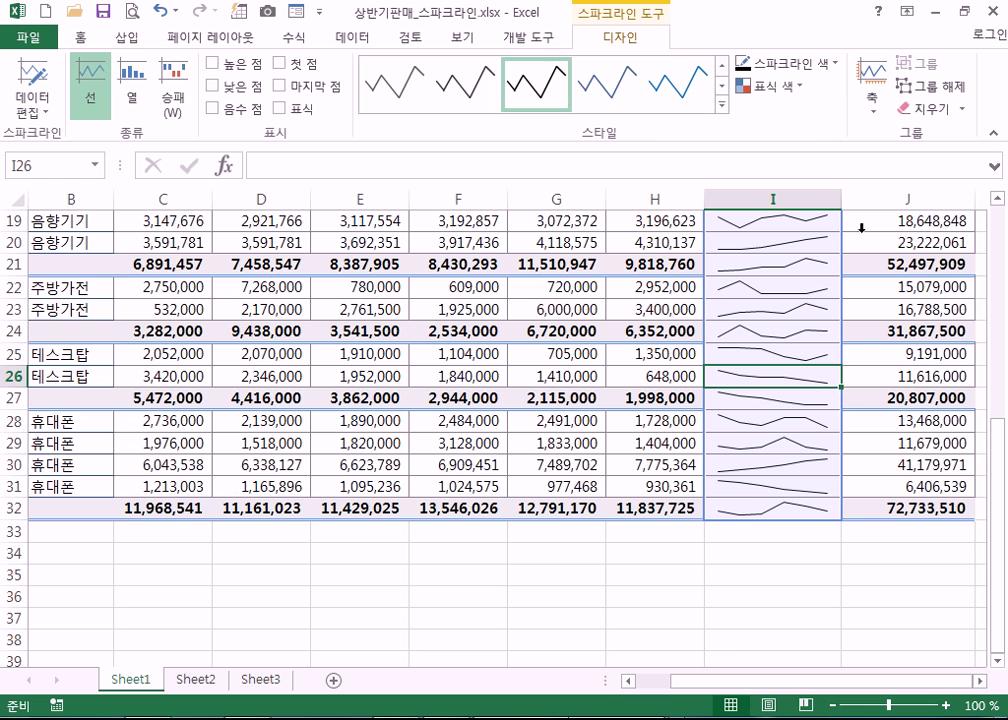
# - Change the sparkline line colour to red, then to yellow, and deselect
pyautogui.click(767, 86)
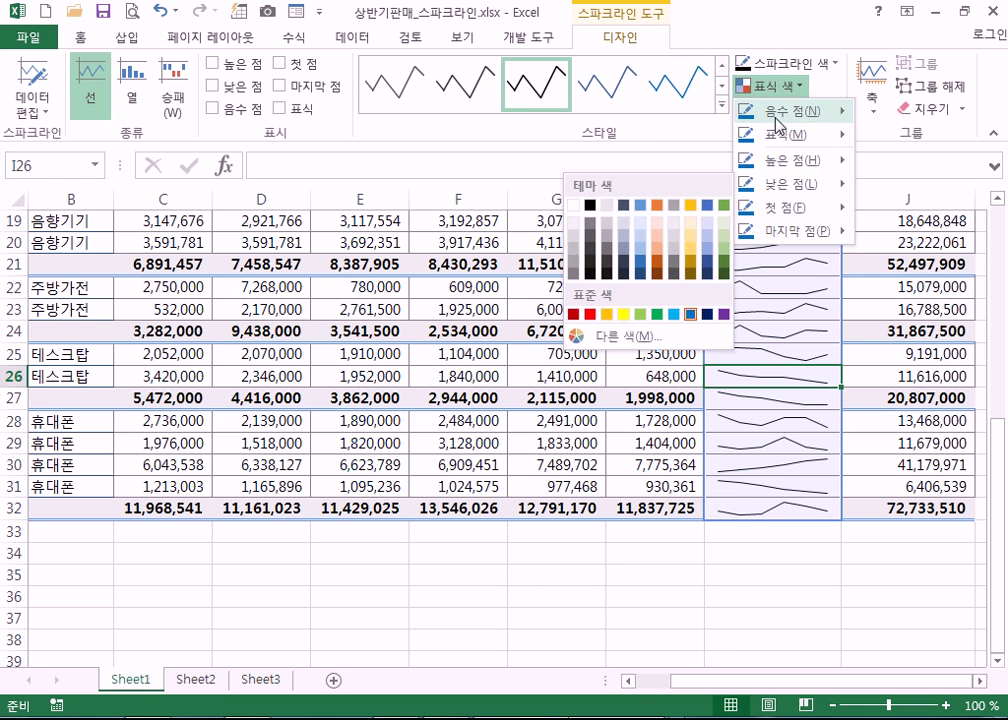
pyautogui.moveTo(791, 145)
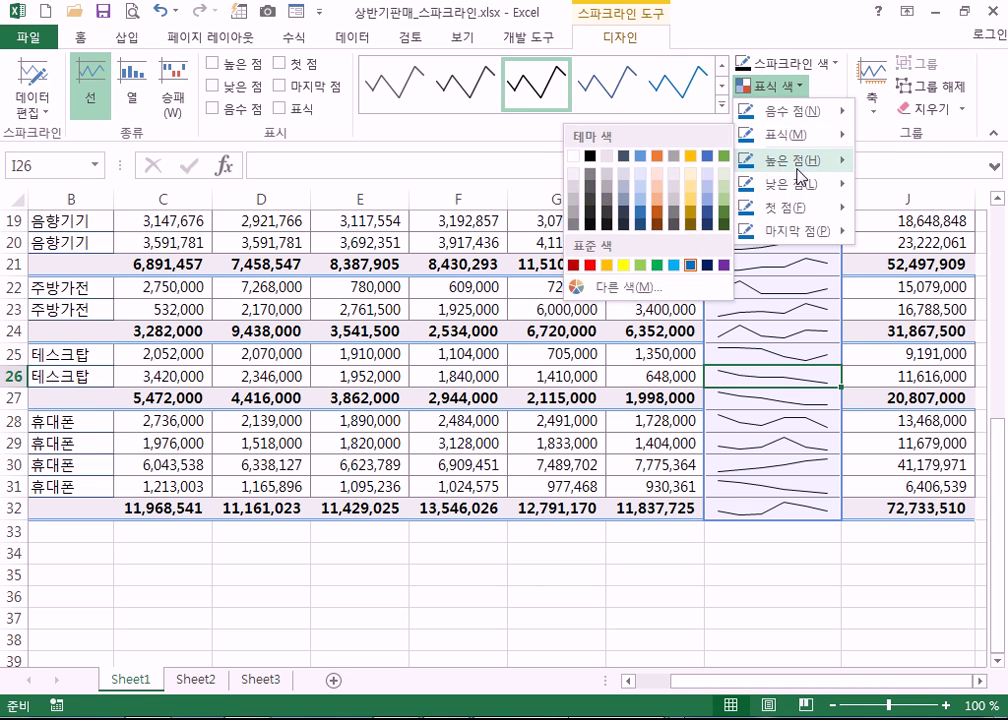
pyautogui.click(837, 64)
pyautogui.click(837, 64)
pyautogui.click(838, 66)
pyautogui.click(838, 66)
pyautogui.click(755, 216)
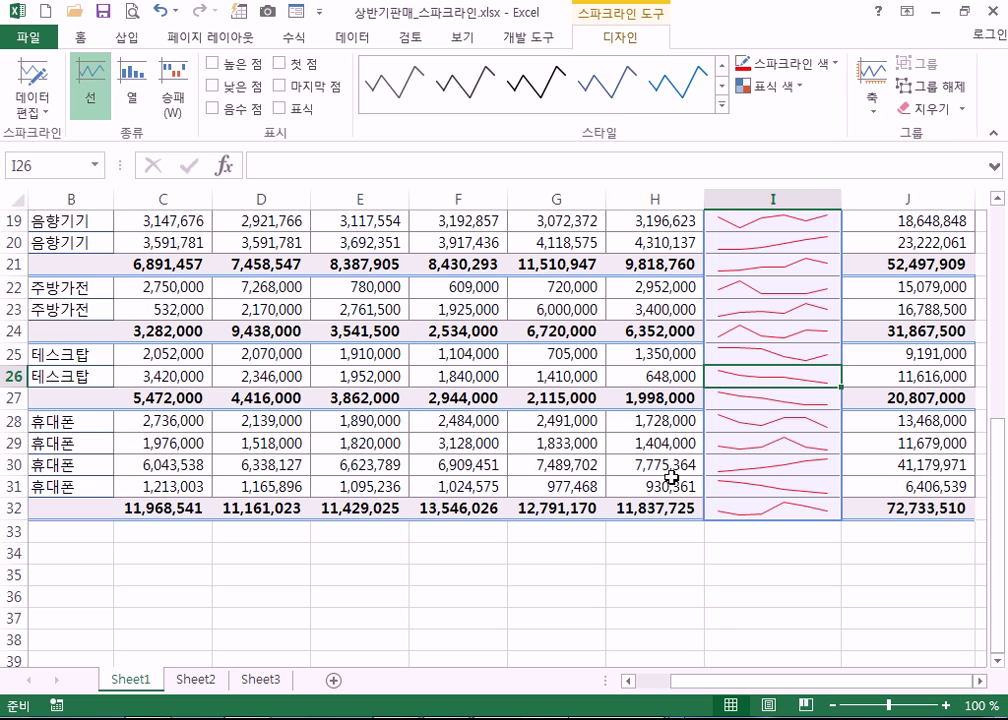
pyautogui.click(837, 70)
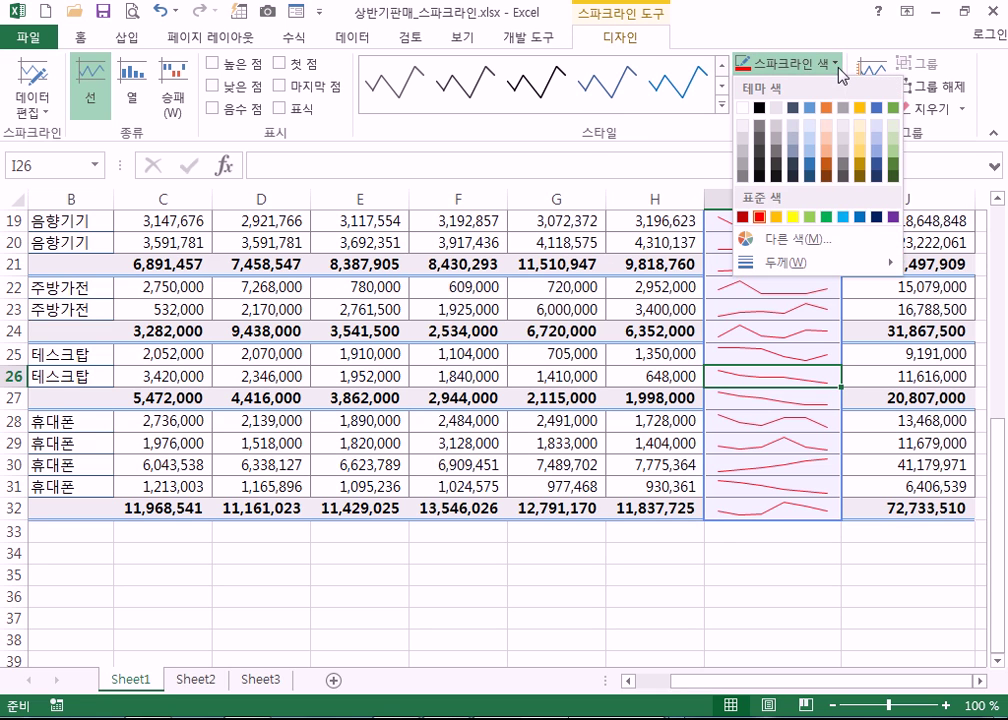
pyautogui.click(793, 216)
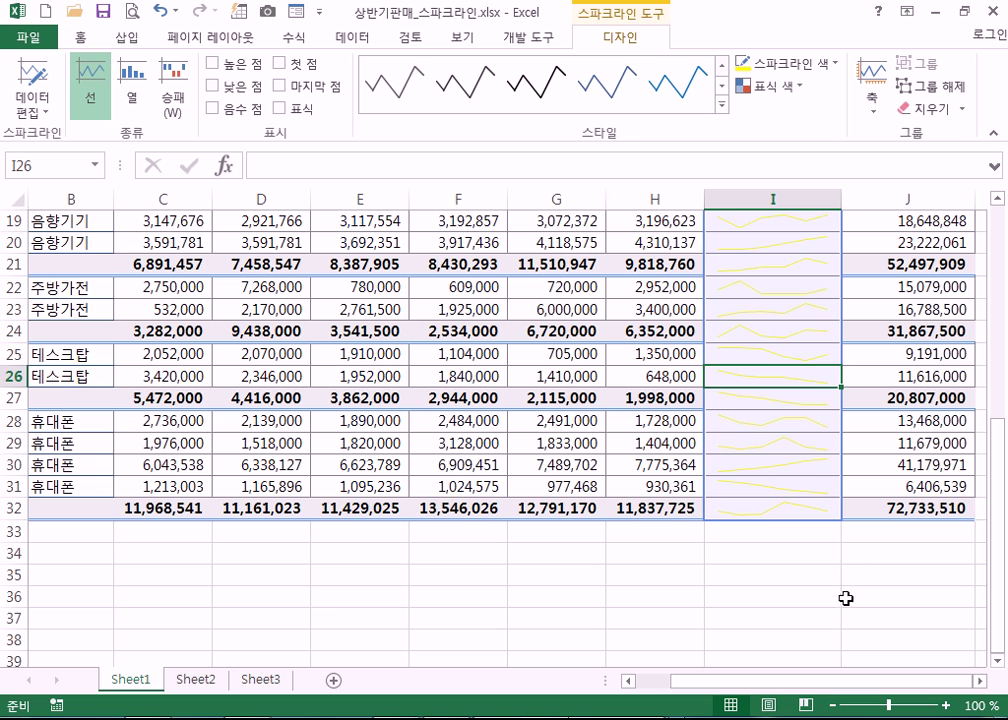
pyautogui.click(812, 598)
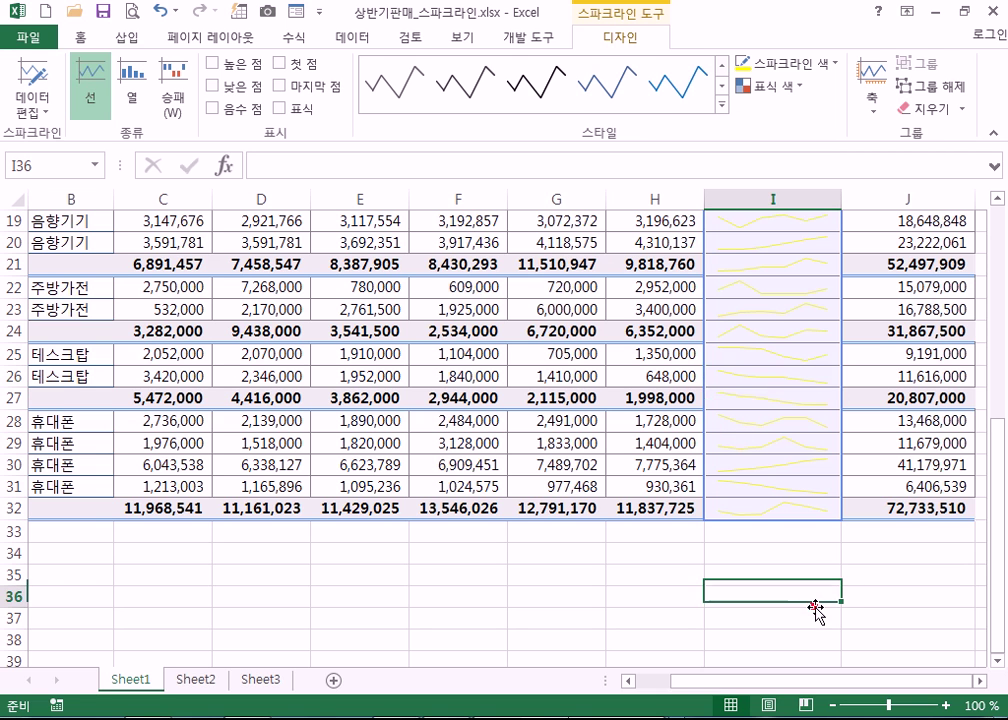
# - Select the sparkline group I5:I32 and set Sparkline Color to red from Standard Colors
pyautogui.click(777, 511)
pyautogui.scroll(6, 775, 480)
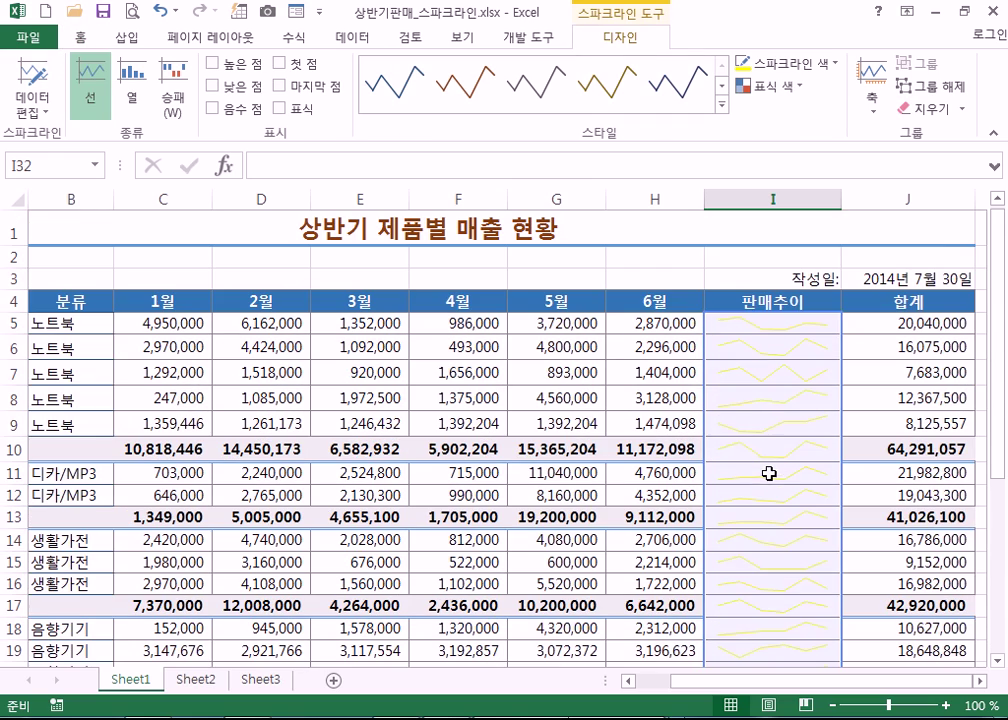
pyautogui.keyDown('shift'); pyautogui.click(763, 326); pyautogui.keyUp('shift')
pyautogui.scroll(-3, 834, 351)
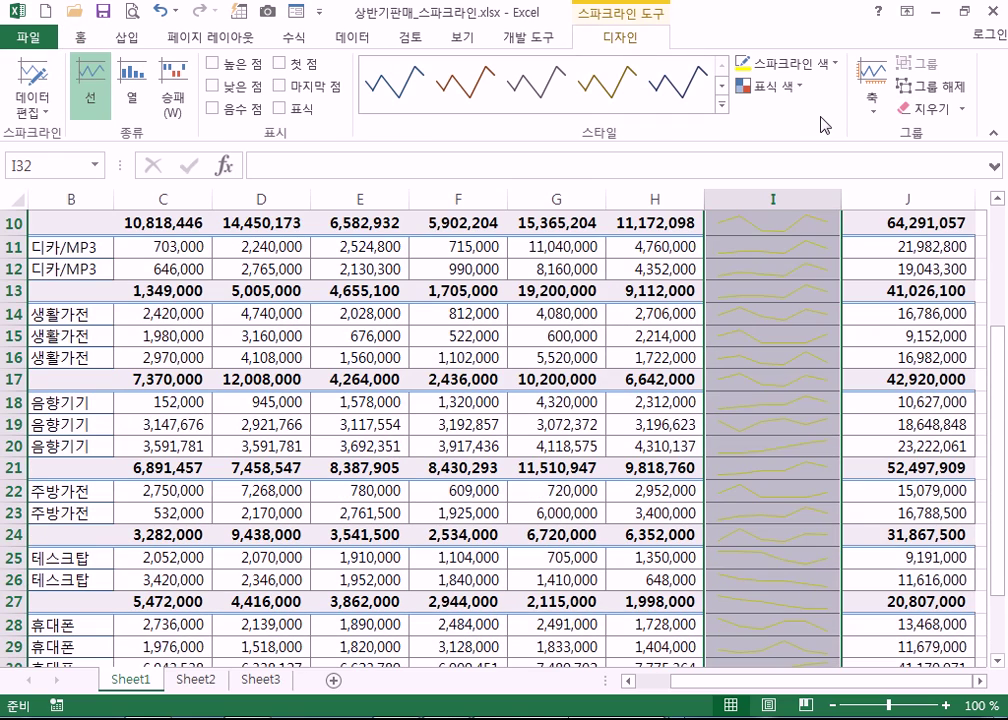
pyautogui.click(821, 62)
pyautogui.click(759, 216)
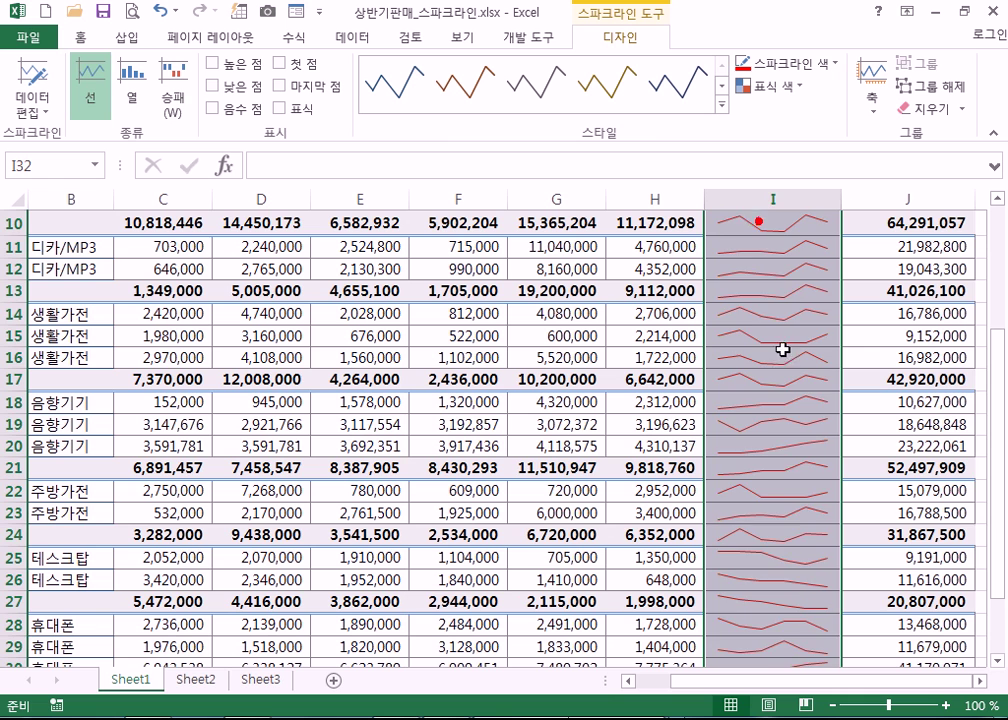
pyautogui.click(785, 552)
pyautogui.scroll(-4, 817, 551)
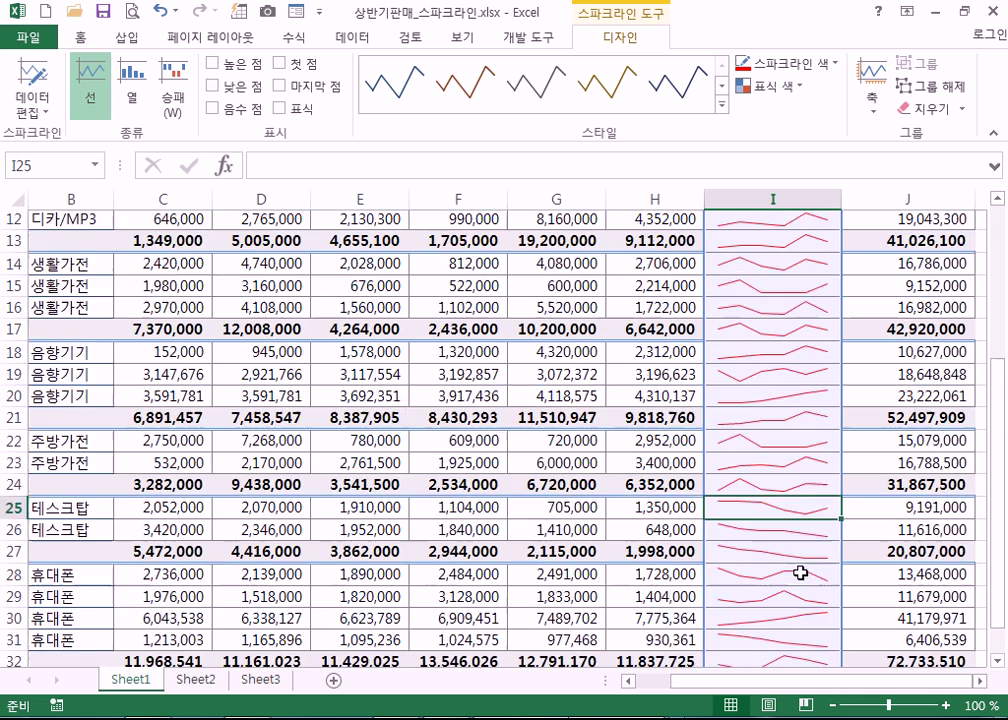
pyautogui.click(799, 571)
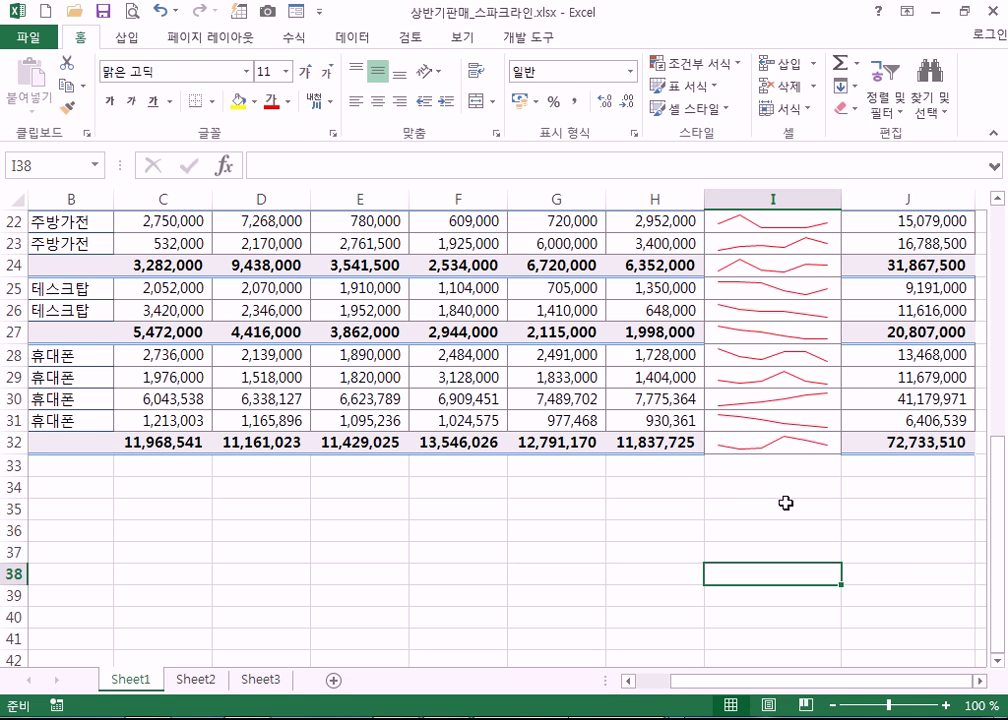
# - Create a new blank workbook, open the recent 경비 보고서 workbook, then close Excel
pyautogui.hotkey('ctrl', 'n')
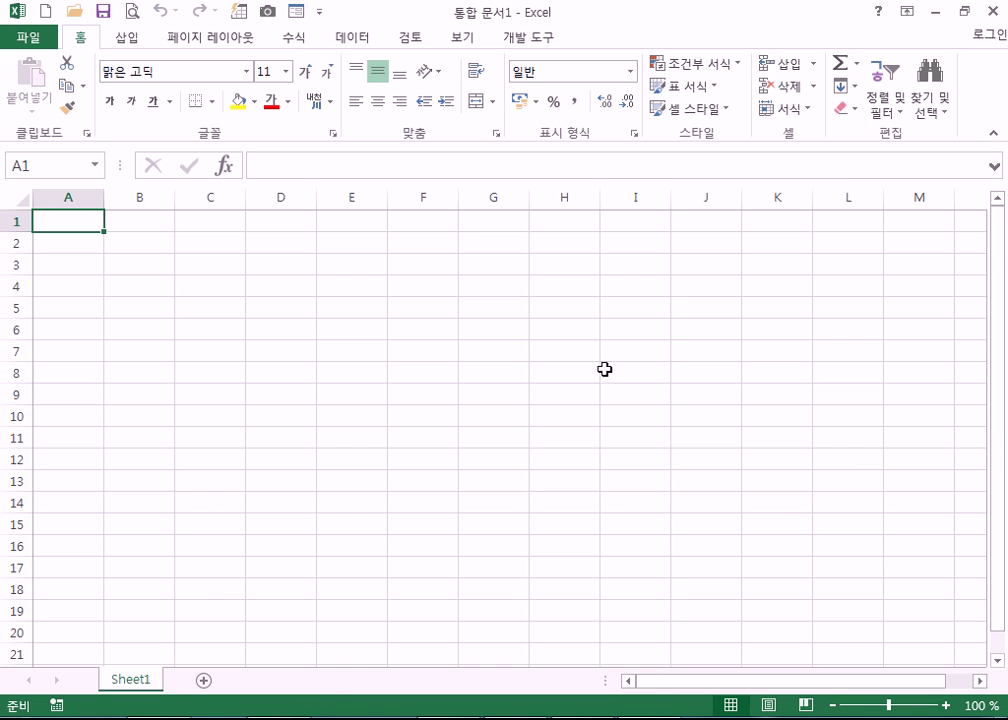
pyautogui.click(20, 37)
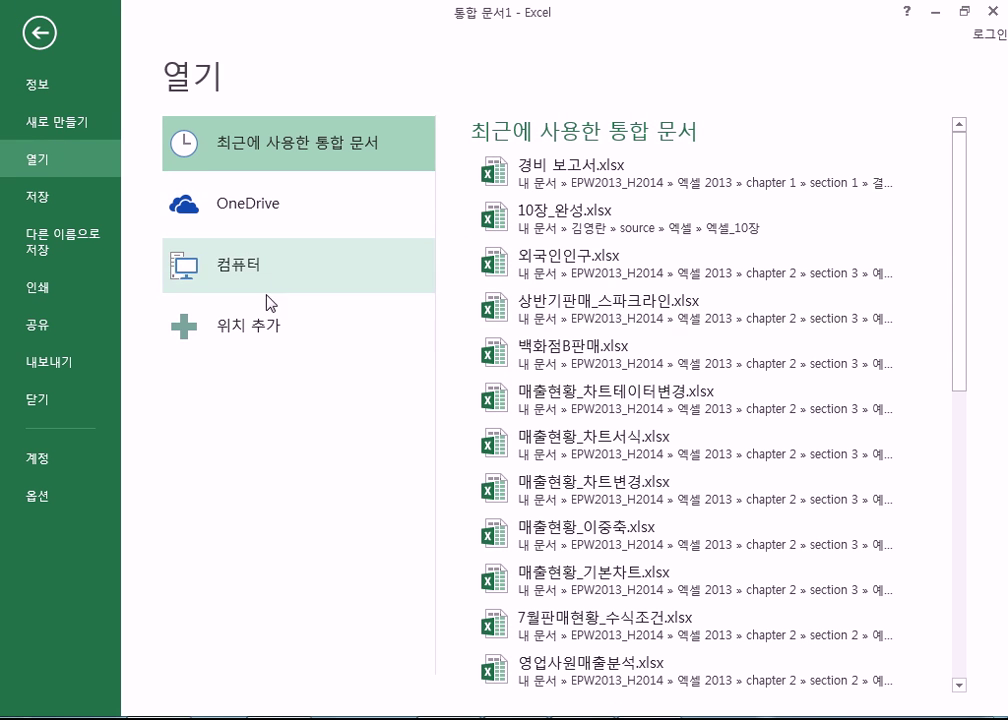
pyautogui.click(645, 180)
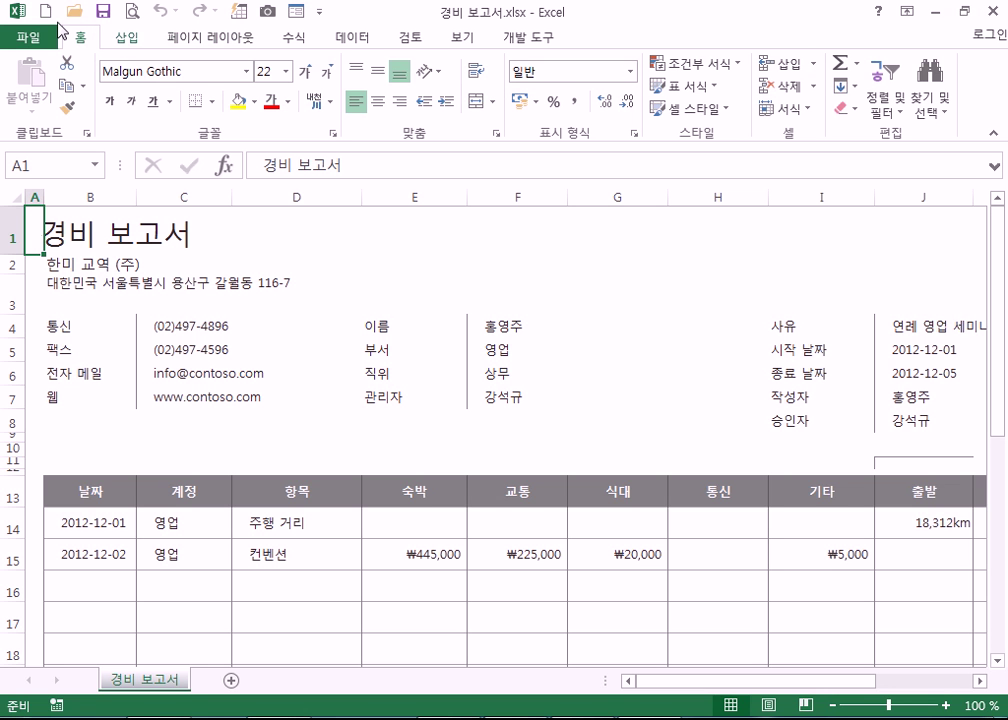
pyautogui.click(990, 14)
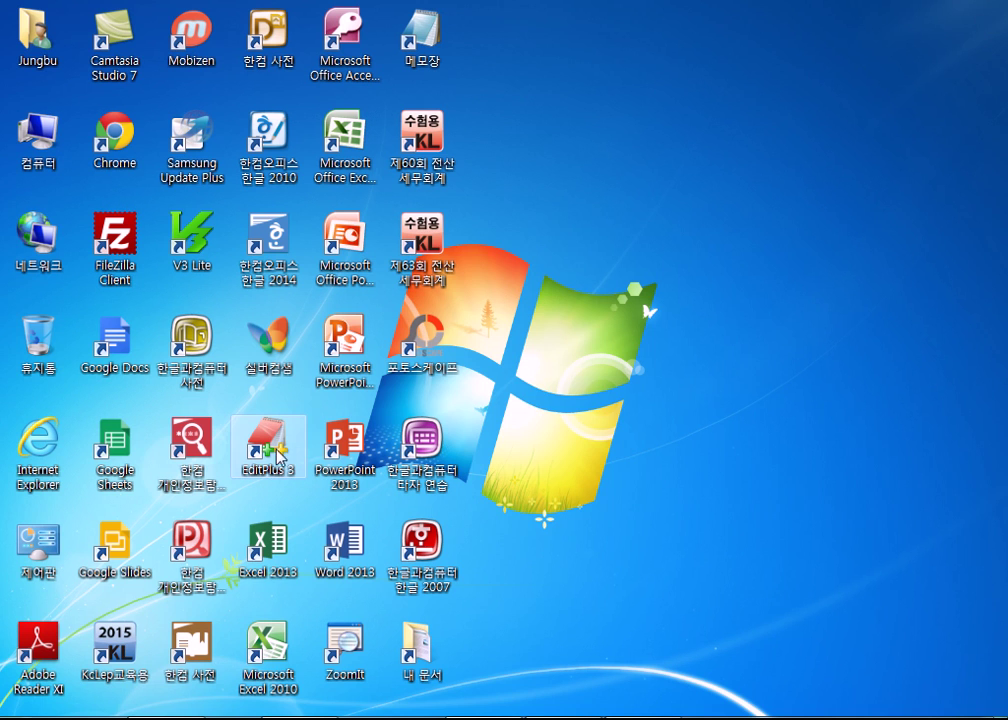
# - Relaunch Excel 2013 and browse from Computer's recent folders to the 오피스실무 favourite folder
pyautogui.doubleClick(267, 545)
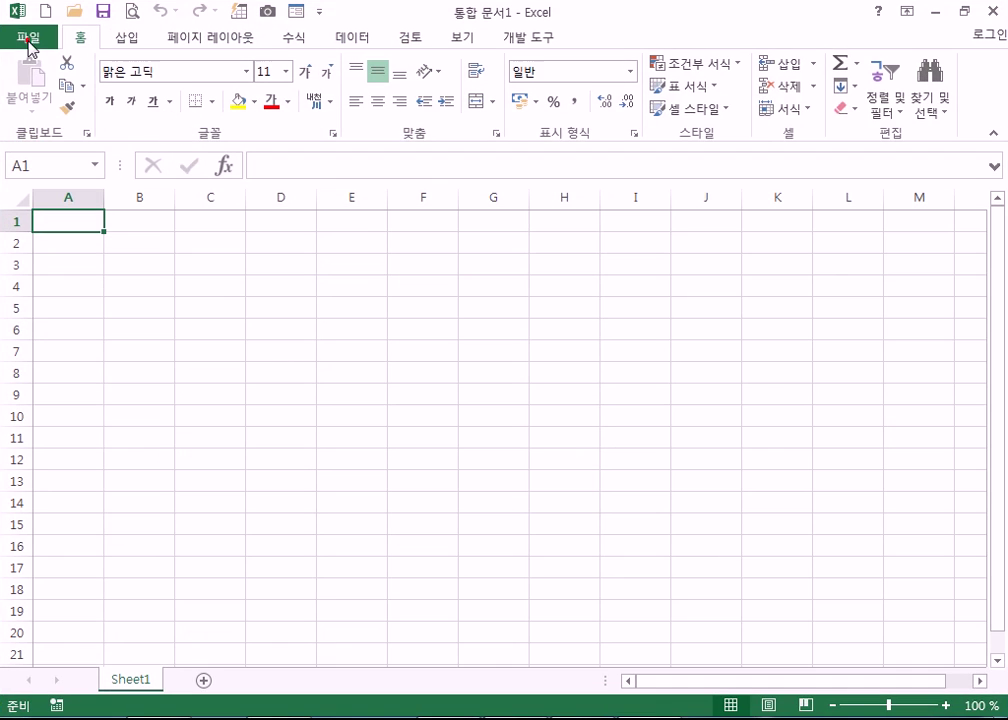
pyautogui.click(33, 36)
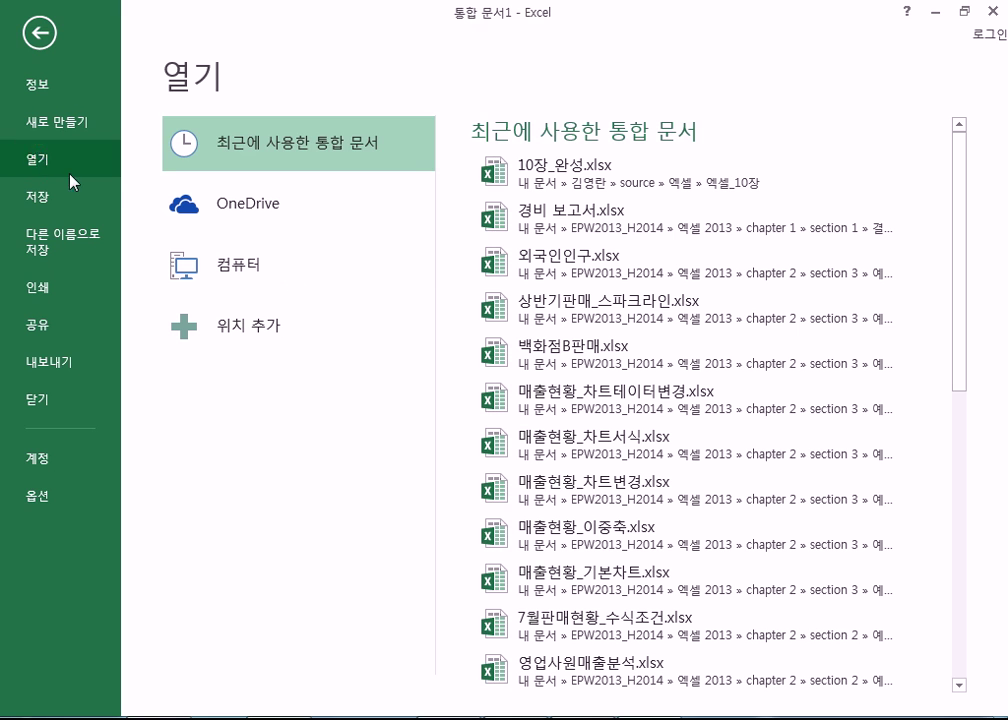
pyautogui.click(262, 264)
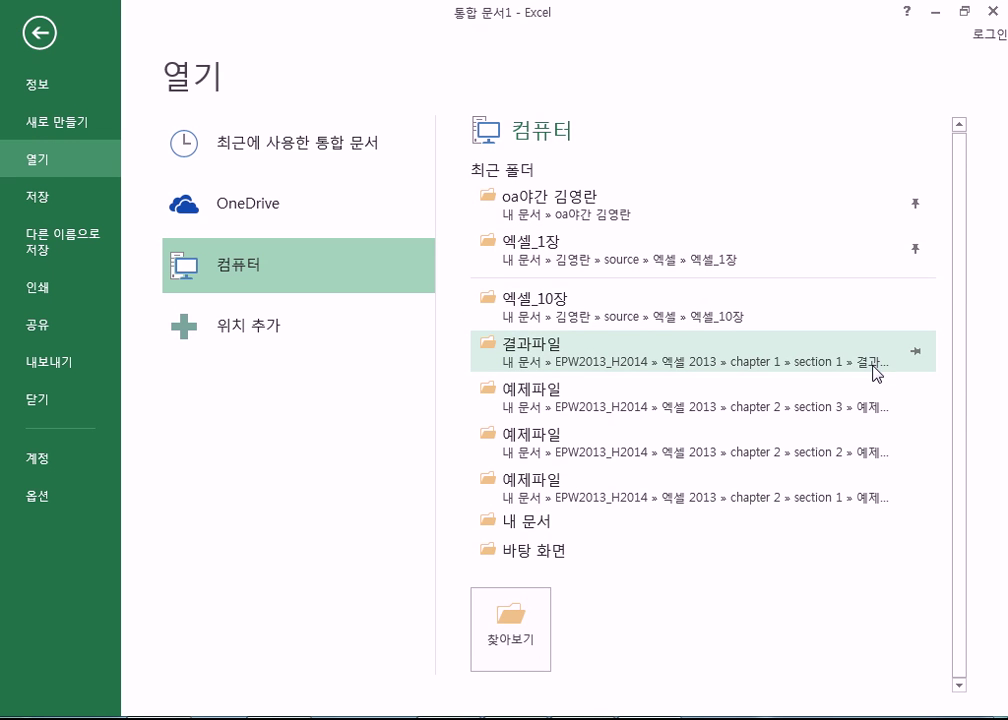
pyautogui.click(531, 520)
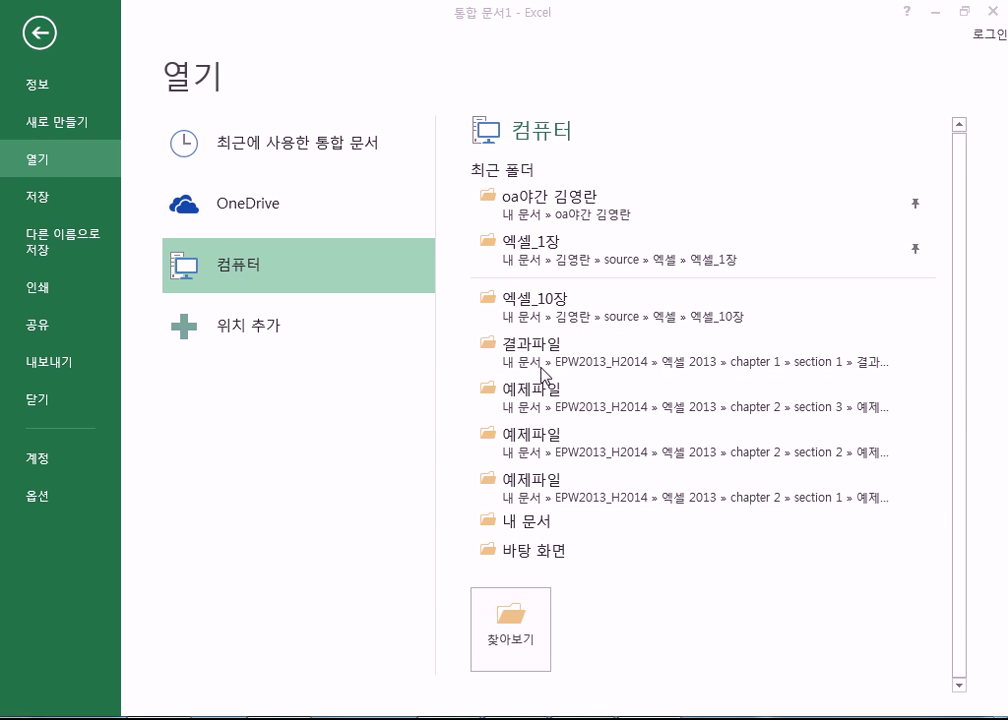
pyautogui.click(80, 237)
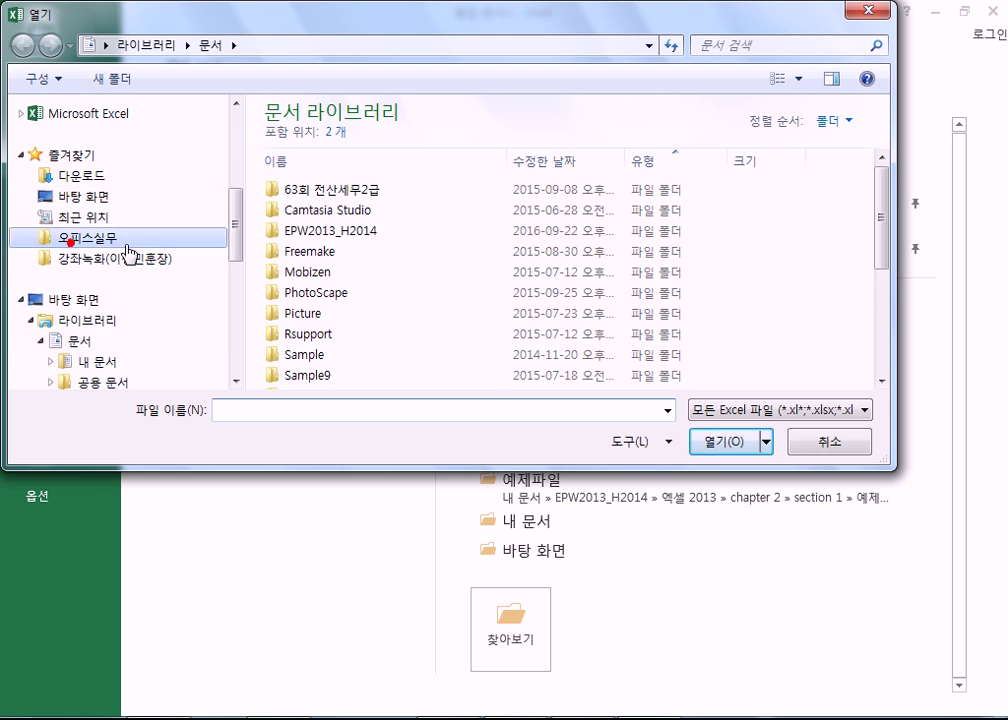
# - Go to 엑셀 2013 > chapter 3 > section 1 > 예제파일 and open all six example workbooks
pyautogui.doubleClick(310, 137)
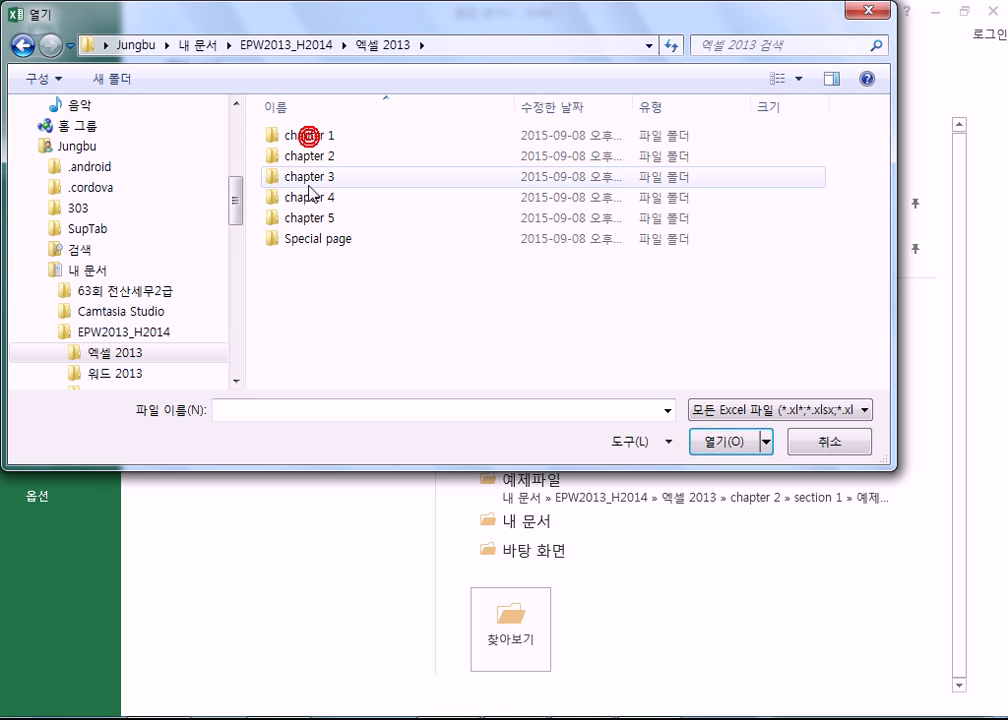
pyautogui.doubleClick(308, 176)
pyautogui.doubleClick(308, 137)
pyautogui.doubleClick(309, 156)
pyautogui.moveTo(412, 295); pyautogui.dragTo(290, 128)
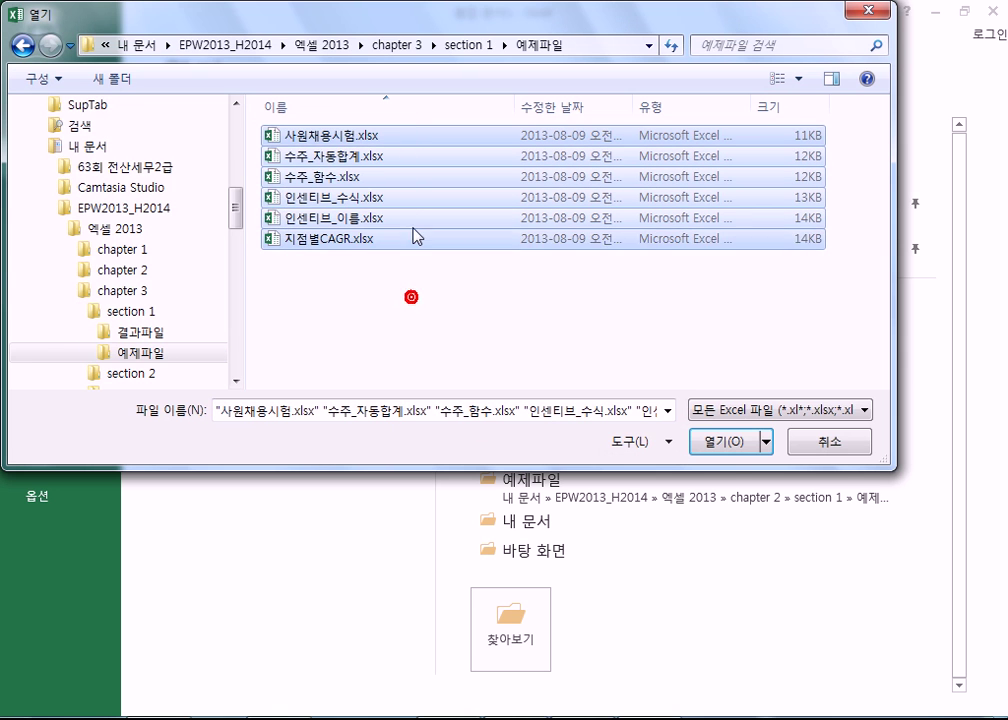
pyautogui.click(726, 441)
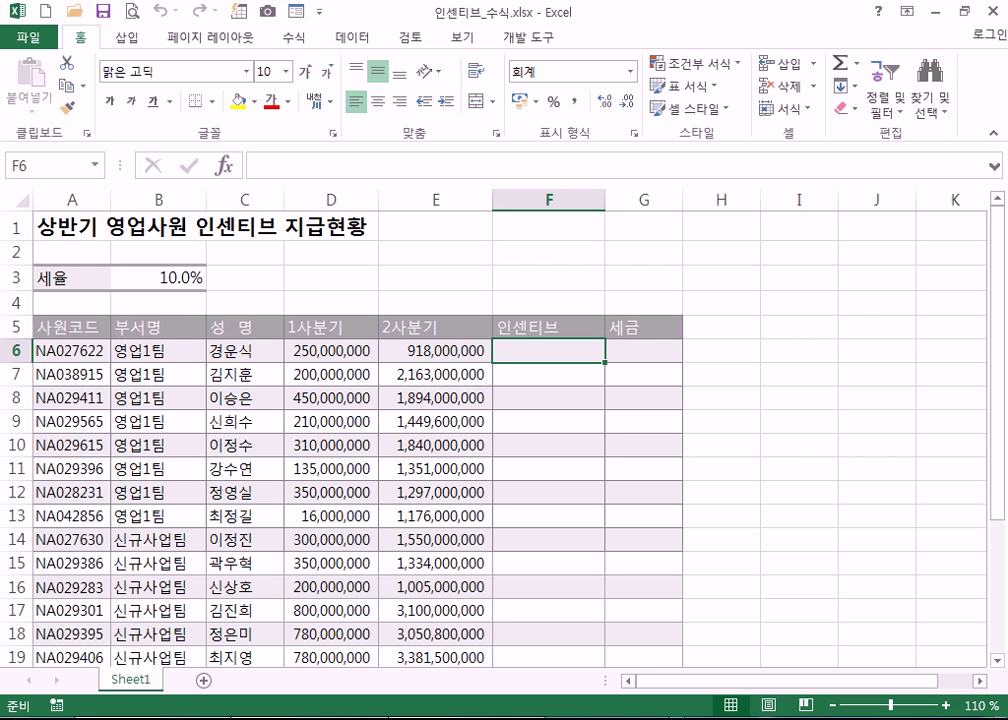
# - Bring Notepad forward, make it taller, and clear out the old conditional-format notes
pyautogui.click(683, 714)
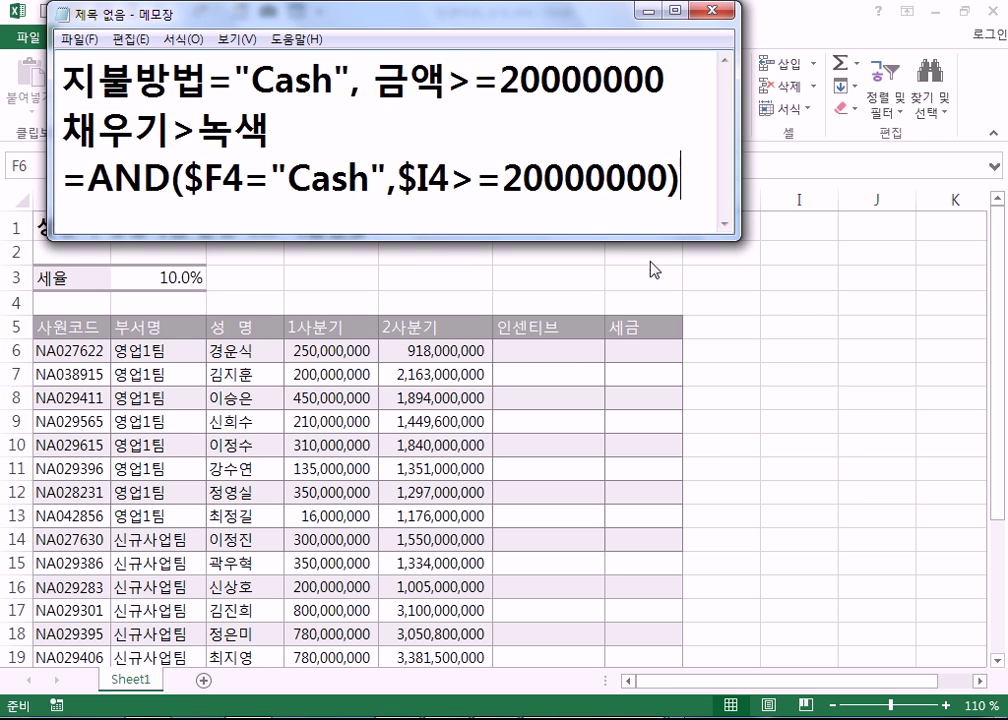
pyautogui.moveTo(647, 241); pyautogui.dragTo(647, 430)
pyautogui.moveTo(680, 190); pyautogui.dragTo(3, 10)
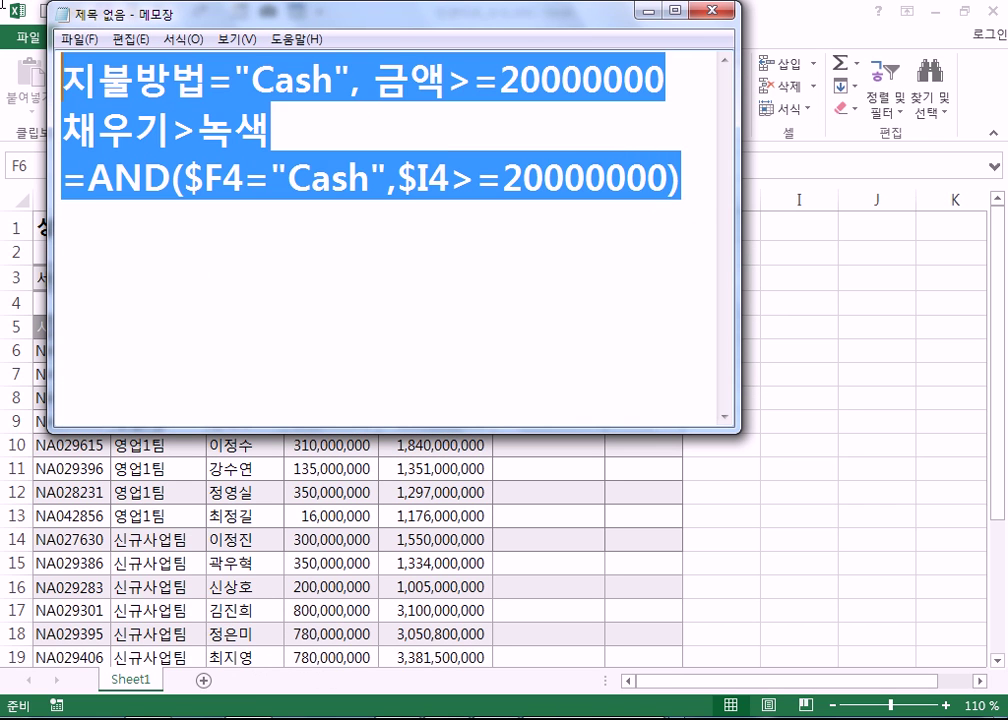
pyautogui.write('=')
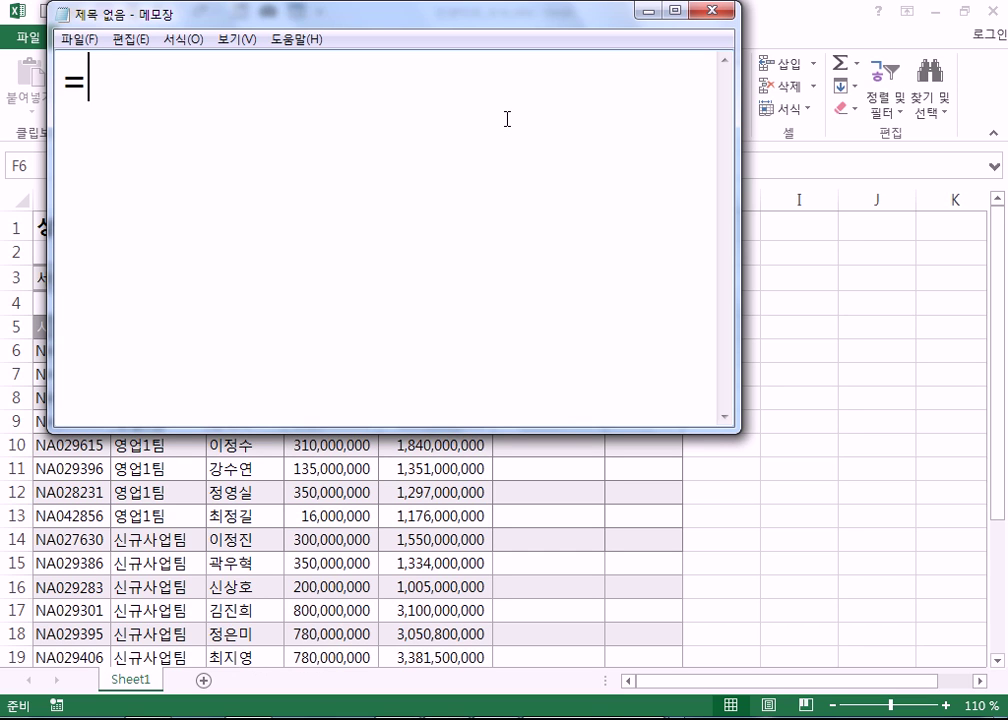
pyautogui.write('Rp')
pyautogui.press('BackSpace')
pyautogui.press('BackSpace')
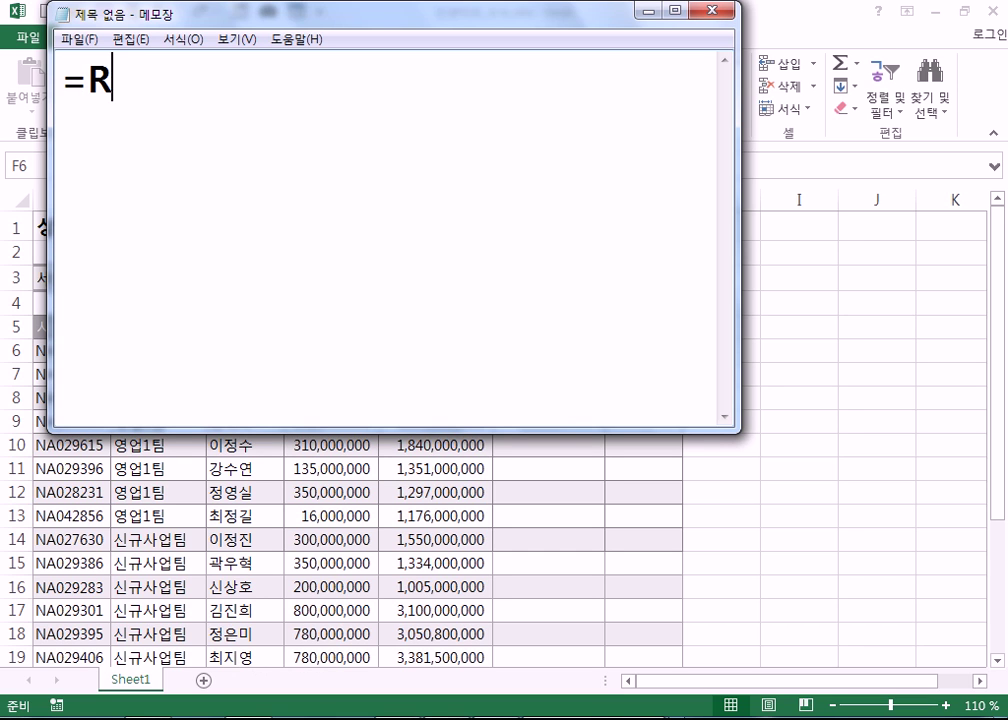
pyautogui.press('Hangul')
pyautogui.write('ㄱㅖㅅㅏㄴ')
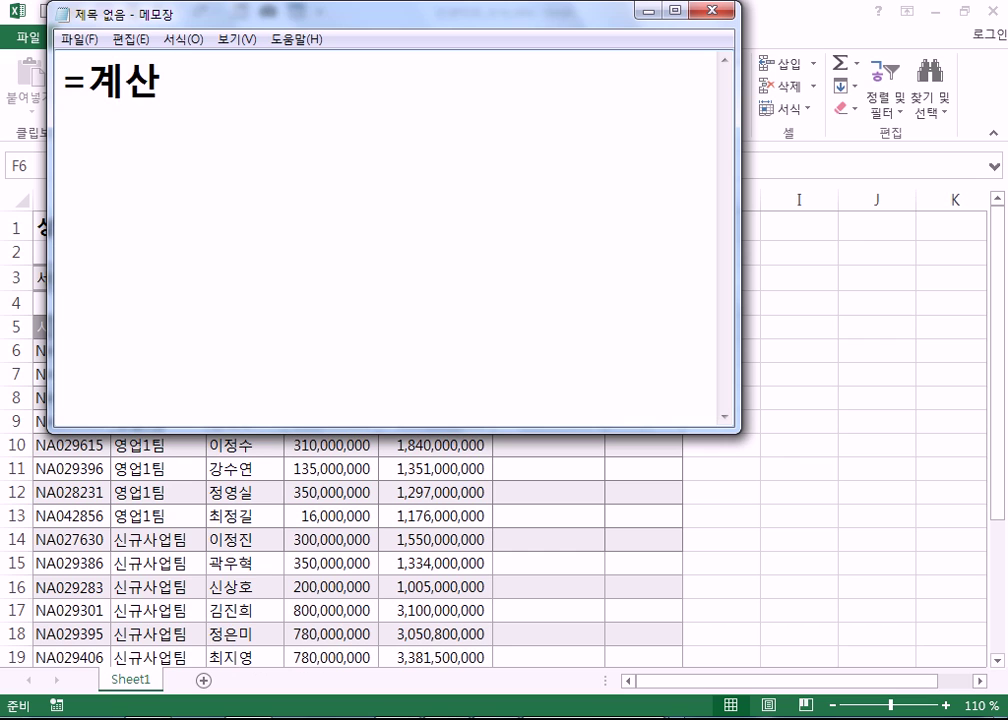
pyautogui.press('BackSpace')
pyautogui.press('BackSpace')
pyautogui.press('BackSpace')
pyautogui.press('BackSpace')
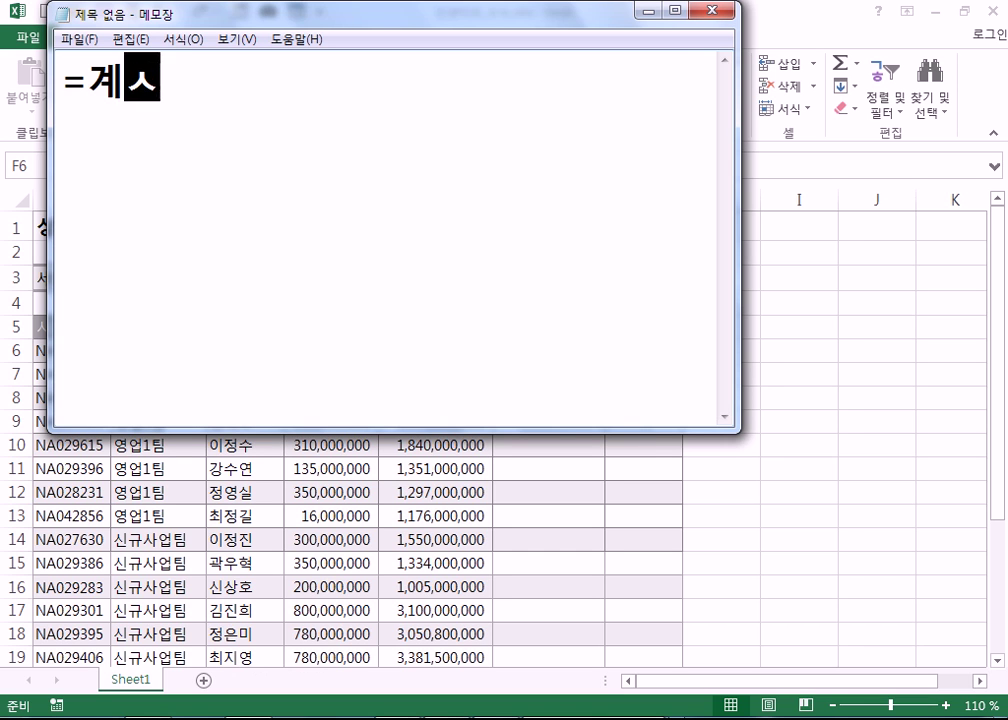
pyautogui.press('BackSpace')
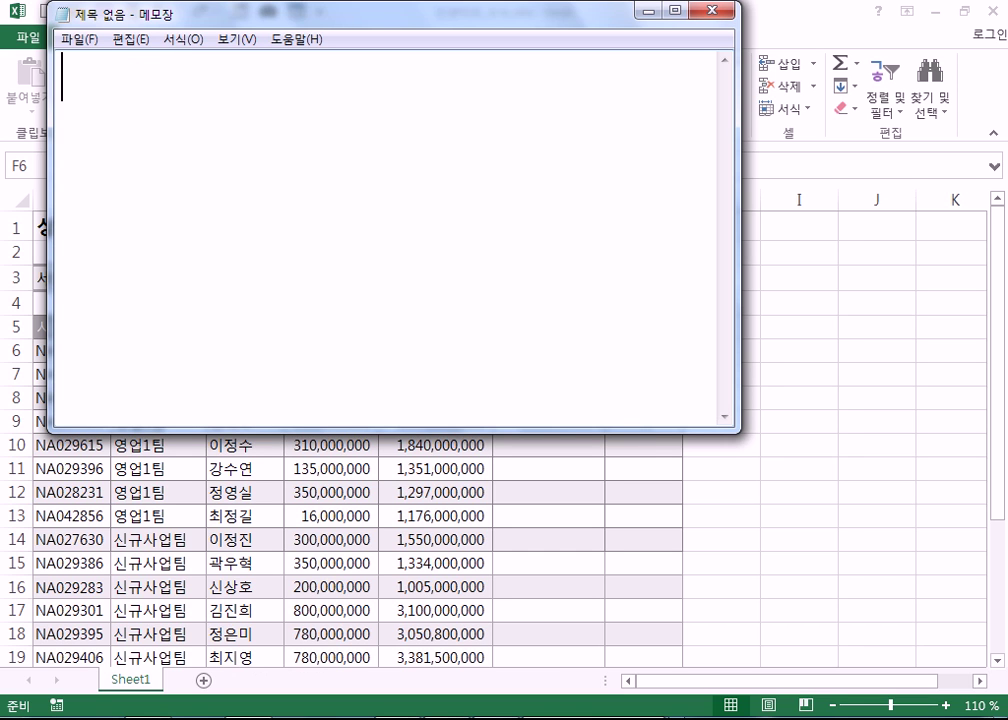
# - Type the heading '계산, 명령' with '=' on the next line, then return to Excel
pyautogui.write('계산,')
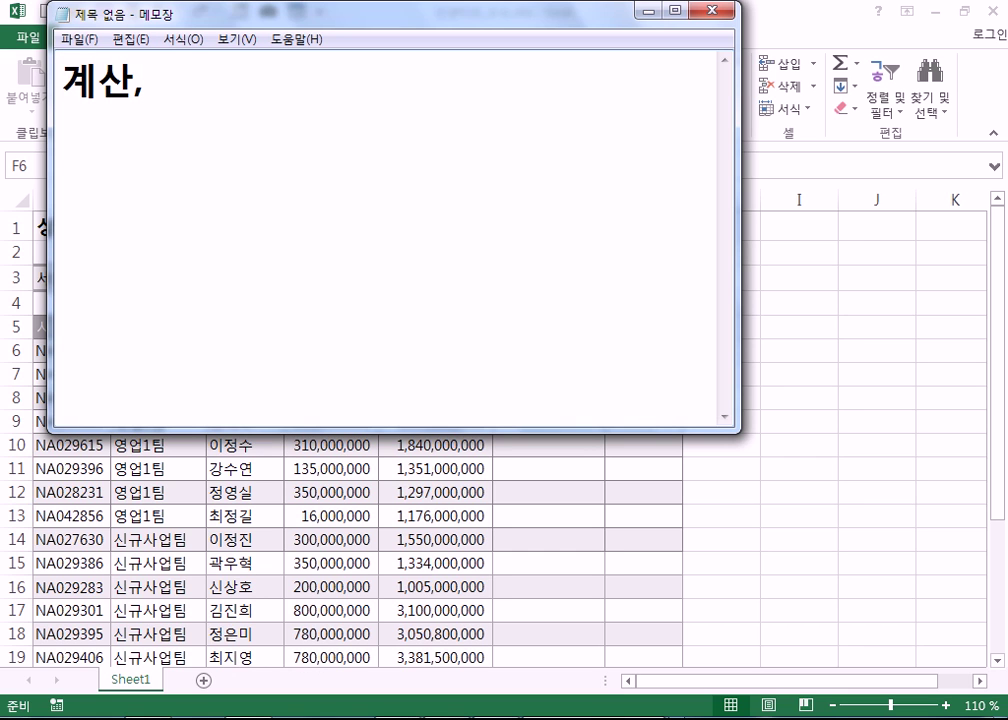
pyautogui.write(' 벼')
pyautogui.press('BackSpace')
pyautogui.press('BackSpace')
pyautogui.write('명려ㅇ')
pyautogui.press('Return')
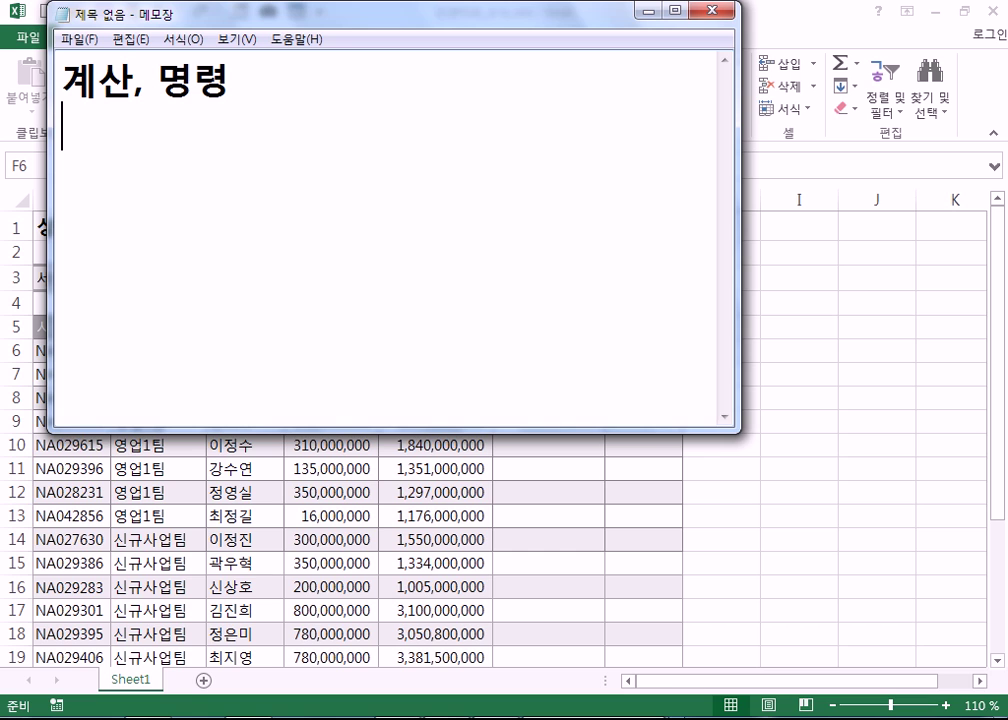
pyautogui.write('=')
pyautogui.hotkey('alt', 'Tab')
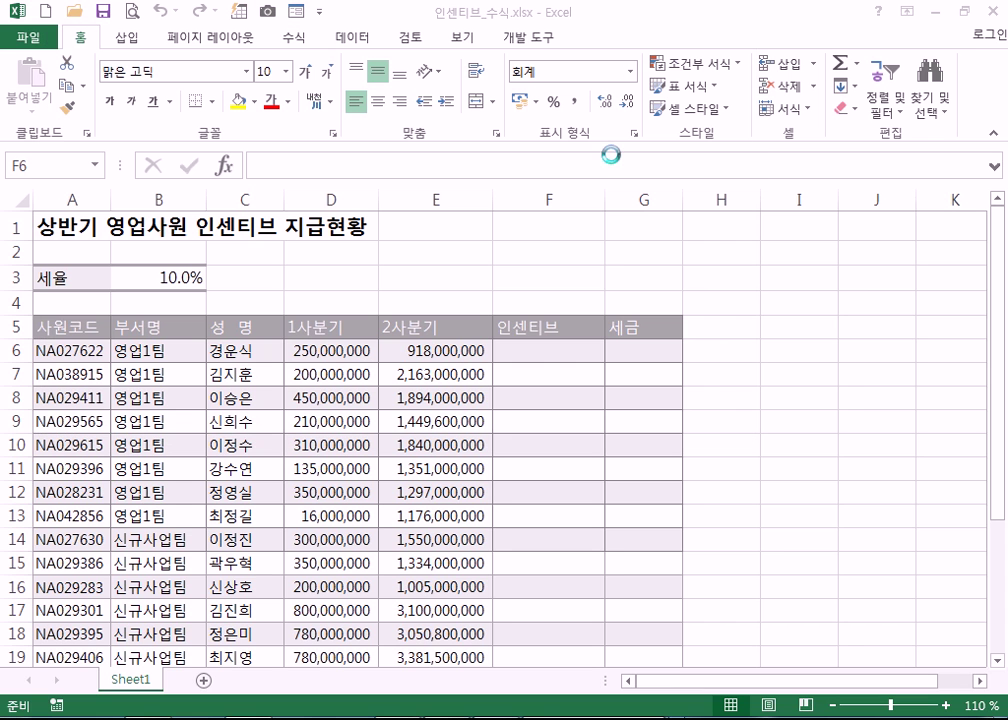
pyautogui.click(533, 360)
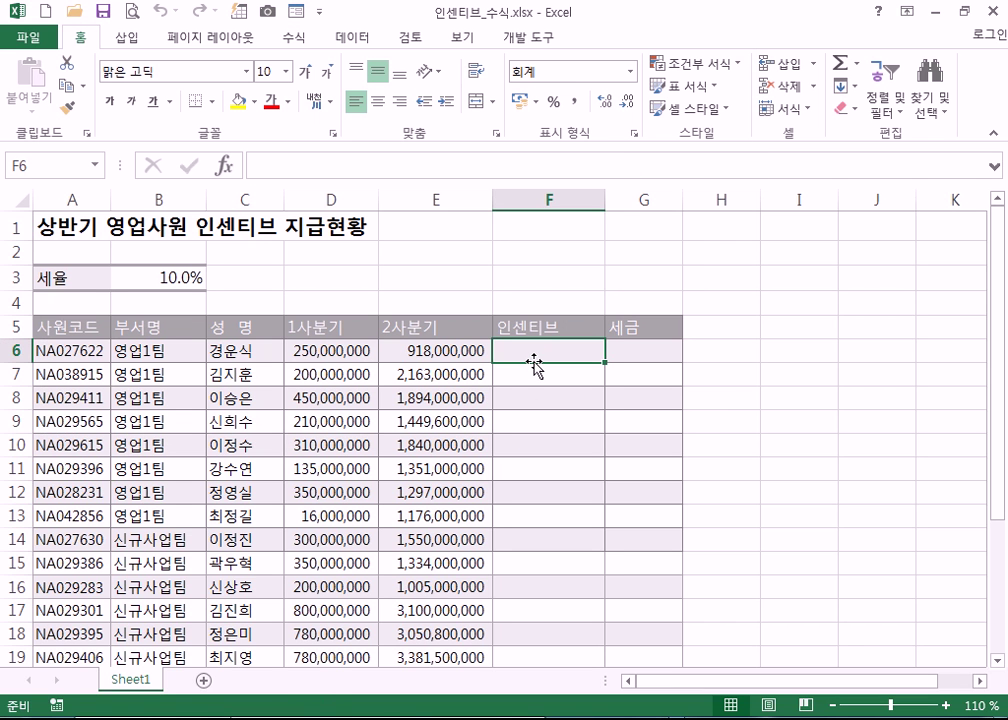
pyautogui.write('-')
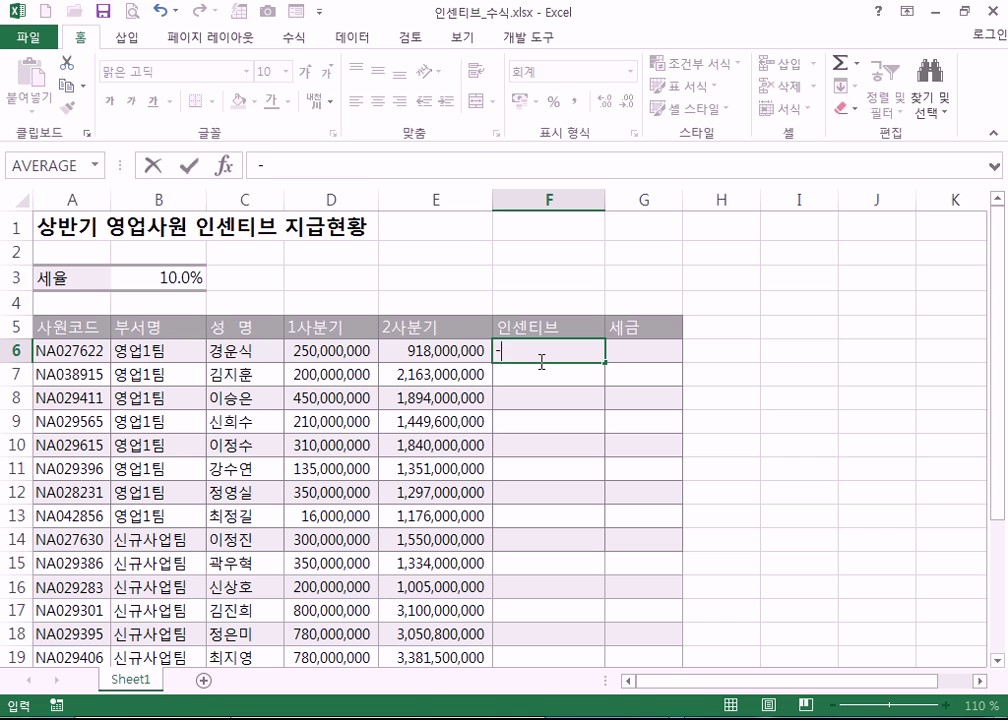
pyautogui.write('5+3')
pyautogui.press('Return')
pyautogui.doubleClick(507, 346)
pyautogui.click(603, 366)
pyautogui.write('+5+9')
pyautogui.press('Return')
pyautogui.click(515, 349)
pyautogui.press('F2')
pyautogui.hotkey('ctrl', 'Return')
pyautogui.press('Delete')
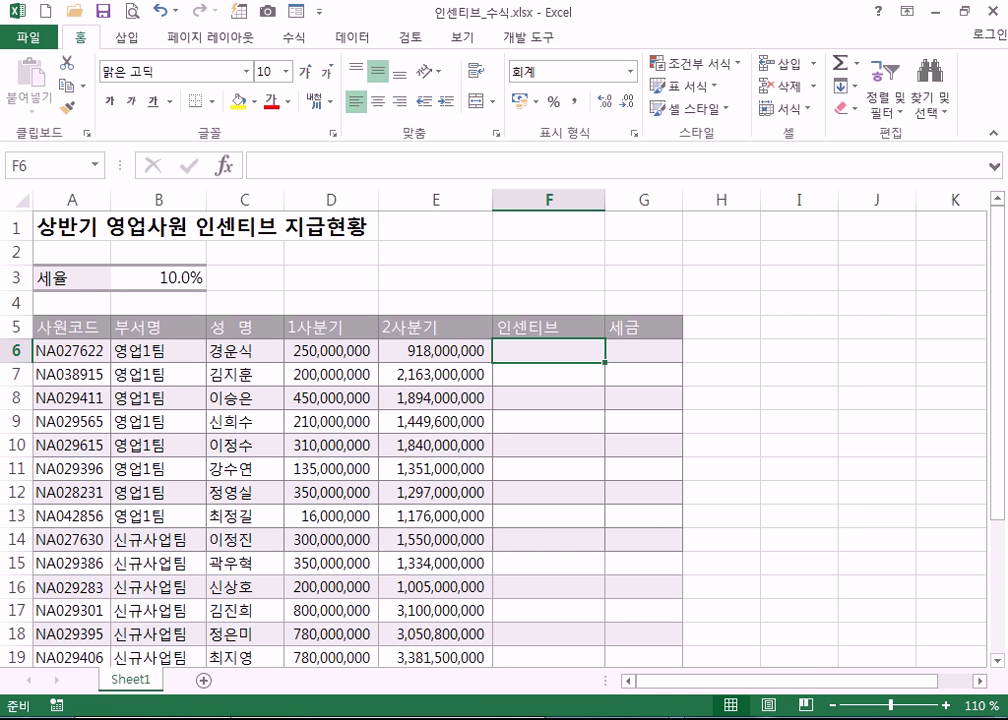
# - In Notepad, type '함수, 셀을 직접 입력, 상수' and the example =A1+20 below it
pyautogui.click(263, 700)
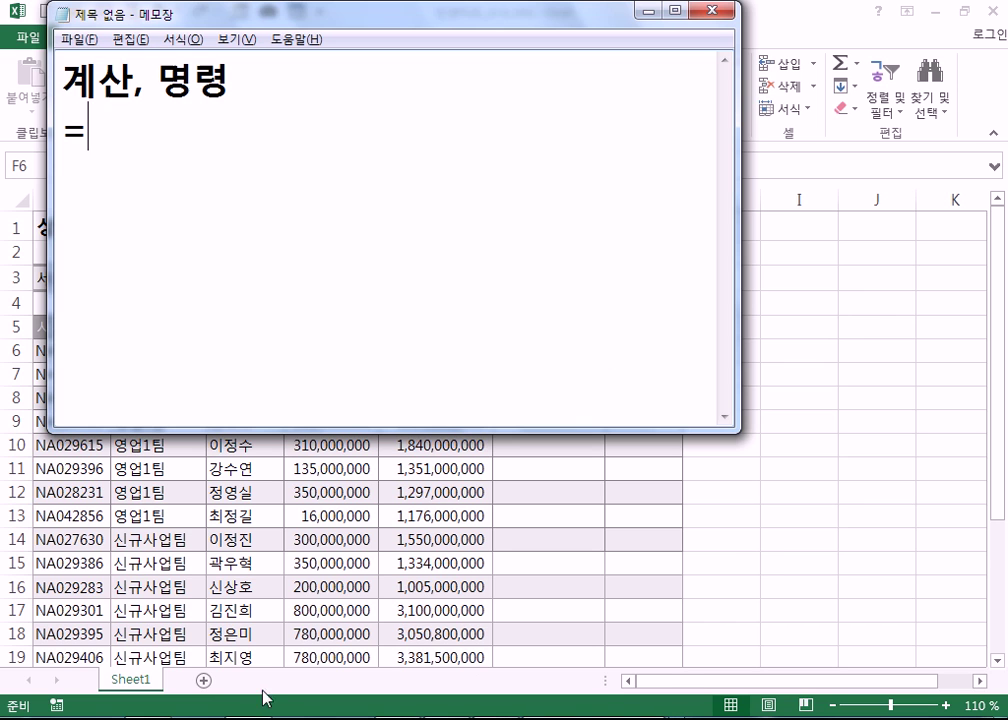
pyautogui.write('함')
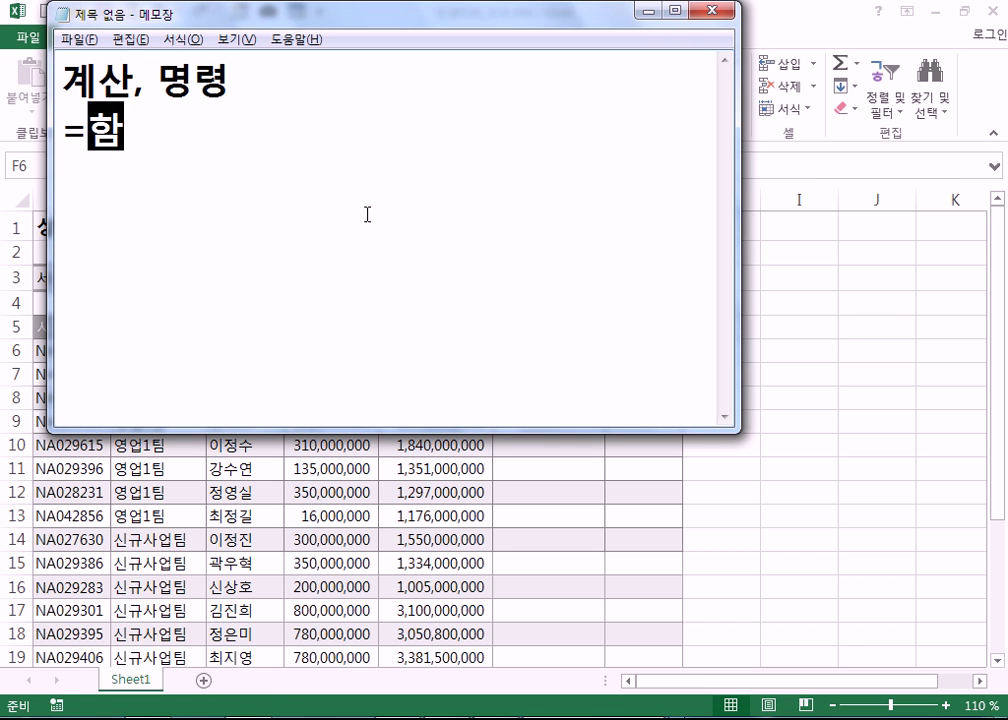
pyautogui.write('수, 셀')
pyautogui.write('을 직')
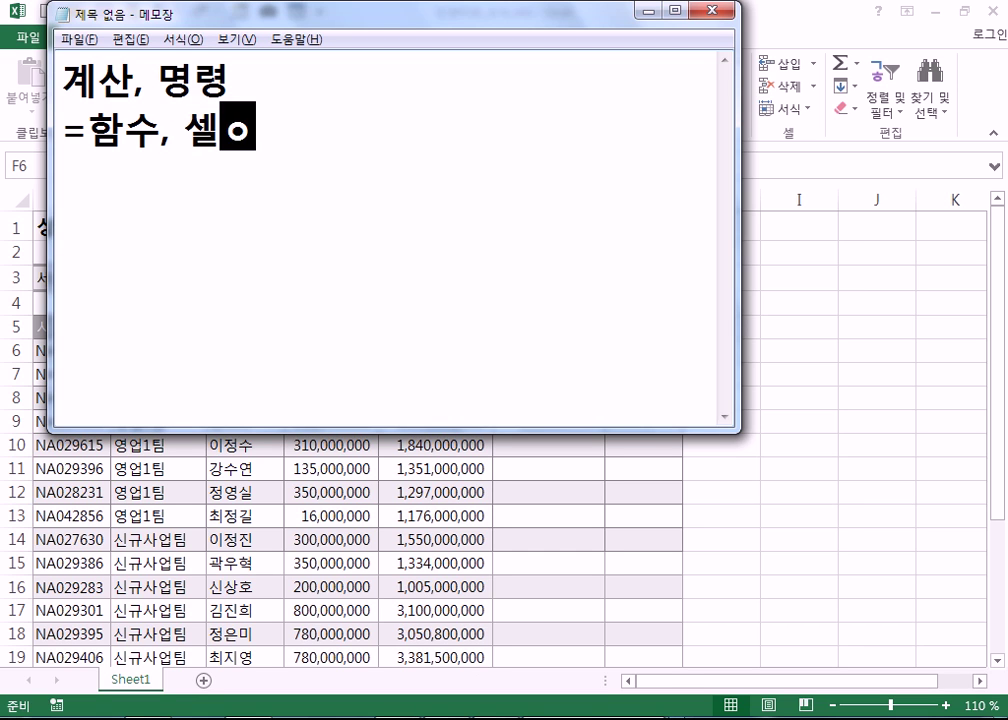
pyautogui.write('접')
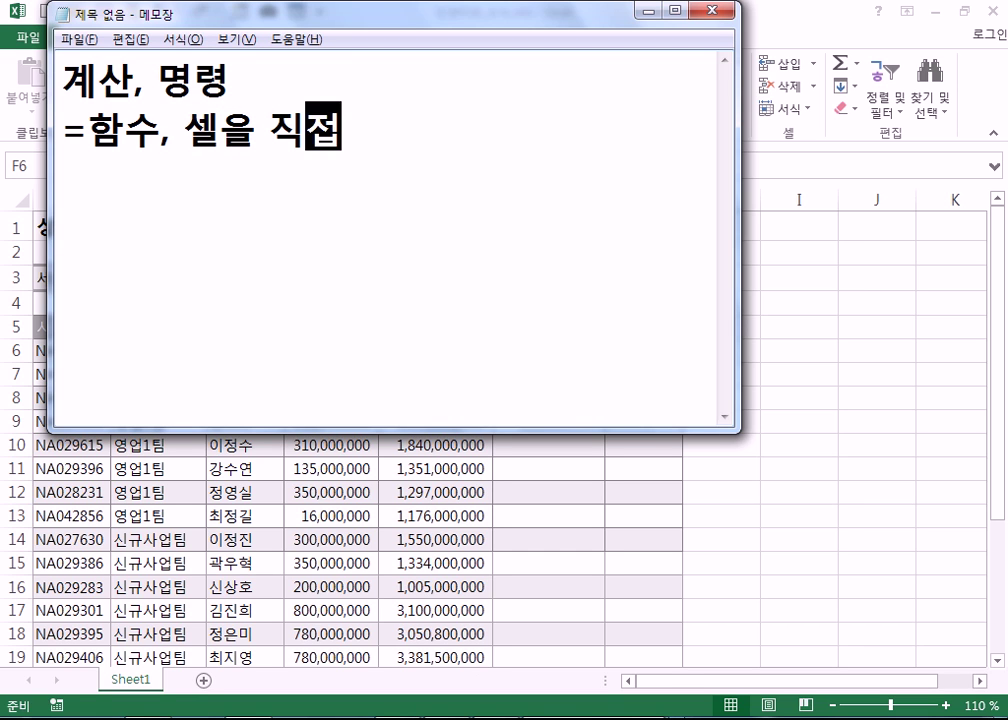
pyautogui.write(' 입력')
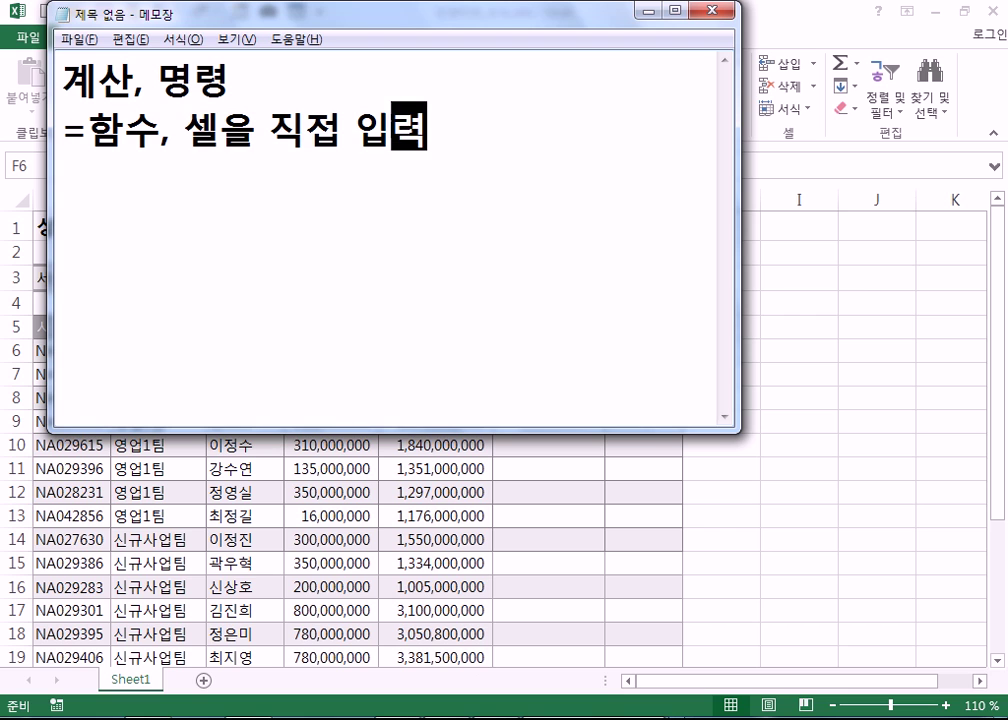
pyautogui.write(', 상수')
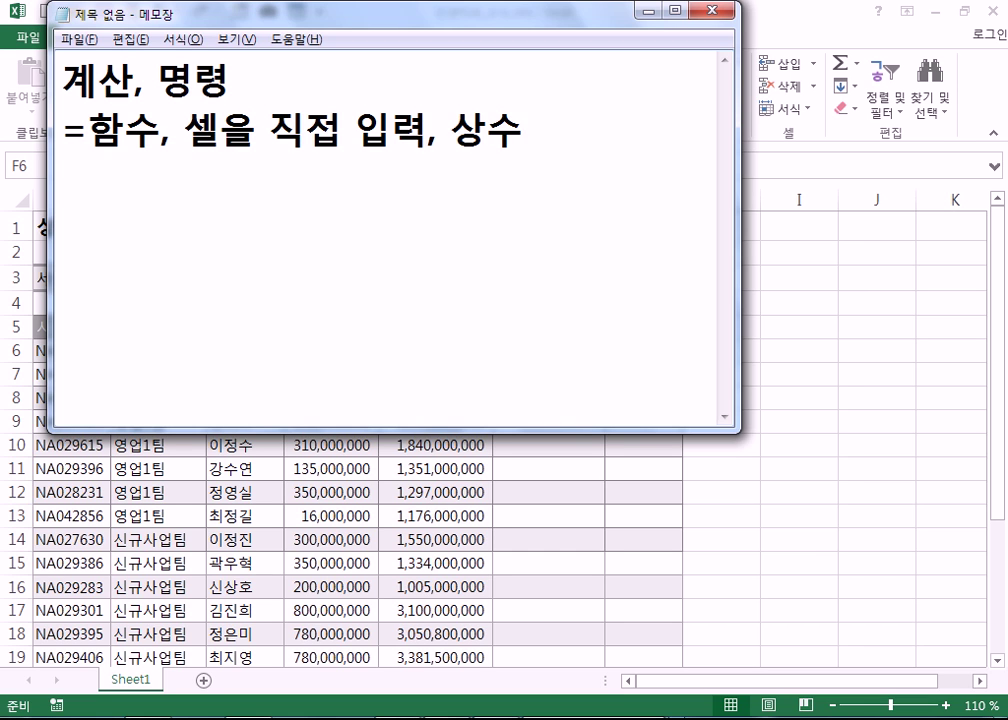
pyautogui.press('Return')
pyautogui.write('=ㅁ')
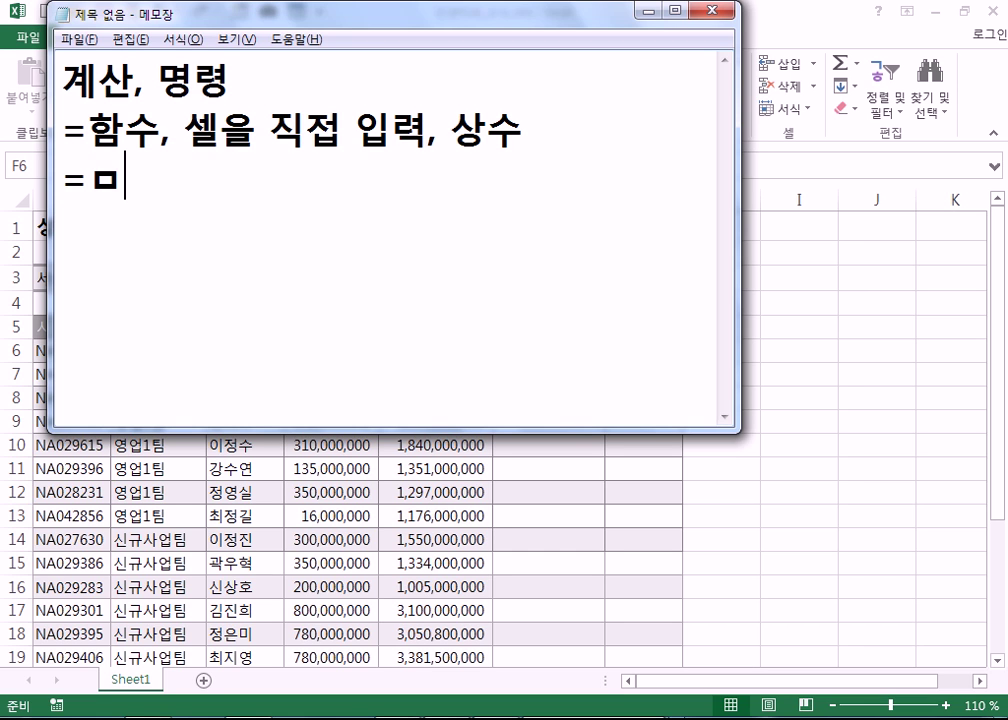
pyautogui.press('BackSpace')
pyautogui.press('Hangul')
pyautogui.write('A1')
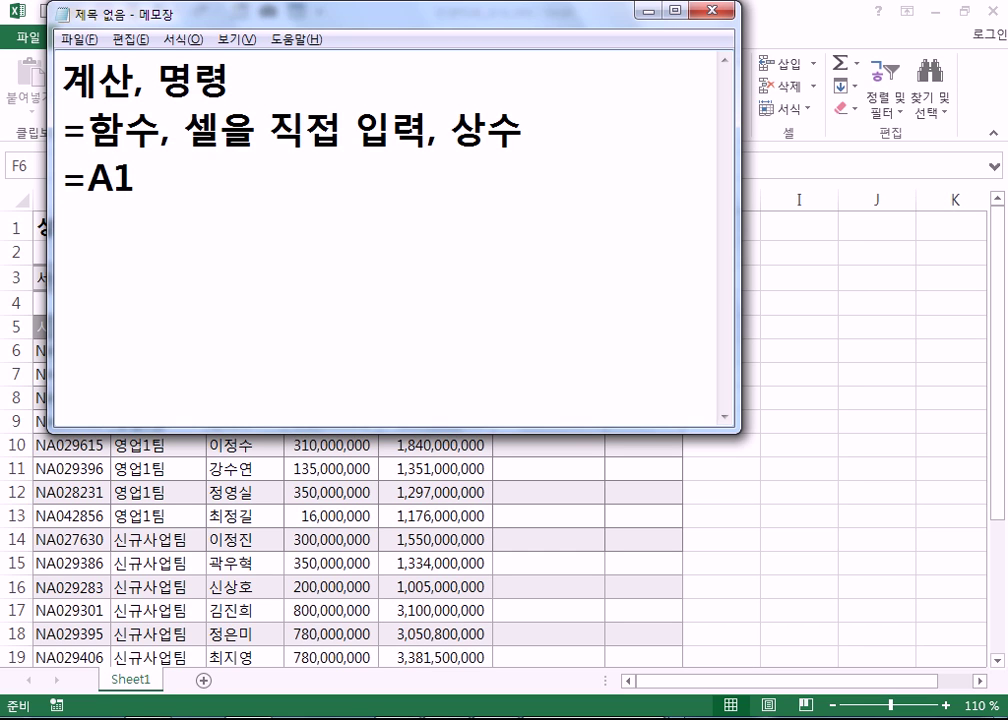
pyautogui.write('+20')
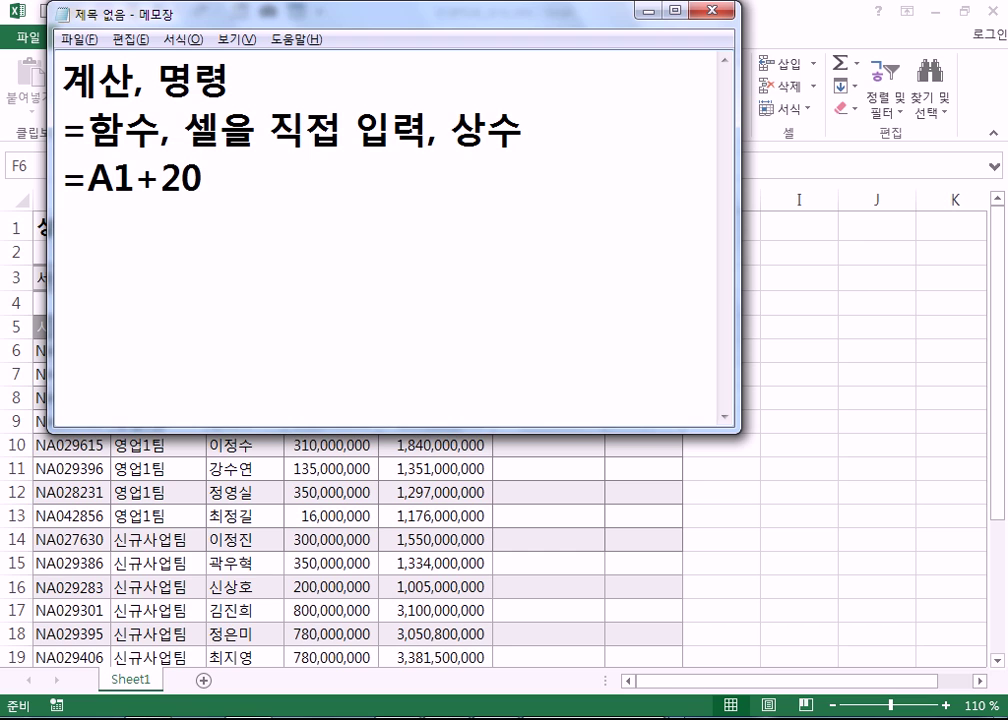
# - Add the examples =SUM(A1,20,40) and =100 on new lines, then return to Excel
pyautogui.press('Return')
pyautogui.write('=SUM(')
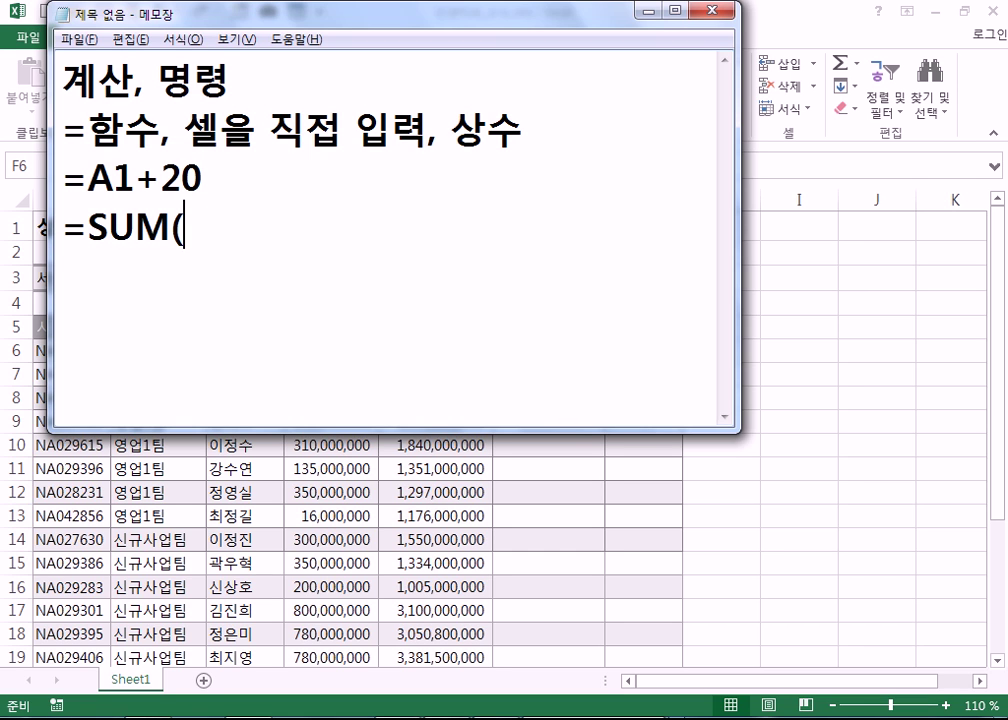
pyautogui.write('A1,2')
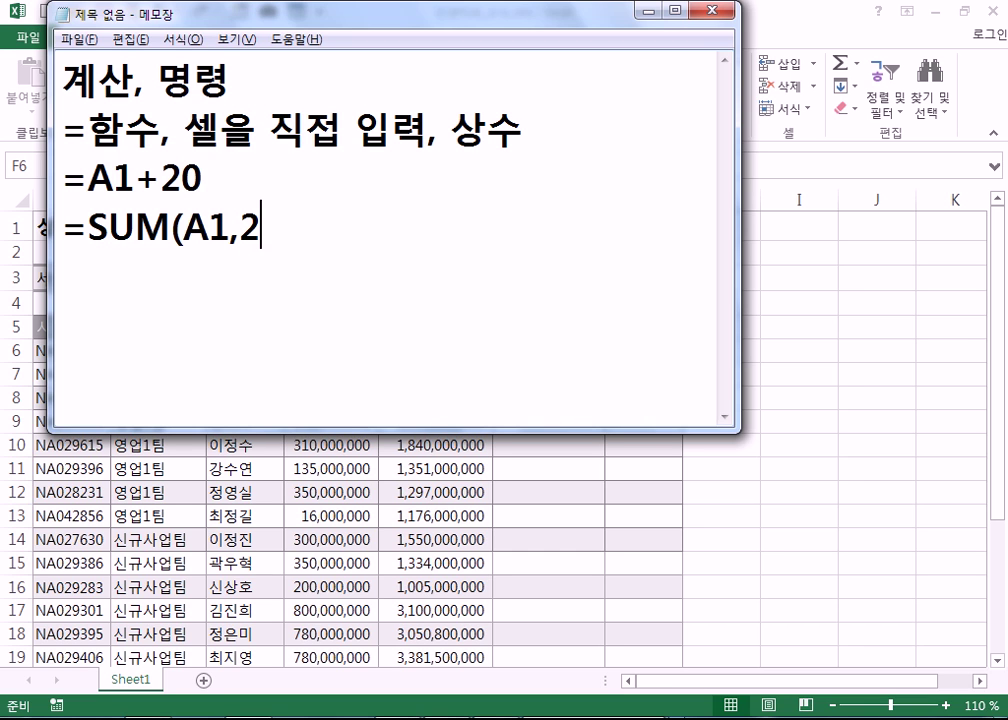
pyautogui.write('0,40)')
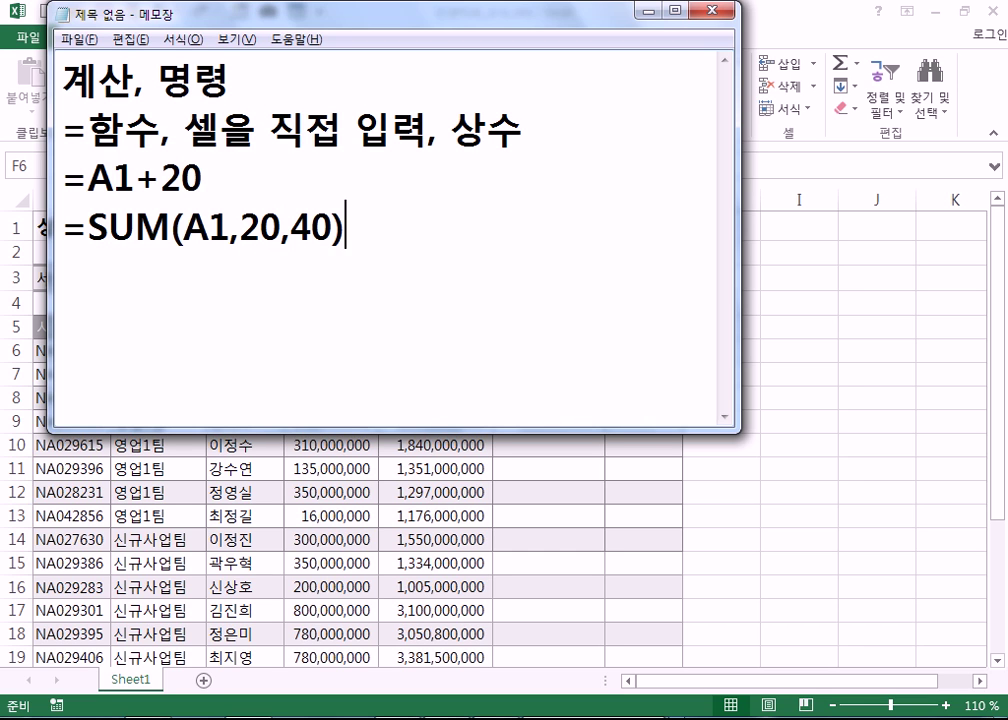
pyautogui.press('Return')
pyautogui.write('=100')
pyautogui.press('Return')
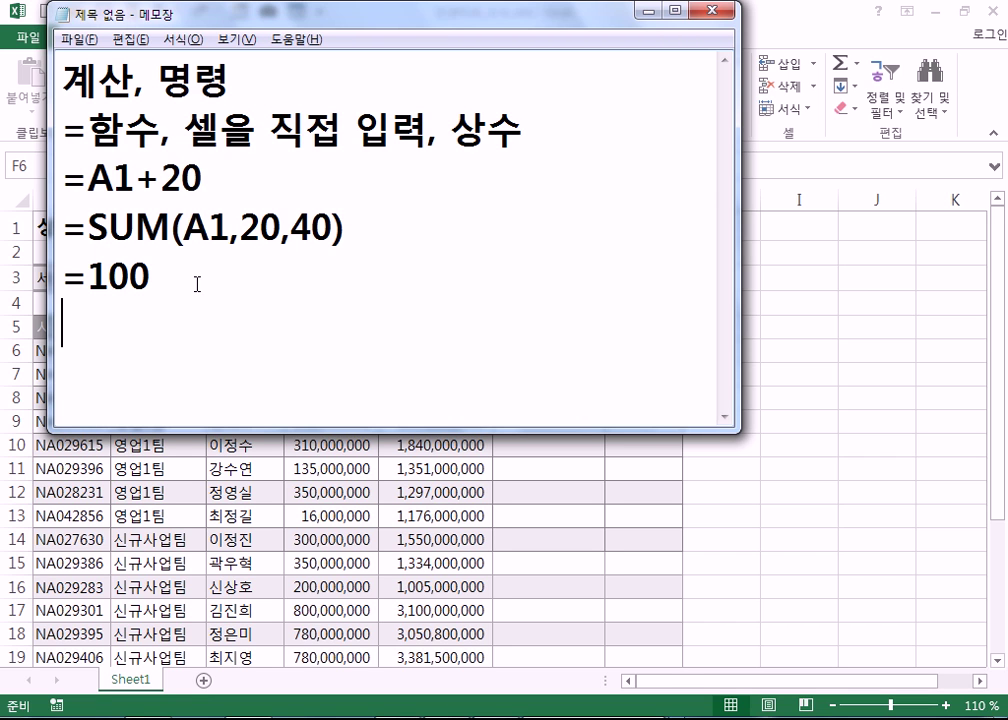
pyautogui.hotkey('alt', 'Tab')
pyautogui.click(578, 253)
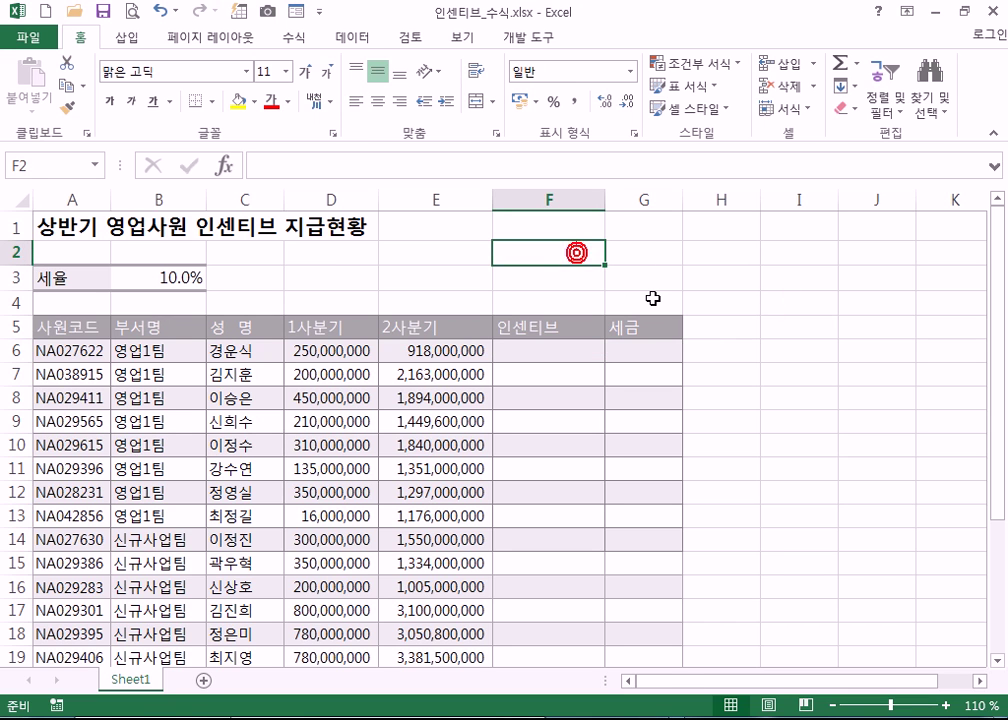
pyautogui.write('=65446')
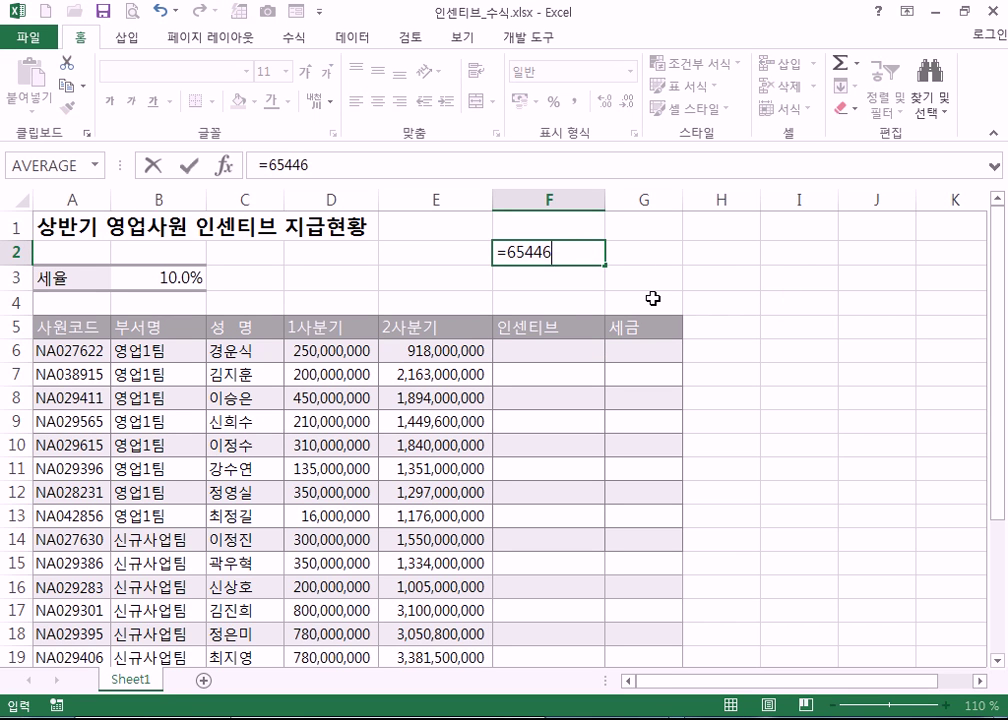
pyautogui.write('4356*+646456565')
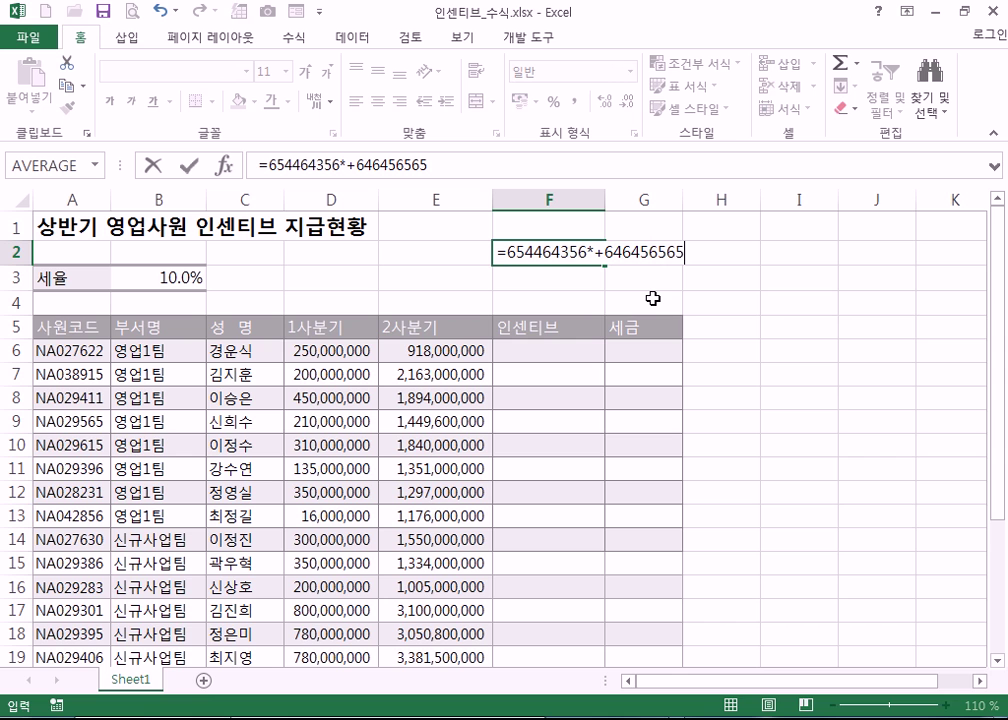
pyautogui.click(597, 252)
pyautogui.press('BackSpace')
pyautogui.press('Return')
pyautogui.press('Up')
pyautogui.press('F2')
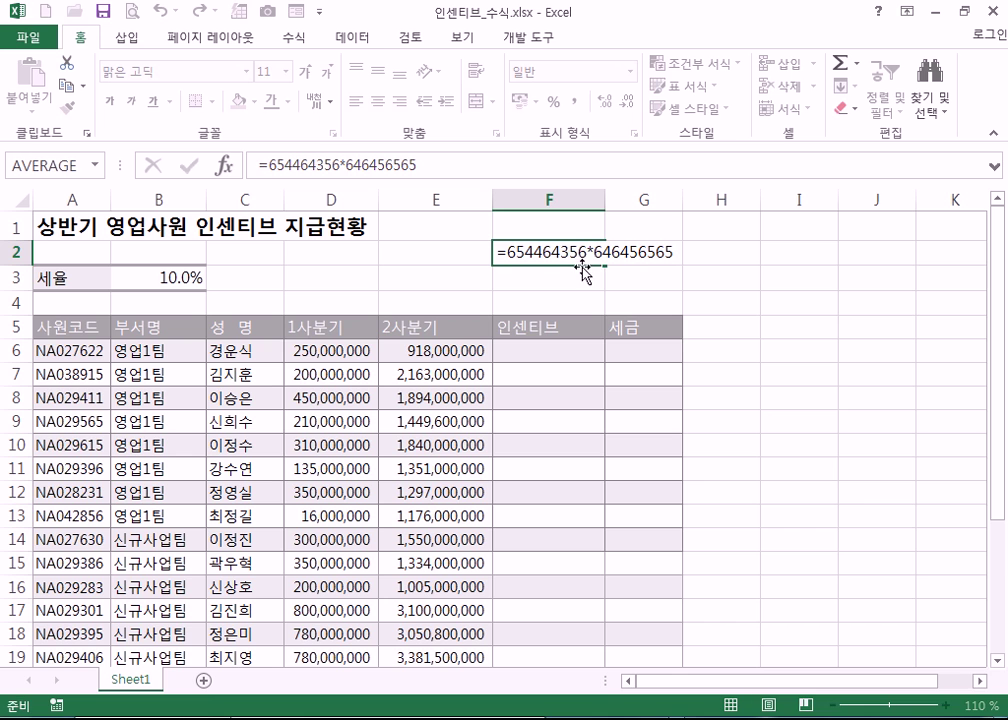
pyautogui.hotkey('ctrl', 'Return')
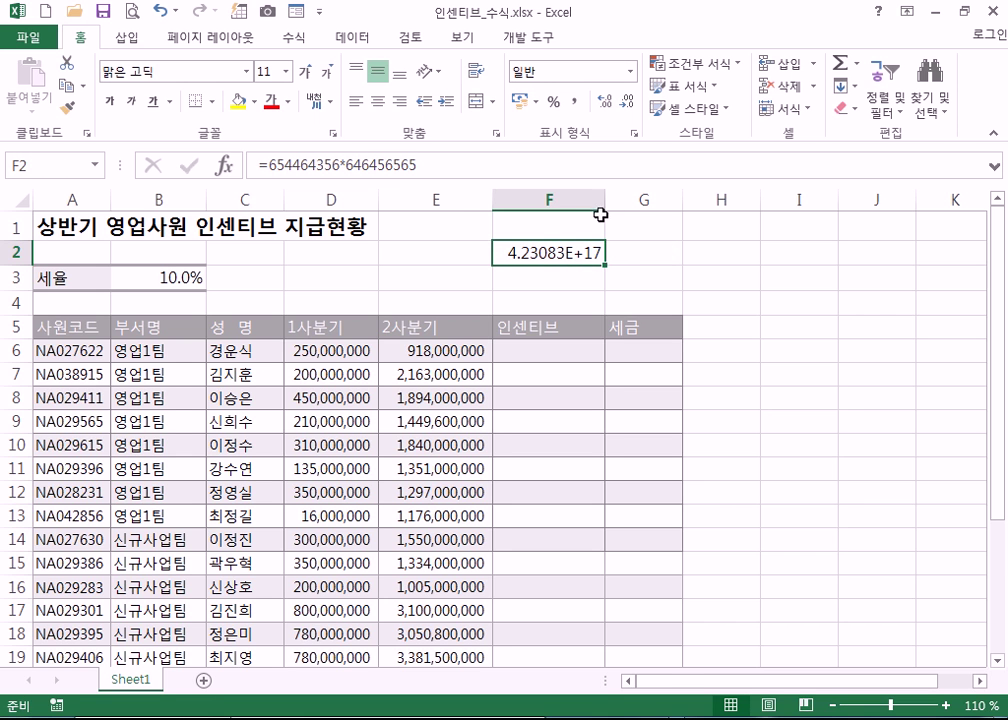
pyautogui.moveTo(605, 196); pyautogui.dragTo(743, 196)
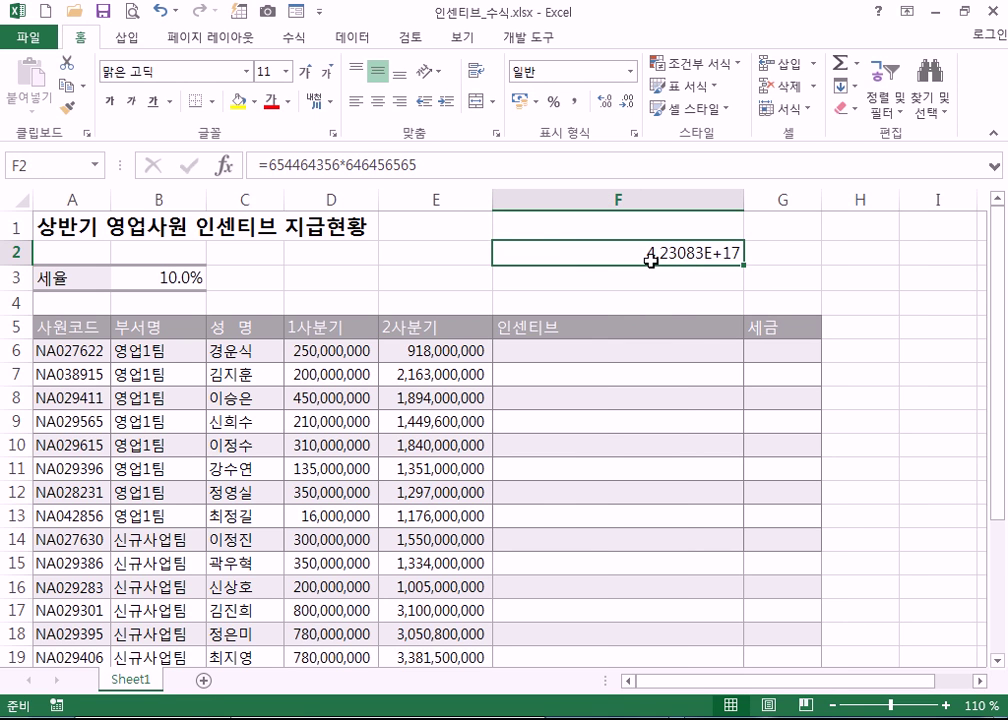
pyautogui.hotkey('ctrl', 'z')
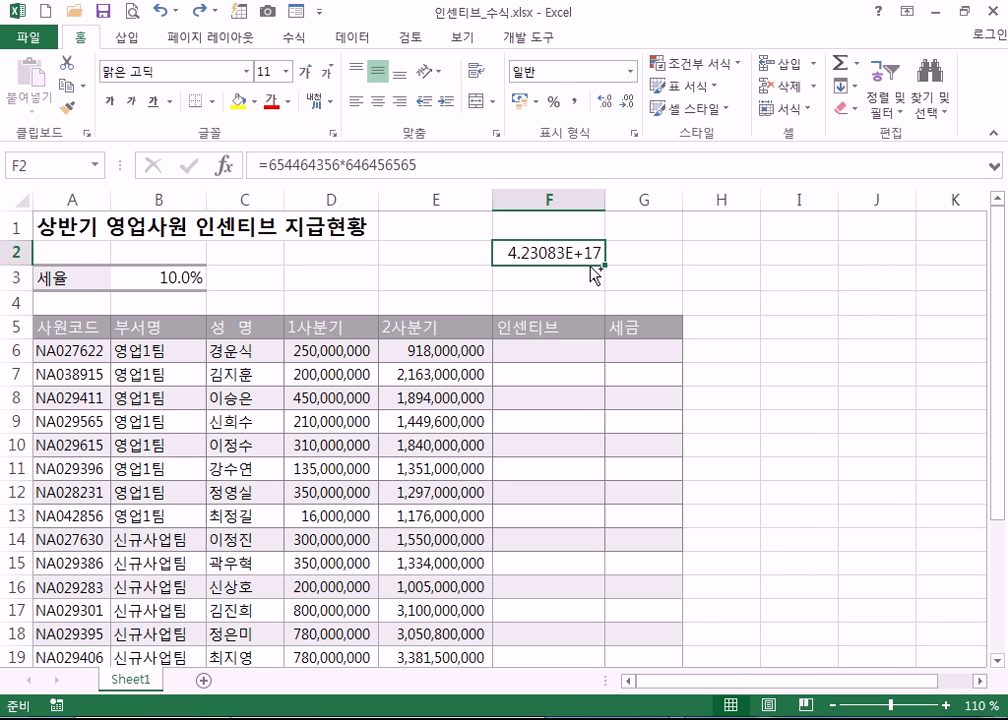
pyautogui.hotkey('ctrl', '1')
pyautogui.click(500, 110)
pyautogui.click(877, 496)
pyautogui.doubleClick(604, 201)
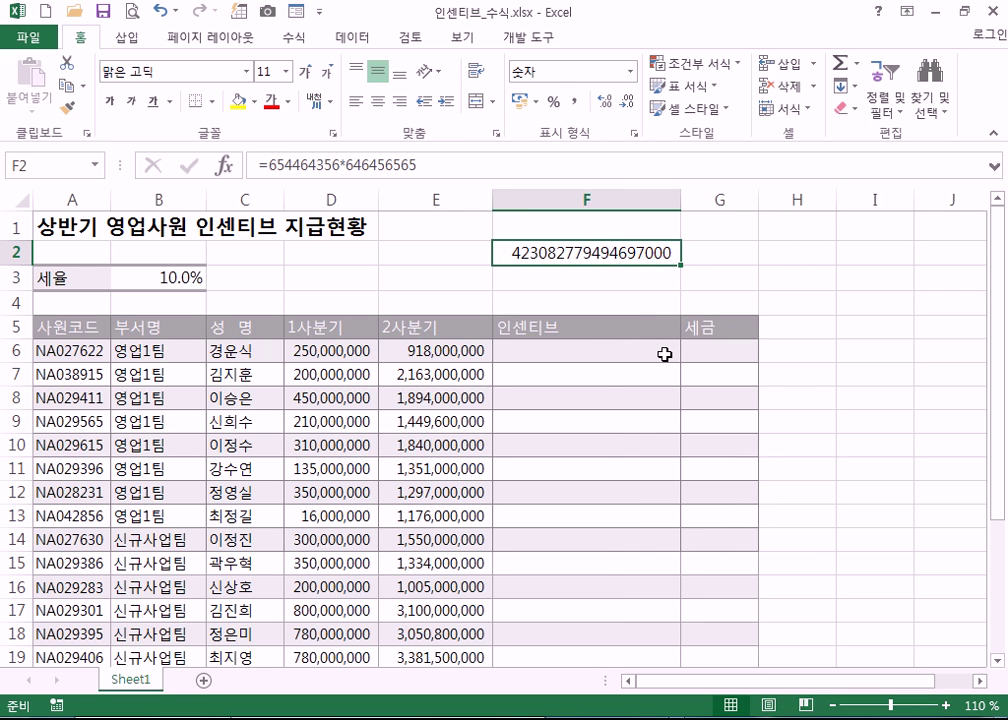
pyautogui.hotkey('ctrl', 'z')
pyautogui.hotkey('ctrl', 'z')
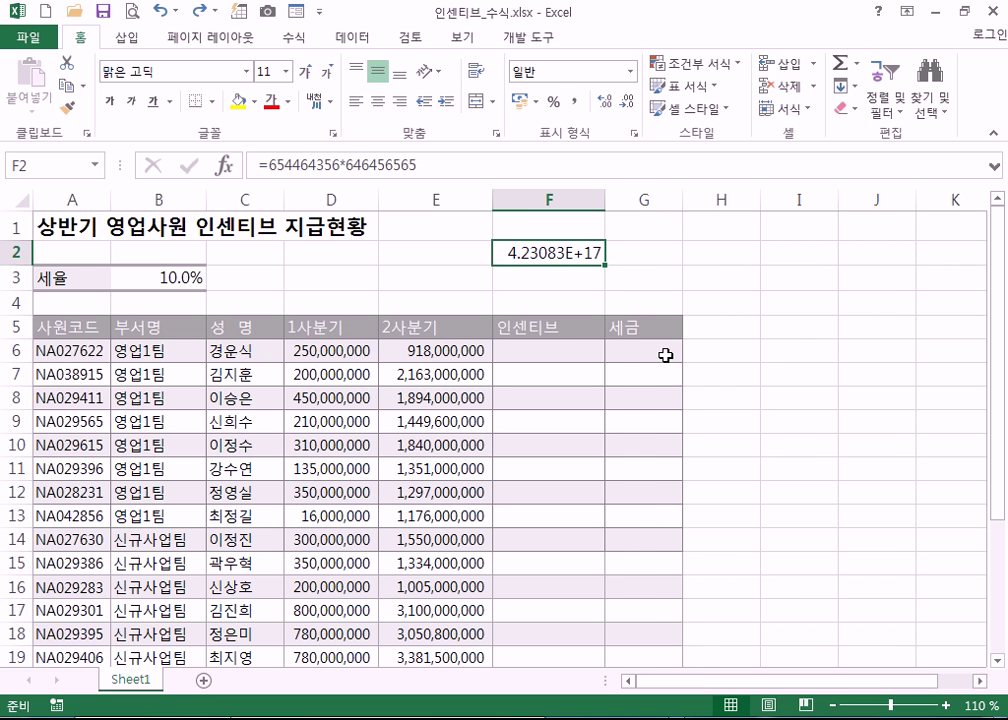
pyautogui.press('F2')
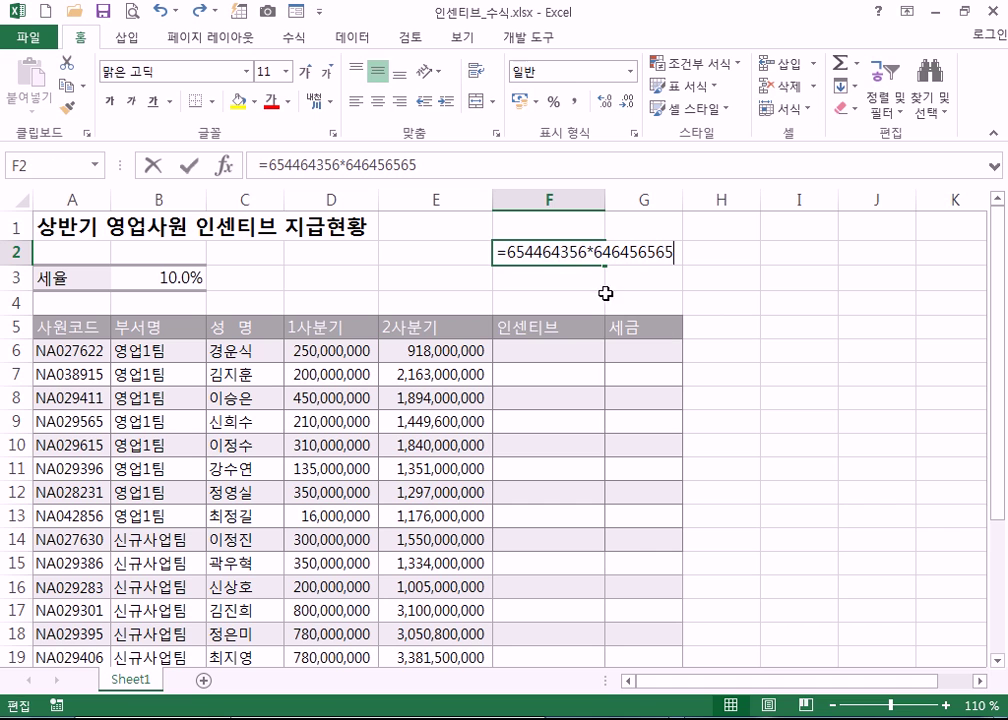
pyautogui.moveTo(511, 255); pyautogui.dragTo(587, 255)
pyautogui.press('Escape')
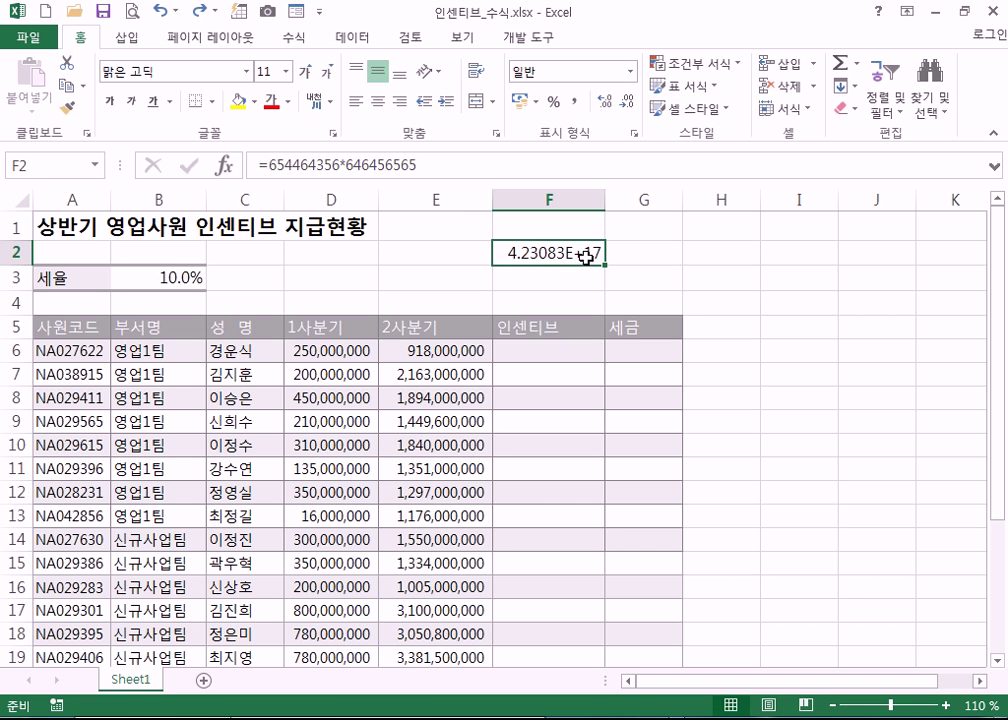
pyautogui.press('Delete')
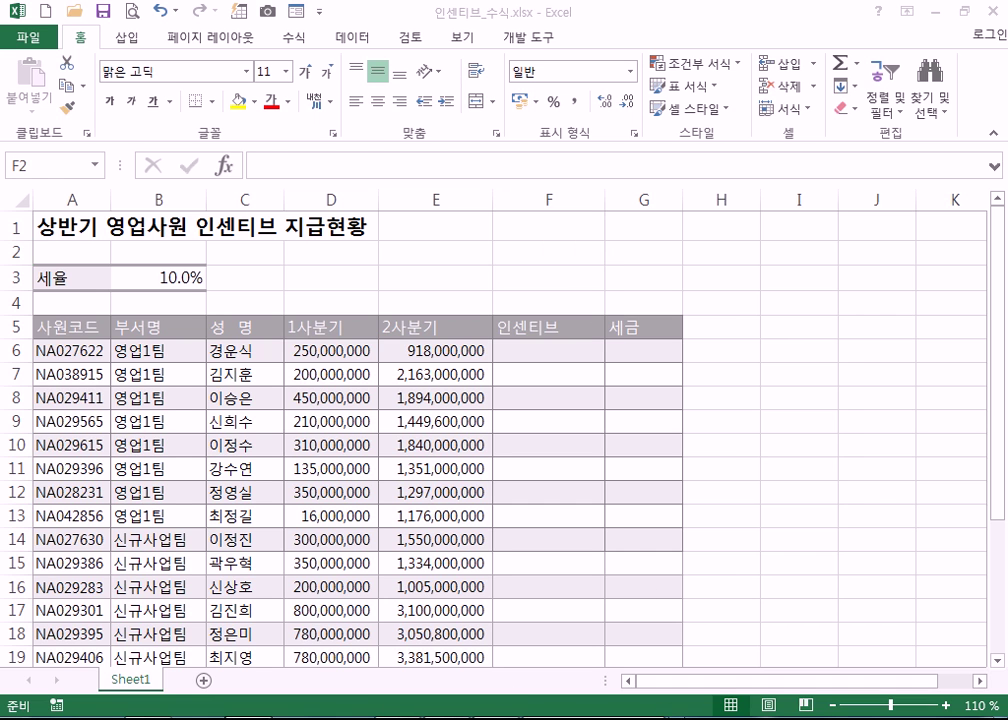
# - Extend =100 to =100+20, highlight SUM and A1 in the examples, and start a new line
pyautogui.click(173, 279)
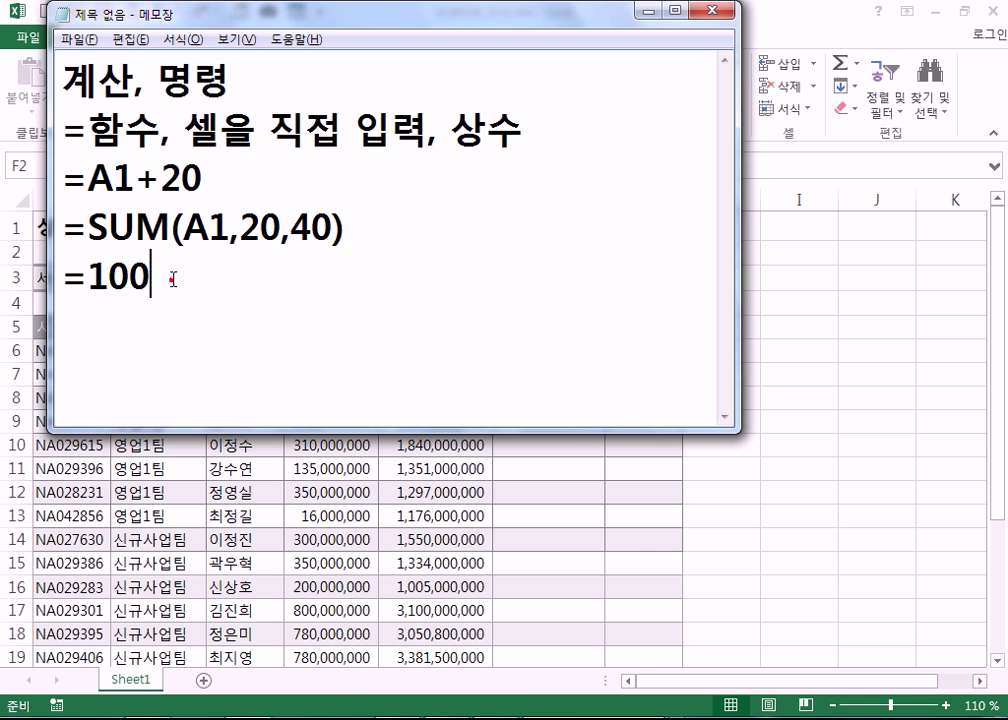
pyautogui.write('+20')
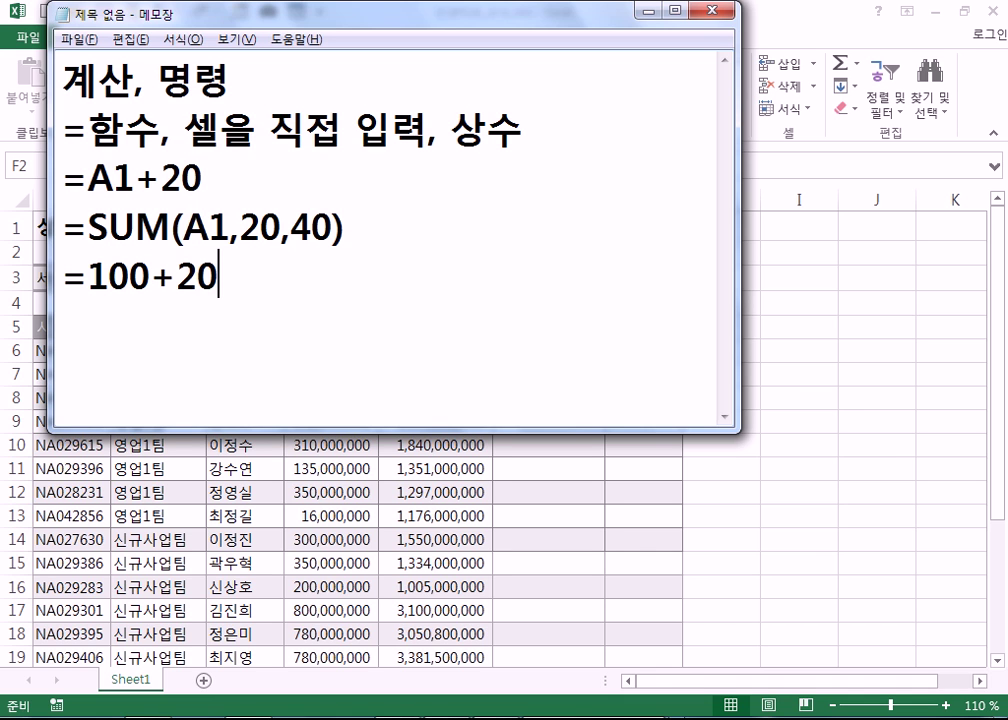
pyautogui.moveTo(230, 284); pyautogui.dragTo(62, 279)
pyautogui.moveTo(90, 227); pyautogui.dragTo(230, 227)
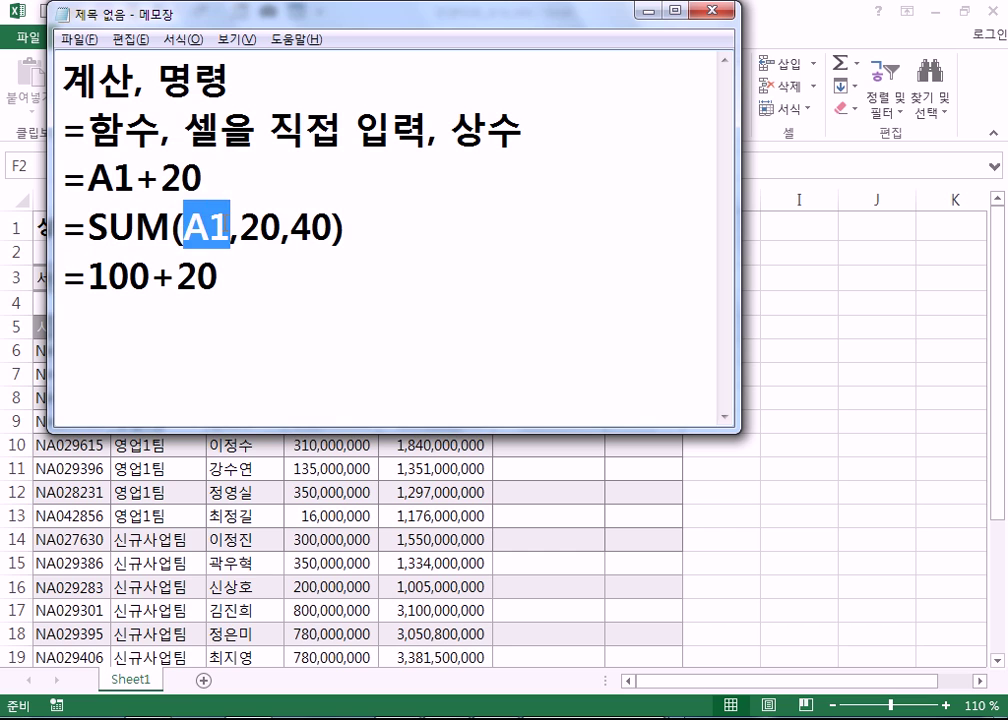
pyautogui.click(294, 343)
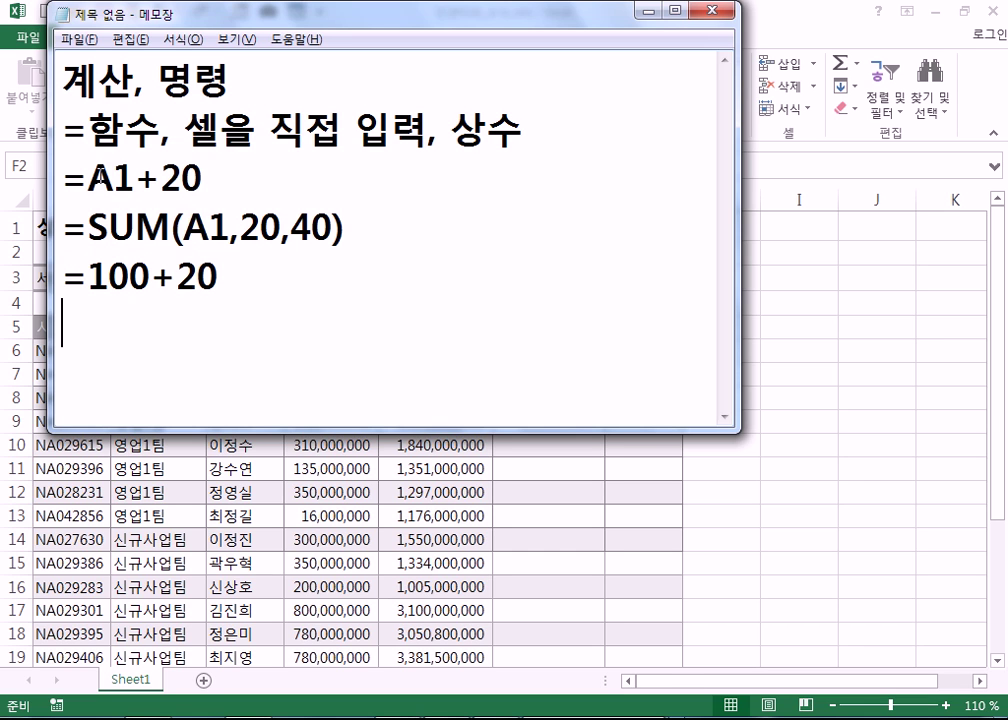
pyautogui.moveTo(88, 178); pyautogui.dragTo(136, 178)
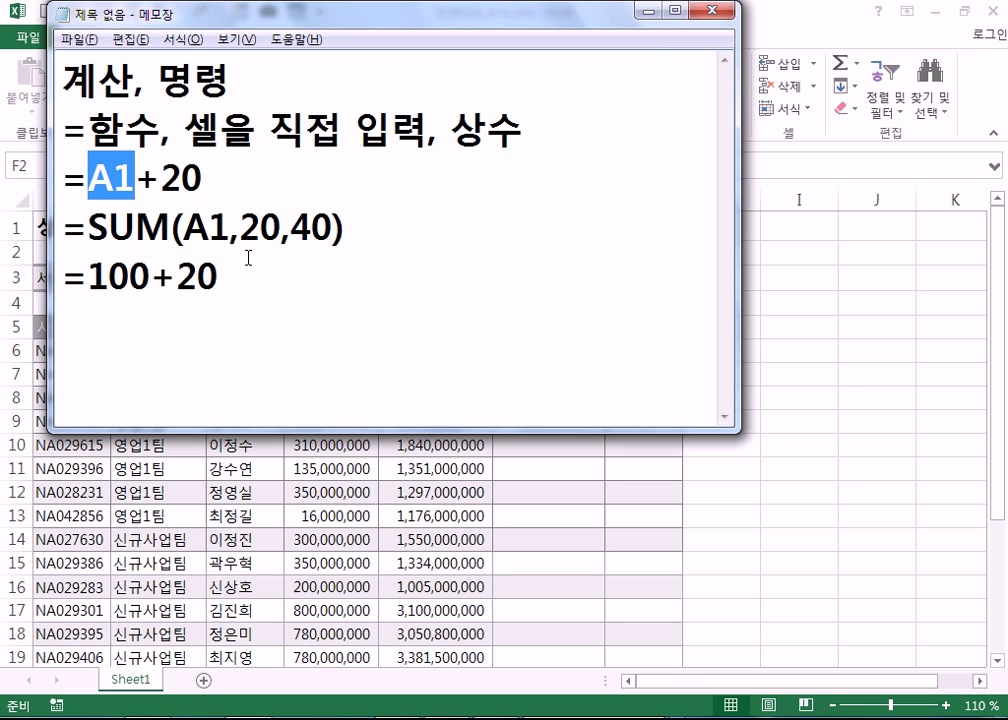
pyautogui.click(198, 351)
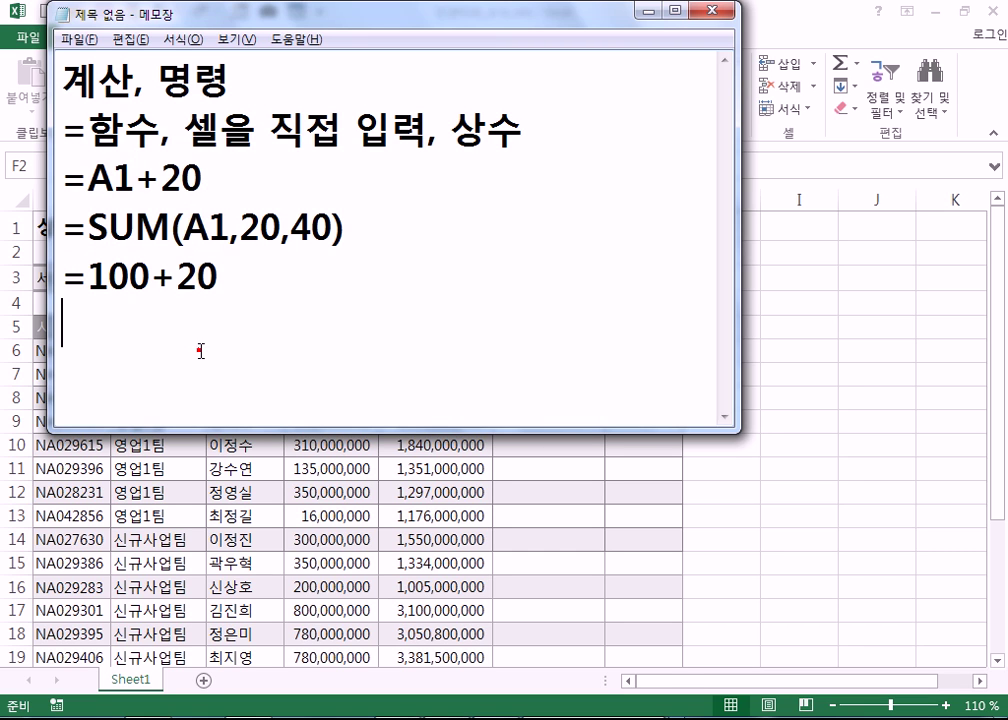
pyautogui.press('Return')
# - Type the reference forms and reorder them to read A1, $A$1, A$1, $A1
pyautogui.write('A1, $A1')
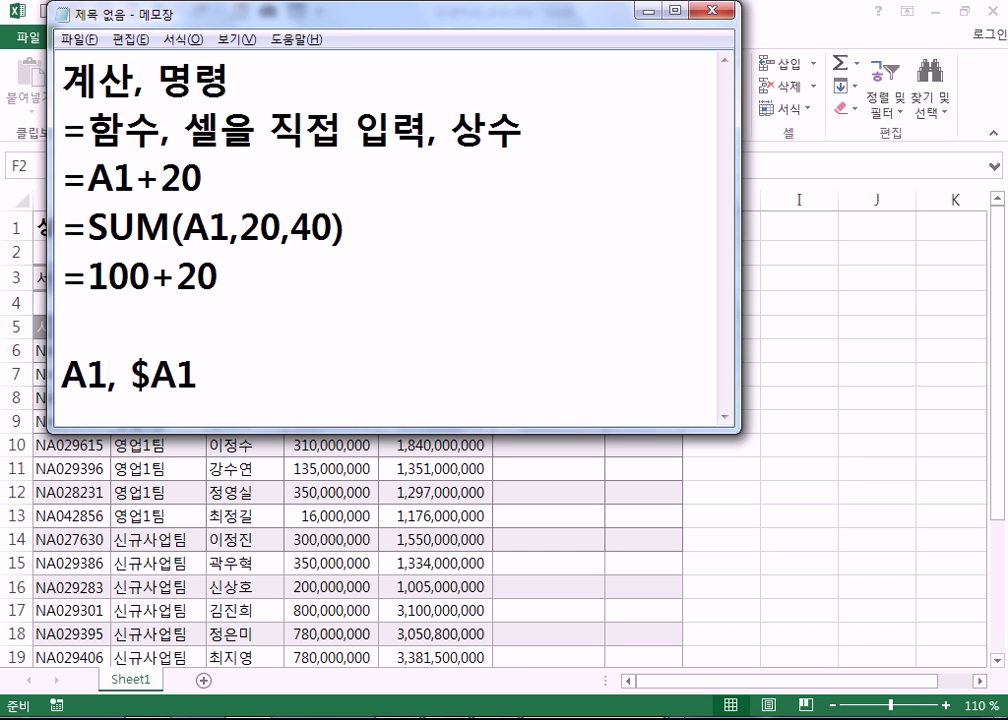
pyautogui.write(', $A')
pyautogui.write('$')
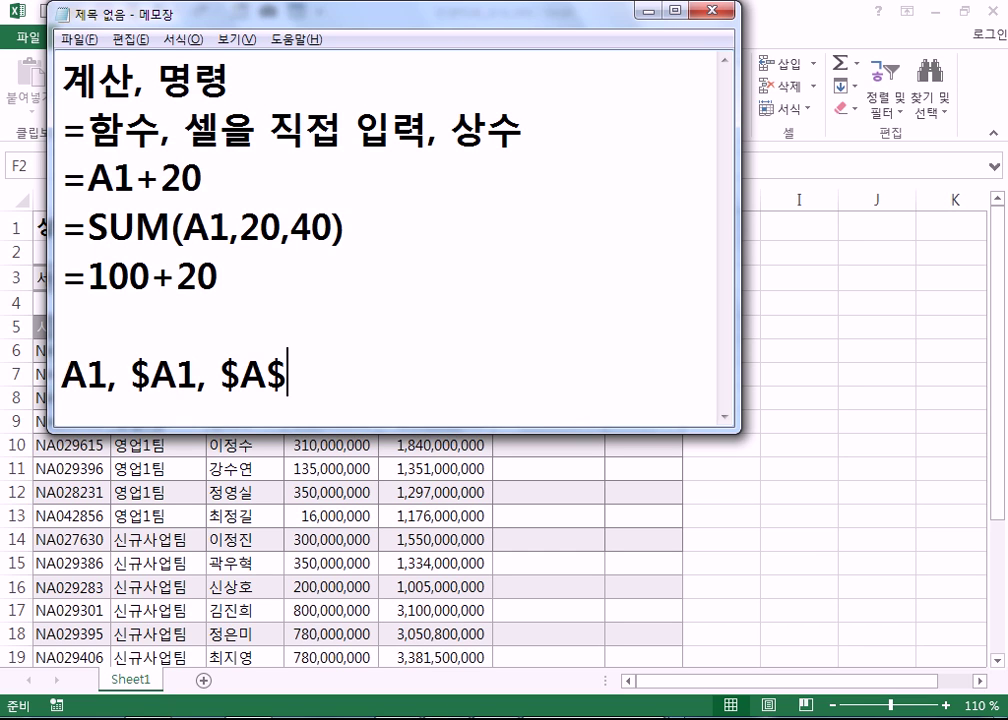
pyautogui.write('1, ')
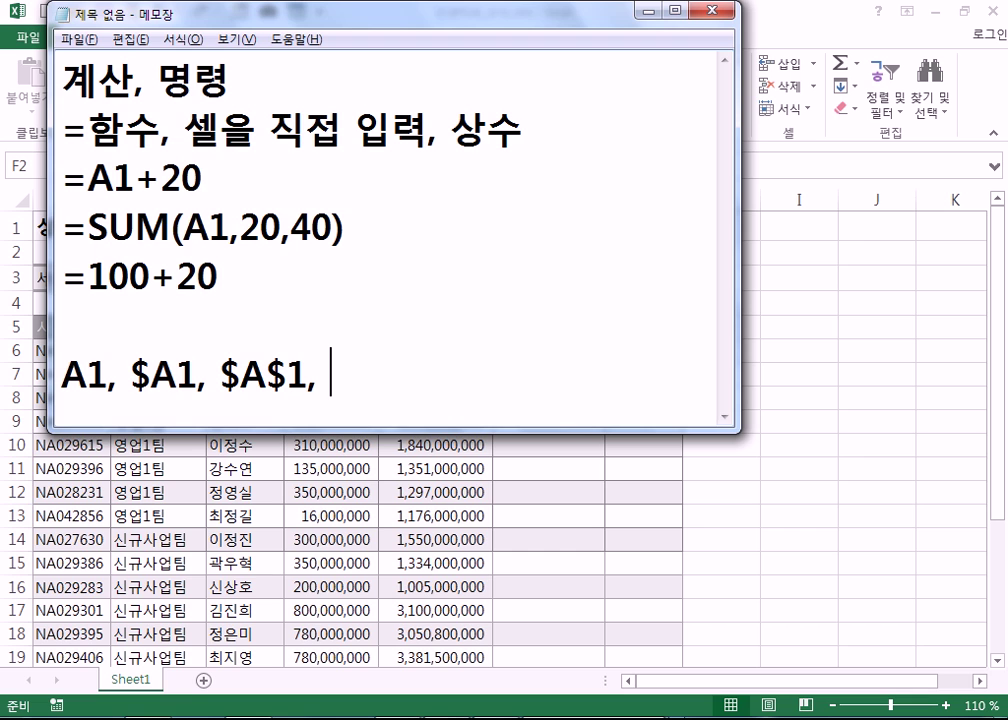
pyautogui.write('A$1')
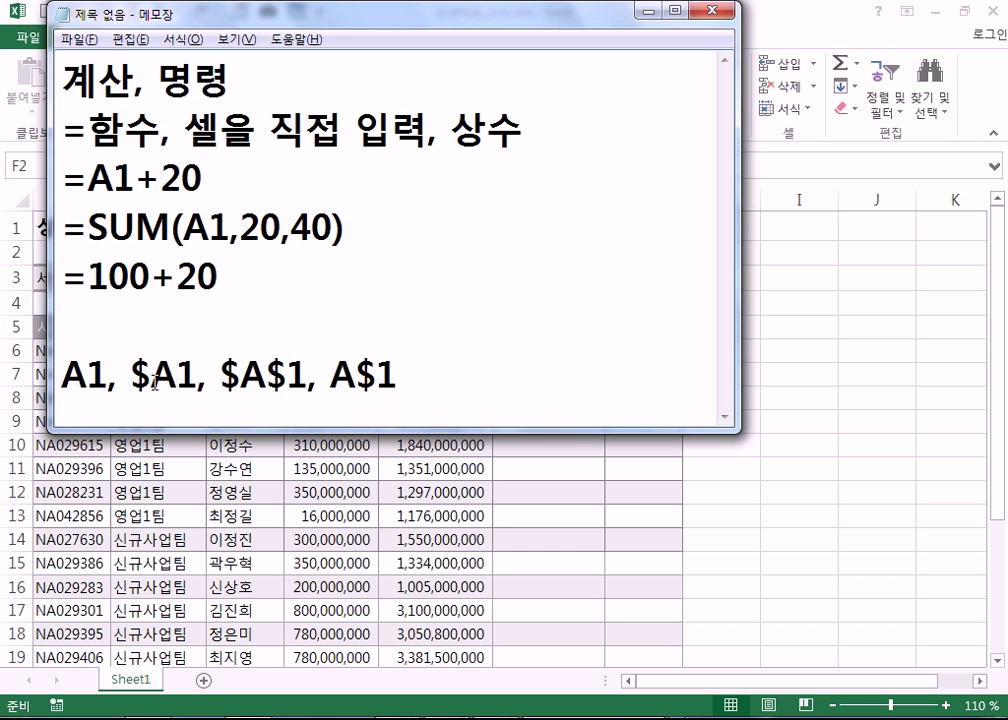
pyautogui.moveTo(104, 378); pyautogui.dragTo(214, 378)
pyautogui.press('Delete')
pyautogui.click(333, 372)
pyautogui.write(', $A1,')
pyautogui.click(87, 376)
pyautogui.write(',')
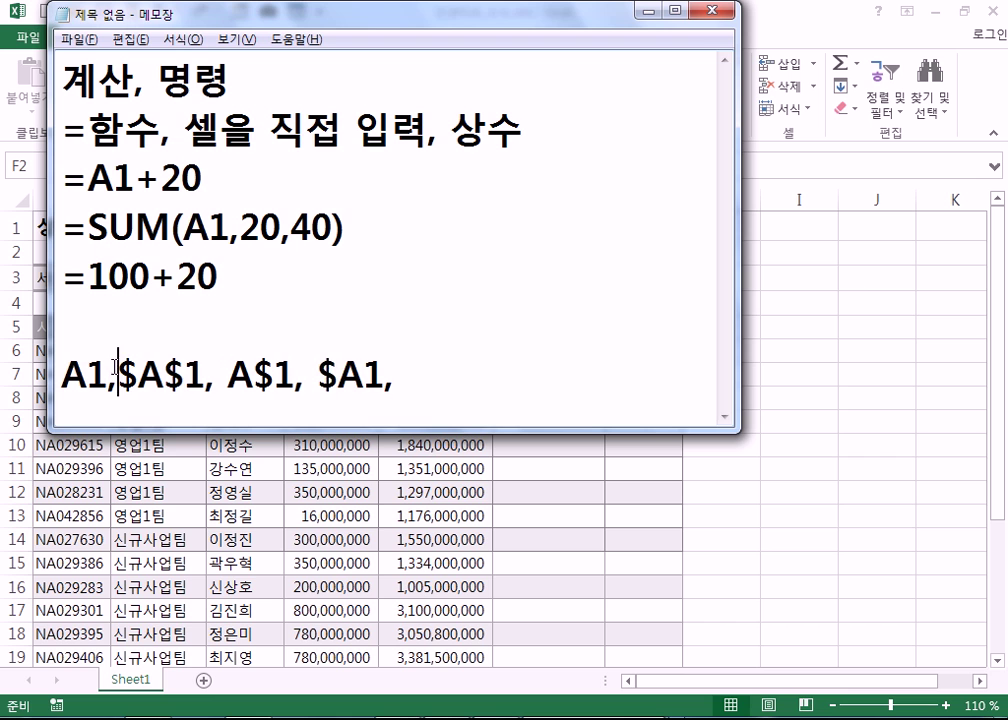
pyautogui.doubleClick(398, 376)
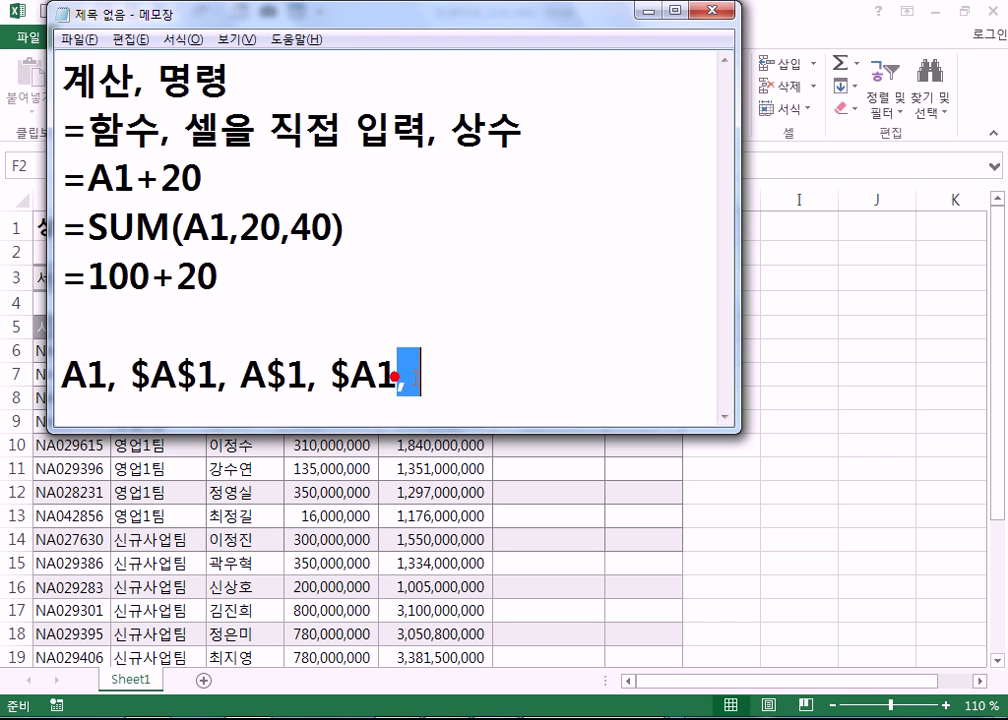
pyautogui.press('Delete')
# - Start a new line and highlight the dollar signs in $A$1 and A$1
pyautogui.press('Return')
pyautogui.press('Return')
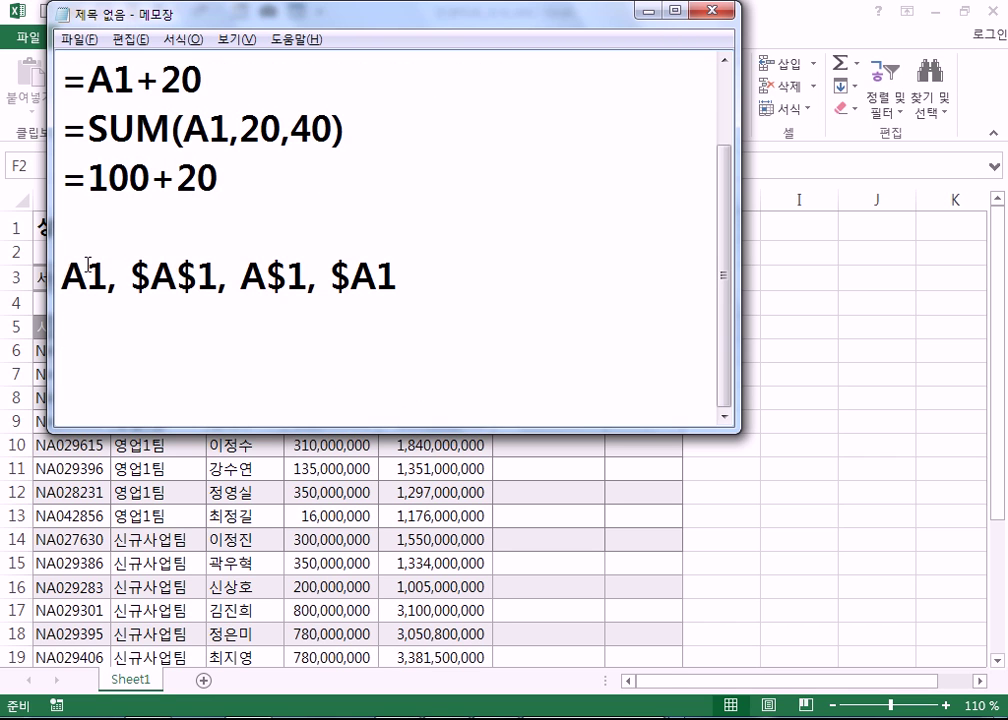
pyautogui.moveTo(64, 275); pyautogui.dragTo(200, 278)
pyautogui.moveTo(266, 277); pyautogui.dragTo(349, 276)
pyautogui.click(322, 326)
# - Back in Excel, begin entering =$A$1 in cell F3, making the A1 reference absolute with F4
pyautogui.hotkey('alt', 'Tab')
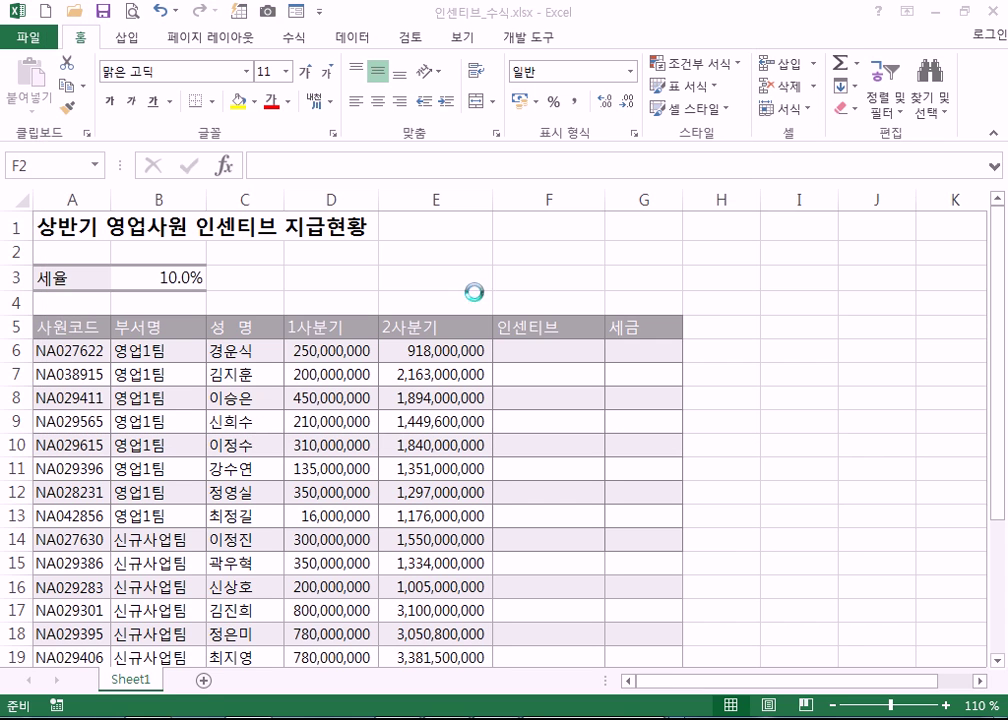
pyautogui.click(514, 275)
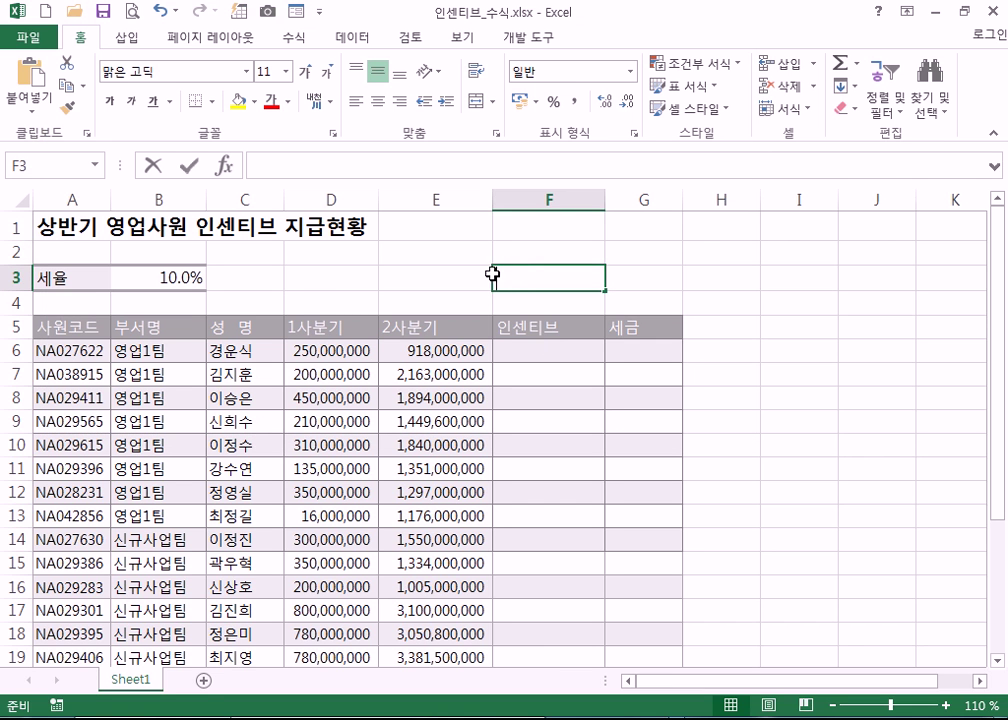
pyautogui.write('=')
pyautogui.click(58, 228)
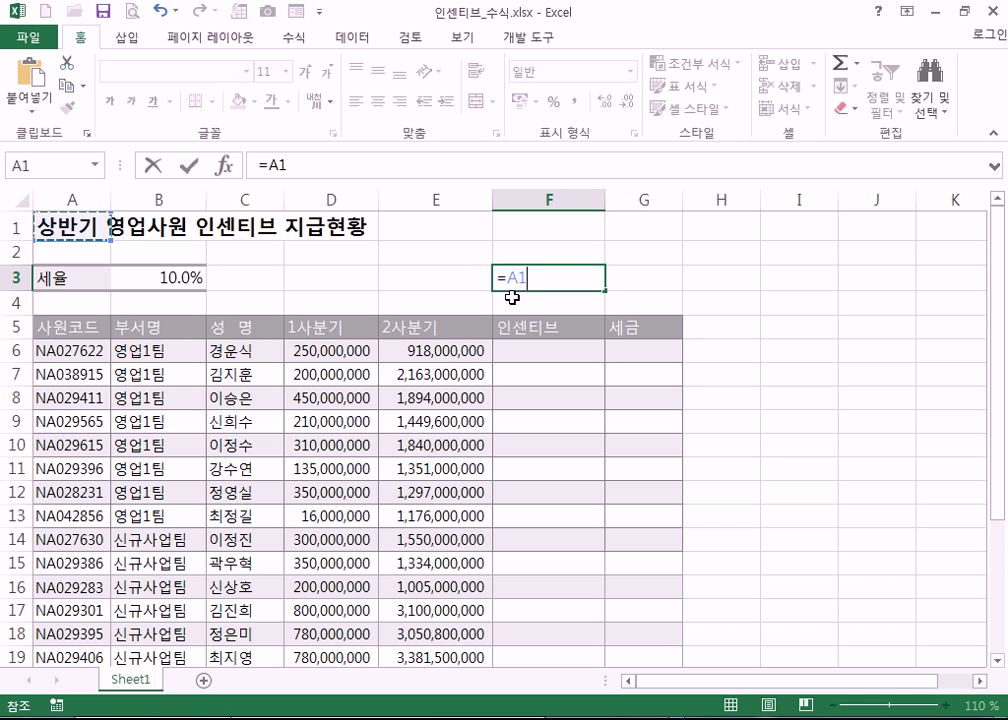
pyautogui.press('F4')
pyautogui.press('F4')
pyautogui.press('F4')
pyautogui.press('F4')
pyautogui.press('F4')
pyautogui.press('F4')
pyautogui.press('F4')
pyautogui.press('F4')
pyautogui.press('F4')
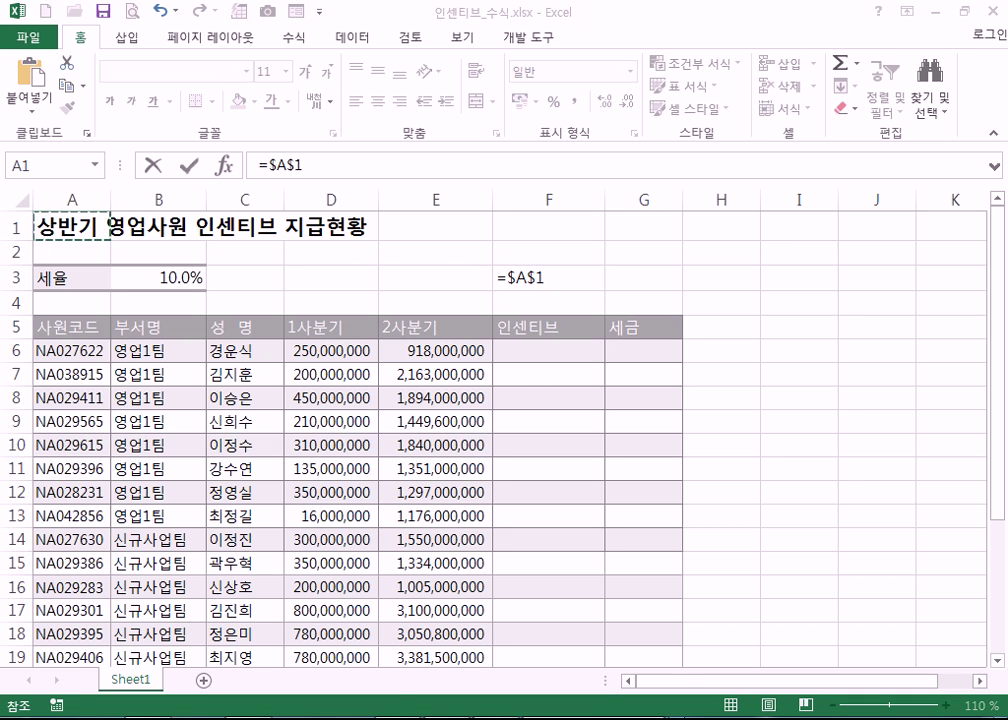
# - Return to Notepad and highlight each reference form A1, $A$1, A$1 and $A1 in turn
pyautogui.hotkey('alt', 'Tab')
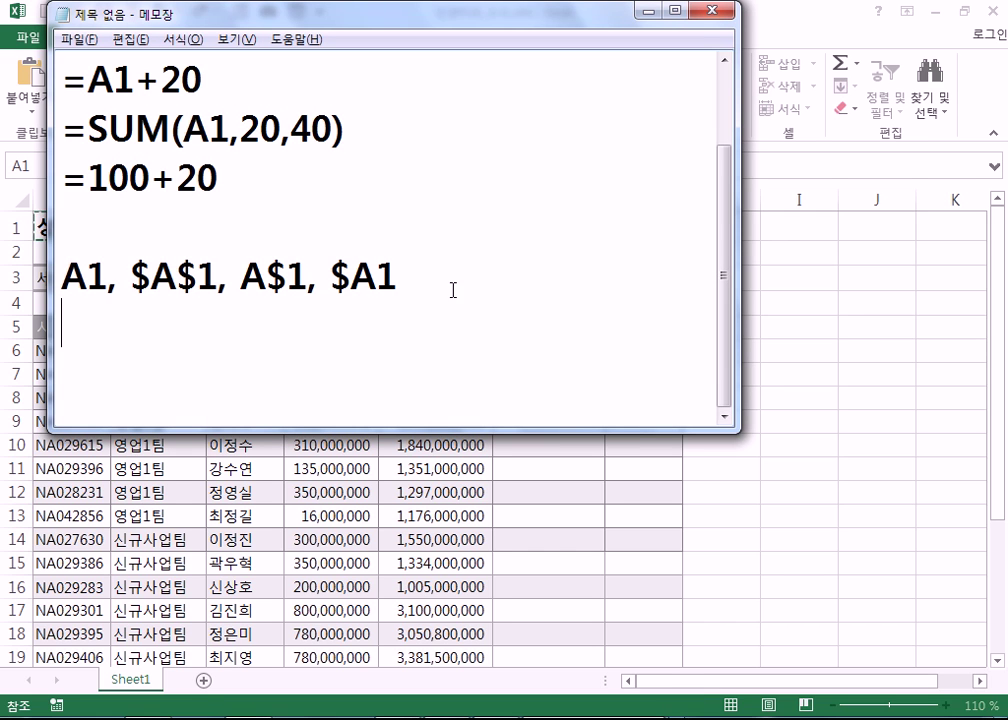
pyautogui.doubleClick(88, 276)
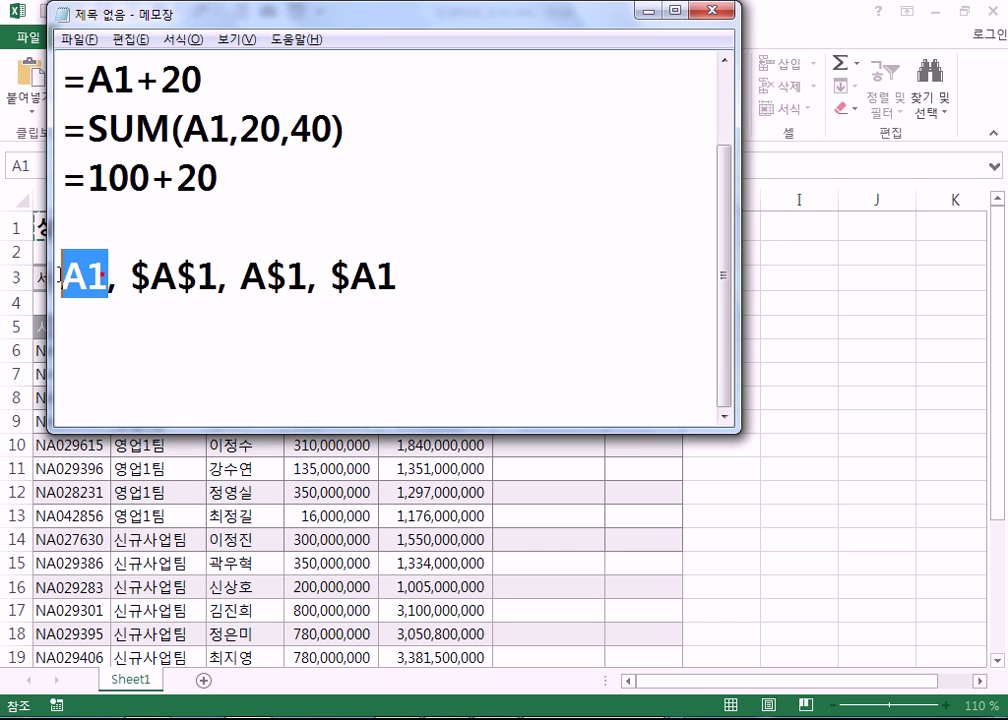
pyautogui.doubleClick(178, 276)
pyautogui.click(263, 275)
pyautogui.doubleClick(261, 273)
pyautogui.click(259, 299)
# - Add the label (상대적) right after A1
pyautogui.click(104, 276)
pyautogui.write('(TKD')
pyautogui.press('BackSpace')
pyautogui.press('BackSpace')
pyautogui.press('BackSpace')
pyautogui.press('Hangul')
pyautogui.write('상잿')
pyautogui.press('BackSpace')
pyautogui.press('BackSpace')
pyautogui.press('BackSpace')
pyautogui.write('대적')
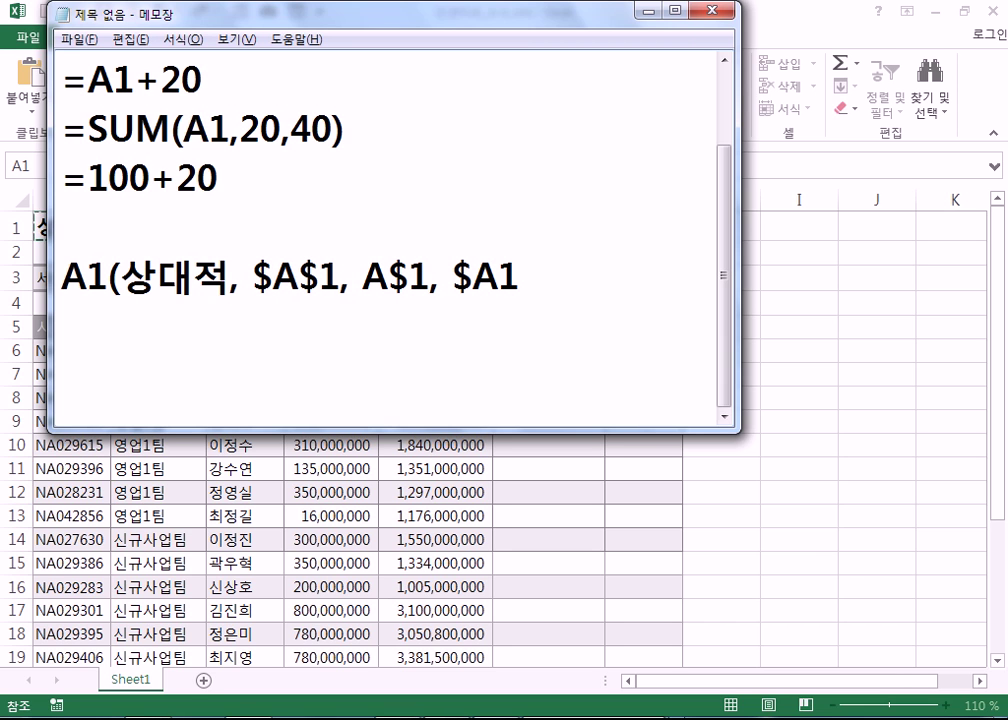
pyautogui.write(')')
# - Label $A$1 (절대적), move A$1, $A1 to a new line, and label it (혼합적)
pyautogui.press('Right')
pyautogui.press('Right')
pyautogui.press('Right')
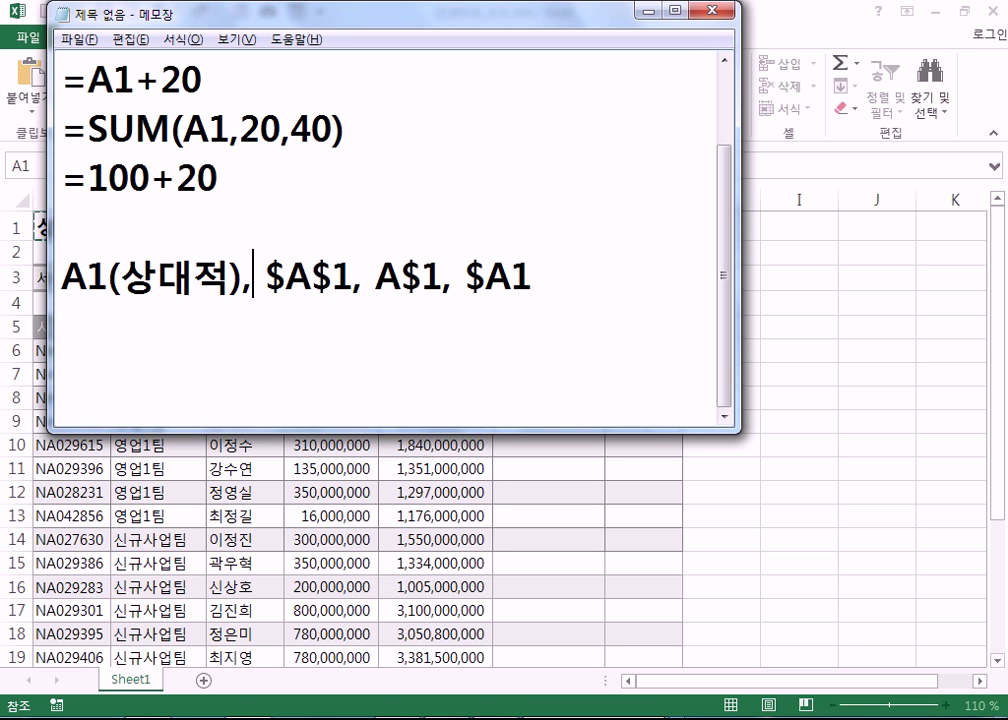
pyautogui.press('Right')
pyautogui.press('Right')
pyautogui.press('Right')
pyautogui.write('(절')
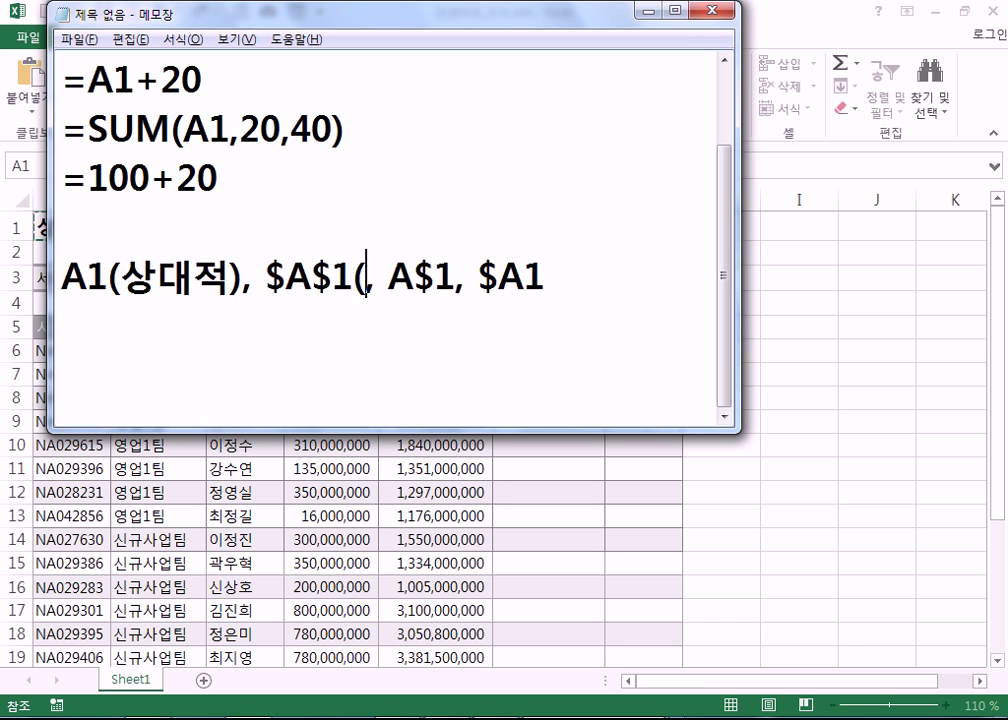
pyautogui.write('대적)')
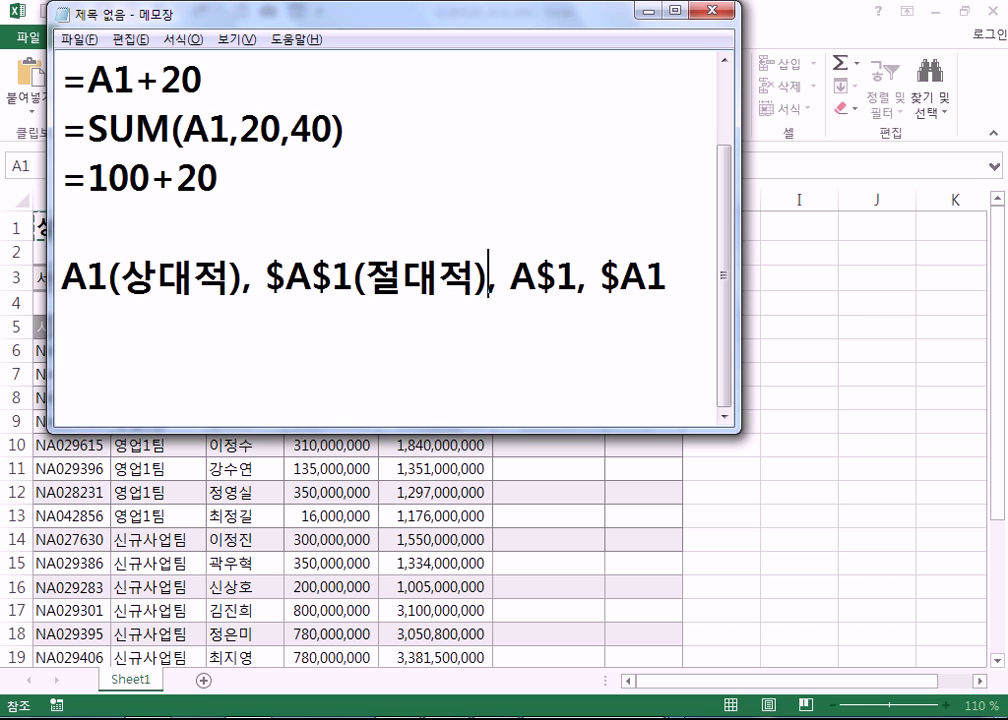
pyautogui.press('Right')
pyautogui.press('Return')
pyautogui.press('Delete')
pyautogui.press('End')
pyautogui.write('(혼합')
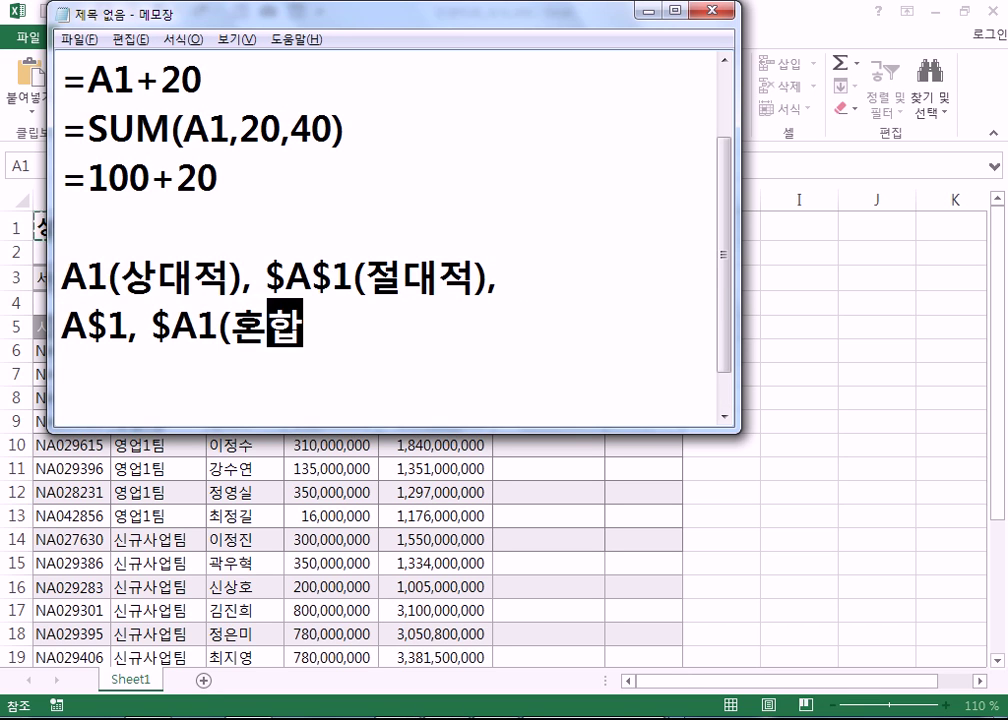
pyautogui.write('ㅈ적)')
pyautogui.press('Return')
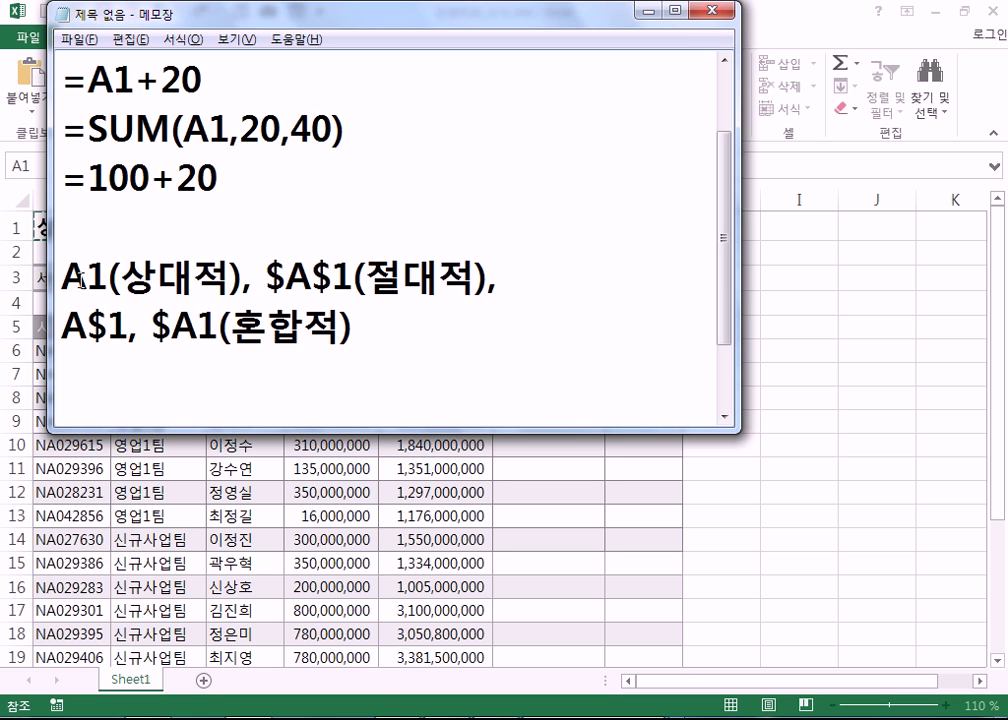
pyautogui.moveTo(64, 282); pyautogui.dragTo(158, 280)
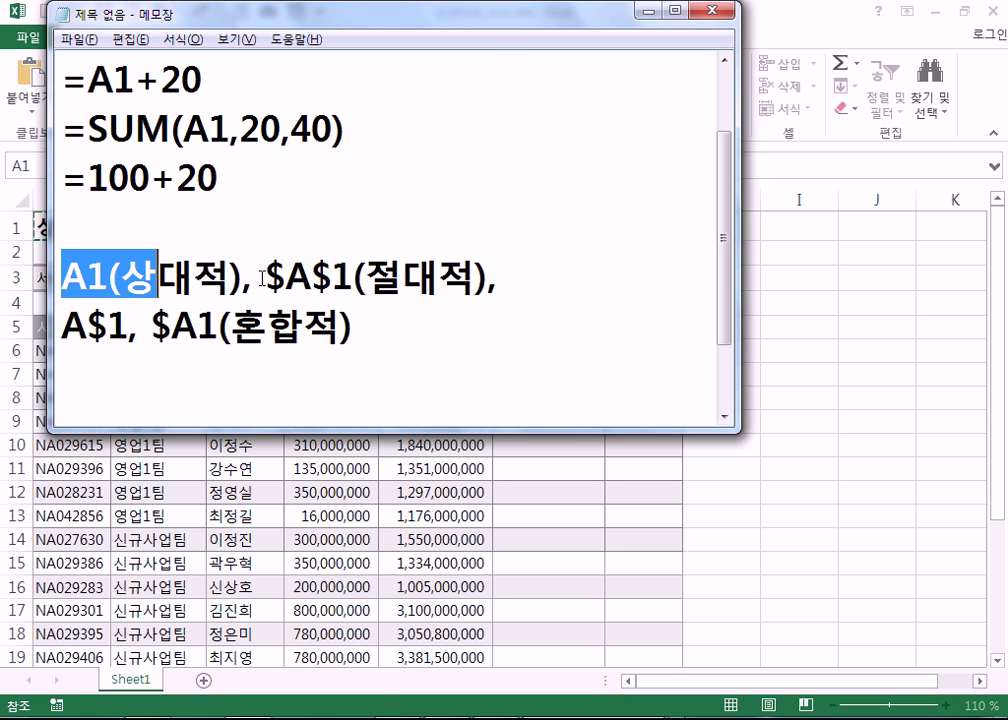
pyautogui.moveTo(312, 281); pyautogui.dragTo(353, 262)
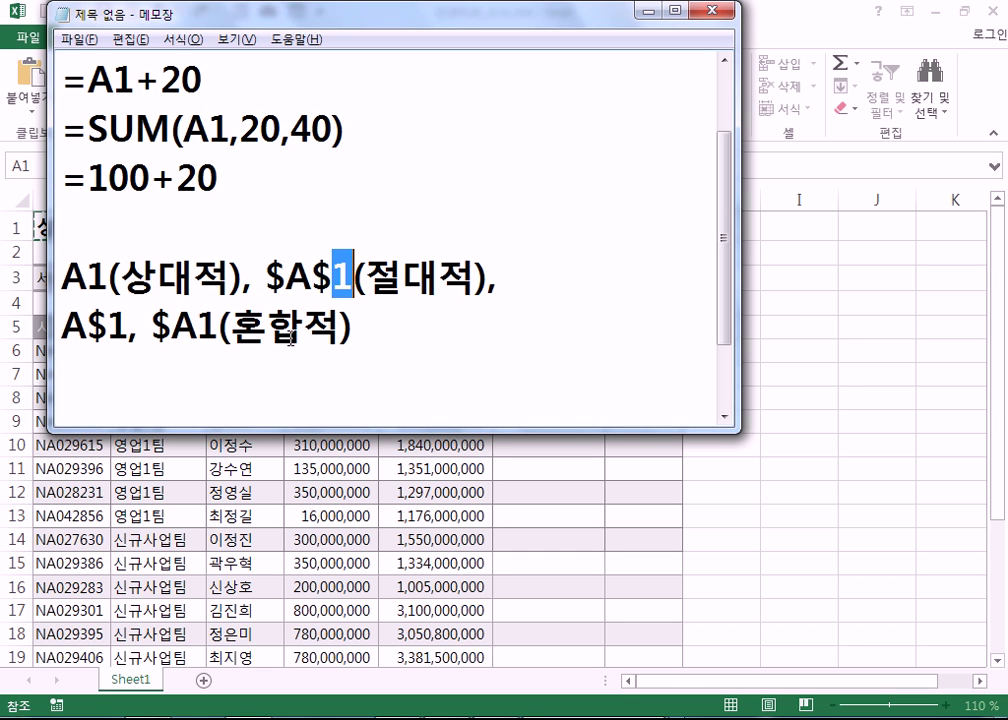
pyautogui.doubleClick(163, 180)
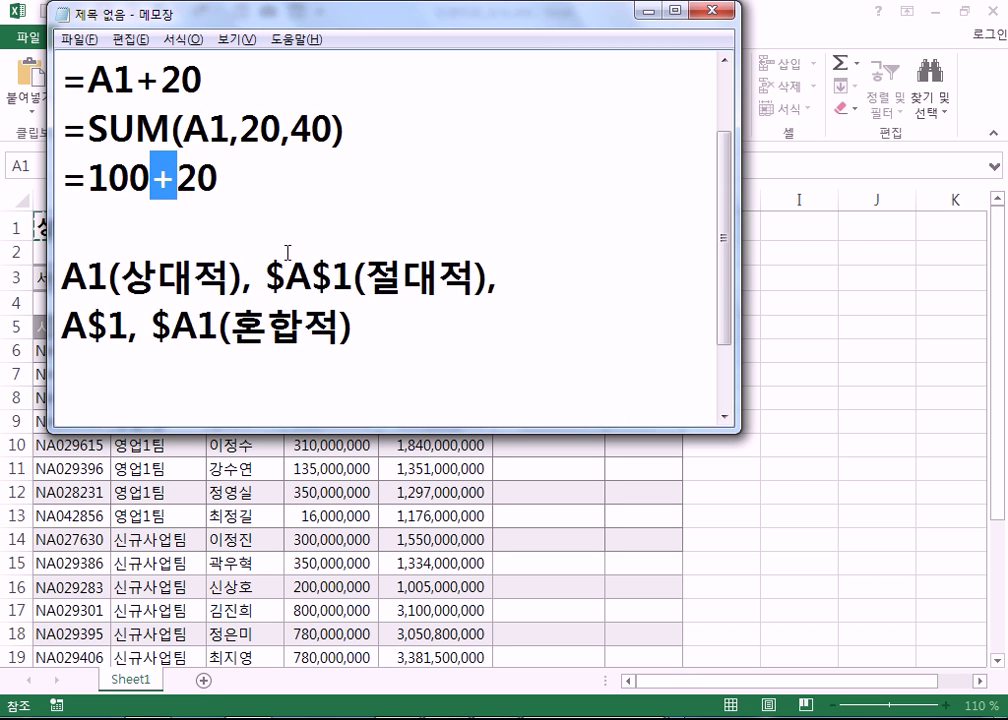
pyautogui.click(304, 385)
# - Add the example ="사랑"&"우정" with its result 사랑우정, highlighting 사랑 and 우정
pyautogui.scroll(-1, 304, 390)
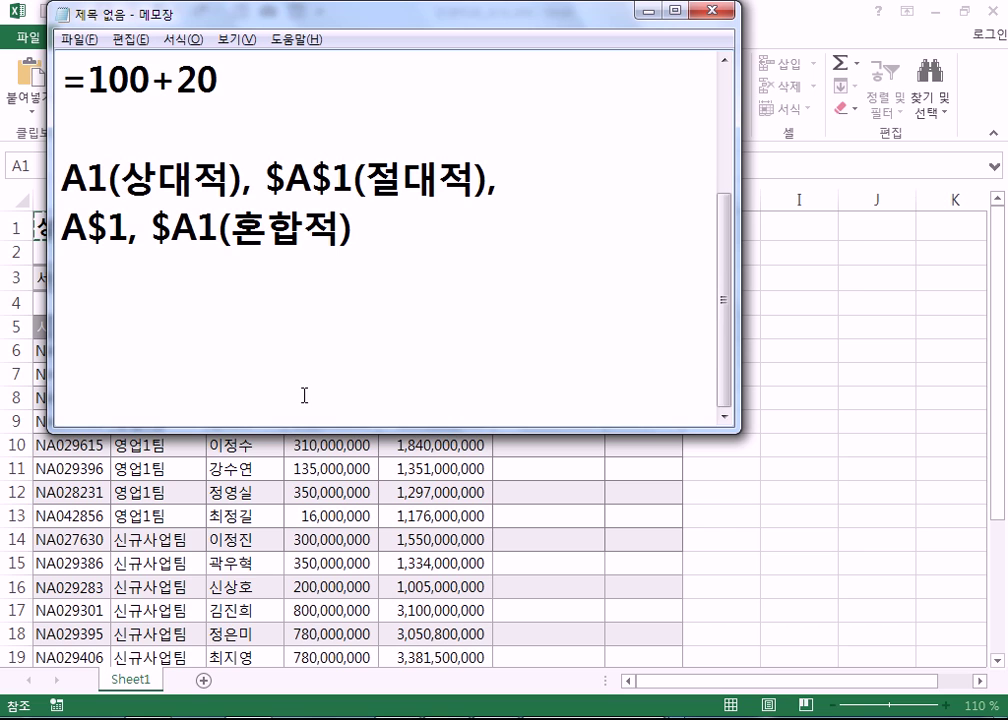
pyautogui.press('Return')
pyautogui.write('="사랑"')
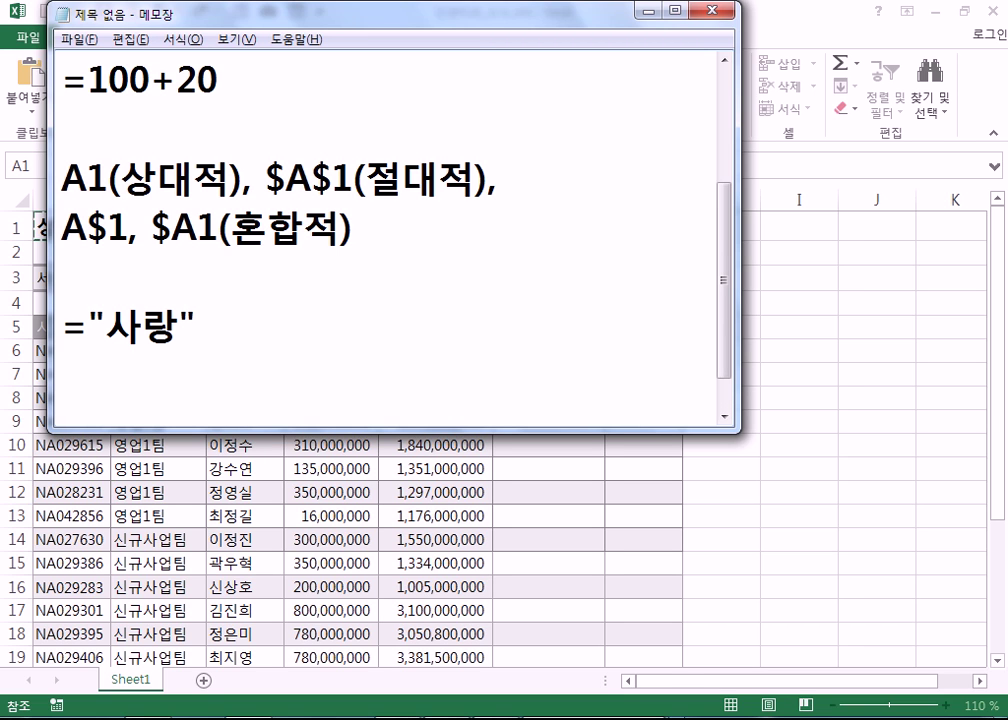
pyautogui.write('&"우정"')
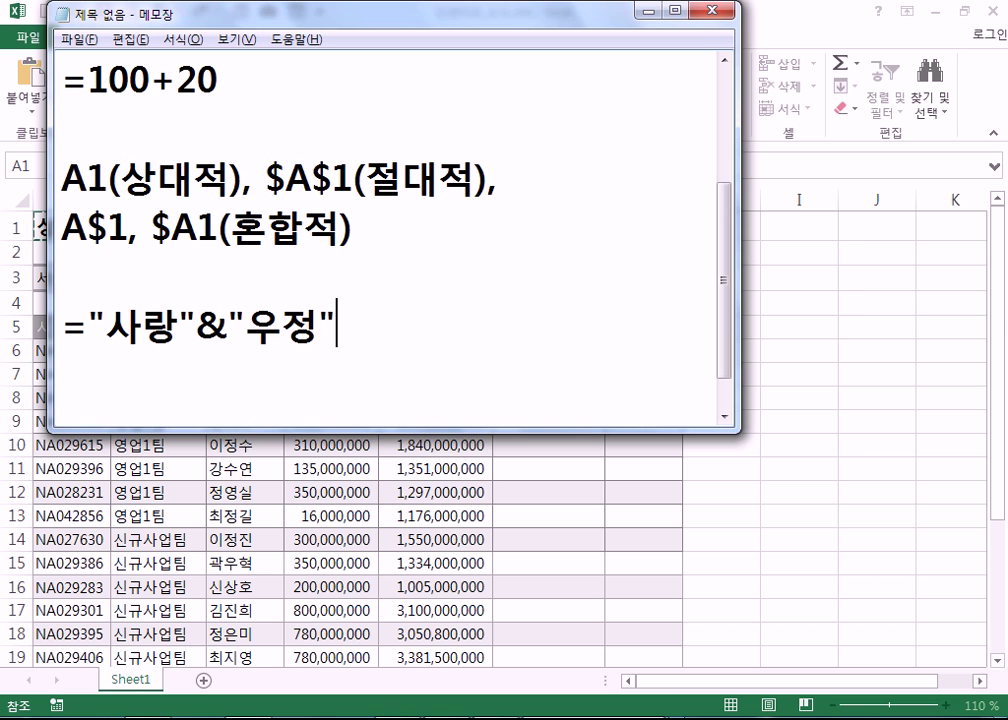
pyautogui.press('Return')
pyautogui.write('사랑')
pyautogui.write('우정')
pyautogui.press('Return')
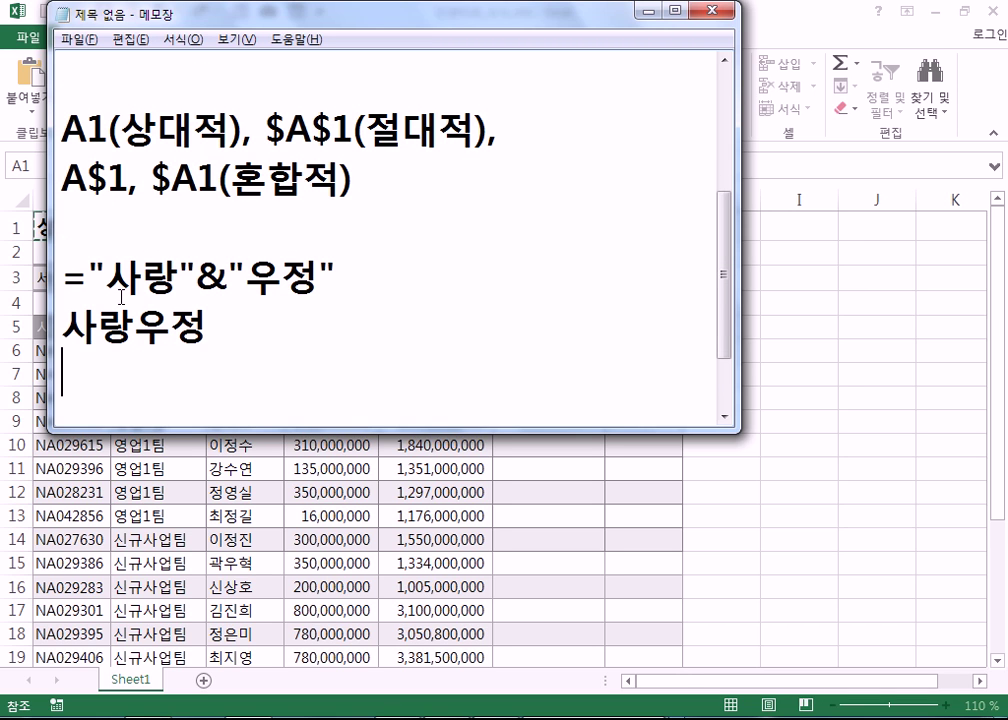
pyautogui.moveTo(104, 272); pyautogui.dragTo(175, 274)
pyautogui.moveTo(253, 273); pyautogui.dragTo(306, 281)
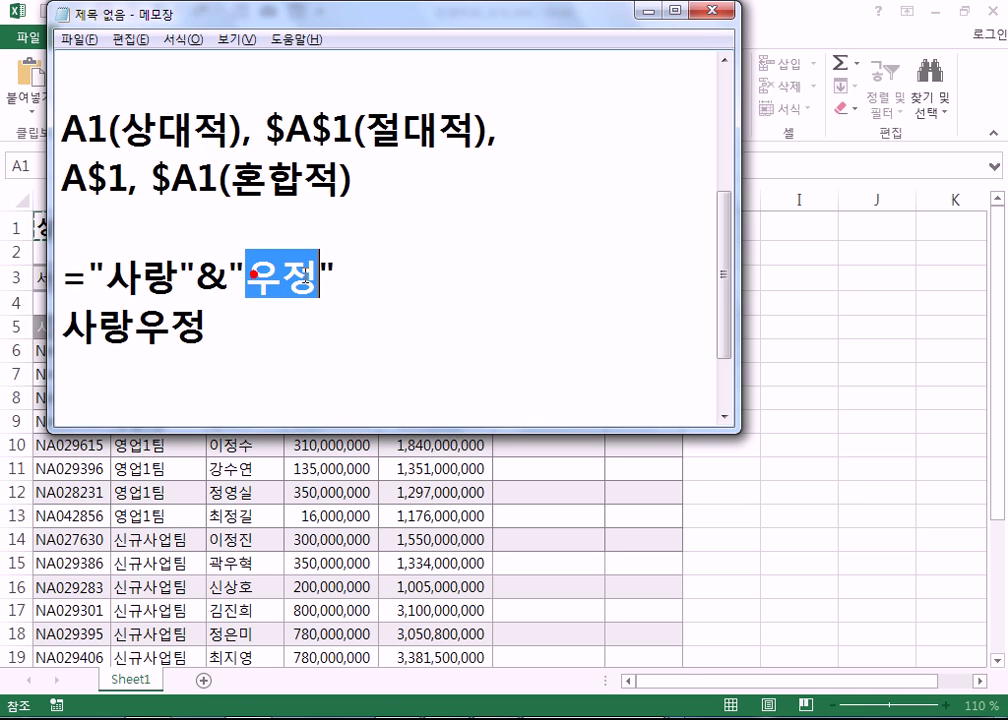
pyautogui.click(259, 353)
# - Add the example =12&34 with its result 1234, then highlight 1234
pyautogui.write('=')
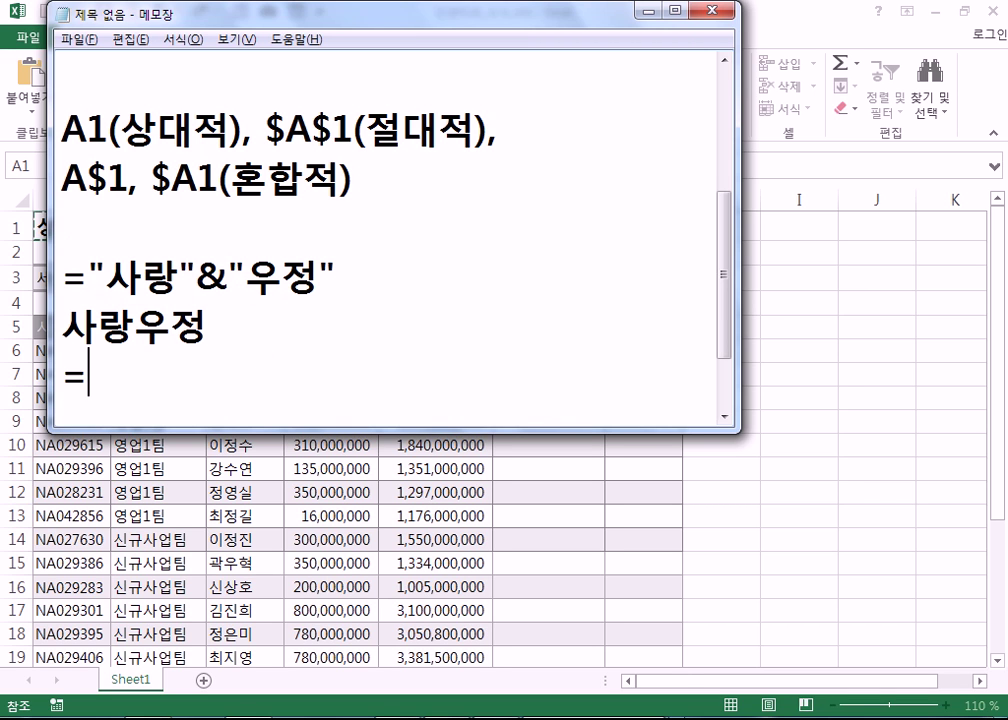
pyautogui.write('12&')
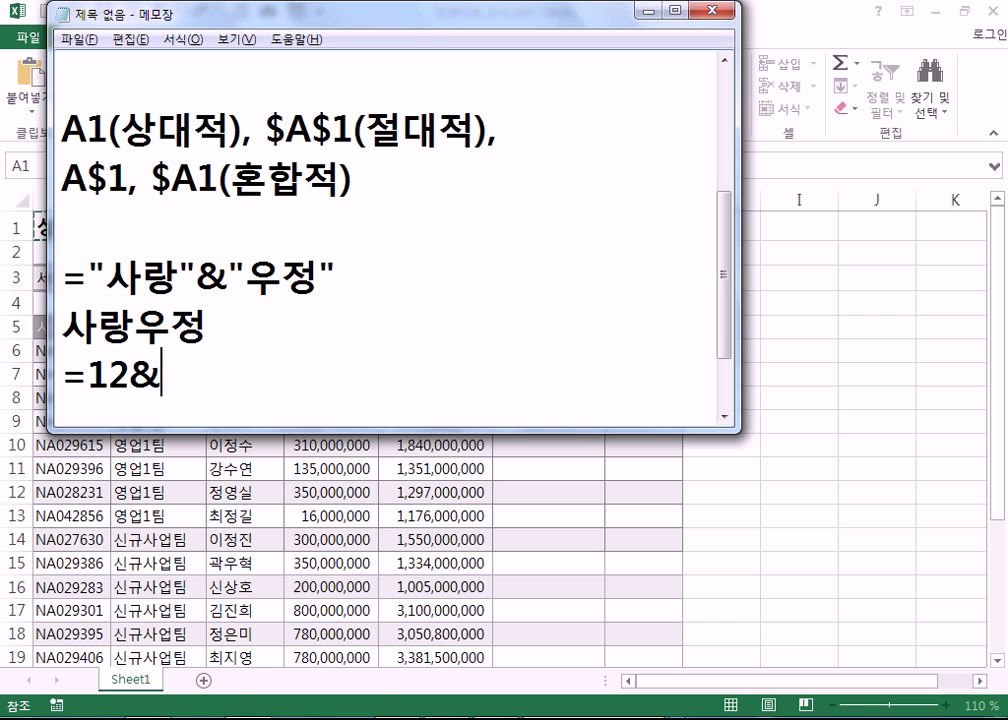
pyautogui.write('34')
pyautogui.press('Return')
pyautogui.write('1234')
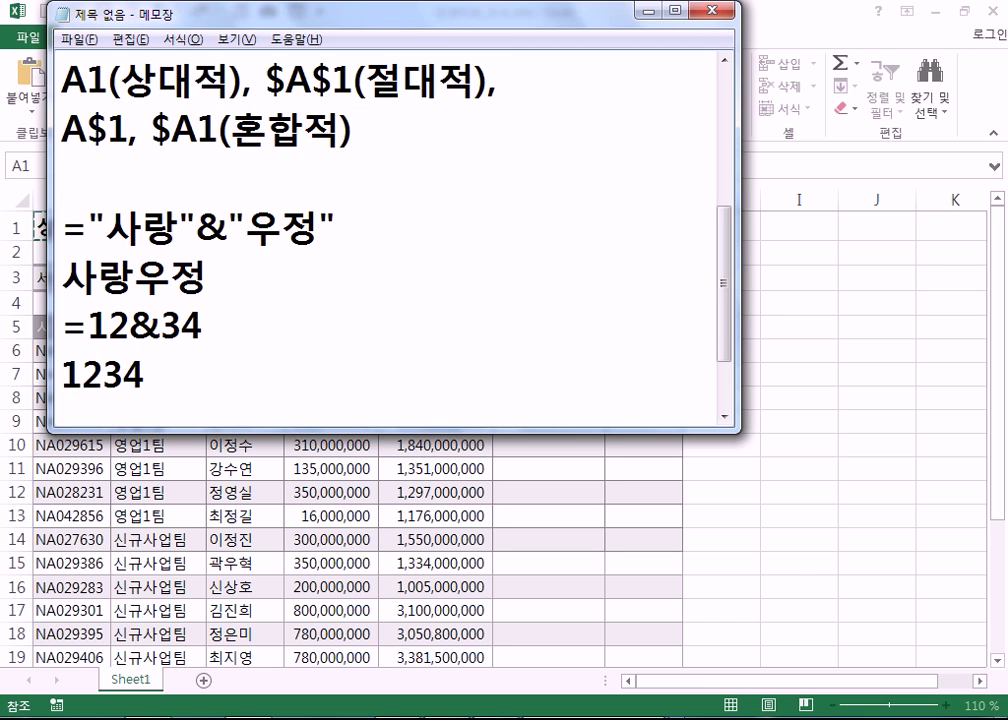
pyautogui.press('Return')
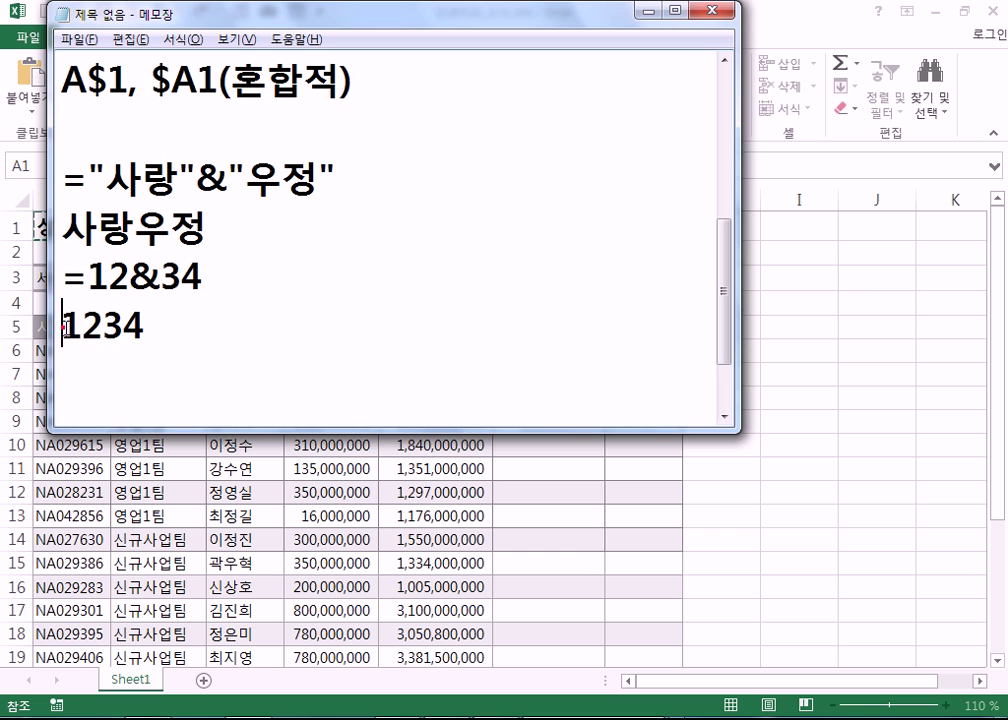
pyautogui.moveTo(62, 325); pyautogui.dragTo(146, 325)
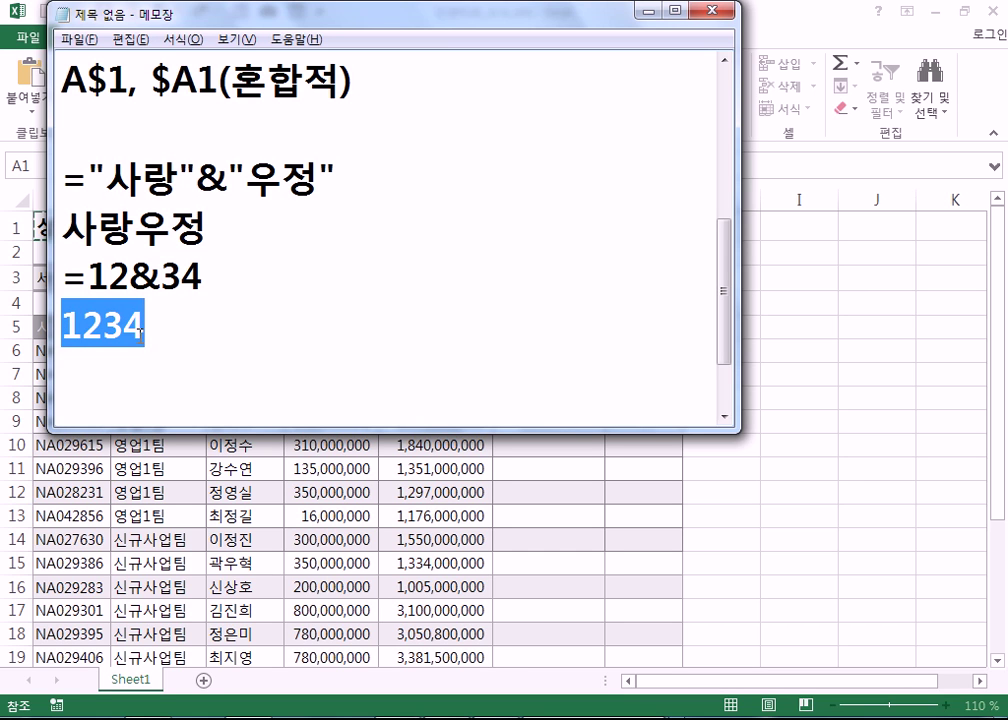
# - Highlight A1, 20 and 40 in the =SUM(A1,20,40) example
pyautogui.scroll(2, 196, 279)
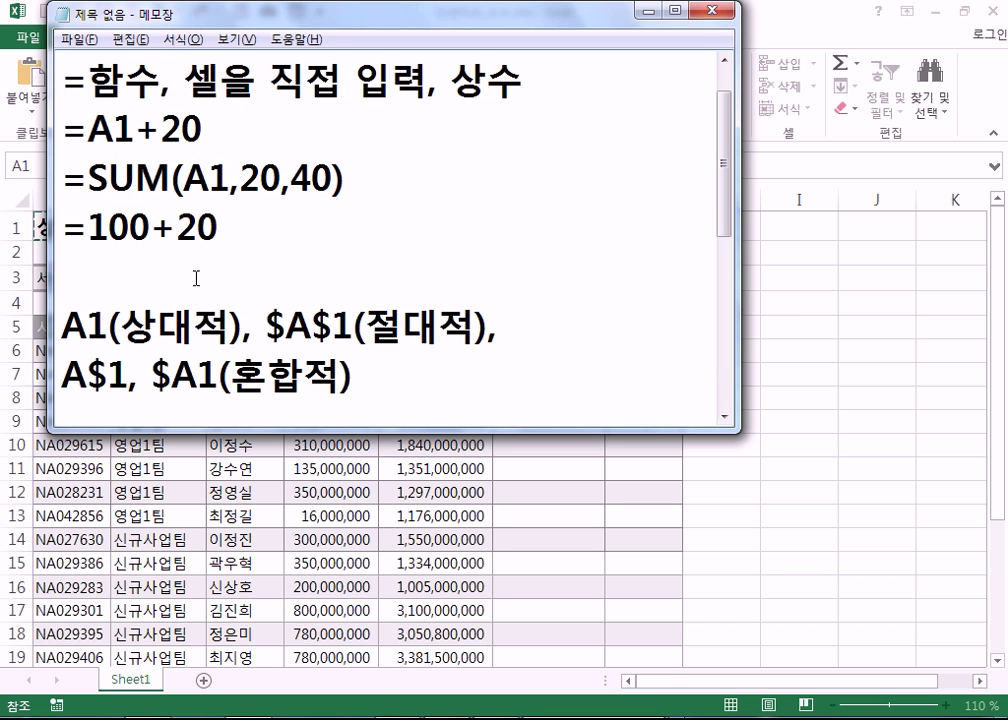
pyautogui.doubleClick(226, 182)
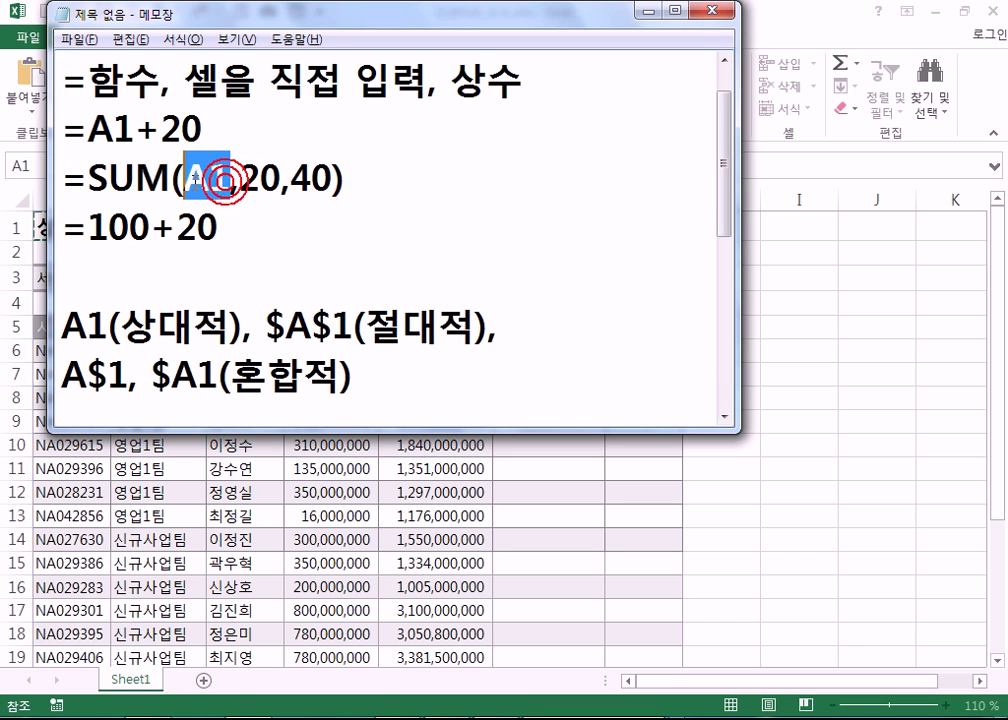
pyautogui.moveTo(229, 186); pyautogui.dragTo(291, 182)
pyautogui.doubleClick(263, 180)
pyautogui.click(291, 182)
pyautogui.doubleClick(297, 181)
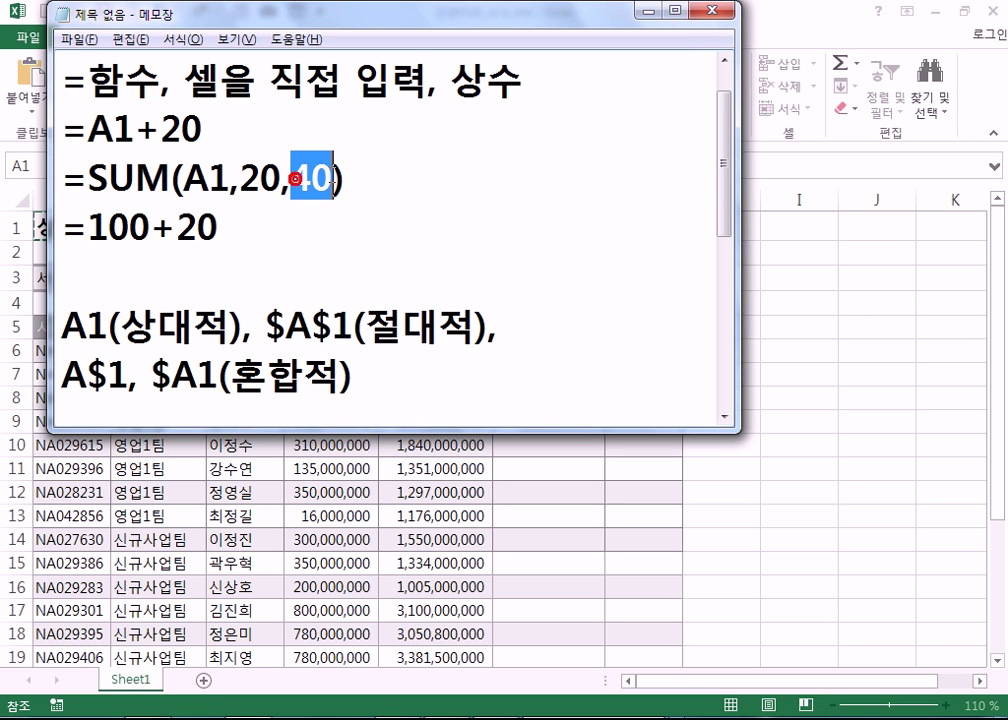
# - Type =SUM(A1:C300) below =100+20 and highlight its A1:C300 range
pyautogui.click(278, 269)
pyautogui.write('=SUM(*')
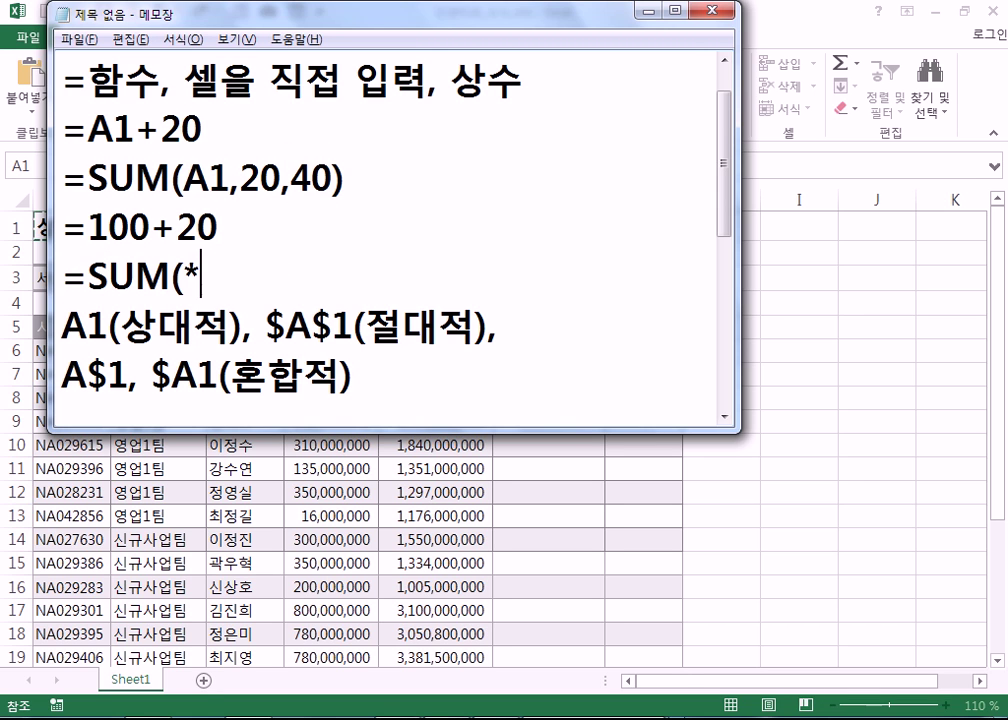
pyautogui.press('BackSpace')
pyautogui.write('A')
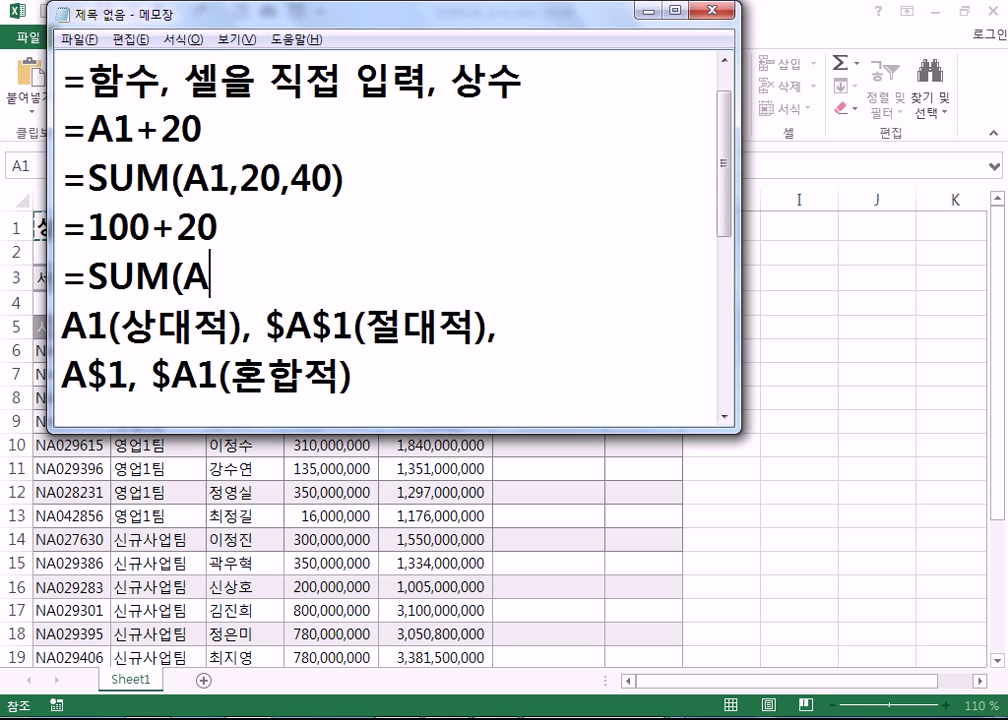
pyautogui.write('1:A300)')
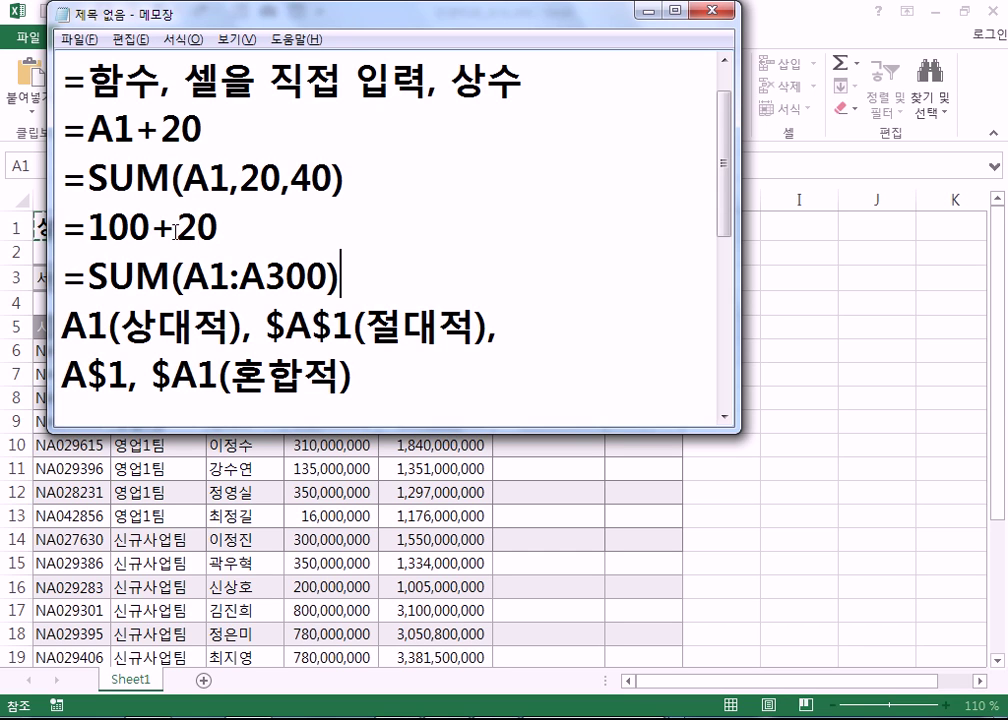
pyautogui.moveTo(241, 272); pyautogui.dragTo(266, 272)
pyautogui.write('C')
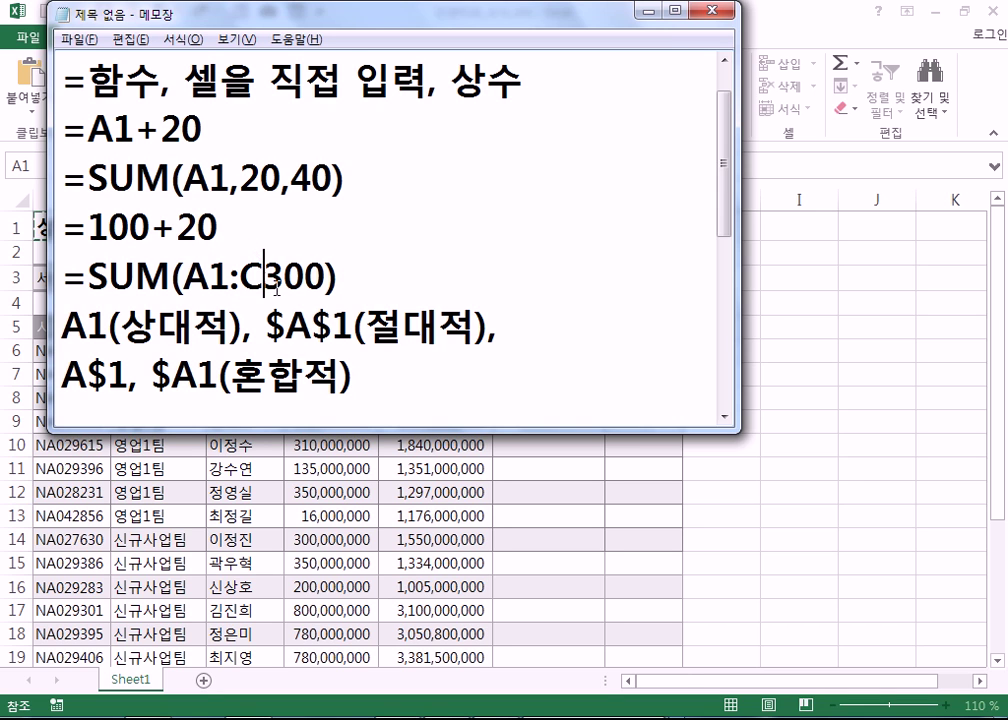
pyautogui.moveTo(186, 278); pyautogui.dragTo(330, 272)
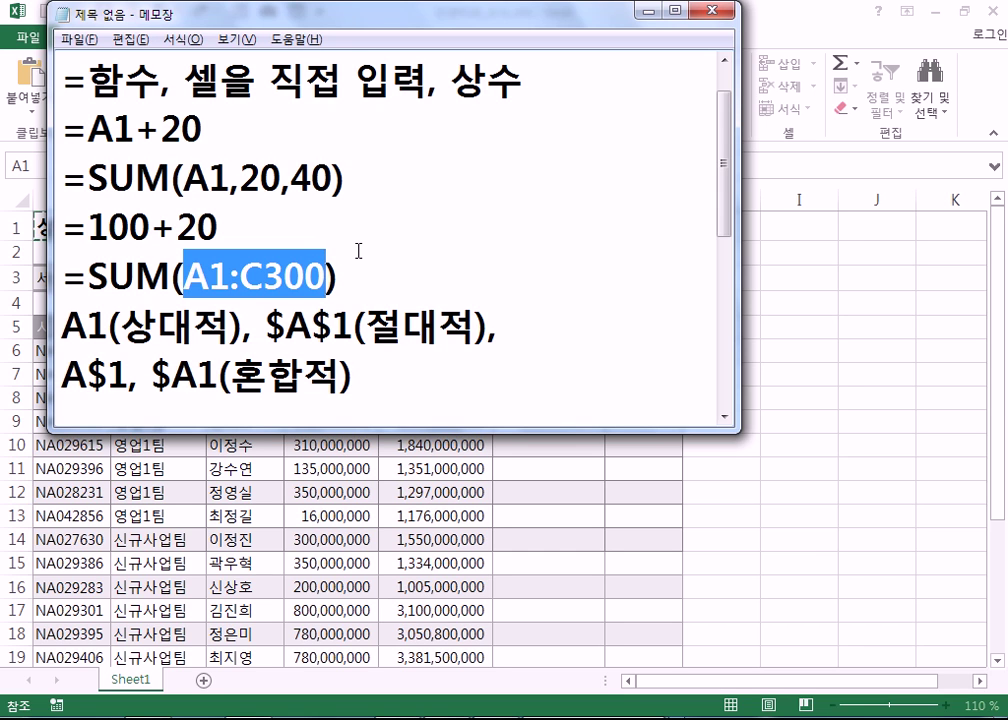
pyautogui.click(430, 282)
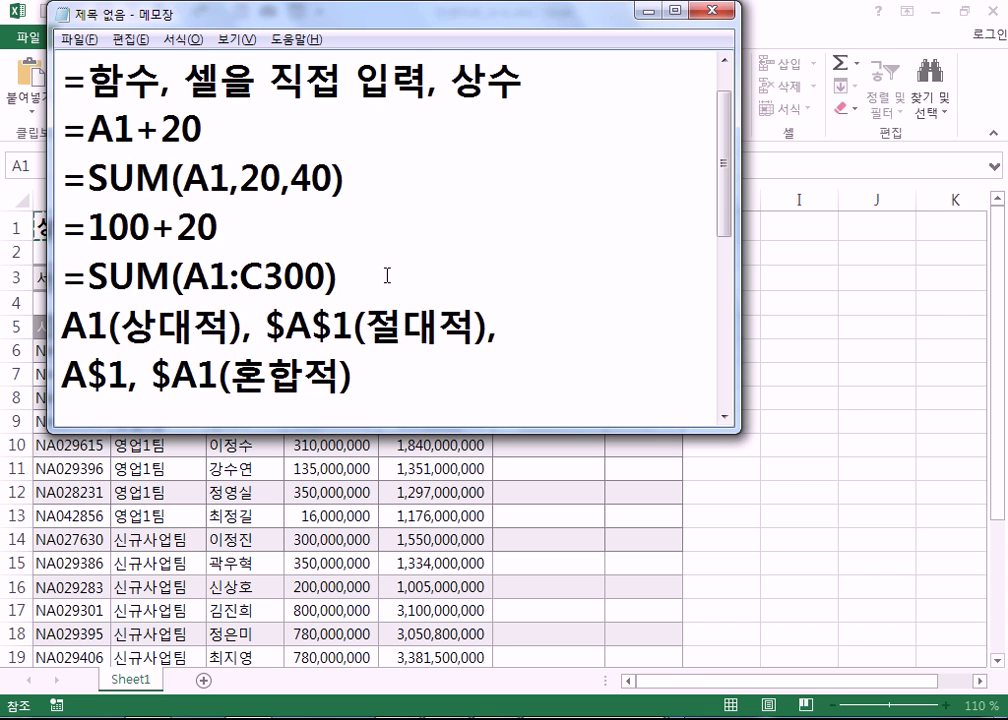
# - Bring the incentive workbook forward and discard the leftover =$A$1 entry in F3
pyautogui.click(772, 478)
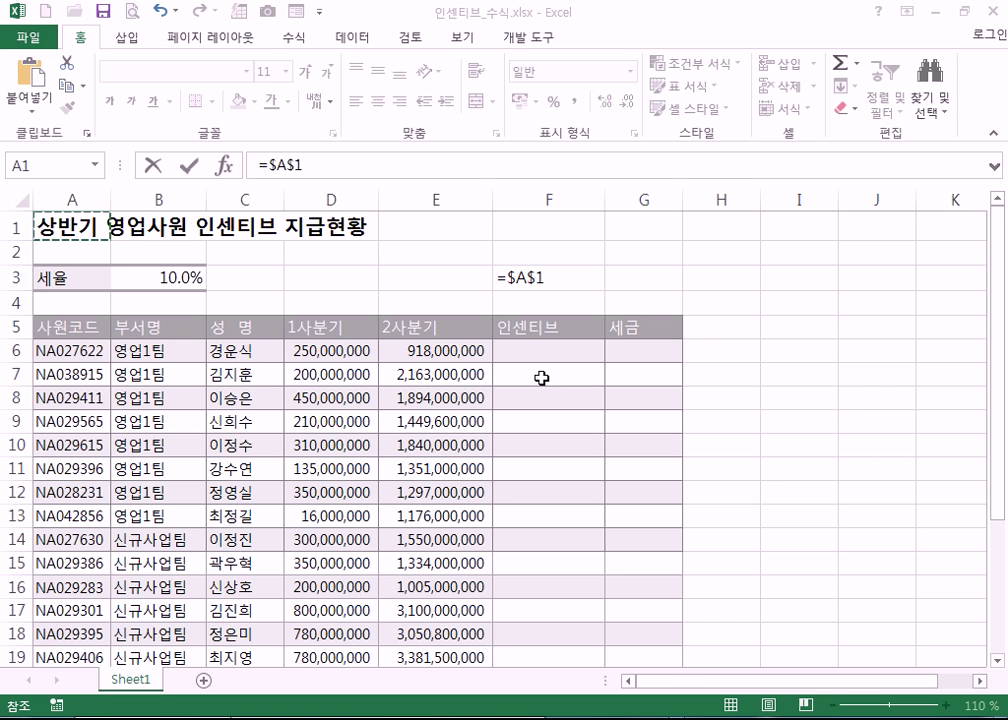
pyautogui.click(522, 351)
pyautogui.hotkey('ctrl', 'Return')
pyautogui.press('Escape')
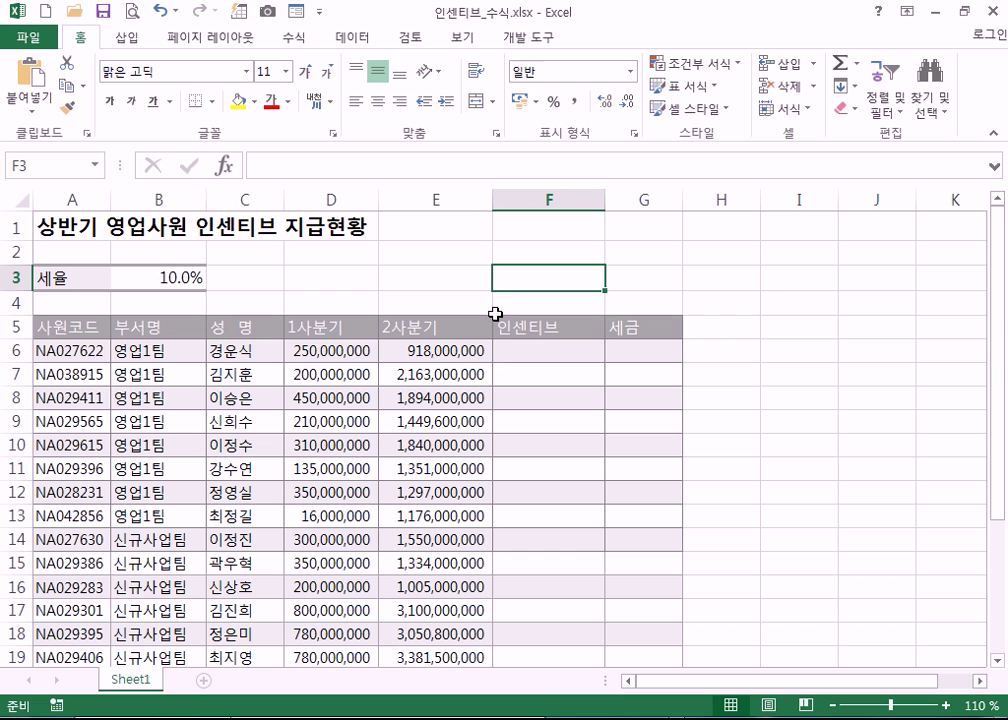
# - Start the incentive formula in cell F6 with an equals sign
pyautogui.click(548, 361)
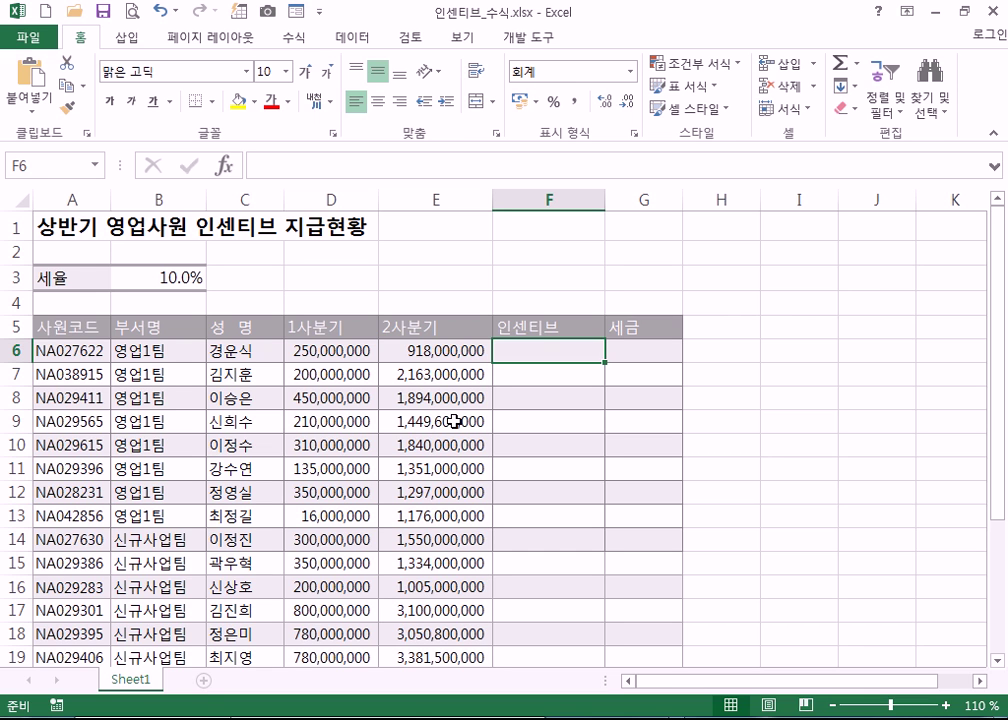
pyautogui.moveTo(347, 351); pyautogui.dragTo(409, 352)
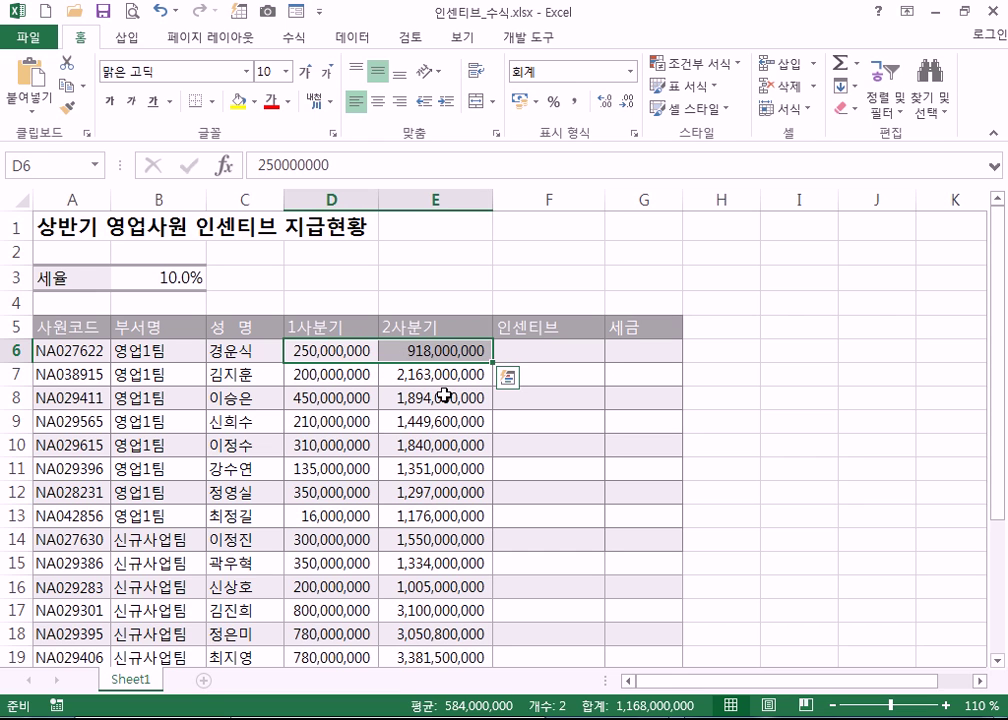
pyautogui.click(539, 348)
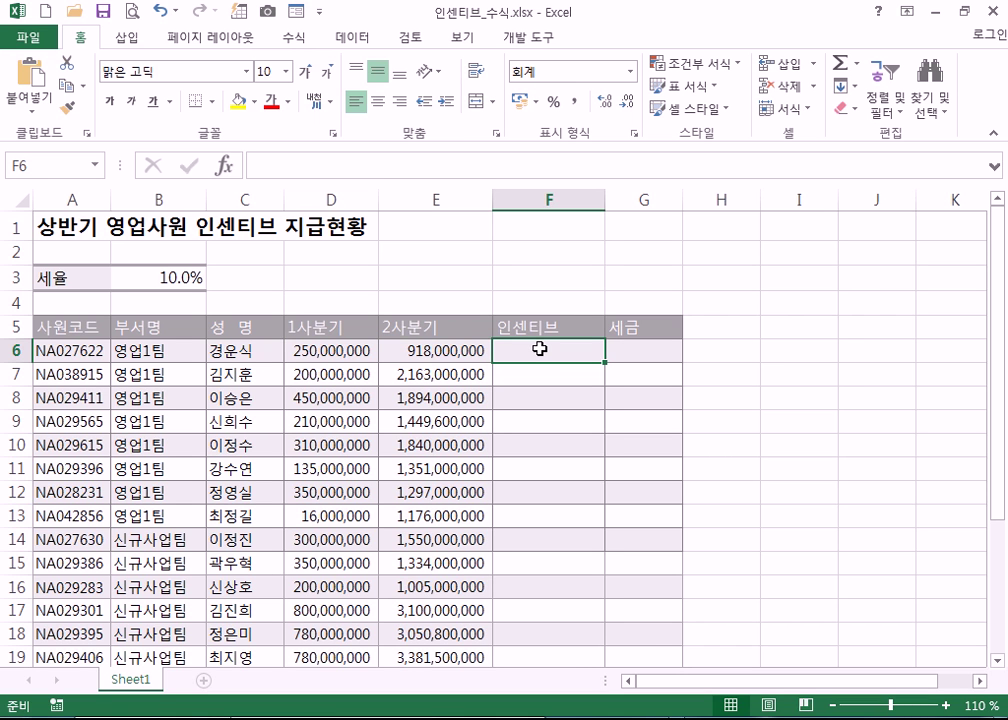
pyautogui.write('=')
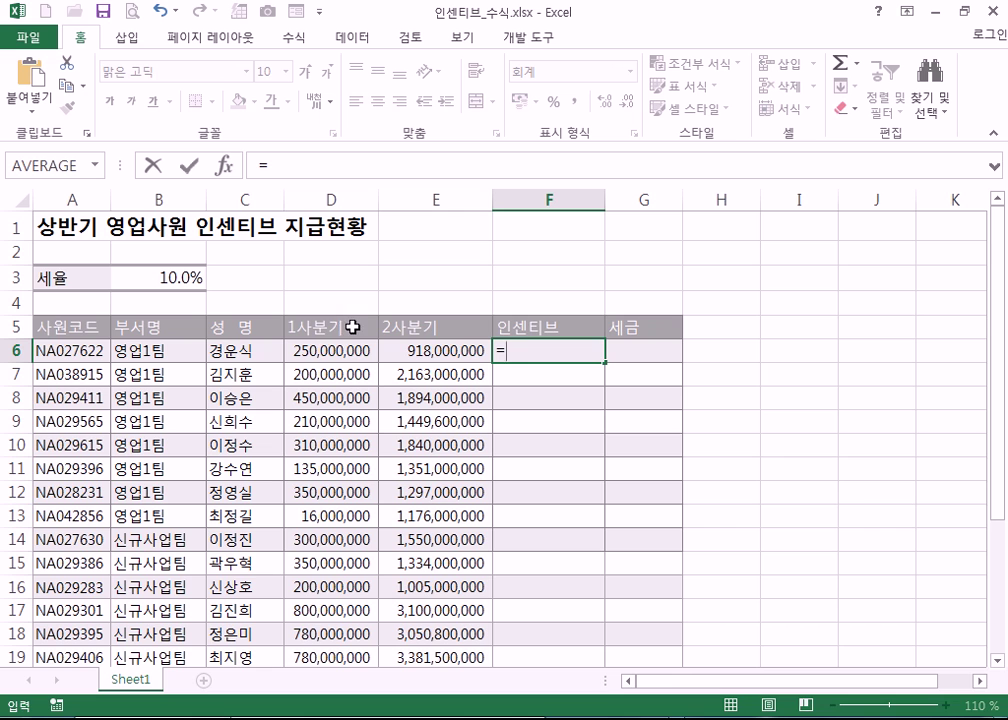
# - Enter =(D6+E6)*15% in F6 so the first employee's incentive shows 175,200,000
pyautogui.click(327, 349)
pyautogui.write('+')
pyautogui.click(412, 349)
pyautogui.write('*15%')
pyautogui.click(555, 349)
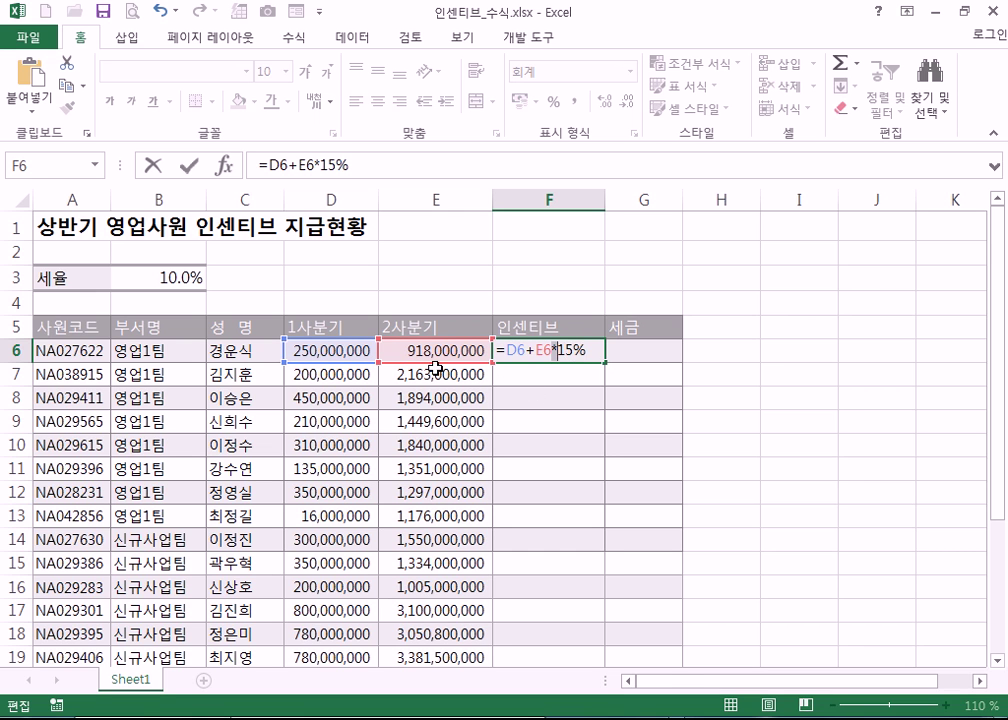
pyautogui.press('Left')
pyautogui.press('Left')
pyautogui.press('Left')
pyautogui.press('Left')
pyautogui.press('Left')
pyautogui.write('(')
pyautogui.click(557, 350)
pyautogui.write(')')
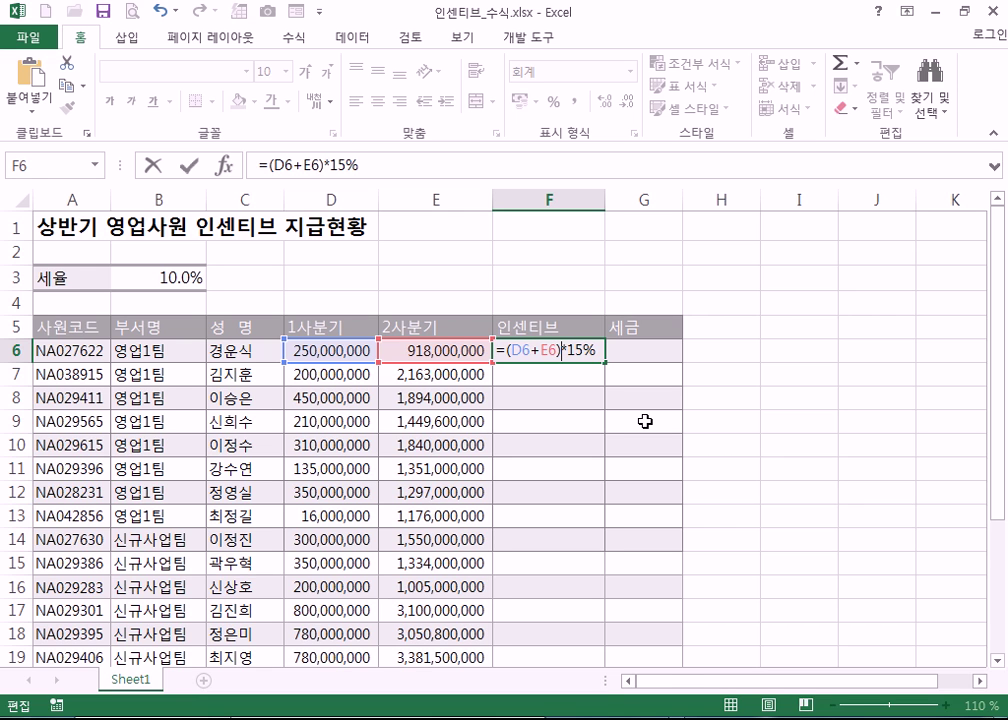
pyautogui.press('Return')
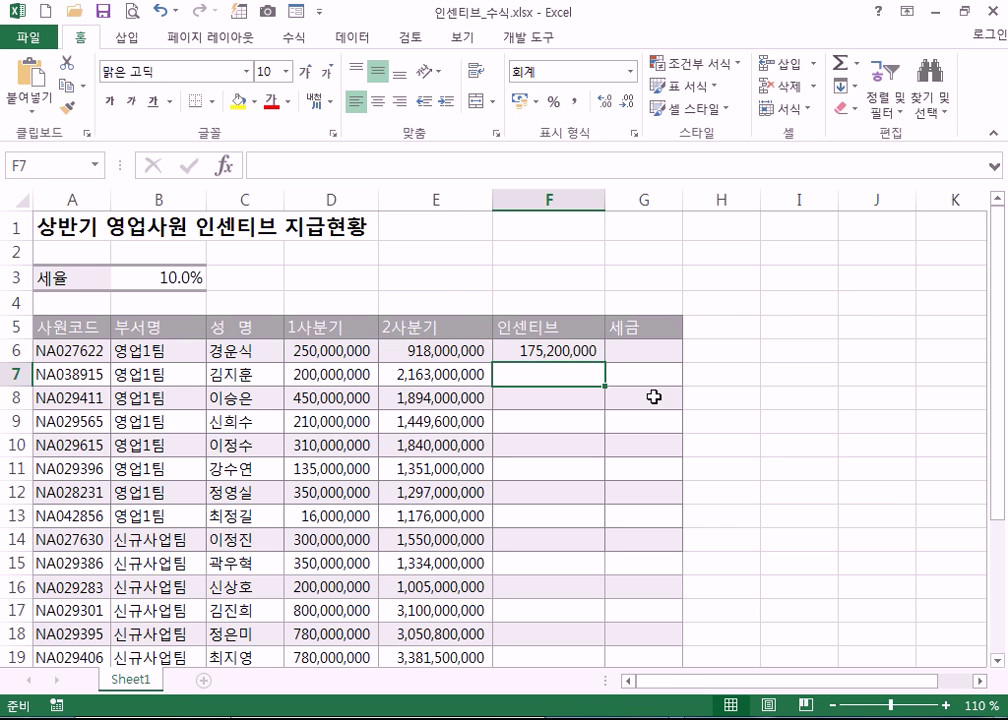
pyautogui.doubleClick(79, 38)
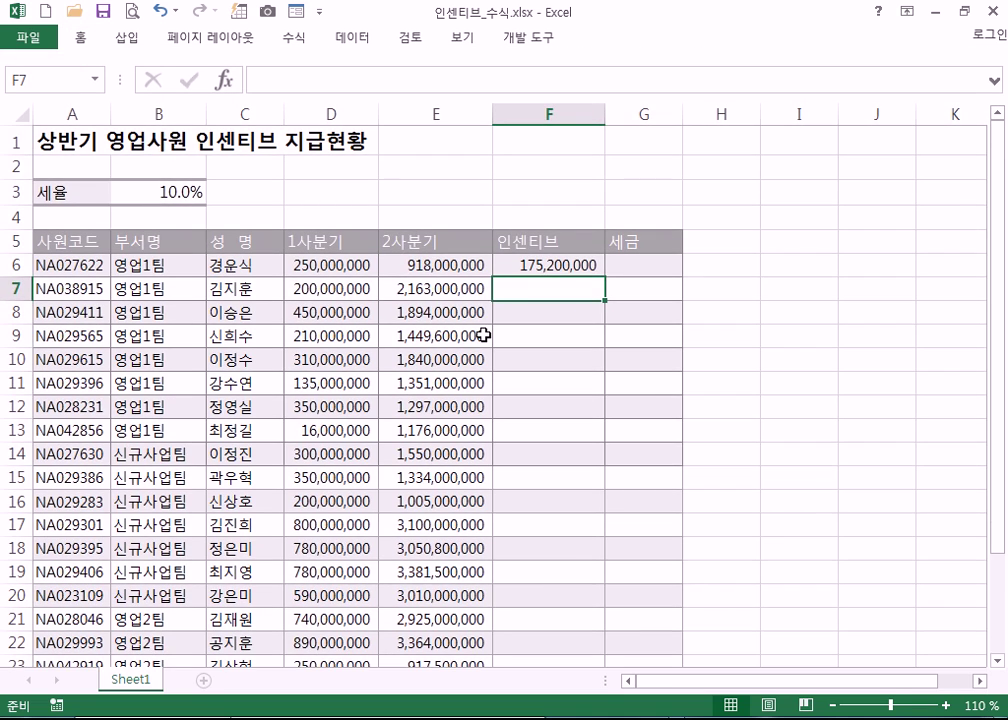
# - Rewrite F6's rate so the formula reads =(D6+E6)*0.15, still giving 175,200,000
pyautogui.scroll(2, 470, 333)
pyautogui.click(666, 222)
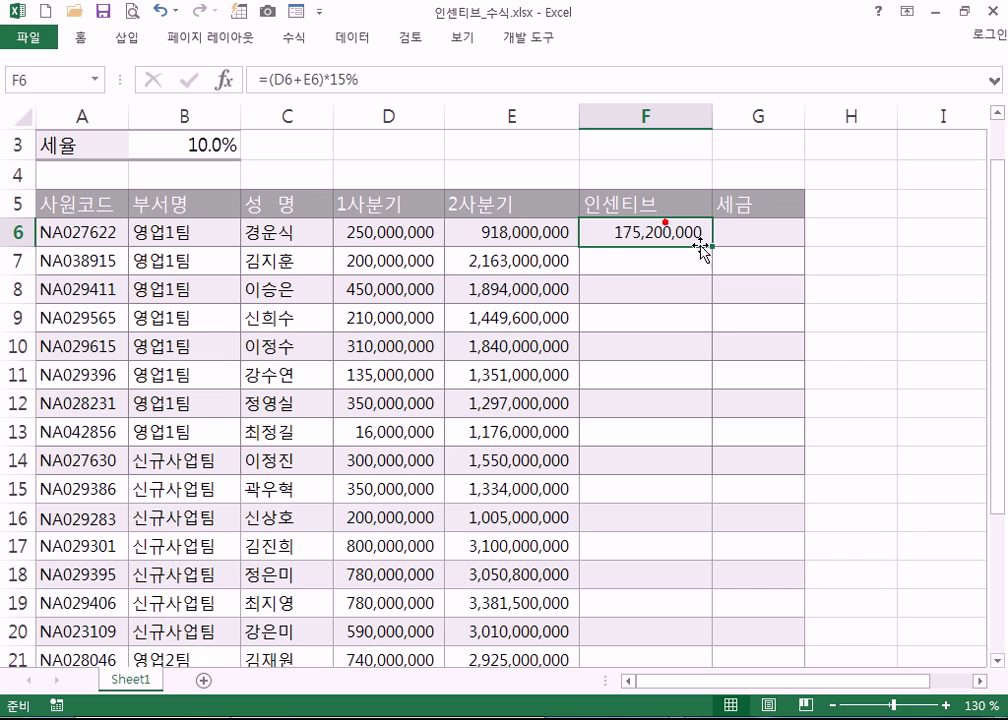
pyautogui.press('F2')
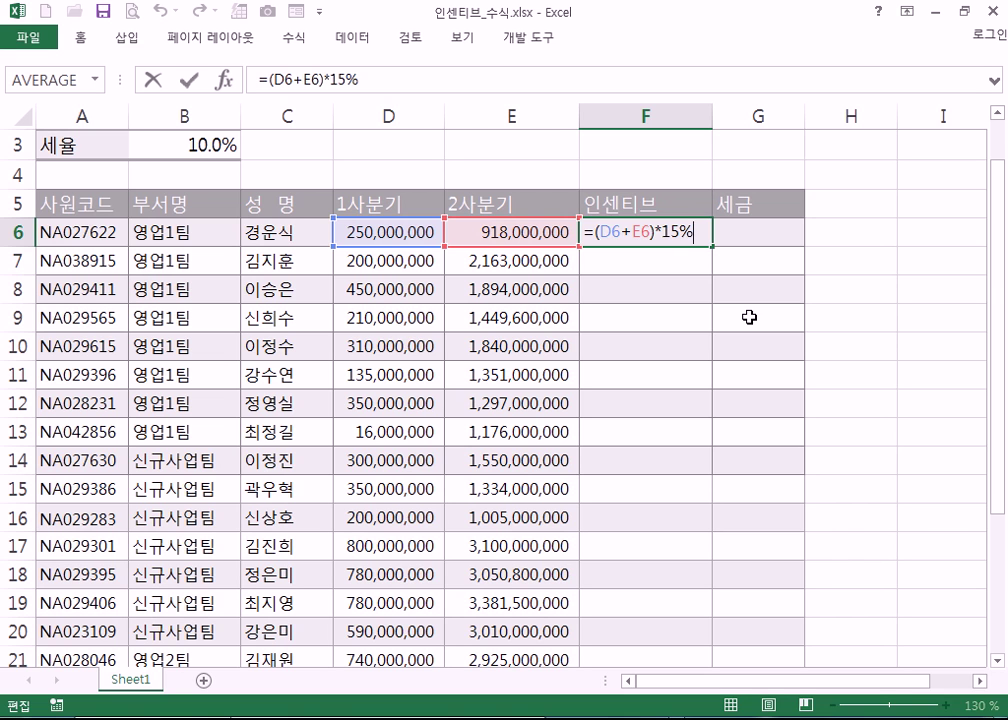
pyautogui.press('Return')
pyautogui.click(654, 233)
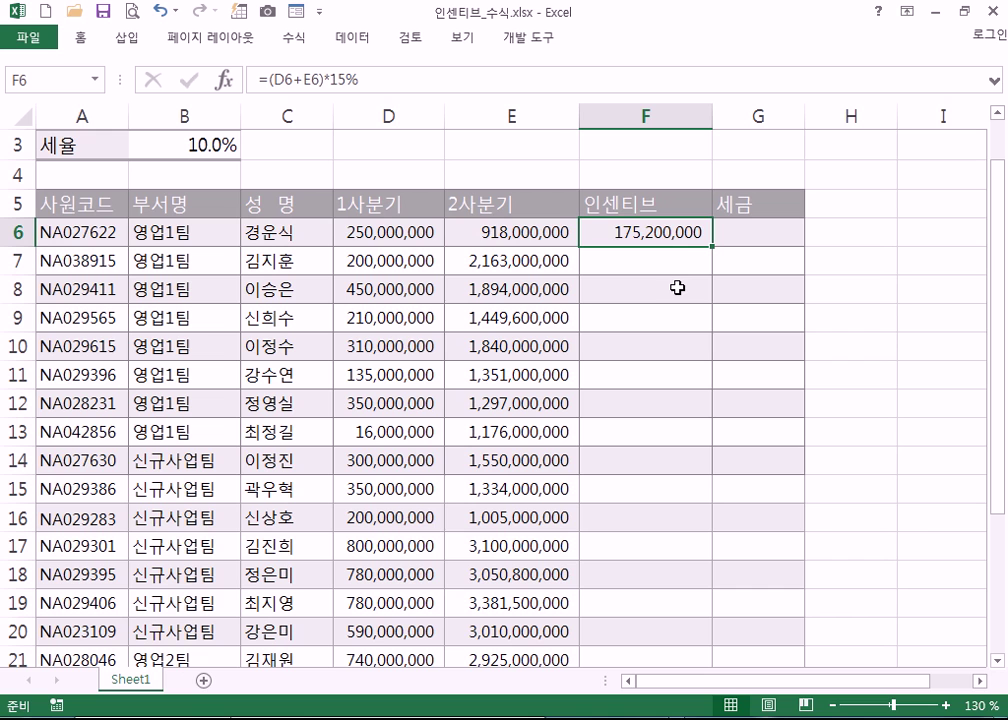
pyautogui.doubleClick(682, 226)
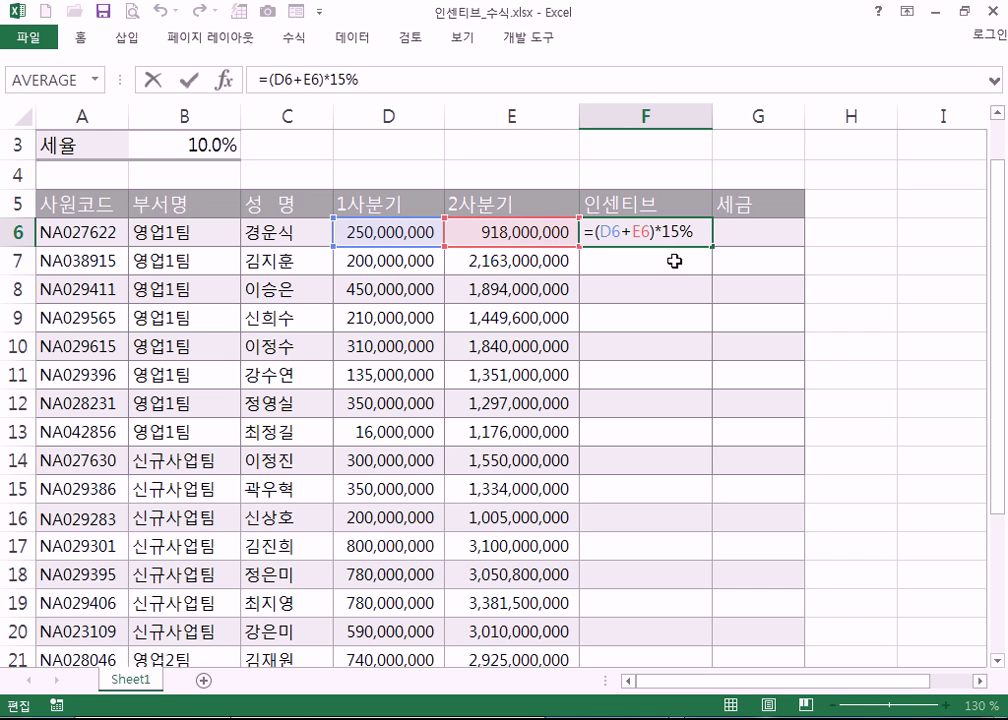
pyautogui.hotkey('shift', 'Left')
pyautogui.hotkey('shift', 'Left')
pyautogui.hotkey('shift', 'Left')
pyautogui.write('0.15')
pyautogui.press('Return')
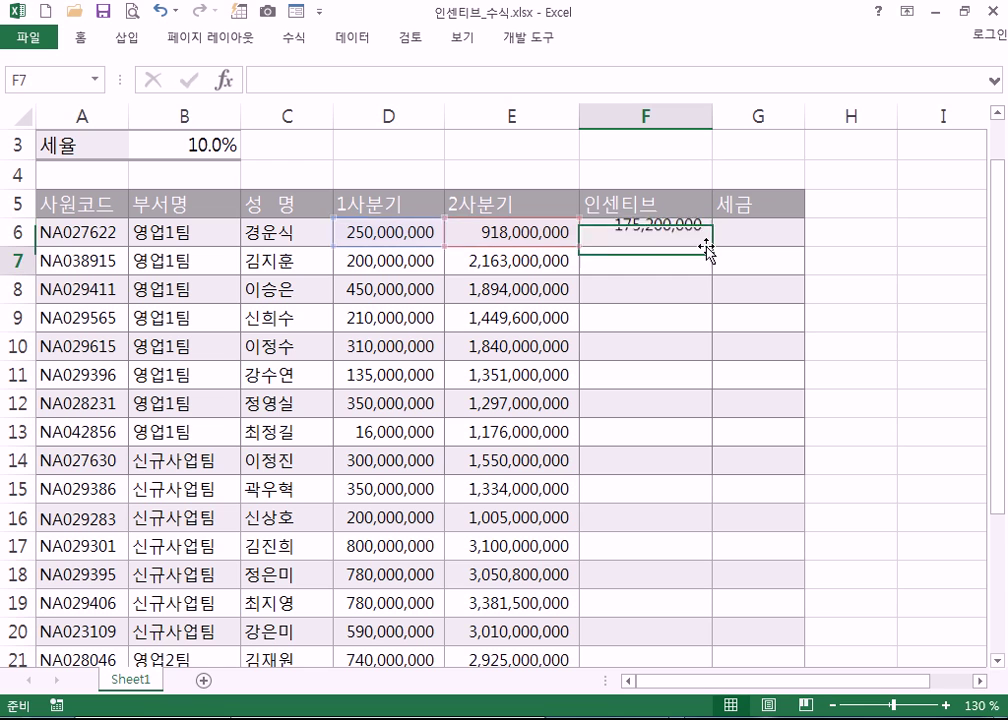
pyautogui.click(648, 231)
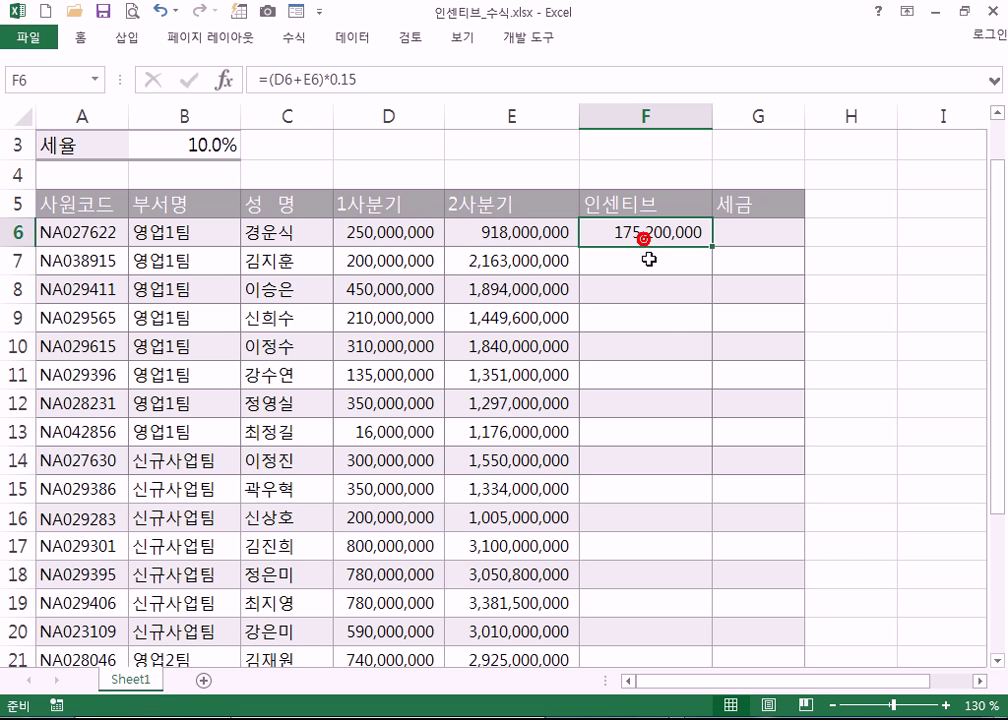
# - Drag F6's fill handle down to F27 so every employee row gets its incentive
pyautogui.click(366, 237)
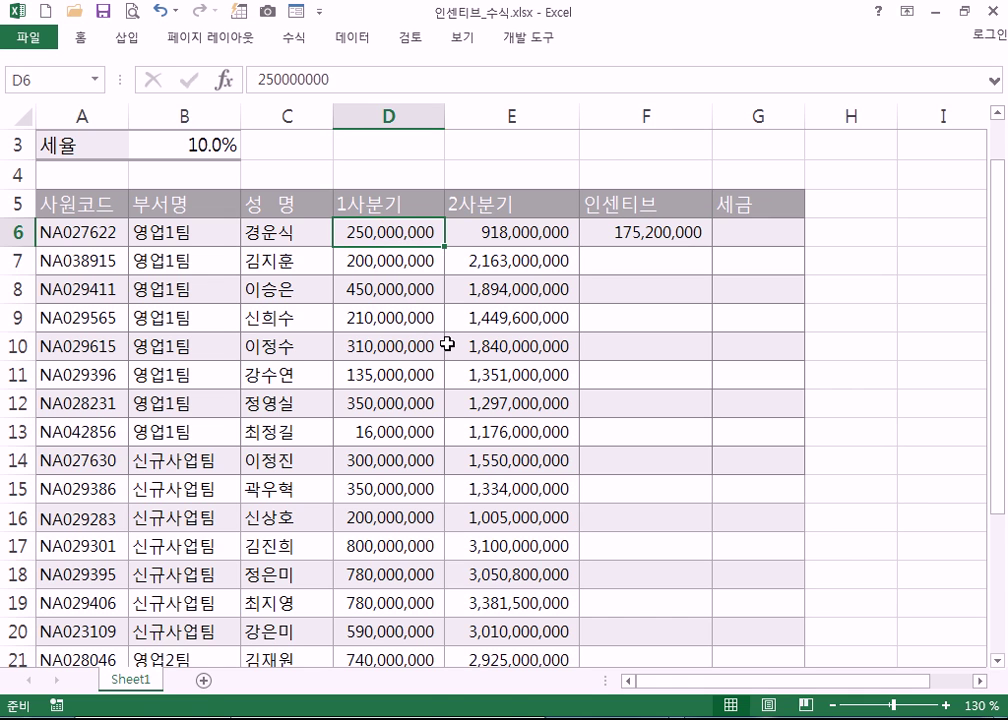
pyautogui.moveTo(397, 233); pyautogui.dragTo(476, 232)
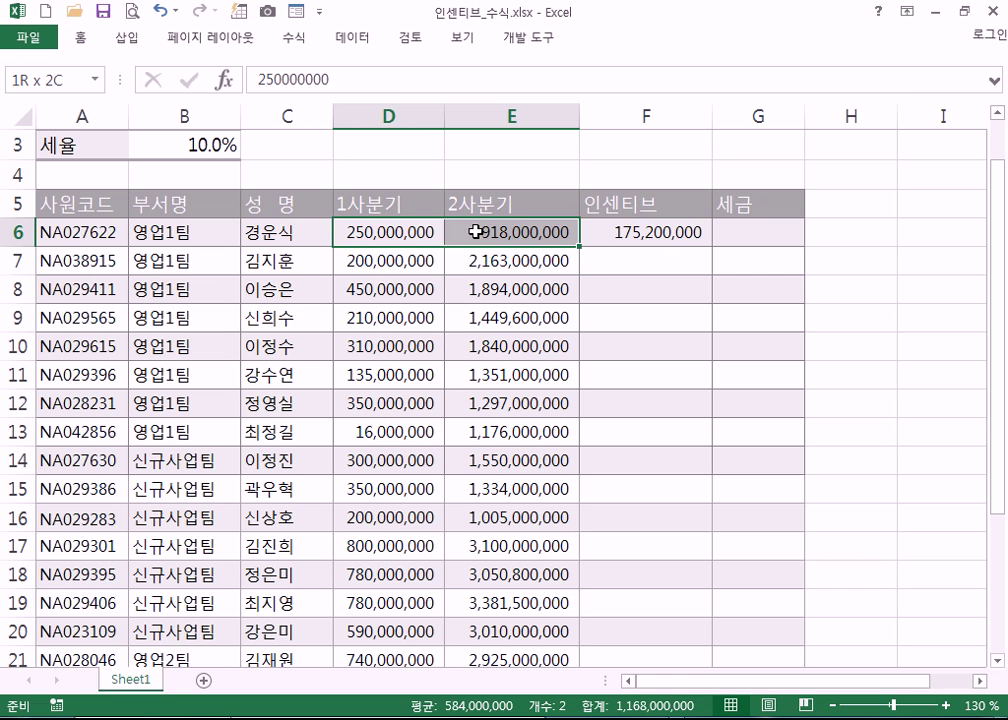
pyautogui.moveTo(476, 232); pyautogui.dragTo(476, 232)
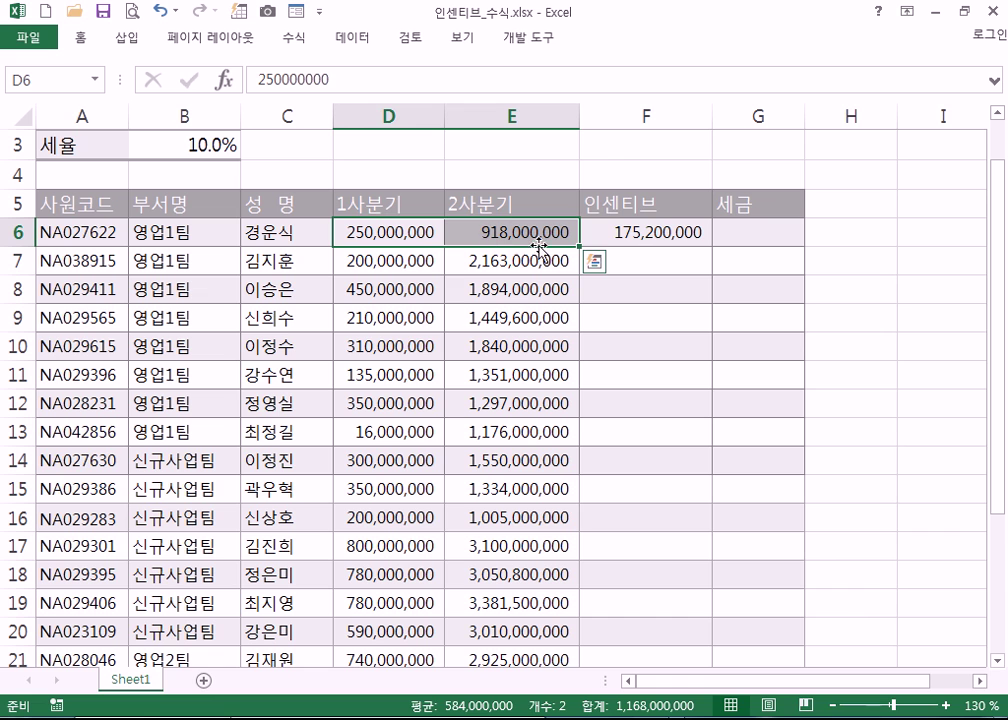
pyautogui.click(627, 233)
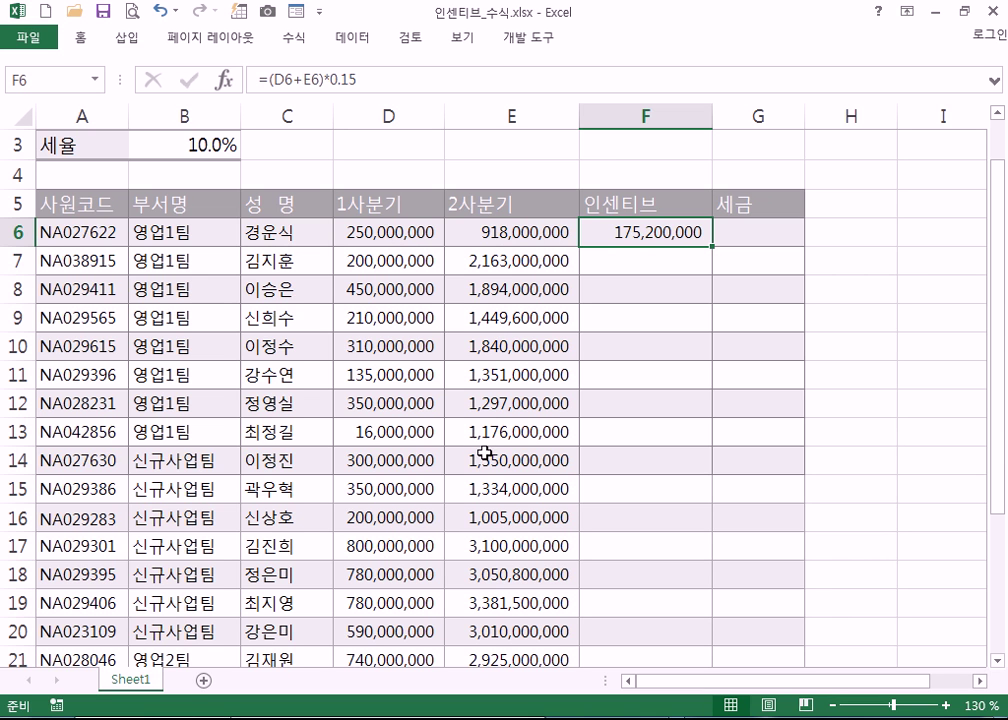
pyautogui.scroll(-2, 484, 455)
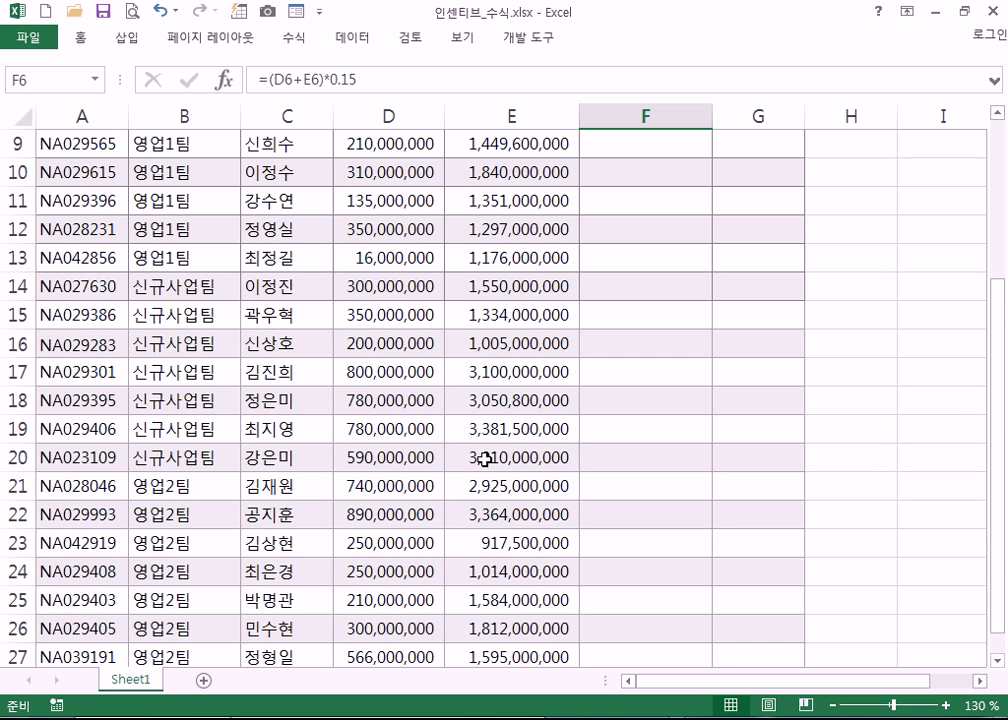
pyautogui.scroll(2, 484, 458)
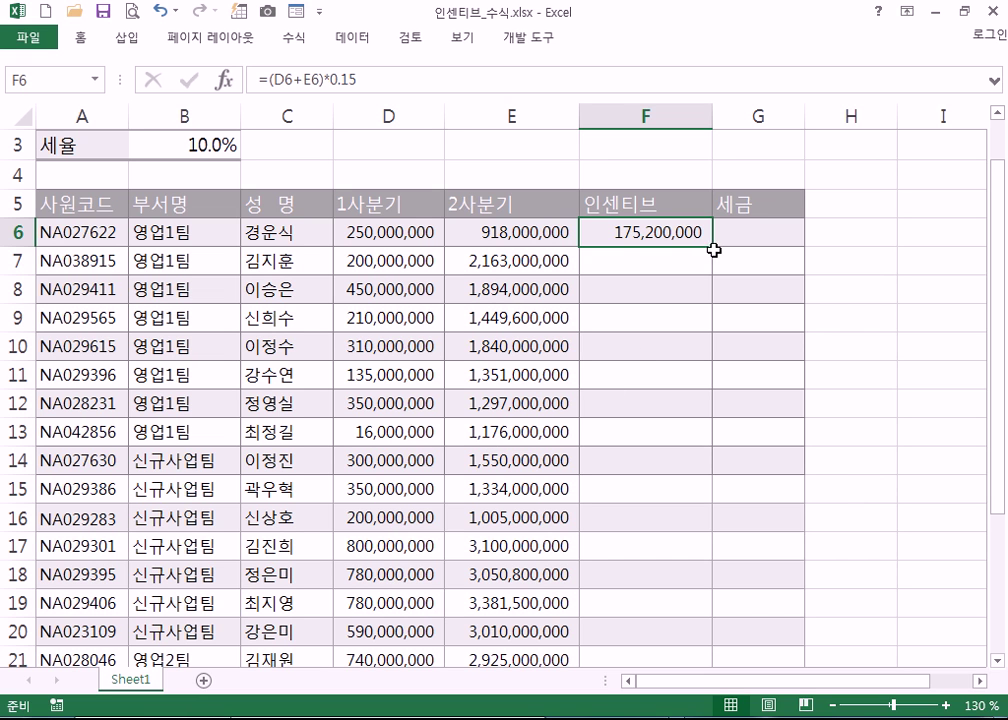
pyautogui.moveTo(714, 249); pyautogui.dragTo(710, 580)
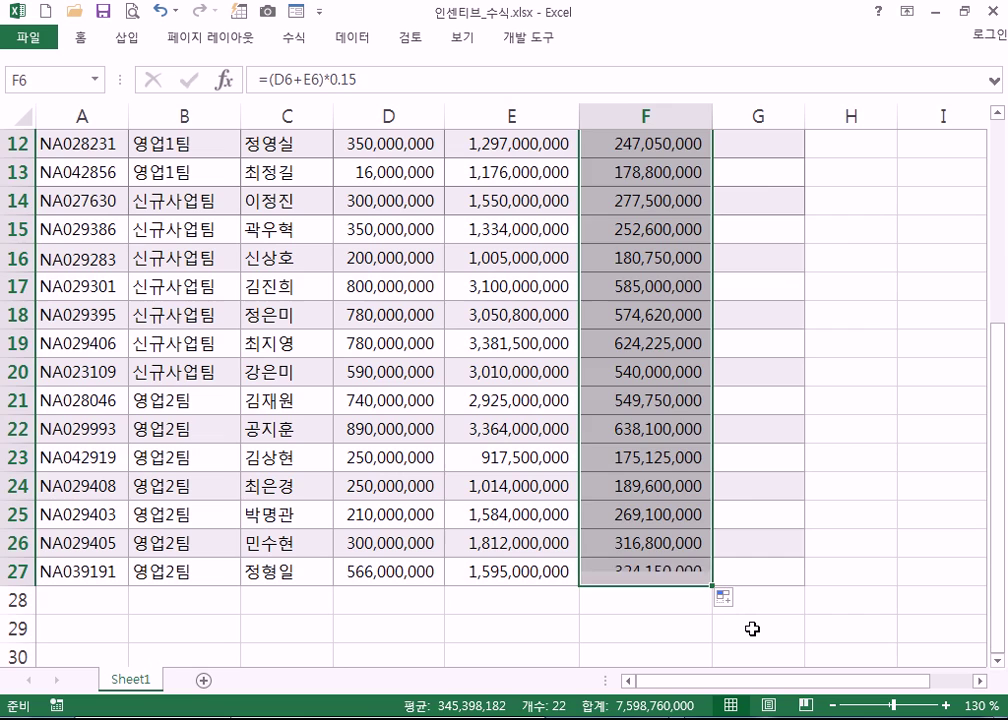
pyautogui.click(752, 628)
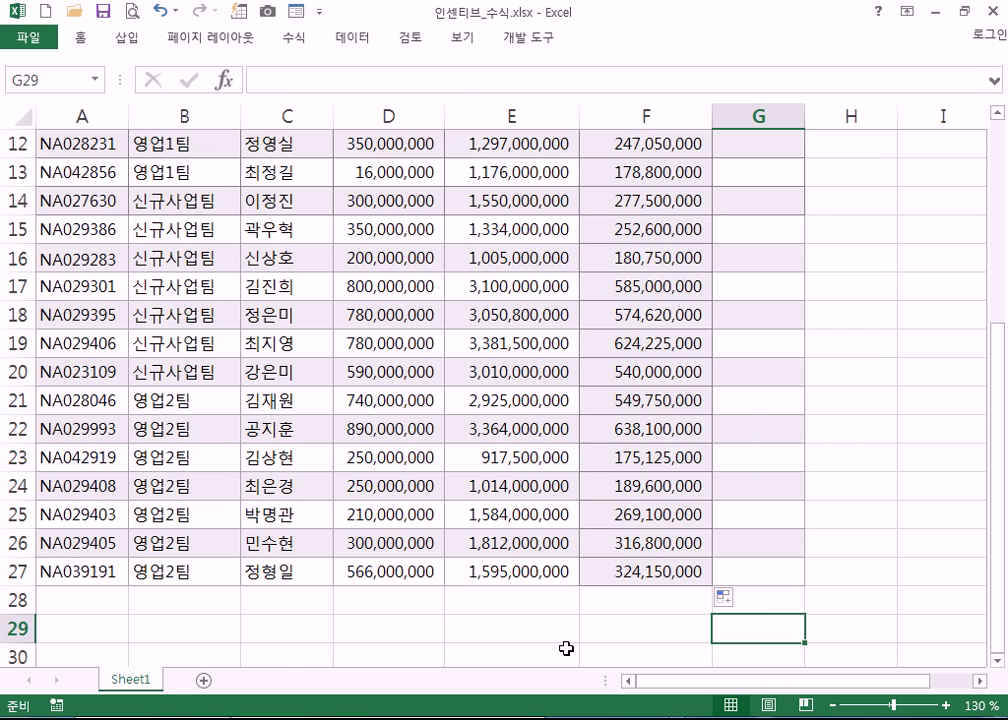
pyautogui.scroll(4, 566, 649)
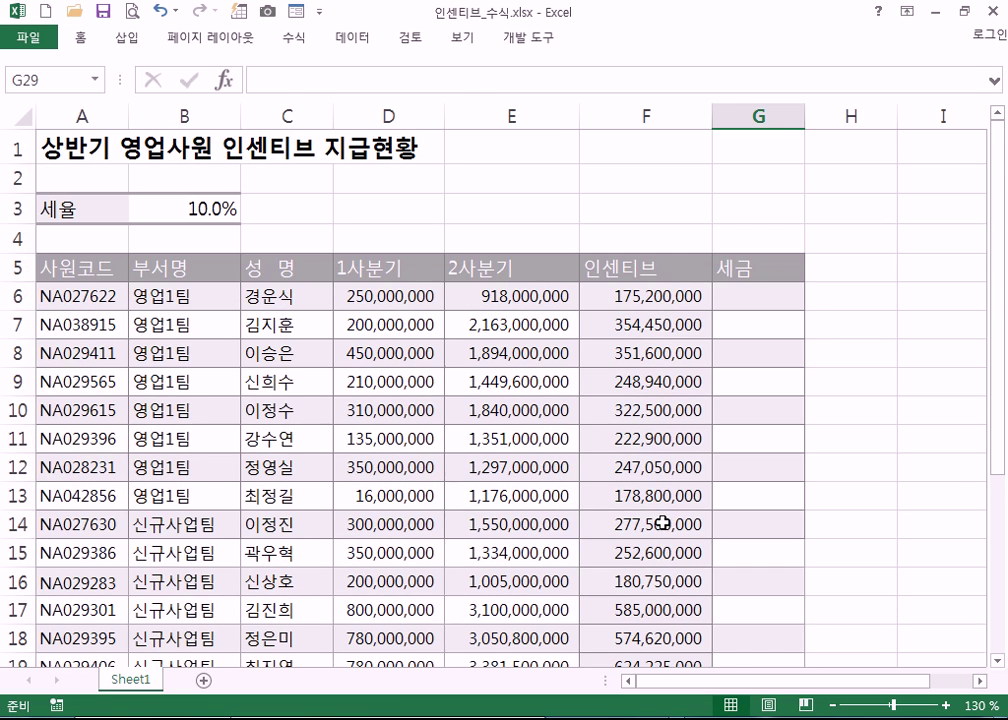
pyautogui.scroll(-4, 663, 523)
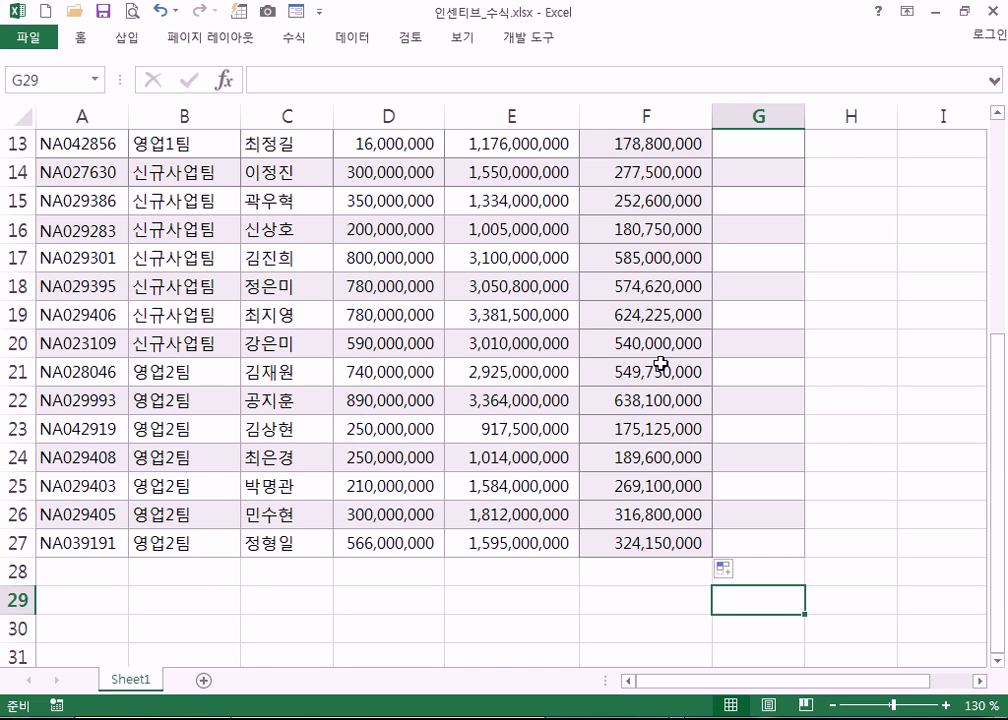
# - Undo the earlier fill and double-click F6's fill handle to refill the formula to F27
pyautogui.hotkey('ctrl', 'z')
pyautogui.click(835, 372)
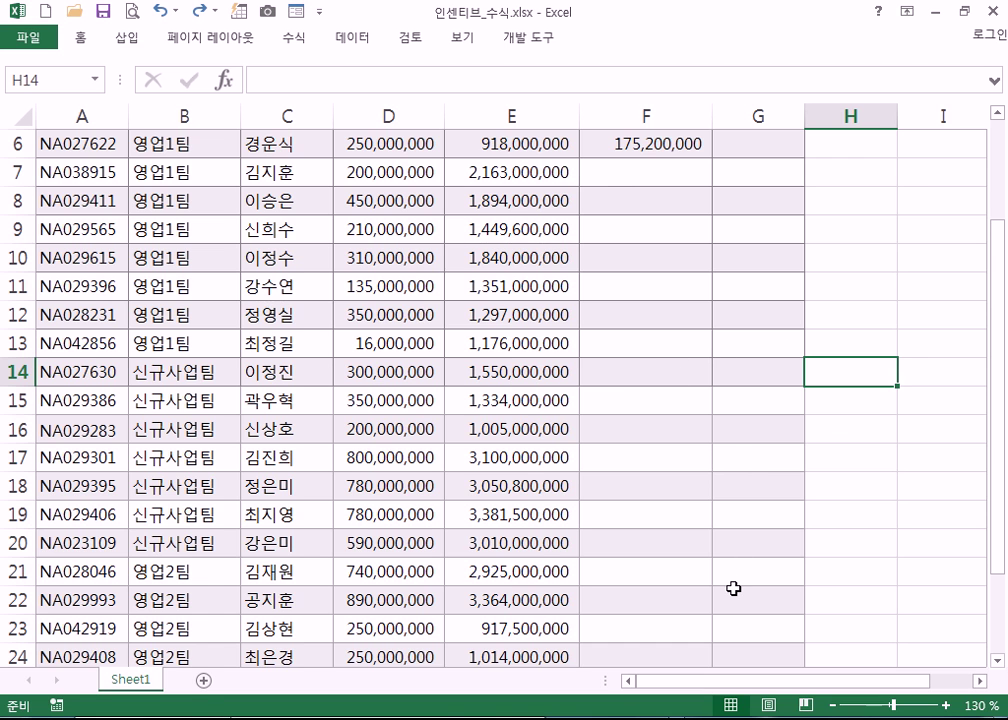
pyautogui.scroll(2, 733, 589)
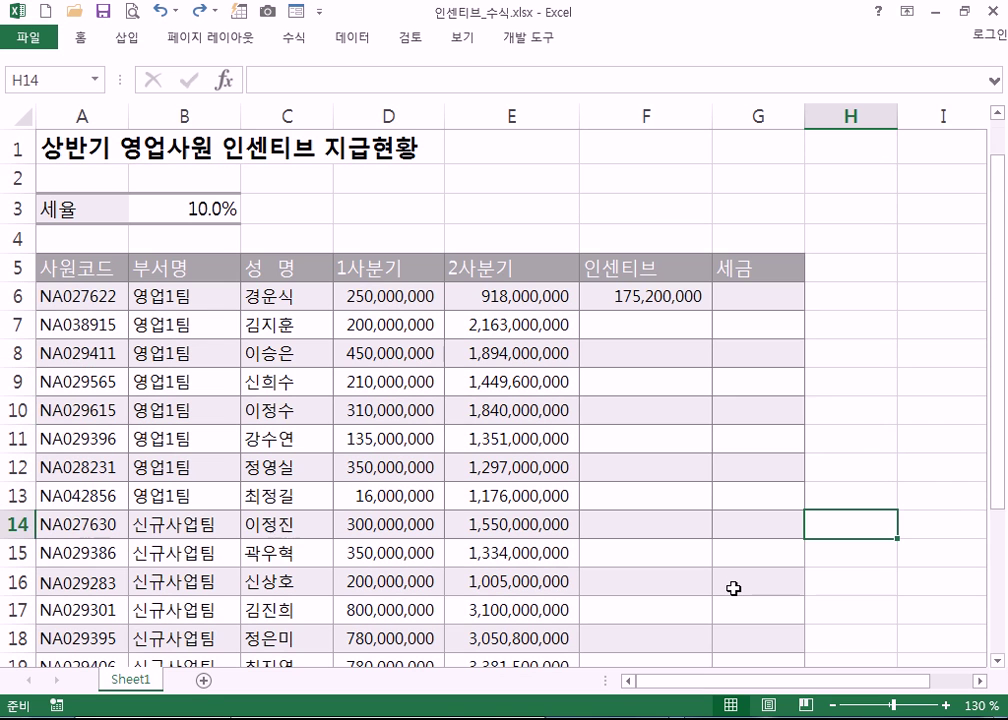
pyautogui.click(655, 296)
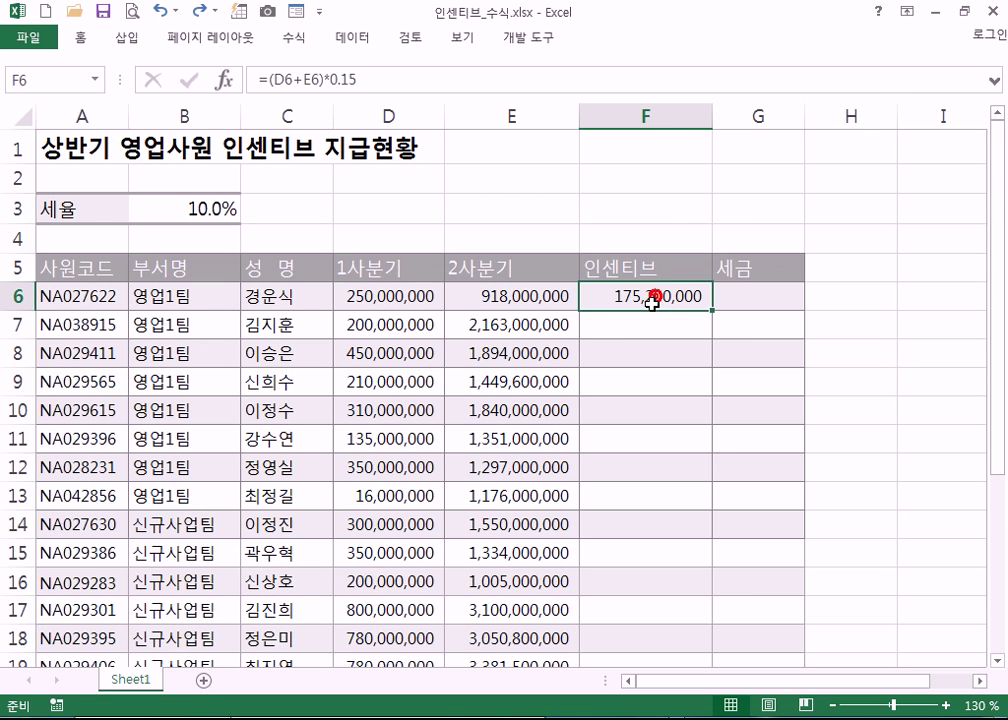
pyautogui.doubleClick(709, 311)
pyautogui.scroll(-1, 745, 420)
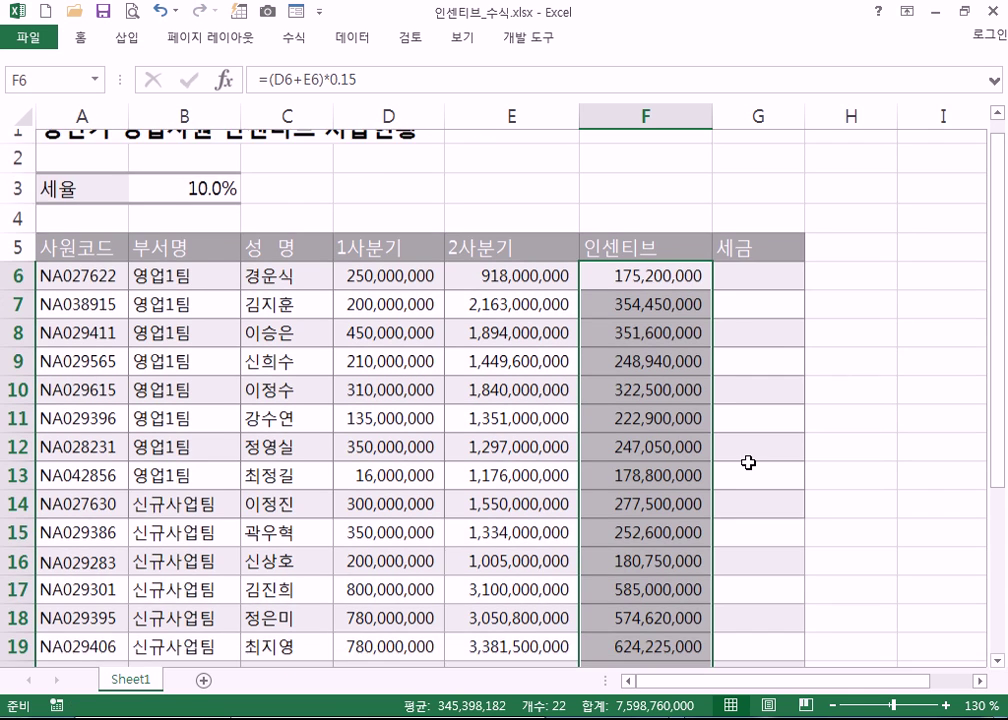
pyautogui.scroll(-5, 750, 470)
pyautogui.click(883, 541)
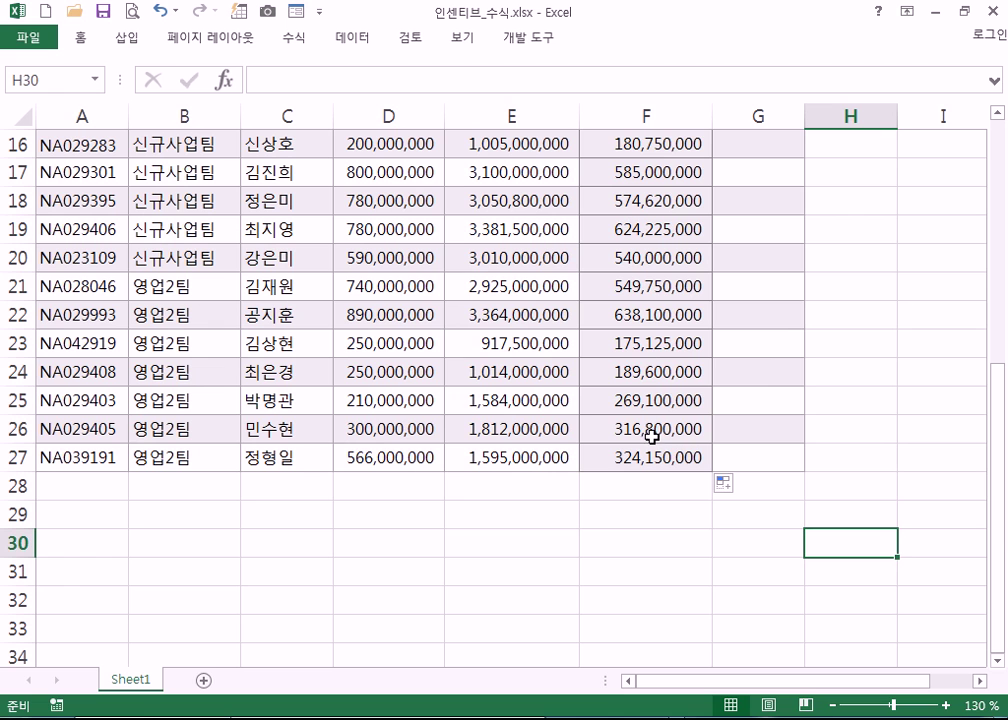
# - Choose 서식 없이 채우기 (Fill Without Formatting) from Auto Fill Options to keep the row banding
pyautogui.click(727, 488)
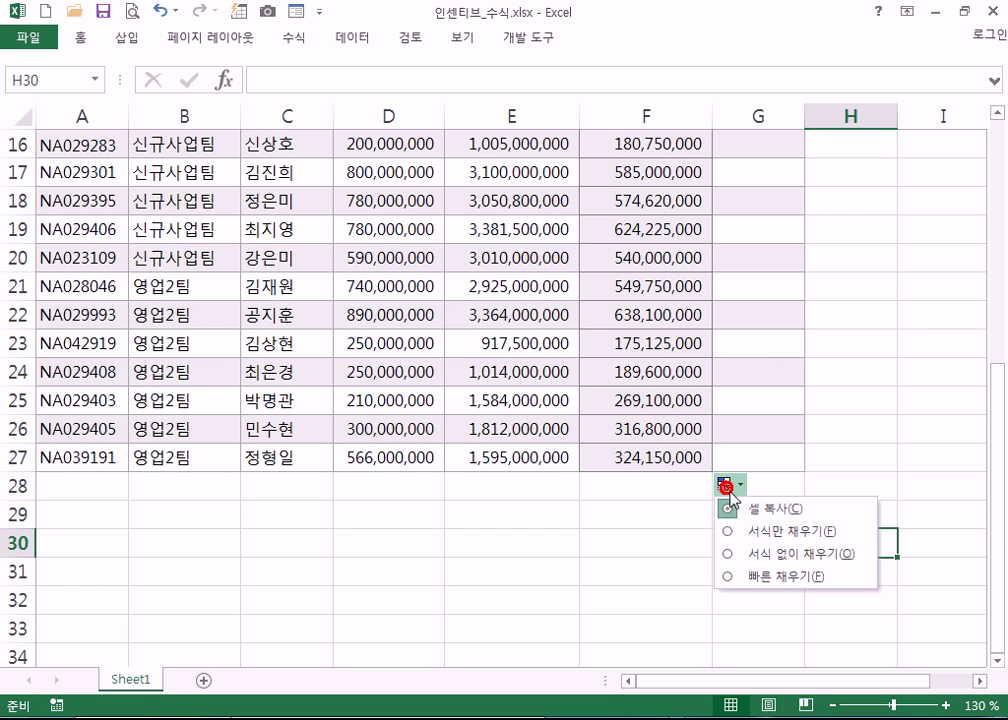
pyautogui.click(774, 560)
pyautogui.scroll(3, 544, 601)
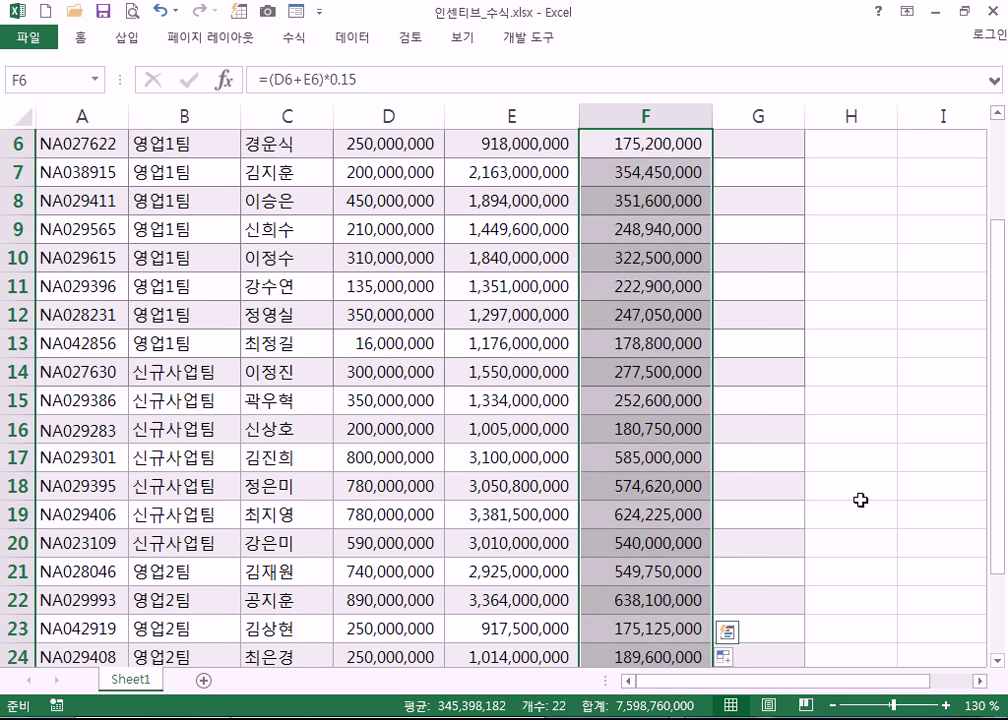
pyautogui.click(868, 496)
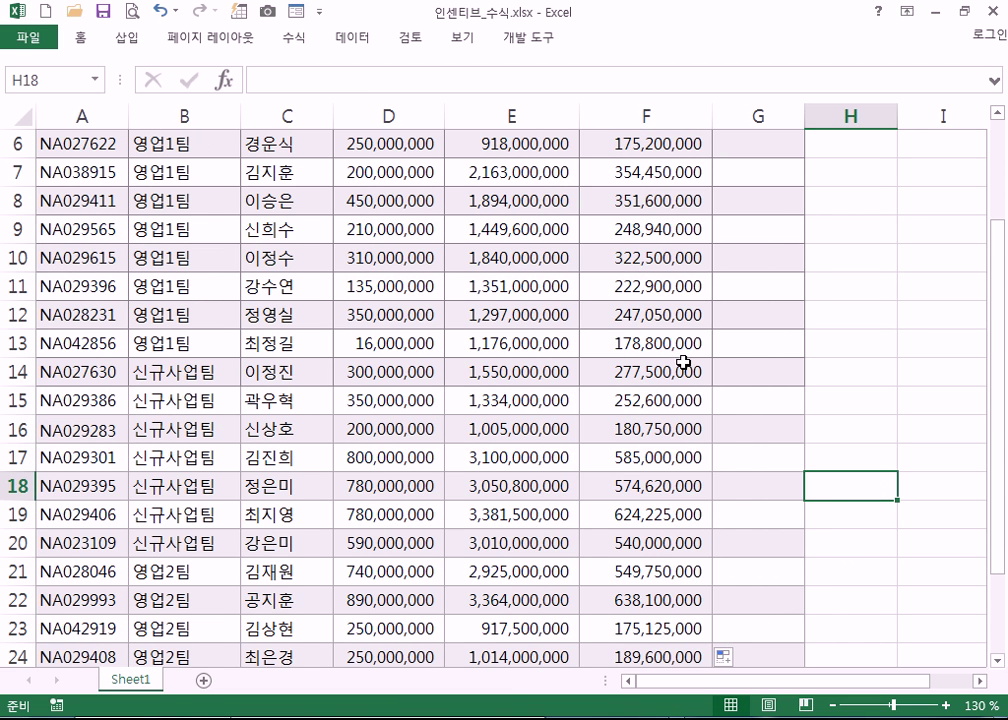
pyautogui.scroll(2, 680, 360)
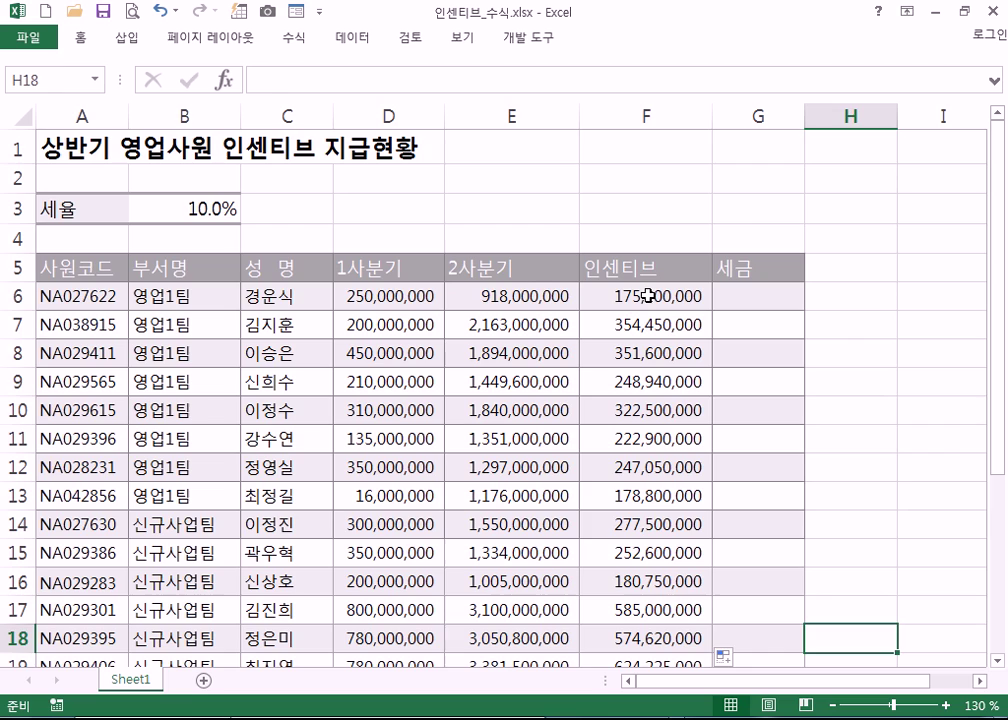
# - Clear F7:F27, then enter F6's formula across F6:F27 at once with Ctrl+Enter
pyautogui.moveTo(648, 321); pyautogui.dragTo(644, 651)
pyautogui.hotkey('ctrl', 'z')
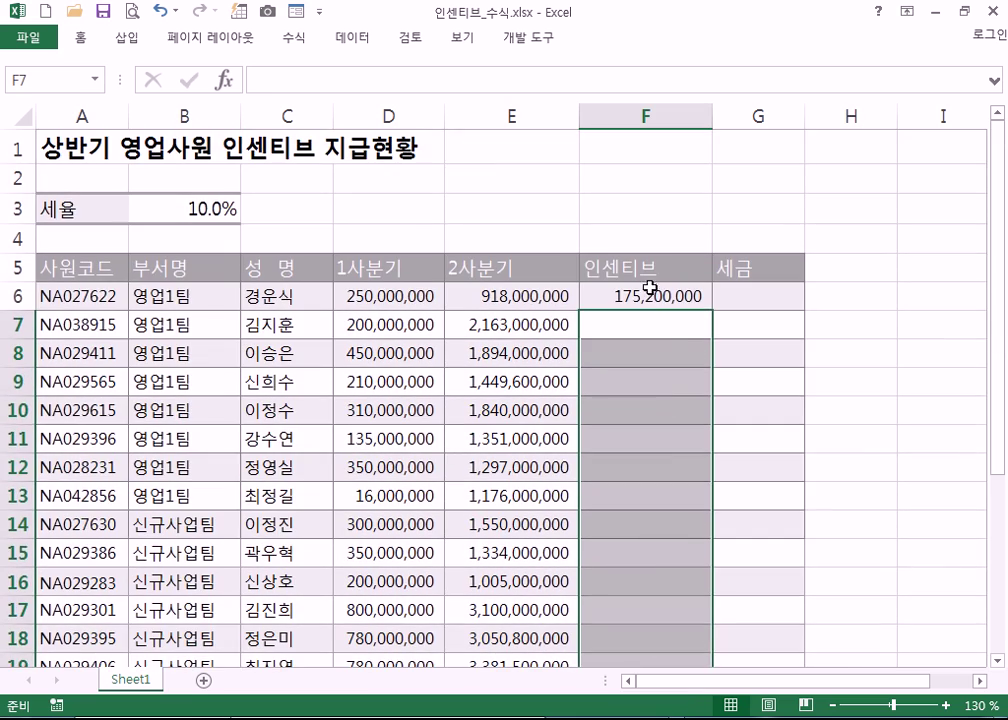
pyautogui.click(650, 287)
pyautogui.scroll(-5, 709, 592)
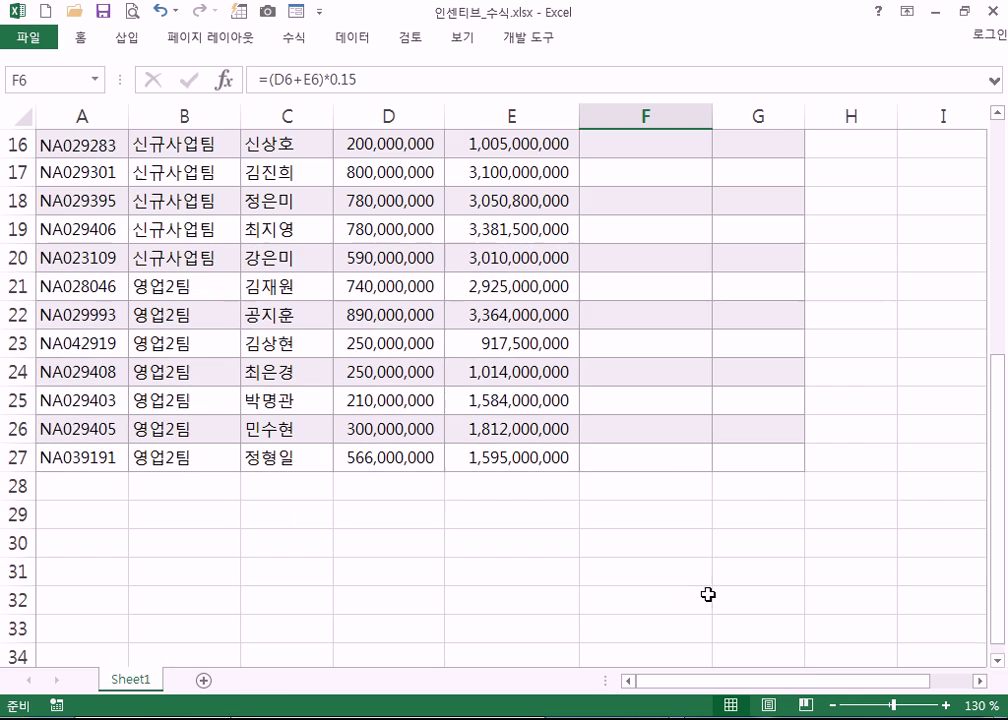
pyautogui.keyDown('shift'); pyautogui.click(668, 458); pyautogui.keyUp('shift')
pyautogui.scroll(5, 692, 510)
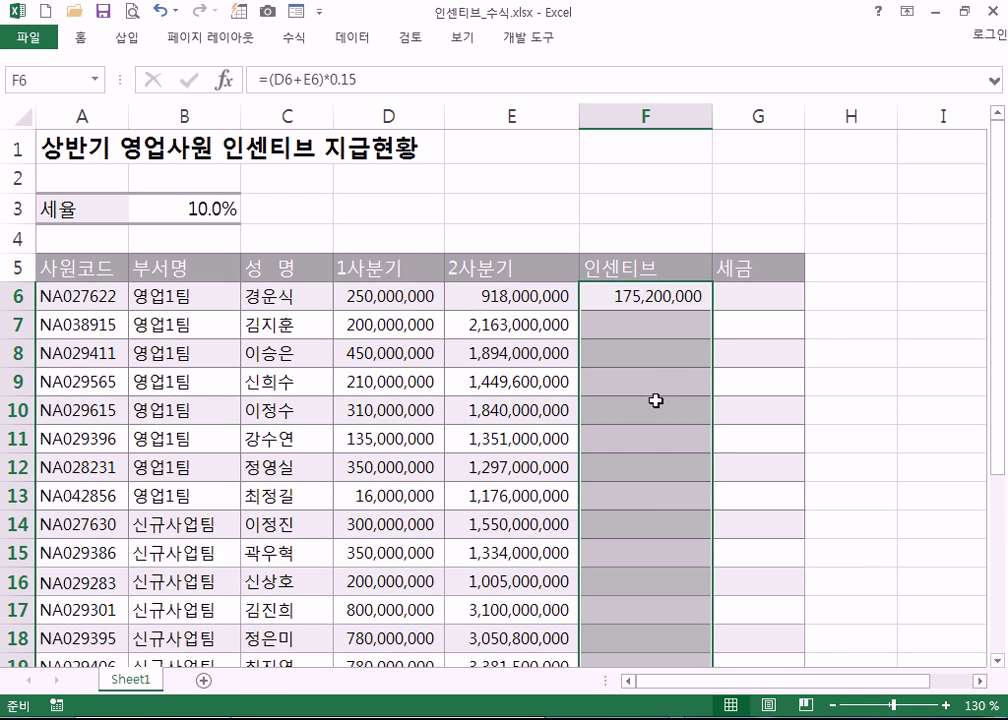
pyautogui.press('F2')
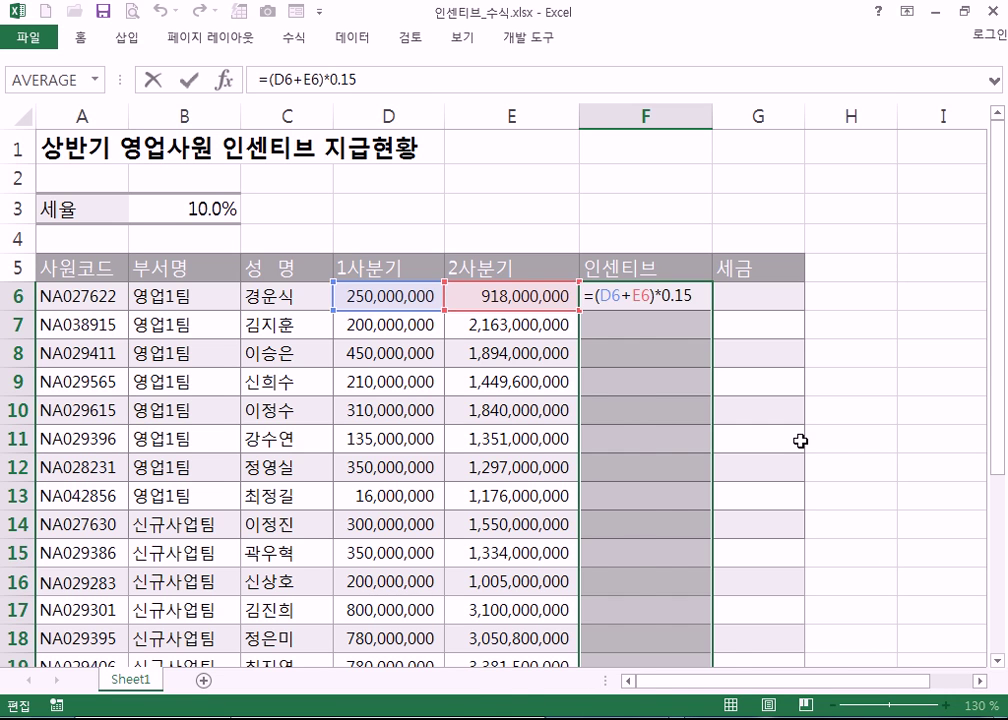
pyautogui.hotkey('ctrl', 'Return')
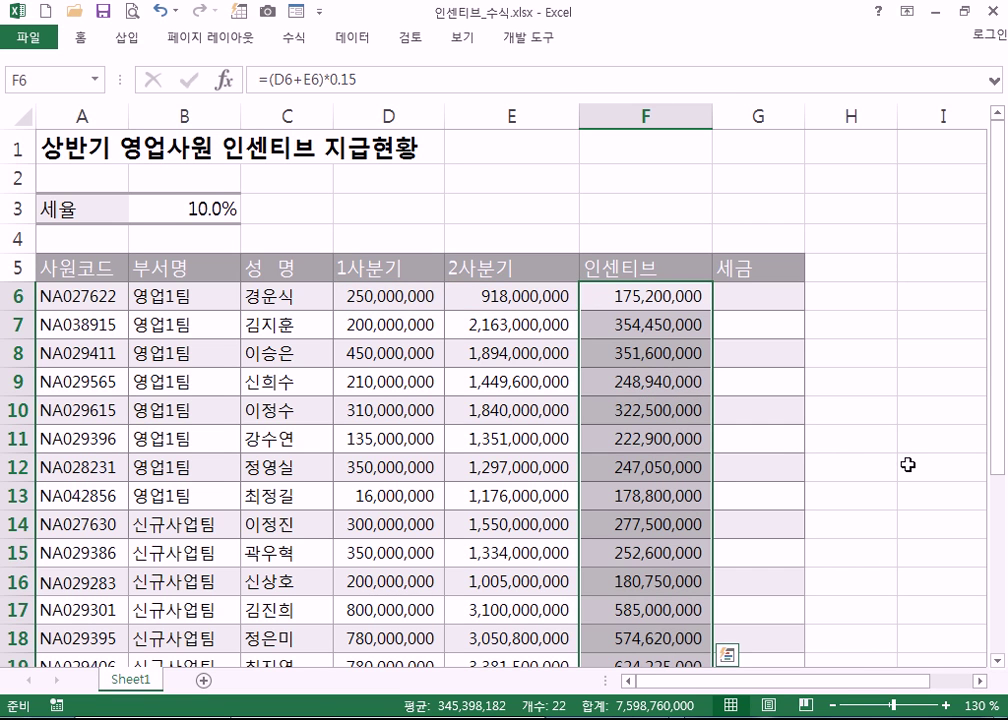
pyautogui.click(912, 468)
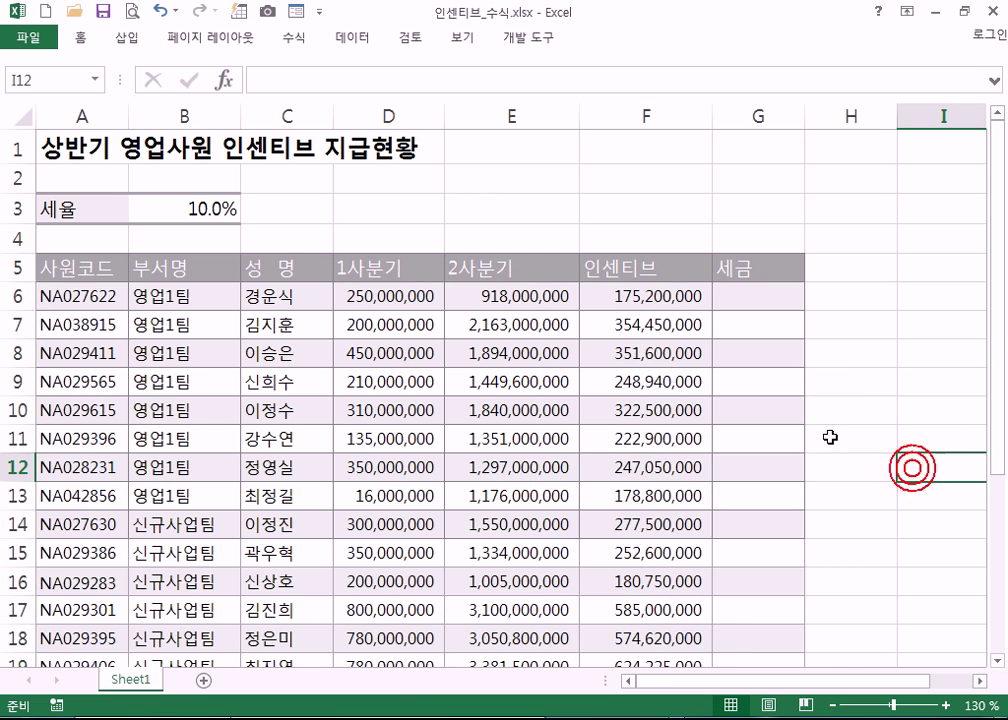
pyautogui.scroll(-4, 832, 430)
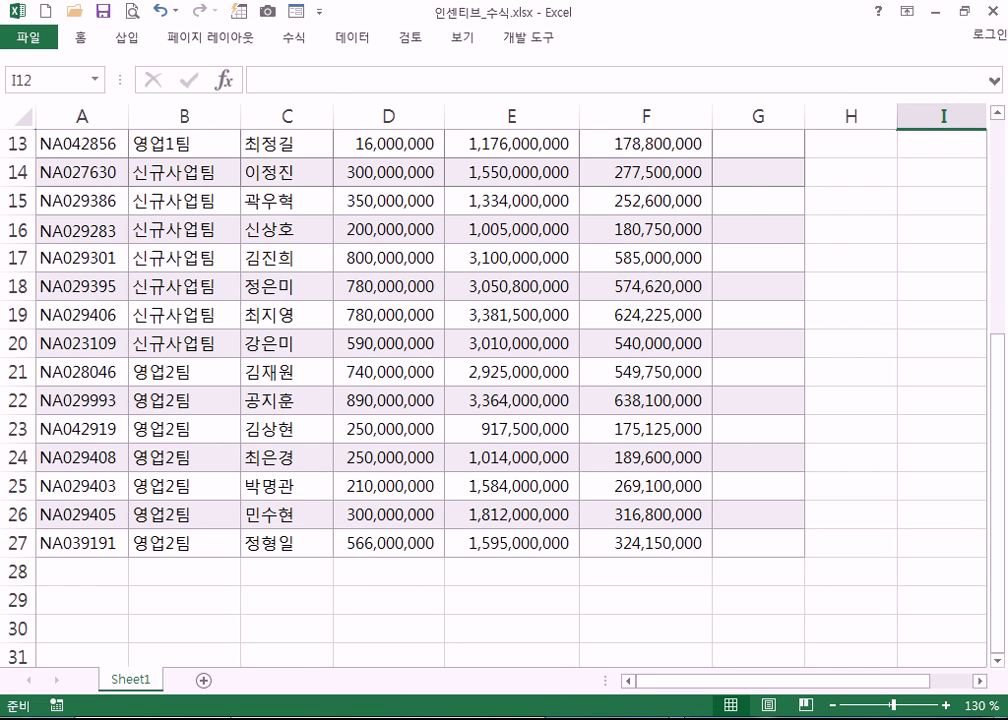
# - In Notepad, add the heading '셀의 서식을 유지하면서 값을 입력하기' and note '1. 첫번째 셀에 계산식을 하고, 계산'
pyautogui.click(240, 717)
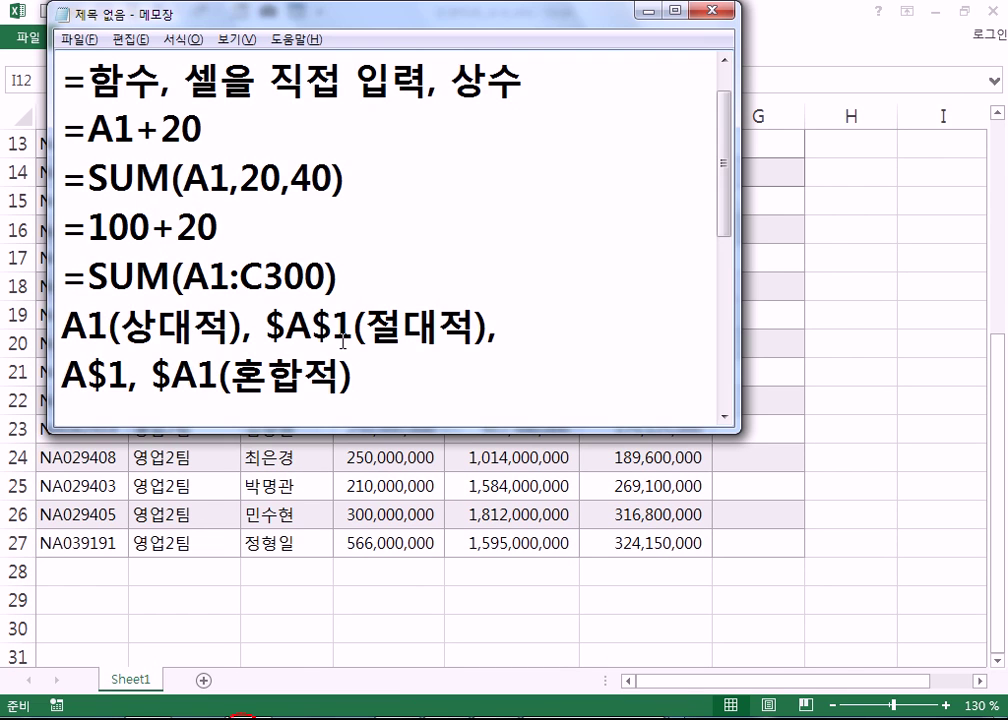
pyautogui.scroll(-5, 342, 342)
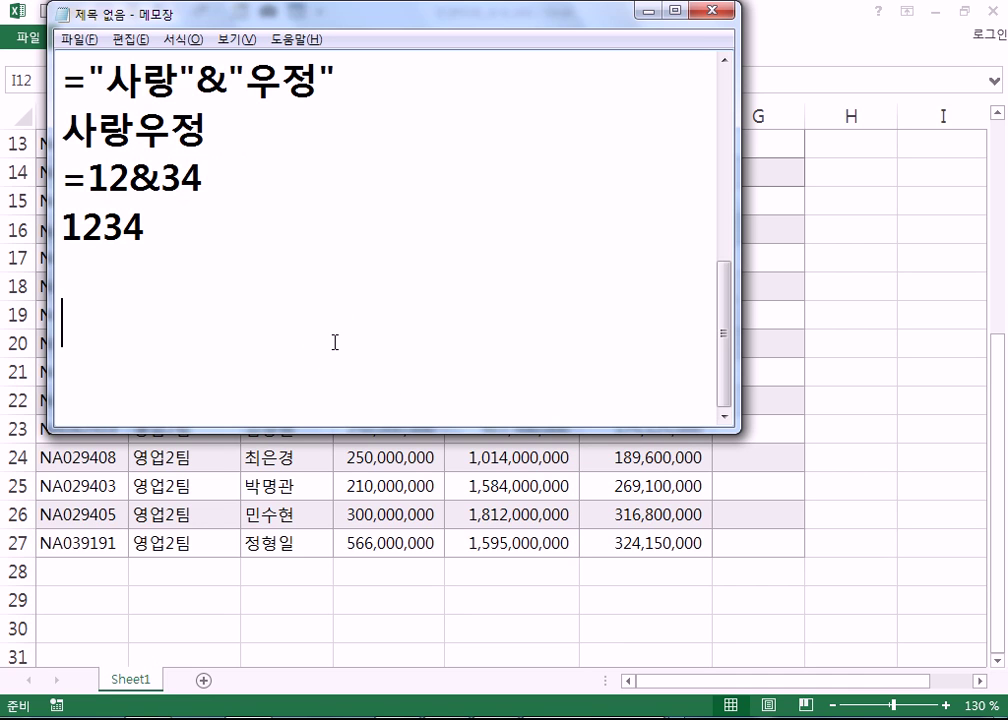
pyautogui.write('TPF')
pyautogui.press('BackSpace')
pyautogui.press('BackSpace')
pyautogui.press('BackSpace')
pyautogui.write('세ㄹ의 서식')
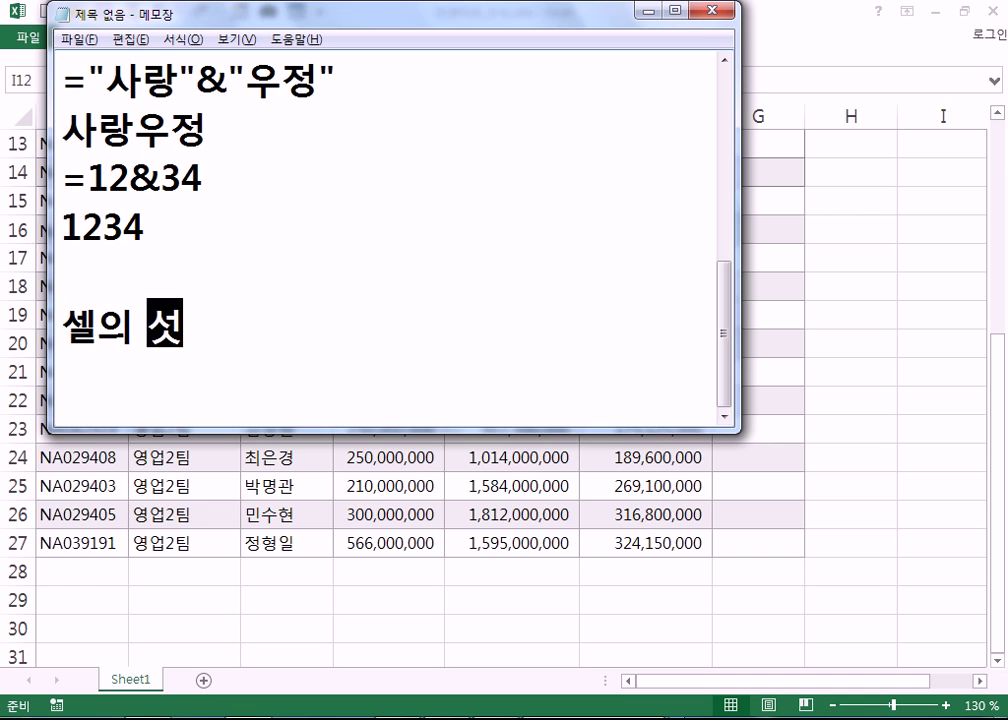
pyautogui.write('을')
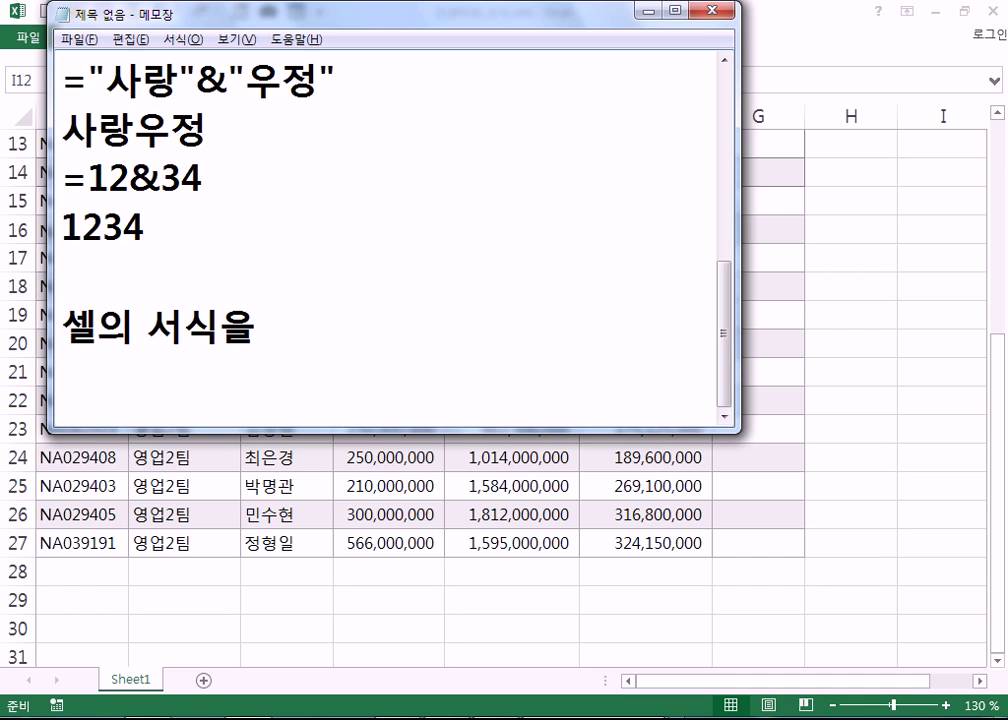
pyautogui.write(' 유지하')
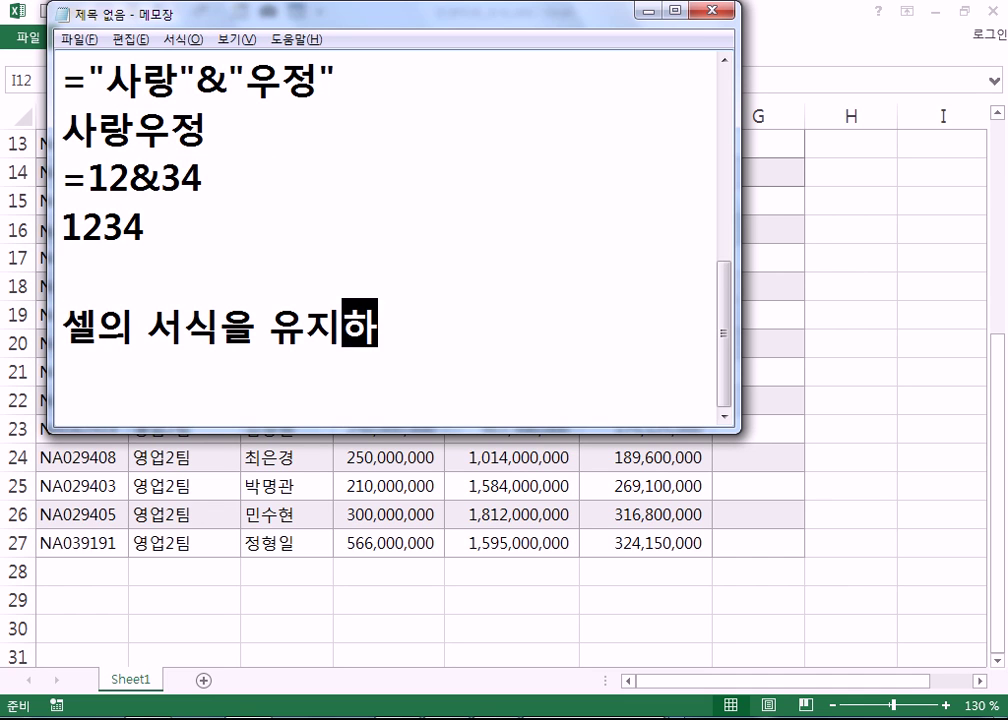
pyautogui.write('면서 값을 입')
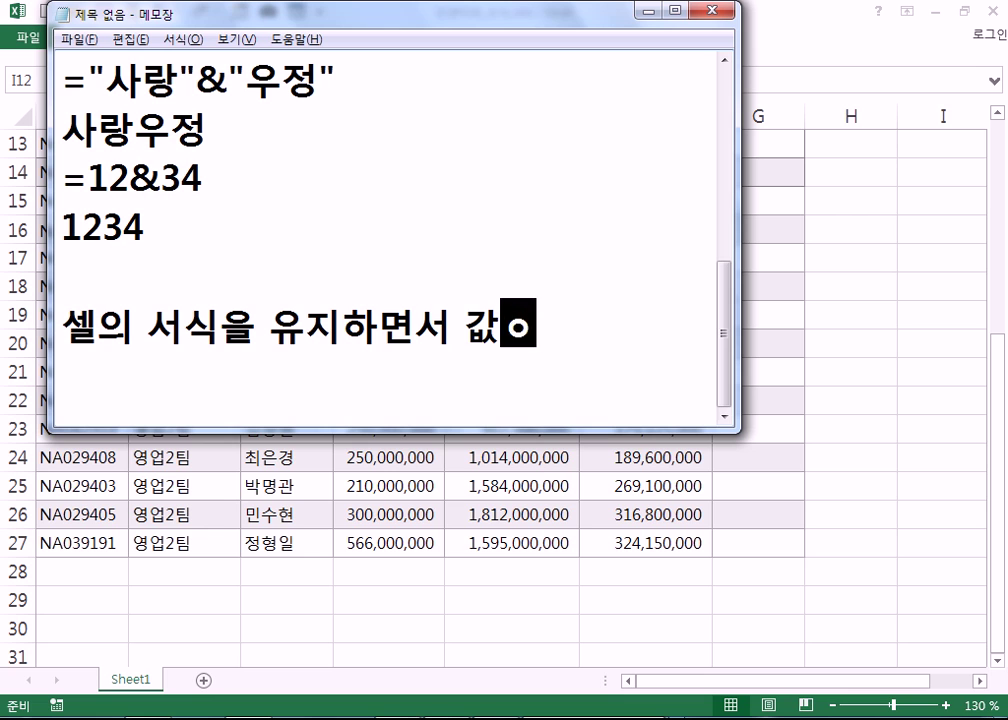
pyautogui.write('력하기')
pyautogui.press('Return')
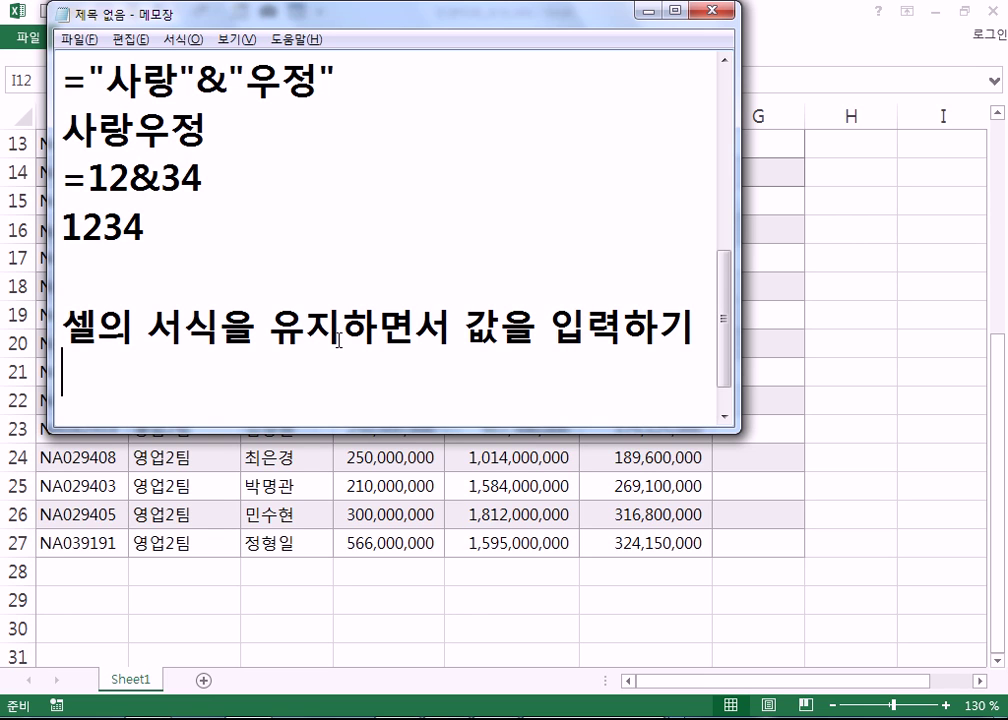
pyautogui.write('1. ㅊ첫번째 ㅅ')
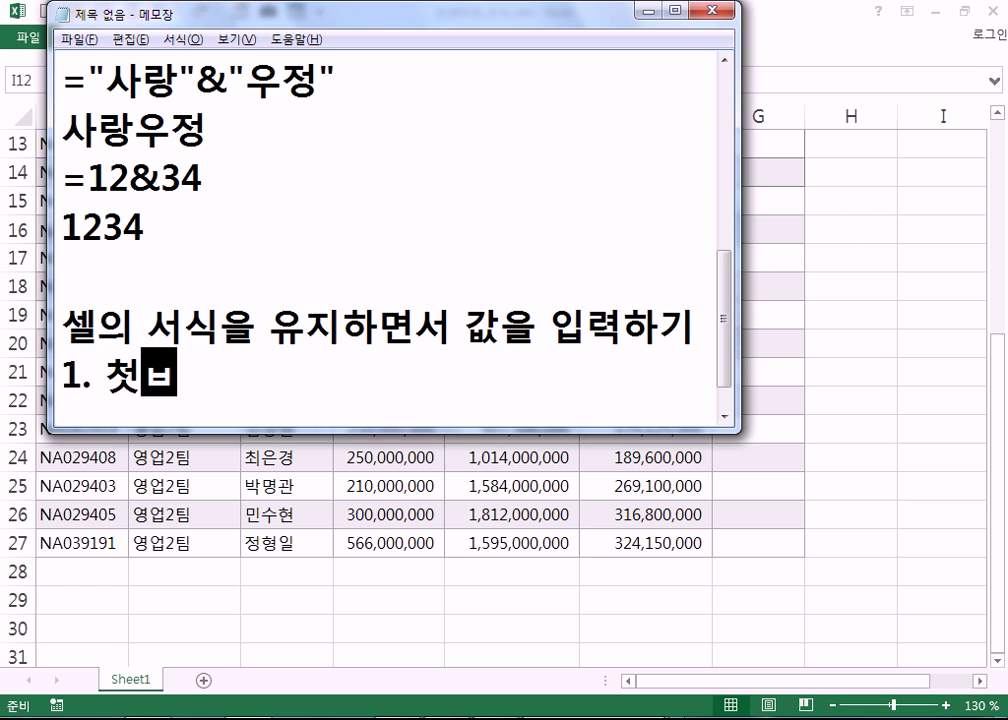
pyautogui.write('셀에')
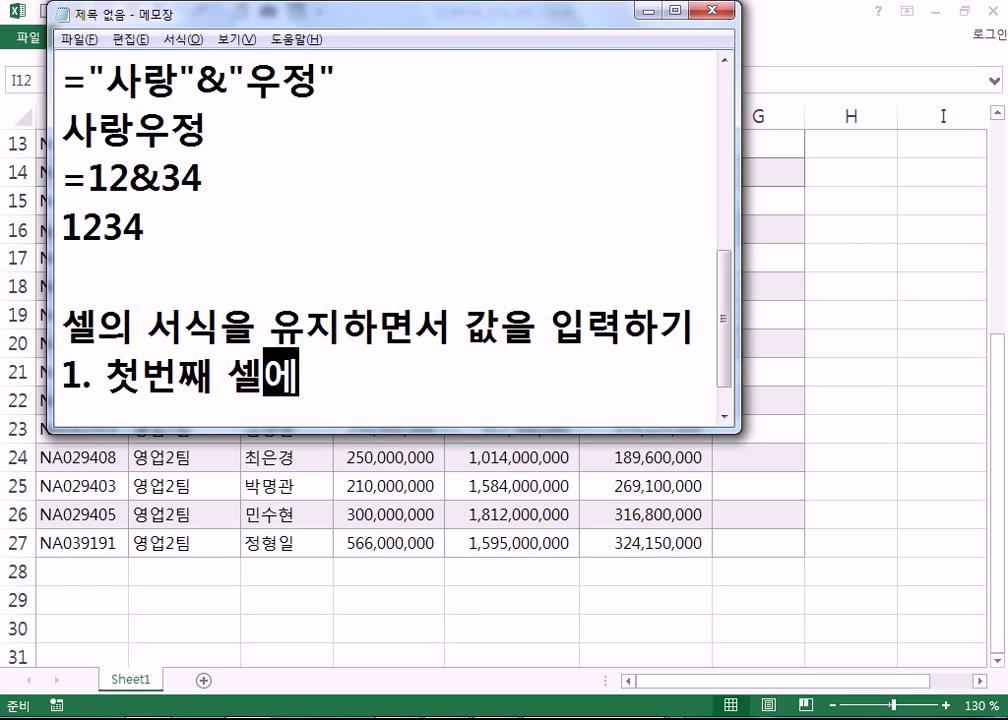
pyautogui.write(' 겟계산식을 하고')
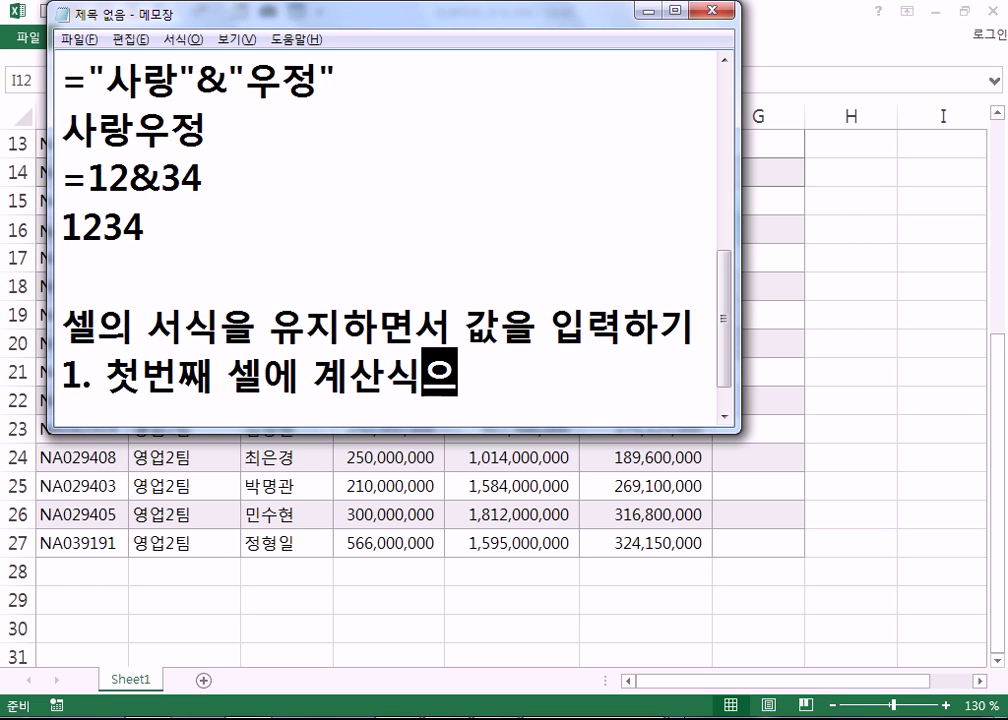
pyautogui.write(',')
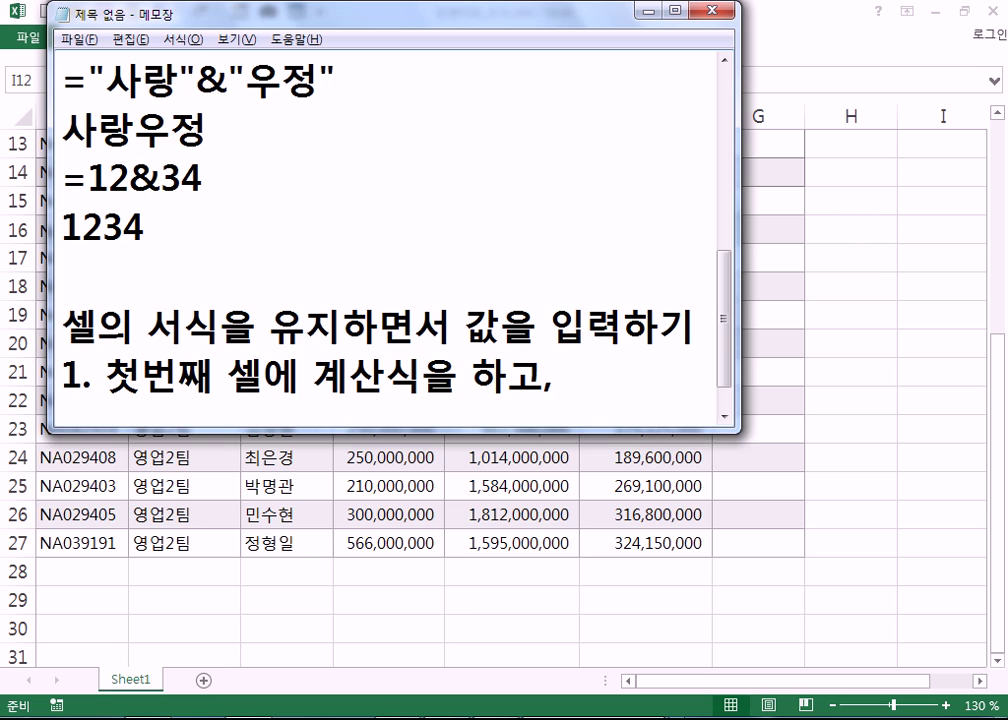
pyautogui.write(' 계산')
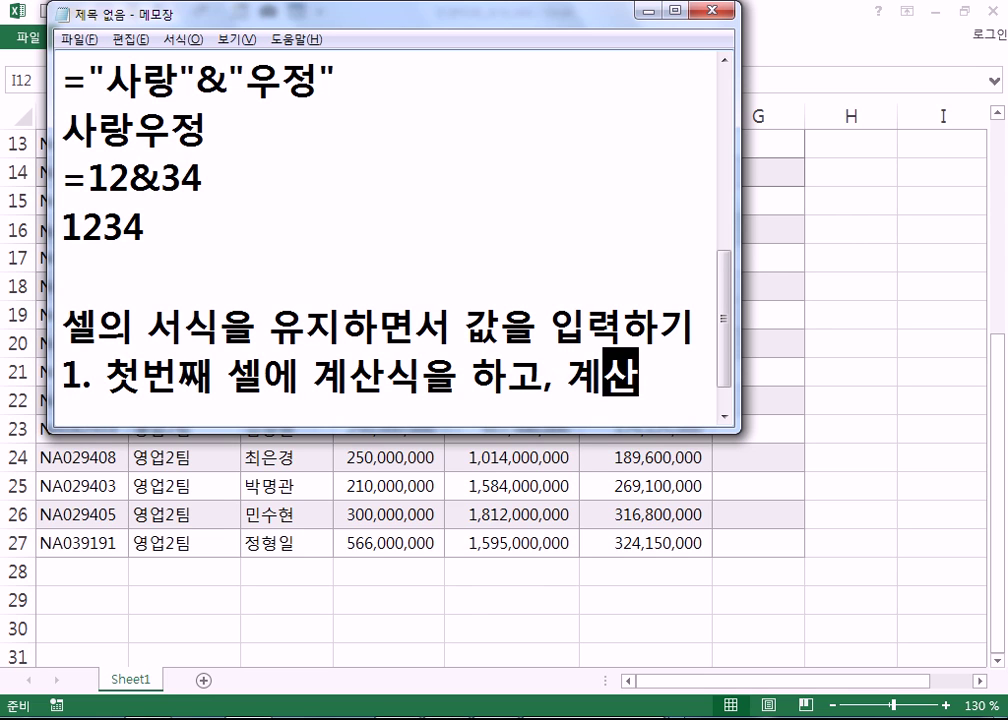
pyautogui.press('Return')
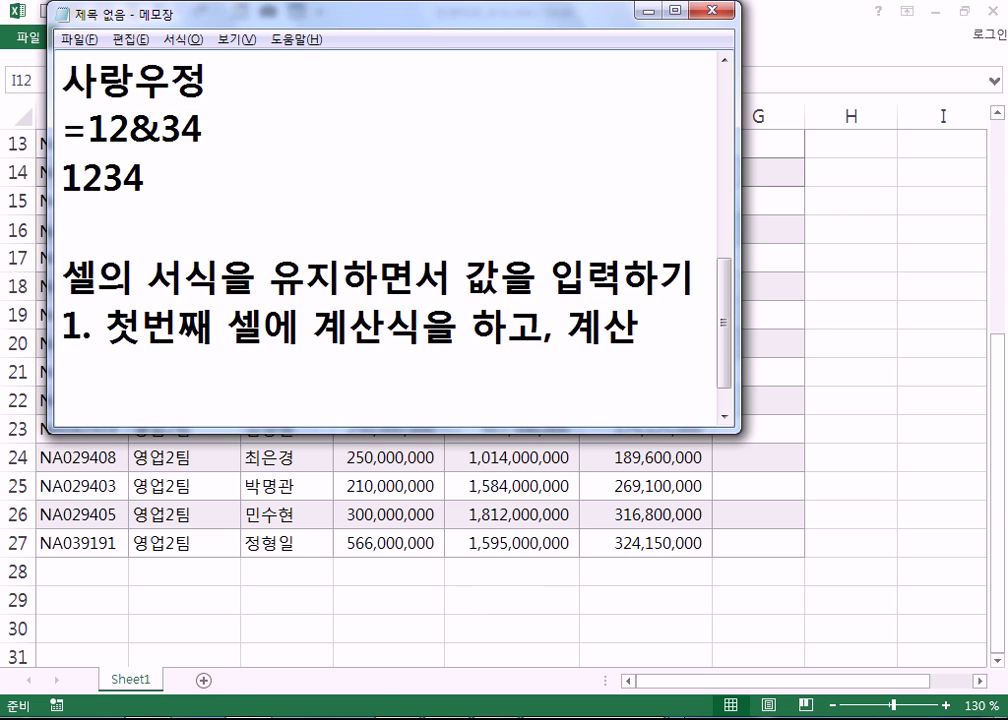
# - Add notes '2. 자동채우기' and '3. 자동채우기 옵션, 서식없이 채우기', then a '-----' divider
pyautogui.write('2. 잡')
pyautogui.write('동채우기')
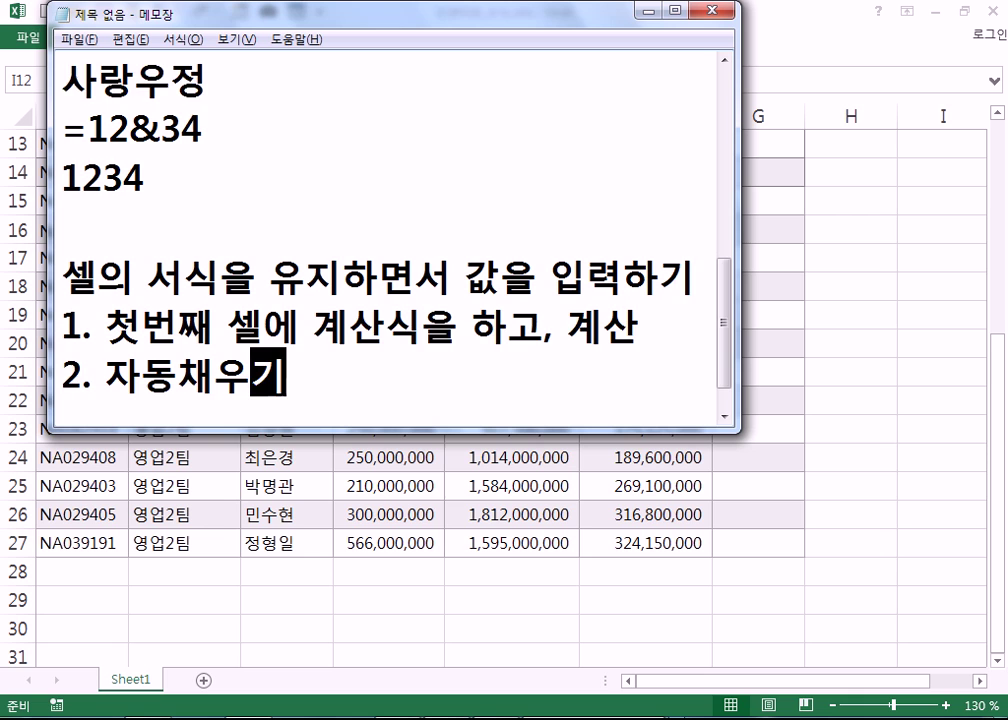
pyautogui.press('Return')
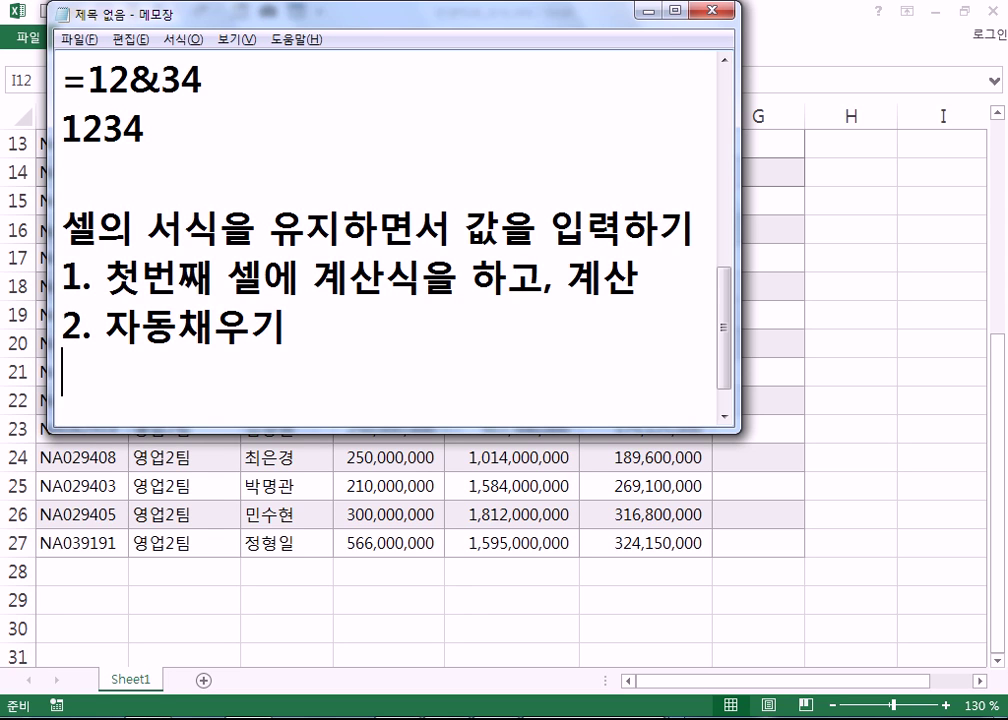
pyautogui.write('3. ')
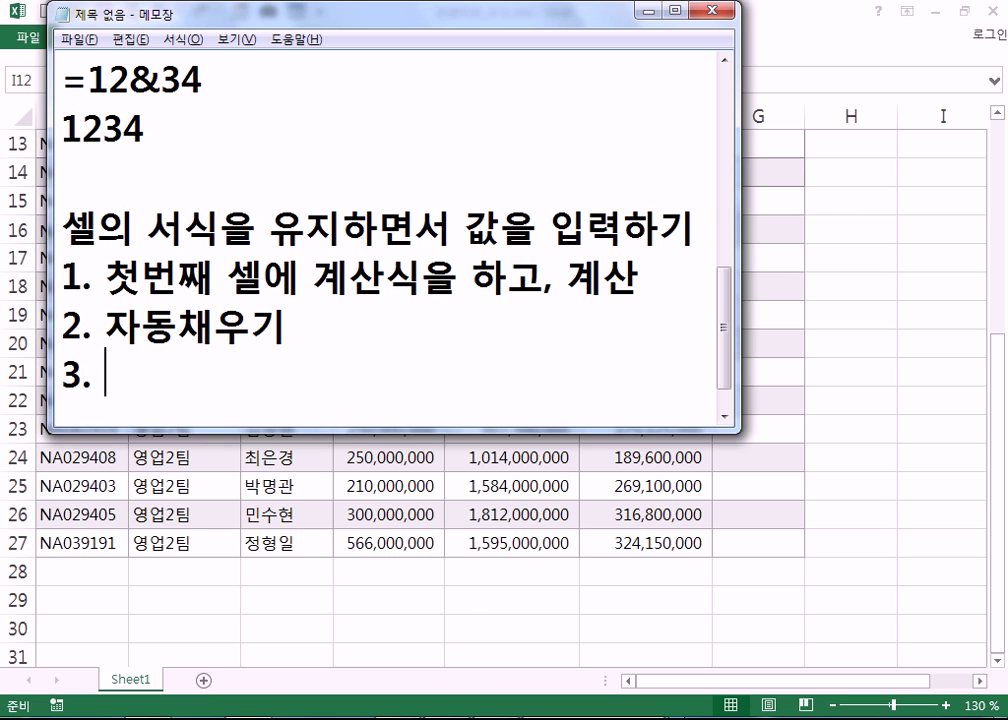
pyautogui.write('자동채우')
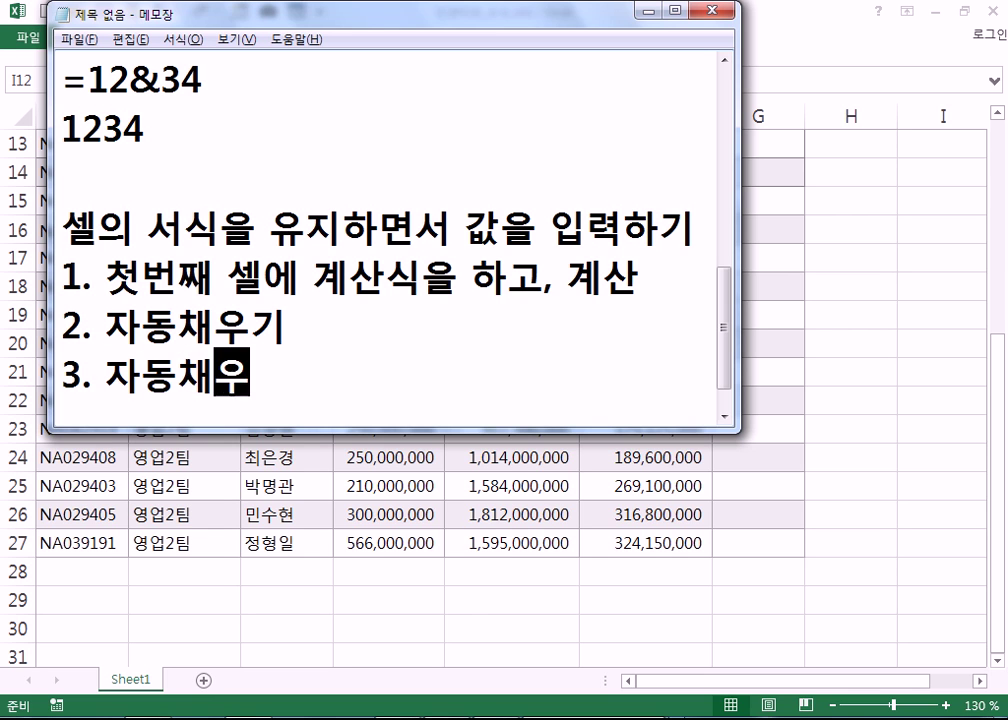
pyautogui.write('기 옵션')
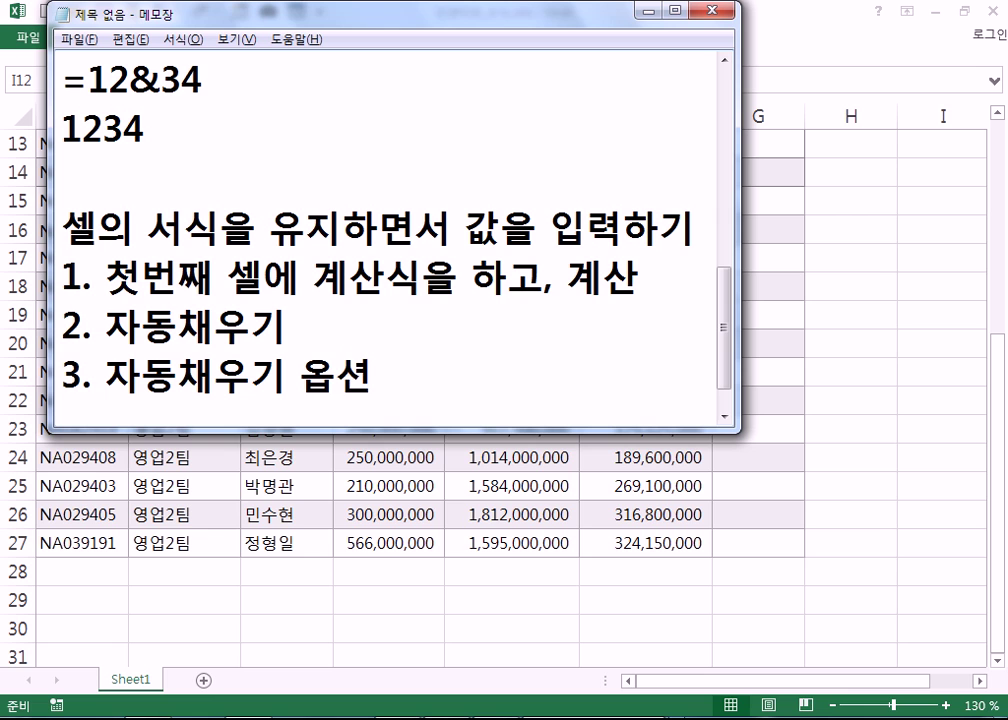
pyautogui.write(', 서식없이 ㅊ채우기')
pyautogui.press('Return')
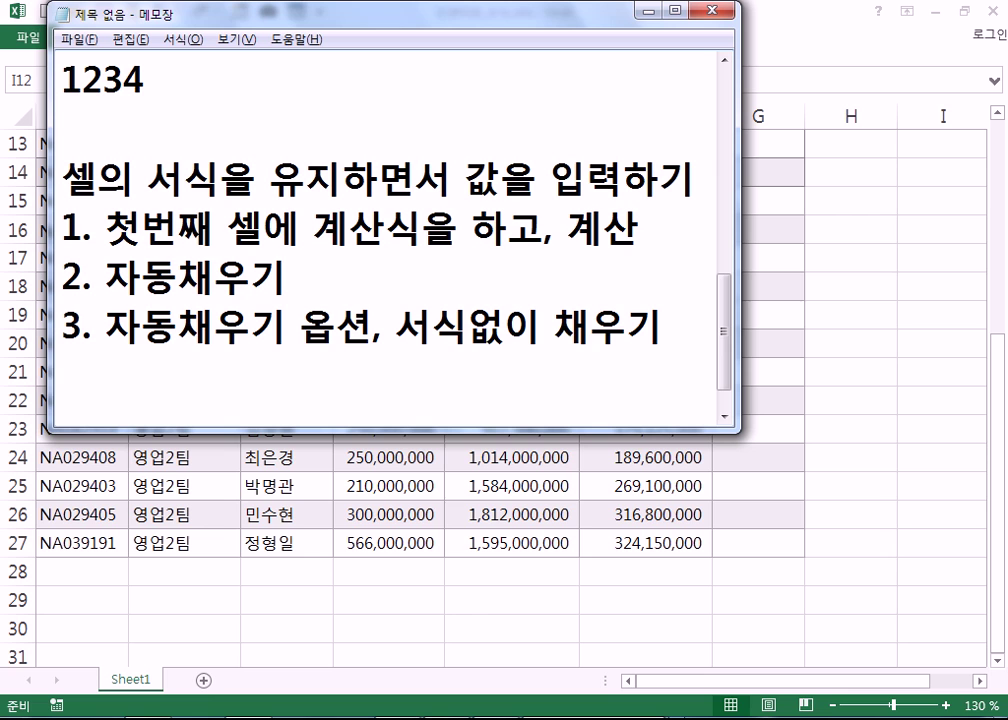
pyautogui.write('-----')
pyautogui.press('Return')
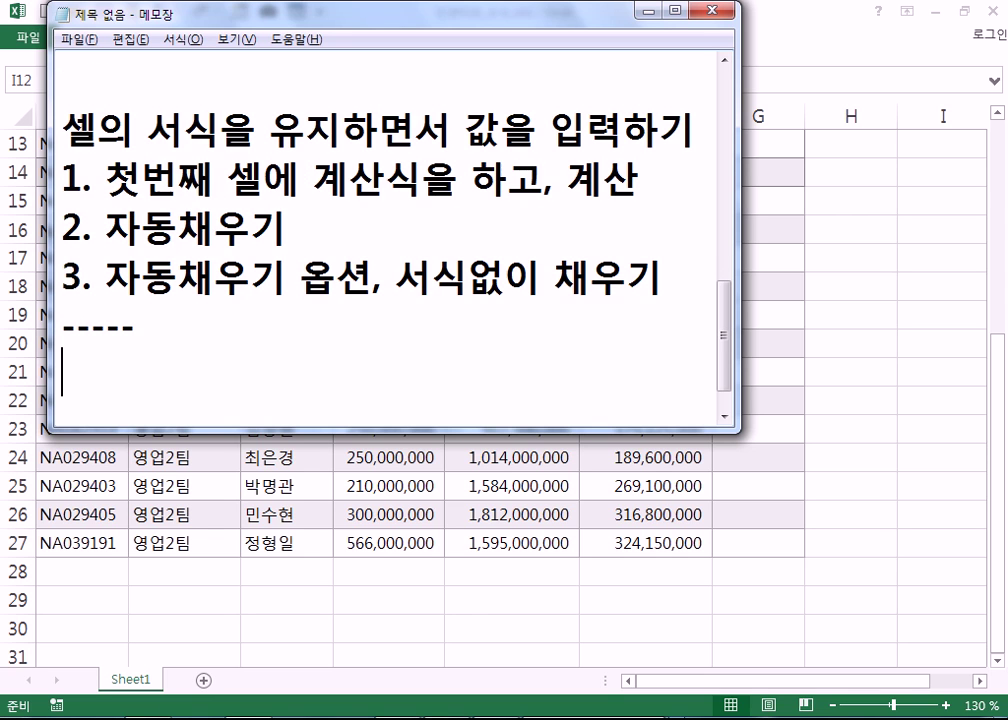
# - Type the note '1. 블럭을 설정하고, 계산식을 입력, Ctrl+엔터' below the divider
pyautogui.write('1. 블')
pyautogui.click(513, 381)
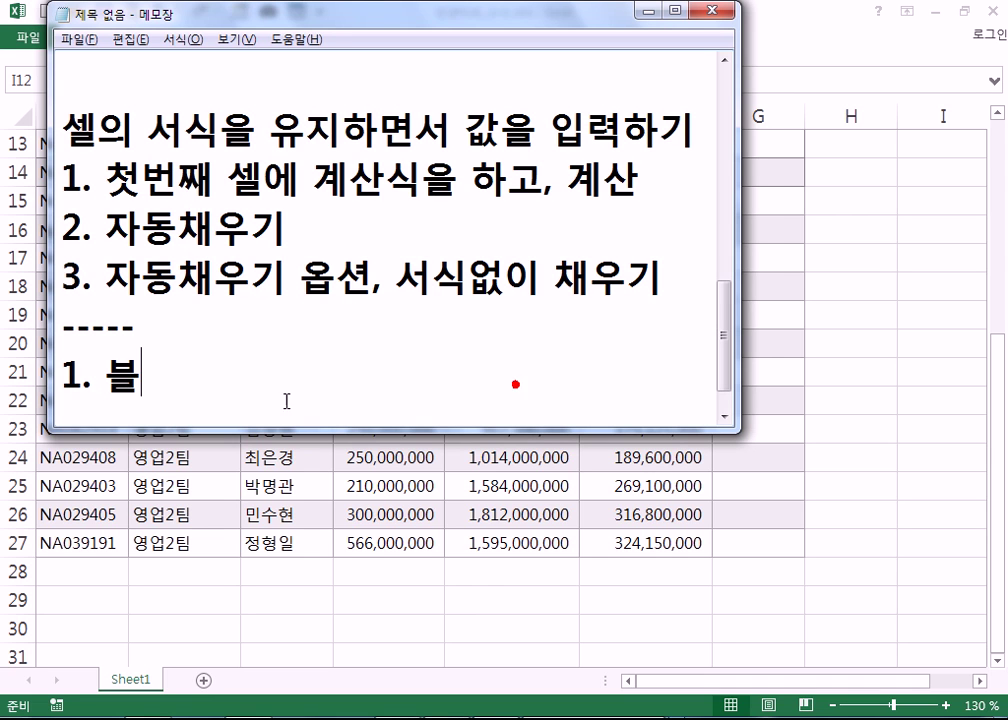
pyautogui.write('럭')
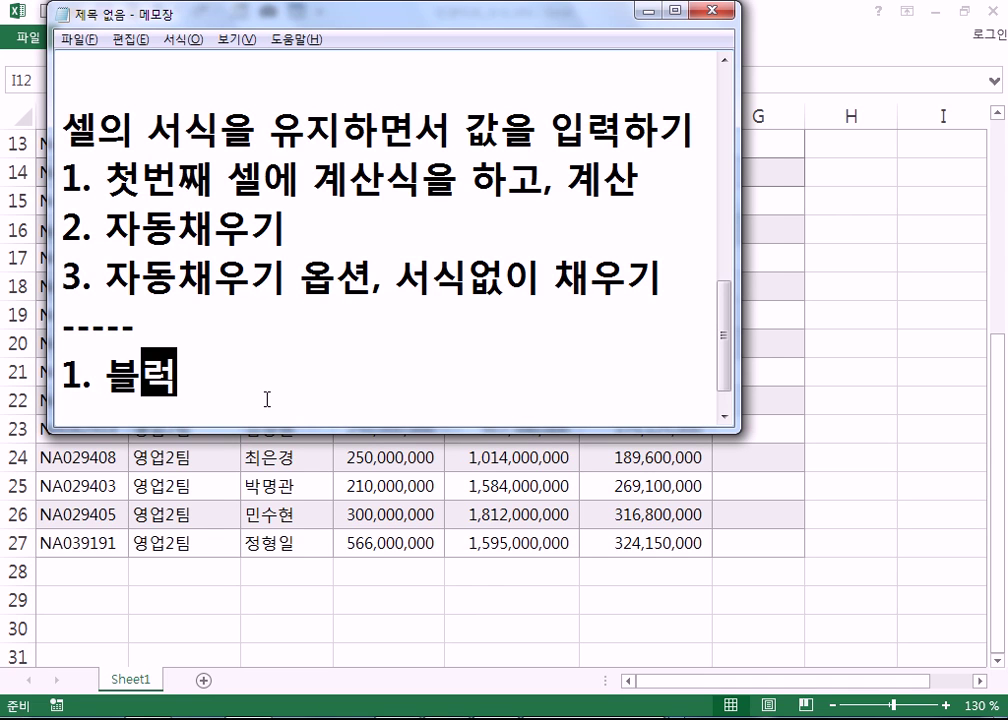
pyautogui.write('을 설정하고, ㄱ')
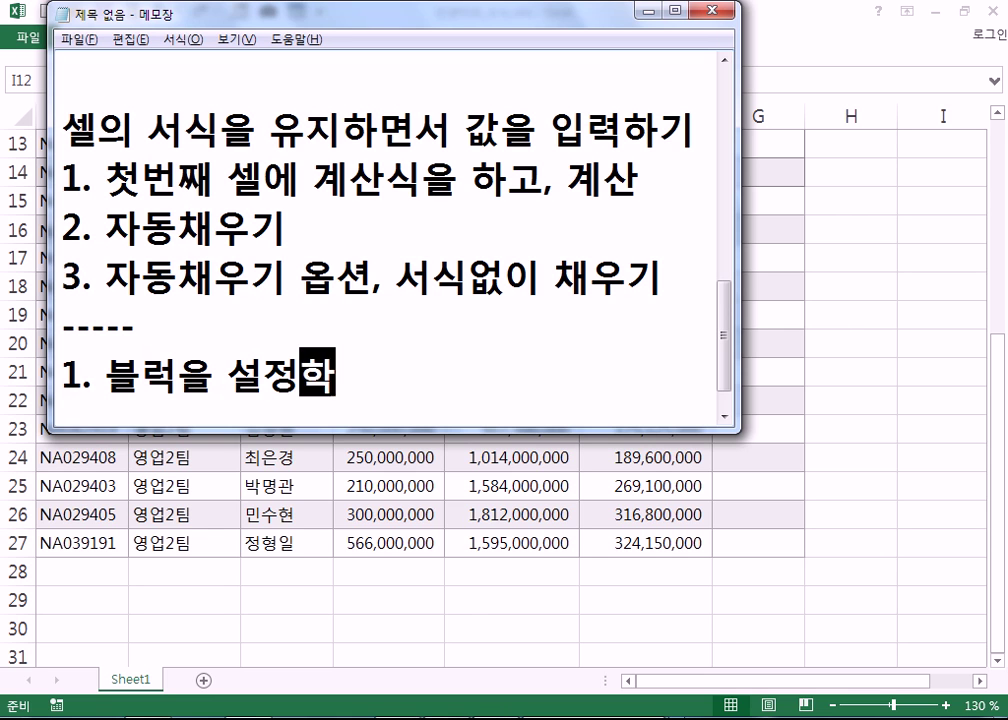
pyautogui.write('계산식을 ')
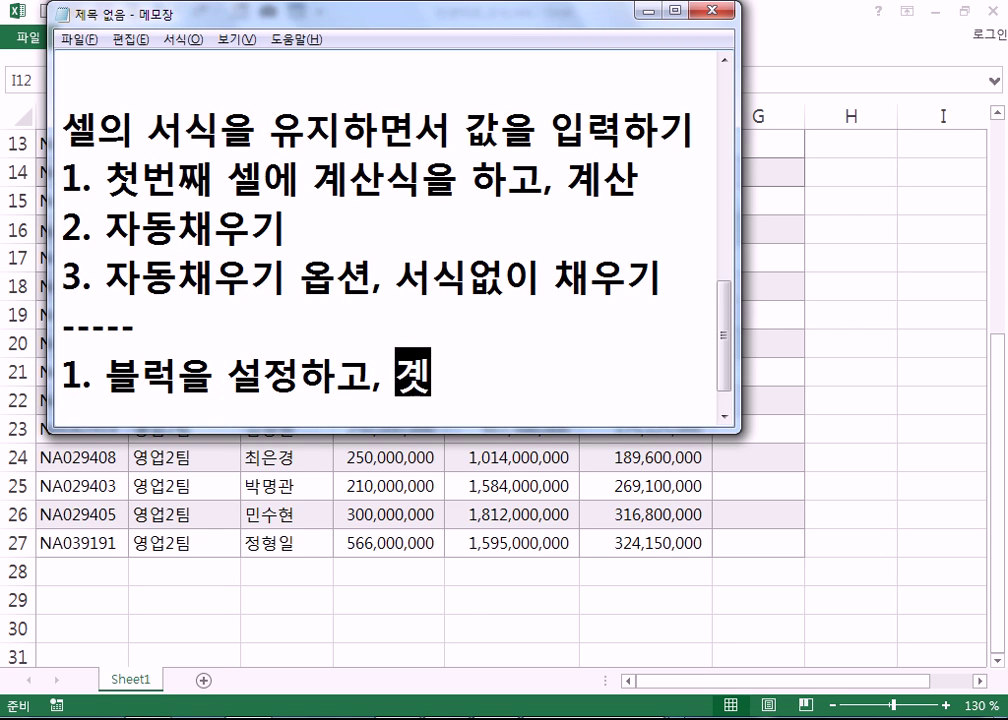
pyautogui.write('입')
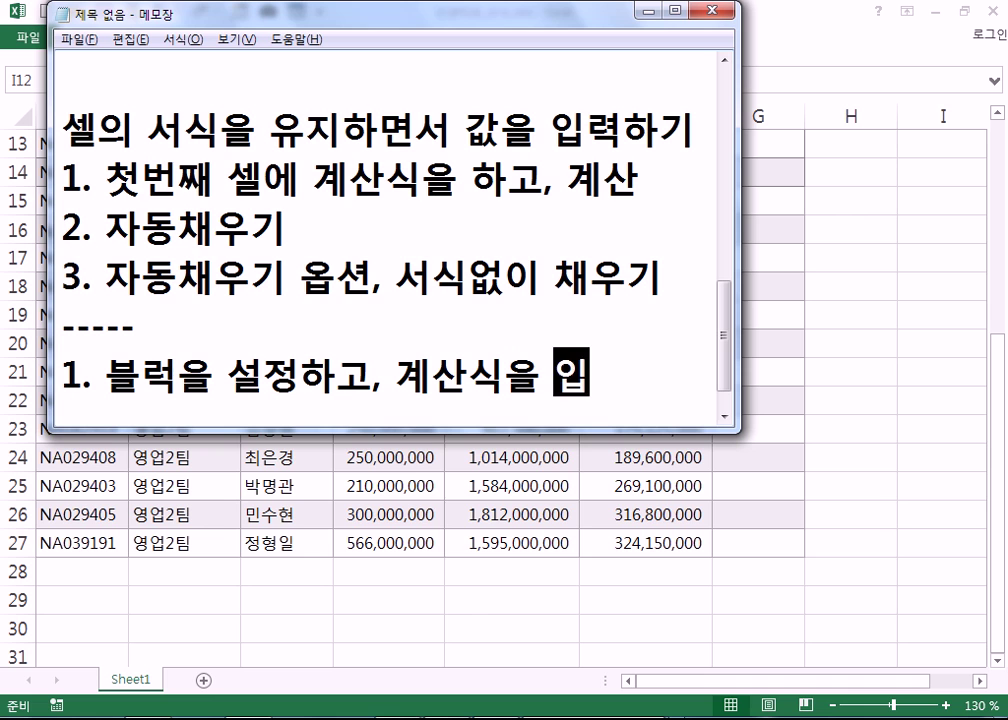
pyautogui.write('력, cTRL')
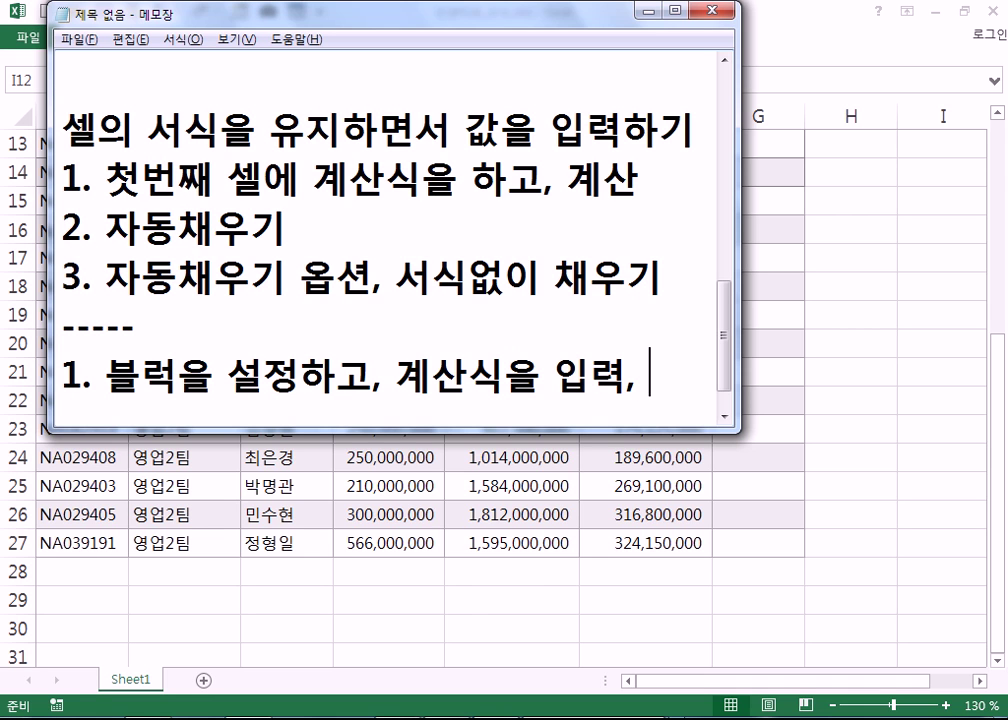
pyautogui.press('BackSpace')
pyautogui.press('BackSpace')
pyautogui.press('BackSpace')
pyautogui.press('BackSpace')
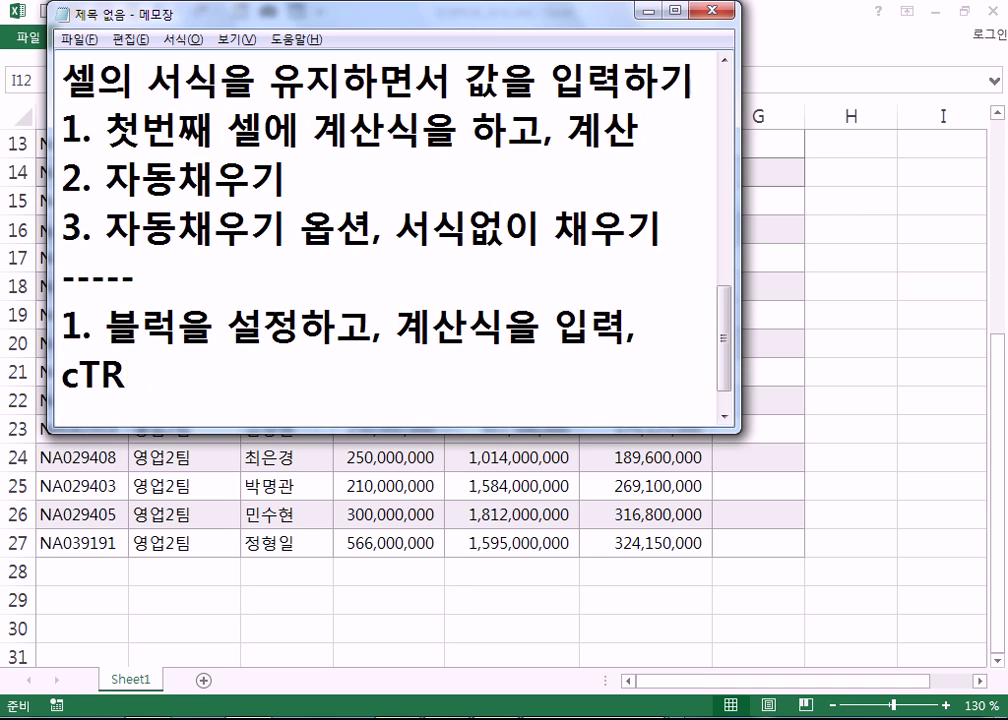
pyautogui.write('C')
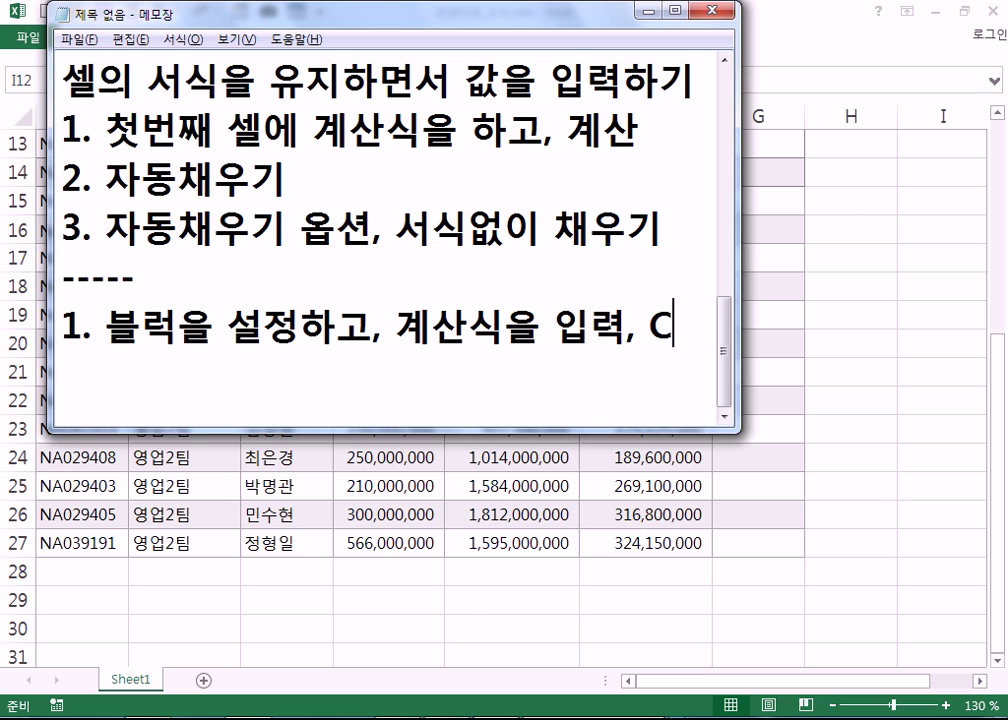
pyautogui.write('trl+DPS')
pyautogui.press('BackSpace')
pyautogui.press('BackSpace')
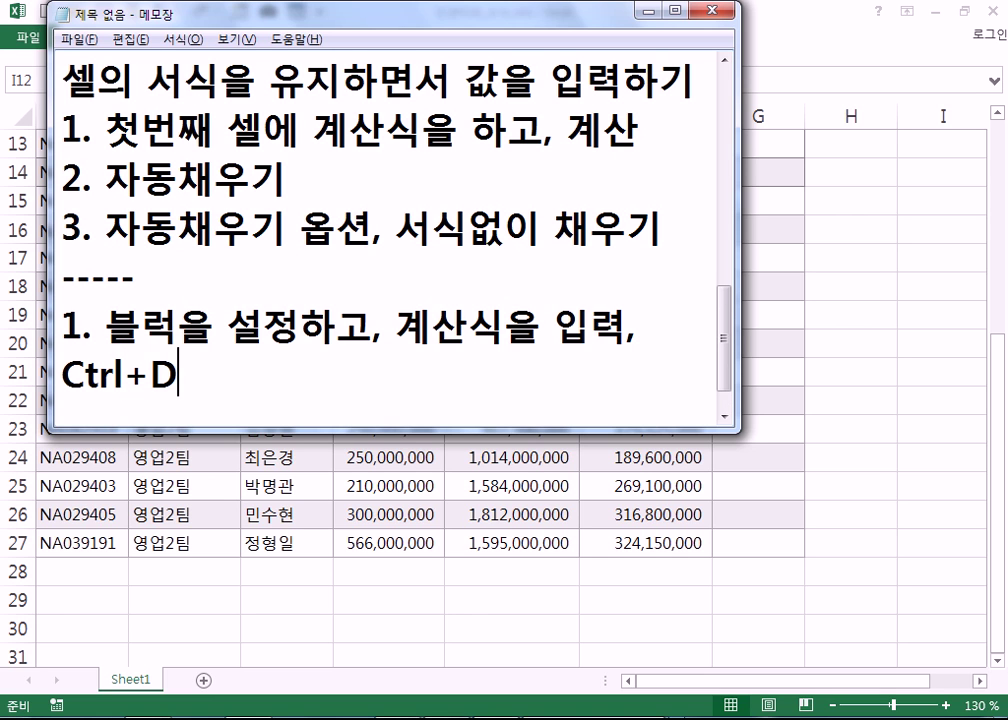
pyautogui.write('PSXJ')
pyautogui.press('BackSpace')
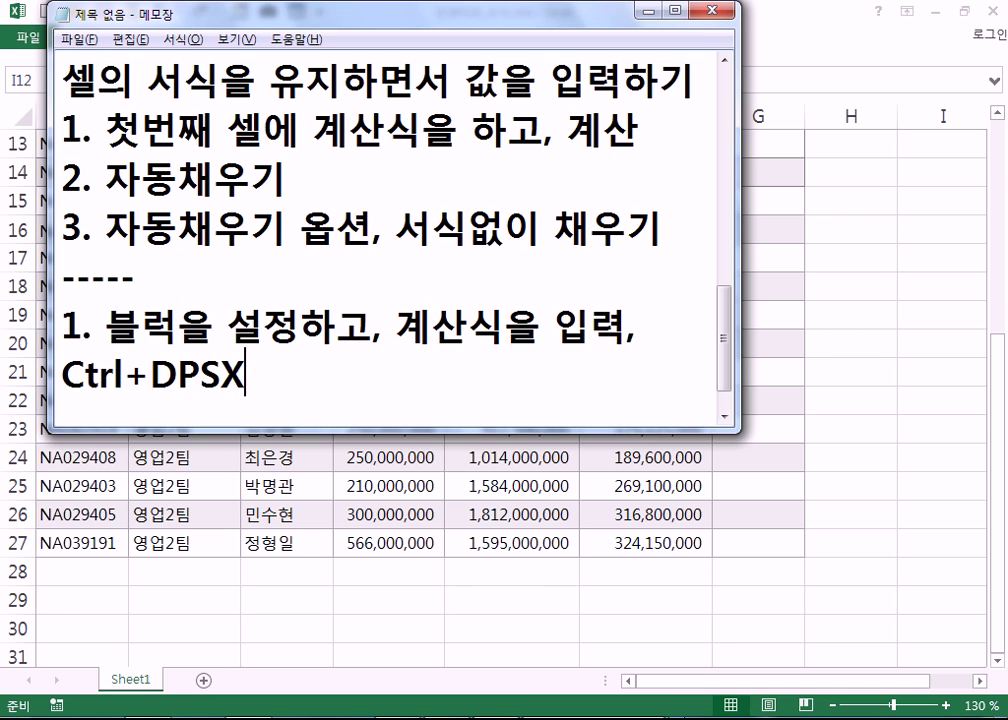
pyautogui.press('BackSpace')
pyautogui.press('BackSpace')
pyautogui.press('BackSpace')
pyautogui.press('BackSpace')
pyautogui.press('Hangul')
pyautogui.write('엔터')
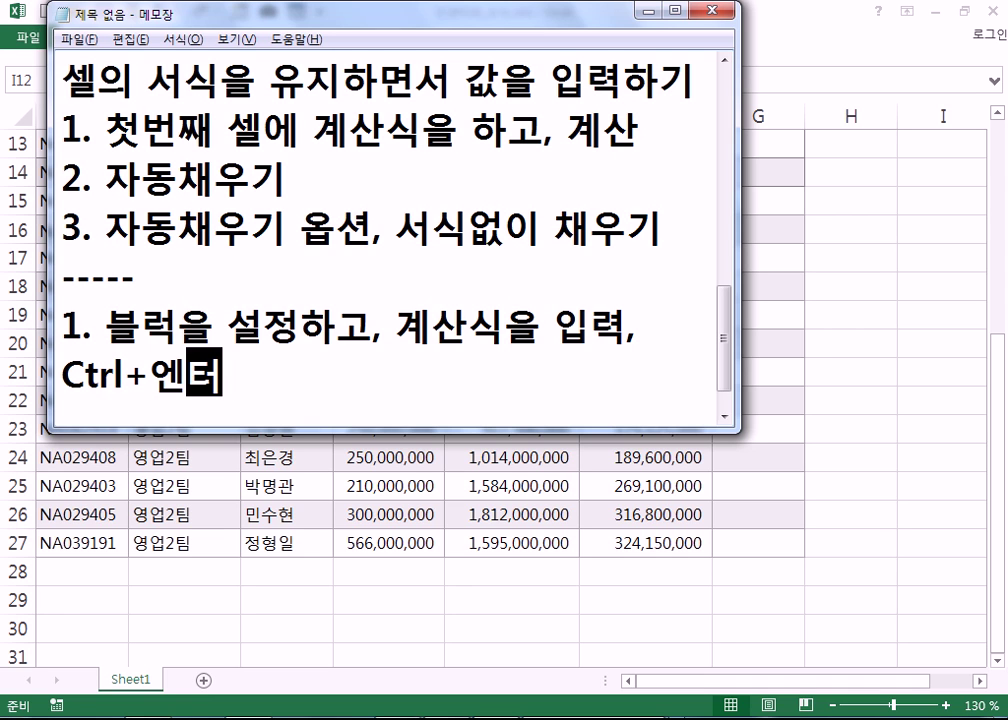
# - Enlarge the Notepad window wider and taller, then switch back to the Excel workbook
pyautogui.moveTo(741, 181); pyautogui.dragTo(952, 173)
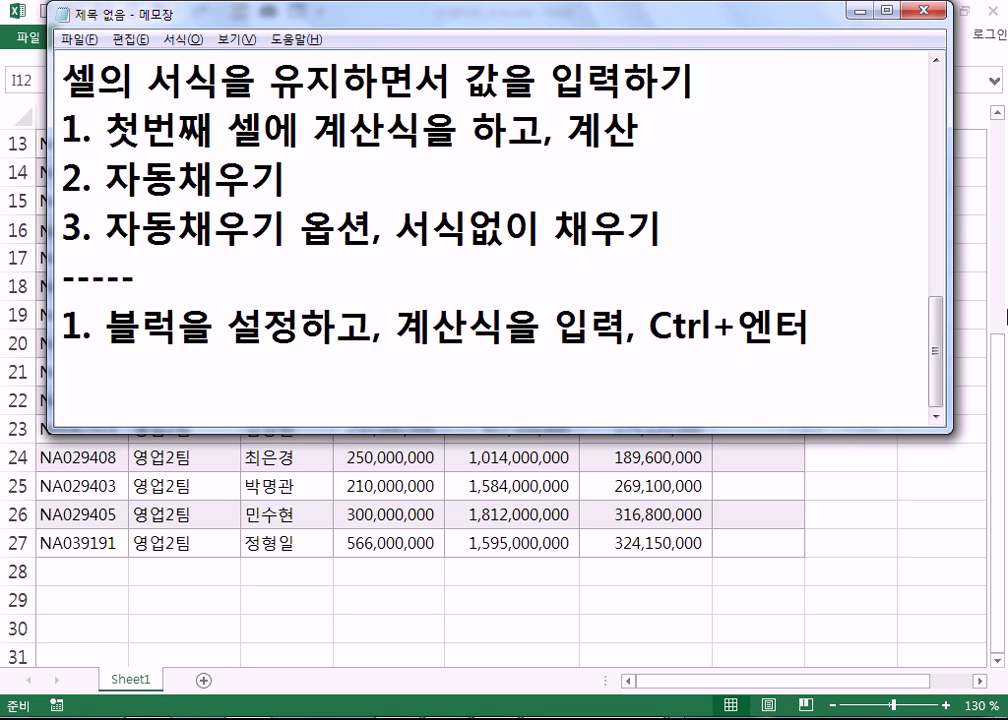
pyautogui.moveTo(772, 424); pyautogui.dragTo(772, 477)
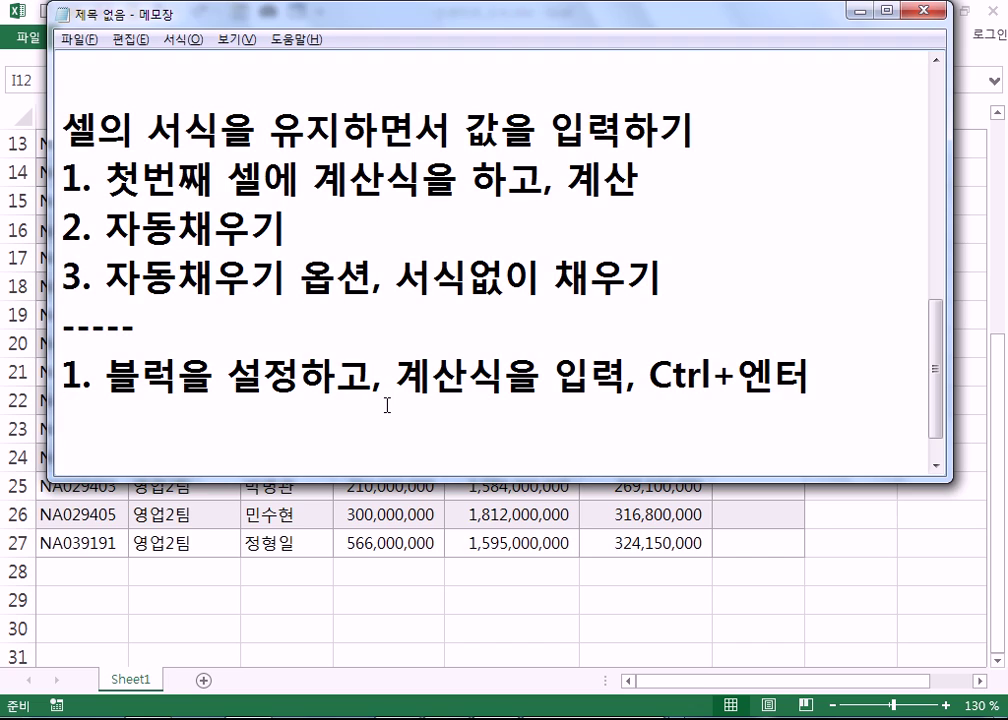
pyautogui.hotkey('alt', 'Tab')
pyautogui.scroll(3, 700, 275)
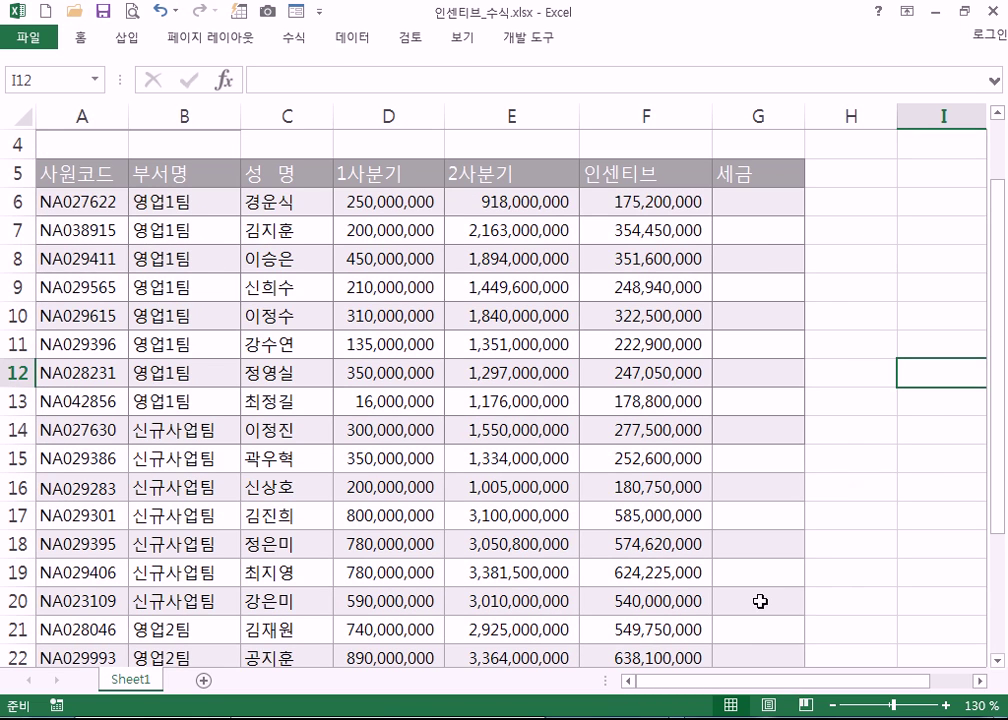
pyautogui.keyDown('ctrl'); pyautogui.scroll(-2, 757, 590); pyautogui.keyUp('ctrl')
pyautogui.moveTo(742, 250); pyautogui.dragTo(868, 396)
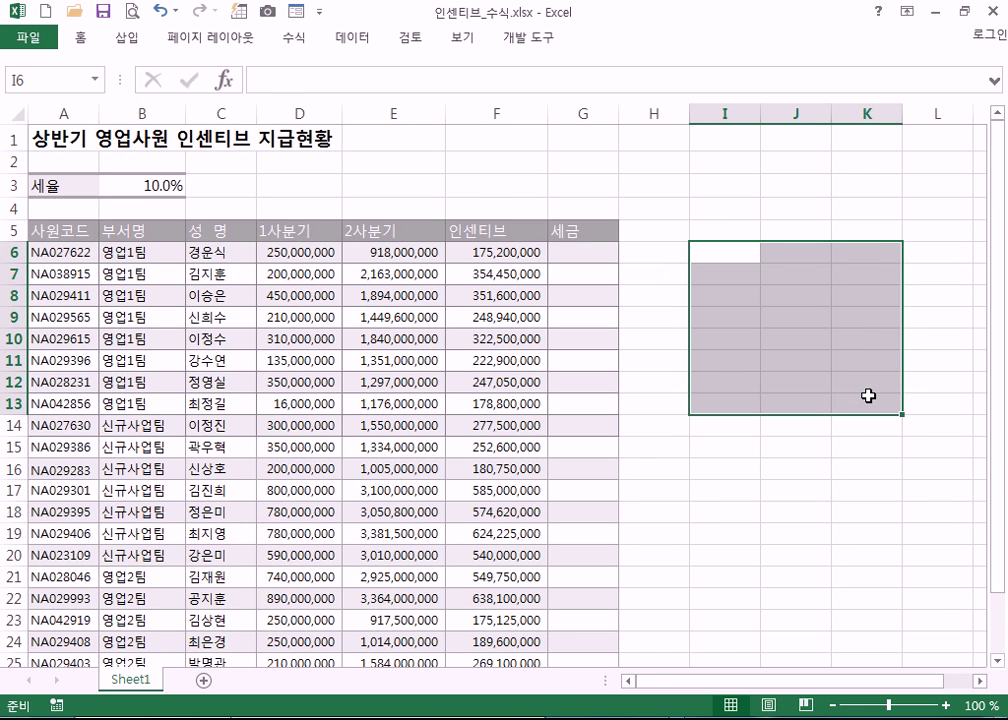
pyautogui.write('TKFKD')
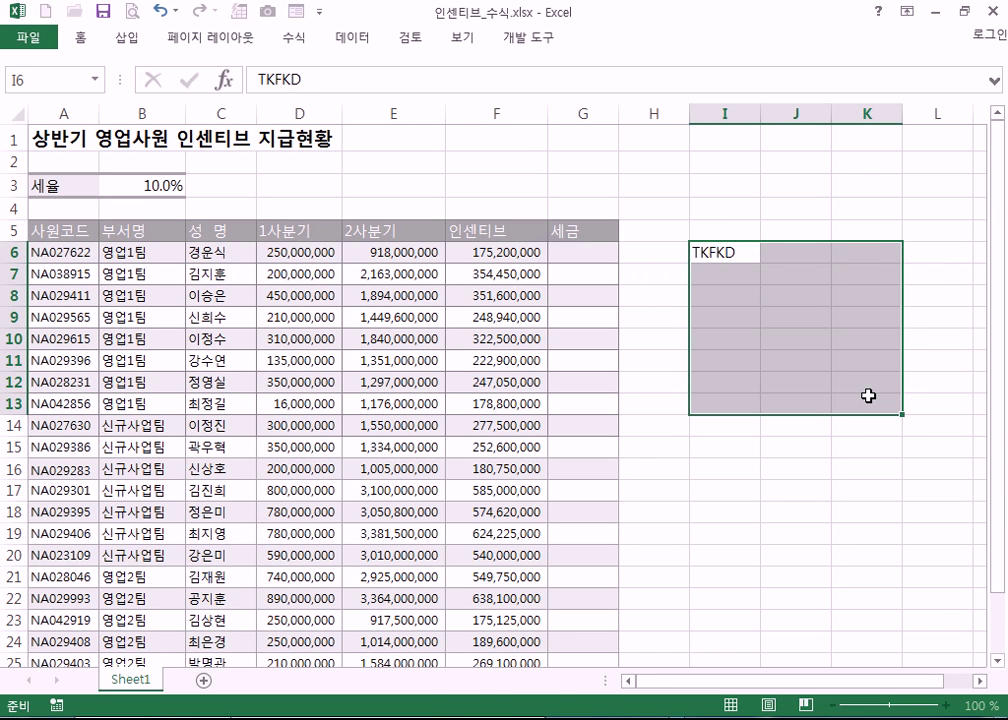
pyautogui.hotkey('shift', 'Home')
pyautogui.write('사랑')
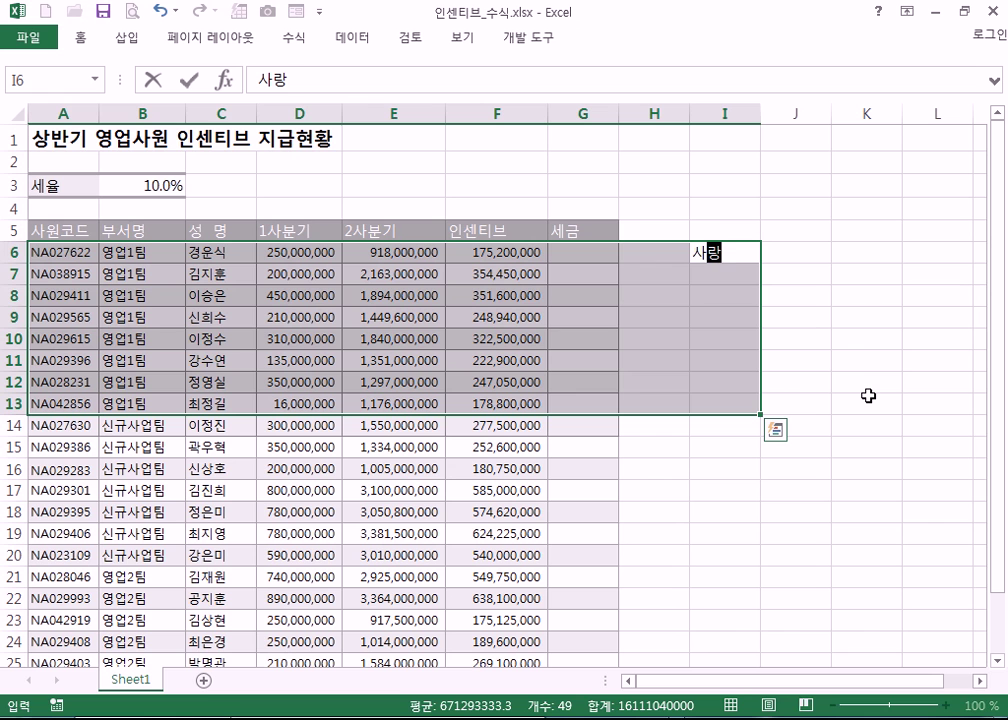
pyautogui.write('해요')
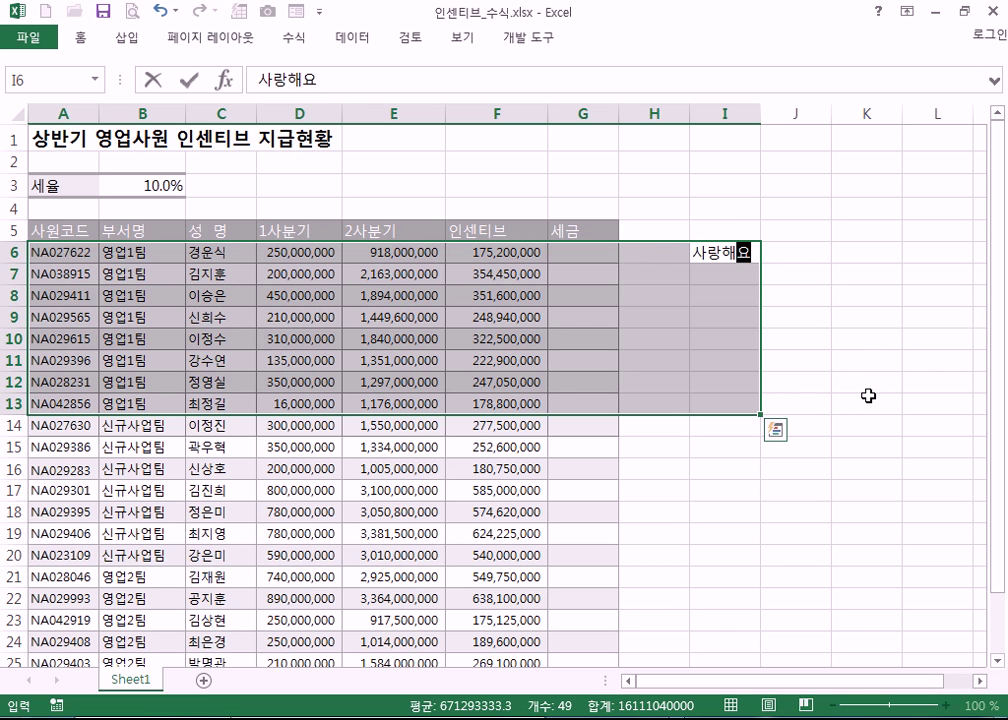
pyautogui.hotkey('ctrl', 'Return')
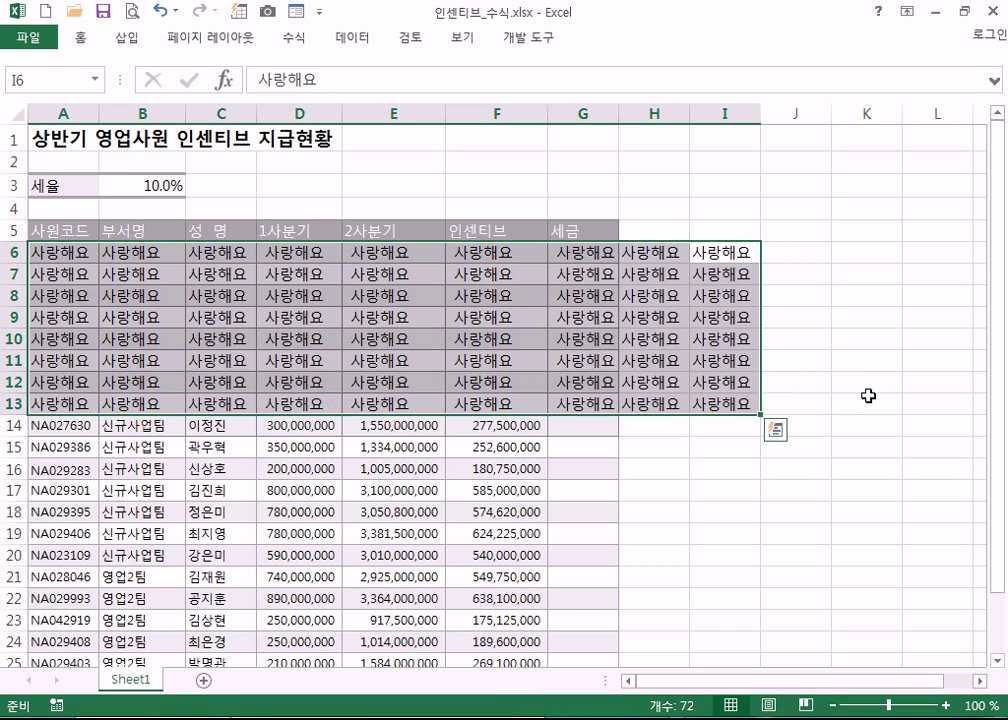
pyautogui.hotkey('ctrl', 'z')
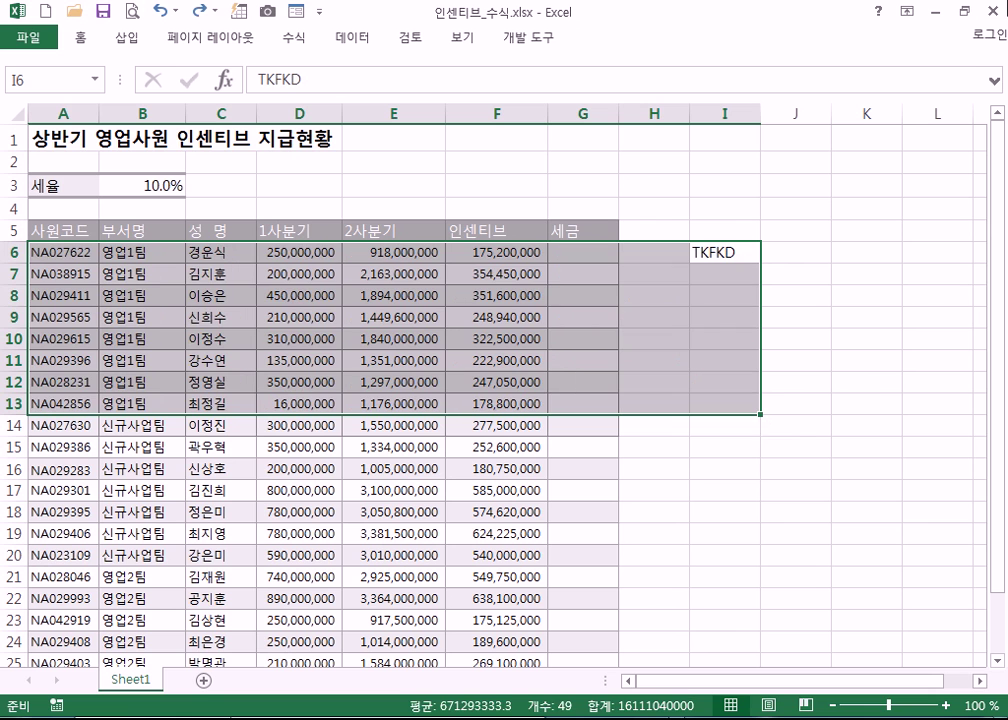
pyautogui.click(733, 260)
pyautogui.press('Delete')
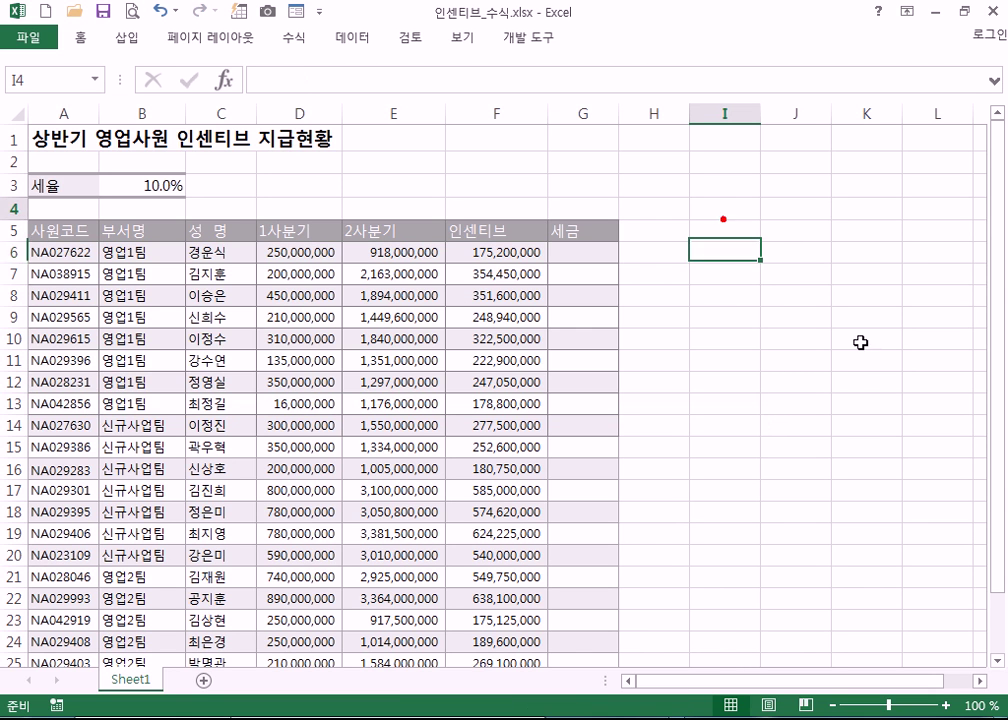
pyautogui.moveTo(722, 208); pyautogui.dragTo(873, 432)
pyautogui.write('사랑')
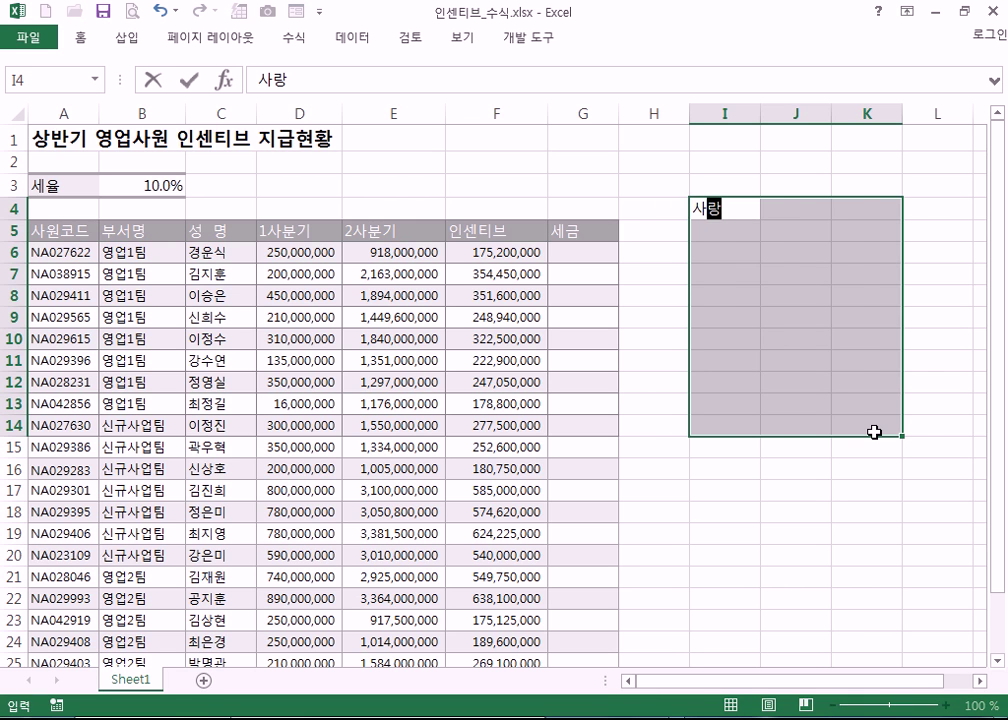
pyautogui.hotkey('ctrl', 'Return')
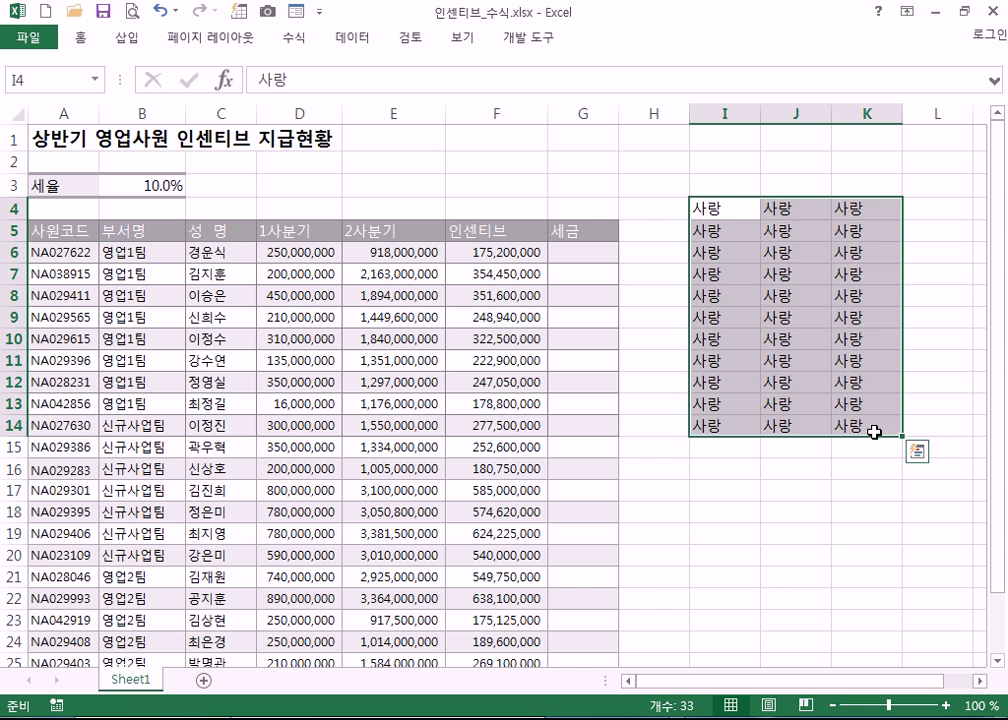
pyautogui.press('Delete')
pyautogui.click(492, 256)
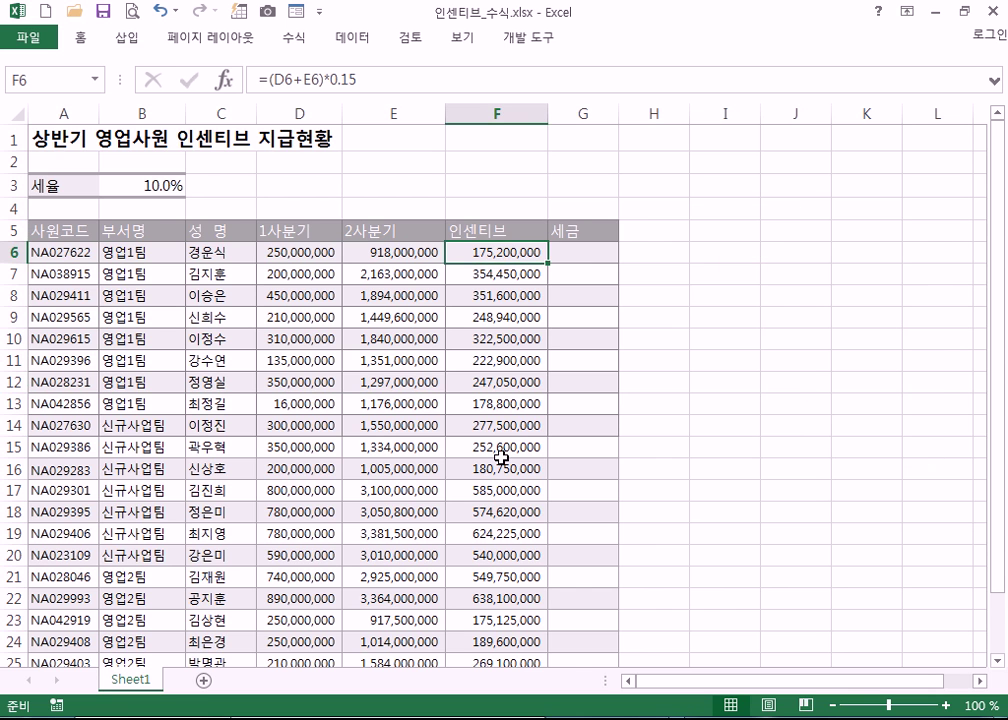
# - Clear the incentive values in F6:F27, leaving the column selected
pyautogui.scroll(-4, 500, 457)
pyautogui.scroll(3, 500, 373)
pyautogui.moveTo(487, 201); pyautogui.dragTo(479, 637)
pyautogui.press('Delete')
pyautogui.moveTo(498, 179); pyautogui.dragTo(510, 637)
pyautogui.press('Delete')
# - Enter =(D6+E6)*15% into all of F6:F27 in a single Ctrl+Enter entry
pyautogui.write('=')
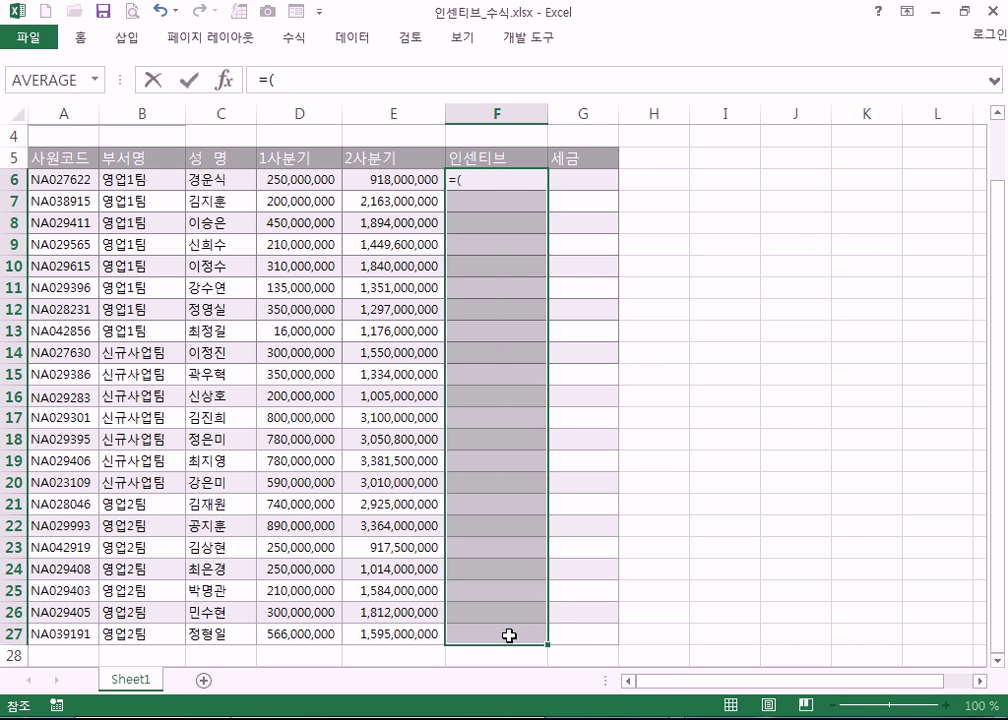
pyautogui.write('(')
pyautogui.press('Left')
pyautogui.press('Left')
pyautogui.write('+')
pyautogui.press('Left')
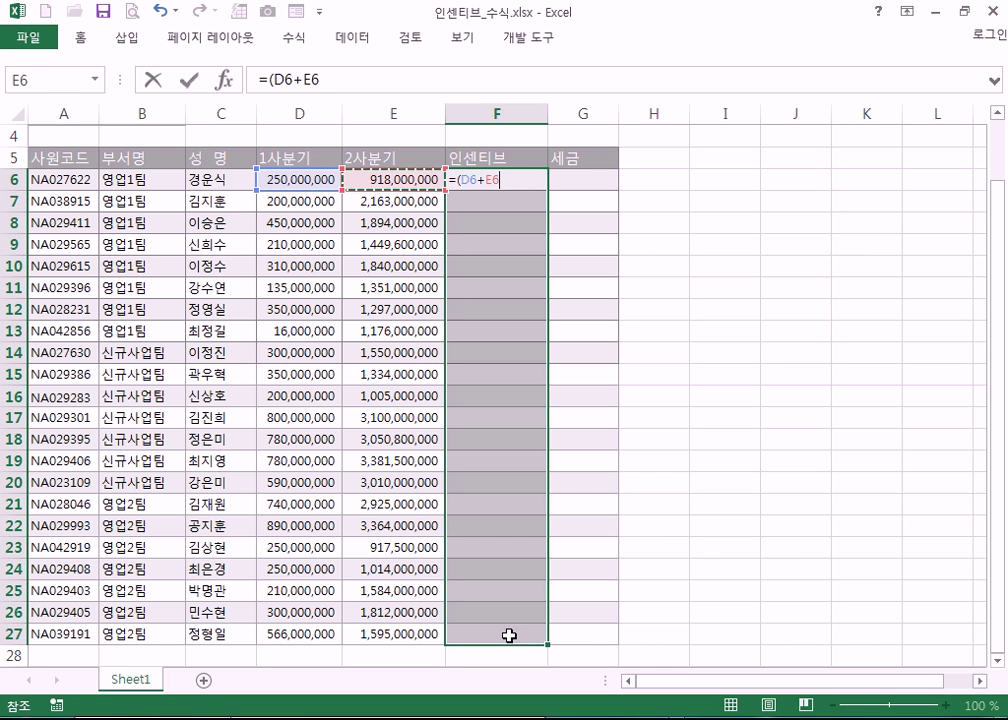
pyautogui.write(')*15%')
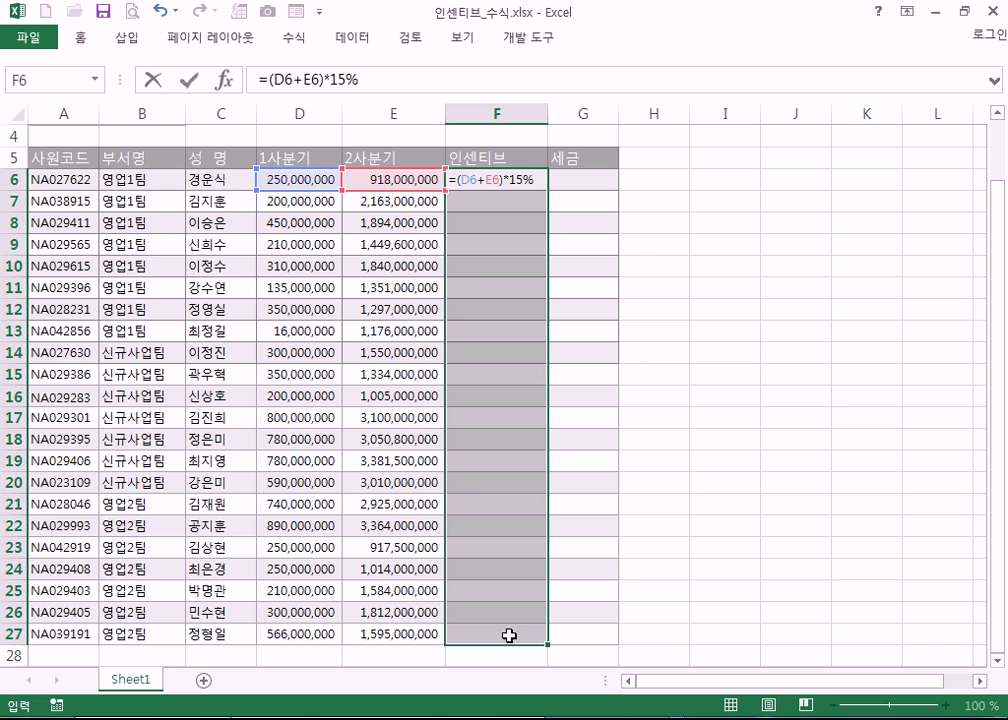
pyautogui.hotkey('ctrl', 'Return')
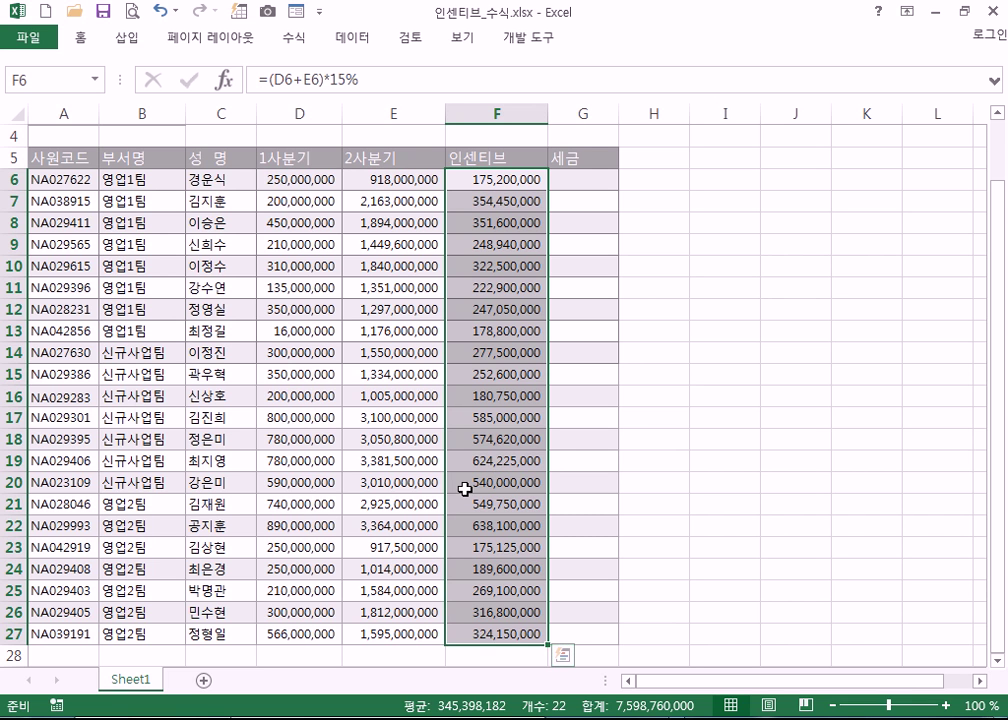
pyautogui.scroll(1, 465, 483)
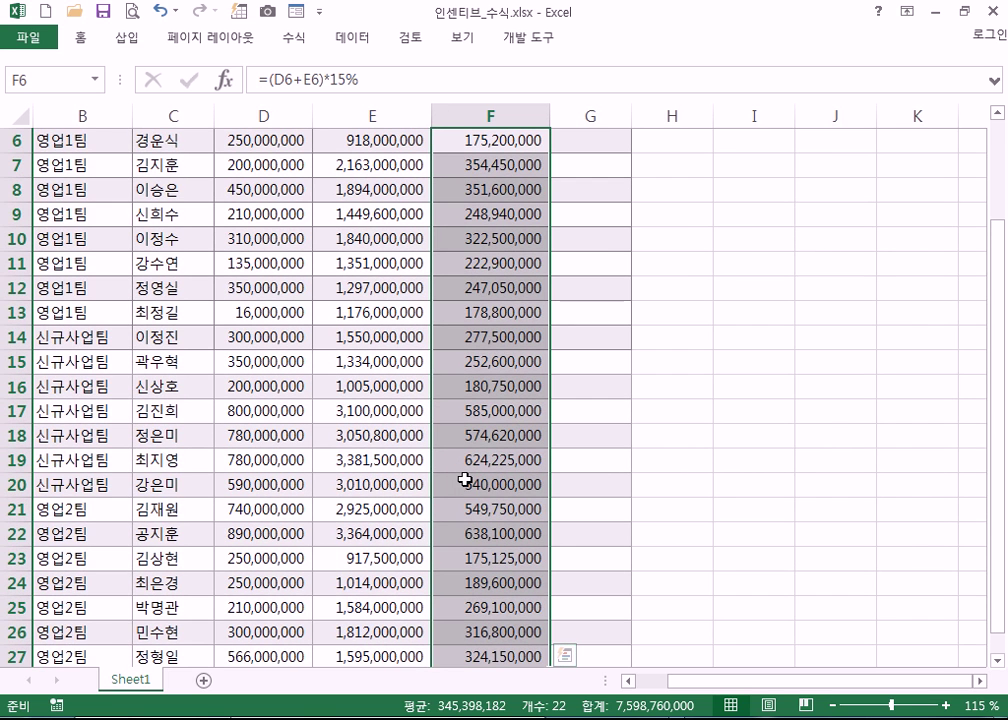
pyautogui.scroll(2, 465, 479)
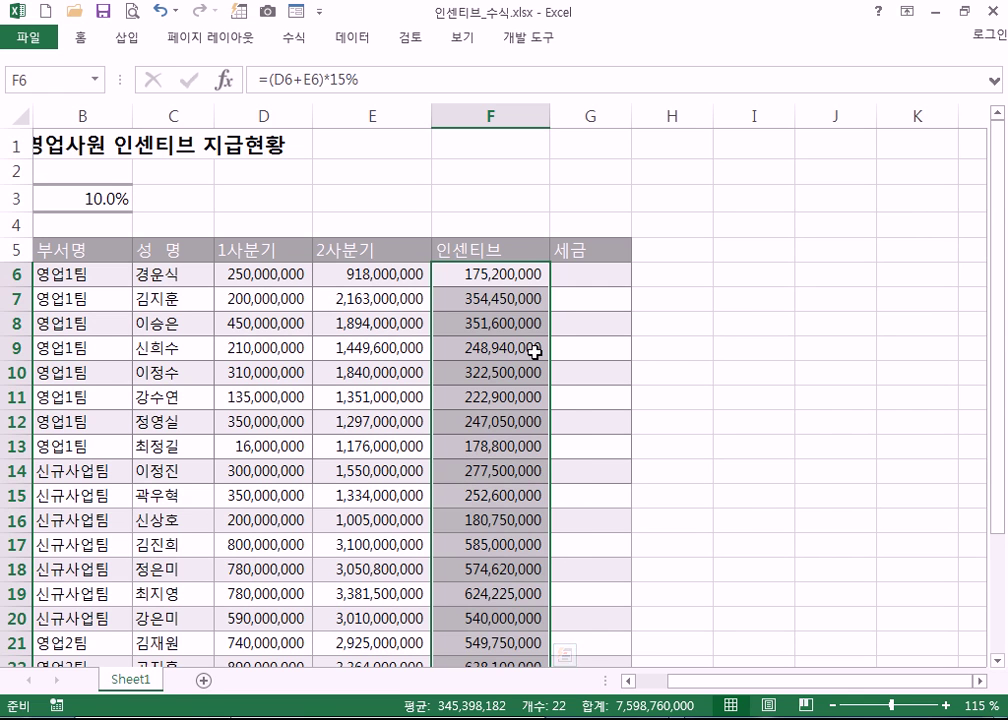
pyautogui.click(519, 275)
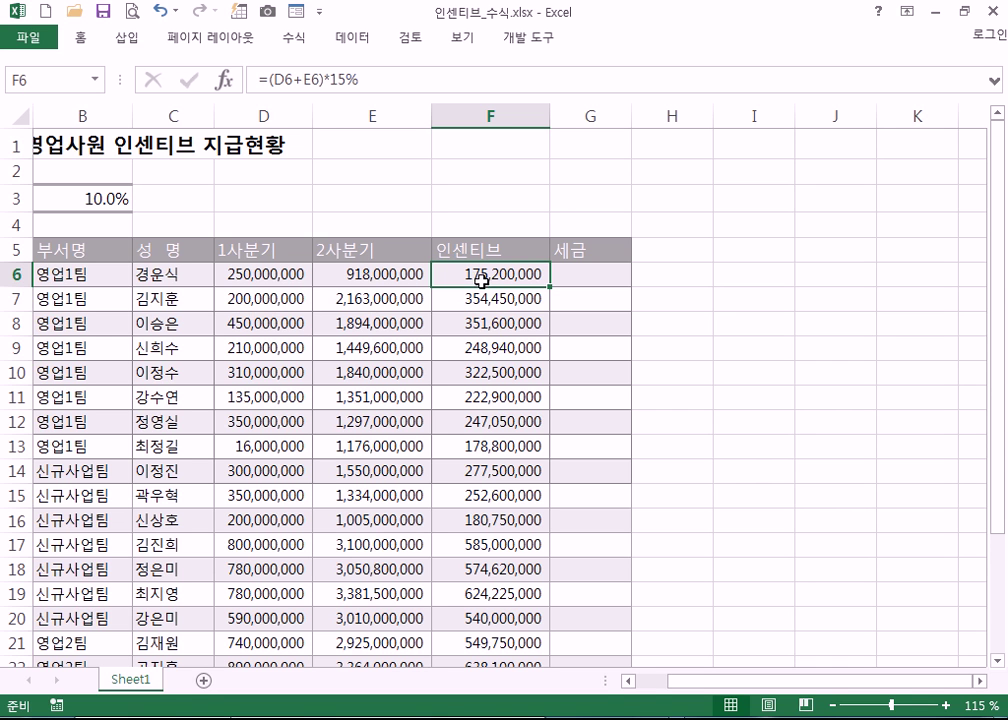
# - Clear the existing incentive values from column F
pyautogui.hotkey('ctrl', 'shift', 'Down')
pyautogui.press('Delete')
pyautogui.scroll(2, 482, 278)
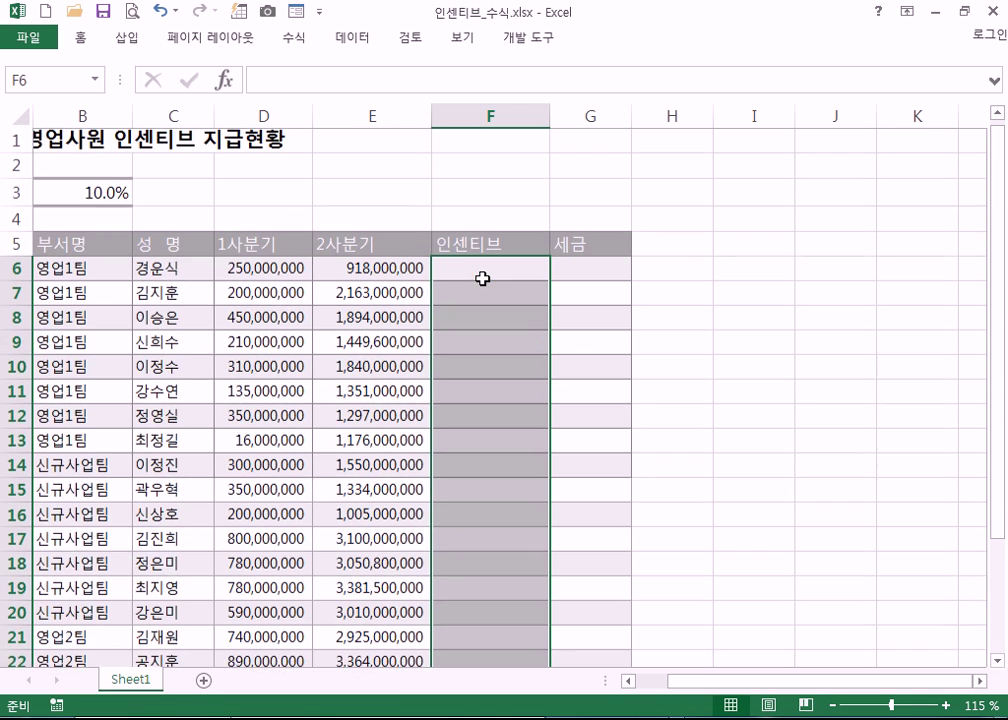
pyautogui.press('Up')
pyautogui.press('Down')
pyautogui.hotkey('ctrl', 'shift', 'Down')
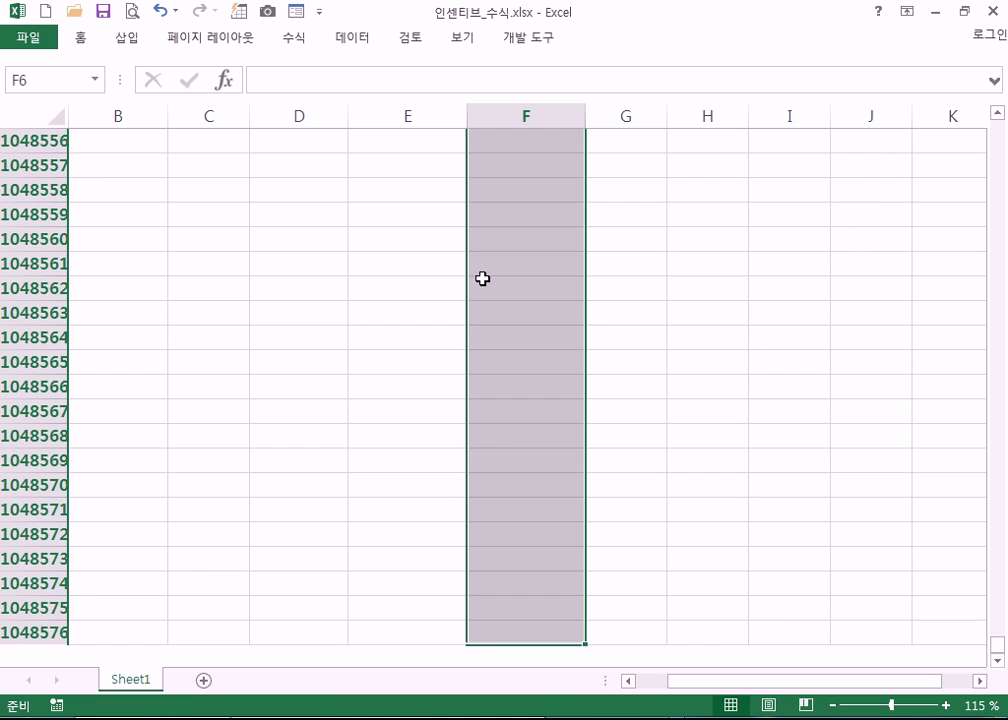
pyautogui.scroll(5, 482, 278)
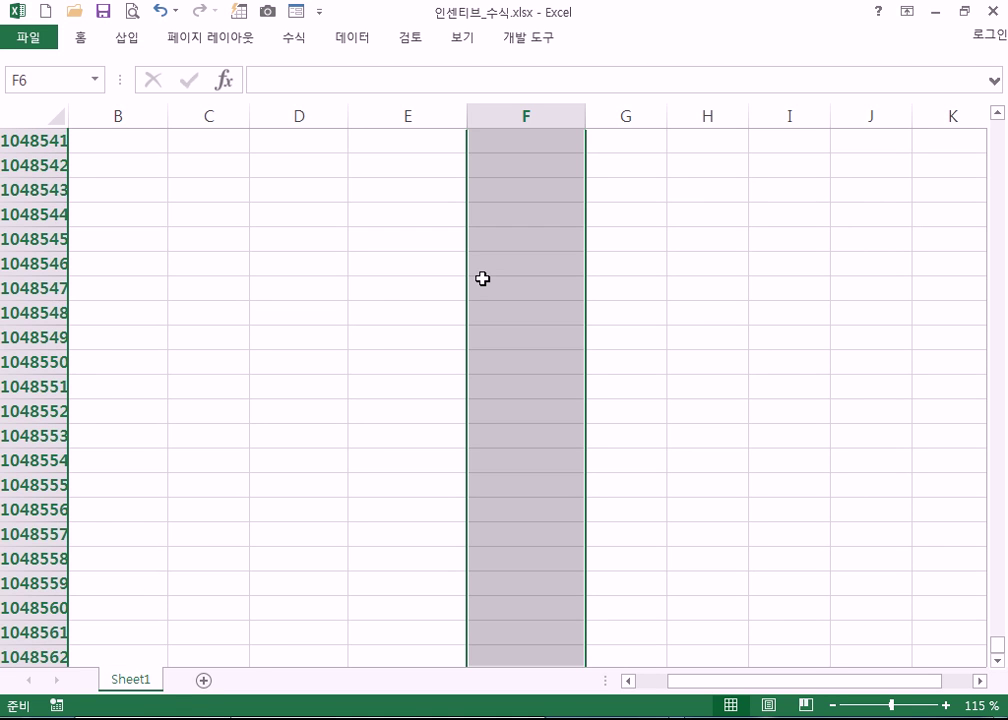
pyautogui.hotkey('ctrl', 'Home')
# - Select exactly the incentive range F6:F27
pyautogui.click(533, 277)
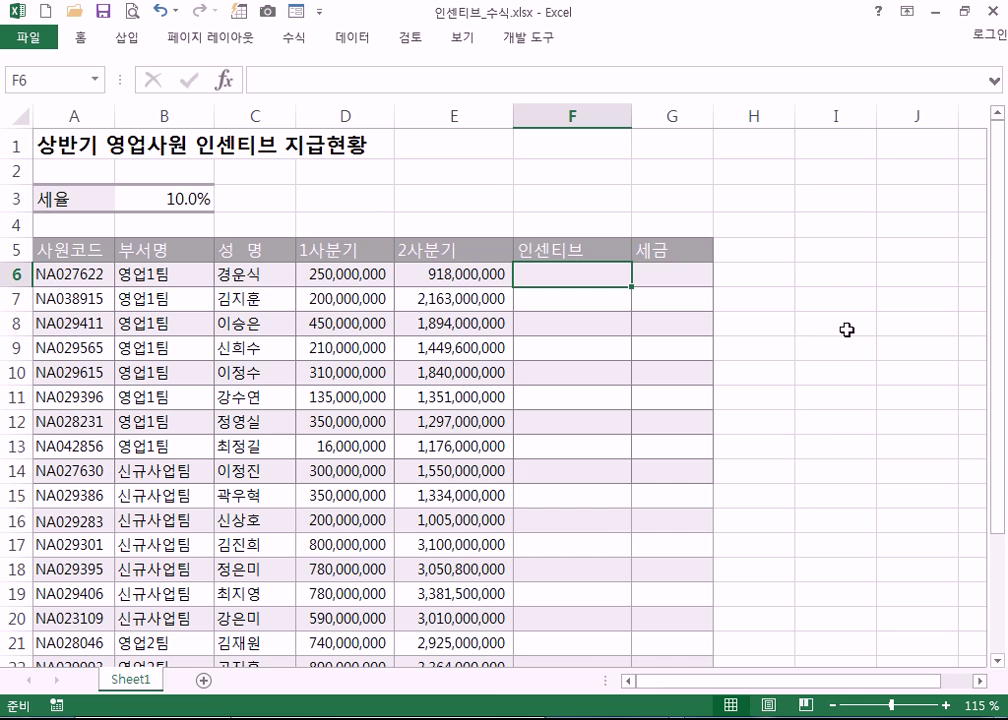
pyautogui.hotkey('shift', 'Left')
pyautogui.hotkey('ctrl', 'shift', 'Down')
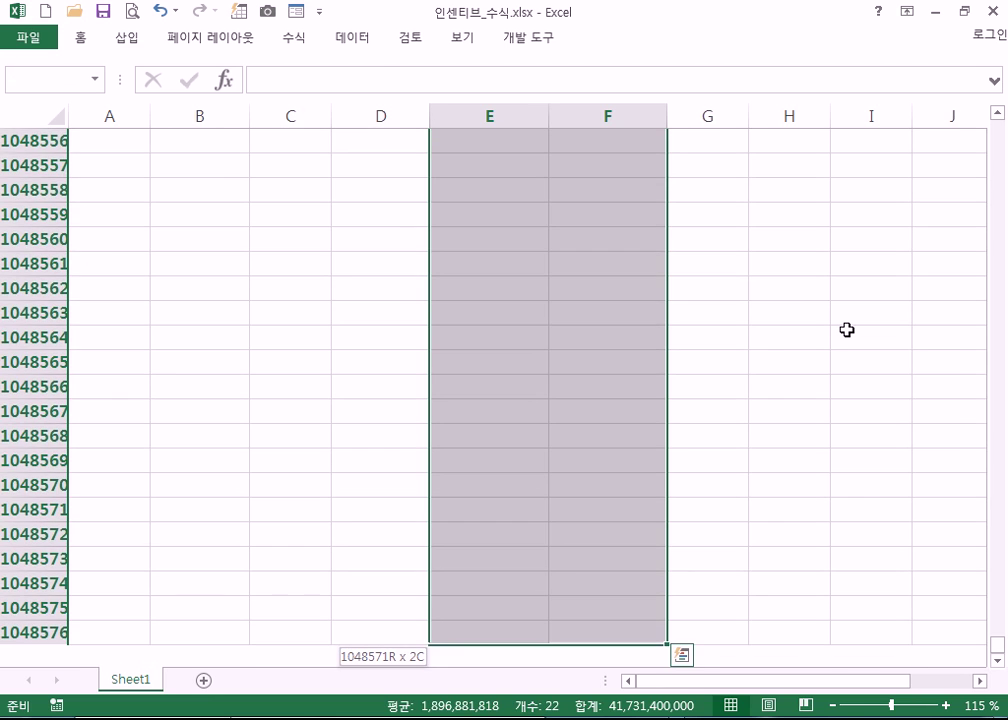
pyautogui.hotkey('ctrl', 'shift', 'Up')
pyautogui.hotkey('ctrl', 'shift', 'Up')
pyautogui.hotkey('shift', 'Down')
pyautogui.hotkey('shift', 'Right')
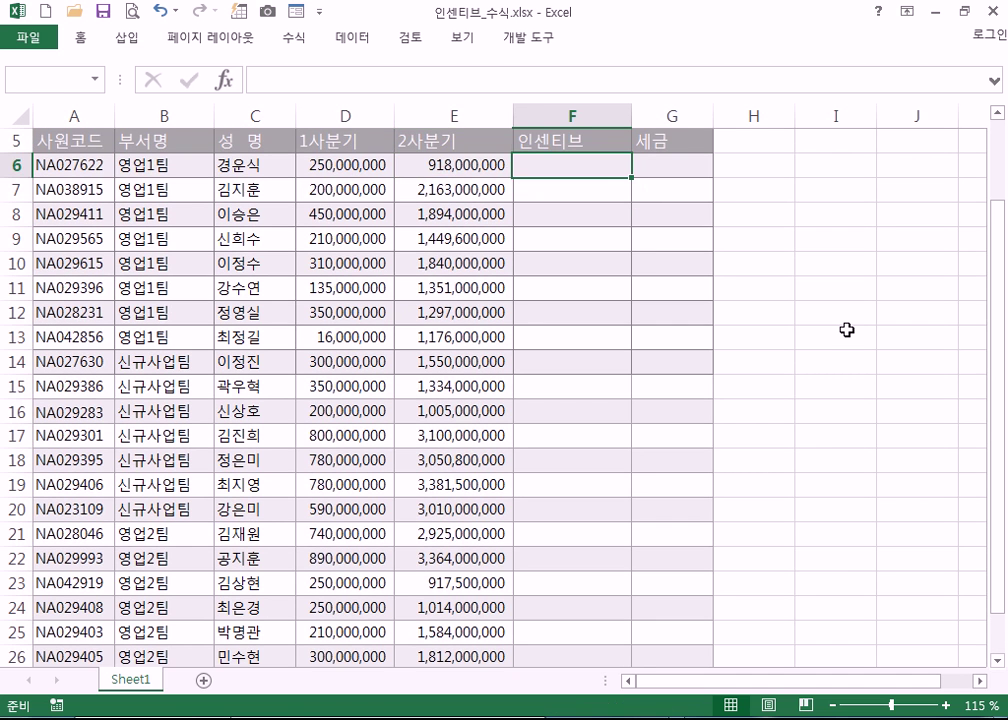
pyautogui.hotkey('shift', 'Down')
pyautogui.hotkey('shift', 'Down')
pyautogui.hotkey('shift', 'Down')
pyautogui.hotkey('shift', 'Down')
pyautogui.hotkey('shift', 'Down')
pyautogui.hotkey('shift', 'Down')
pyautogui.hotkey('shift', 'Down')
pyautogui.hotkey('shift', 'Down')
pyautogui.hotkey('shift', 'Down')
pyautogui.hotkey('shift', 'Down')
pyautogui.hotkey('shift', 'Down')
pyautogui.hotkey('shift', 'Down')
pyautogui.hotkey('shift', 'Down')
pyautogui.hotkey('shift', 'Down')
pyautogui.hotkey('shift', 'Down')
pyautogui.hotkey('shift', 'Down')
pyautogui.hotkey('shift', 'Down')
pyautogui.hotkey('shift', 'Down')
pyautogui.hotkey('shift', 'Down')
pyautogui.hotkey('shift', 'Down')
pyautogui.hotkey('shift', 'Up')
pyautogui.hotkey('shift', 'Up')
pyautogui.hotkey('shift', 'Up')
pyautogui.hotkey('shift', 'Up')
pyautogui.hotkey('shift', 'Up')
pyautogui.hotkey('shift', 'Up')
pyautogui.hotkey('shift', 'Up')
pyautogui.hotkey('shift', 'Up')
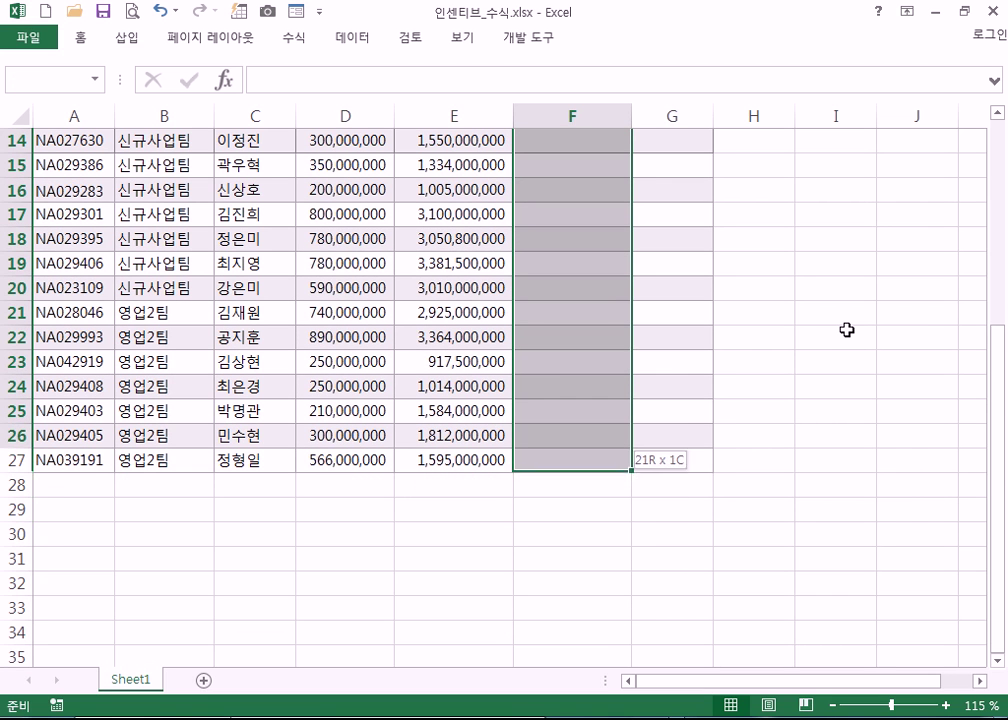
pyautogui.hotkey('shift', 'Up')
pyautogui.scroll(1, 846, 330)
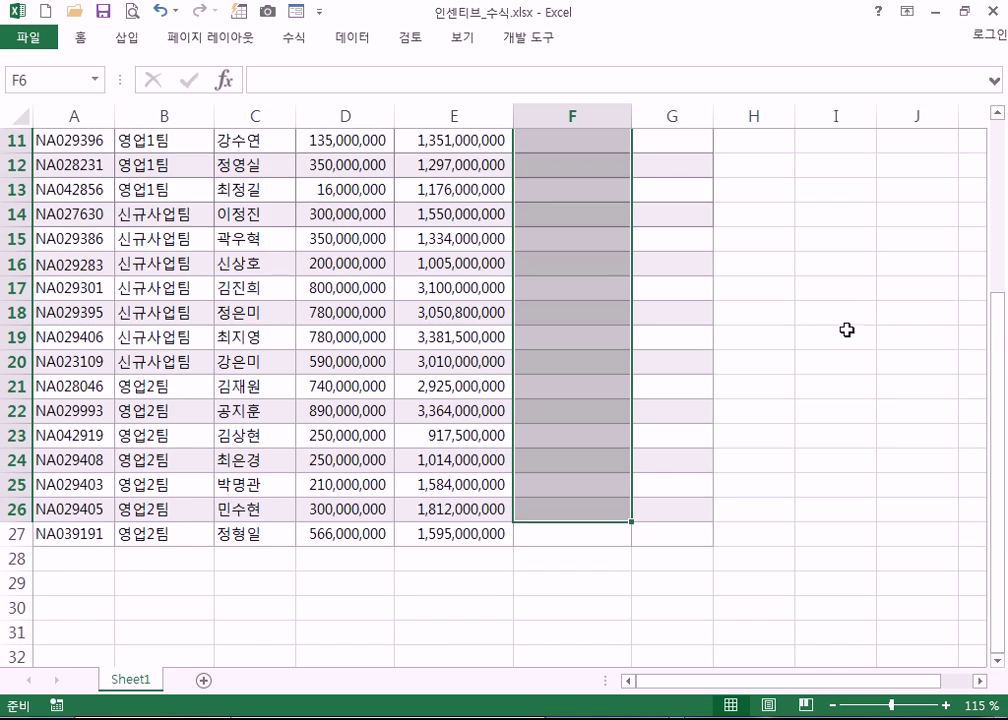
pyautogui.scroll(4, 693, 299)
pyautogui.click(552, 268)
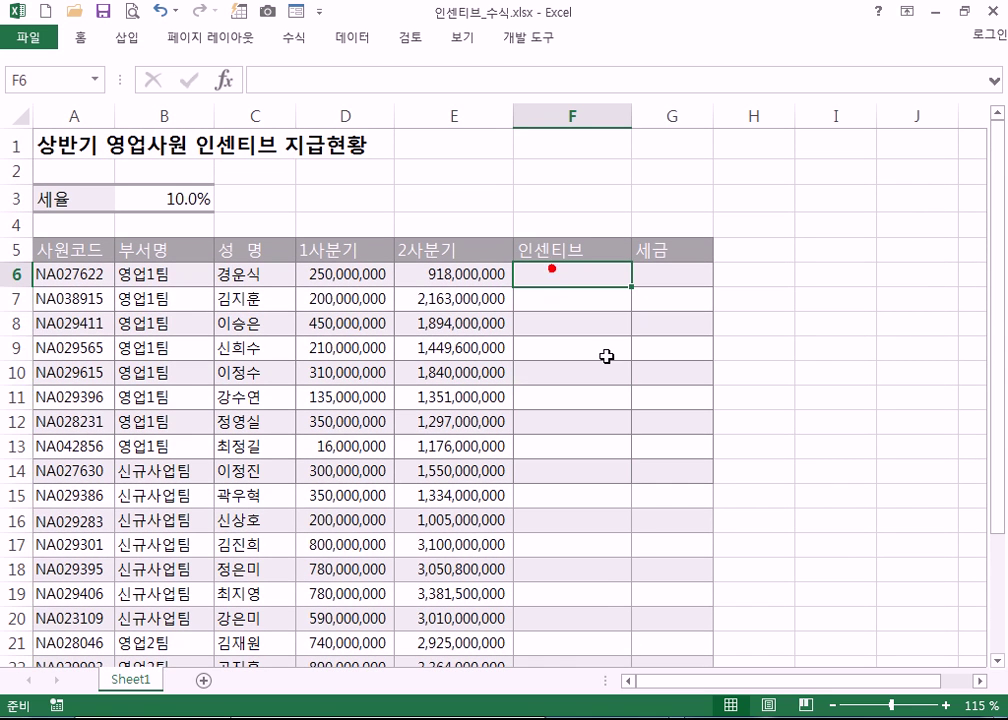
pyautogui.scroll(-13, 830, 292)
pyautogui.scroll(-8, 659, 270)
pyautogui.scroll(12, 646, 261)
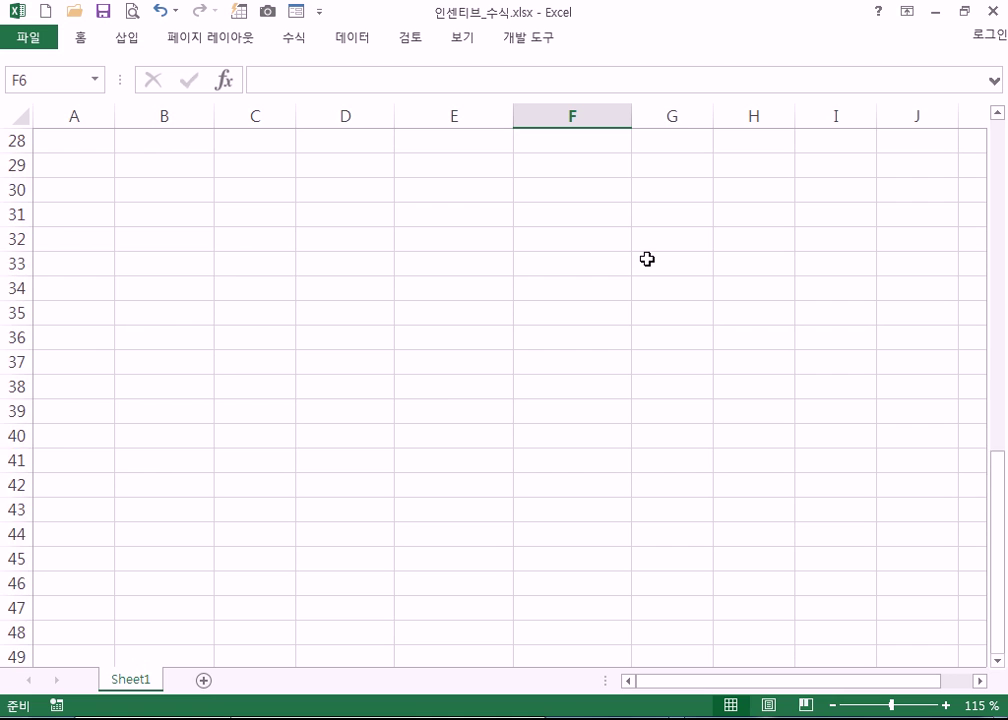
pyautogui.scroll(6, 647, 259)
pyautogui.keyDown('shift'); pyautogui.click(555, 562); pyautogui.keyUp('shift')
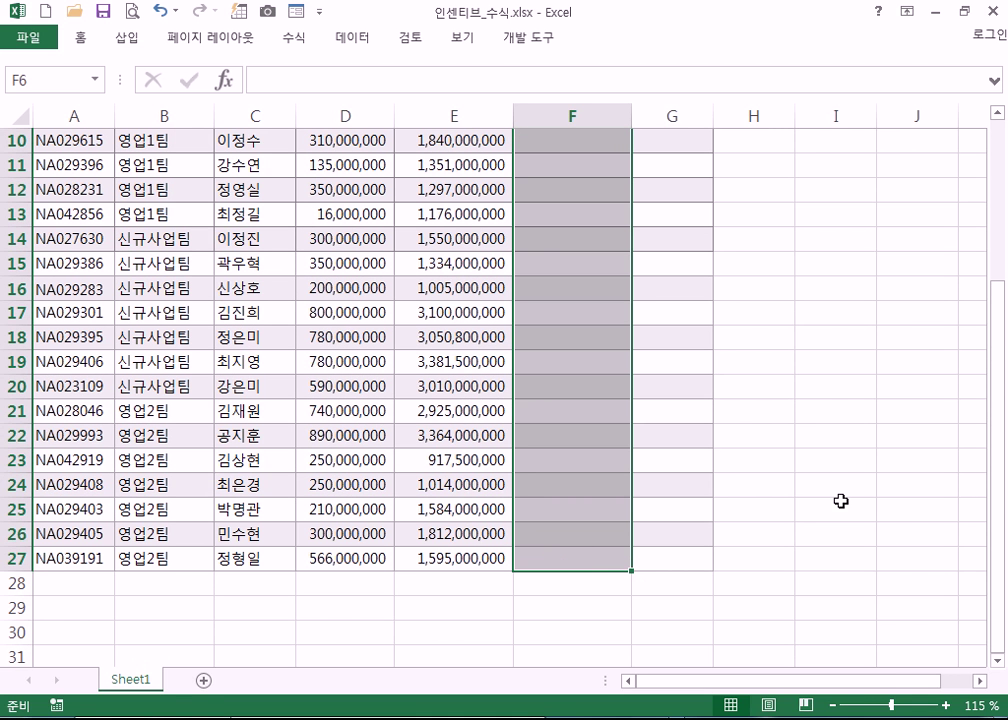
# - Enter =(D6+E6)*0.15 into all of F6:F27 in a single Ctrl+Enter entry
pyautogui.write('=')
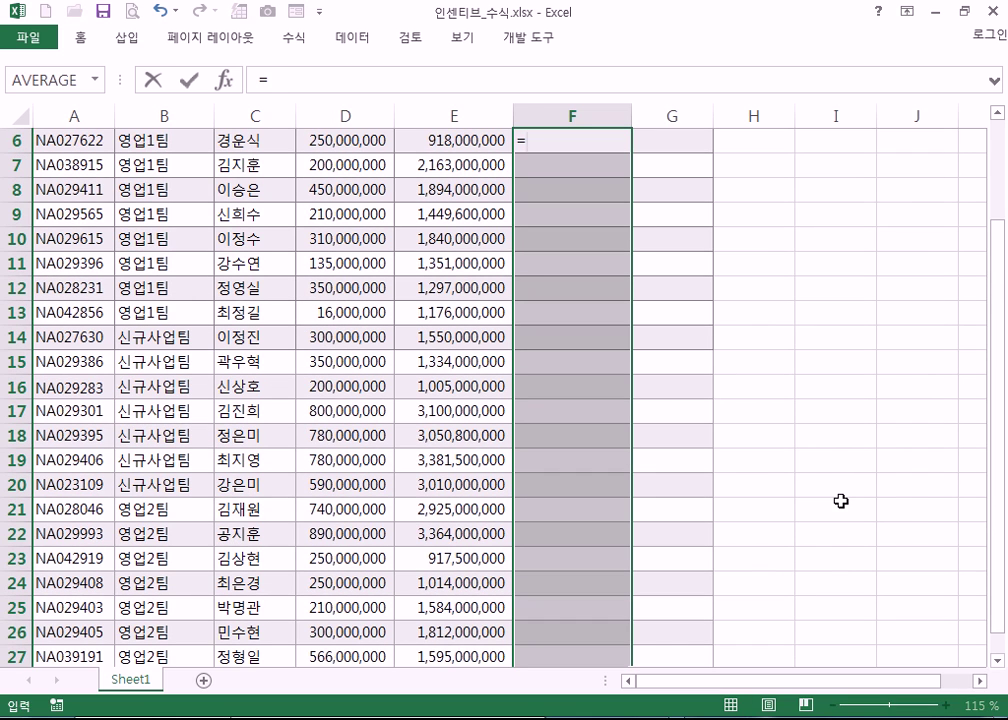
pyautogui.write('(')
pyautogui.press('Left')
pyautogui.press('Left')
pyautogui.write('+')
pyautogui.press('Left')
pyautogui.write(')*')
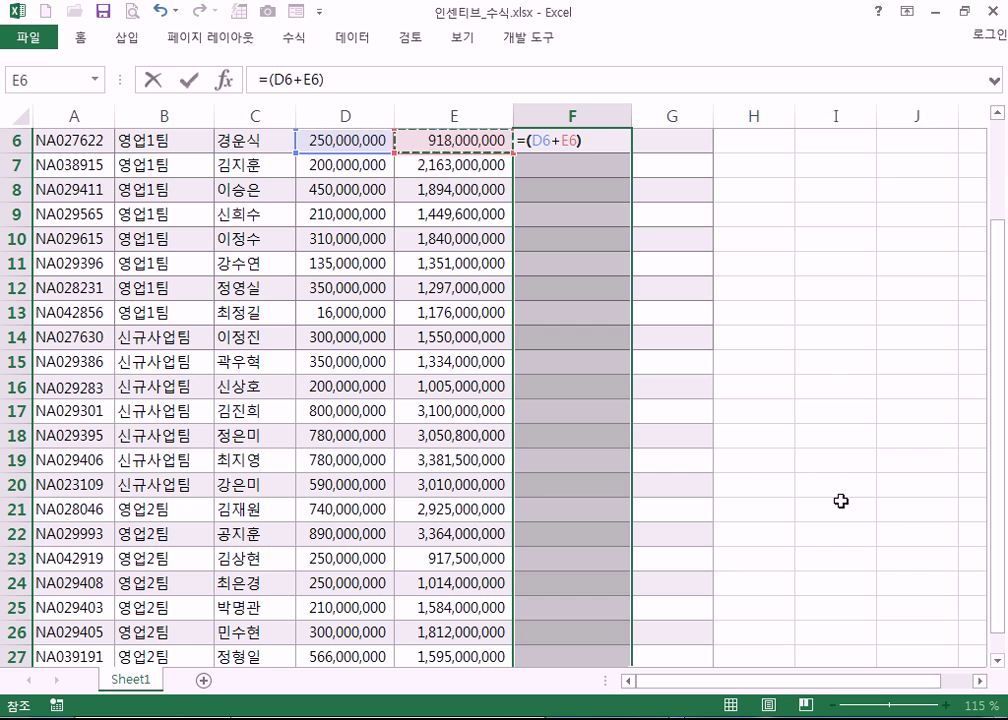
pyautogui.write('0.15')
pyautogui.hotkey('ctrl', 'Return')
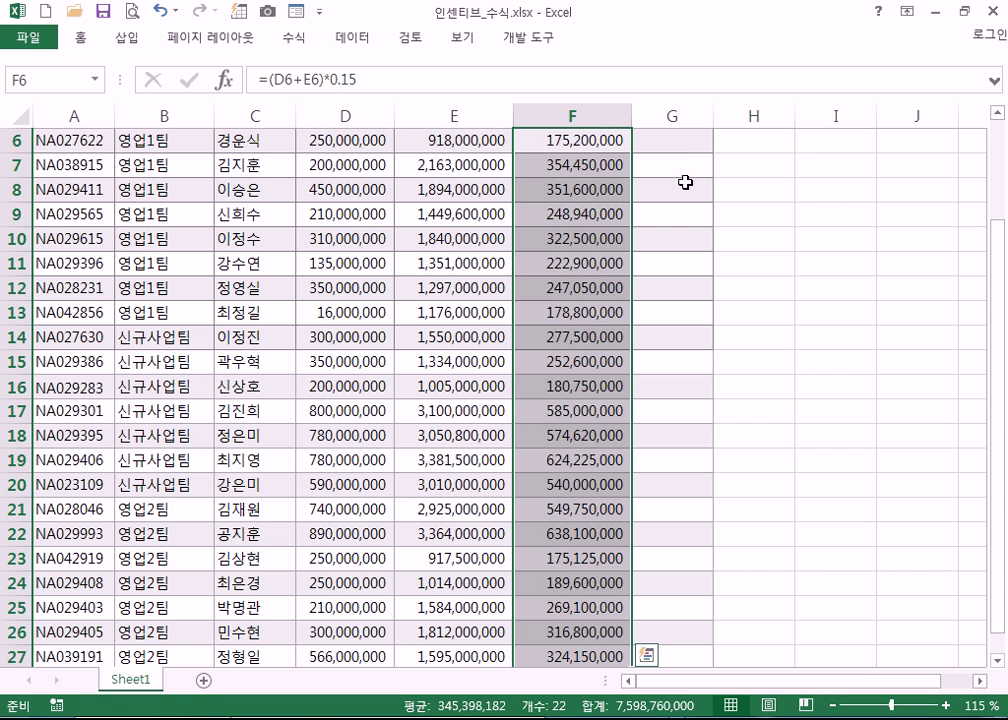
pyautogui.scroll(2, 637, 240)
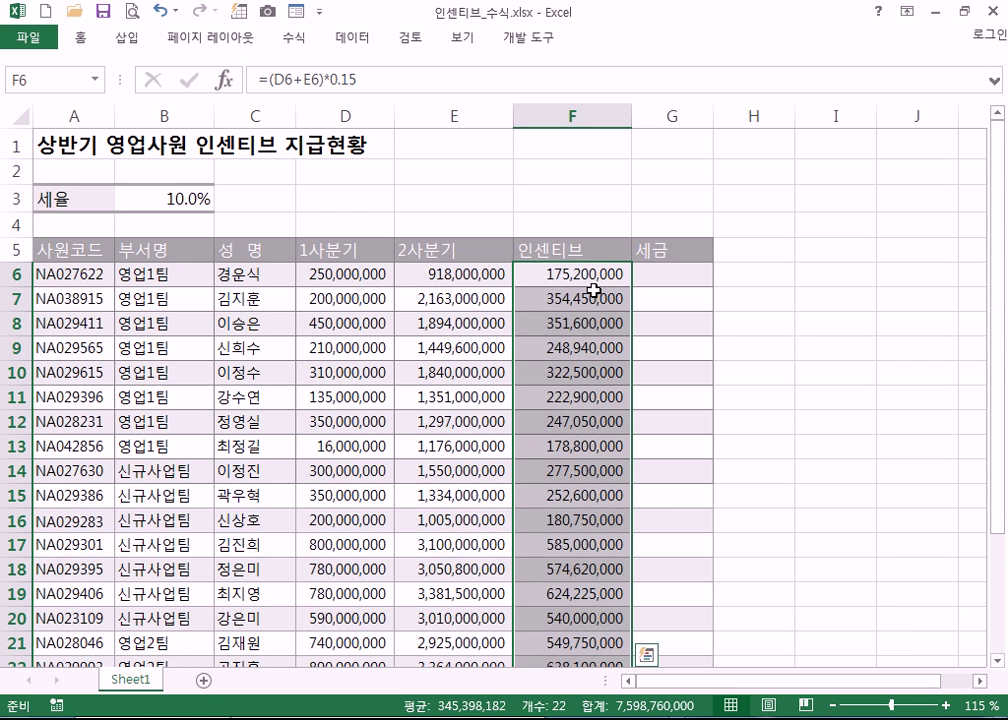
# - Clear the incentive values in F7:F27
pyautogui.click(582, 292)
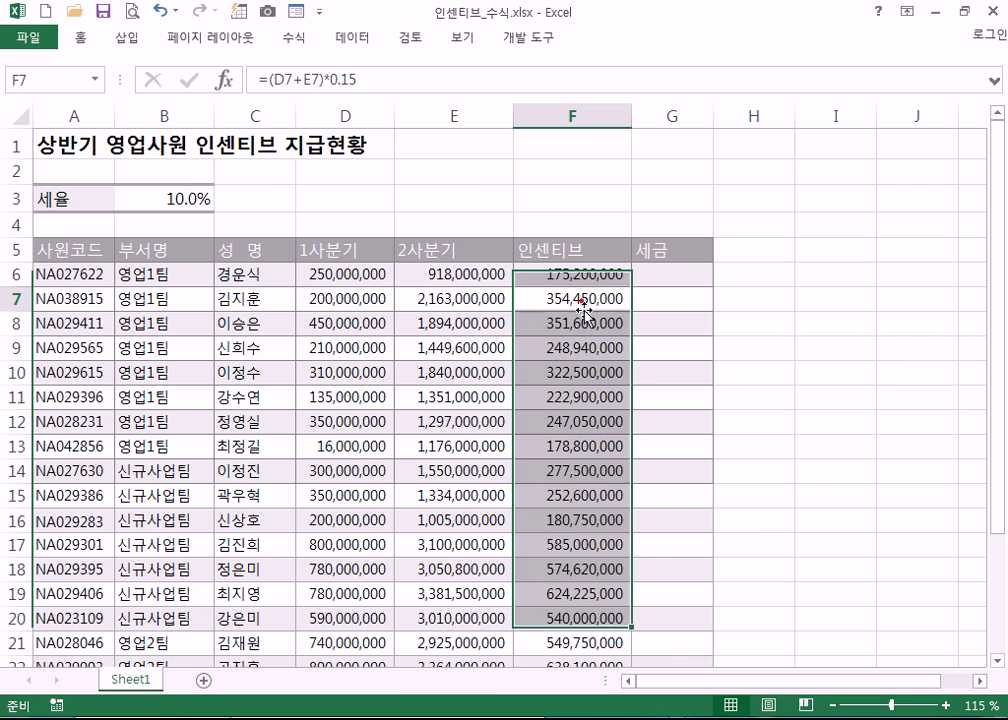
pyautogui.hotkey('ctrl', 'shift', 'Down')
pyautogui.press('Delete')
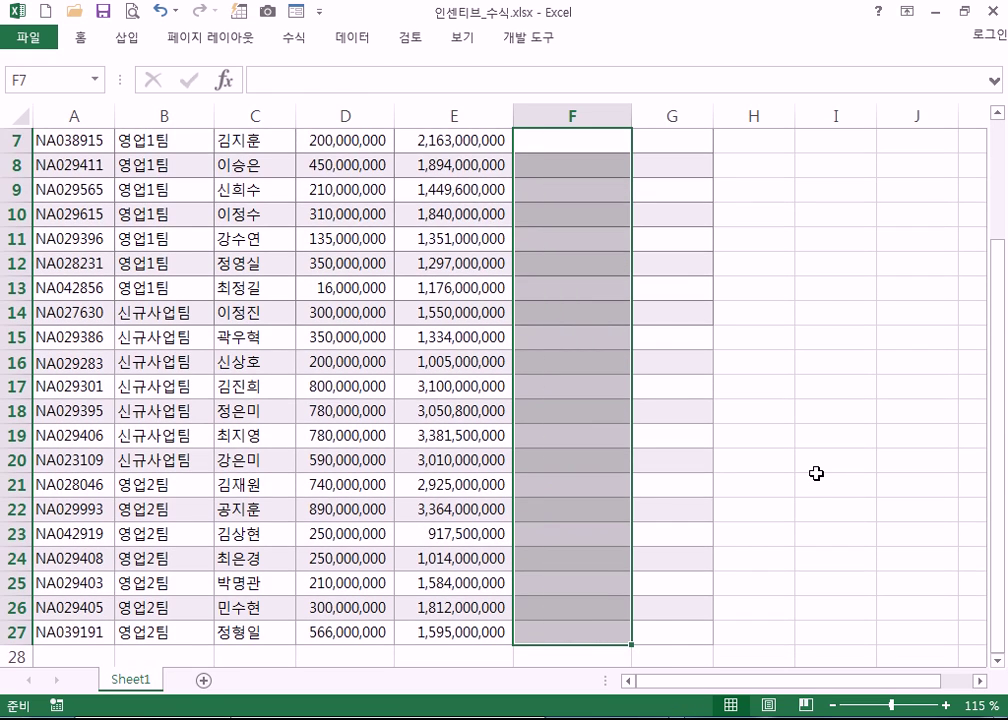
# - Refill F6's incentive formula down to F27 with 서식 없이 채우기 to keep the banded formatting
pyautogui.scroll(2, 592, 295)
pyautogui.click(587, 272)
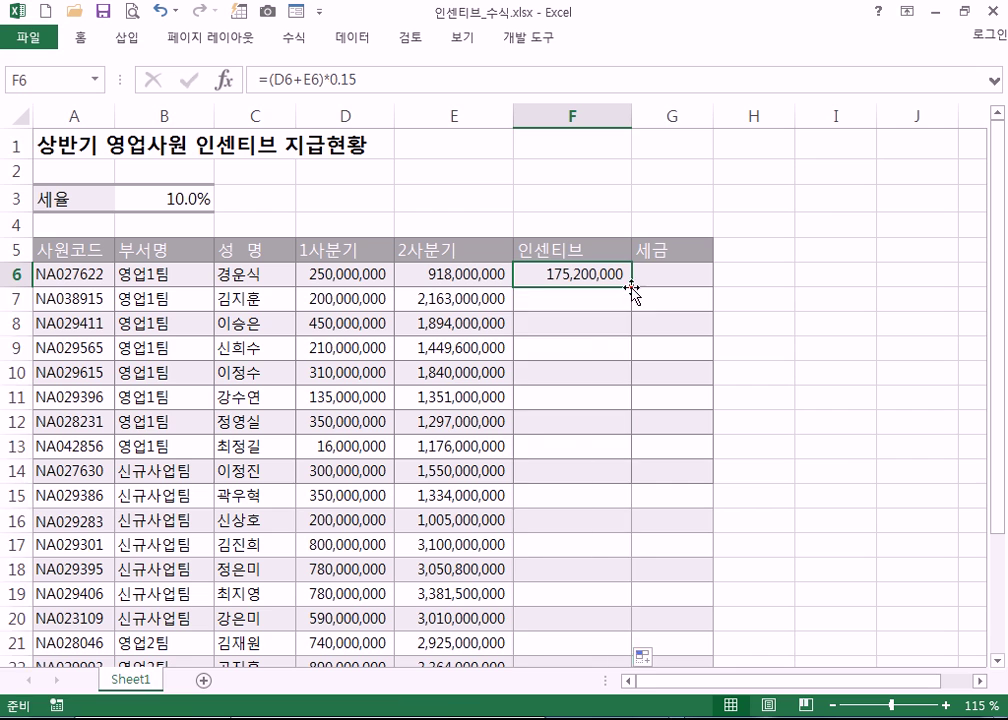
pyautogui.doubleClick(631, 288)
pyautogui.scroll(-4, 605, 495)
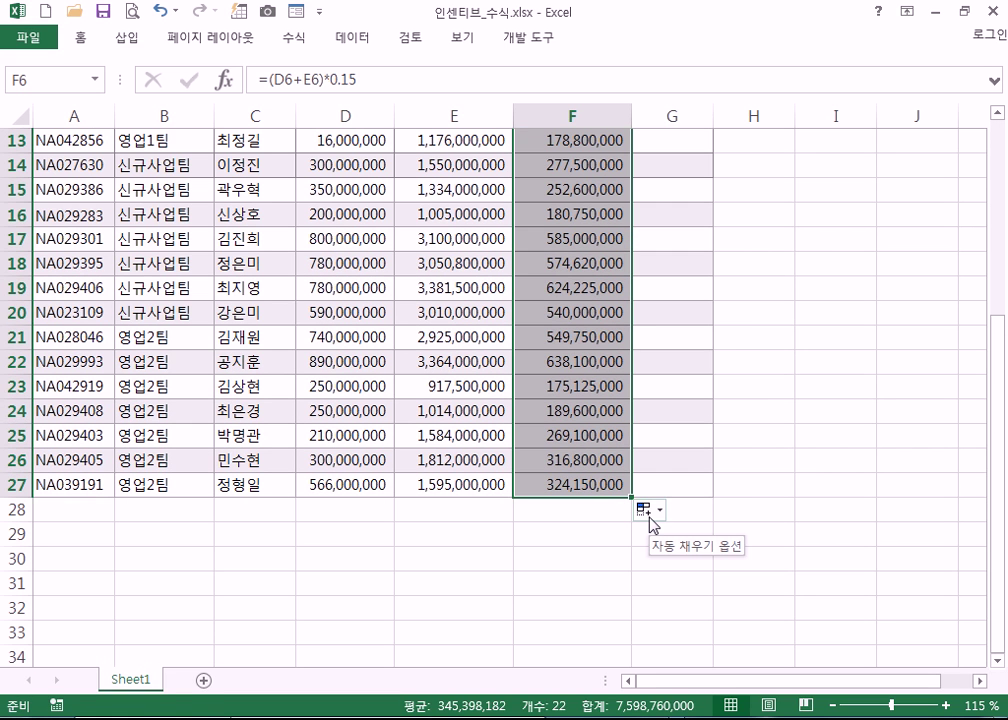
pyautogui.click(650, 516)
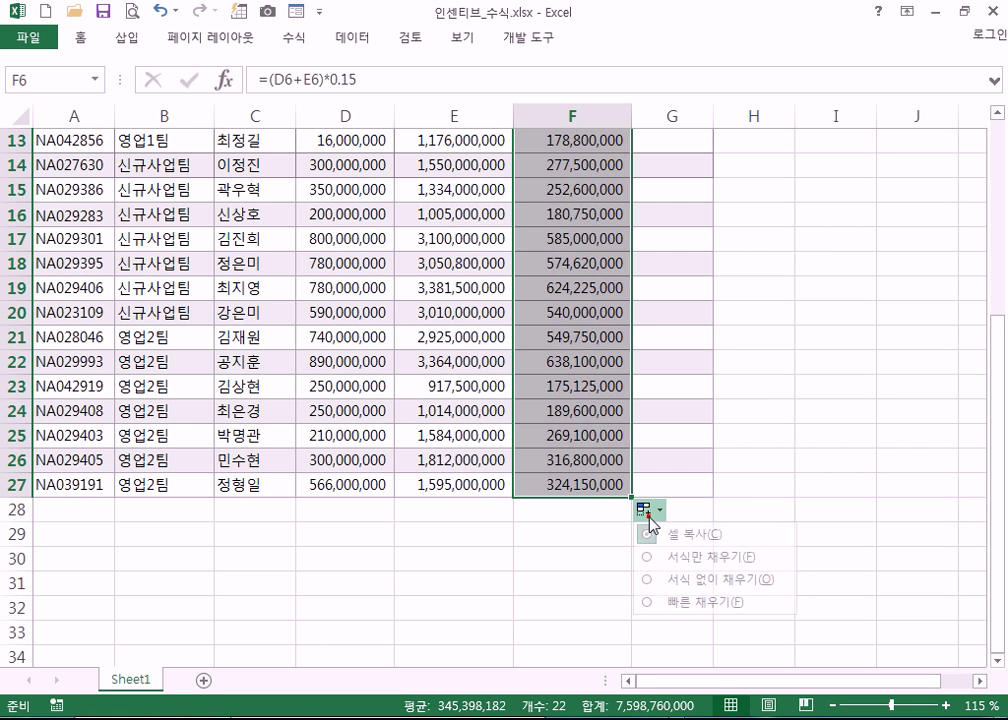
pyautogui.click(684, 580)
pyautogui.scroll(2, 640, 576)
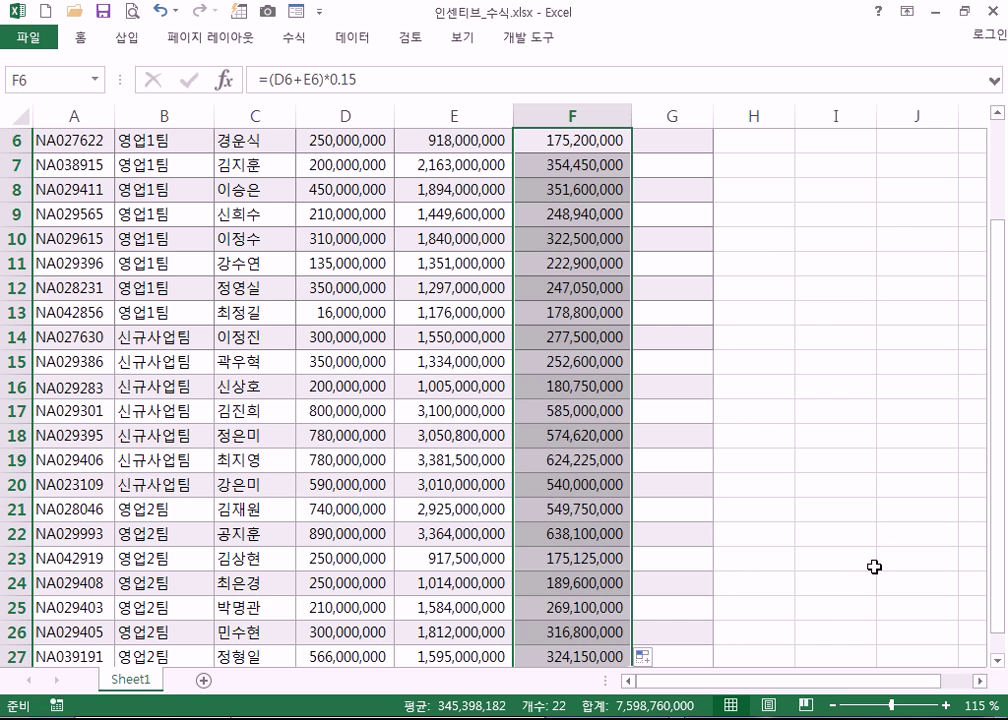
# - Deselect the incentive column and return to the Notepad formula notes
pyautogui.click(874, 567)
pyautogui.scroll(2, 760, 558)
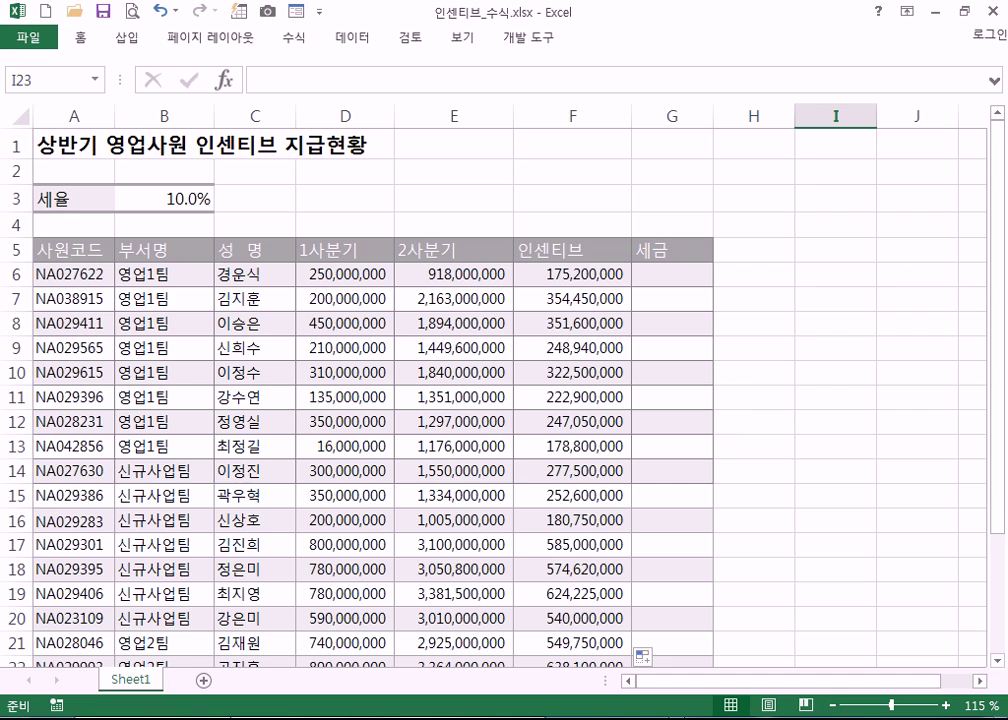
pyautogui.hotkey('alt', 'Tab')
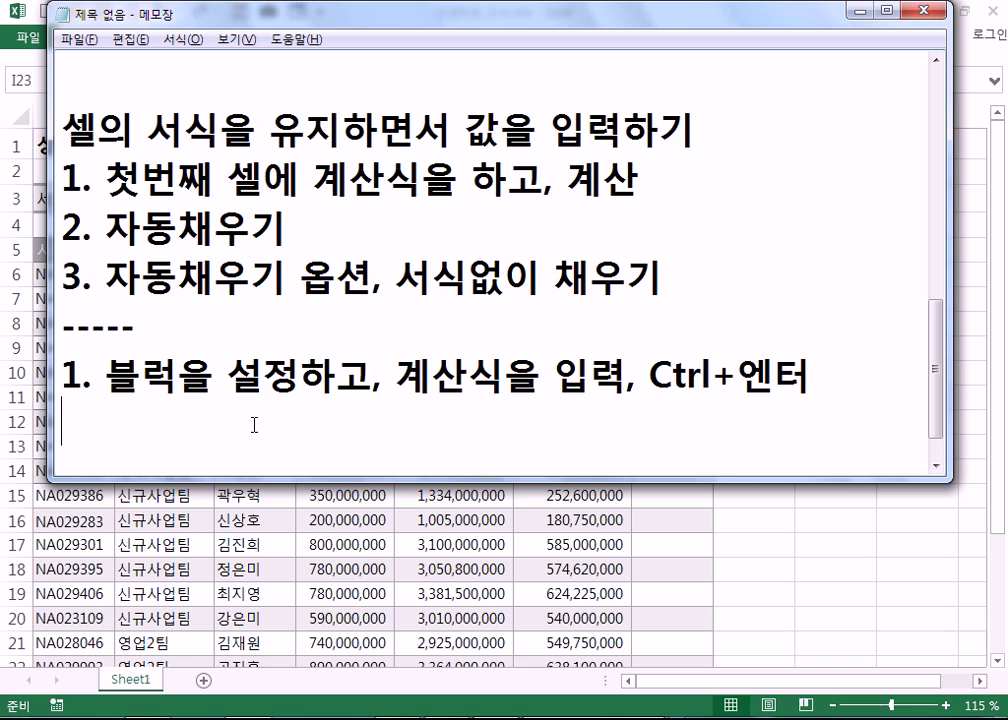
pyautogui.hotkey('alt', 'Tab')
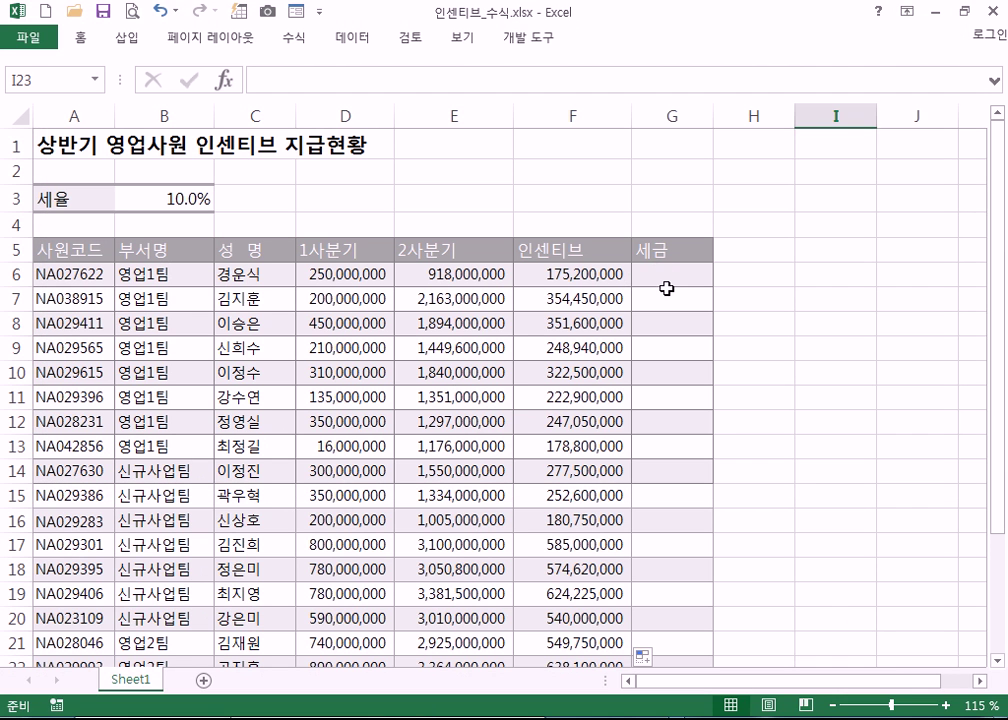
pyautogui.click(667, 290)
pyautogui.click(142, 197)
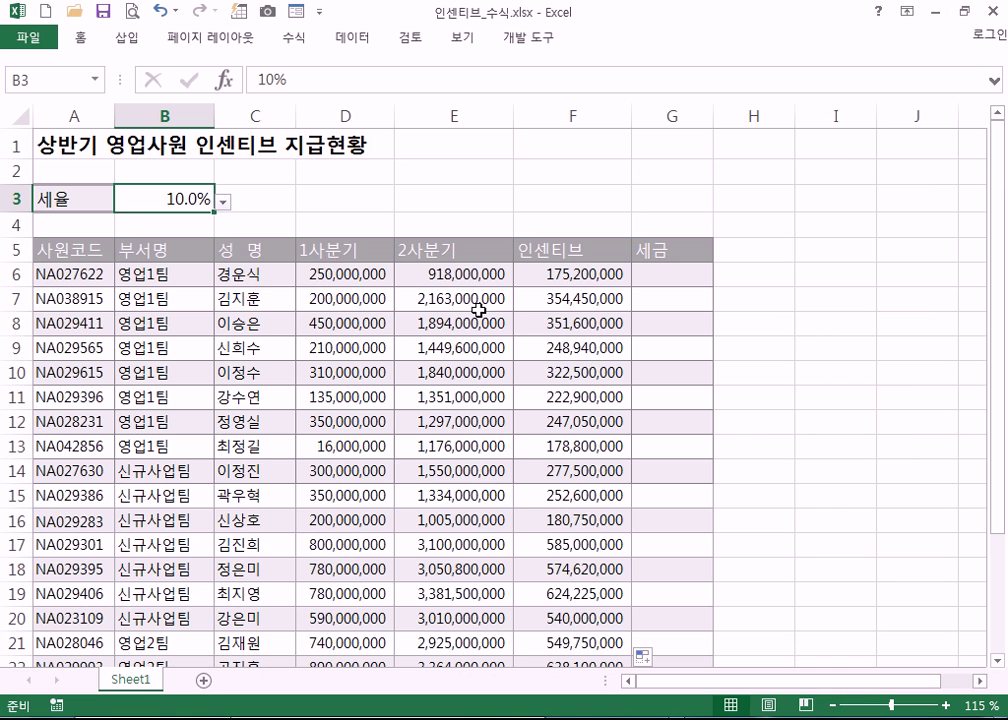
pyautogui.click(680, 281)
pyautogui.press('Left')
pyautogui.click(646, 281)
pyautogui.click(540, 281)
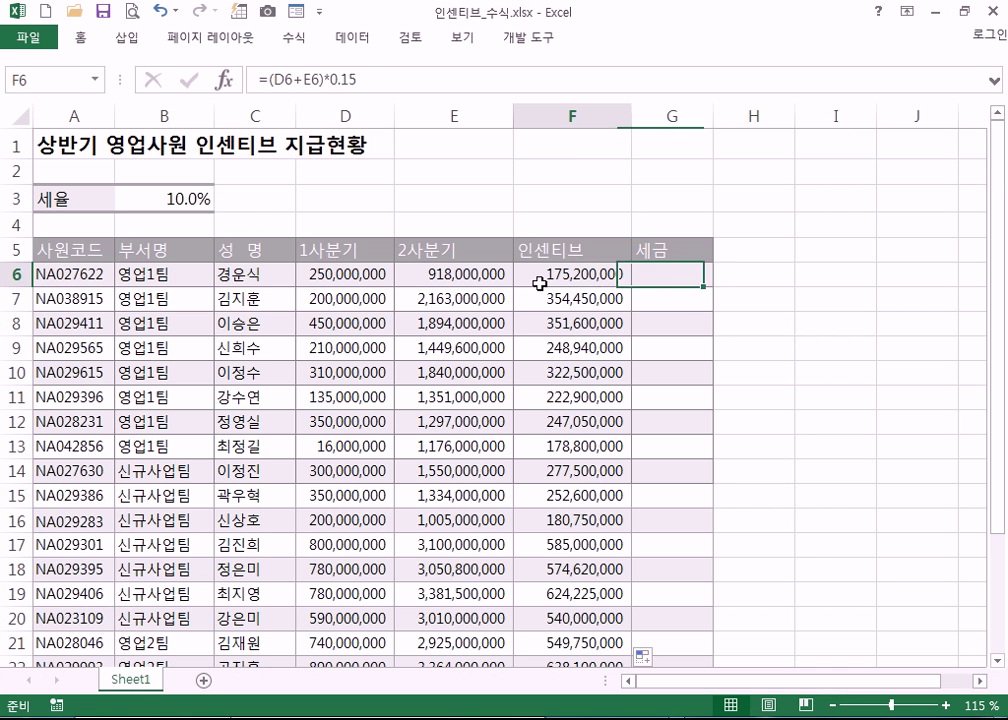
pyautogui.click(657, 279)
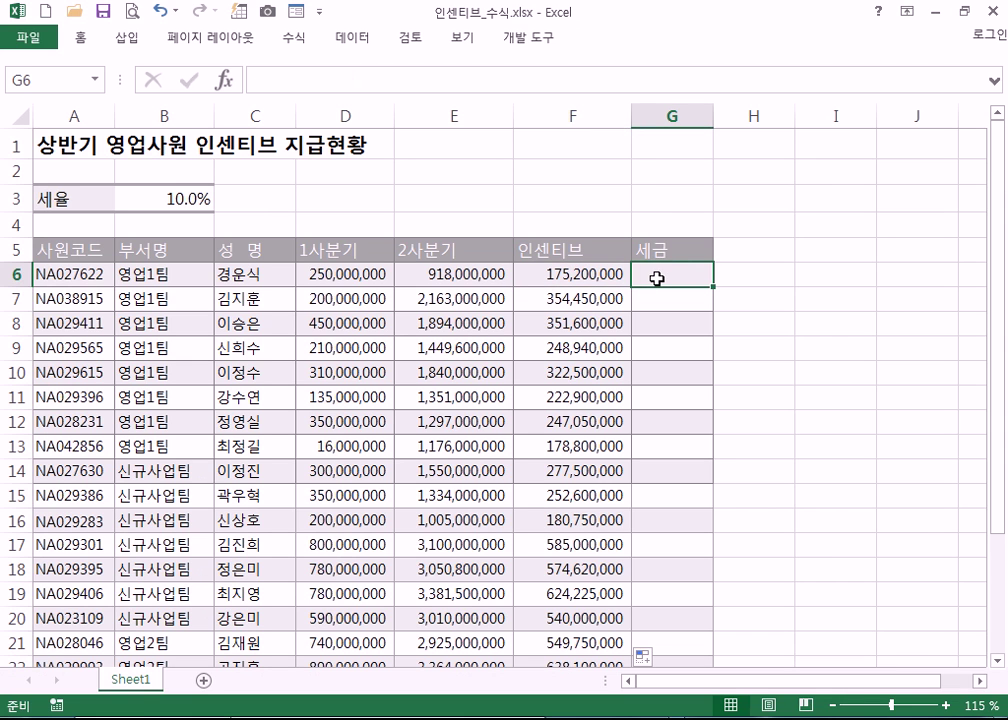
pyautogui.write('=')
pyautogui.click(585, 271)
pyautogui.write('*0.1')
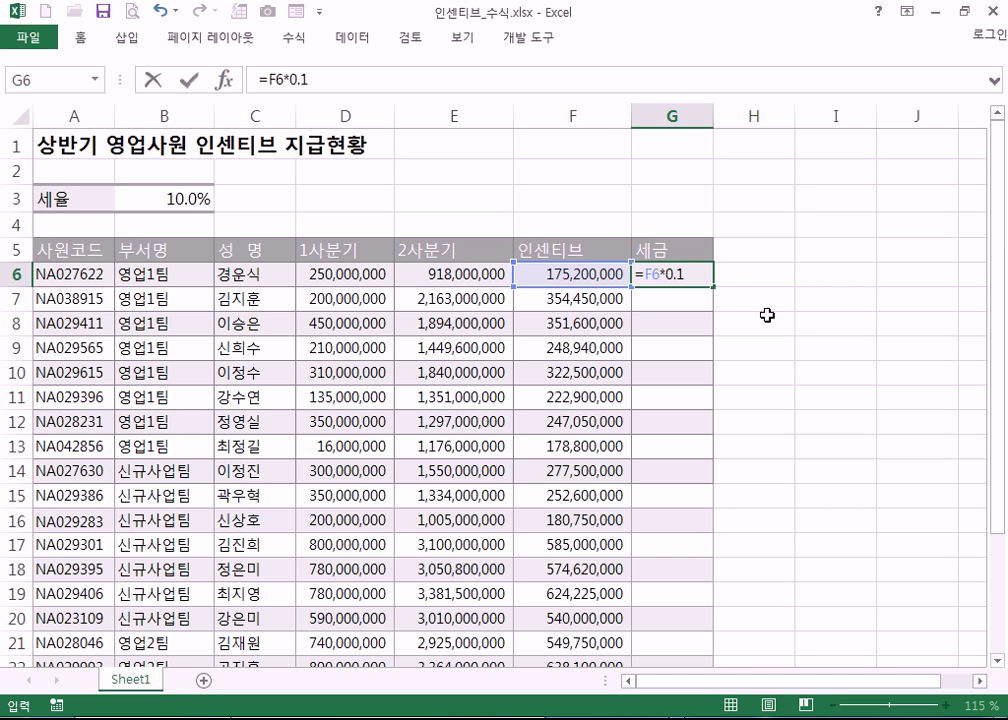
pyautogui.press('Return')
pyautogui.click(685, 273)
pyautogui.moveTo(729, 287); pyautogui.dragTo(729, 450)
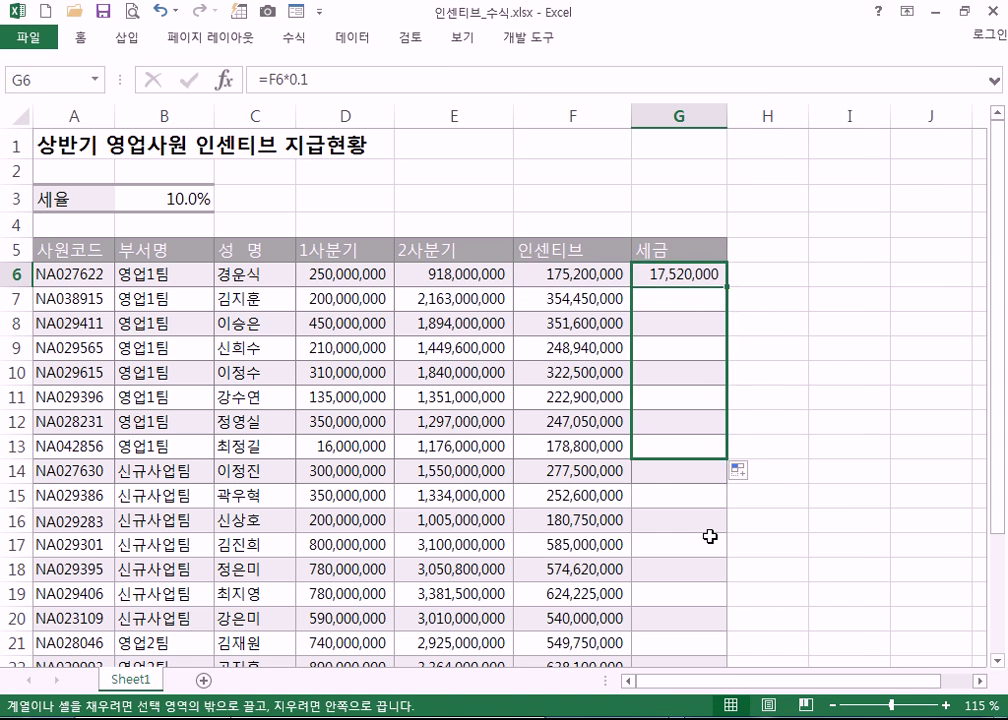
pyautogui.click(704, 275)
pyautogui.doubleClick(711, 272)
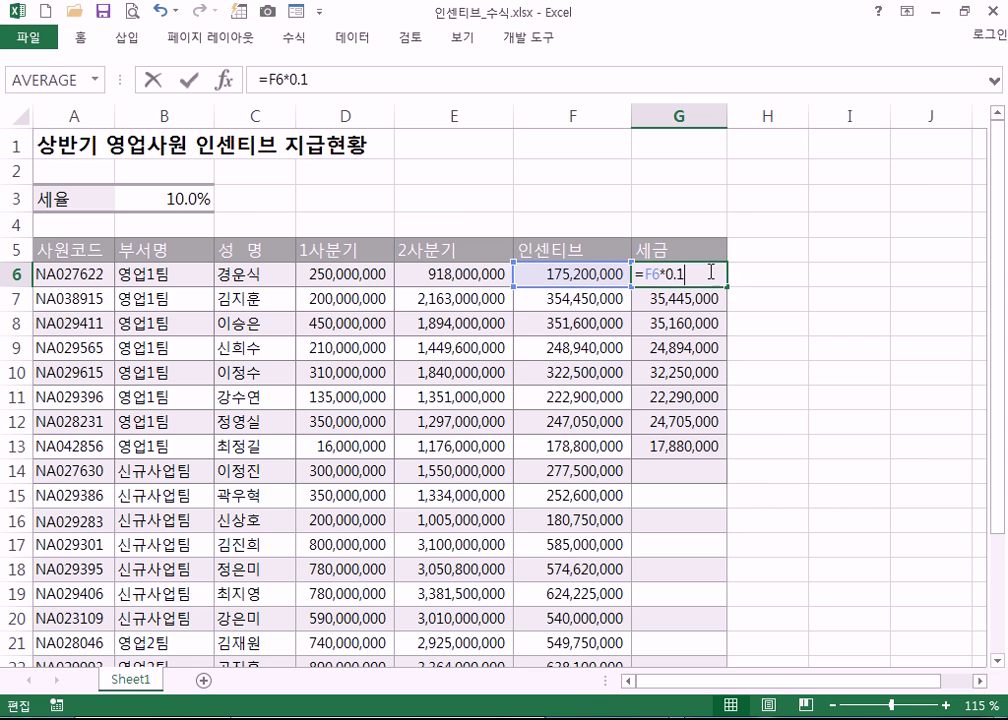
pyautogui.click(681, 275)
pyautogui.press('BackSpace')
pyautogui.write('2')
pyautogui.press('Return')
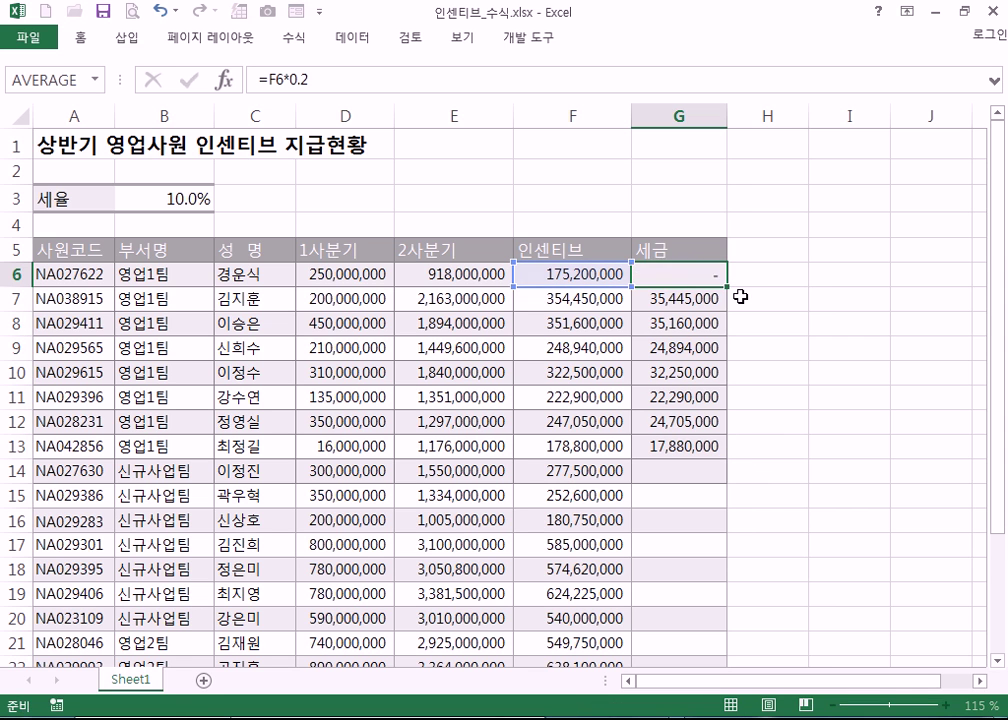
pyautogui.click(700, 276)
pyautogui.moveTo(726, 286); pyautogui.dragTo(726, 452)
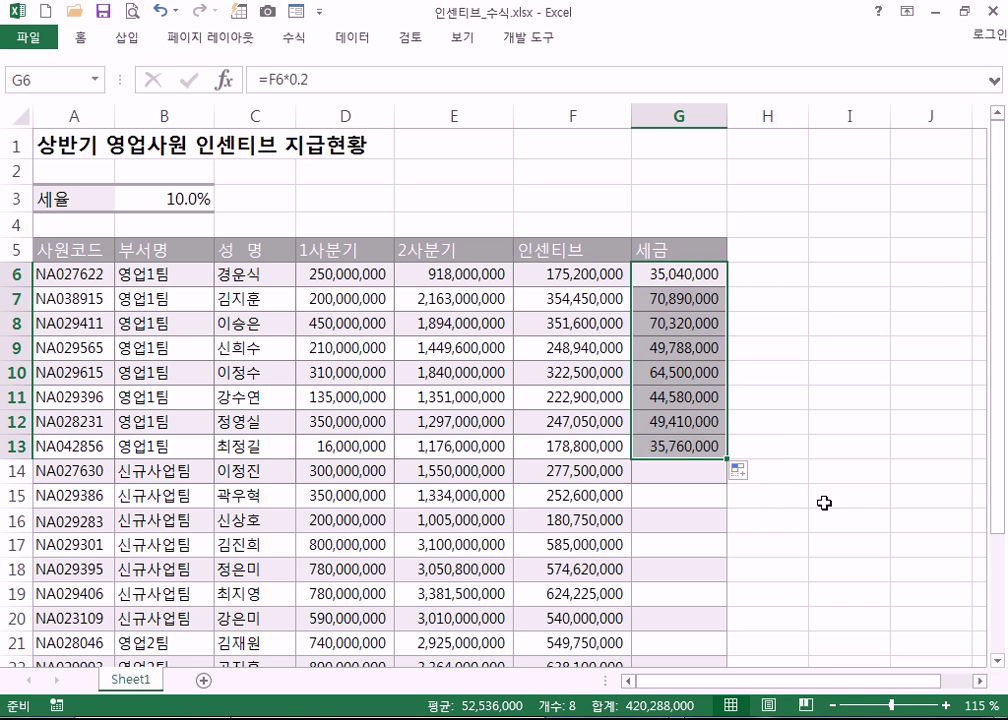
pyautogui.press('Delete')
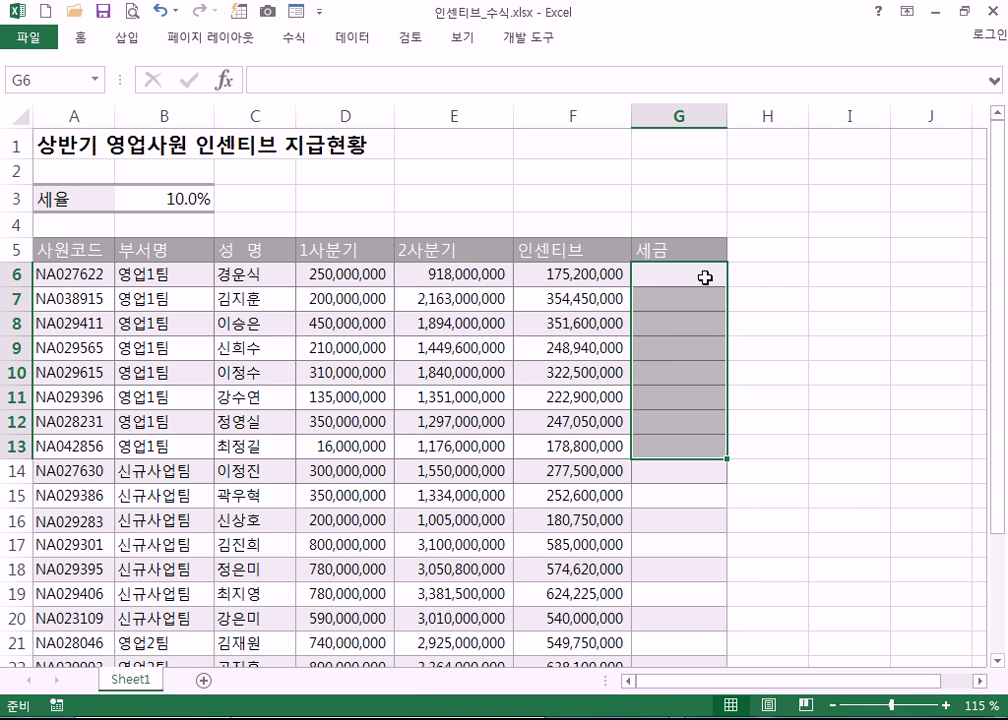
# - Enter the tax formula =F6*B3 in G6
pyautogui.click(697, 277)
pyautogui.write('=')
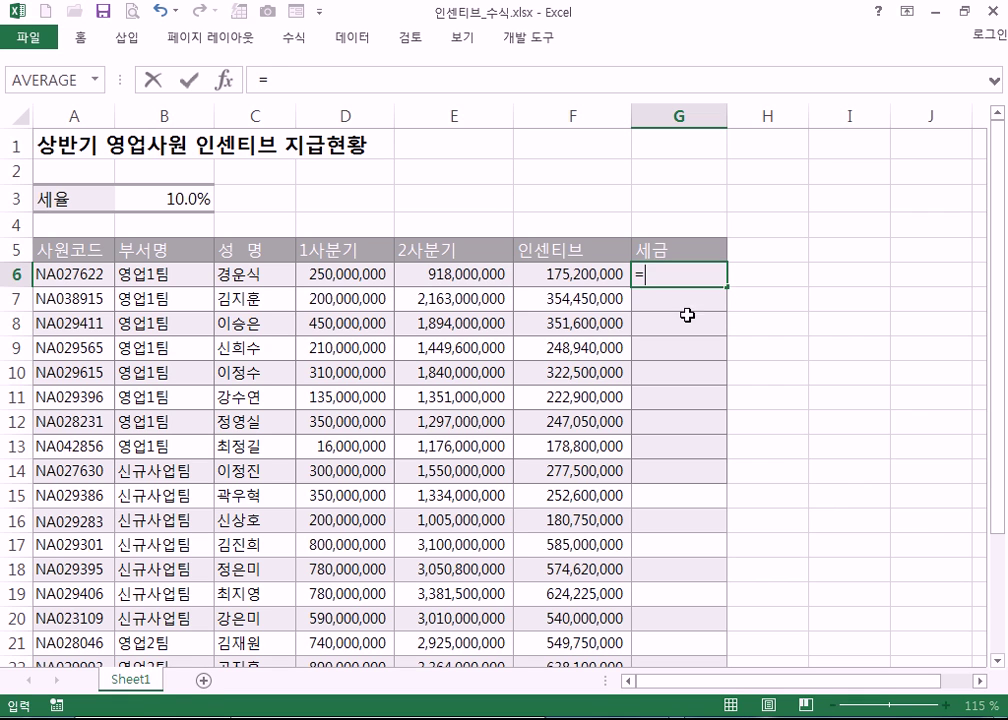
pyautogui.click(561, 272)
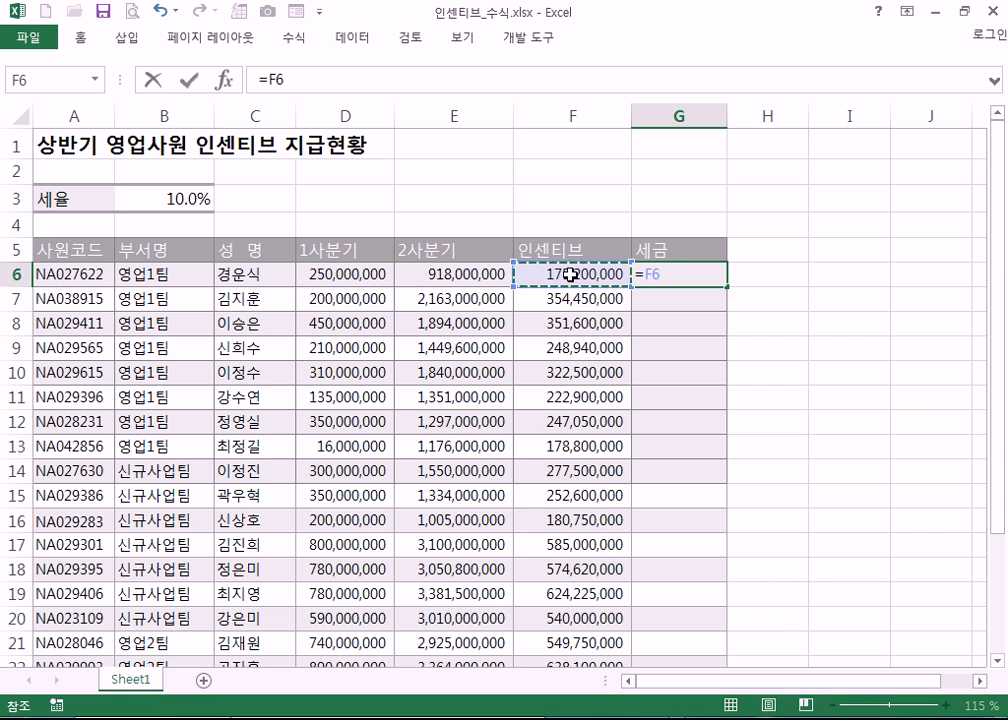
pyautogui.write('*')
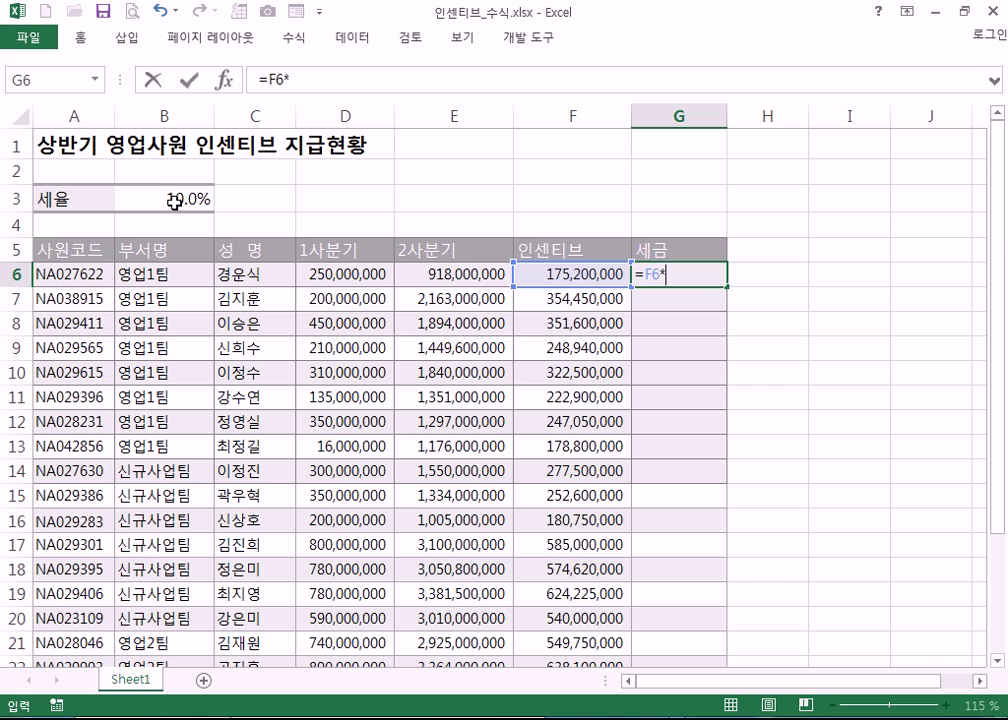
pyautogui.click(175, 203)
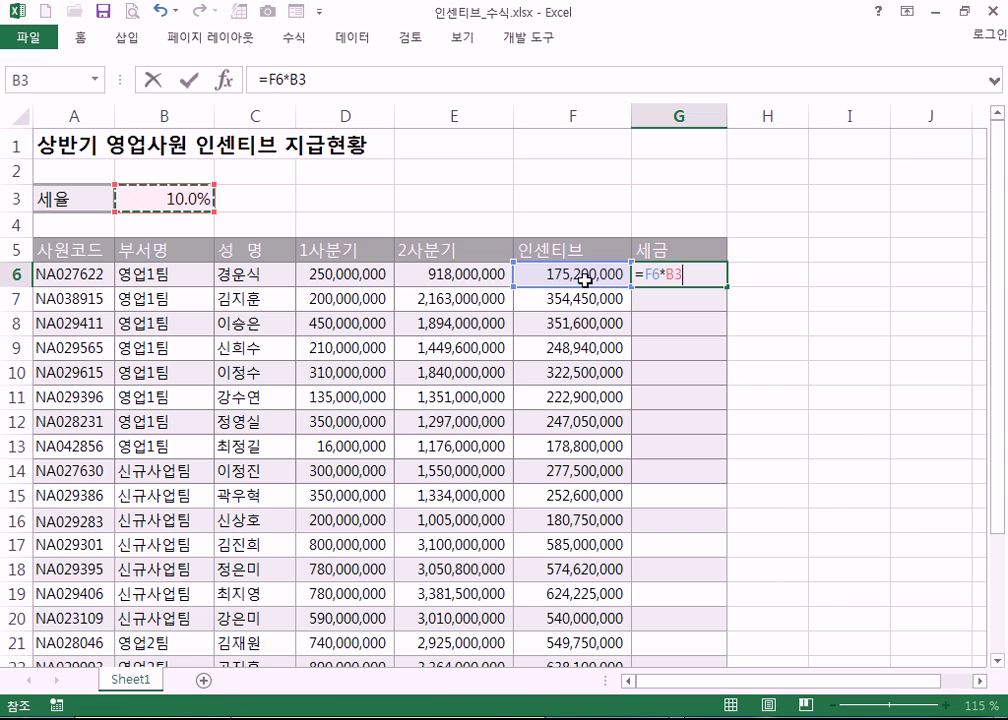
pyautogui.click(694, 279)
pyautogui.press('Return')
# - Copy G6's tax formula down to G10, which yields #VALUE! errors, then select F6
pyautogui.click(705, 272)
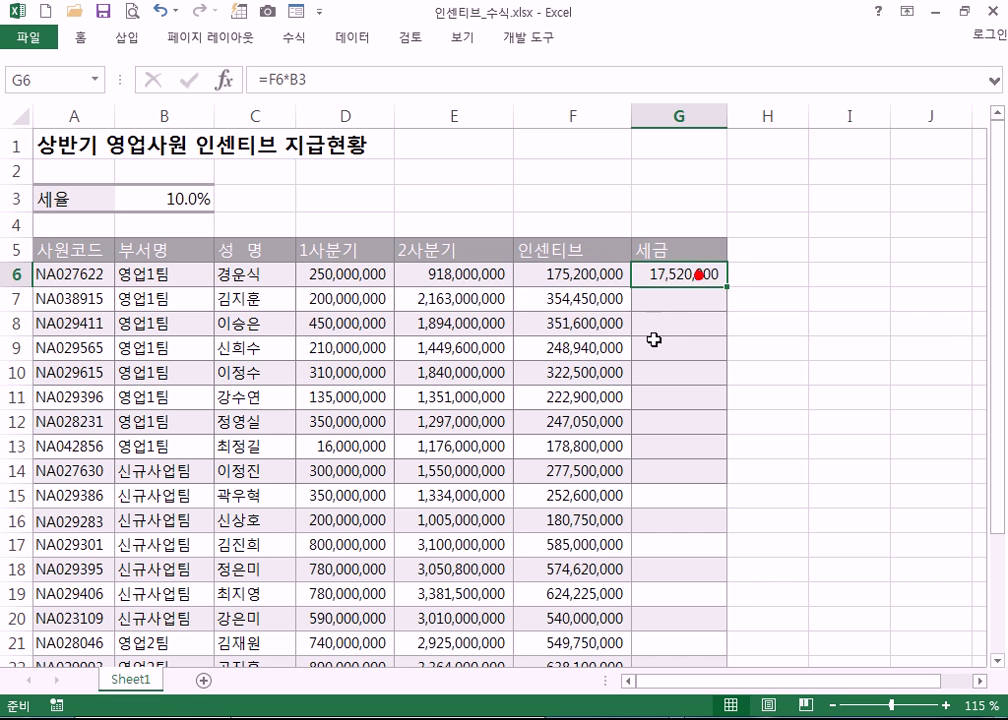
pyautogui.moveTo(729, 287); pyautogui.dragTo(727, 380)
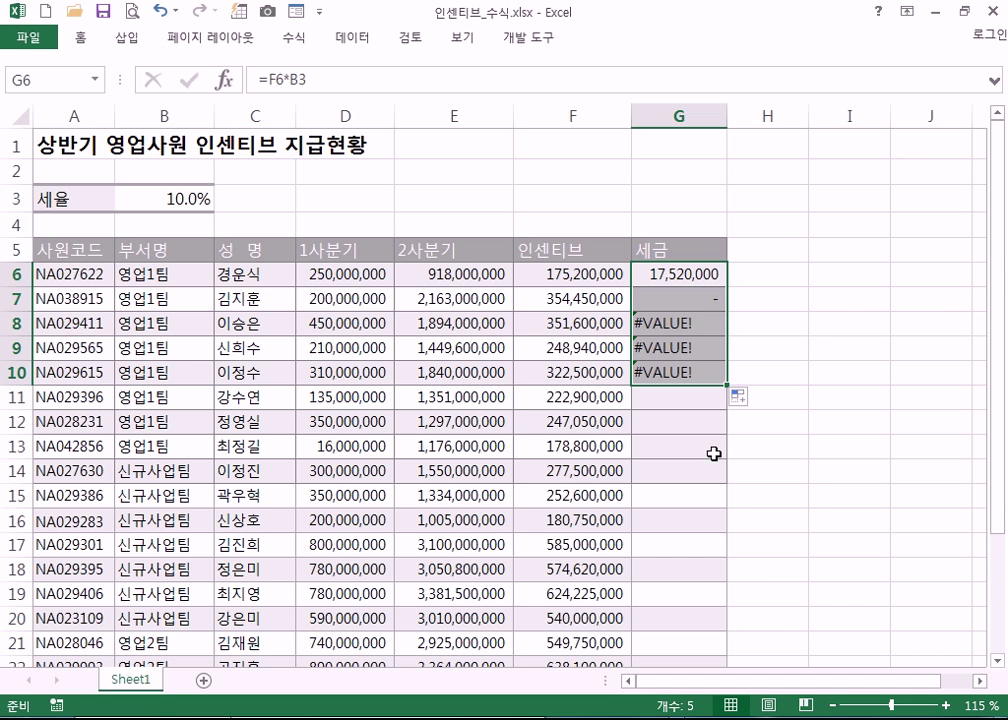
pyautogui.click(590, 276)
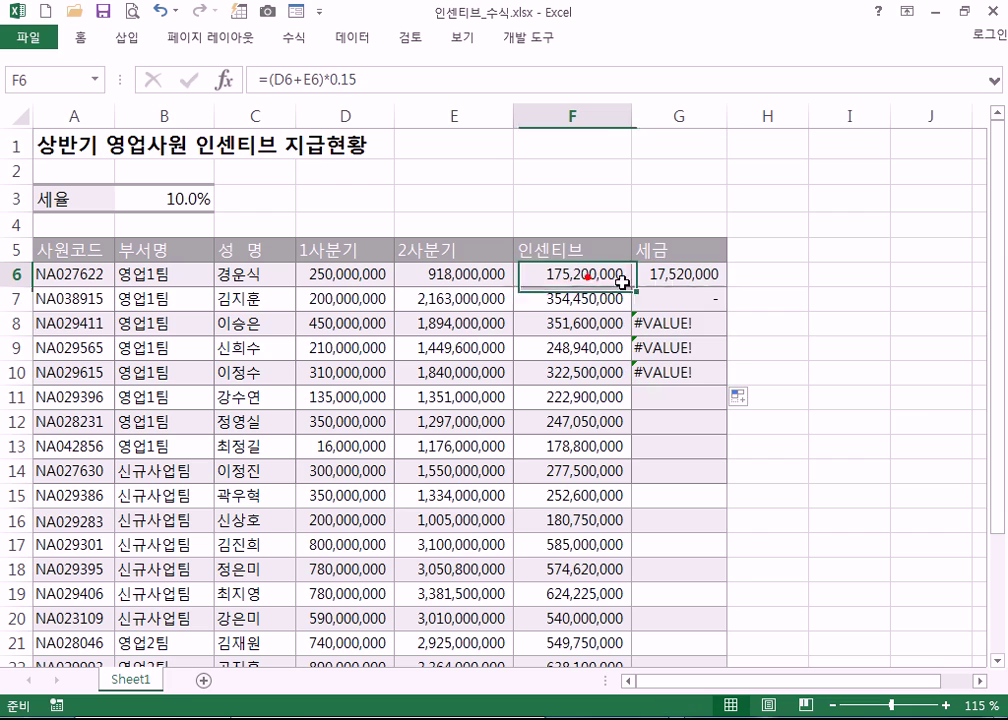
pyautogui.press('F2')
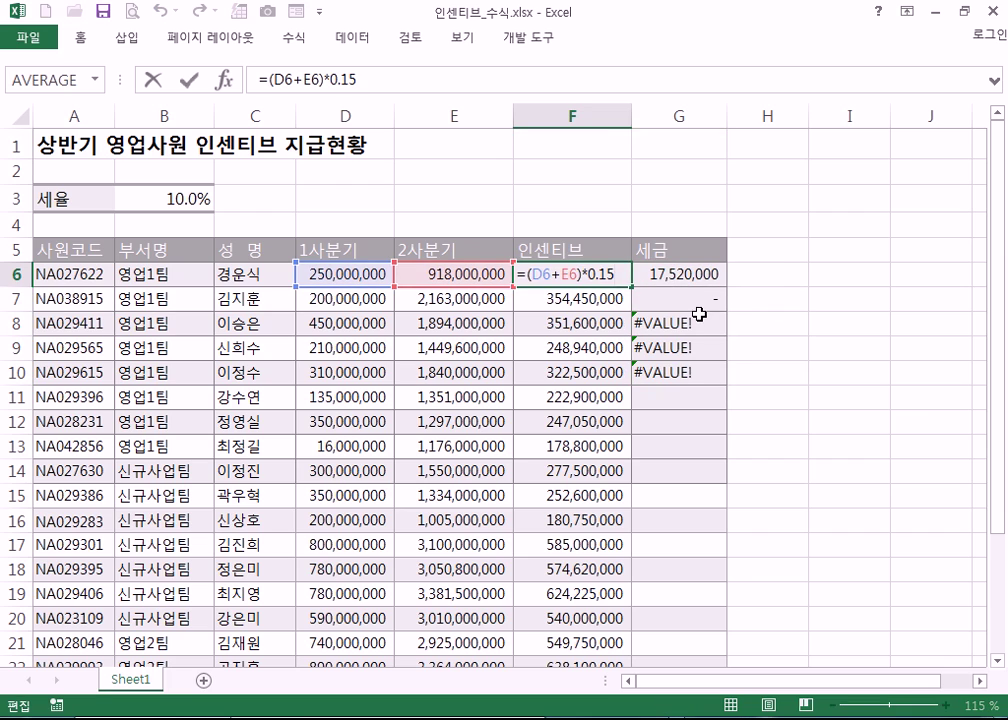
pyautogui.press('Escape')
pyautogui.keyDown('ctrl'); pyautogui.scroll(5, 680, 333); pyautogui.keyUp('ctrl')
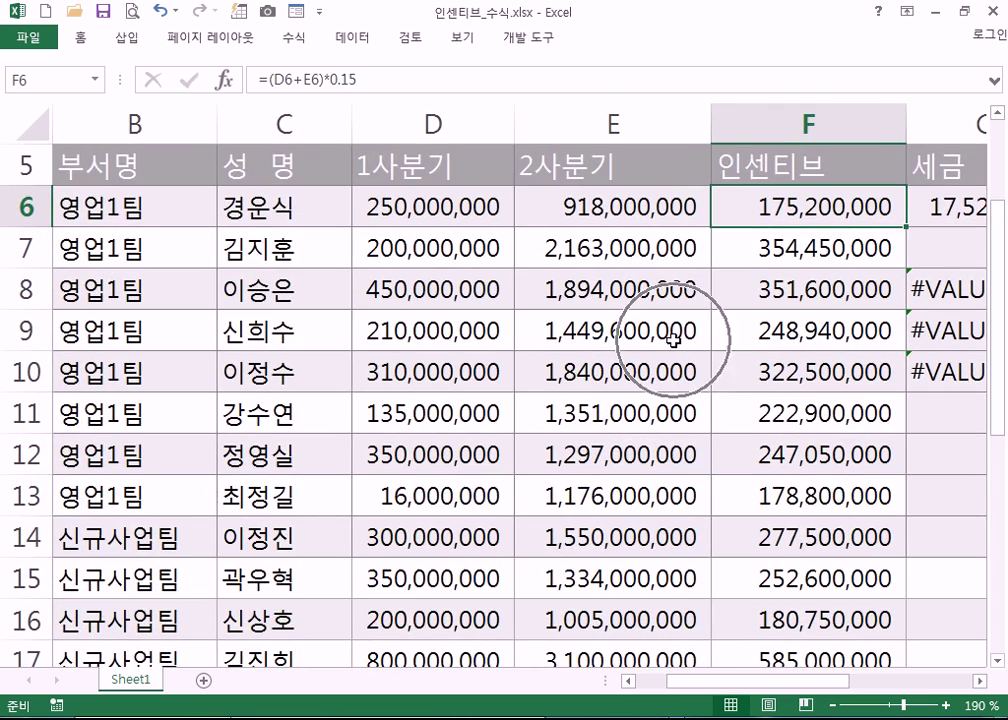
pyautogui.press('F2')
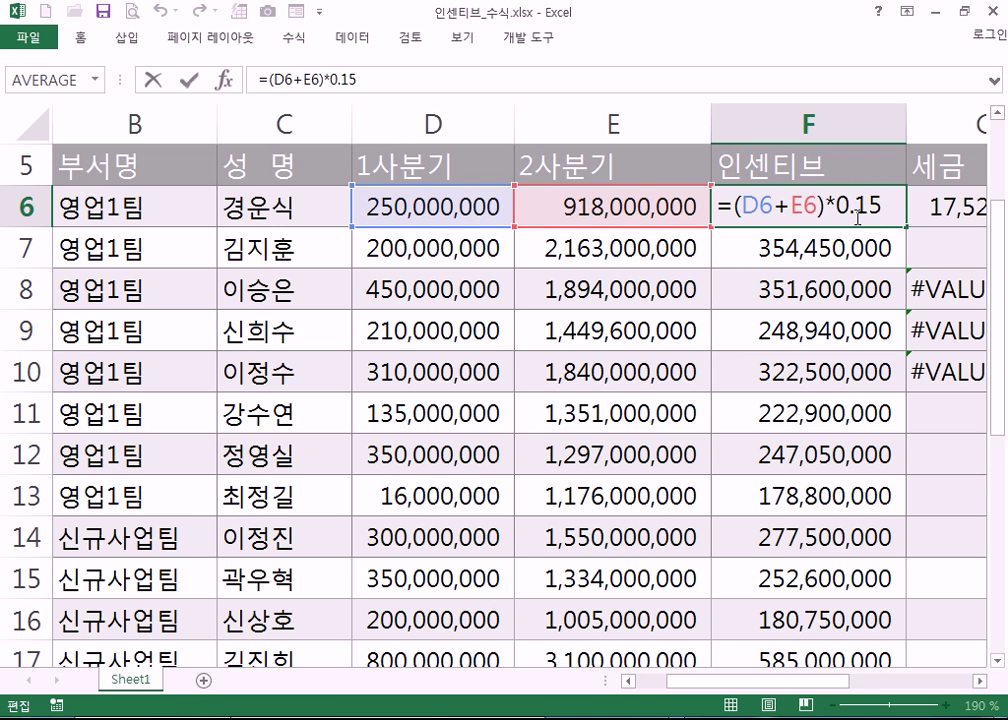
pyautogui.hotkey('ctrl', 'Return')
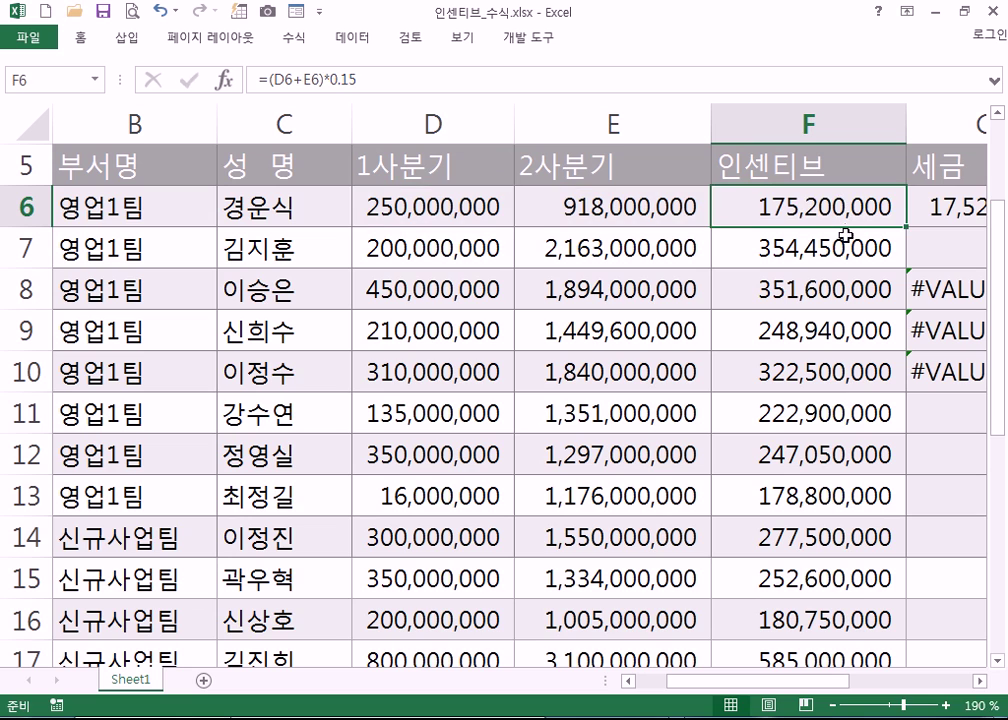
pyautogui.moveTo(826, 683); pyautogui.dragTo(860, 675)
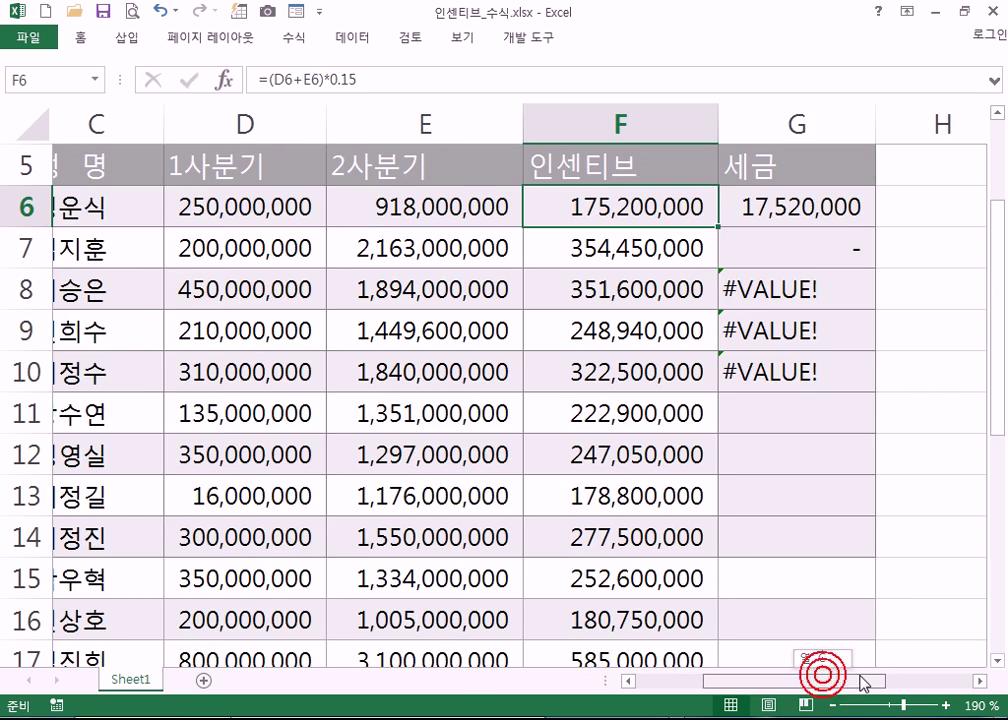
pyautogui.keyDown('ctrl'); pyautogui.scroll(-2, 700, 455); pyautogui.keyUp('ctrl')
pyautogui.click(785, 225)
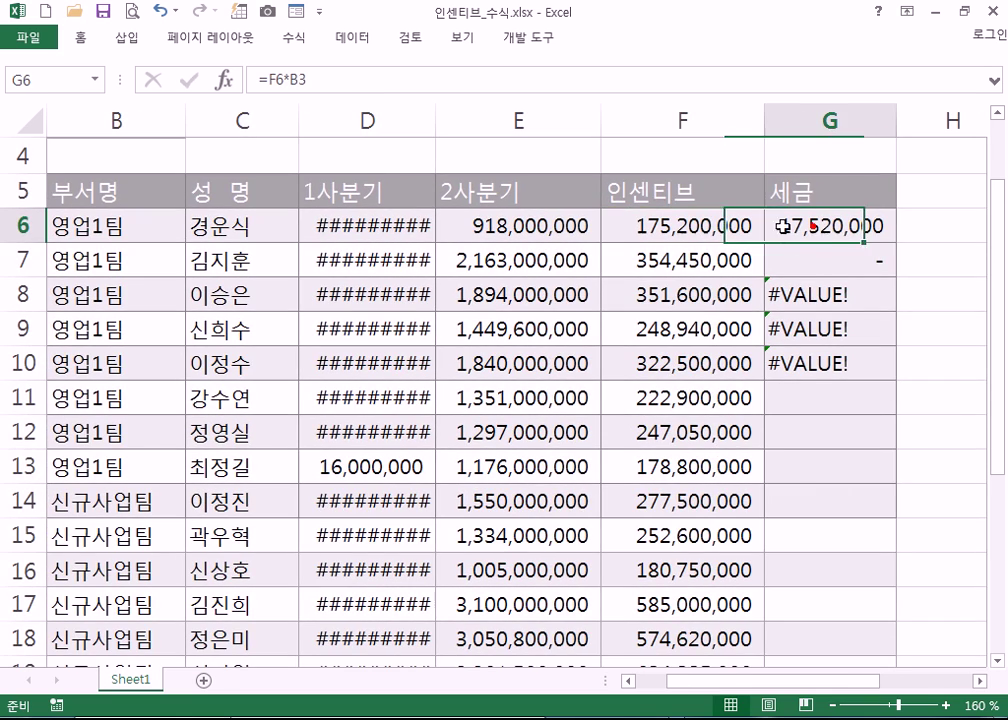
pyautogui.keyDown('ctrl'); pyautogui.scroll(-1, 517, 237); pyautogui.keyUp('ctrl')
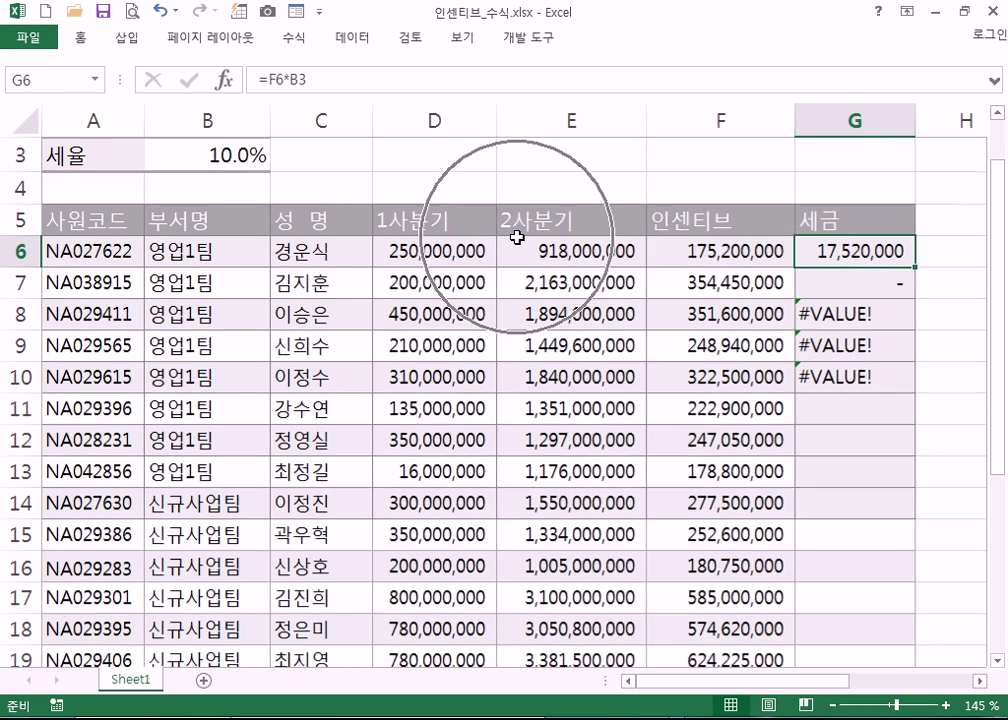
pyautogui.click(220, 153)
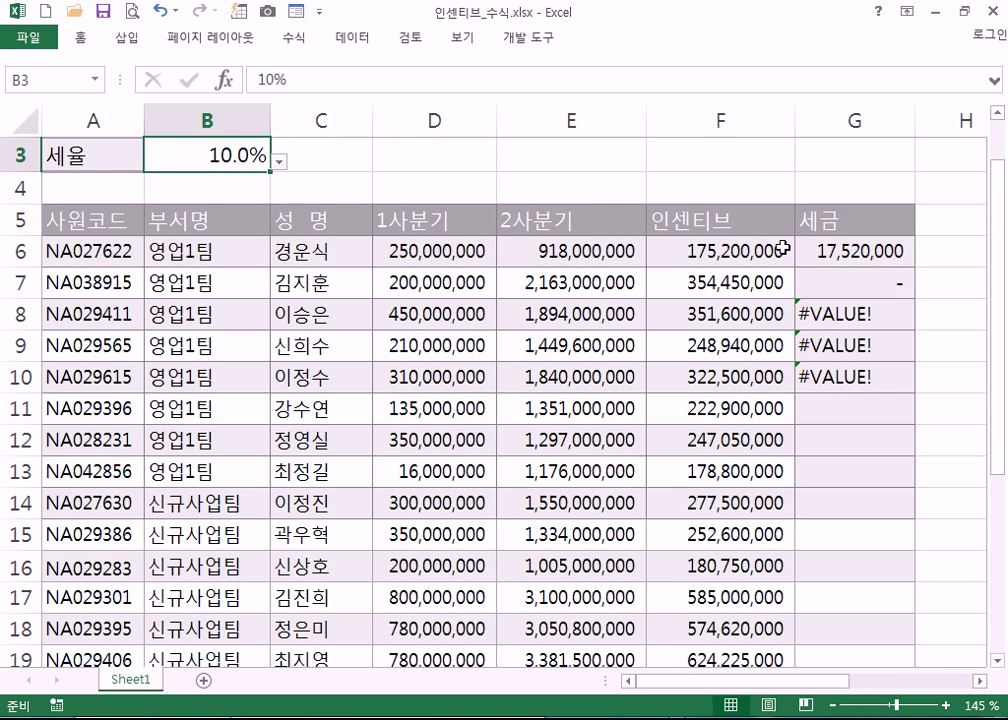
pyautogui.click(819, 252)
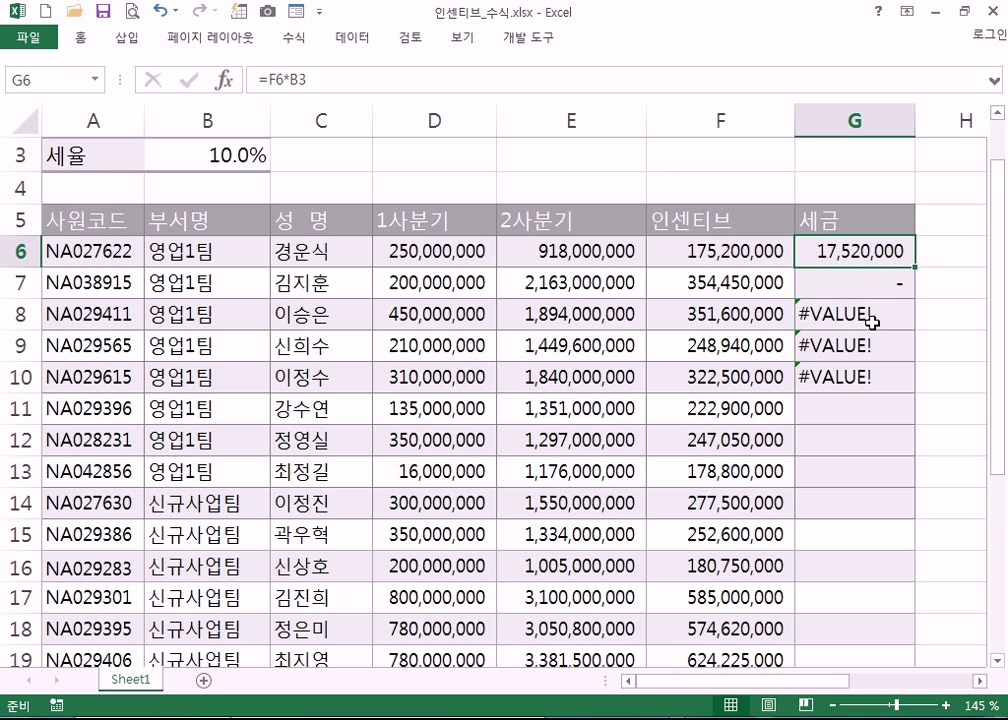
pyautogui.press('F2')
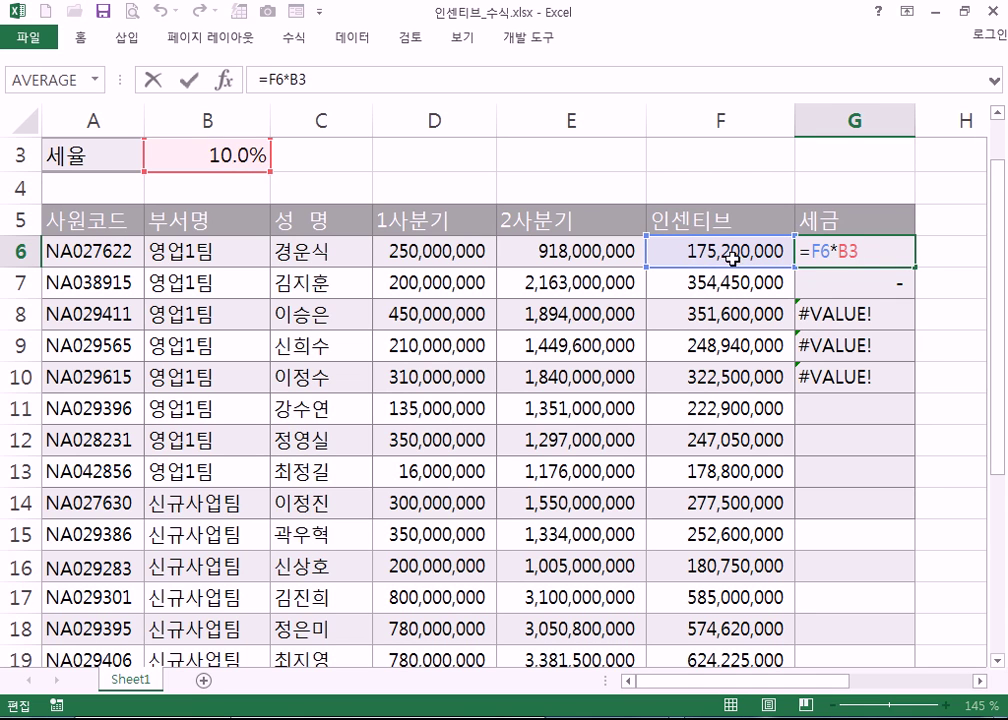
pyautogui.hotkey('ctrl', 'Return')
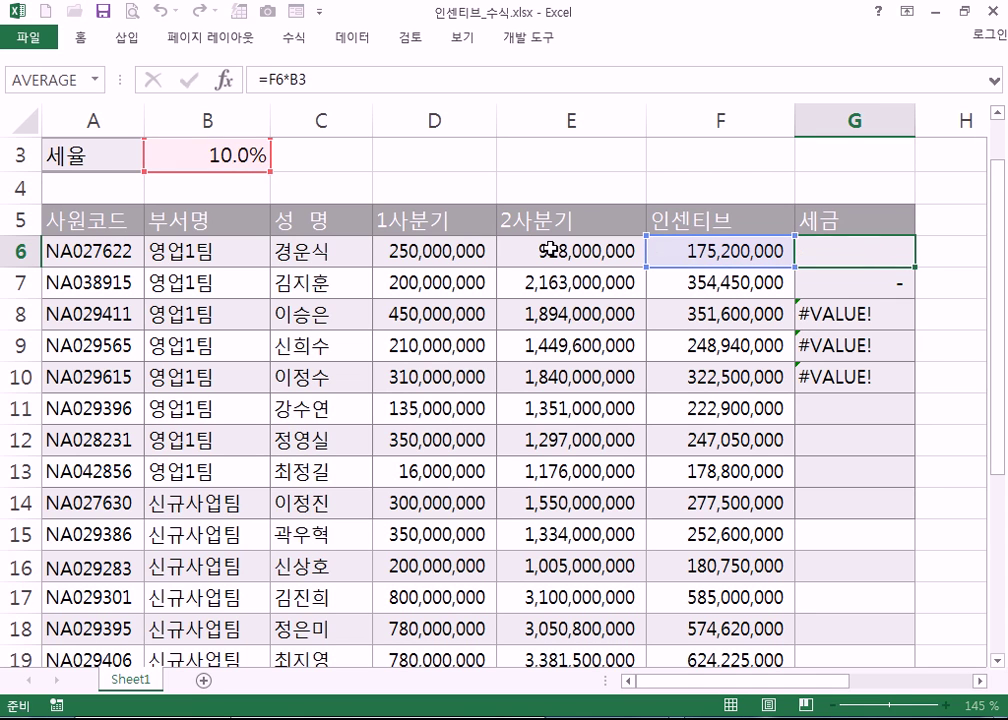
pyautogui.moveTo(446, 252); pyautogui.dragTo(545, 252)
pyautogui.click(692, 254)
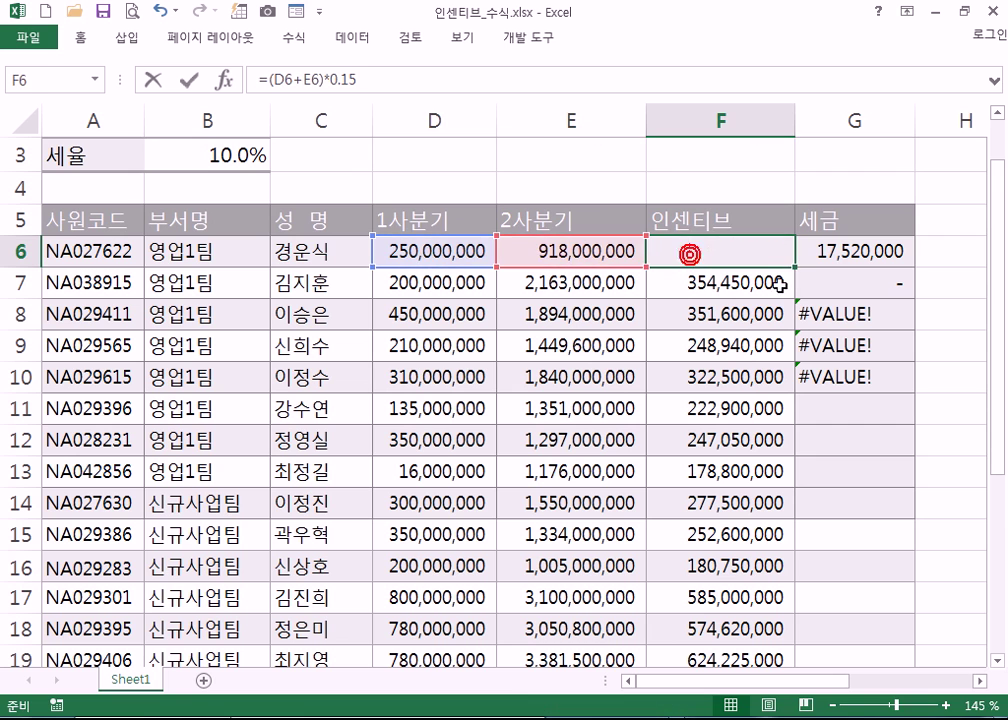
pyautogui.press('F2')
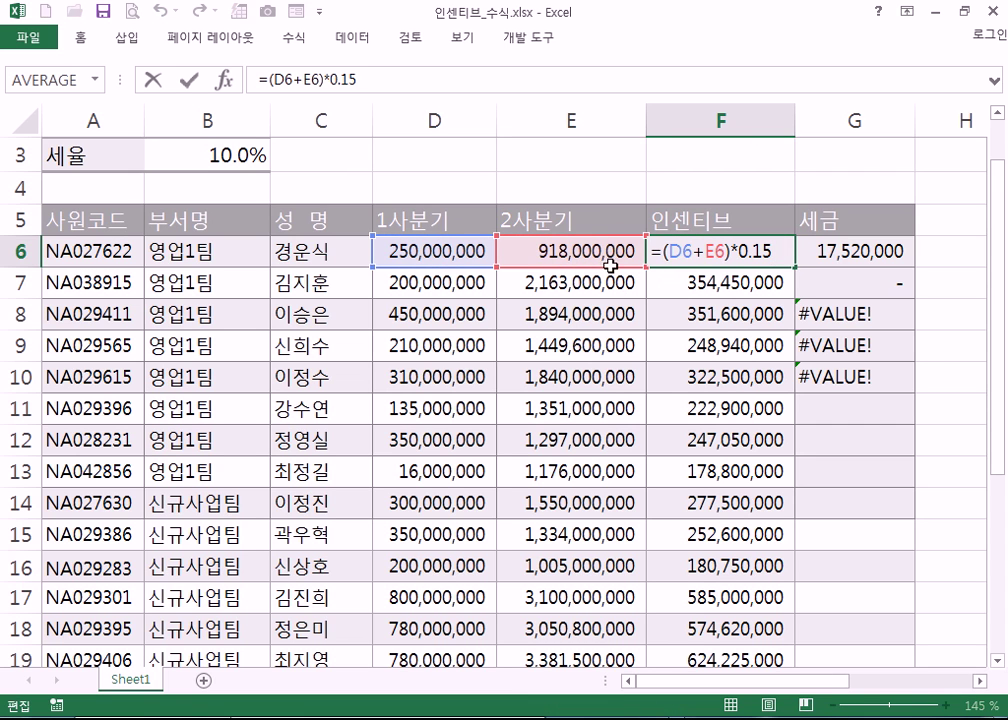
pyautogui.click(621, 386)
pyautogui.click(700, 379)
pyautogui.press('F2')
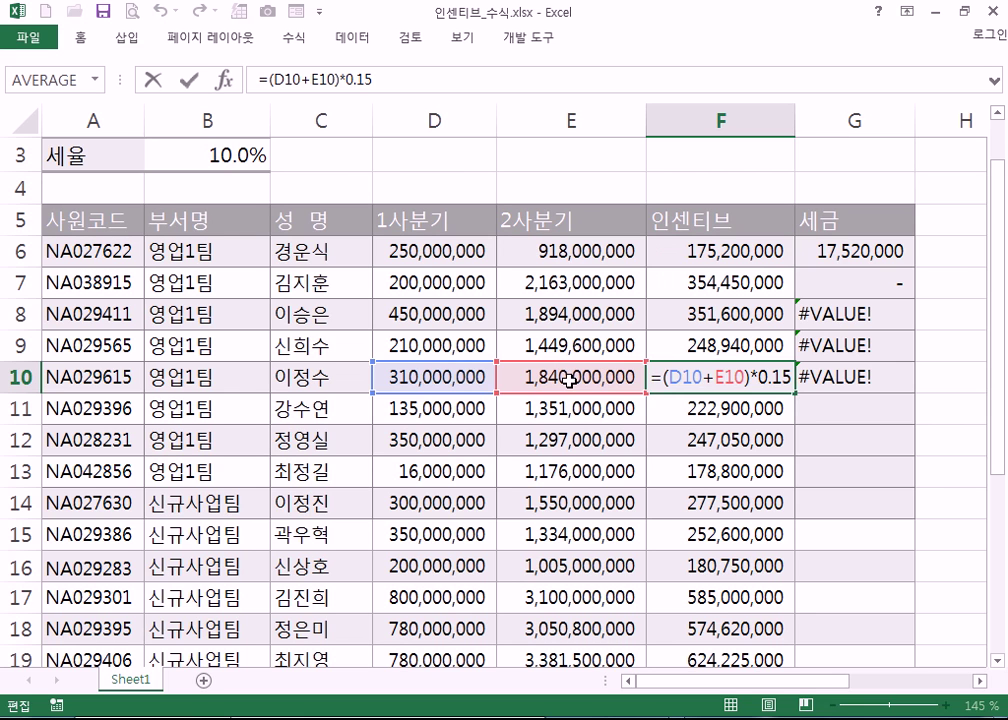
pyautogui.click(866, 252)
pyautogui.press('F2')
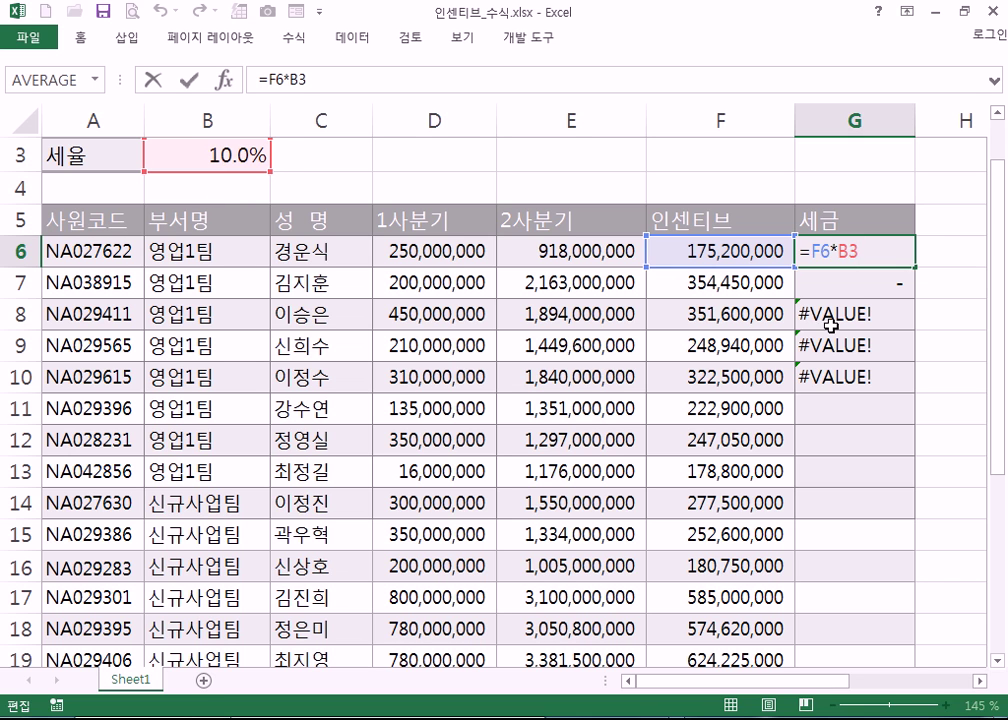
# - Trace G7's copied formula to show its rate reference shifted to the empty B4
pyautogui.click(877, 286)
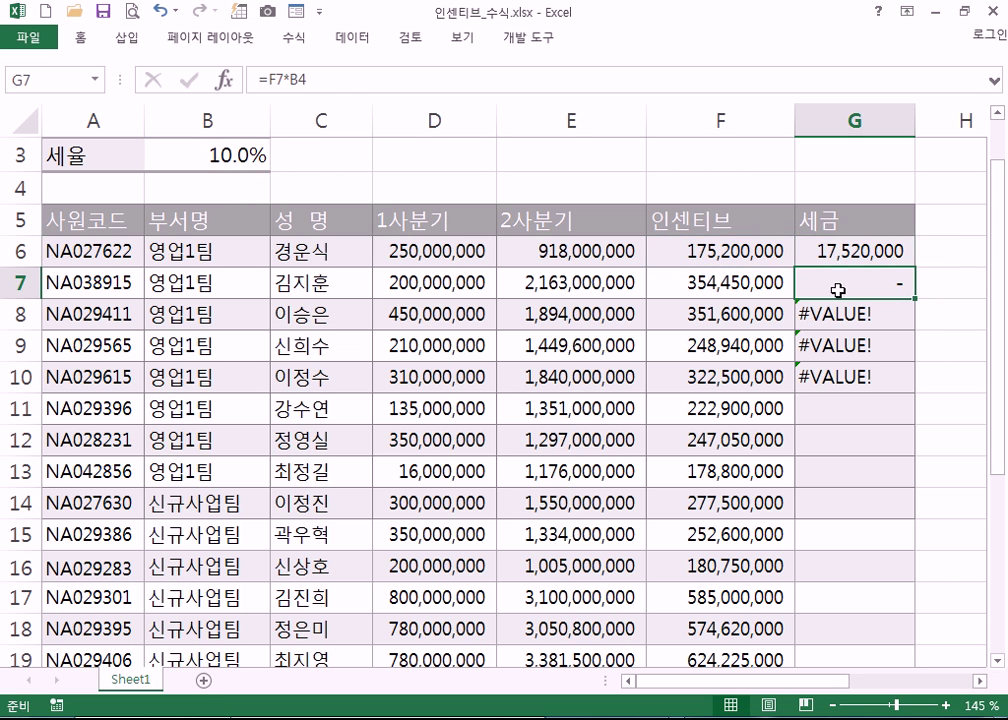
pyautogui.click(742, 283)
pyautogui.click(219, 285)
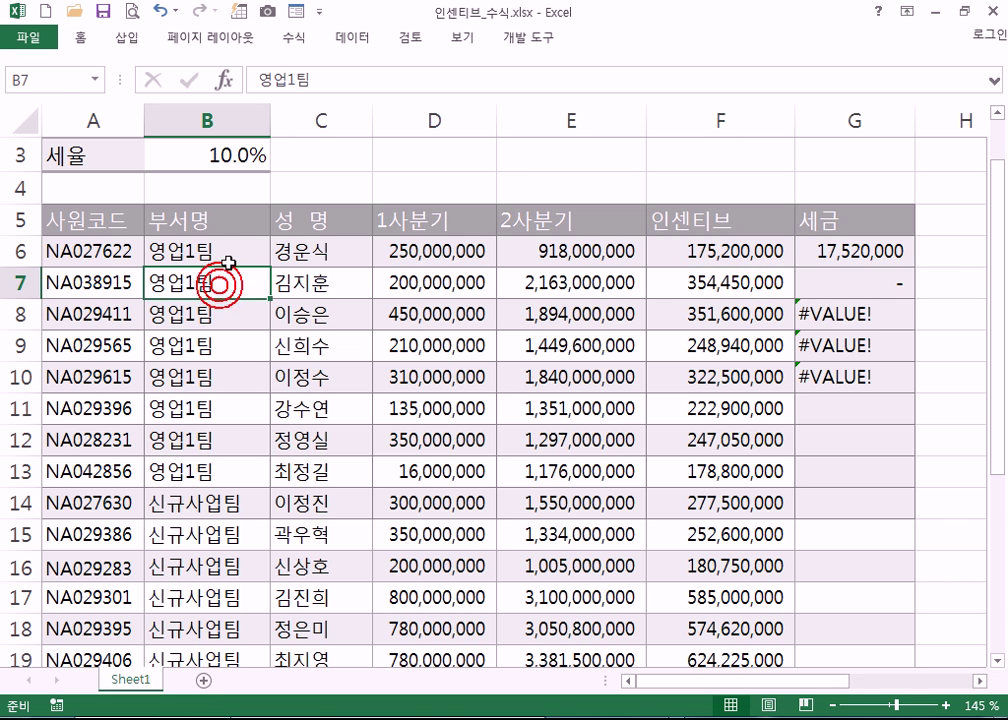
pyautogui.click(236, 252)
pyautogui.click(239, 218)
pyautogui.click(241, 187)
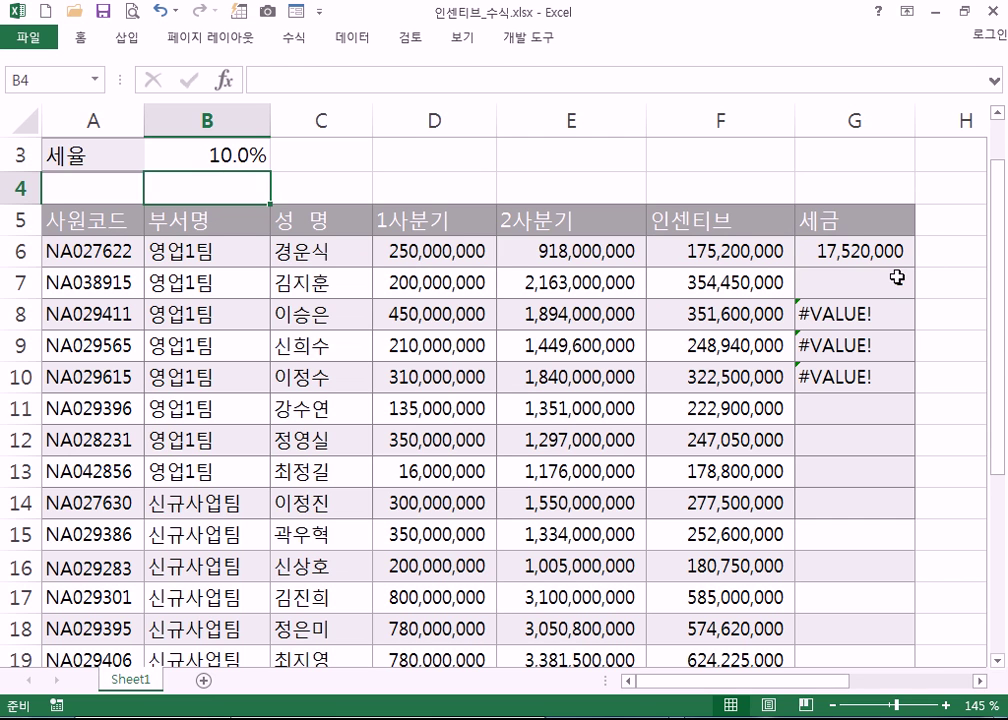
pyautogui.doubleClick(958, 280)
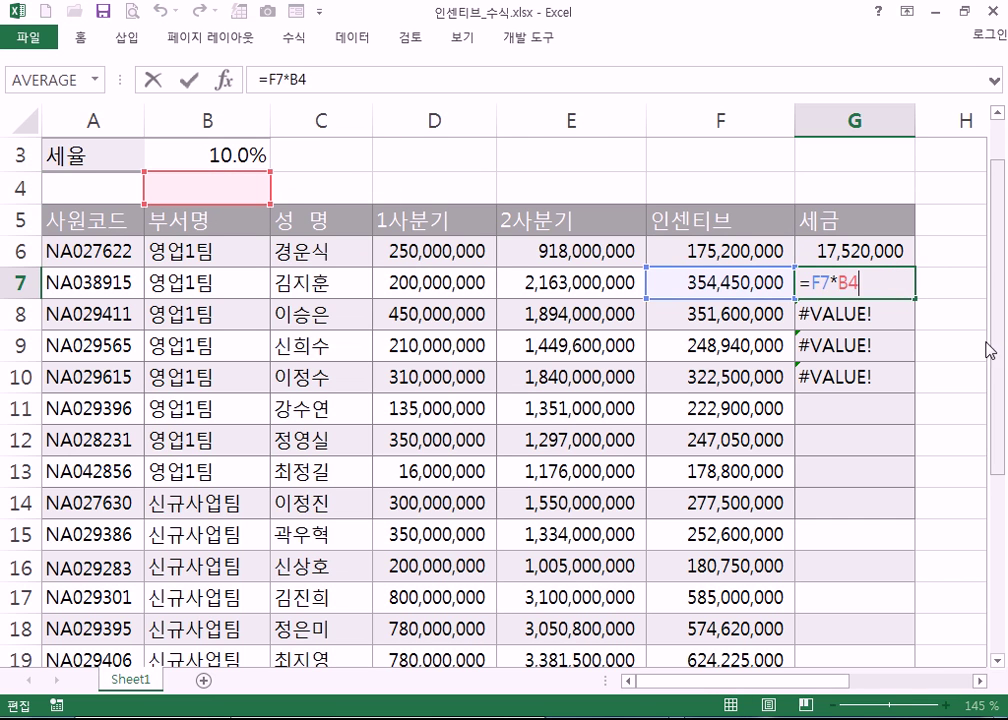
pyautogui.press('Escape')
# - Trace G8's copied formula to show its rate reference points at header B5
pyautogui.click(850, 315)
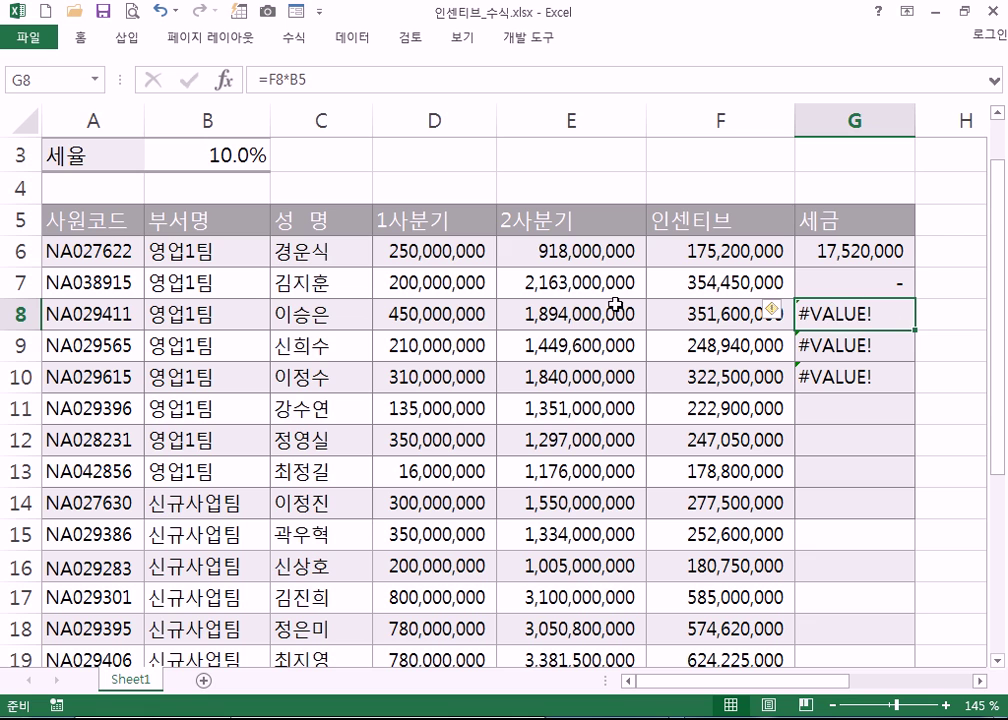
pyautogui.click(225, 312)
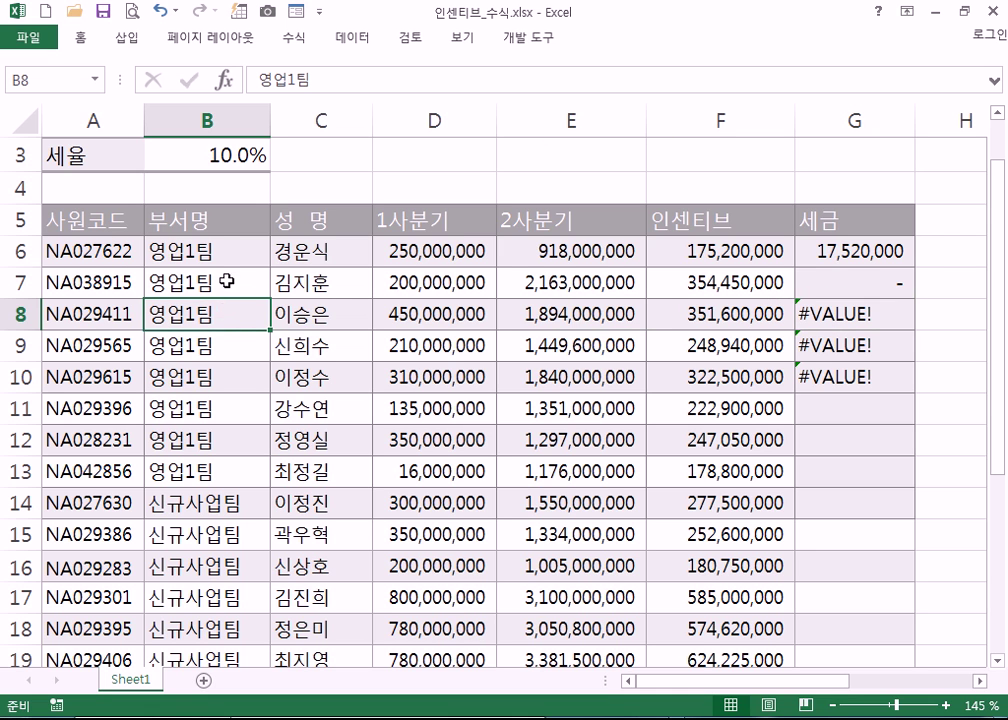
pyautogui.click(226, 276)
pyautogui.click(225, 248)
pyautogui.click(233, 212)
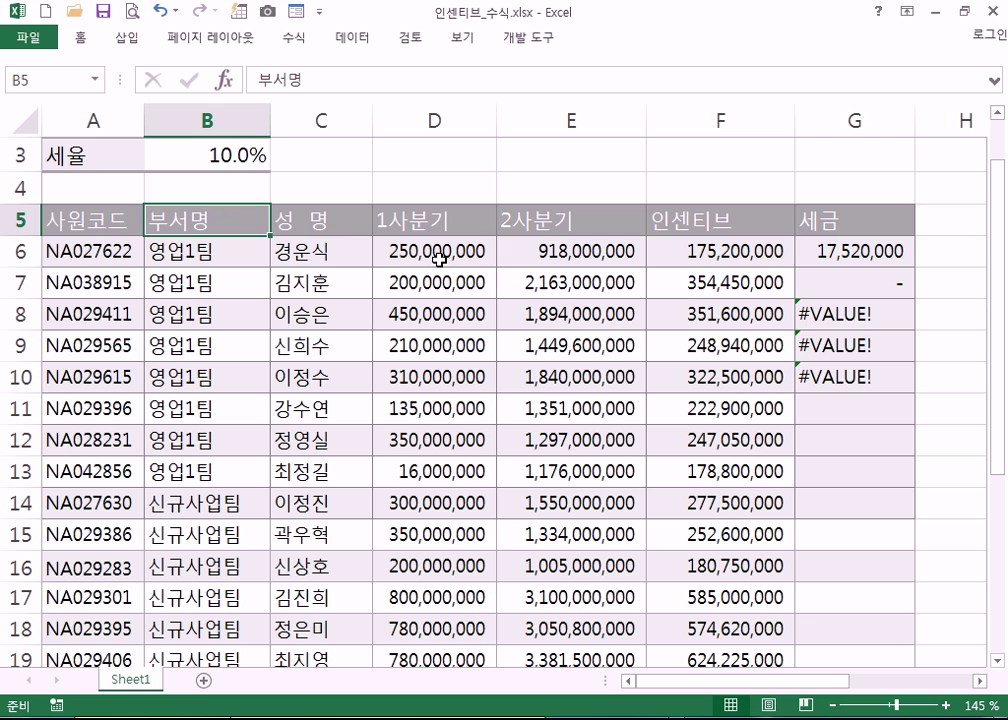
pyautogui.click(824, 320)
pyautogui.doubleClick(866, 313)
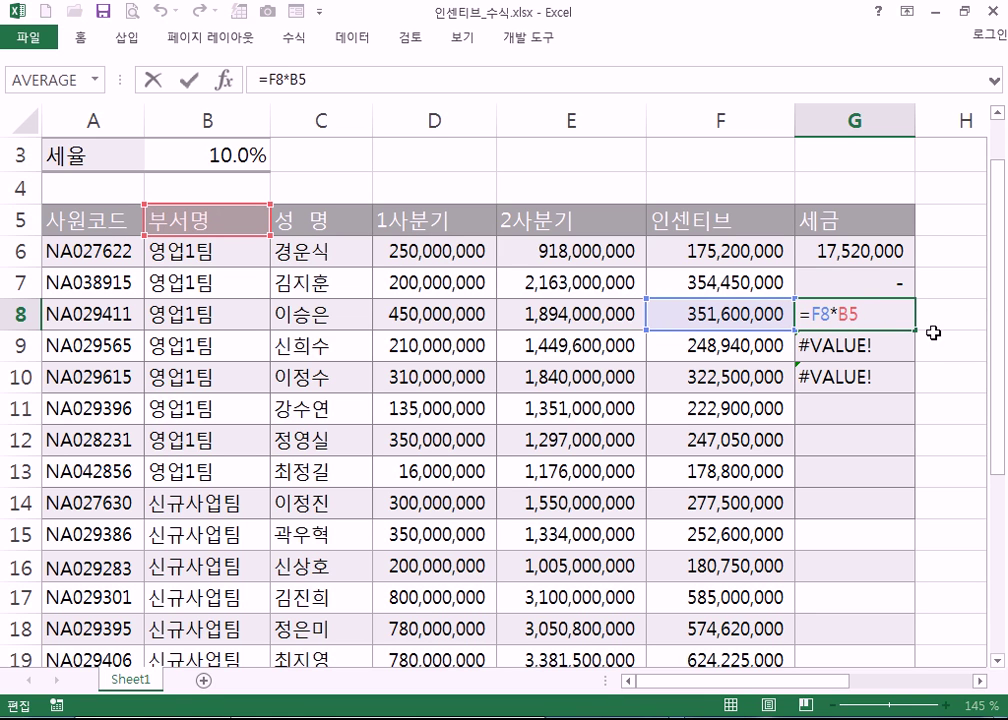
pyautogui.hotkey('ctrl', 'Return')
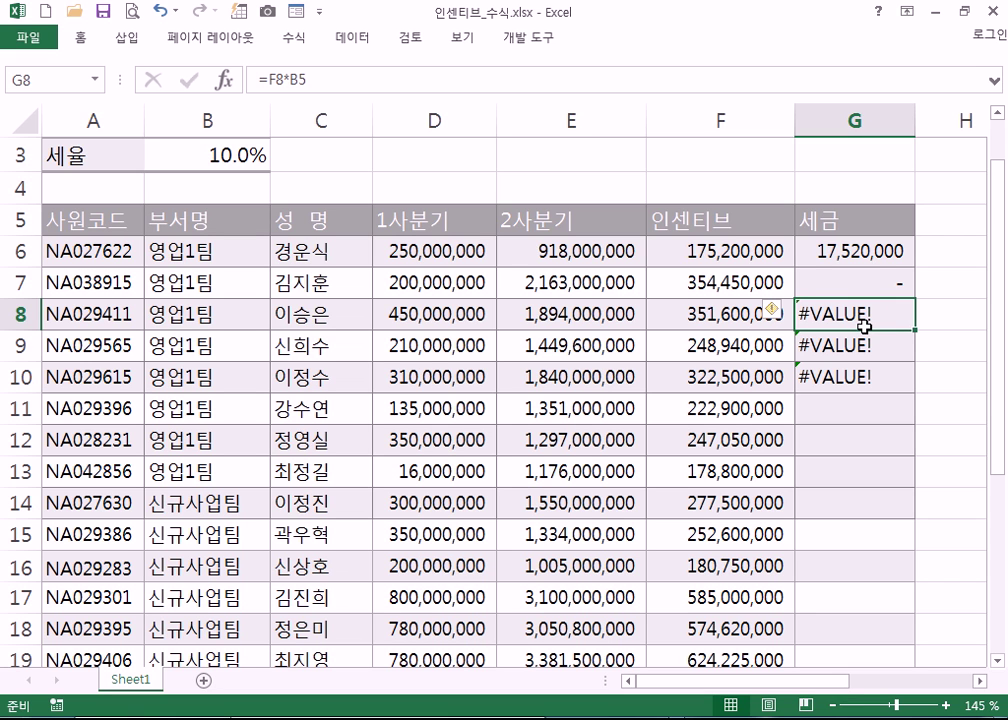
# - Clear the faulty tax results in G7:G10, then undo to review them
pyautogui.moveTo(848, 283); pyautogui.dragTo(850, 372)
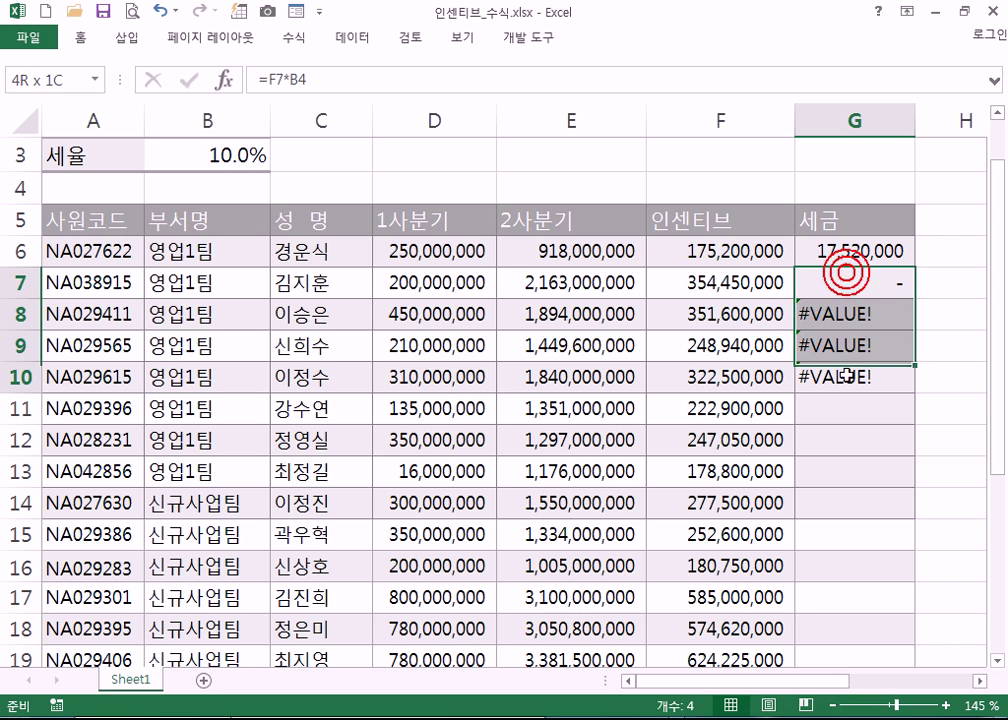
pyautogui.press('Delete')
pyautogui.click(862, 259)
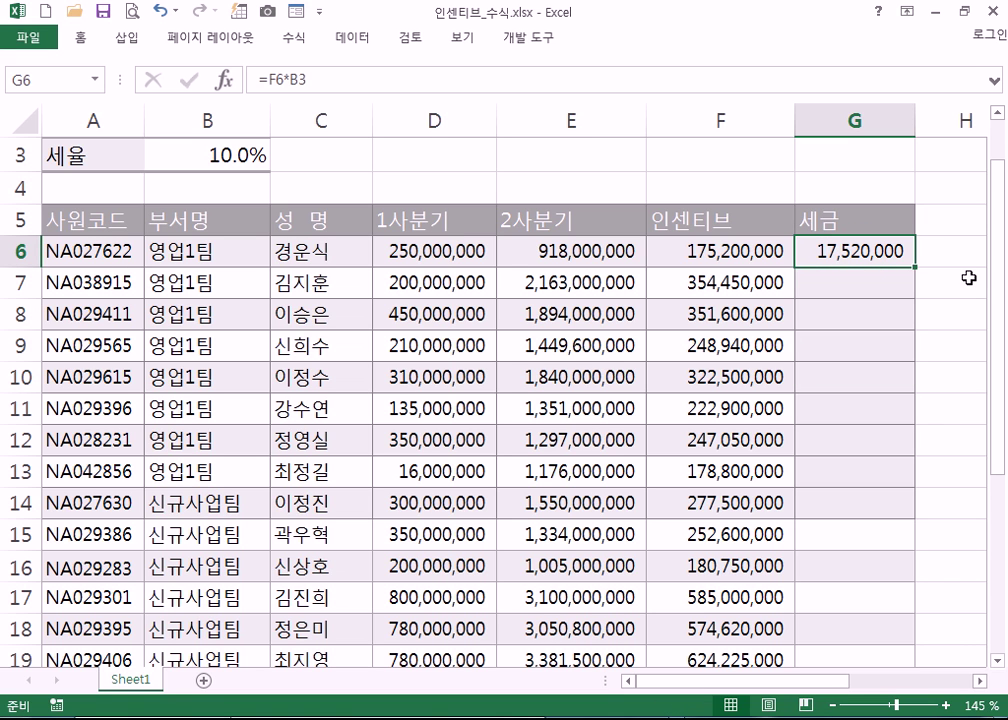
pyautogui.hotkey('ctrl', 'z')
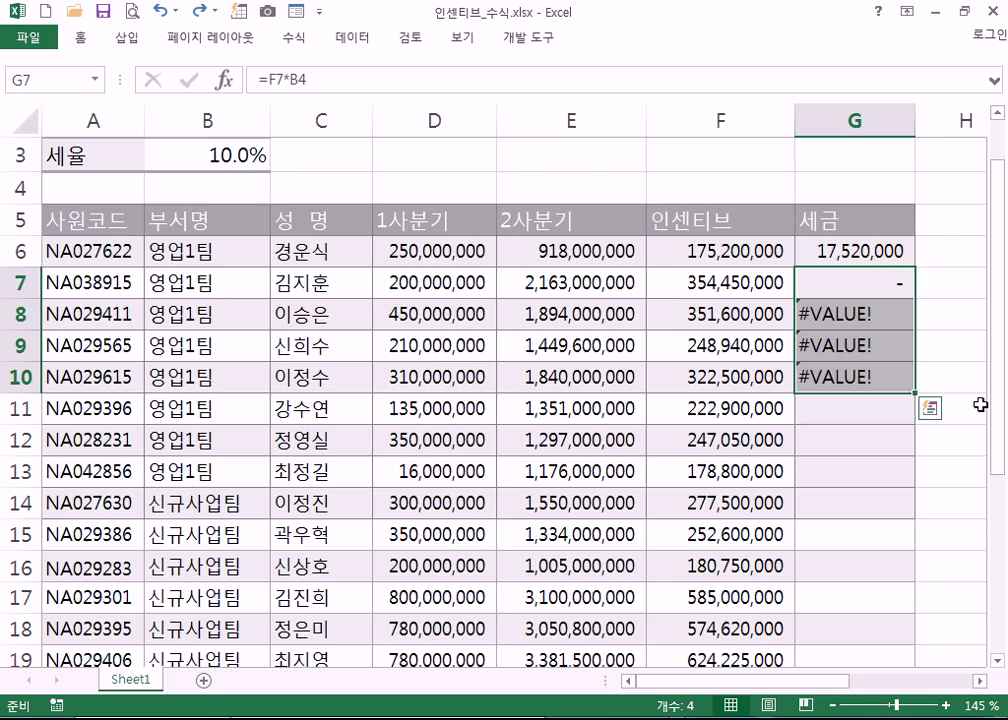
pyautogui.press('Up')
pyautogui.scroll(1, 983, 403)
pyautogui.press('Left')
pyautogui.scroll(2, 983, 403)
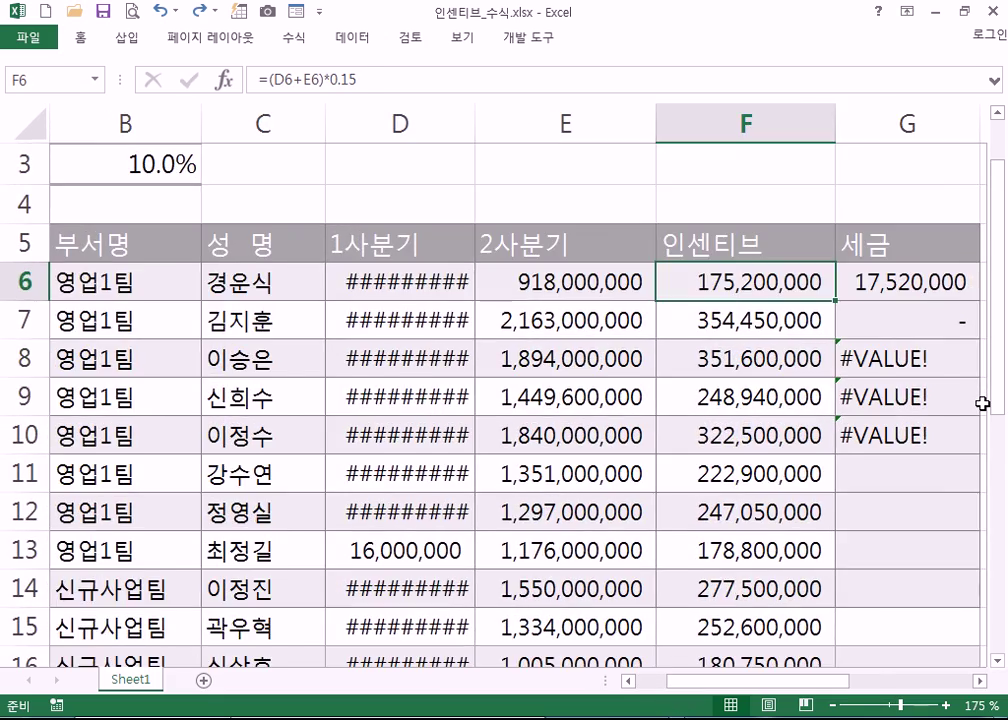
pyautogui.scroll(-1, 983, 403)
pyautogui.scroll(-1, 983, 403)
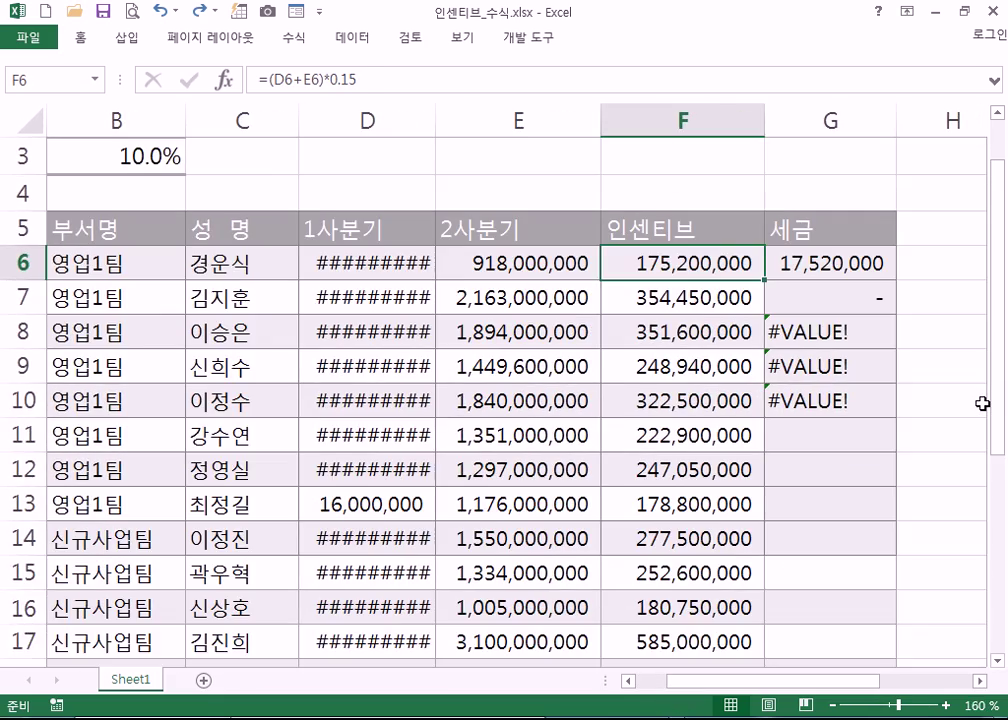
pyautogui.scroll(-1, 983, 403)
pyautogui.scroll(-1, 940, 403)
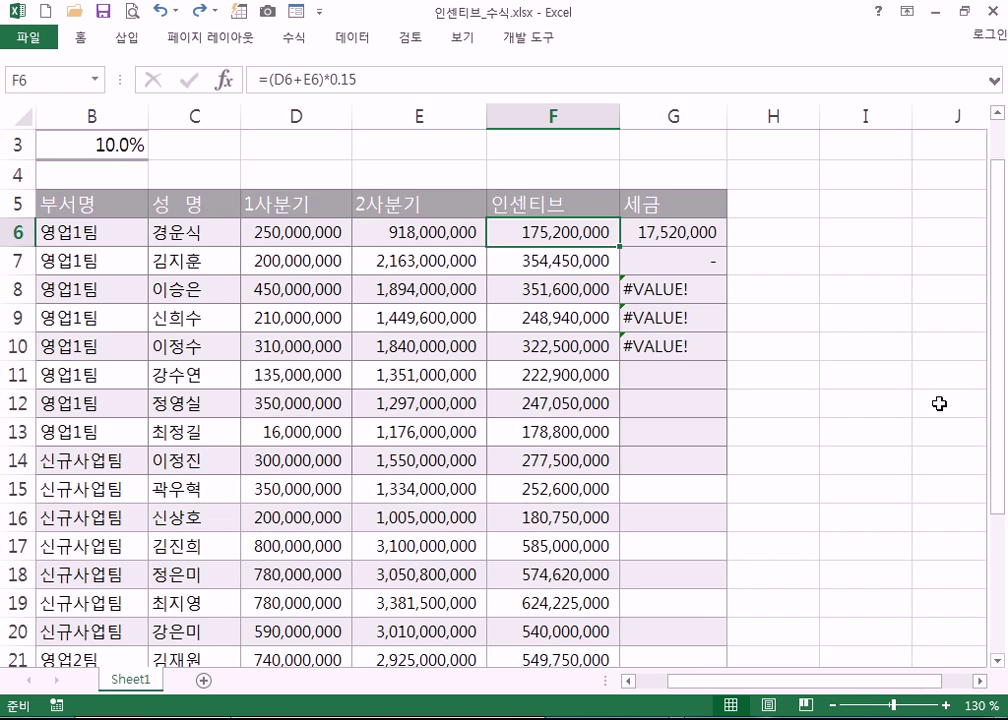
pyautogui.scroll(-1, 913, 403)
# - Clear G7:G10 again so only G6's =F6*0.1 tax result remains
pyautogui.hotkey('ctrl', 'z')
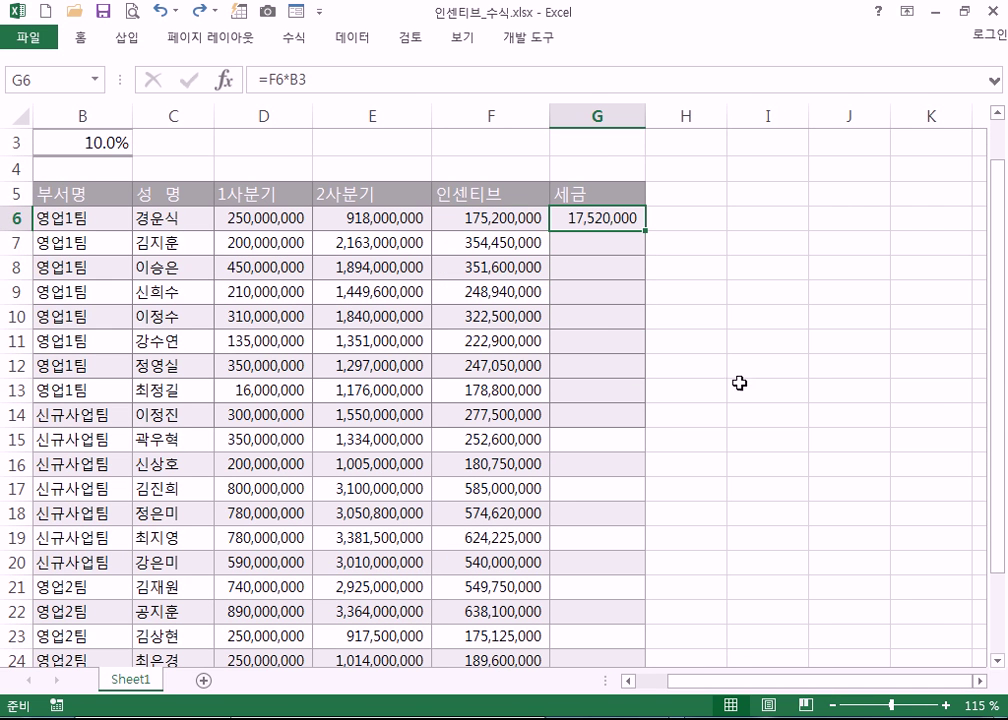
pyautogui.press('Delete')
pyautogui.hotkey('ctrl', 'z')
pyautogui.hotkey('ctrl', 'z')
pyautogui.hotkey('ctrl', 'z')
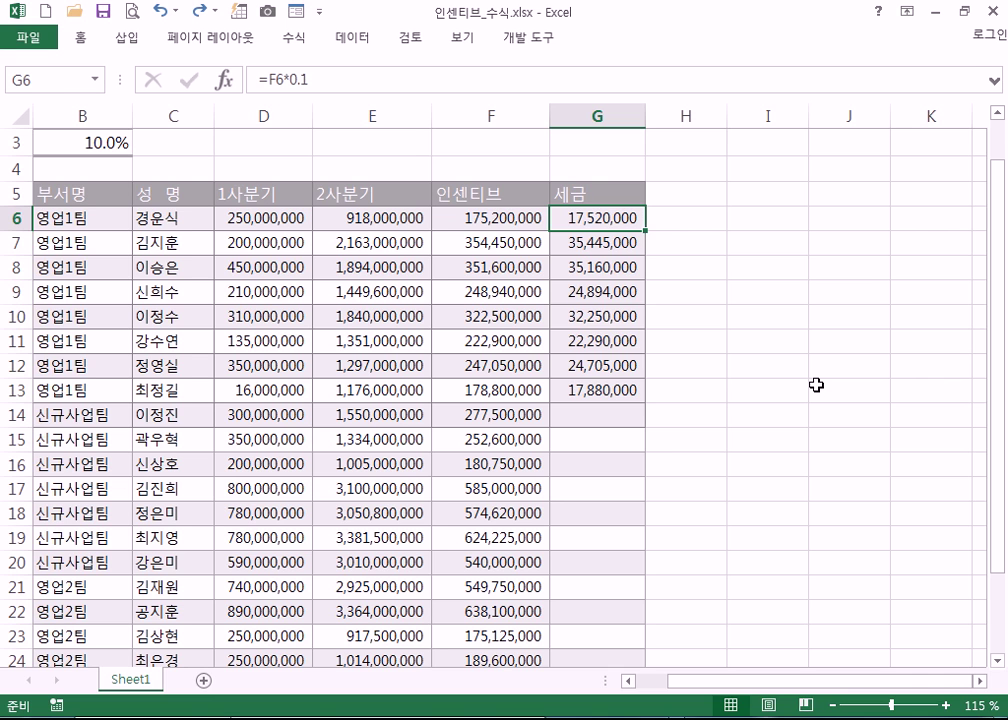
pyautogui.hotkey('ctrl', 'z')
pyautogui.click(816, 385)
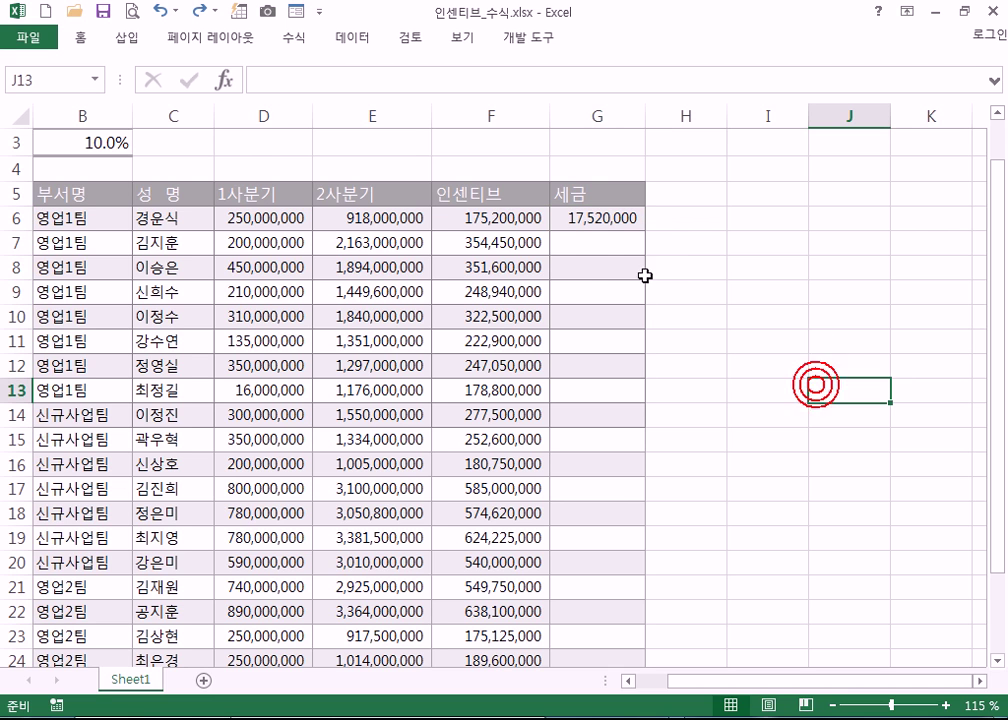
pyautogui.click(589, 242)
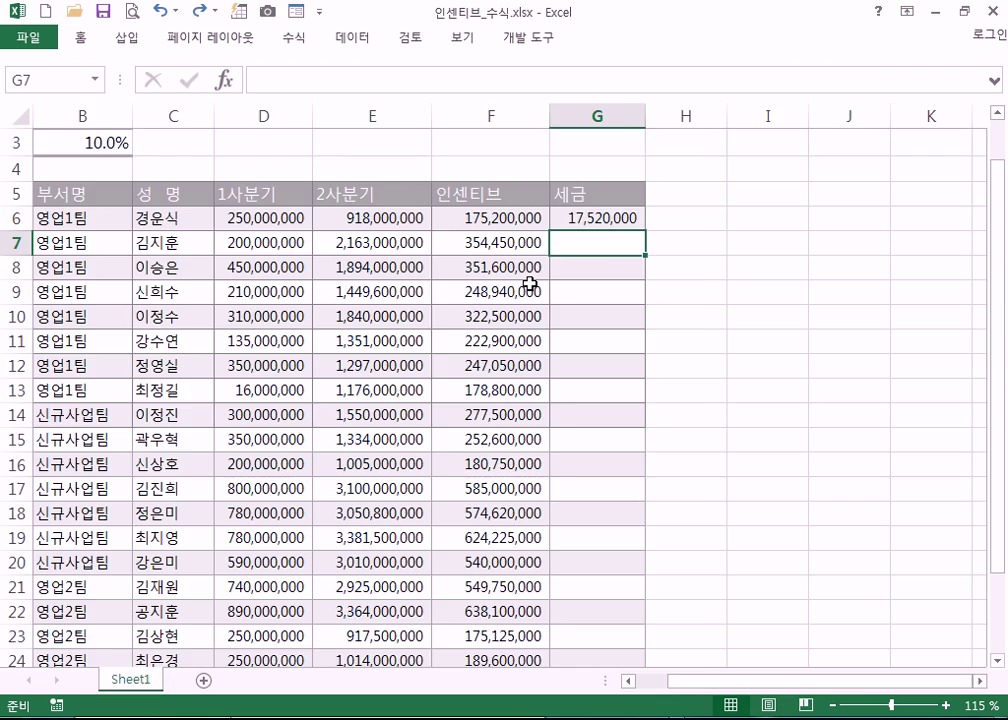
pyautogui.scroll(2, 530, 283)
pyautogui.scroll(1, 530, 283)
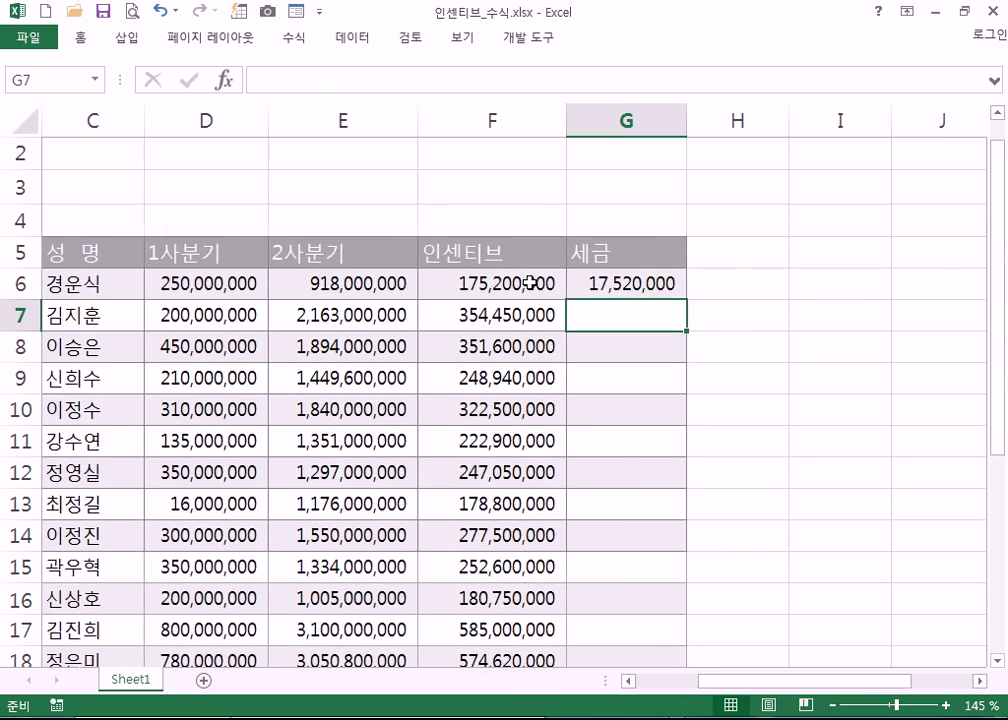
pyautogui.press('Home')
# - Review G6's =F6*0.1 formula and enter G7's tax as =F7*B3
pyautogui.click(850, 286)
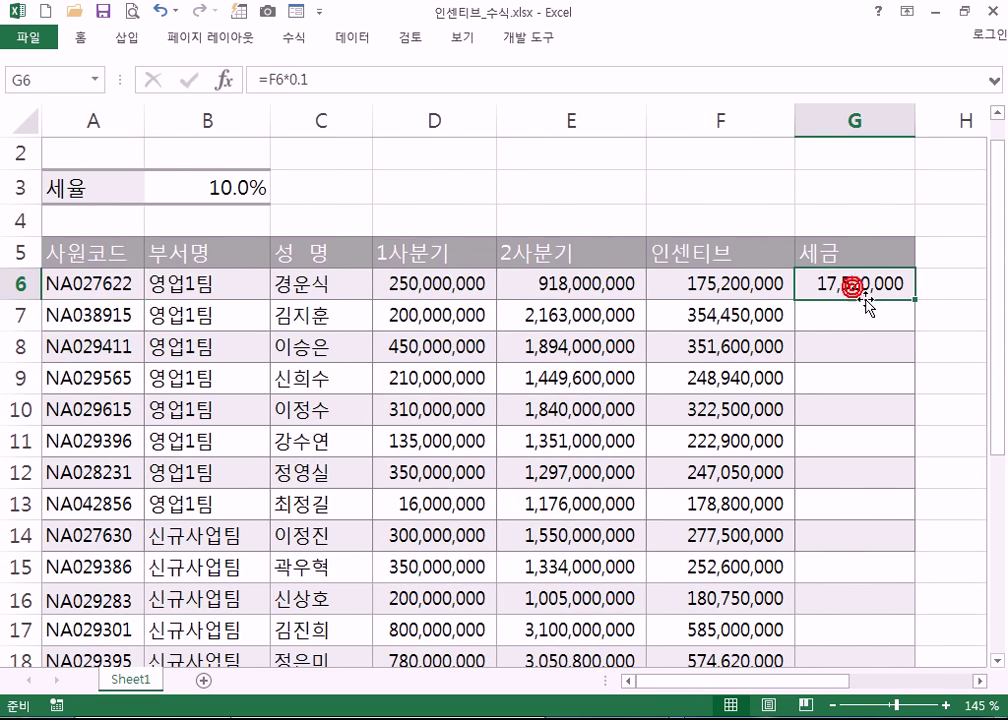
pyautogui.doubleClick(868, 300)
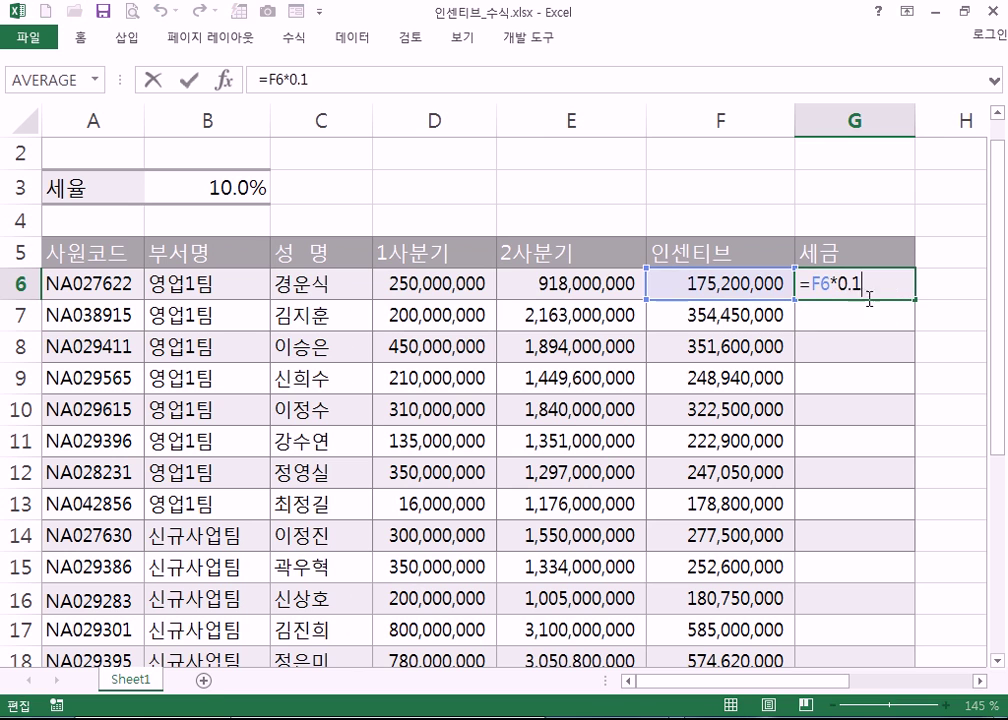
pyautogui.hotkey('ctrl', 'Return')
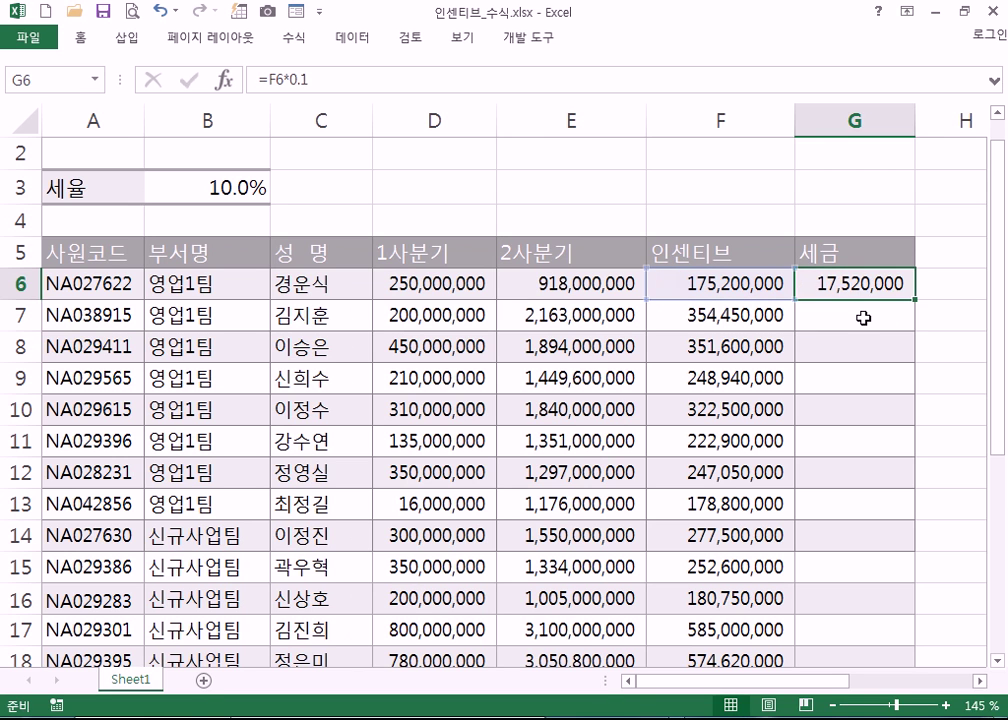
pyautogui.click(863, 317)
pyautogui.write('=')
pyautogui.click(718, 315)
pyautogui.write('*')
pyautogui.click(232, 187)
pyautogui.press('Return')
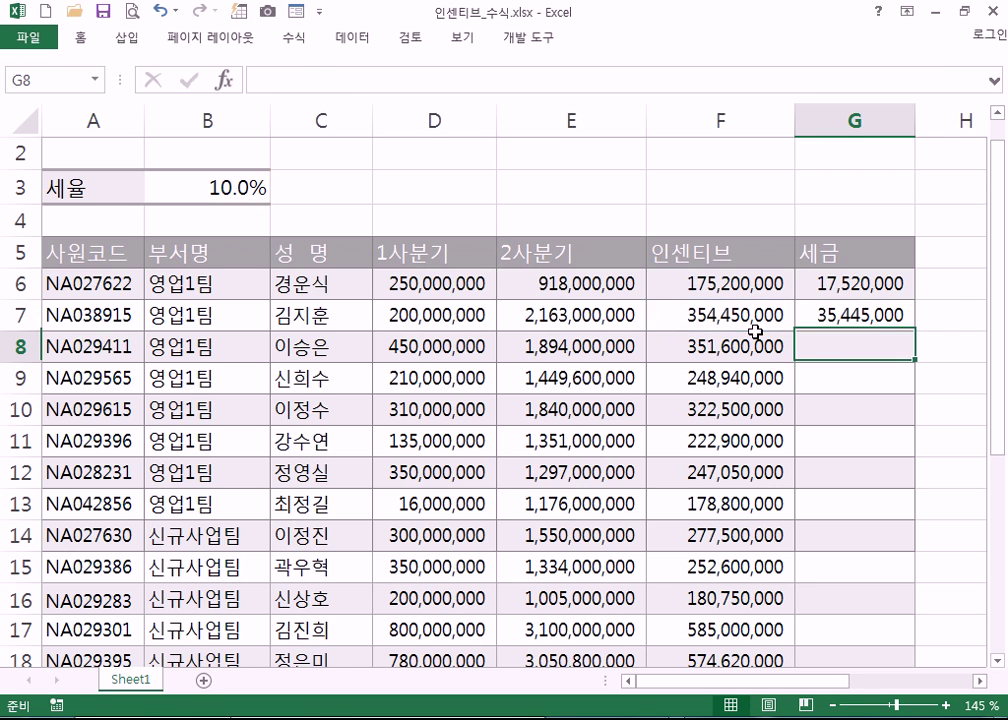
# - Enter the G8 and G9 taxes as =F8*B3 and =F9*B3
pyautogui.write('=')
pyautogui.click(711, 346)
pyautogui.write('*')
pyautogui.click(236, 187)
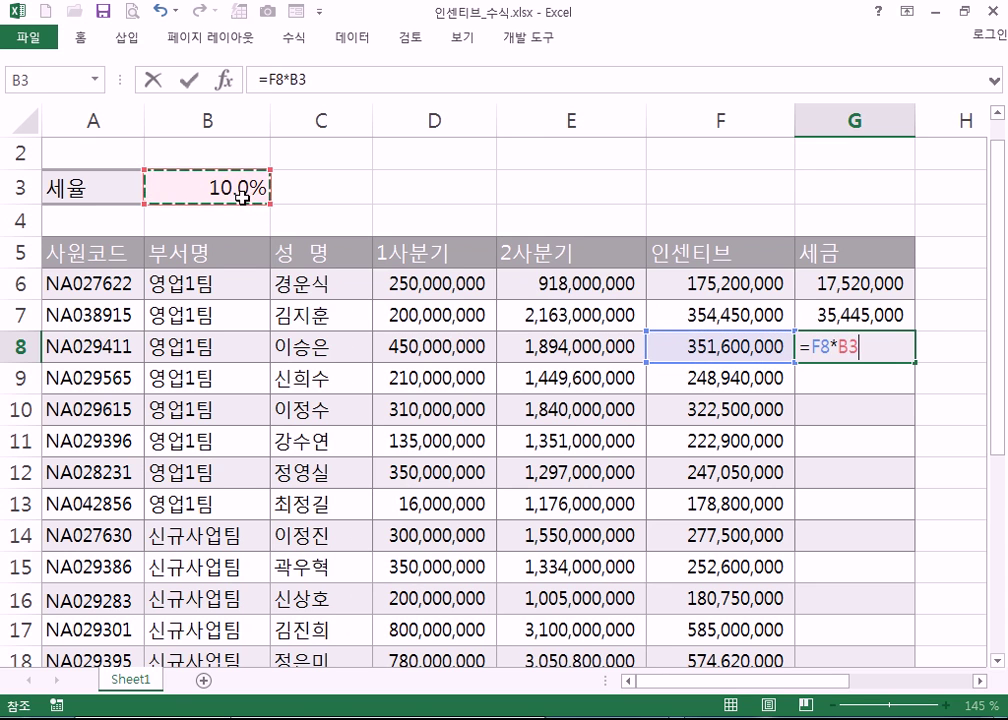
pyautogui.press('Return')
pyautogui.write('=')
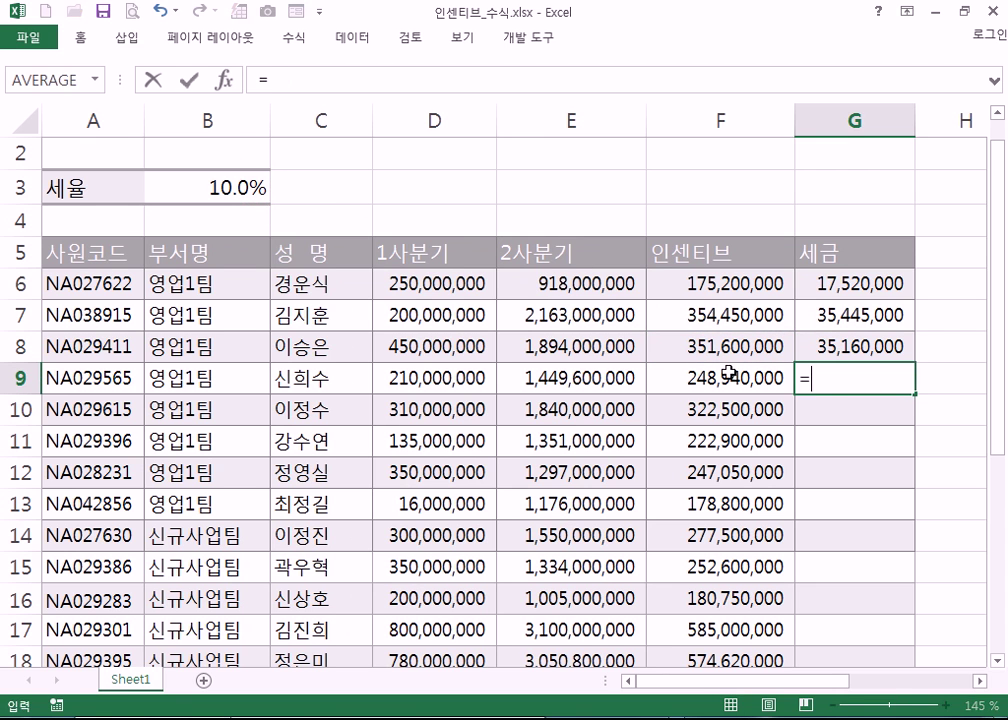
pyautogui.click(730, 374)
pyautogui.write('*')
pyautogui.click(224, 187)
pyautogui.press('Return')
# - Enter G10's tax as =F10*B3, giving 32,250,000
pyautogui.write('=')
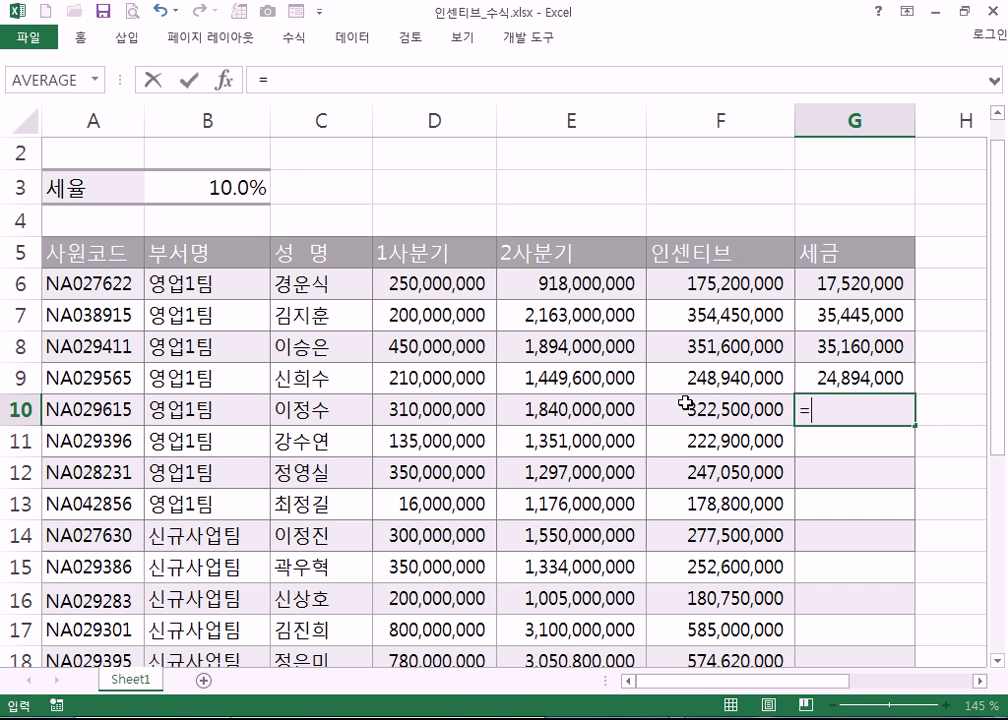
pyautogui.click(685, 403)
pyautogui.write('*')
pyautogui.click(226, 187)
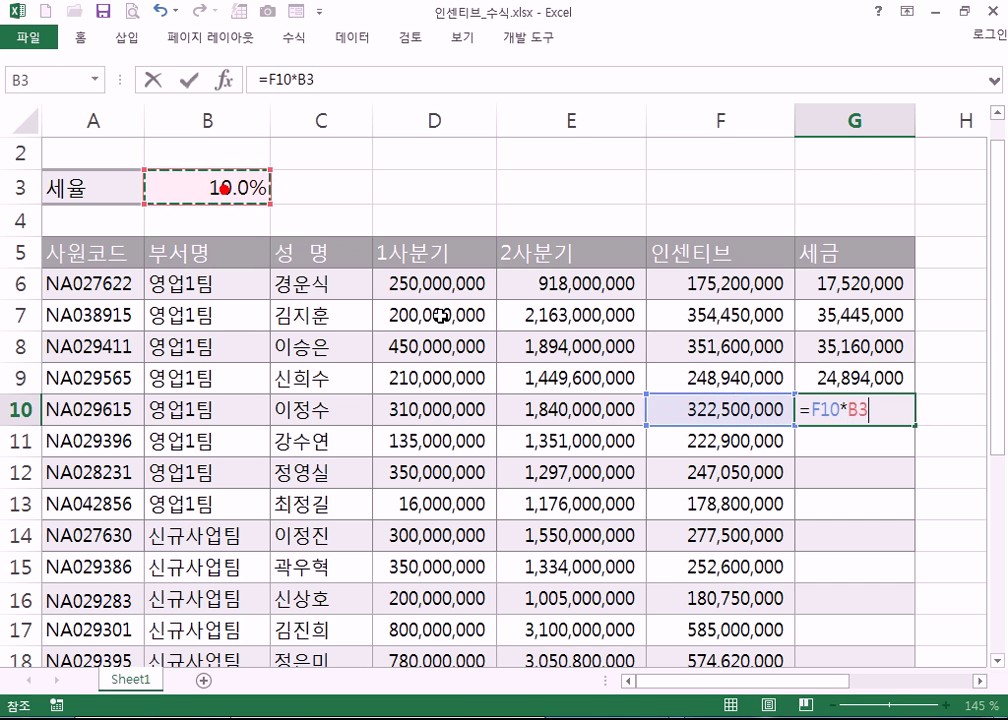
pyautogui.press('Return')
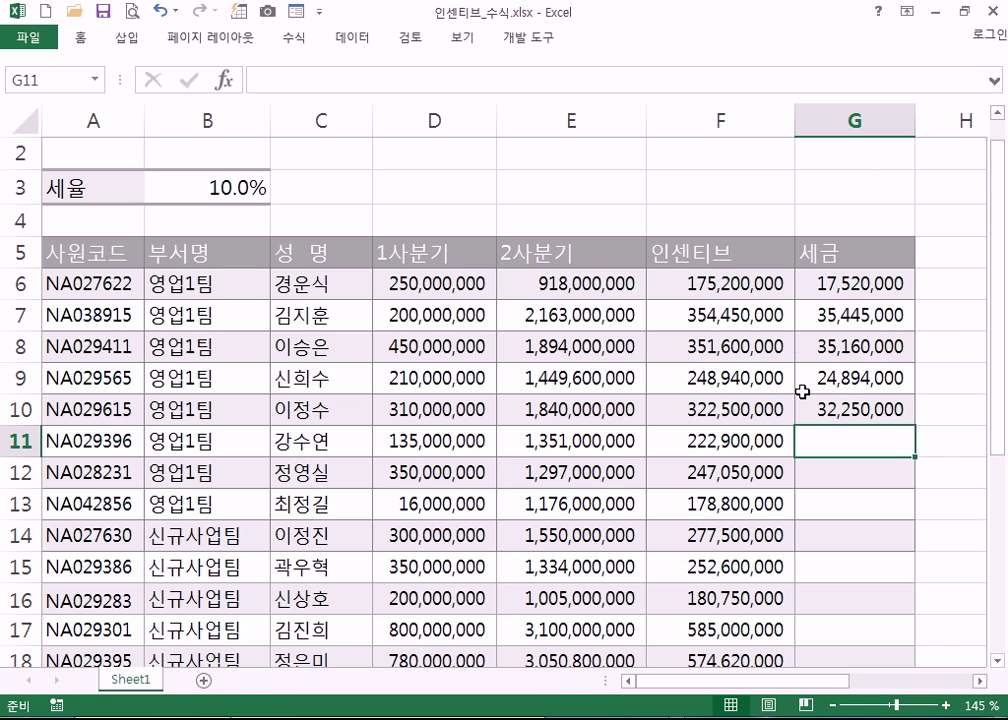
pyautogui.click(865, 285)
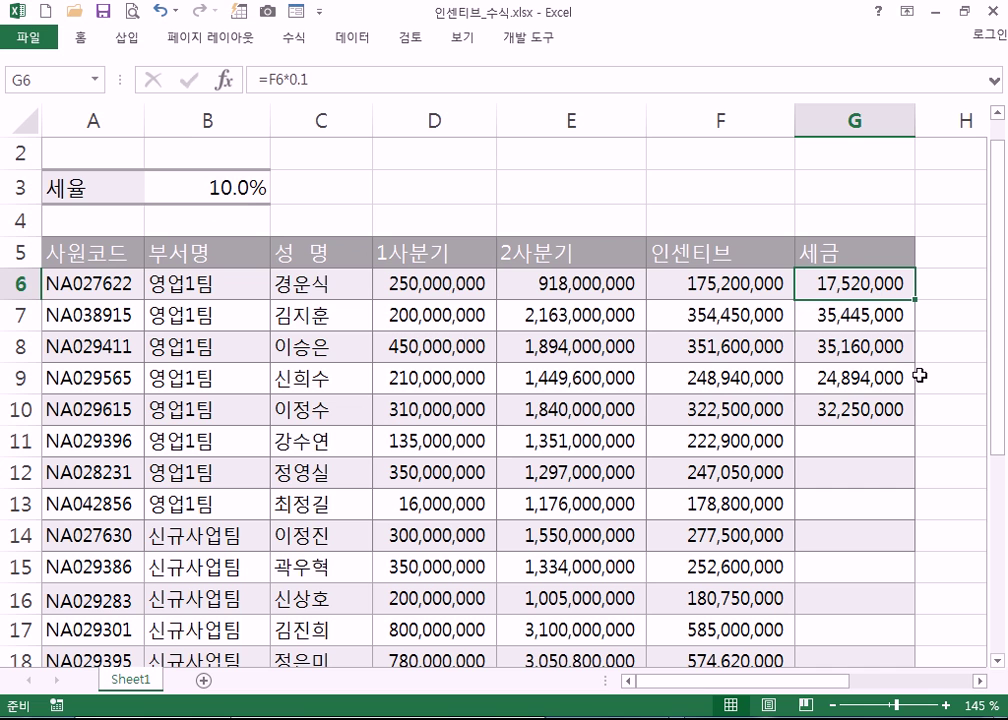
# - Show formulas on the sheet and compare G6's =F6*0.1 with G7's B3 reference
pyautogui.hotkey('ctrl', '`')
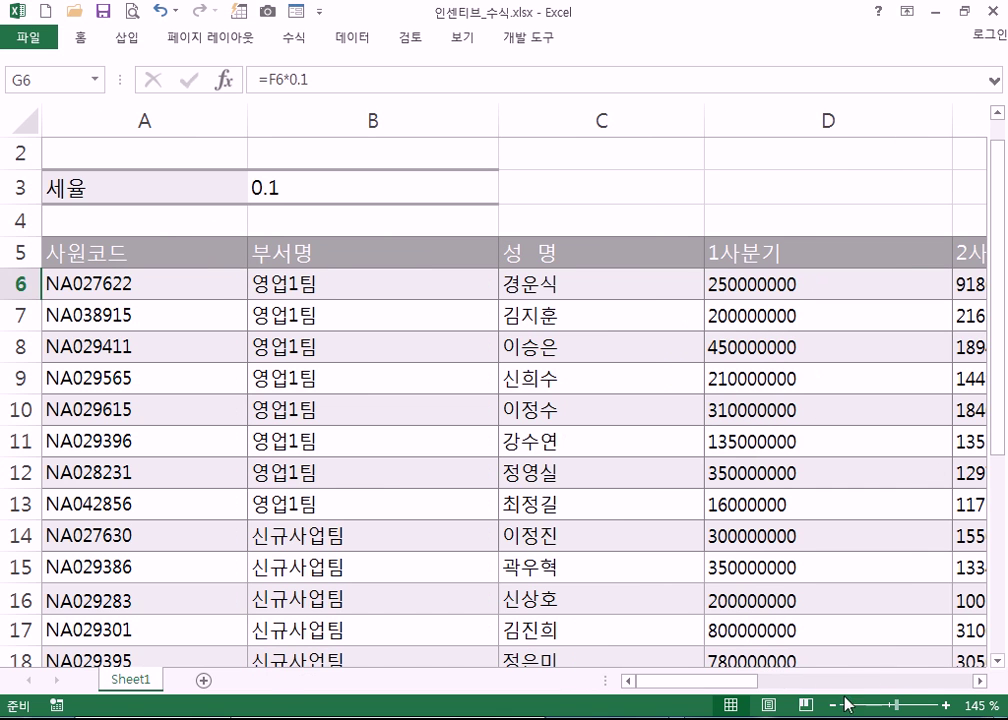
pyautogui.moveTo(731, 683); pyautogui.dragTo(896, 682)
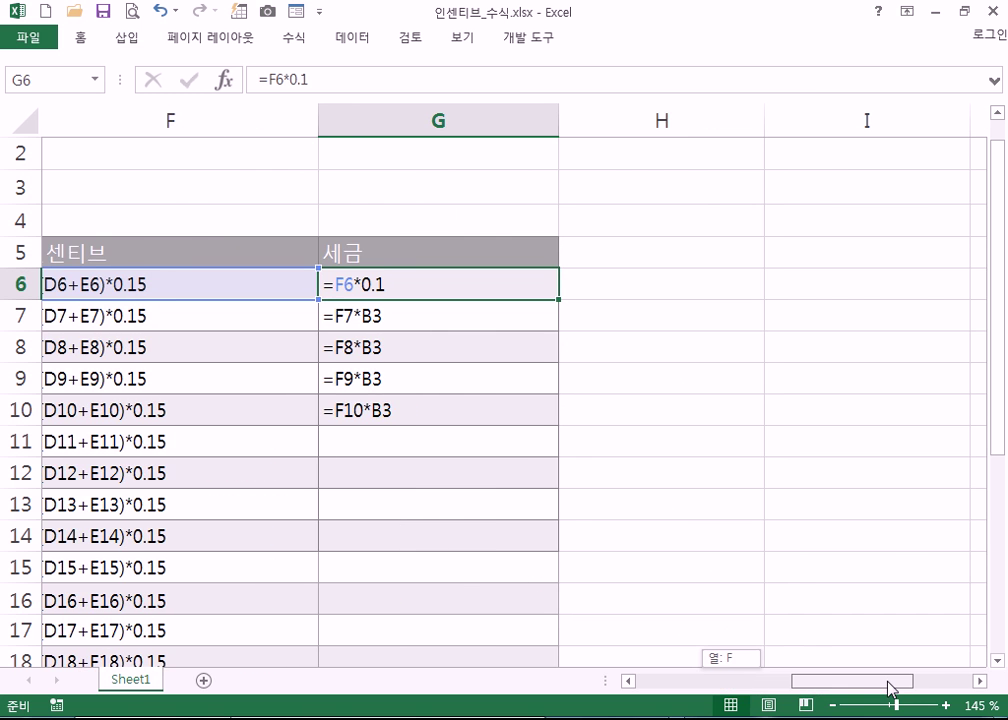
pyautogui.click(707, 456)
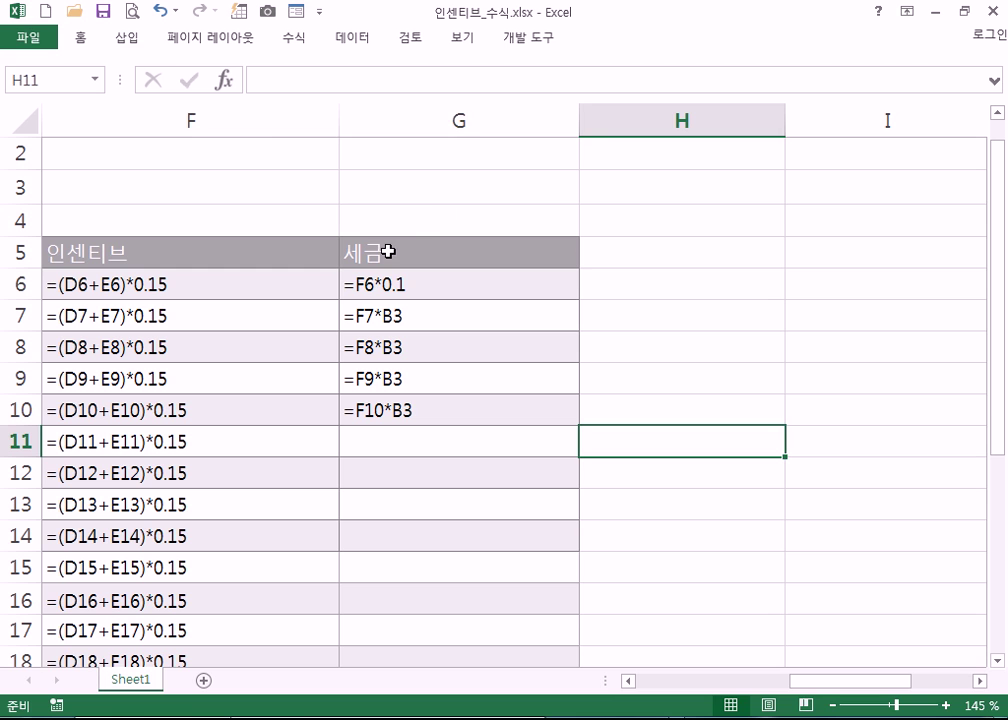
pyautogui.click(444, 293)
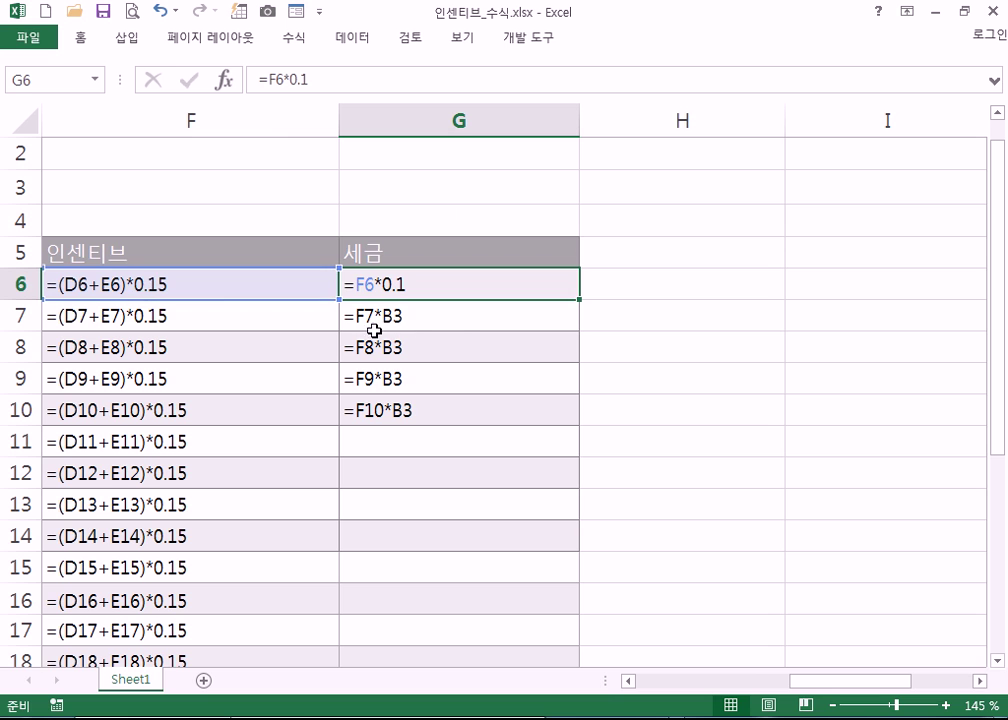
pyautogui.click(457, 318)
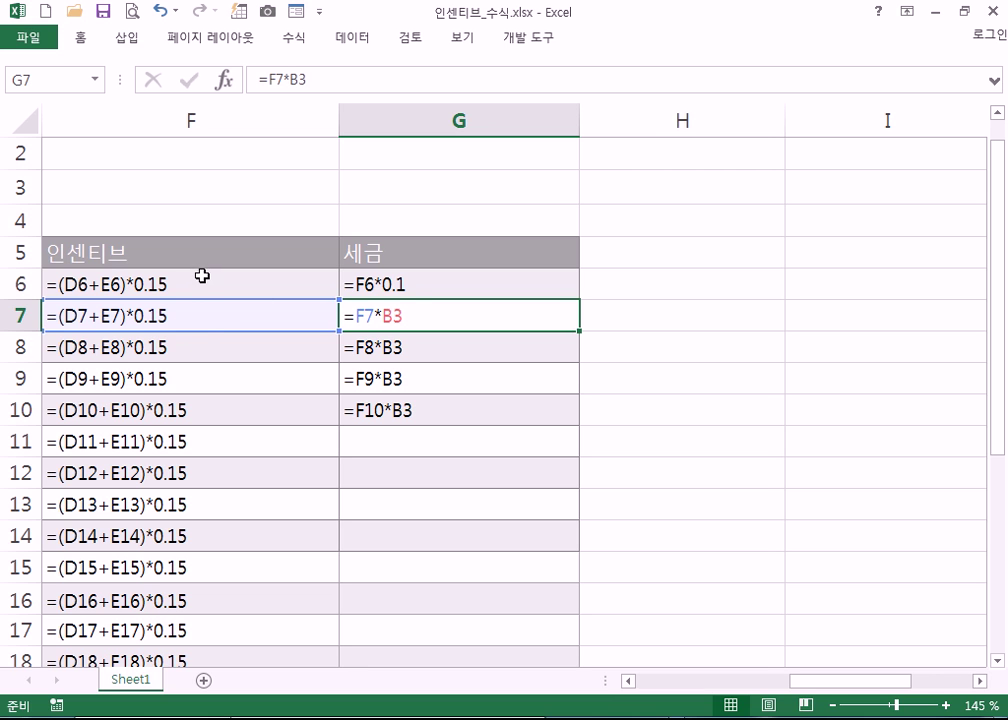
# - Change G6's formula from =F6*0.1 to =F6*B3
pyautogui.doubleClick(441, 273)
pyautogui.press('BackSpace')
pyautogui.press('BackSpace')
pyautogui.write('ㅠ3')
pyautogui.press('BackSpace')
pyautogui.press('BackSpace')
pyautogui.press('Hangul')
pyautogui.write('B3')
pyautogui.press('Return')
pyautogui.click(648, 290)
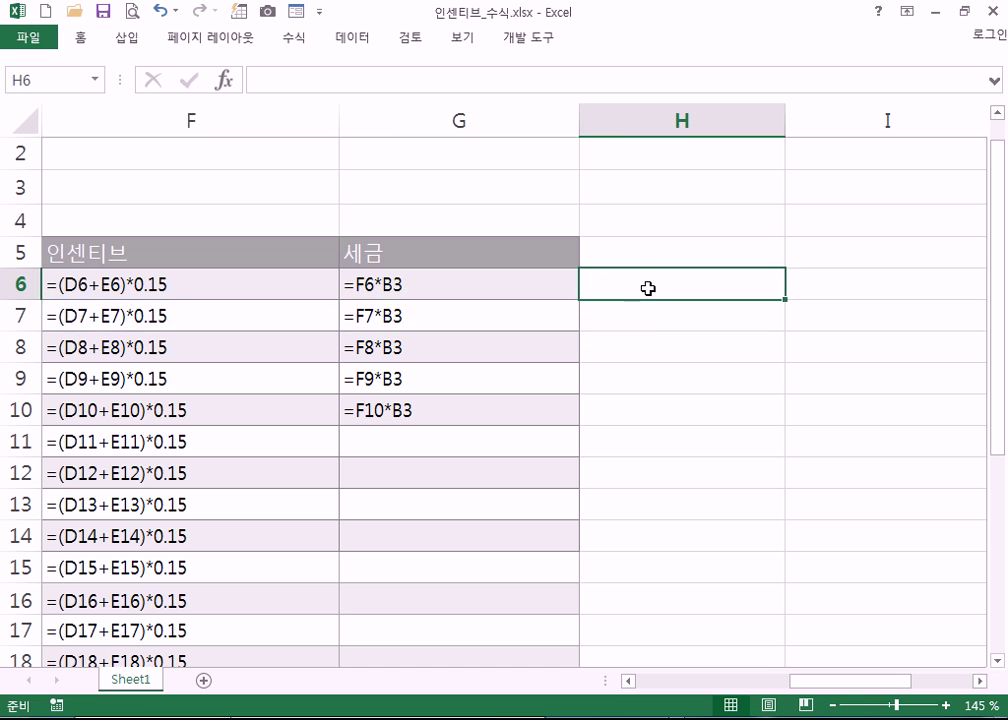
pyautogui.click(541, 258)
pyautogui.press('F2')
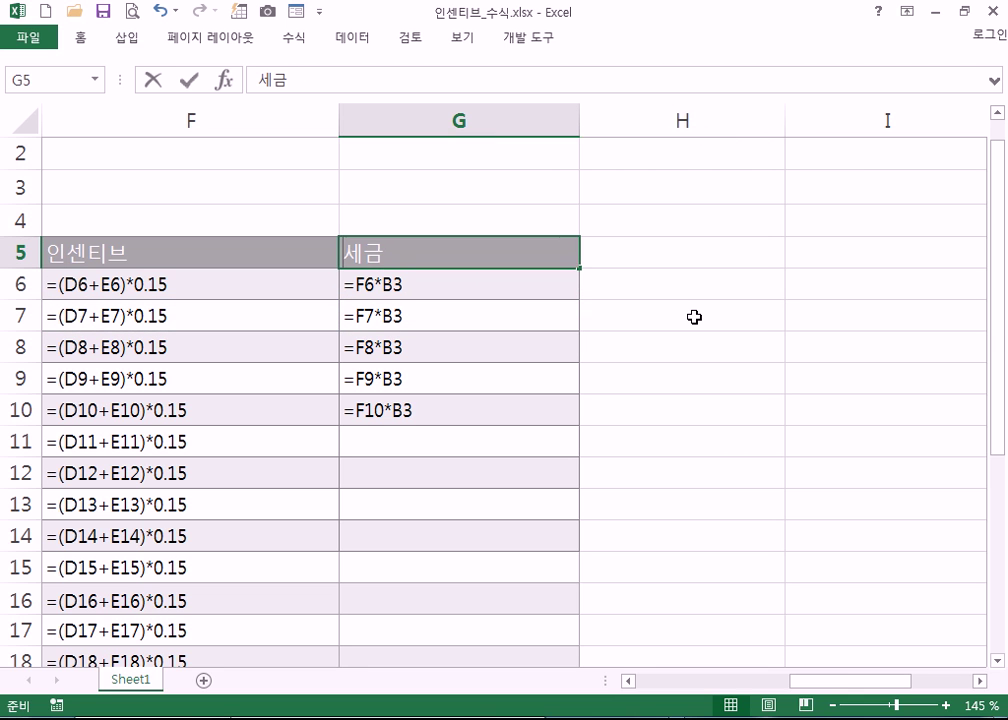
# - Append (왼쪽*B3) to the G5 header so it reads 세금(왼쪽*B3)
pyautogui.write('(왼쪽*B3')
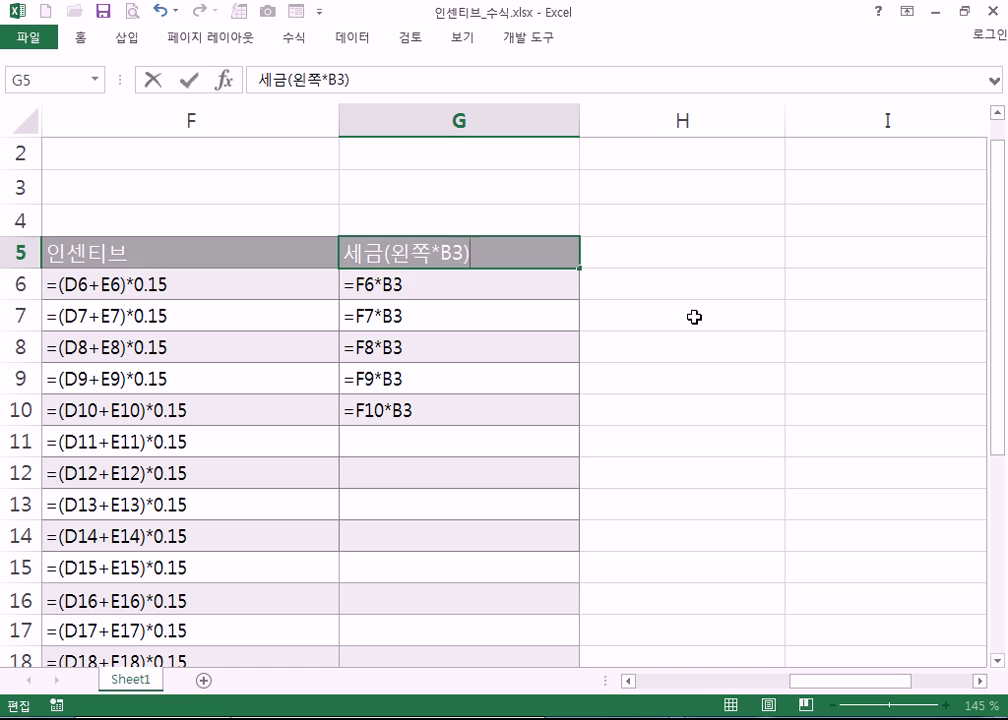
pyautogui.press('Return')
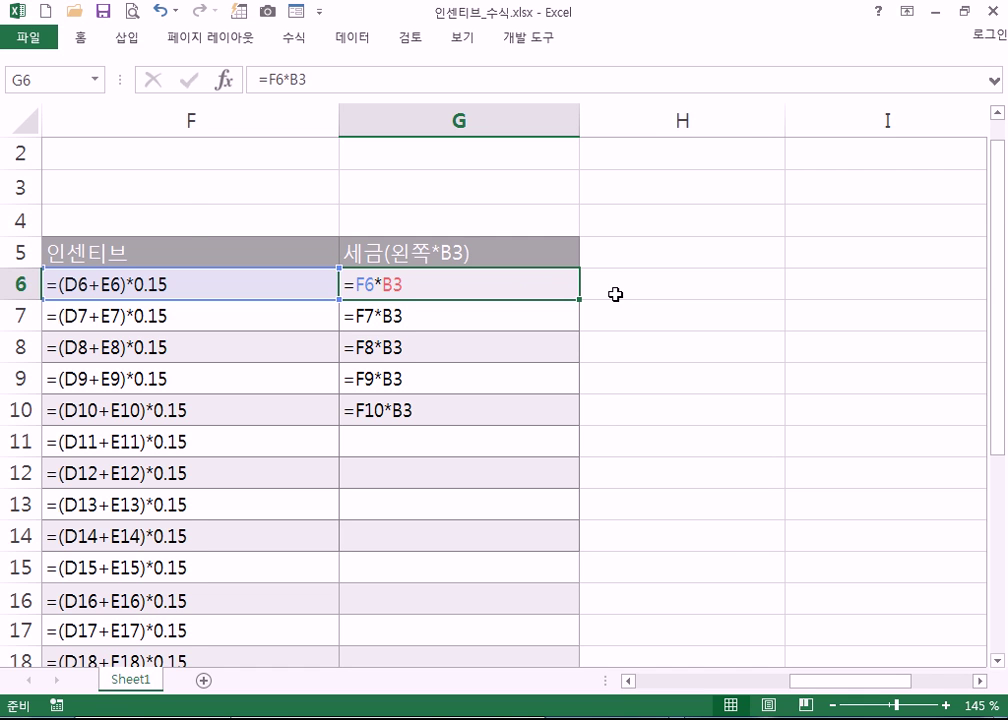
# - Toggle between formula and value display, inspecting G6's B3-based formula
pyautogui.hotkey('ctrl', '`')
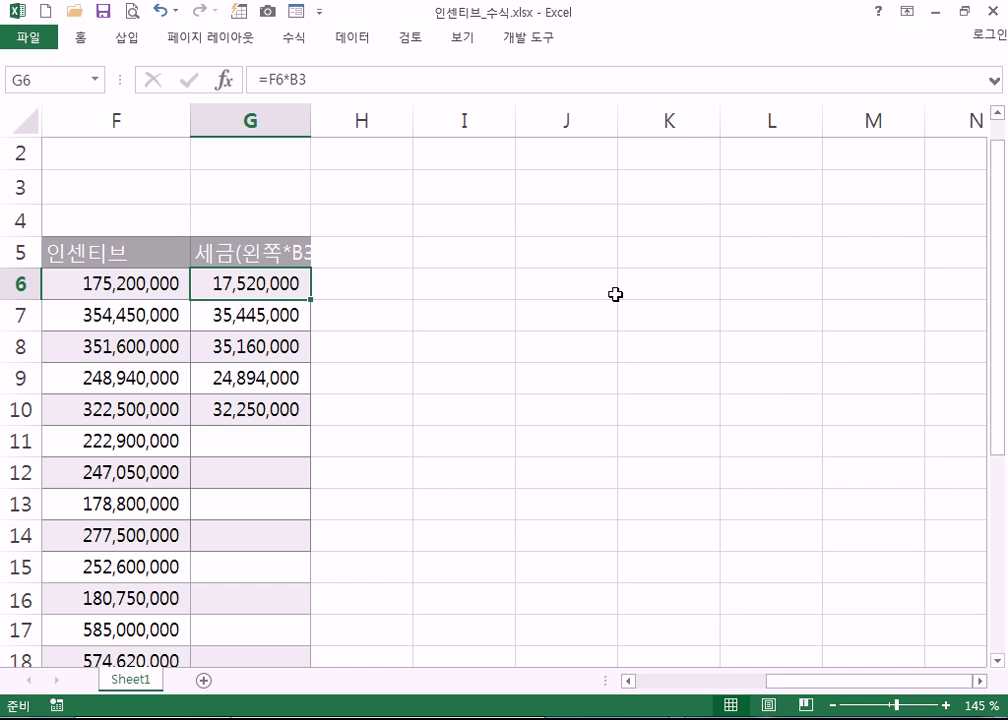
pyautogui.hotkey('ctrl', '`')
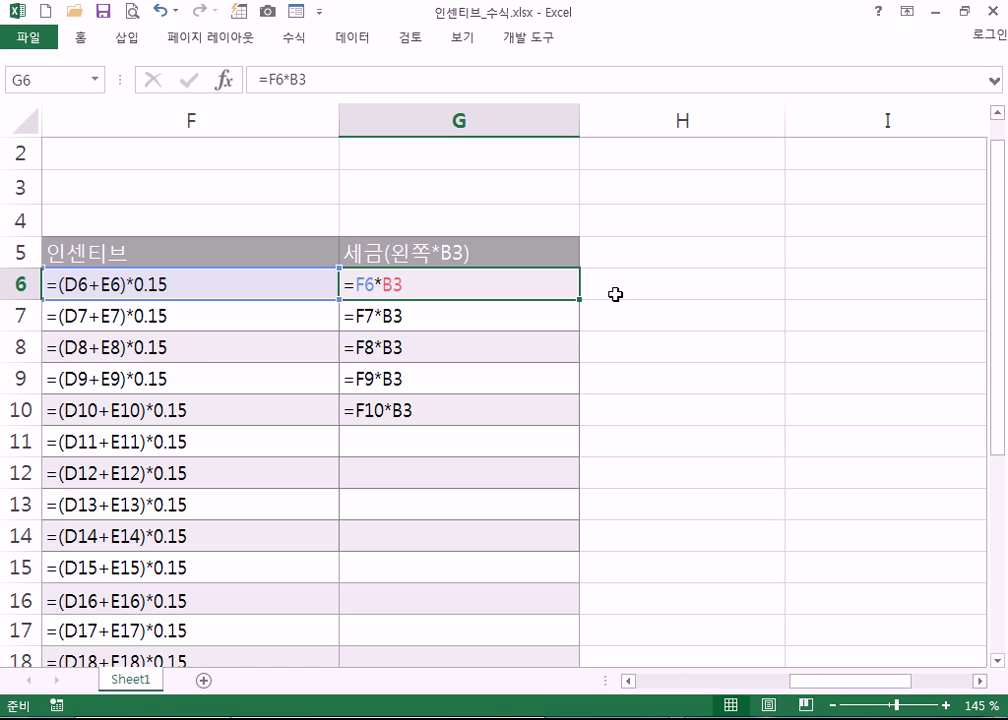
pyautogui.hotkey('ctrl', '`')
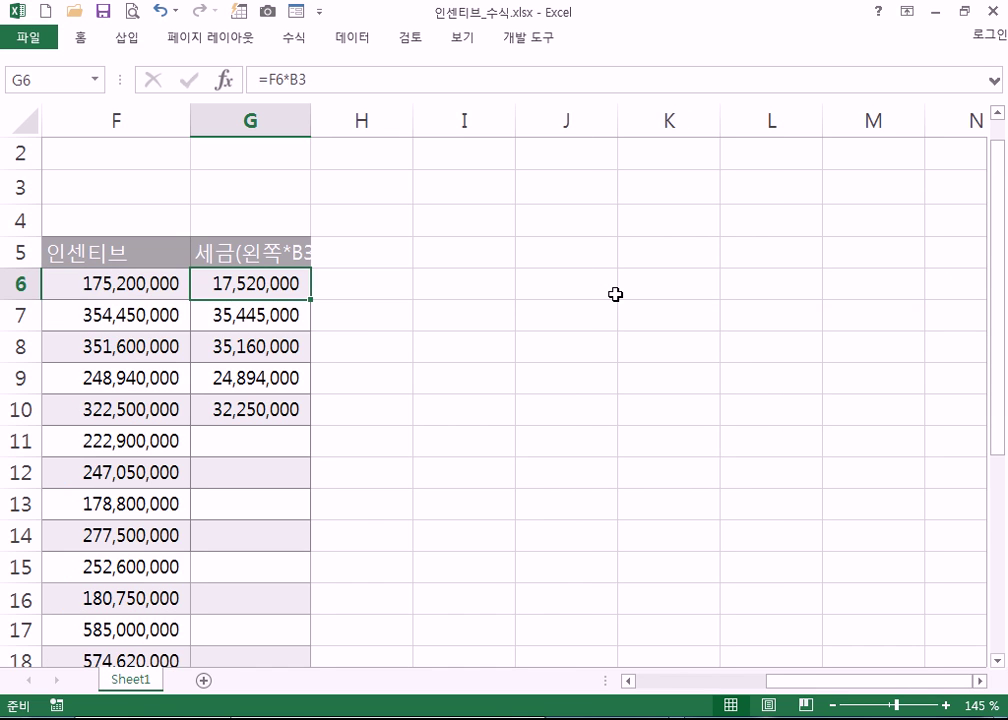
pyautogui.hotkey('ctrl', '`')
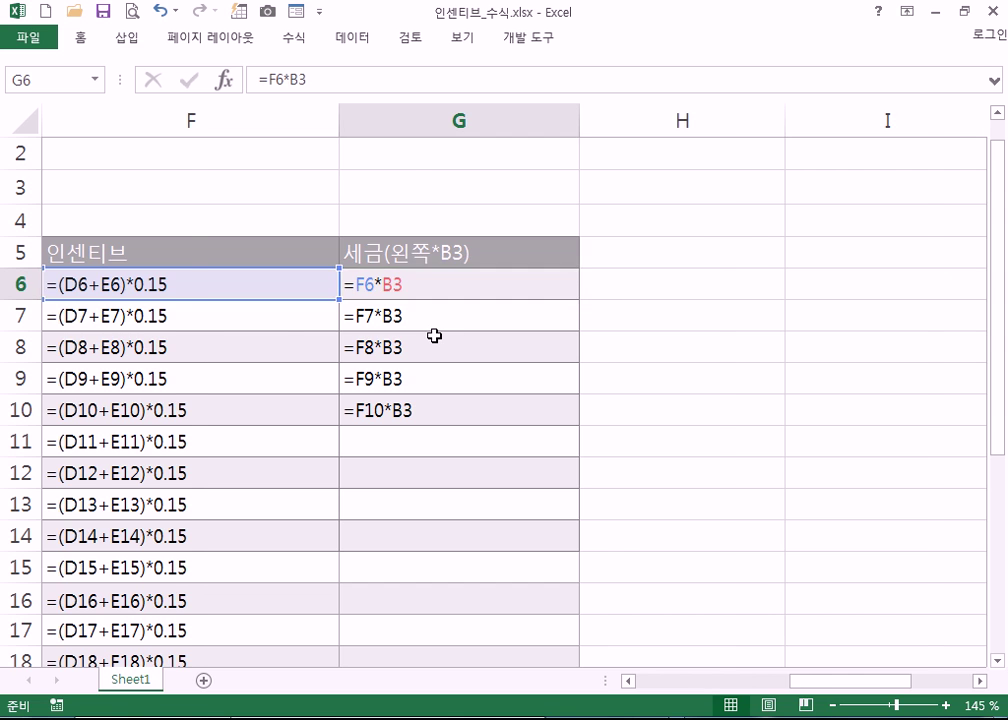
pyautogui.hotkey('ctrl', '`')
pyautogui.hotkey('ctrl', '`')
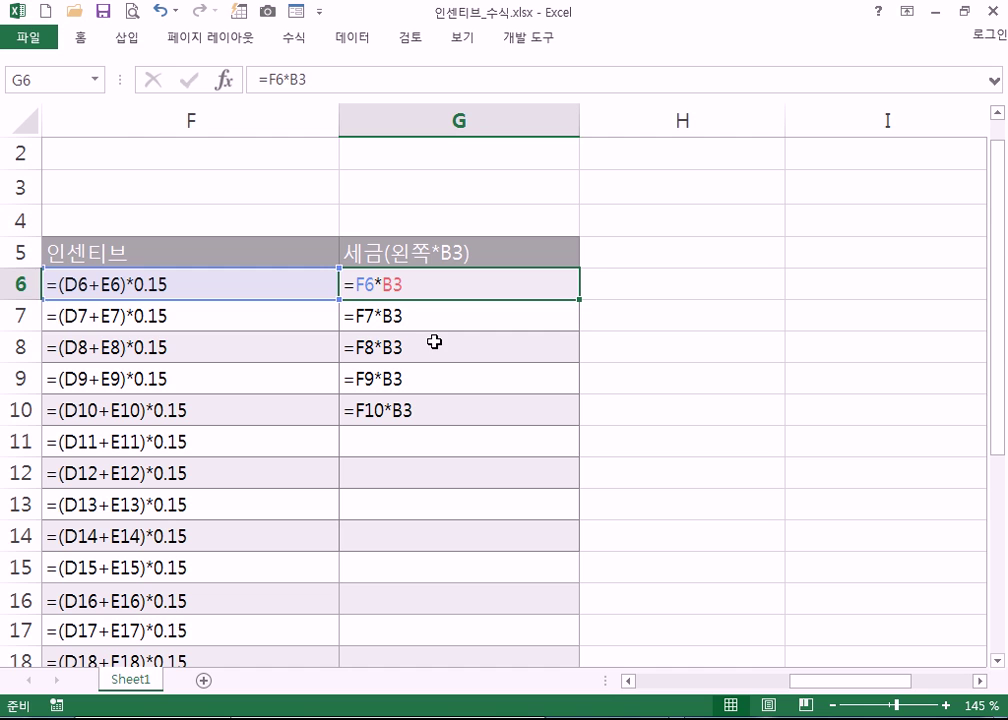
pyautogui.click(700, 338)
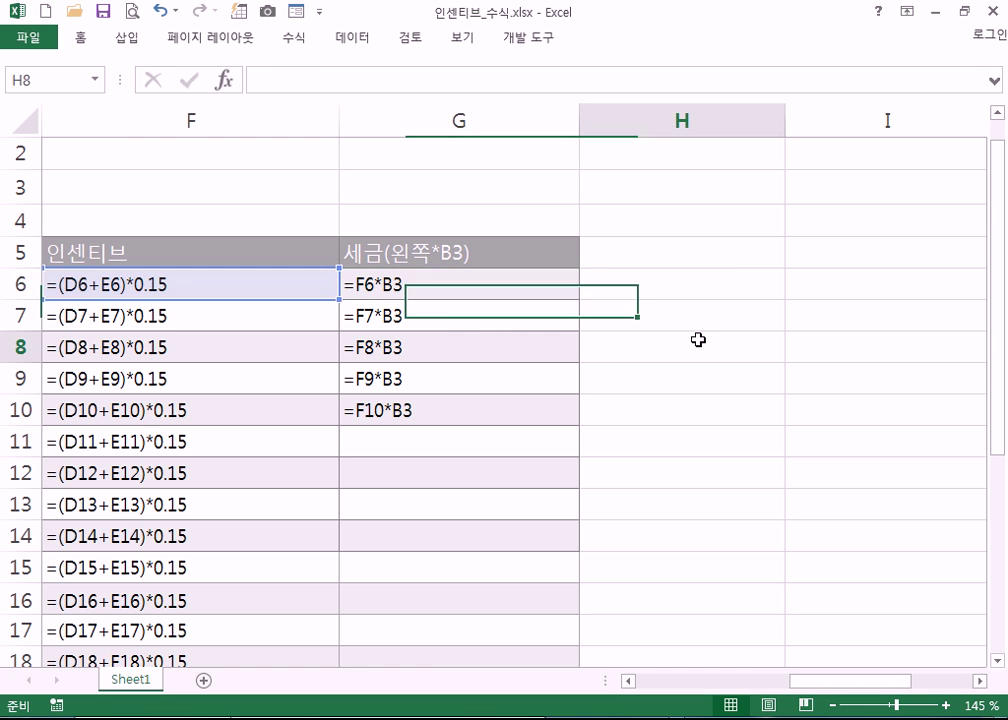
pyautogui.click(439, 278)
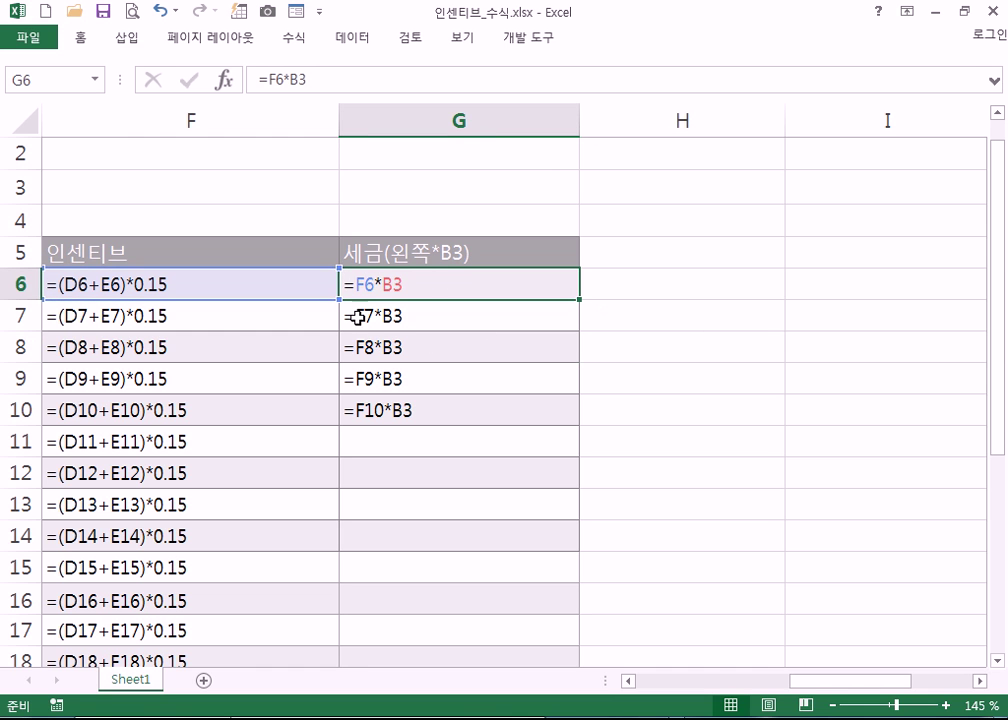
pyautogui.scroll(-4, 250, 420)
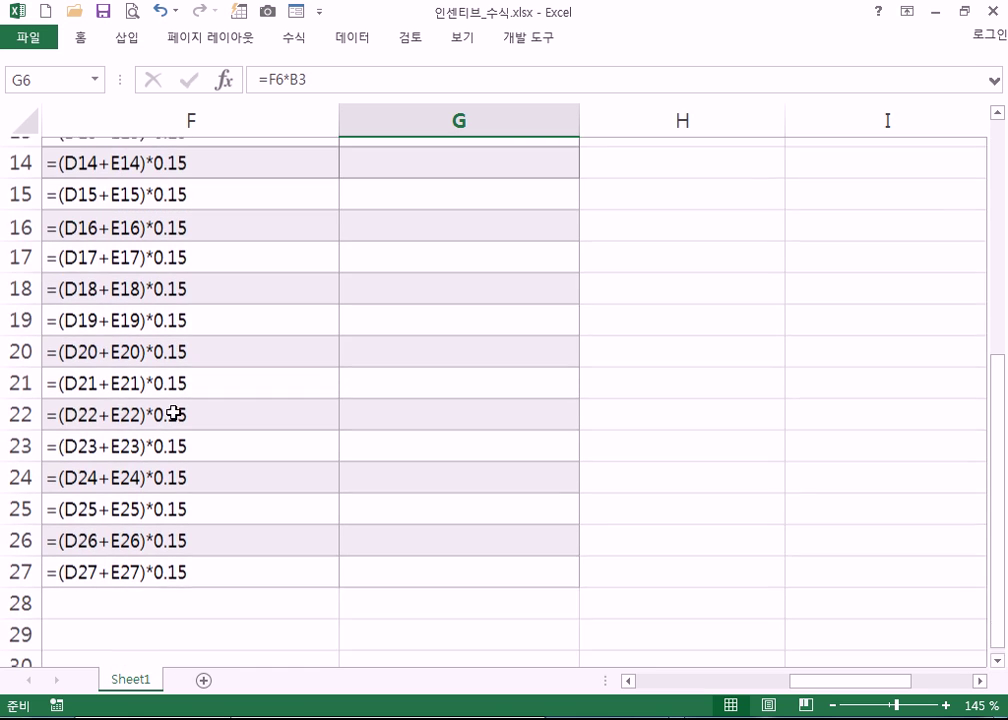
pyautogui.click(384, 567)
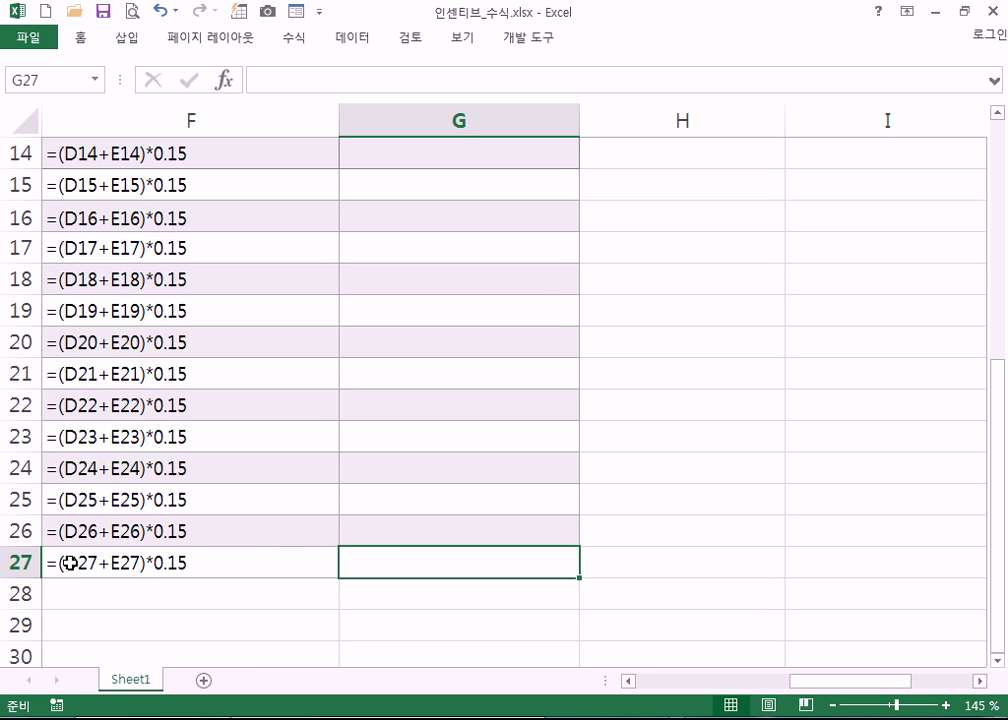
pyautogui.scroll(5, 68, 563)
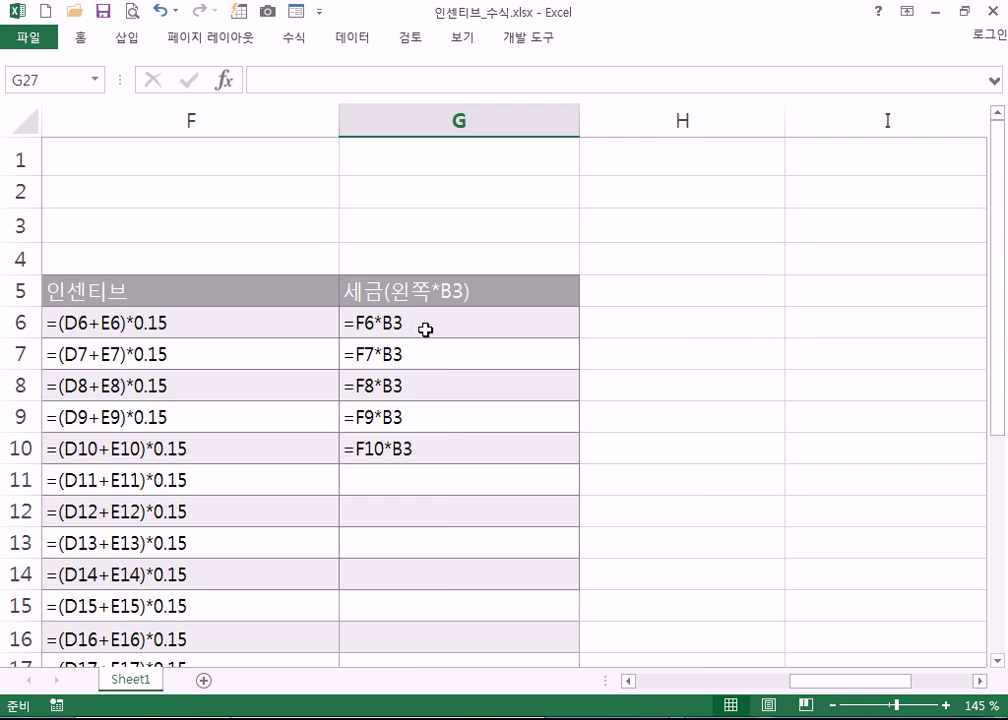
# - Return to value display and select the tax results G6:G10
pyautogui.hotkey('ctrl', '`')
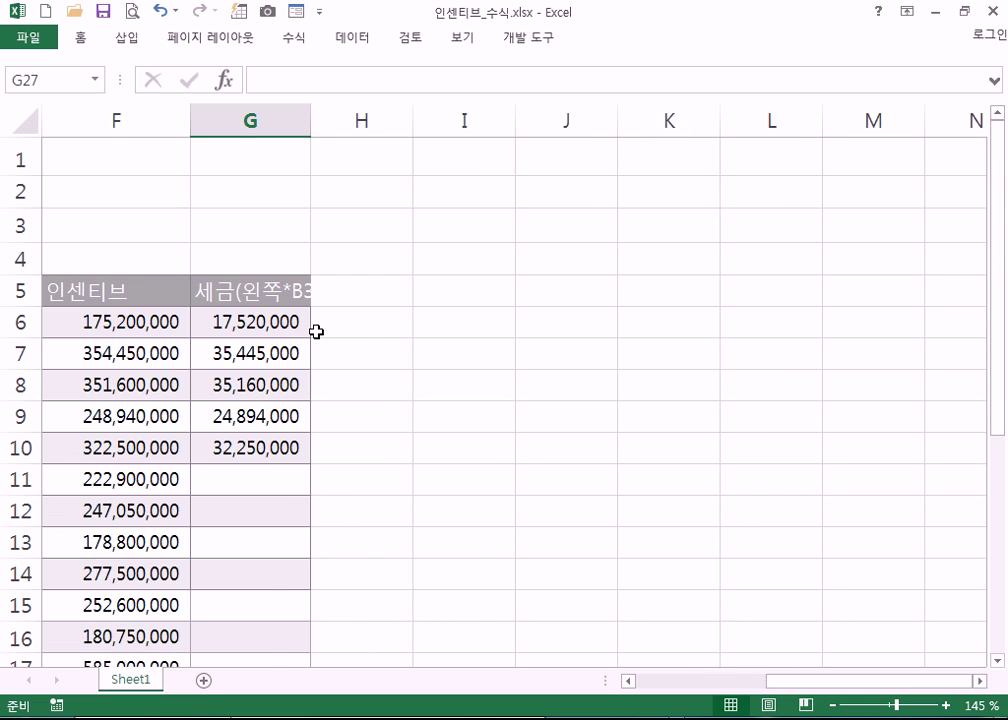
pyautogui.press('Home')
pyautogui.scroll(4, 711, 286)
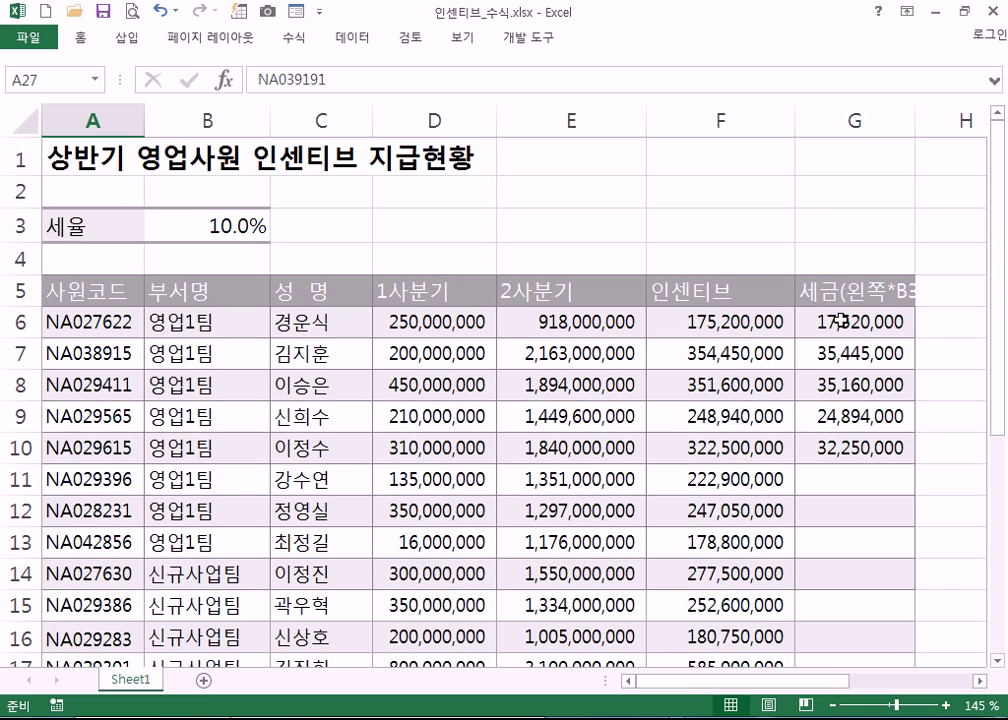
pyautogui.click(840, 321)
pyautogui.moveTo(835, 321); pyautogui.dragTo(835, 448)
# - Clear G6:G10 and begin rewriting G6's formula as =F6*B3
pyautogui.press('Delete')
pyautogui.click(832, 321)
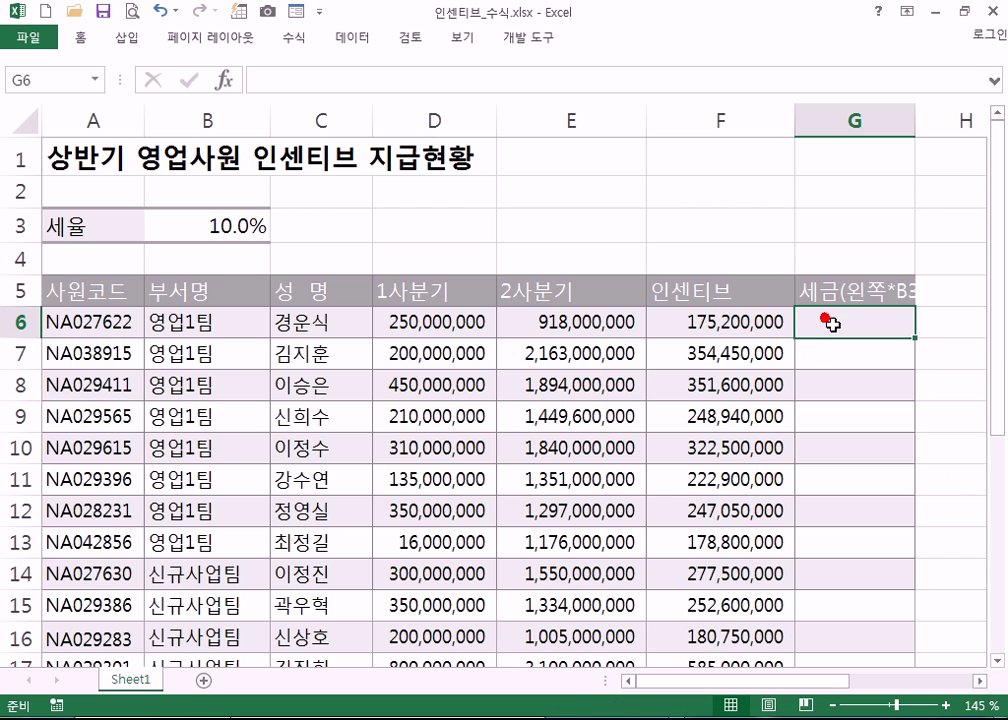
pyautogui.write('=')
pyautogui.click(690, 321)
pyautogui.write('*')
pyautogui.click(209, 226)
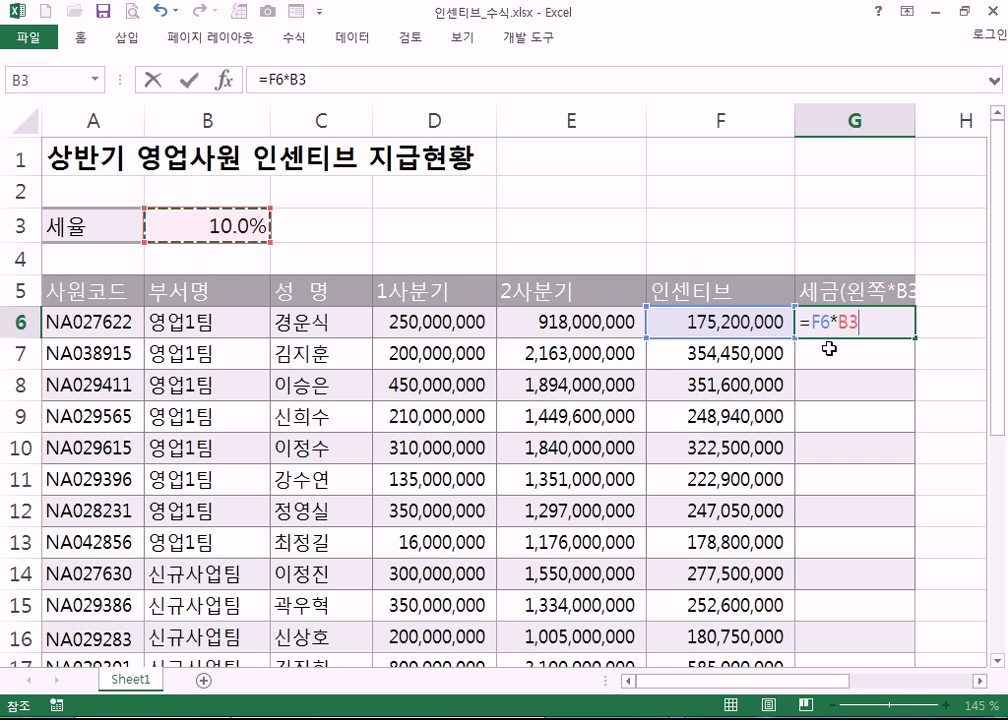
pyautogui.click(841, 324)
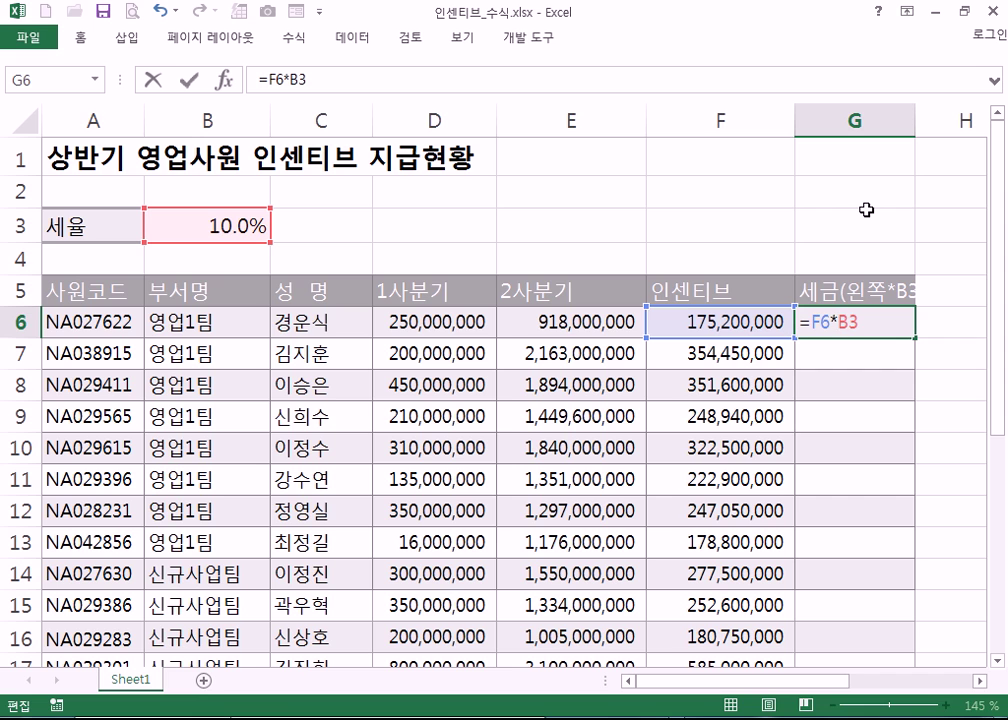
# - Lock G6's rate reference as =F6*$B$3, trying F4 lock types, showing 17,520,000
pyautogui.write('$')
pyautogui.press('Right')
pyautogui.write('$')
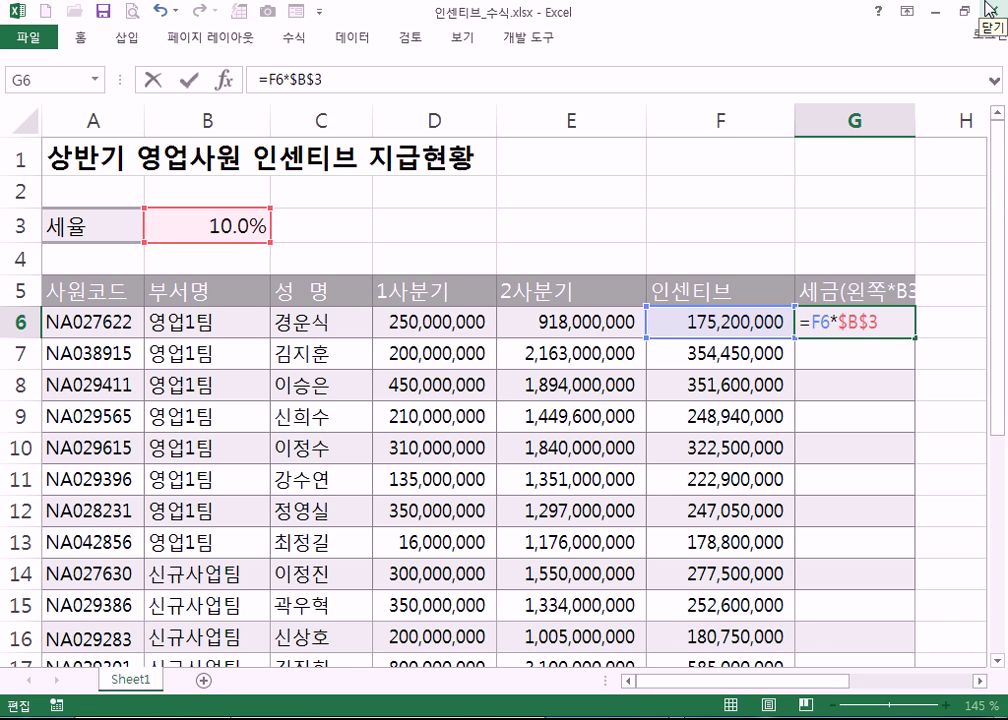
pyautogui.moveTo(840, 321); pyautogui.dragTo(892, 322)
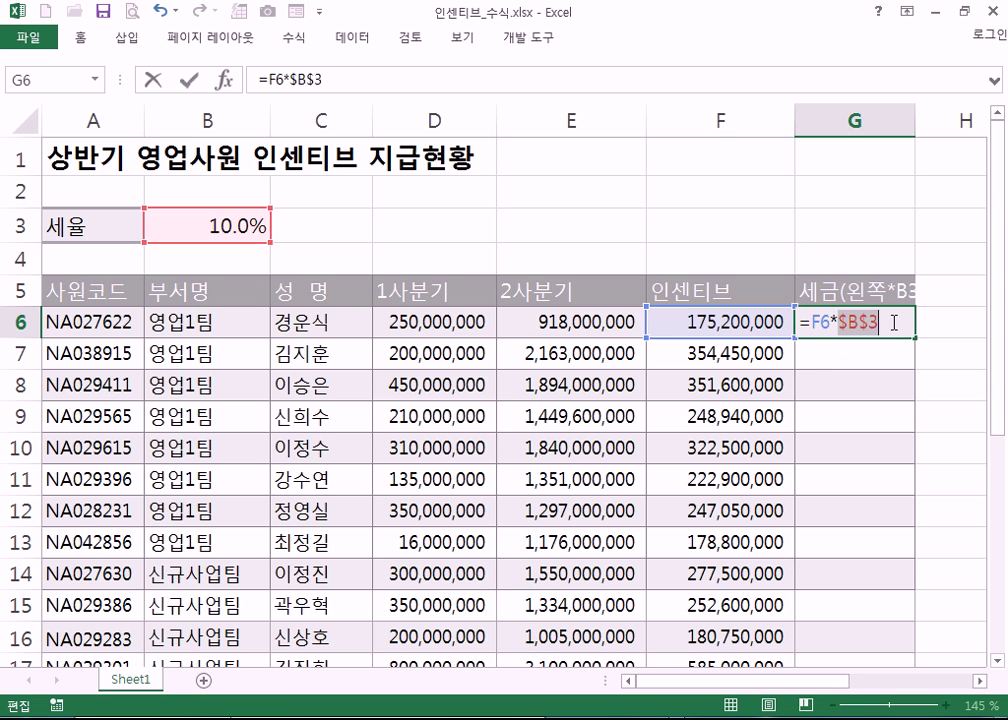
pyautogui.press('F4')
pyautogui.press('F4')
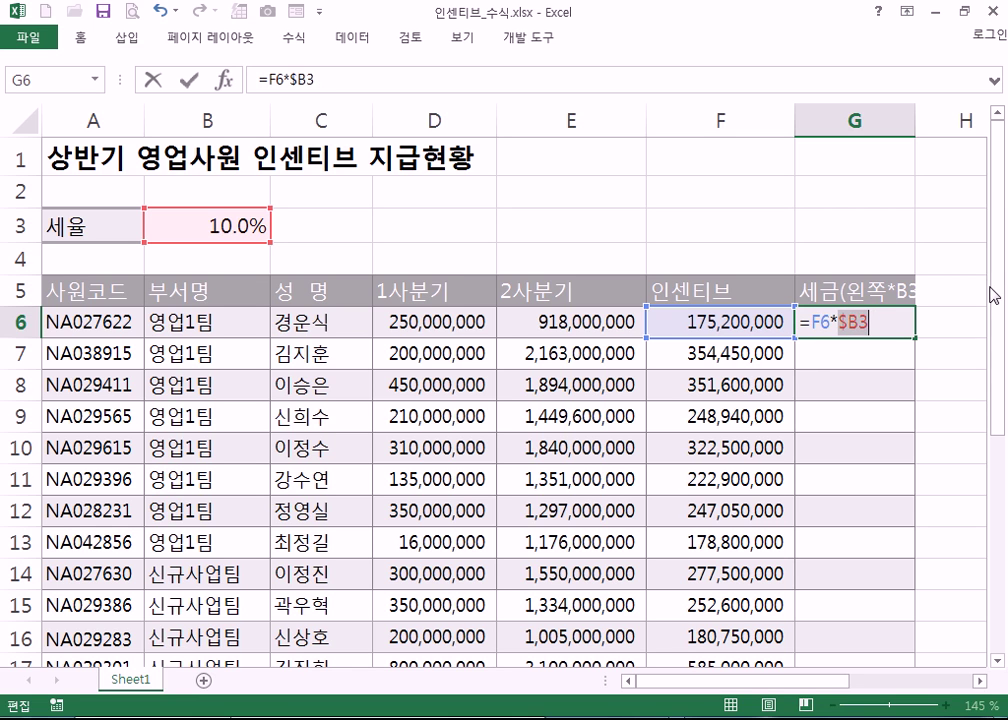
pyautogui.press('F4')
pyautogui.press('F4')
pyautogui.press('F4')
pyautogui.press('F4')
pyautogui.press('F4')
pyautogui.press('F4')
pyautogui.press('F4')
pyautogui.press('F4')
pyautogui.press('F4')
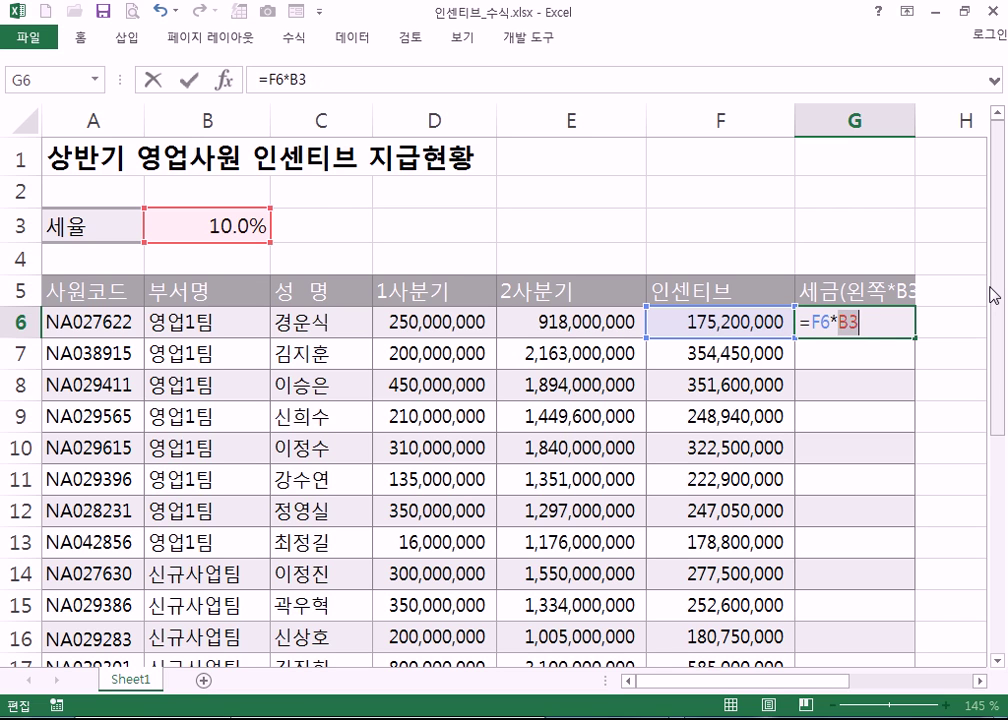
pyautogui.click(884, 324)
pyautogui.press('F4')
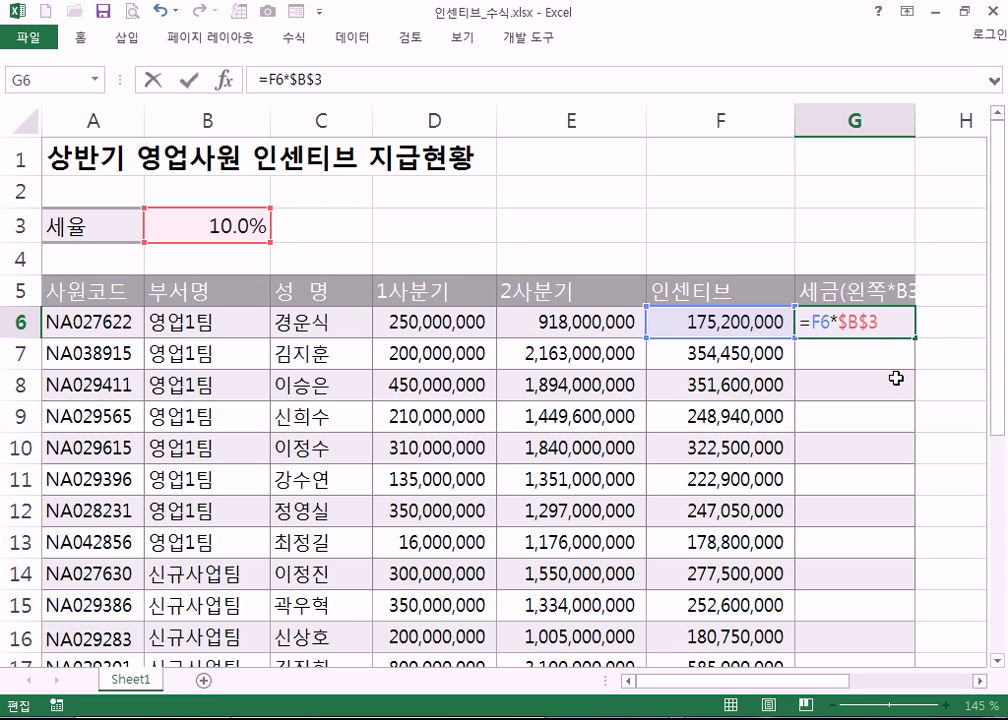
pyautogui.press('F4')
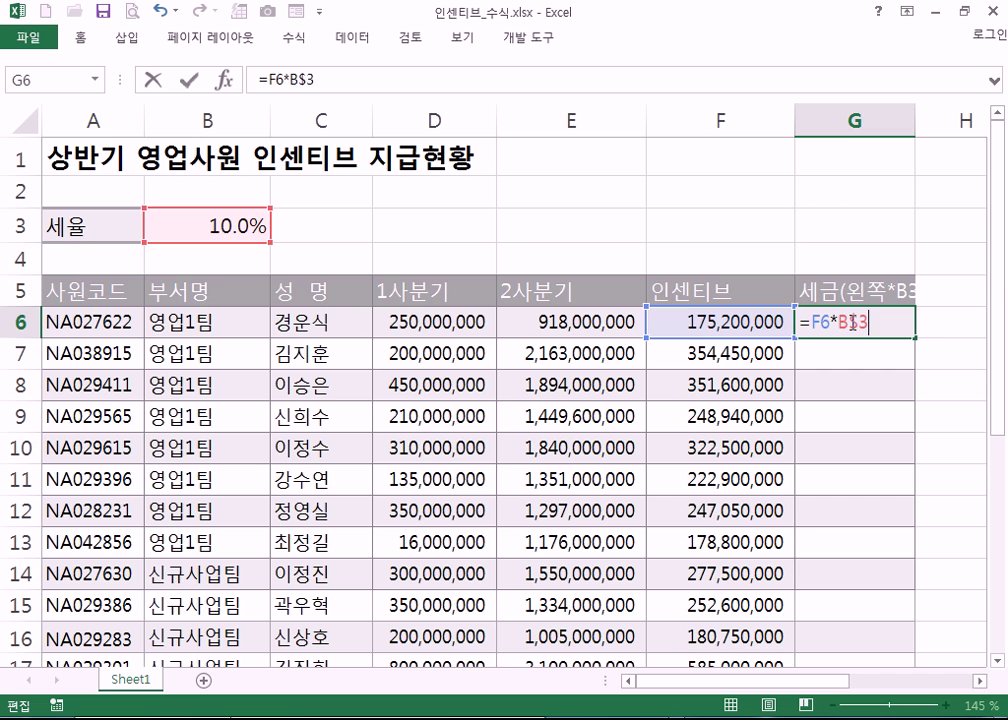
pyautogui.press('F4')
pyautogui.press('F4')
pyautogui.press('F4')
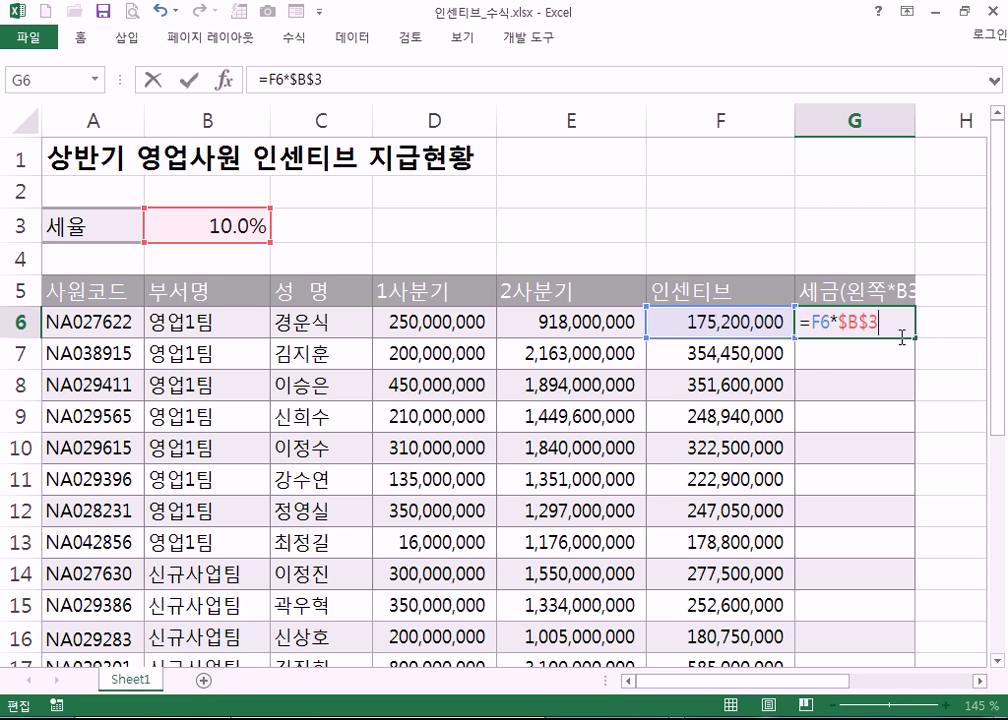
pyautogui.press('Return')
pyautogui.click(896, 320)
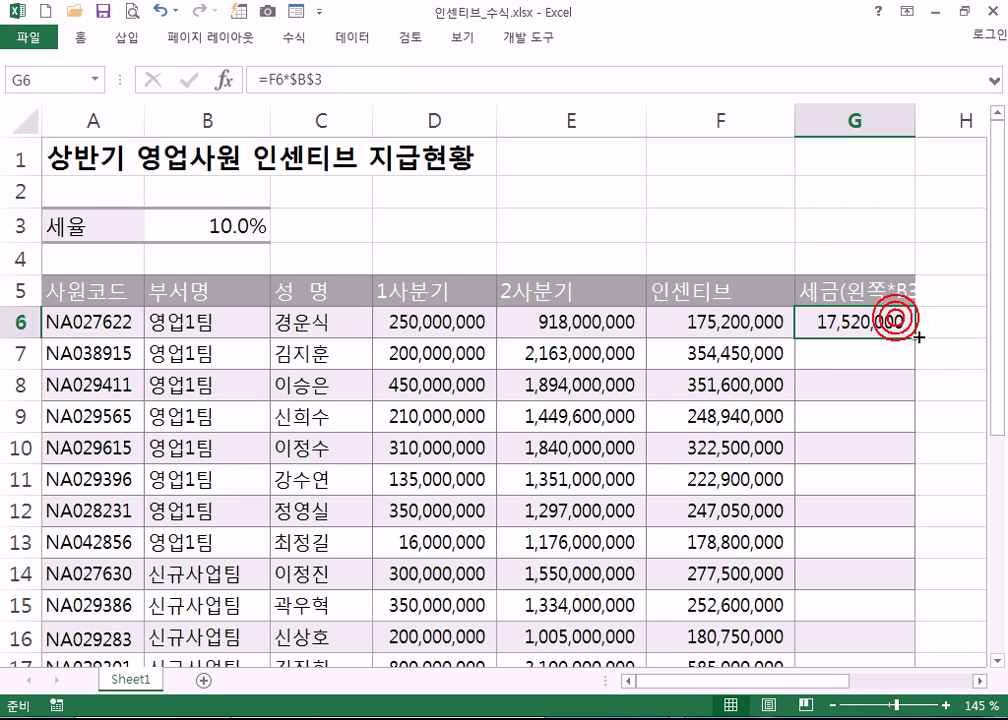
# - Fill G6's tax formula down to row 27 without copying formatting
pyautogui.doubleClick(913, 340)
pyautogui.scroll(-6, 960, 410)
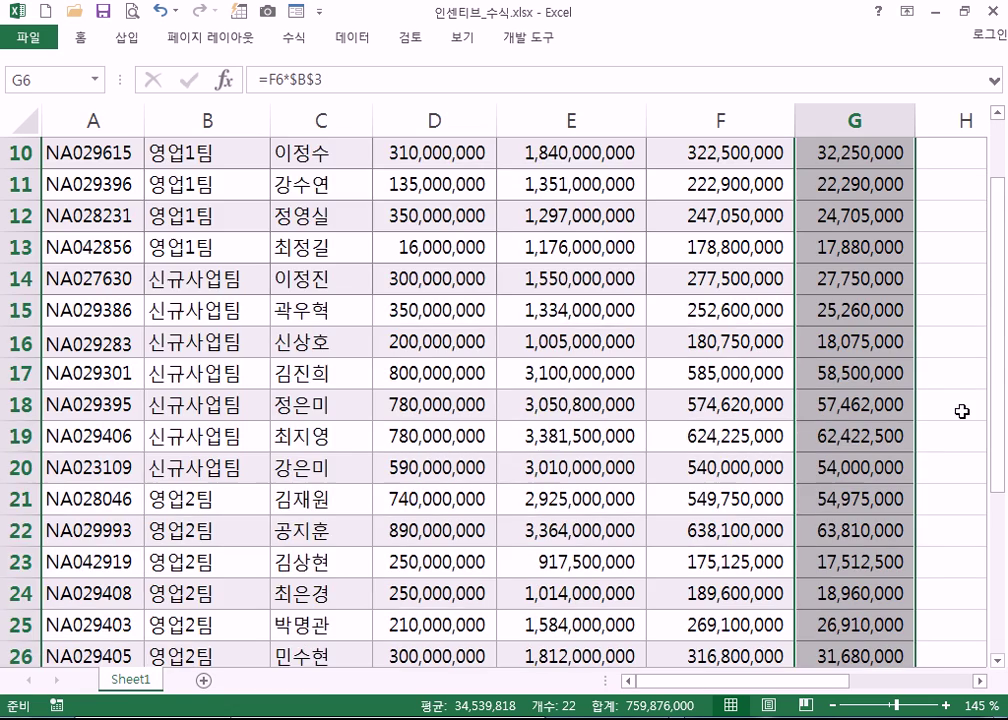
pyautogui.scroll(-2, 957, 463)
pyautogui.click(926, 244)
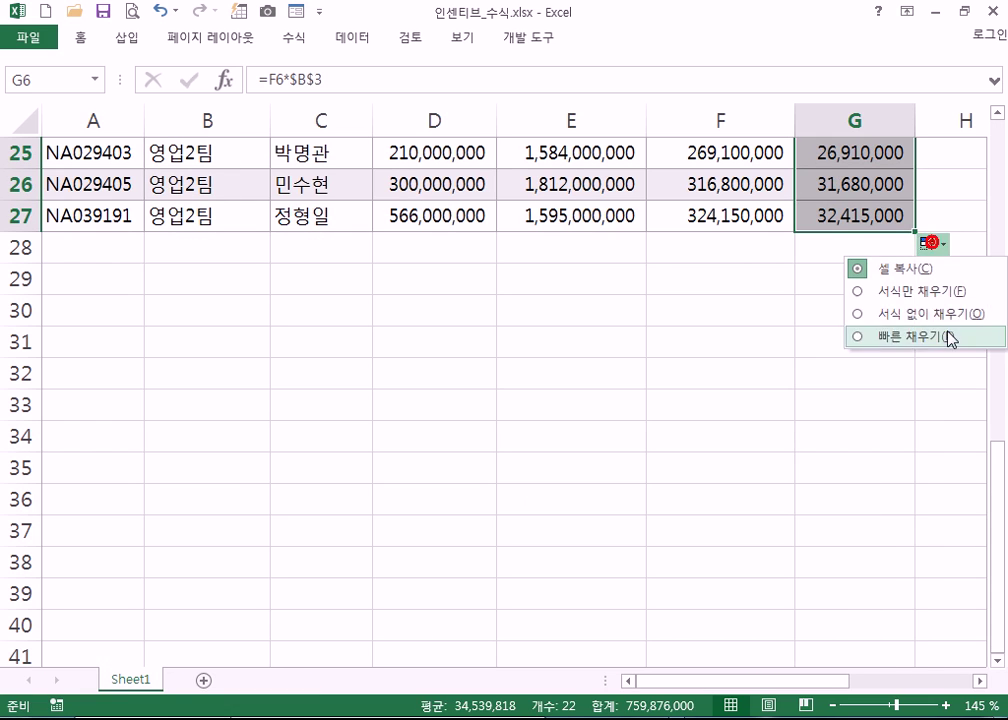
pyautogui.click(948, 314)
# - Verify the filled tax formulas and add a new blank Sheet2
pyautogui.scroll(6, 830, 380)
pyautogui.click(850, 406)
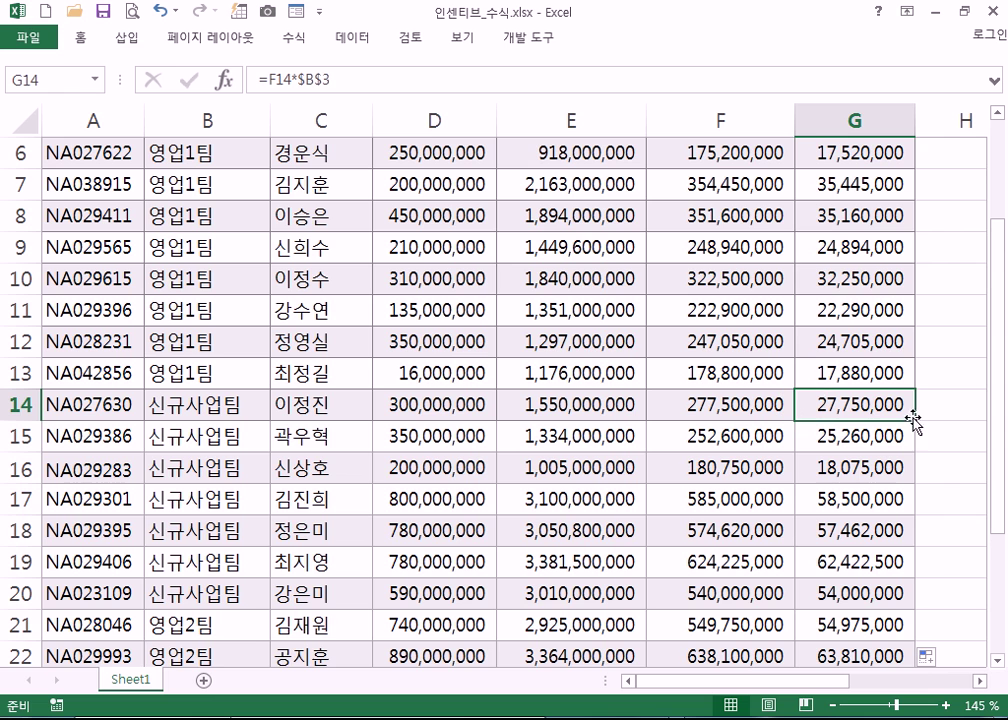
pyautogui.scroll(2, 884, 390)
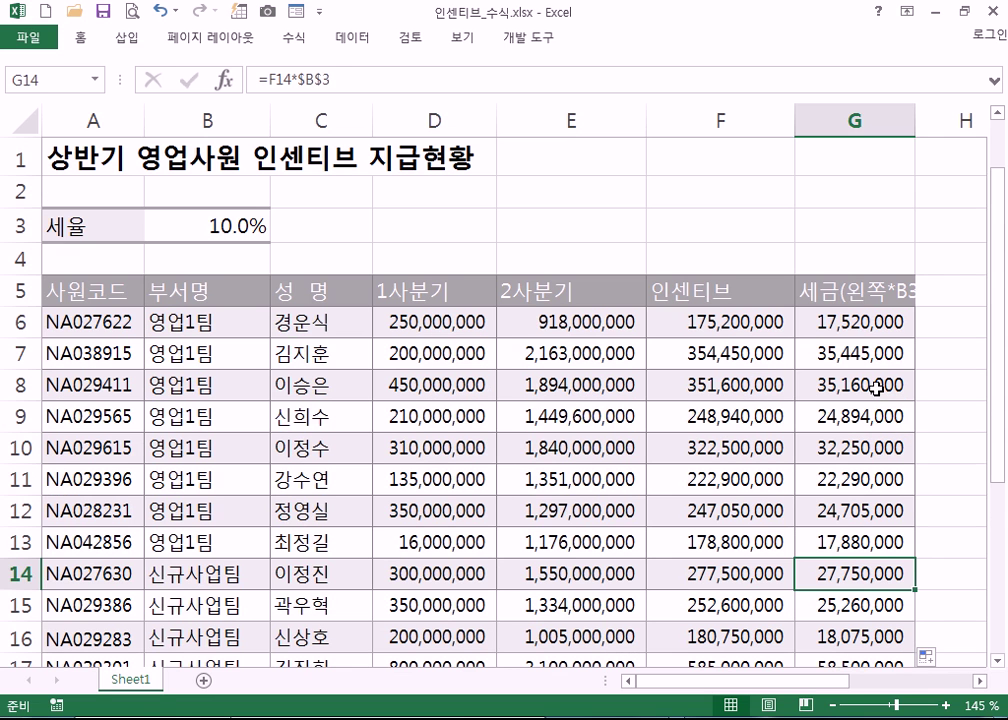
pyautogui.click(851, 328)
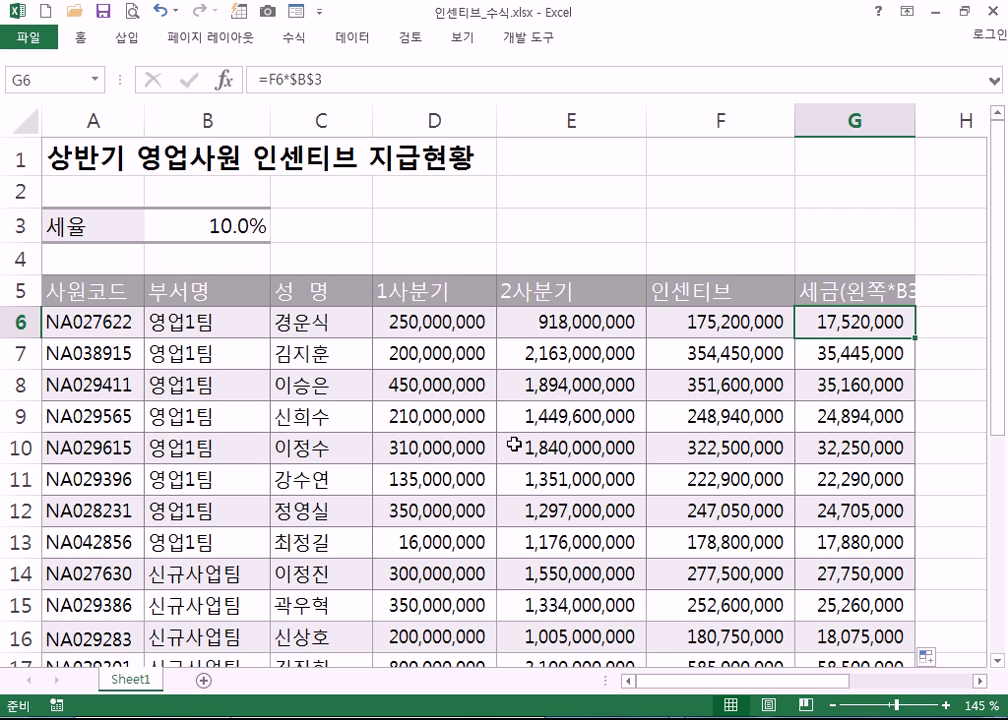
pyautogui.click(203, 680)
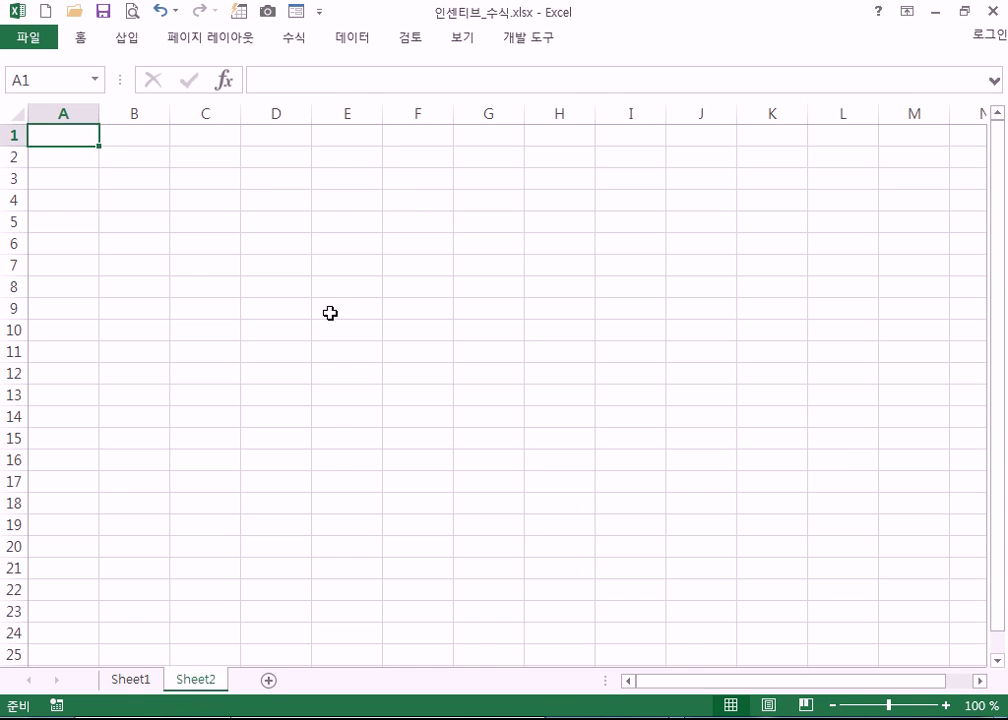
# - Enter the label 환율 in A1 and the exchange rate 1108 in B1
pyautogui.keyDown('ctrl'); pyautogui.scroll(5, 330, 313); pyautogui.keyUp('ctrl')
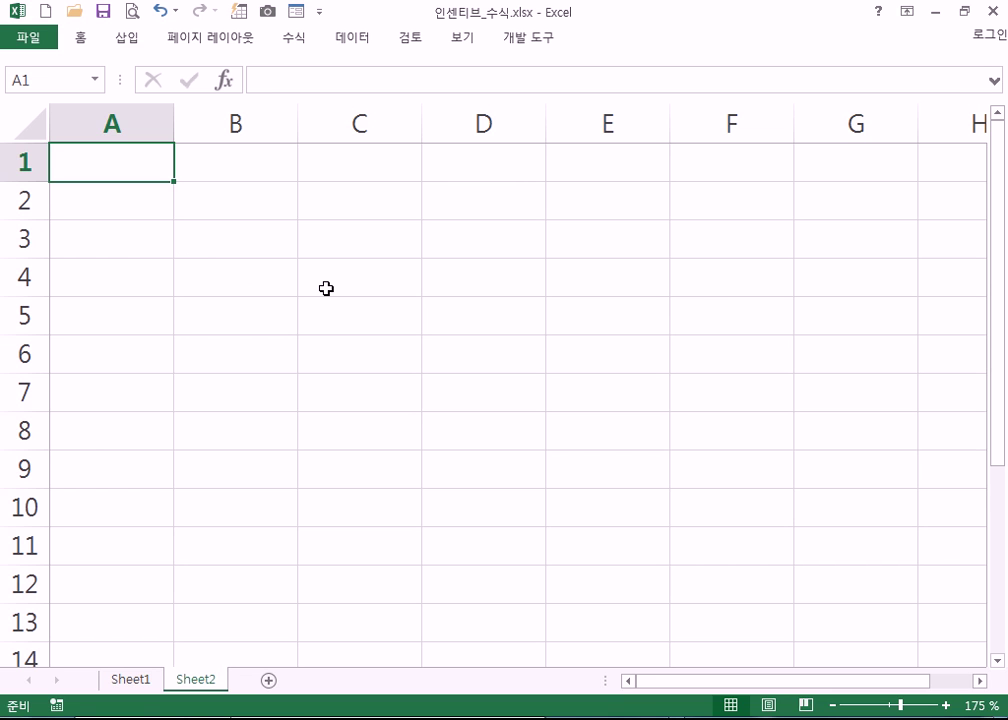
pyautogui.write('GHKS')
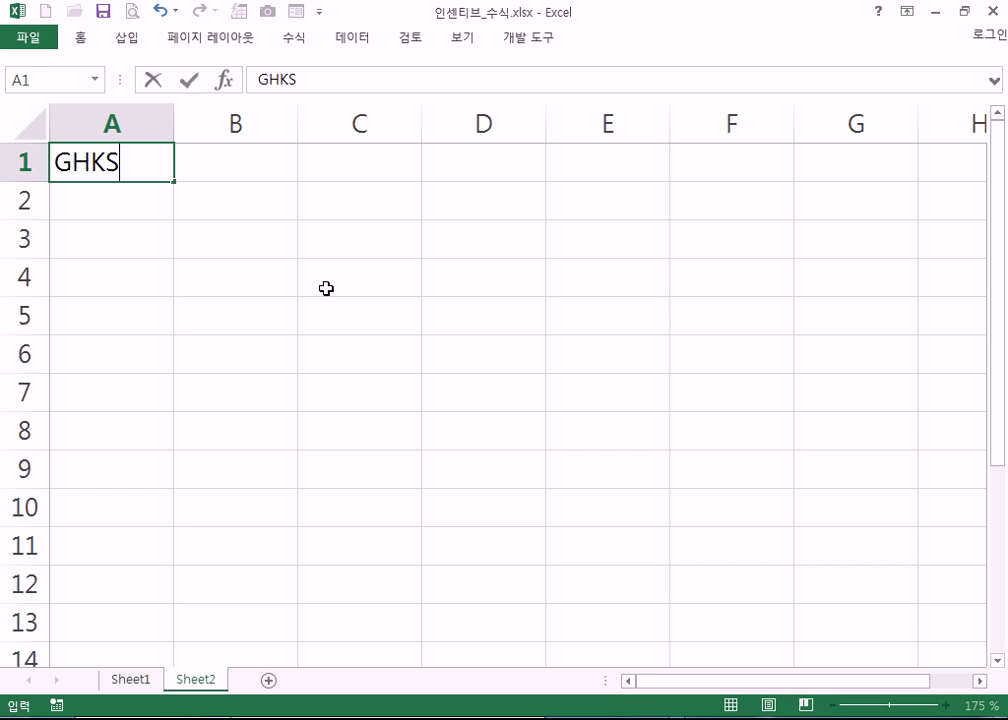
pyautogui.press('BackSpace')
pyautogui.press('BackSpace')
pyautogui.press('BackSpace')
pyautogui.press('BackSpace')
pyautogui.write('환율')
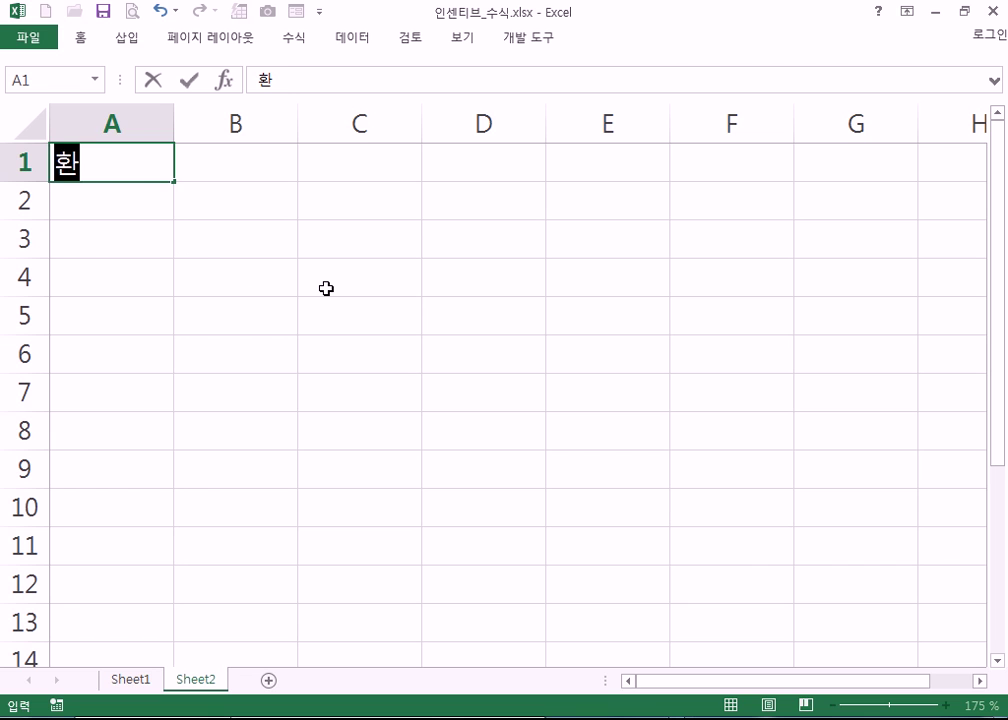
pyautogui.hotkey('ctrl', 'Return')
pyautogui.press('Right')
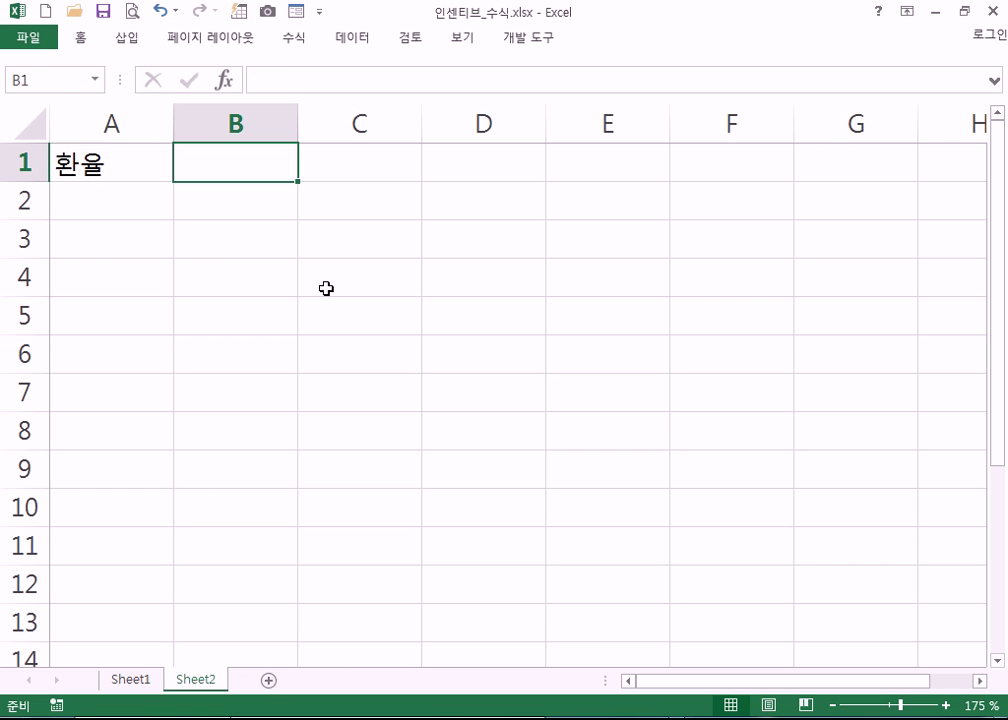
pyautogui.write('11')
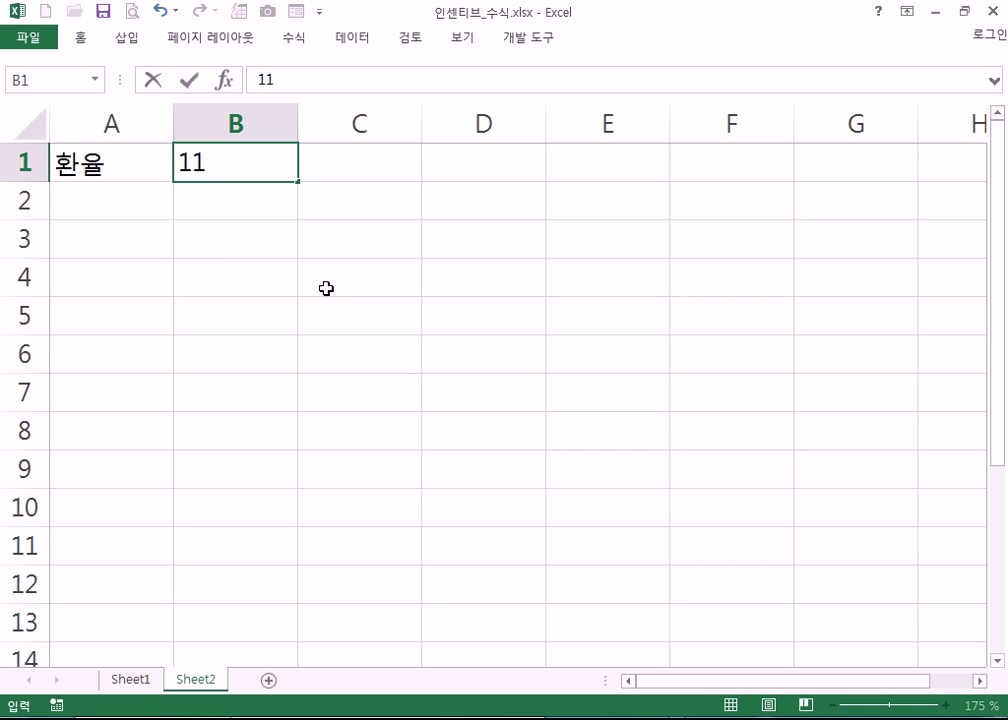
pyautogui.write('08')
pyautogui.press('Return')
pyautogui.press('Return')
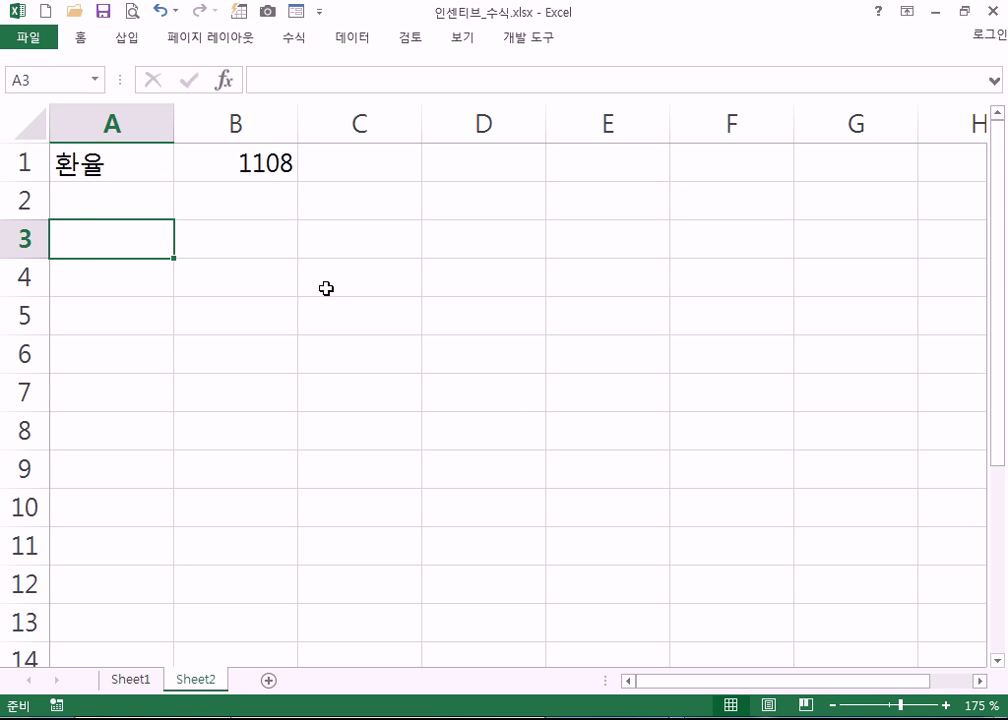
# - Add the headers 미화 in A3 and 원화 in B3
pyautogui.write('원화')
pyautogui.press('Tab')
pyautogui.write('미화')
pyautogui.press('Return')
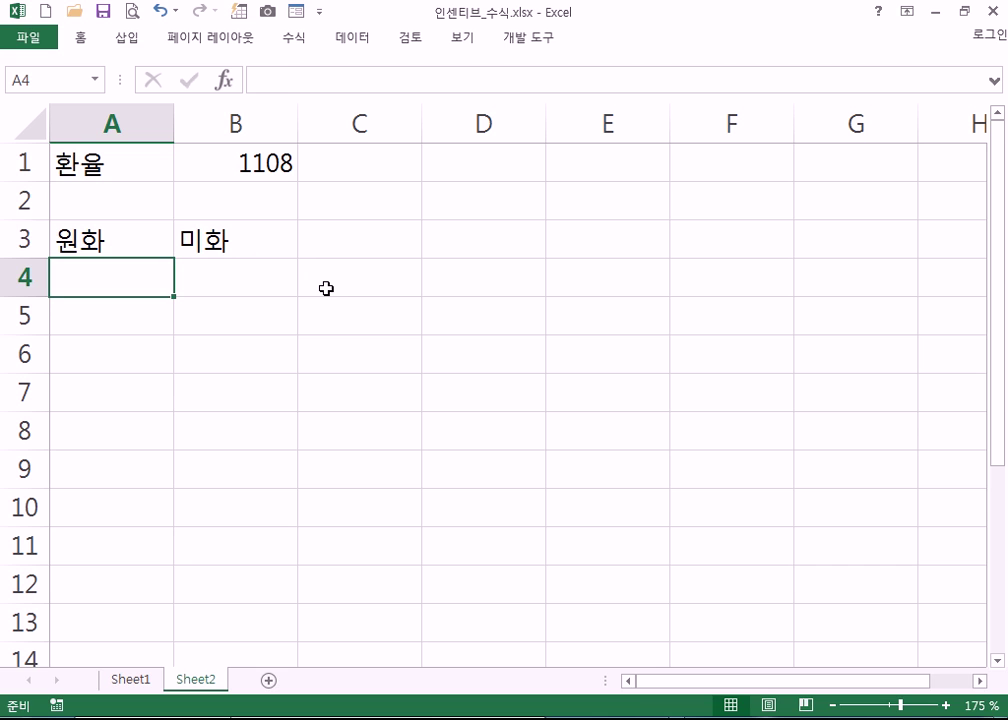
pyautogui.press('Up')
pyautogui.write('미화')
pyautogui.press('Tab')
pyautogui.write('원화')
pyautogui.press('Return')
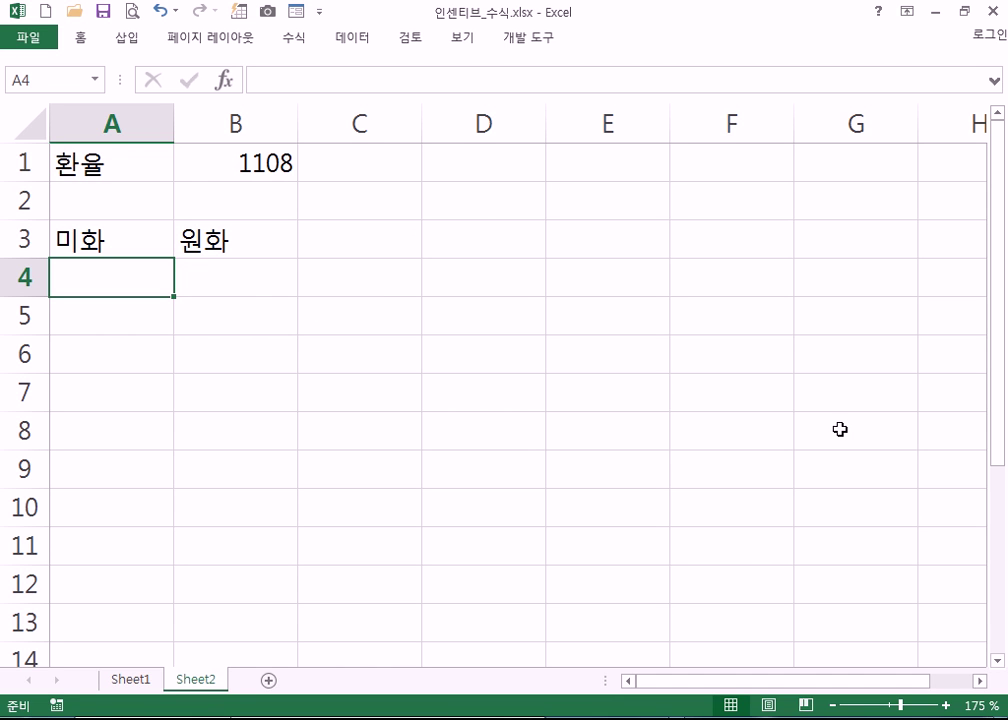
# - Enter the dollar amounts 5000, 2000, 1230 and 57 in A4:A7
pyautogui.write('5000')
pyautogui.press('Return')
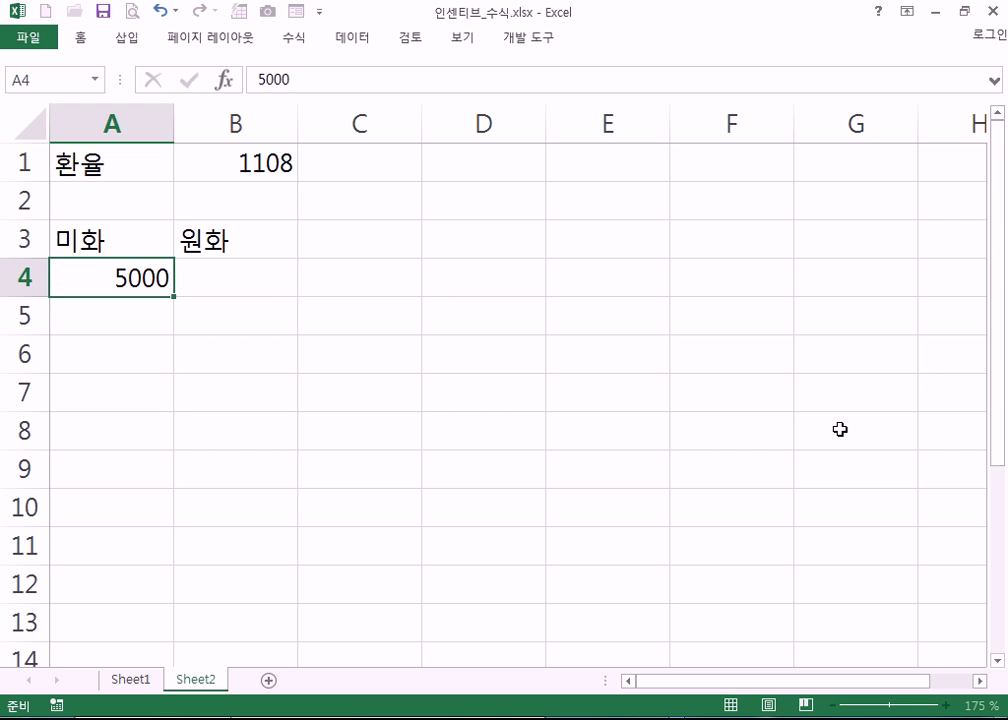
pyautogui.write('2000')
pyautogui.press('Return')
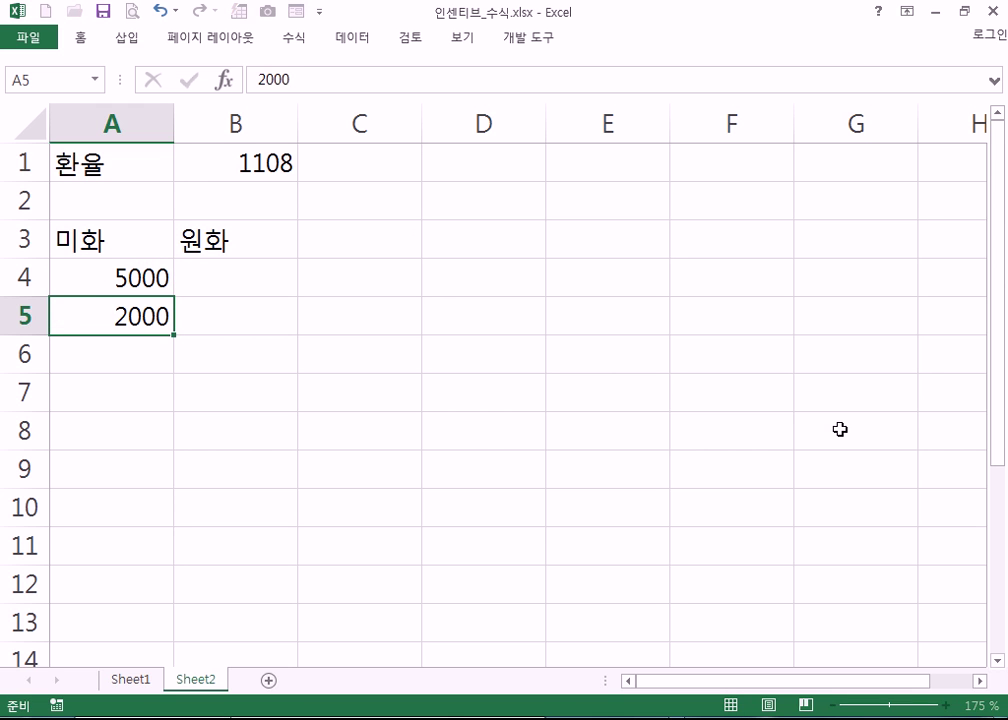
pyautogui.write('1230')
pyautogui.press('Return')
pyautogui.write('57')
pyautogui.hotkey('ctrl', 'Return')
pyautogui.press('Return')
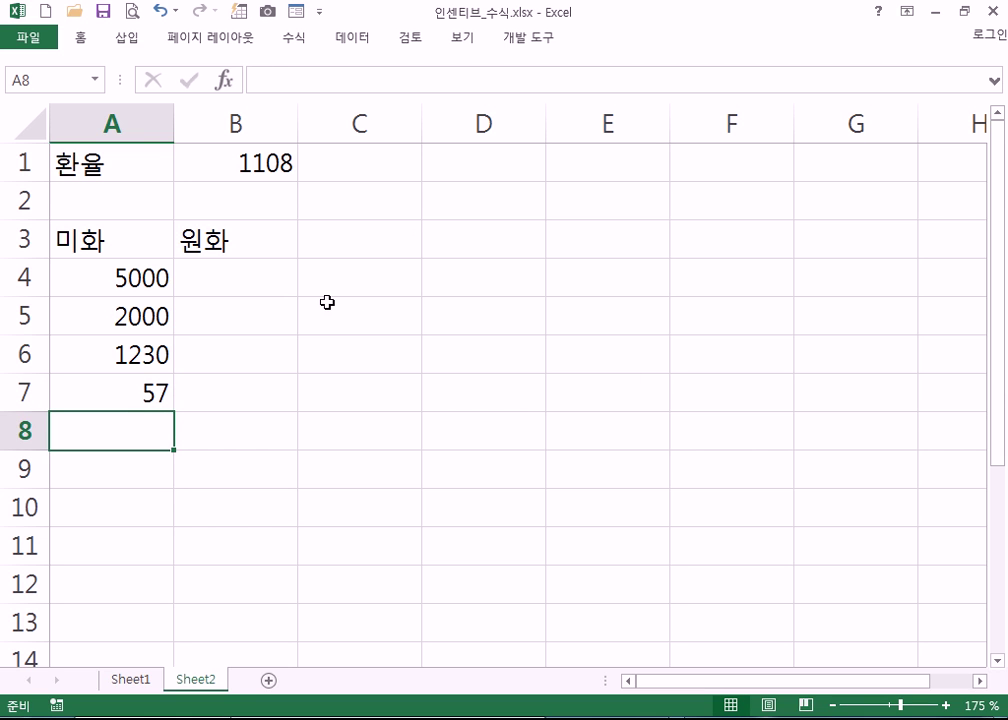
pyautogui.click(247, 273)
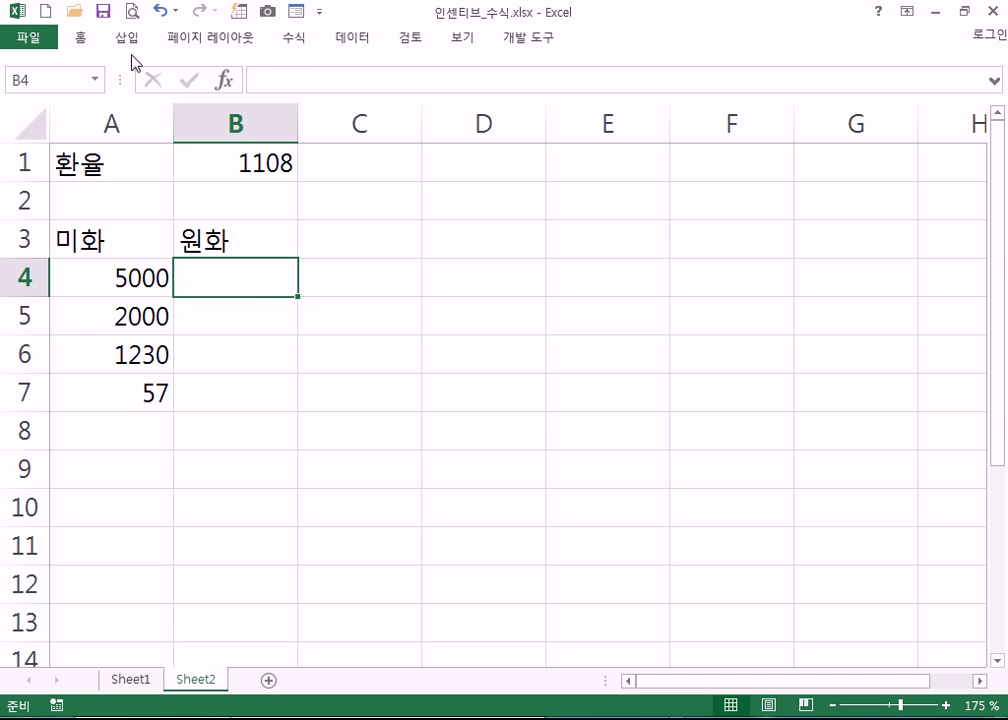
# - Pin the ribbon and give the rate in B1 comma style and dollar accounting format
pyautogui.click(82, 42)
pyautogui.doubleClick(81, 38)
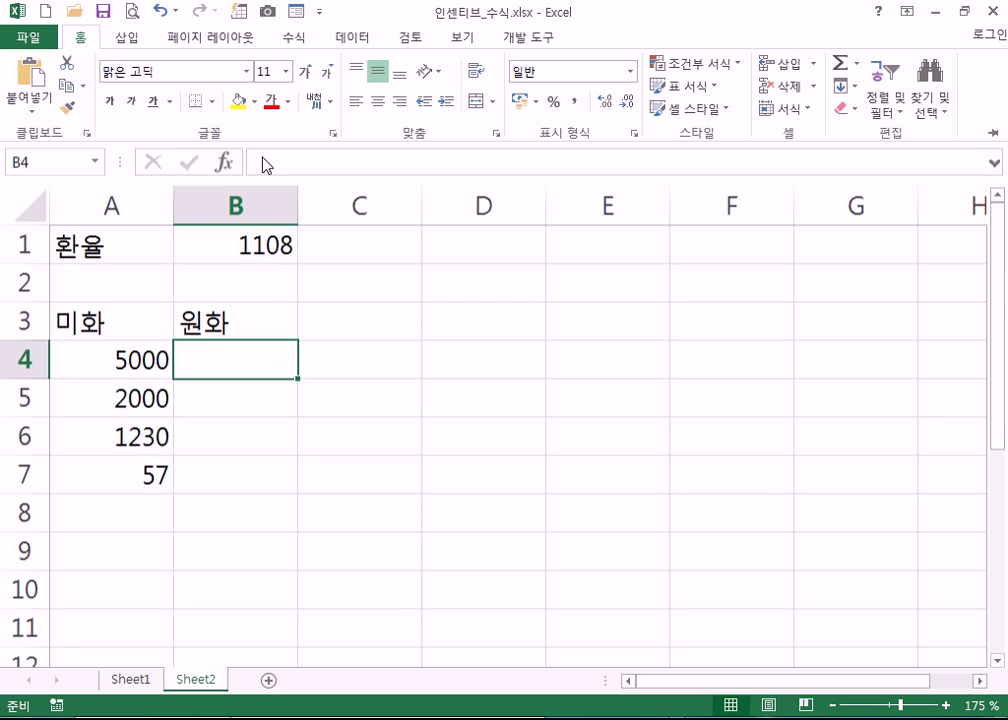
pyautogui.click(257, 258)
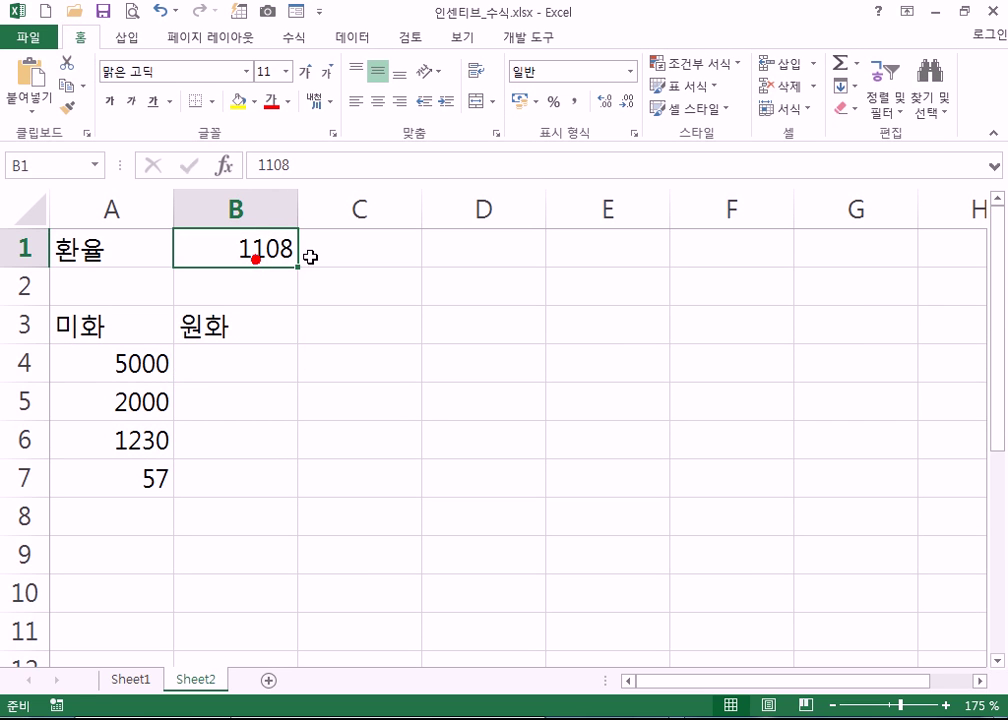
pyautogui.click(576, 101)
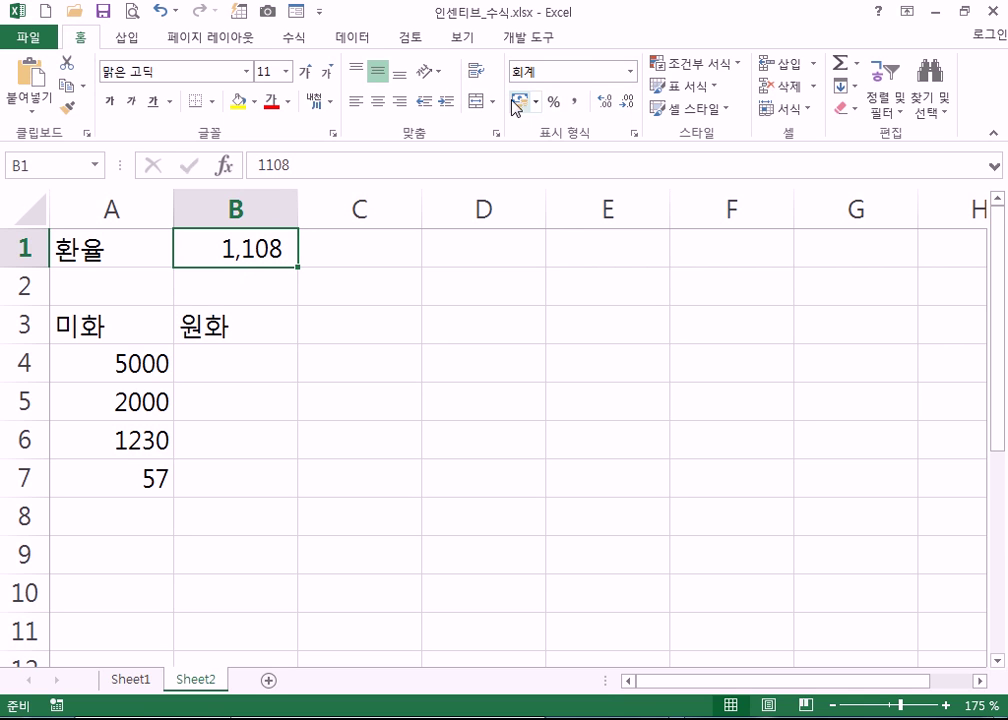
pyautogui.click(535, 101)
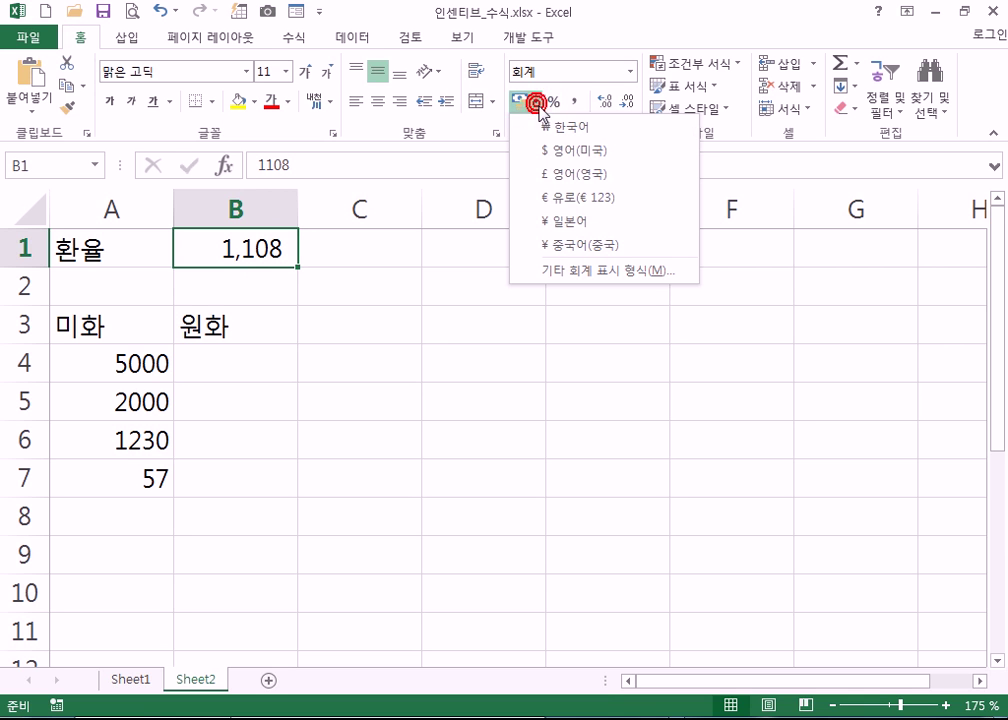
pyautogui.click(550, 165)
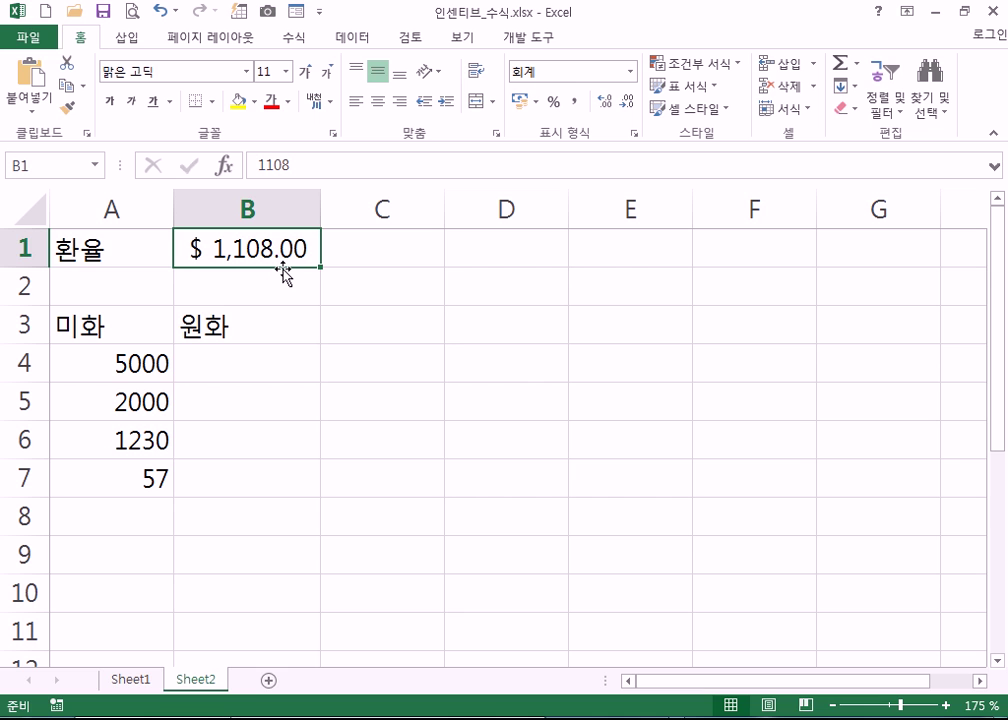
# - Add thousands separators to A4:B7 and remove both decimal places from B1
pyautogui.moveTo(119, 358); pyautogui.dragTo(215, 478)
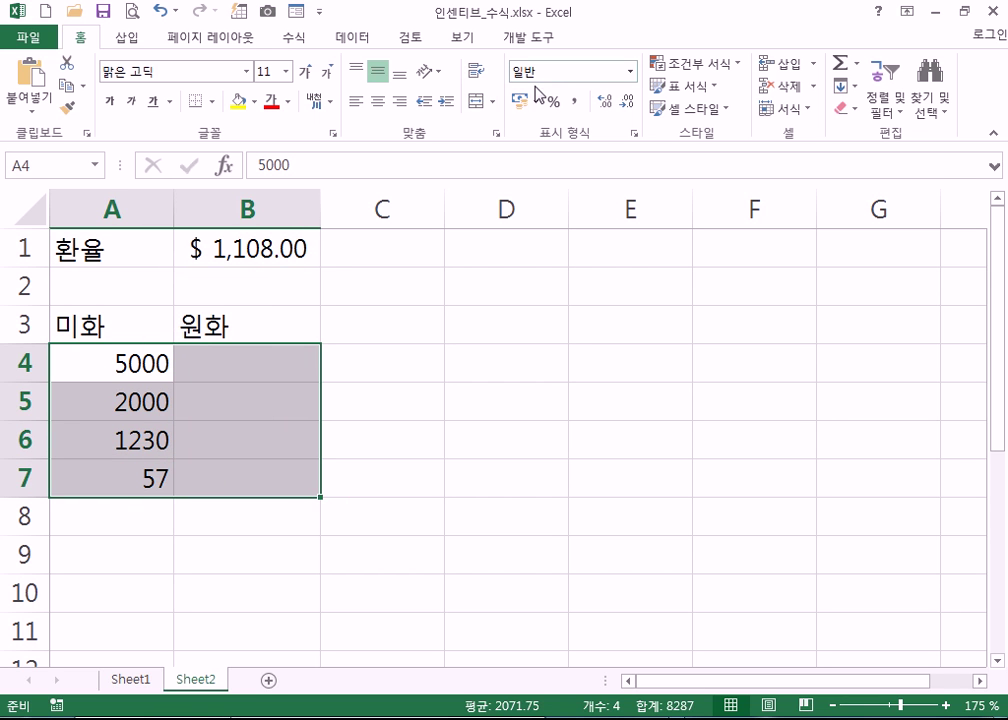
pyautogui.click(574, 102)
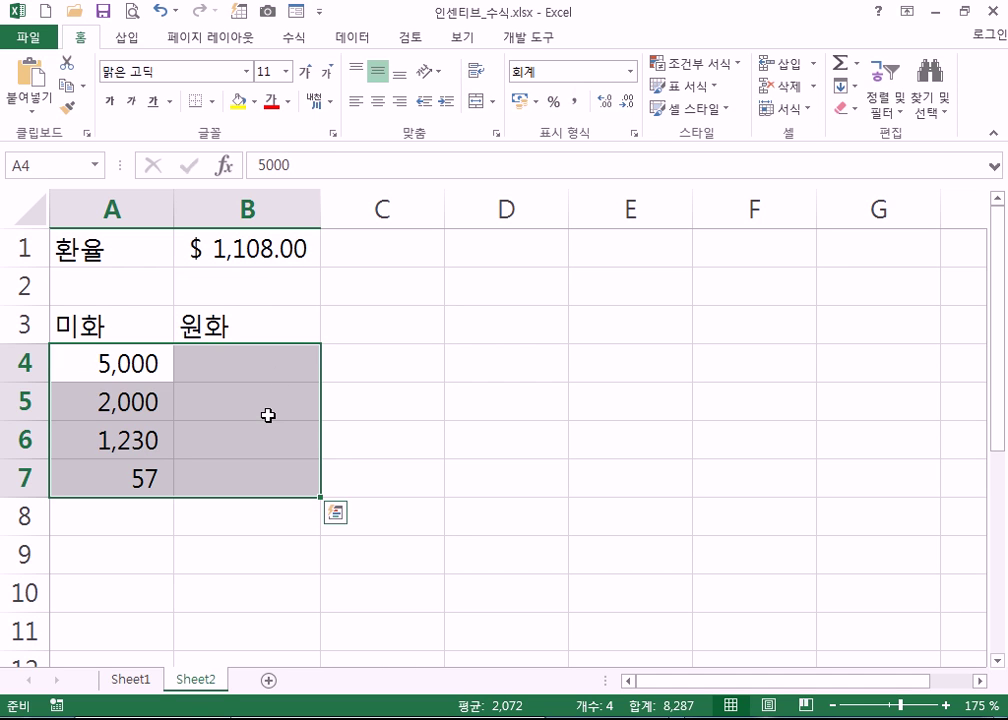
pyautogui.click(270, 249)
pyautogui.click(627, 100)
pyautogui.click(627, 100)
# - Switch B1 to ₩ won accounting format with no decimals and autofit column B
pyautogui.moveTo(320, 209); pyautogui.dragTo(309, 213)
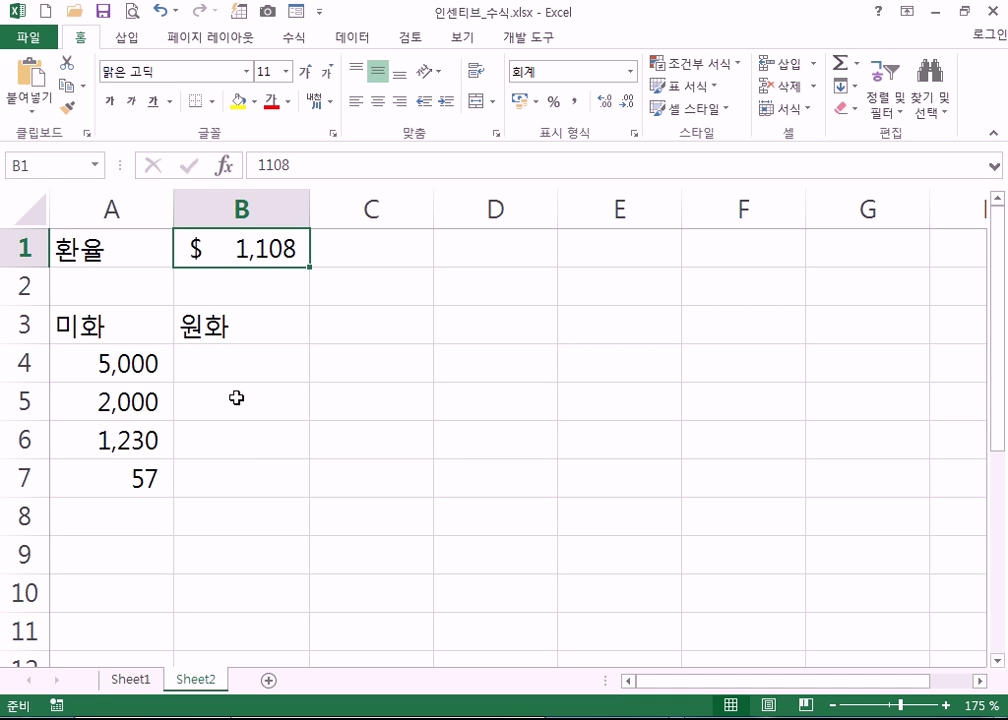
pyautogui.click(536, 107)
pyautogui.click(547, 135)
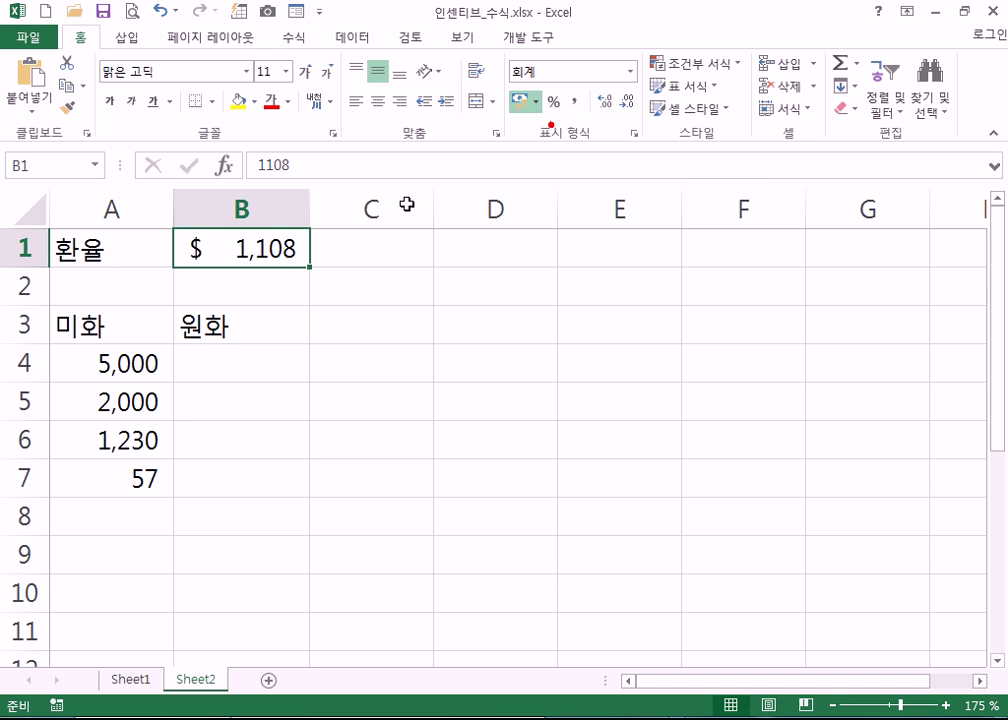
pyautogui.doubleClick(311, 210)
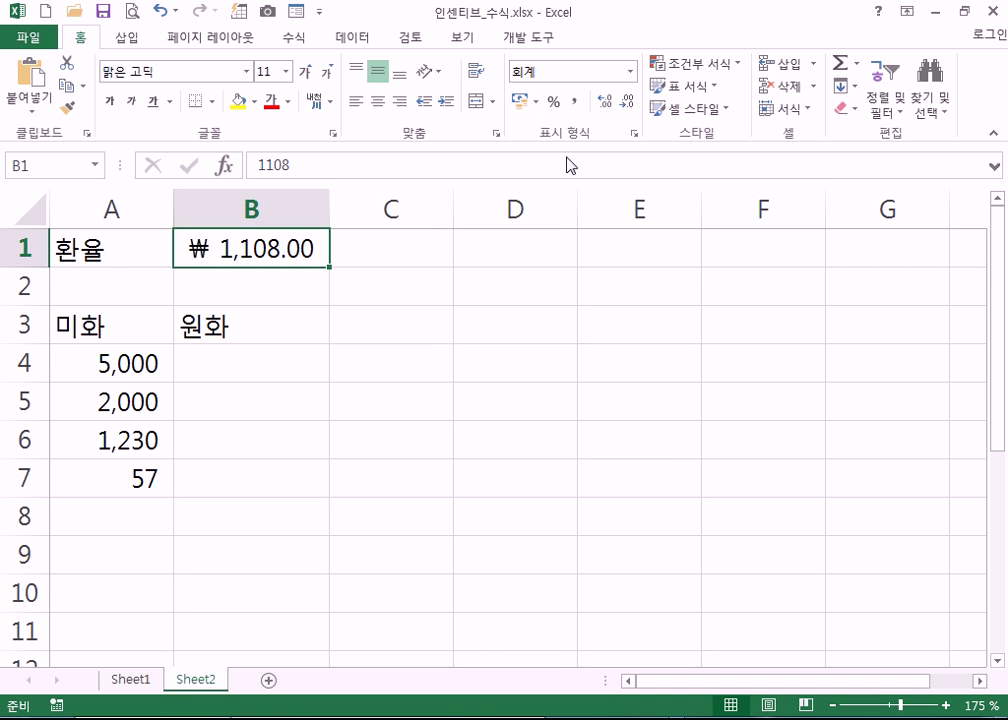
pyautogui.click(628, 104)
pyautogui.click(628, 104)
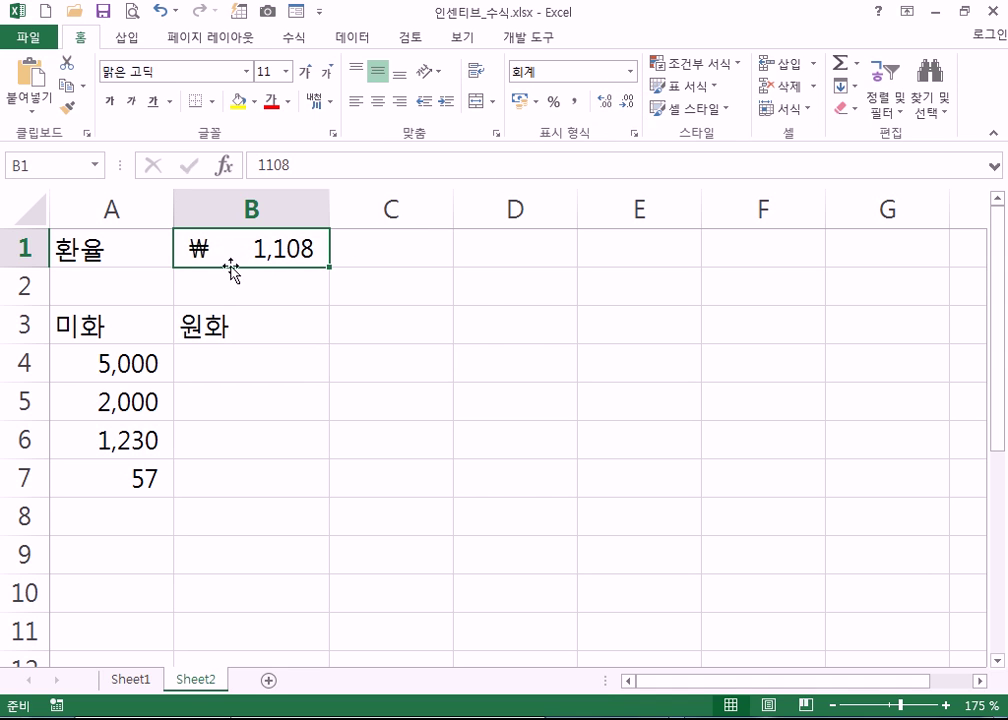
pyautogui.click(116, 377)
pyautogui.click(211, 366)
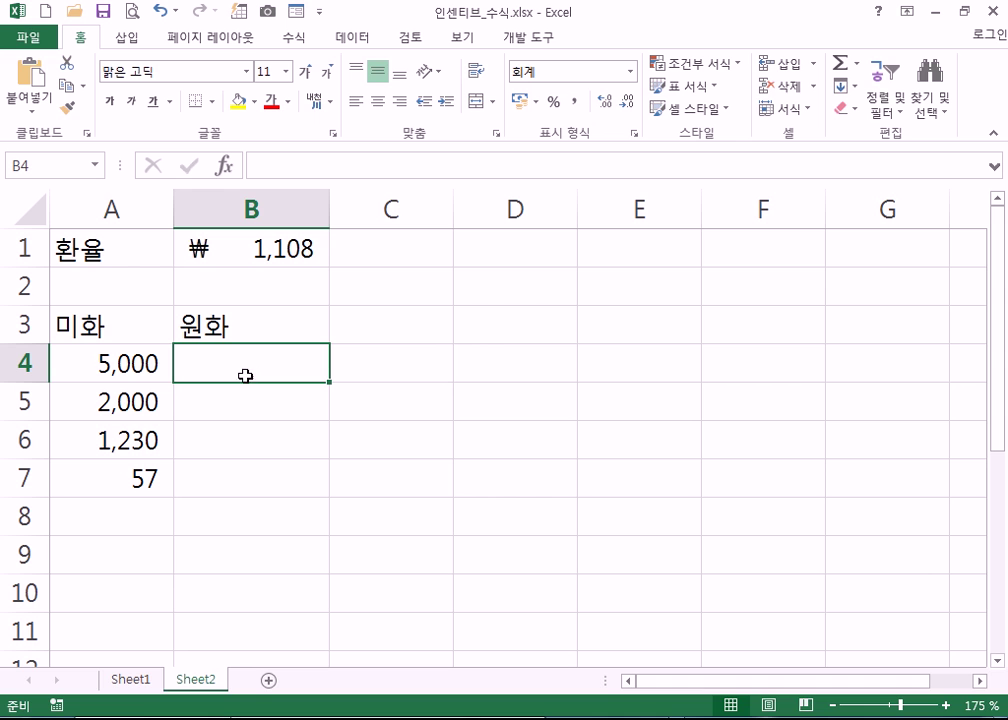
# - Enter =A4*$B$1 in B4 and fill it down to B7 for the won values
pyautogui.write('=')
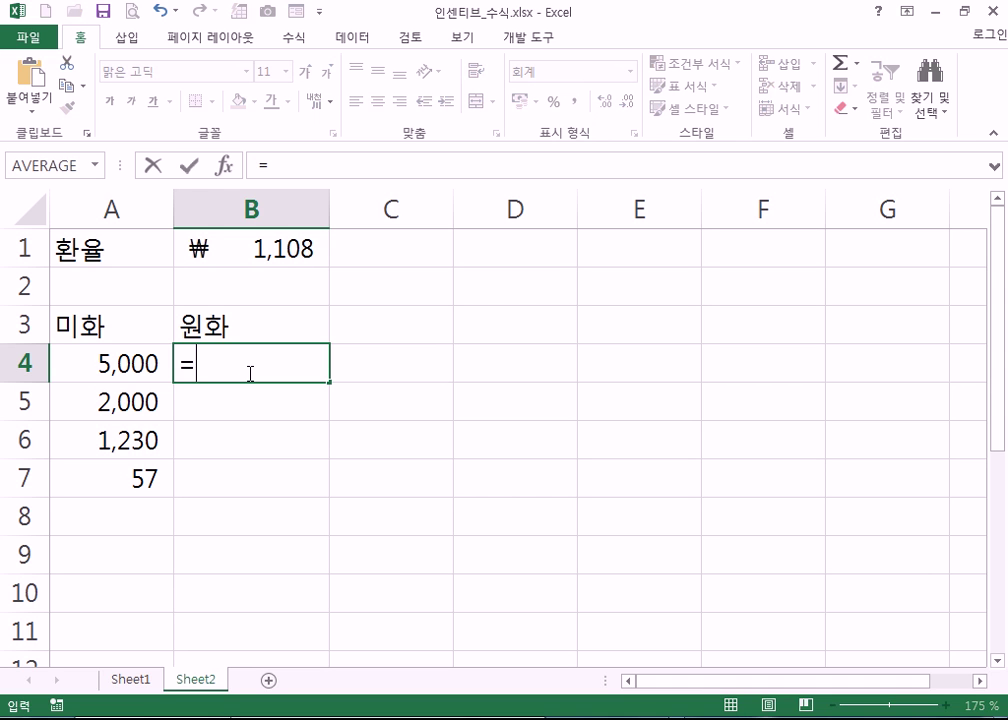
pyautogui.click(117, 371)
pyautogui.write('*')
pyautogui.click(288, 254)
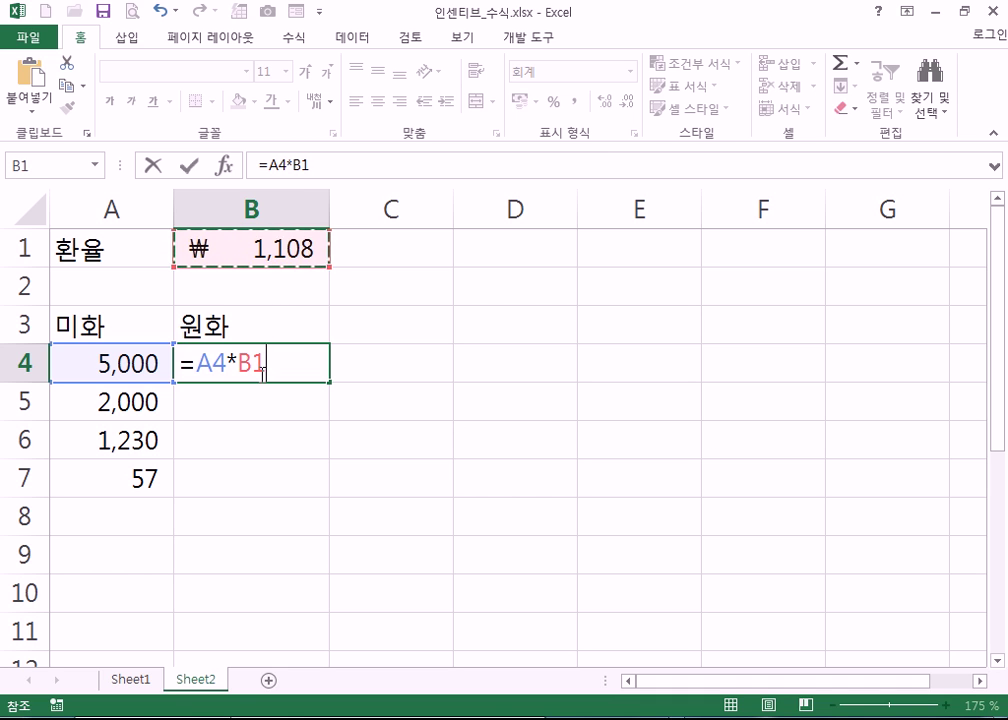
pyautogui.press('F4')
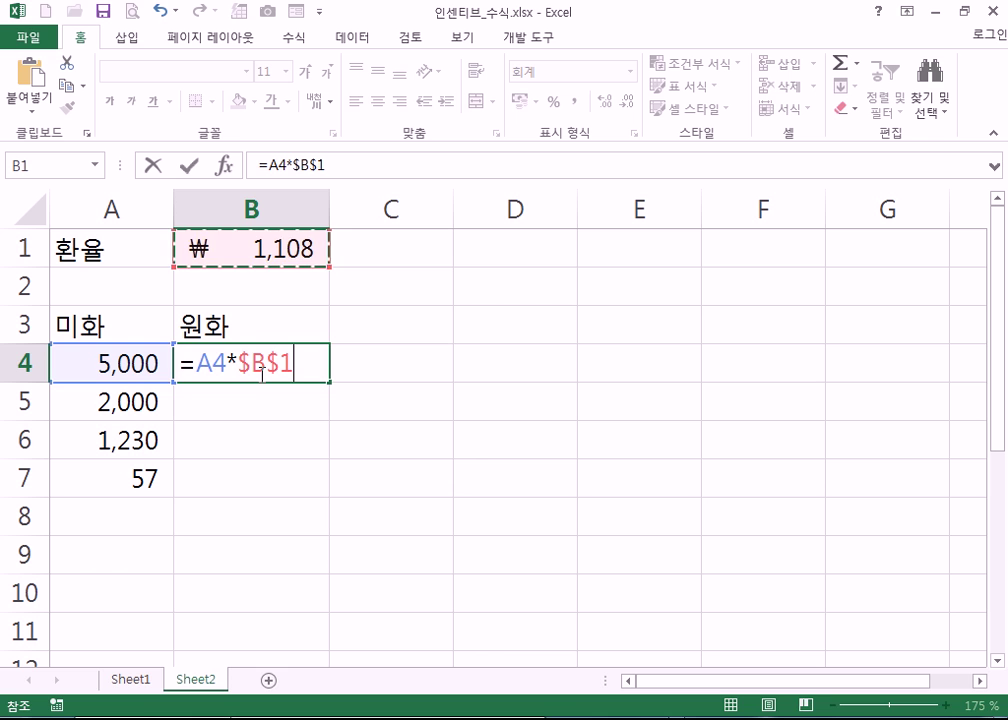
pyautogui.press('Return')
pyautogui.click(288, 372)
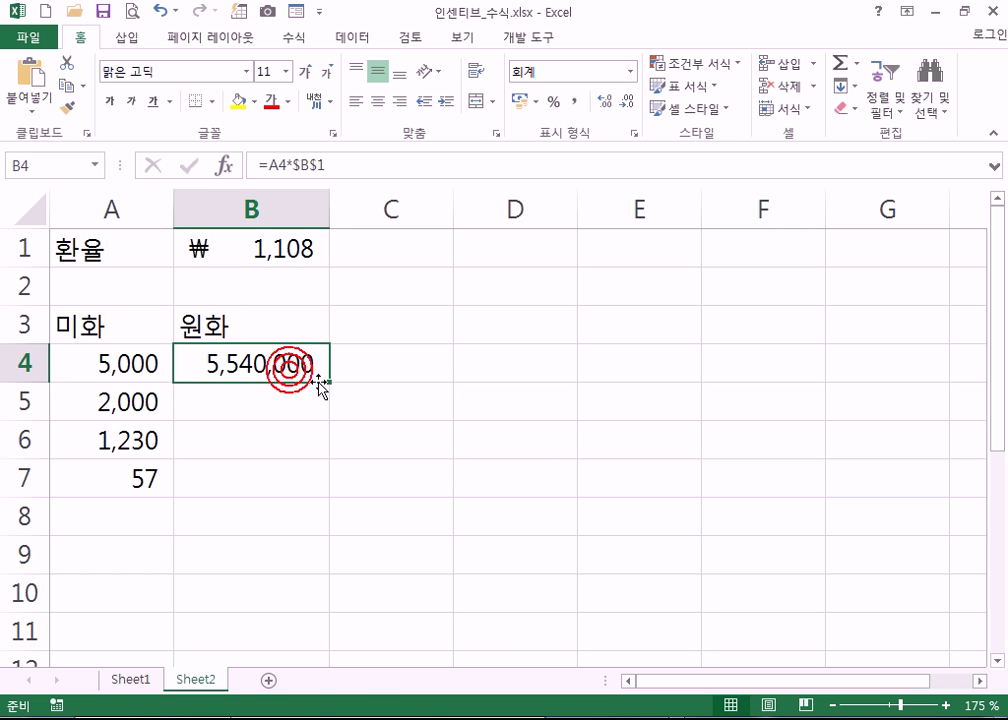
pyautogui.moveTo(330, 384); pyautogui.dragTo(331, 488)
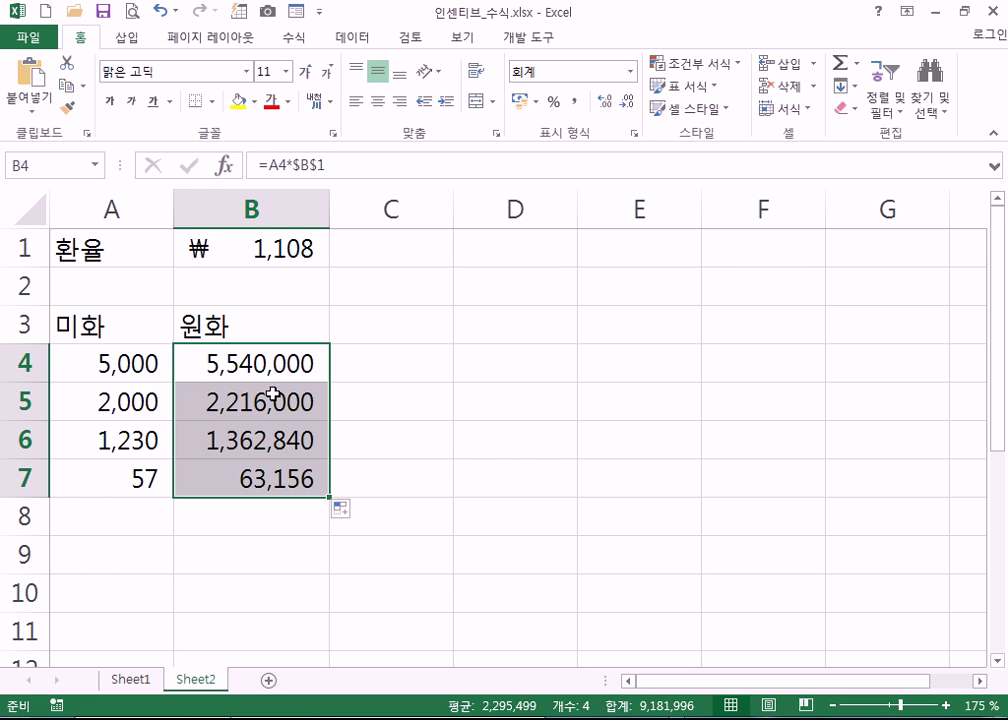
# - Type the title 반장선거 in D1 and headers 후보자, 득표수, 득표율 in row 3
pyautogui.click(515, 333)
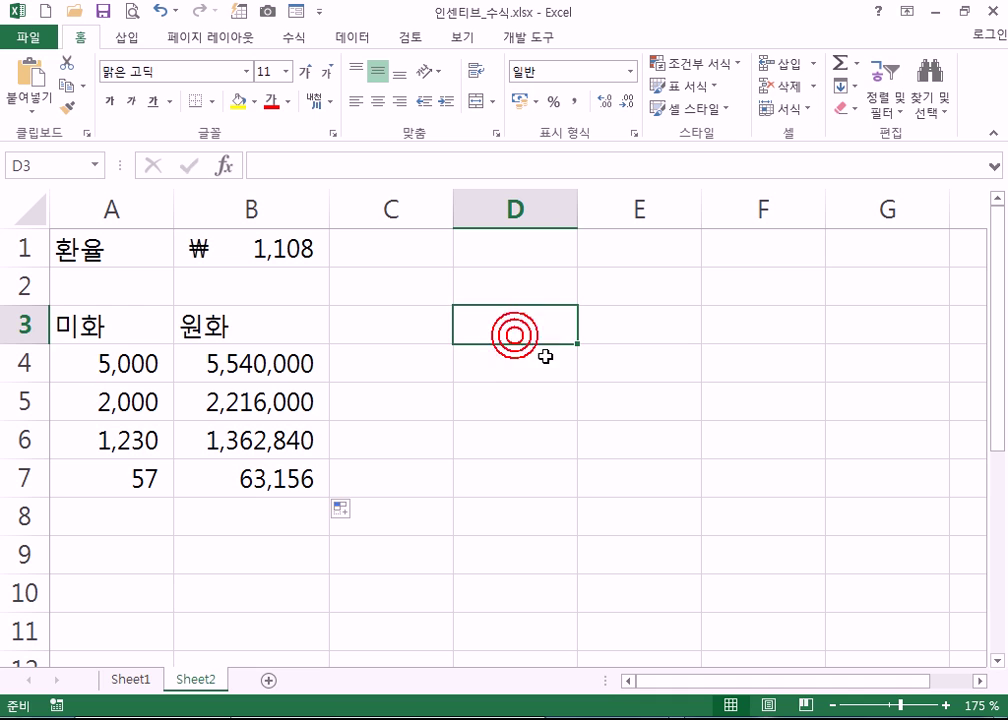
pyautogui.click(529, 290)
pyautogui.press('Up')
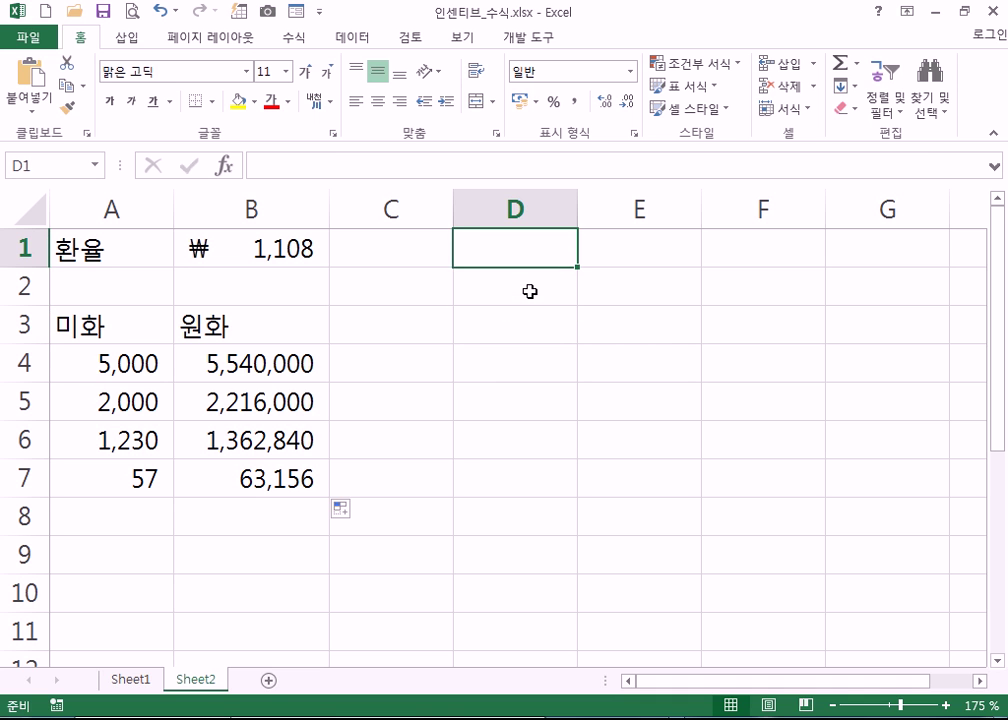
pyautogui.write('ㅂ반장선거')
pyautogui.press('Return')
pyautogui.press('Down')
pyautogui.press('Down')
pyautogui.write('후')
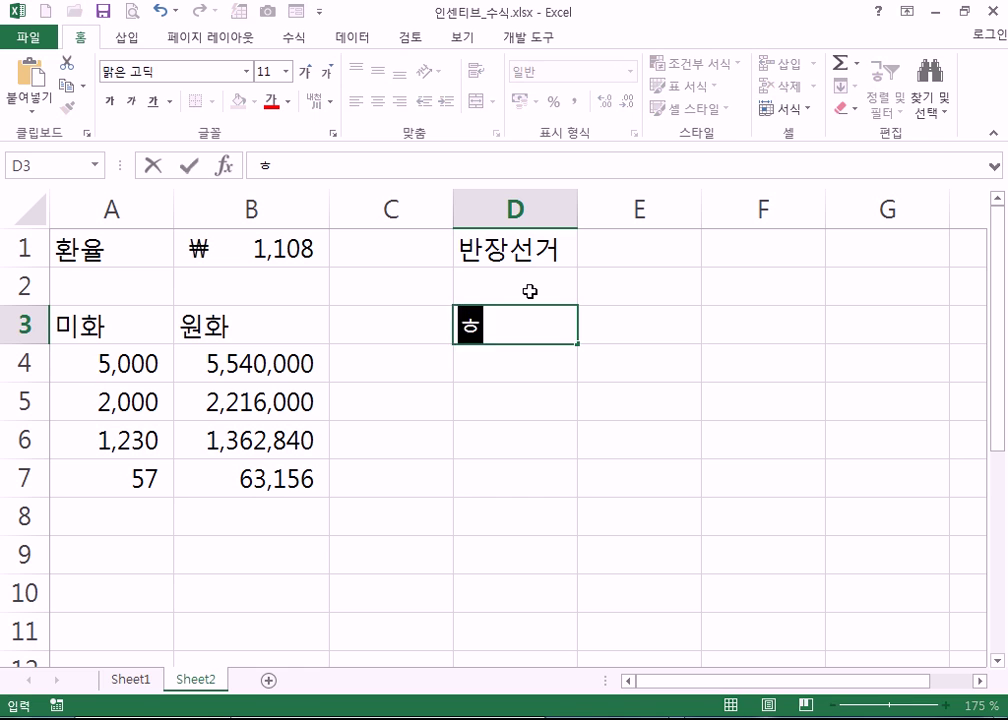
pyautogui.write('보자')
pyautogui.press('Tab')
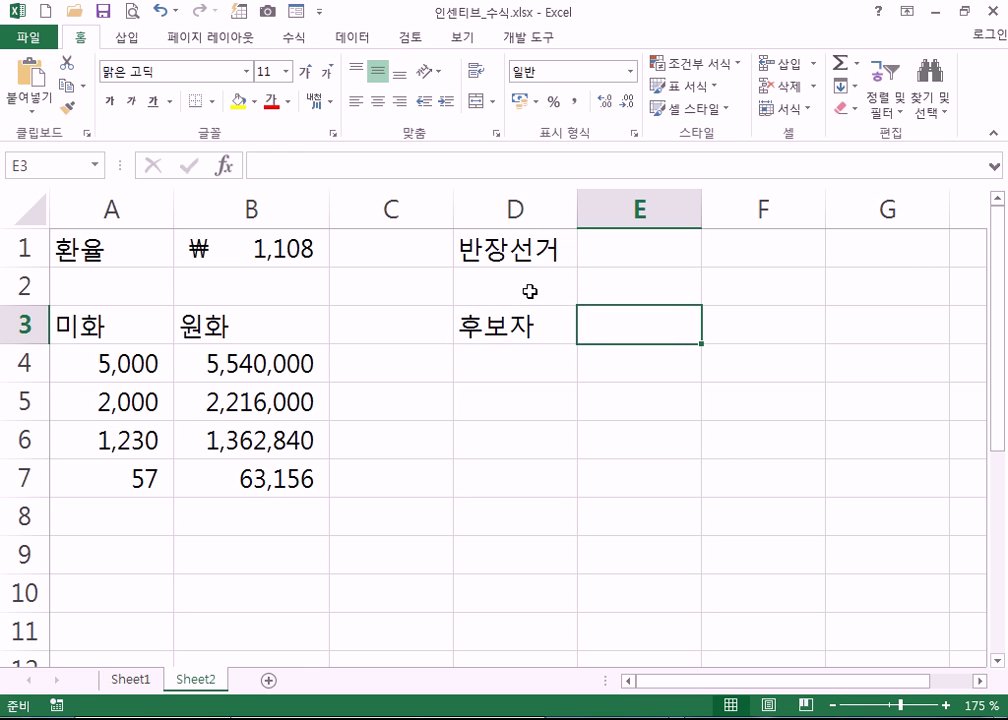
pyautogui.write('득표수')
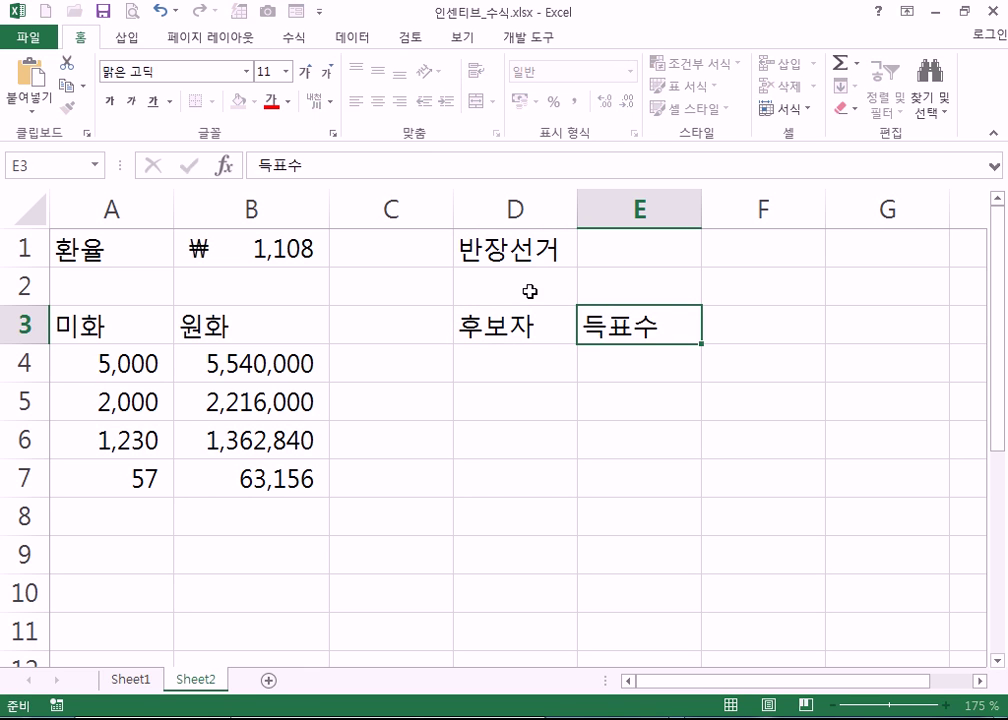
pyautogui.press('Tab')
pyautogui.write('드ㄱ표율')
pyautogui.hotkey('ctrl', 'Return')
pyautogui.press('Return')
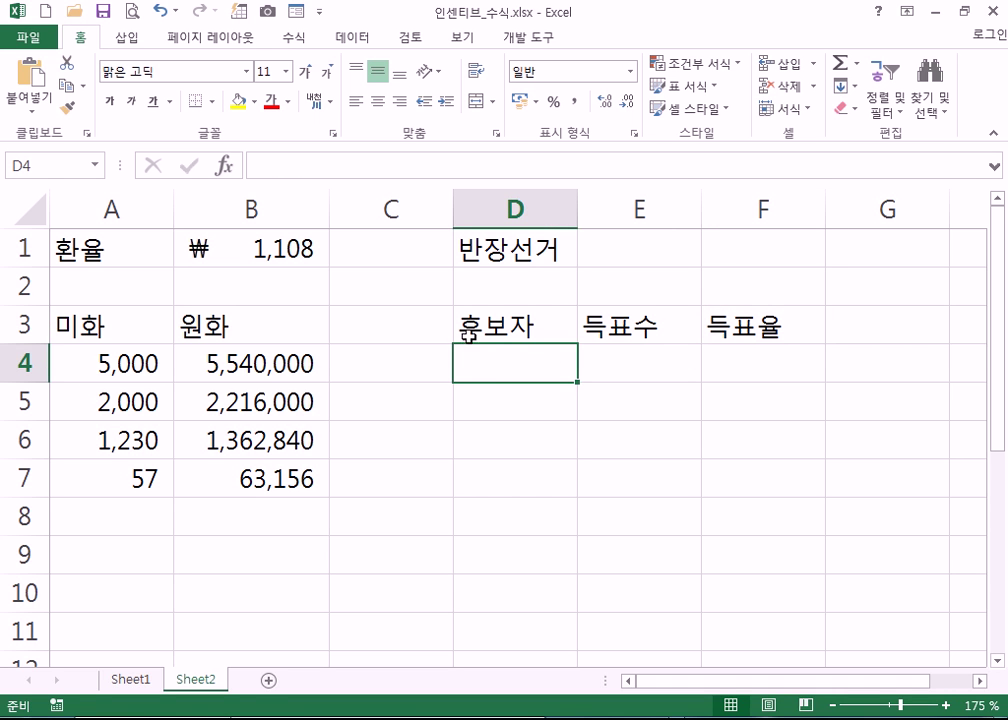
# - List the candidates 홍길동, 일지매, 임꺽정 and 이순신 in D4:D7
pyautogui.press('F2')
pyautogui.write('홍길동')
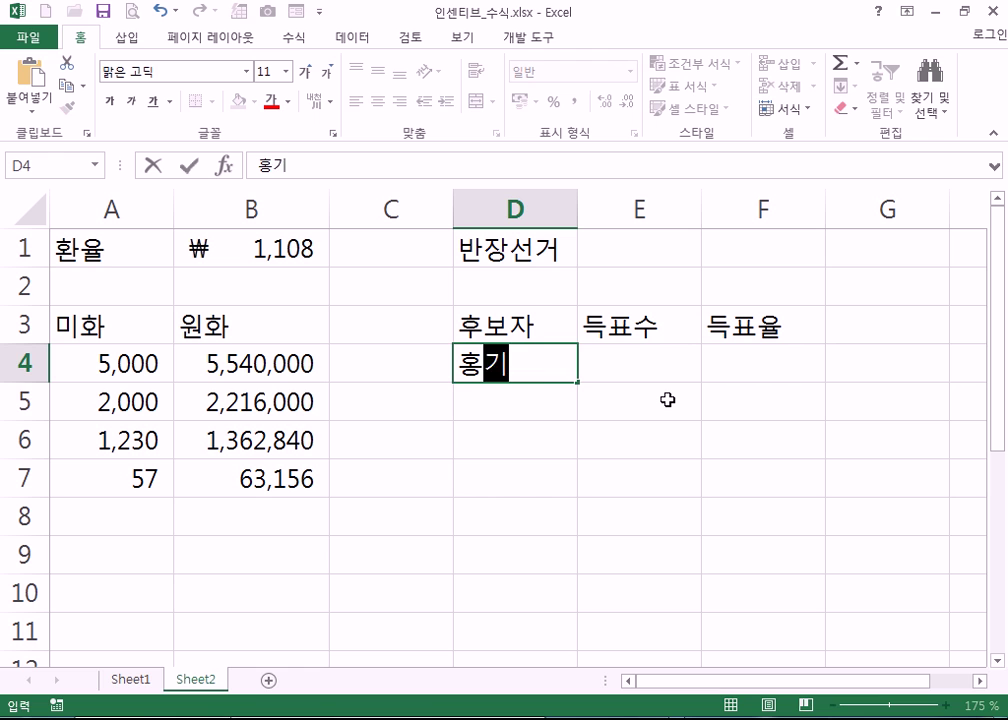
pyautogui.press('Return')
pyautogui.write('일ㅈ지매')
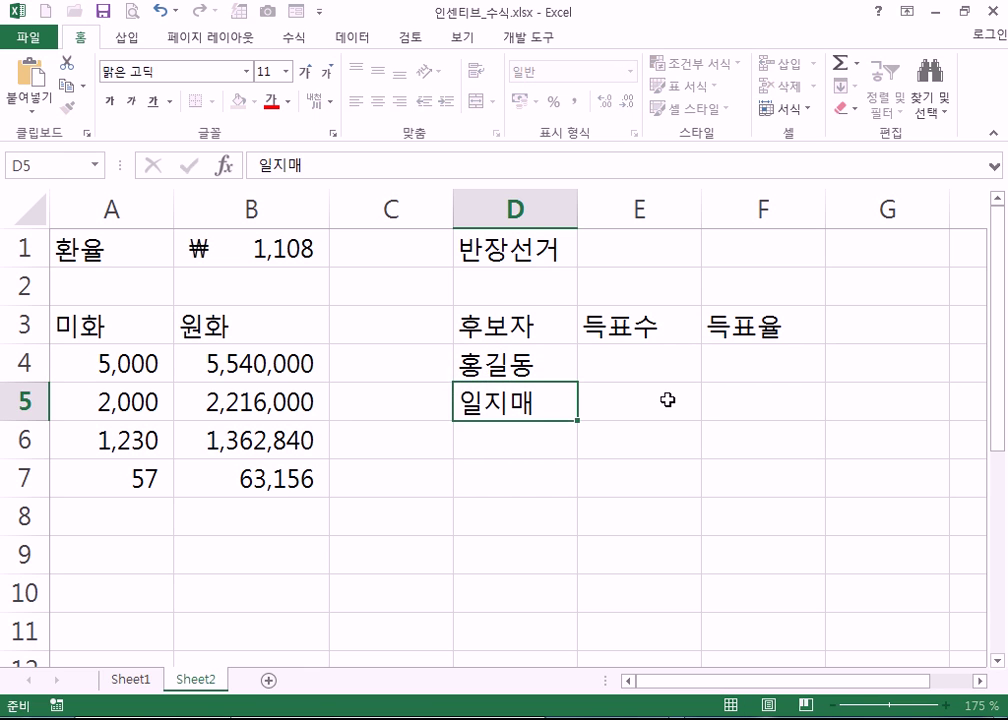
pyautogui.press('Return')
pyautogui.write('임꺽정')
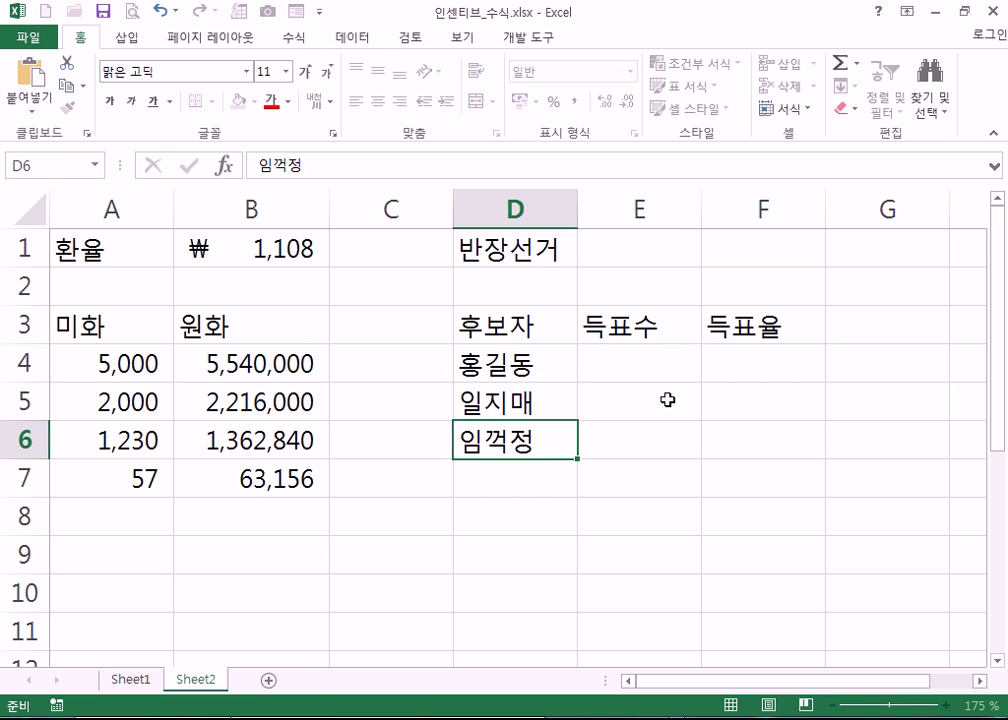
pyautogui.press('Return')
pyautogui.write('이순신')
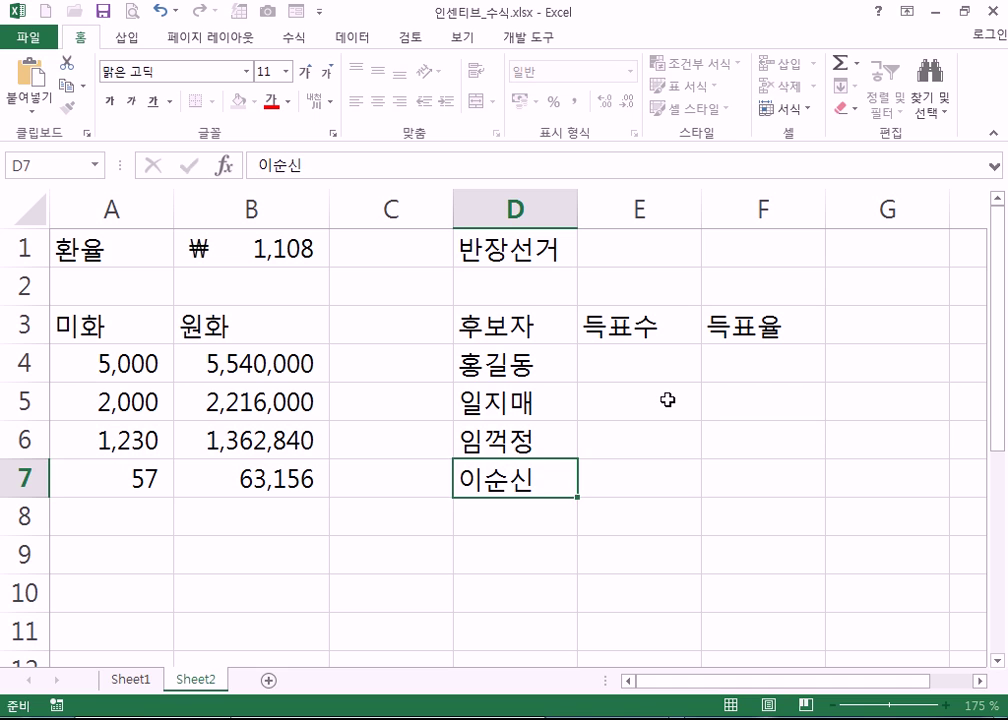
pyautogui.press('Return')
# - Enter votes 30, 40, 20 and 10 in E4:E7 and the label 전체 in D8
pyautogui.click(636, 360)
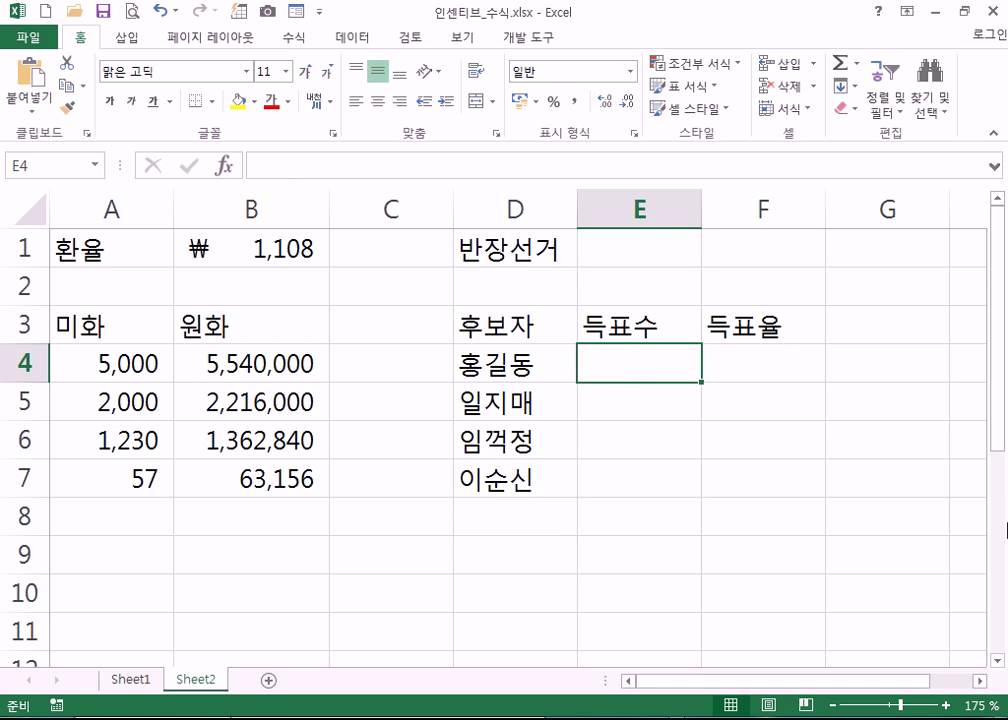
pyautogui.write('30')
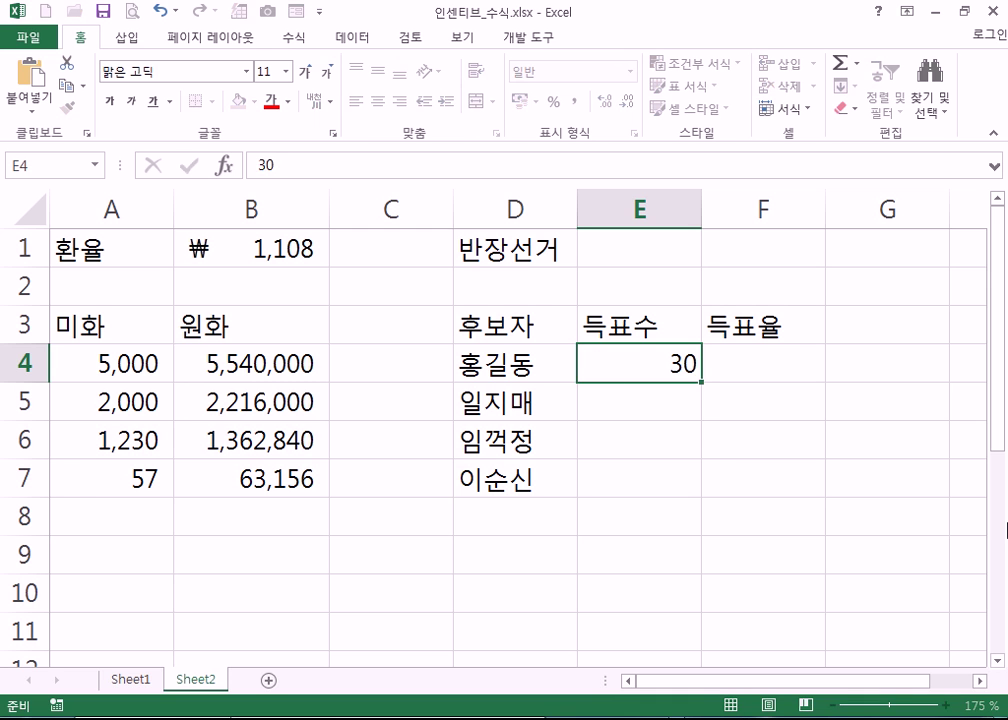
pyautogui.press('Return')
pyautogui.write('40')
pyautogui.press('Return')
pyautogui.write('20')
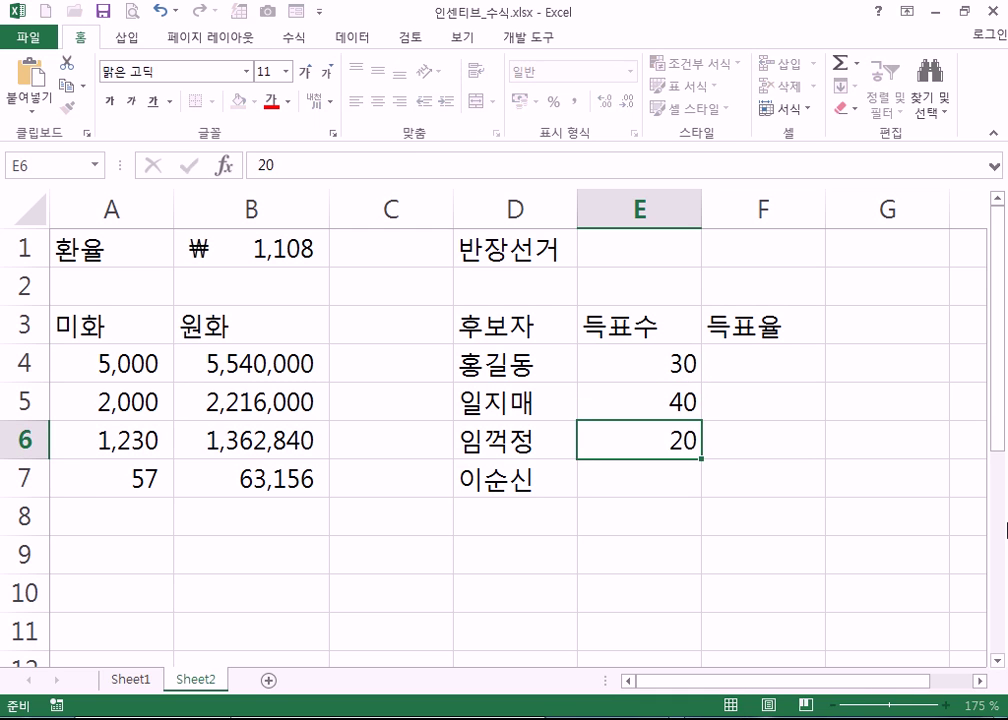
pyautogui.press('Return')
pyautogui.write('10')
pyautogui.press('Return')
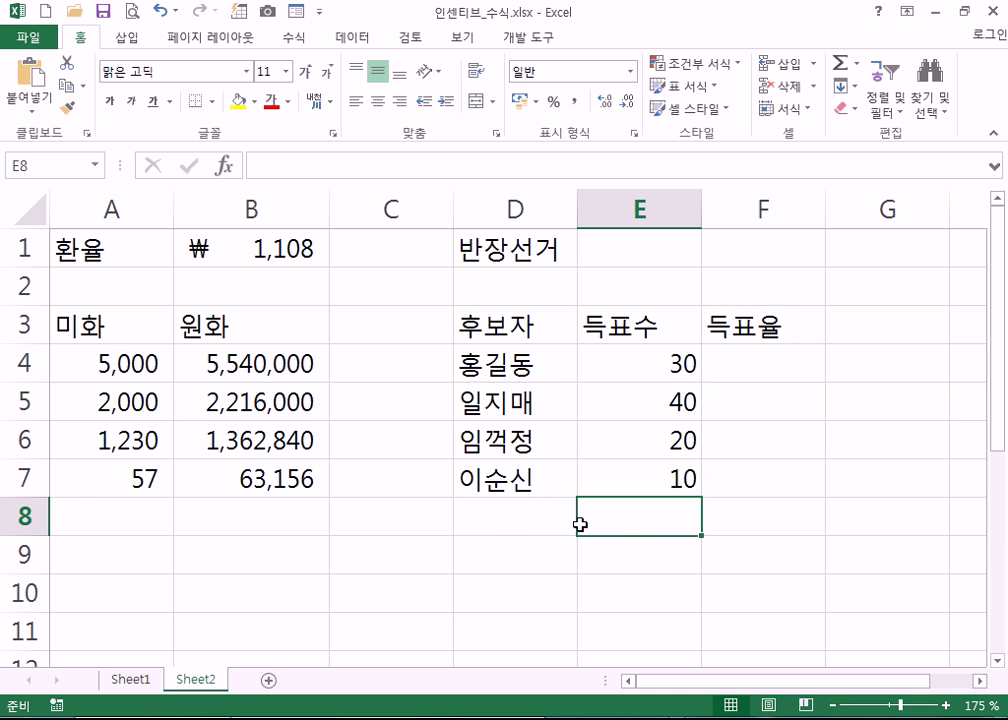
pyautogui.click(481, 518)
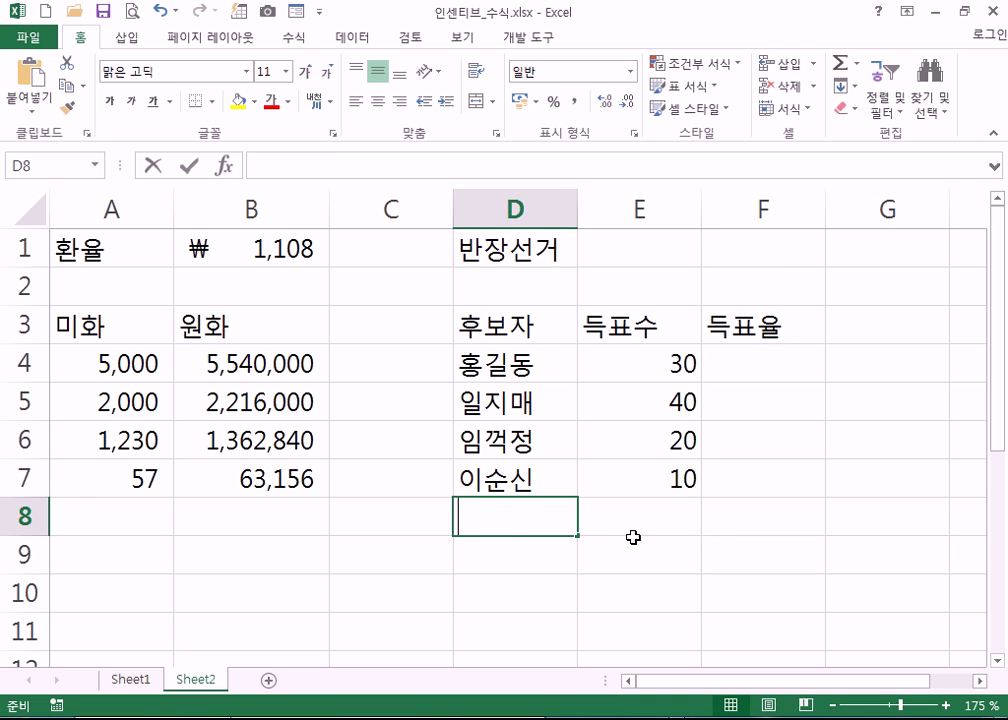
pyautogui.write('전ㅊ')
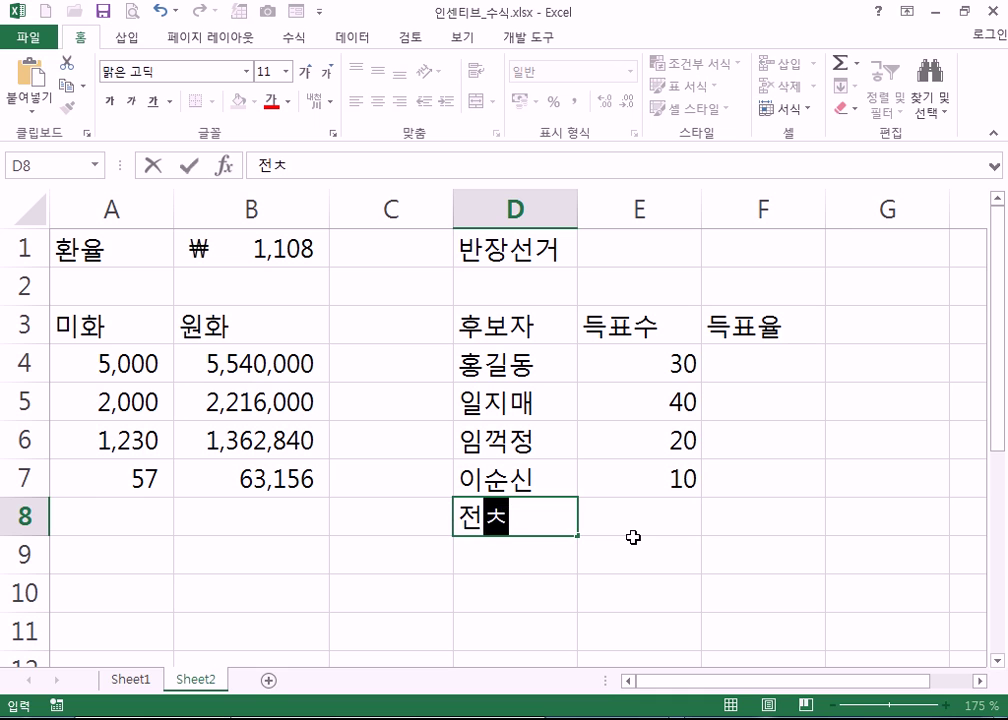
pyautogui.write('ㅔ')
pyautogui.hotkey('ctrl', 'Return')
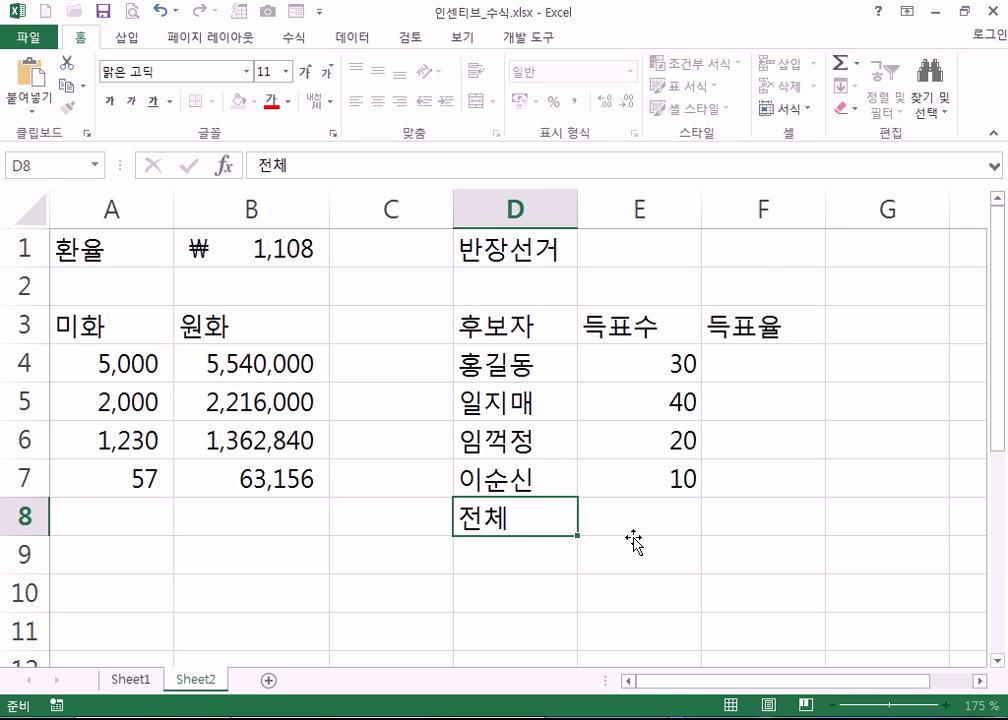
pyautogui.click(634, 532)
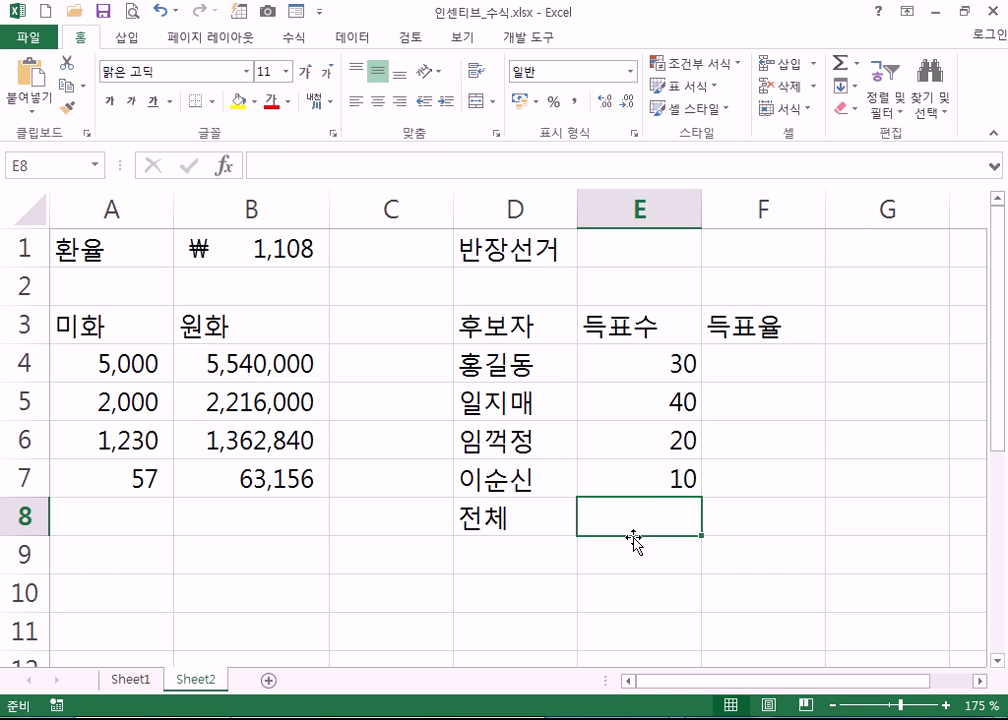
# - Total the votes in E8 with AutoSum =SUM(E4:E7), giving 100
pyautogui.click(846, 75)
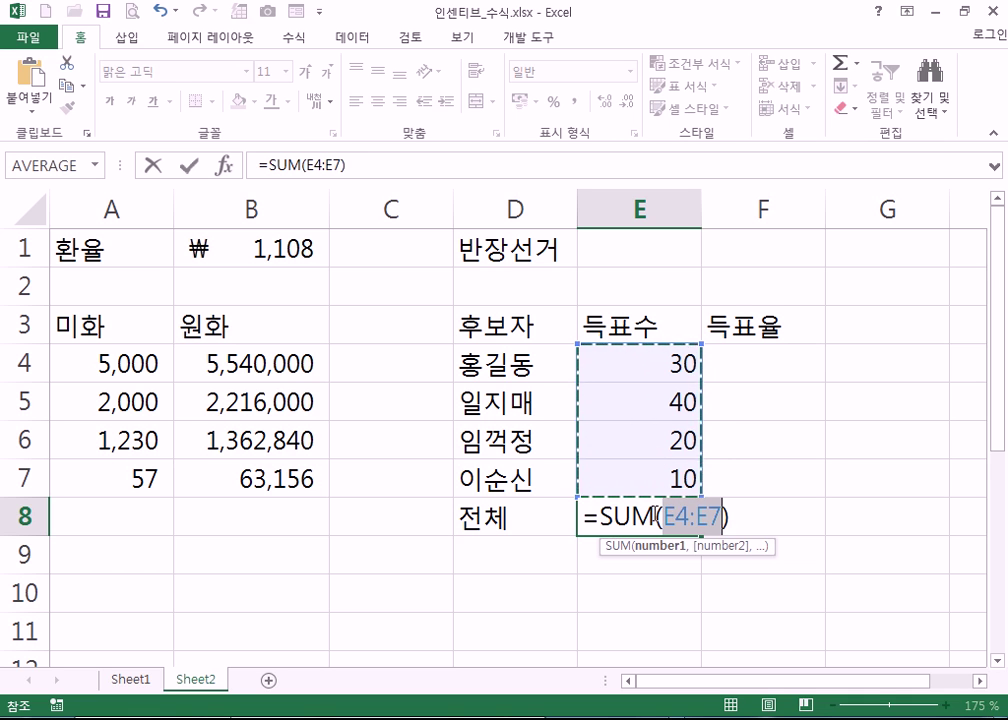
pyautogui.press('Return')
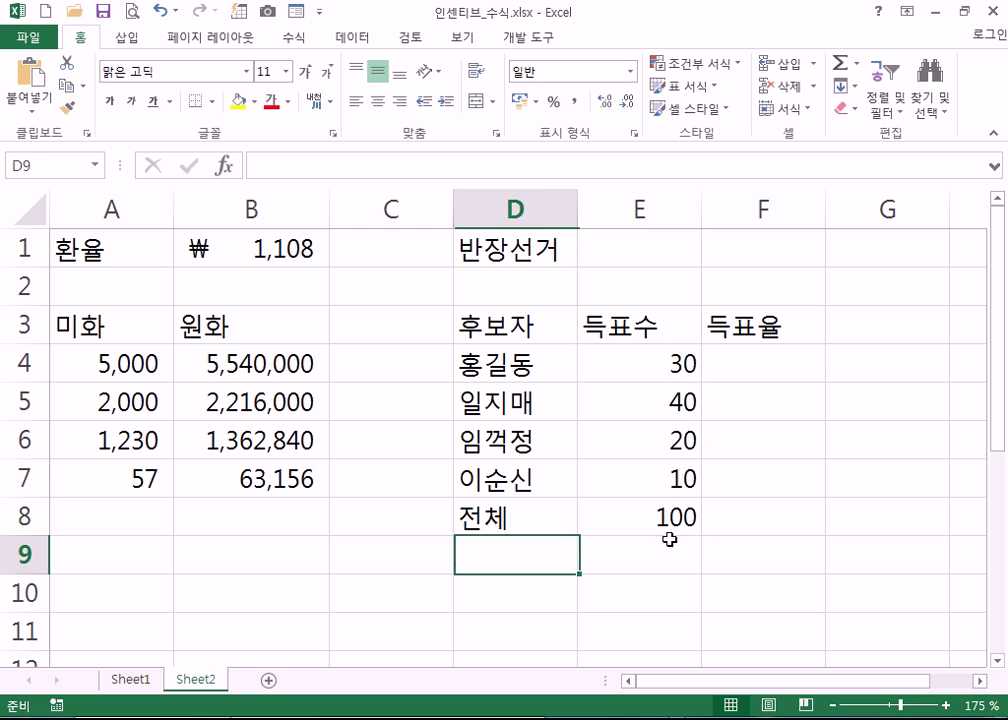
pyautogui.click(645, 516)
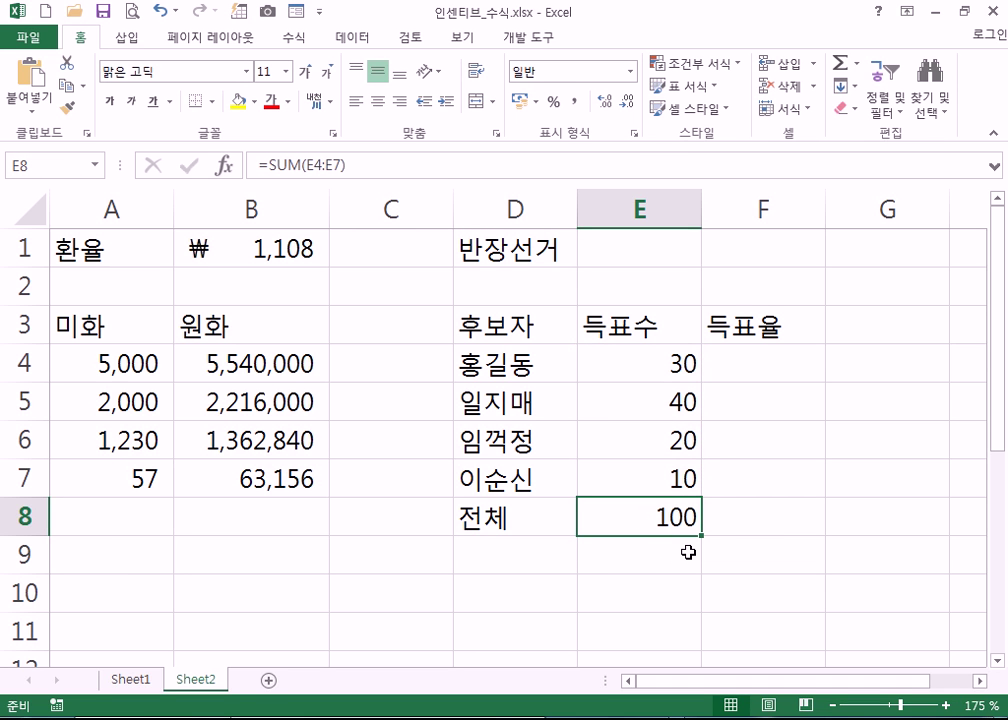
pyautogui.click(735, 360)
pyautogui.moveTo(654, 361); pyautogui.dragTo(653, 477)
pyautogui.click(758, 362)
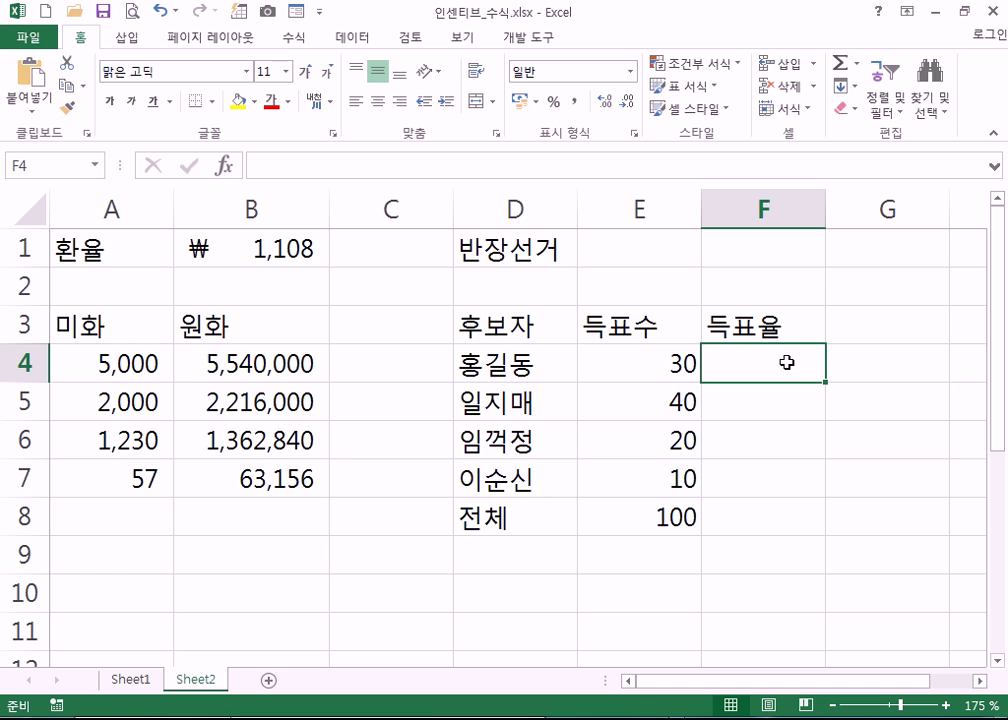
# - Enter =E4/E8 in F4, format it as 30.0%, and fill it down to F7
pyautogui.write('=')
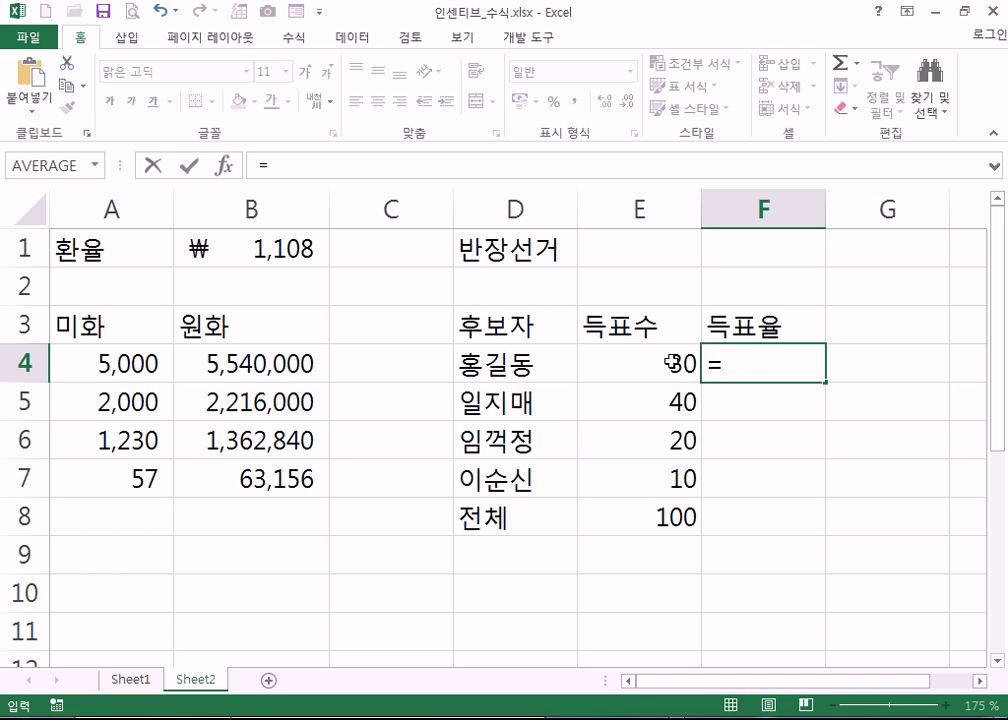
pyautogui.click(647, 357)
pyautogui.write('/')
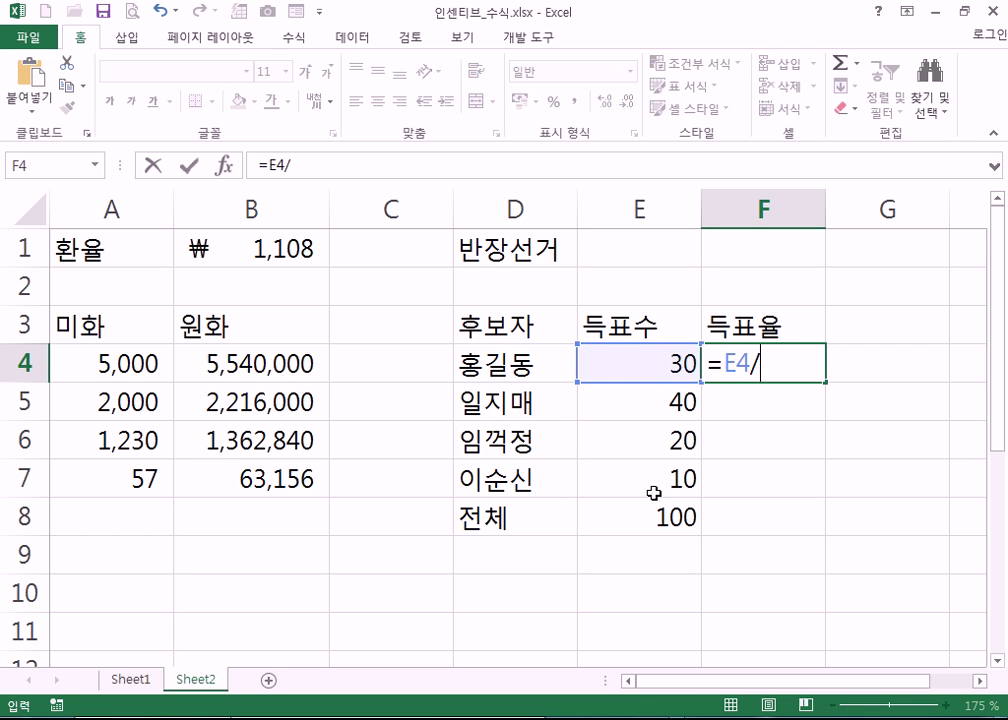
pyautogui.click(661, 509)
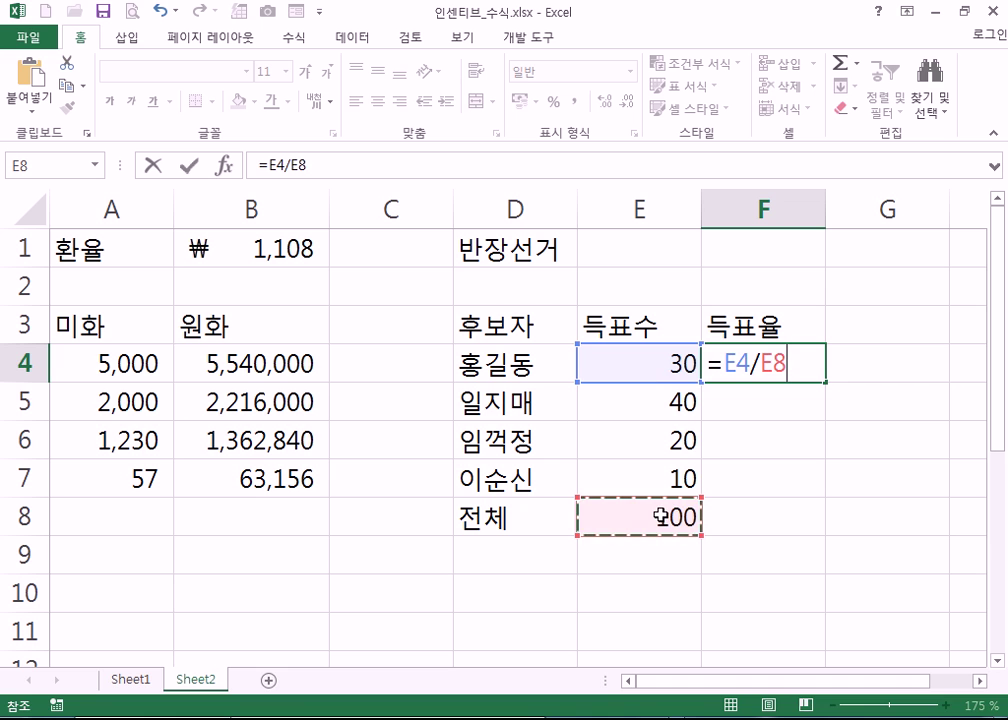
pyautogui.hotkey('ctrl', 'Return')
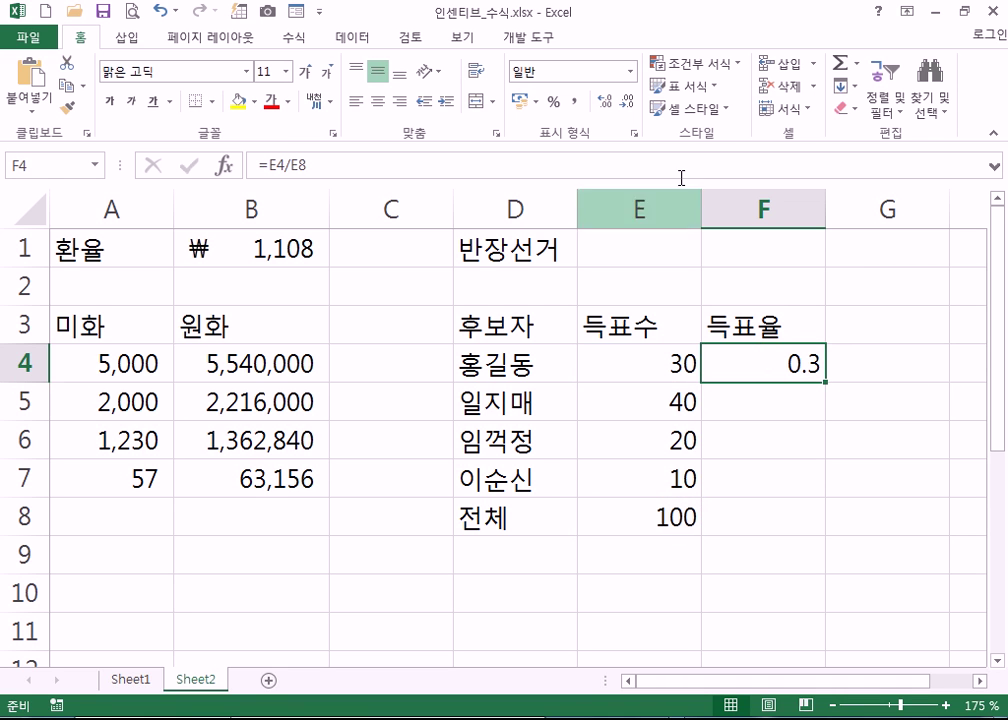
pyautogui.click(554, 102)
pyautogui.click(604, 102)
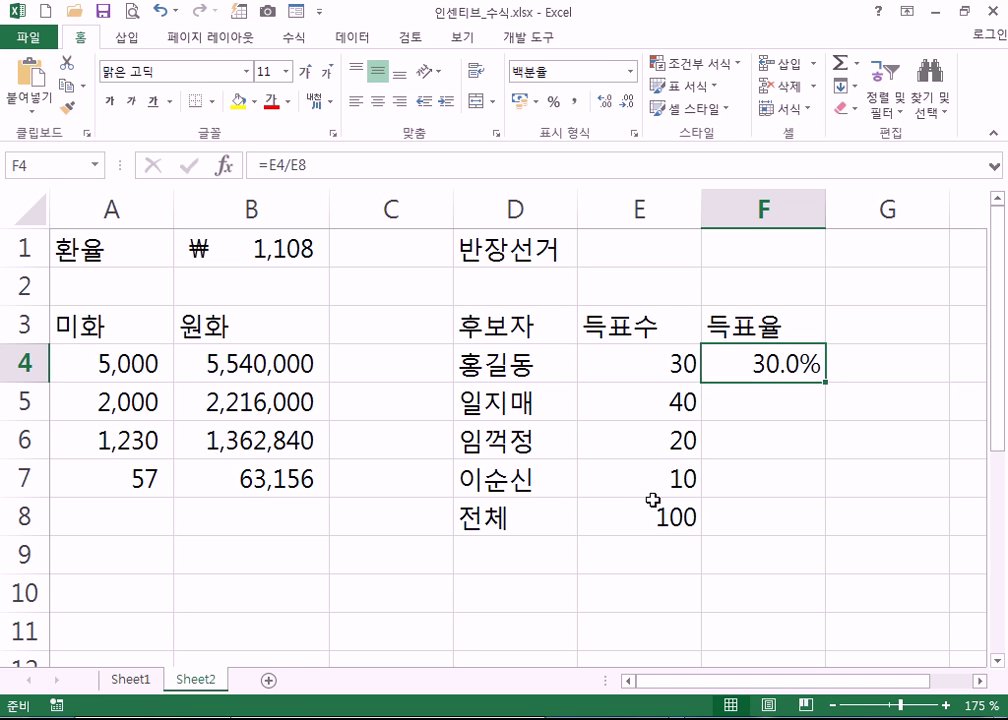
pyautogui.moveTo(826, 383); pyautogui.dragTo(806, 505)
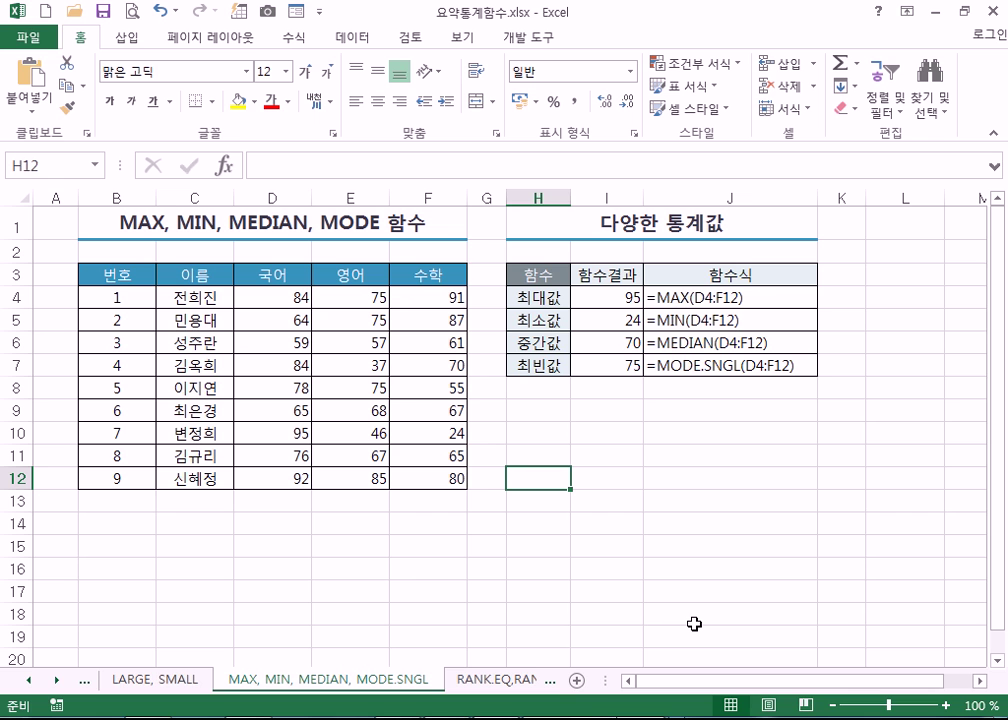
# - Switch to the RANK.EQ,RANK.AVG sheet and inspect the RANK.EQ formula in D4
pyautogui.hotkey('ctrl', 'pagedown')
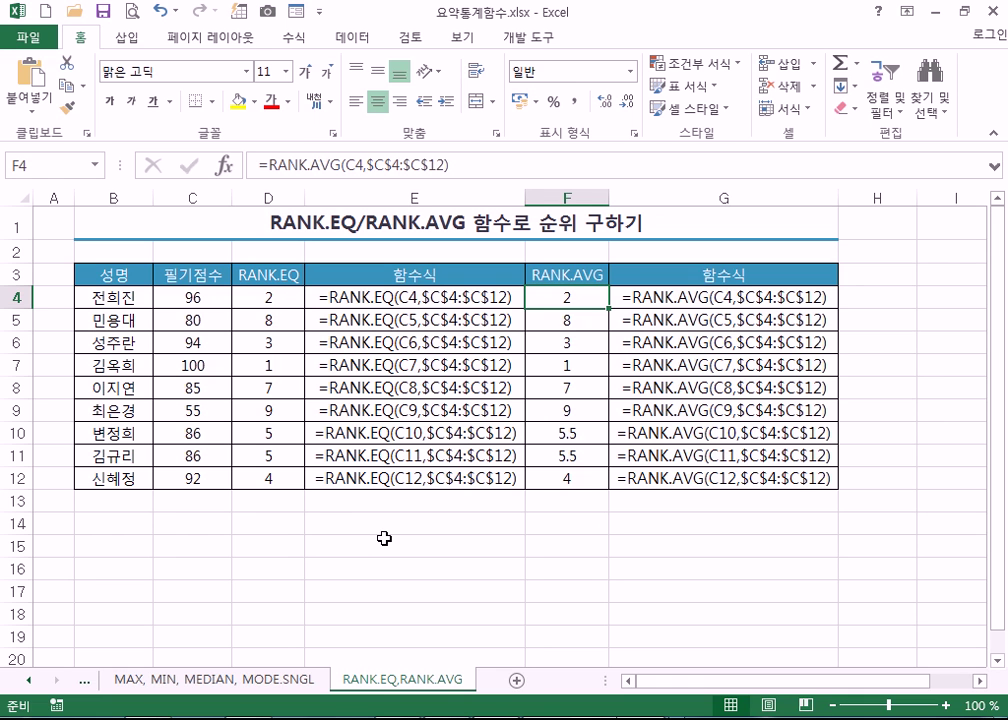
pyautogui.click(353, 524)
pyautogui.click(290, 300)
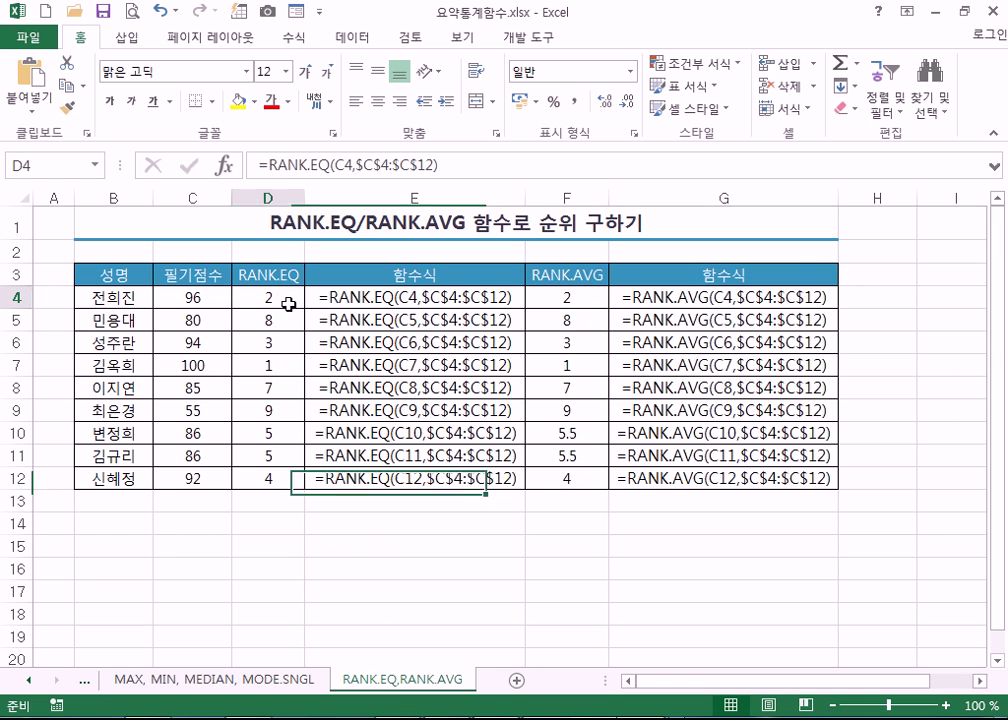
pyautogui.click(353, 527)
# - Type =RANK in E14 and compare the RANK.AVG, RANK.EQ and RANK autocomplete descriptions
pyautogui.write('=ㄱ')
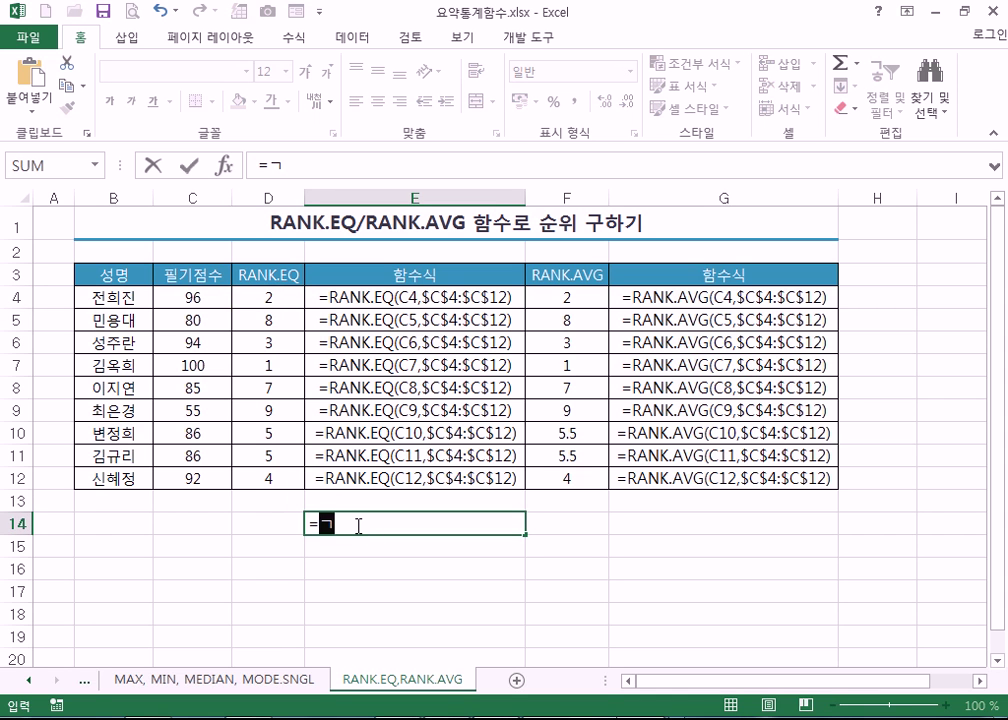
pyautogui.press('BackSpace')
pyautogui.write('RANK')
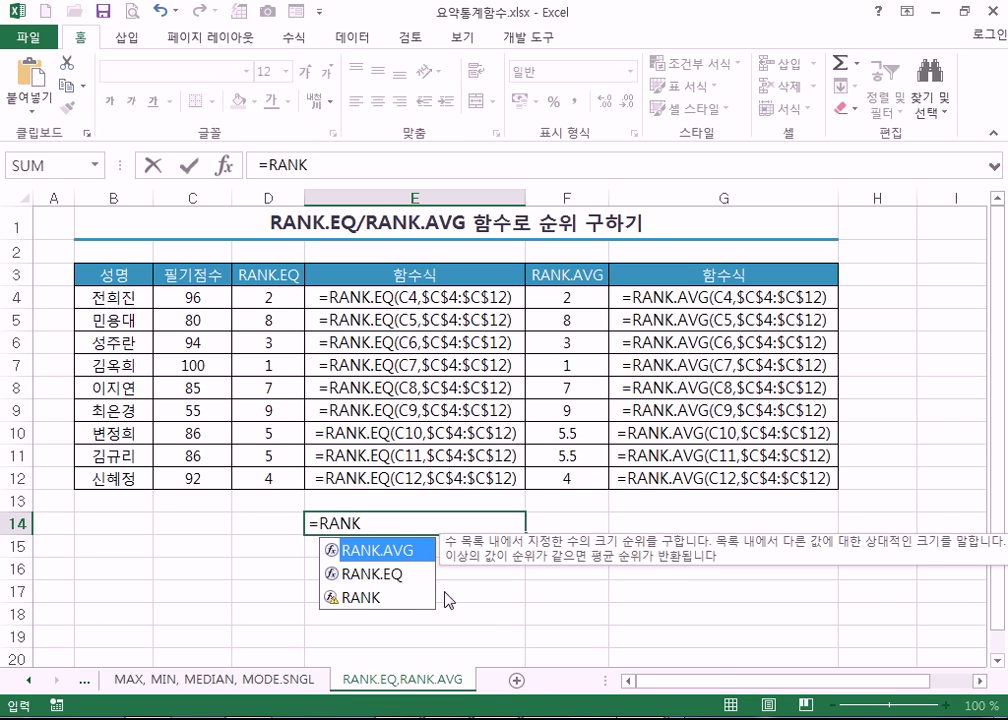
pyautogui.click(364, 600)
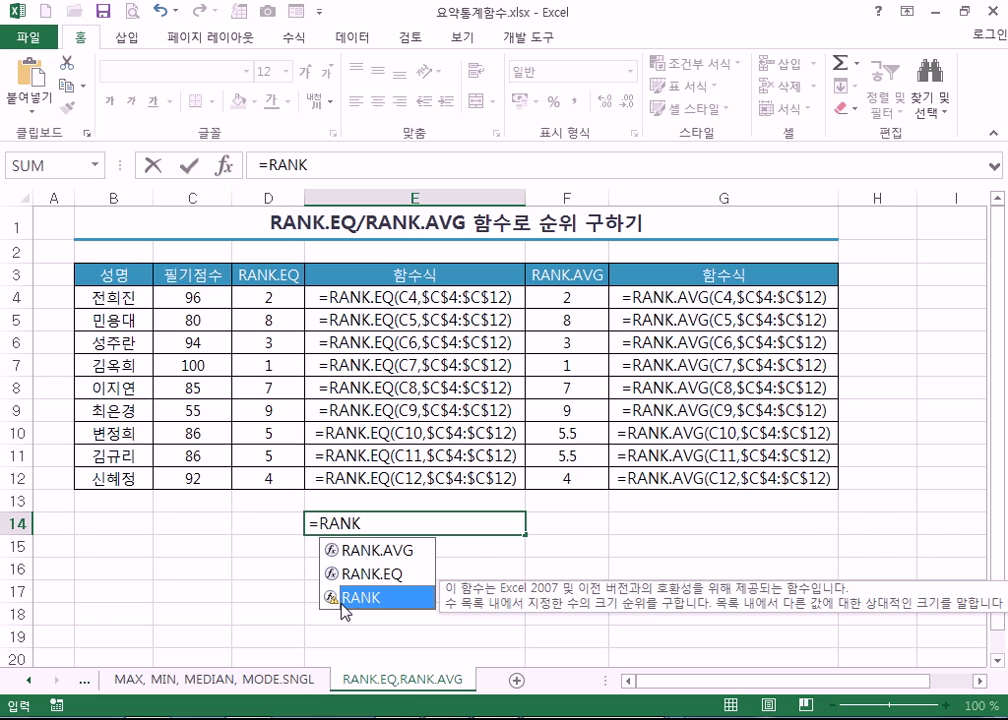
pyautogui.click(369, 550)
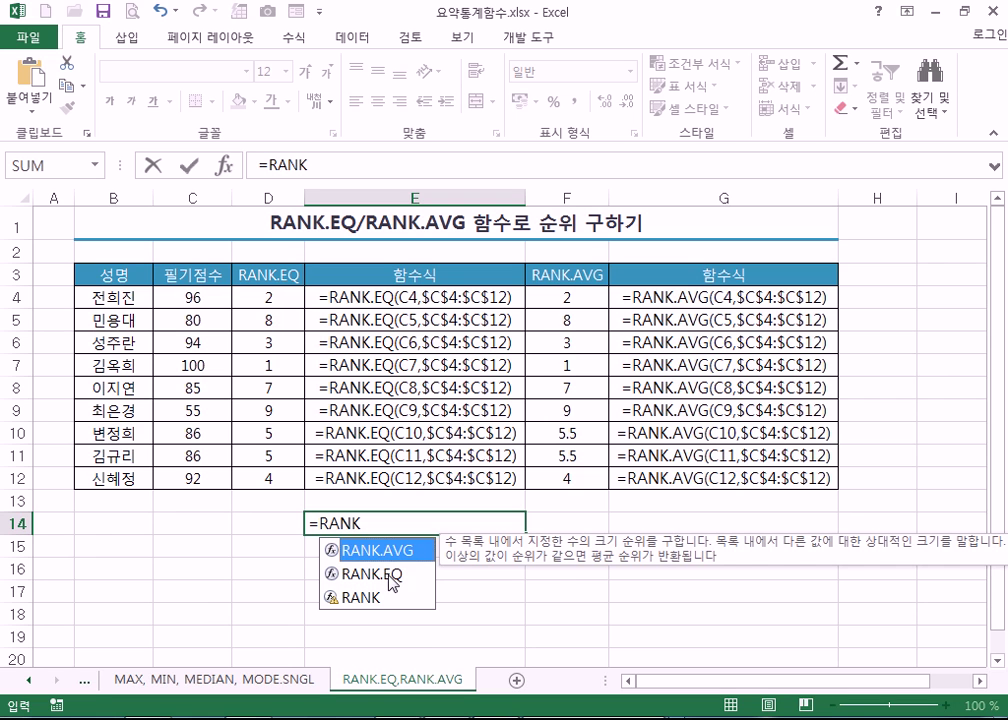
pyautogui.click(388, 574)
pyautogui.click(377, 600)
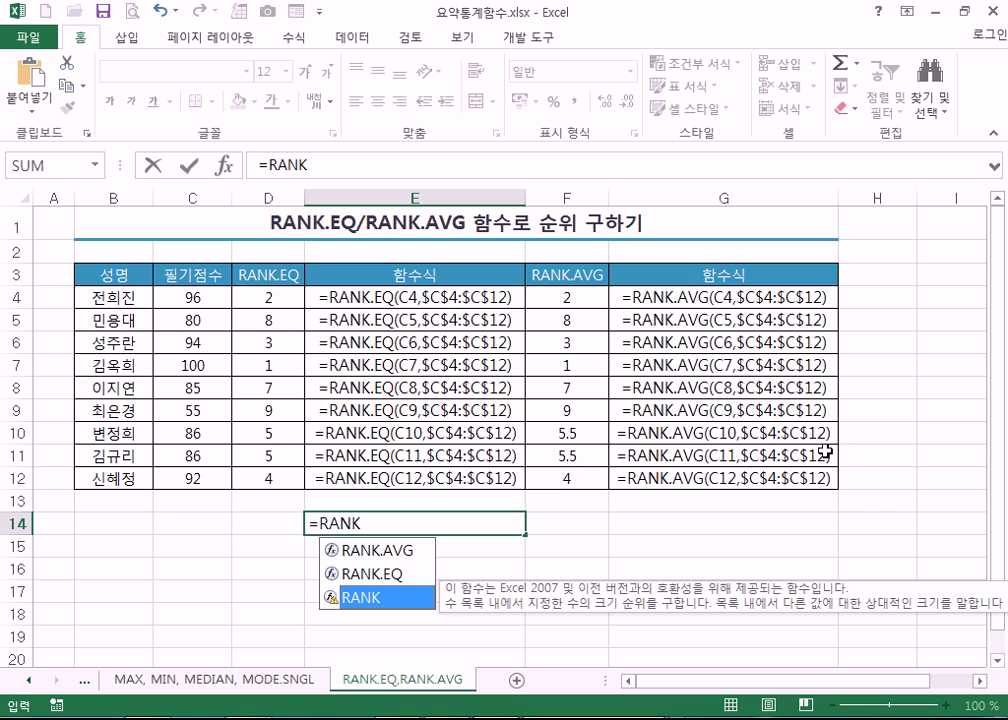
pyautogui.click(396, 576)
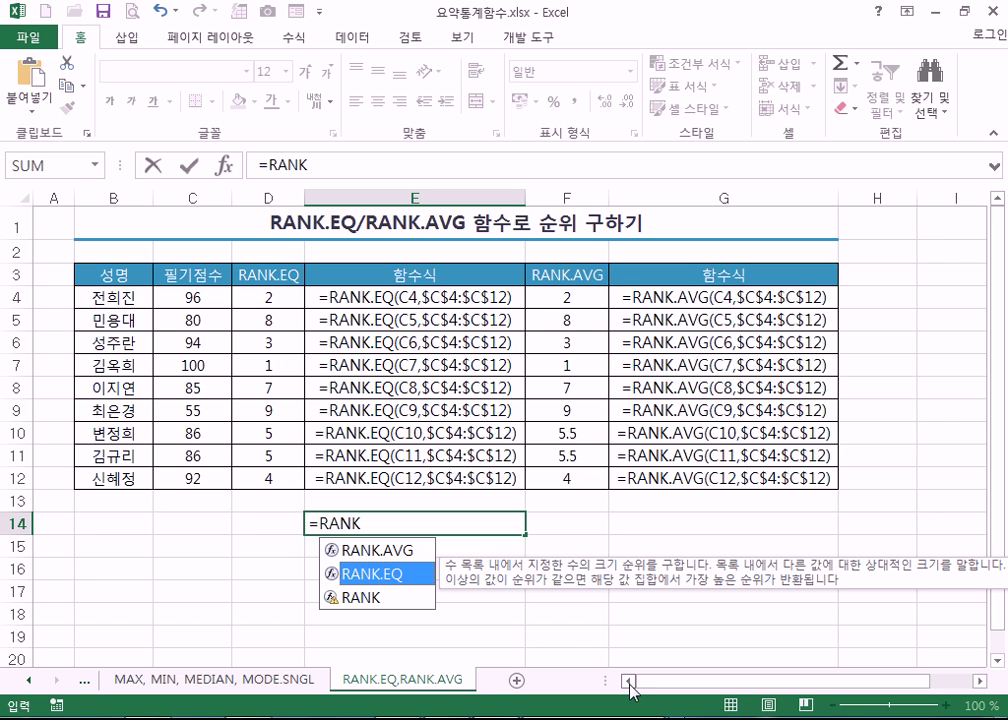
# - Review the RANK.AVG, RANK.EQ and RANK compatibility descriptions again
pyautogui.click(412, 549)
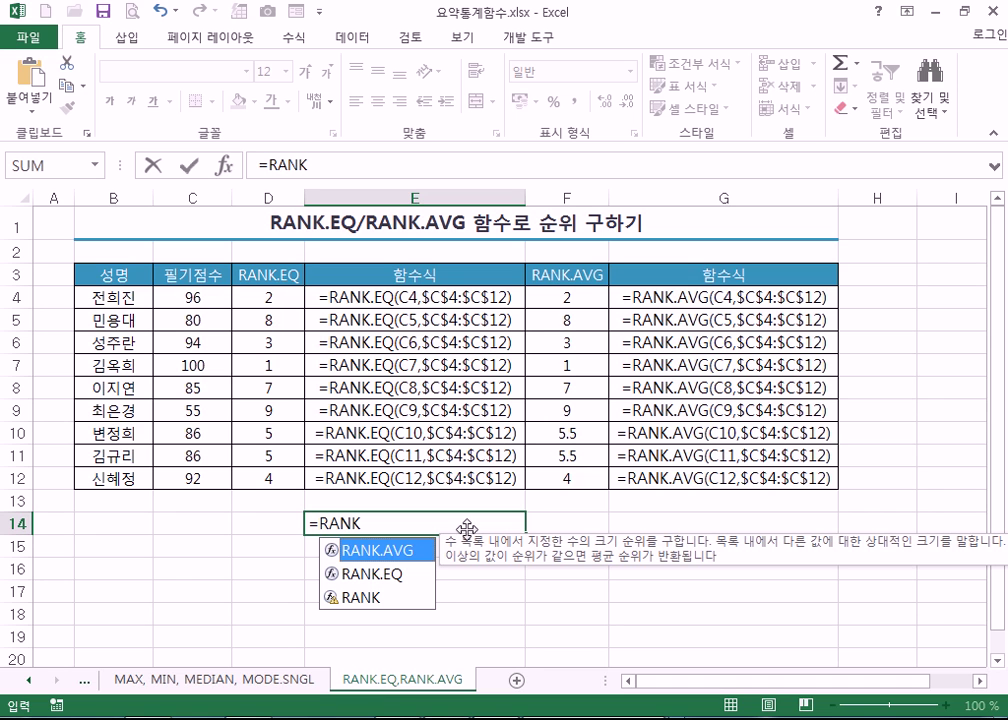
pyautogui.click(398, 574)
pyautogui.click(404, 551)
pyautogui.click(398, 574)
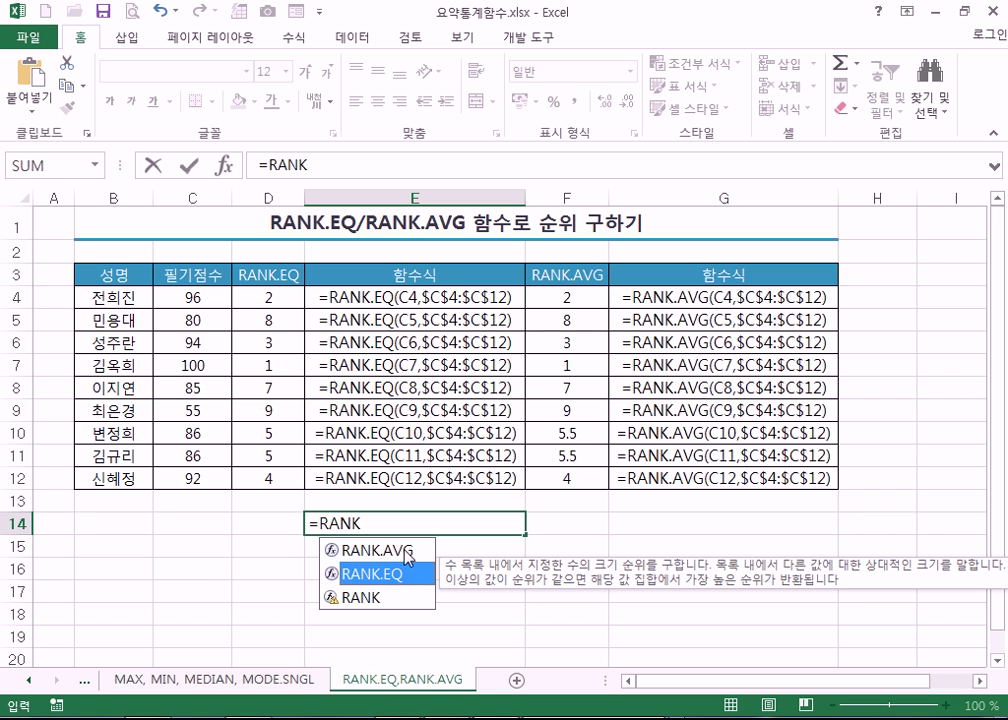
pyautogui.click(405, 552)
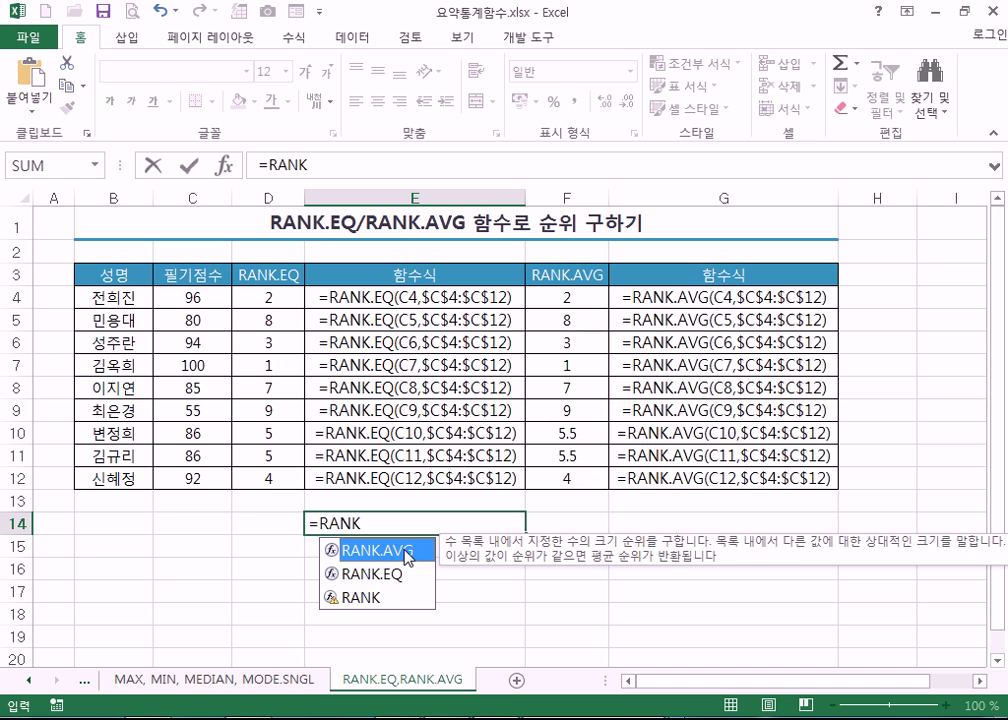
pyautogui.click(348, 598)
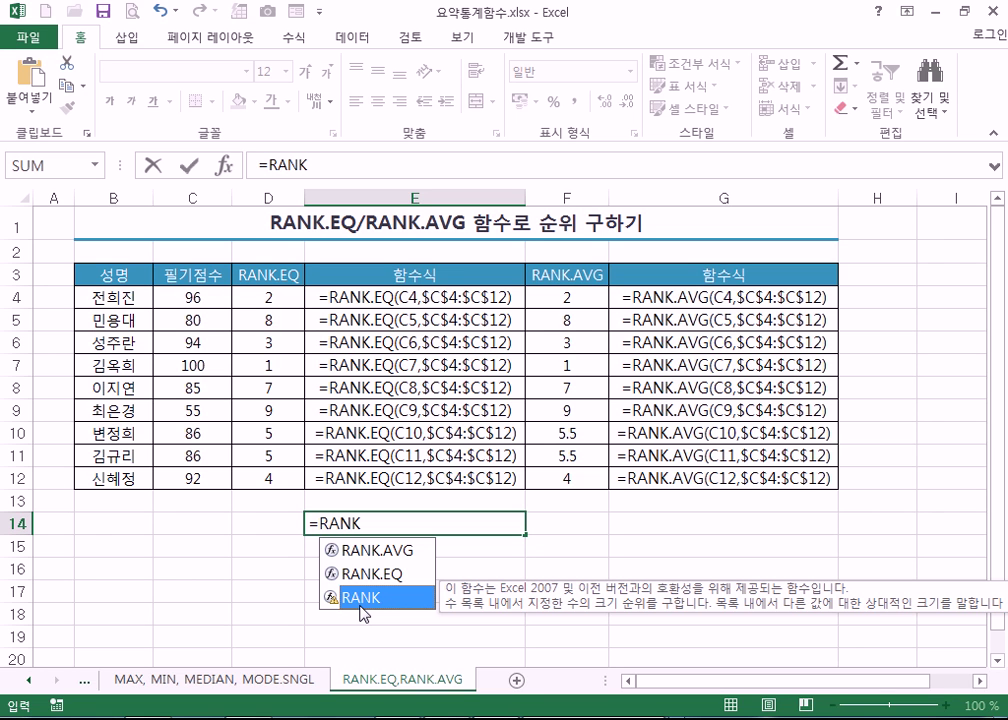
# - Cancel the unfinished E14 formula and clear the RANK.EQ results in D4:D12
pyautogui.press('Escape')
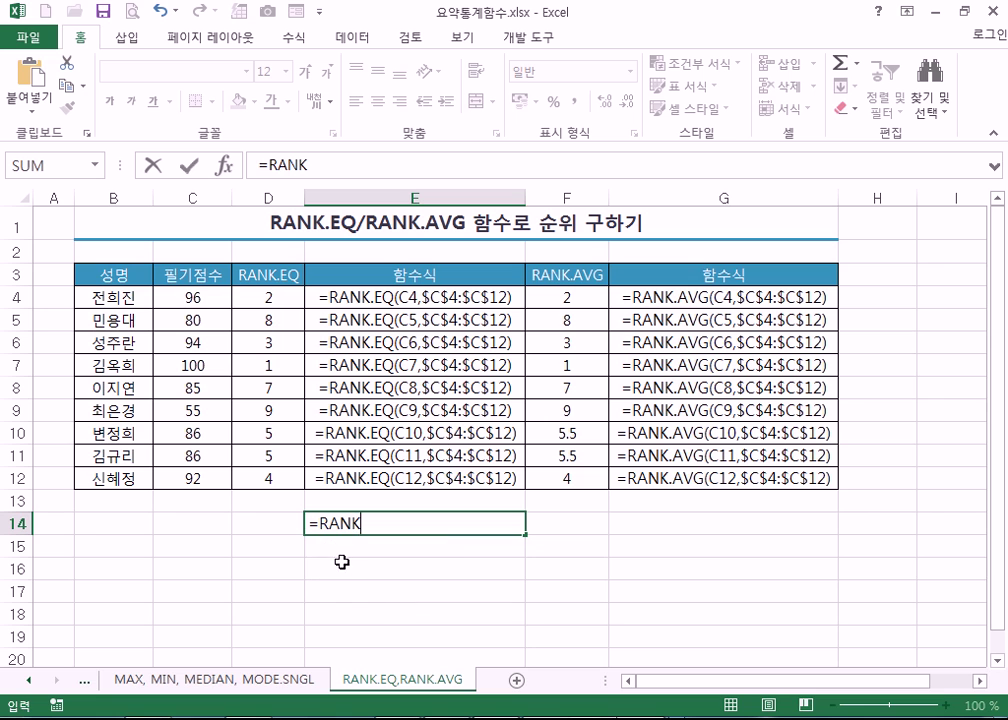
pyautogui.press('Escape')
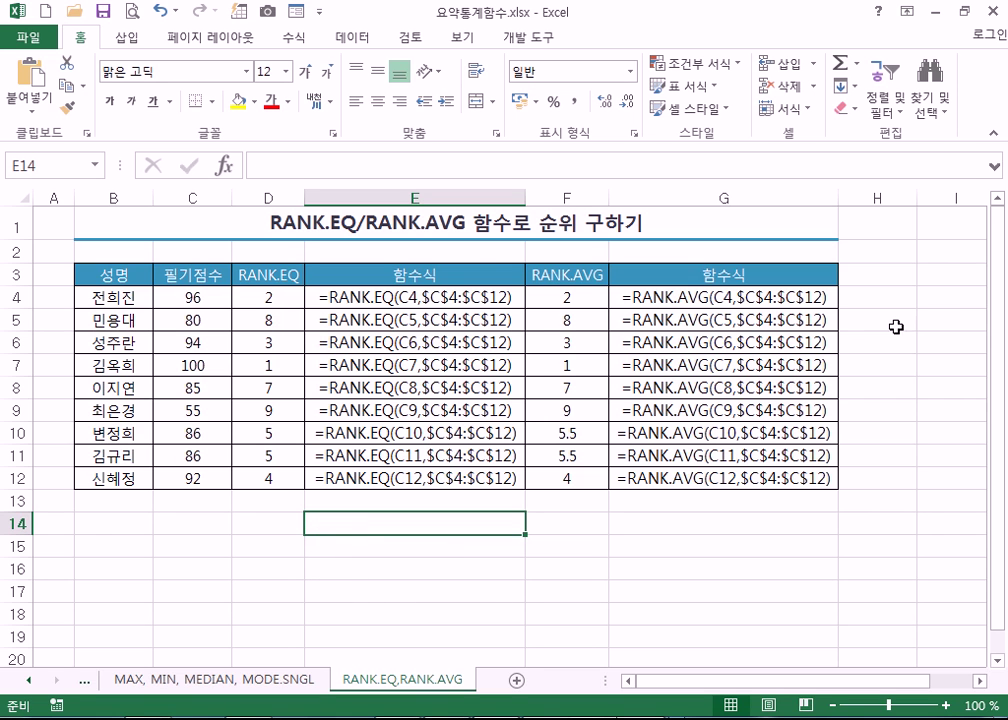
pyautogui.moveTo(297, 298); pyautogui.dragTo(292, 479)
pyautogui.press('Delete')
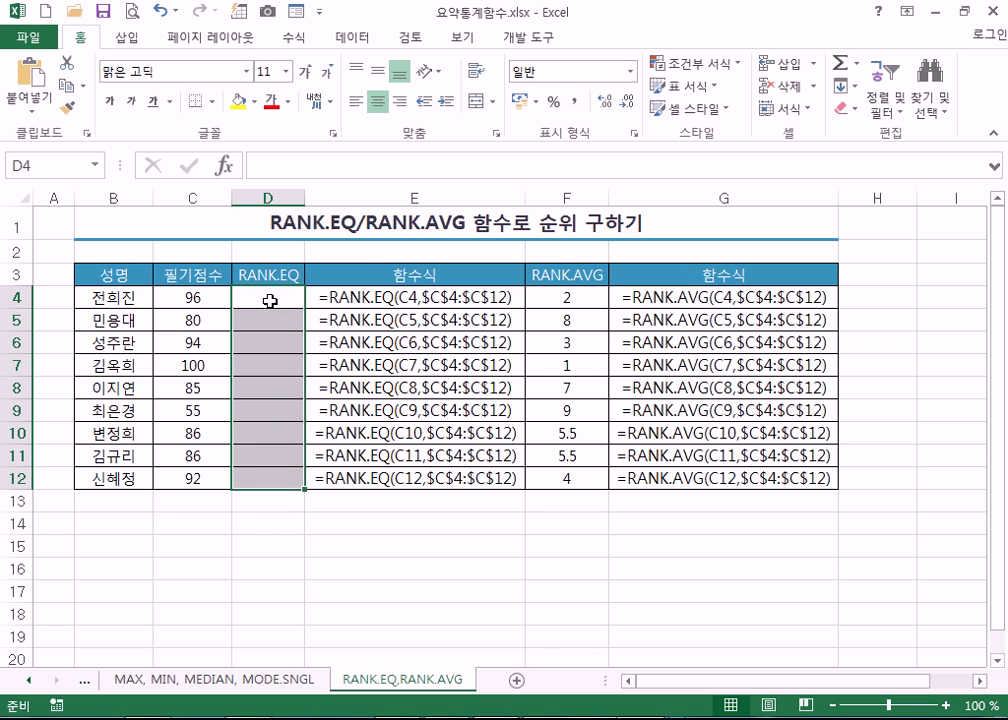
pyautogui.click(268, 296)
# - Start D4's formula with =RANK and insert the RANK.EQ function
pyautogui.write('=')
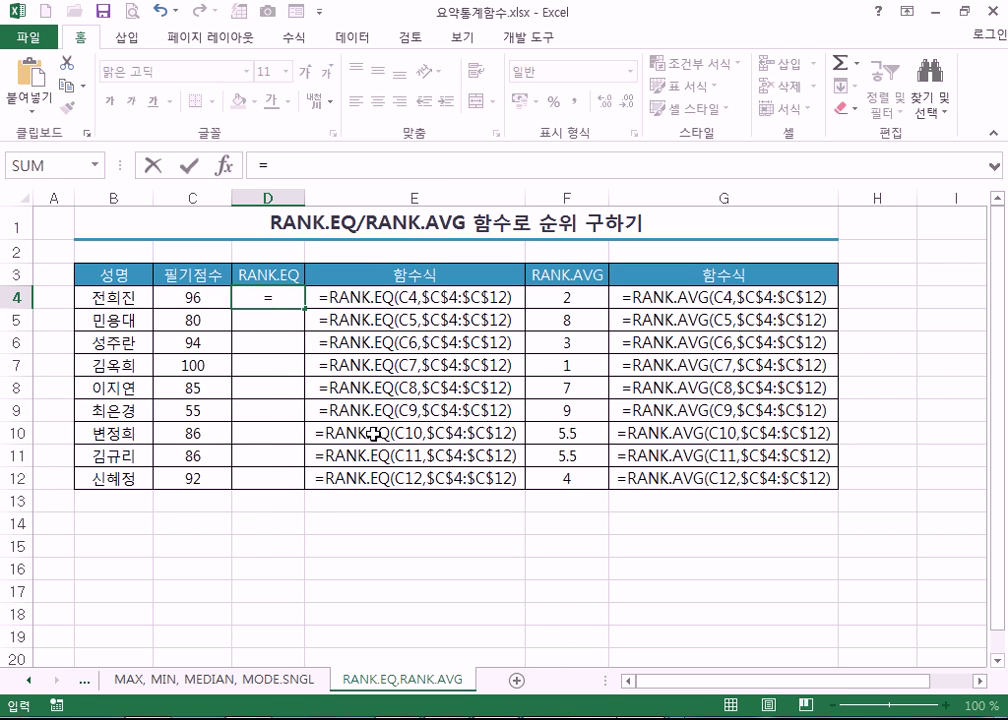
pyautogui.write('RANK')
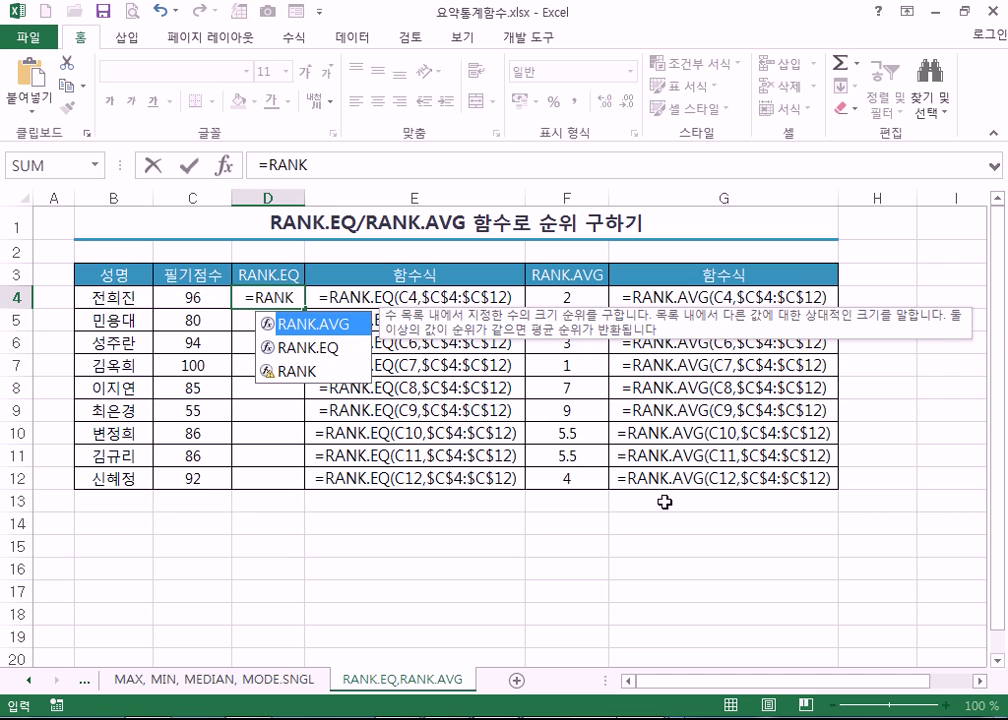
pyautogui.press('Down')
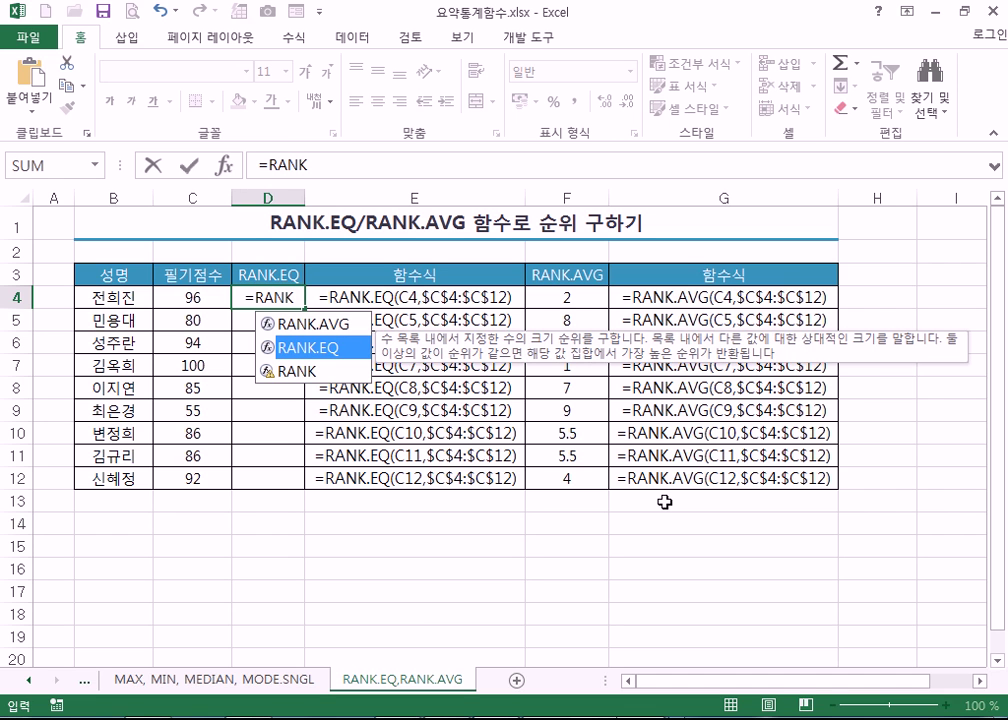
pyautogui.press('Down')
pyautogui.press('Up')
pyautogui.doubleClick(322, 350)
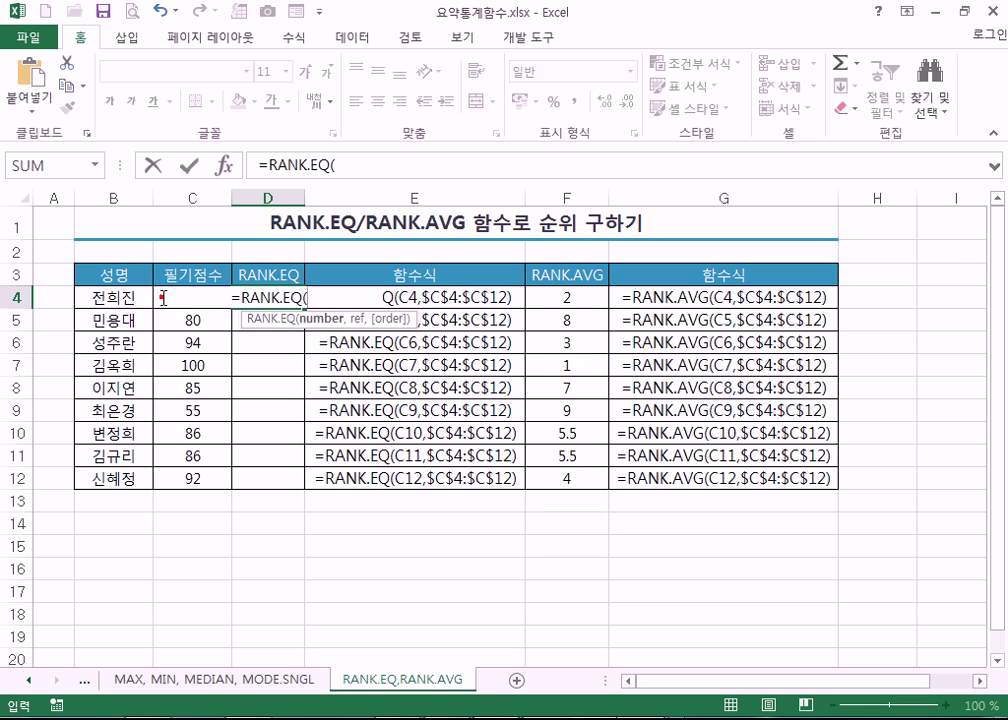
pyautogui.click(313, 298)
pyautogui.click(140, 297)
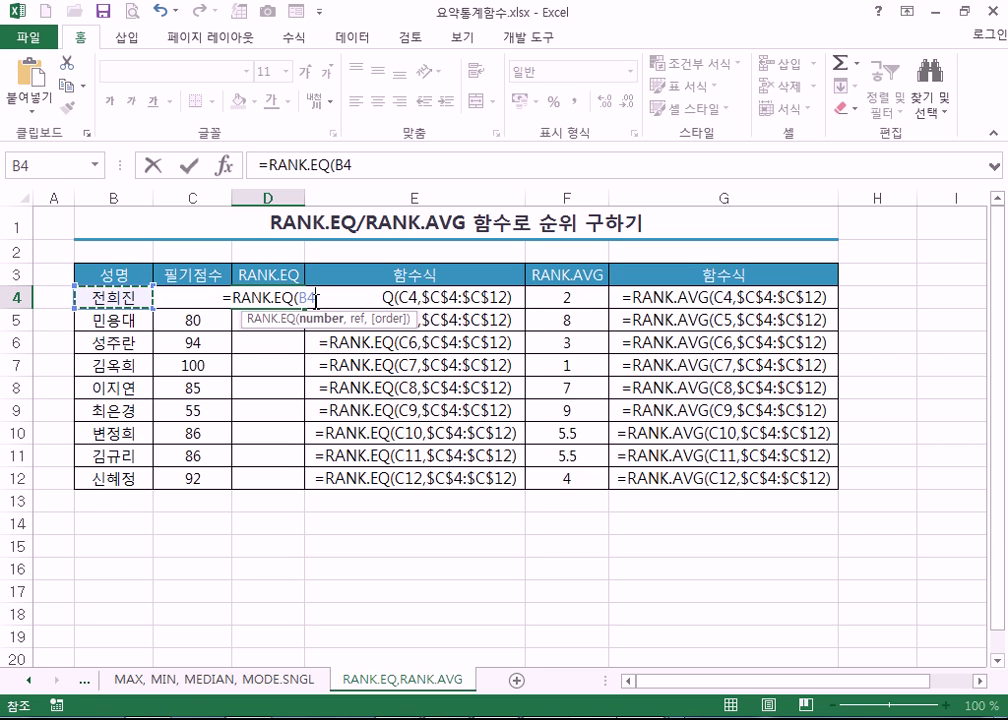
pyautogui.press('BackSpace')
pyautogui.press('BackSpace')
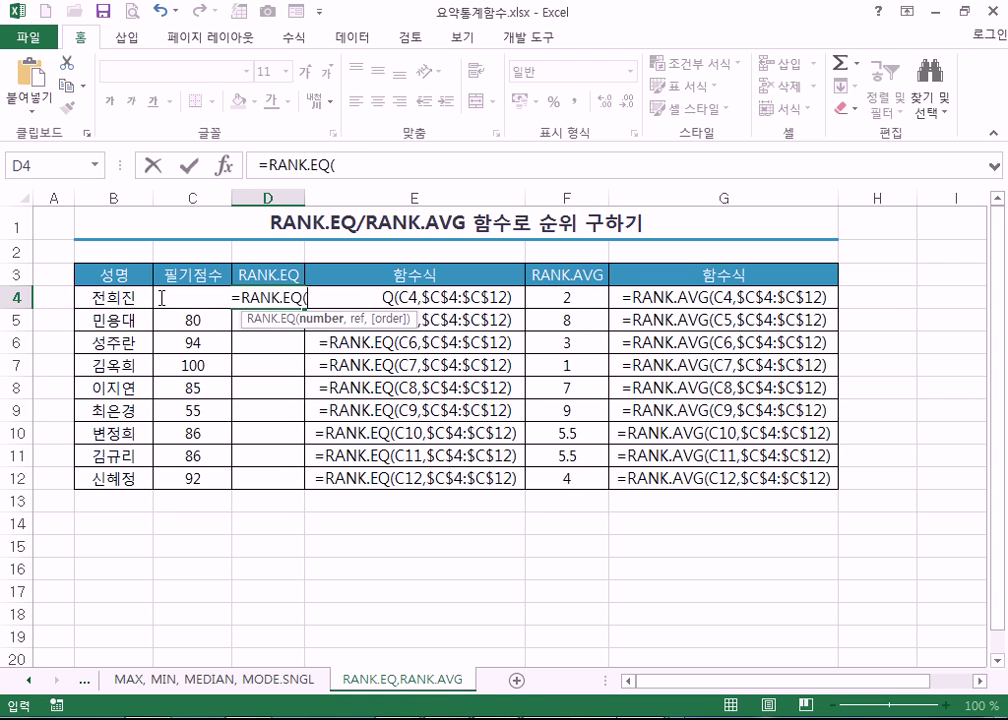
pyautogui.click(312, 298)
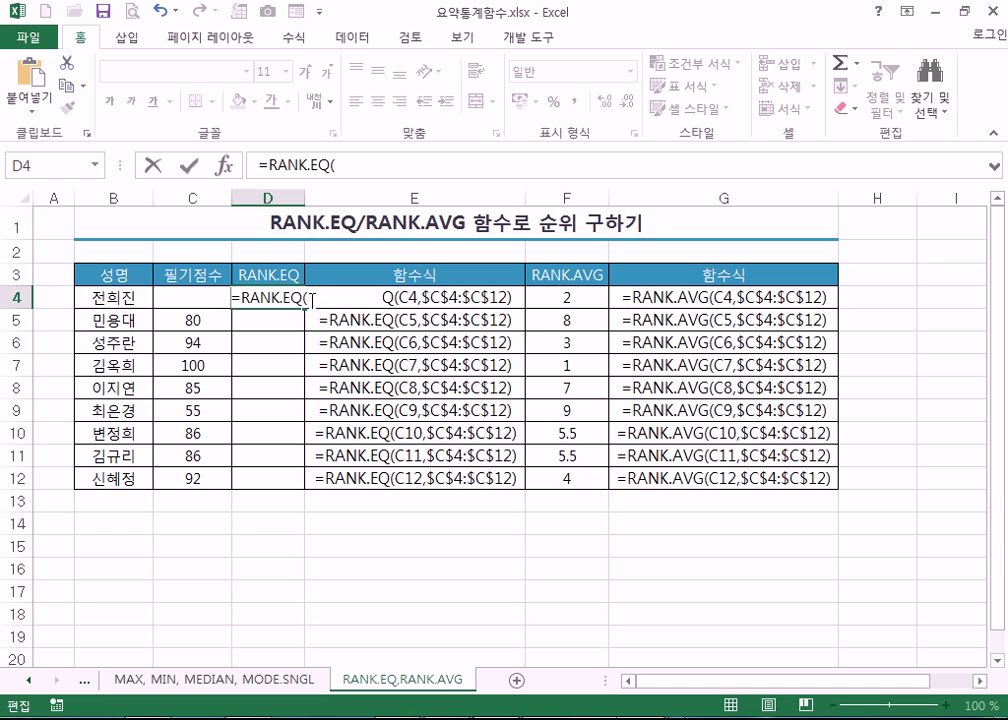
pyautogui.click(308, 299)
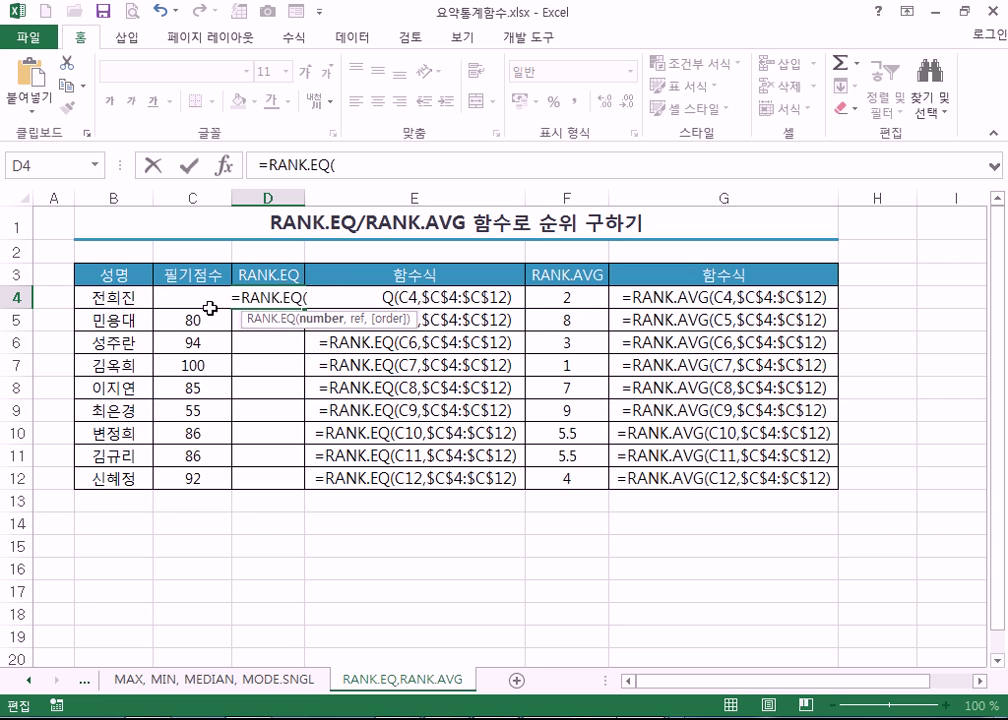
# - Give RANK.EQ the number C4 and the absolute range $C$4:$C$12, ending with a comma
pyautogui.click(180, 322)
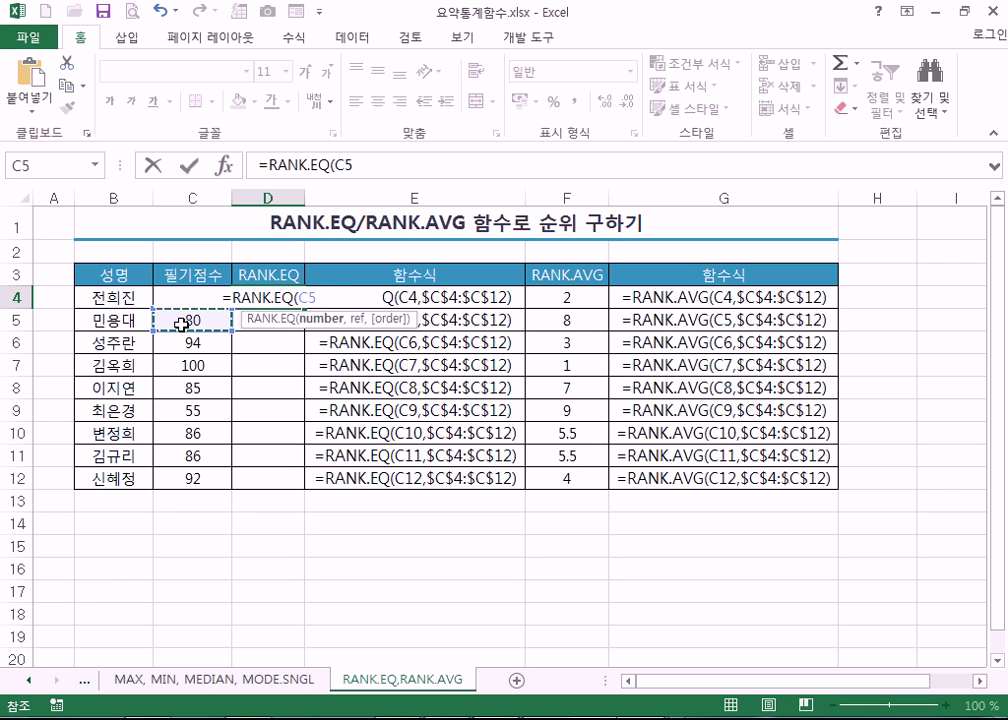
pyautogui.press('Up')
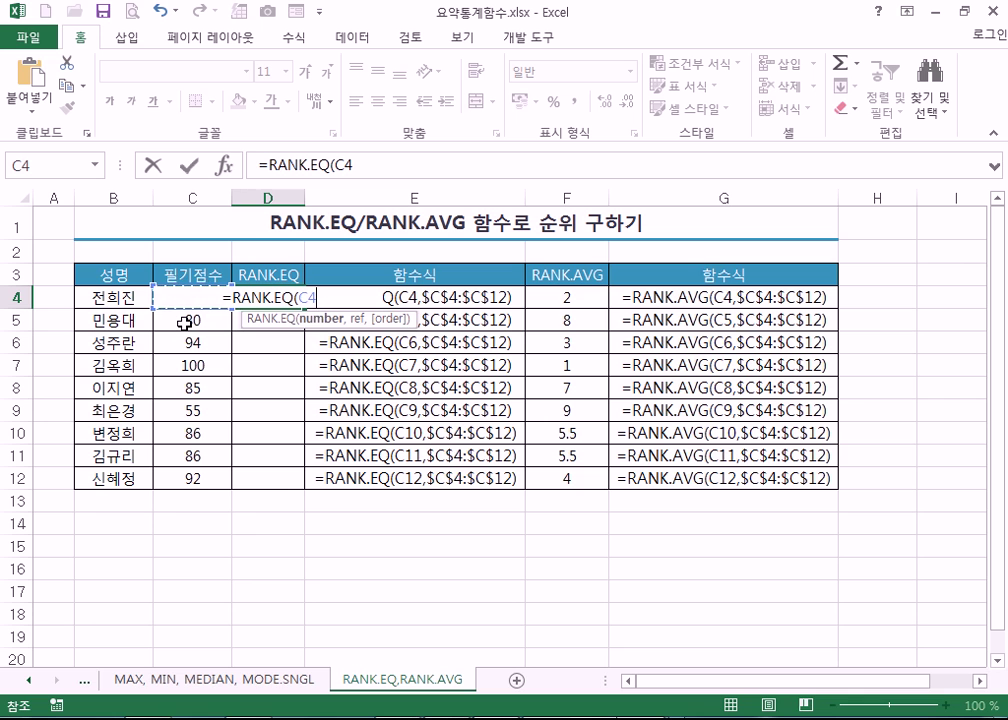
pyautogui.press('BackSpace')
pyautogui.press('BackSpace')
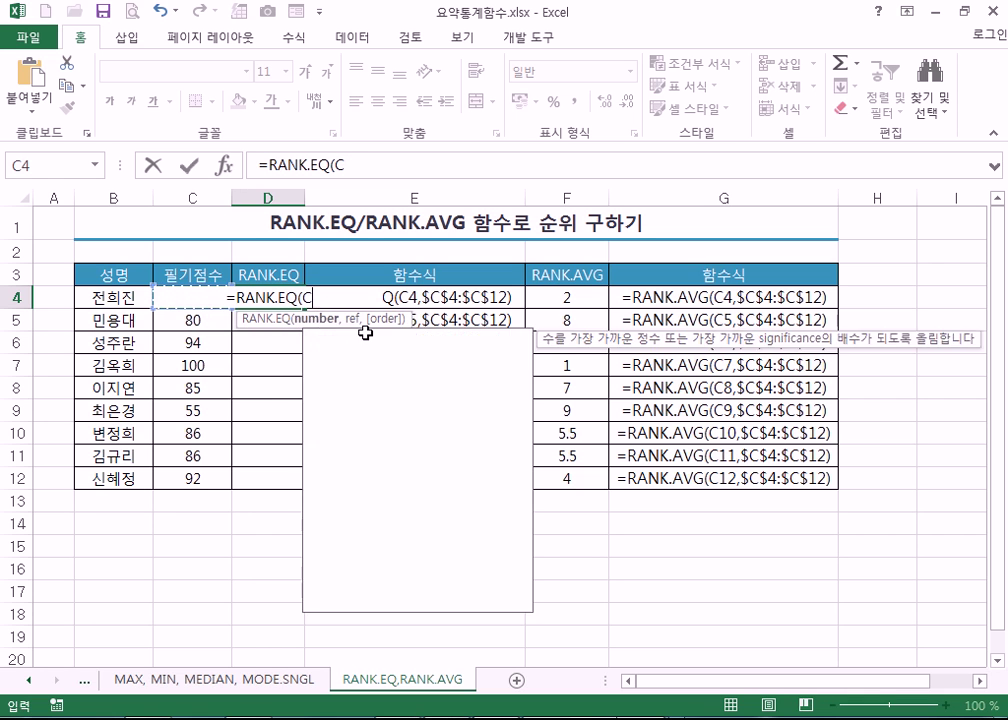
pyautogui.write('V4')
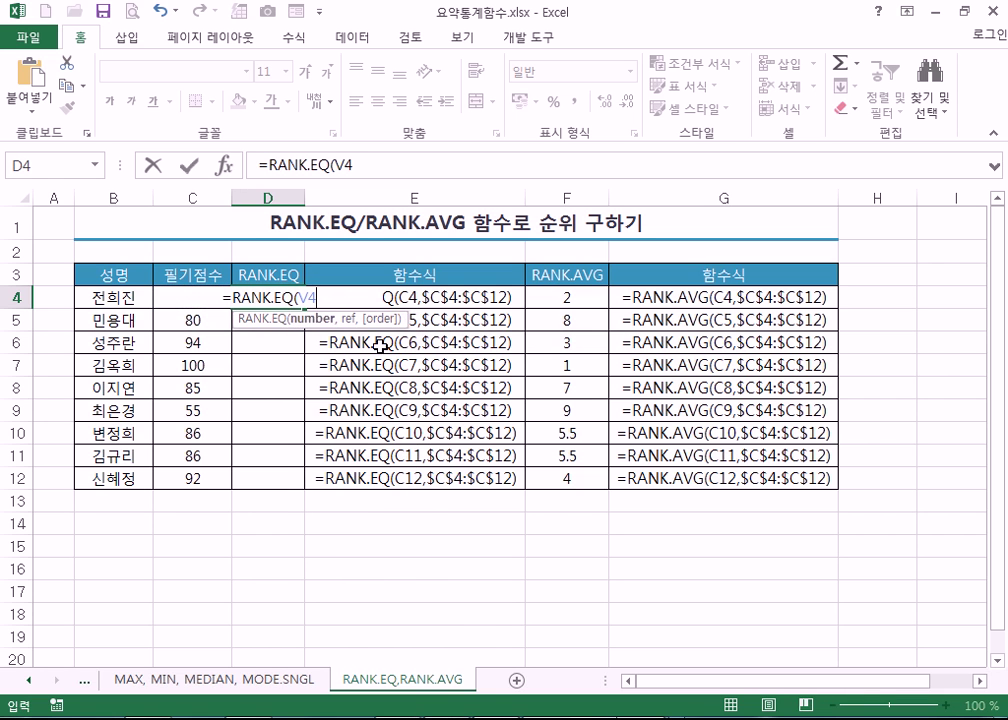
pyautogui.press('BackSpace')
pyautogui.press('BackSpace')
pyautogui.write('C4')
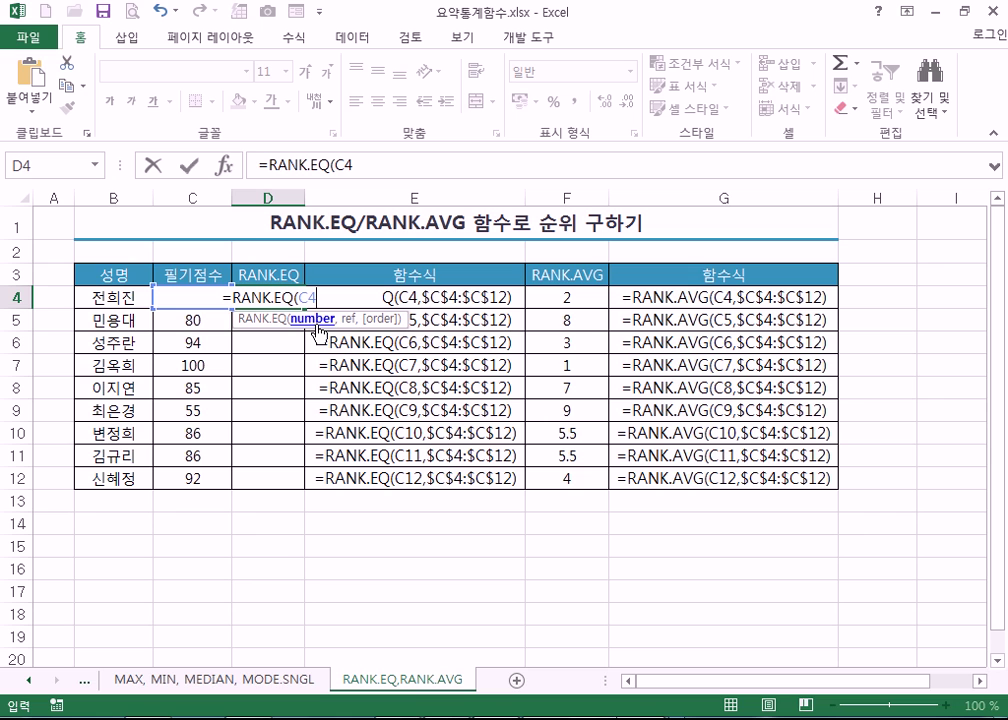
pyautogui.write(',')
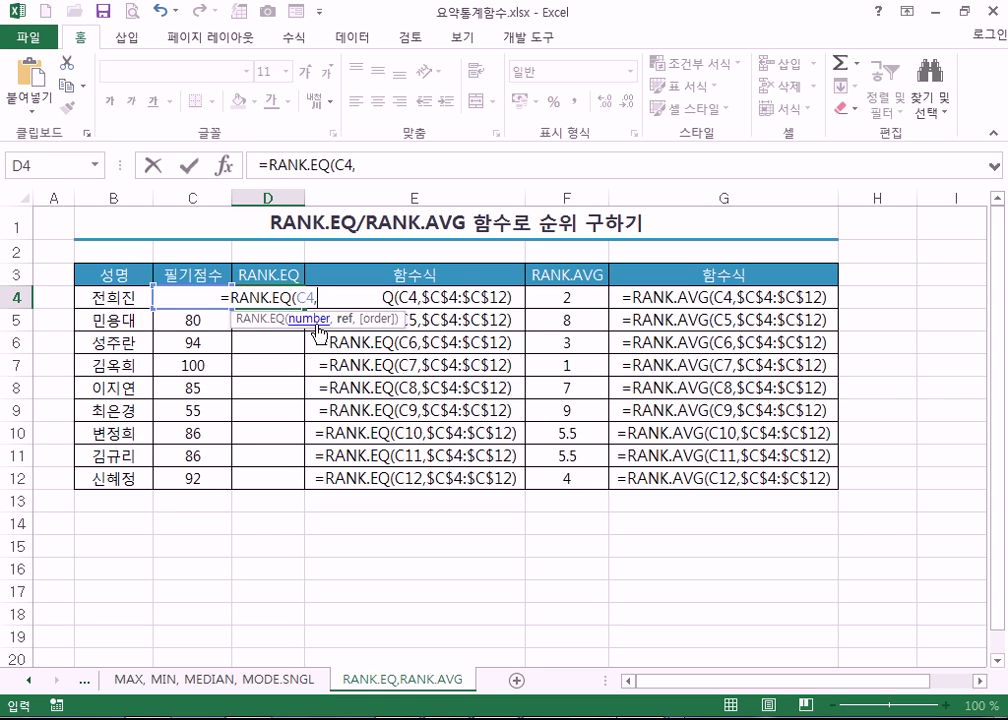
pyautogui.moveTo(192, 478); pyautogui.dragTo(206, 293)
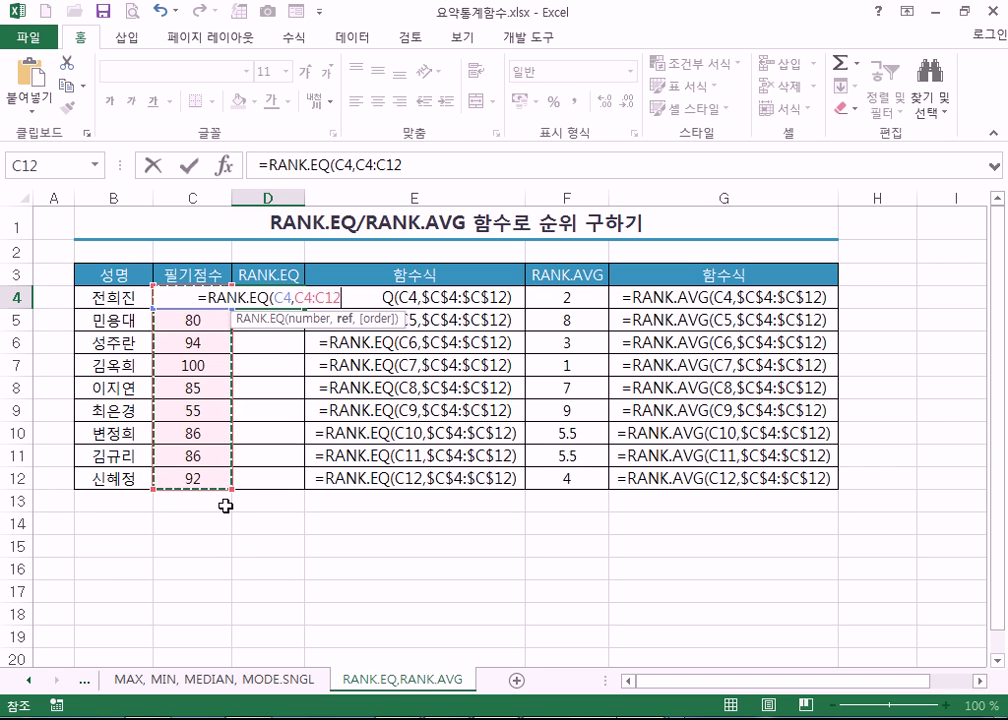
pyautogui.press('F4')
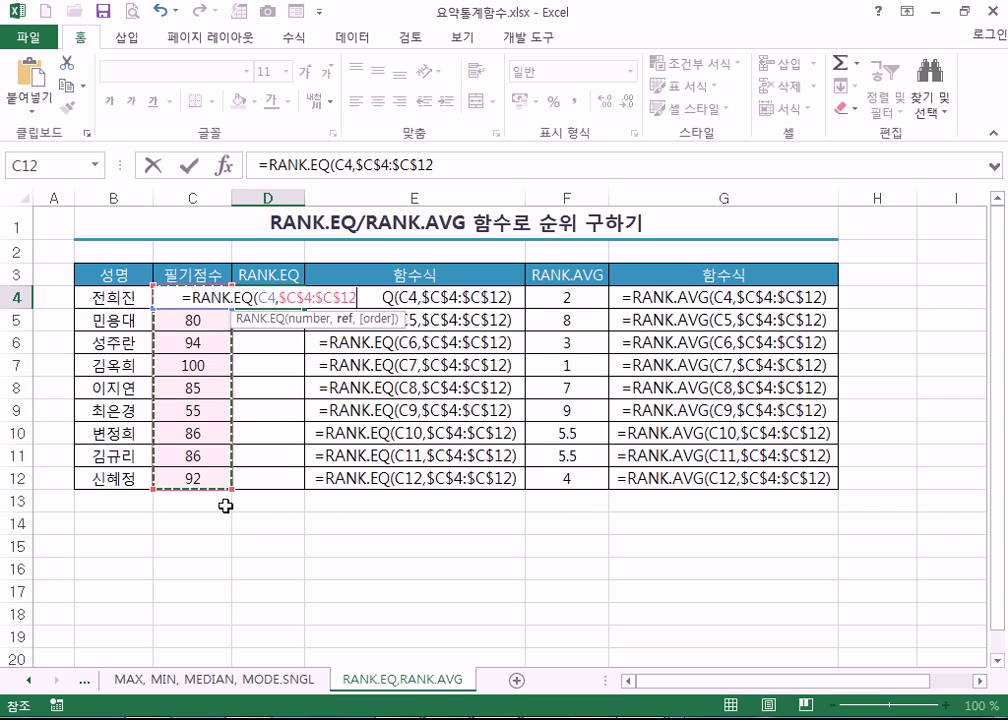
pyautogui.write(',')
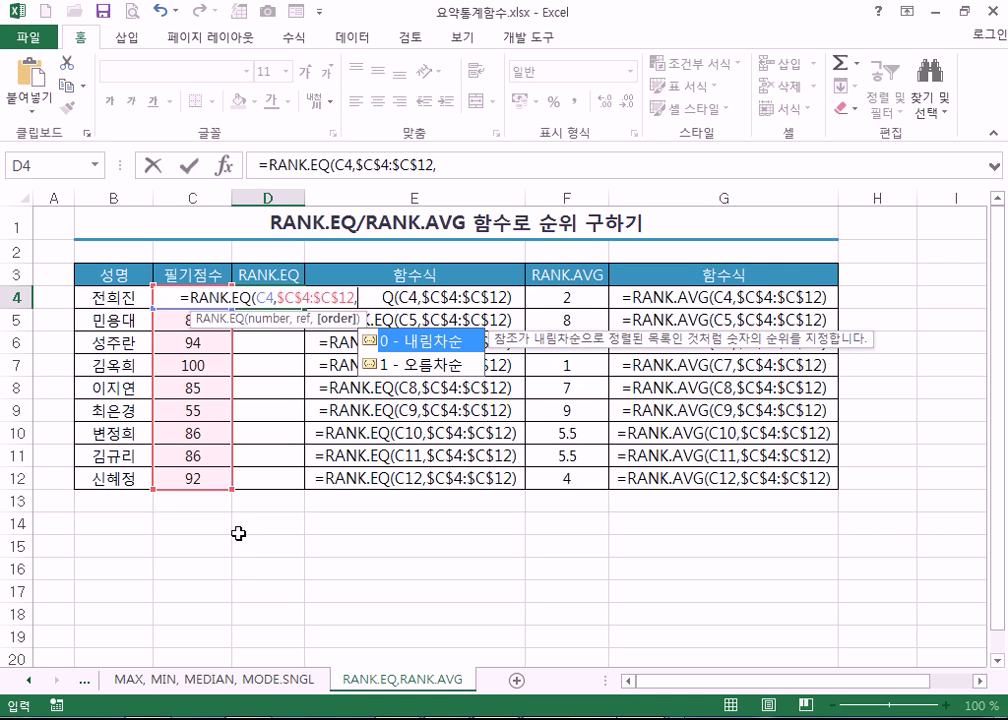
# - Finish D4's RANK.EQ formula with order argument 1 for ascending ranking
pyautogui.click(412, 363)
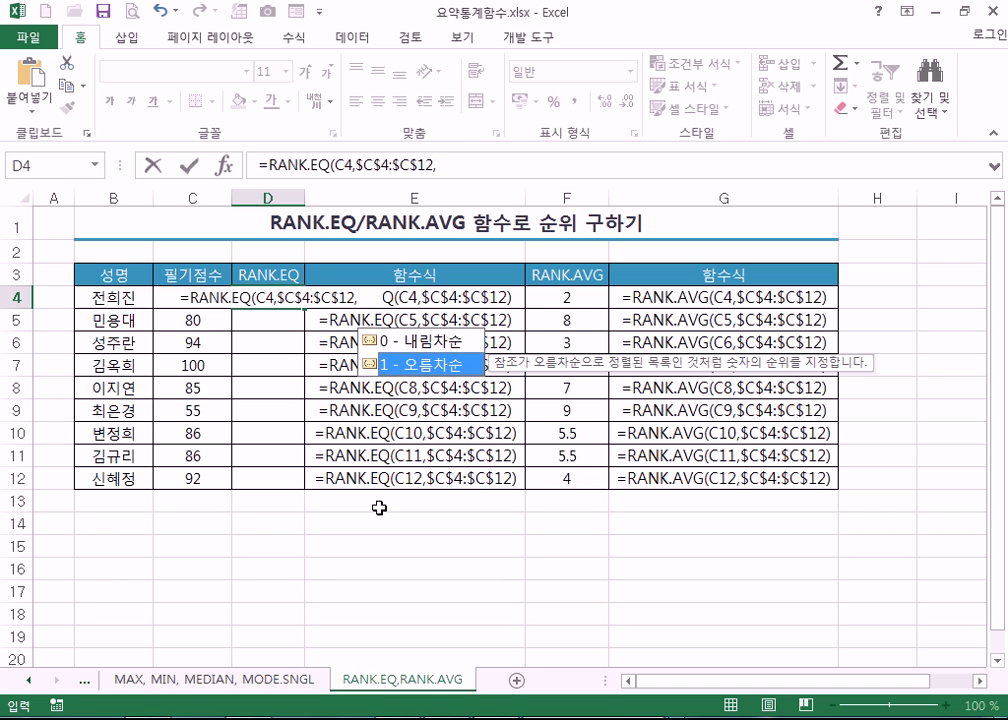
pyautogui.click(461, 341)
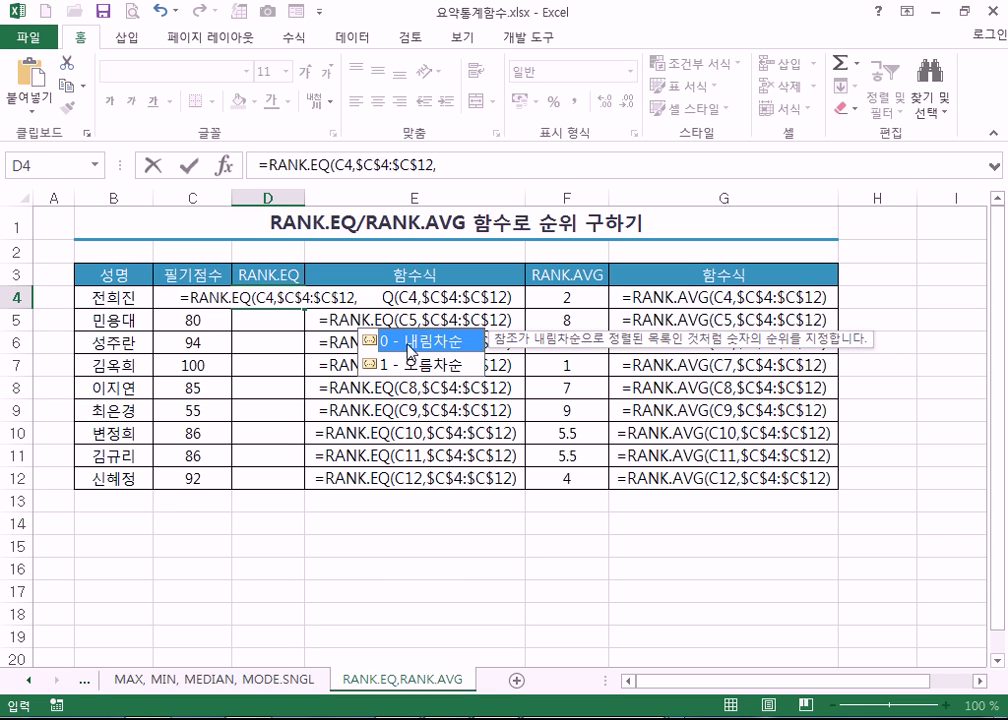
pyautogui.doubleClick(410, 352)
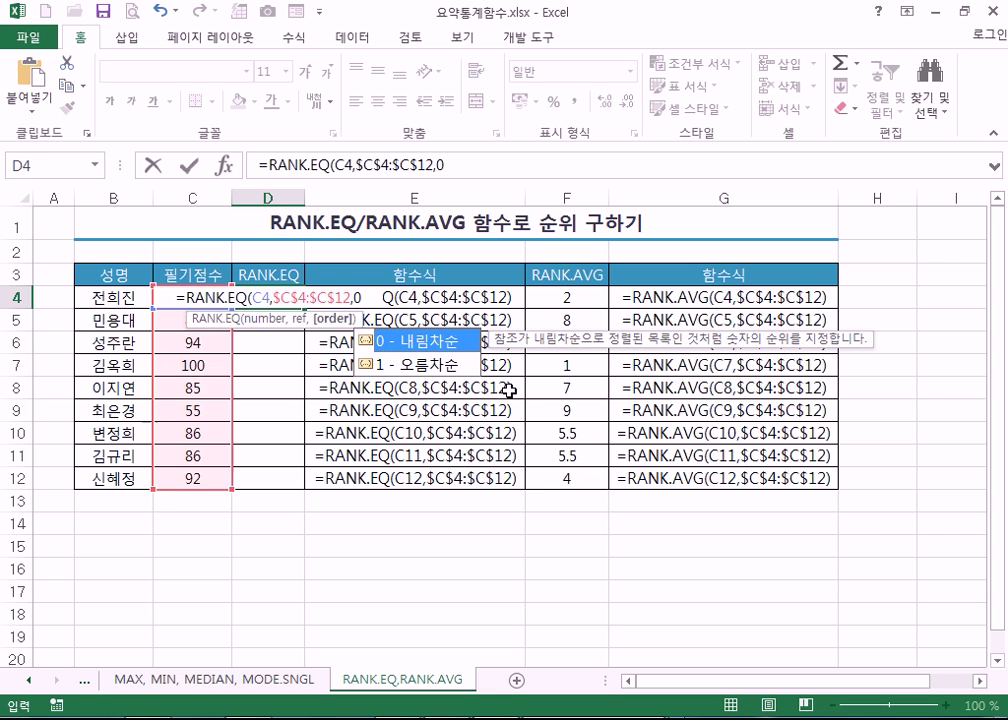
pyautogui.press('BackSpace')
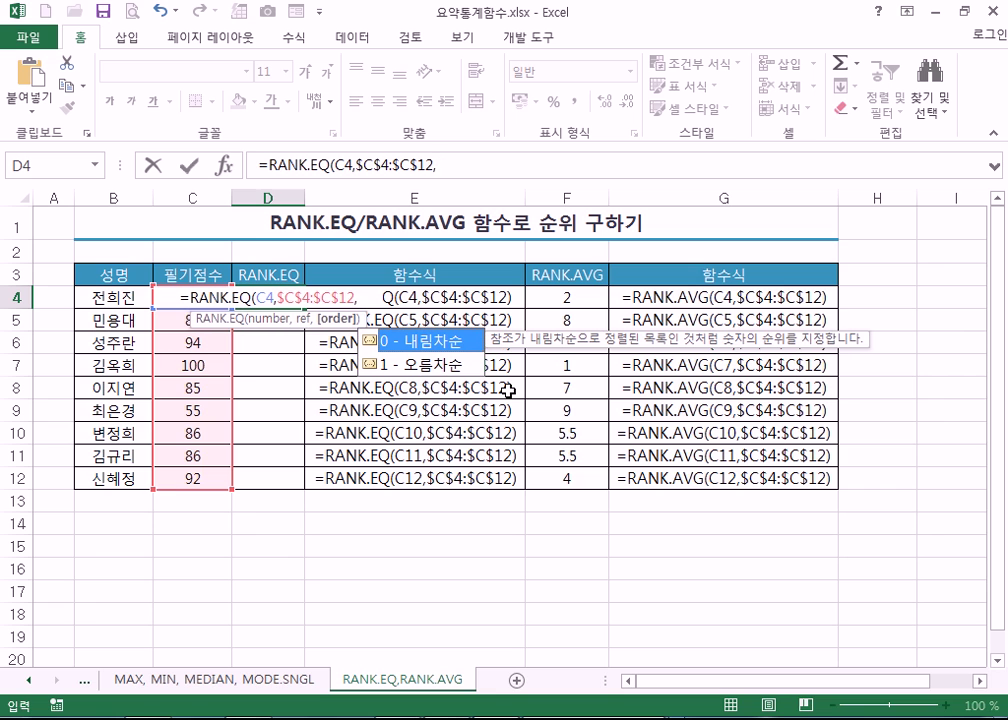
pyautogui.write('1')
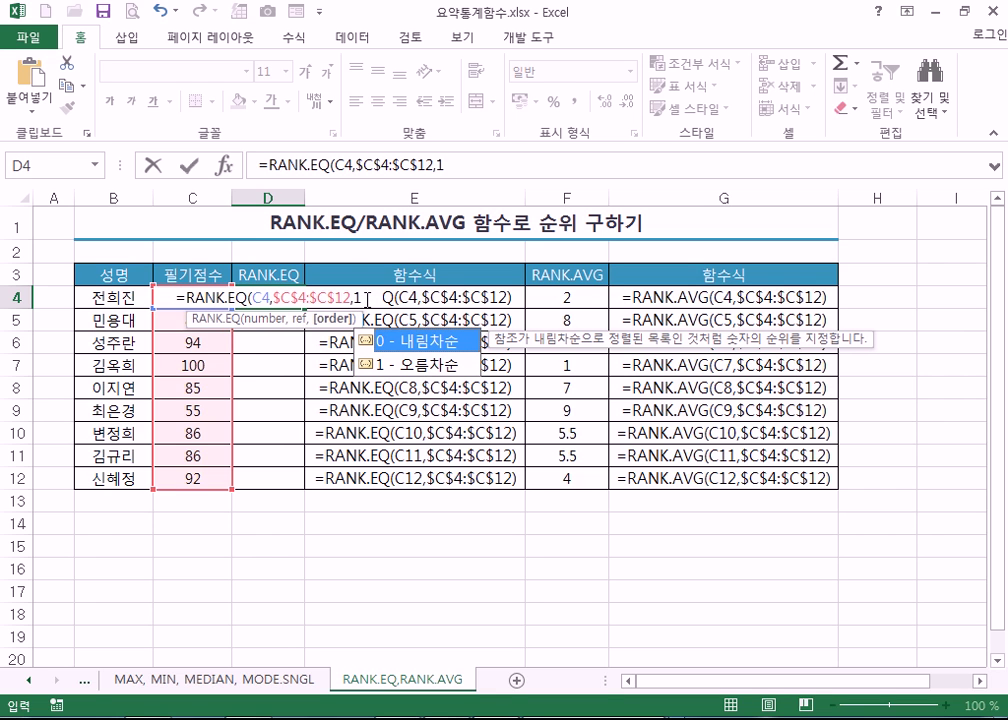
pyautogui.press('Return')
# - Copy the ascending rank formula down to D12, then clear D4:D12
pyautogui.click(280, 304)
pyautogui.moveTo(304, 309); pyautogui.dragTo(252, 488)
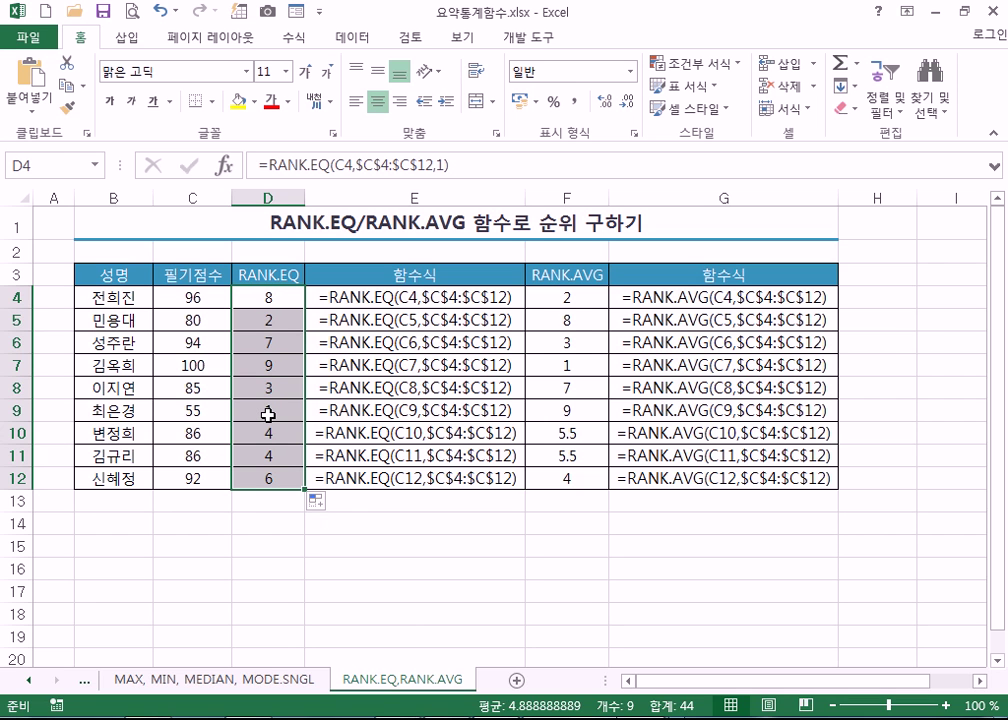
pyautogui.press('Delete')
# - Enter =RANK(C4,$C$4:$C$12) in D4 so it shows 2, then close 요약통계함수
pyautogui.click(272, 294)
pyautogui.write('=RANK(')
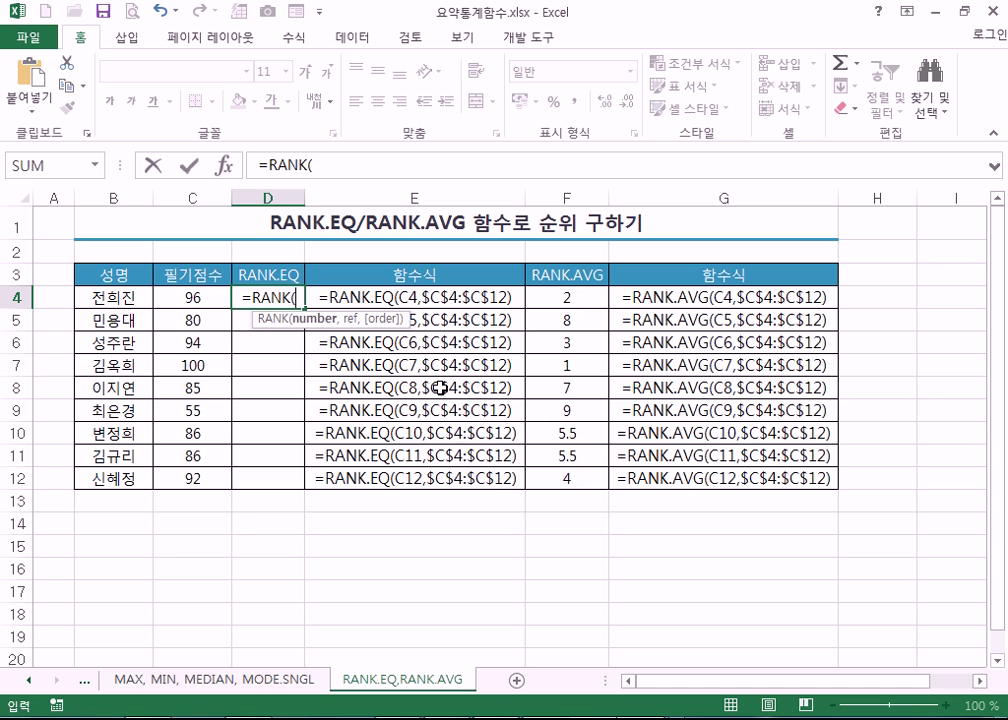
pyautogui.press('Left')
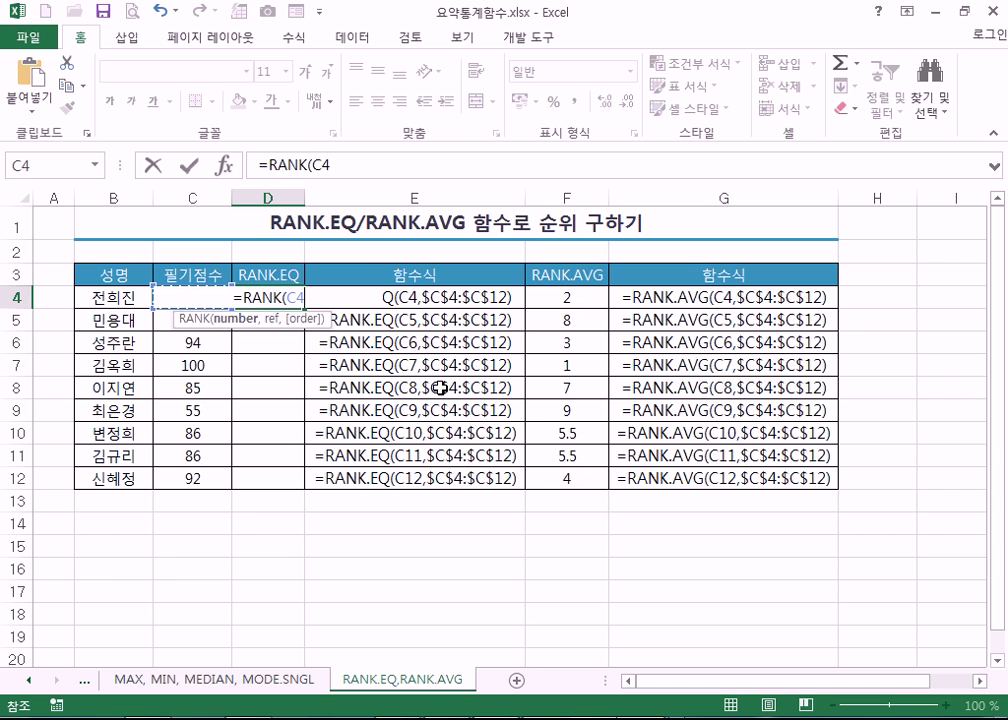
pyautogui.write(',')
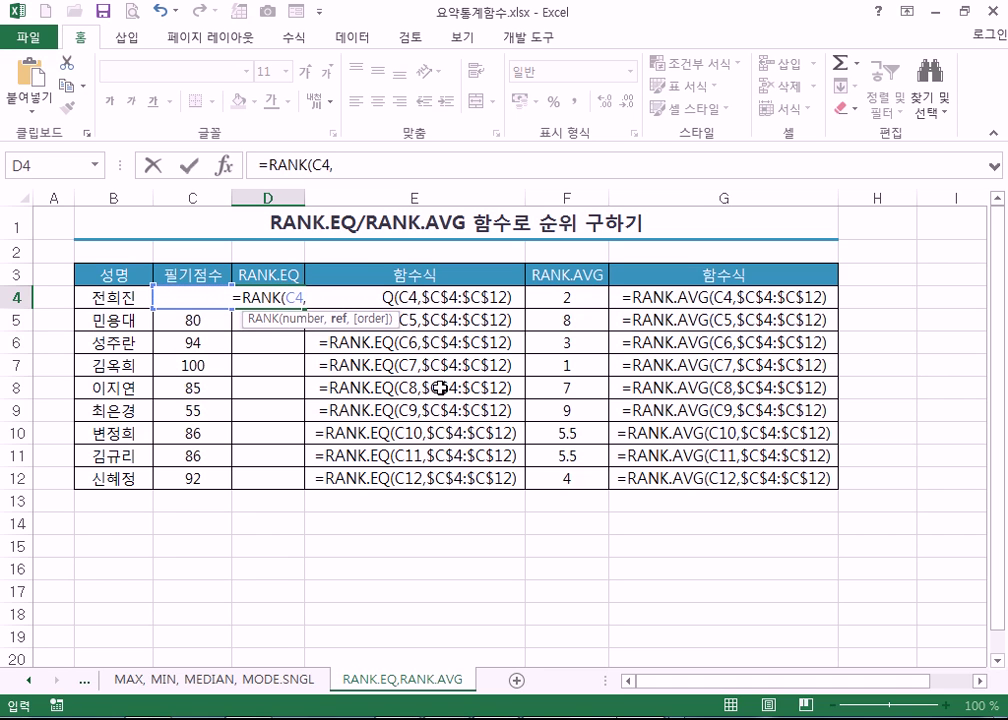
pyautogui.press('Left')
pyautogui.hotkey('shift', 'Down')
pyautogui.hotkey('shift', 'Down')
pyautogui.hotkey('shift', 'Down')
pyautogui.hotkey('shift', 'Down')
pyautogui.hotkey('shift', 'Down')
pyautogui.hotkey('shift', 'Down')
pyautogui.hotkey('shift', 'Down')
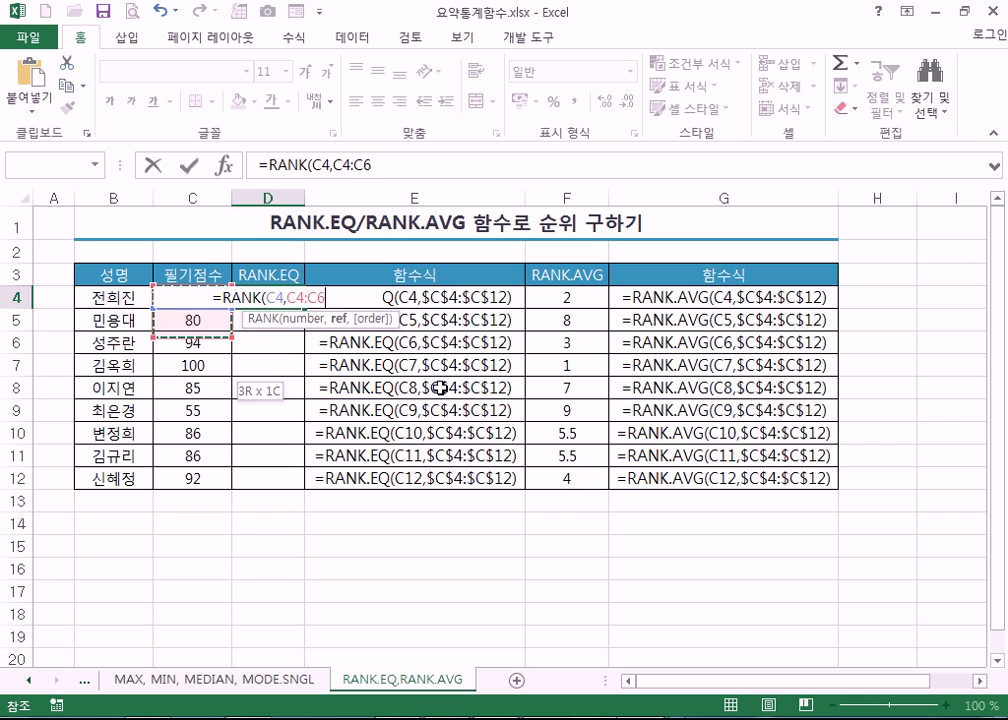
pyautogui.hotkey('shift', 'Down')
pyautogui.hotkey('shift', 'Down')
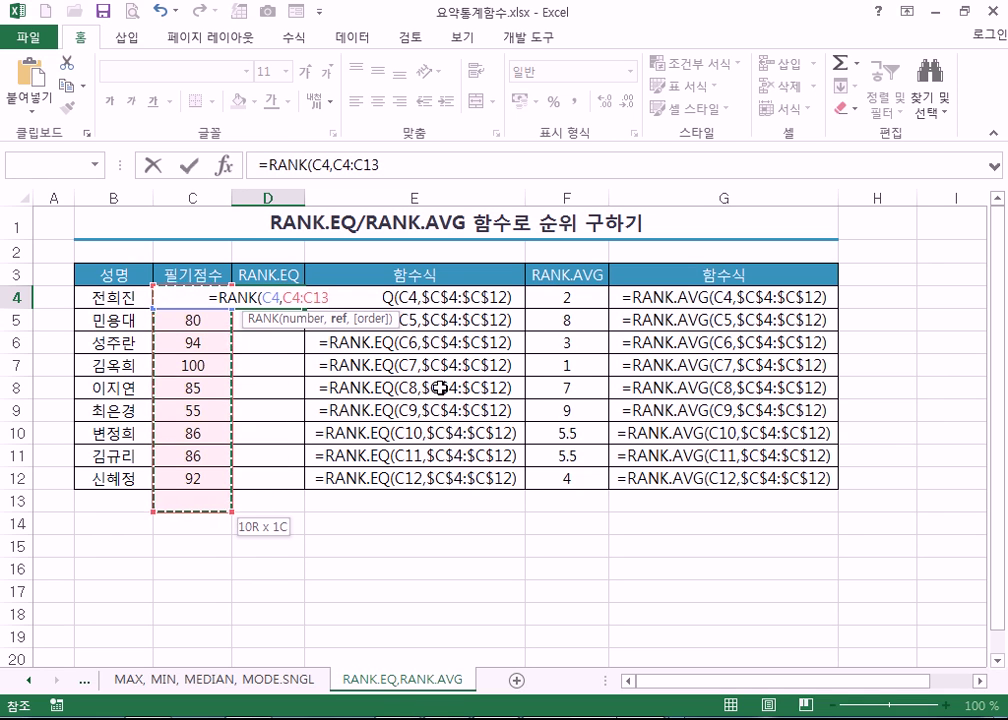
pyautogui.hotkey('shift', 'Up')
pyautogui.press('F4')
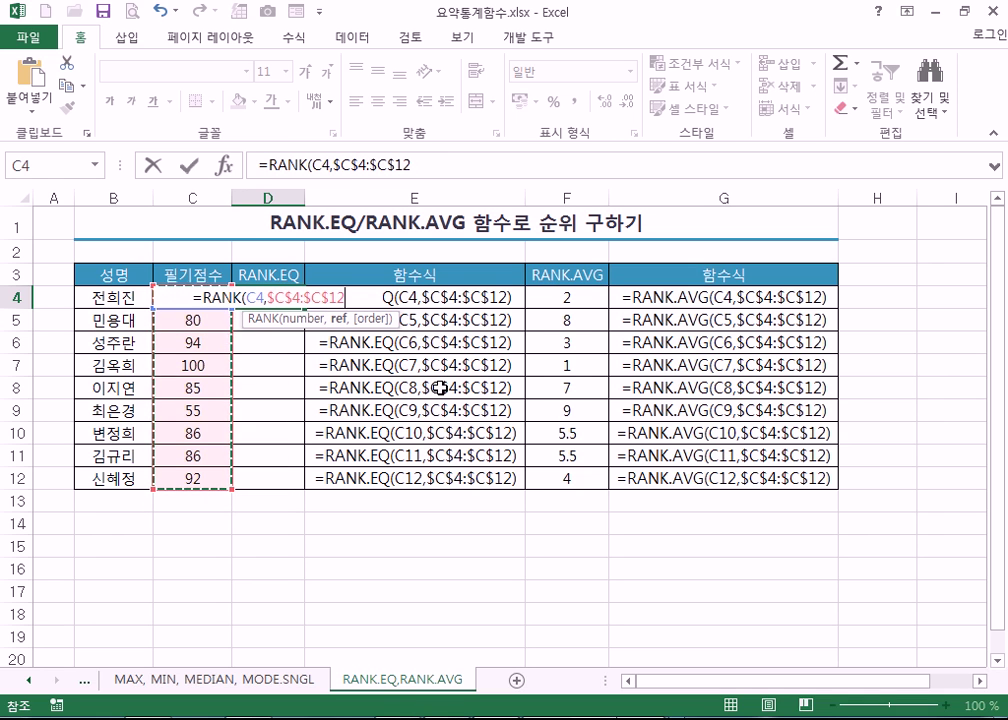
pyautogui.hotkey('ctrl', 'Return')
pyautogui.press('Return')
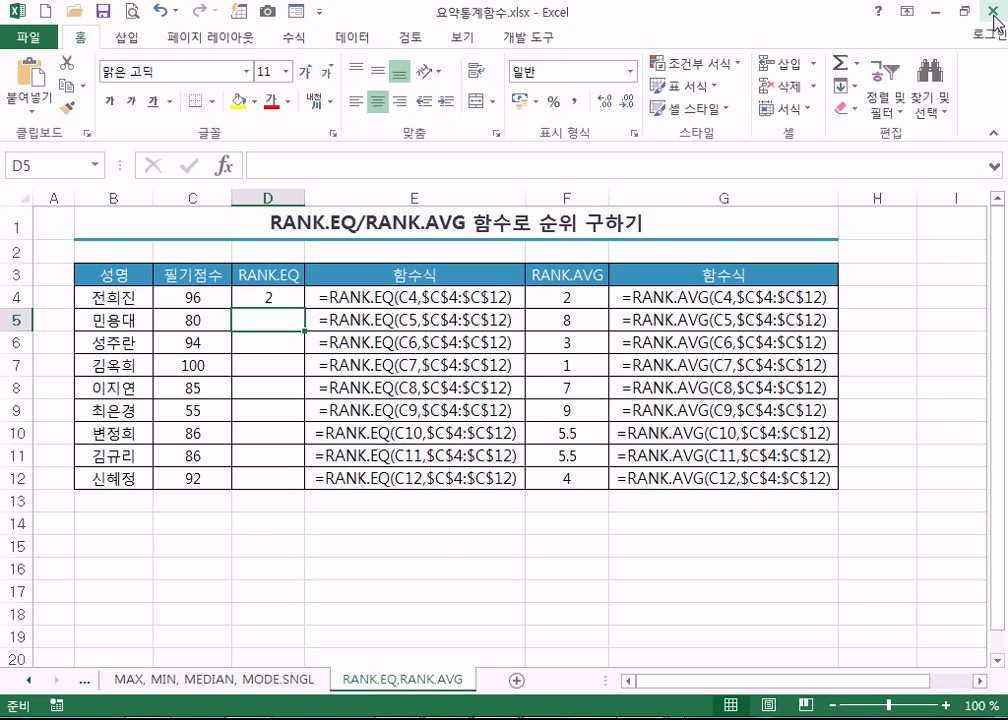
pyautogui.hotkey('ctrl', 'w')
# - Answer the save prompt, switch to 논리정보_텍스트함수's AND,OR sheet and review cells B4 and D4
pyautogui.click(560, 407)
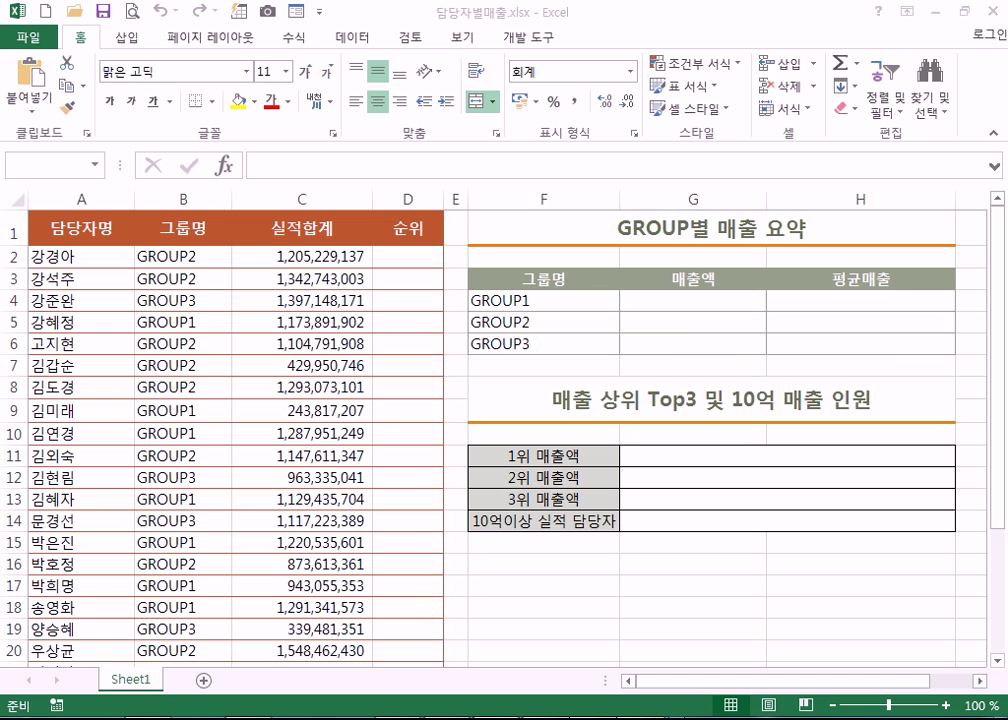
pyautogui.click(787, 477)
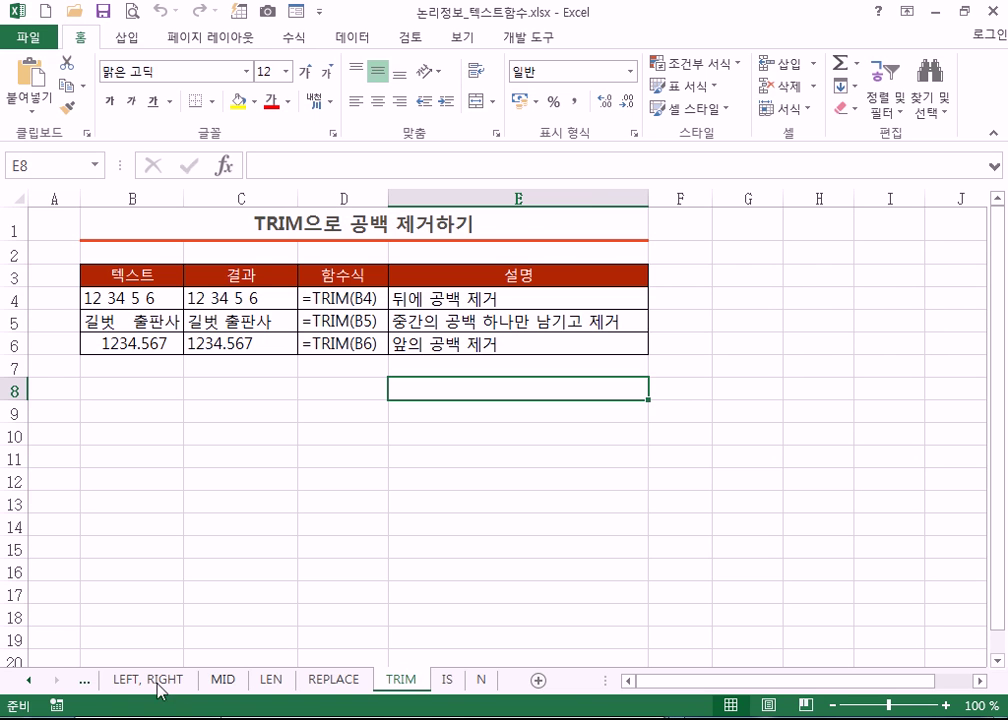
pyautogui.click(82, 683)
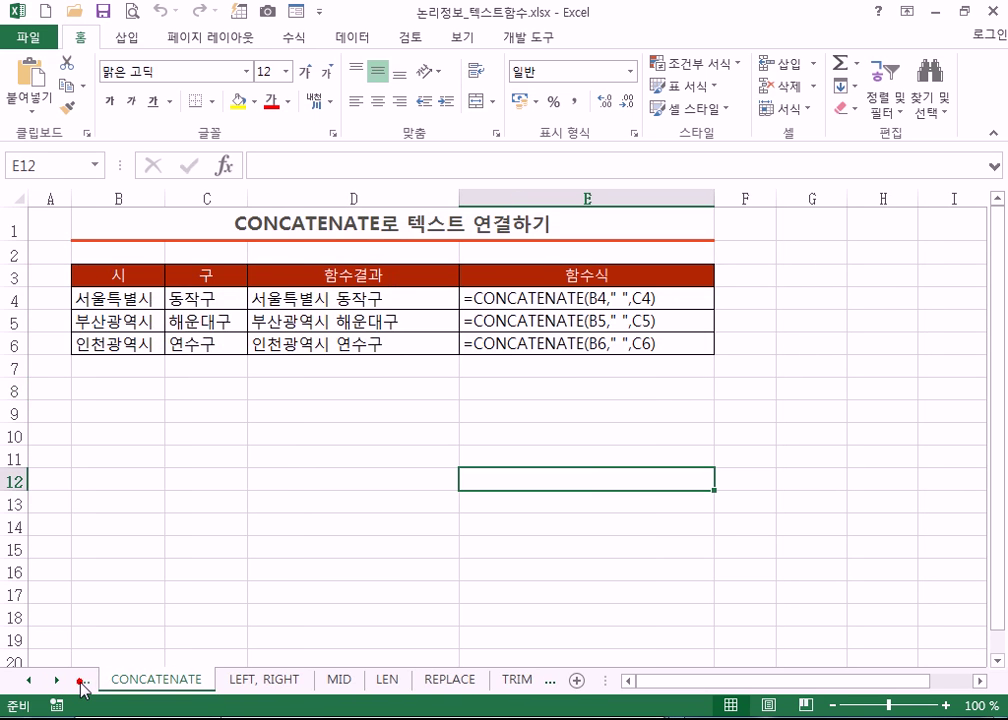
pyautogui.click(82, 683)
pyautogui.click(82, 683)
pyautogui.click(82, 683)
pyautogui.click(82, 683)
pyautogui.click(82, 683)
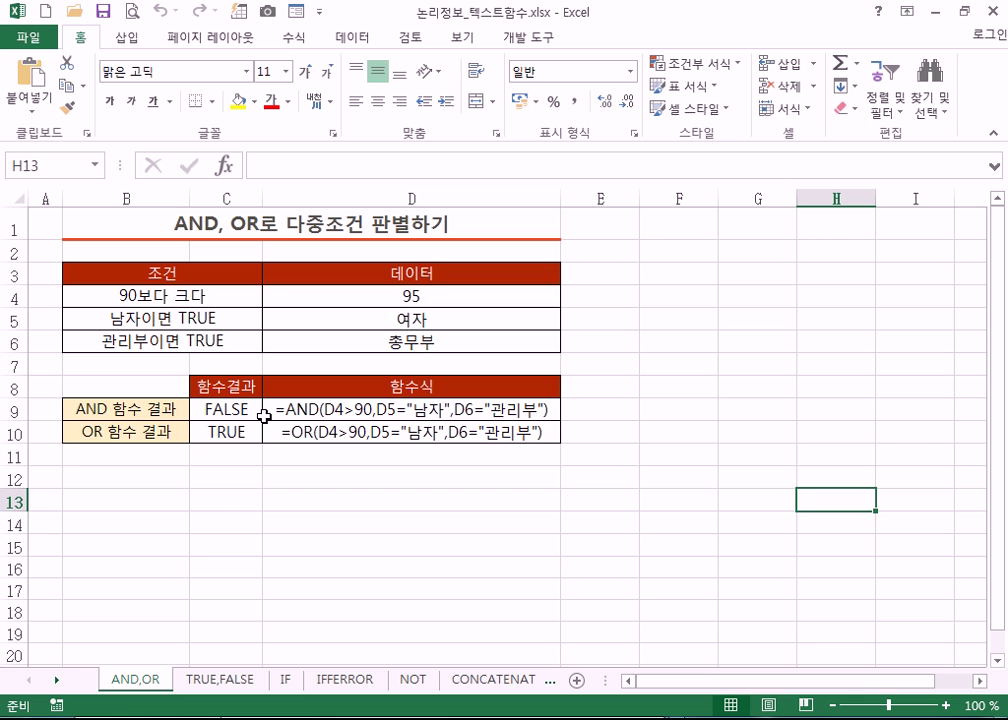
pyautogui.click(140, 294)
pyautogui.click(335, 300)
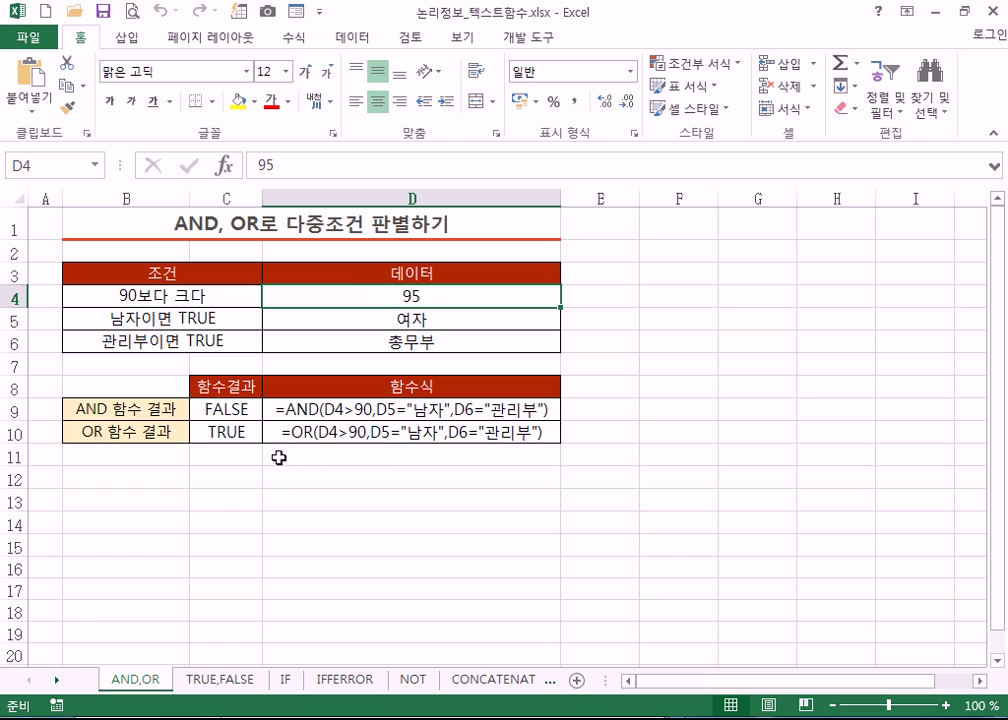
pyautogui.click(283, 407)
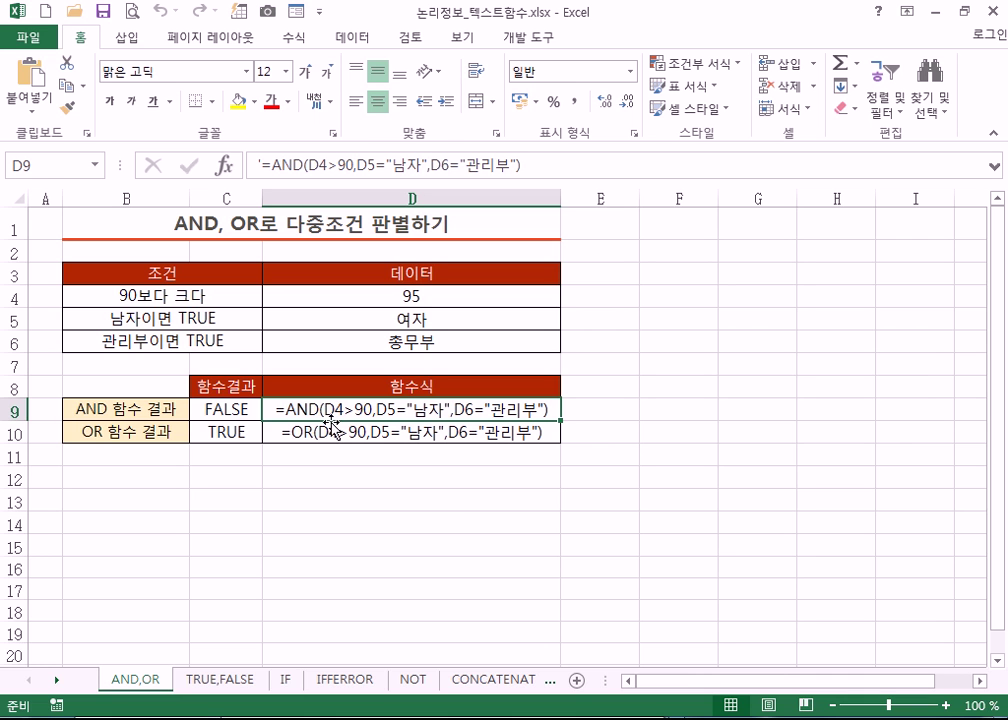
pyautogui.doubleClick(327, 409)
pyautogui.moveTo(327, 409); pyautogui.dragTo(375, 409)
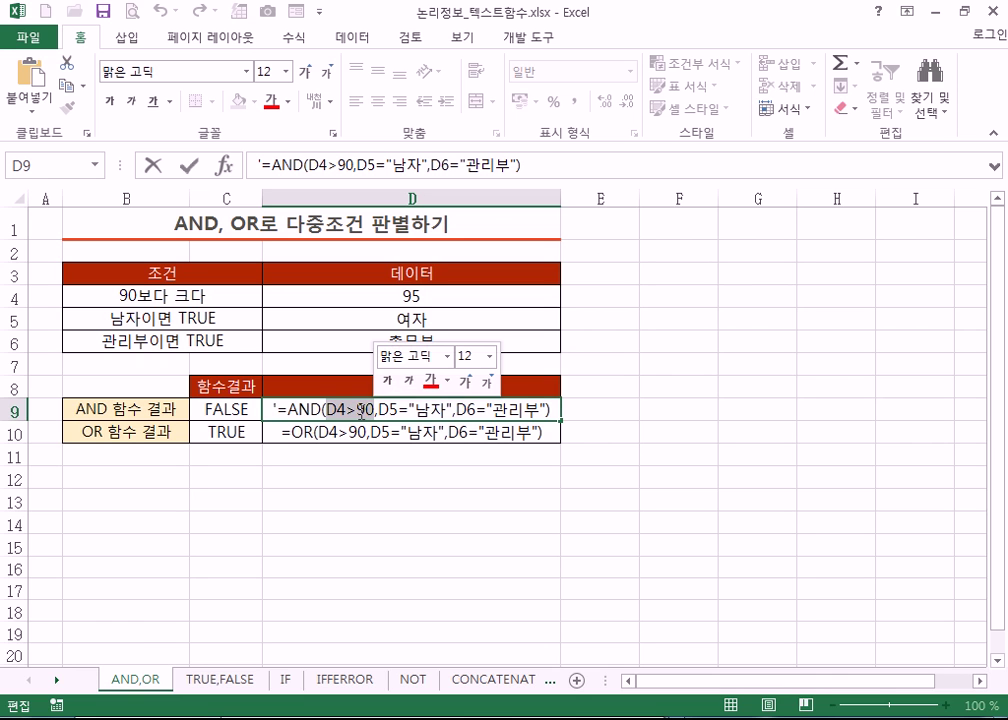
pyautogui.click(359, 410)
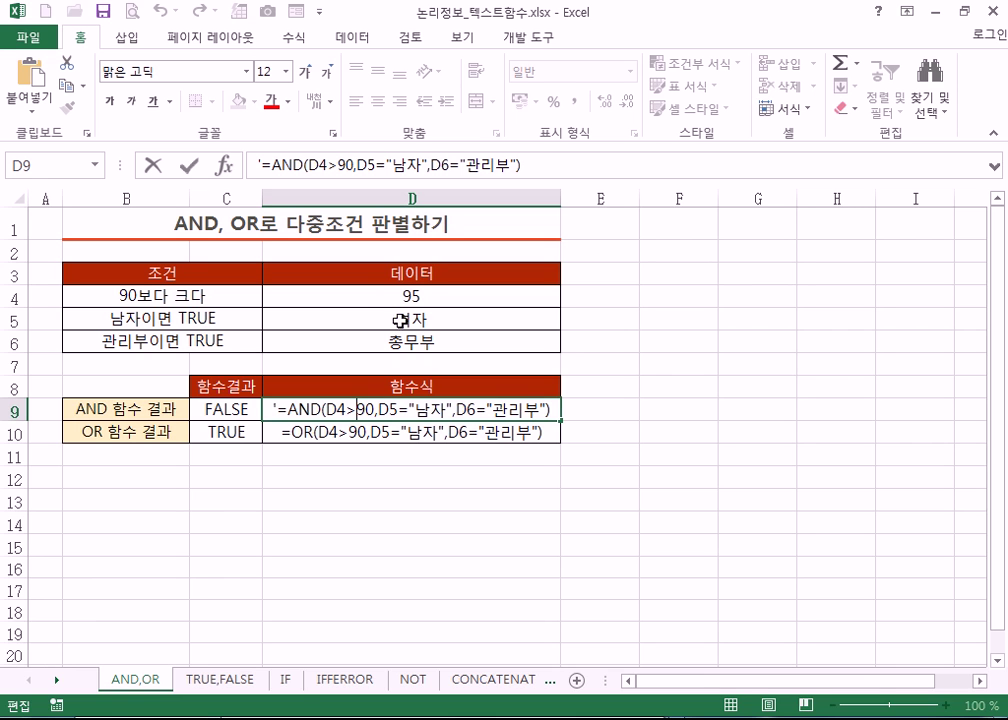
pyautogui.moveTo(373, 410); pyautogui.dragTo(446, 410)
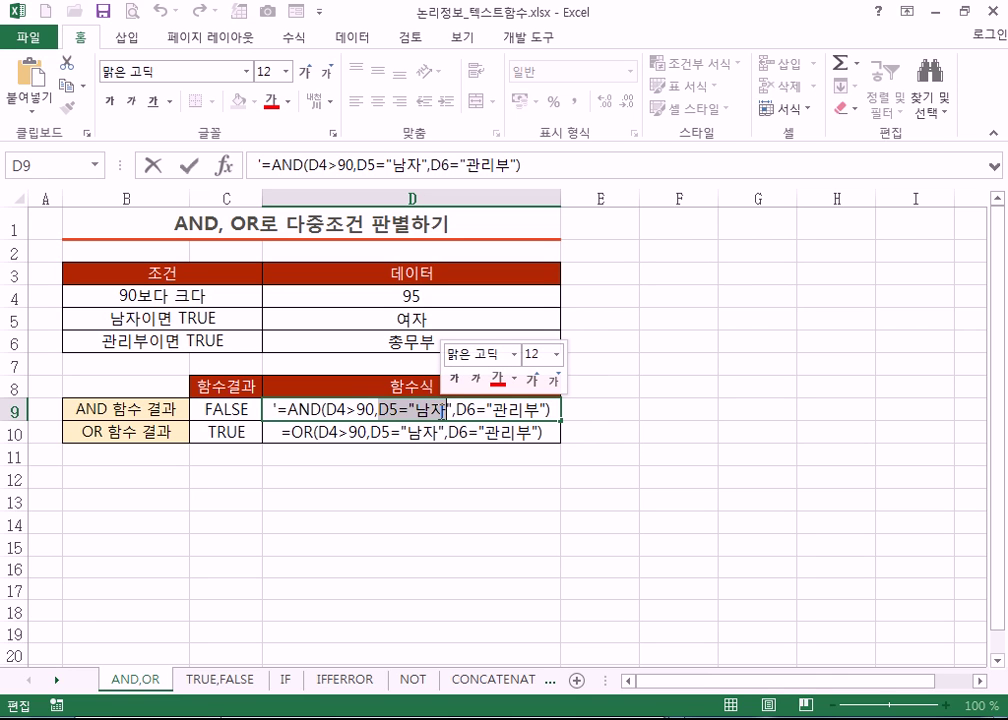
pyautogui.click(443, 410)
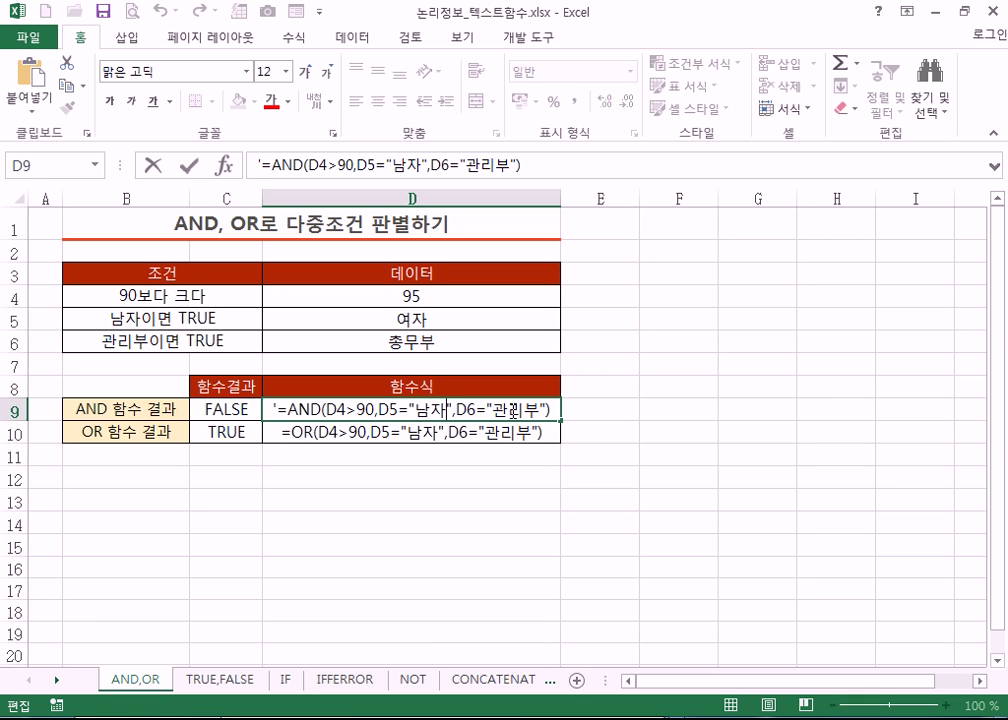
pyautogui.moveTo(437, 410); pyautogui.dragTo(390, 410)
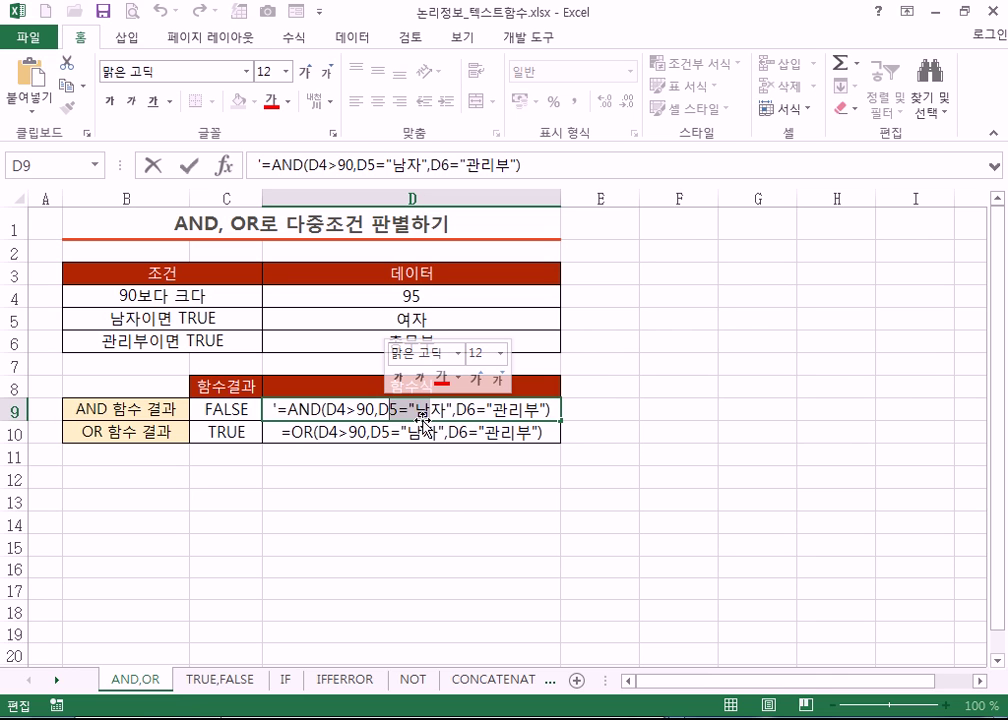
pyautogui.click(319, 436)
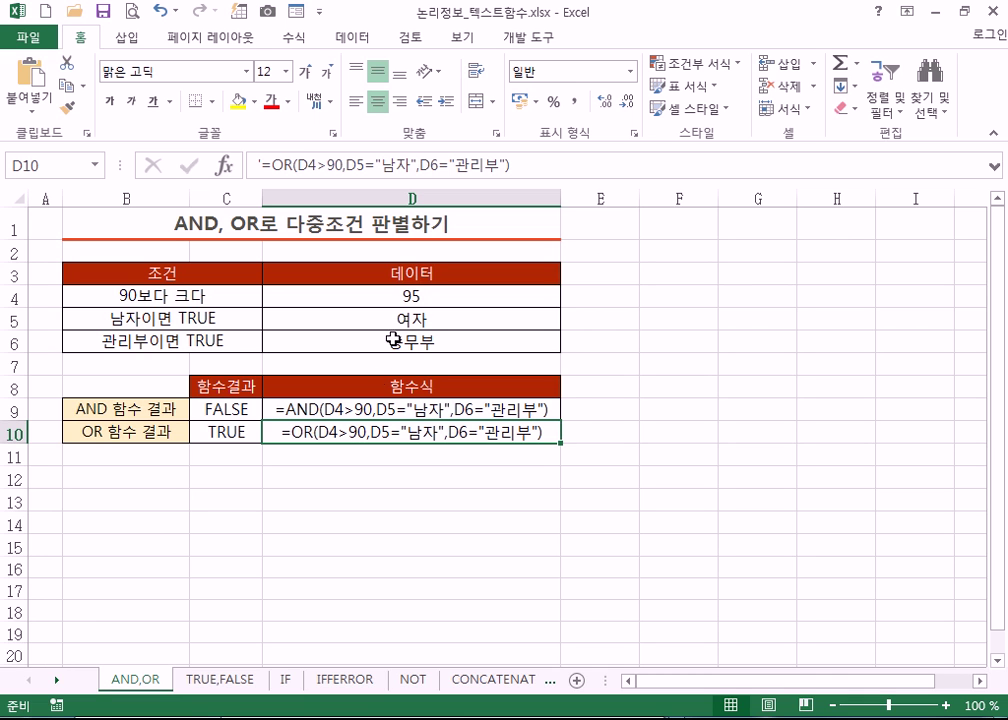
# - Highlight the OR formula's second and third conditions in D10, then go to the TRUE,FALSE sheet
pyautogui.doubleClick(383, 432)
pyautogui.moveTo(383, 432); pyautogui.dragTo(513, 432)
pyautogui.doubleClick(513, 433)
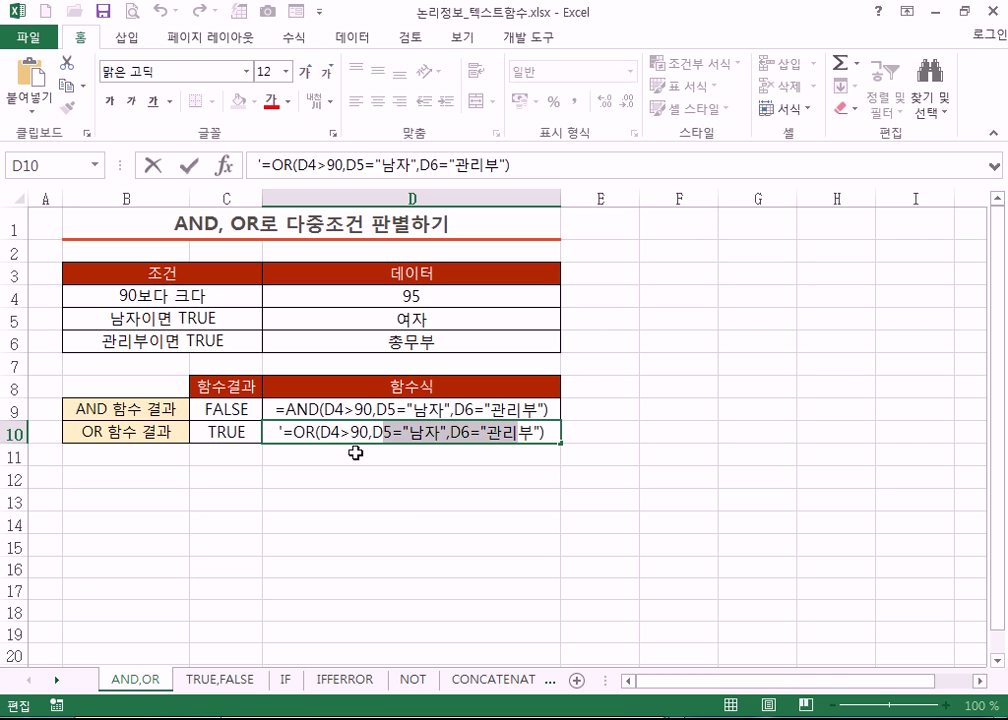
pyautogui.click(342, 473)
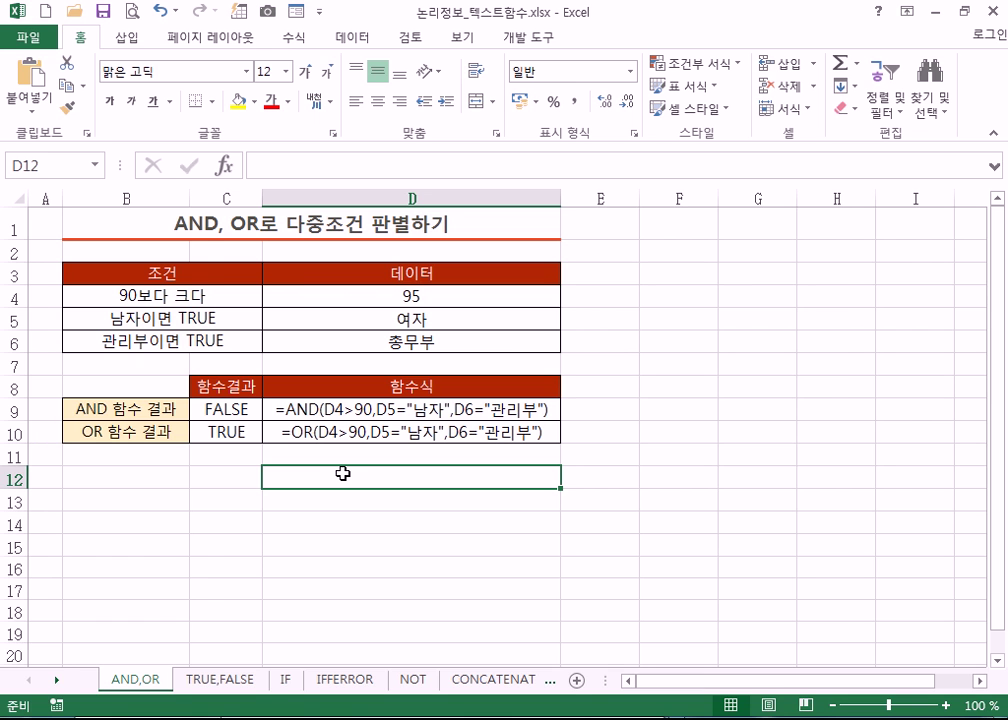
pyautogui.hotkey('ctrl', 'pagedown')
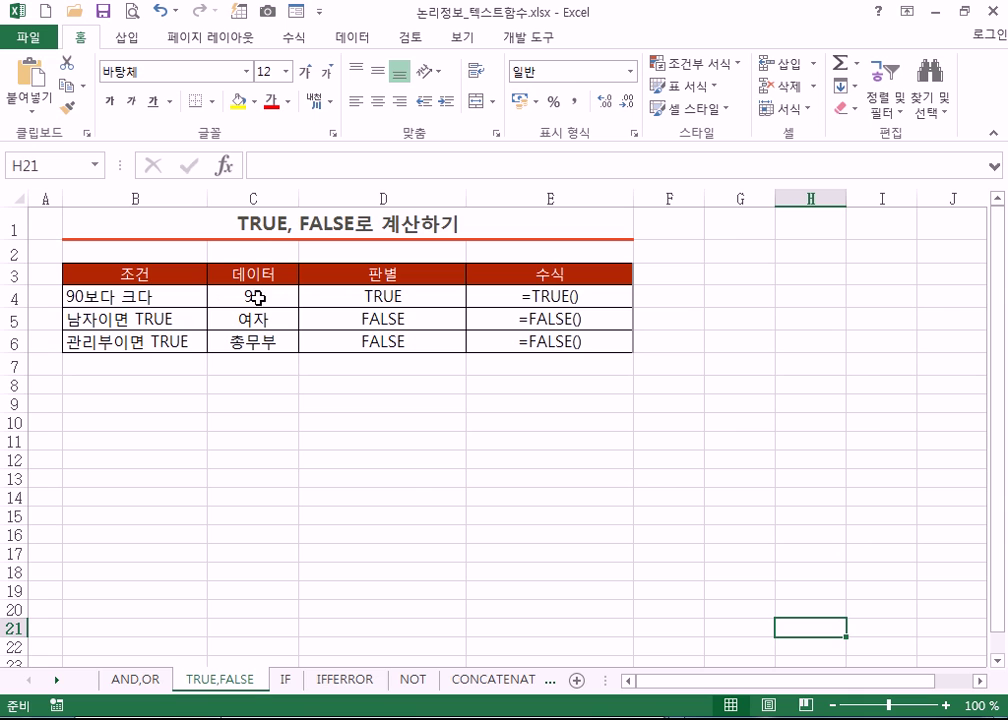
# - Compare the TRUE, FALSE, FALSE results in D4:D6 with the =TRUE() and =FALSE() formulas in E4:E5
pyautogui.click(412, 299)
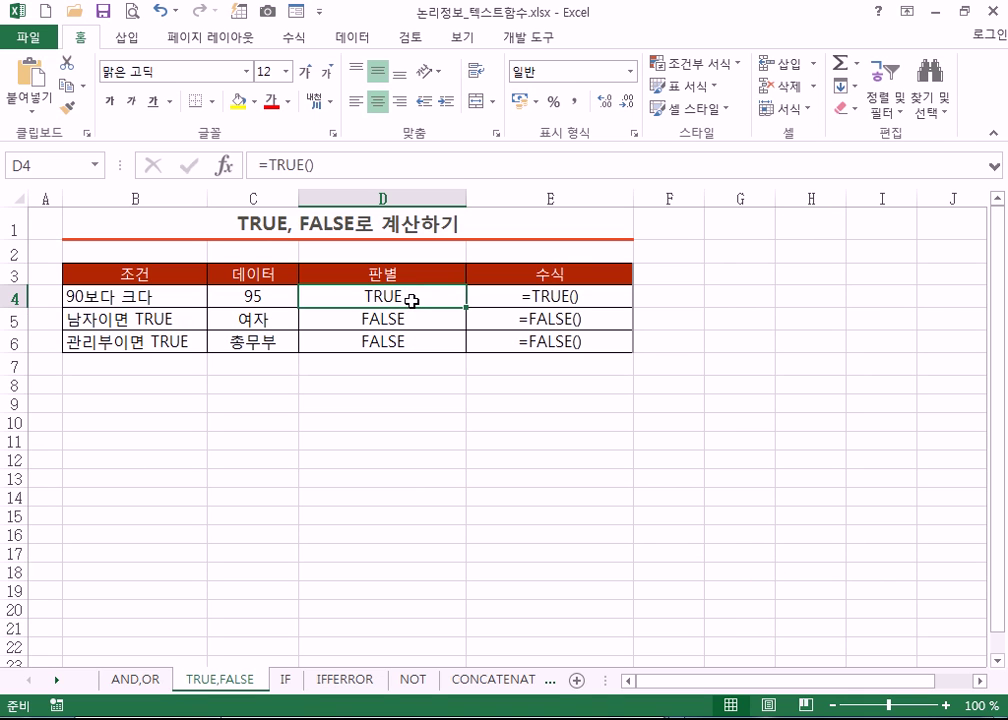
pyautogui.click(525, 296)
pyautogui.click(370, 293)
pyautogui.click(261, 293)
pyautogui.click(146, 293)
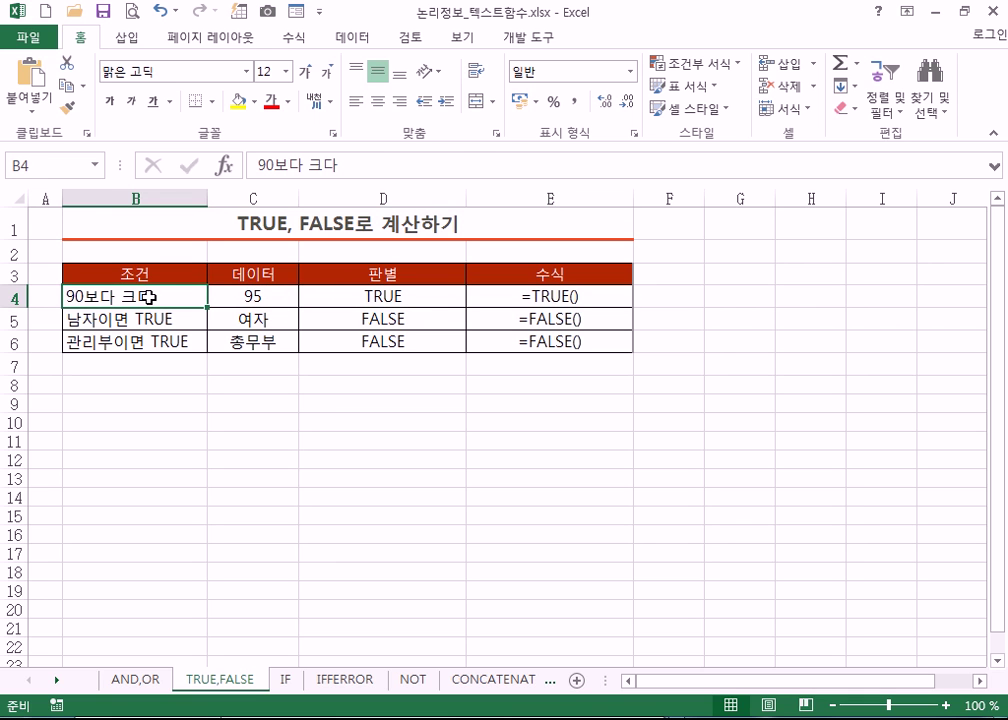
pyautogui.click(348, 292)
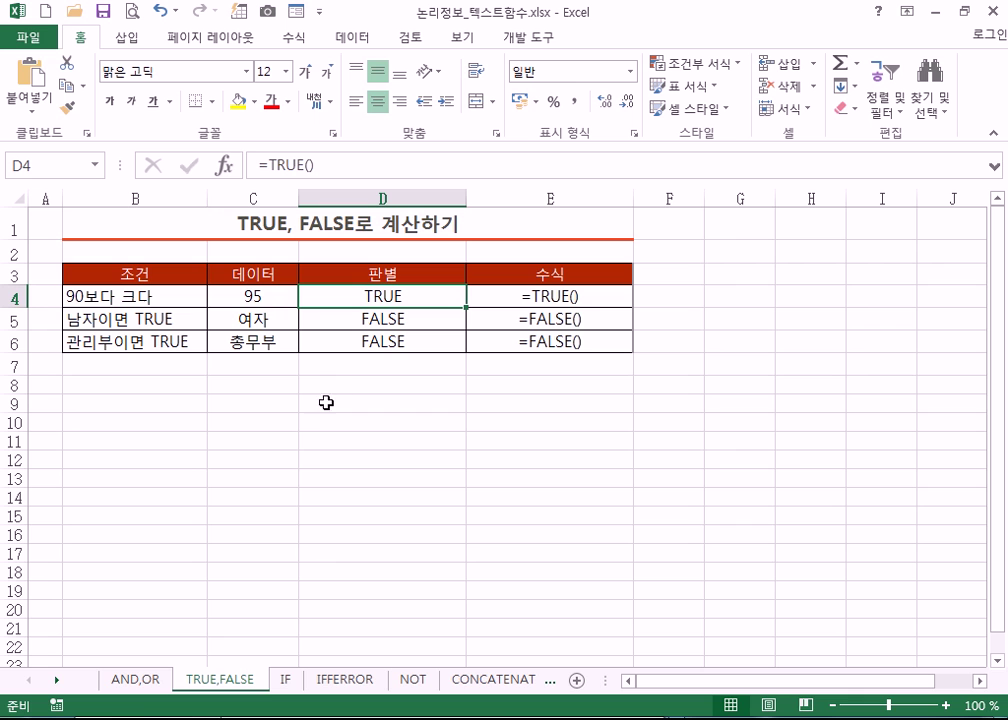
pyautogui.click(337, 319)
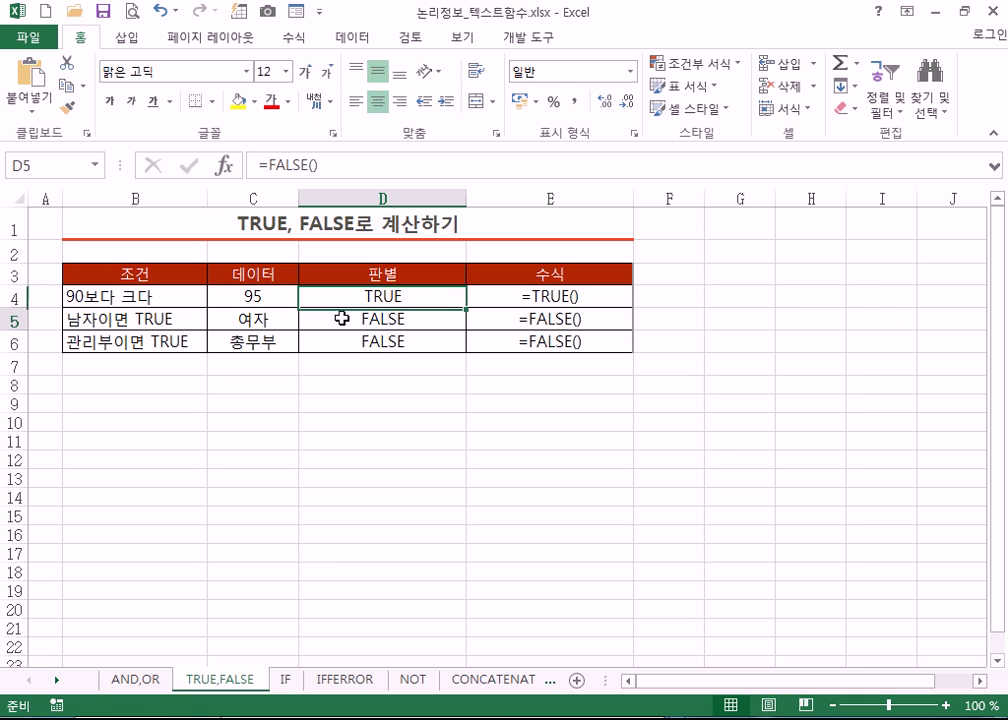
pyautogui.click(347, 344)
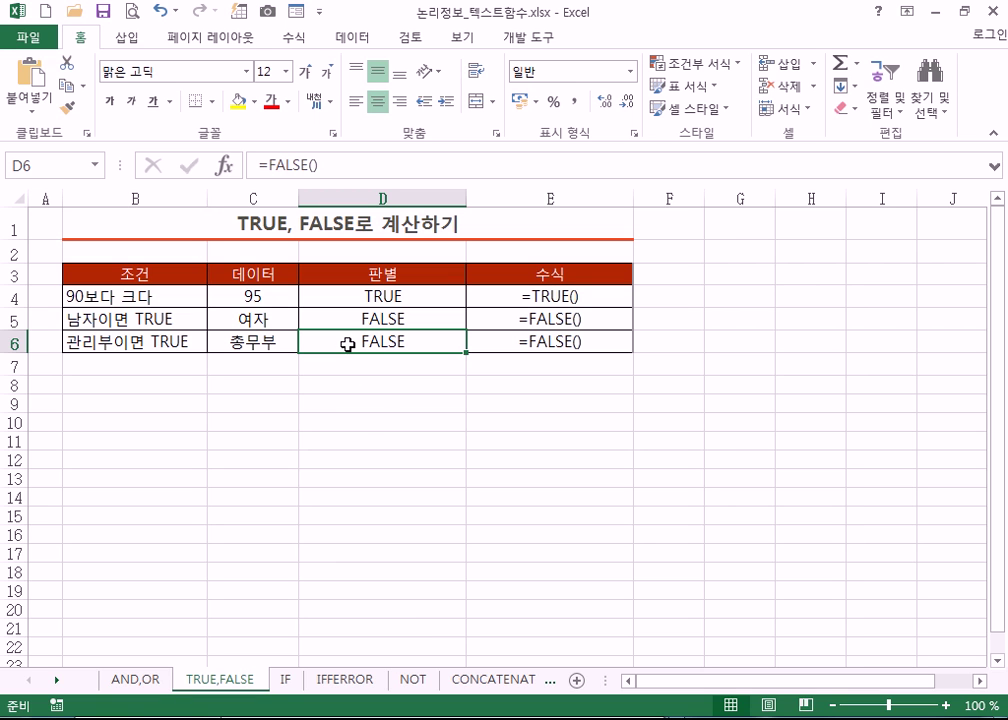
pyautogui.click(382, 296)
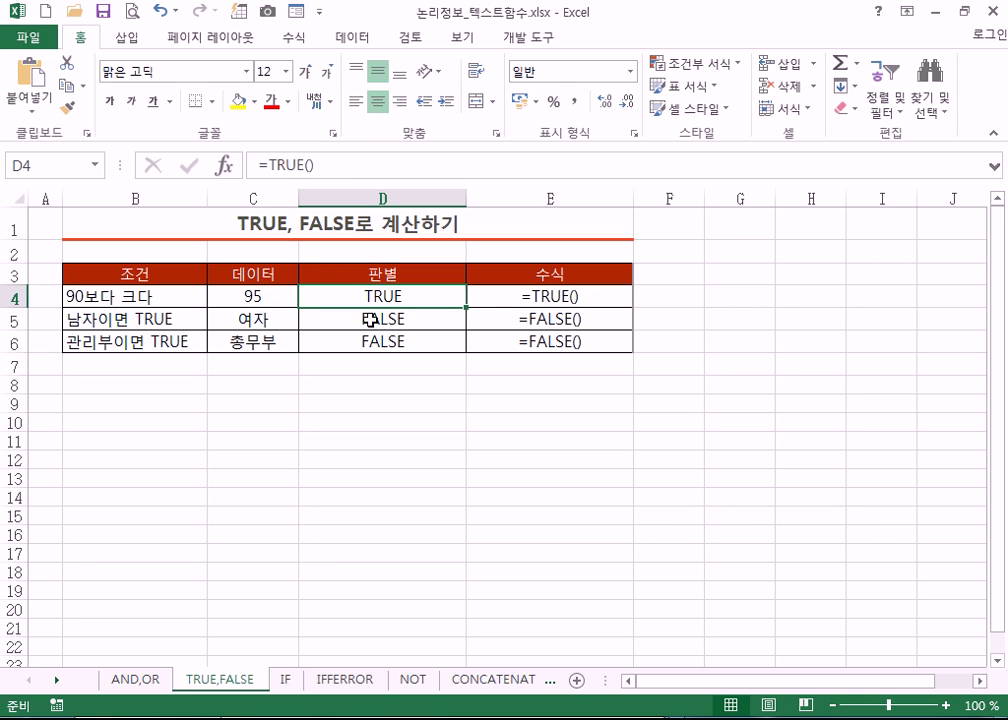
pyautogui.click(370, 320)
pyautogui.click(388, 348)
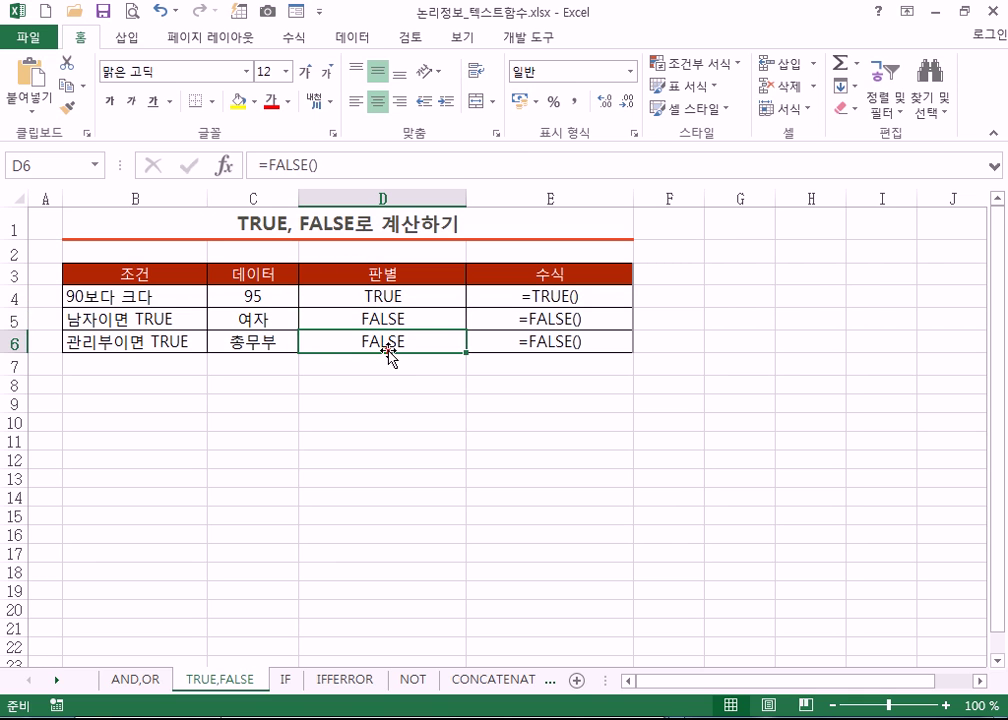
pyautogui.click(539, 296)
pyautogui.click(526, 321)
pyautogui.click(427, 296)
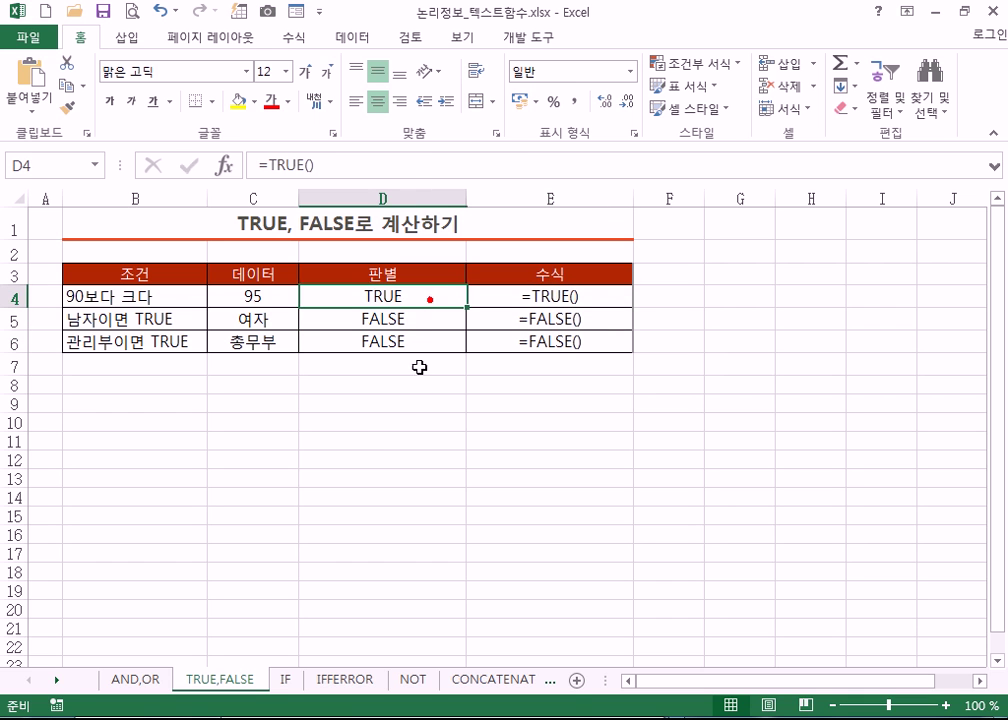
# - Highlight B4:C6 and columns B, C and D to show condition, data and 판별 areas
pyautogui.moveTo(155, 295); pyautogui.dragTo(218, 344)
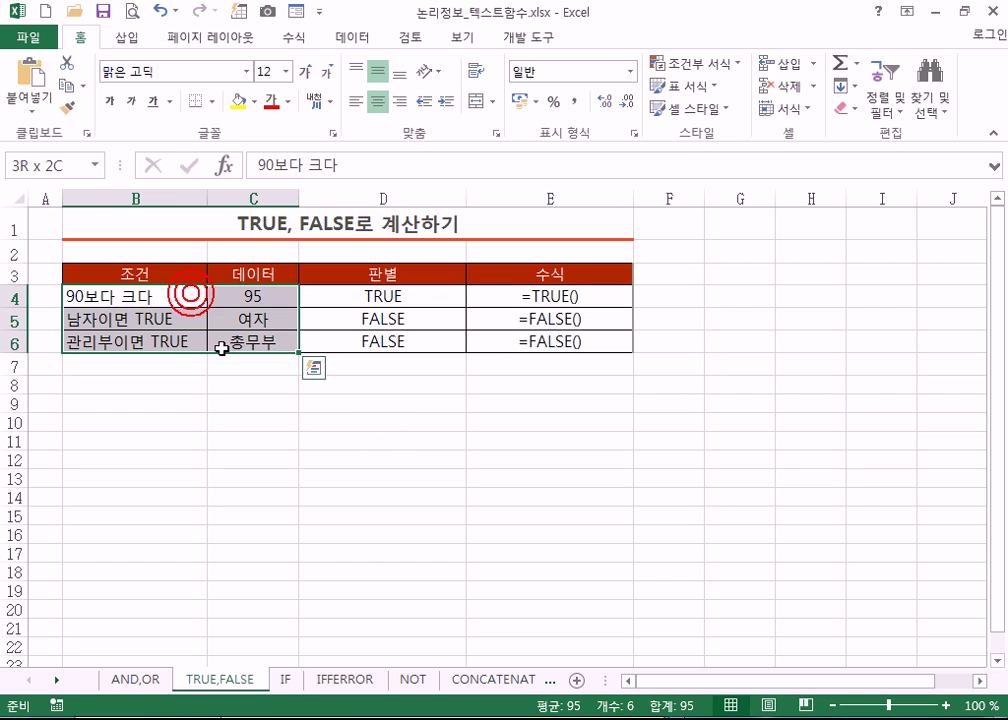
pyautogui.moveTo(133, 199); pyautogui.dragTo(256, 199)
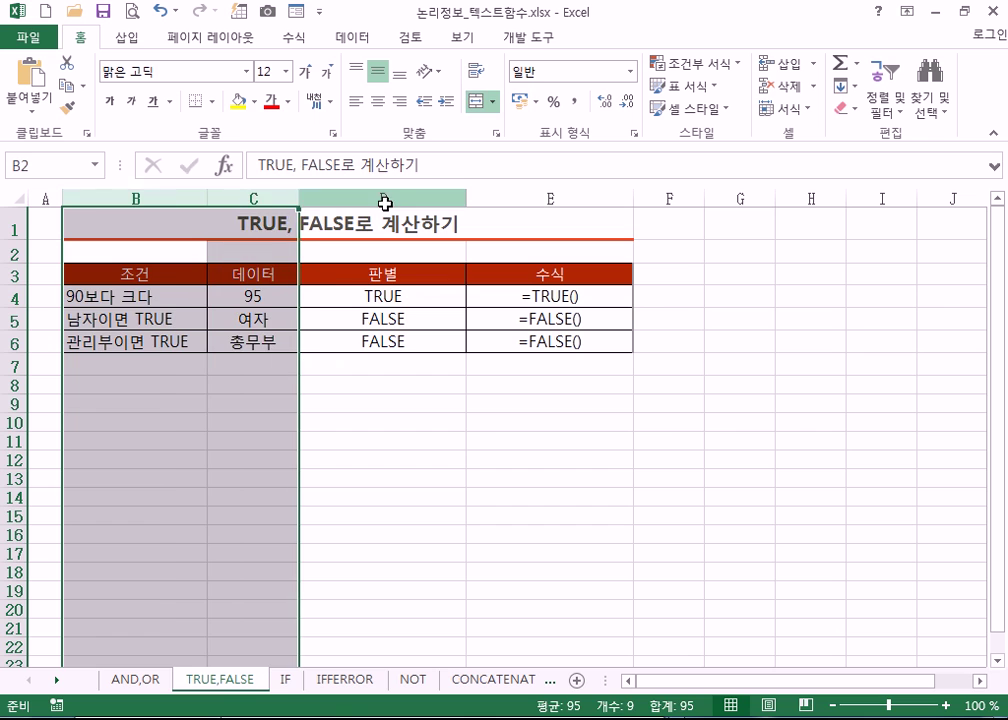
pyautogui.click(383, 199)
pyautogui.click(378, 296)
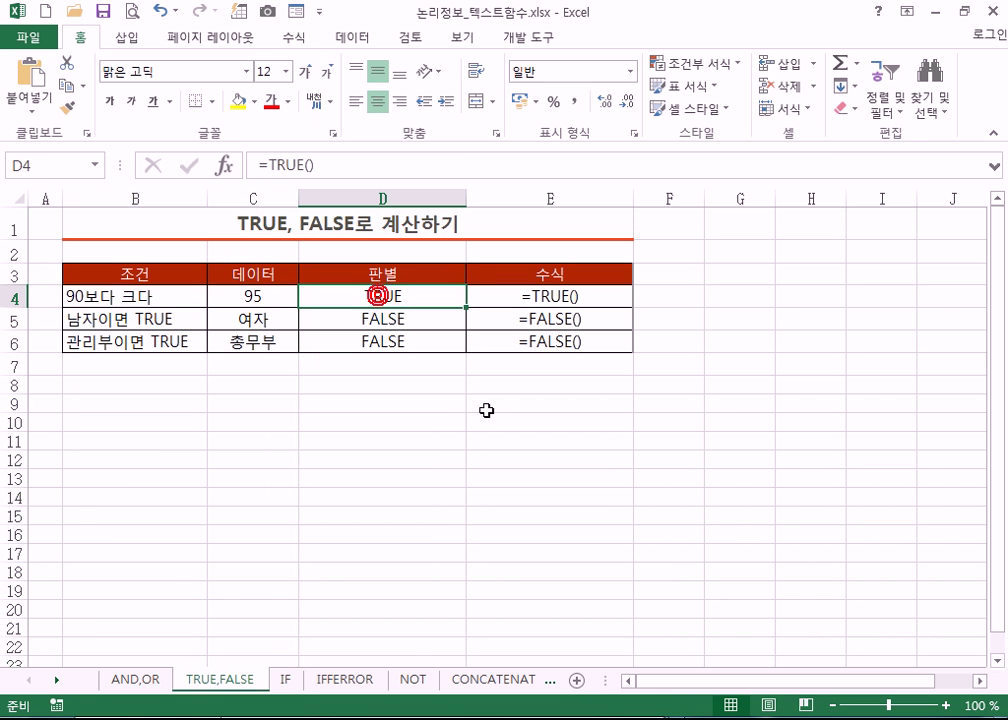
# - Confirm =TRUE(), =FALSE() and =FALSE() in D4, D5 and D6, then select D4:D6
pyautogui.doubleClick(400, 298)
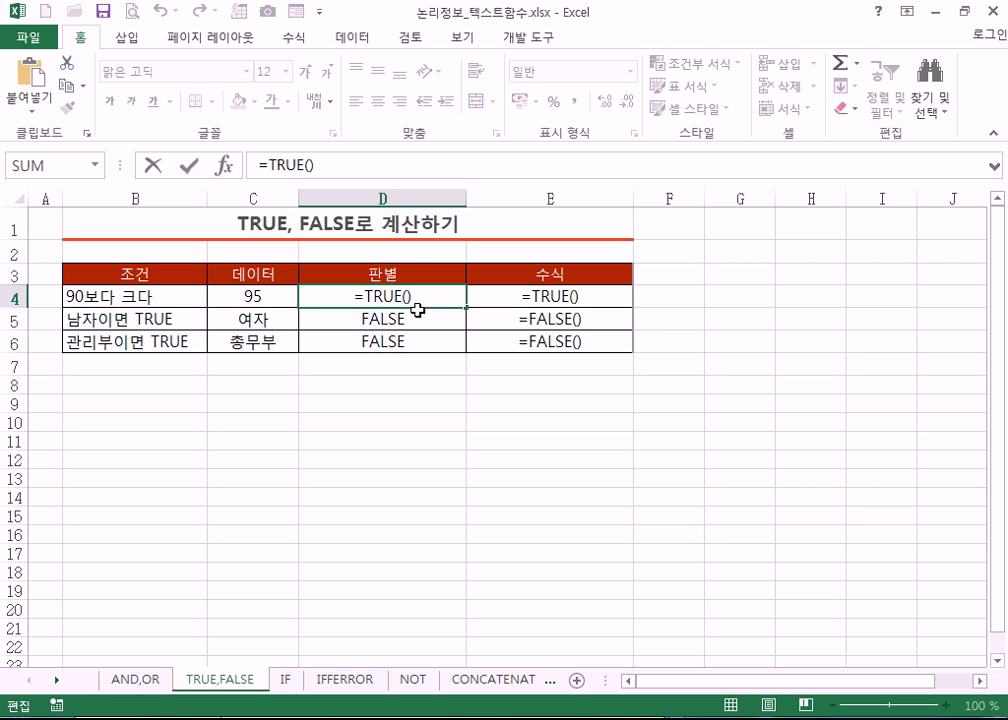
pyautogui.press('Escape')
pyautogui.click(416, 317)
pyautogui.doubleClick(416, 317)
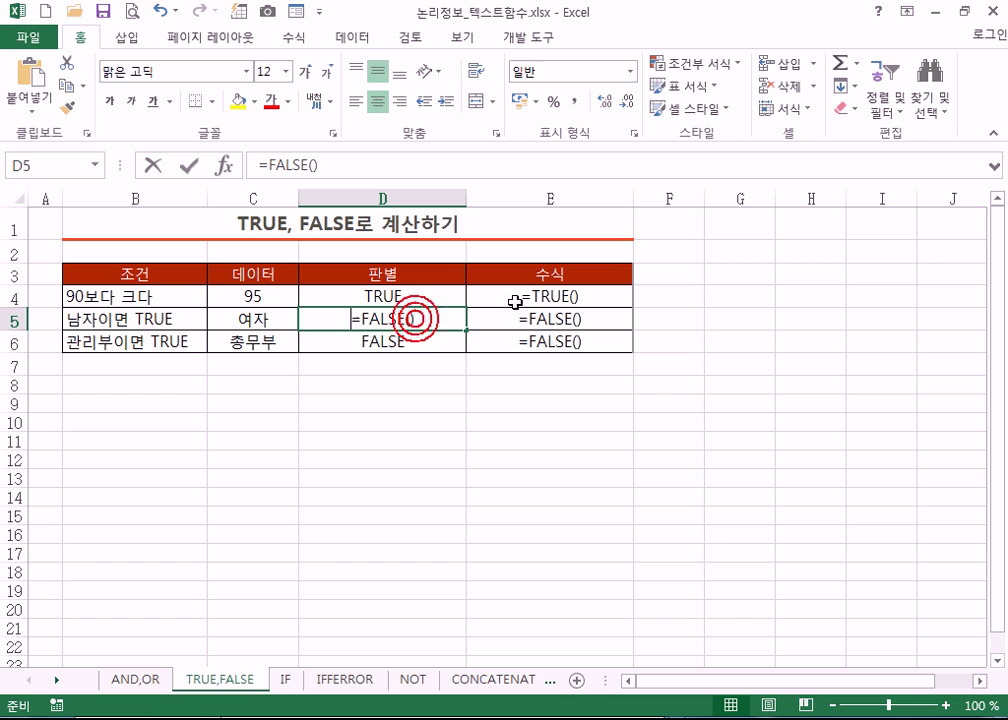
pyautogui.click(416, 345)
pyautogui.doubleClick(446, 348)
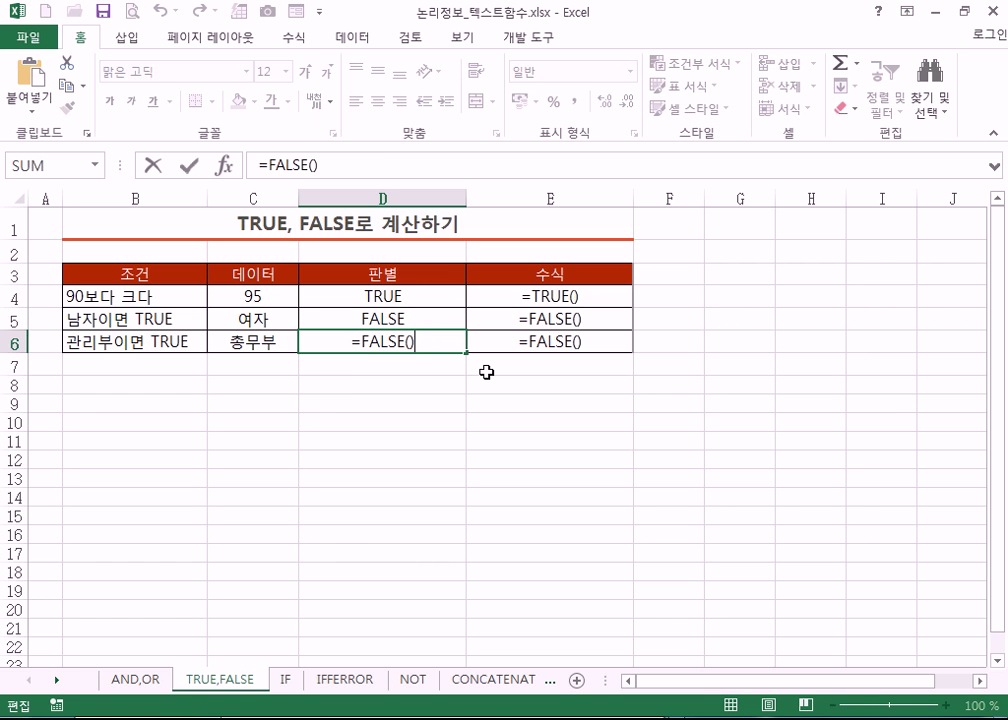
pyautogui.press('Escape')
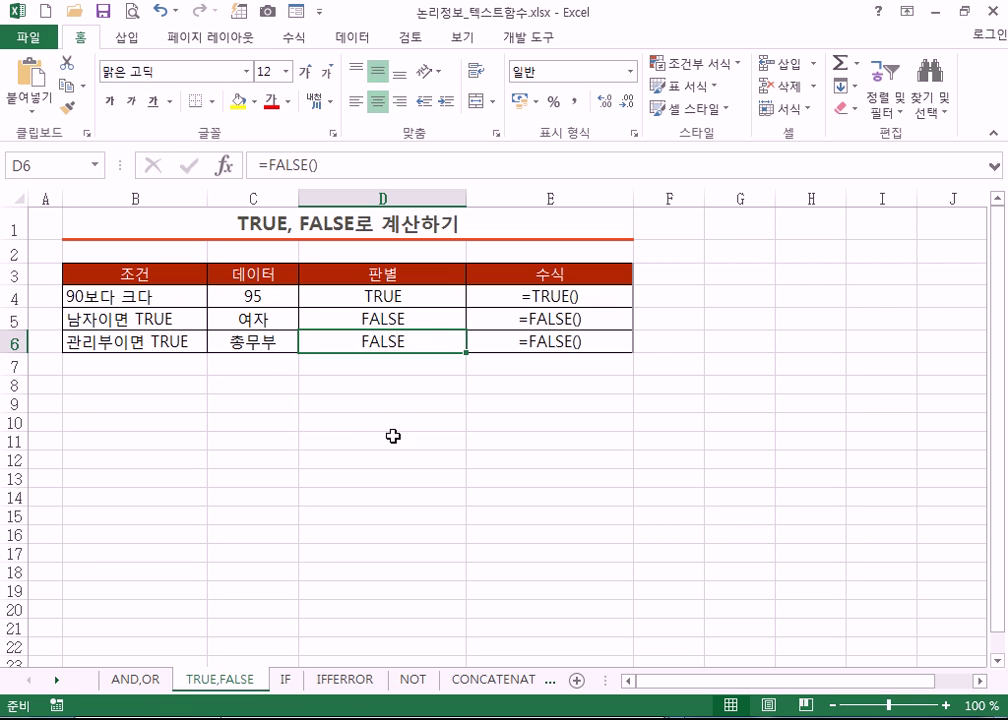
pyautogui.moveTo(389, 287); pyautogui.dragTo(394, 344)
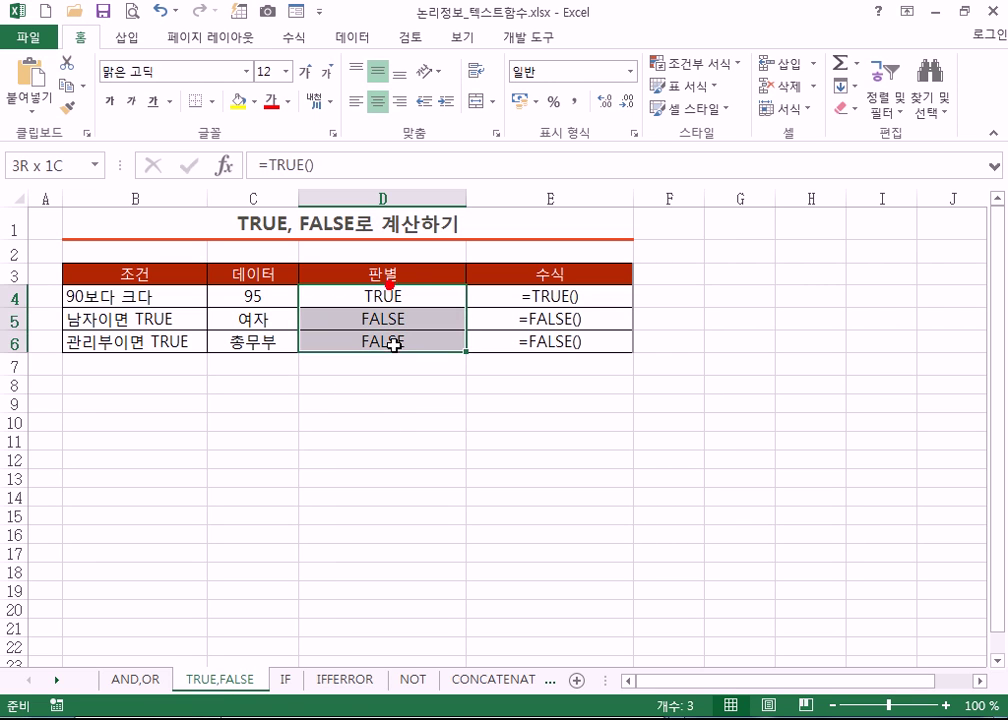
pyautogui.click(284, 679)
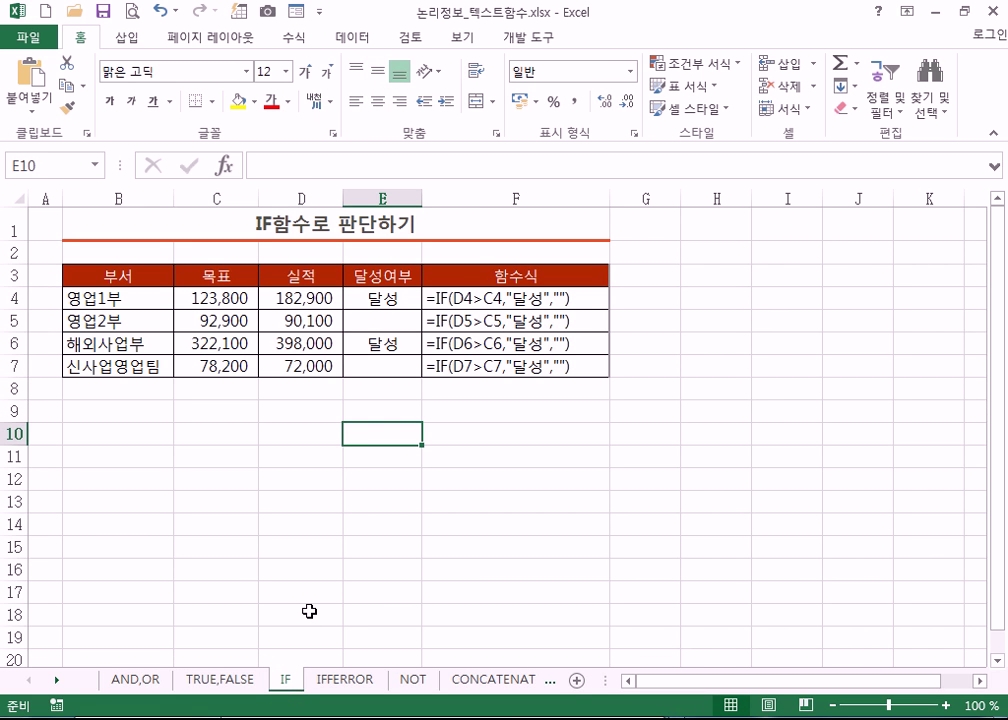
# - Compare 영업1부's 목표 123,800 and 실적 182,900 against the IF formula in F4
pyautogui.click(272, 417)
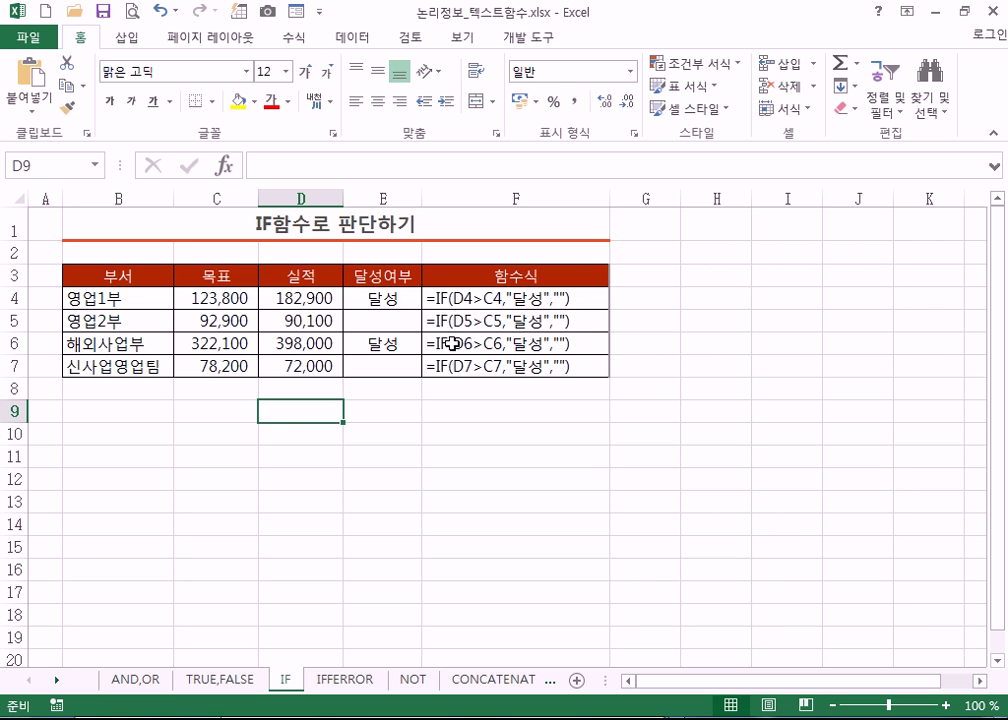
pyautogui.click(227, 299)
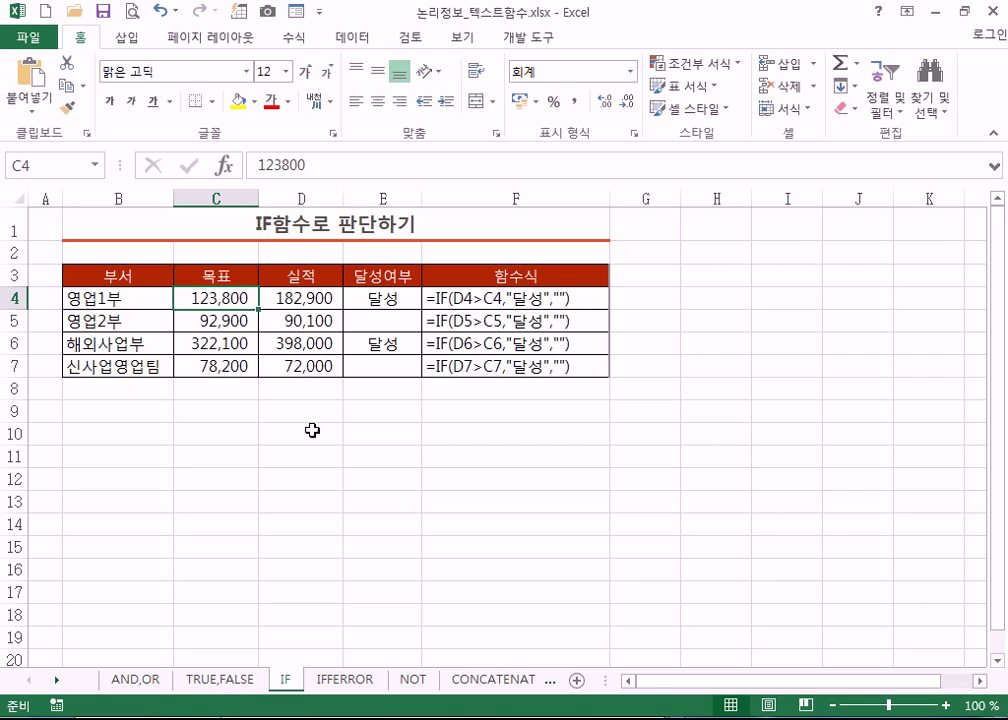
pyautogui.click(275, 295)
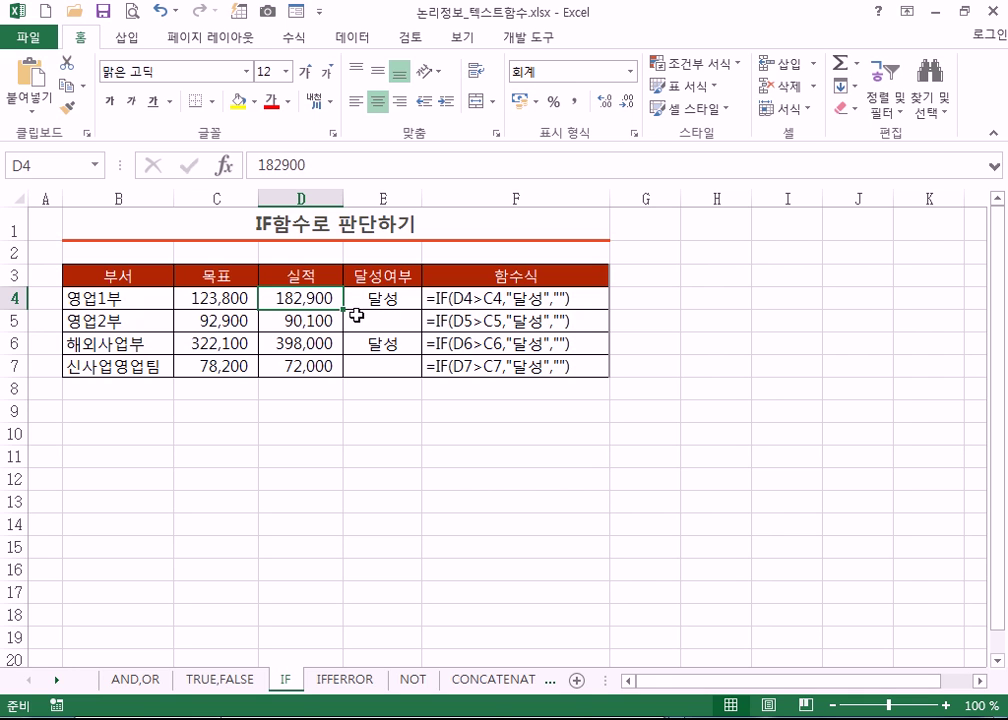
pyautogui.click(457, 302)
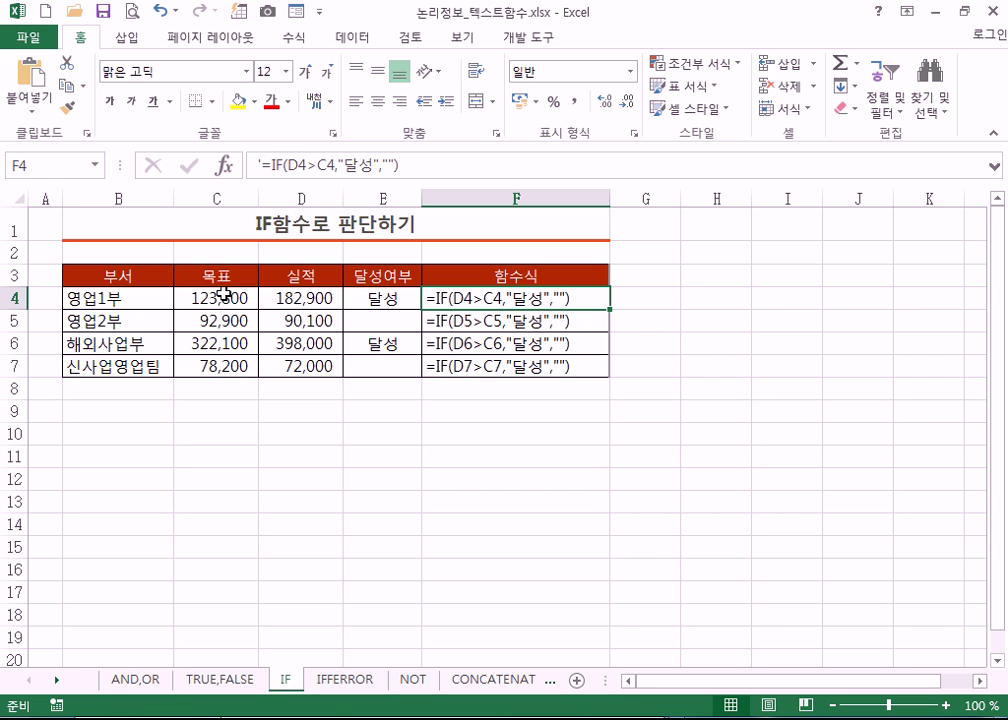
pyautogui.click(296, 298)
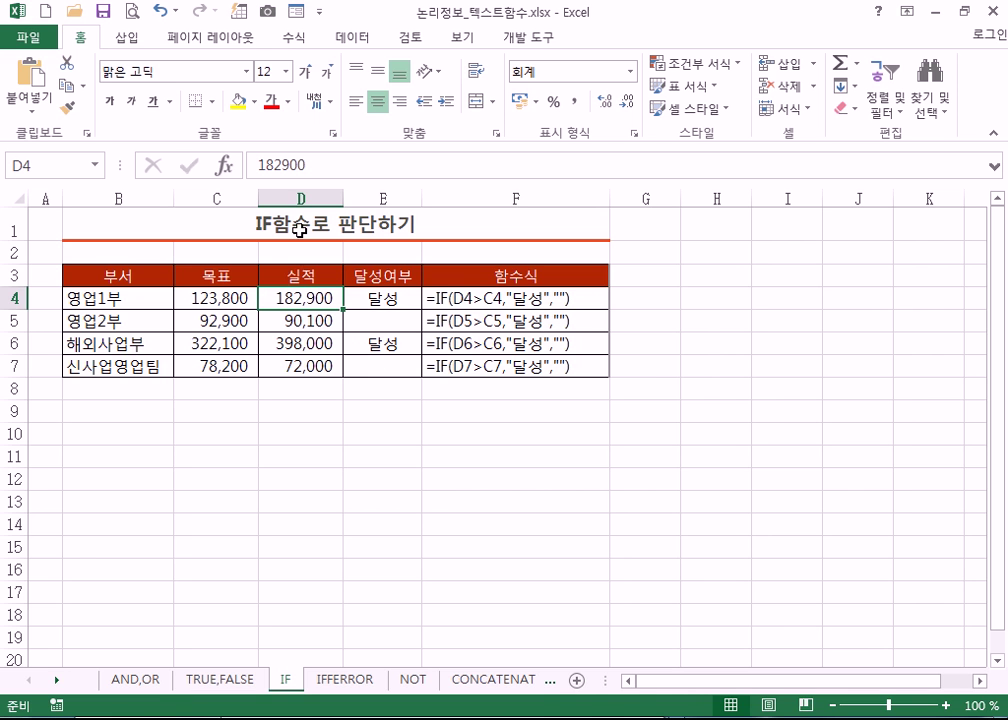
# - Compare 목표 and 실적 for 영업1부, 해외사업부 and 영업2부, then bring up the Notepad notes
pyautogui.click(299, 197)
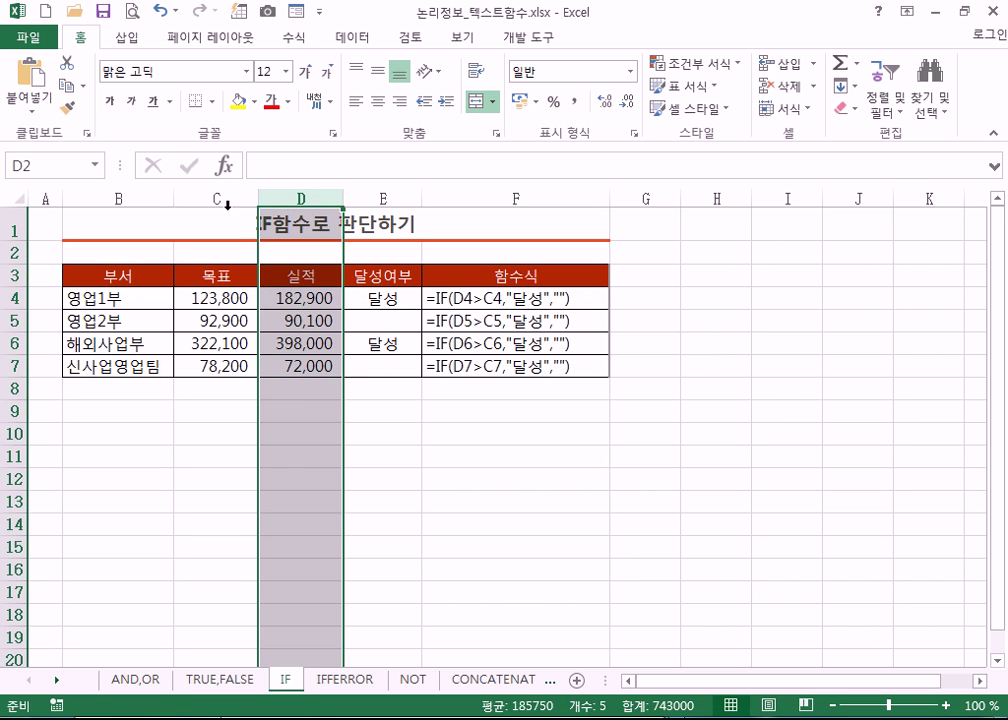
pyautogui.click(216, 197)
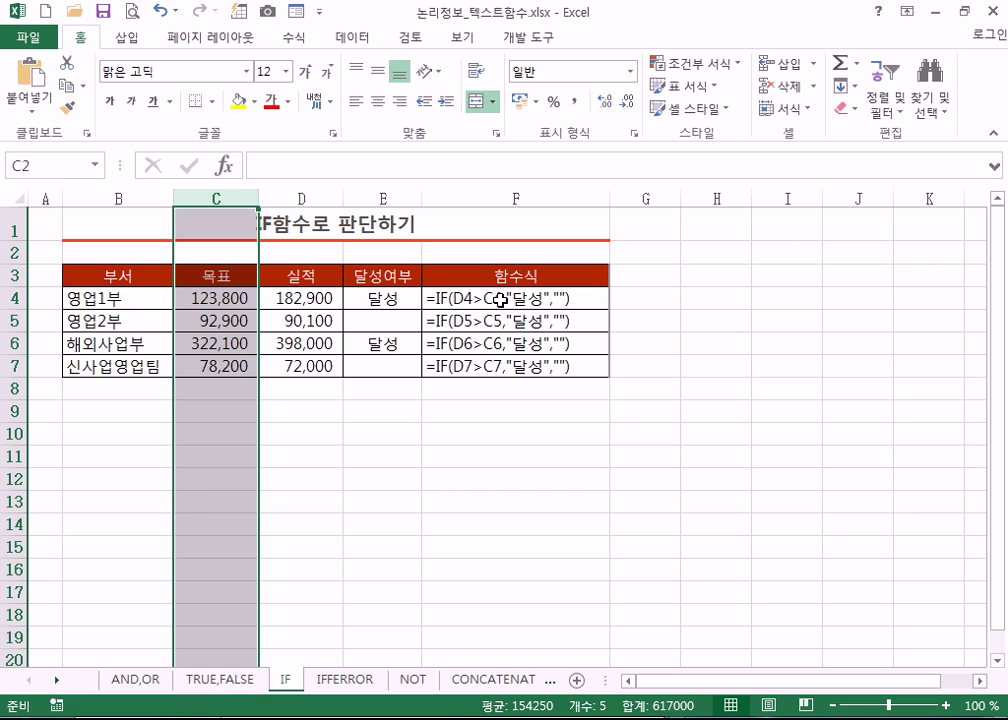
pyautogui.moveTo(203, 296); pyautogui.dragTo(283, 298)
pyautogui.moveTo(221, 345); pyautogui.dragTo(315, 345)
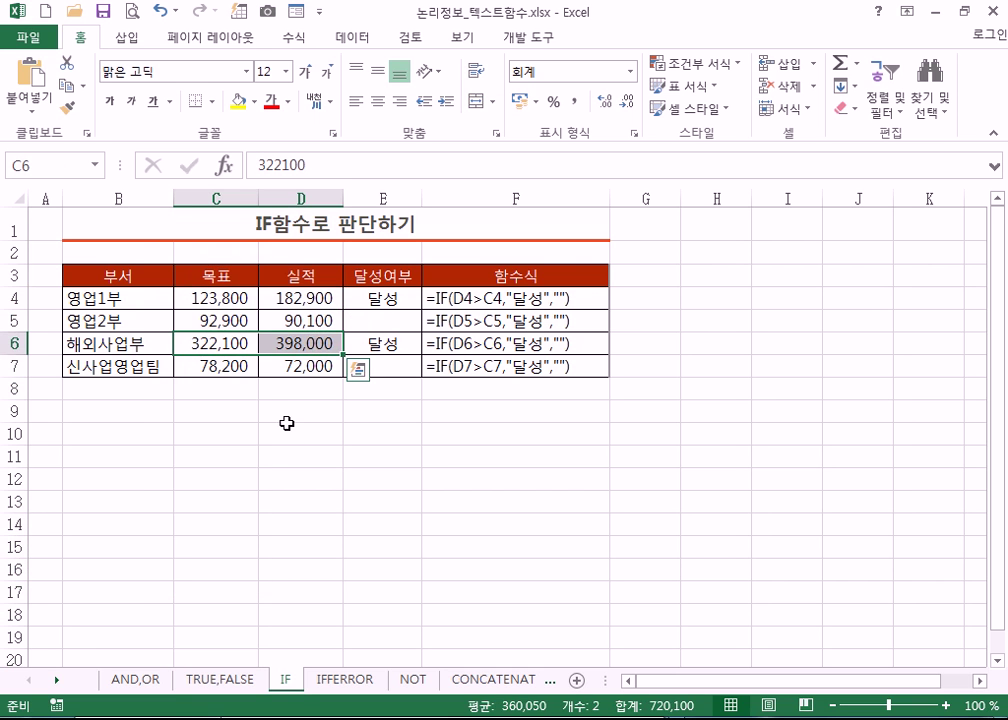
pyautogui.click(382, 297)
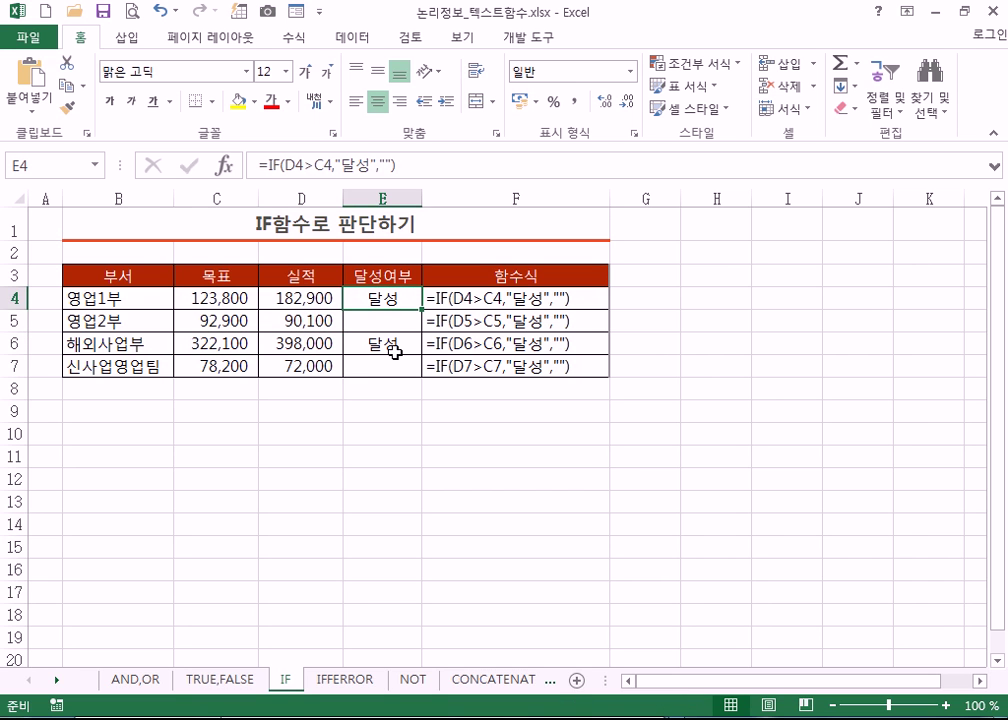
pyautogui.click(298, 318)
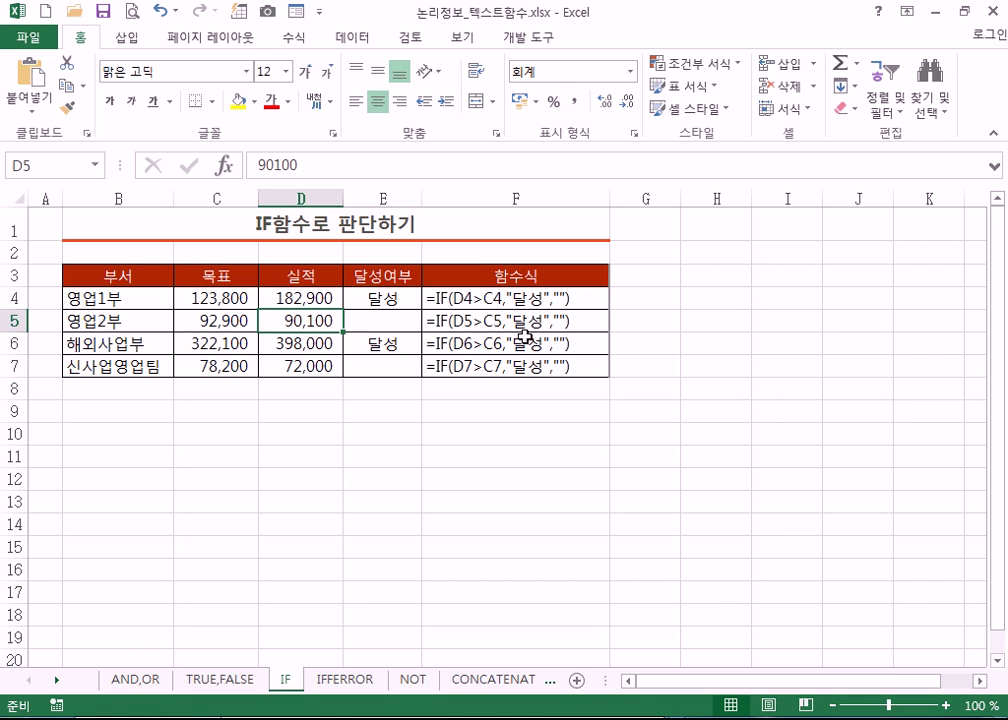
pyautogui.click(678, 715)
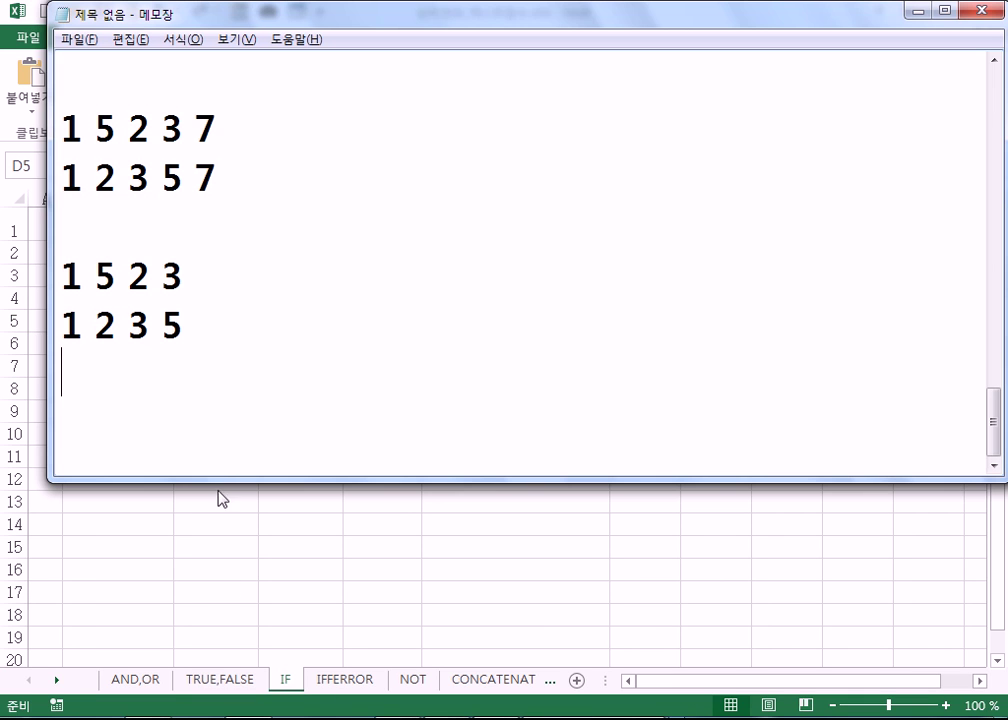
pyautogui.click(210, 439)
# - Write =IF(조건식, 참일 경우, 거짓일 경우) and start the nested line =IF(조건식1, IF(조건식2, 참, 거짓),
pyautogui.write('=IF(ㅈ조건')
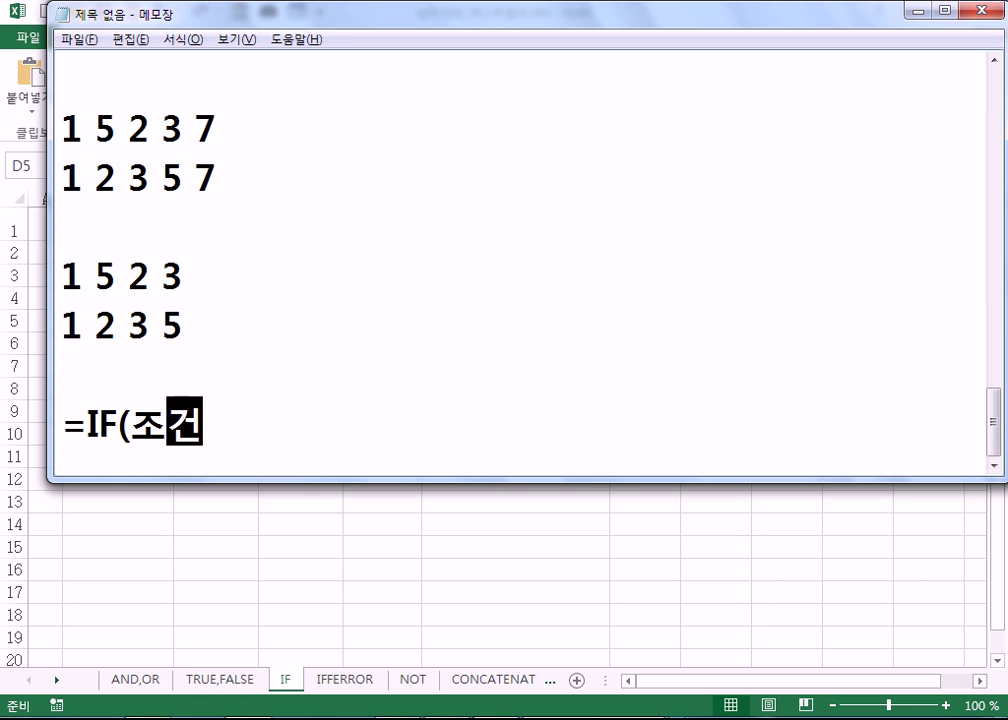
pyautogui.write('식, 참일 ')
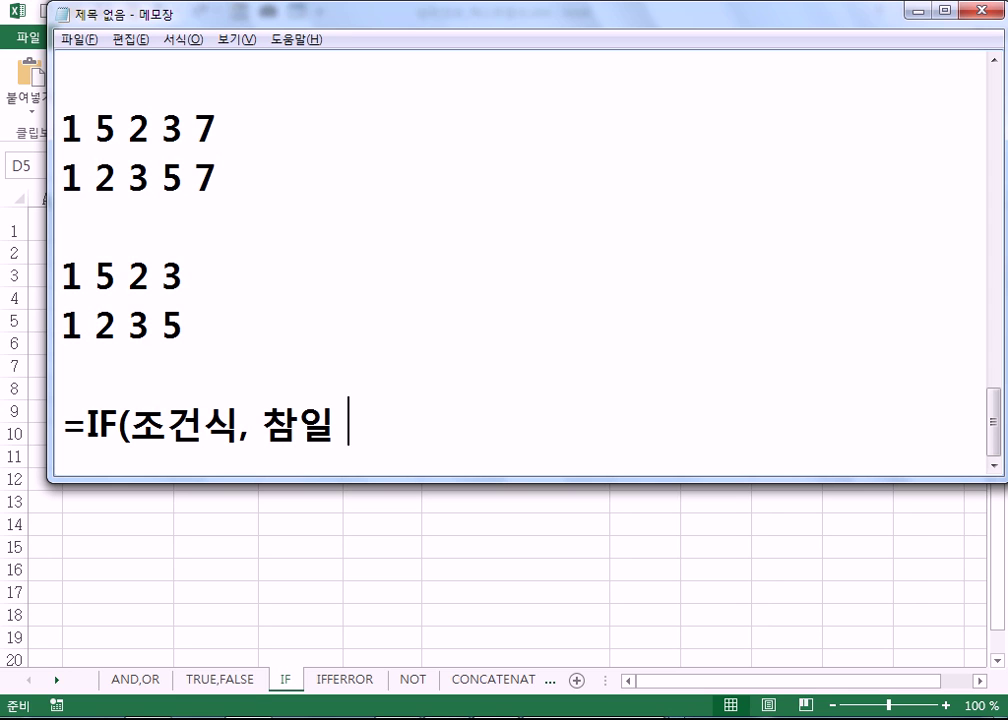
pyautogui.write('경우, 거짓일 경우)')
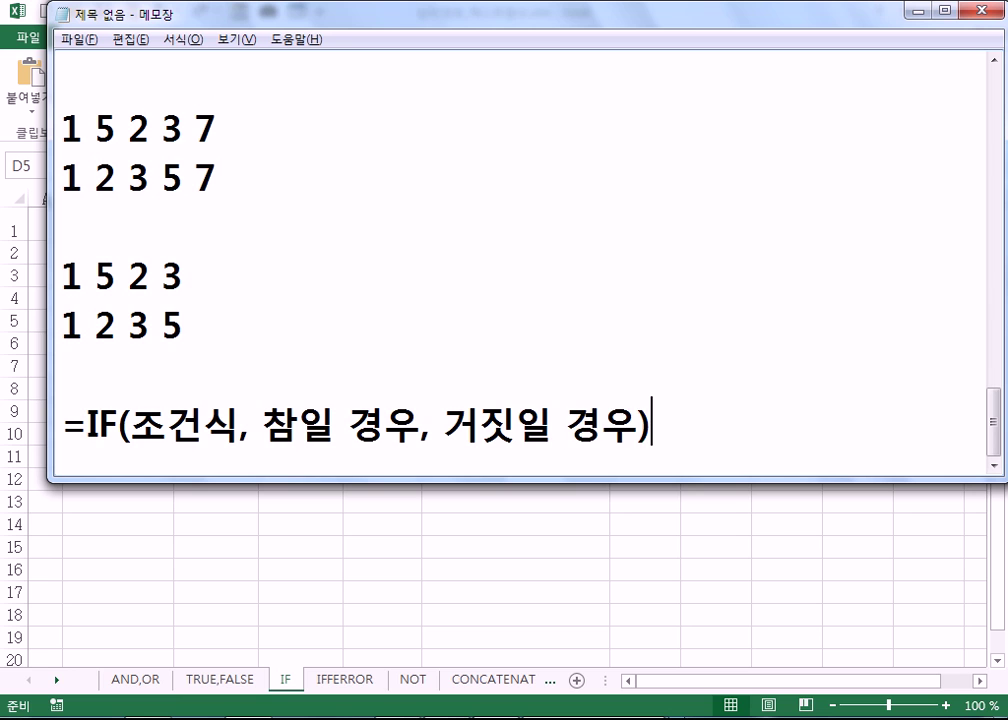
pyautogui.press('Return')
pyautogui.press('Return')
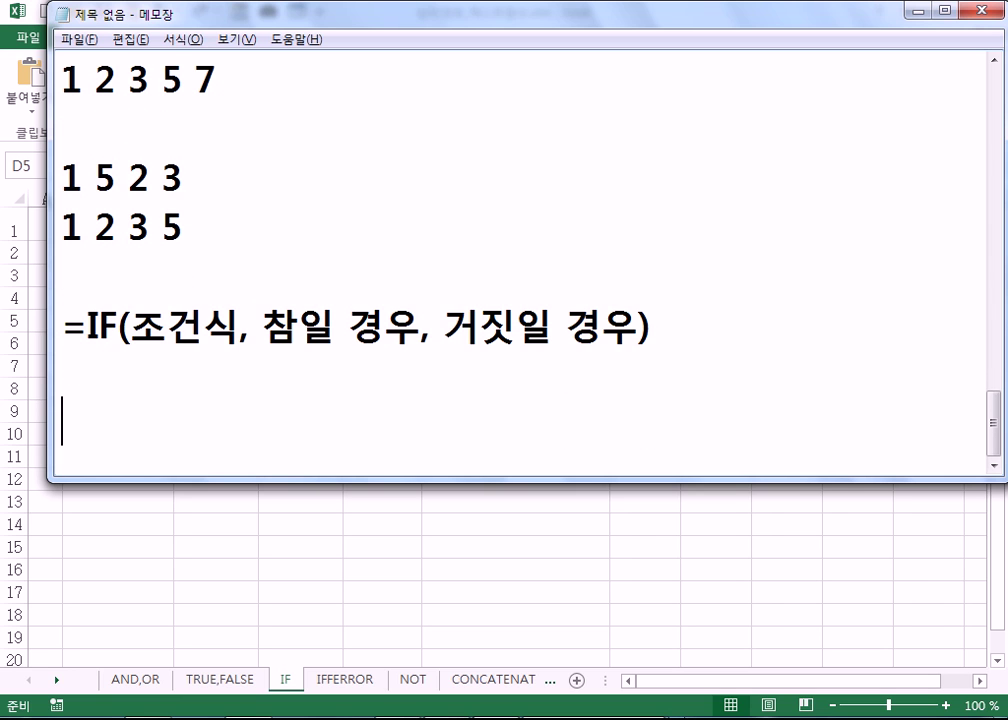
pyautogui.press('Up')
pyautogui.write('=IF(조거')
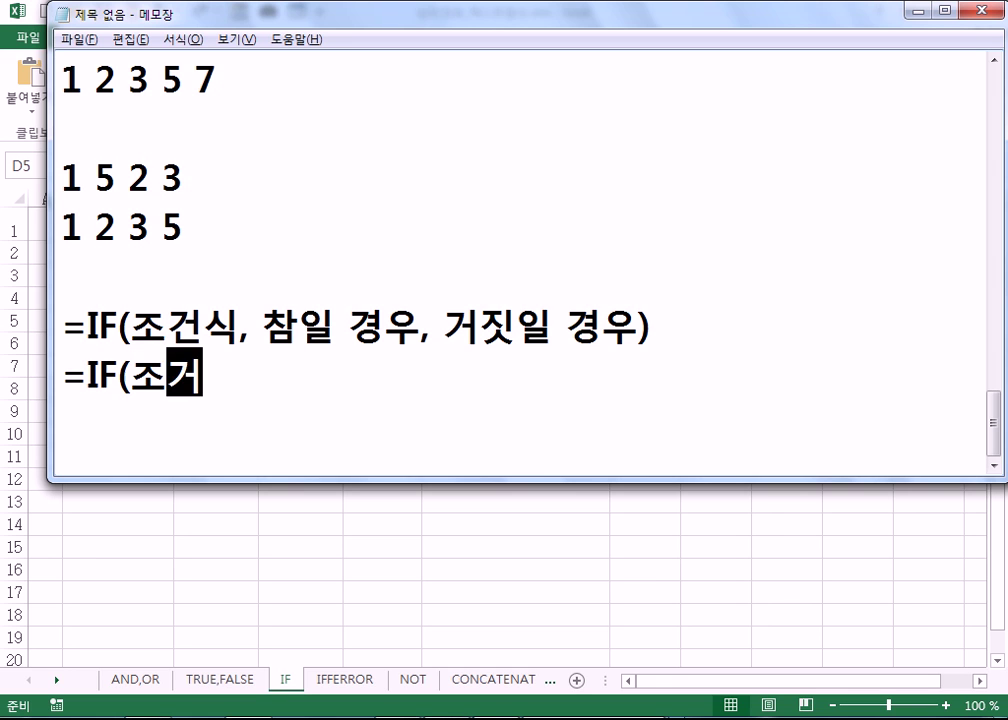
pyautogui.write('건식1,')
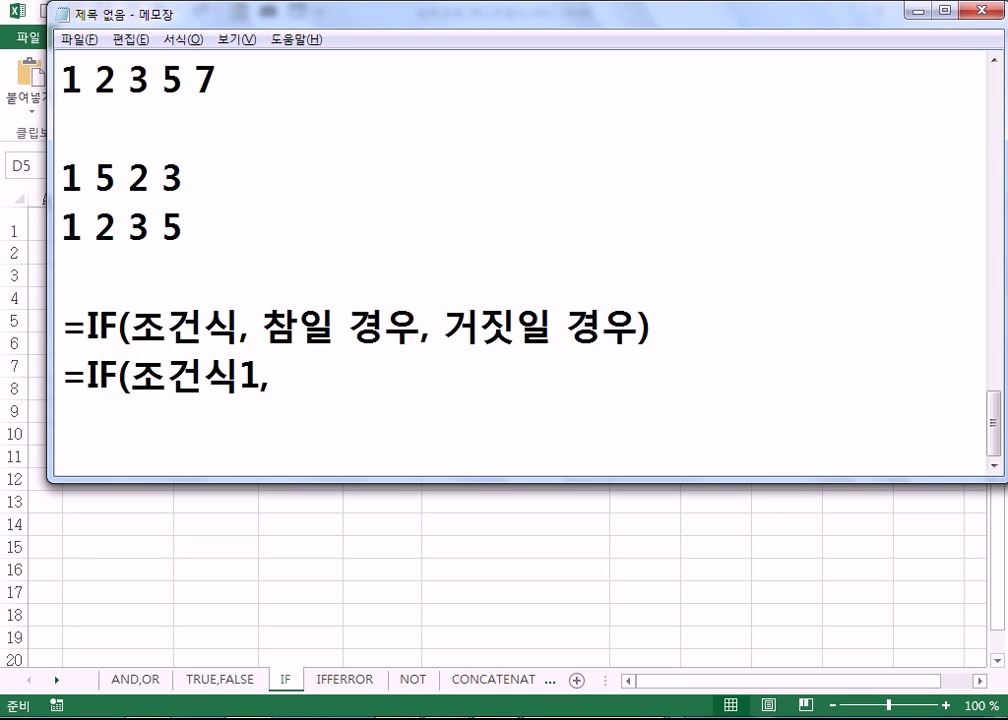
pyautogui.write(' IF(조건')
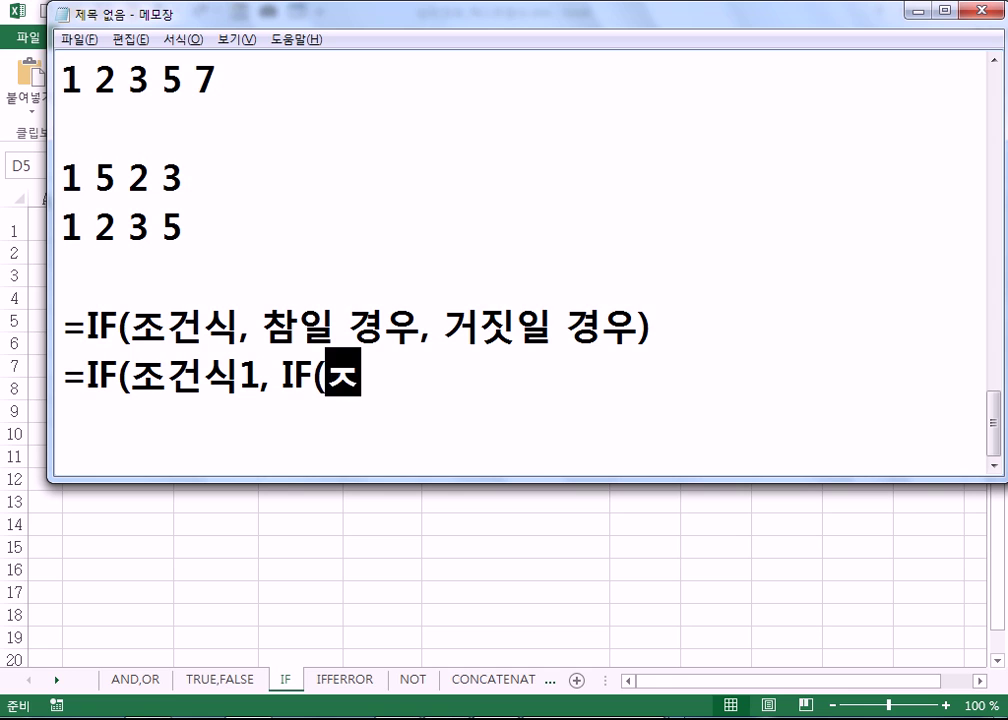
pyautogui.write('식2, ')
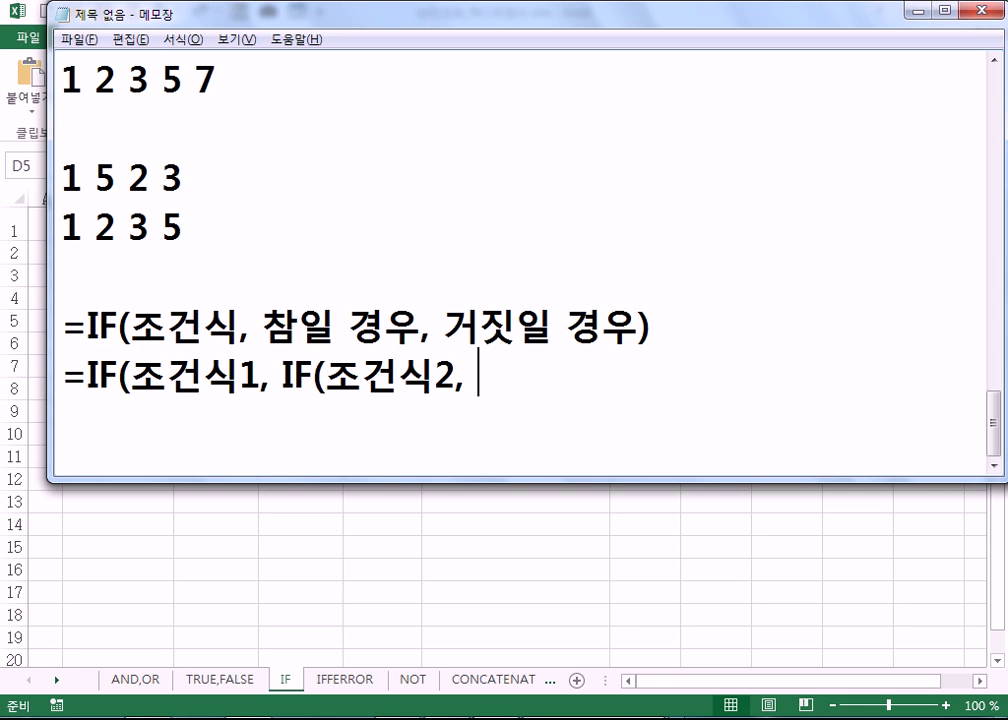
pyautogui.write('참읽')
pyautogui.press('BackSpace')
pyautogui.press('BackSpace')
pyautogui.press('BackSpace')
pyautogui.write(', 거지ㅅ), ')
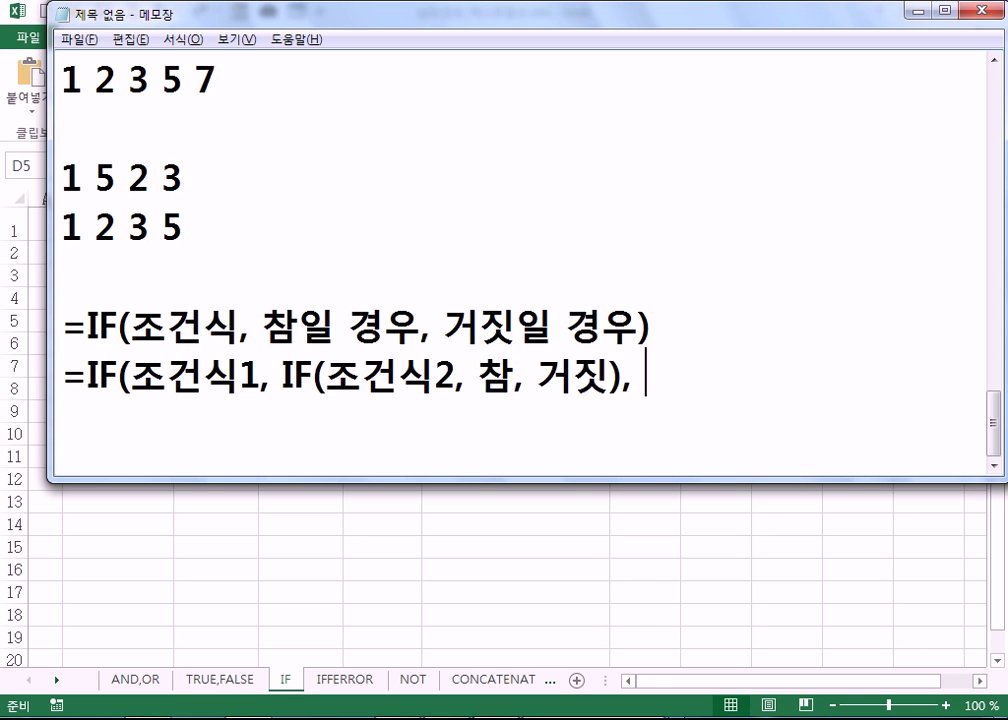
pyautogui.write('거짓)')
pyautogui.press('Return')
pyautogui.moveTo(130, 378); pyautogui.dragTo(254, 378)
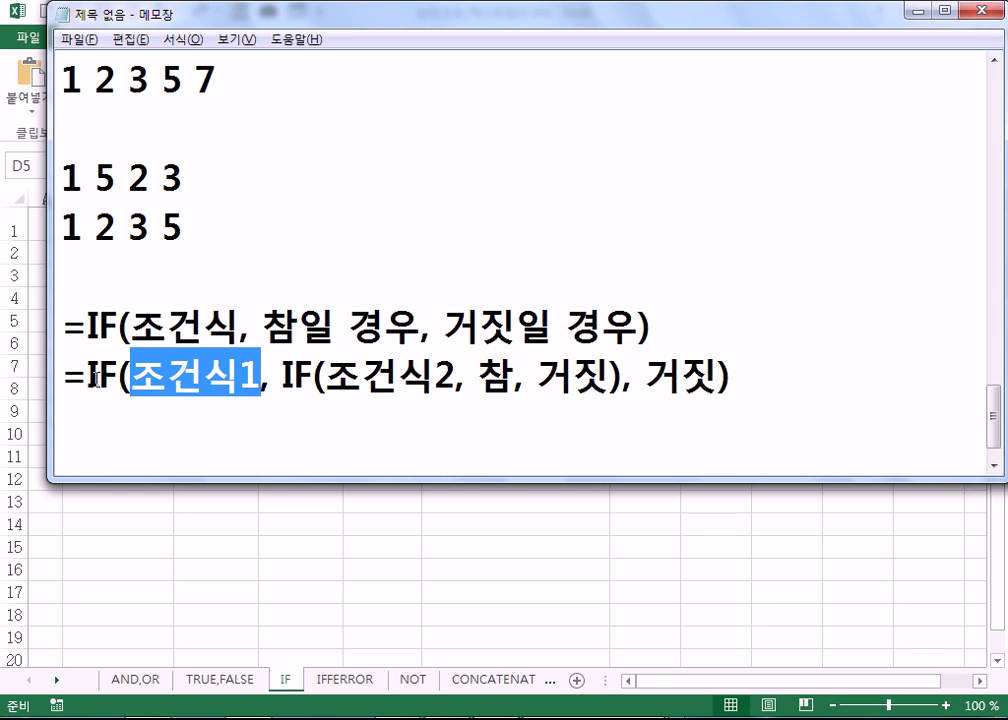
pyautogui.moveTo(131, 378); pyautogui.dragTo(250, 376)
pyautogui.moveTo(327, 376); pyautogui.dragTo(504, 374)
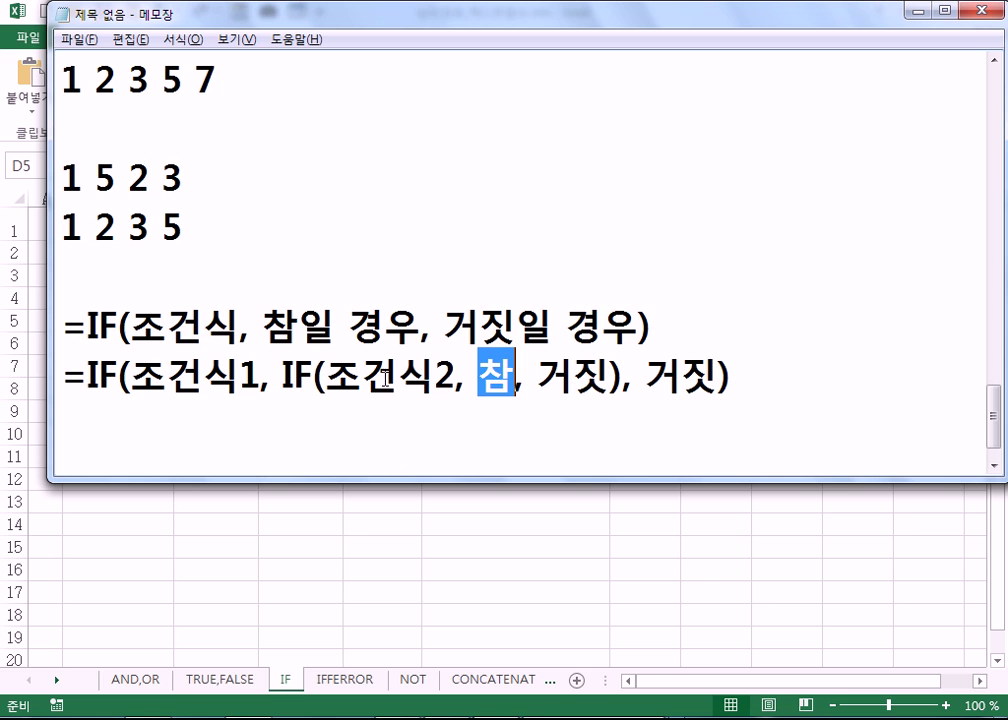
pyautogui.moveTo(140, 367); pyautogui.dragTo(455, 378)
pyautogui.moveTo(538, 377); pyautogui.dragTo(601, 374)
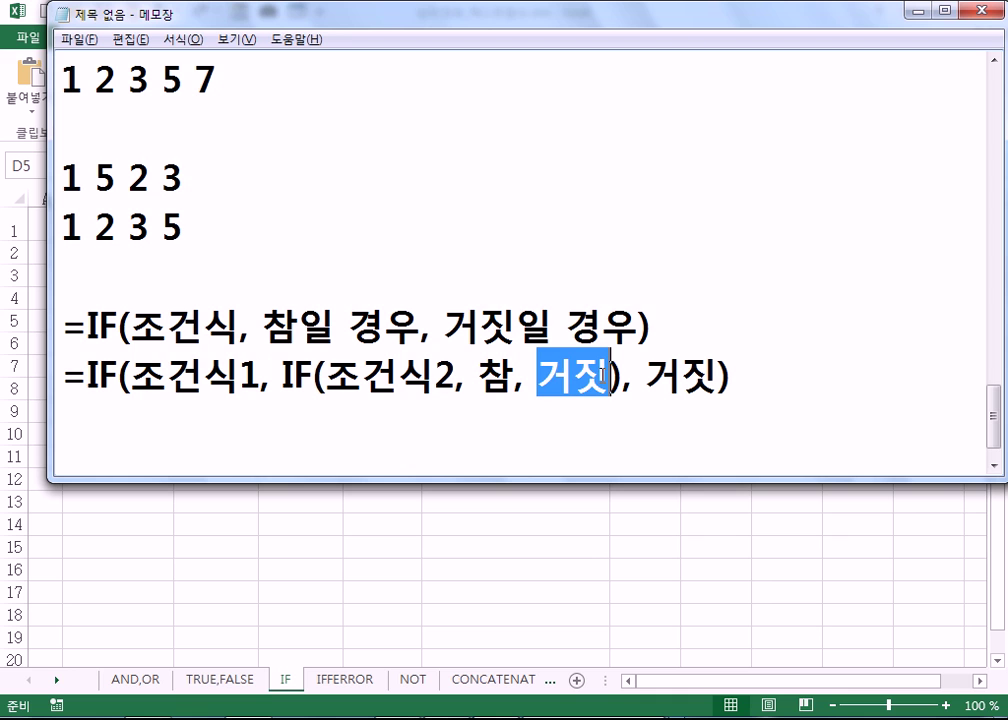
pyautogui.moveTo(131, 377); pyautogui.dragTo(259, 377)
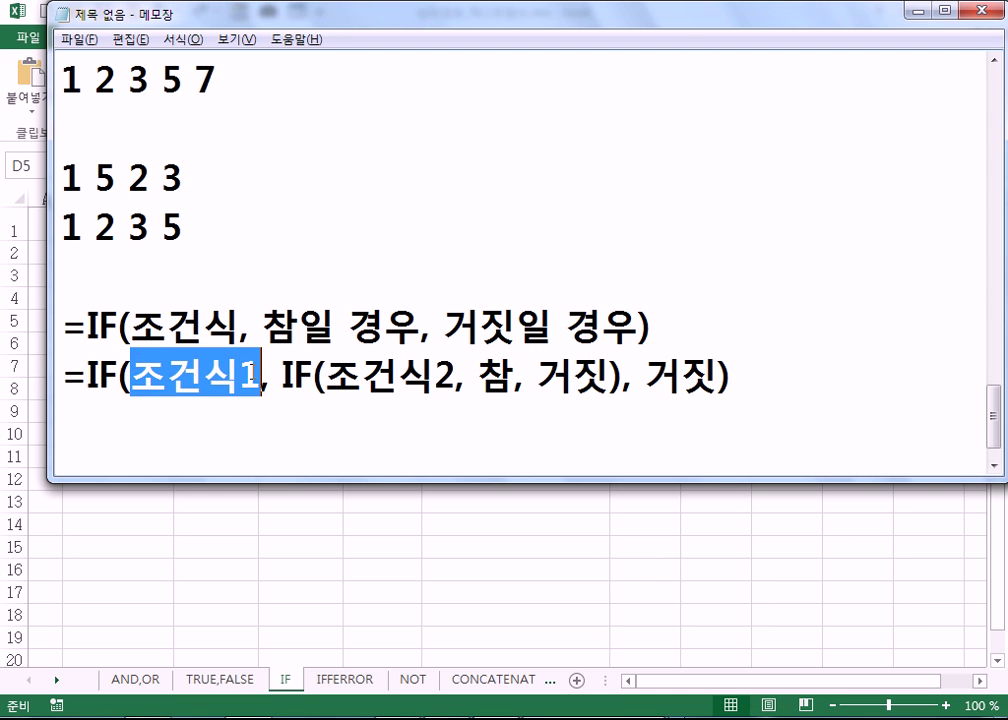
pyautogui.moveTo(646, 377); pyautogui.dragTo(718, 378)
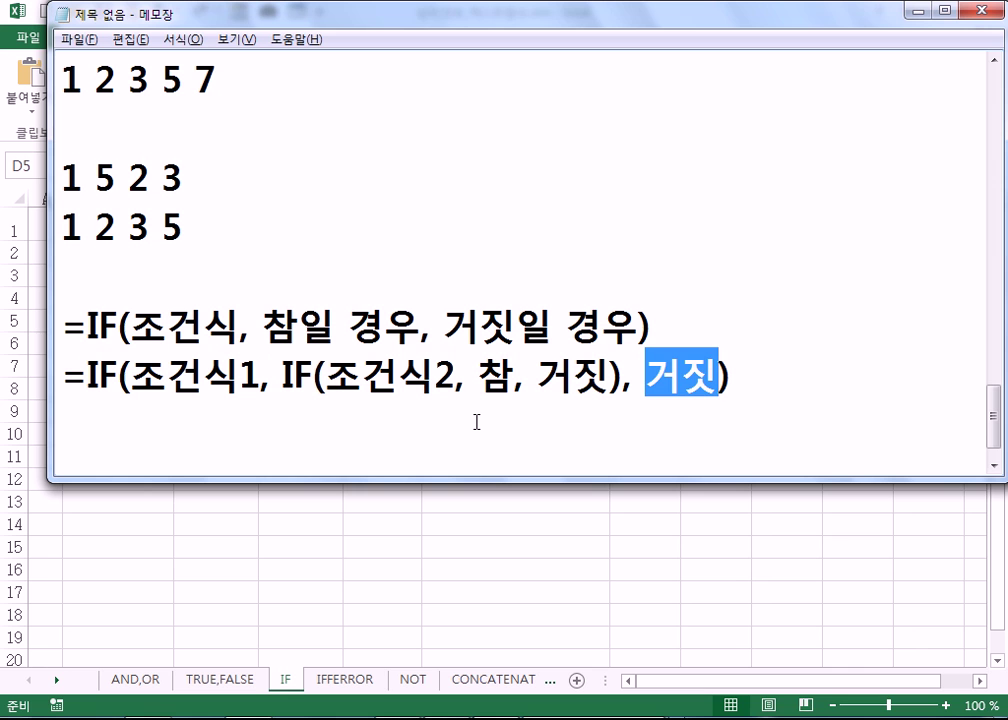
pyautogui.moveTo(131, 326); pyautogui.dragTo(239, 326)
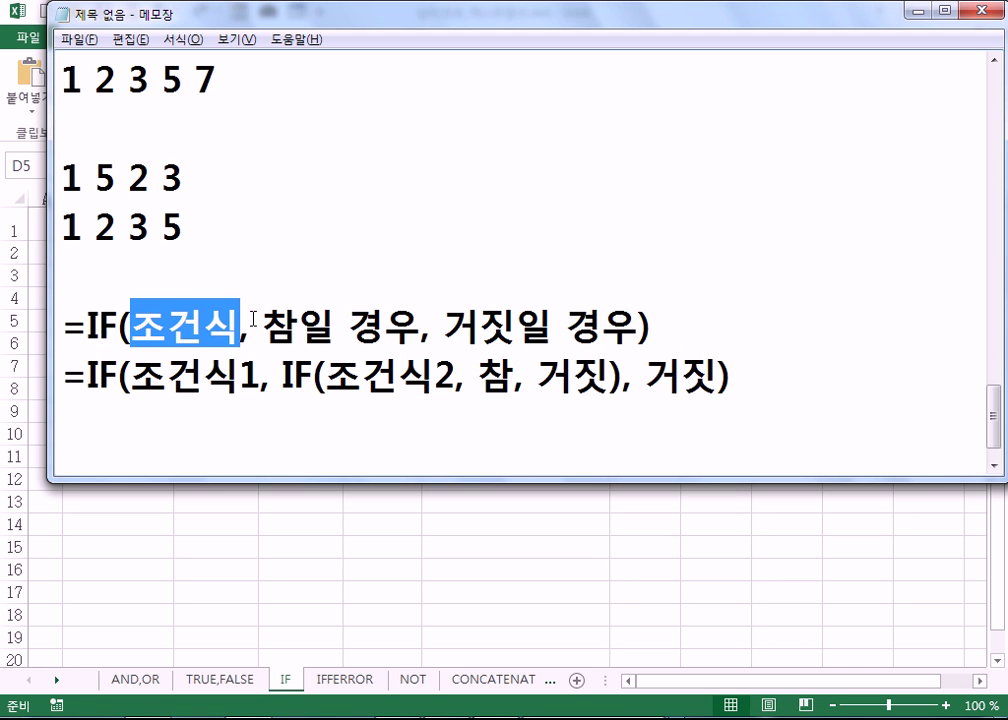
pyautogui.hotkey('alt', 'Tab')
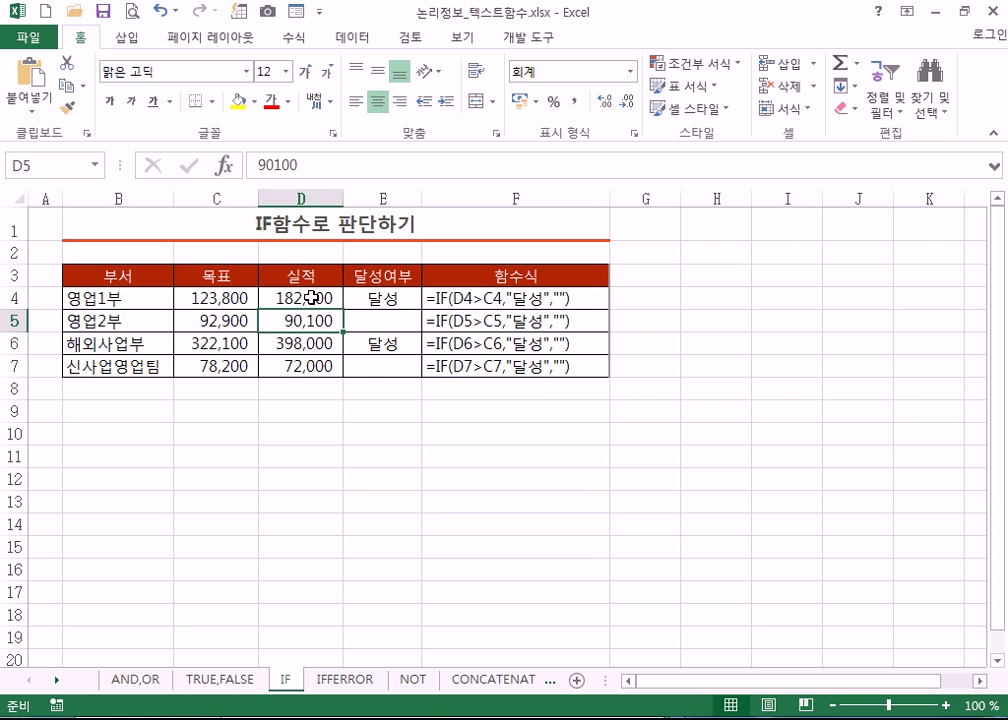
pyautogui.hotkey('alt', 'Tab')
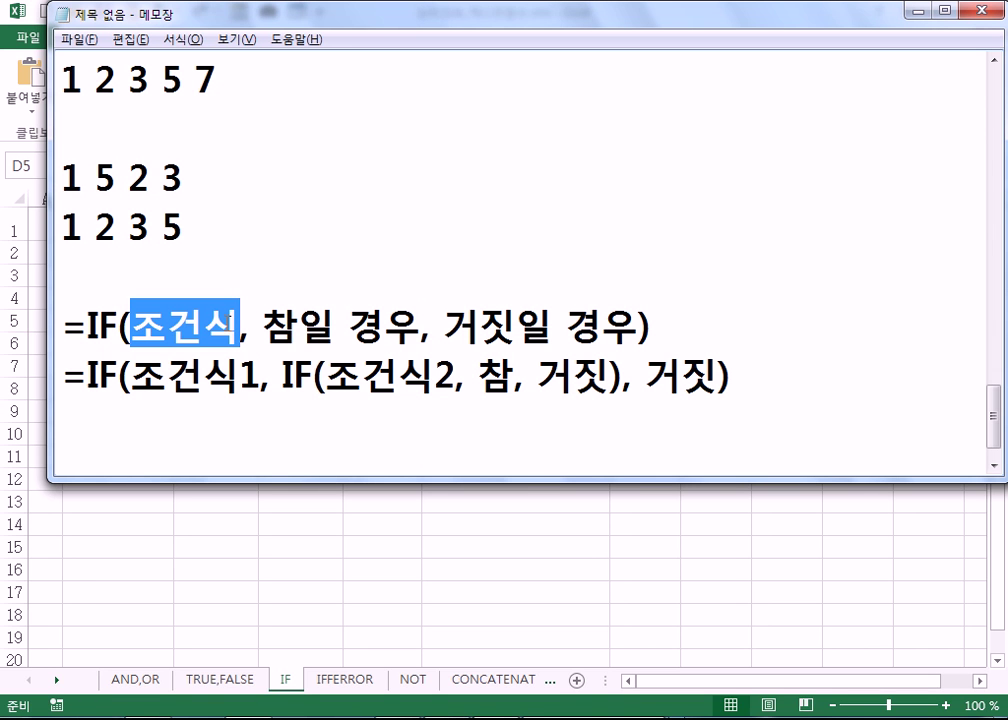
pyautogui.click(714, 334)
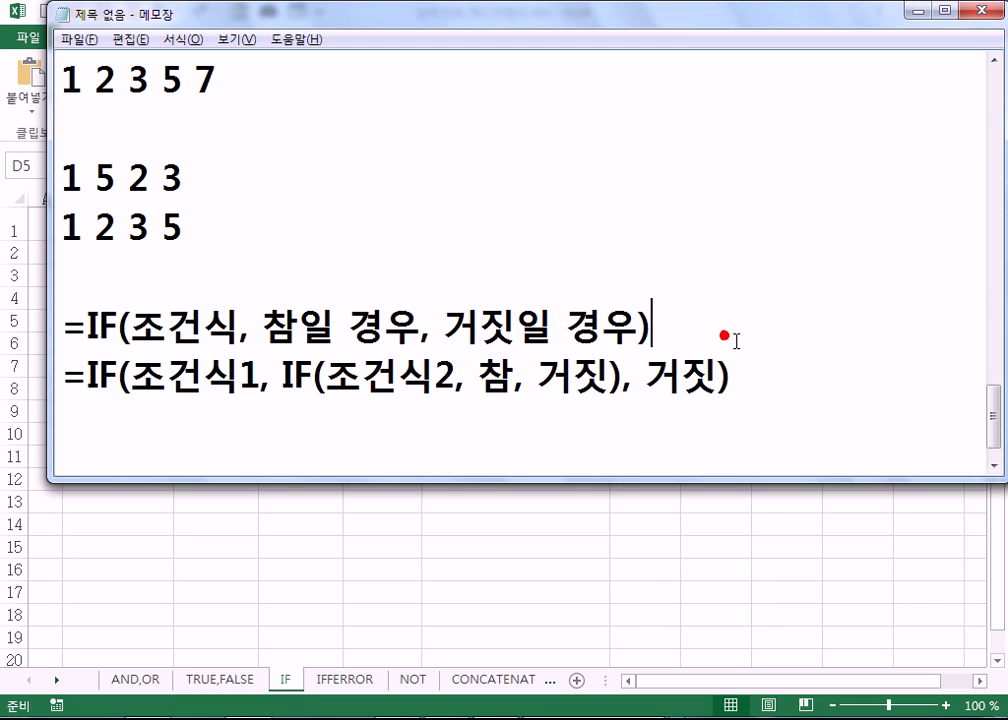
# - Add the age example =IF(나이>=20, "성인", "미성년") on a new line, highlighting 나이
pyautogui.press('Return')
pyautogui.write('=IF*')
pyautogui.press('BackSpace')
pyautogui.press('BackSpace')
pyautogui.write('(')
pyautogui.press('BackSpace')
pyautogui.write('F')
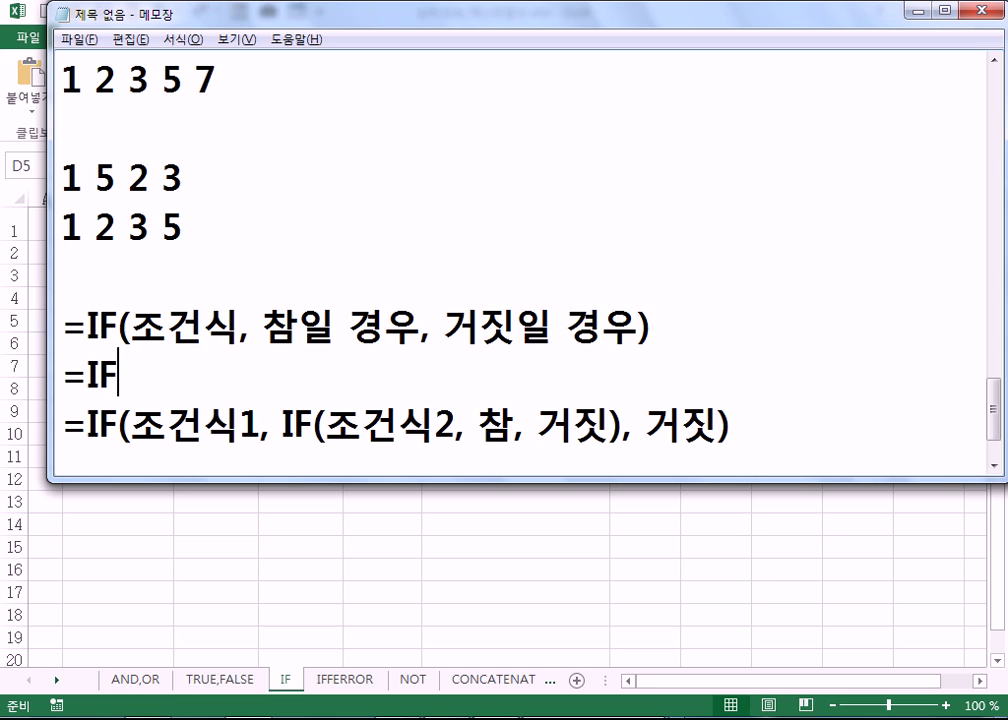
pyautogui.write('(나')
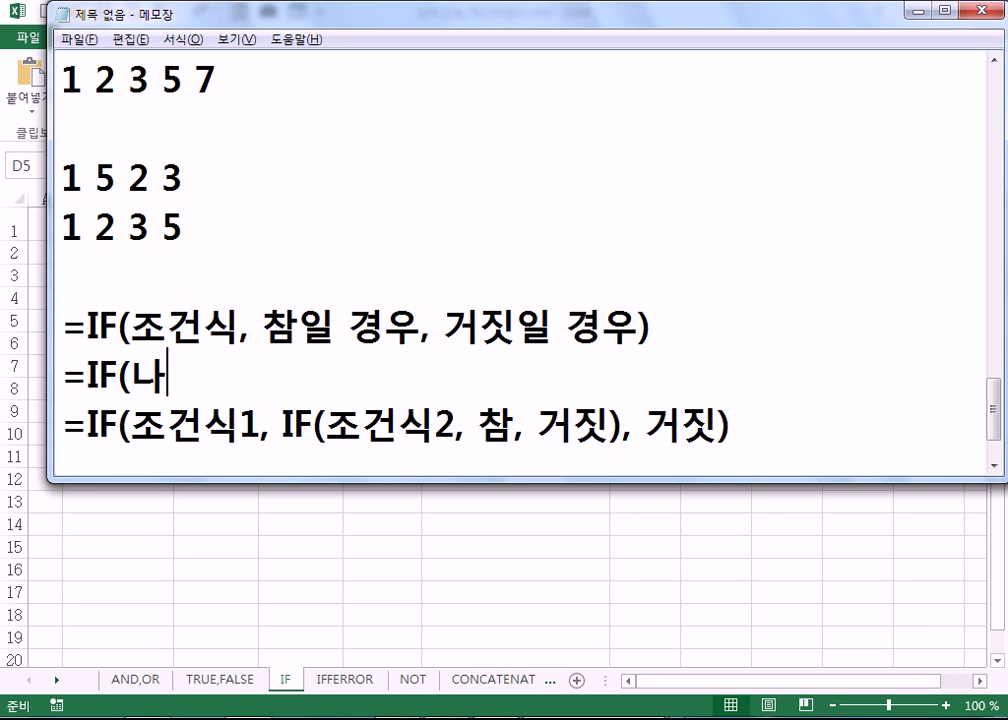
pyautogui.write('이>=20, ')
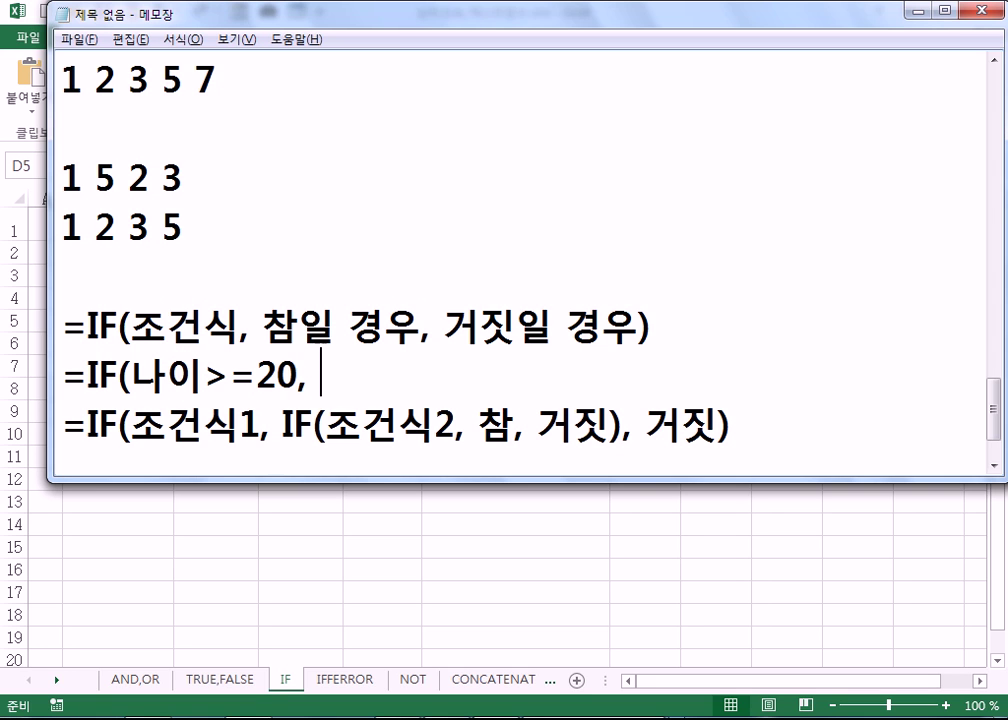
pyautogui.write('"TJHD')
pyautogui.press('BackSpace')
pyautogui.press('BackSpace')
pyautogui.press('BackSpace')
pyautogui.press('BackSpace')
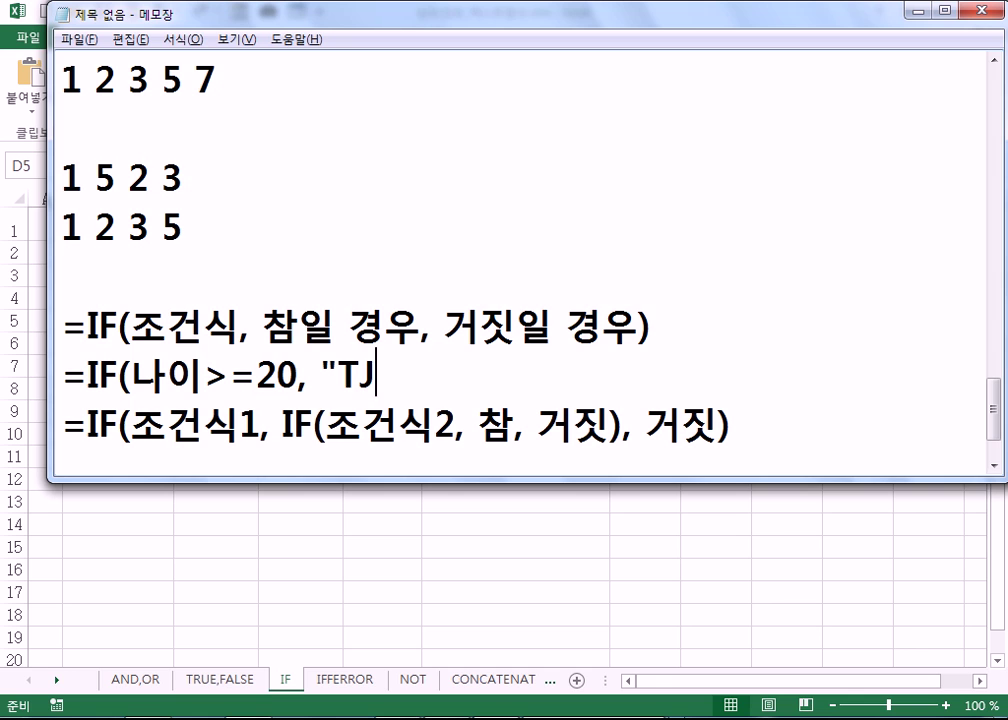
pyautogui.write('성인"')
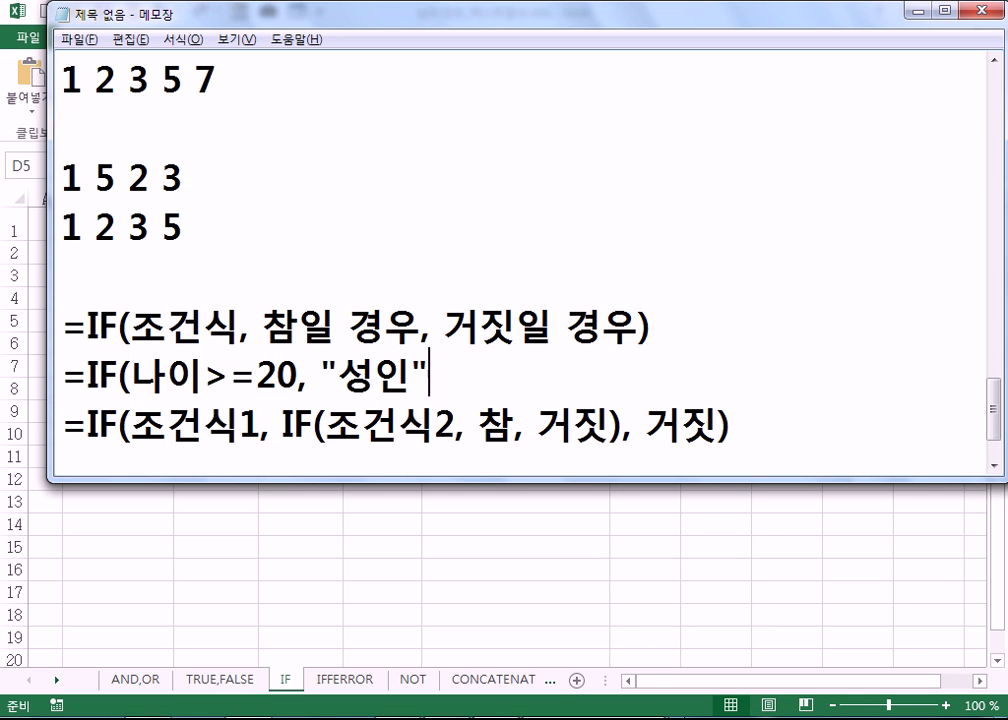
pyautogui.write(', "미성')
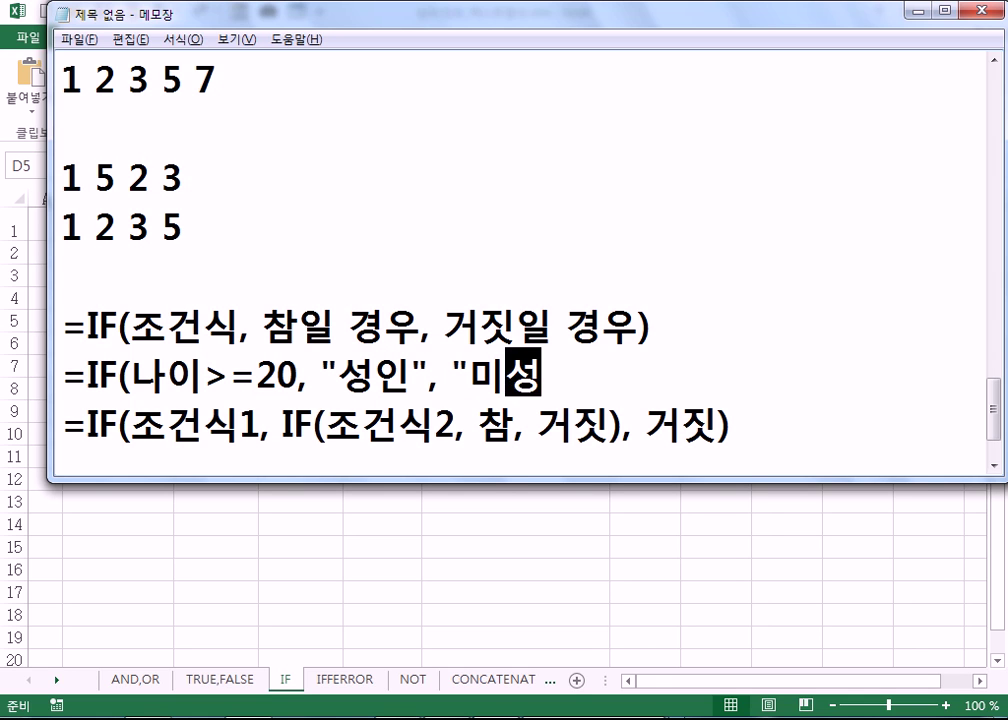
pyautogui.write('녀ㄴ")')
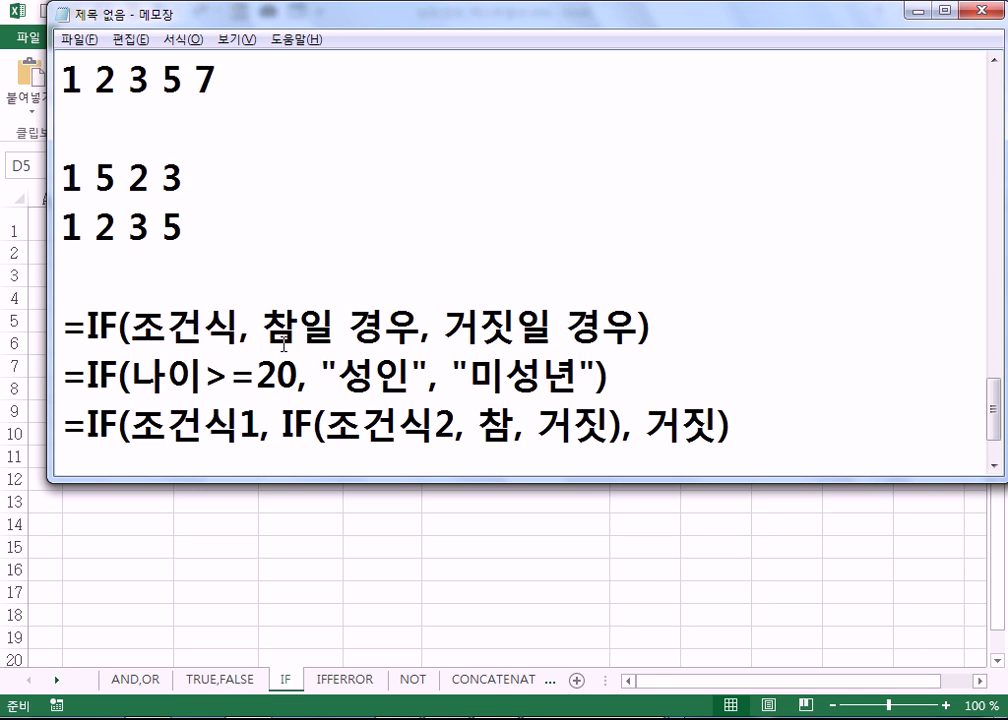
pyautogui.moveTo(131, 377); pyautogui.dragTo(163, 377)
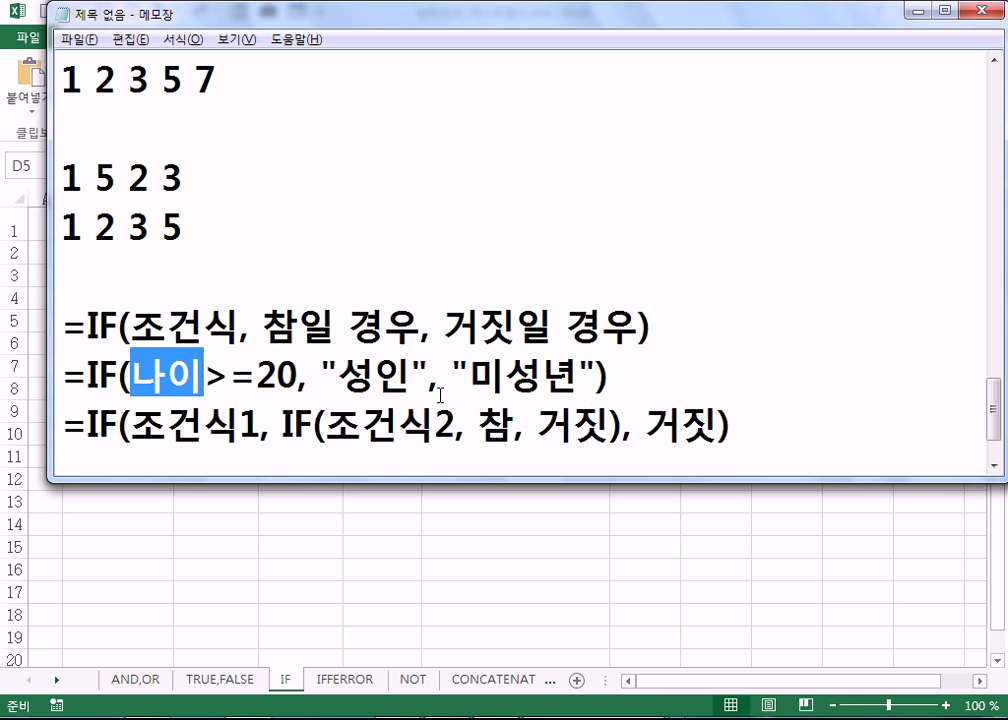
pyautogui.click(658, 378)
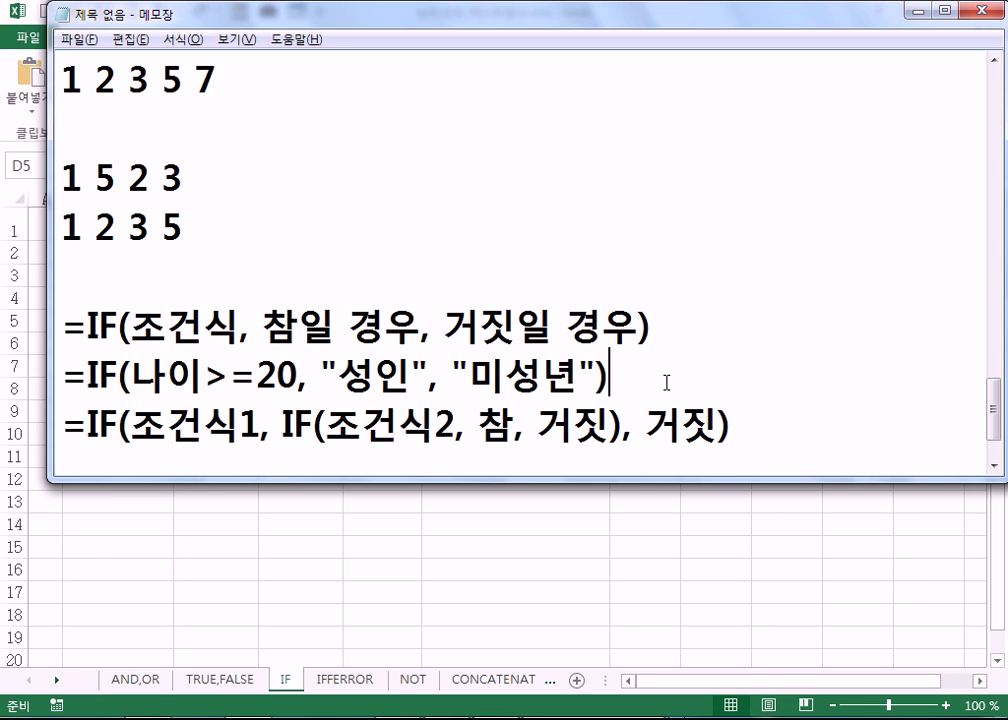
pyautogui.hotkey('ctrl', 'z')
# - Type the example =IF(자녀수>=3, 자녀수*100000, 0) and restore the nested-IF line below it
pyautogui.write('=IF(*')
pyautogui.press('BackSpace')
pyautogui.write('자녀')
pyautogui.write('>=3')
pyautogui.write(',')
pyautogui.press('BackSpace')
pyautogui.write(', "')
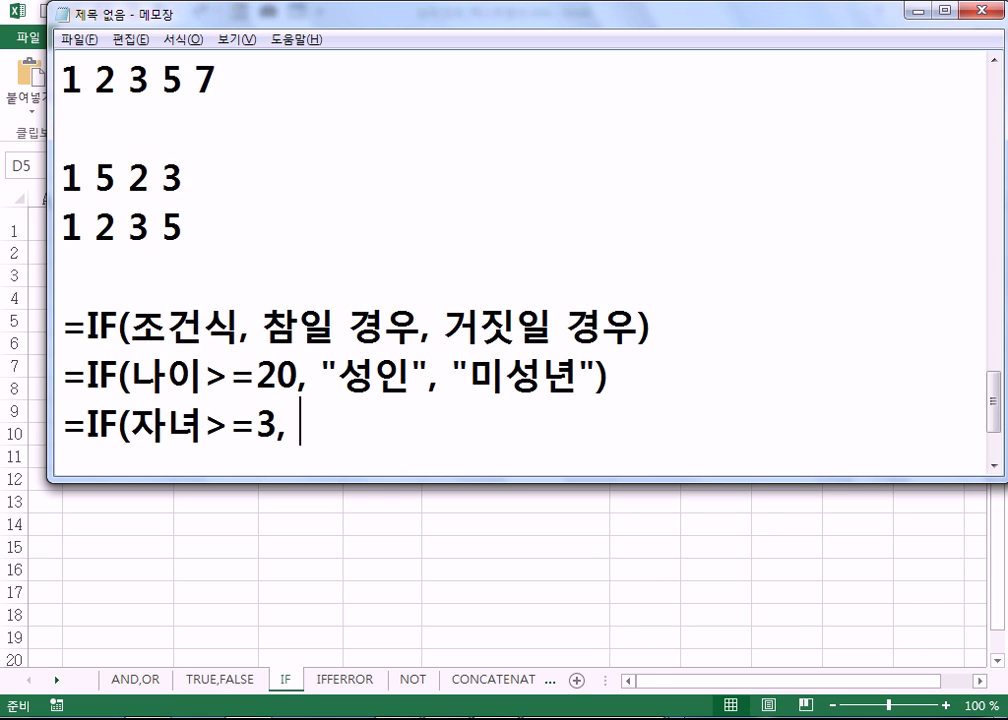
pyautogui.press('BackSpace')
pyautogui.write('자녀')
pyautogui.press('Left')
pyautogui.press('Left')
pyautogui.press('Left')
pyautogui.press('Left')
pyautogui.press('Left')
pyautogui.press('Left')
pyautogui.press('Left')
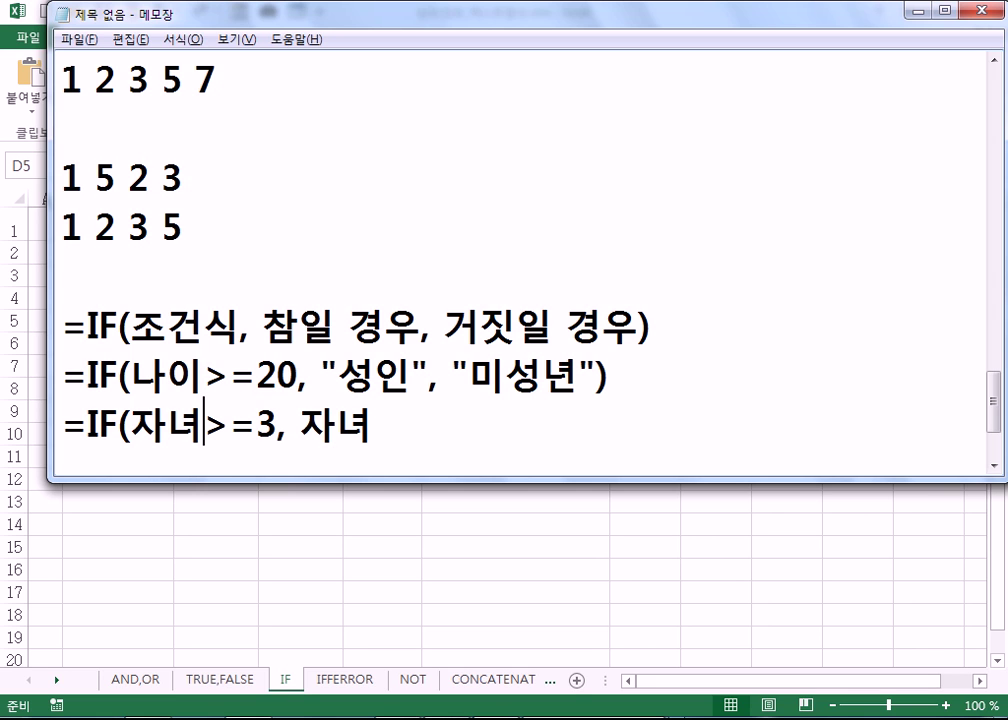
pyautogui.write('수')
pyautogui.press('Right')
pyautogui.press('Right')
pyautogui.press('Right')
pyautogui.press('Right')
pyautogui.press('Right')
pyautogui.press('Right')
pyautogui.press('Right')
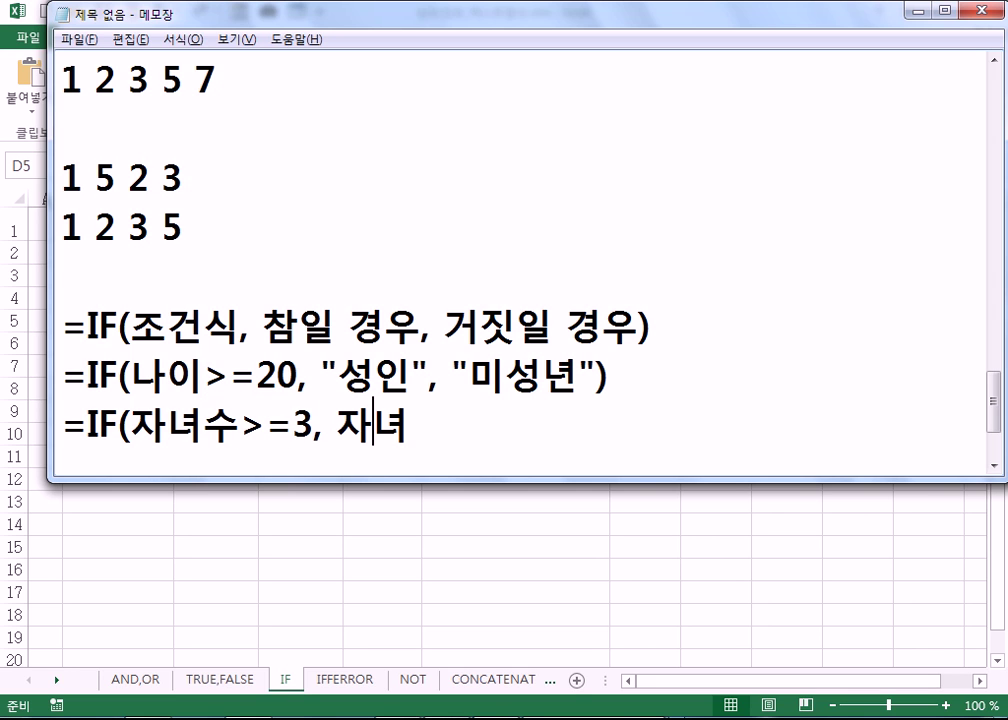
pyautogui.write('수')
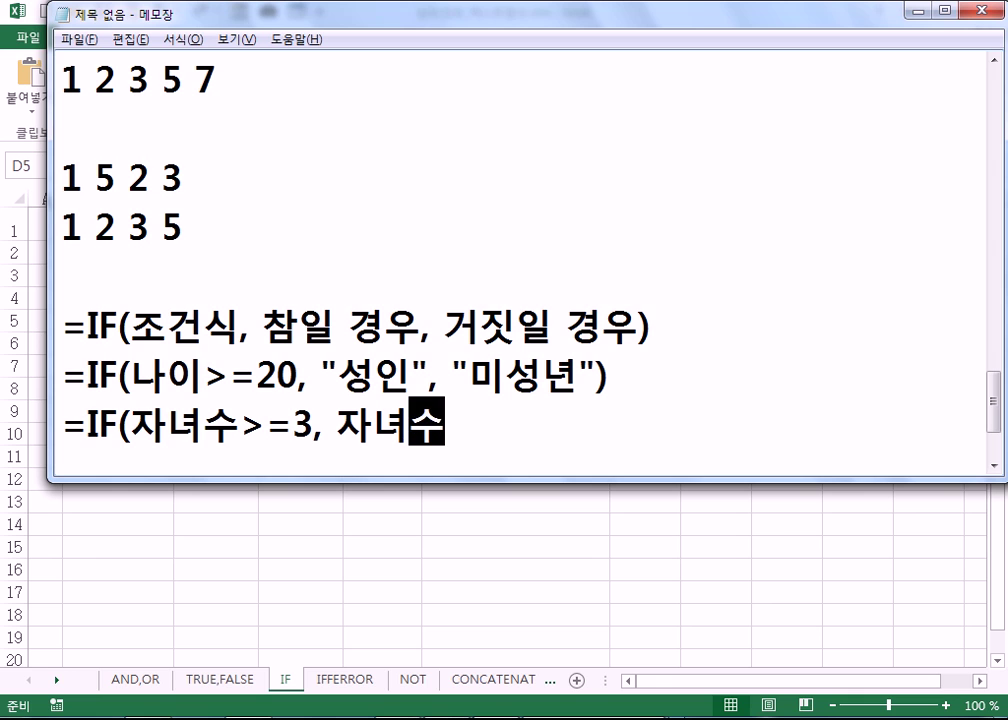
pyautogui.write('*100000,')
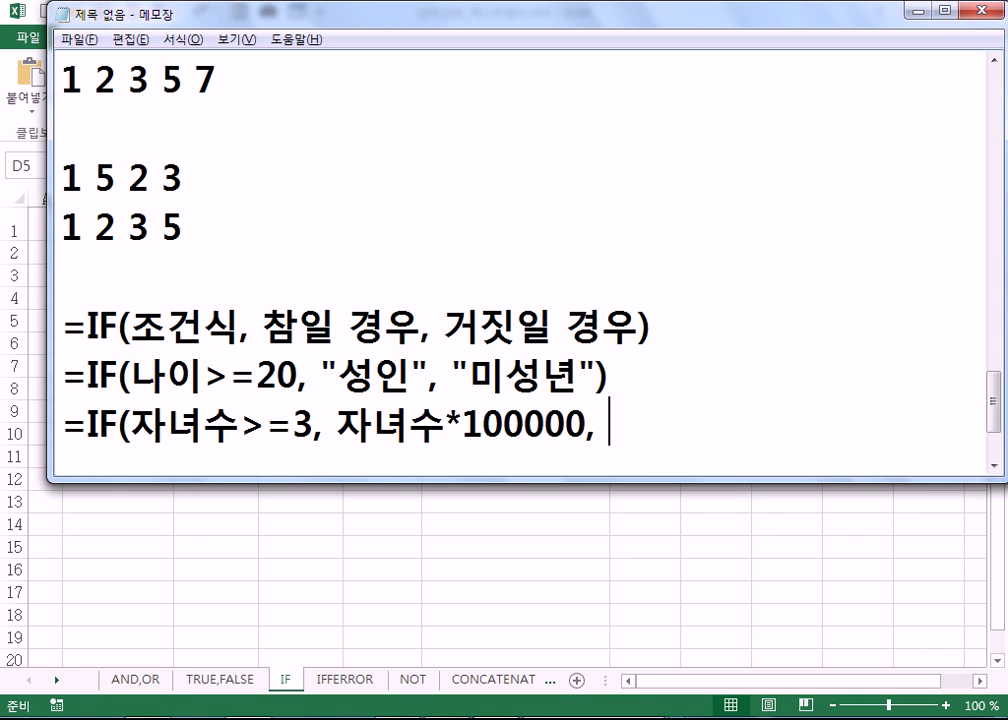
pyautogui.write('0)')
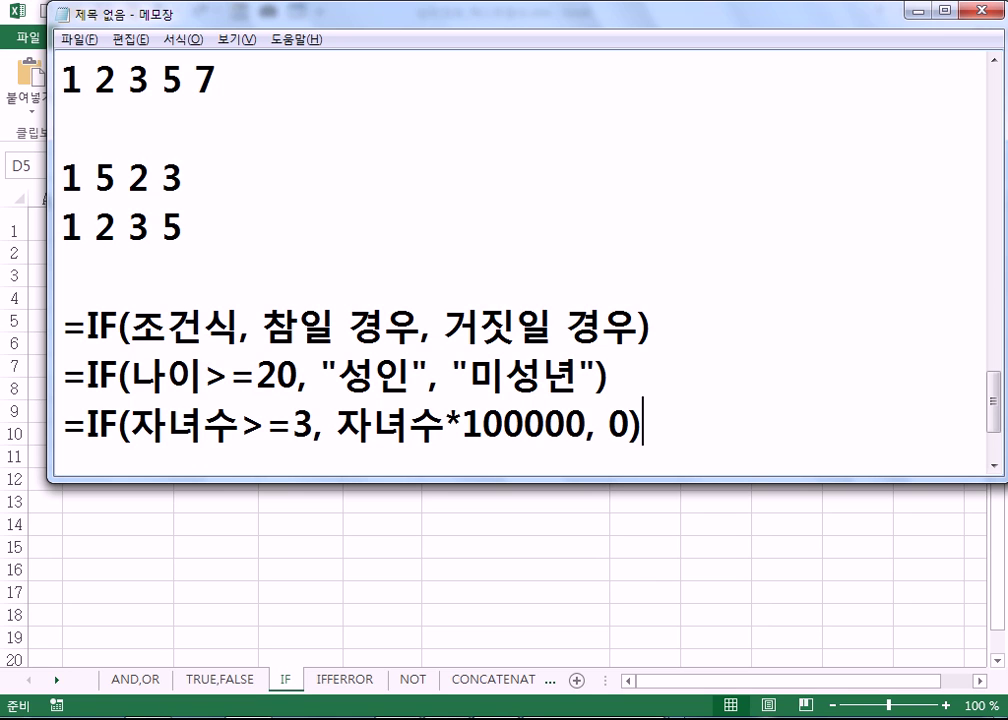
pyautogui.press('Return')
pyautogui.write('=IF(조건식1, IF(조건식2, 참, 거짓), 거짓)')
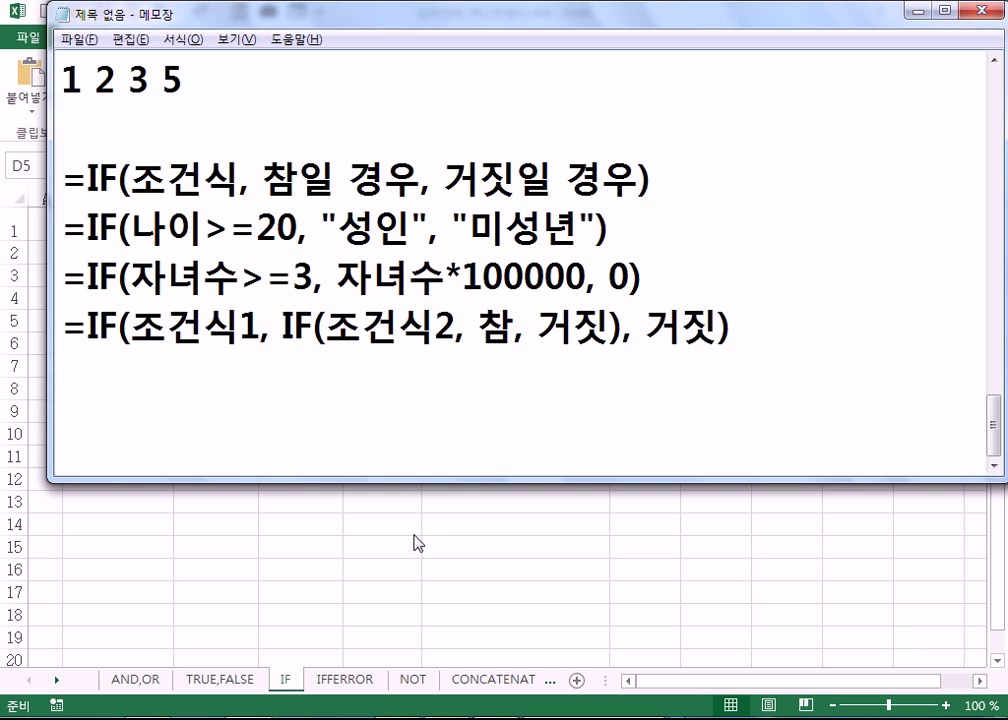
# - In Excel, delete the stray space between the empty quotes in F4's formula text
pyautogui.hotkey('alt', 'Tab')
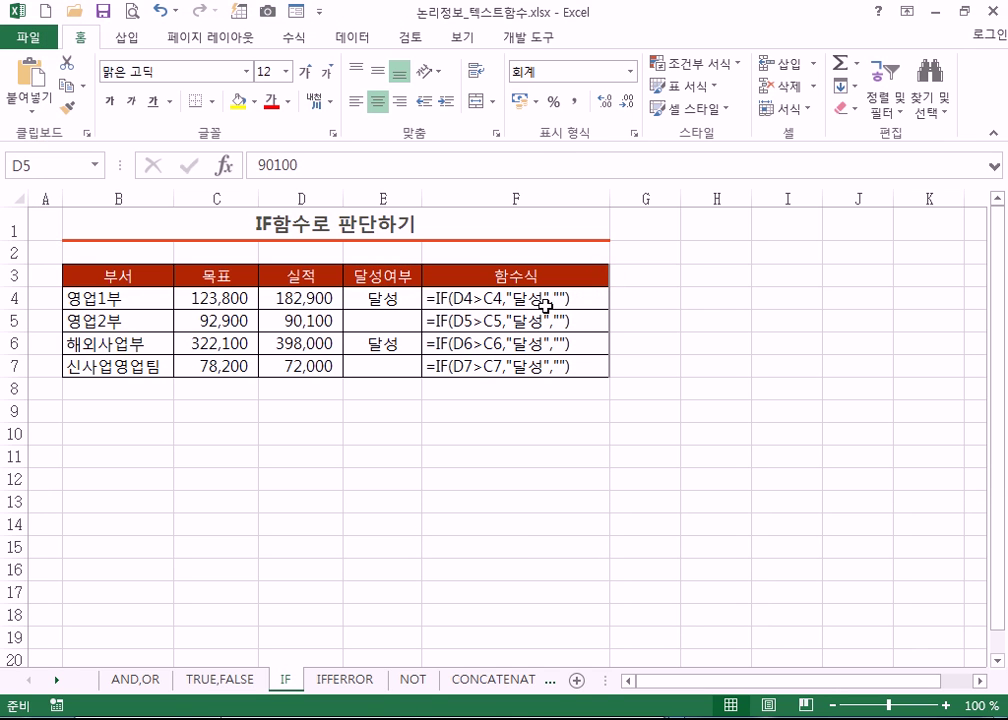
pyautogui.click(560, 298)
pyautogui.doubleClick(559, 298)
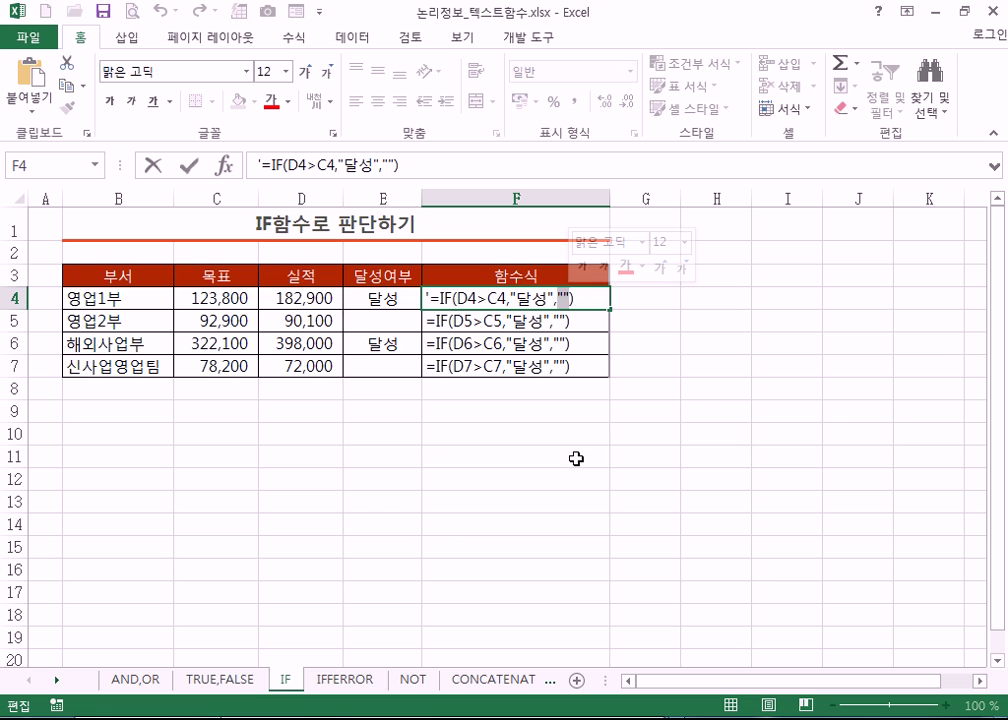
pyautogui.click(565, 297)
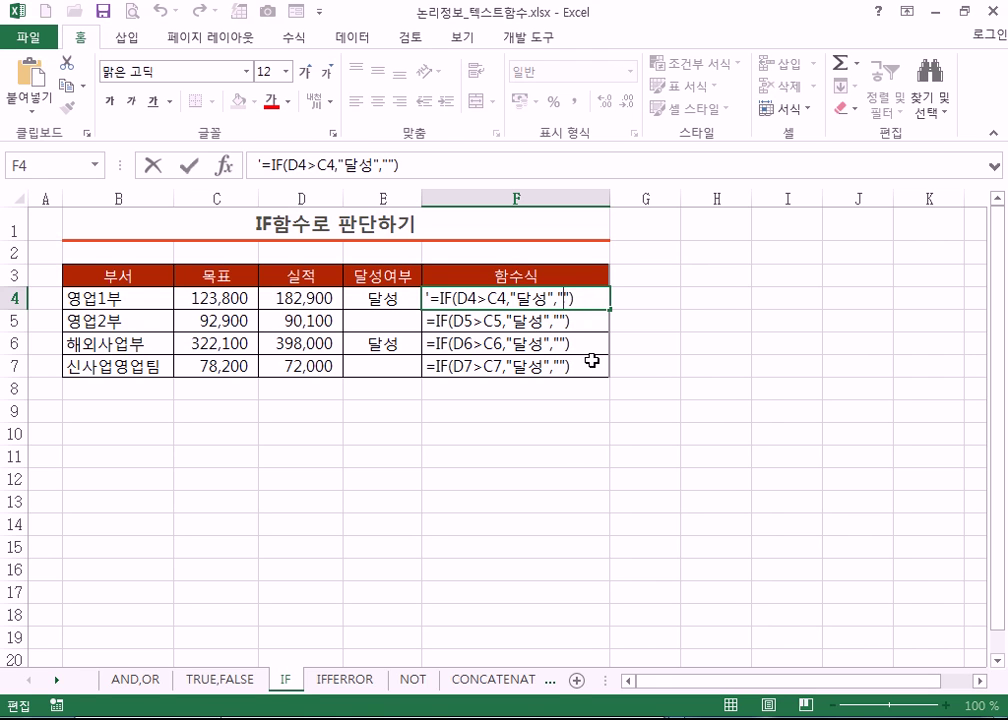
pyautogui.press('BackSpace')
pyautogui.click(579, 406)
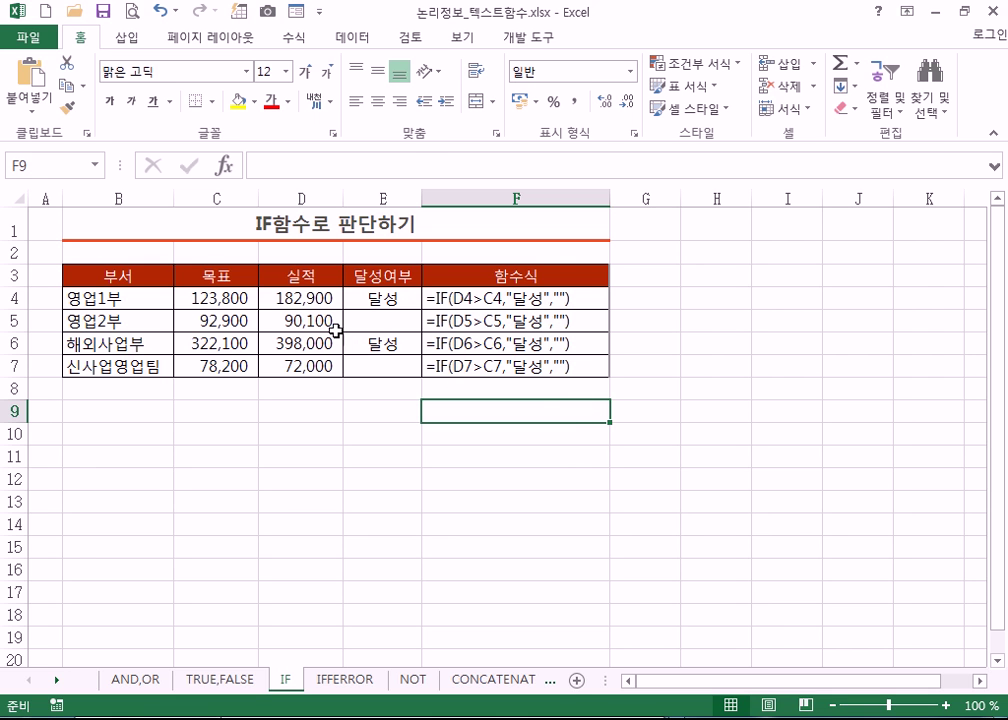
# - Check the formulas behind E5's and E7's blank results, then return to the Notepad IF notes
pyautogui.click(379, 321)
pyautogui.click(382, 365)
pyautogui.click(386, 315)
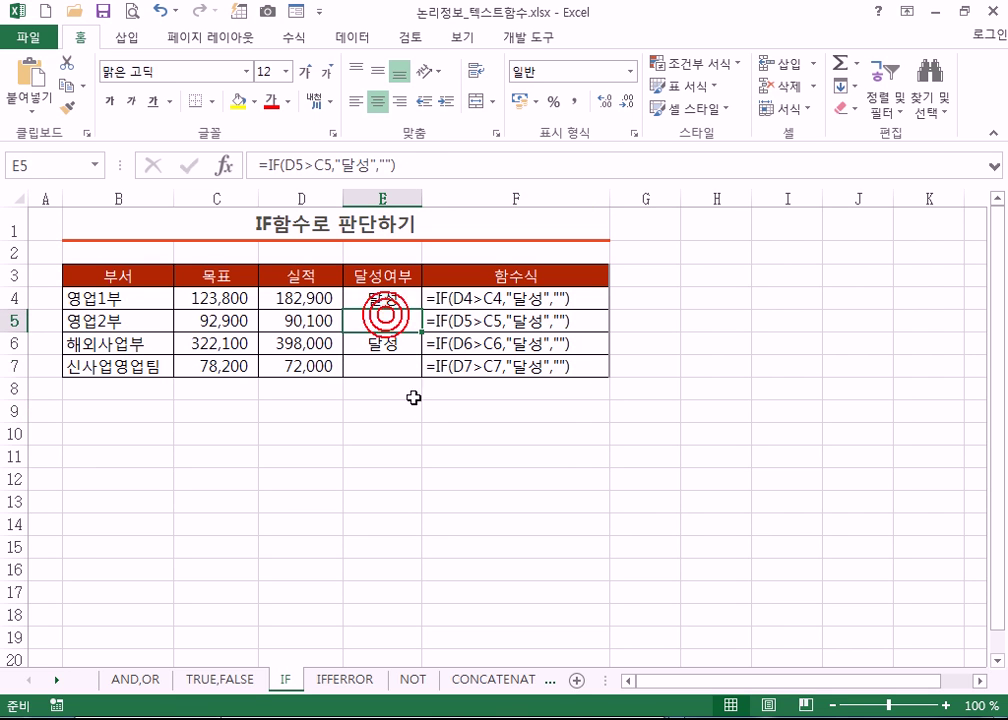
pyautogui.hotkey('alt', 'Tab')
pyautogui.click(664, 371)
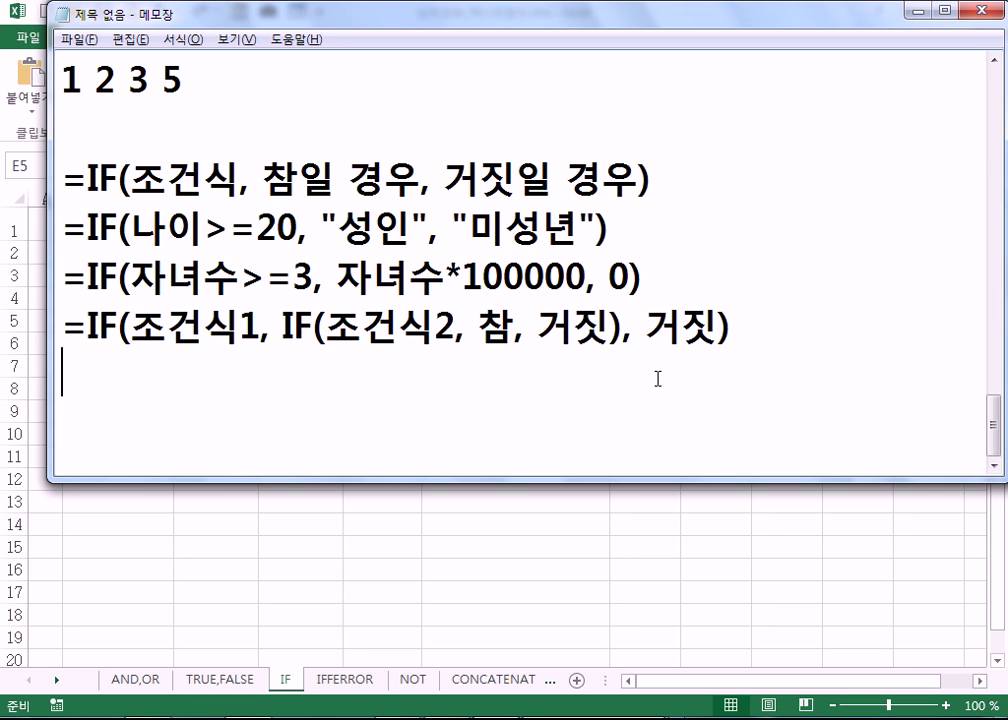
# - Switch to Excel and show the IFERROR sheet
pyautogui.hotkey('alt', 'Tab')
pyautogui.click(333, 681)
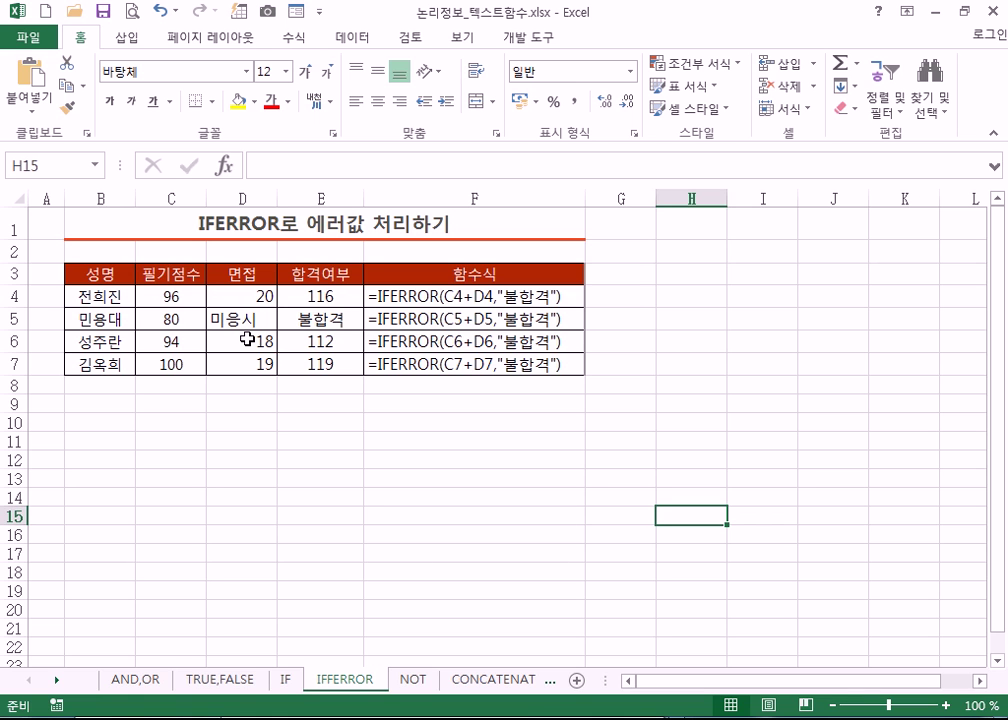
pyautogui.click(169, 297)
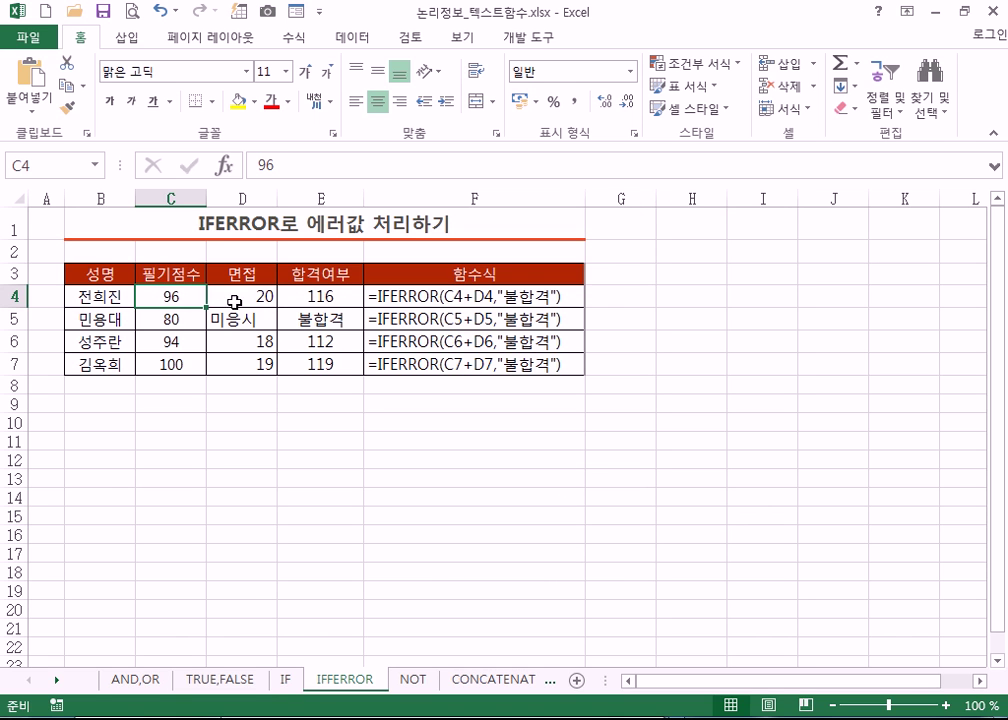
pyautogui.click(321, 298)
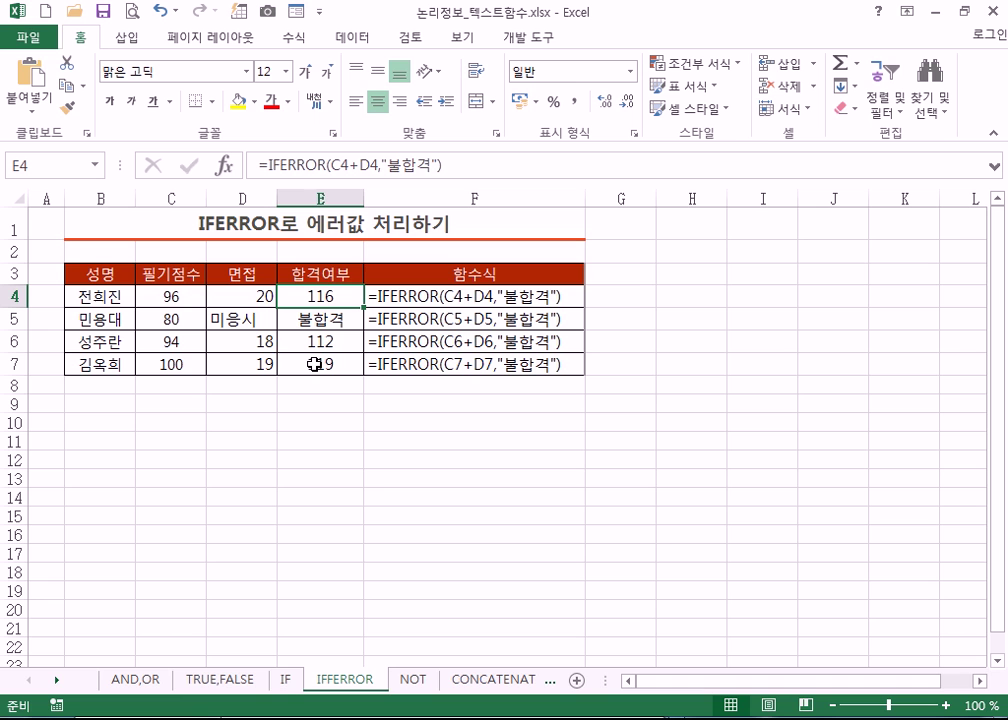
pyautogui.click(163, 320)
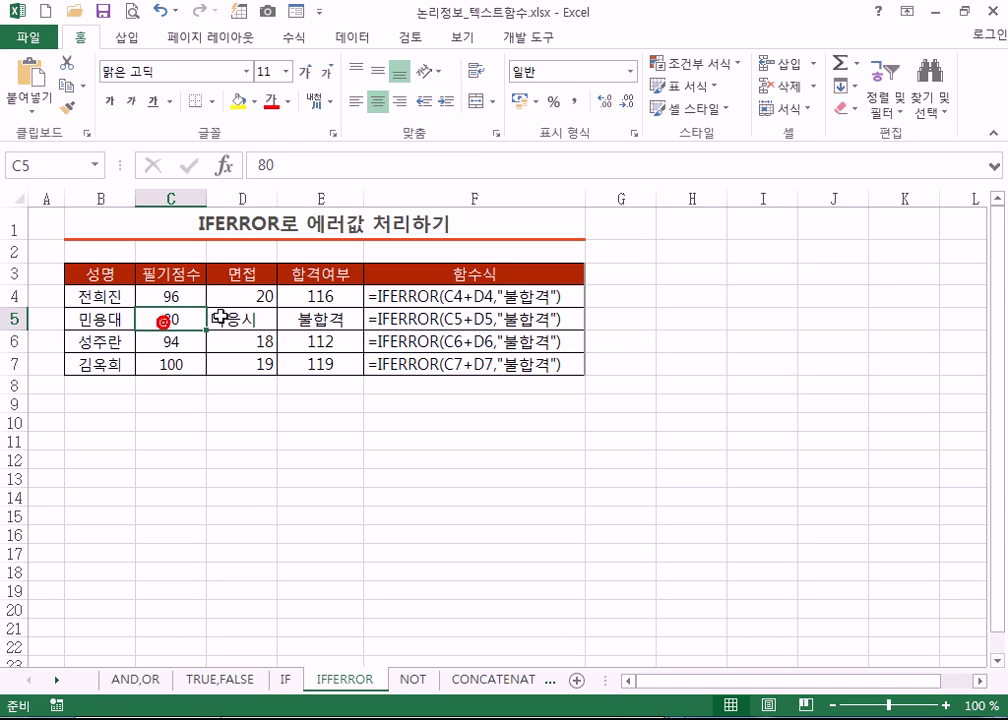
pyautogui.click(216, 320)
pyautogui.click(170, 320)
pyautogui.click(219, 320)
pyautogui.click(172, 320)
pyautogui.click(223, 318)
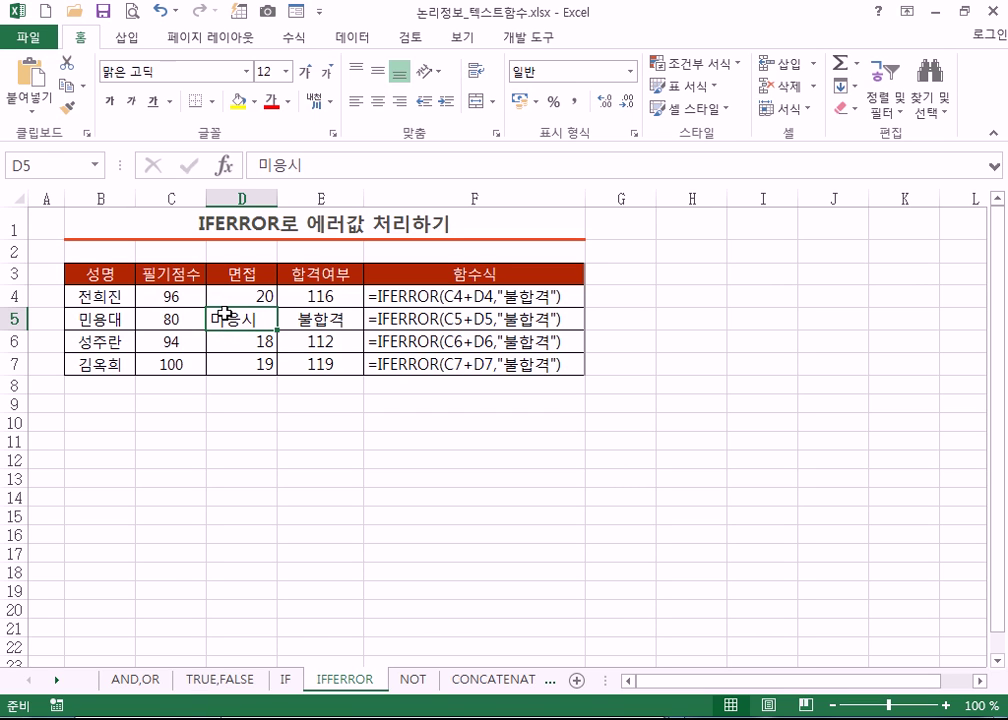
pyautogui.moveTo(196, 294); pyautogui.dragTo(229, 292)
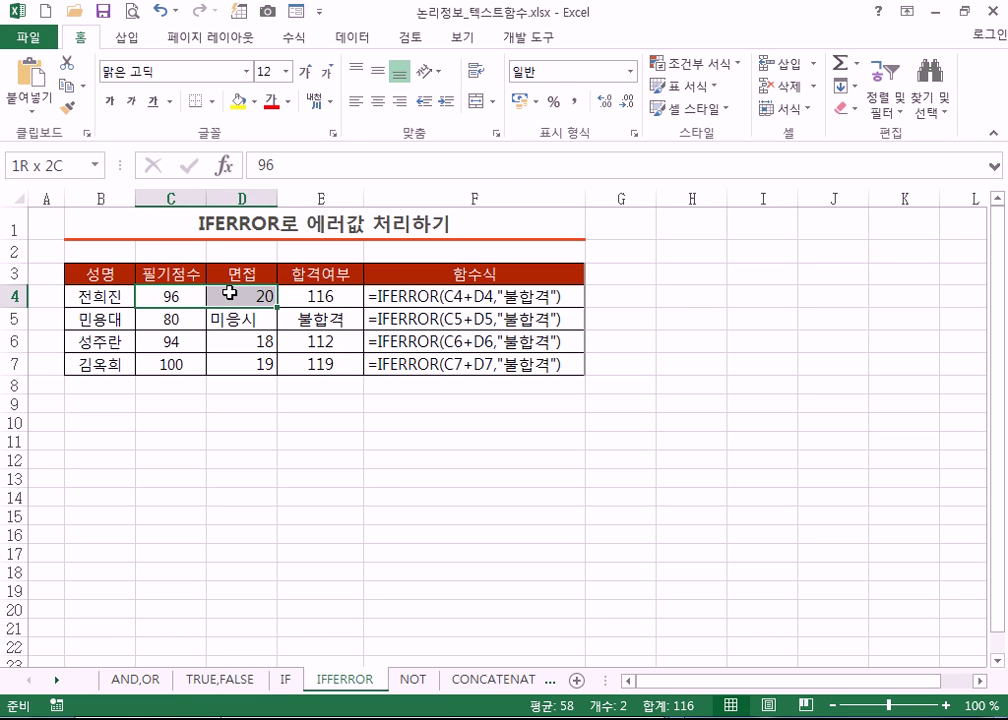
pyautogui.click(299, 292)
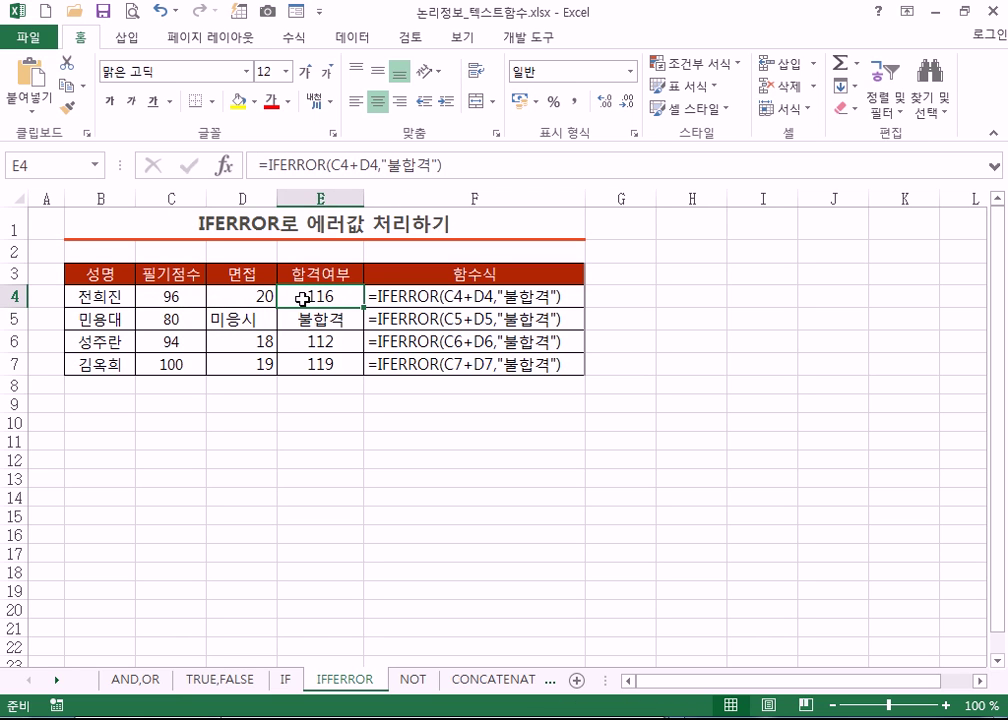
pyautogui.click(299, 345)
pyautogui.click(304, 368)
pyautogui.click(310, 347)
pyautogui.click(312, 342)
pyautogui.click(314, 364)
pyautogui.moveTo(164, 319); pyautogui.dragTo(245, 320)
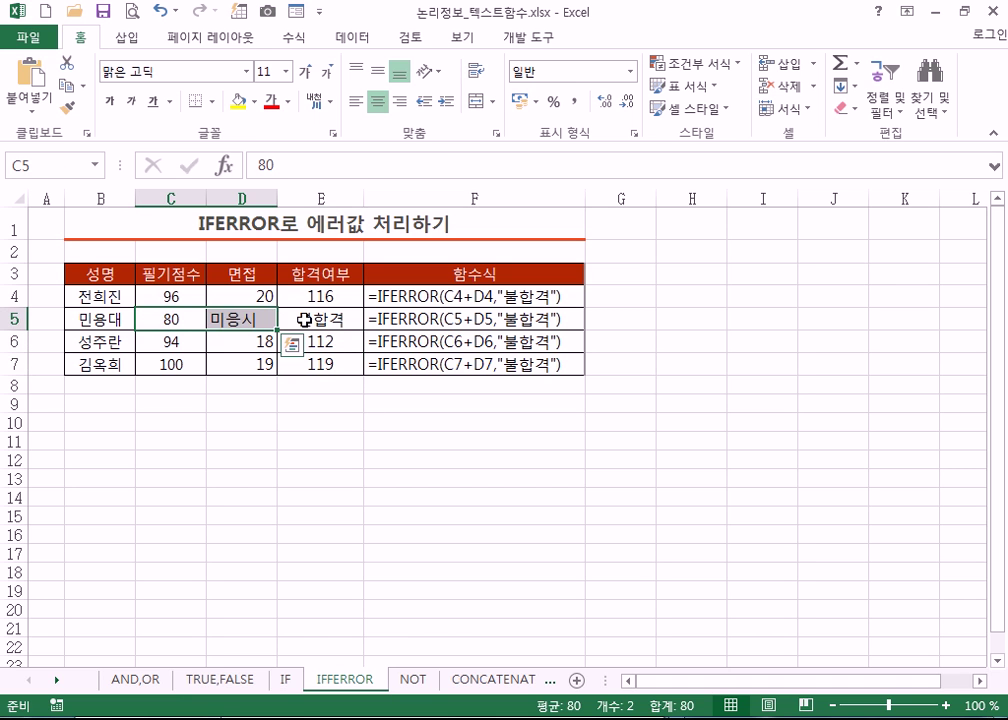
pyautogui.click(169, 317)
pyautogui.click(225, 318)
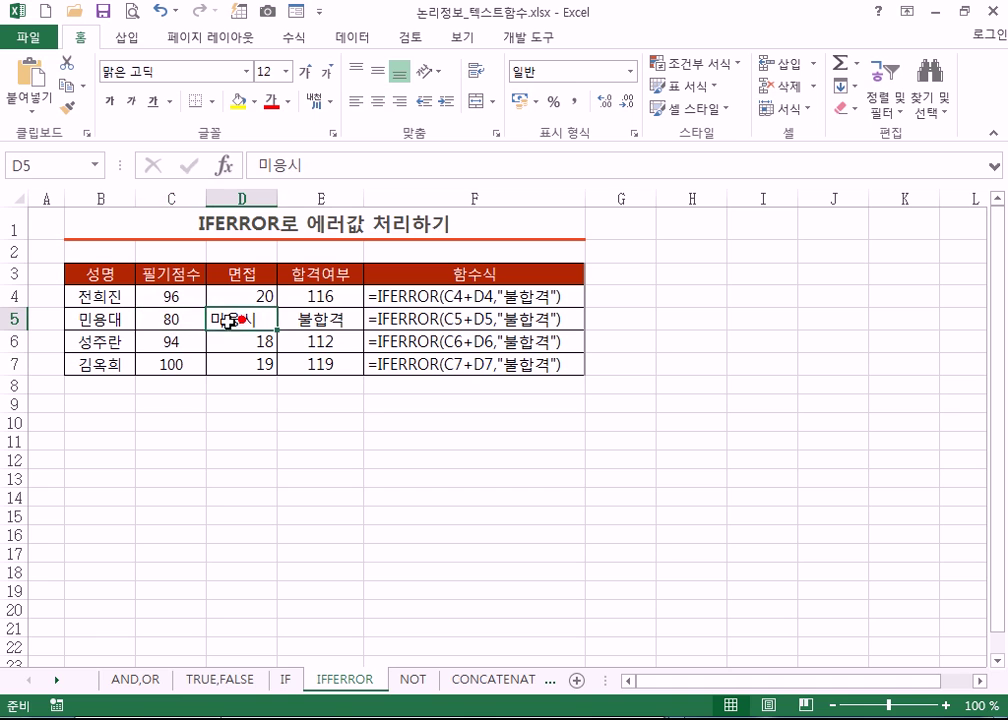
pyautogui.moveTo(169, 318); pyautogui.dragTo(228, 319)
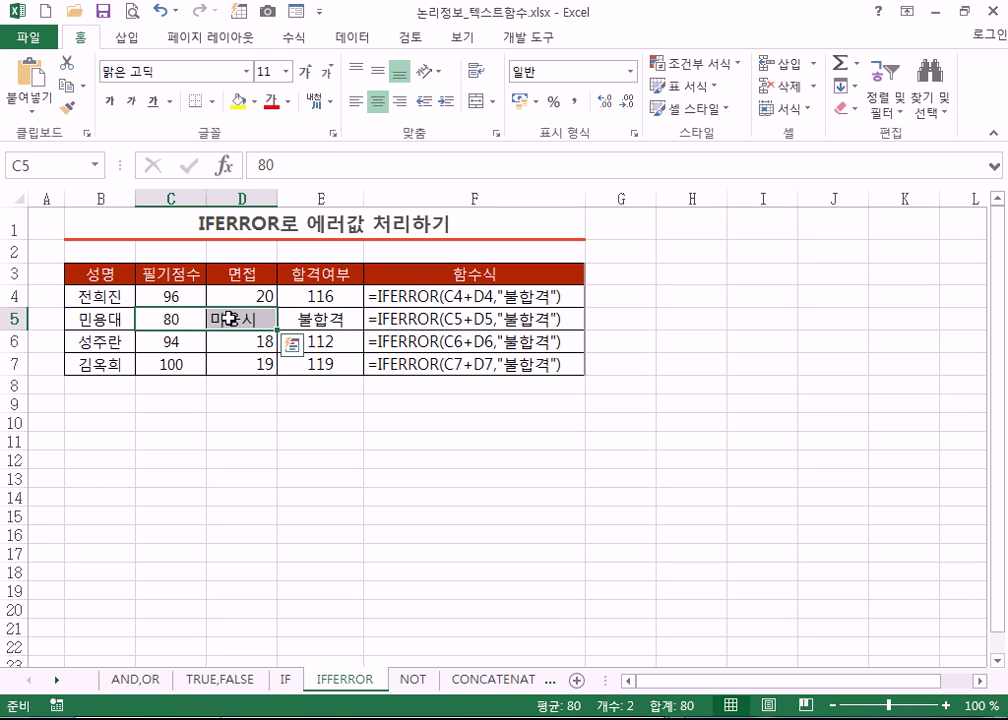
pyautogui.click(329, 293)
pyautogui.click(627, 297)
# - Enter =C4+D4 in G4 and fill it down to G7, showing #VALUE! in G5
pyautogui.write('=')
pyautogui.click(165, 296)
pyautogui.write('+')
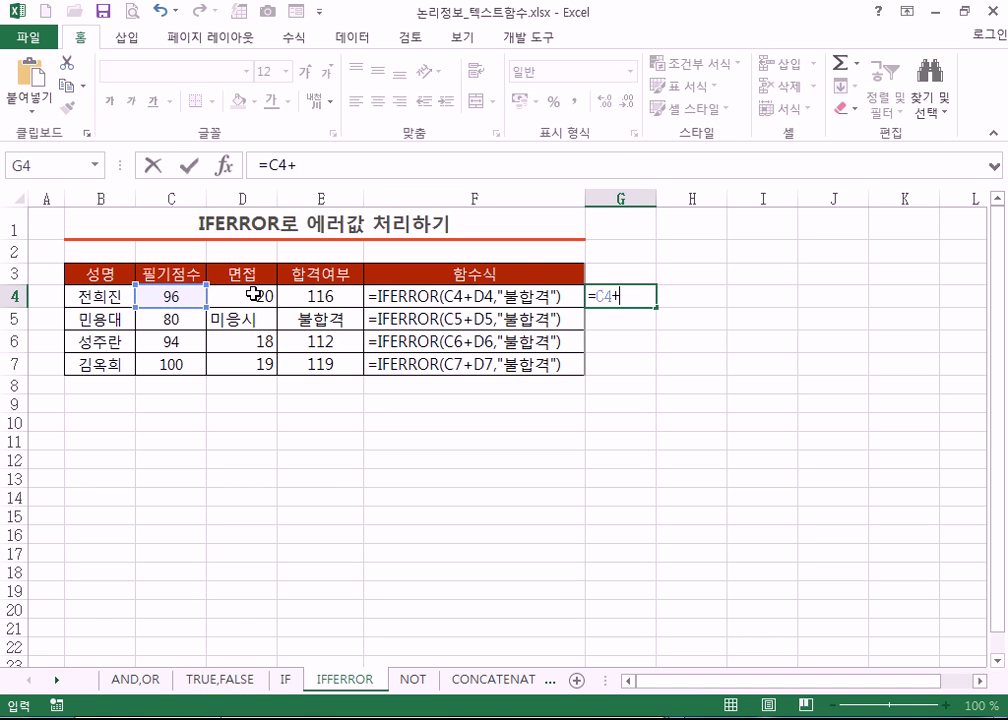
pyautogui.click(258, 293)
pyautogui.press('Return')
pyautogui.click(640, 296)
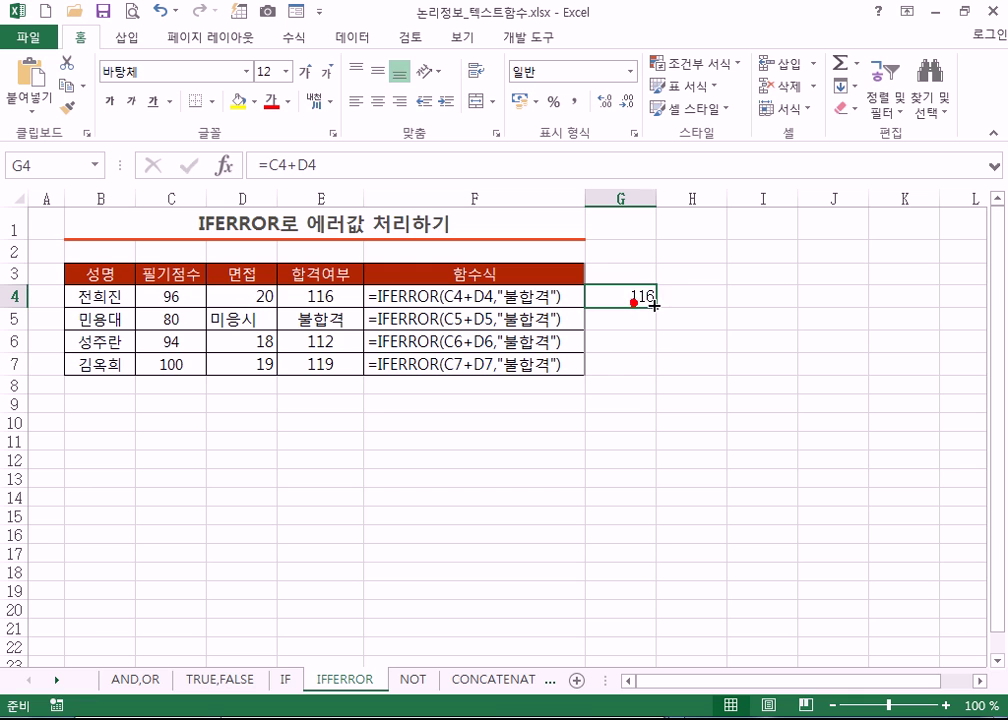
pyautogui.moveTo(657, 311); pyautogui.dragTo(646, 368)
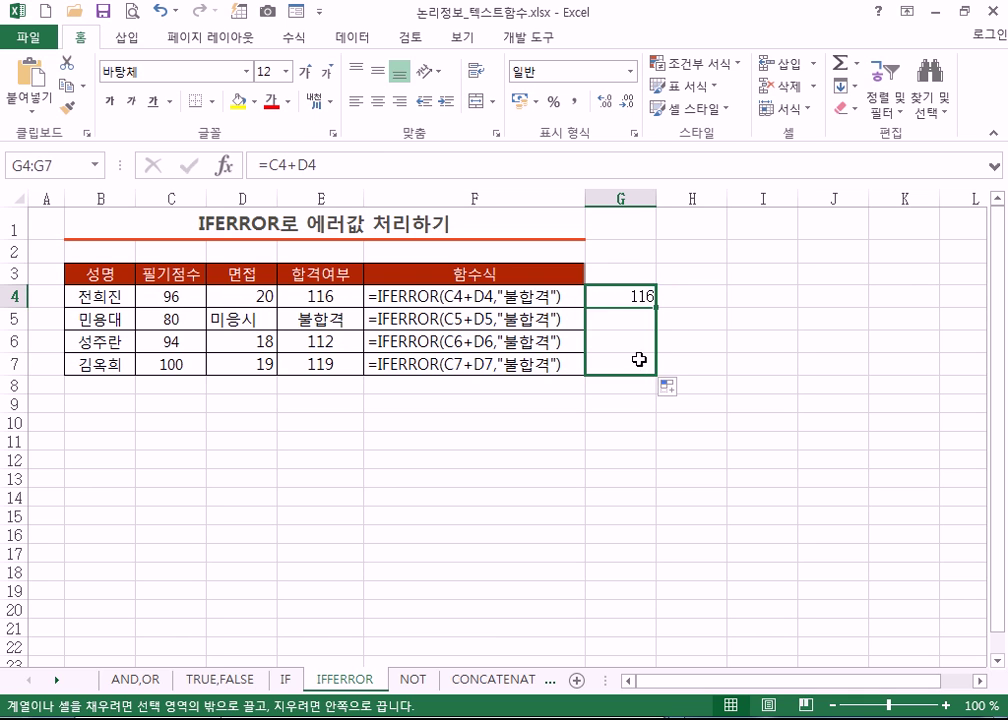
pyautogui.click(621, 320)
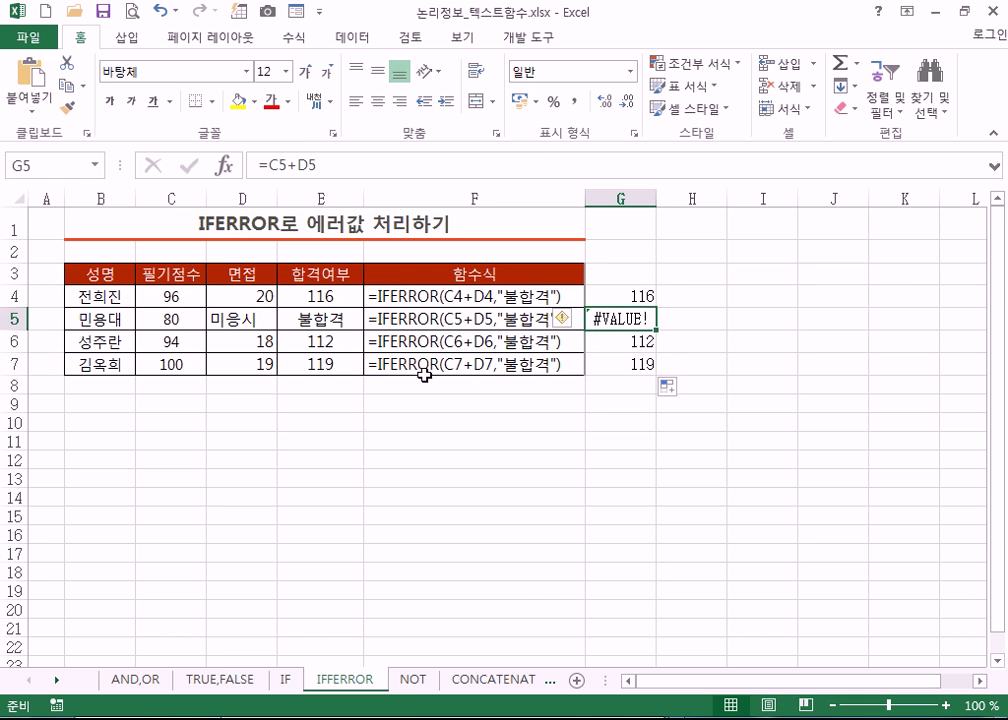
# - Review E5's IFERROR formula, highlighting the C5+D5 value and value_if_error arguments, without changing it
pyautogui.doubleClick(338, 320)
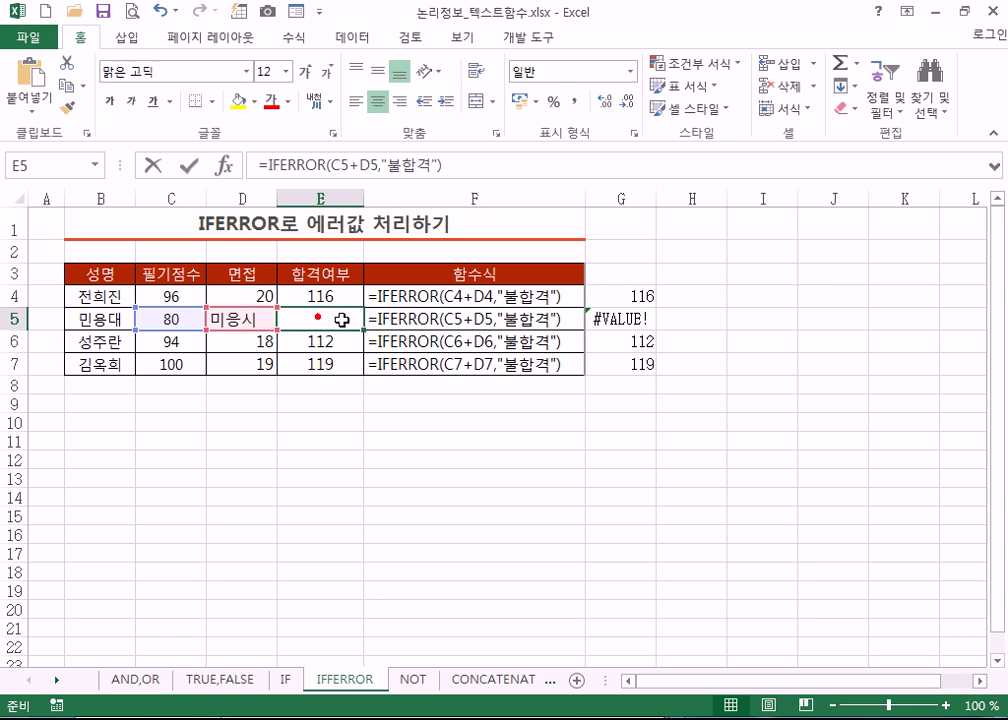
pyautogui.doubleClick(270, 320)
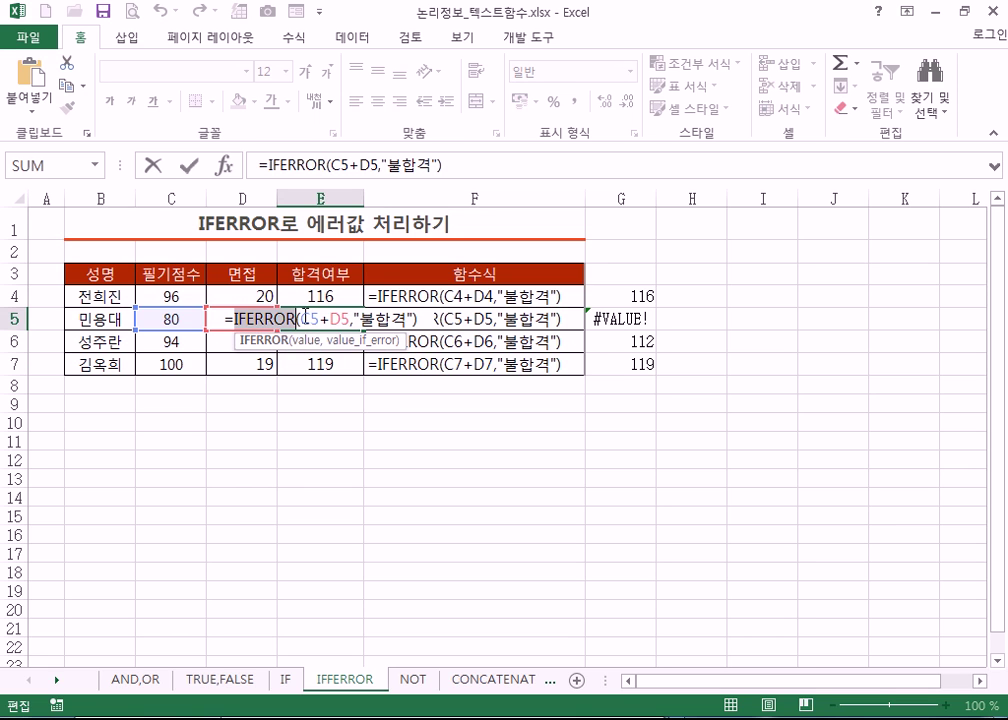
pyautogui.click(302, 317)
pyautogui.moveTo(318, 318); pyautogui.dragTo(346, 341)
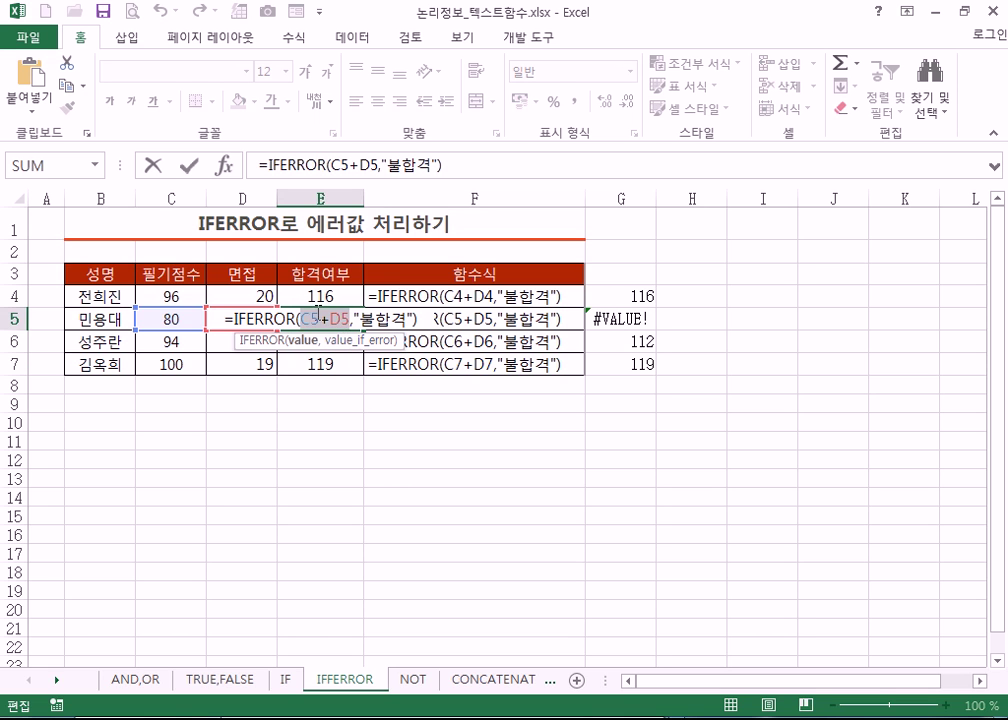
pyautogui.doubleClick(240, 318)
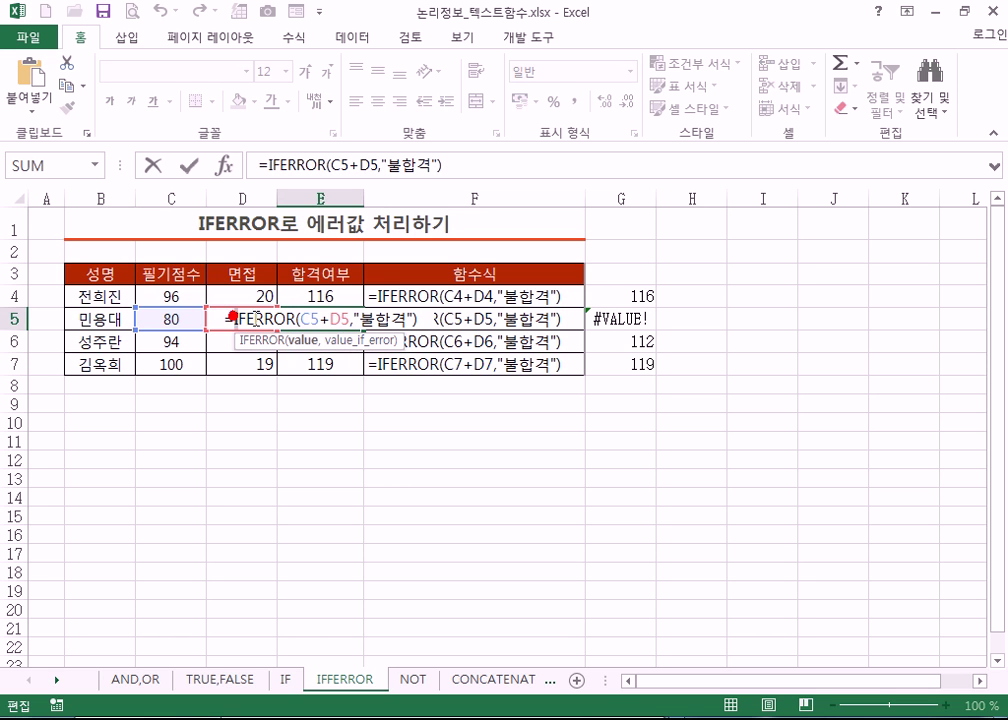
pyautogui.click(368, 319)
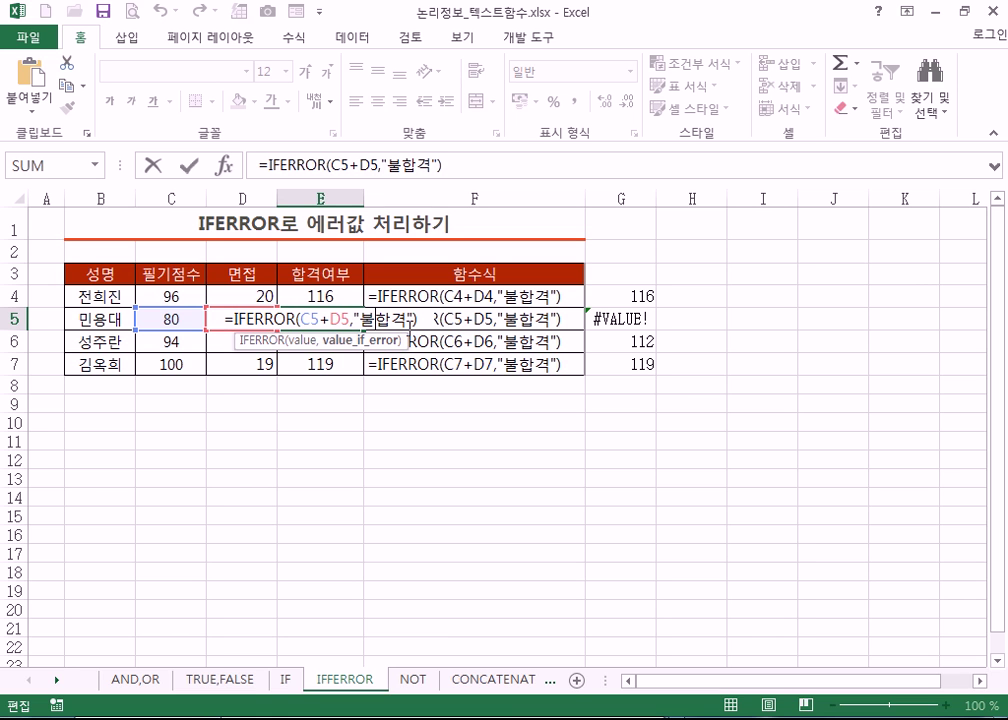
pyautogui.hotkey('ctrl', 'Return')
pyautogui.click(170, 296)
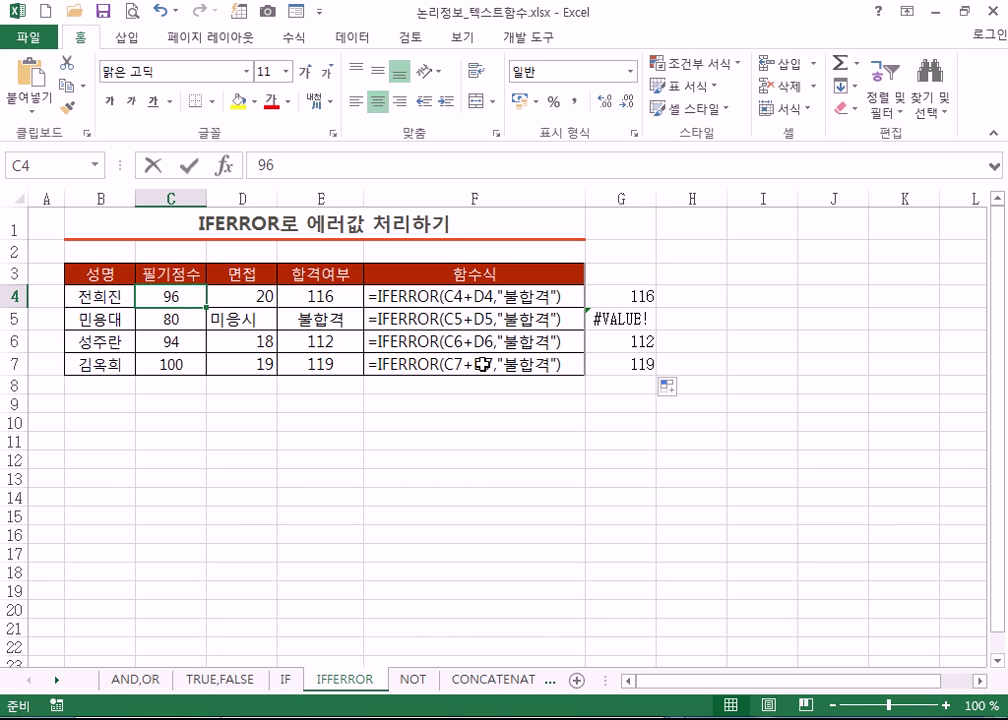
# - Change C4's written score to 결시
pyautogui.write('RUF')
pyautogui.press('BackSpace')
pyautogui.press('BackSpace')
pyautogui.press('BackSpace')
pyautogui.press('Hangul')
pyautogui.write('결시')
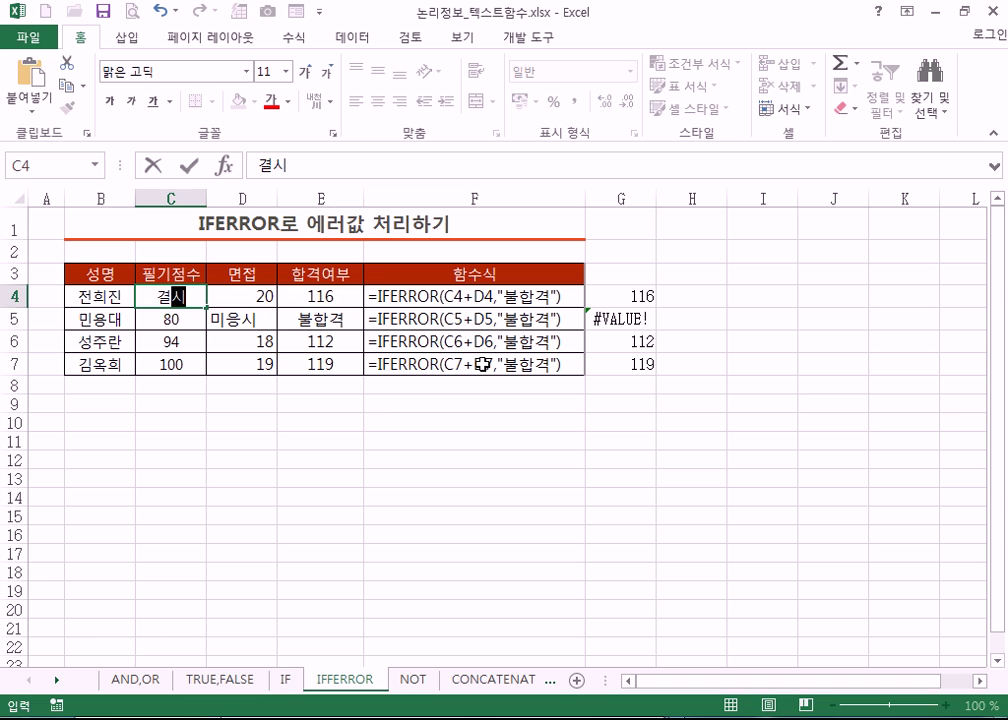
pyautogui.press('Return')
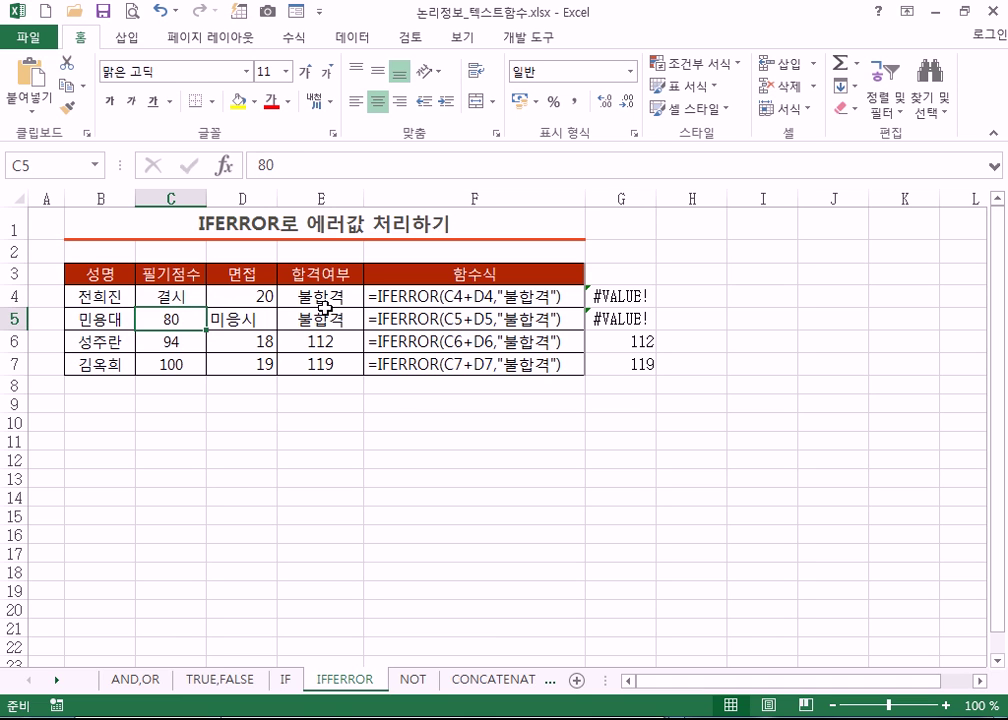
# - Set C6's written score to 0 after first trying 불응, then check E6, C4 and F4
pyautogui.click(156, 343)
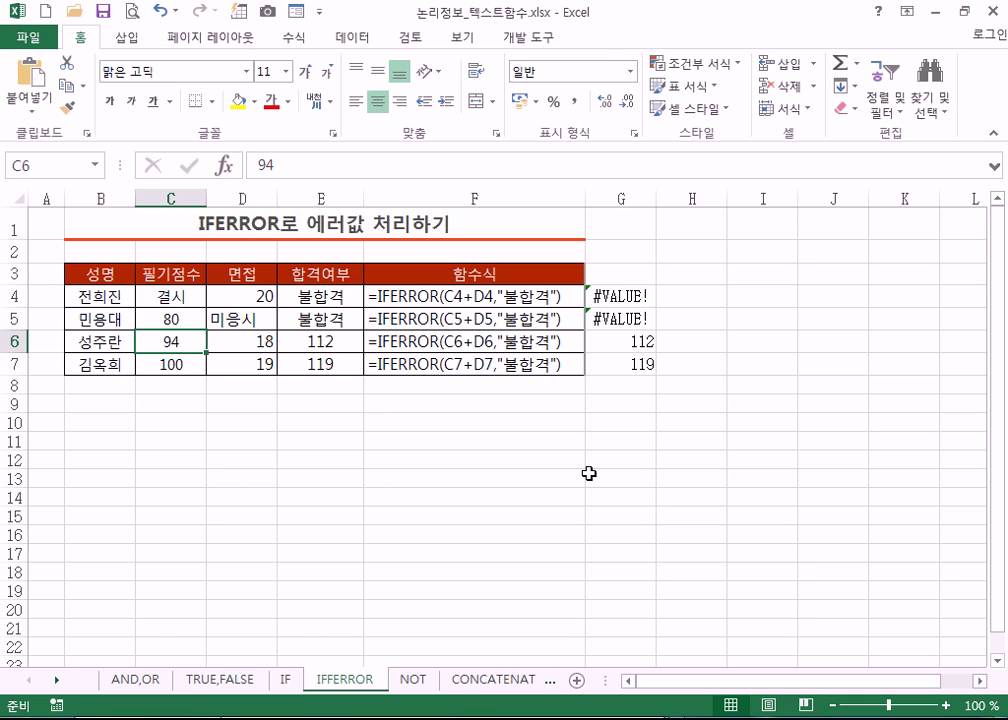
pyautogui.write('불응')
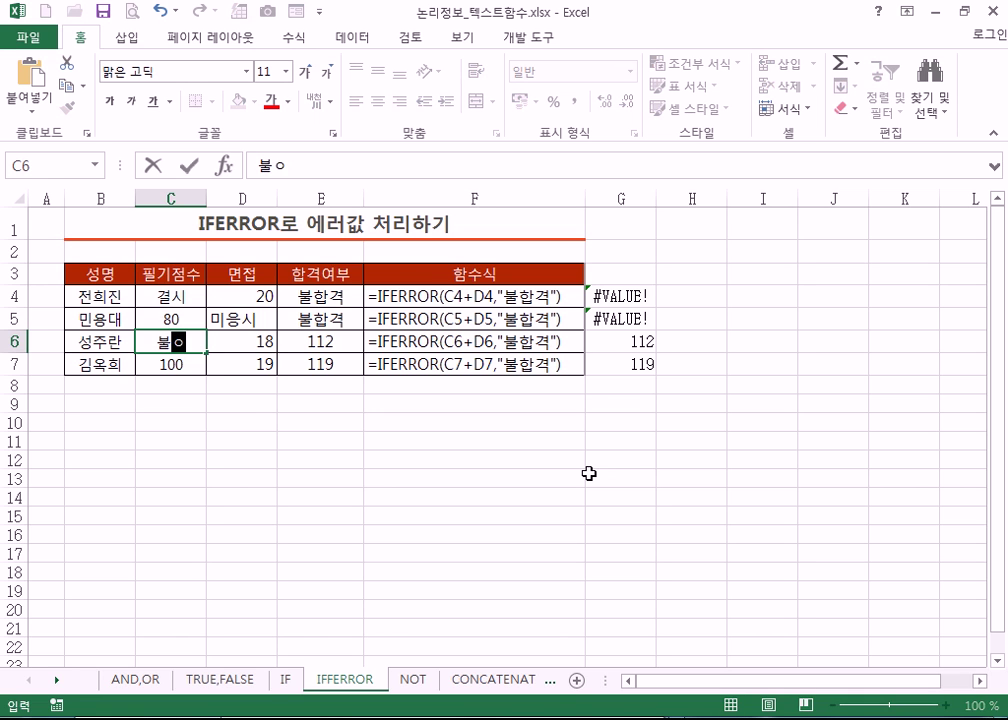
pyautogui.press('Return')
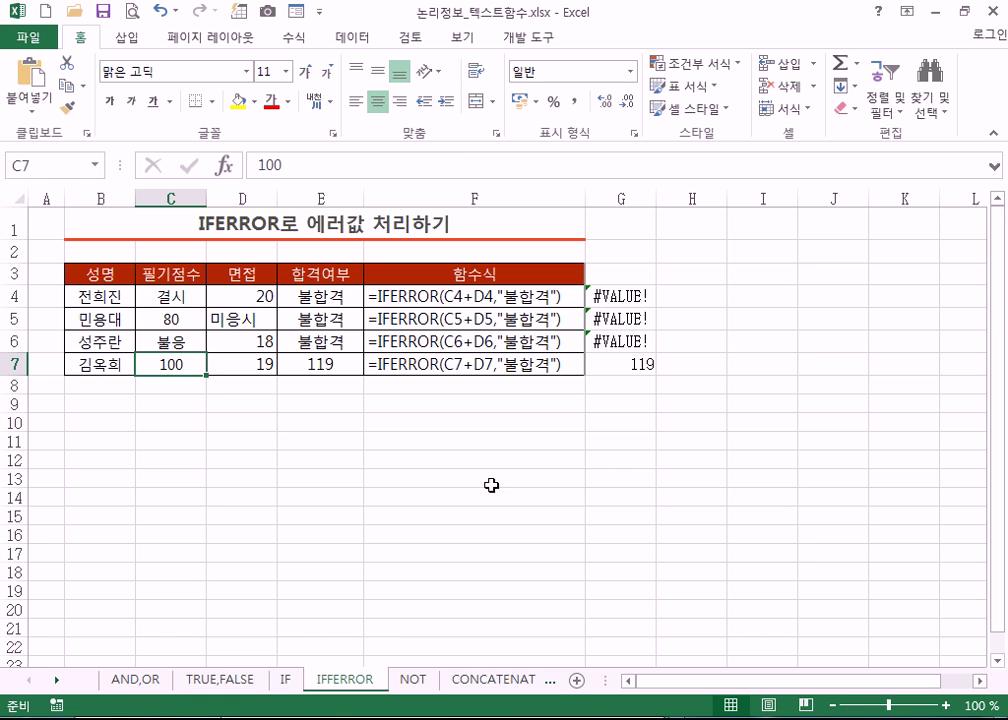
pyautogui.click(176, 346)
pyautogui.write('0')
pyautogui.press('Return')
pyautogui.click(304, 347)
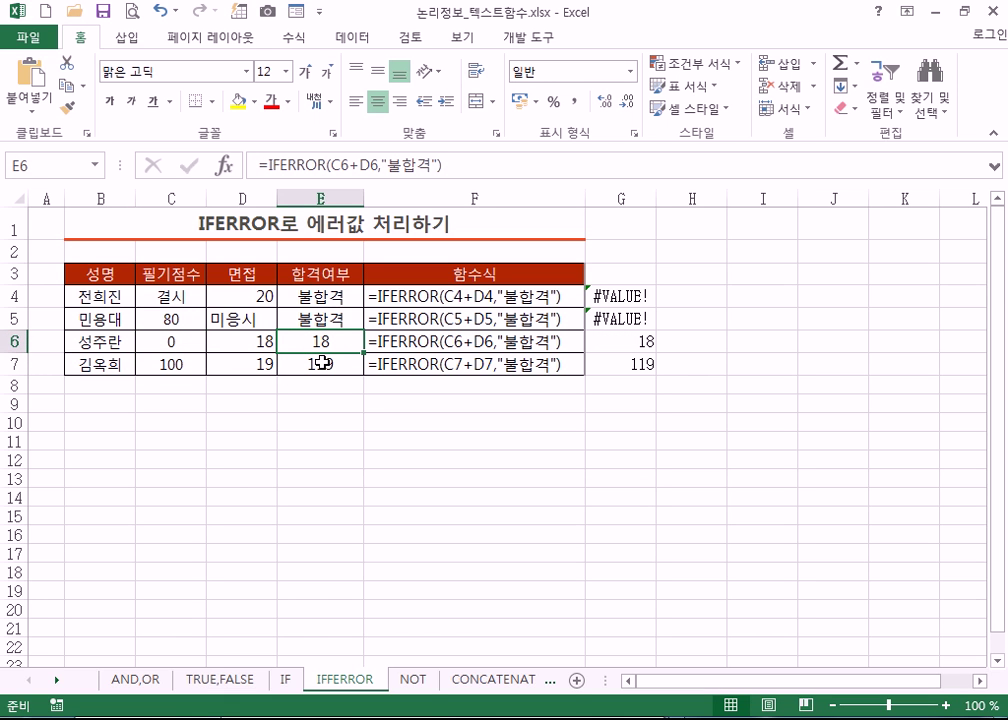
pyautogui.click(185, 297)
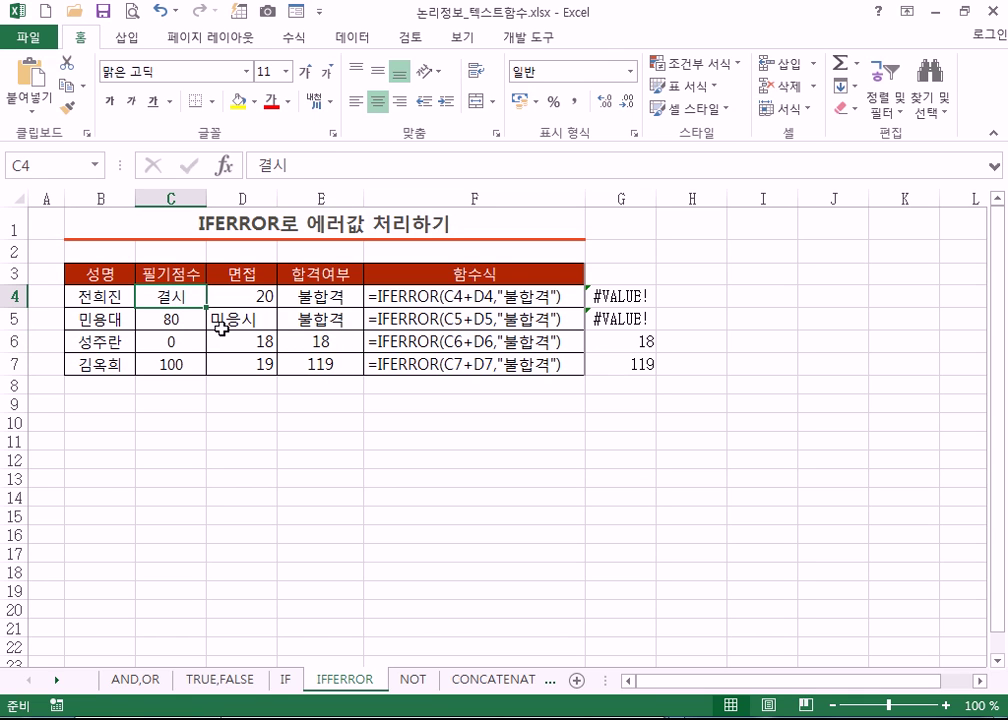
pyautogui.click(396, 296)
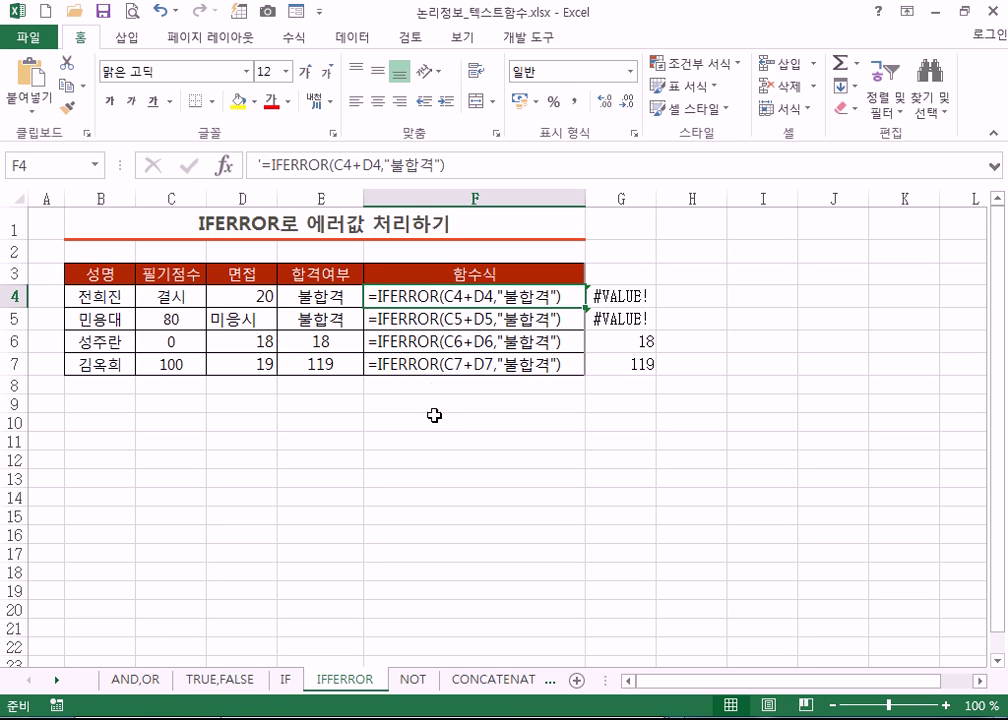
# - Bring the Notepad note of IF formula examples in front of the Excel workbook
pyautogui.hotkey('alt', 'Tab')
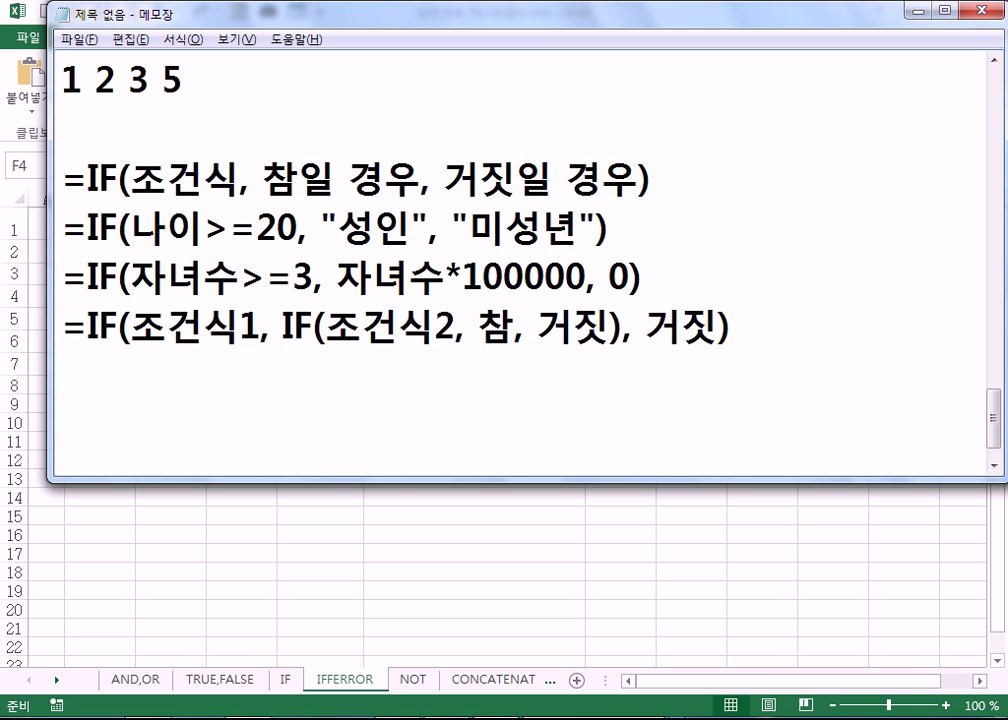
# - Add the heading '100명이 대회' below the IF examples
pyautogui.write('100명이 ')
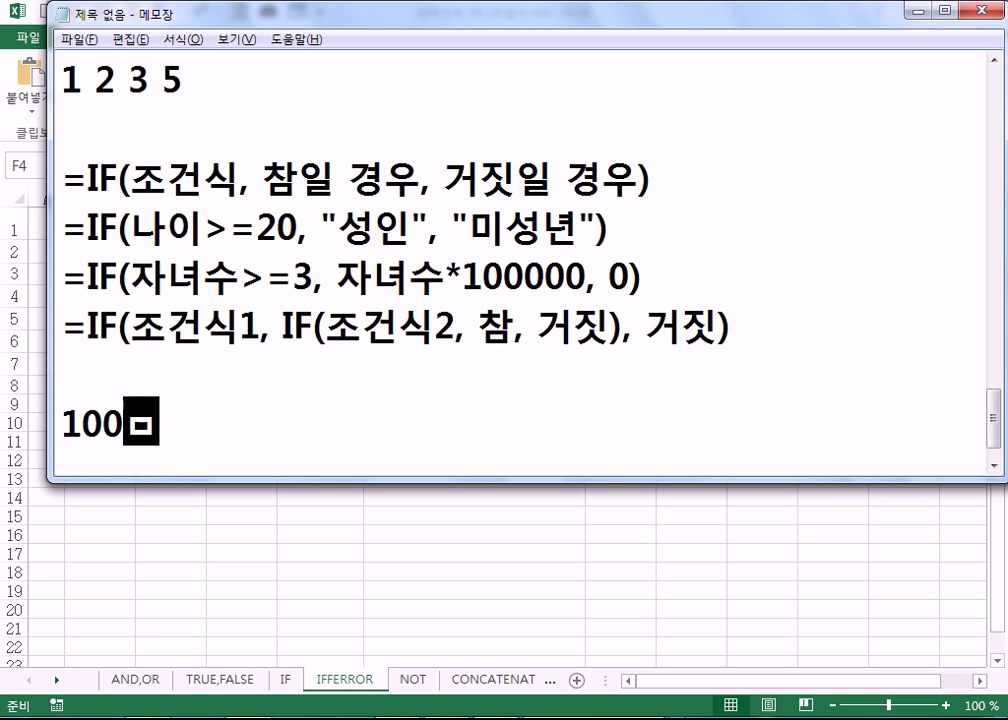
pyautogui.write('시험')
pyautogui.press('BackSpace')
pyautogui.press('BackSpace')
pyautogui.press('BackSpace')
pyautogui.press('BackSpace')
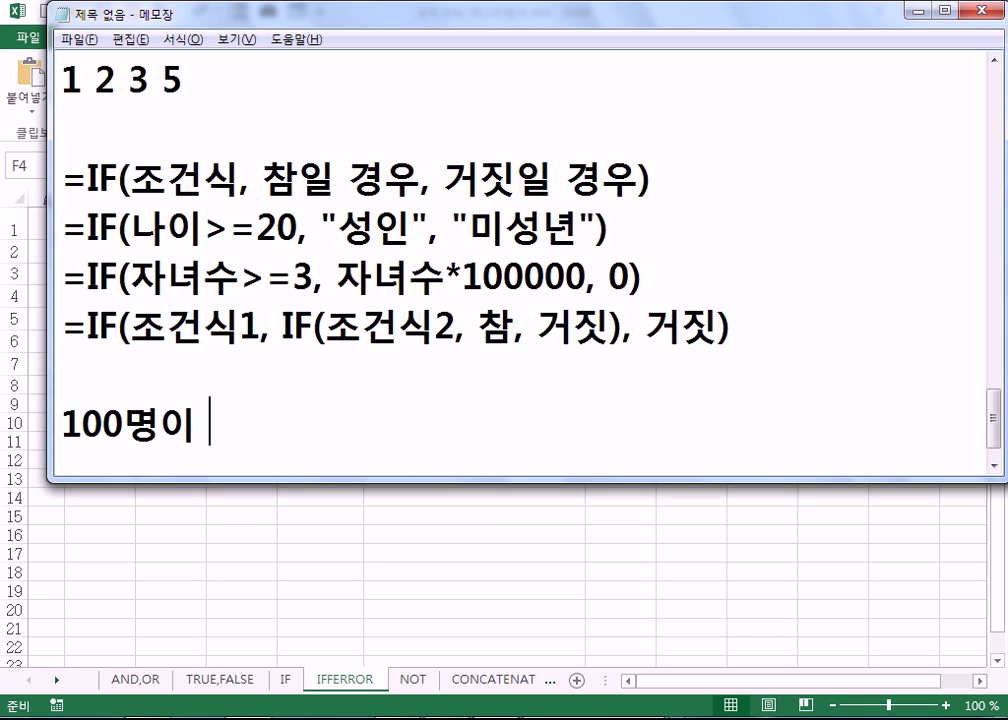
pyautogui.write('대회')
pyautogui.press('Return')
# - List the prizes 1등=대상, 2등=금상, 3등=은상, 4등=동상, 나머지=참가상 and widen the window to fit
pyautogui.write('1등')
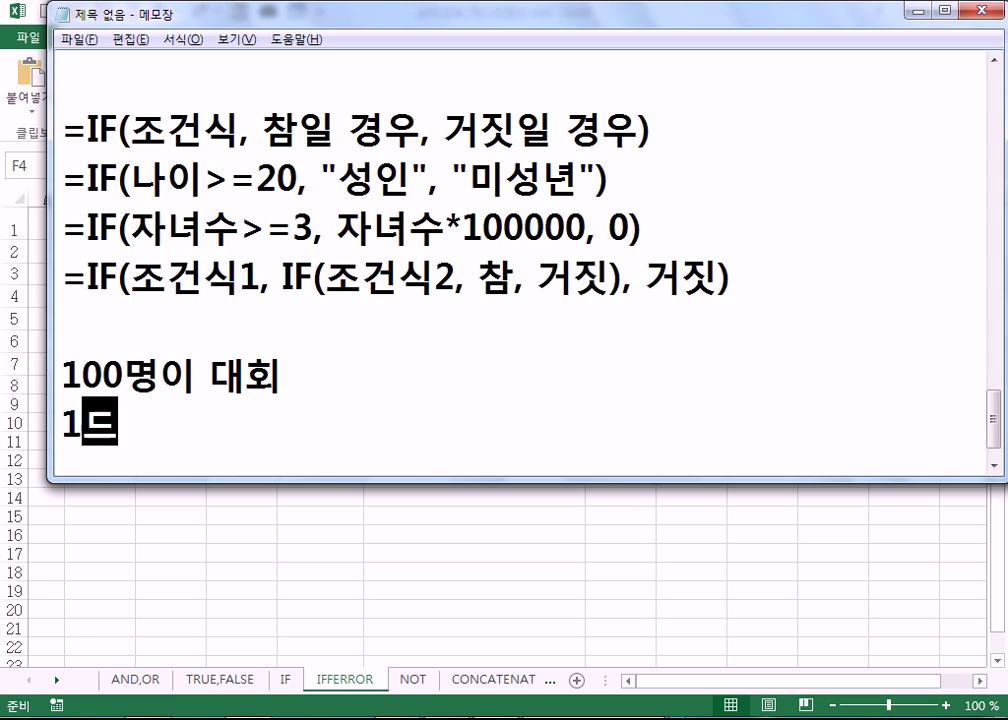
pyautogui.press('BackSpace')
pyautogui.write('=대상, 2')
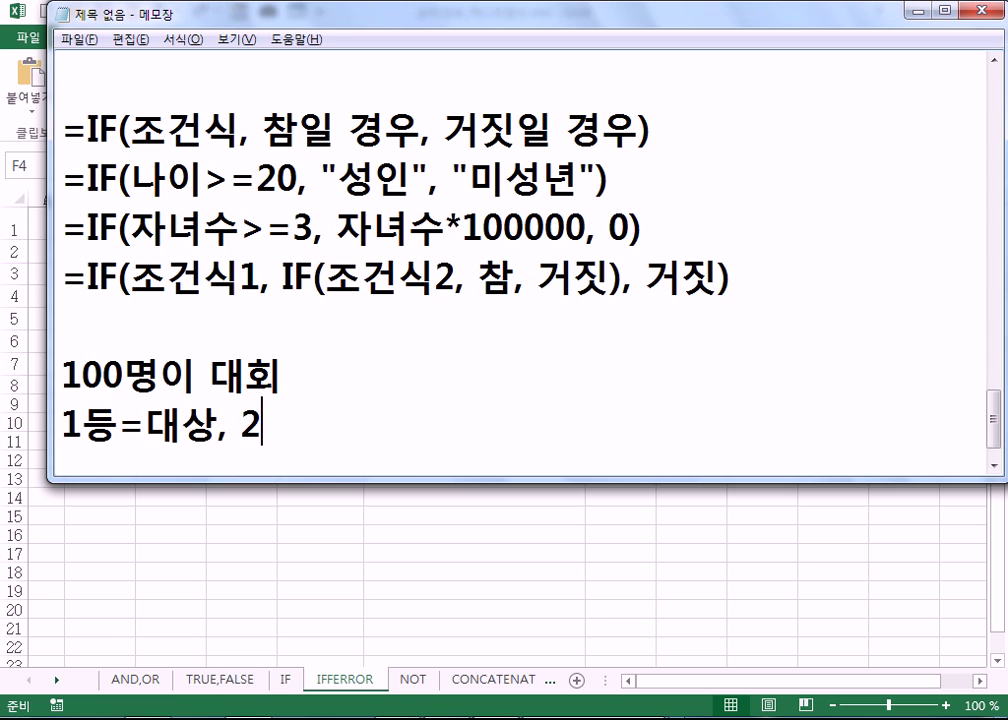
pyautogui.write('등=금상')
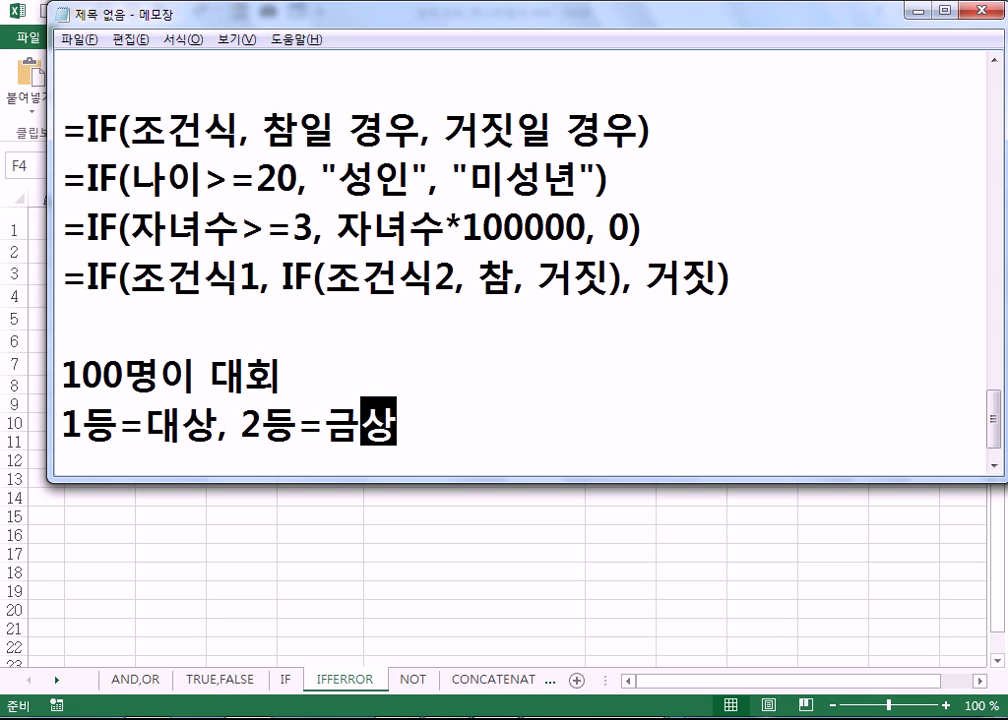
pyautogui.write(', 3등=은')
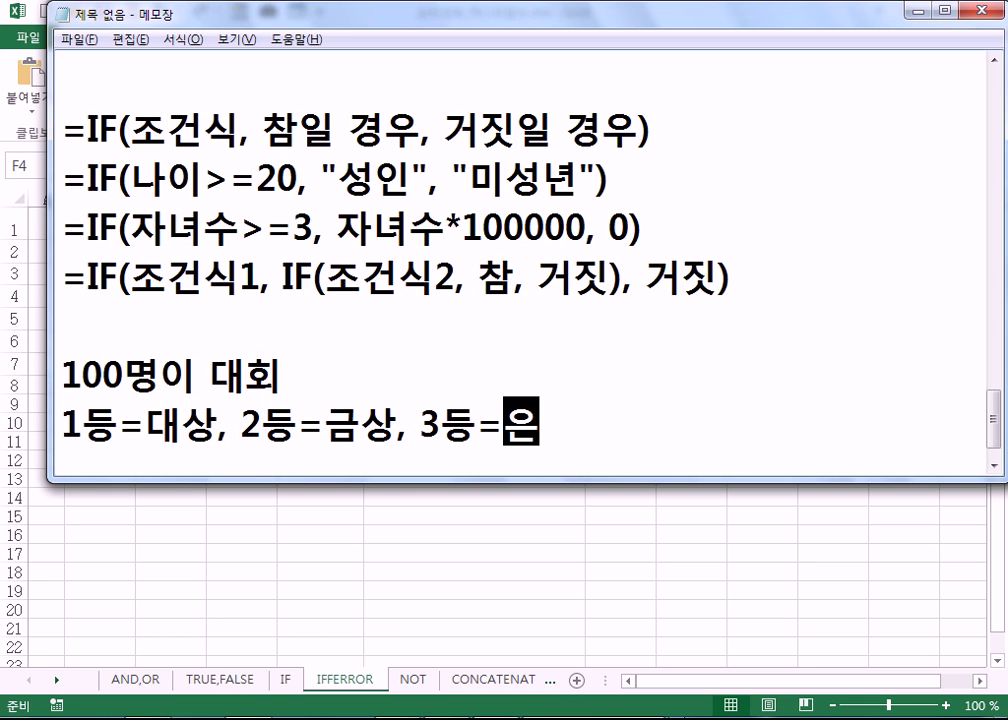
pyautogui.write('상, 4')
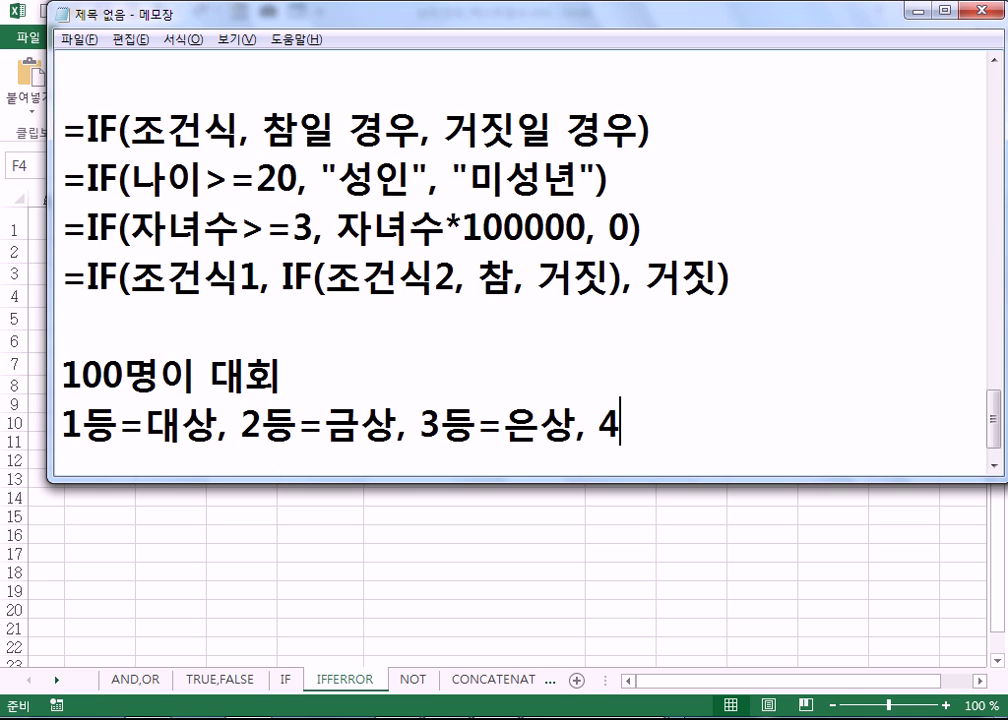
pyautogui.write('등=동상')
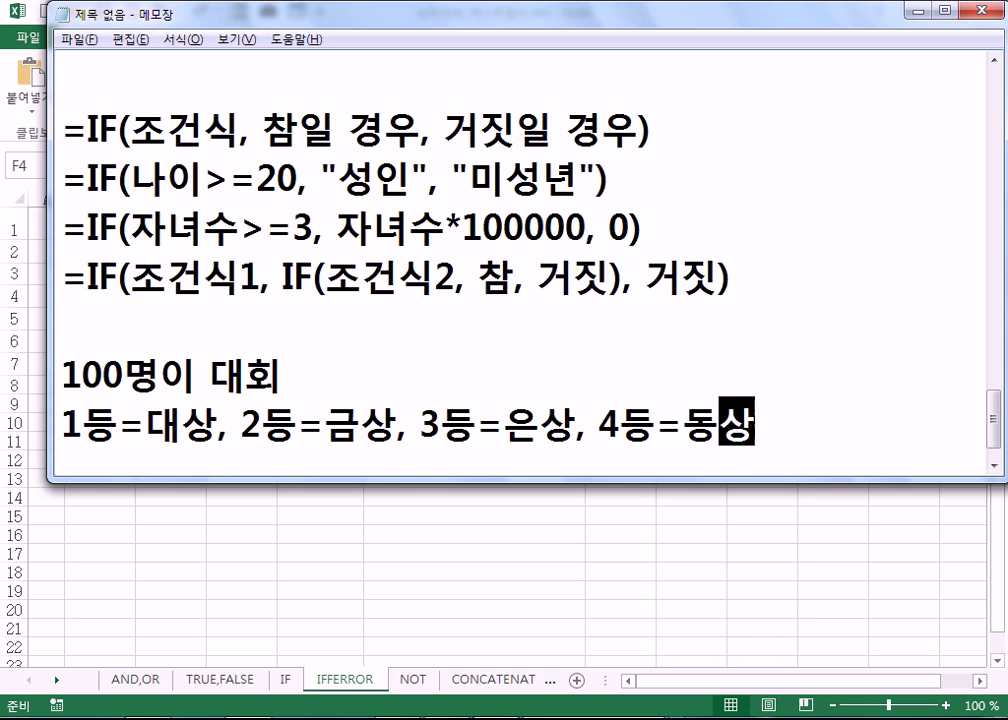
pyautogui.write(', 5등')
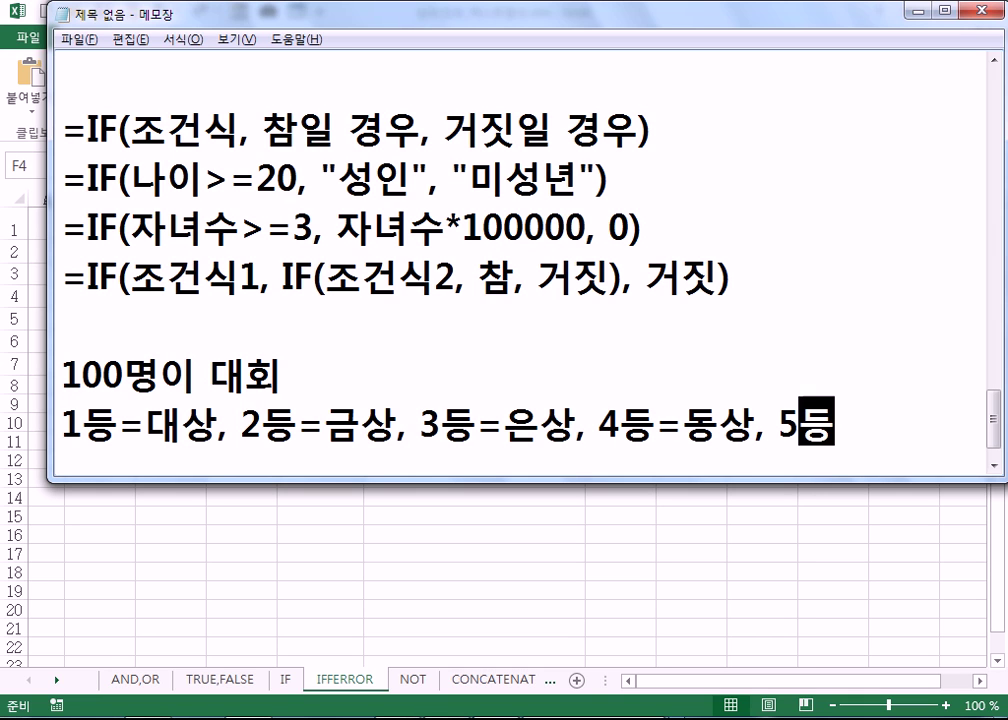
pyautogui.press('BackSpace')
pyautogui.press('BackSpace')
pyautogui.press('BackSpace')
pyautogui.press('BackSpace')
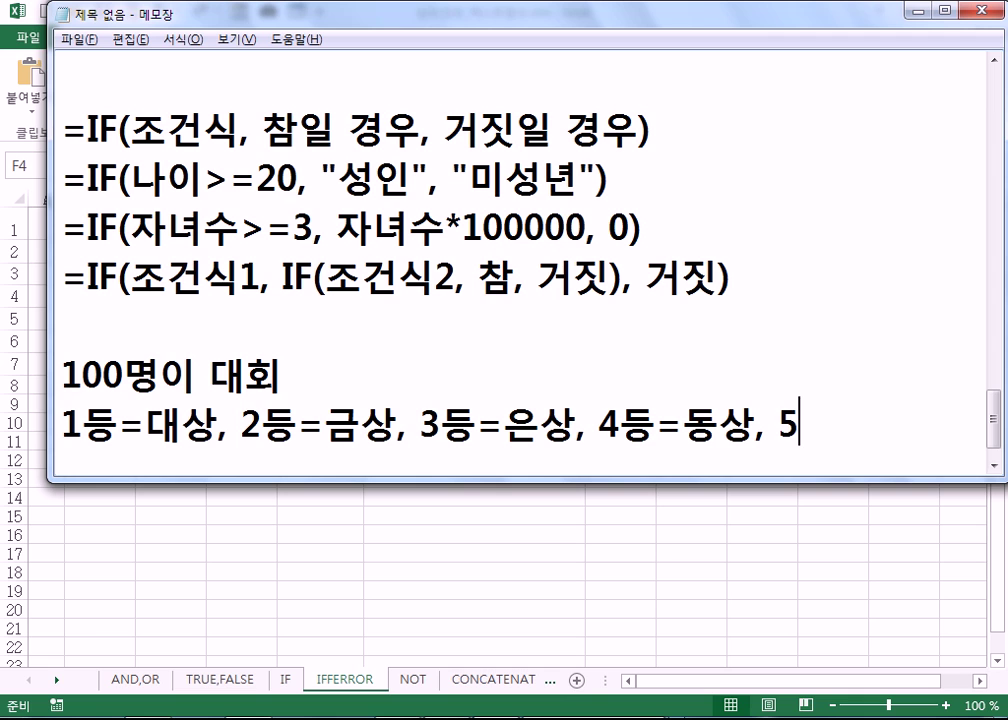
pyautogui.write('나머지')
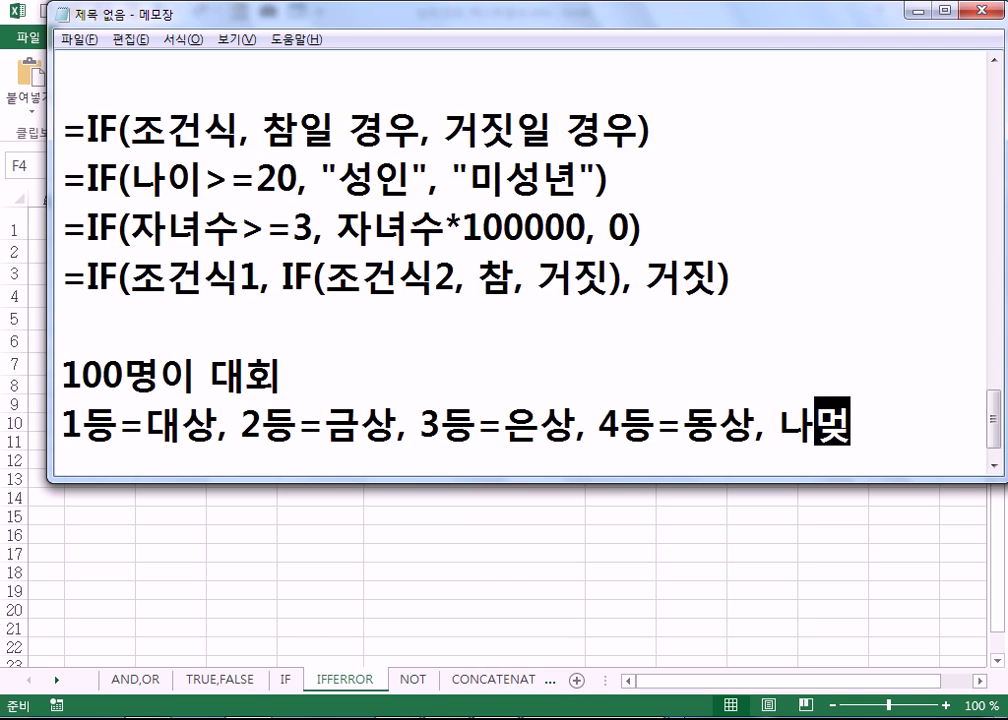
pyautogui.write('=참가상')
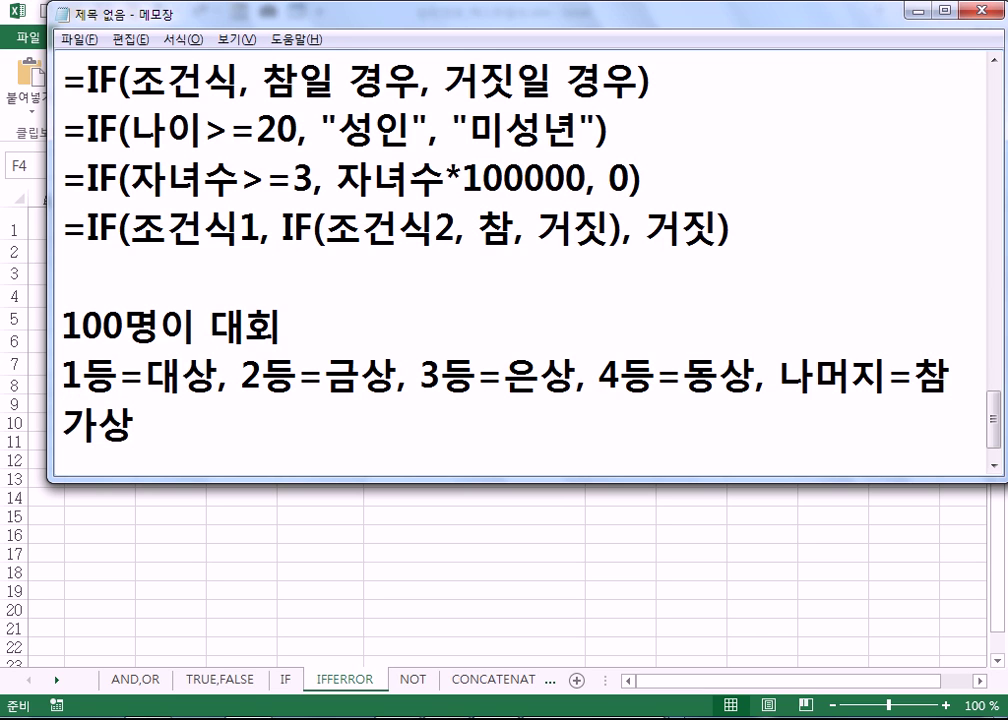
pyautogui.moveTo(48, 342); pyautogui.dragTo(4, 350)
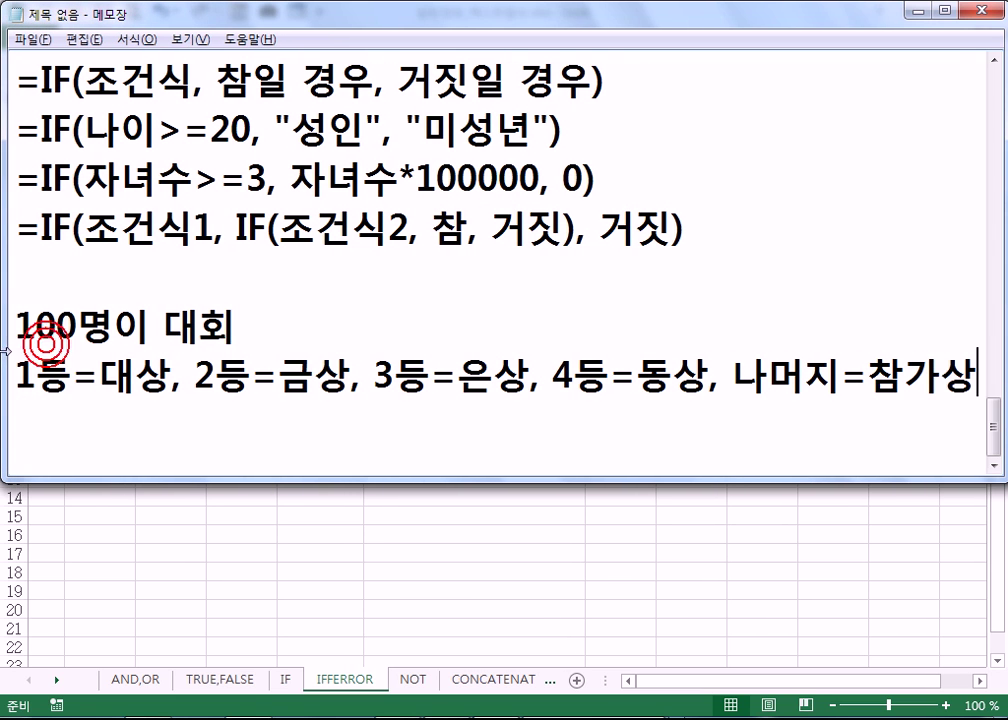
# - Write the partial nested formula =IF(RANK=1,"대상", IF(RANK=2, "금상, .... followed by a blank line
pyautogui.press('Return')
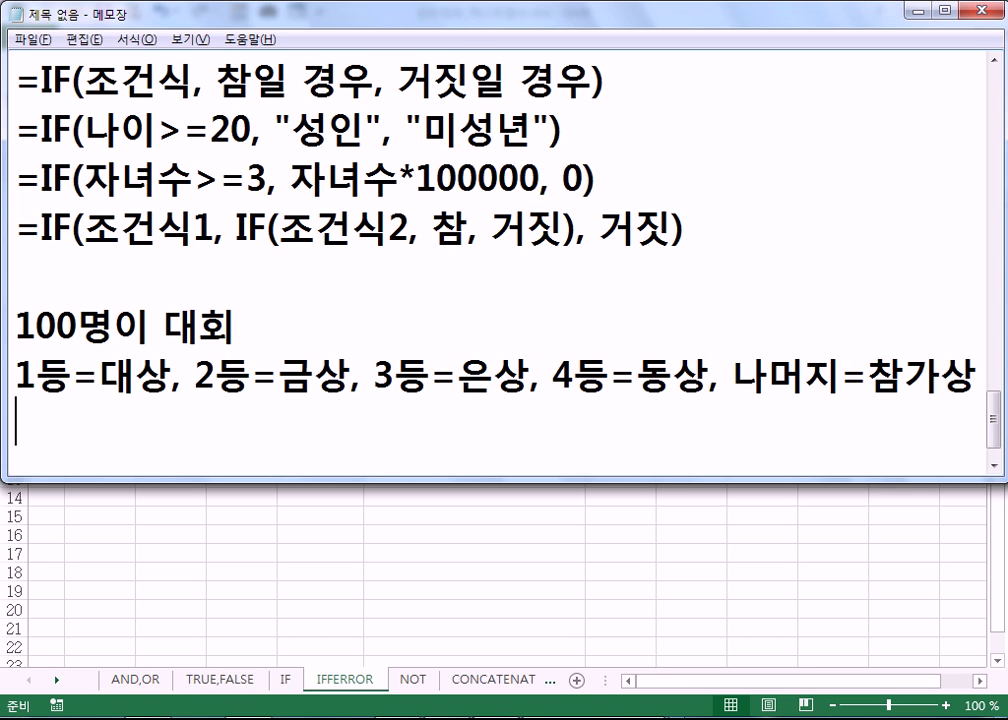
pyautogui.write('=IF')
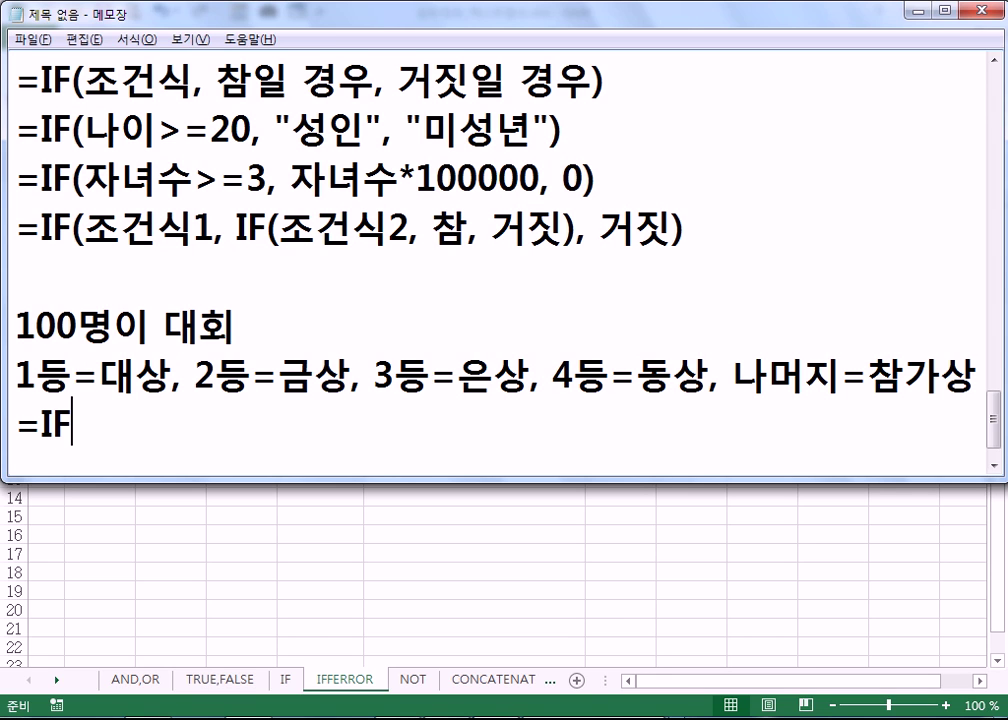
pyautogui.write('(RAN')
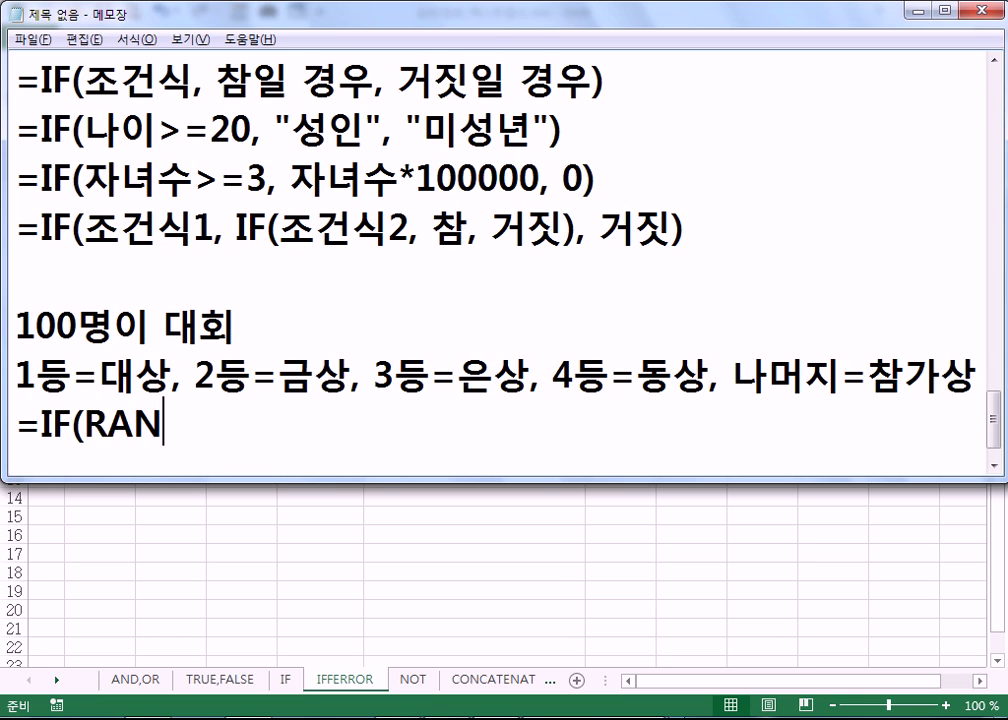
pyautogui.write('K=1')
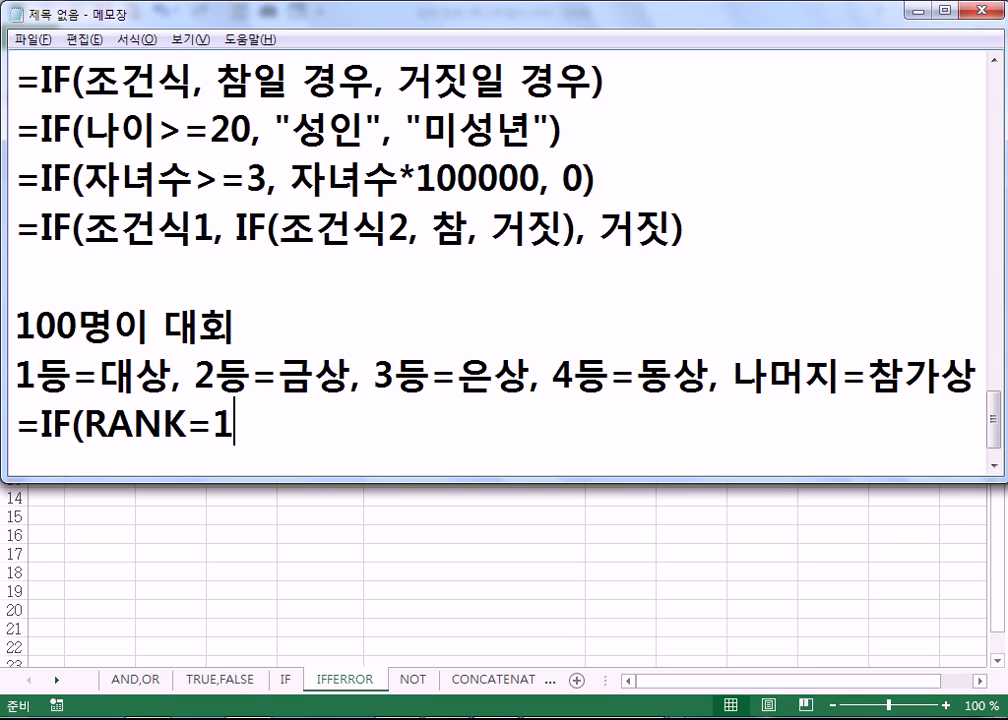
pyautogui.write(',"')
pyautogui.write('대상", ')
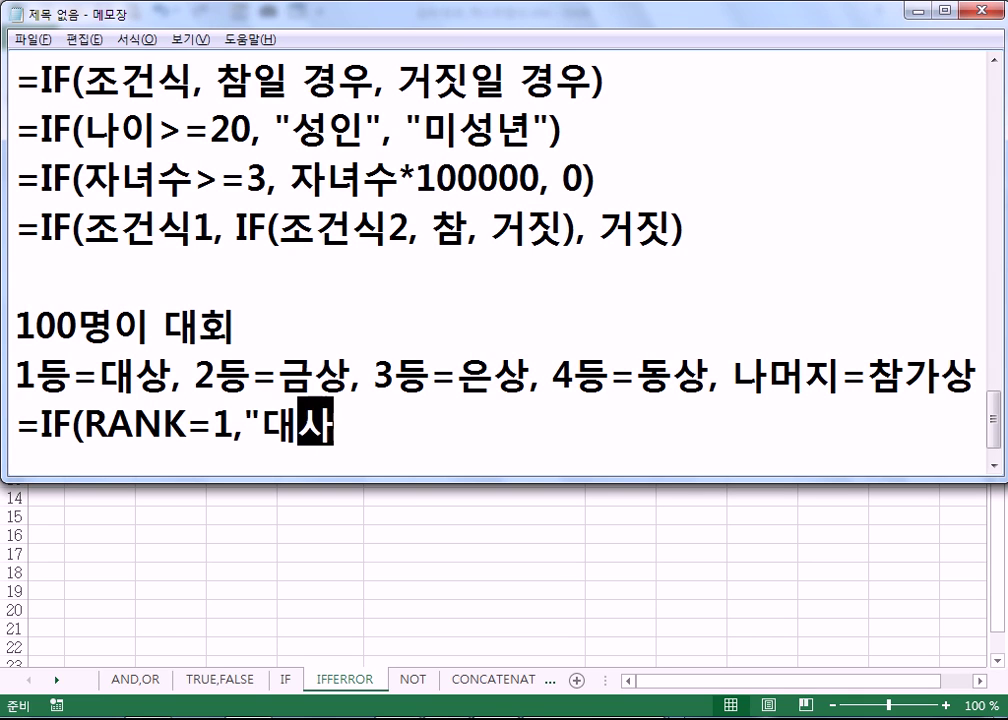
pyautogui.write('IF(RANK=2, ')
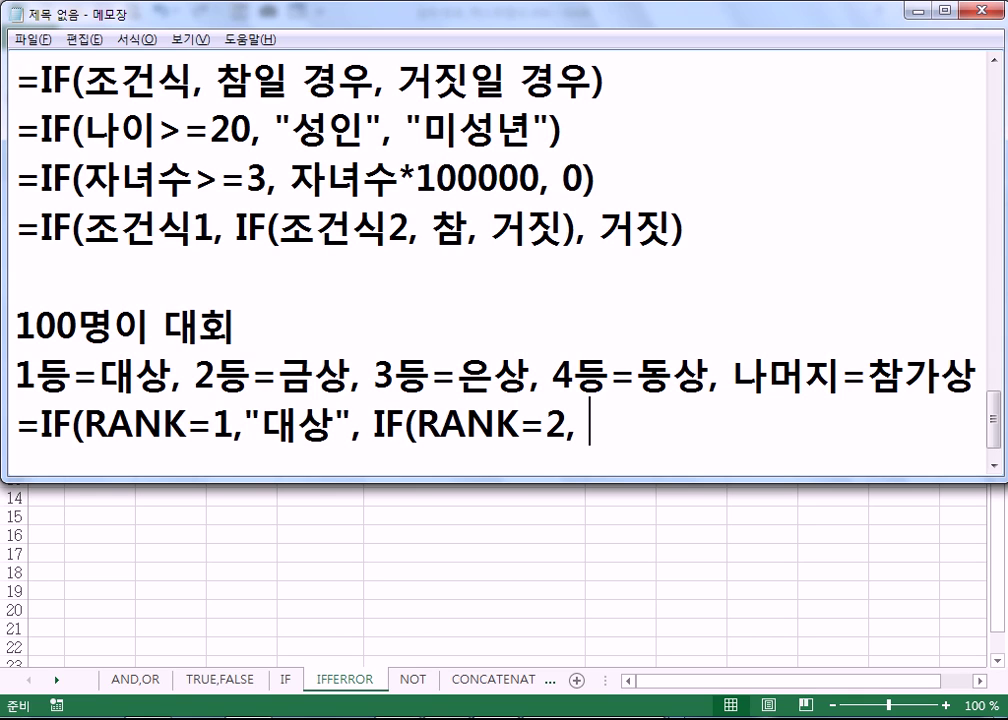
pyautogui.write('"금상,')
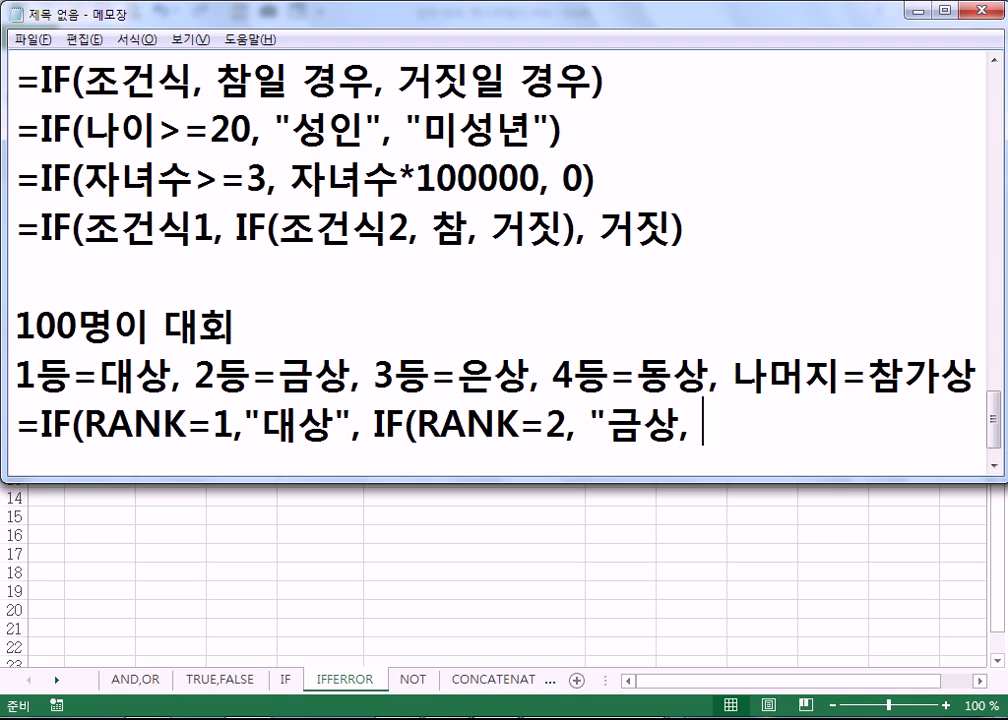
pyautogui.write('....')
pyautogui.press('Return')
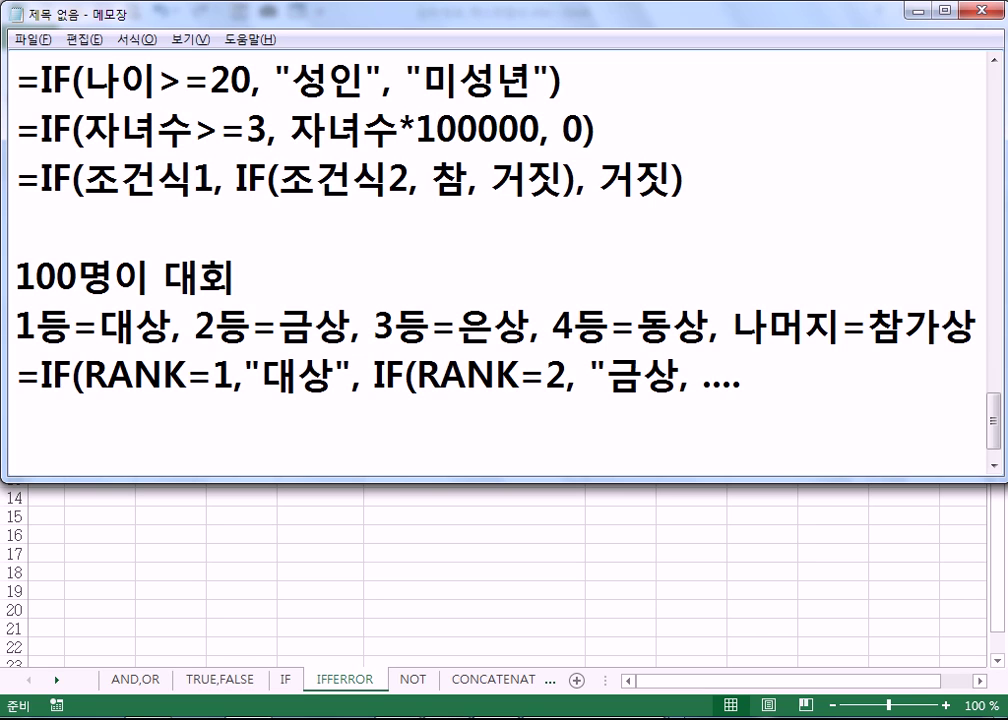
pyautogui.press('Return')
# - Add '100명이 대회' with '10등까지는 본선, 나머지는 탈락' and start a formula line with =I
pyautogui.write('100명이 ㄷ')
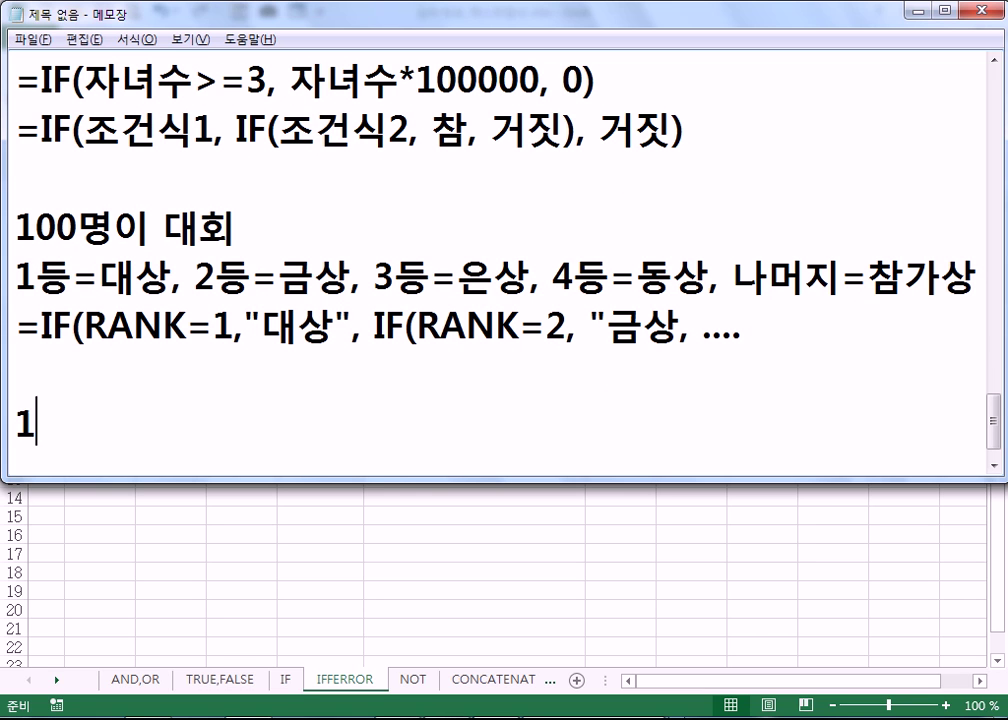
pyautogui.write('대회')
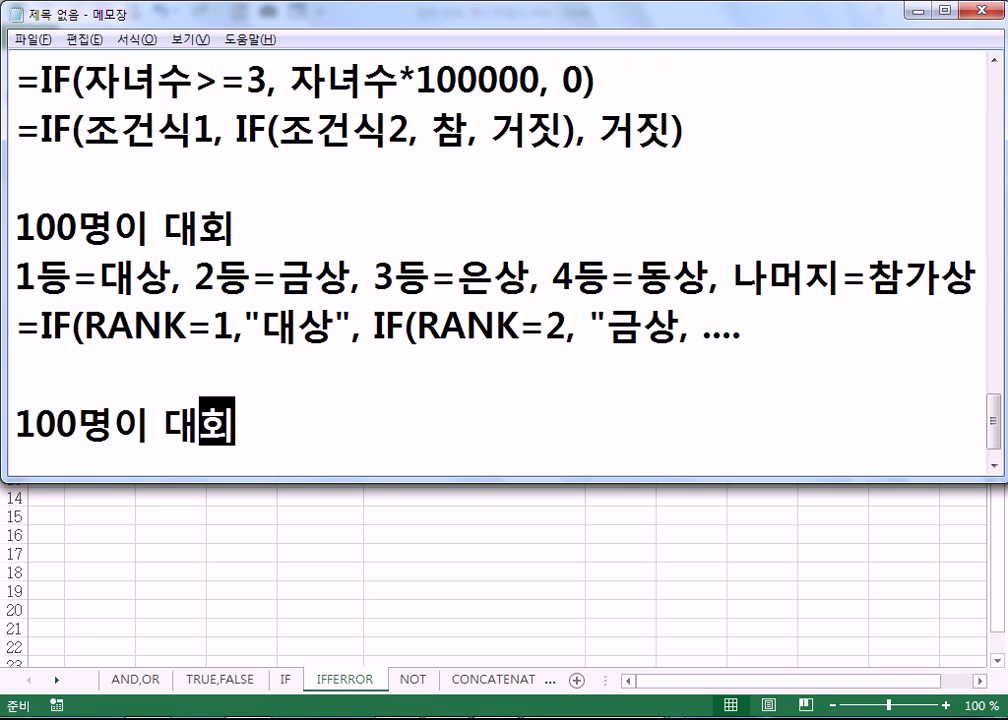
pyautogui.press('Return')
pyautogui.write('10등')
pyautogui.write('까지는 본')
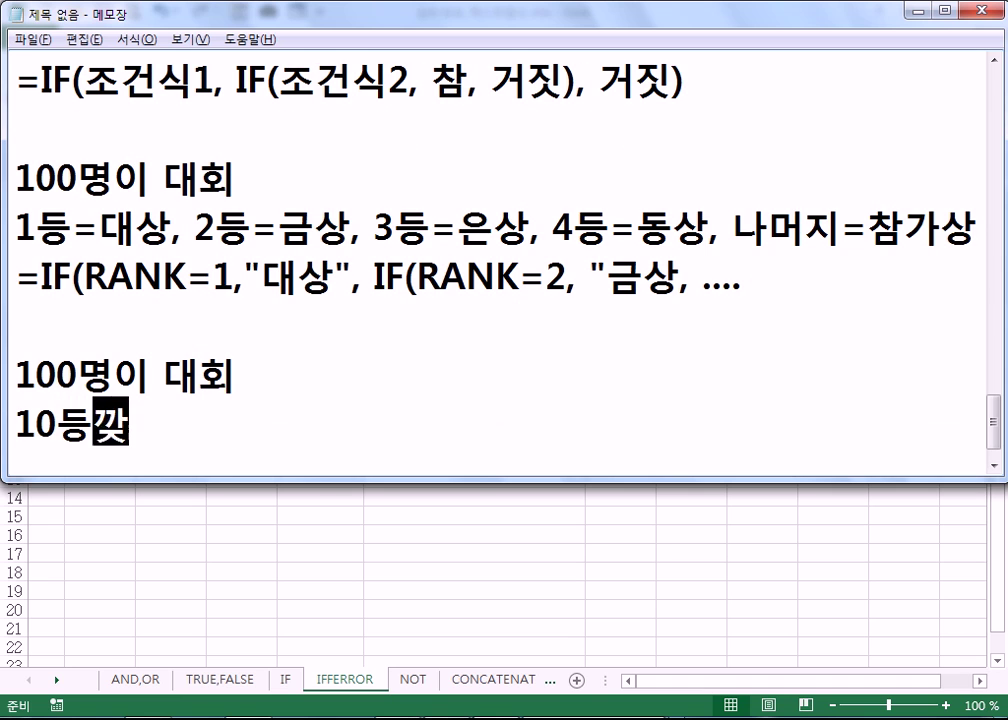
pyautogui.write('선, ')
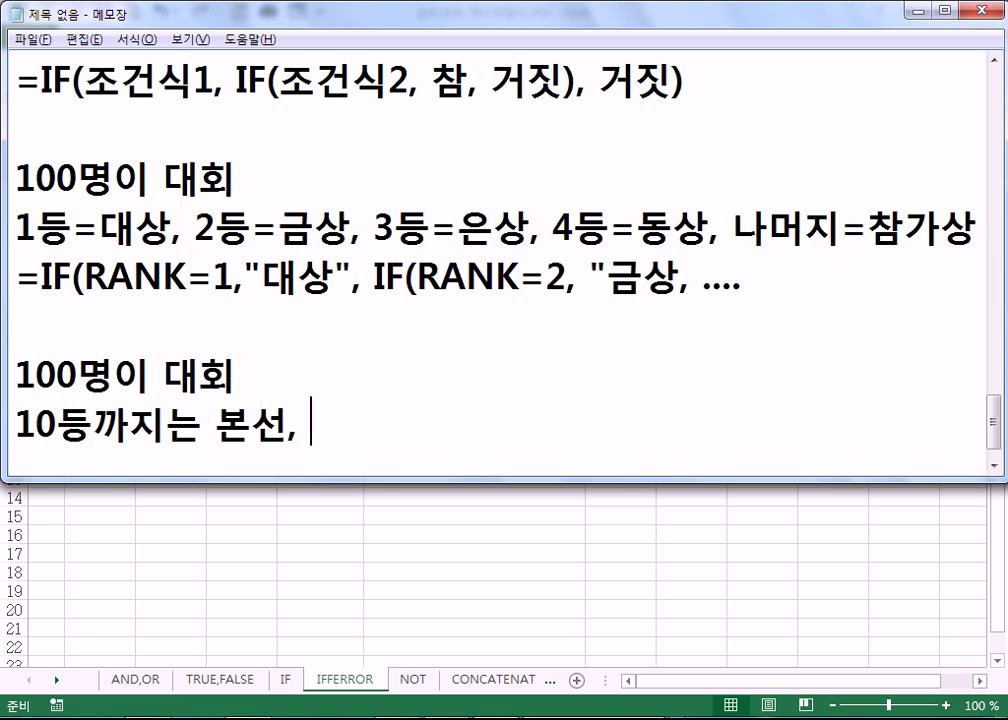
pyautogui.write('나머지는 탈락')
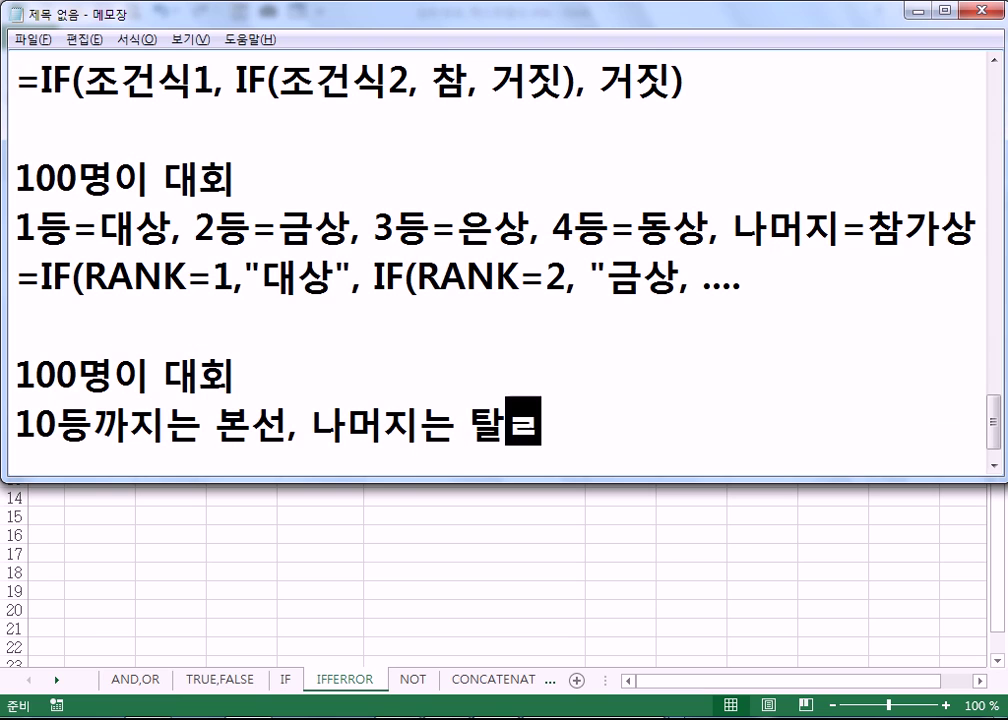
pyautogui.press('Return')
pyautogui.write('=')
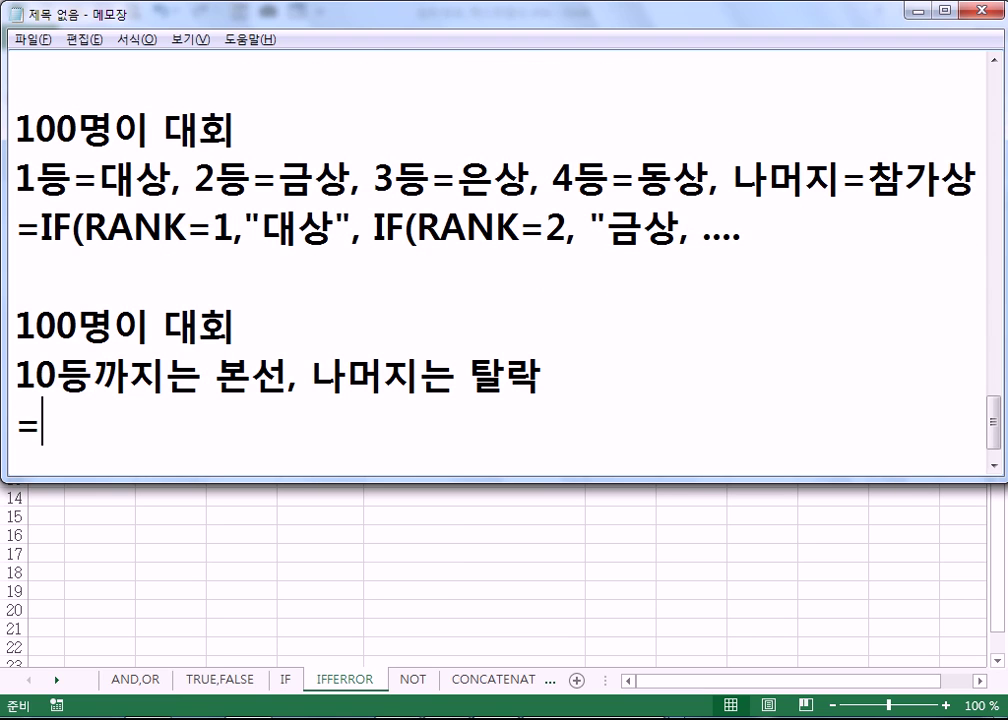
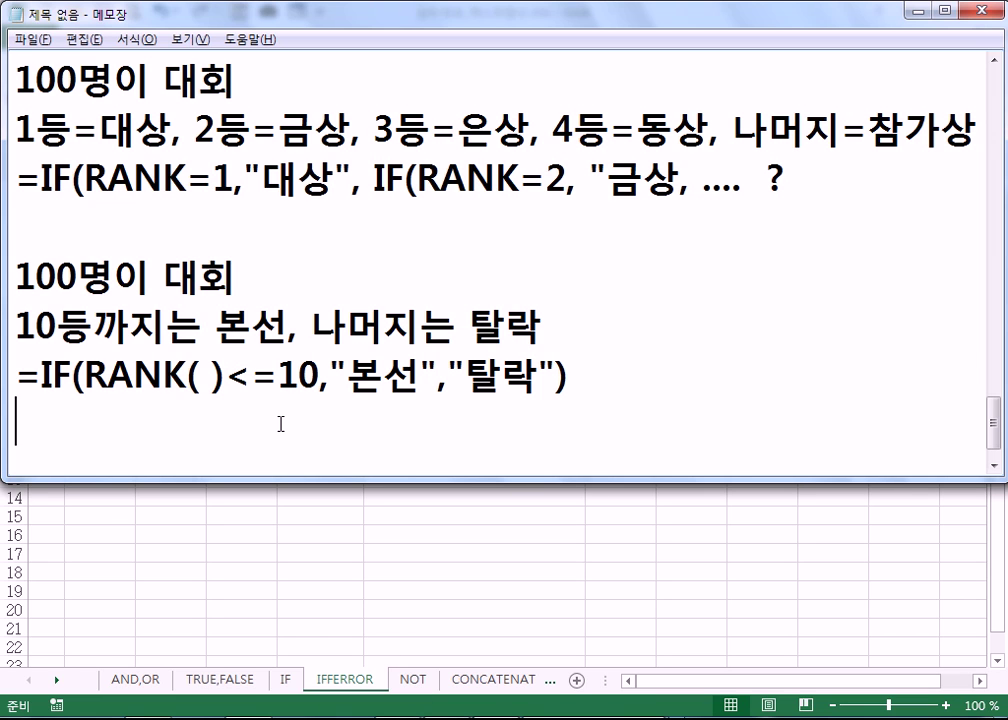
# - Type '>5 <=5' on a new line at the end of the Notepad memo
pyautogui.press('Return')
pyautogui.write('>5')
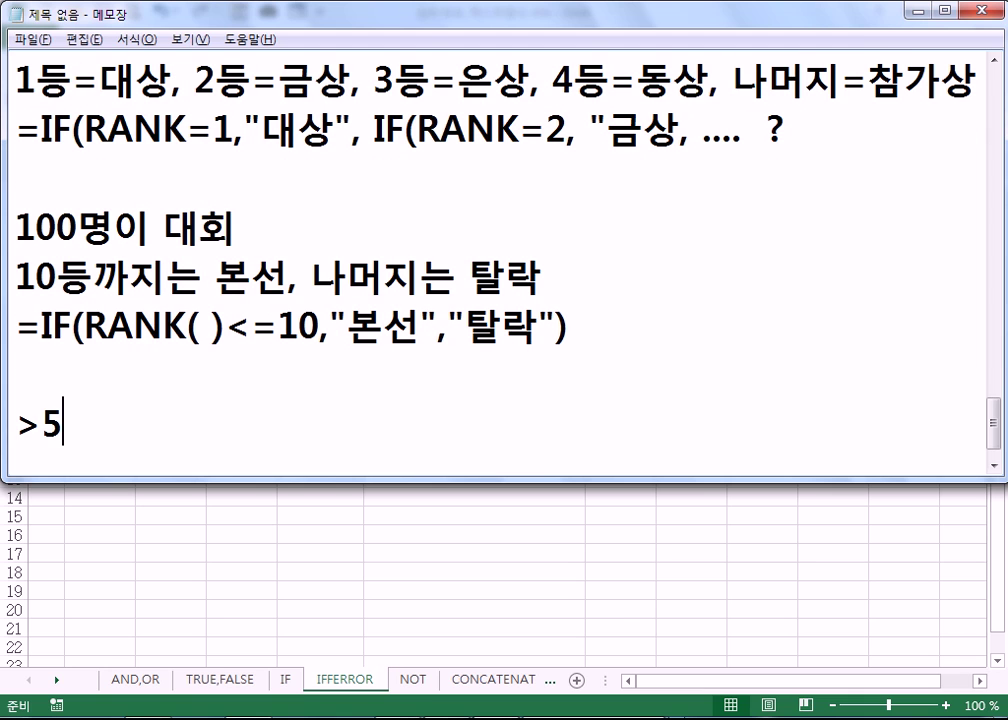
pyautogui.write('<=5')
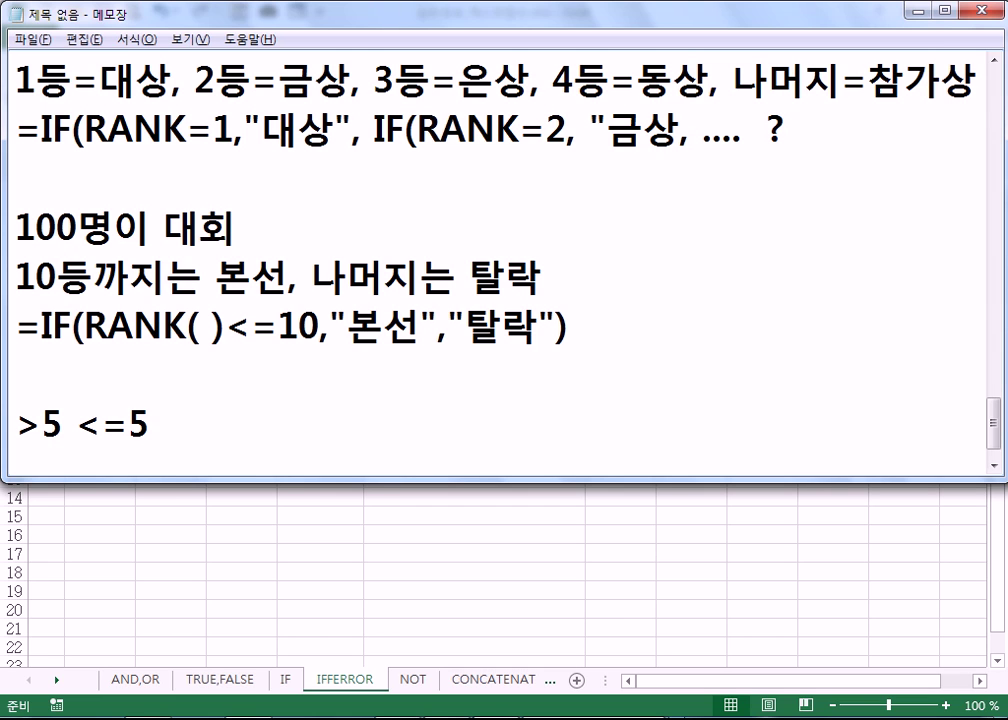
# - Go to the CONCATENATE sheet and review the city in B4, district in C4 and joined result in D4
pyautogui.click(480, 688)
pyautogui.click(480, 688)
pyautogui.click(135, 300)
pyautogui.click(209, 300)
pyautogui.click(326, 297)
pyautogui.click(214, 301)
pyautogui.click(318, 300)
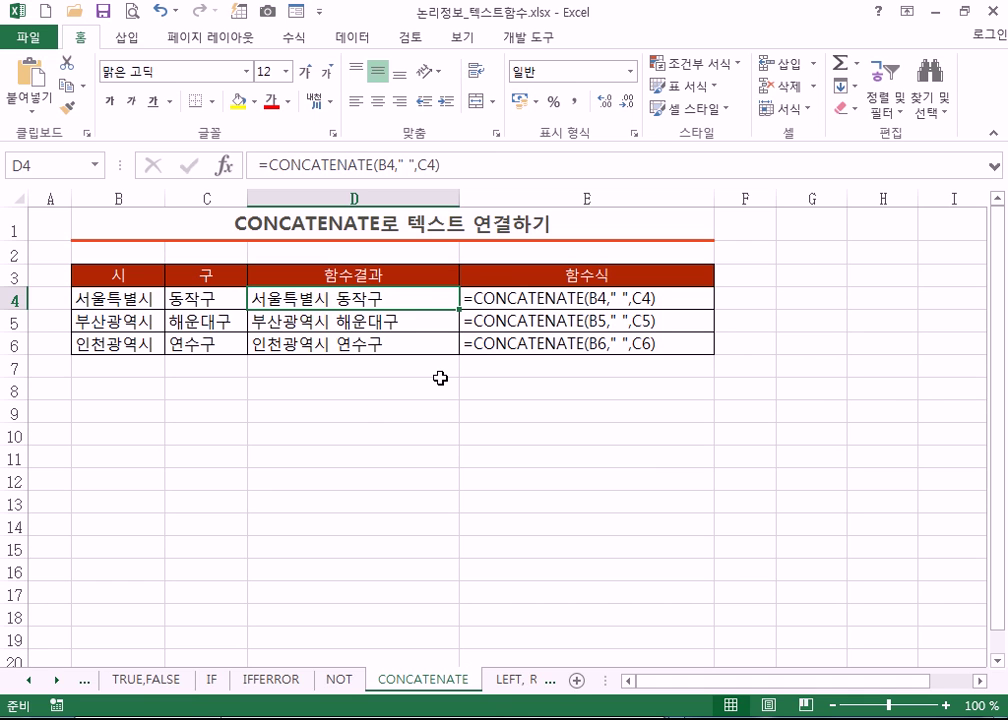
pyautogui.click(145, 298)
pyautogui.click(196, 298)
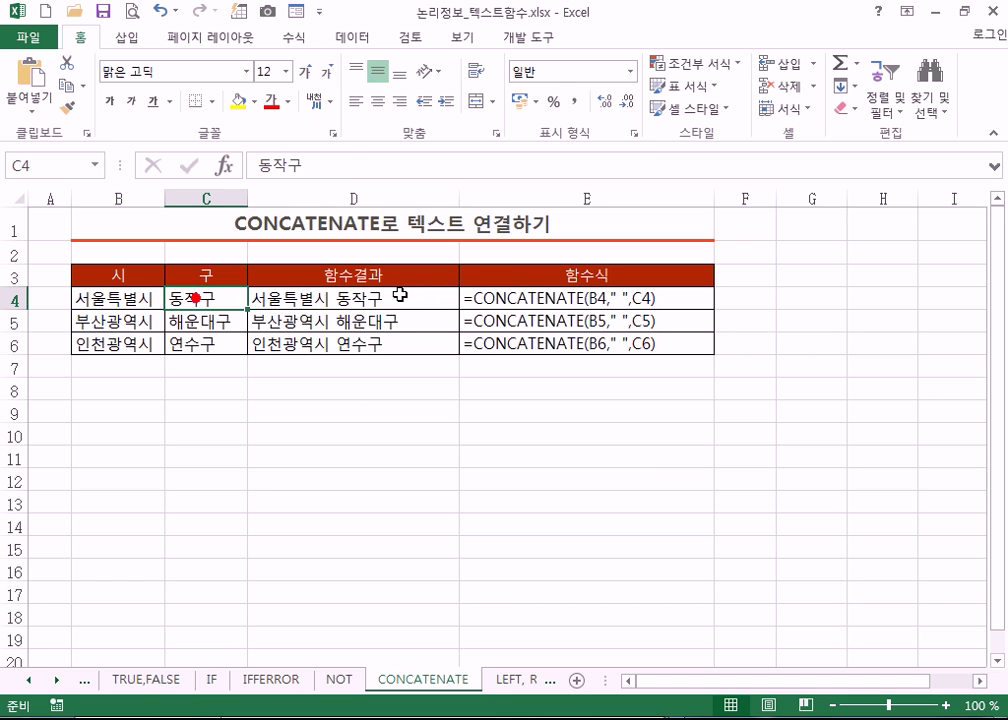
# - Enter =B4&" "&C4 in F4 and autofit column F
pyautogui.click(758, 296)
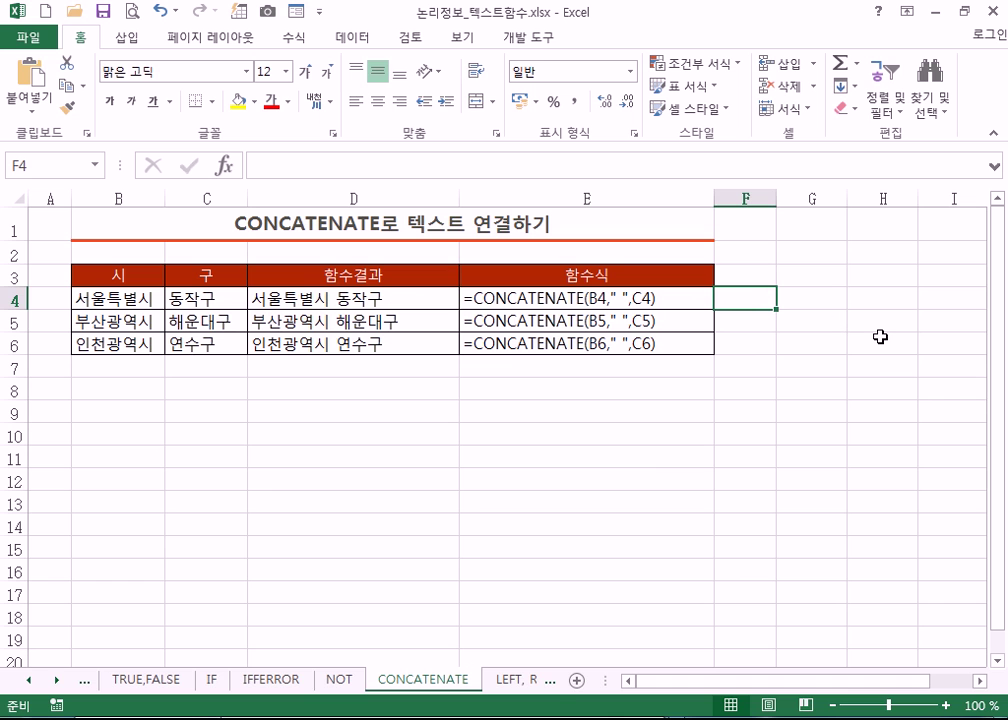
pyautogui.write('=')
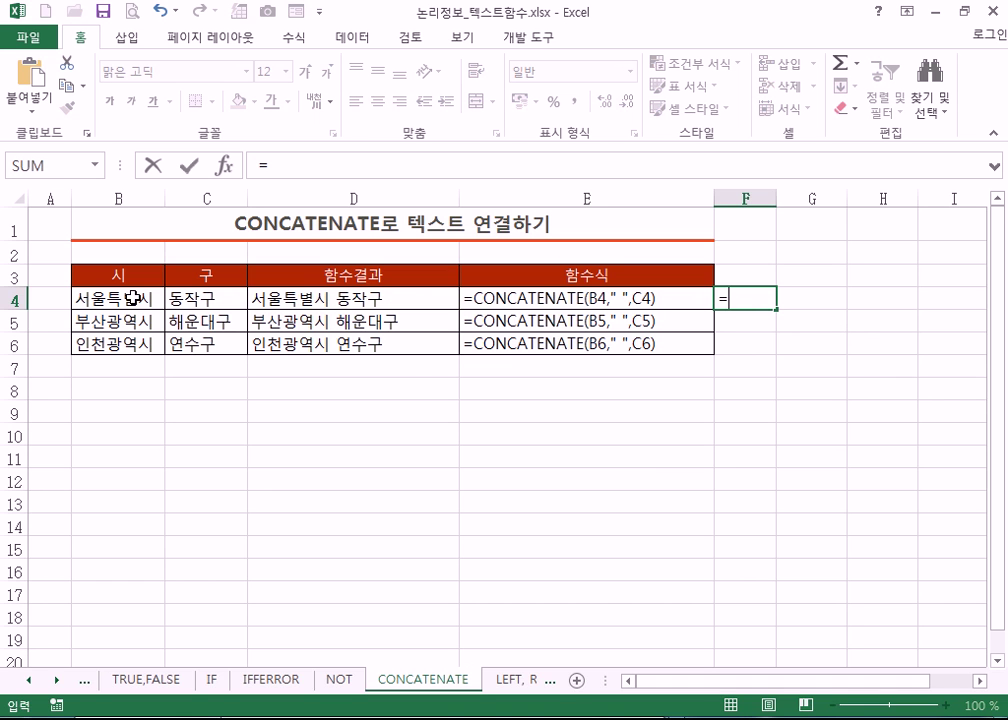
pyautogui.click(145, 297)
pyautogui.write('&" "&')
pyautogui.click(203, 297)
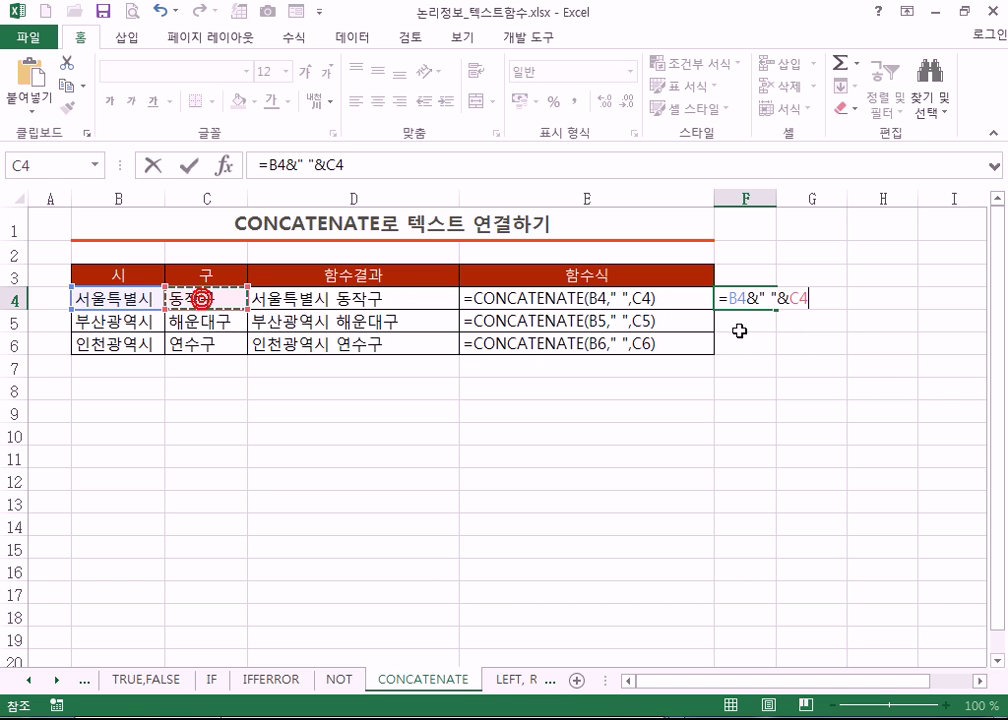
pyautogui.hotkey('ctrl', 'Return')
pyautogui.press('Return')
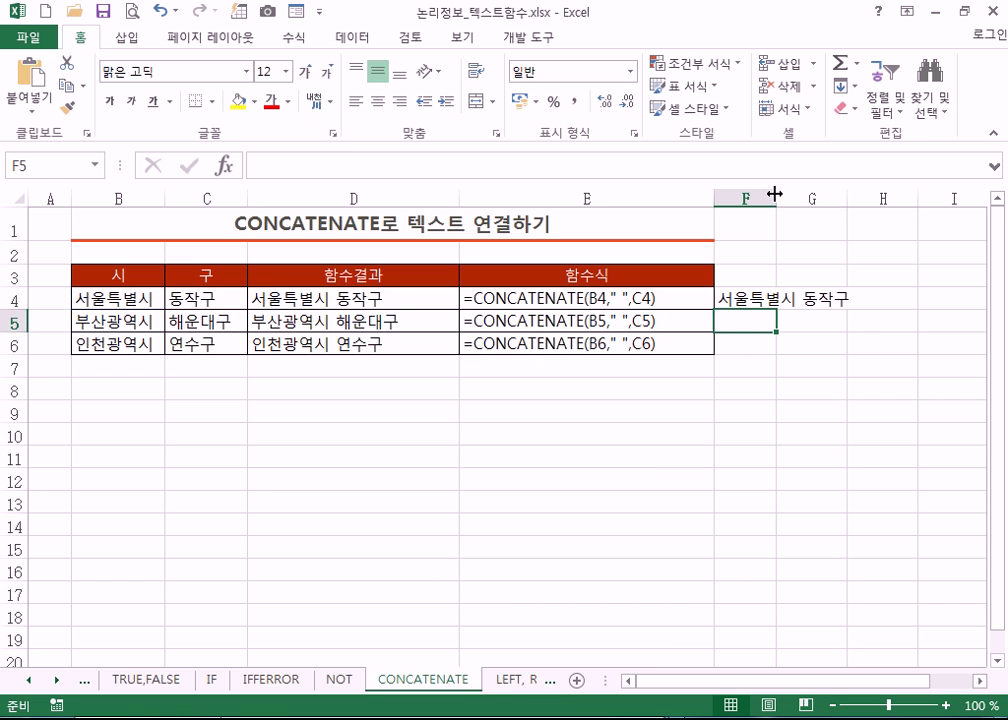
pyautogui.doubleClick(776, 195)
# - Reopen F4's formula to point out the & operators and the quoted space, leaving it unchanged
pyautogui.click(832, 296)
pyautogui.write('3')
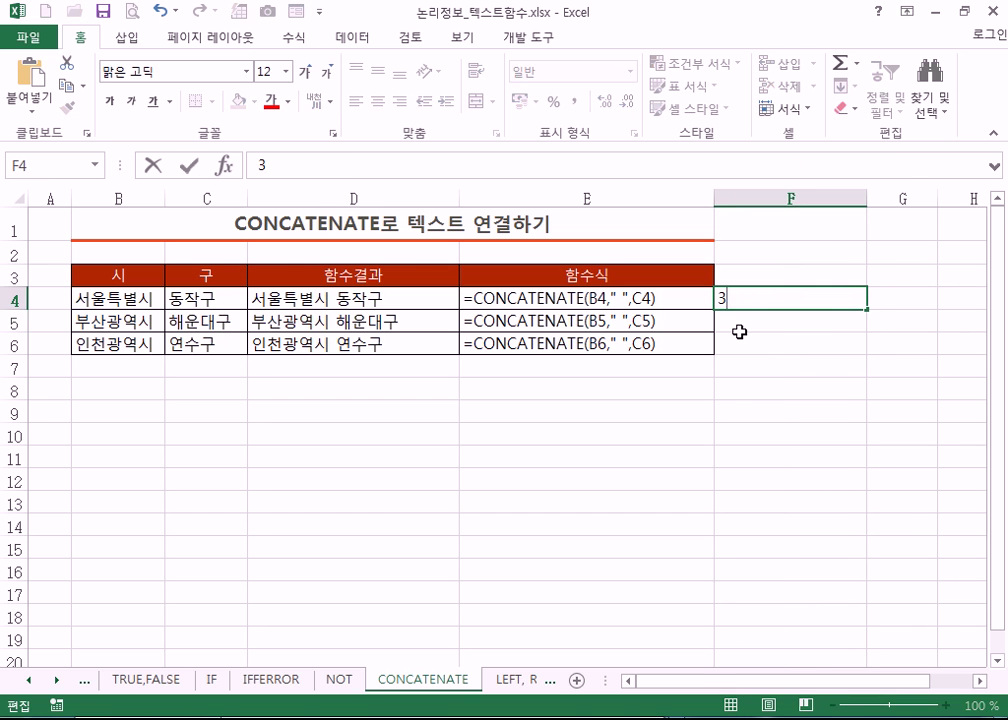
pyautogui.press('Escape')
pyautogui.press('F2')
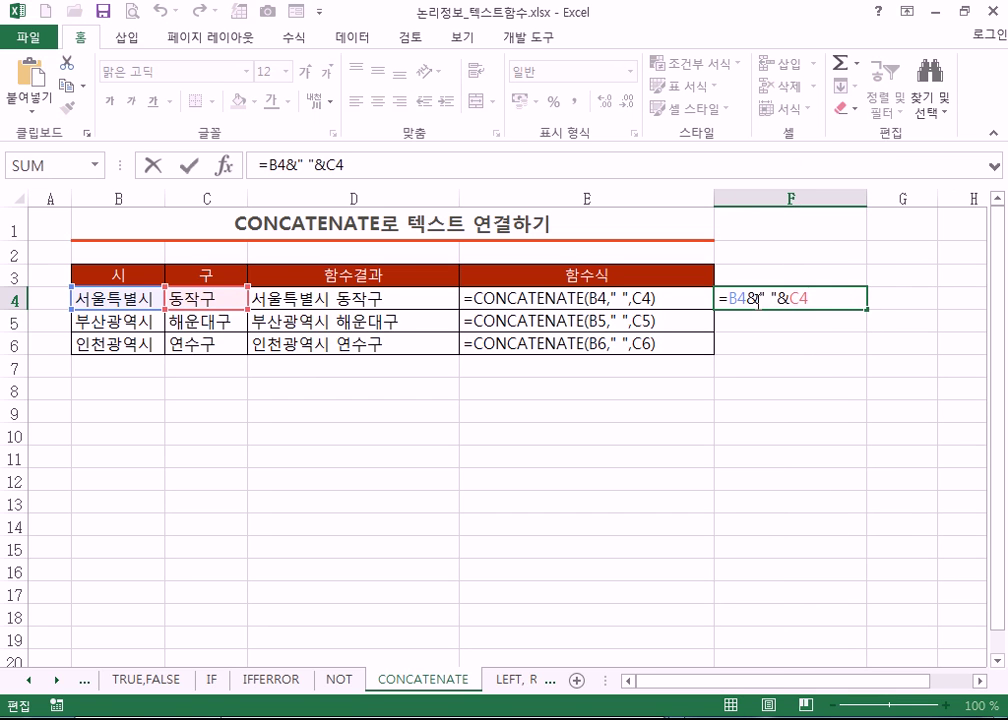
pyautogui.doubleClick(752, 298)
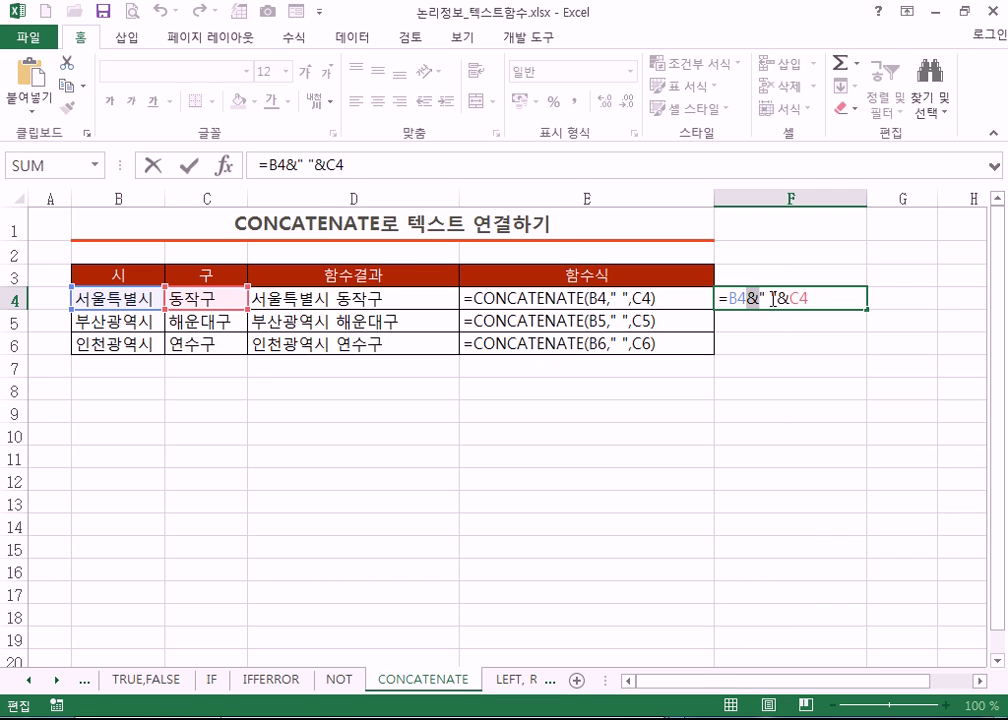
pyautogui.doubleClick(767, 298)
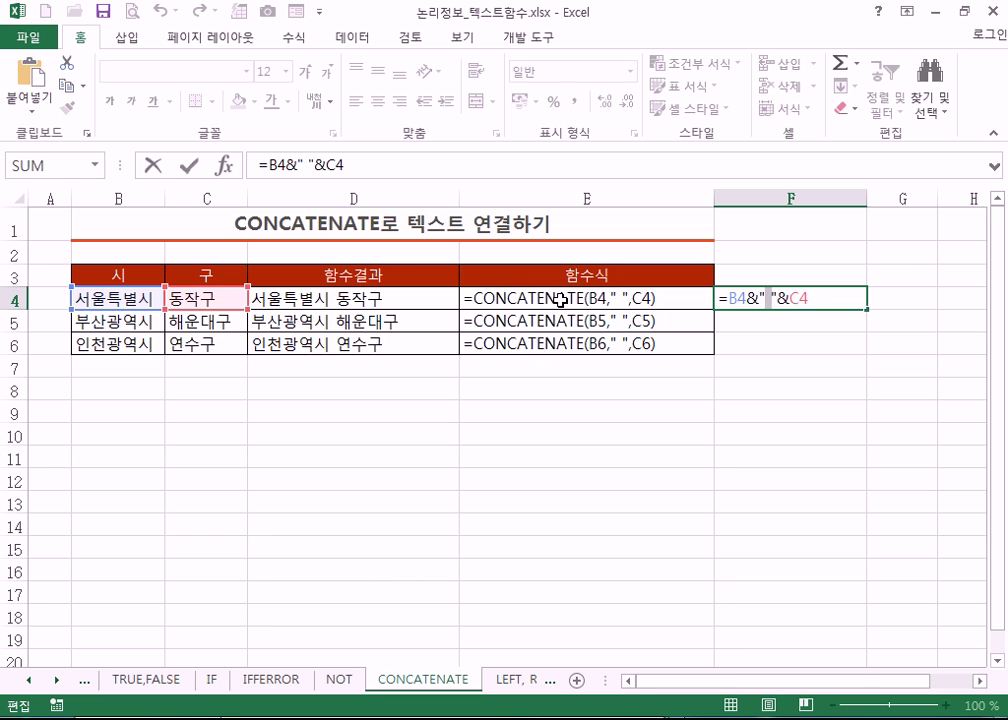
pyautogui.moveTo(746, 297); pyautogui.dragTo(759, 297)
pyautogui.press('Return')
# - Fill the joining formula down to F6 and autofit column F again
pyautogui.click(811, 297)
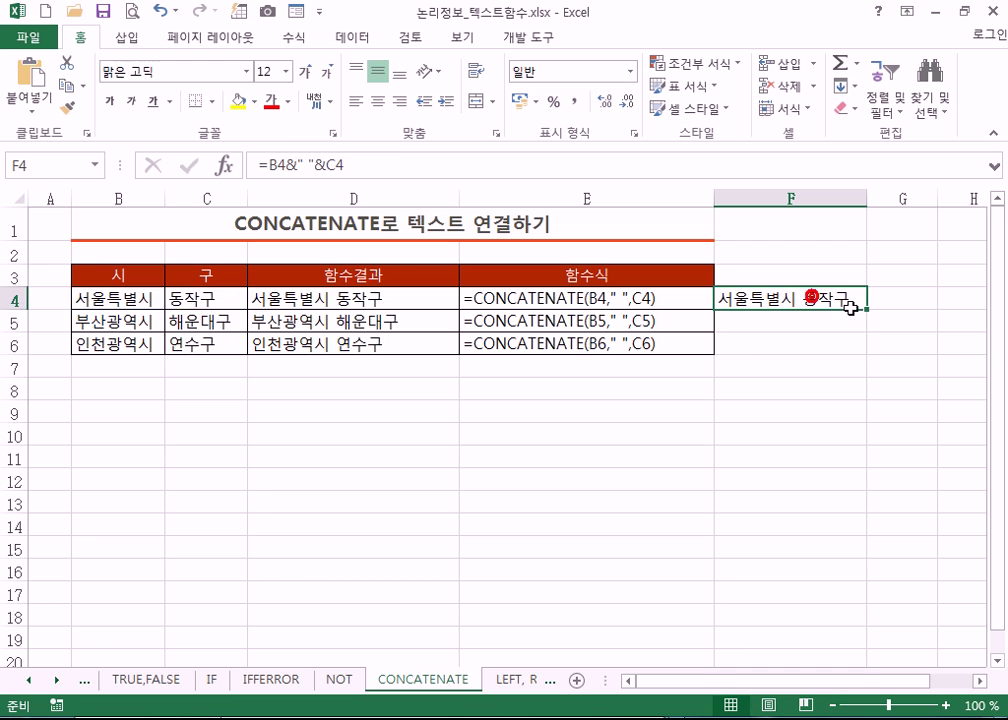
pyautogui.moveTo(866, 308); pyautogui.dragTo(864, 352)
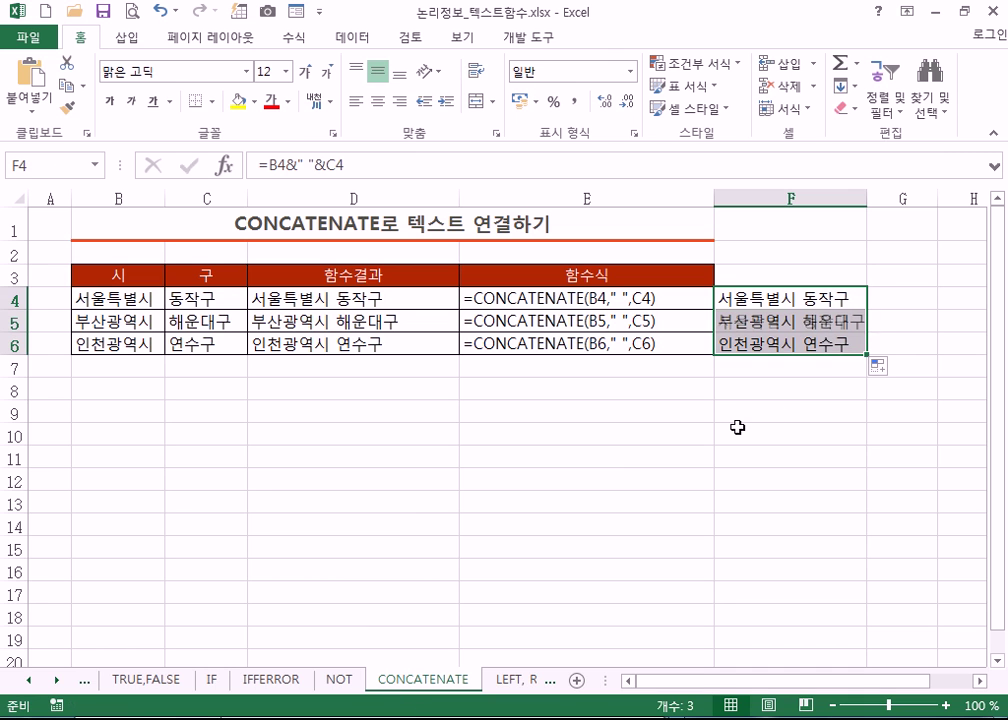
pyautogui.doubleClick(867, 192)
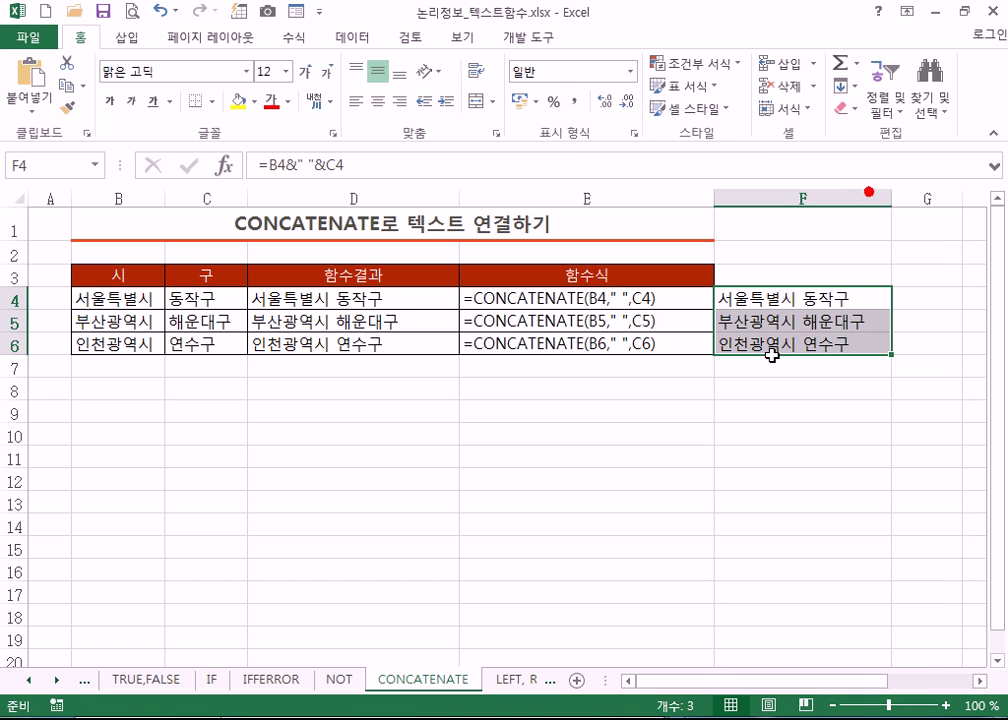
pyautogui.click(614, 389)
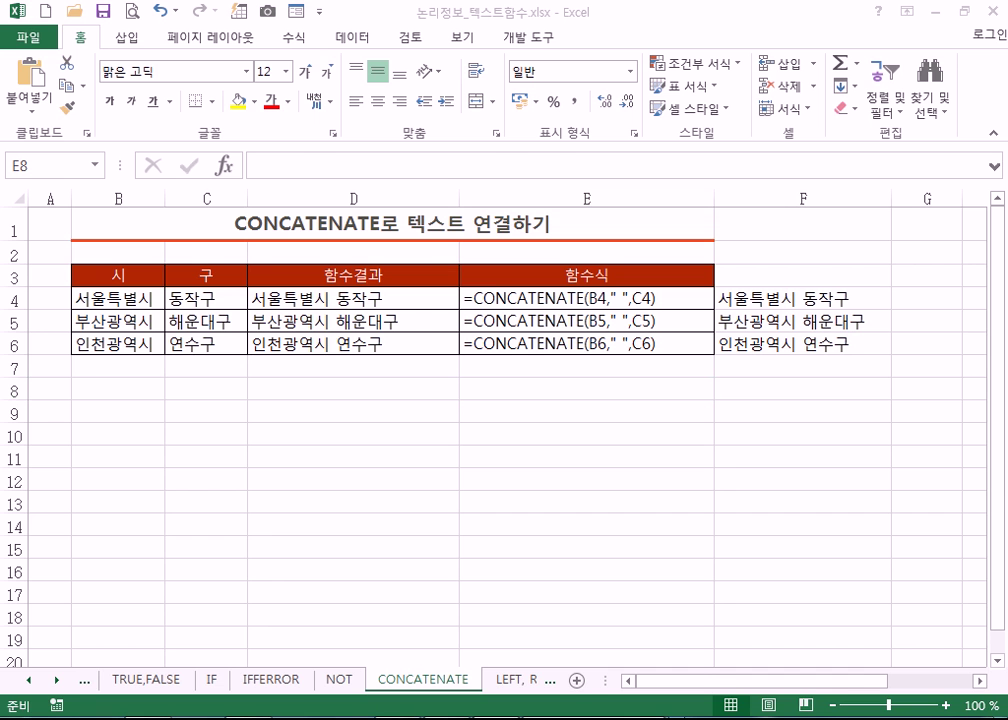
# - Replace the '>5 <=5' line with the note '=2^4 : 2의 4승'
pyautogui.hotkey('alt', 'Tab')
pyautogui.press('Return')
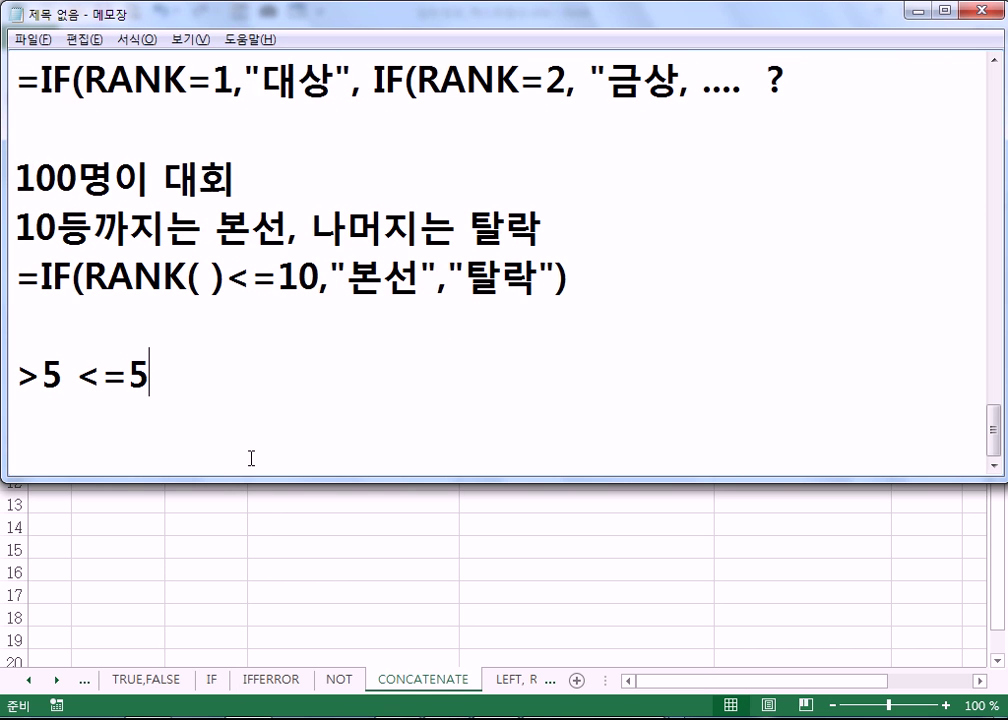
pyautogui.write('=@')
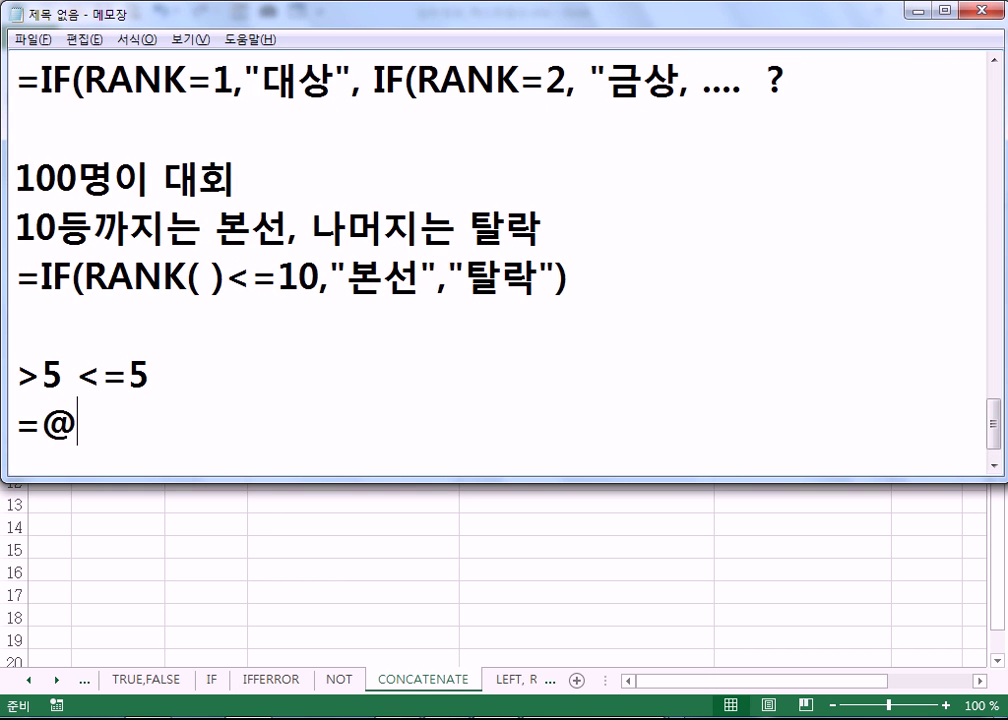
pyautogui.write('^4')
pyautogui.press('Left')
pyautogui.press('Left')
pyautogui.press('Left')
pyautogui.press('Delete')
pyautogui.write('2')
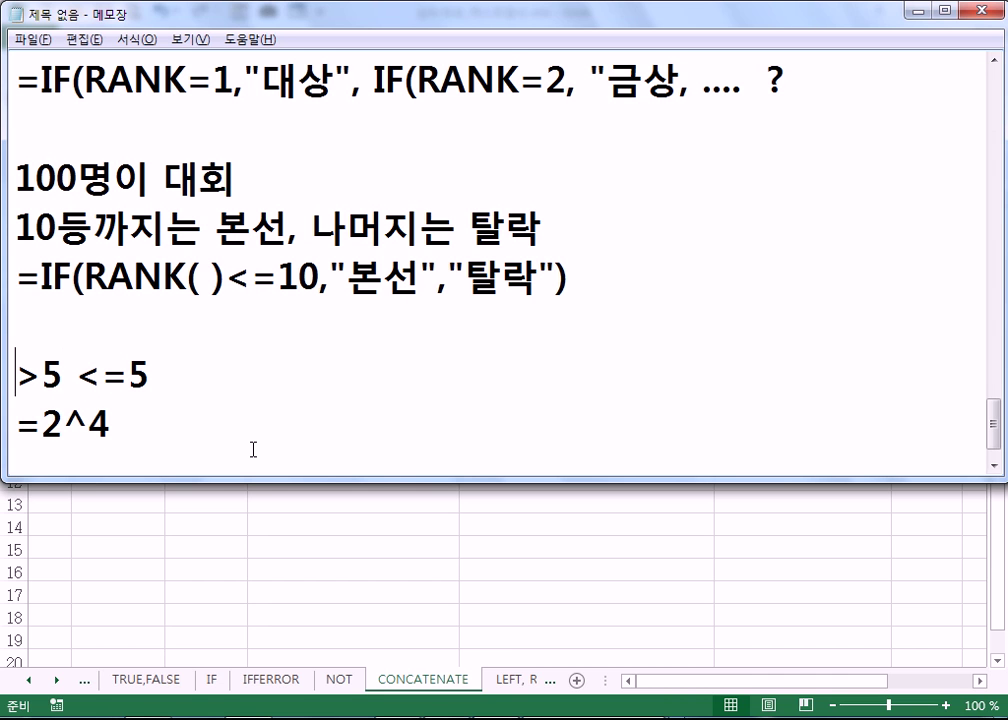
pyautogui.press('pageup')
pyautogui.press('pagedown')
pyautogui.hotkey('shift', 'End')
pyautogui.press('Delete')
pyautogui.press('Delete')
pyautogui.press('End')
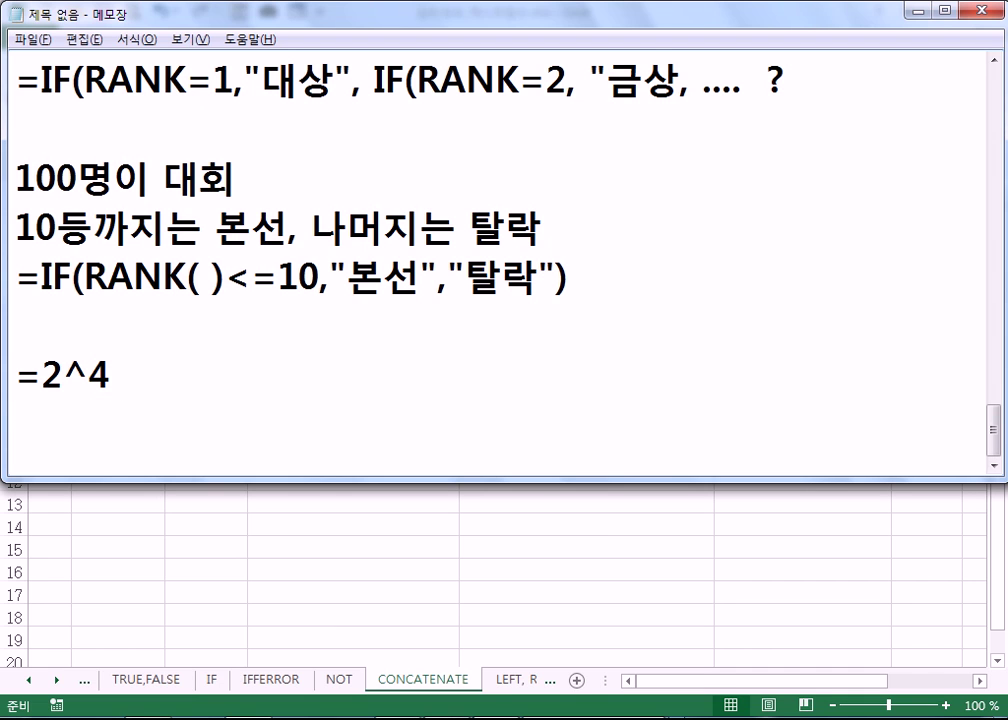
pyautogui.write(': 2의')
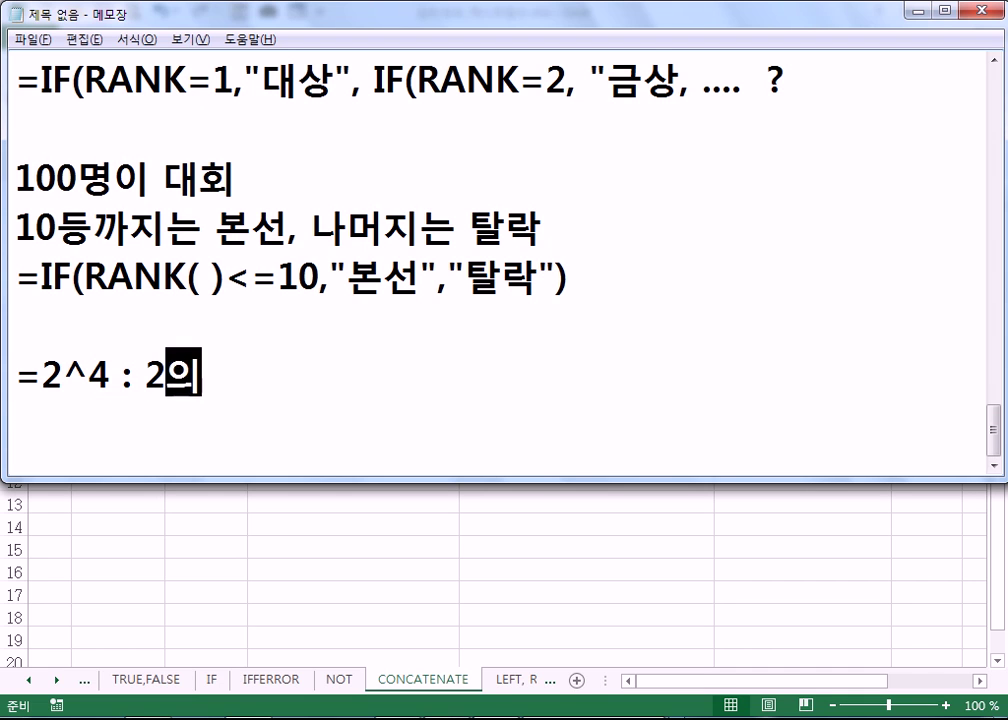
pyautogui.write(' 4승')
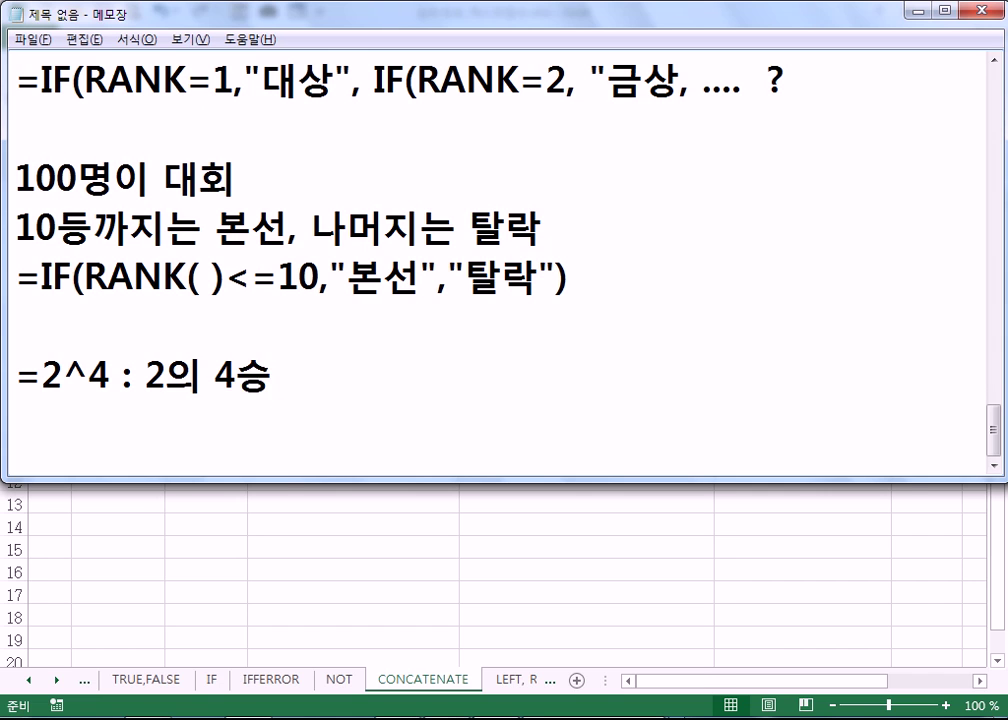
# - Add the note '=POWER(2, 4) : 2의 4승' on the next line
pyautogui.press('Return')
pyautogui.write('=POW')
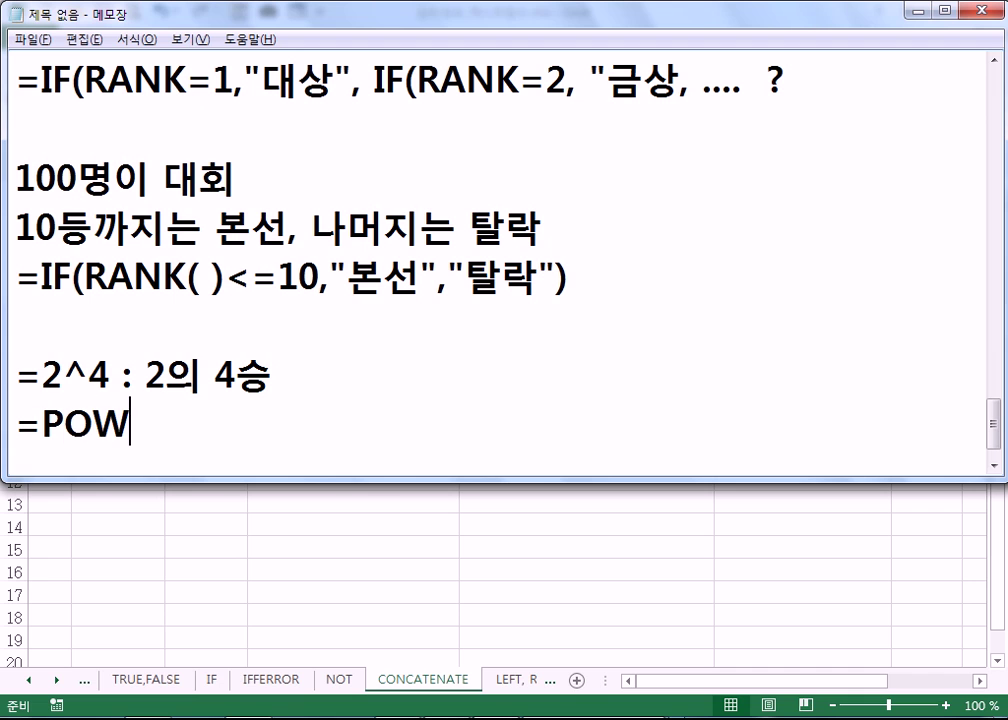
pyautogui.write('ER*')
pyautogui.press('BackSpace')
pyautogui.write('(')
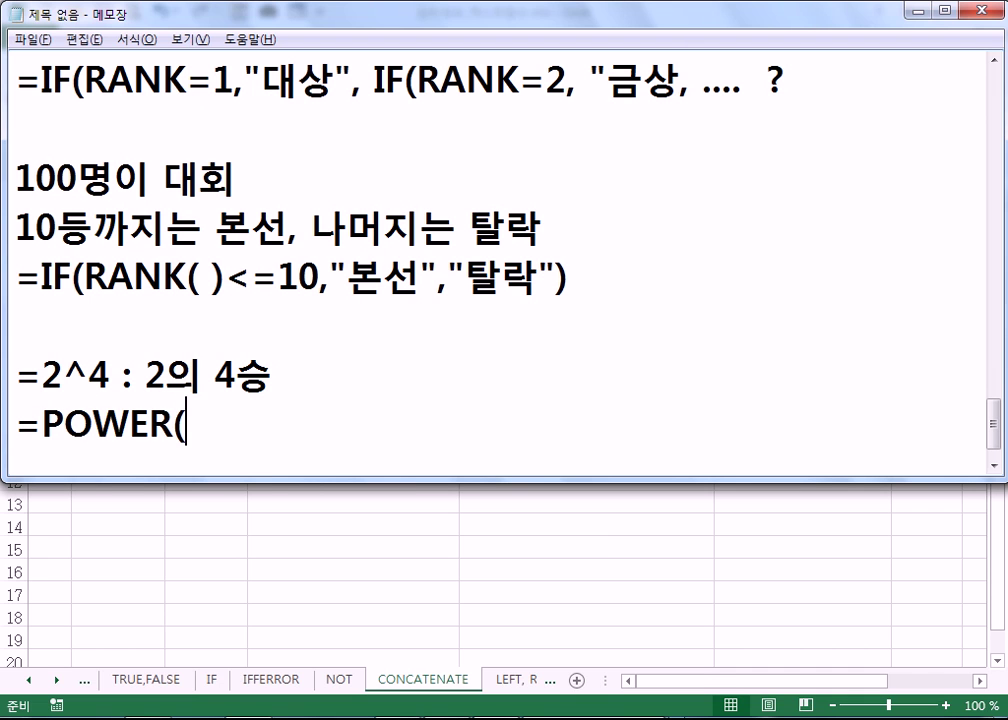
pyautogui.write('2, 4)')
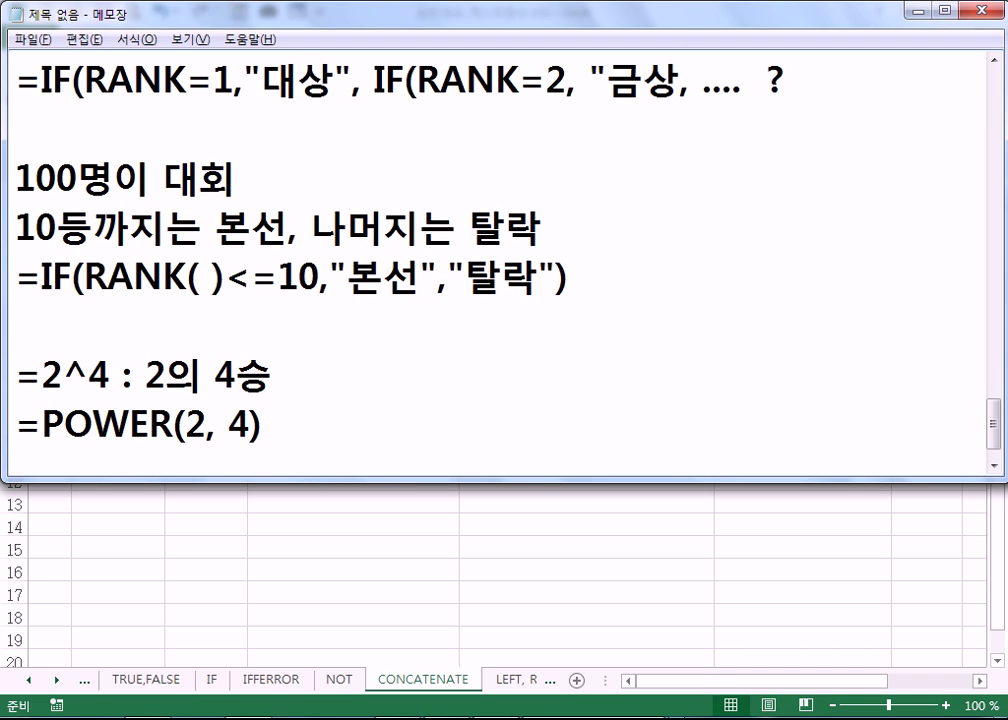
pyautogui.write(' : 2DML')
pyautogui.press('BackSpace')
pyautogui.press('BackSpace')
pyautogui.press('BackSpace')
pyautogui.write('의 4')
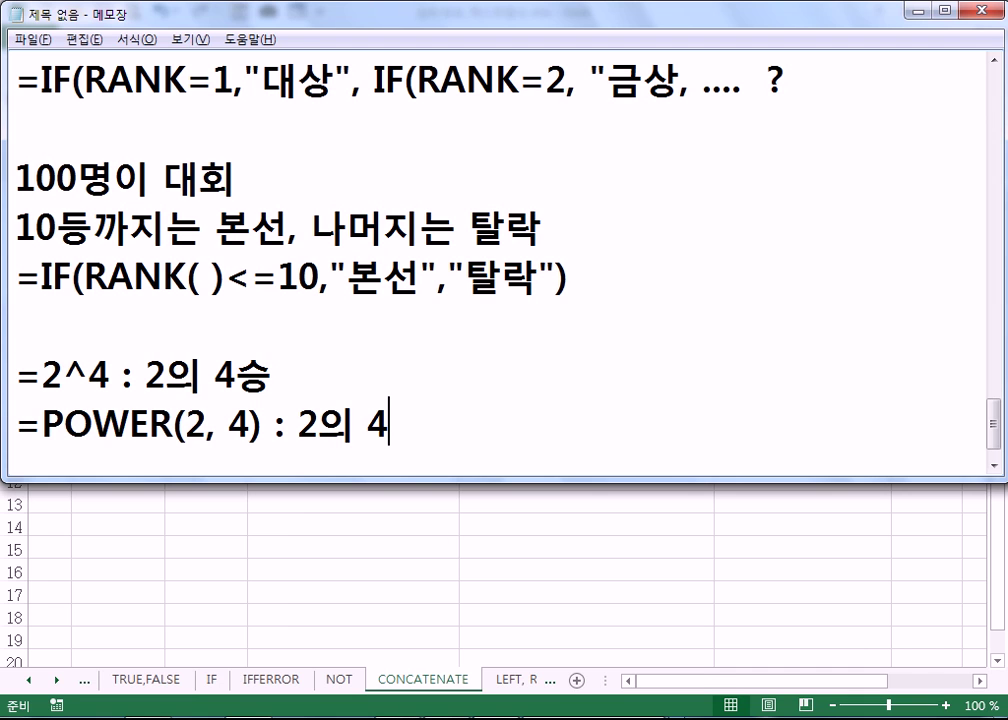
pyautogui.write('스ㅇ')
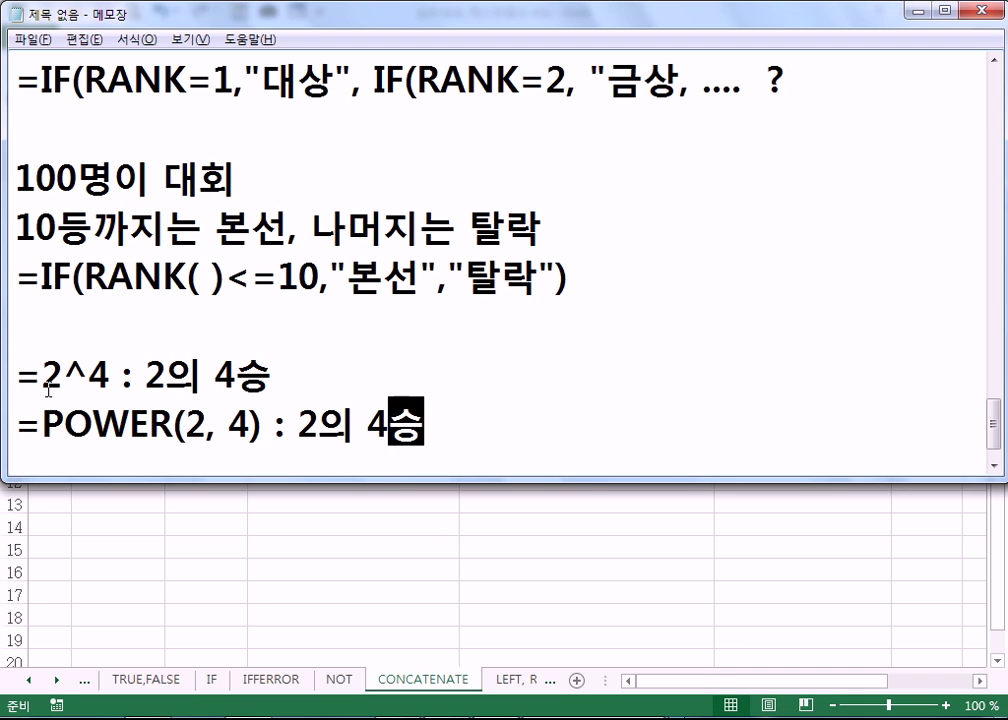
# - Highlight the ^ operator and POWER in turn to compare the two notes
pyautogui.moveTo(63, 380); pyautogui.dragTo(88, 380)
pyautogui.moveTo(42, 425); pyautogui.dragTo(173, 425)
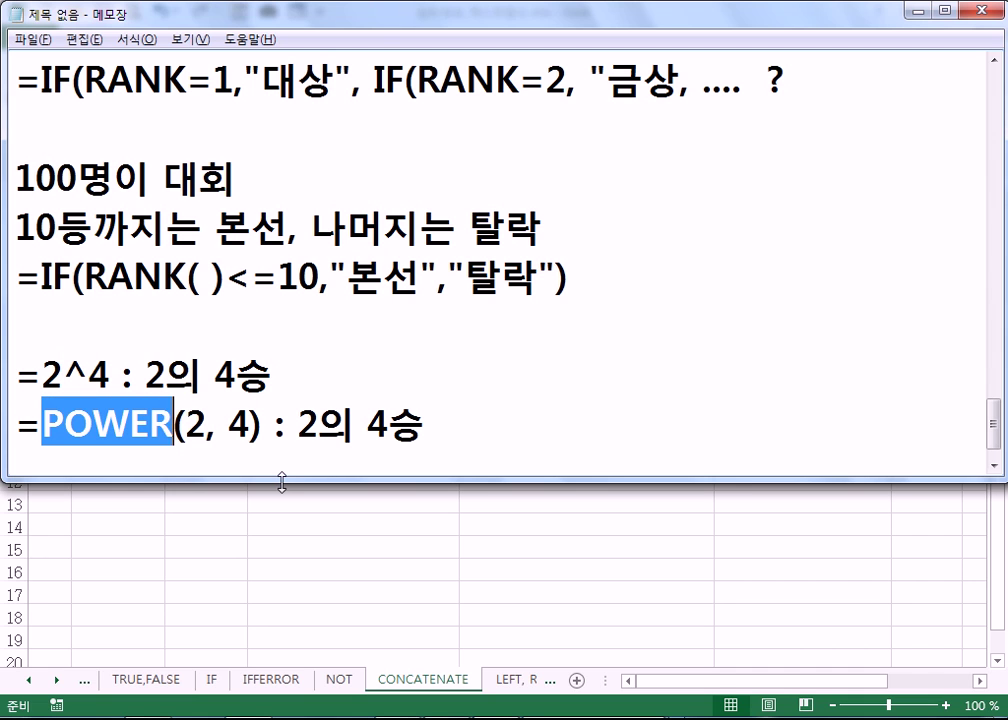
pyautogui.moveTo(63, 372); pyautogui.dragTo(90, 372)
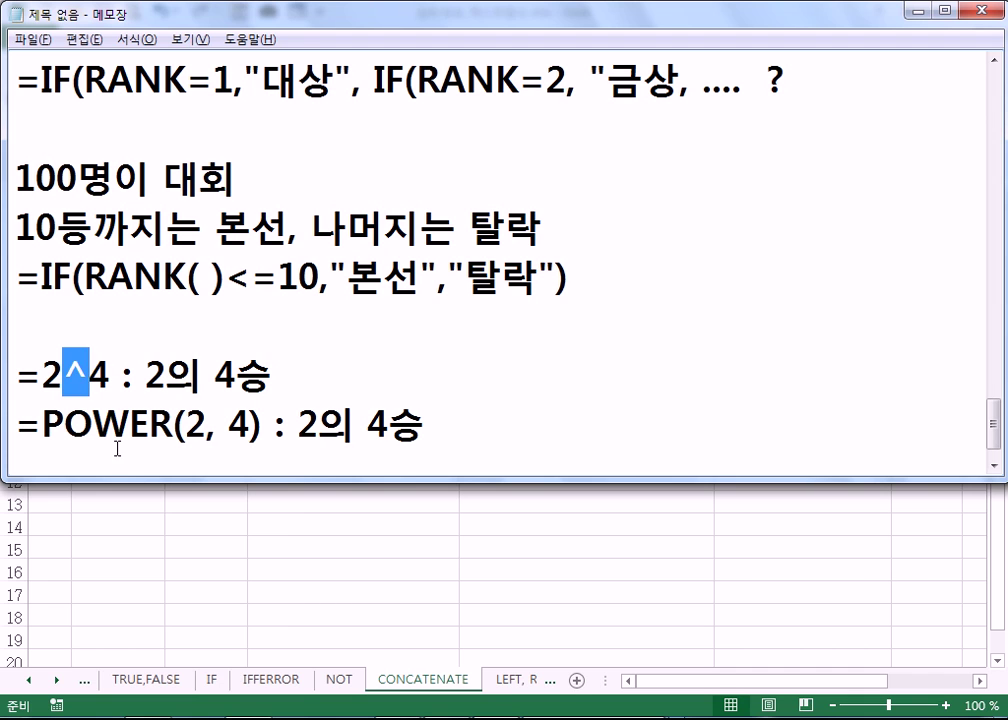
pyautogui.moveTo(43, 424); pyautogui.dragTo(172, 425)
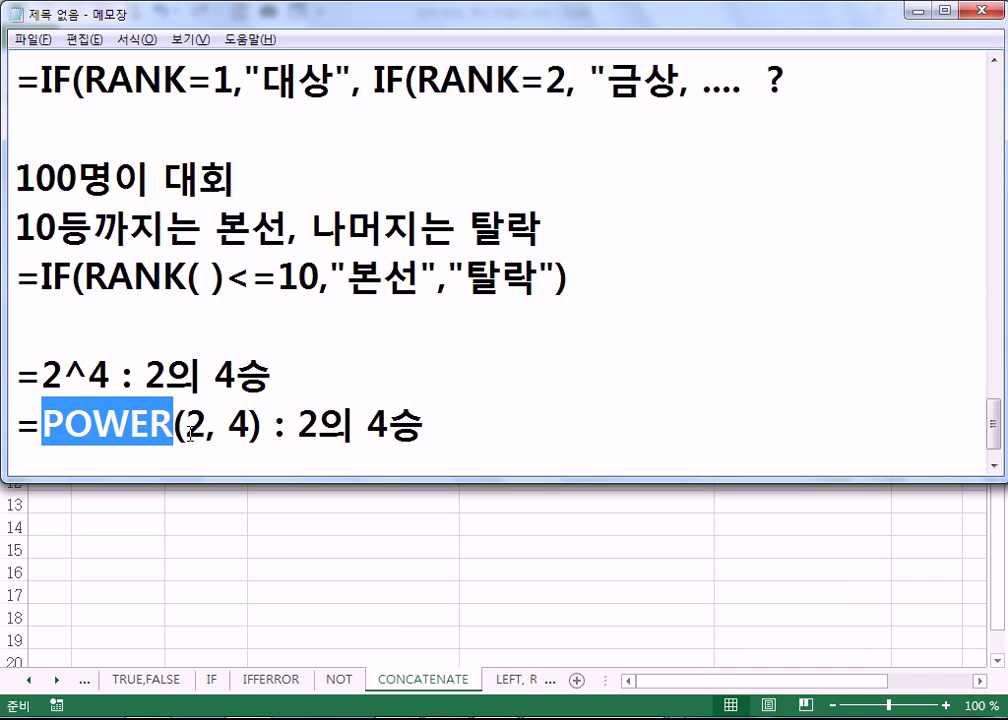
pyautogui.click(504, 450)
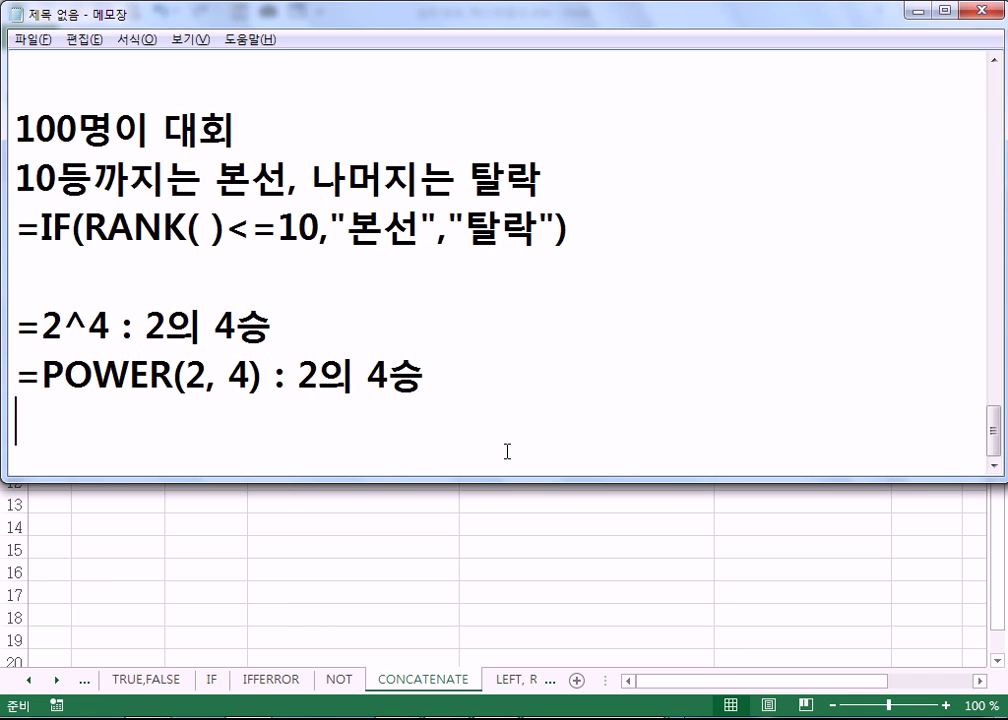
# - Review C4's =LEFT(B4,1) on the LEFT, RIGHT sheet, then move to the MID sheet
pyautogui.click(507, 686)
pyautogui.click(507, 686)
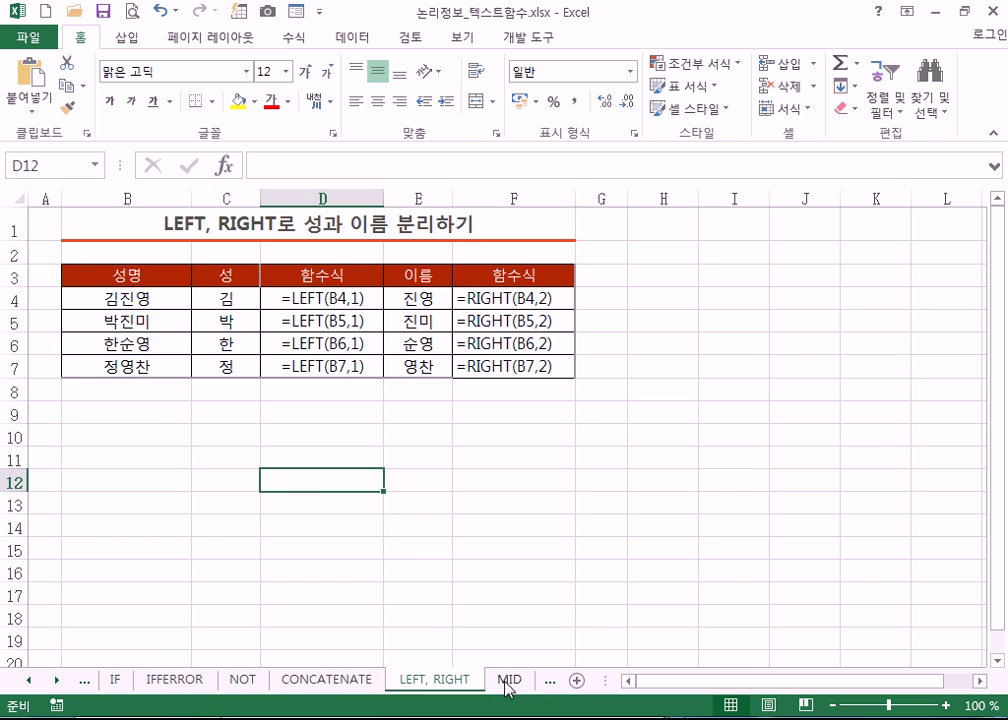
pyautogui.click(140, 298)
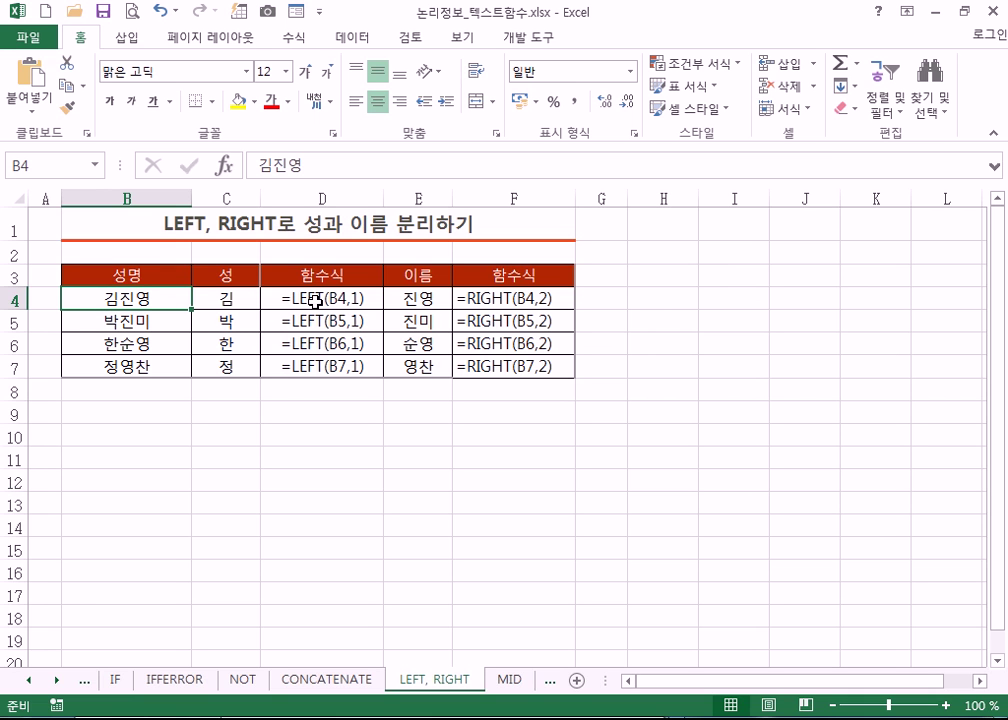
pyautogui.click(244, 298)
pyautogui.doubleClick(244, 298)
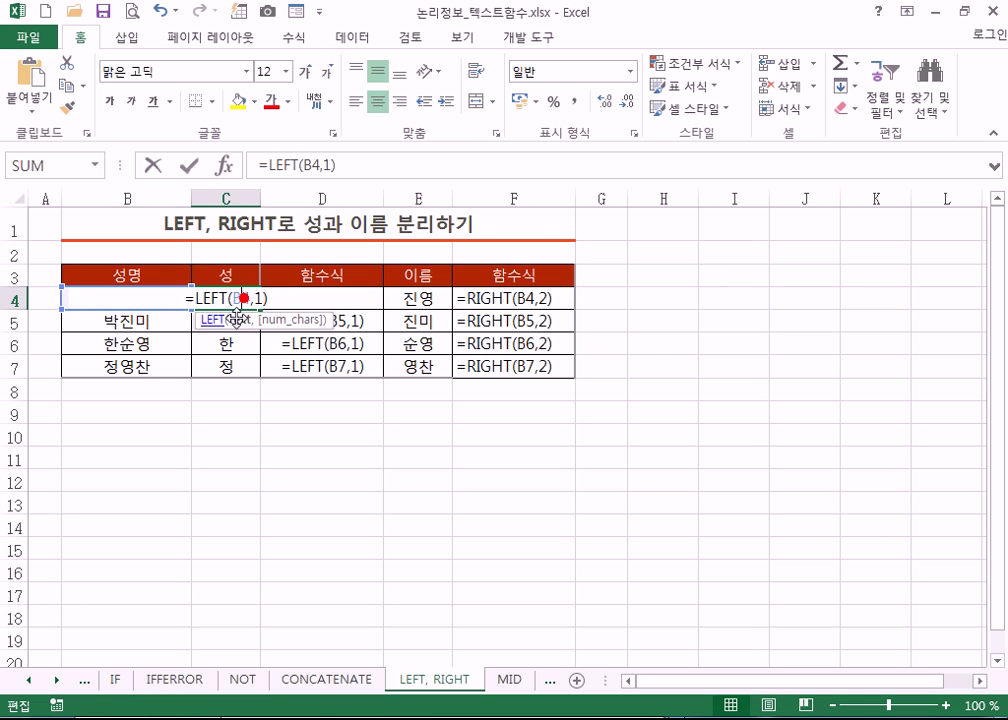
pyautogui.press('Escape')
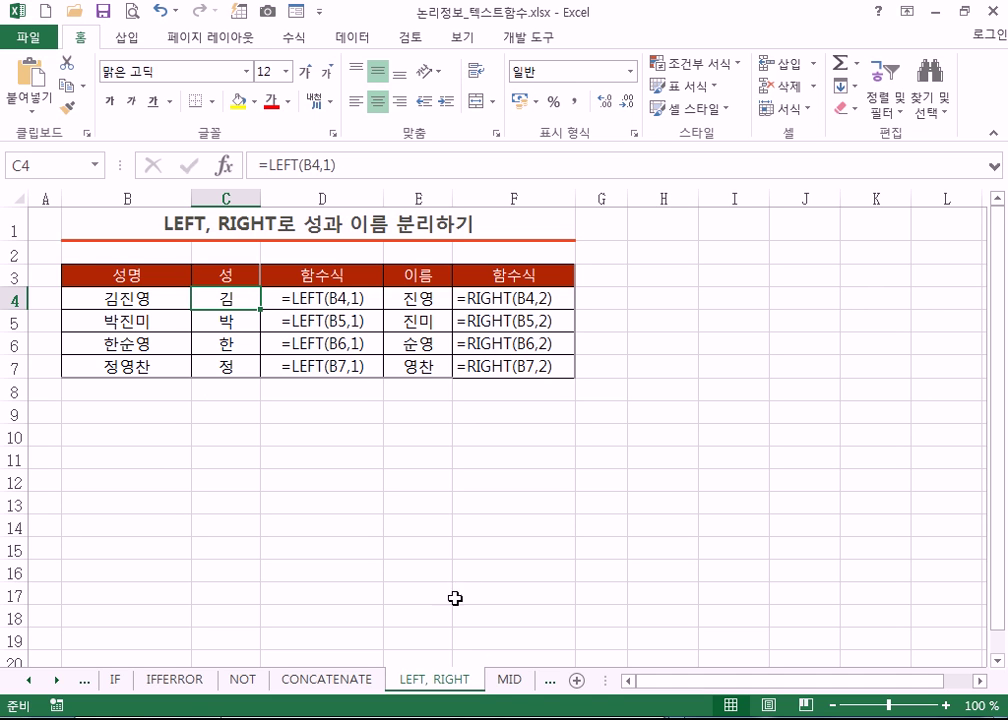
pyautogui.click(509, 681)
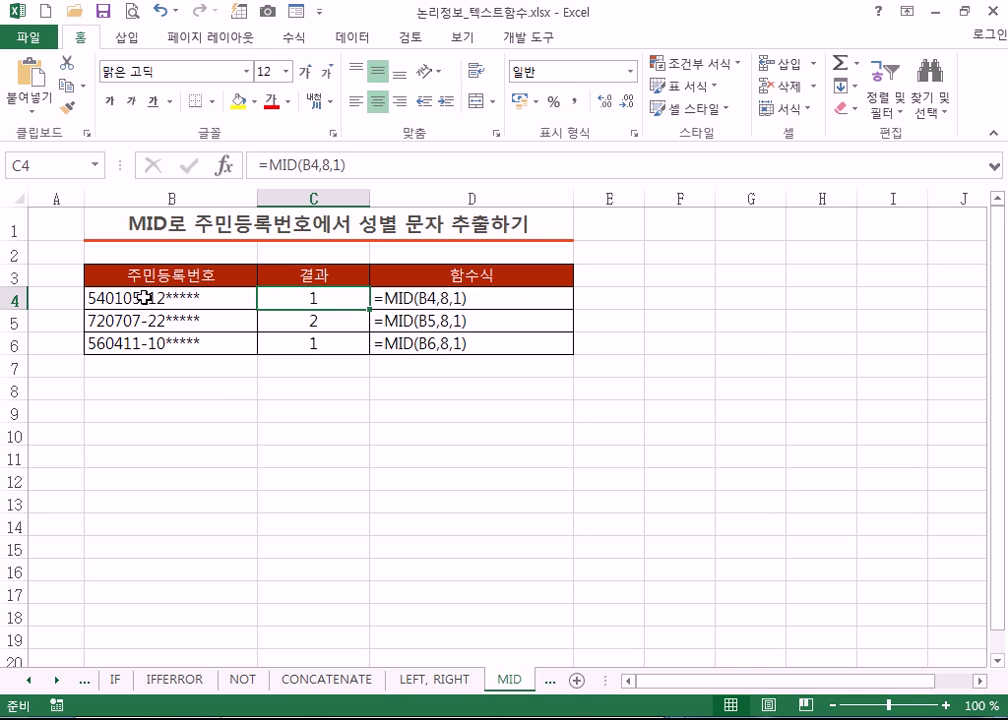
# - Point out the 12 after the dash in B4's ID without editing it, then start a new Notepad line
pyautogui.doubleClick(145, 297)
pyautogui.moveTo(148, 297); pyautogui.dragTo(165, 297)
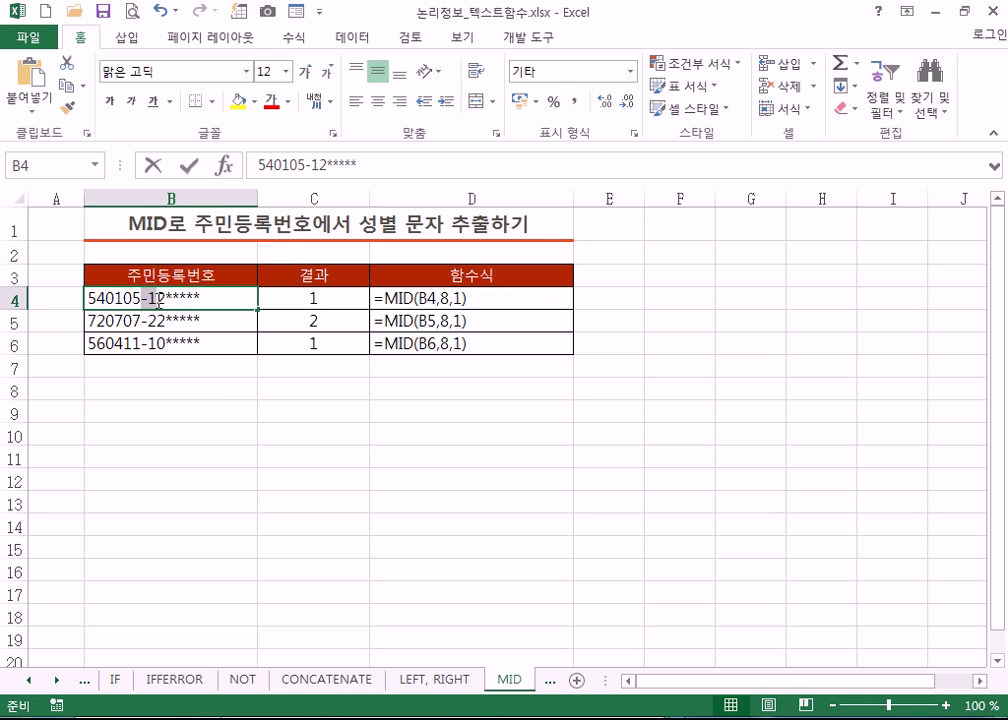
pyautogui.click(198, 427)
pyautogui.click(200, 390)
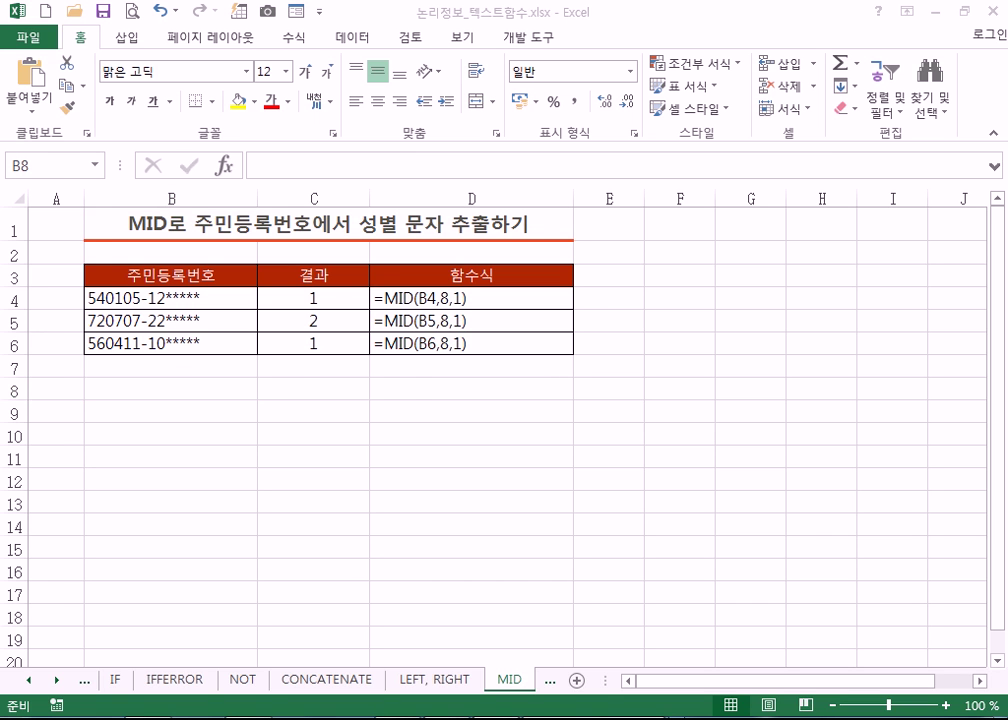
pyautogui.press('Return')
# - Write '아이핀, 마이핀' in the notes, highlight each term, then go back to Excel
pyautogui.write('아이핀, ')
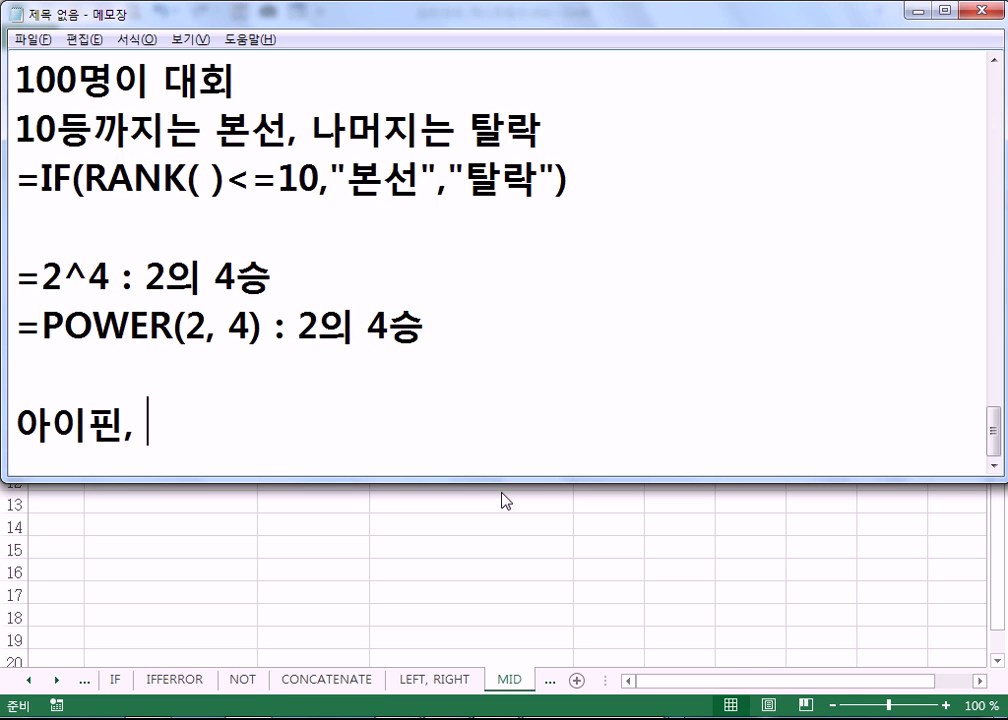
pyautogui.write('마이핀')
pyautogui.press('Return')
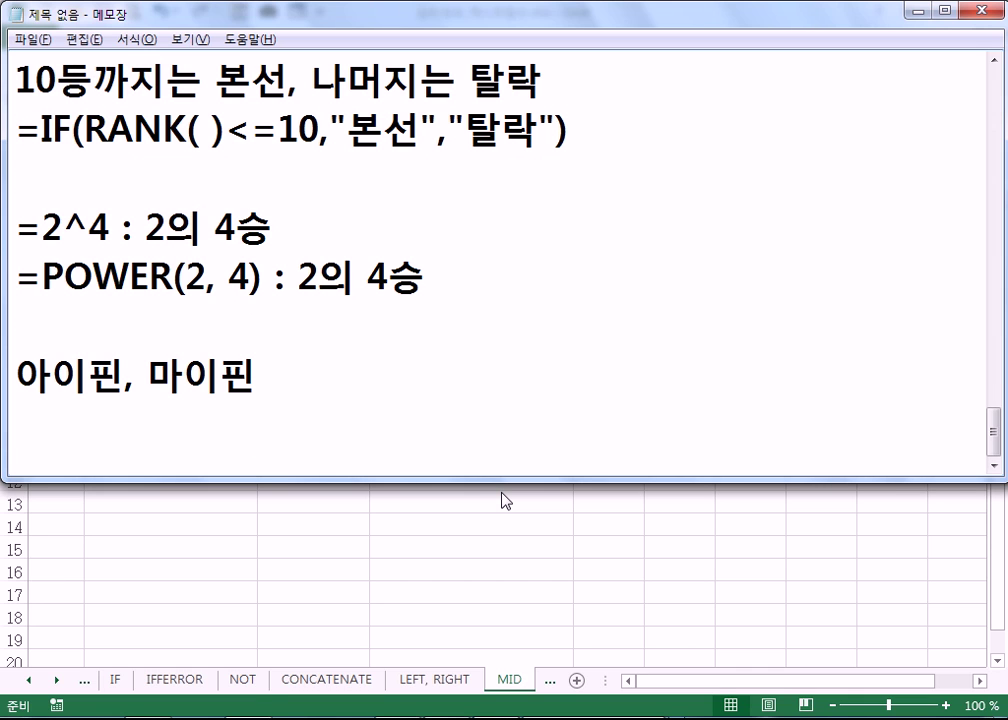
pyautogui.doubleClick(122, 380)
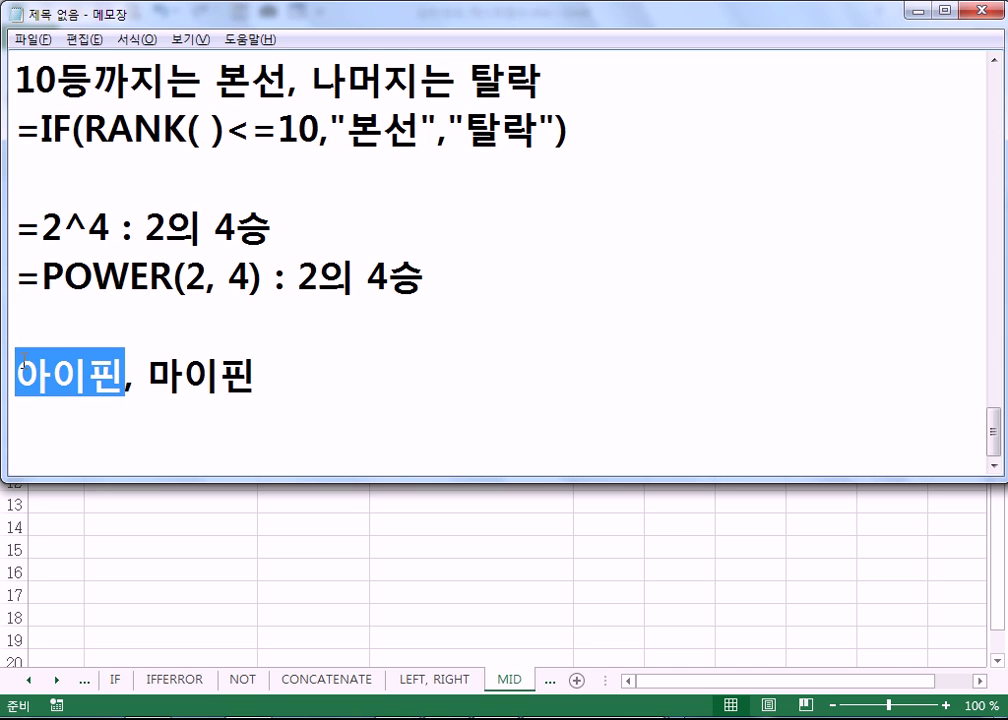
pyautogui.moveTo(139, 378); pyautogui.dragTo(263, 380)
pyautogui.click(264, 384)
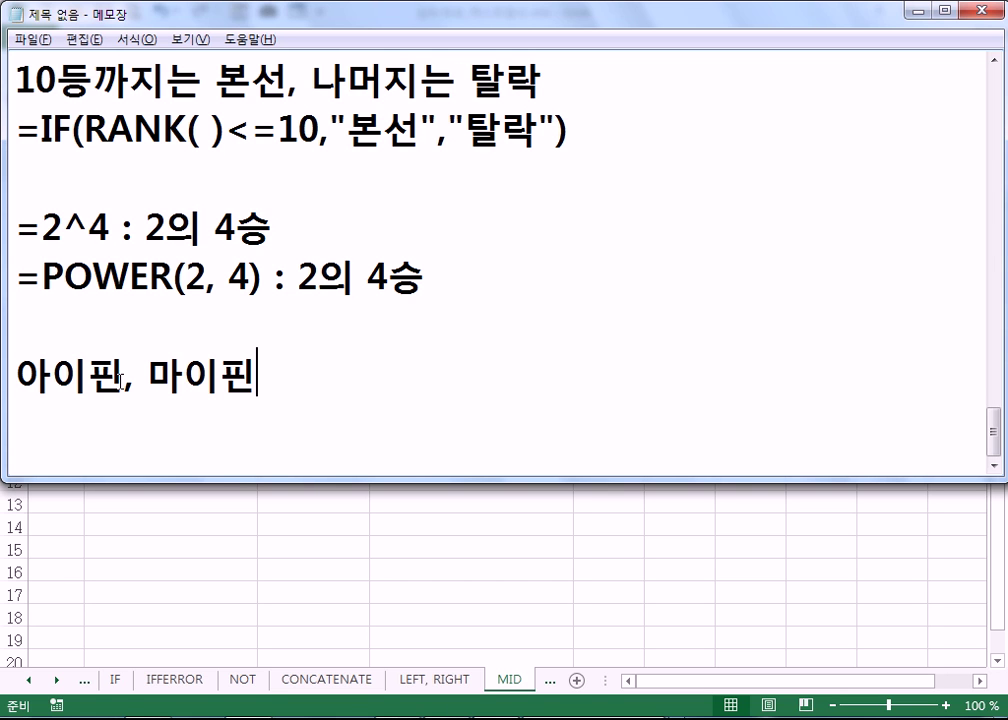
pyautogui.press('Return')
pyautogui.hotkey('alt', 'Tab')
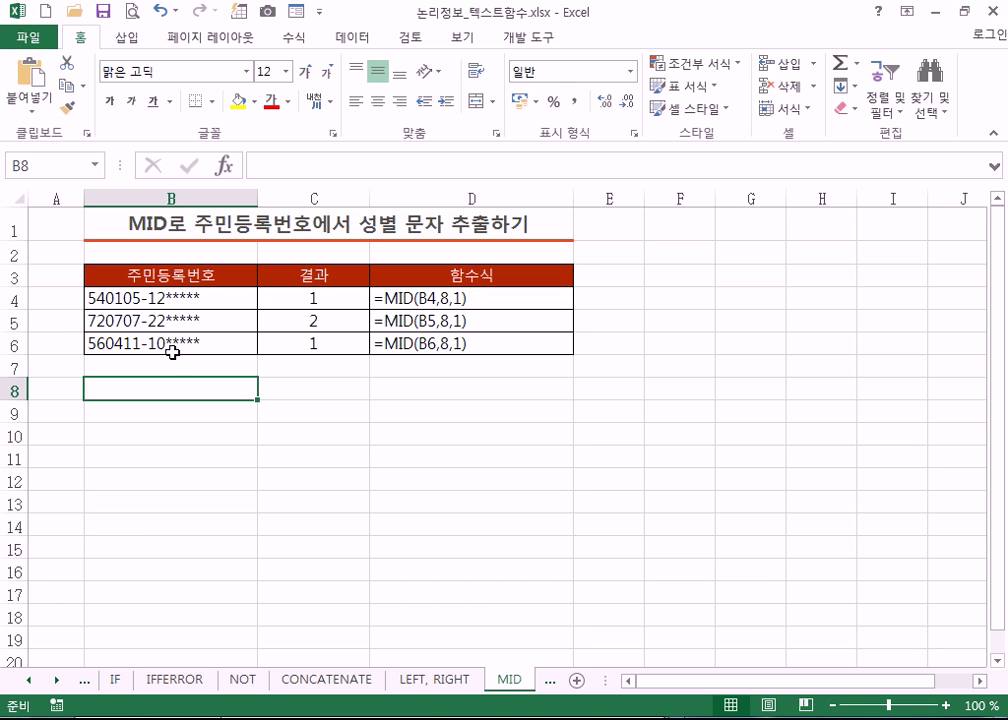
# - Enter a sample resident registration number in B7, correcting the typos along the way
pyautogui.click(114, 367)
pyautogui.click(130, 344)
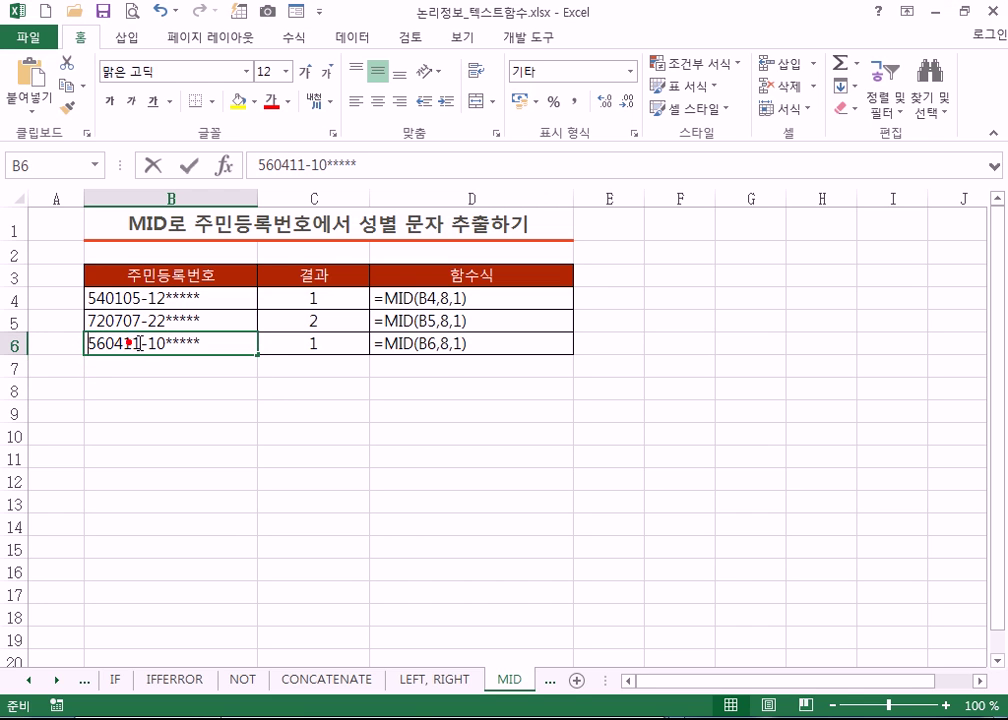
pyautogui.doubleClick(139, 343)
pyautogui.click(108, 367)
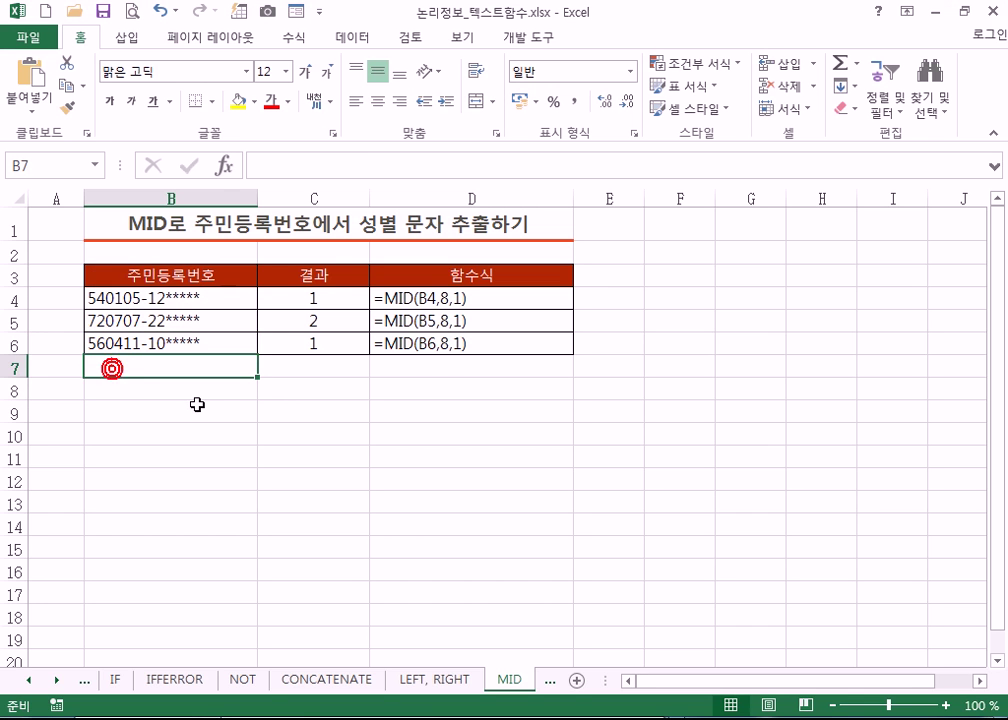
pyautogui.keyDown('ctrl'); pyautogui.scroll(7, 245, 423); pyautogui.keyUp('ctrl')
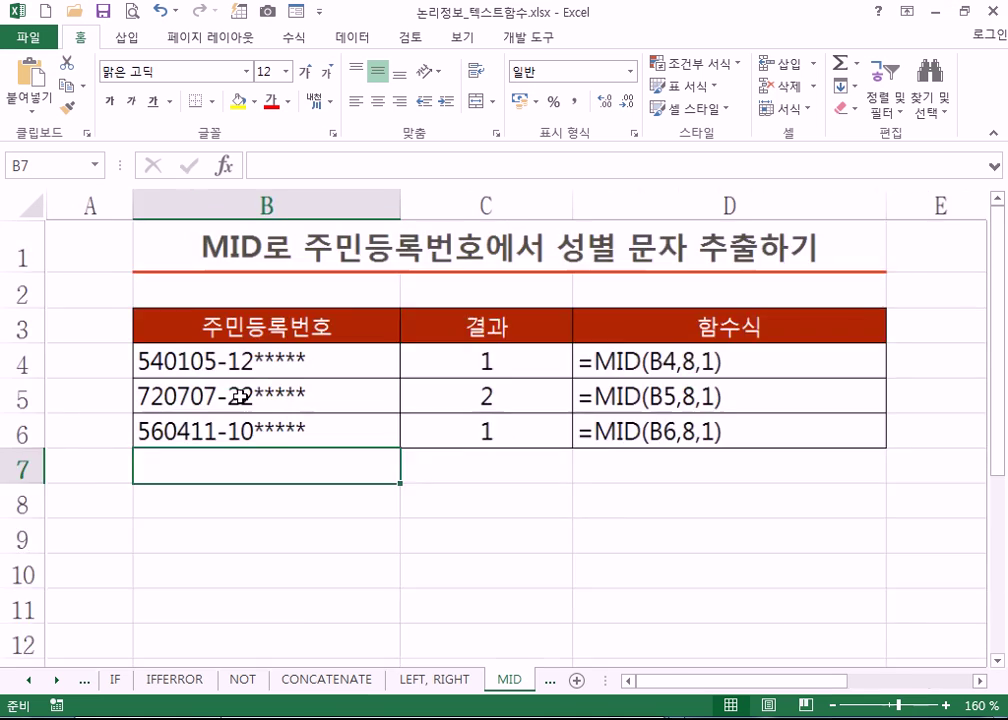
pyautogui.scroll(-1, 240, 396)
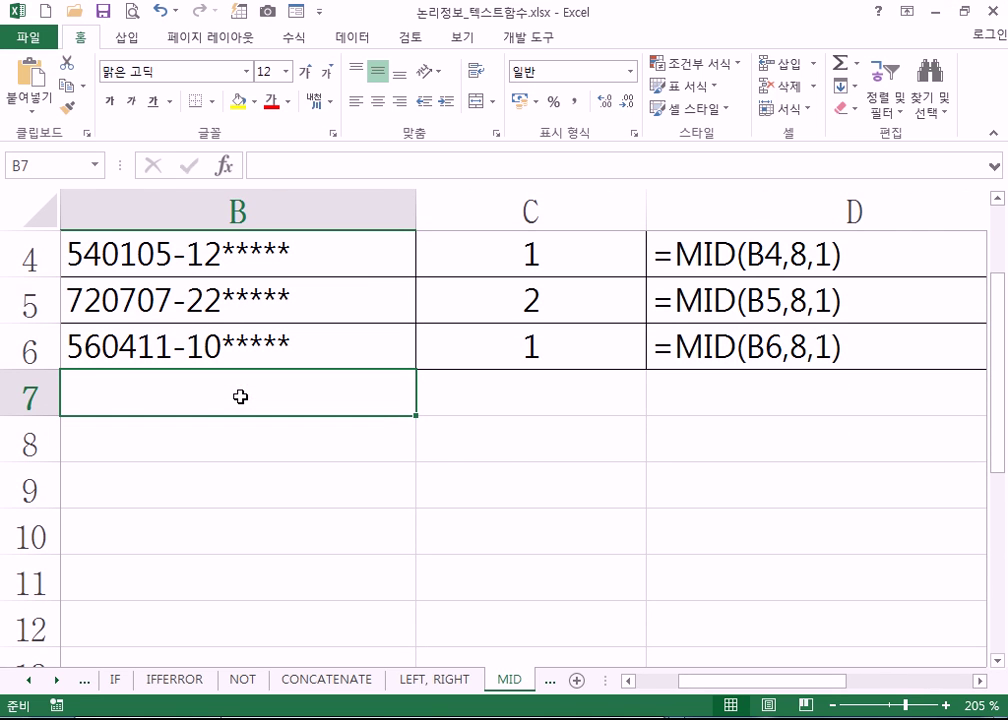
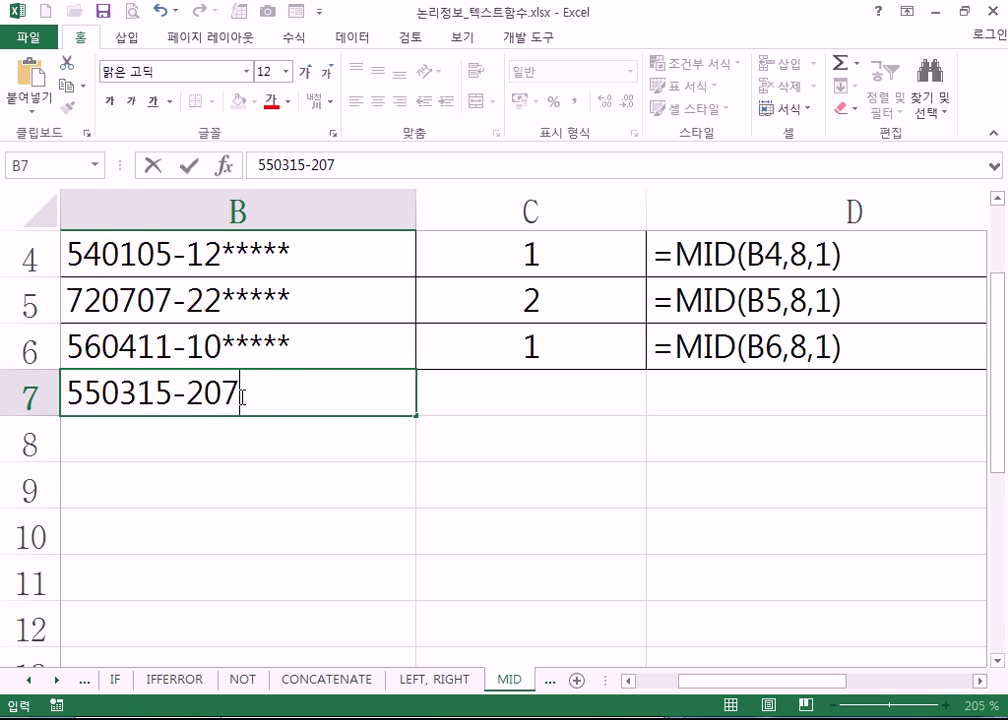
pyautogui.press('BackSpace')
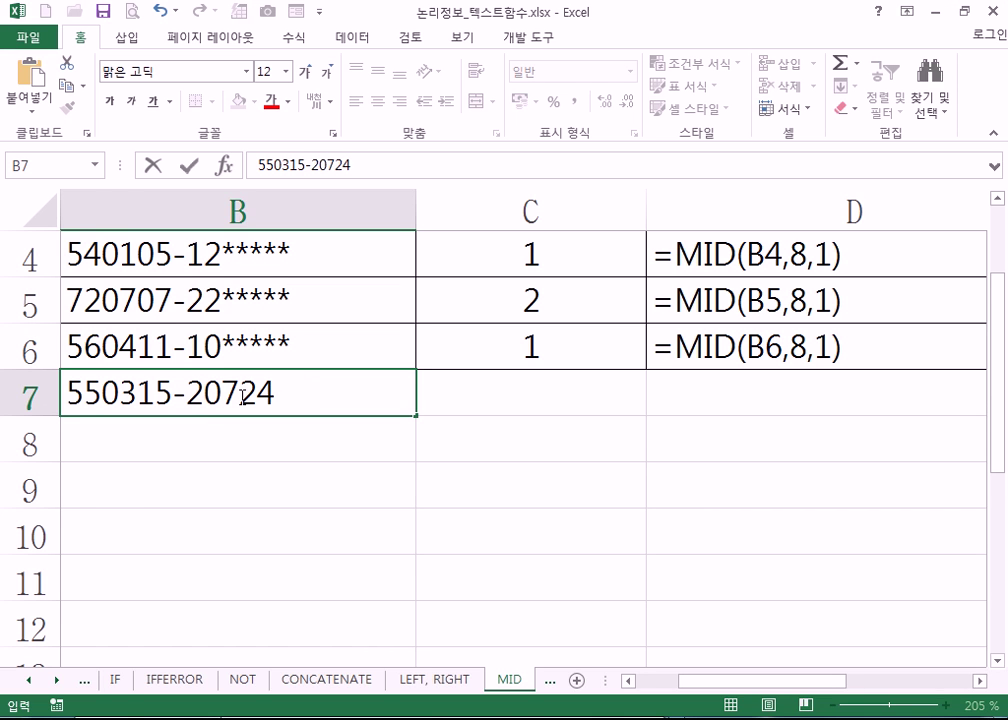
pyautogui.press('BackSpace')
pyautogui.press('BackSpace')
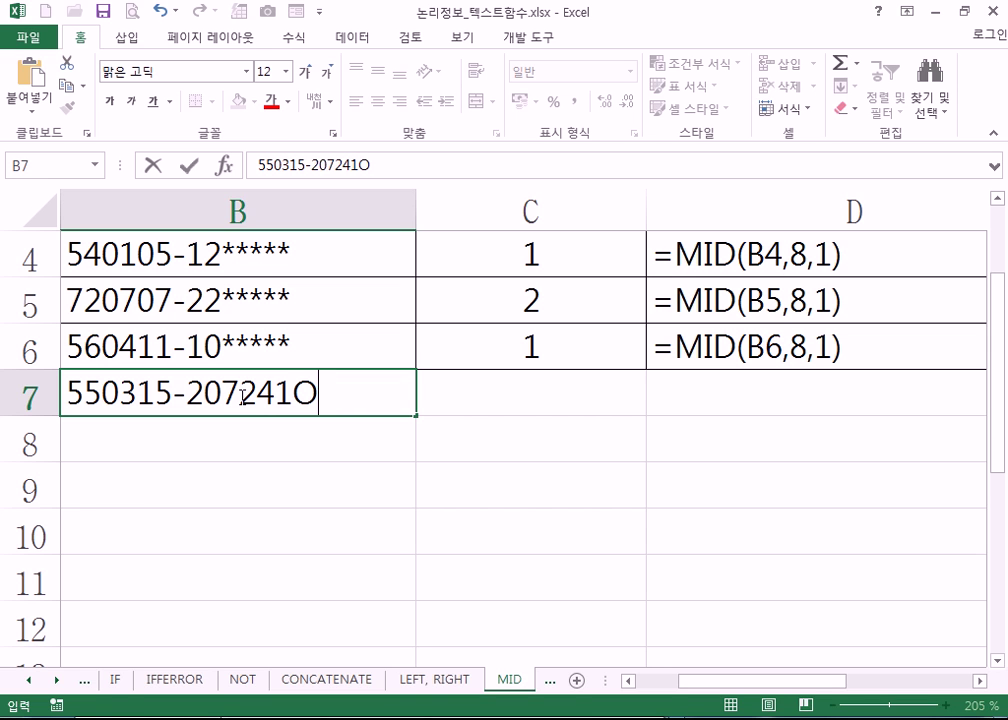
pyautogui.press('Return')
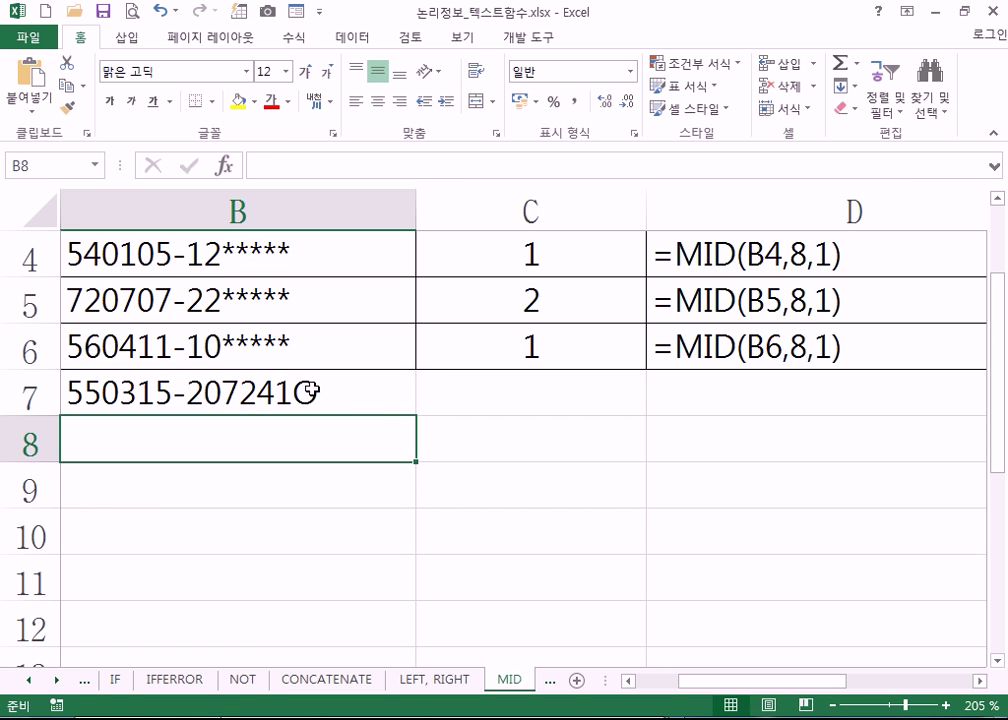
pyautogui.click(304, 390)
pyautogui.doubleClick(297, 390)
pyautogui.moveTo(318, 394); pyautogui.dragTo(293, 394)
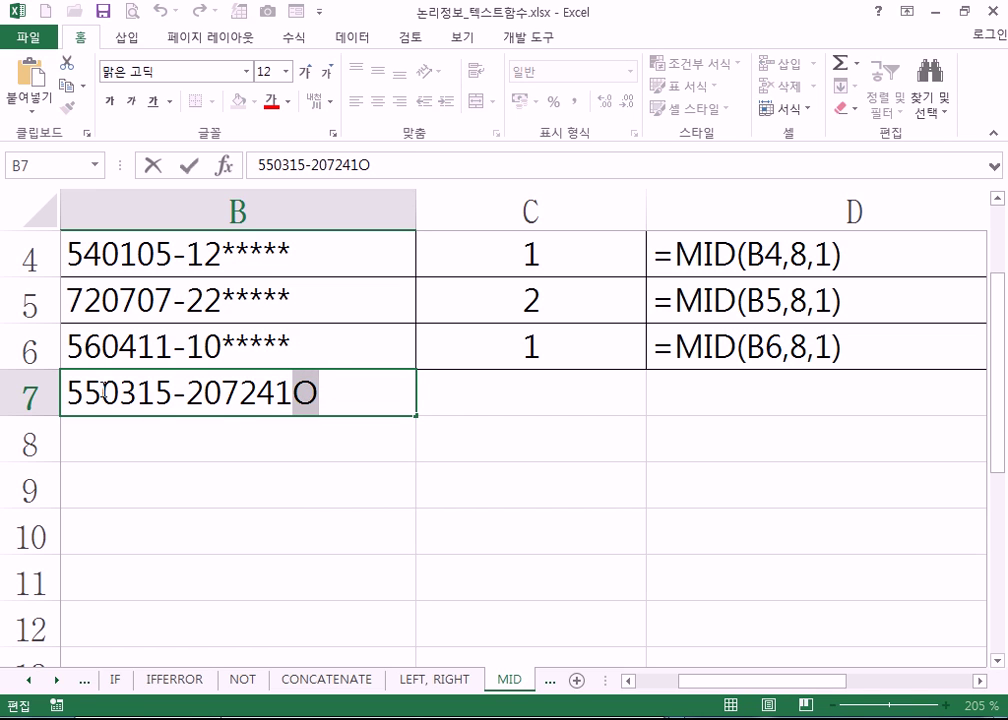
pyautogui.moveTo(203, 392); pyautogui.dragTo(188, 392)
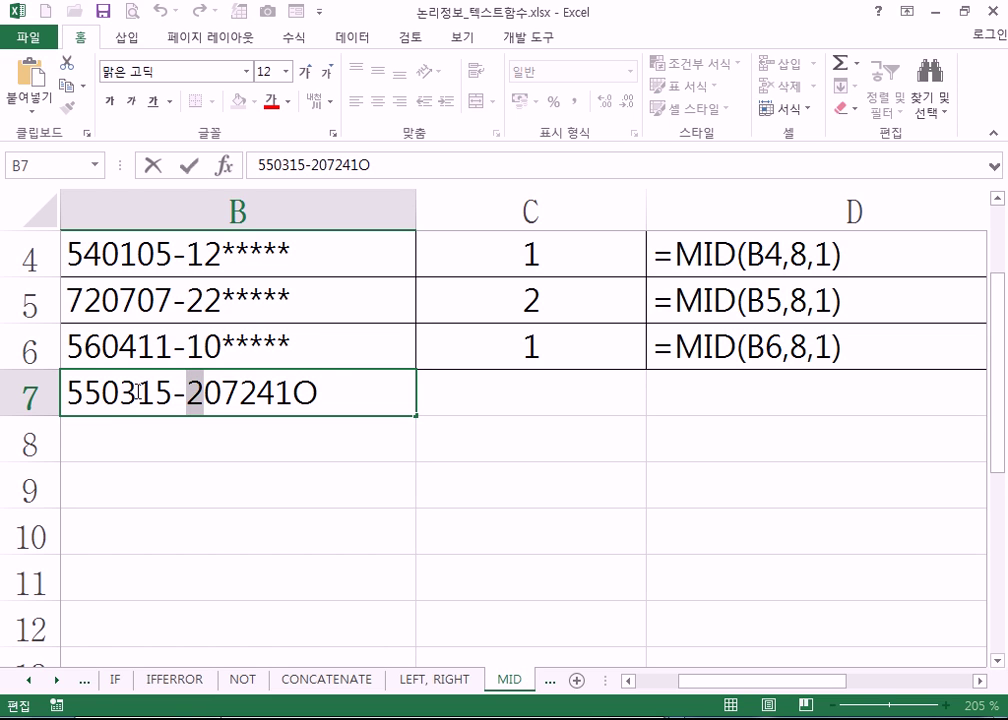
pyautogui.moveTo(205, 392); pyautogui.dragTo(275, 392)
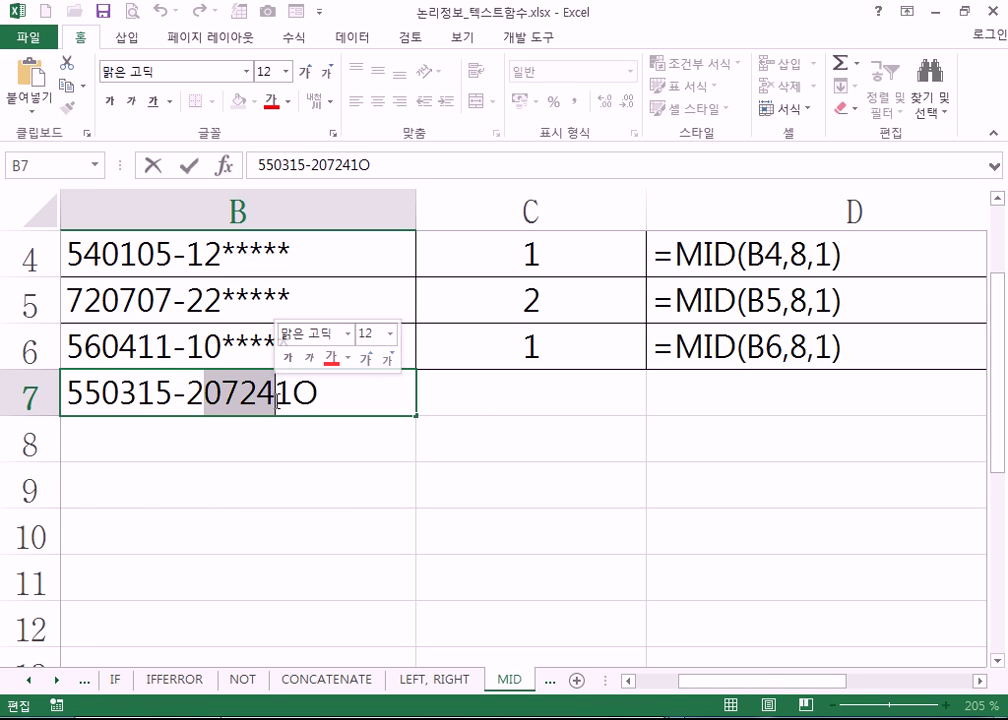
pyautogui.moveTo(277, 400); pyautogui.dragTo(292, 402)
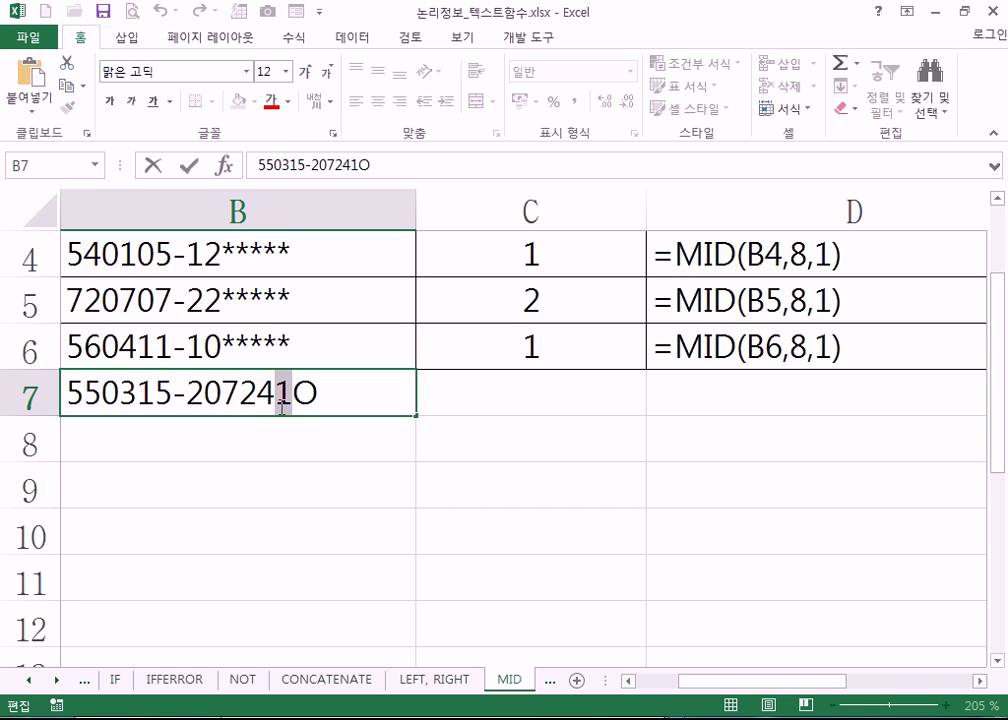
pyautogui.moveTo(283, 417)
pyautogui.moveTo(289, 392)
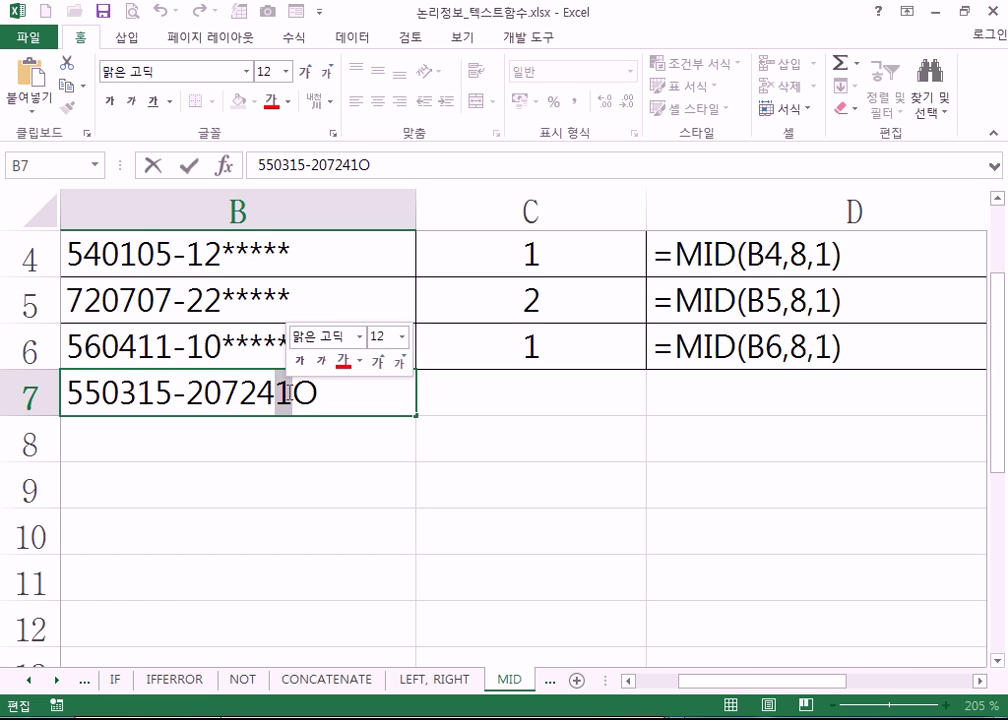
pyautogui.moveTo(67, 392); pyautogui.dragTo(137, 392)
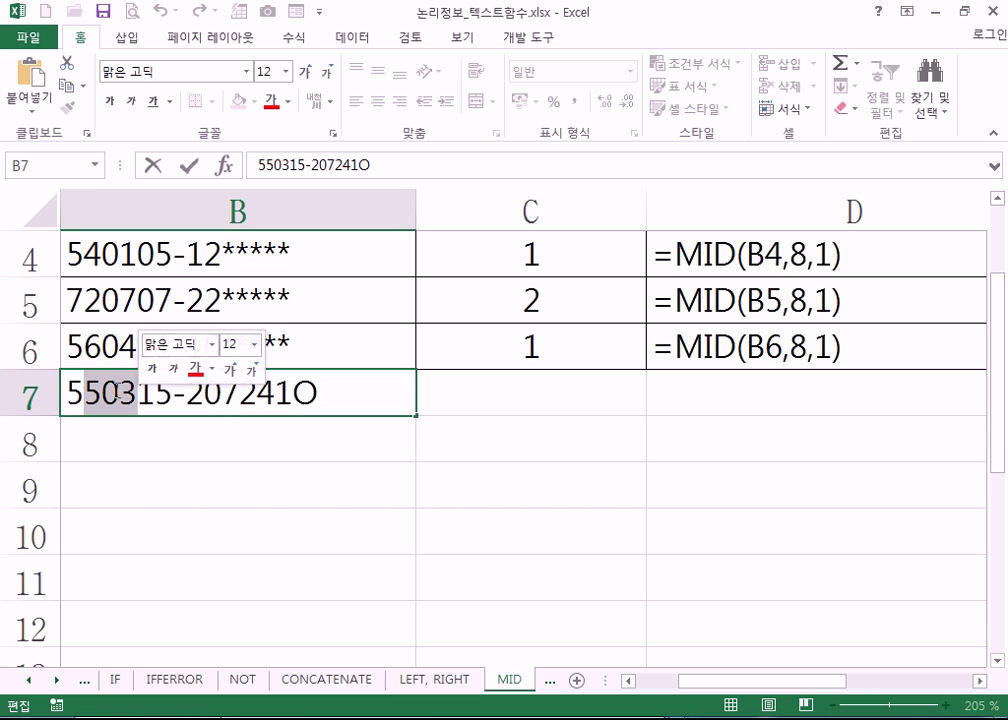
pyautogui.moveTo(84, 392); pyautogui.dragTo(72, 390)
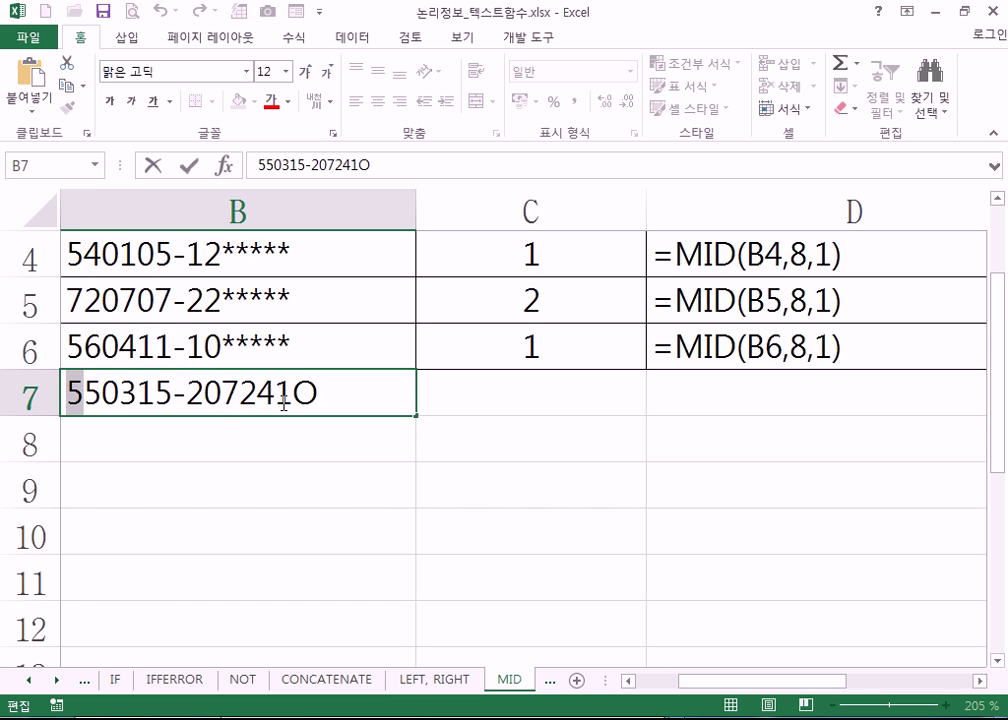
pyautogui.click(289, 397)
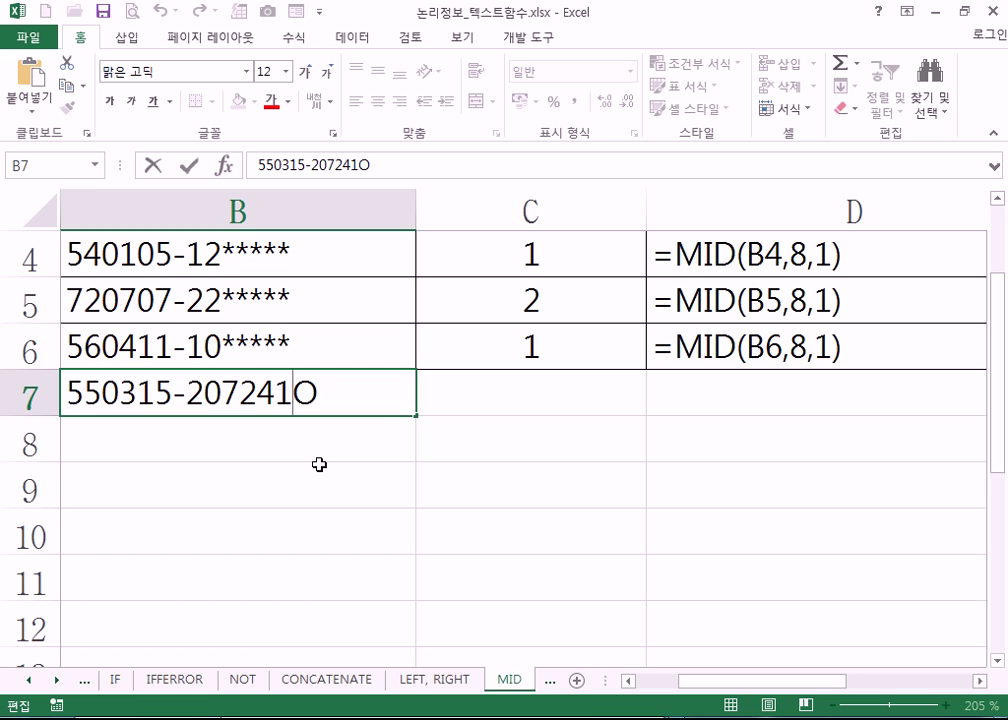
# - Change the trailing O in B7's ID to 6, then mark the gender digit after the hyphen
pyautogui.moveTo(293, 390); pyautogui.dragTo(311, 393)
pyautogui.write('6')
pyautogui.click(319, 475)
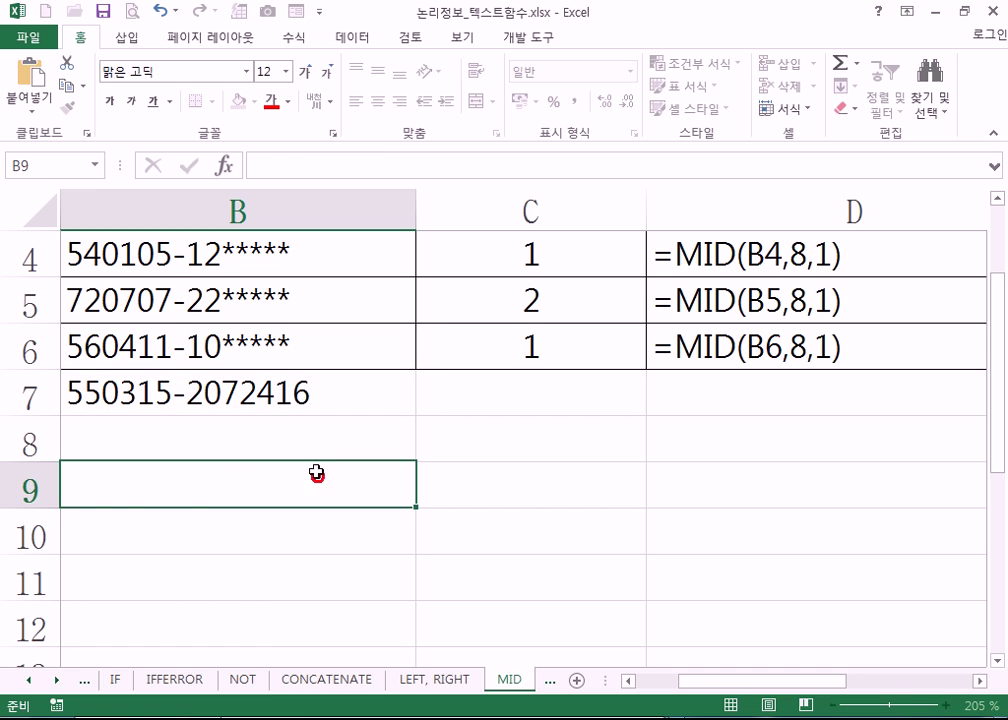
pyautogui.click(302, 394)
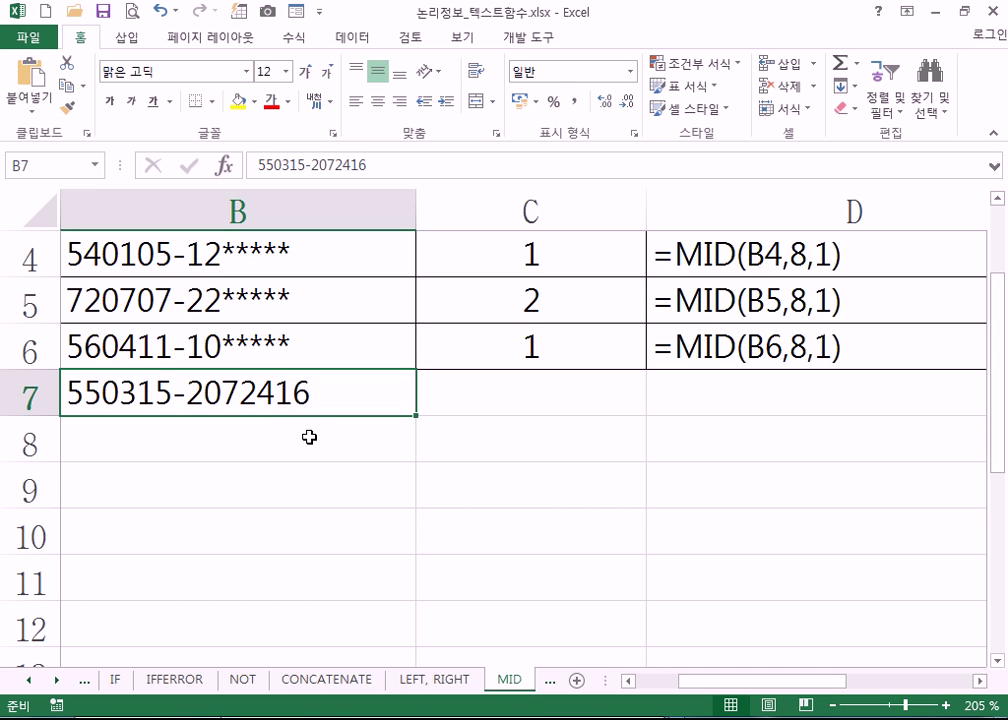
pyautogui.click(313, 443)
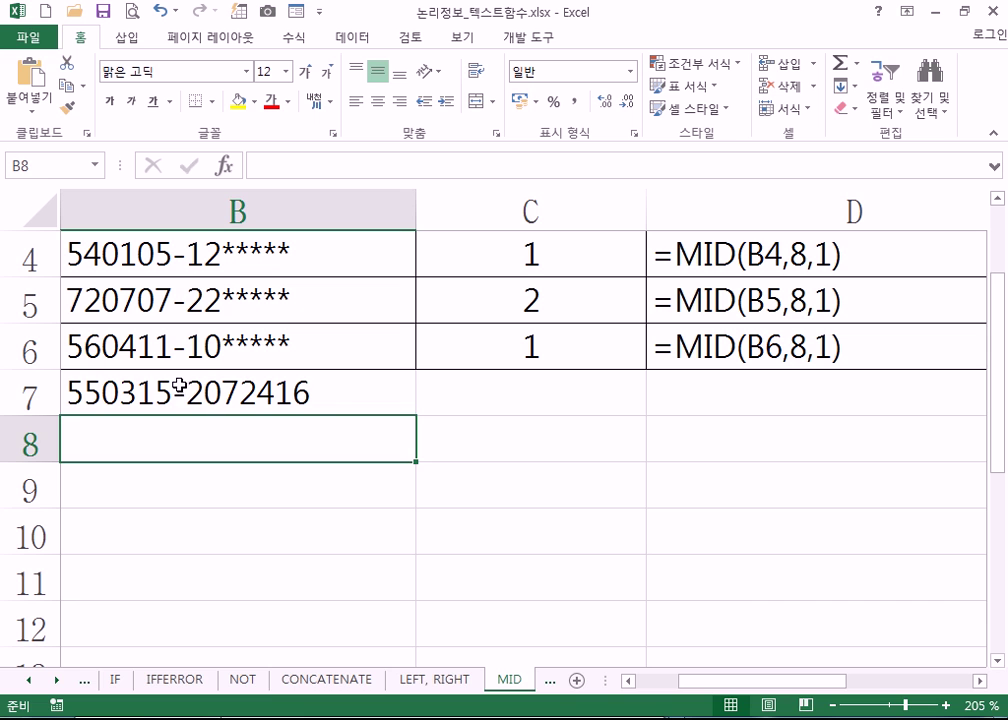
pyautogui.doubleClick(140, 391)
pyautogui.moveTo(187, 393); pyautogui.dragTo(203, 393)
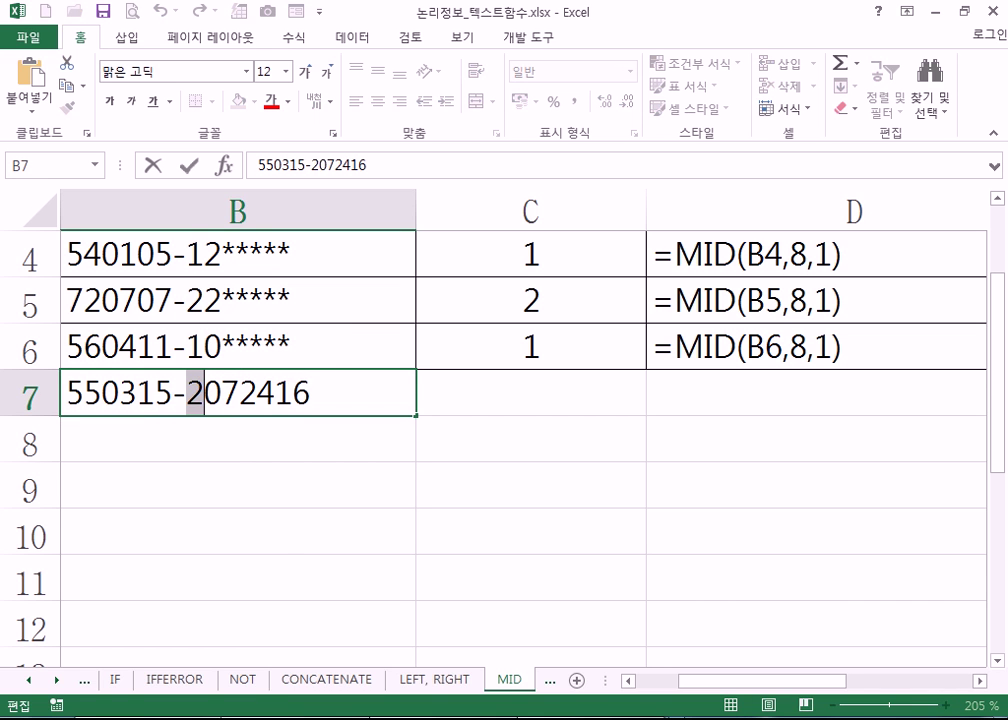
# - Type the digits 9, 0, 1, 2, 3, 4, 5, 6 in Notepad, one per line
pyautogui.click(672, 716)
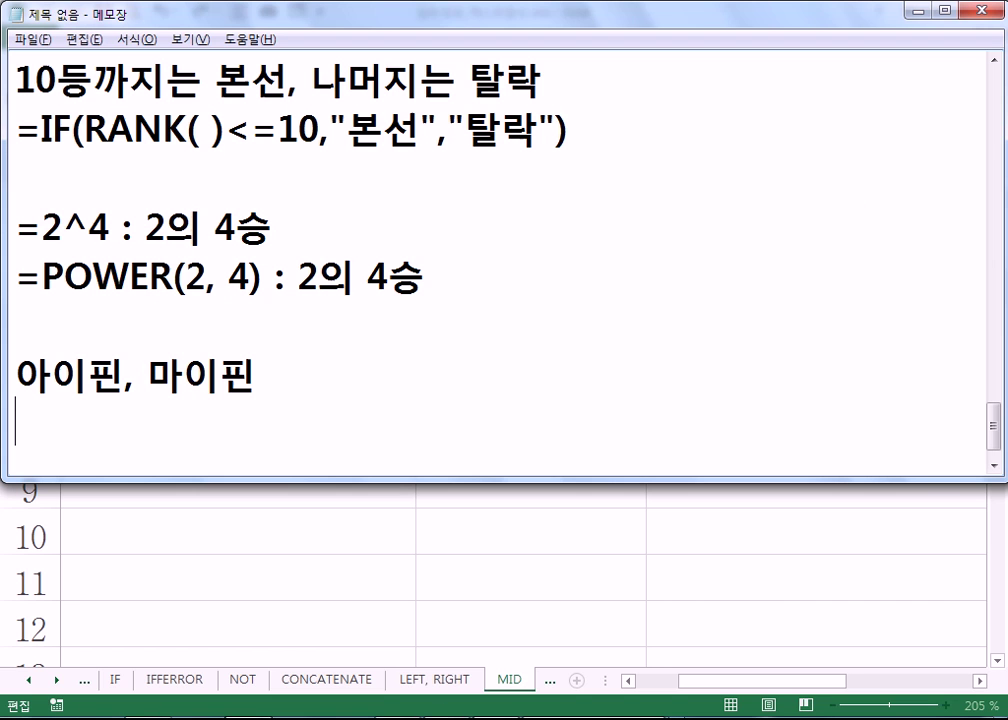
pyautogui.write('0')
pyautogui.press('BackSpace')
pyautogui.write('90123456')
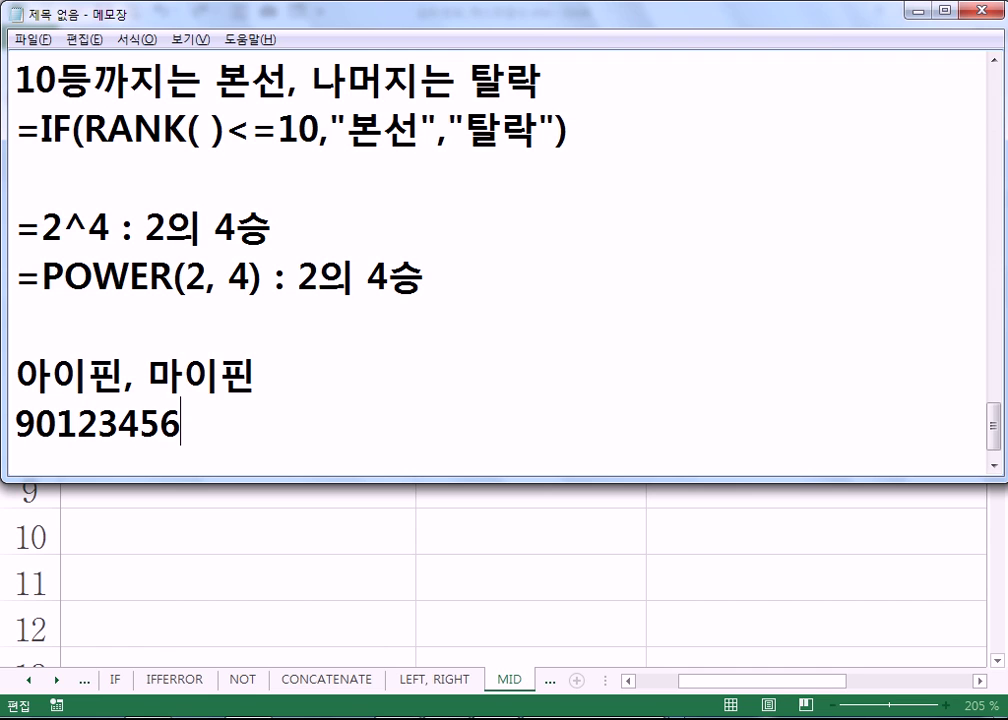
pyautogui.press('Home')
pyautogui.press('Right')
pyautogui.press('Return')
pyautogui.press('Right')
pyautogui.press('Return')
pyautogui.press('Right')
pyautogui.press('Return')
pyautogui.press('Right')
pyautogui.press('Return')
pyautogui.press('Right')
pyautogui.press('Return')
pyautogui.press('Right')
pyautogui.press('Return')
pyautogui.press('Right')
pyautogui.press('Return')
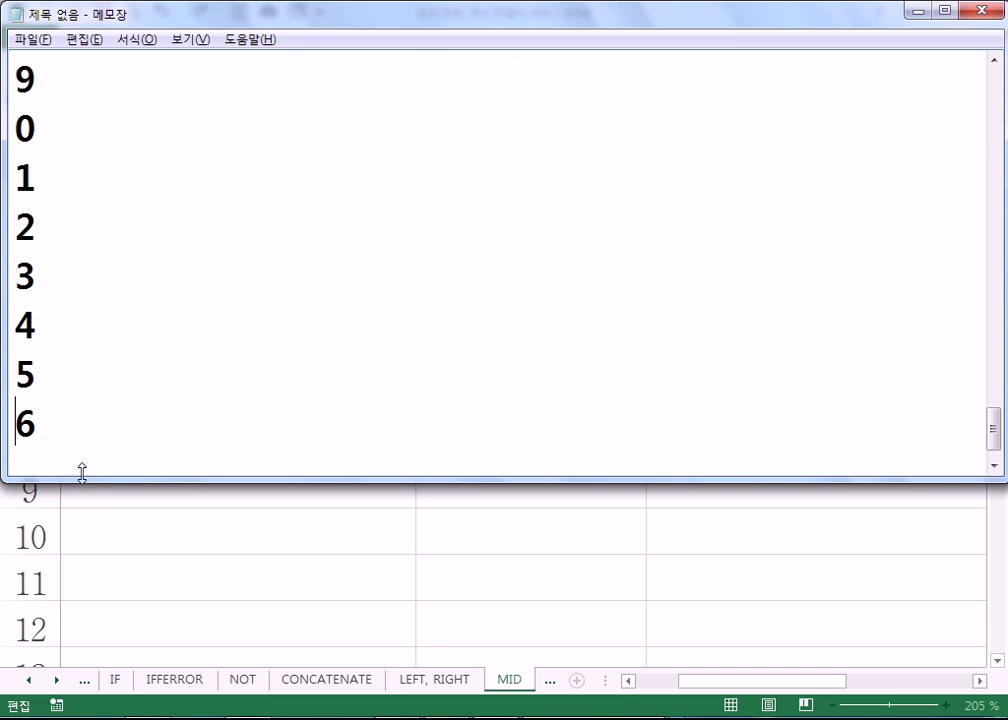
pyautogui.press('Right')
# - Highlight the digit pairs 1–2, 3–4, 9–0 and 5–6 to explain the gender codes
pyautogui.moveTo(15, 155); pyautogui.dragTo(52, 225)
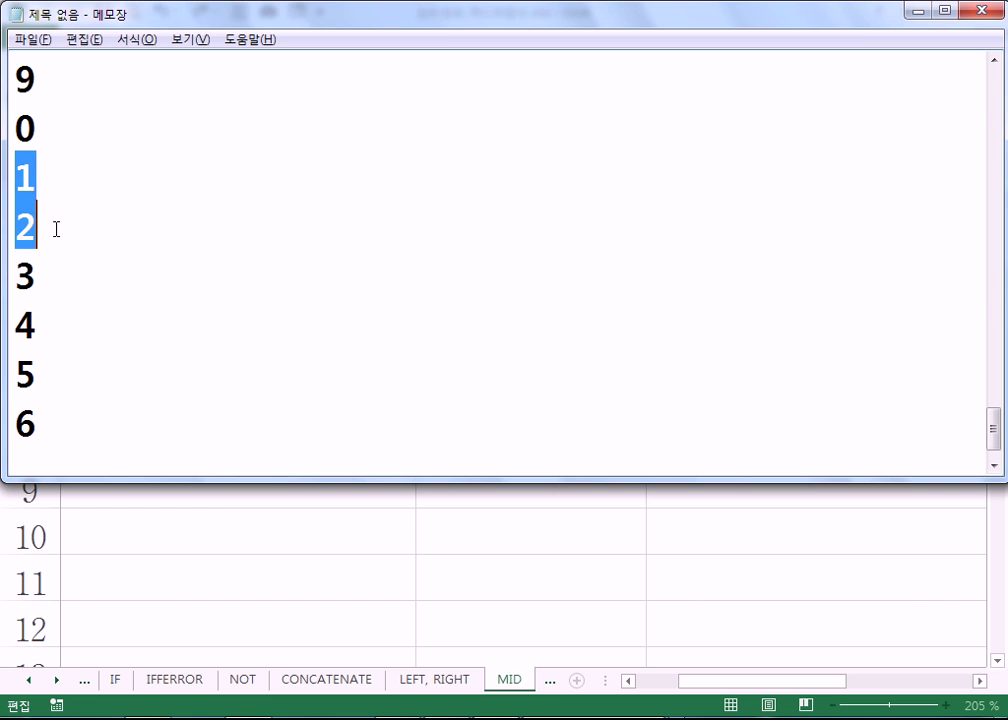
pyautogui.moveTo(16, 272); pyautogui.dragTo(182, 322)
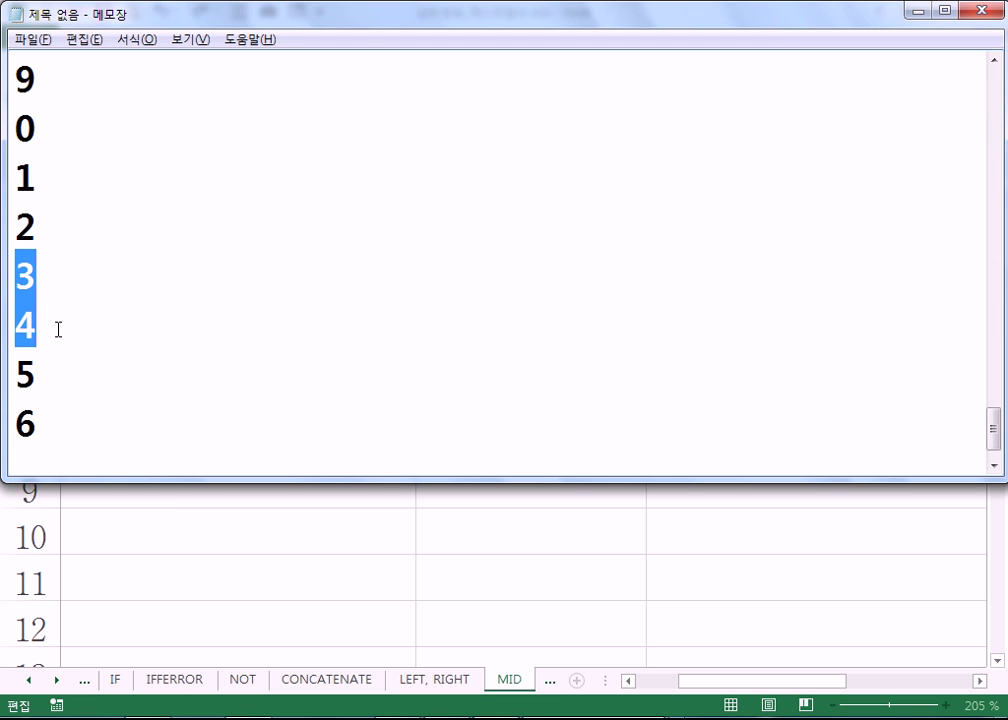
pyautogui.moveTo(14, 74); pyautogui.dragTo(54, 126)
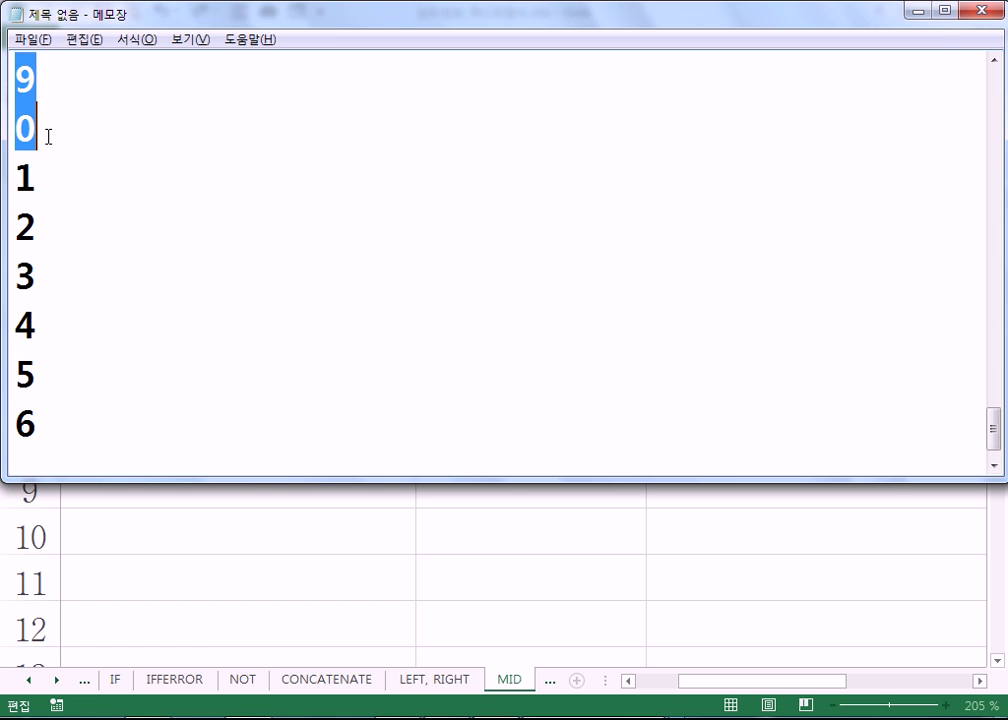
pyautogui.moveTo(25, 376); pyautogui.dragTo(40, 423)
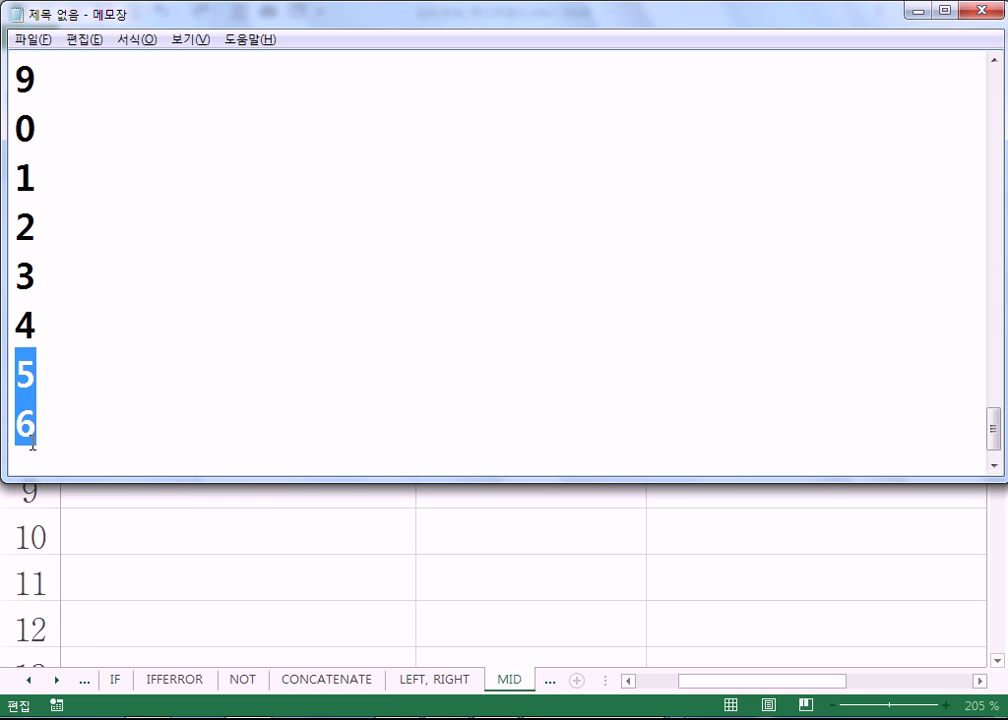
pyautogui.click(56, 427)
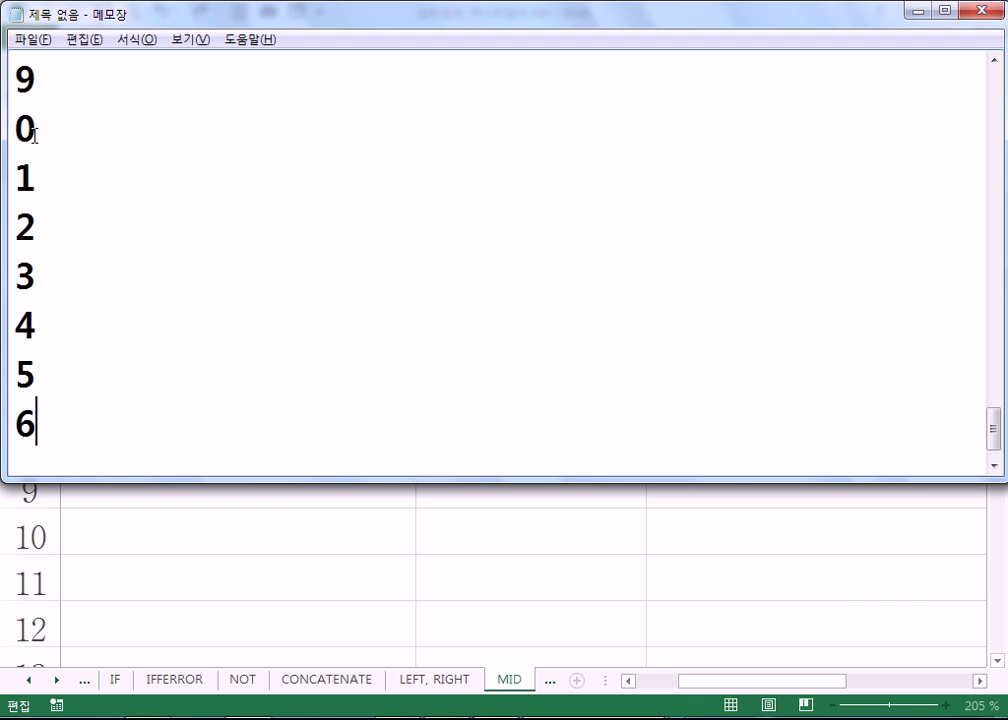
pyautogui.moveTo(15, 60); pyautogui.dragTo(38, 130)
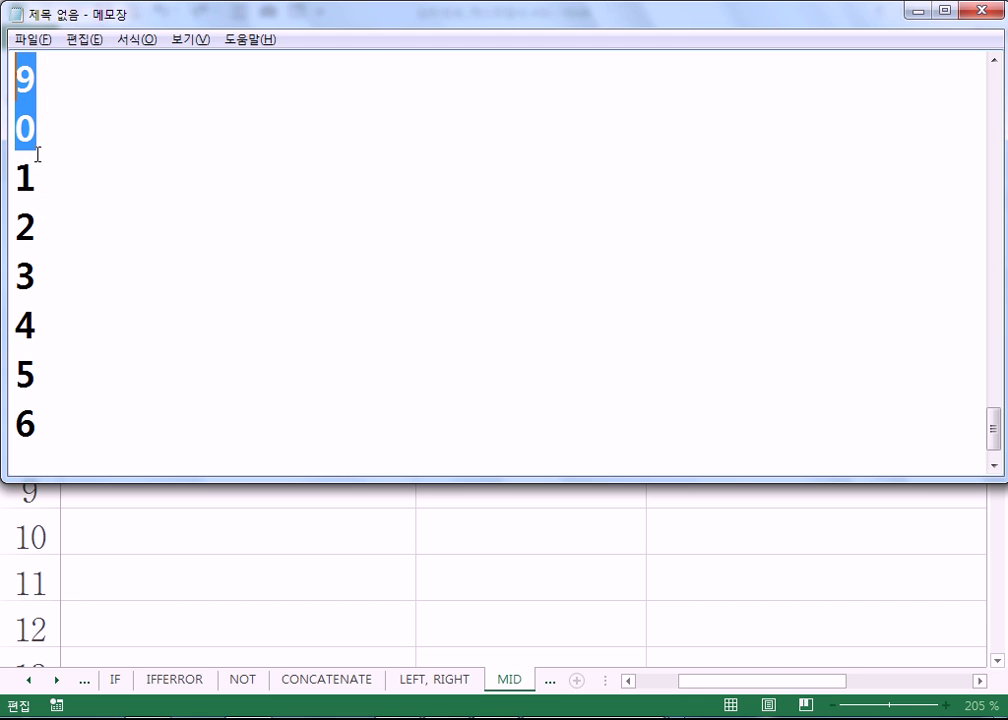
pyautogui.moveTo(17, 182)
pyautogui.mouseDown()
pyautogui.moveTo(56, 306)
pyautogui.moveTo(66, 443)
pyautogui.mouseUp()
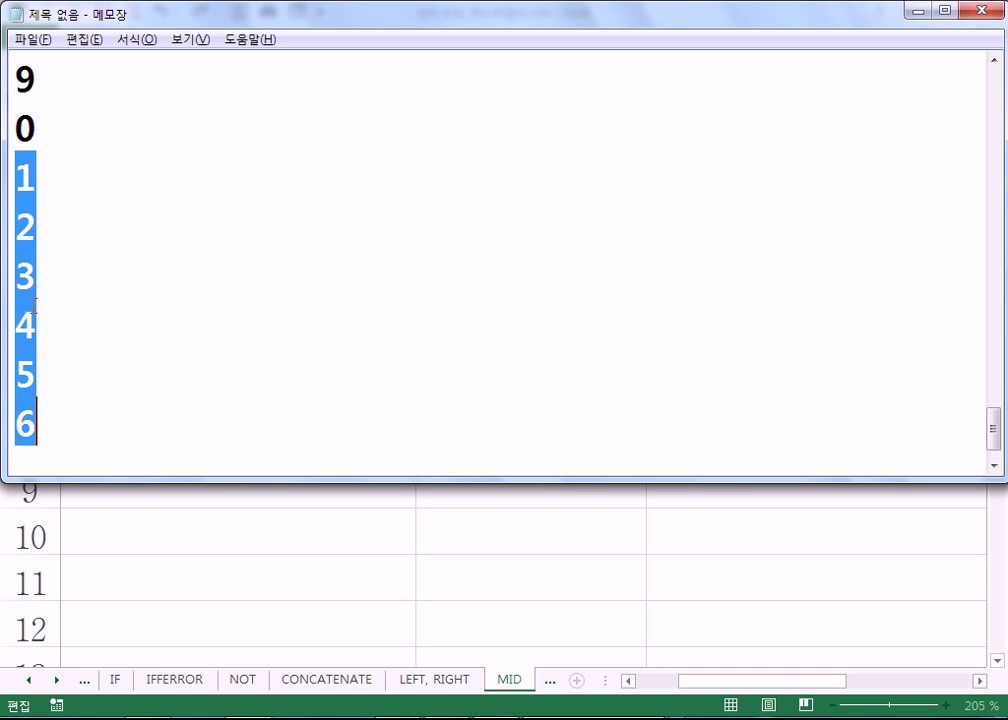
pyautogui.moveTo(13, 272); pyautogui.dragTo(47, 322)
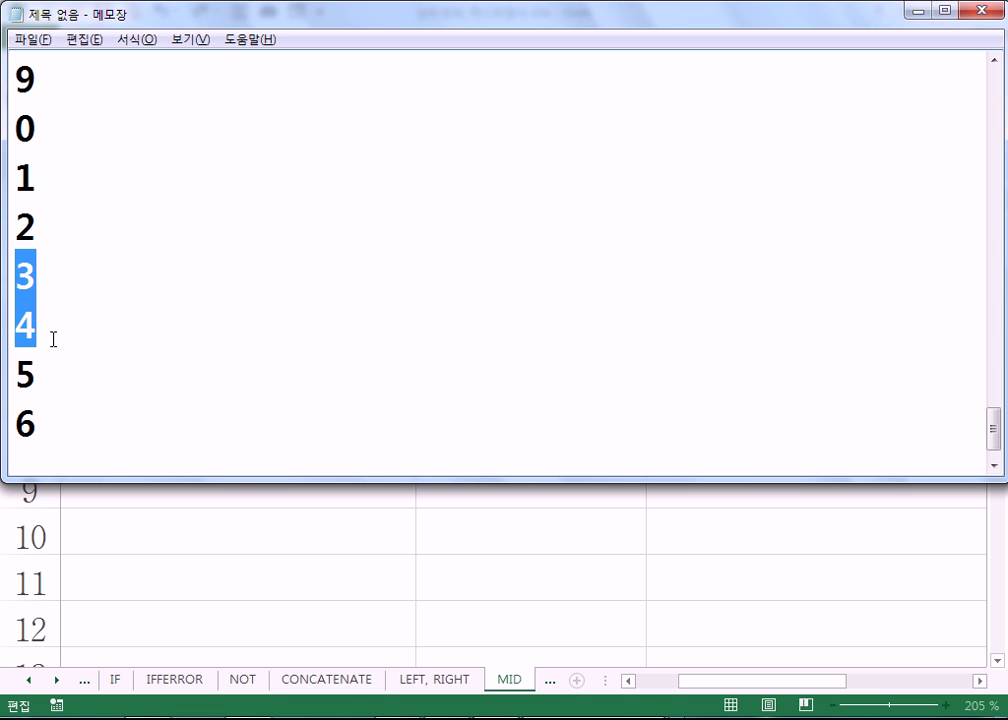
pyautogui.moveTo(14, 152); pyautogui.dragTo(77, 432)
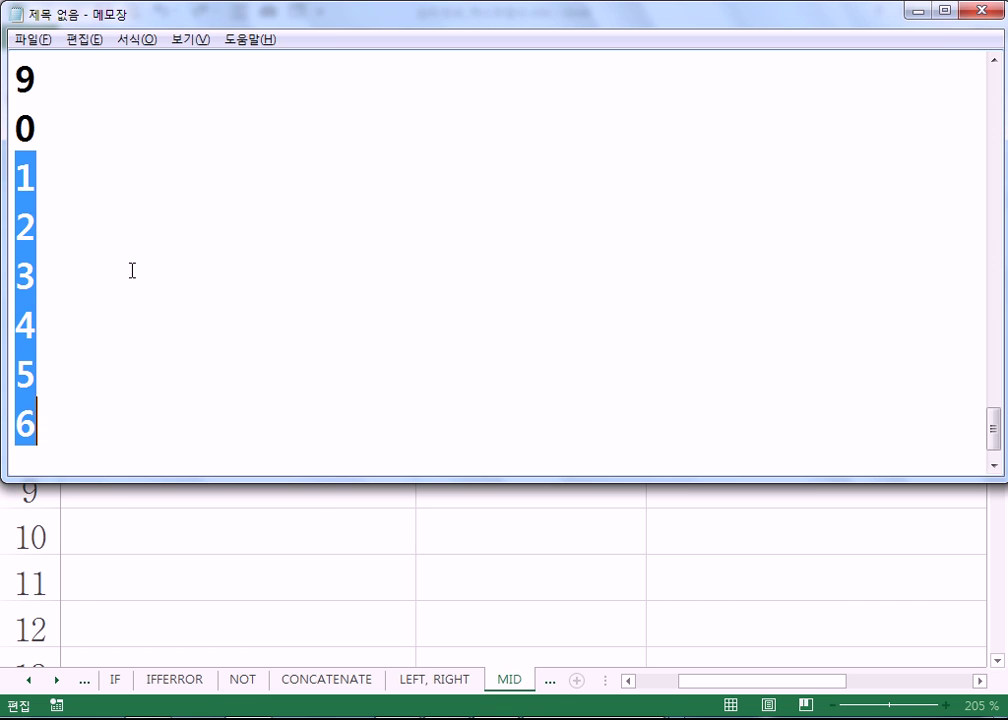
pyautogui.click(108, 324)
# - Mark the digits 5, 6 and 2 individually, then add an empty line below
pyautogui.doubleClick(20, 375)
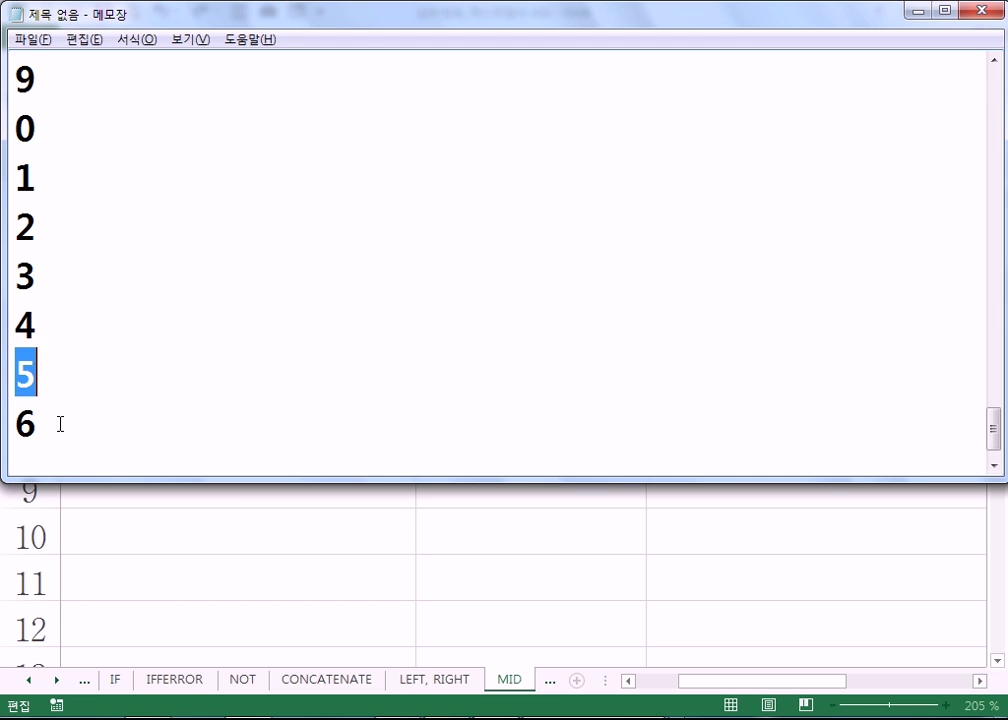
pyautogui.doubleClick(39, 428)
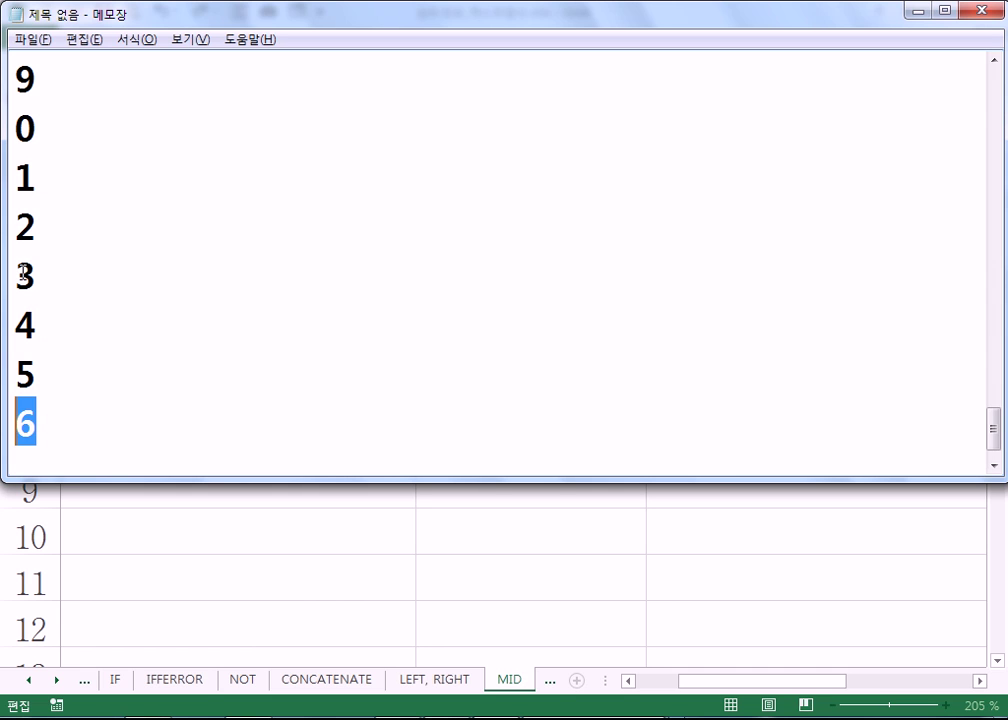
pyautogui.doubleClick(32, 226)
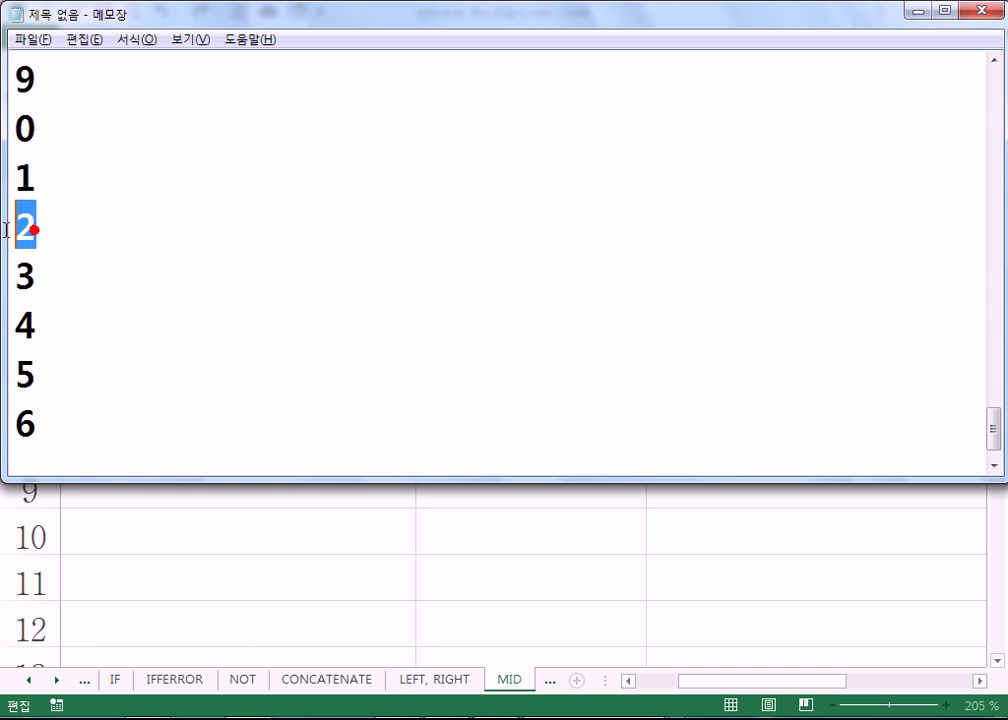
pyautogui.click(60, 449)
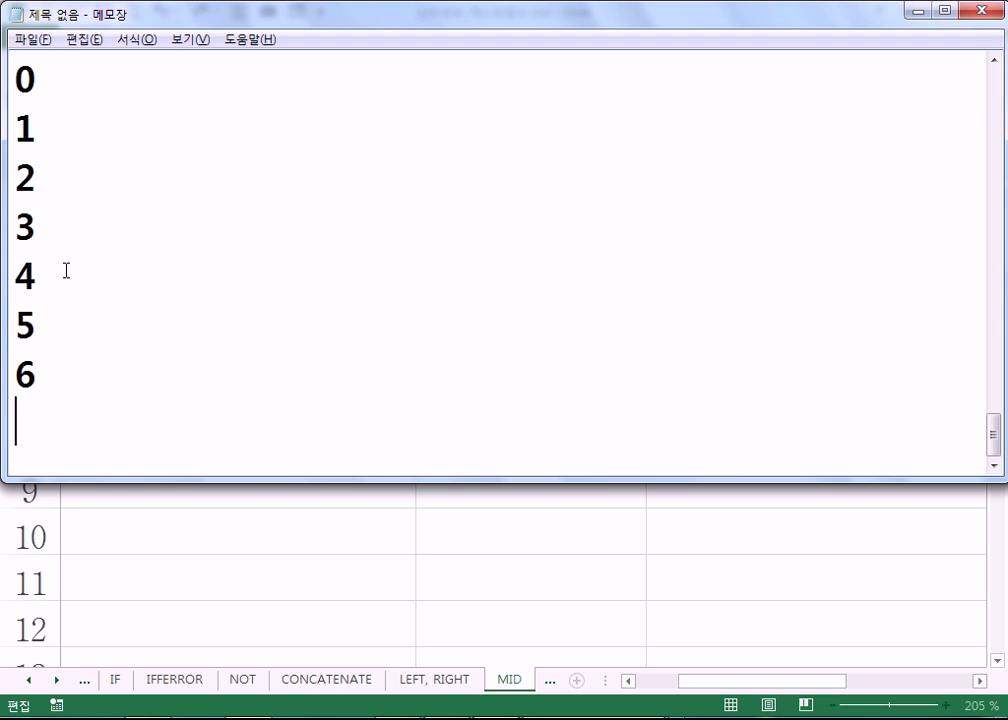
pyautogui.press('Return')
# - Clear the unmasked ID number from cell B7
pyautogui.click(209, 543)
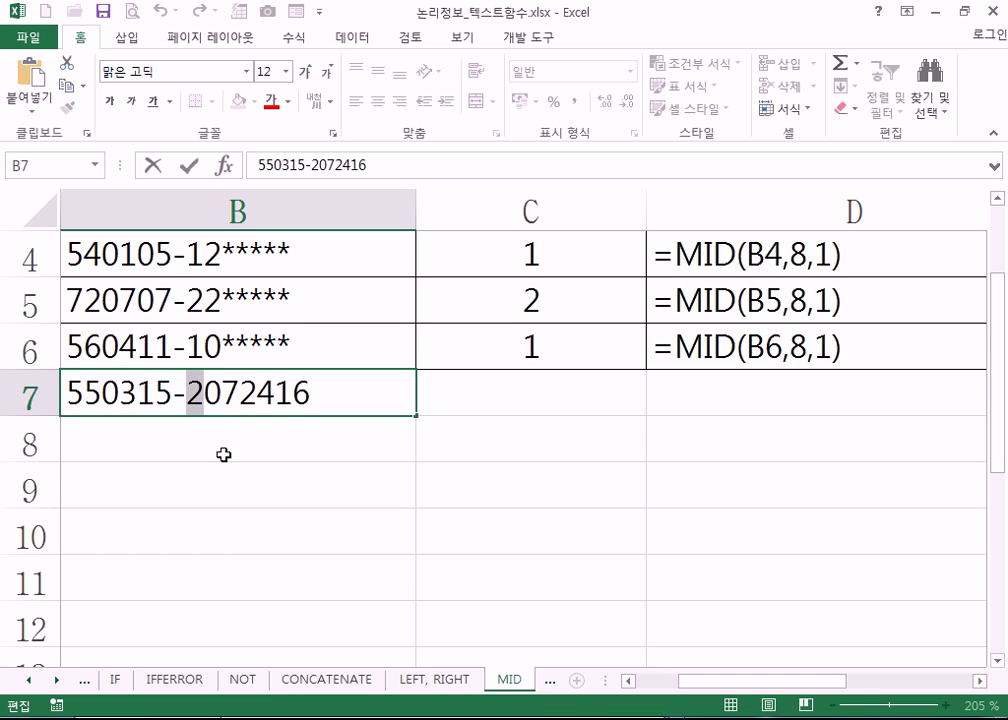
pyautogui.click(220, 456)
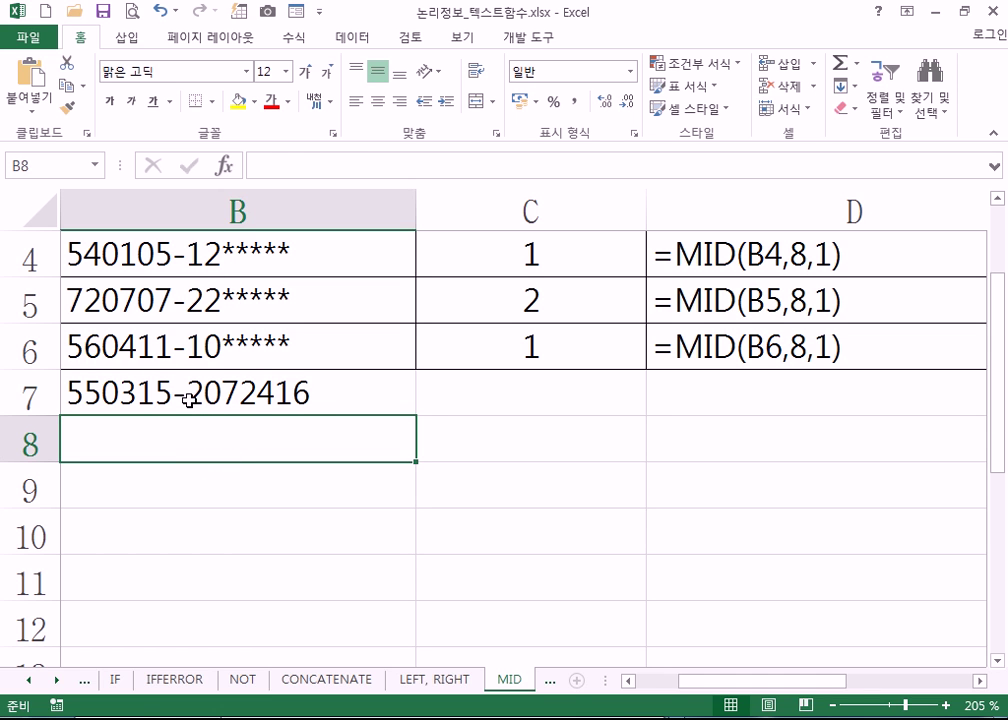
pyautogui.click(187, 403)
pyautogui.press('Delete')
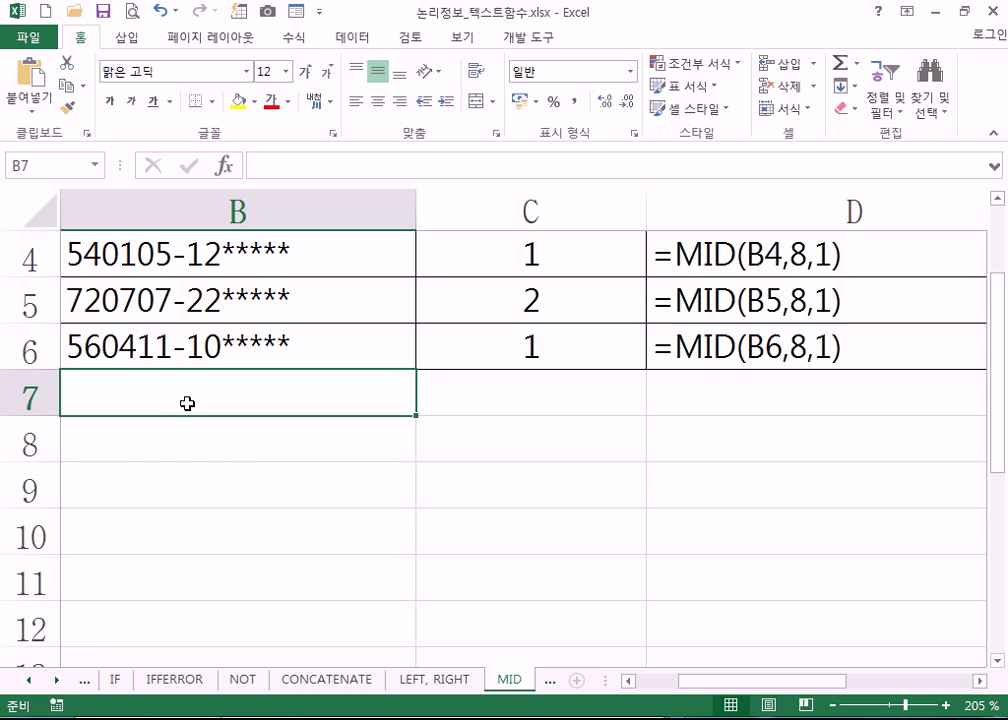
# - Highlight the six birth-date digits of B4's ID, leaving the cell unchanged
pyautogui.scroll(1, 187, 403)
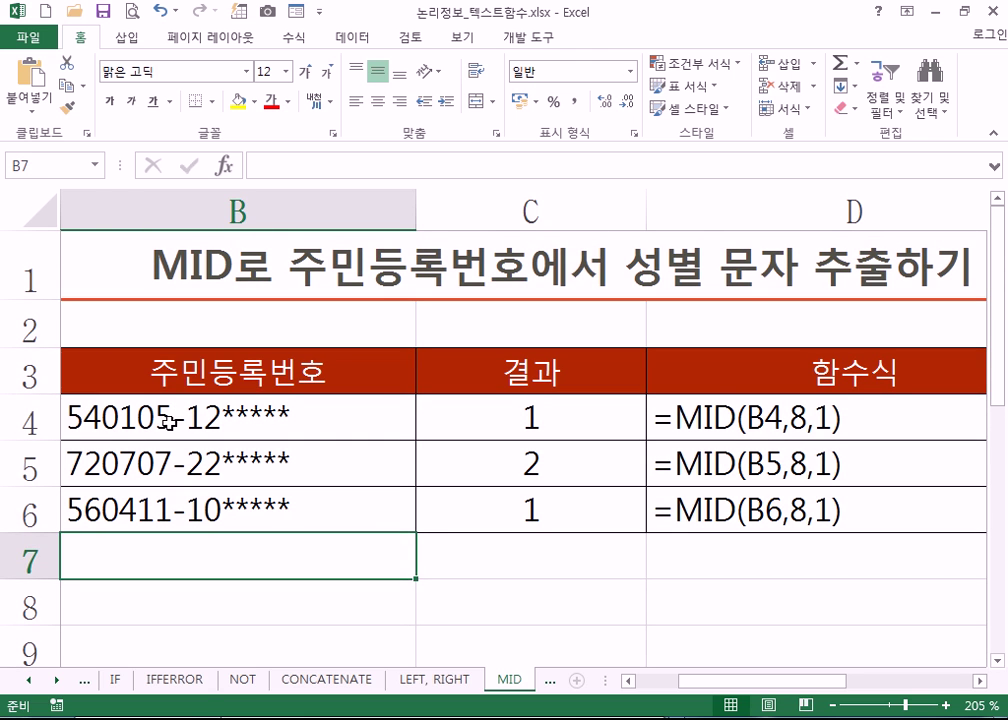
pyautogui.click(158, 418)
pyautogui.doubleClick(162, 418)
pyautogui.moveTo(97, 420); pyautogui.dragTo(43, 416)
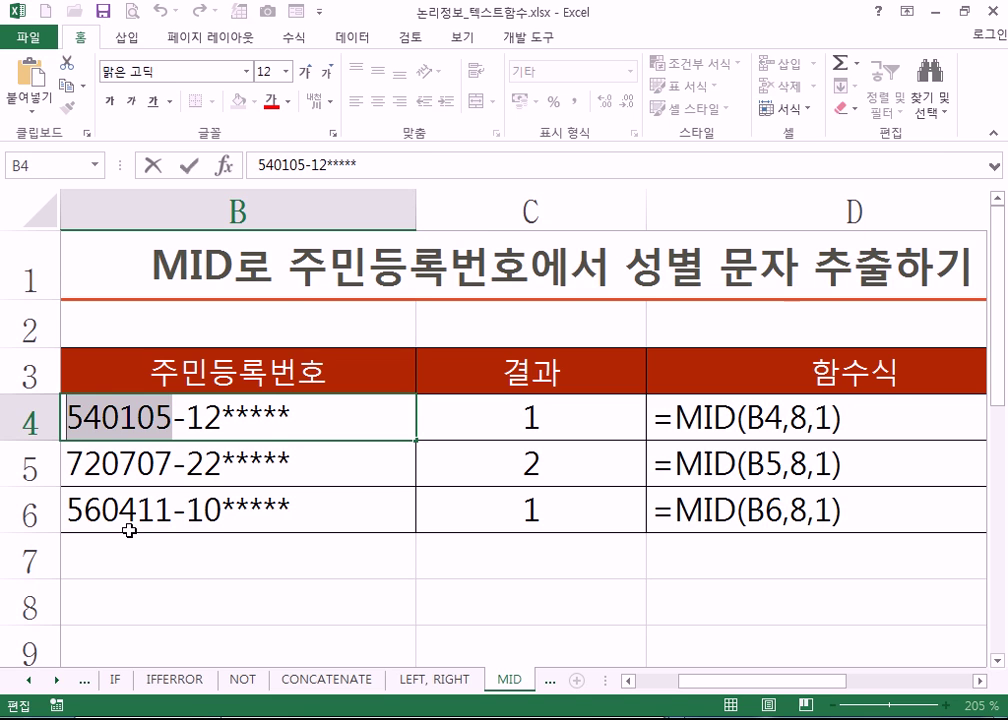
pyautogui.press('Escape')
pyautogui.scroll(-2, 150, 505)
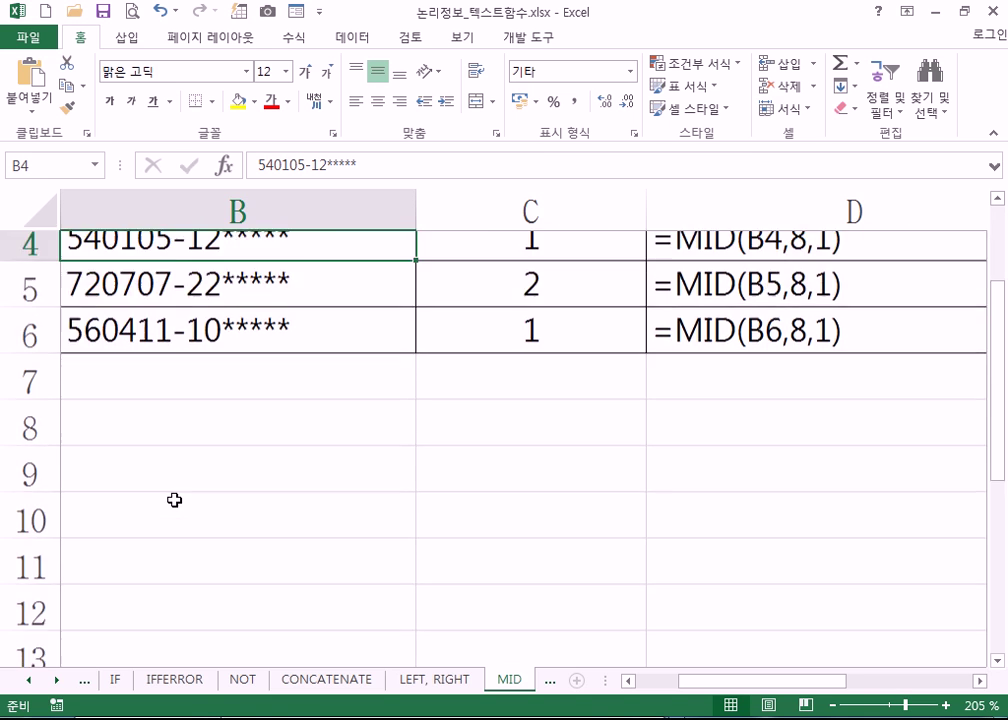
# - Enter the birth date 1955-05-07 in cell B8
pyautogui.click(120, 289)
pyautogui.scroll(1, 270, 373)
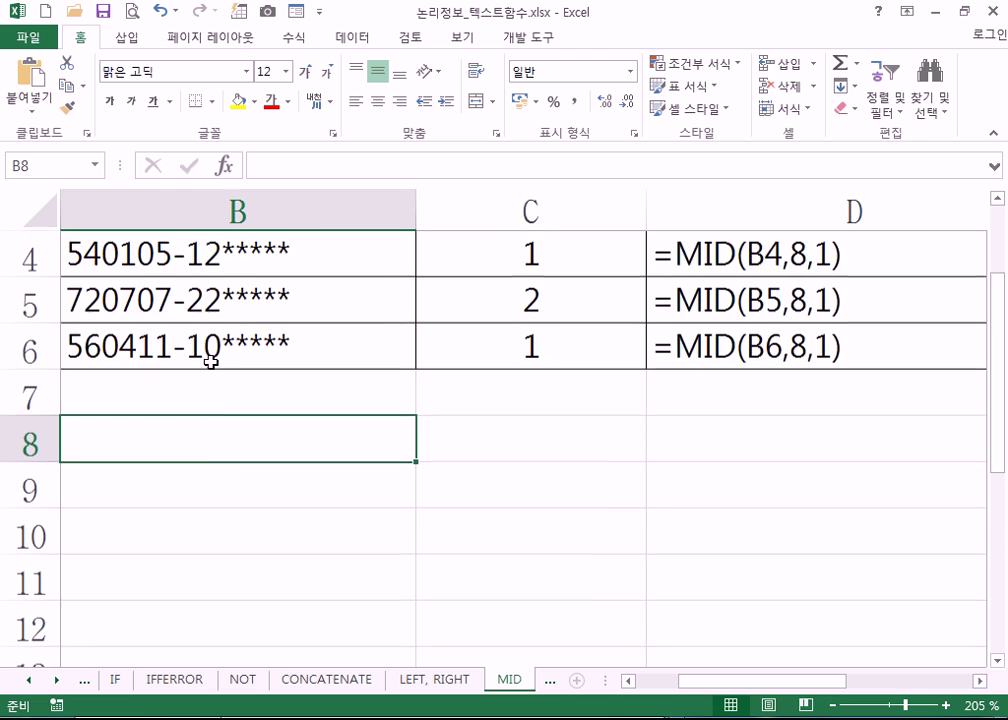
pyautogui.write('1955-05-07')
pyautogui.press('Return')
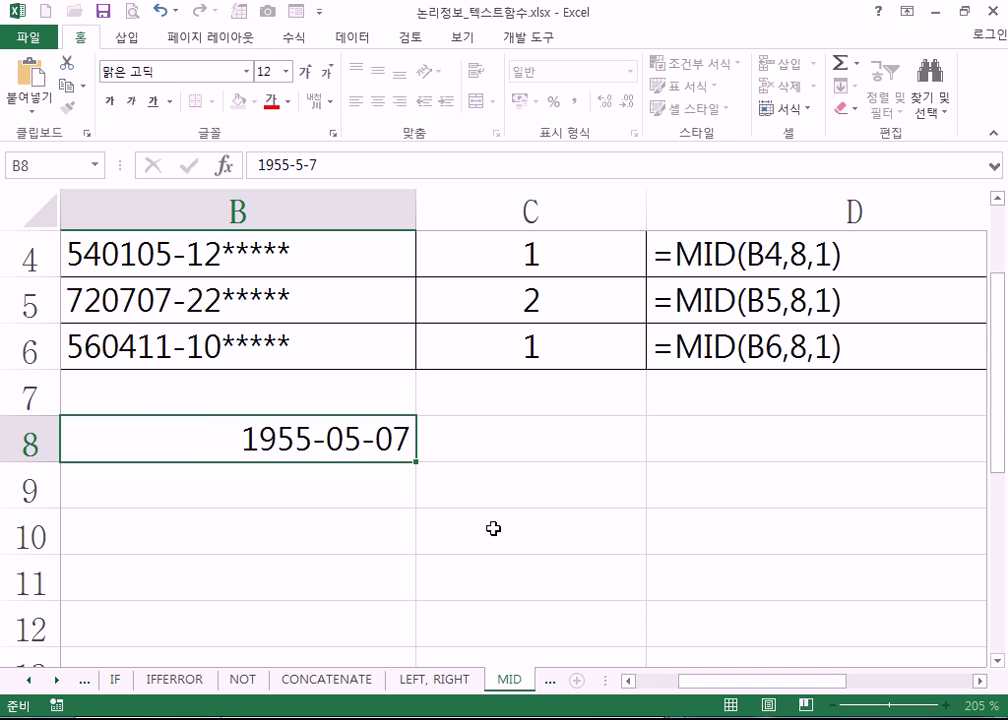
# - Type the label 남자 in C8 beside the date
pyautogui.press('Up')
pyautogui.press('Right')
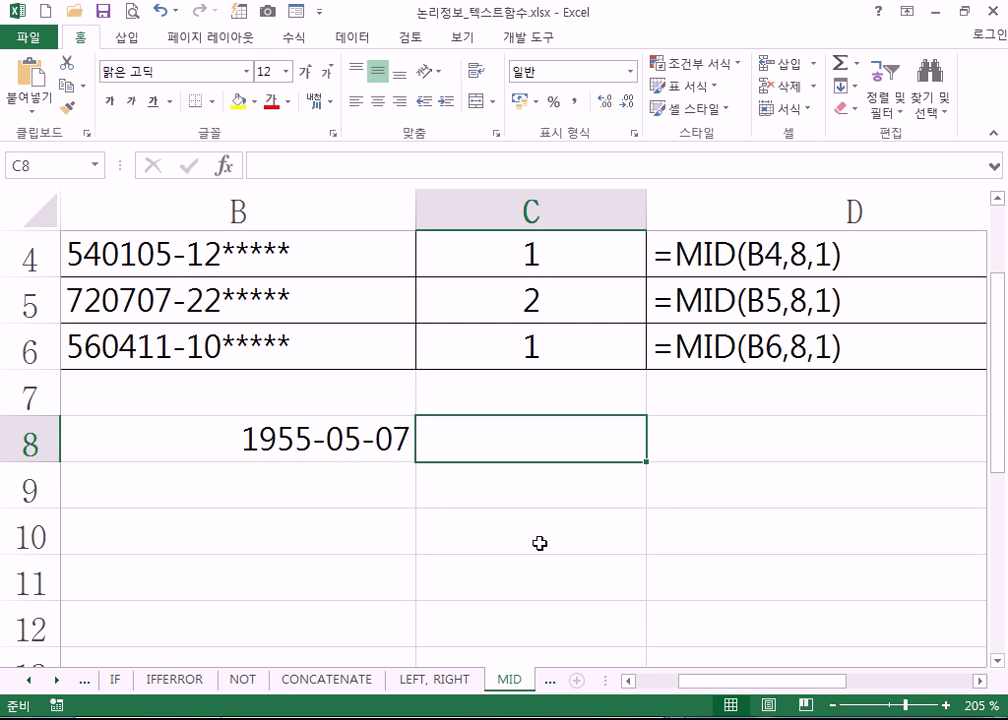
pyautogui.write('SKA')
pyautogui.press('BackSpace')
pyautogui.press('BackSpace')
pyautogui.press('BackSpace')
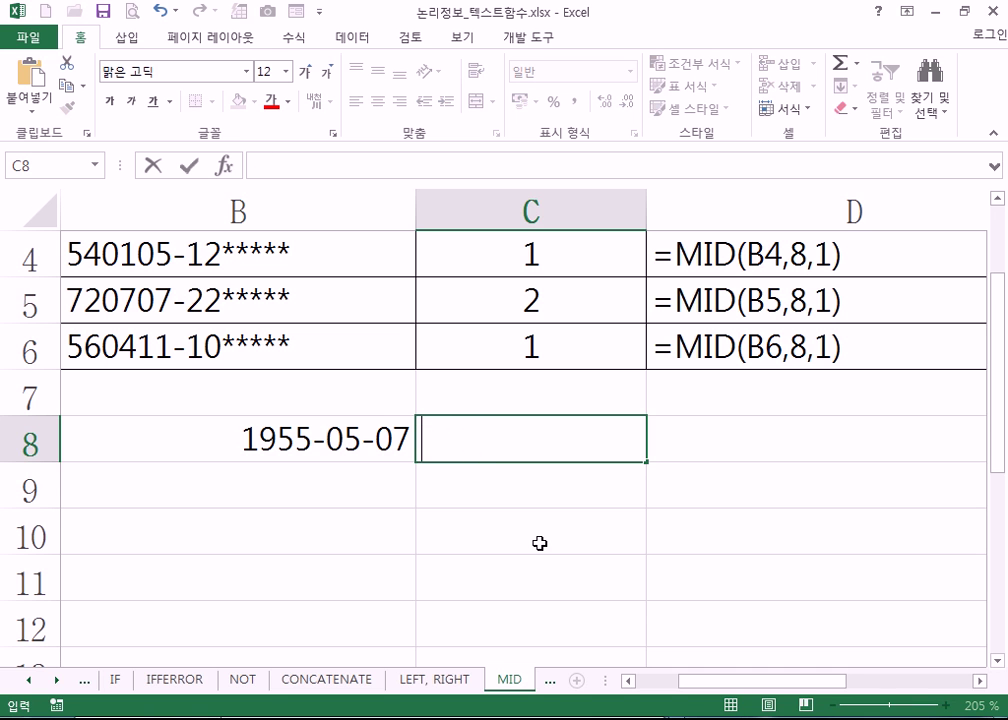
pyautogui.write('남자')
pyautogui.hotkey('ctrl', 'Return')
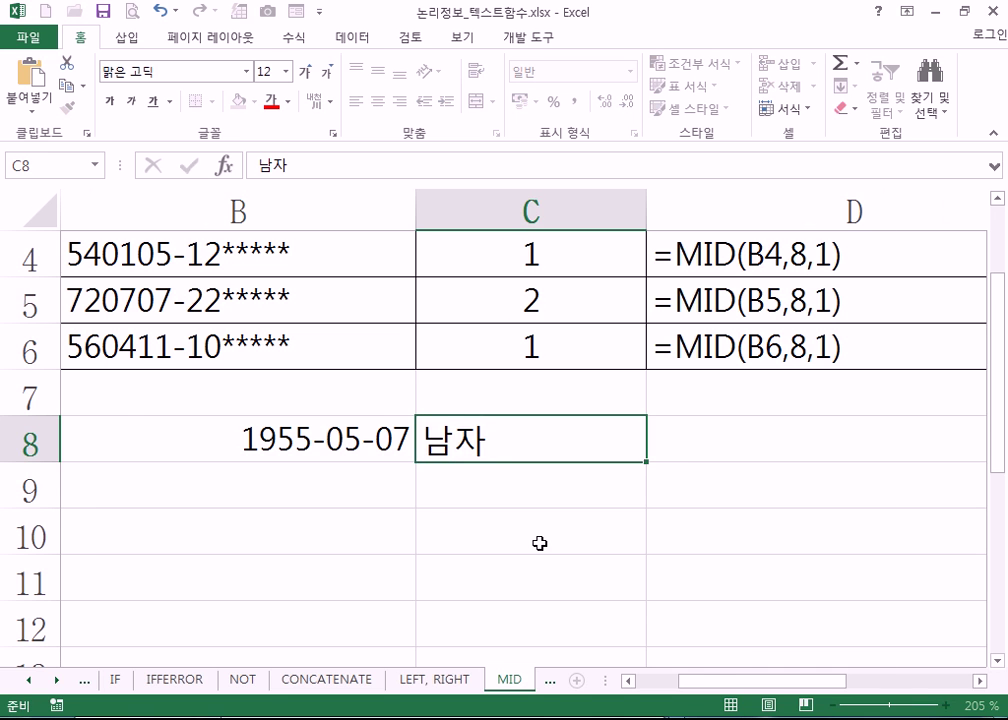
pyautogui.press('Right')
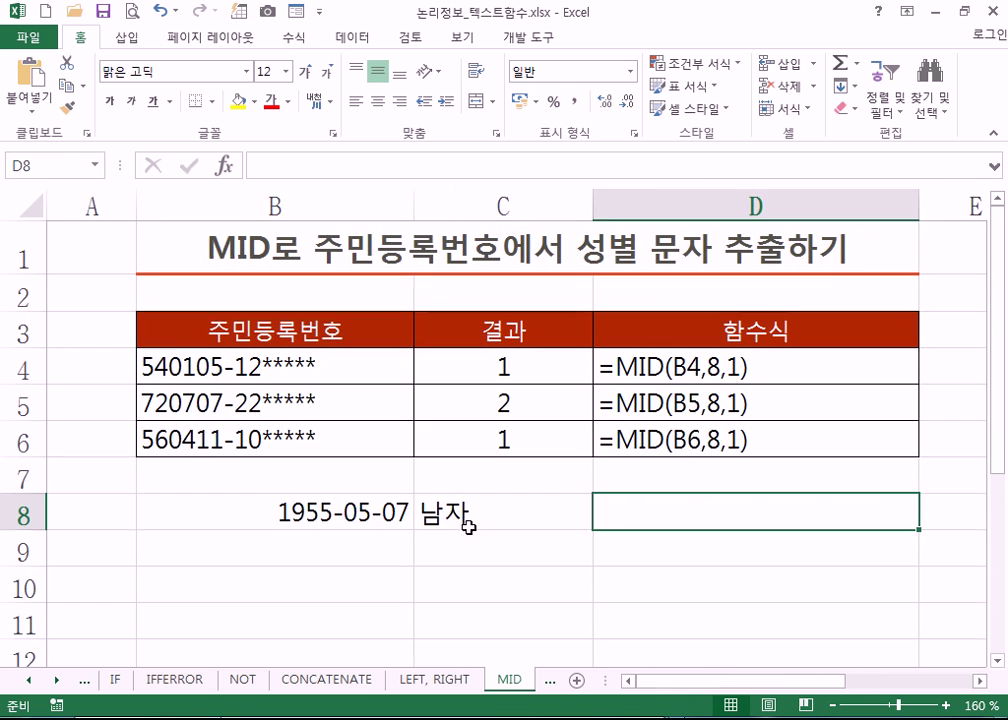
# - Highlight the birth date and gender digit in B4's ID number, then reselect B8
pyautogui.moveTo(335, 513); pyautogui.dragTo(468, 519)
pyautogui.click(663, 513)
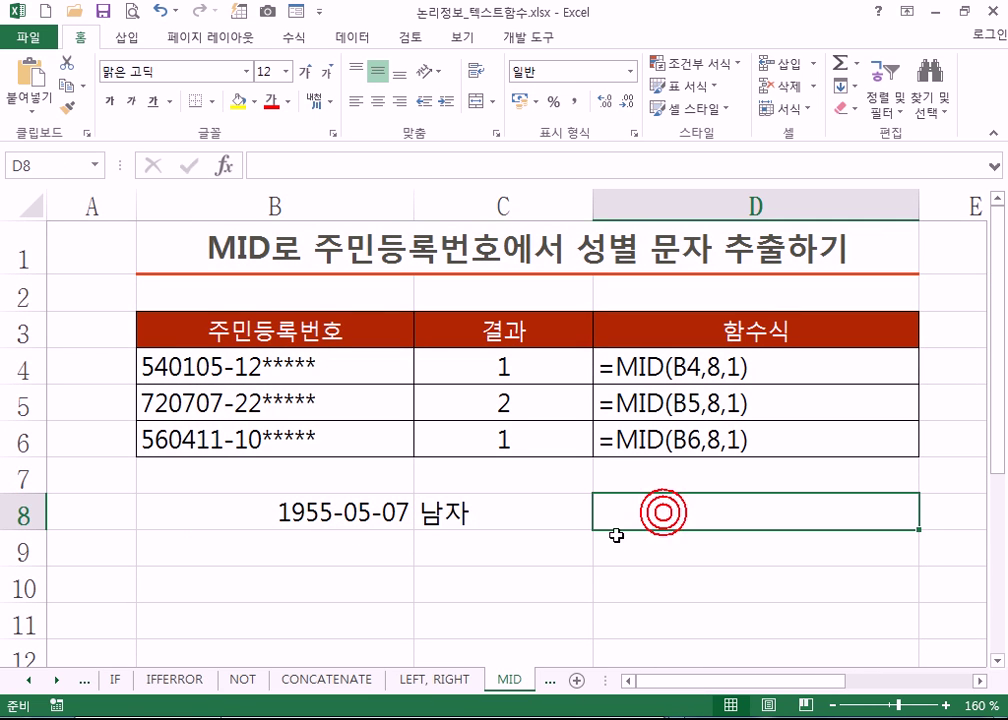
pyautogui.click(244, 367)
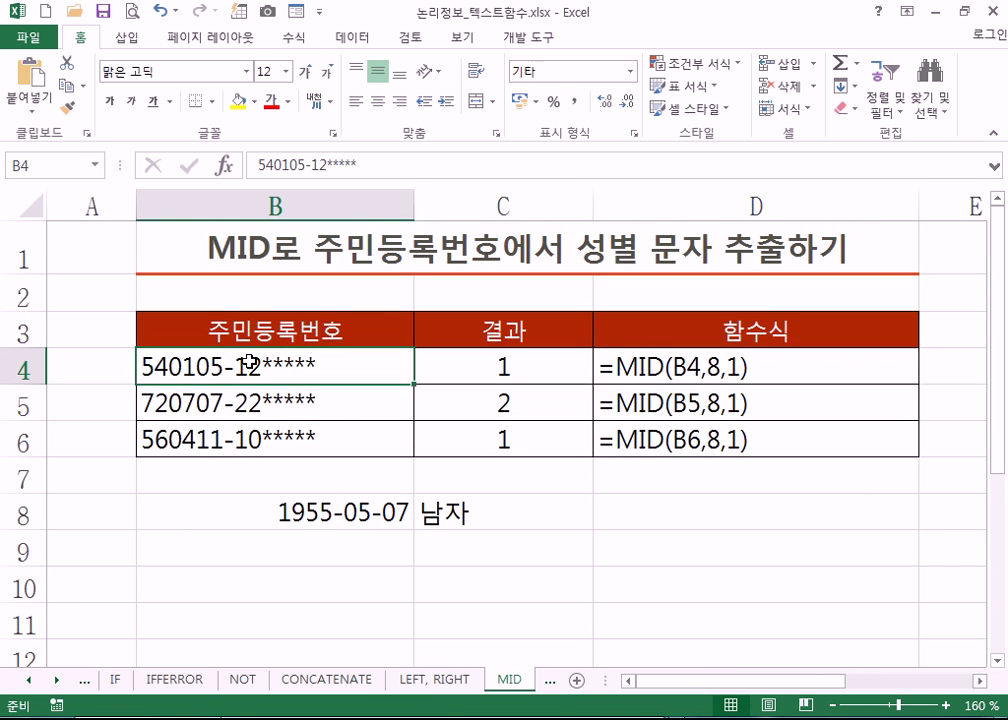
pyautogui.doubleClick(246, 367)
pyautogui.moveTo(248, 367); pyautogui.dragTo(141, 368)
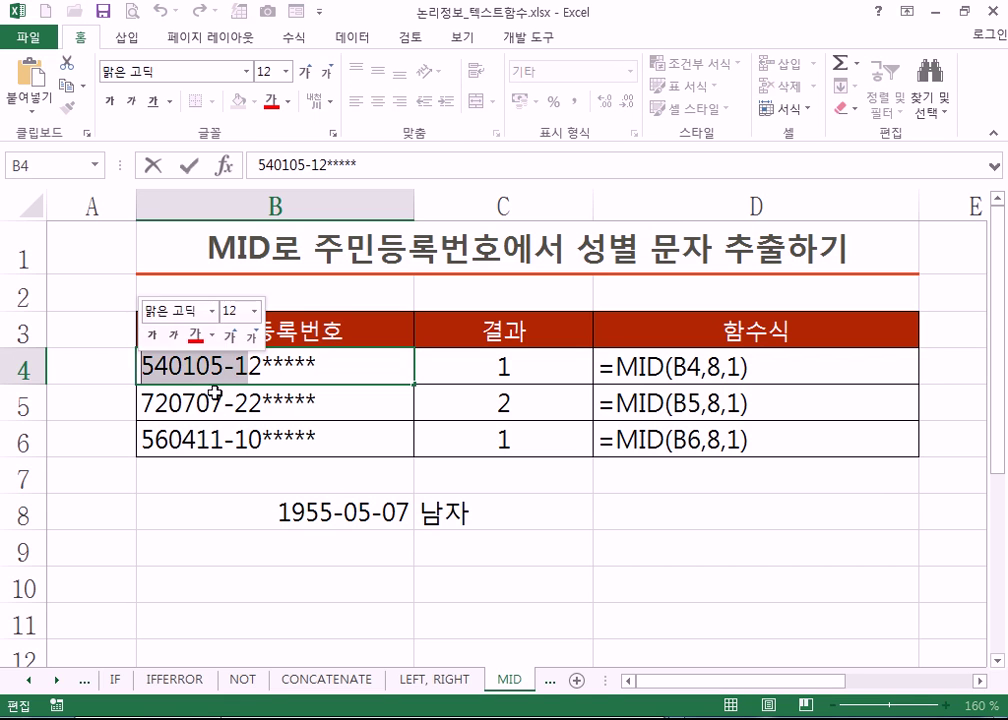
pyautogui.click(645, 510)
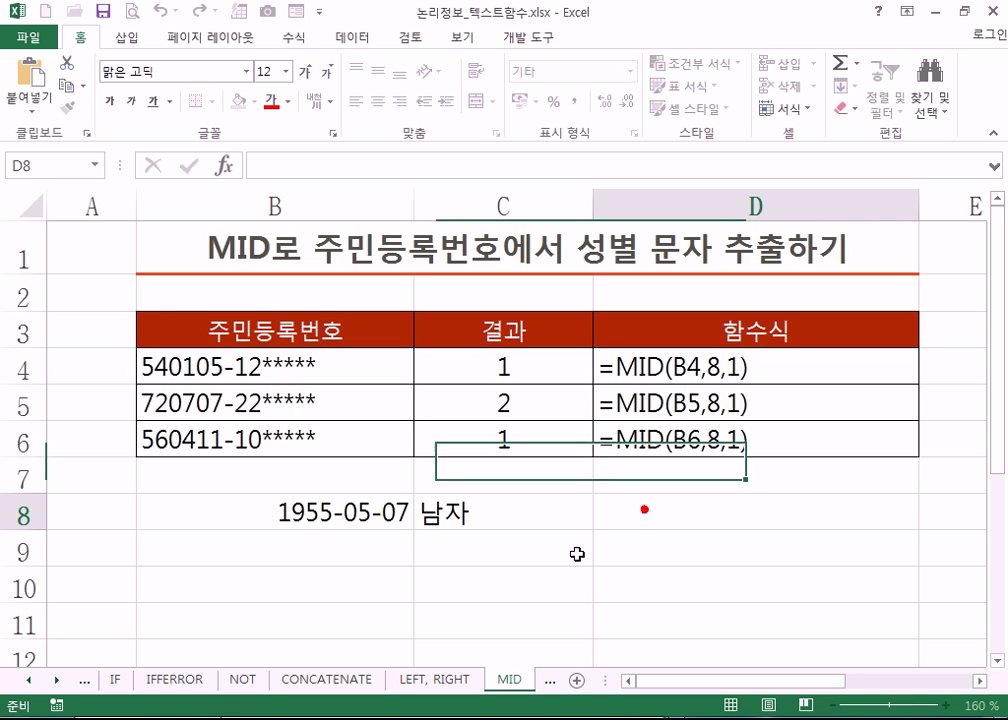
pyautogui.click(290, 510)
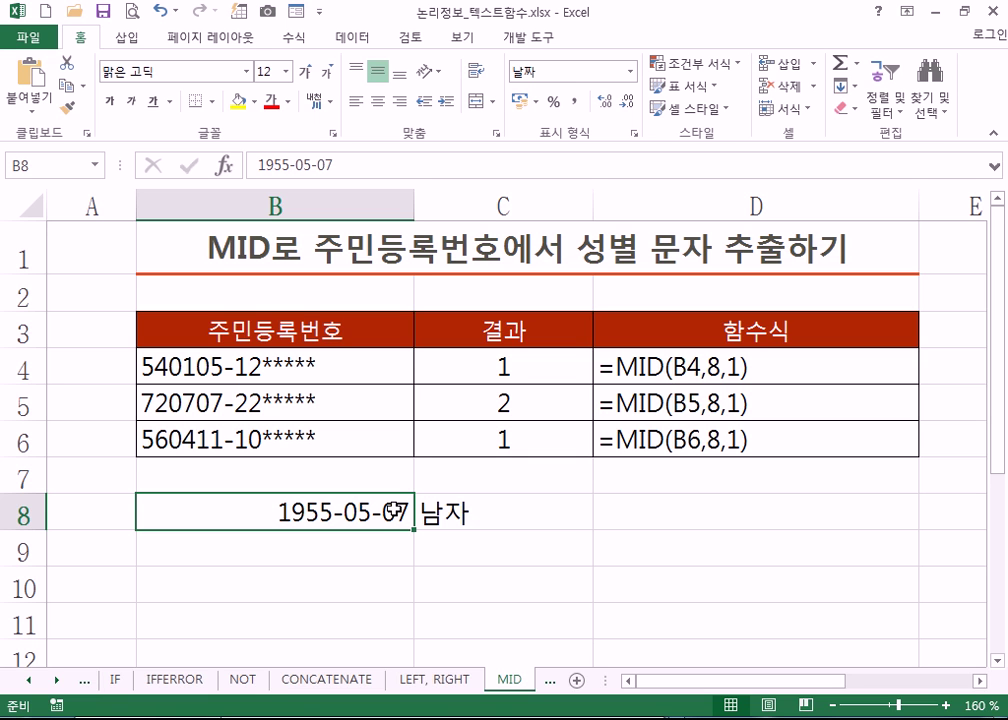
pyautogui.moveTo(247, 364); pyautogui.dragTo(252, 440)
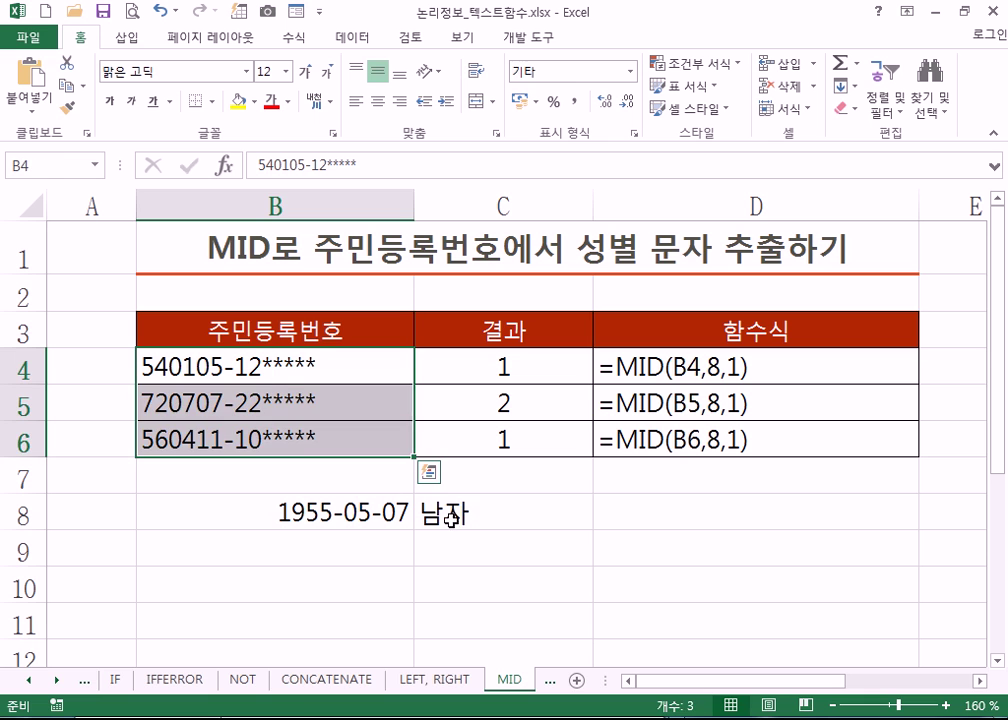
pyautogui.click(575, 551)
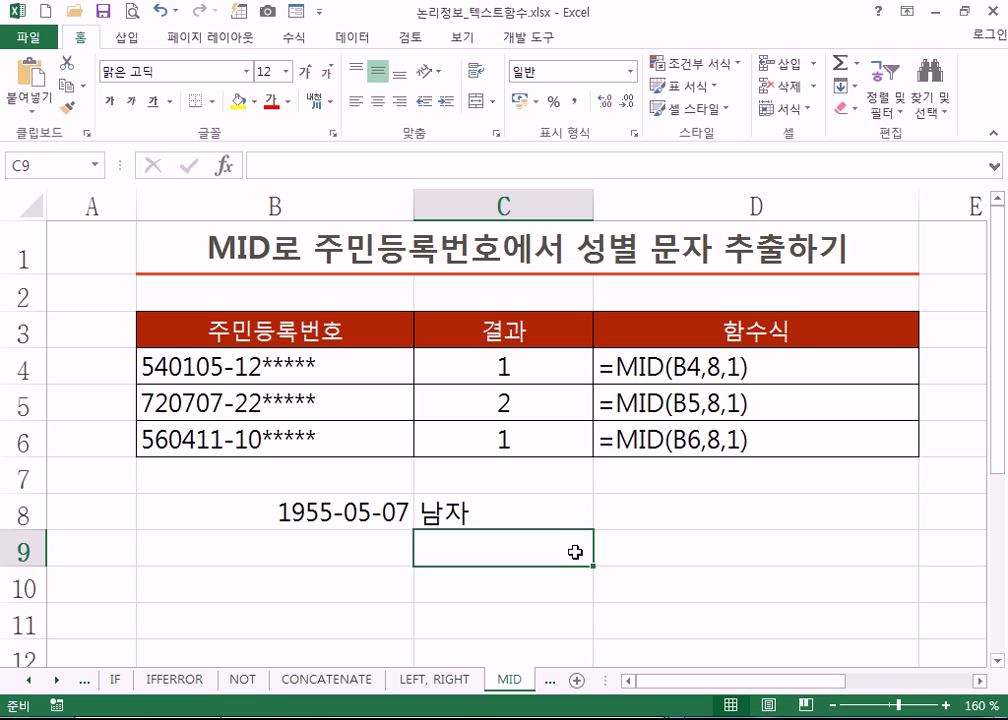
# - Browse the All functions category in Insert Function, cancel without inserting, and reselect C9
pyautogui.click(291, 39)
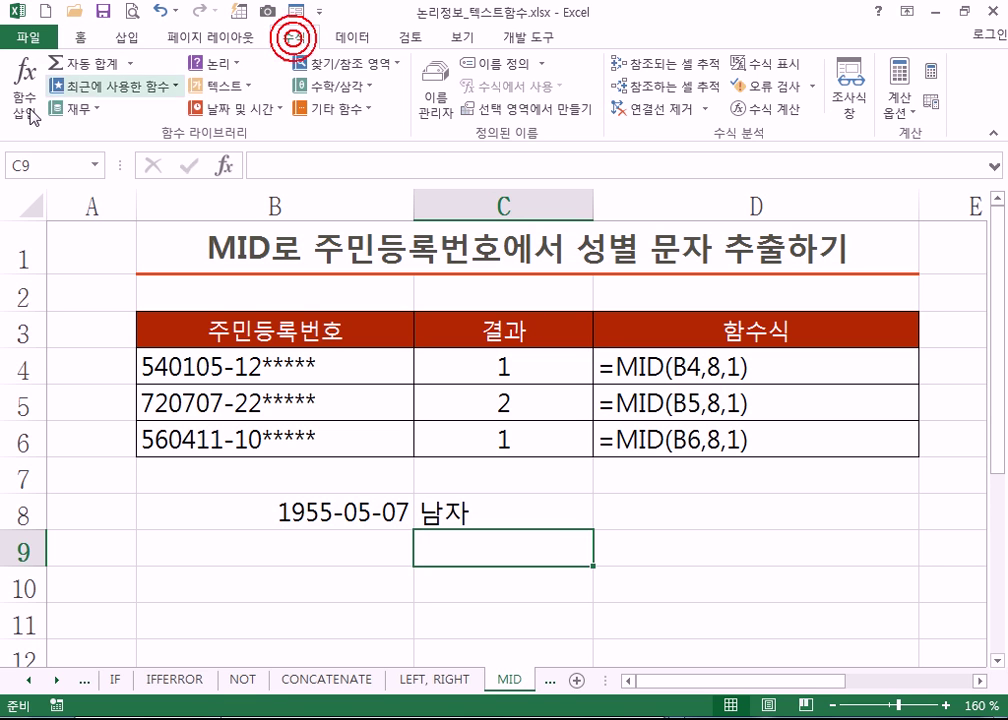
pyautogui.click(30, 112)
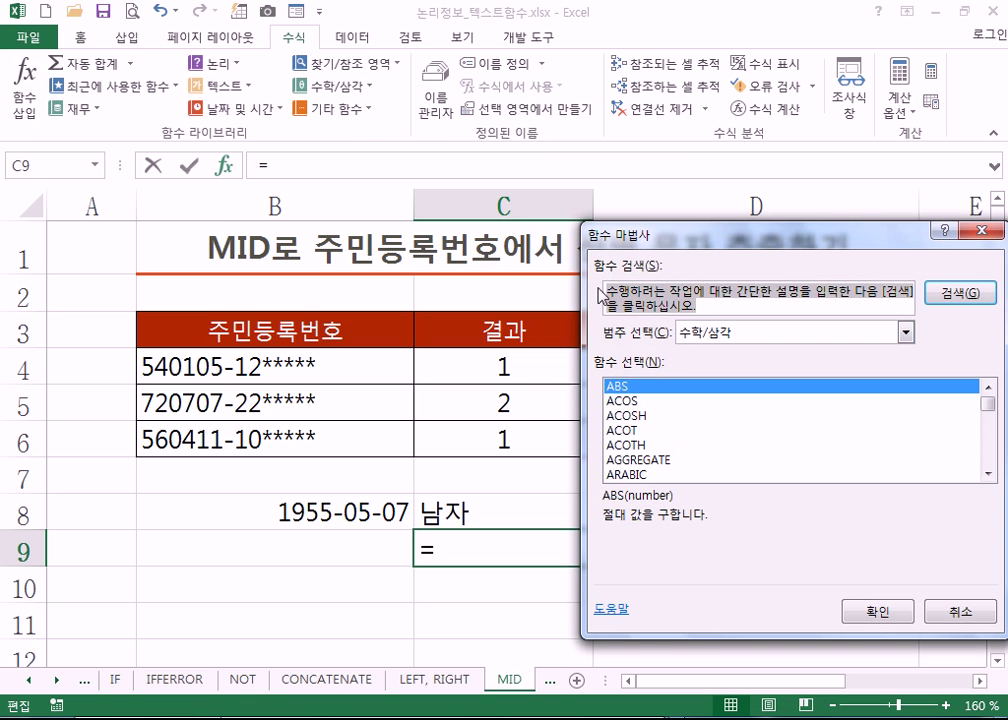
pyautogui.moveTo(727, 235); pyautogui.dragTo(480, 108)
pyautogui.click(659, 207)
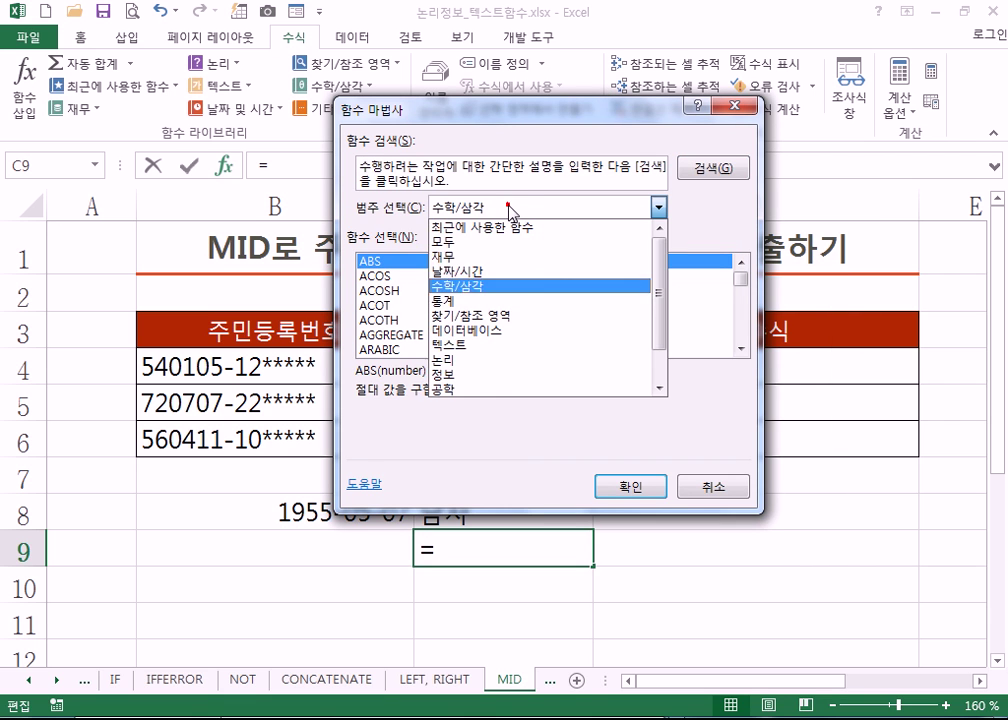
pyautogui.click(458, 248)
pyautogui.moveTo(742, 288)
pyautogui.mouseDown()
pyautogui.moveTo(742, 352)
pyautogui.moveTo(742, 264)
pyautogui.mouseUp()
pyautogui.click(697, 487)
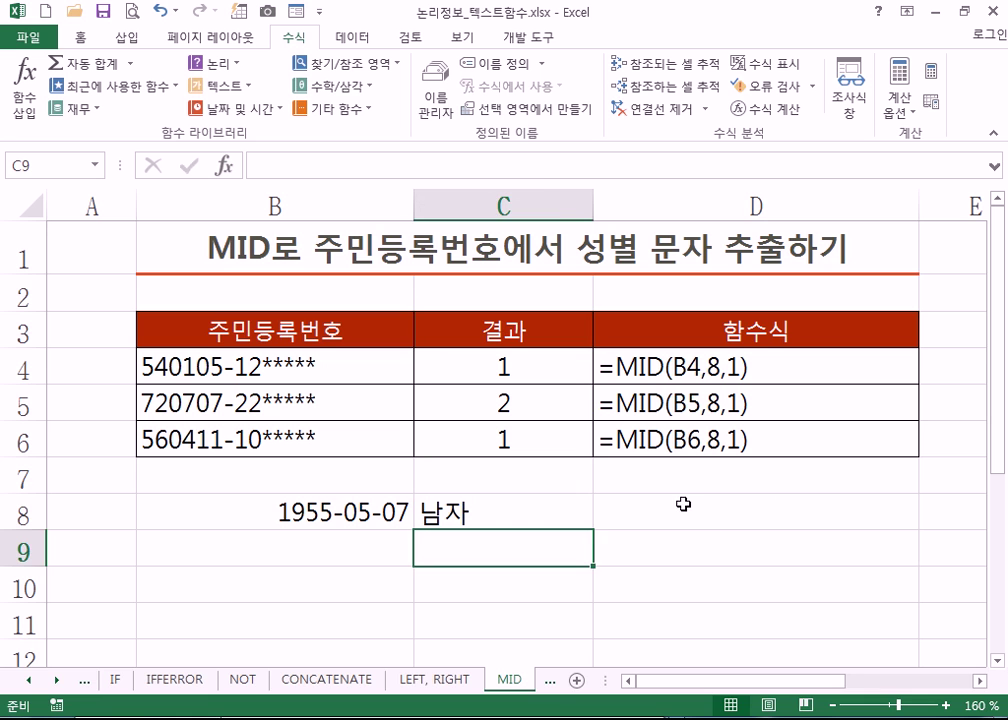
pyautogui.click(680, 502)
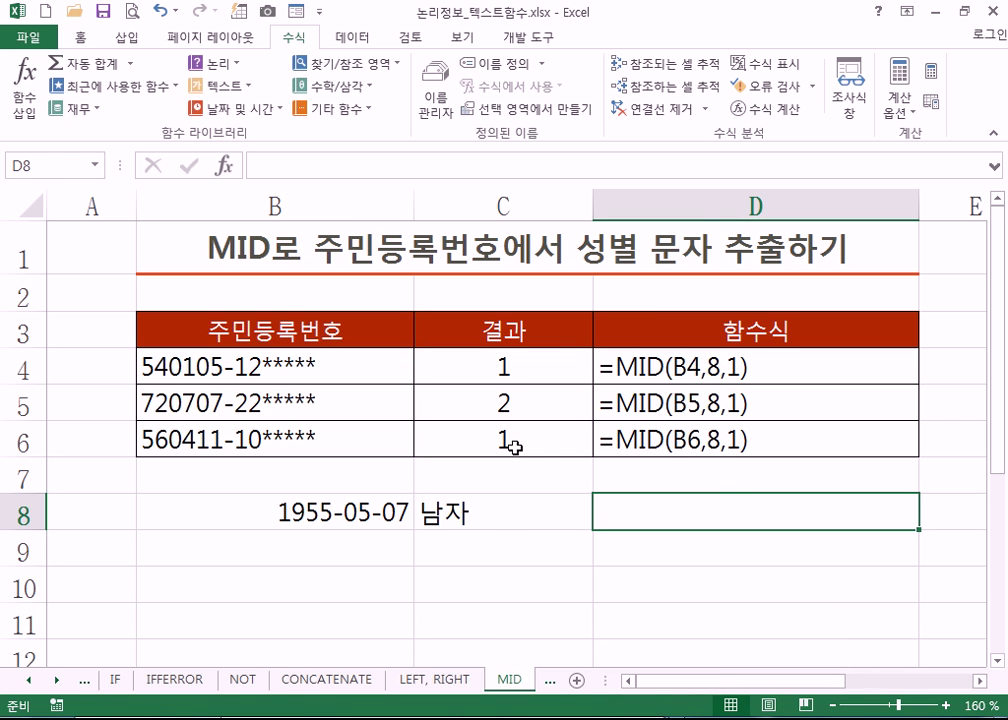
pyautogui.click(504, 549)
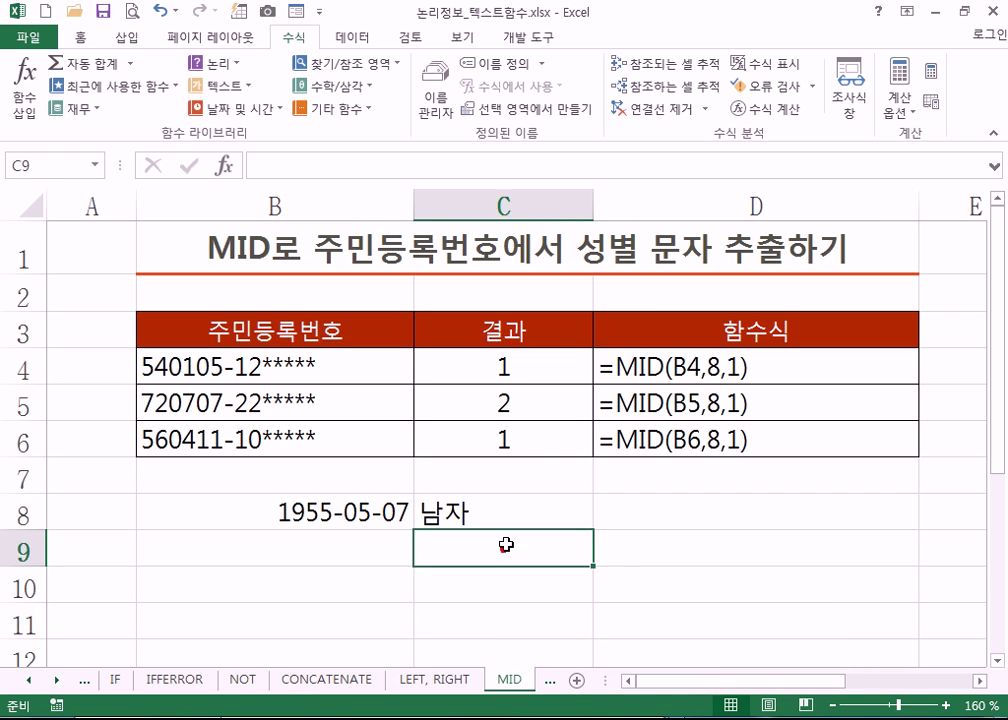